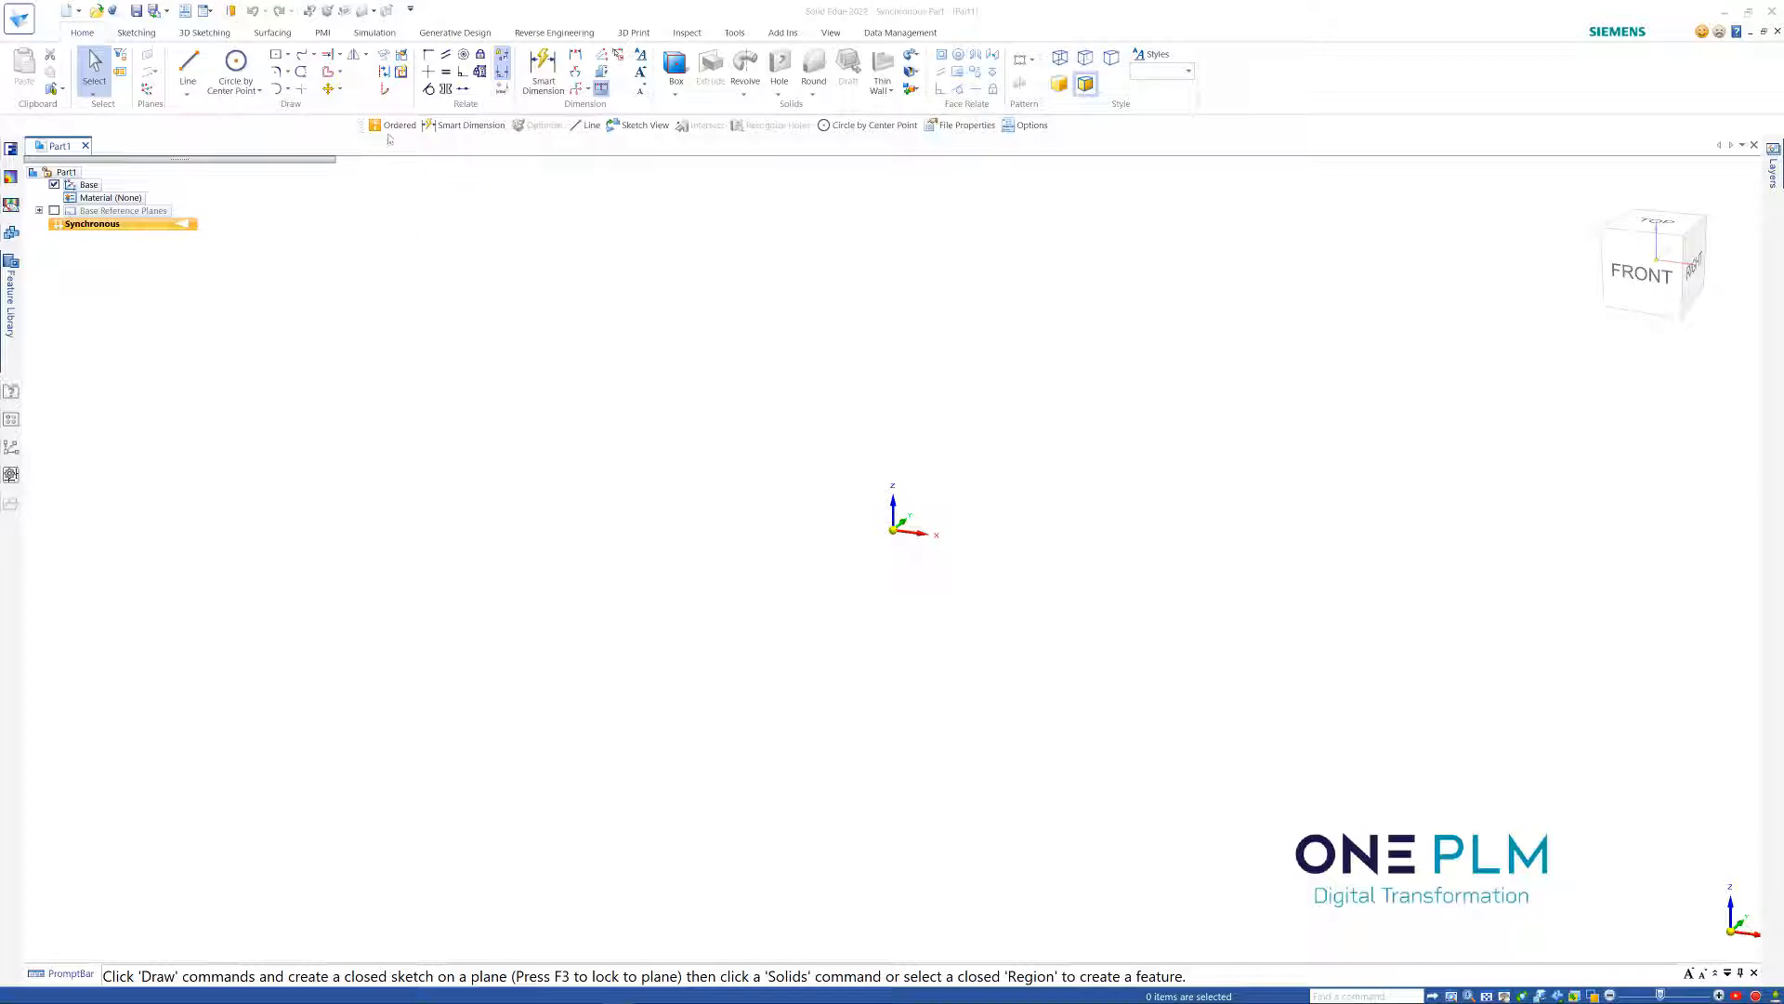
Switch the part to the ordered environment and add a user variable SIZE with a value of 15 mm
click(393, 127)
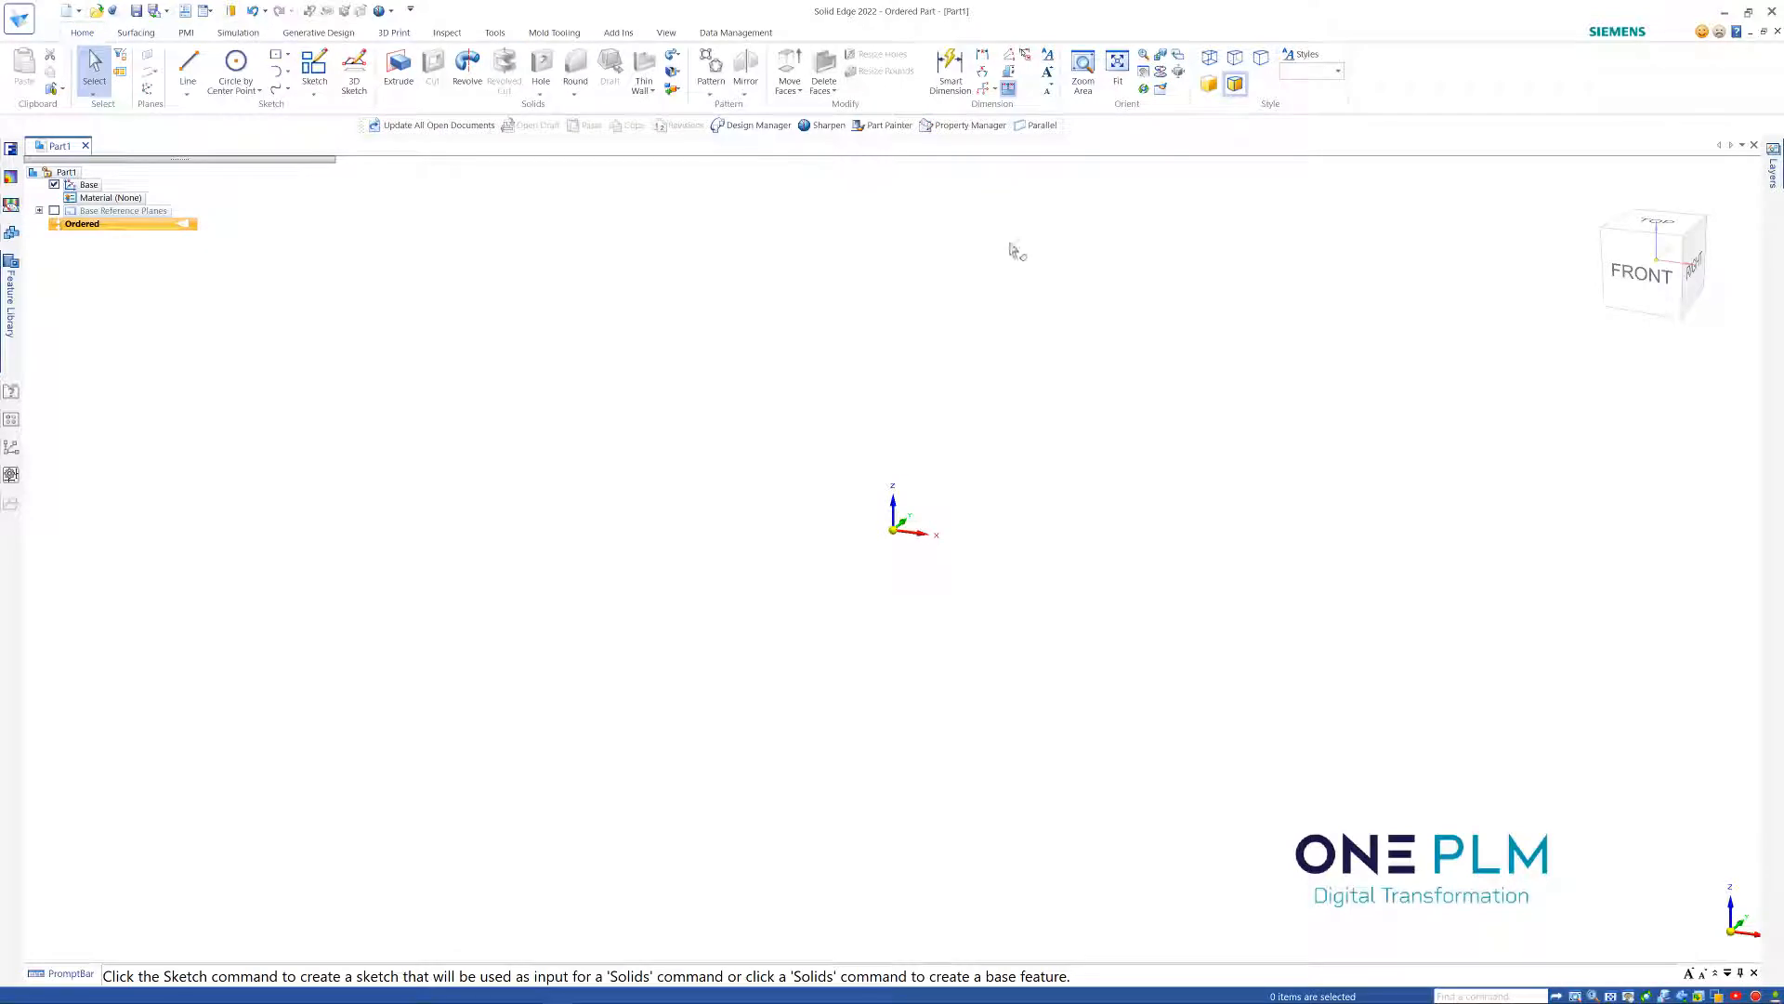
right_click(587, 370)
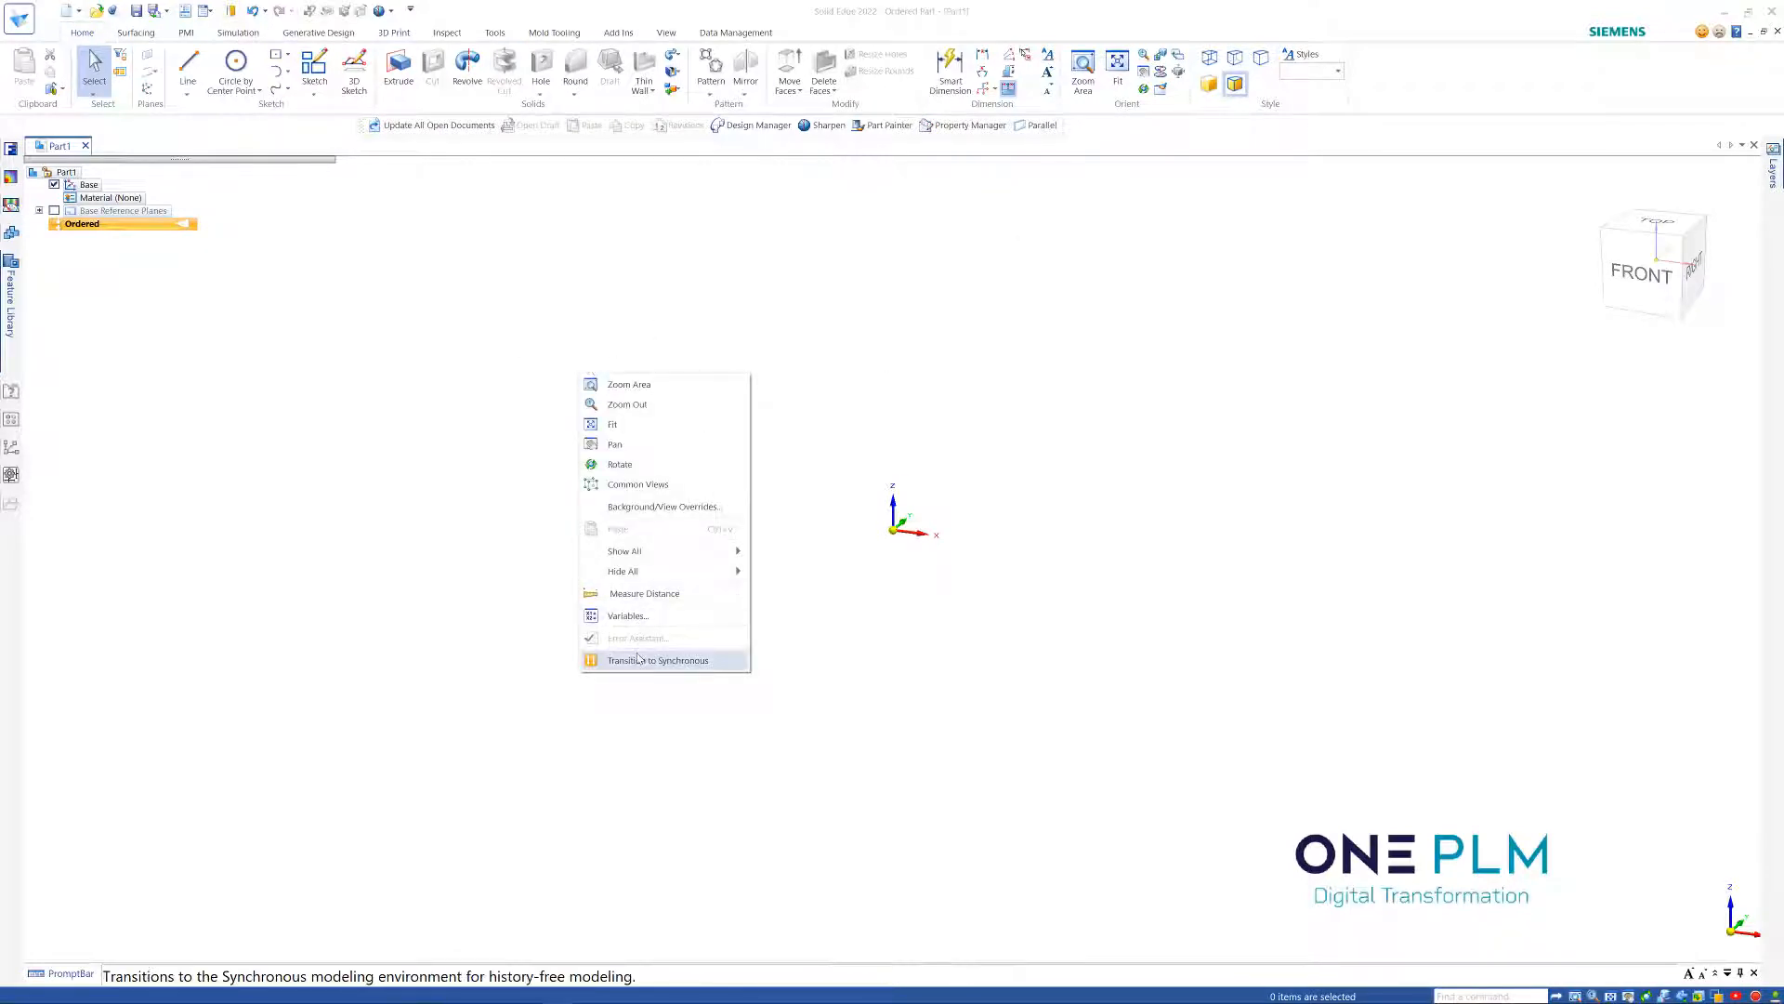
click(628, 615)
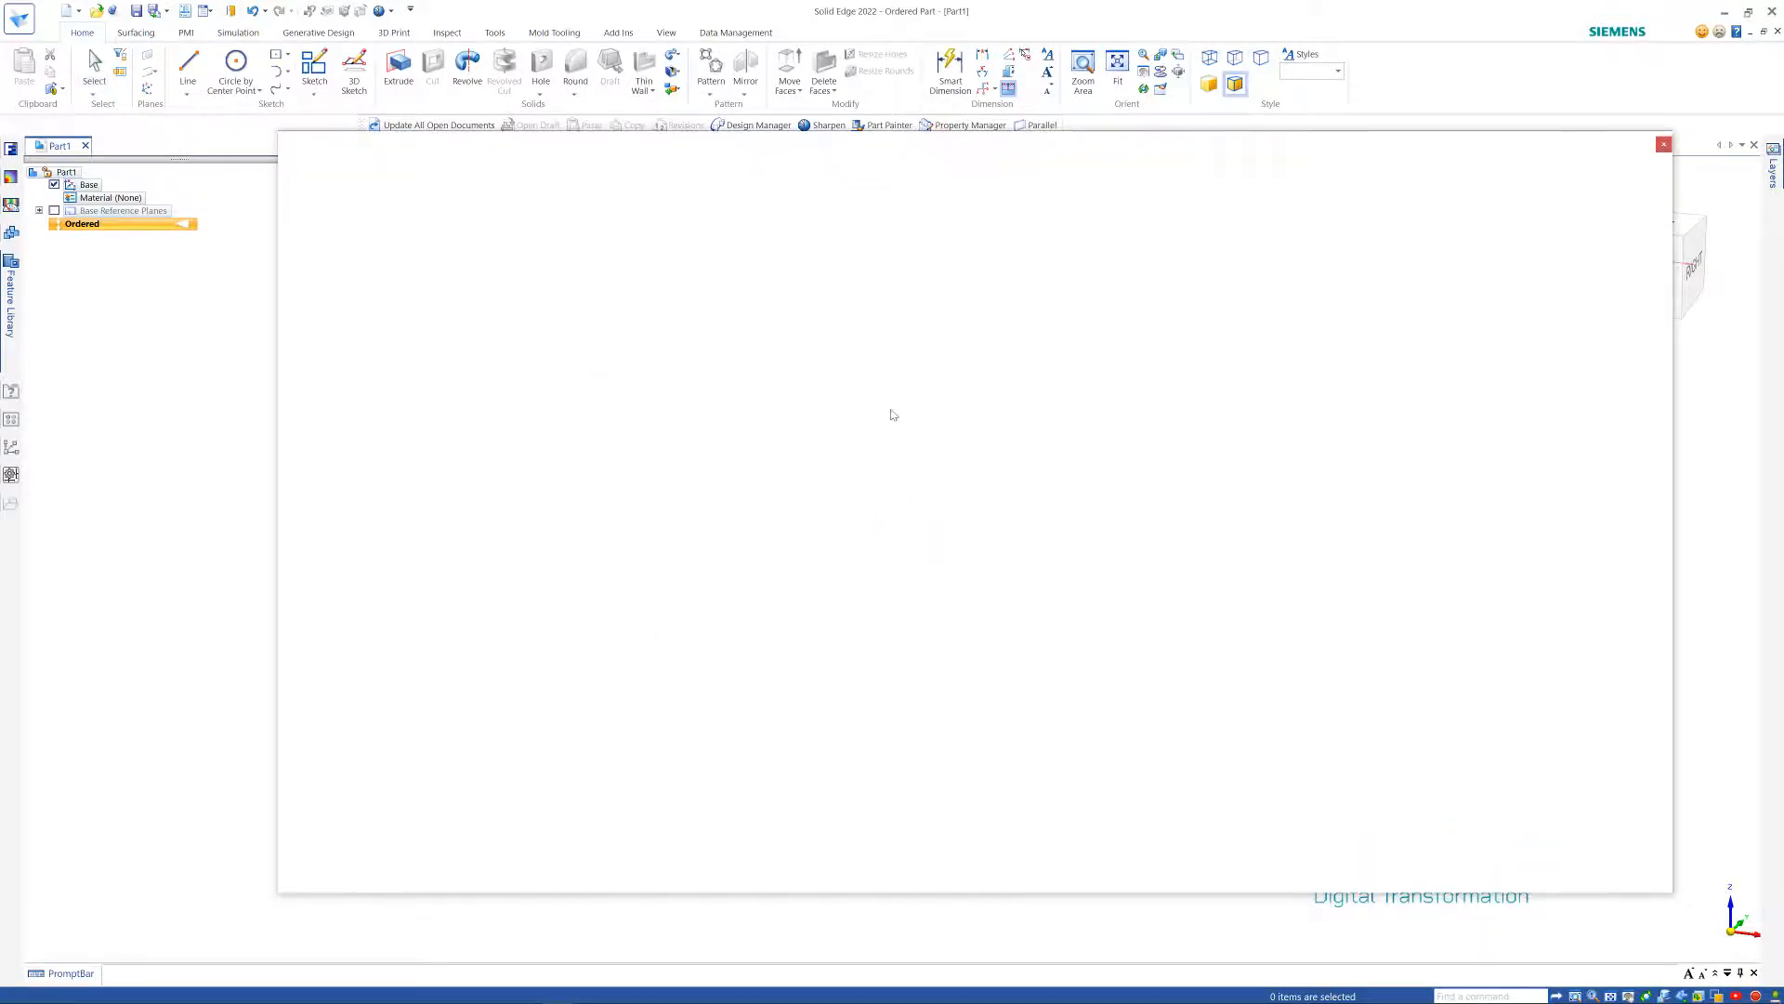
click(532, 272)
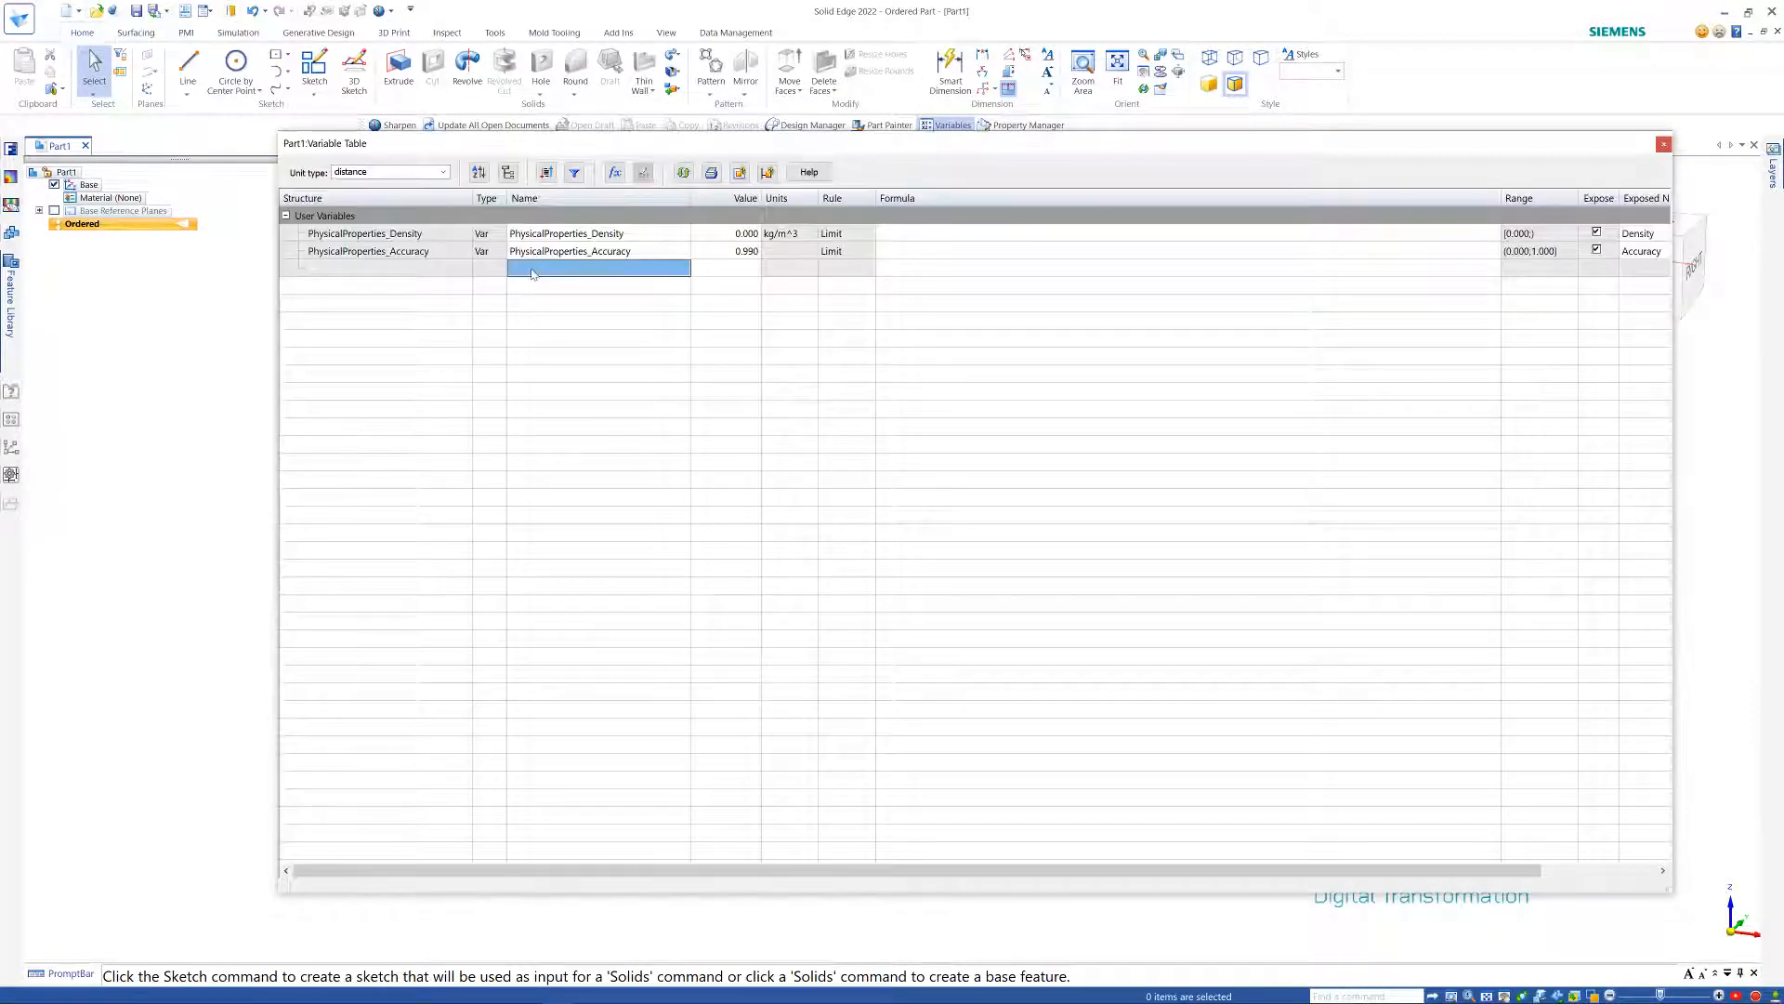
text(Sl)
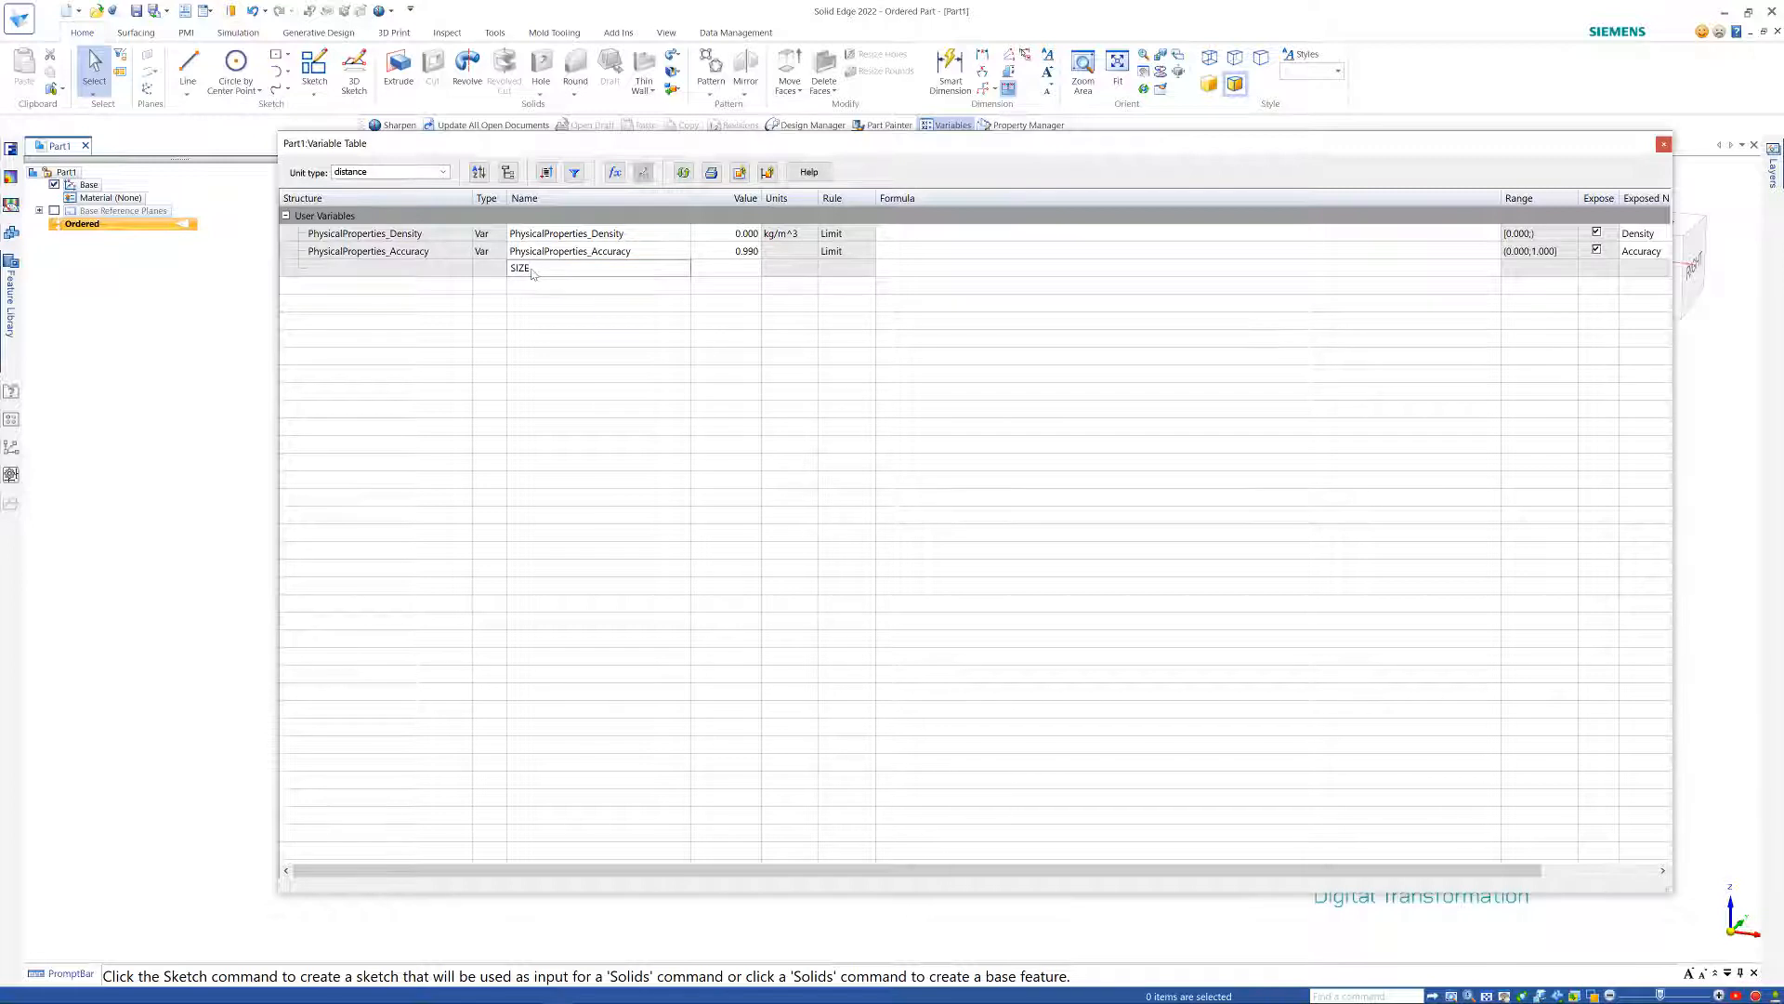
key(Tab)
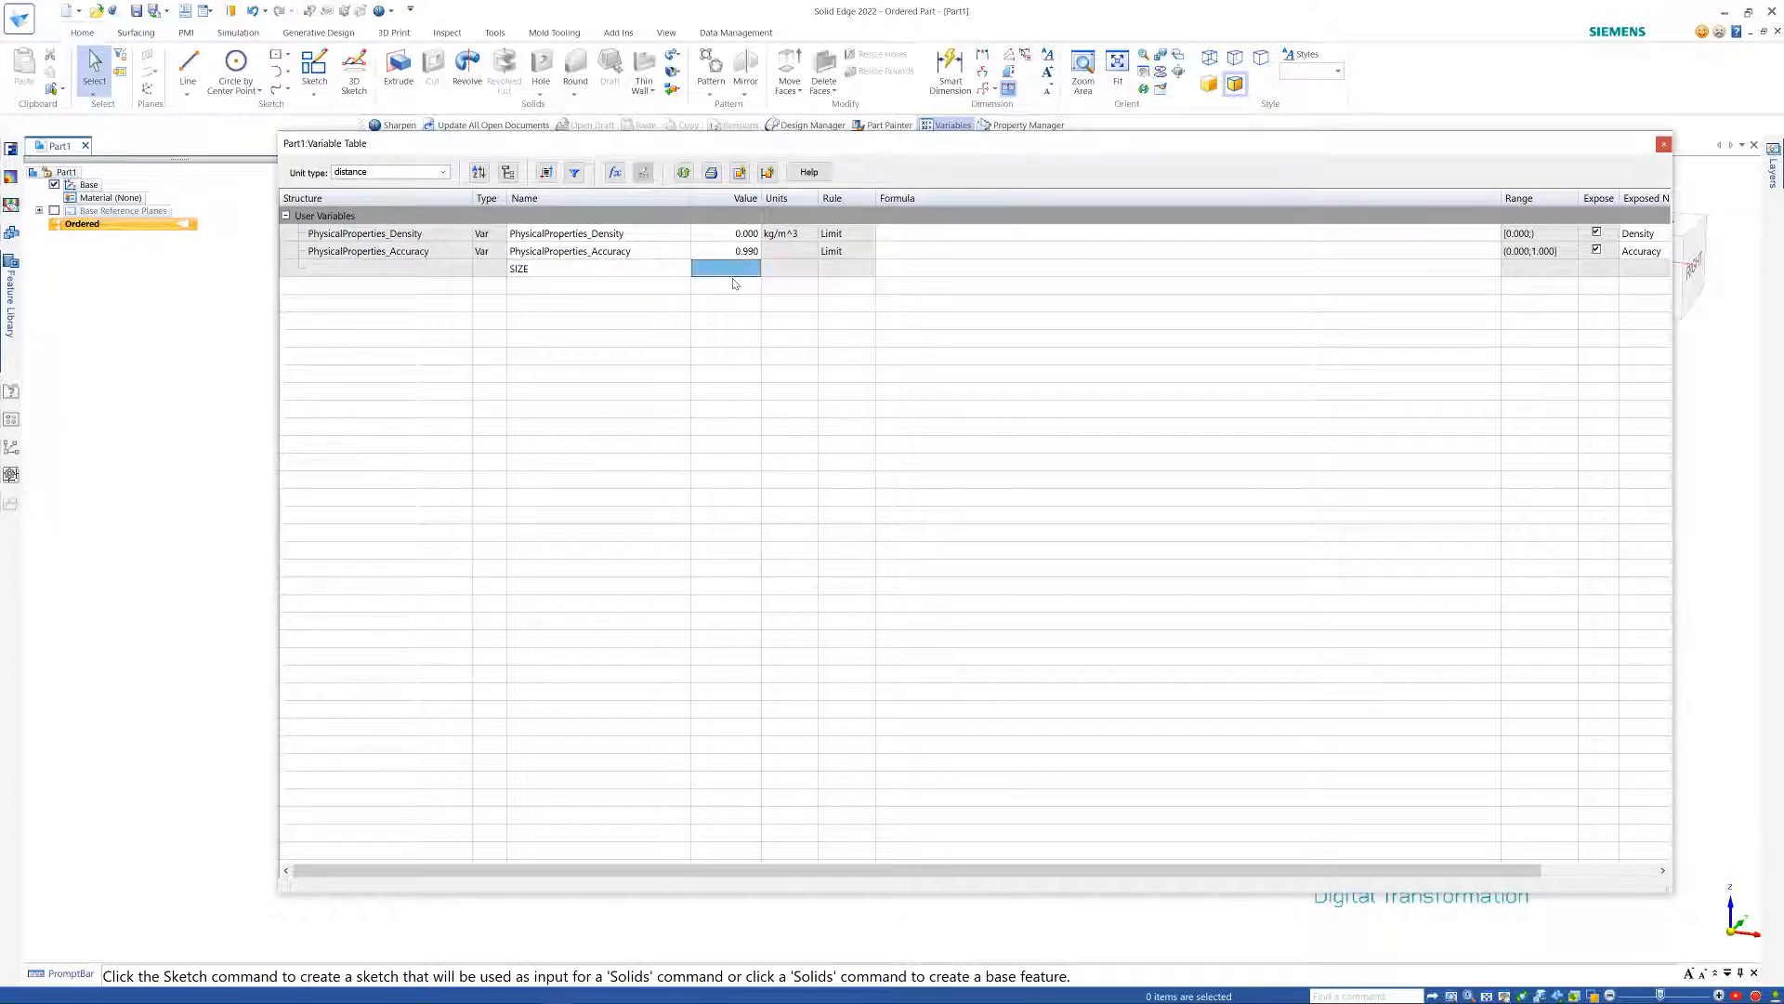
text(15)
key(Return)
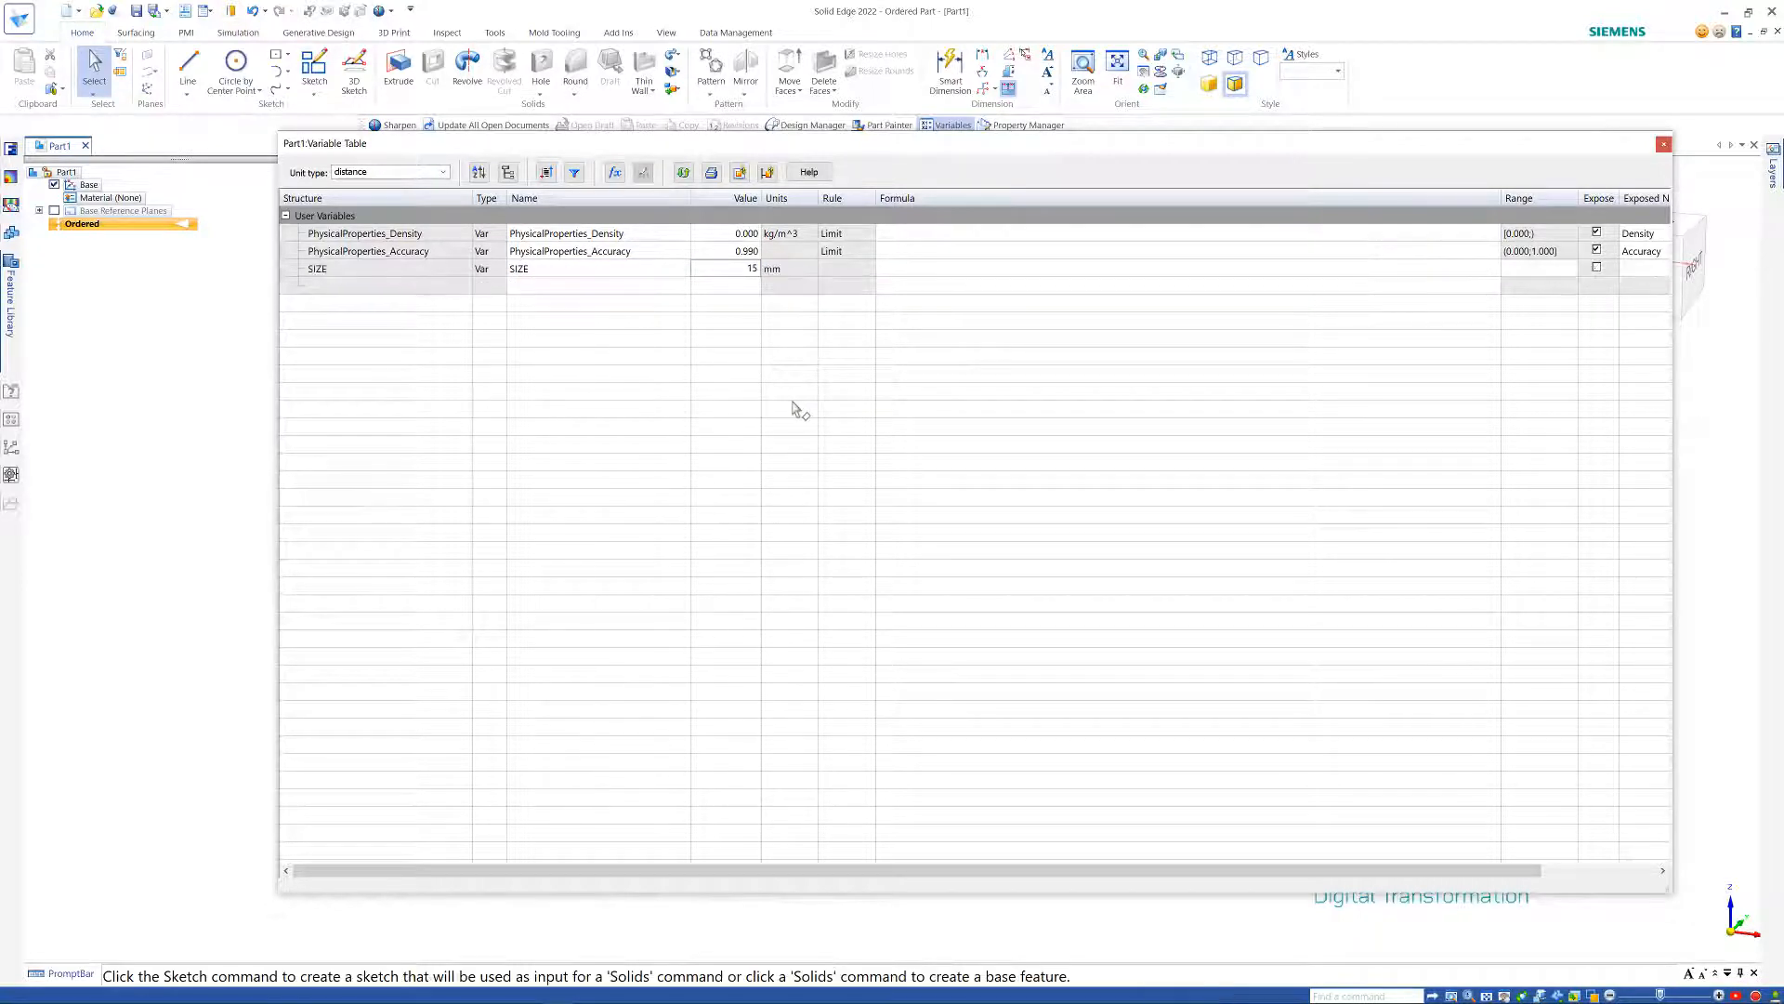
Add a user variable L driven by the formula SIZE*10 and close the variable table
click(536, 293)
text(L)
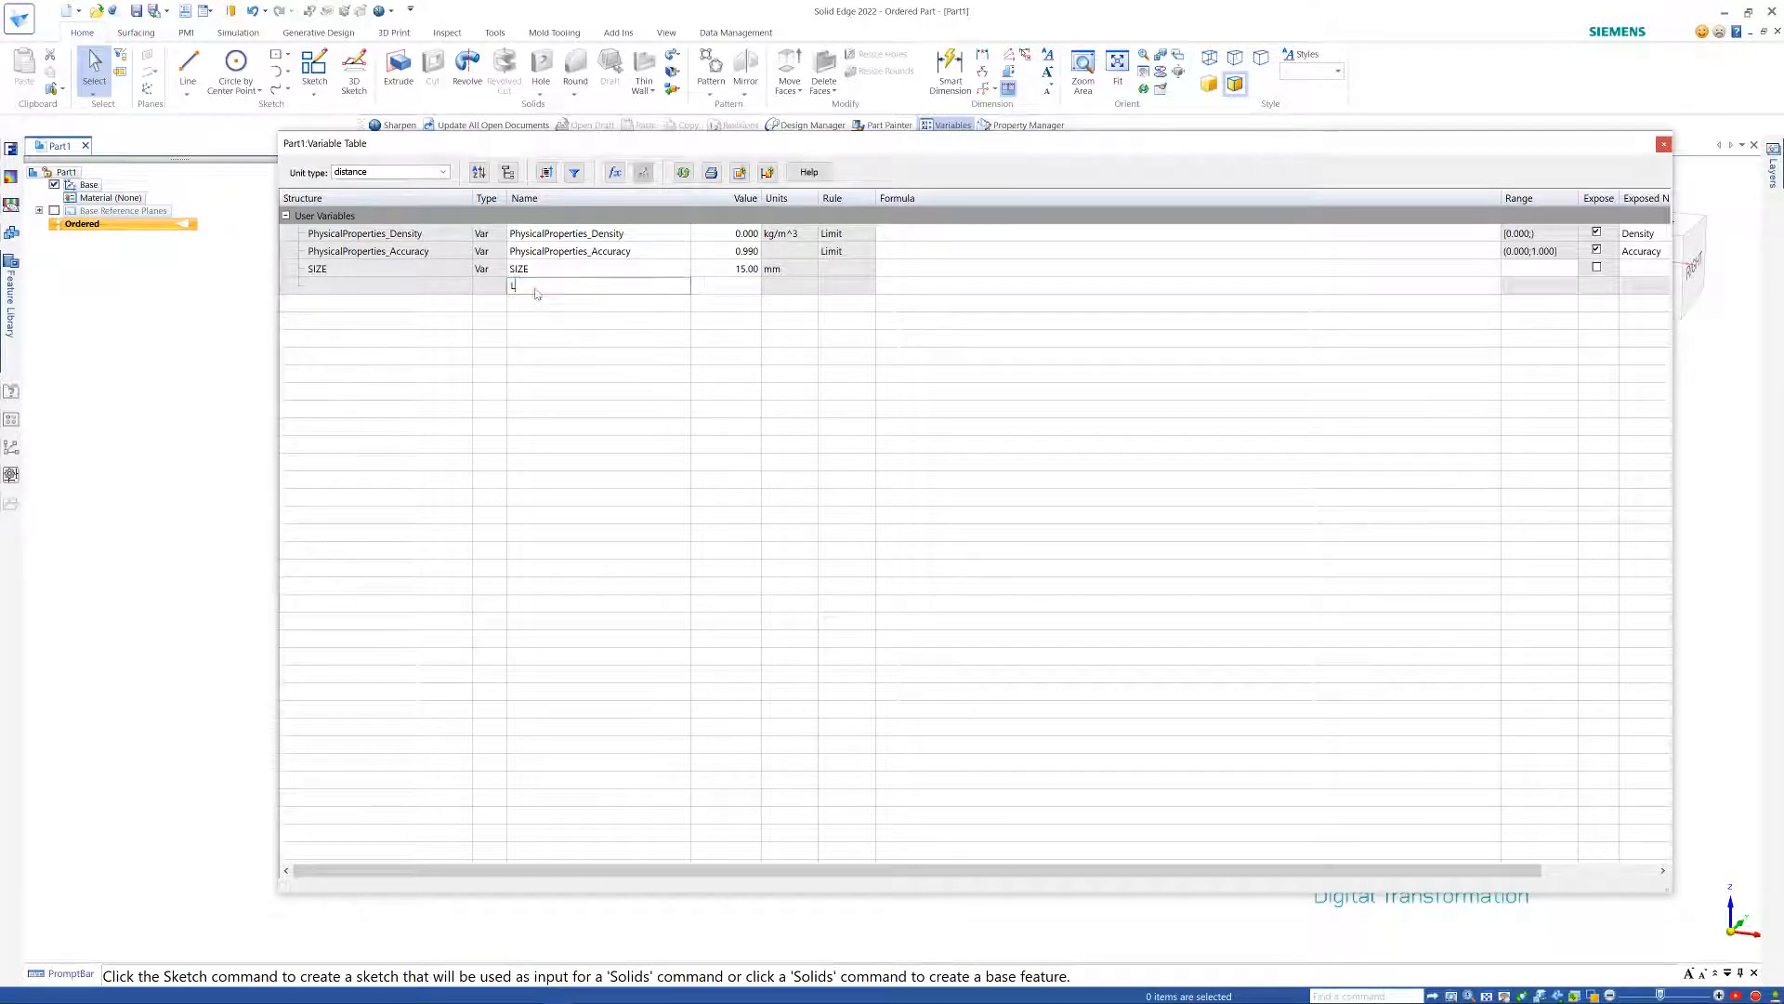
click(716, 286)
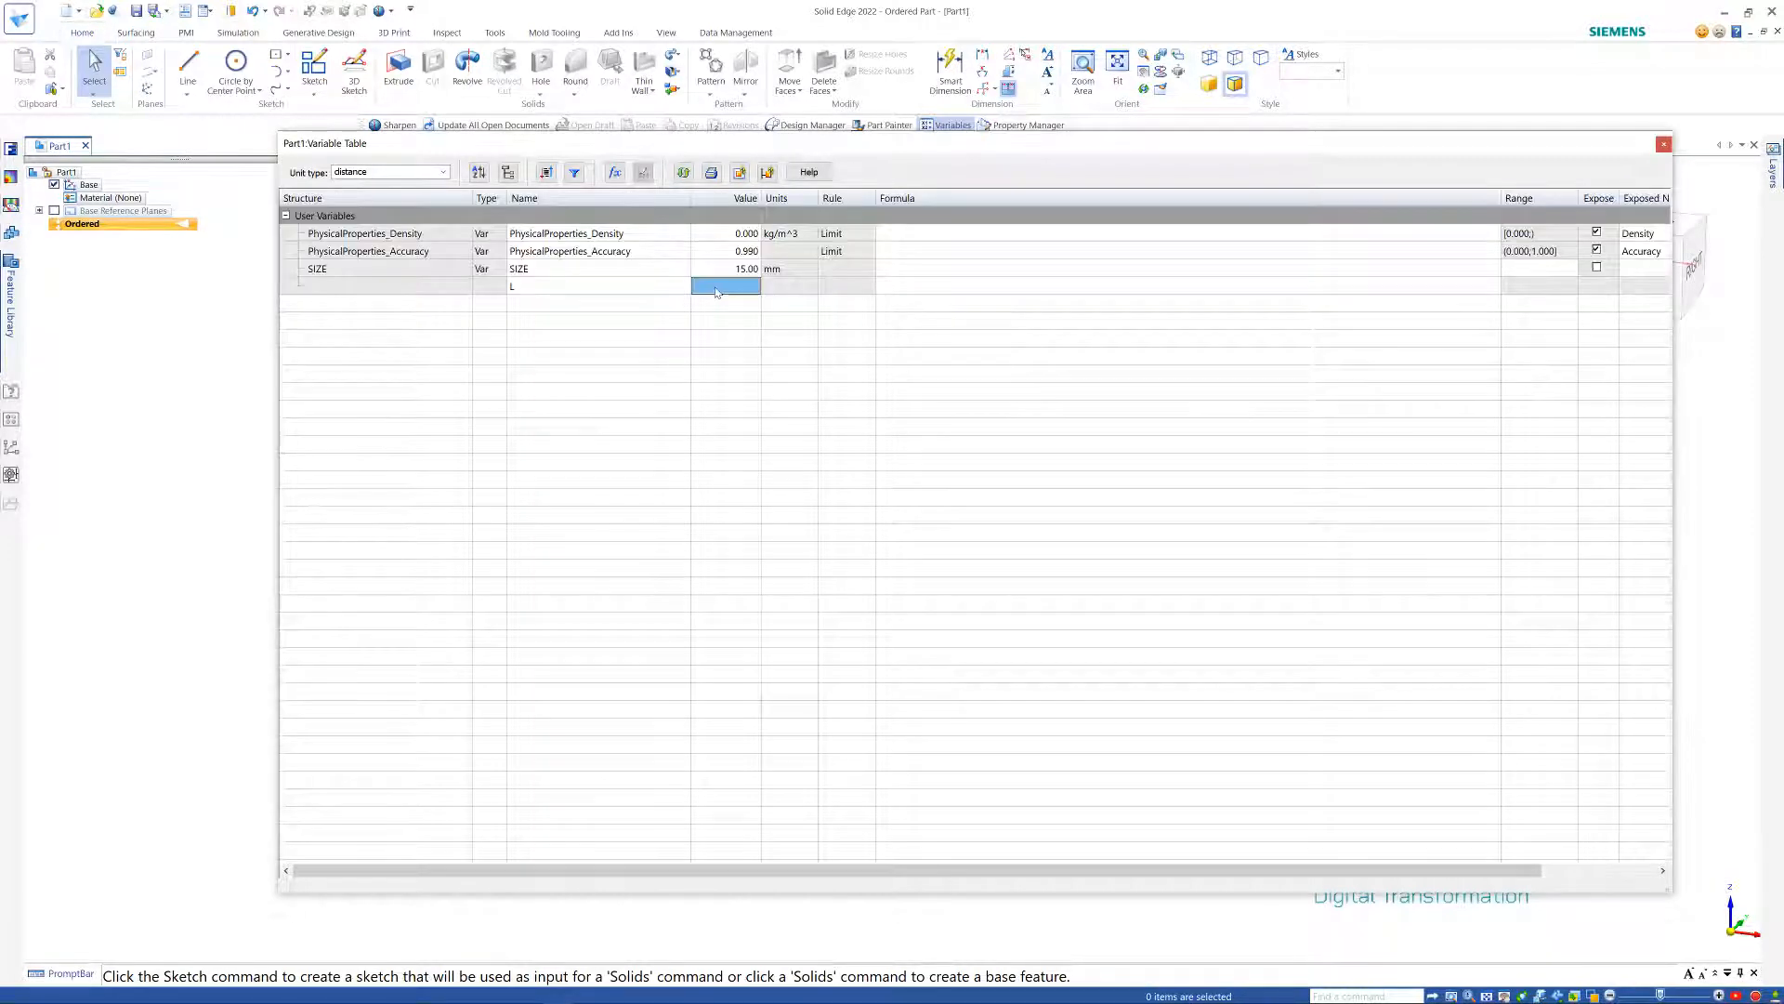
text(5)
text(IZE*10)
key(Return)
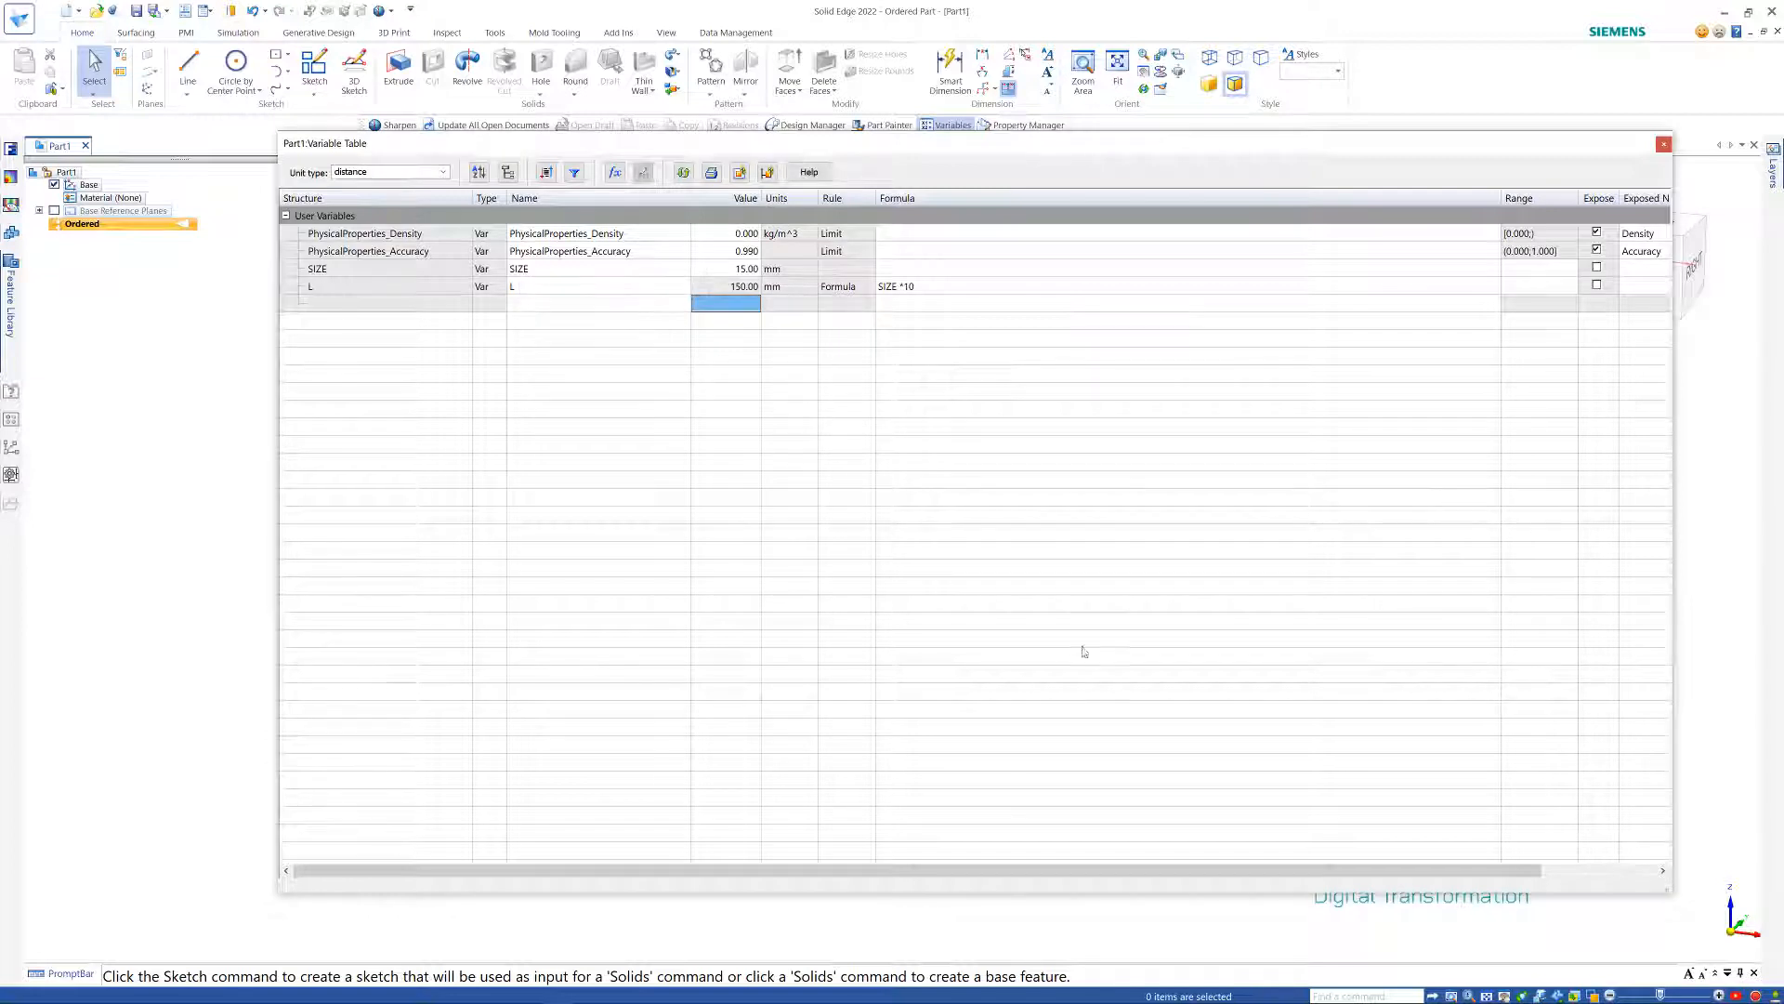
click(1664, 146)
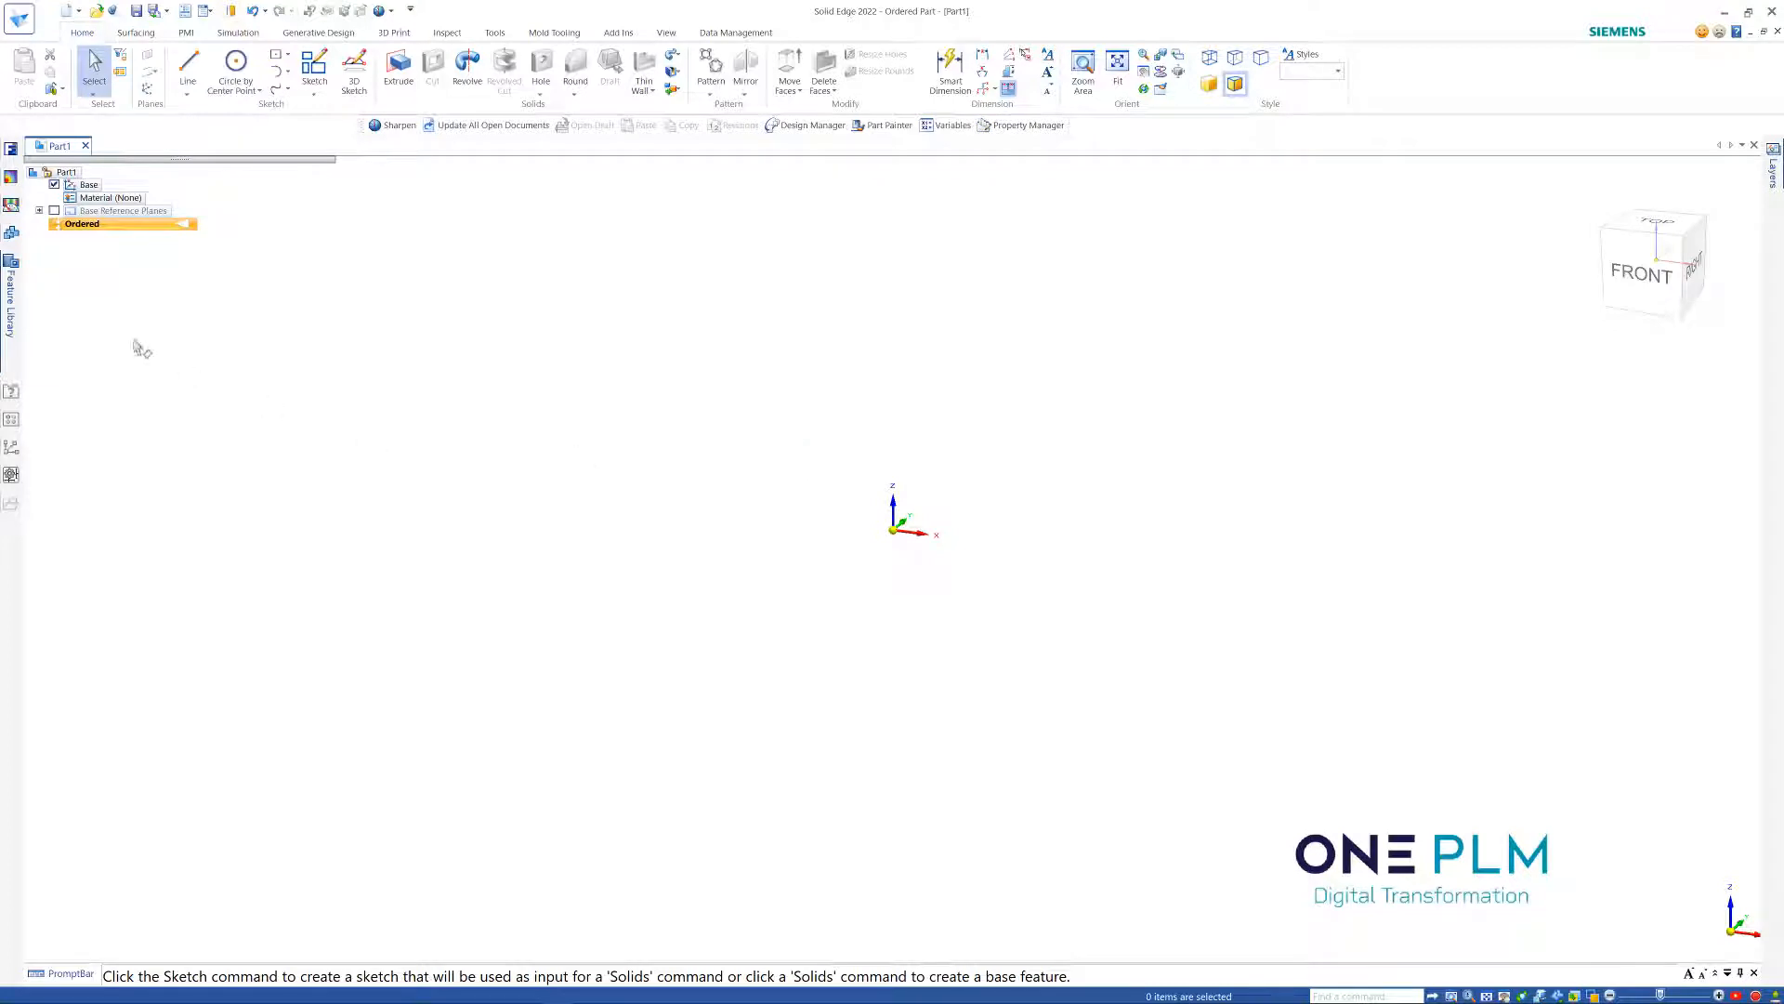
Sketch a 150 mm horizontal line on the right reference plane, symmetric about the origin
click(189, 81)
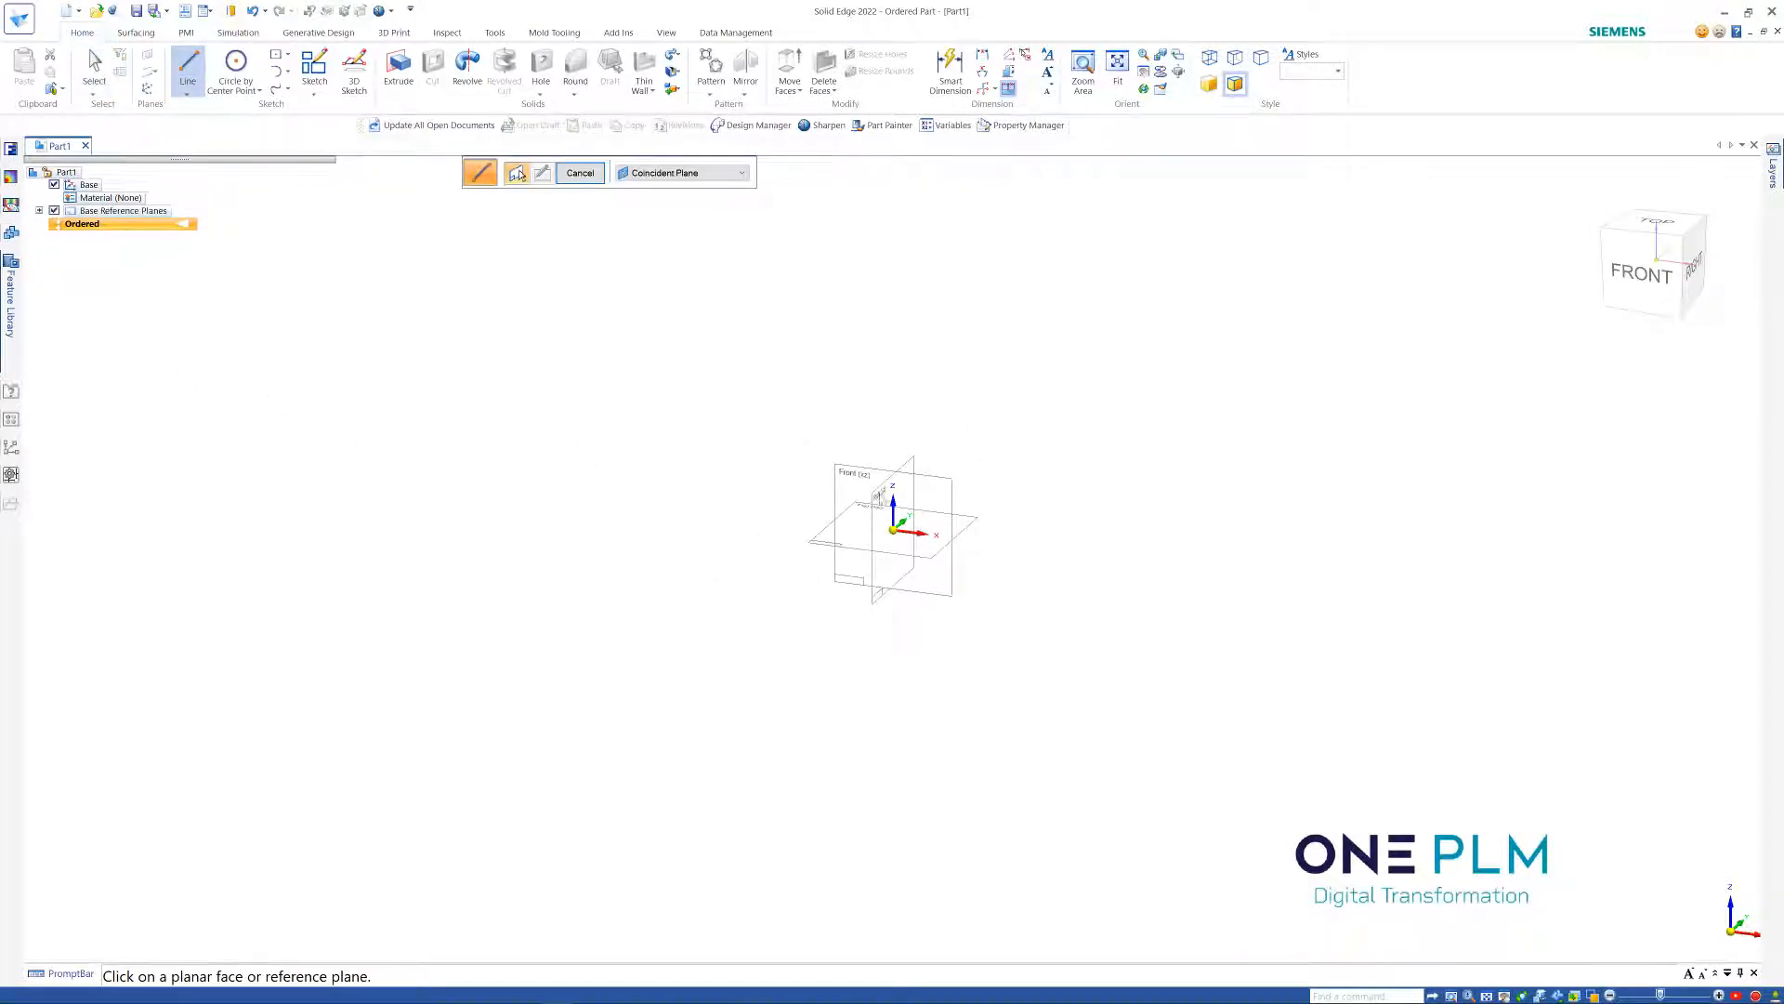
click(909, 468)
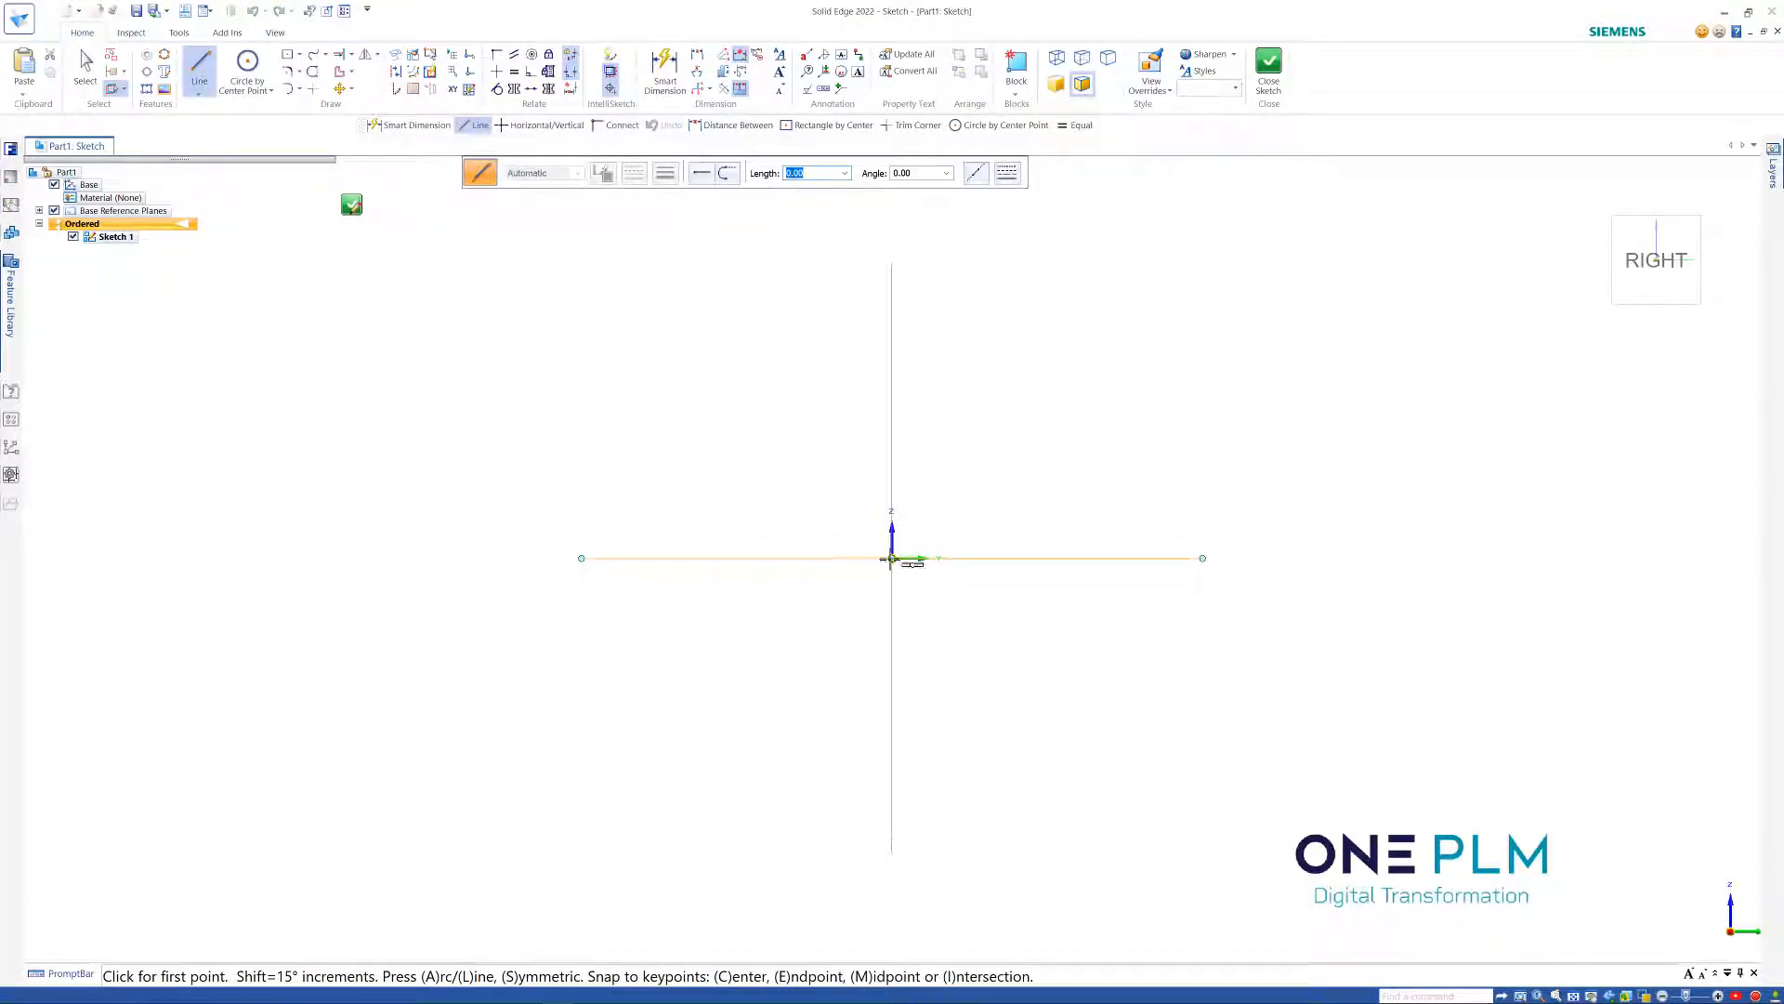
click(891, 559)
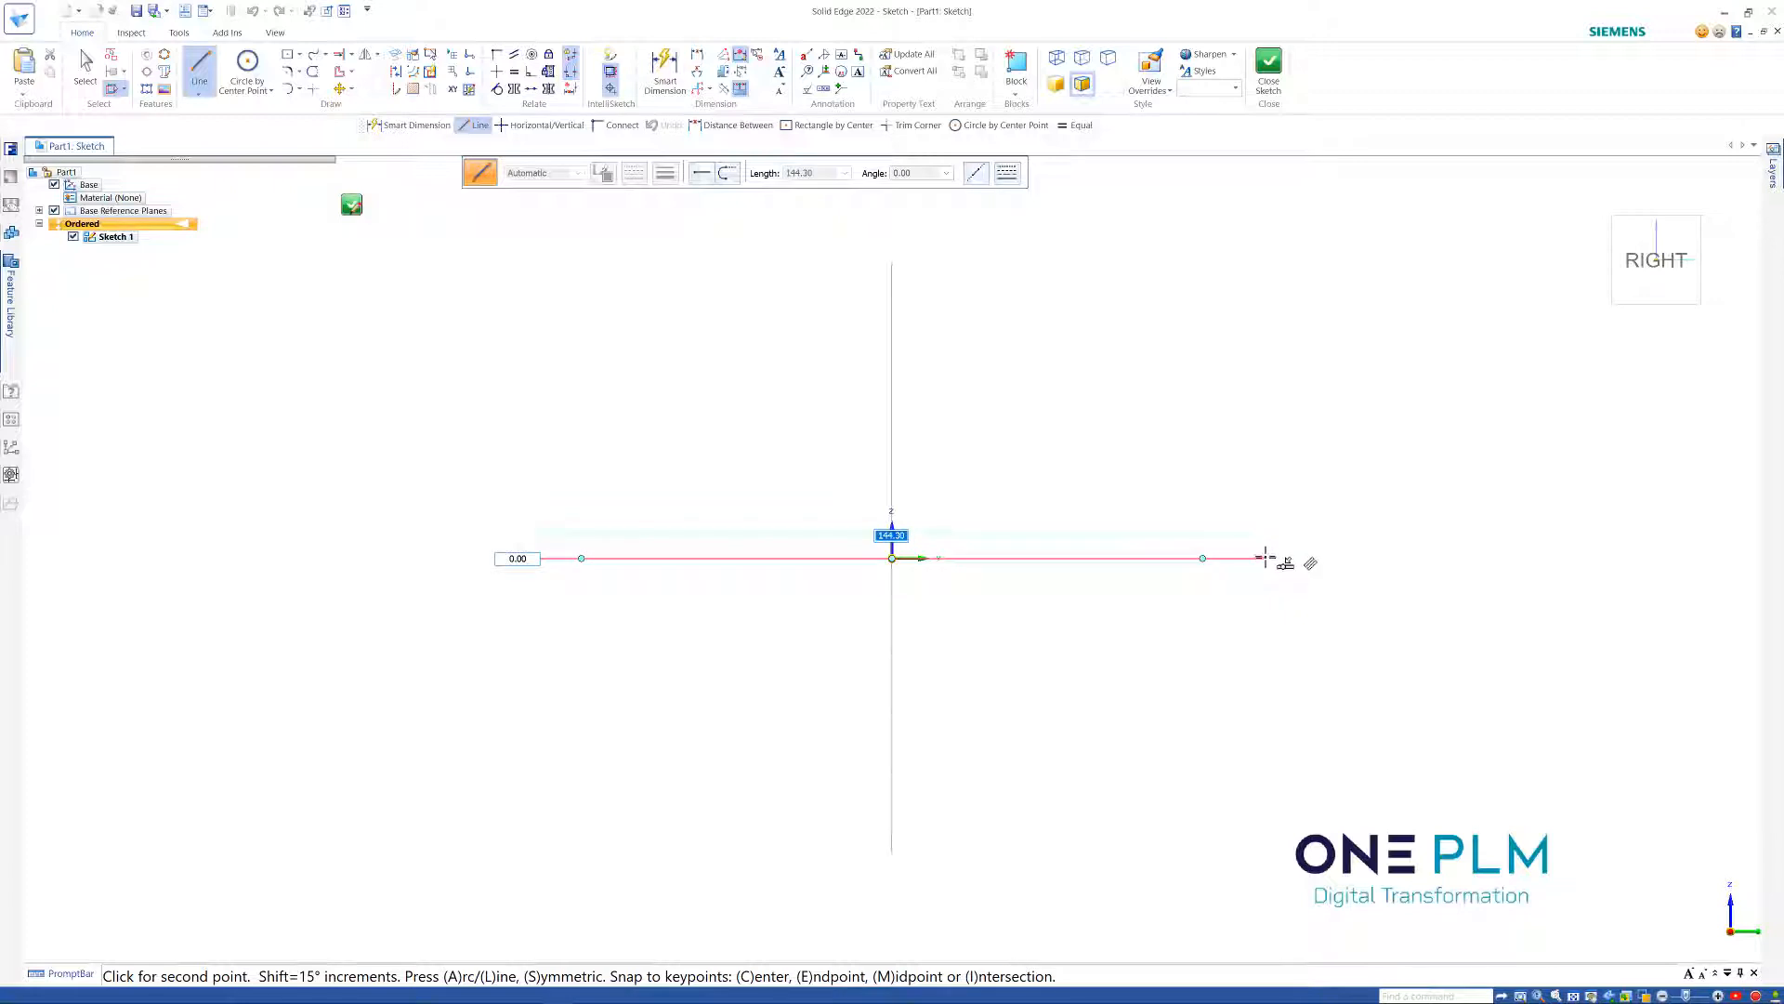
text(150)
key(Tab)
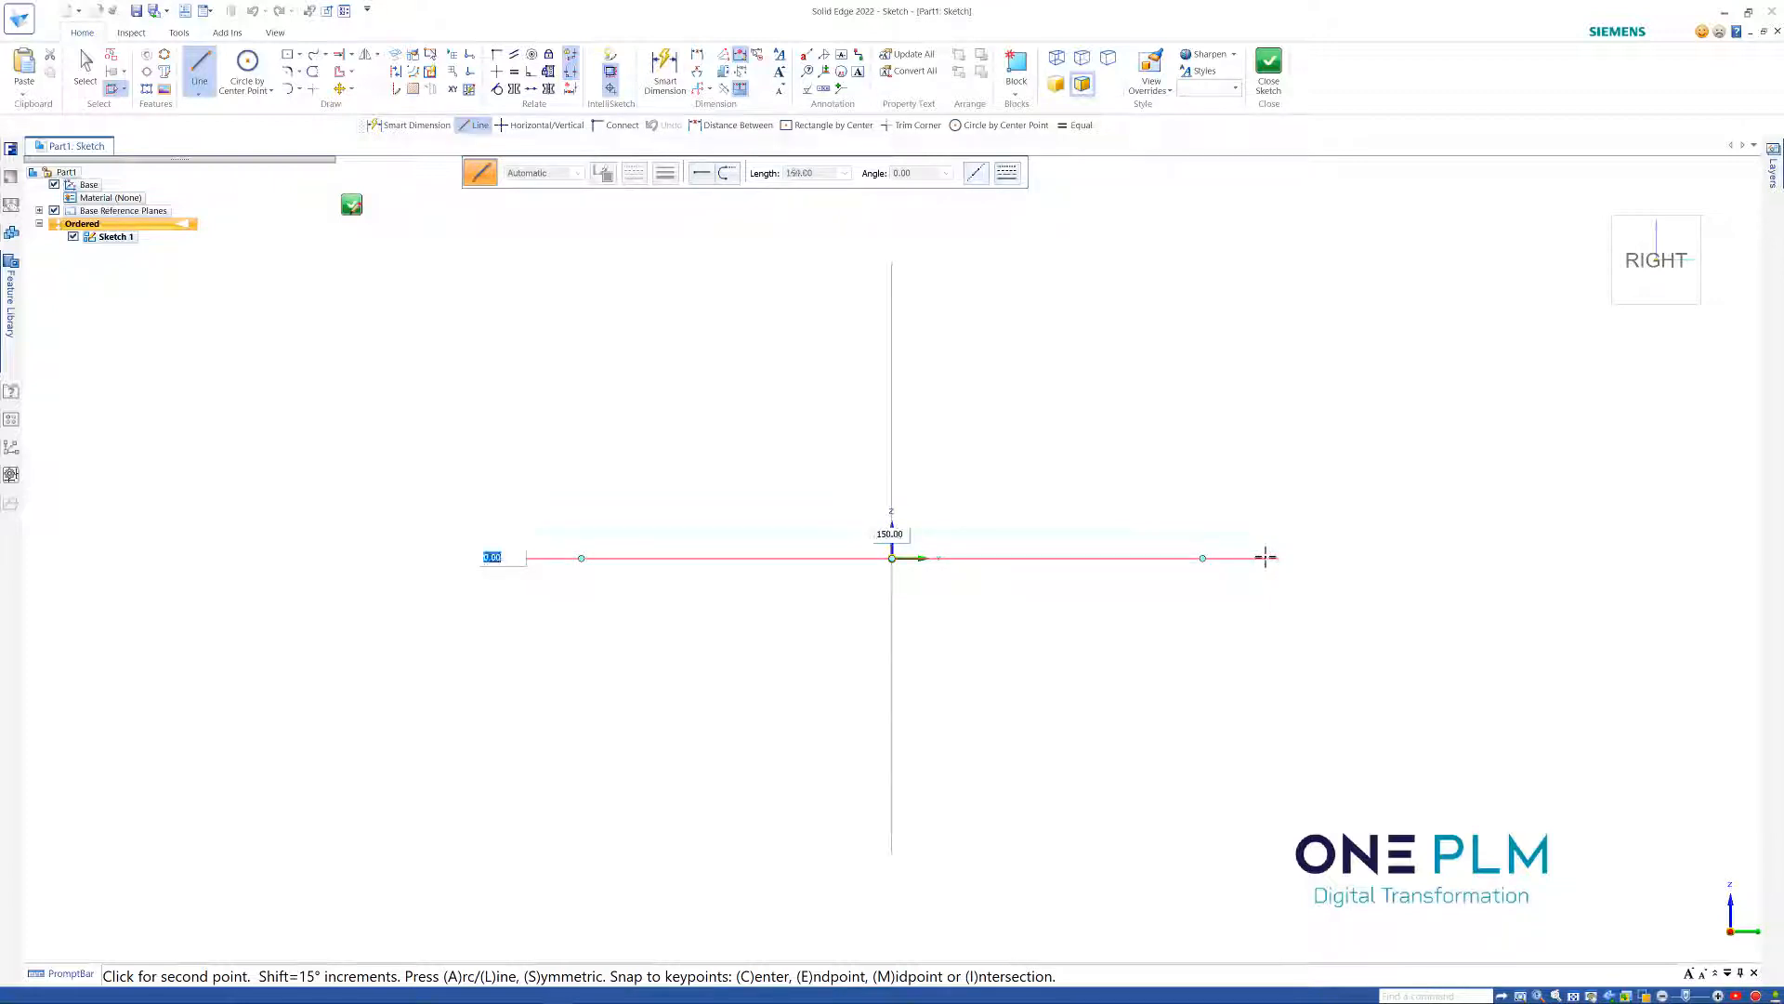
key(Return)
key(Escape)
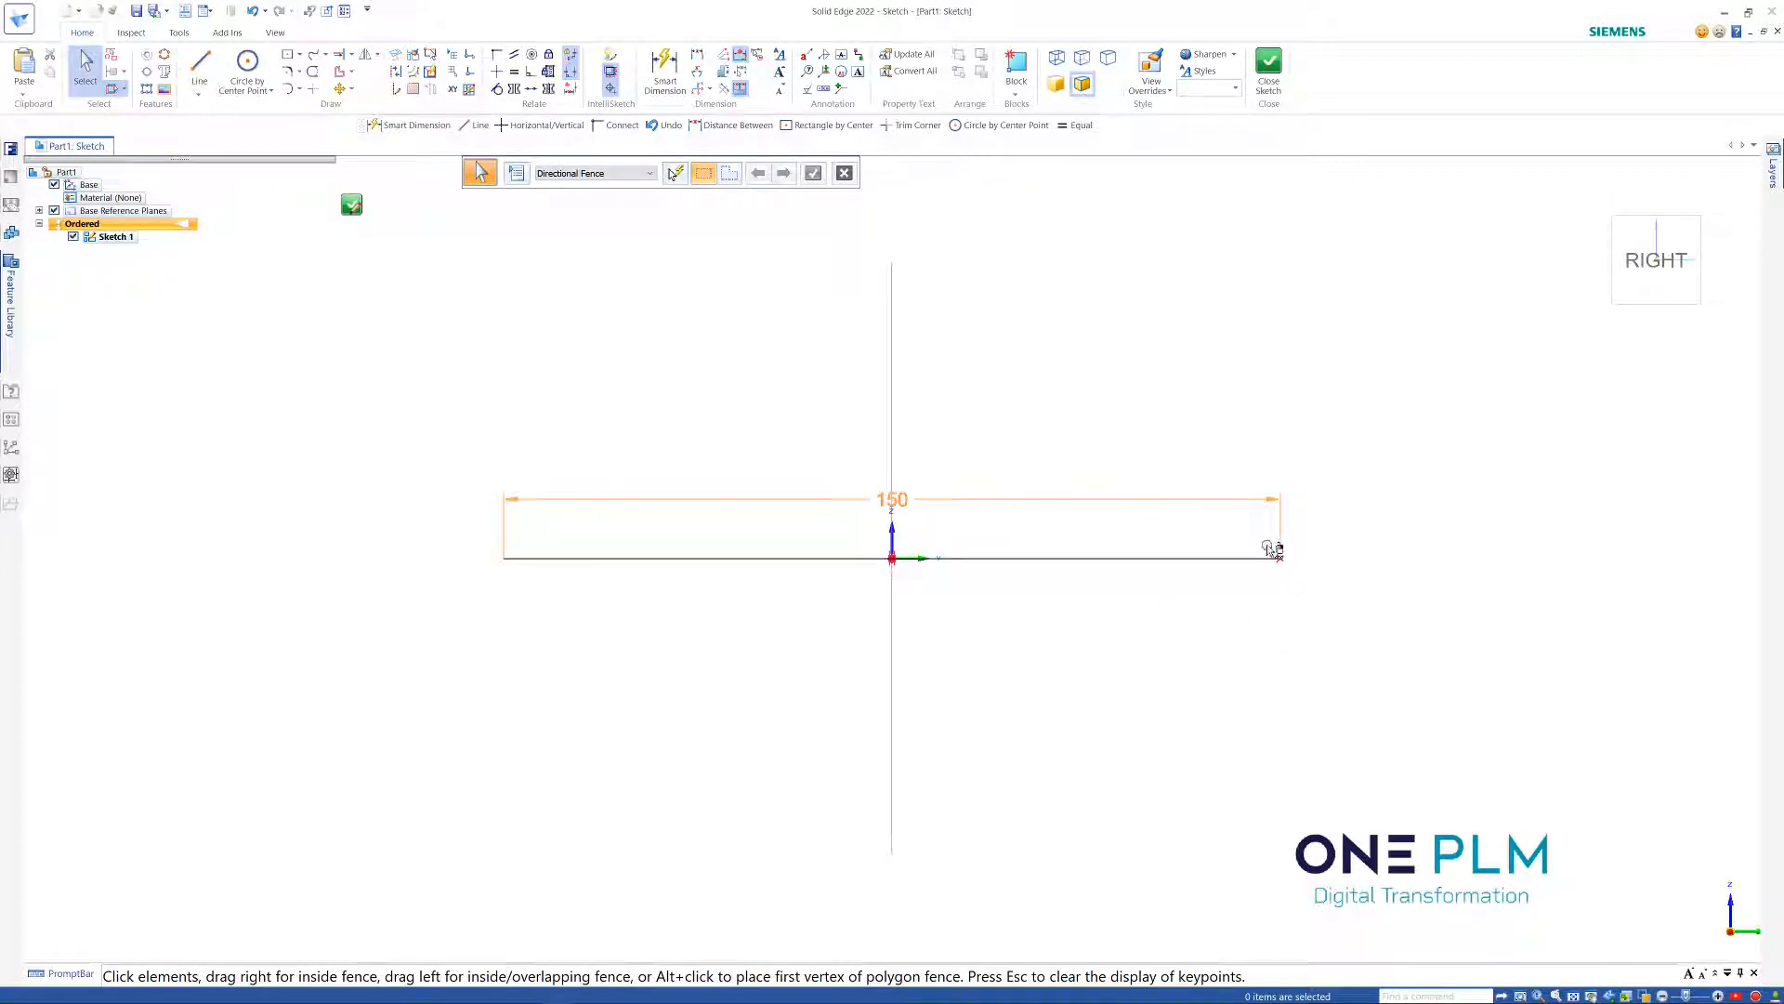
Remove the connect relationship at the right endpoint of the horizontal line
click(1295, 575)
key(Escape)
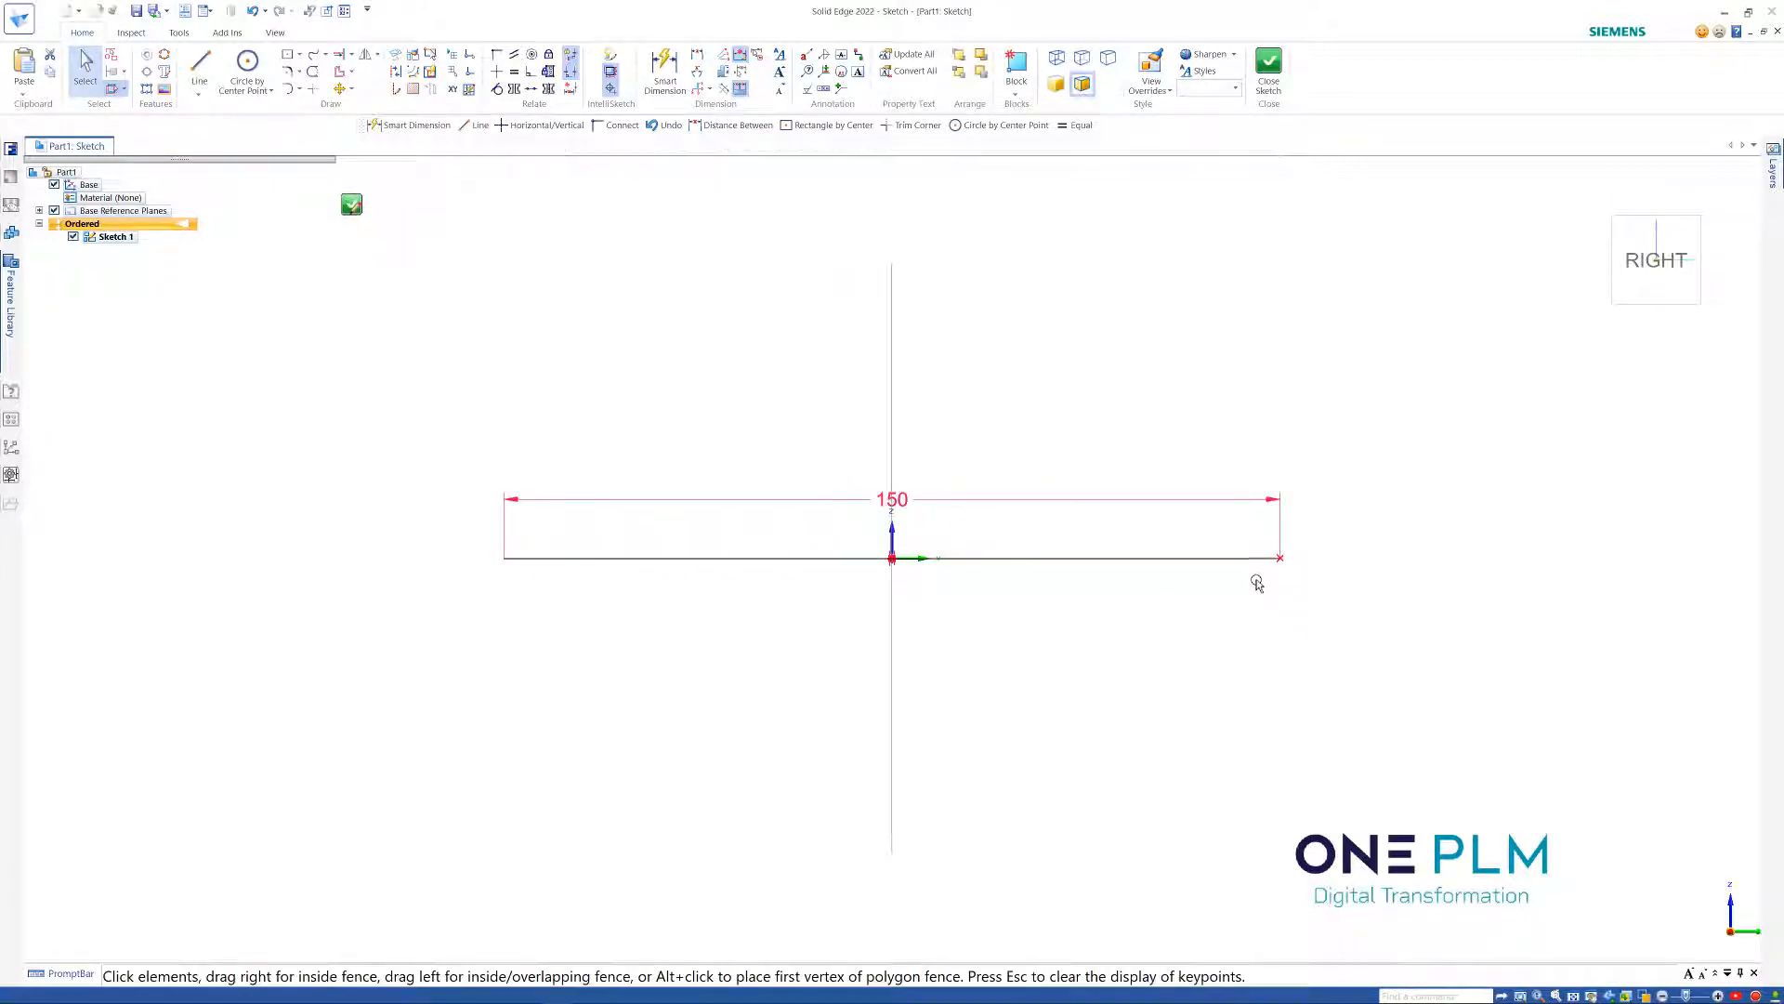
drag(1261, 587, 1302, 548)
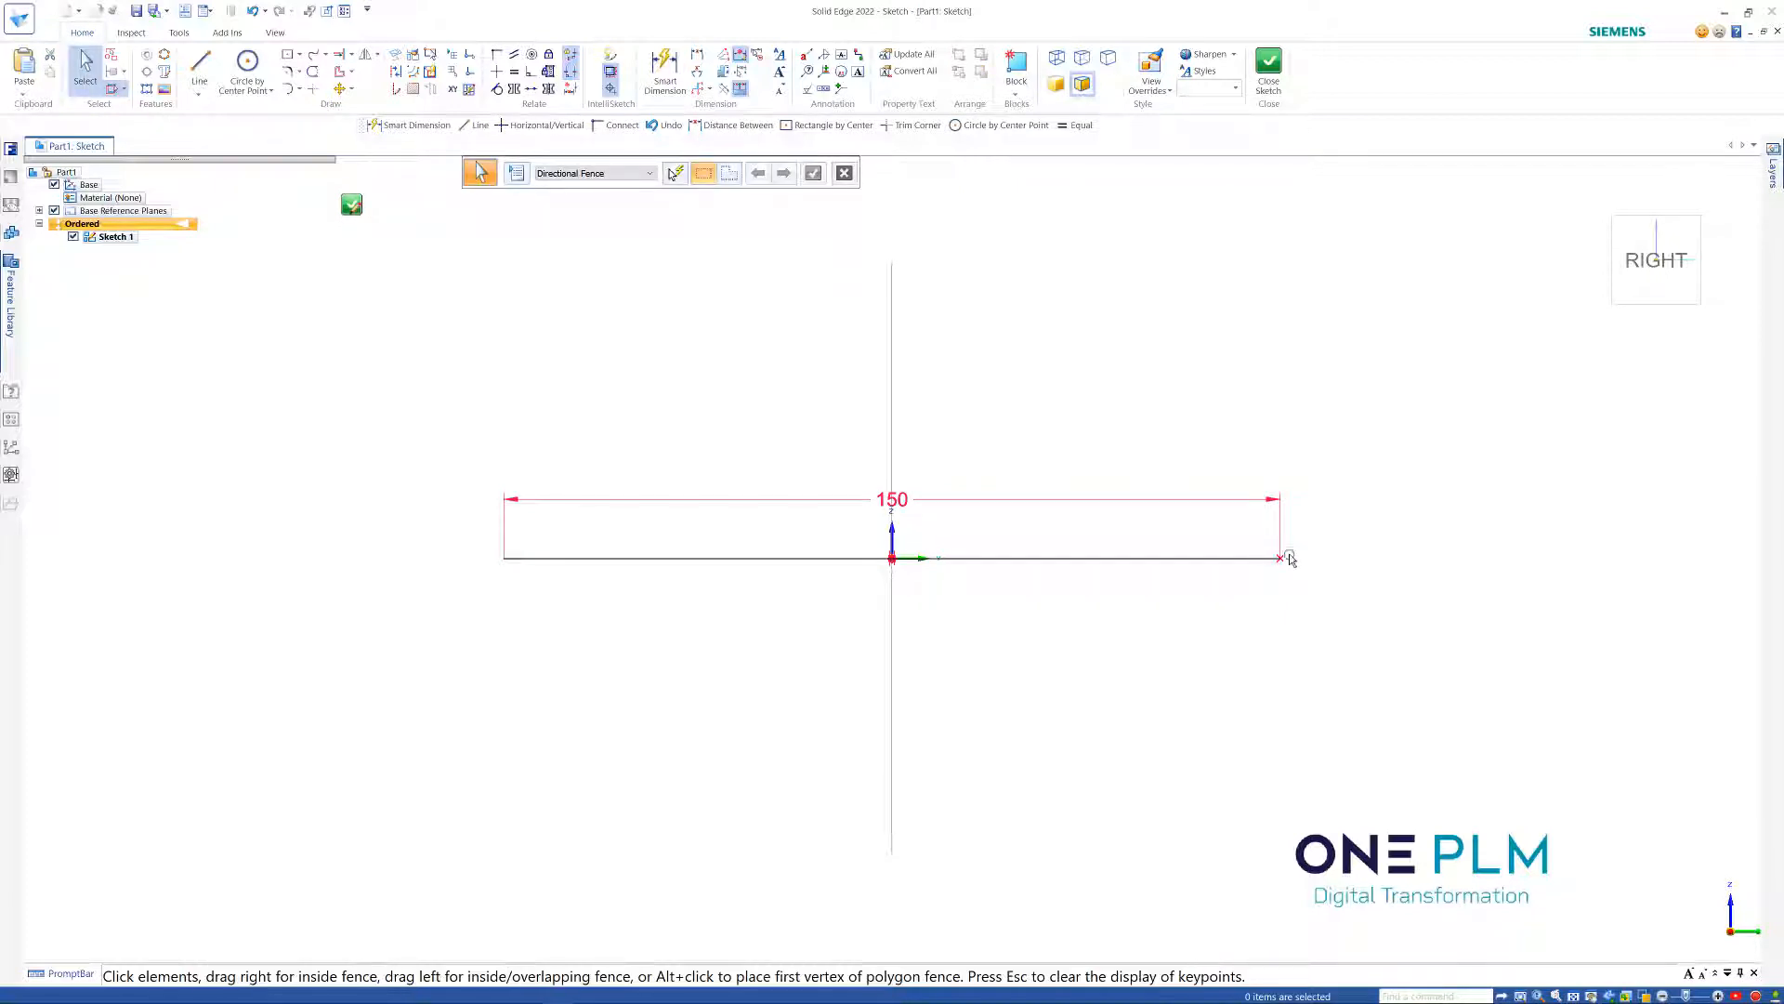
scroll(1284, 558, up, 3)
scroll(1291, 564, up, 1)
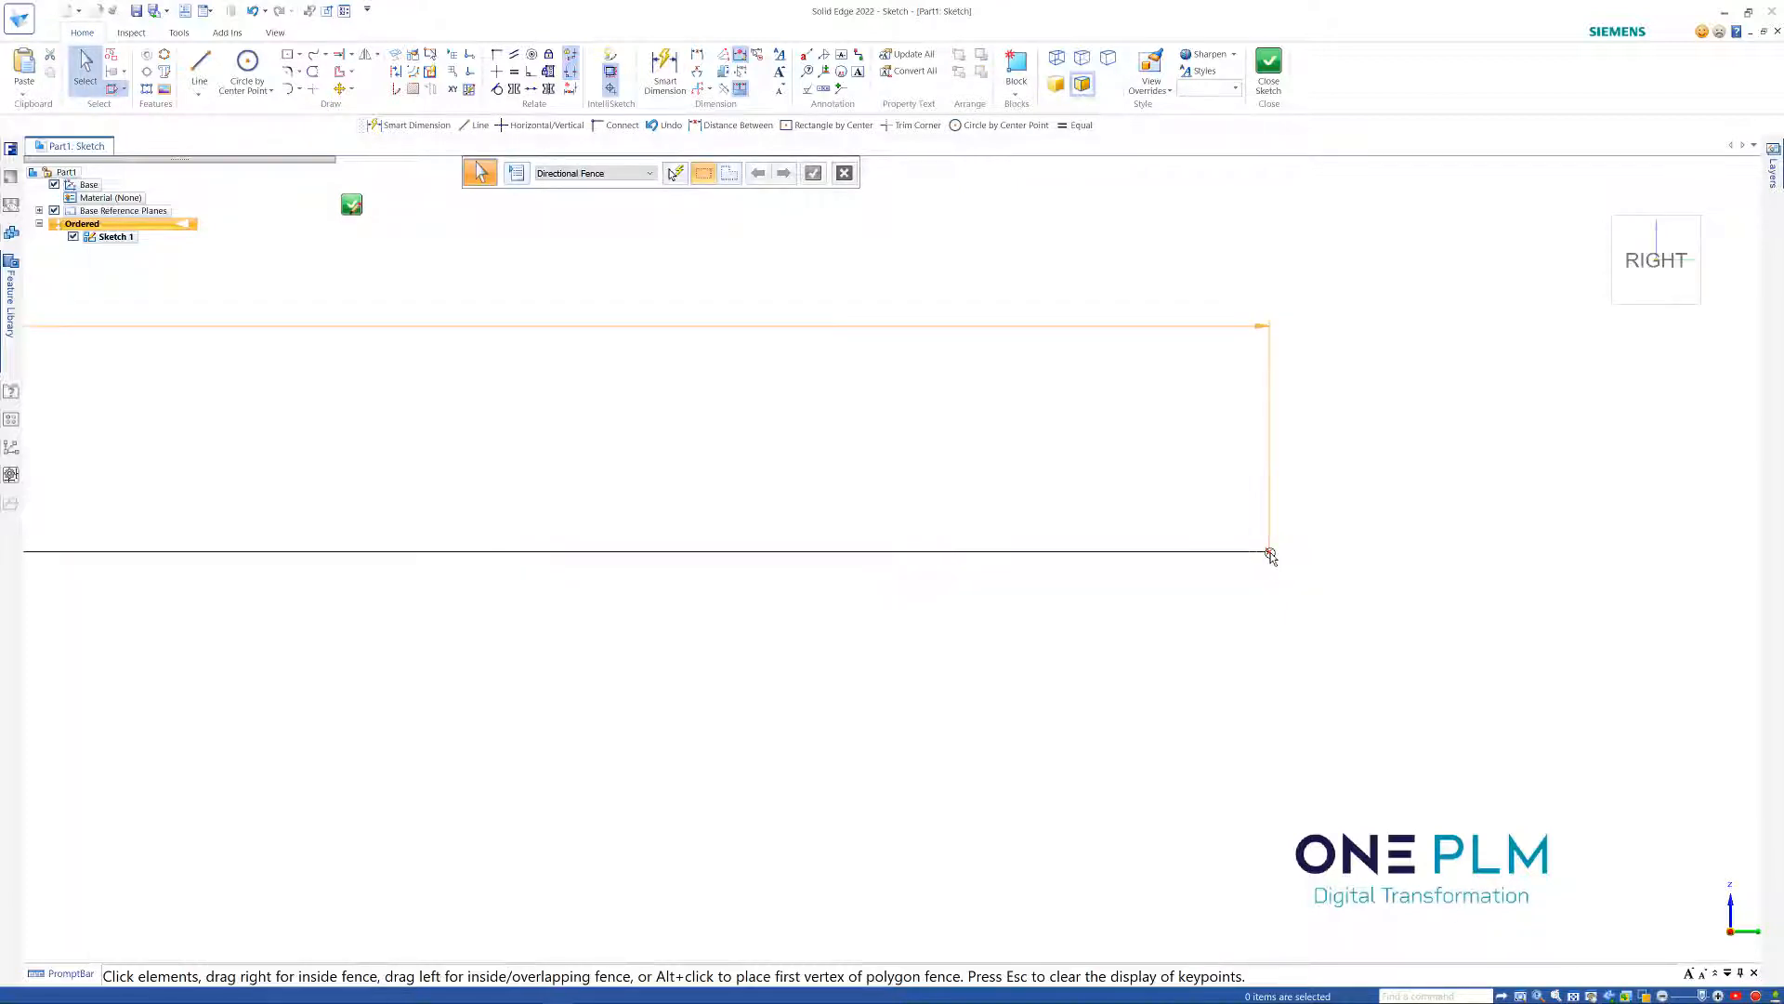
drag(1243, 526, 1304, 608)
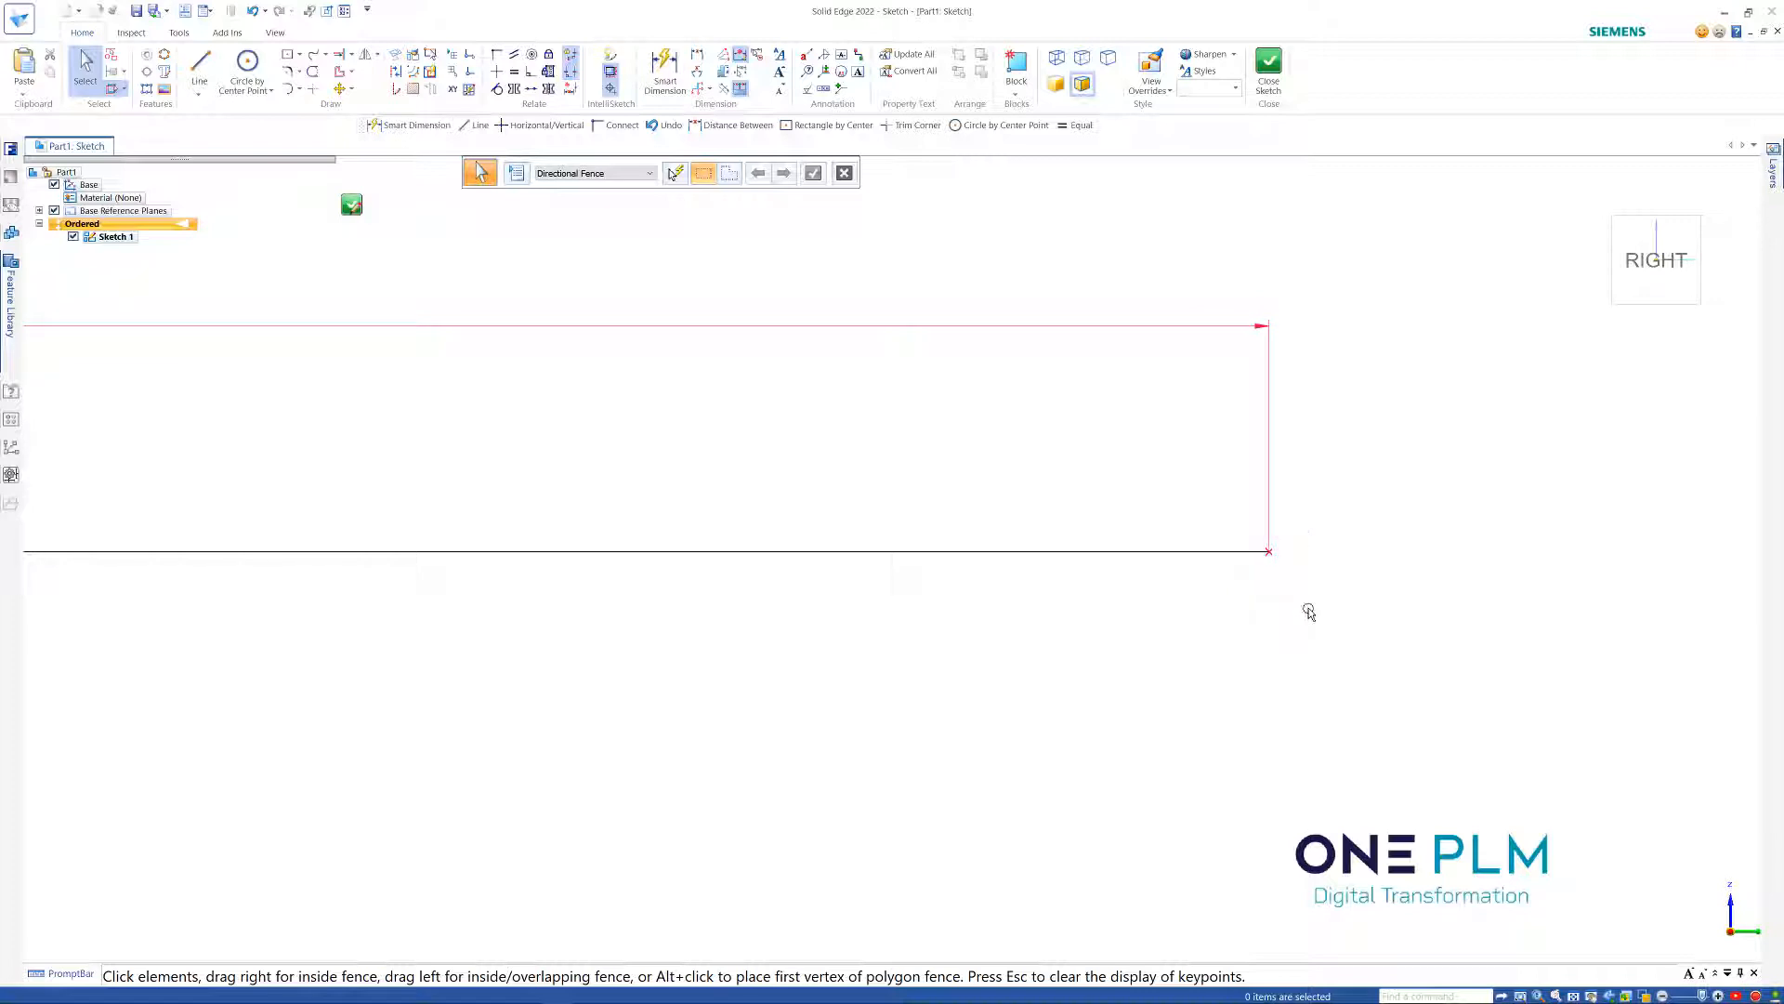
drag(1237, 515, 1274, 597)
scroll(1274, 597, down, 4)
scroll(1145, 634, up, 1)
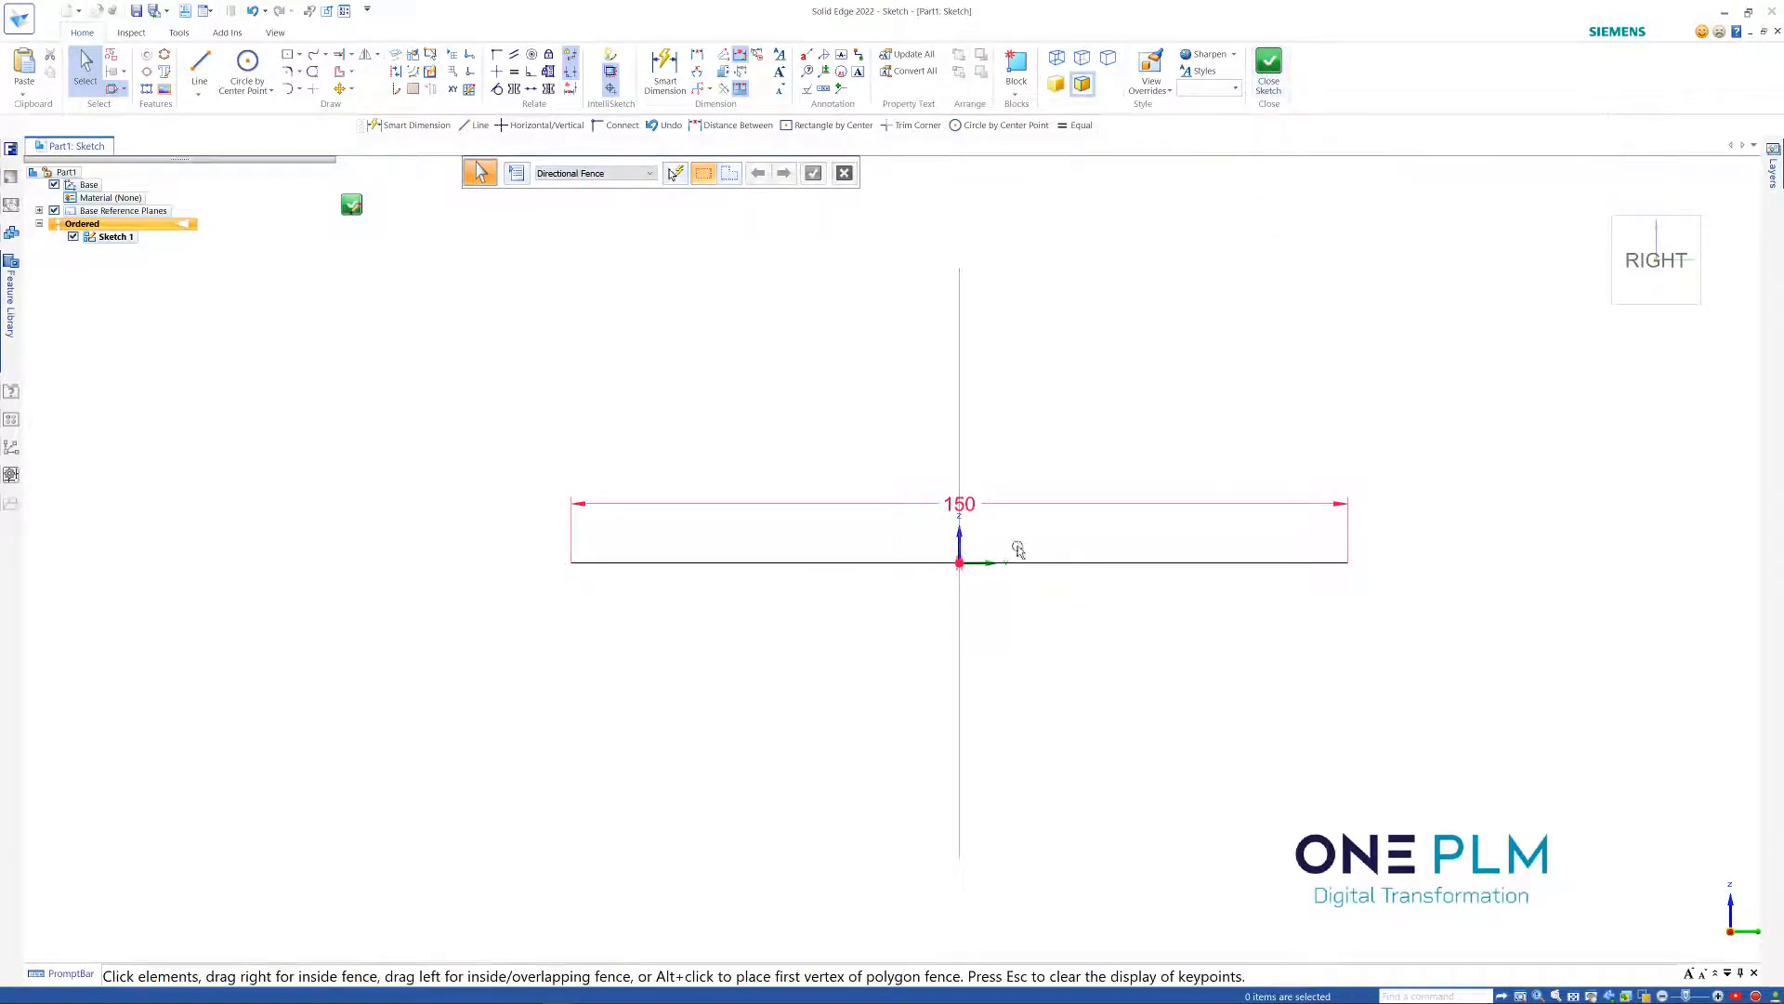
Assign a formula to the horizontal line's 150 mm length dimension
right_click(974, 507)
click(997, 446)
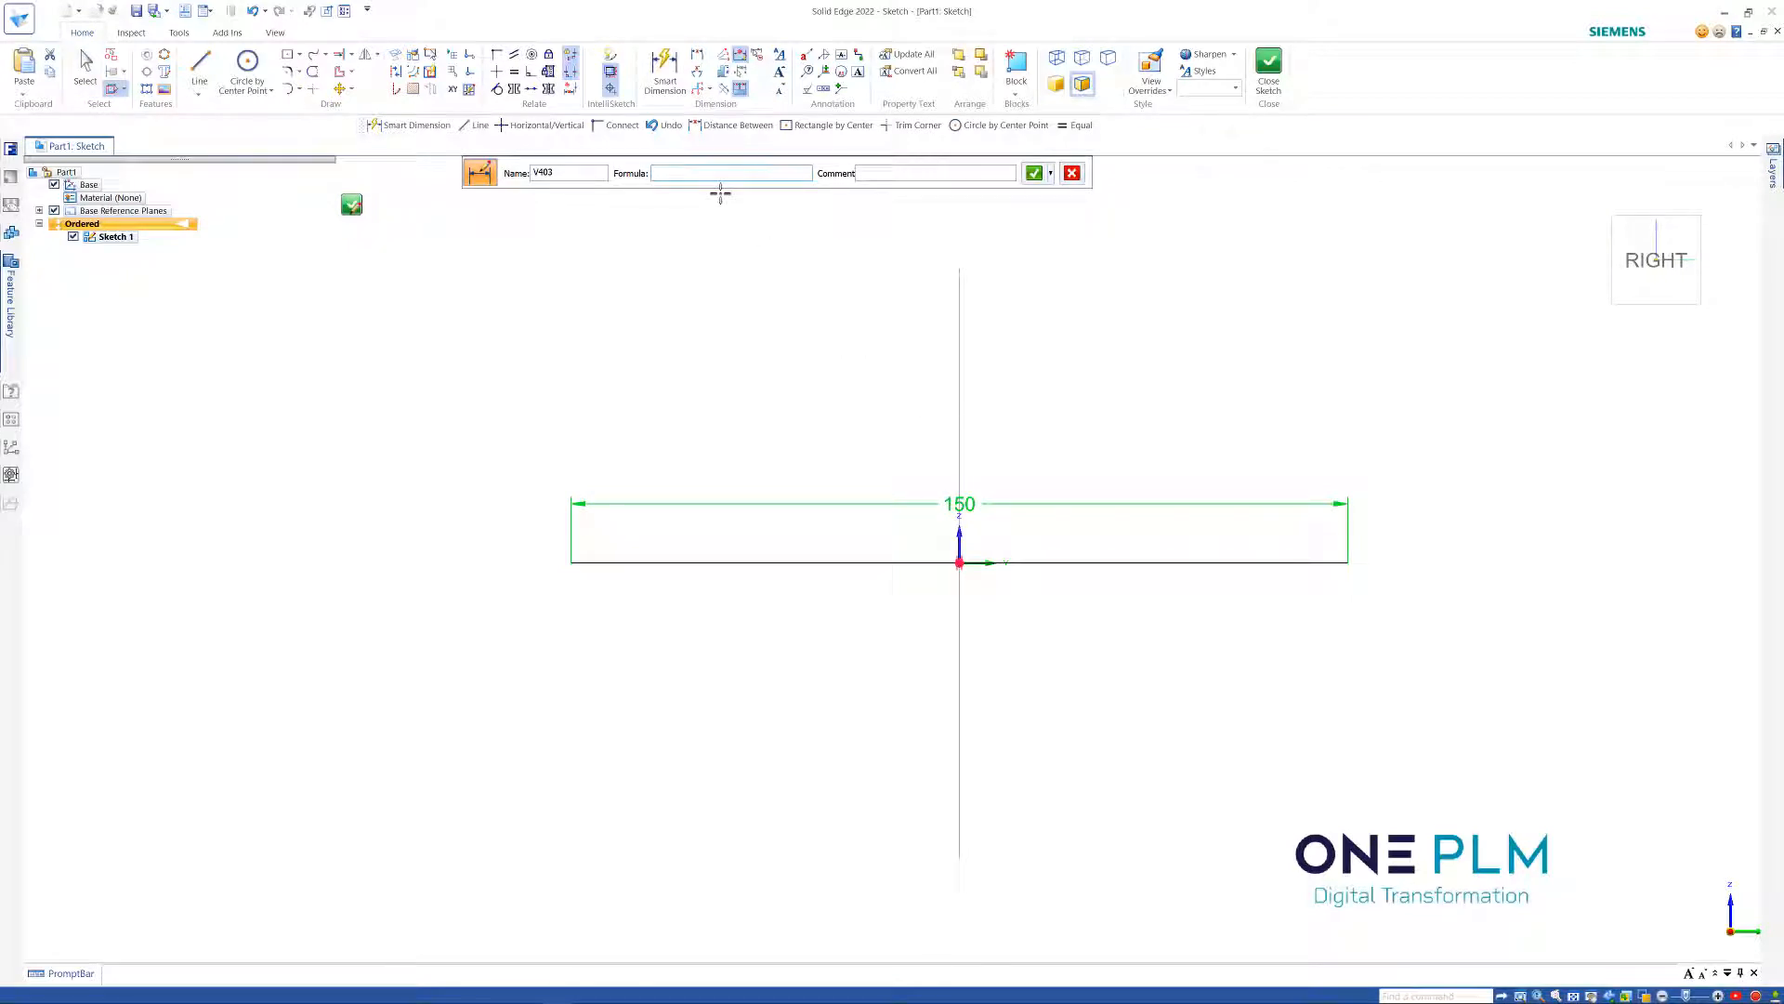
click(1033, 173)
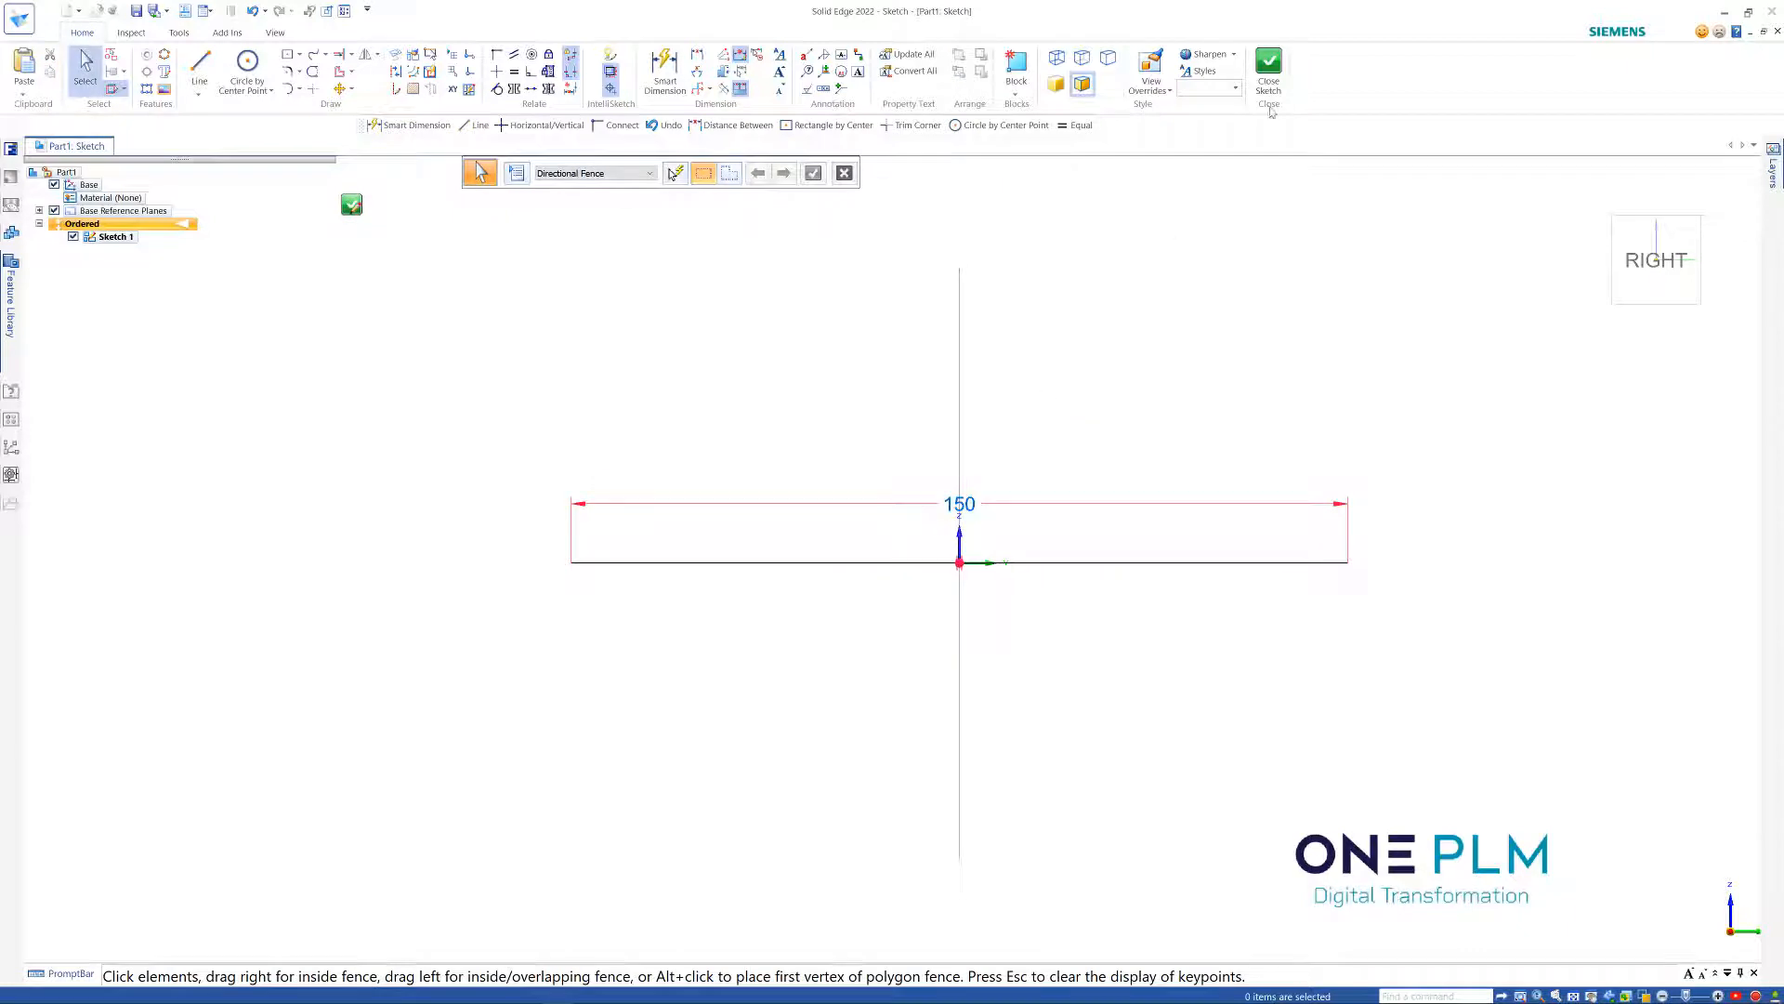
Finish the sketch with the horizontal line and name it Length Sketch
click(1269, 63)
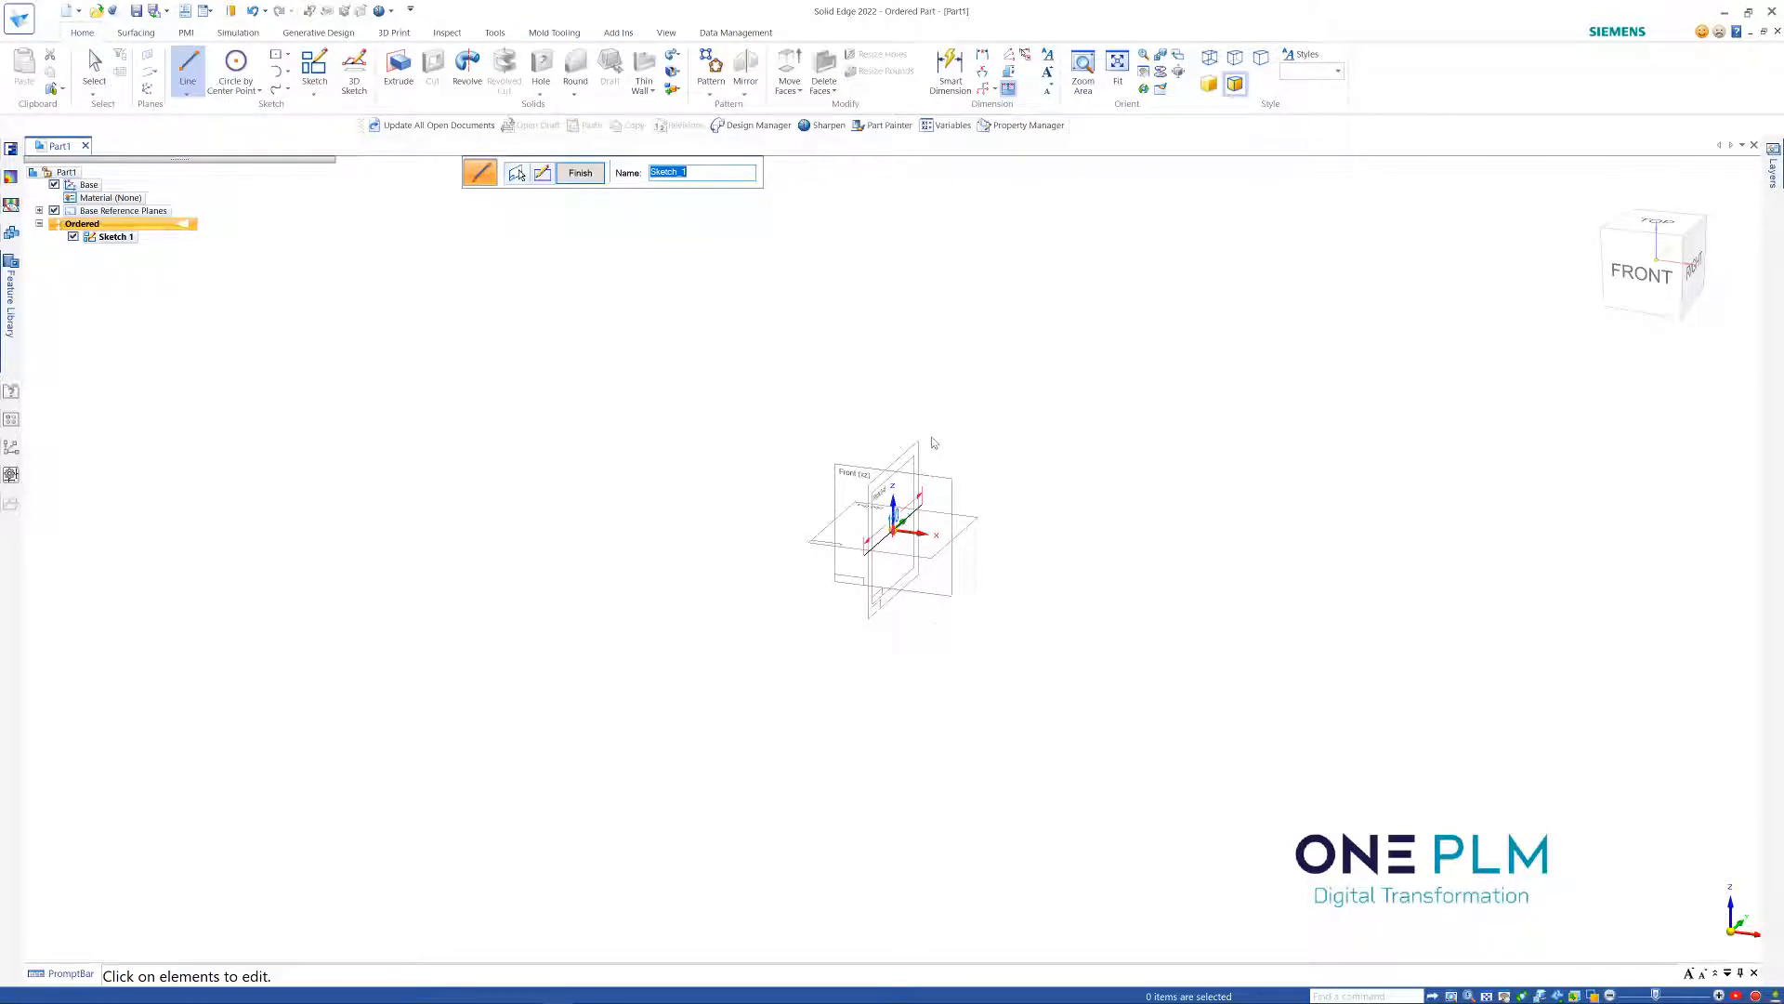
scroll(934, 444, up, 3)
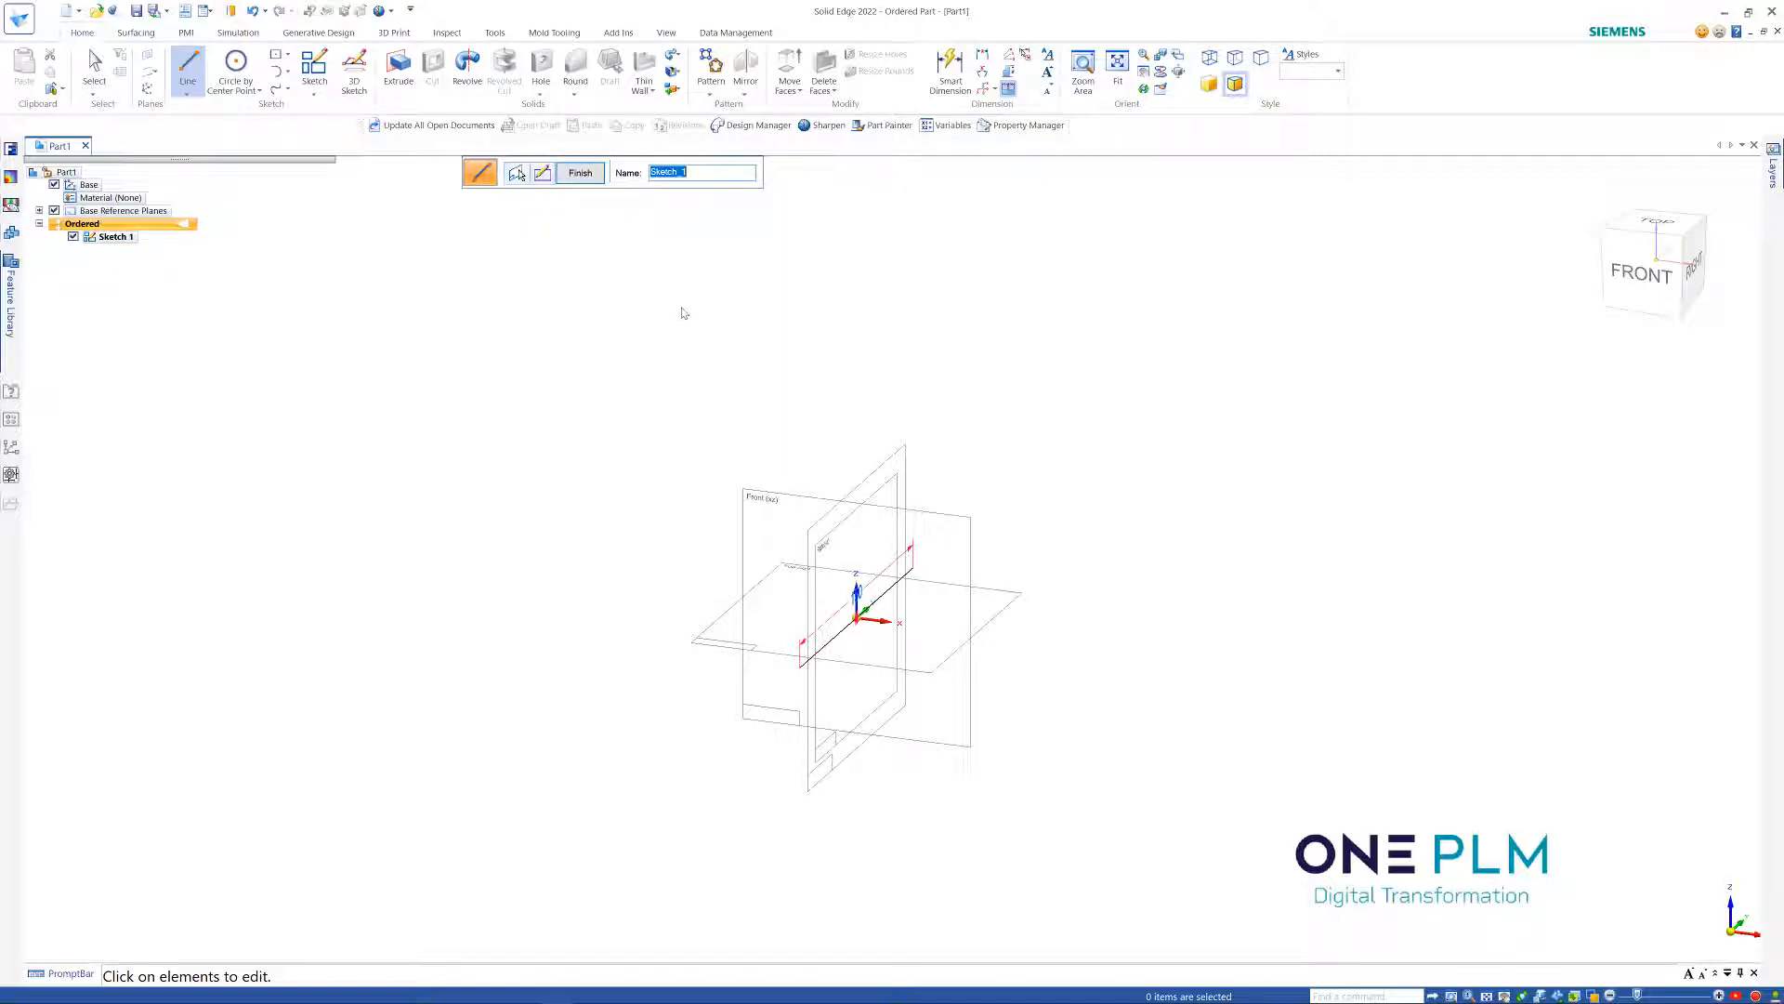
text(Length)
key(Return)
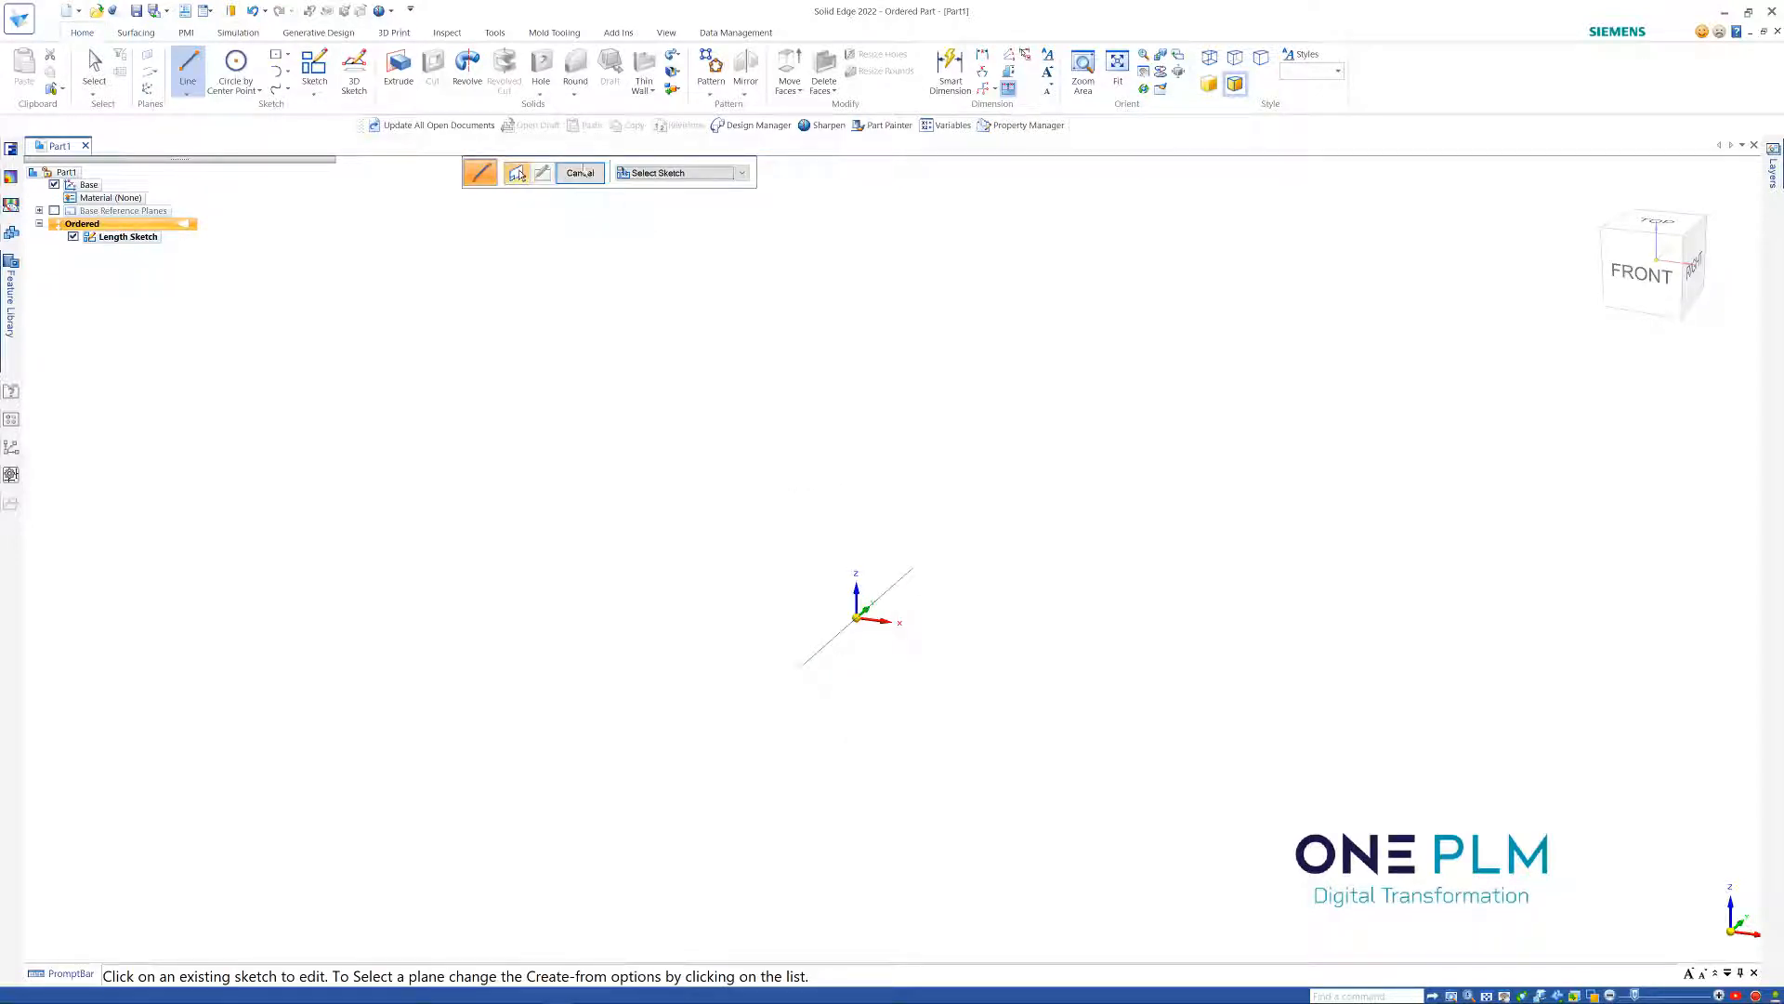
click(580, 173)
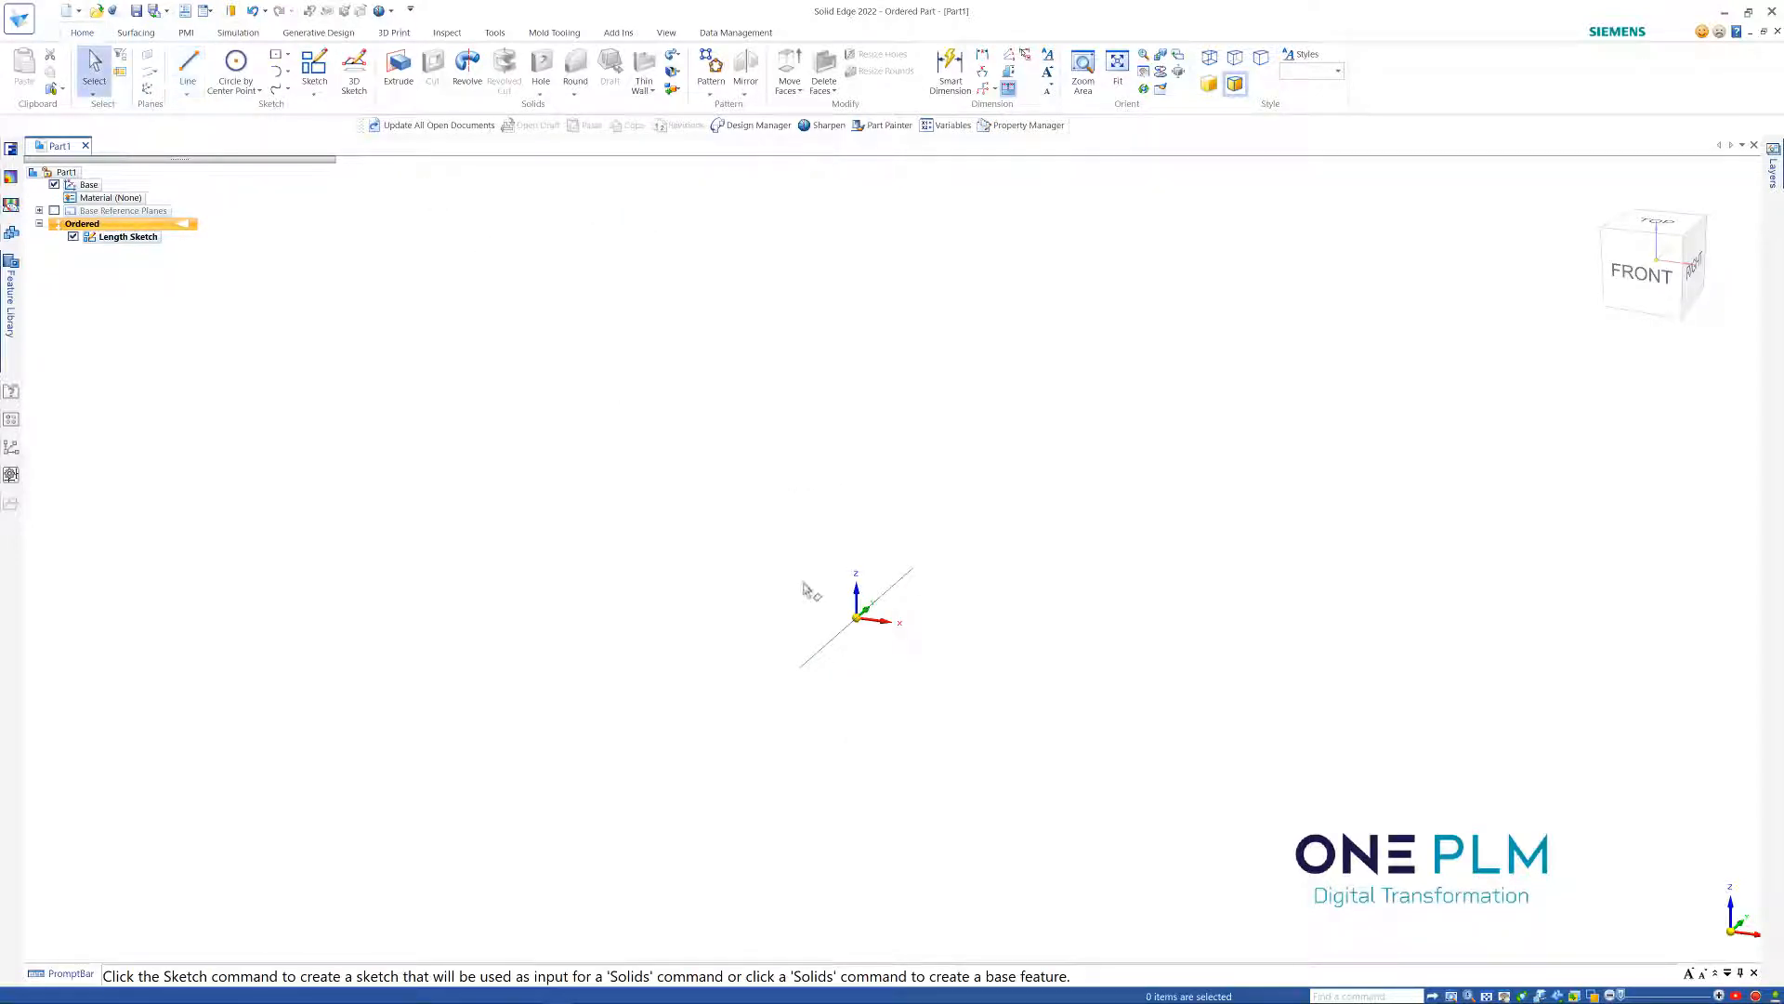
Start a sketch on the front base plane and draw a rectangle about 8.3 by 7.7 mm centred on the origin
scroll(884, 645, up, 5)
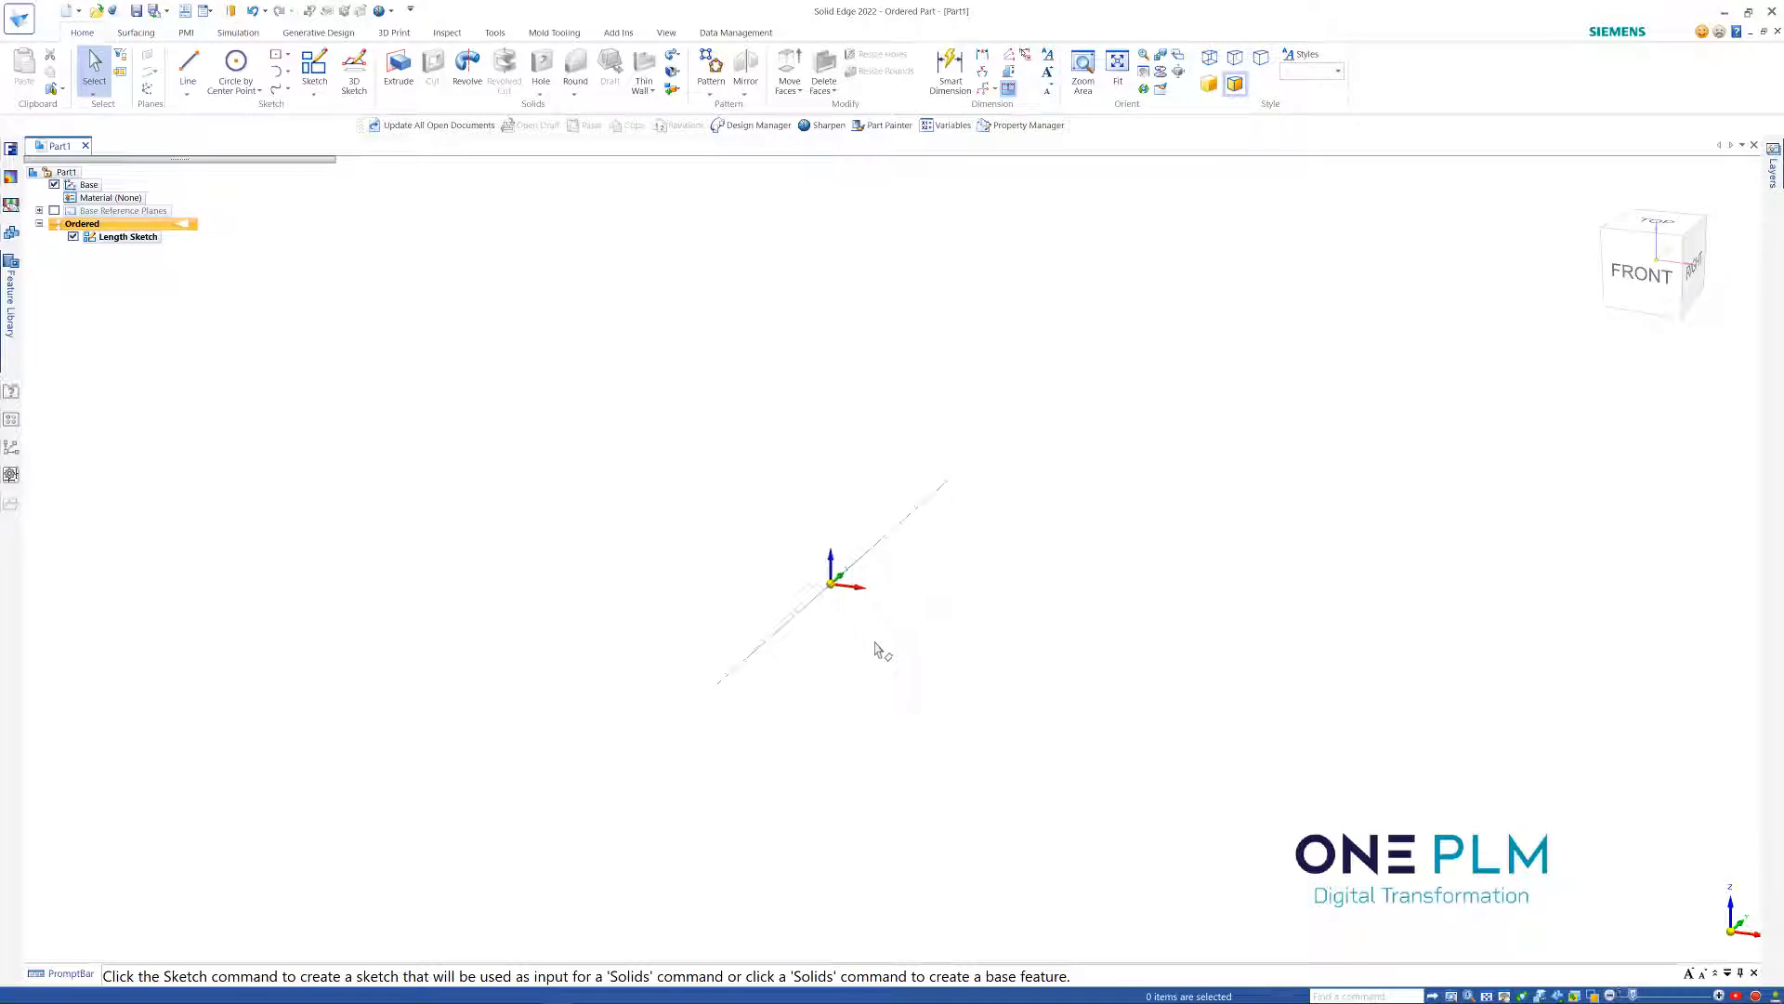
click(326, 81)
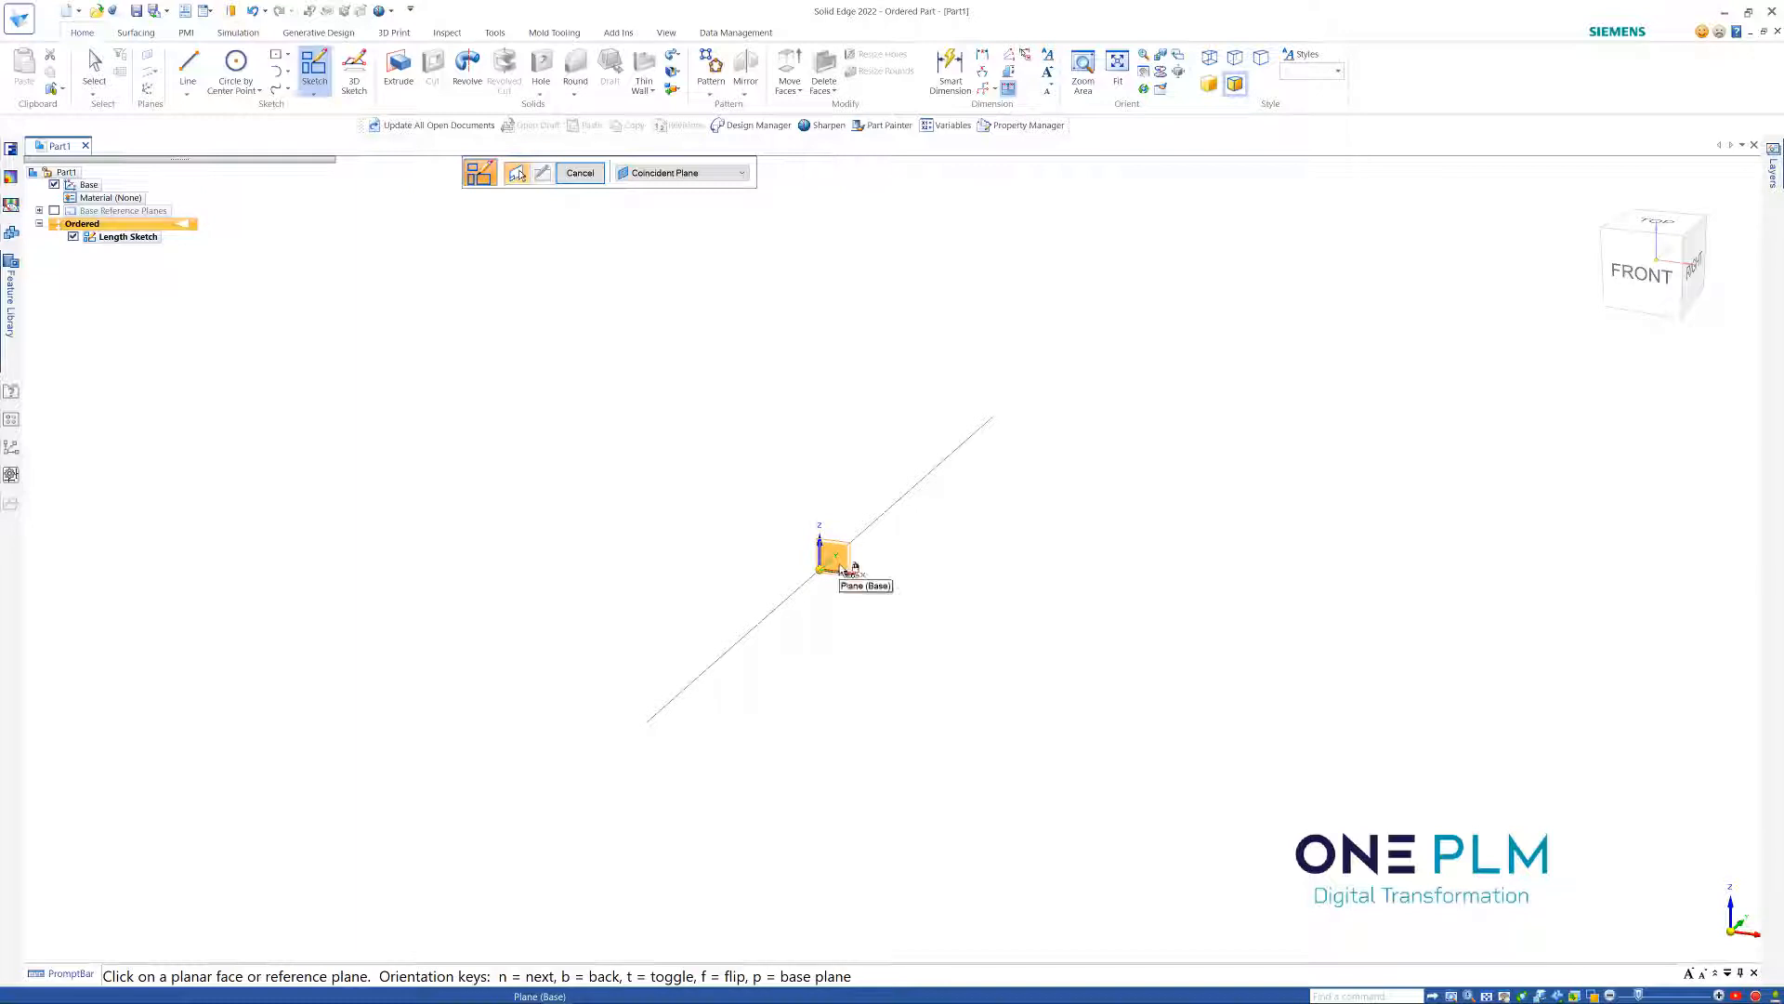
click(838, 564)
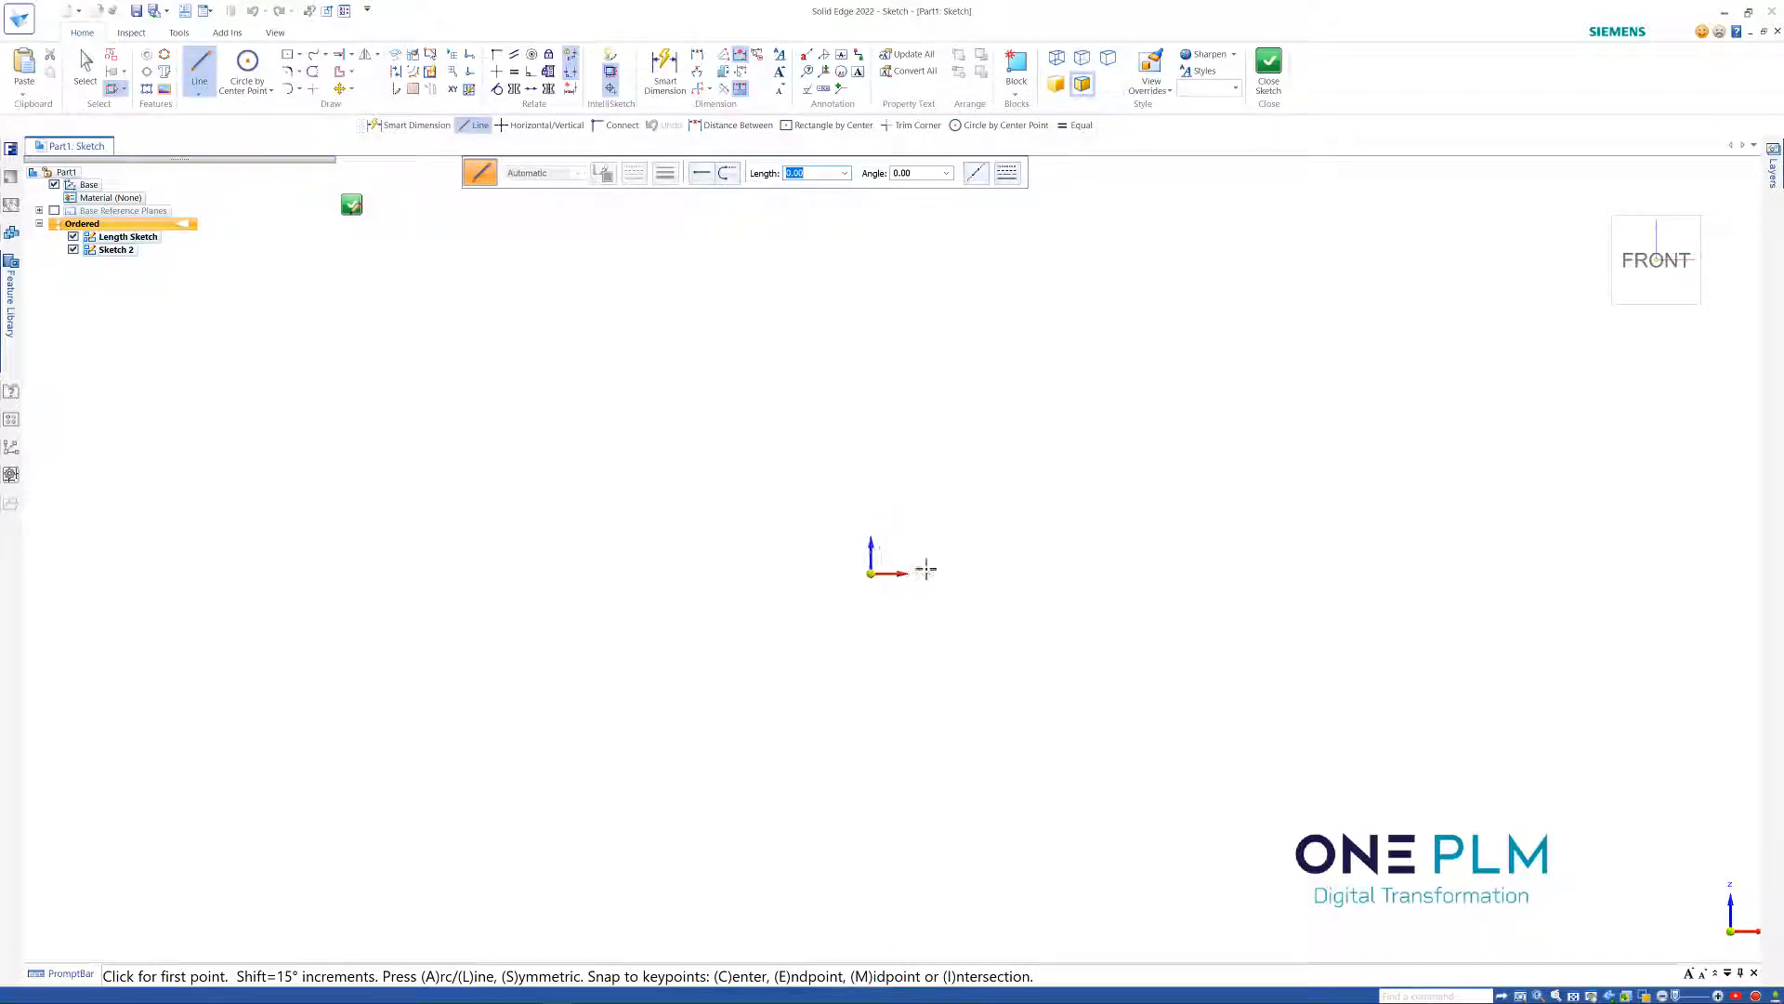
click(288, 54)
click(869, 574)
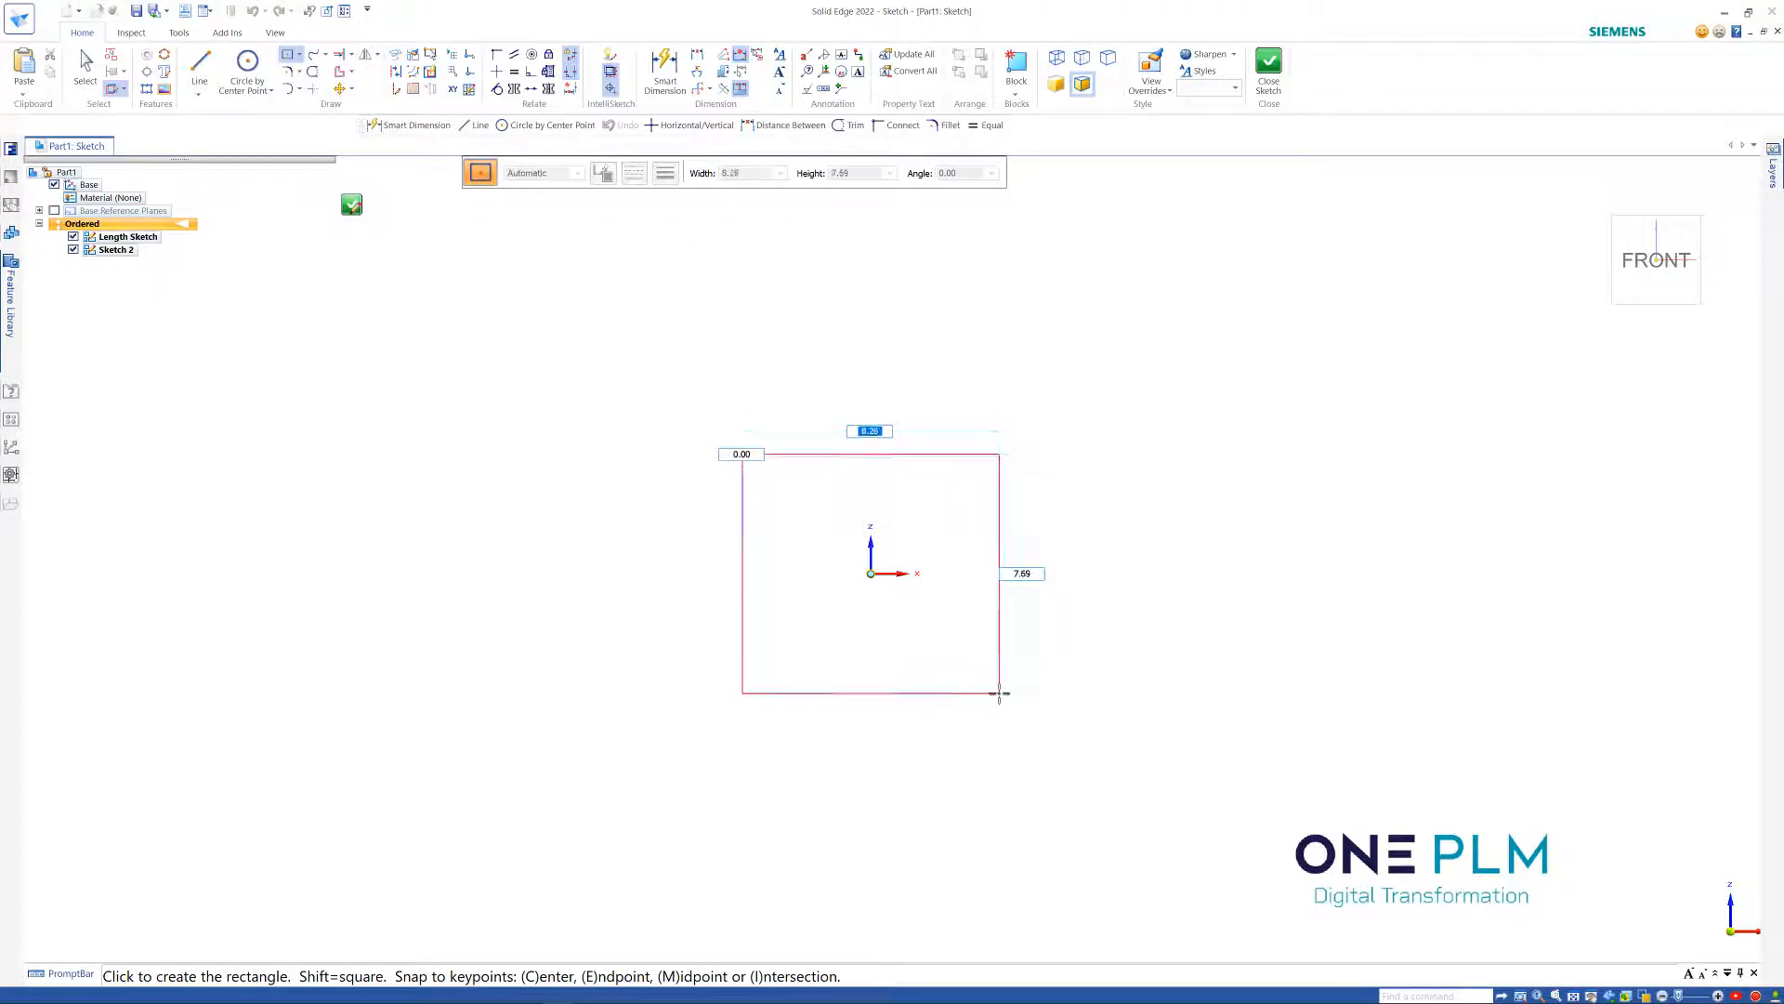
click(998, 693)
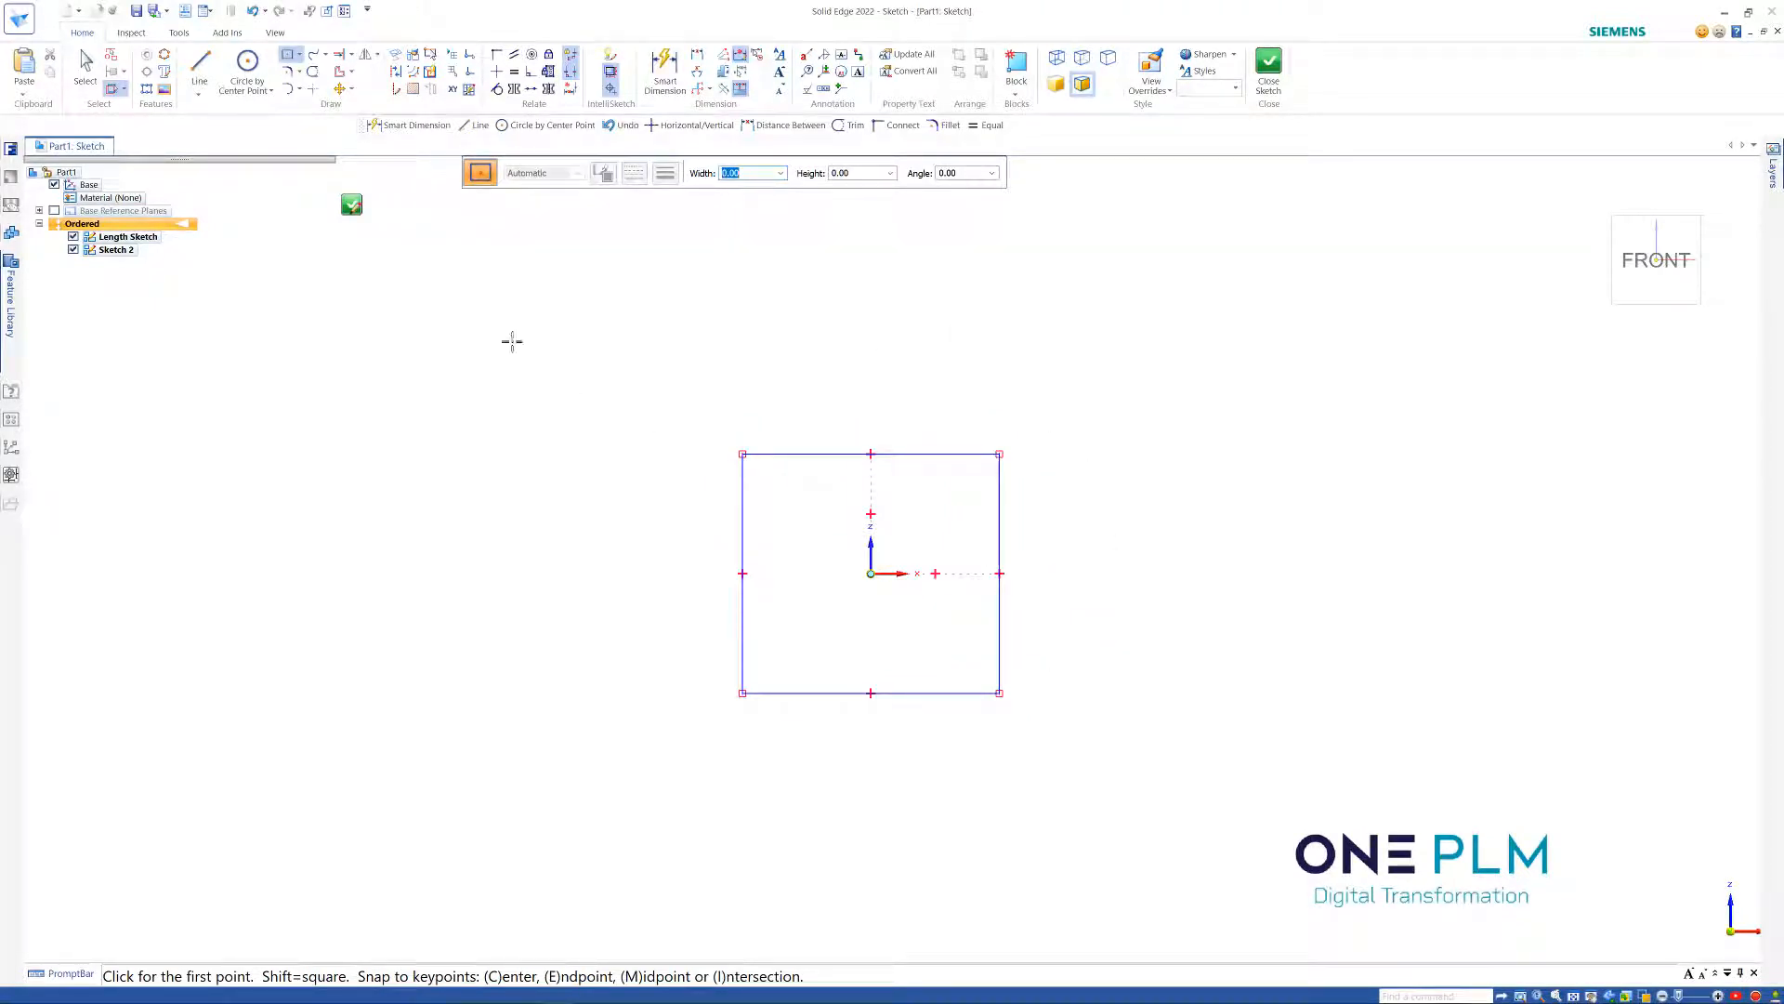
key(Escape)
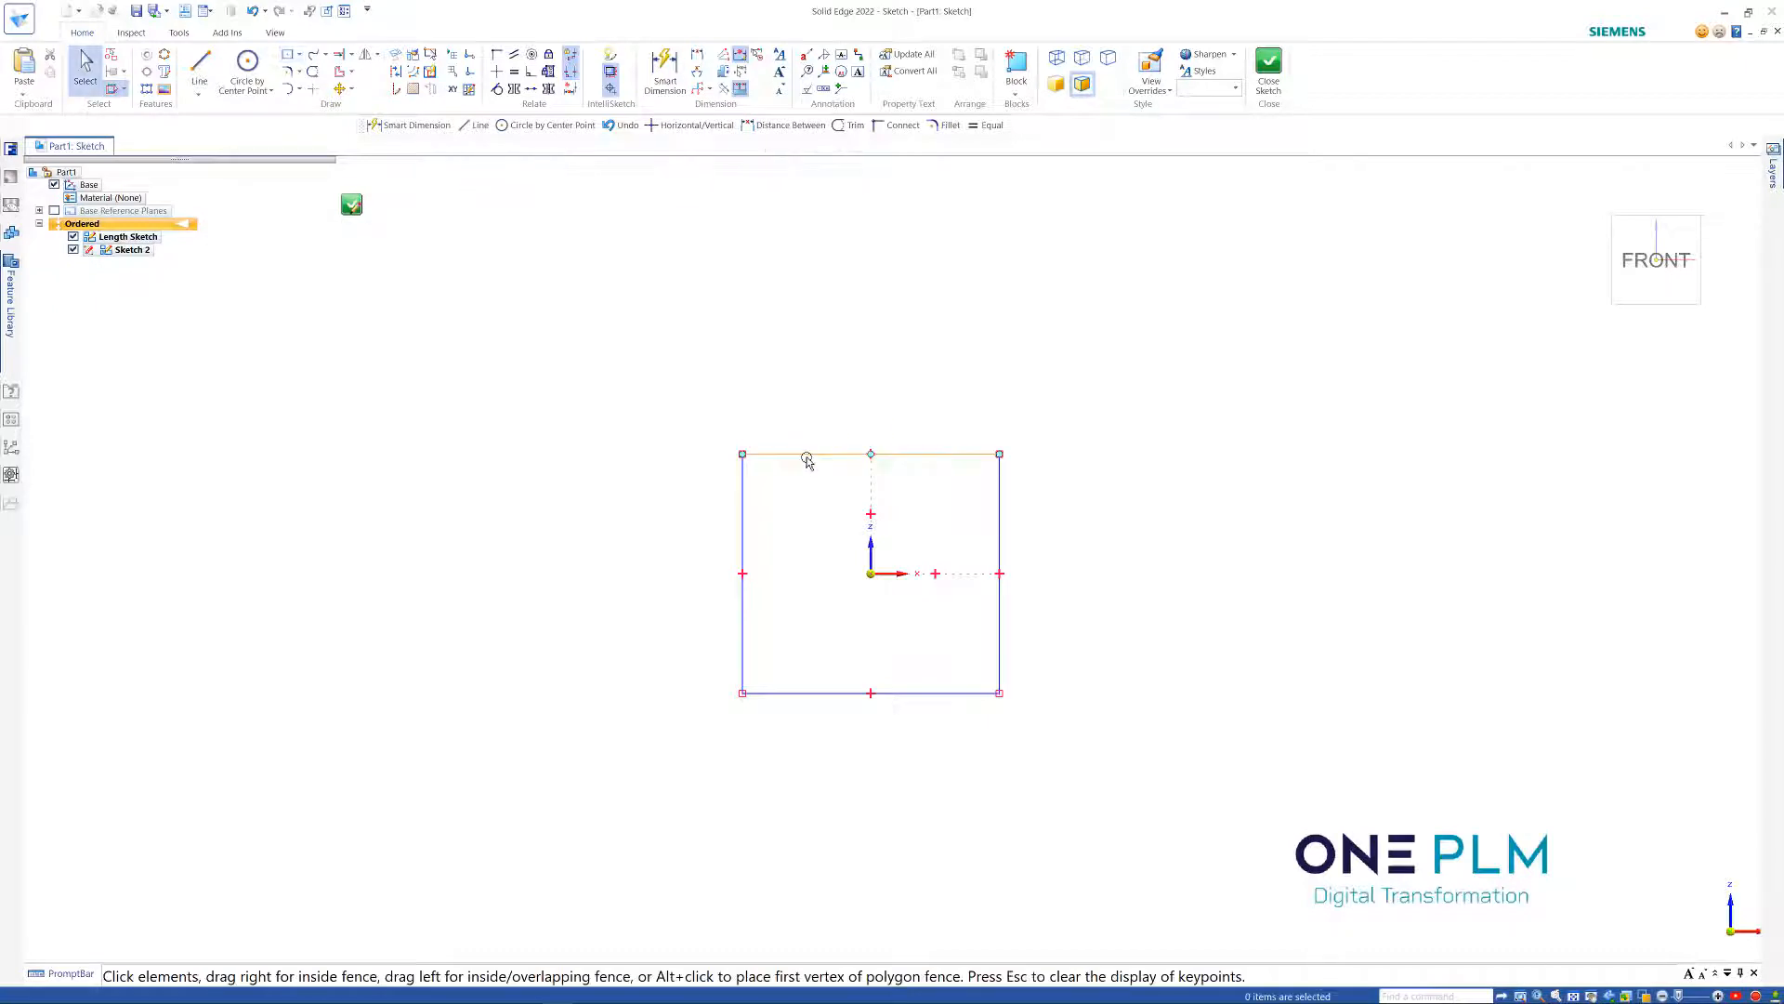
Delete the top and bottom edges of the rectangle, keeping its two vertical lines
key(Delete)
click(809, 692)
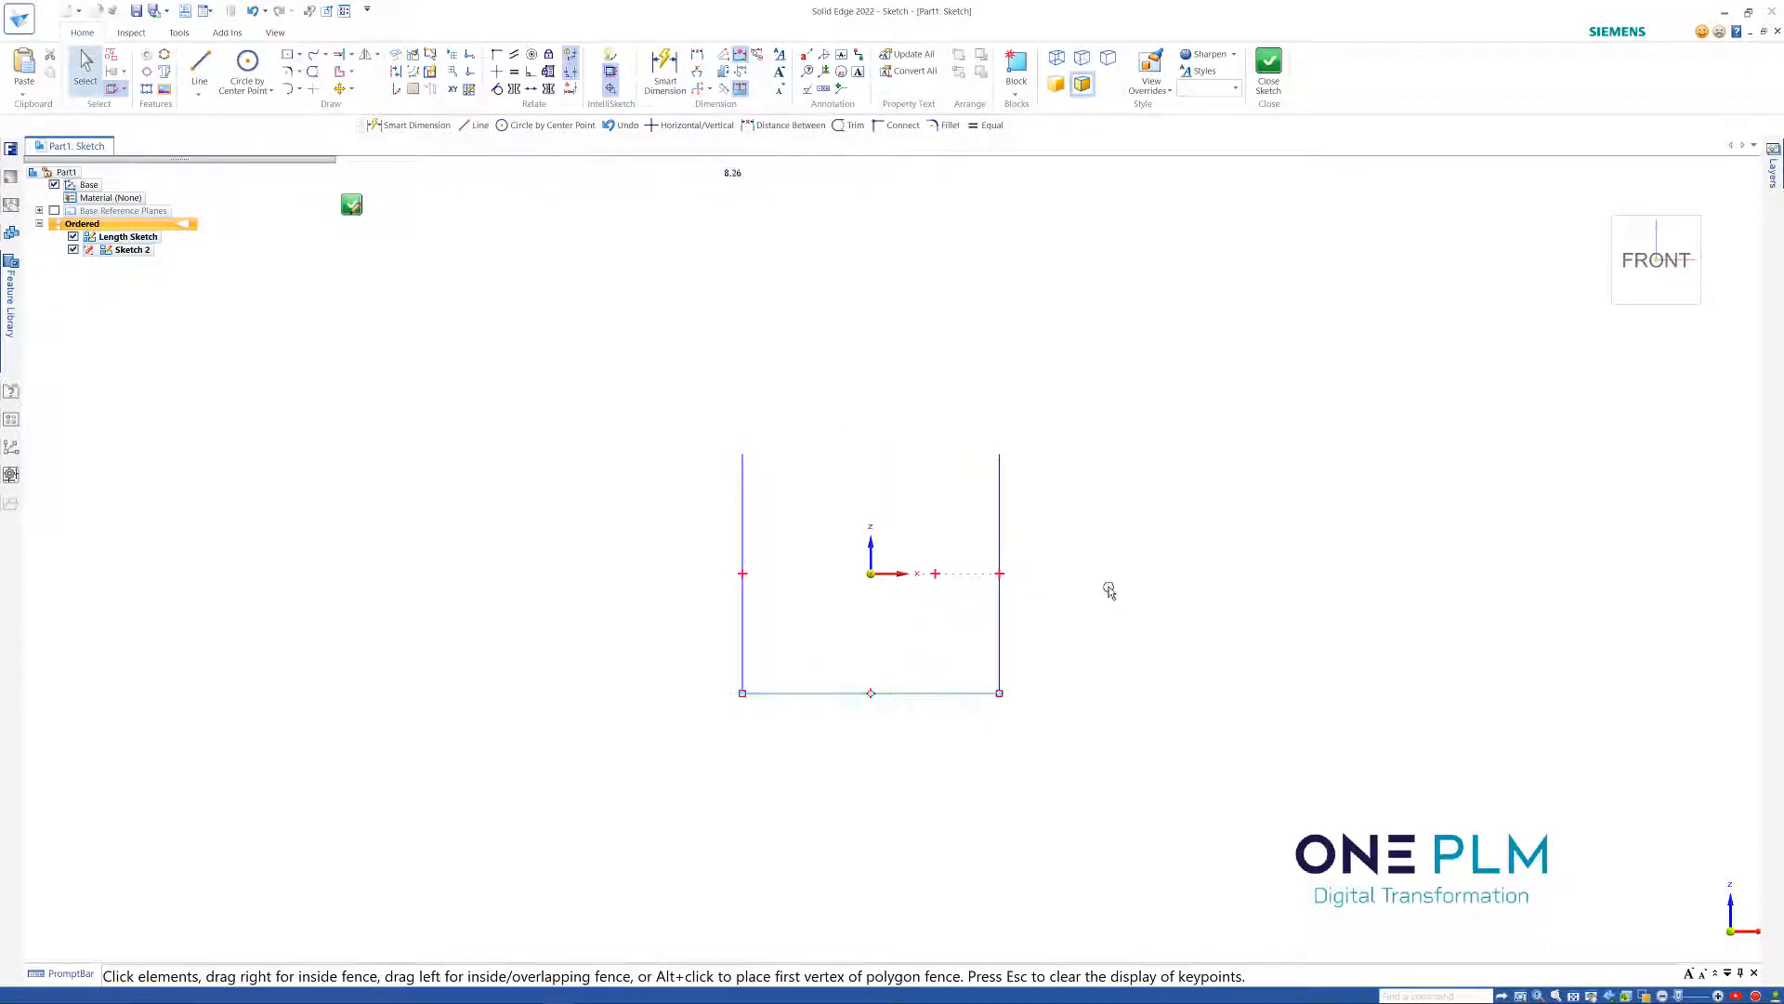
key(Delete)
Join the two vertical lines with three-point arcs bulging outward at the top and bottom, the lower one about 8.3 mm in radius
click(299, 89)
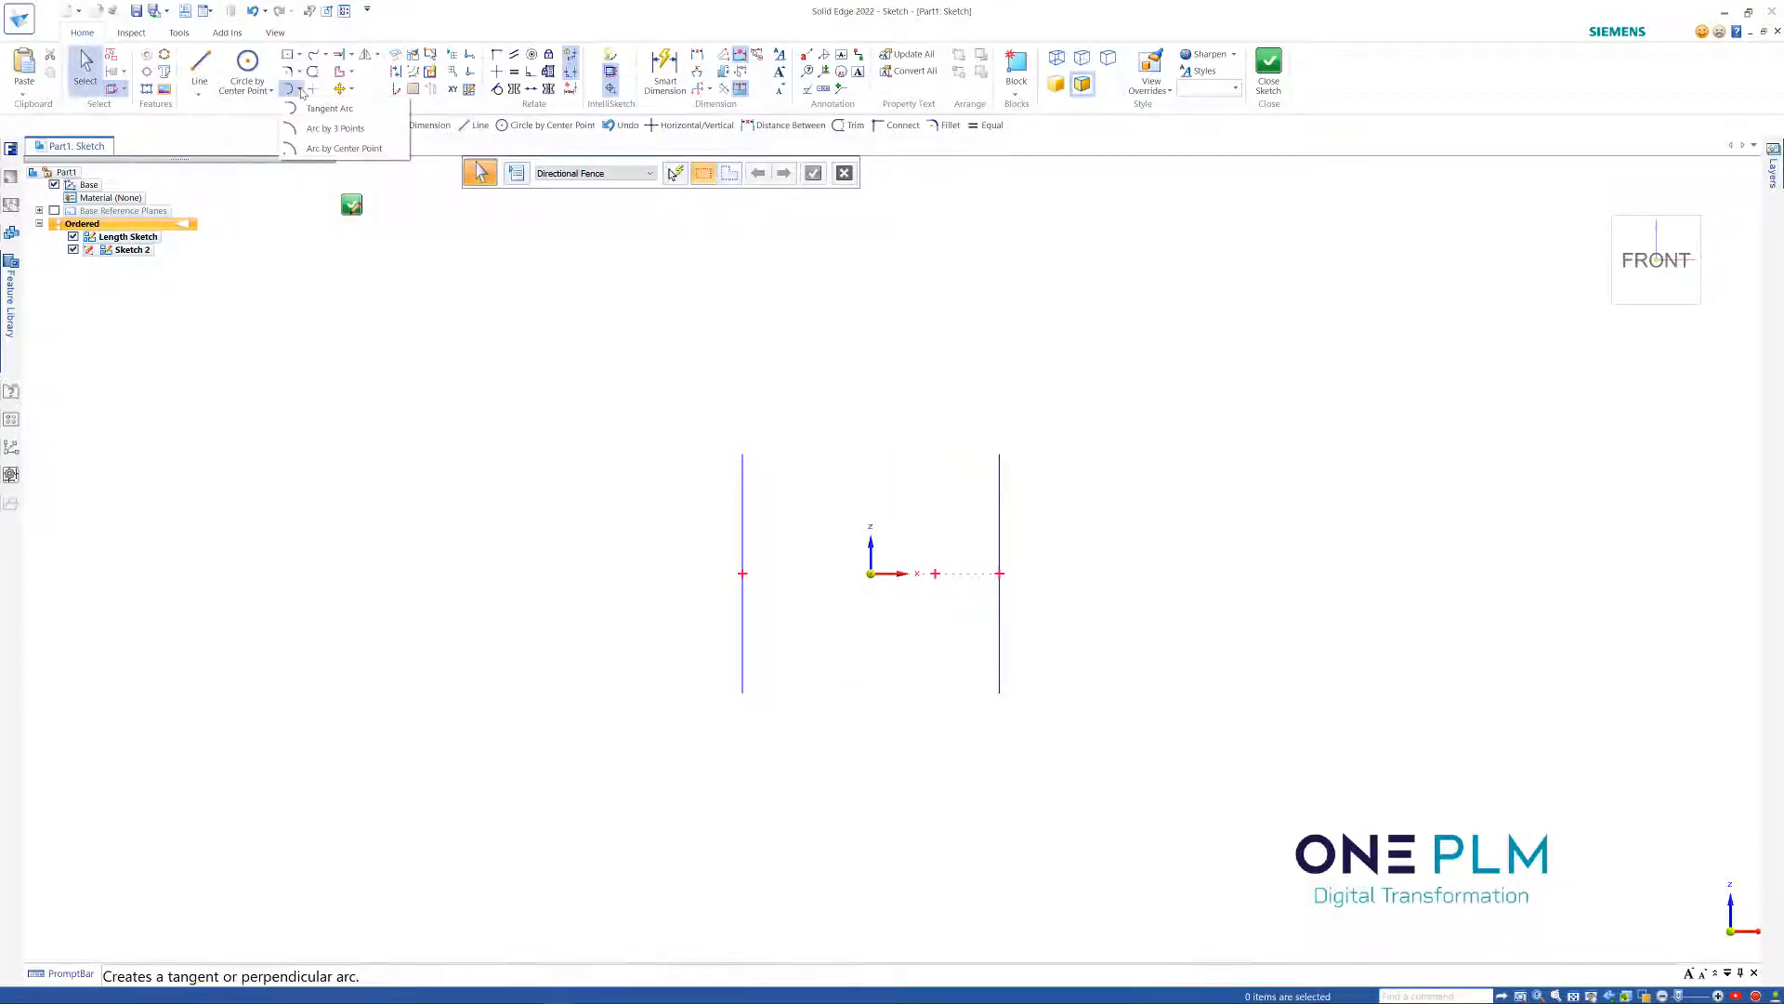
click(333, 128)
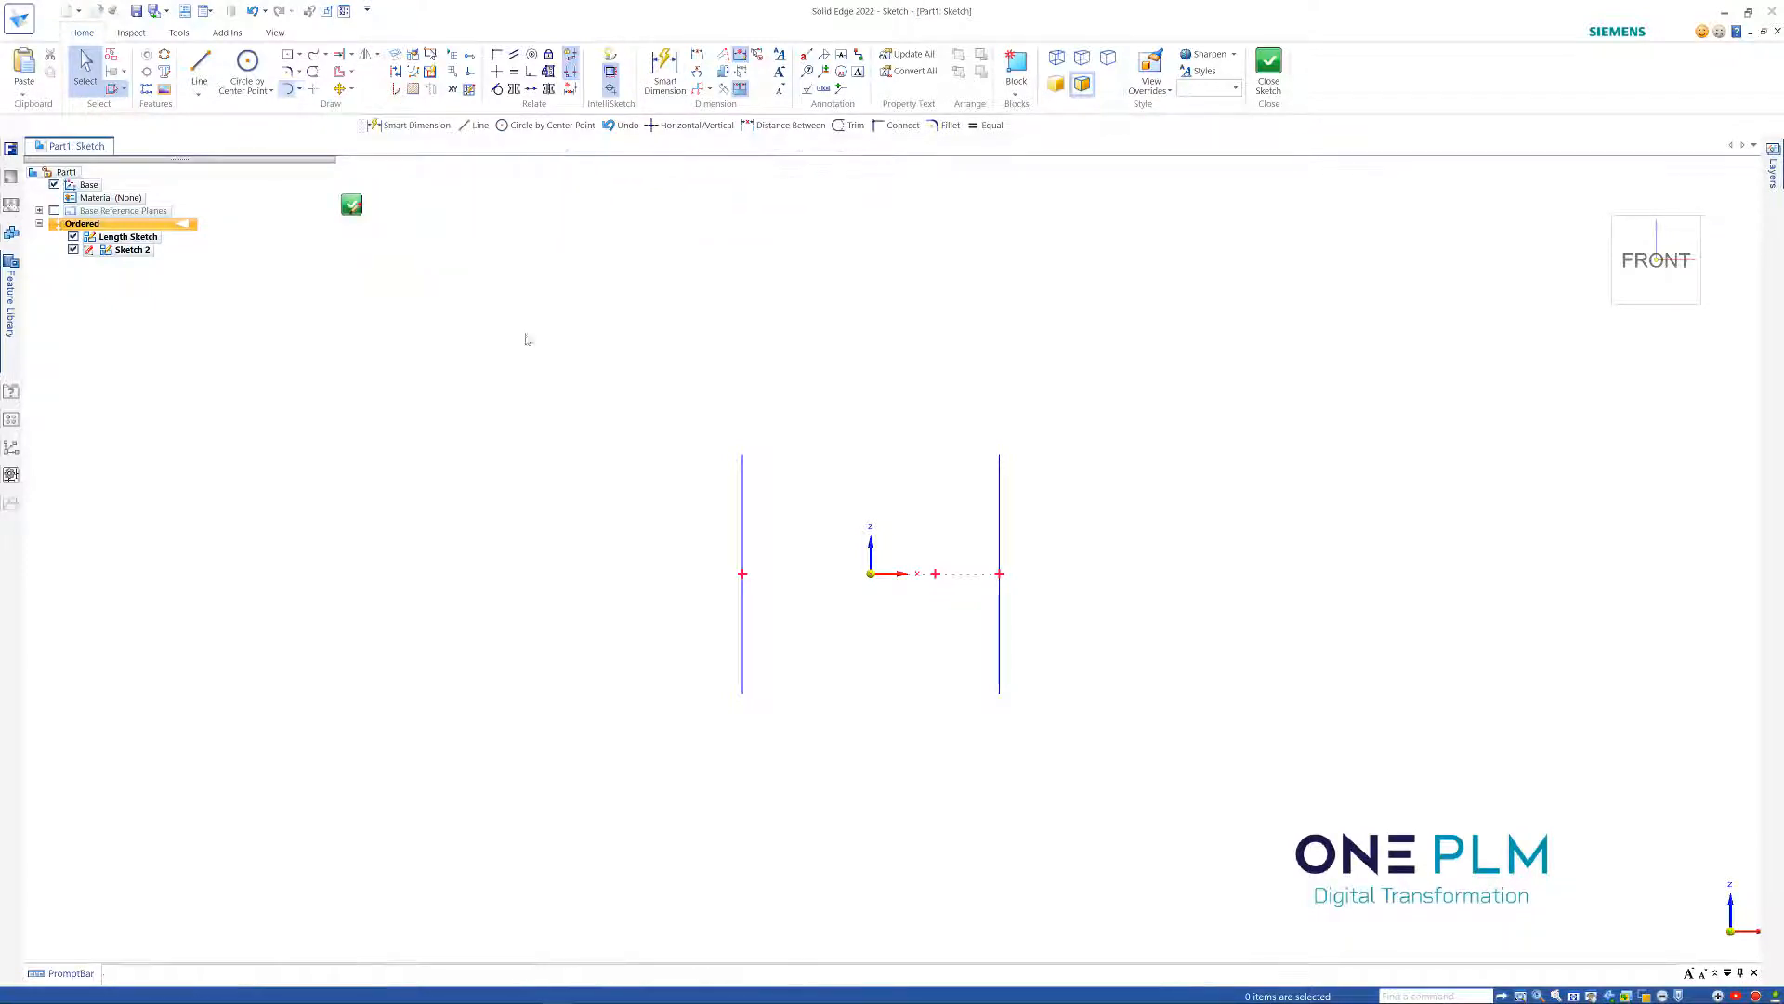
click(743, 455)
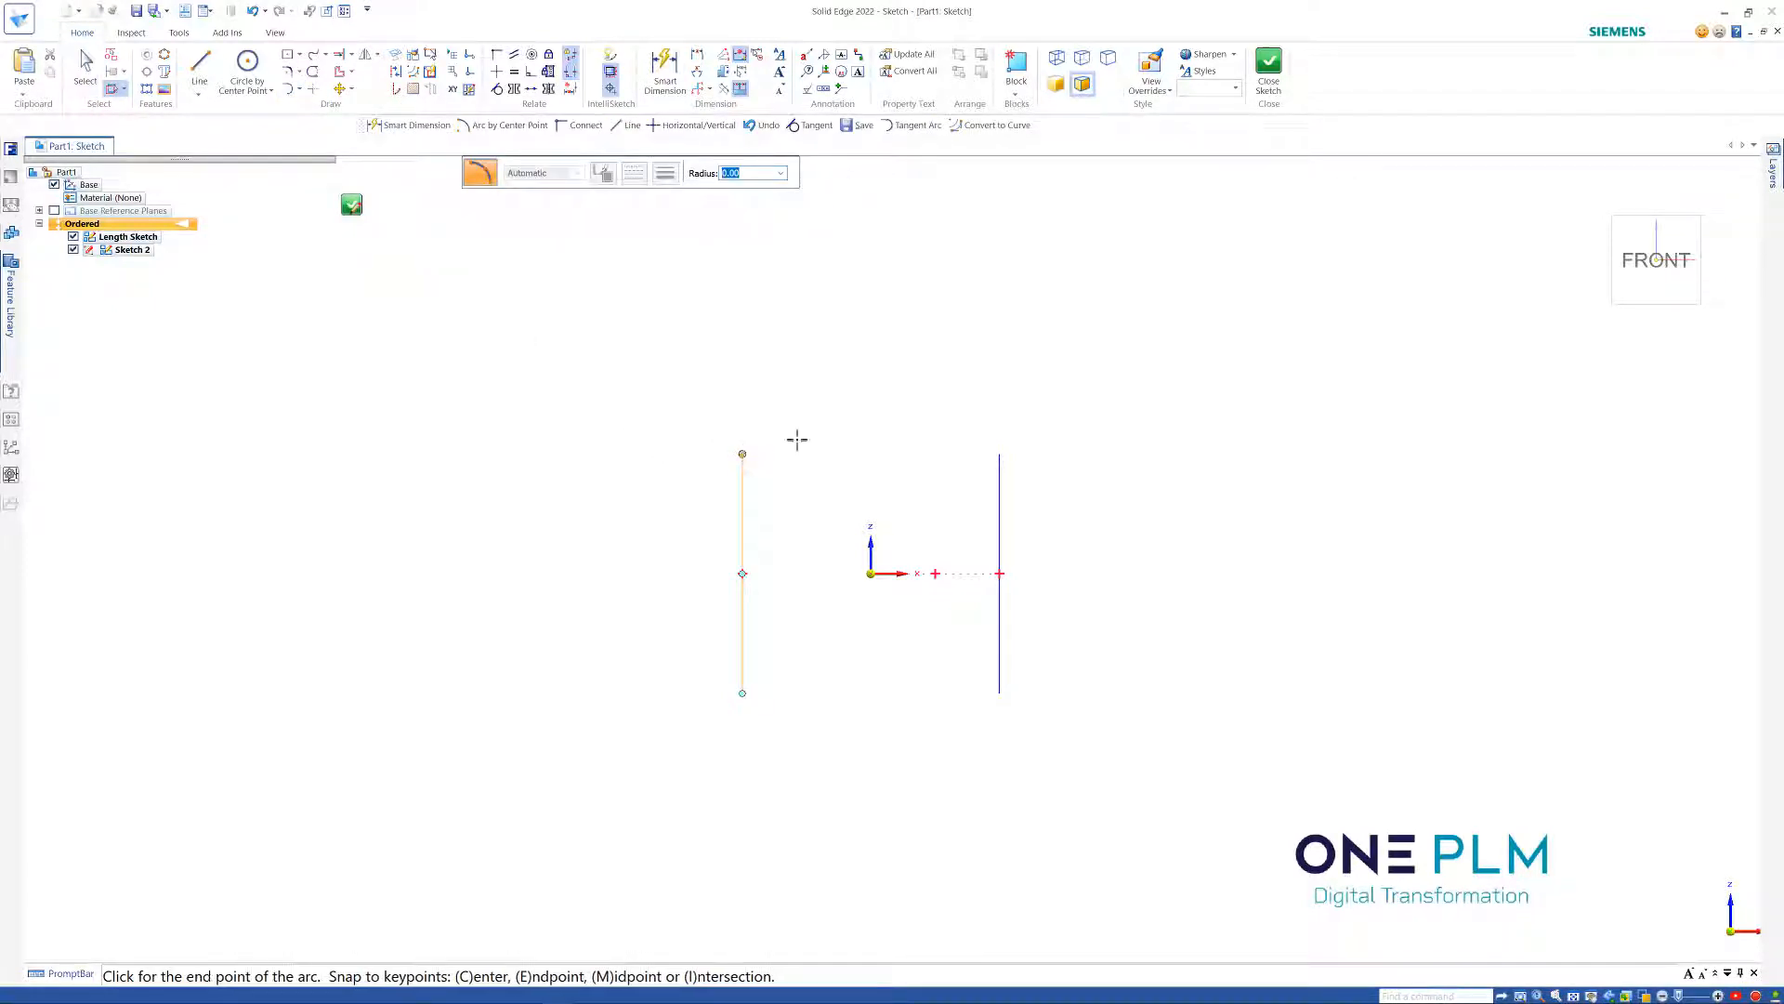
click(999, 454)
click(873, 424)
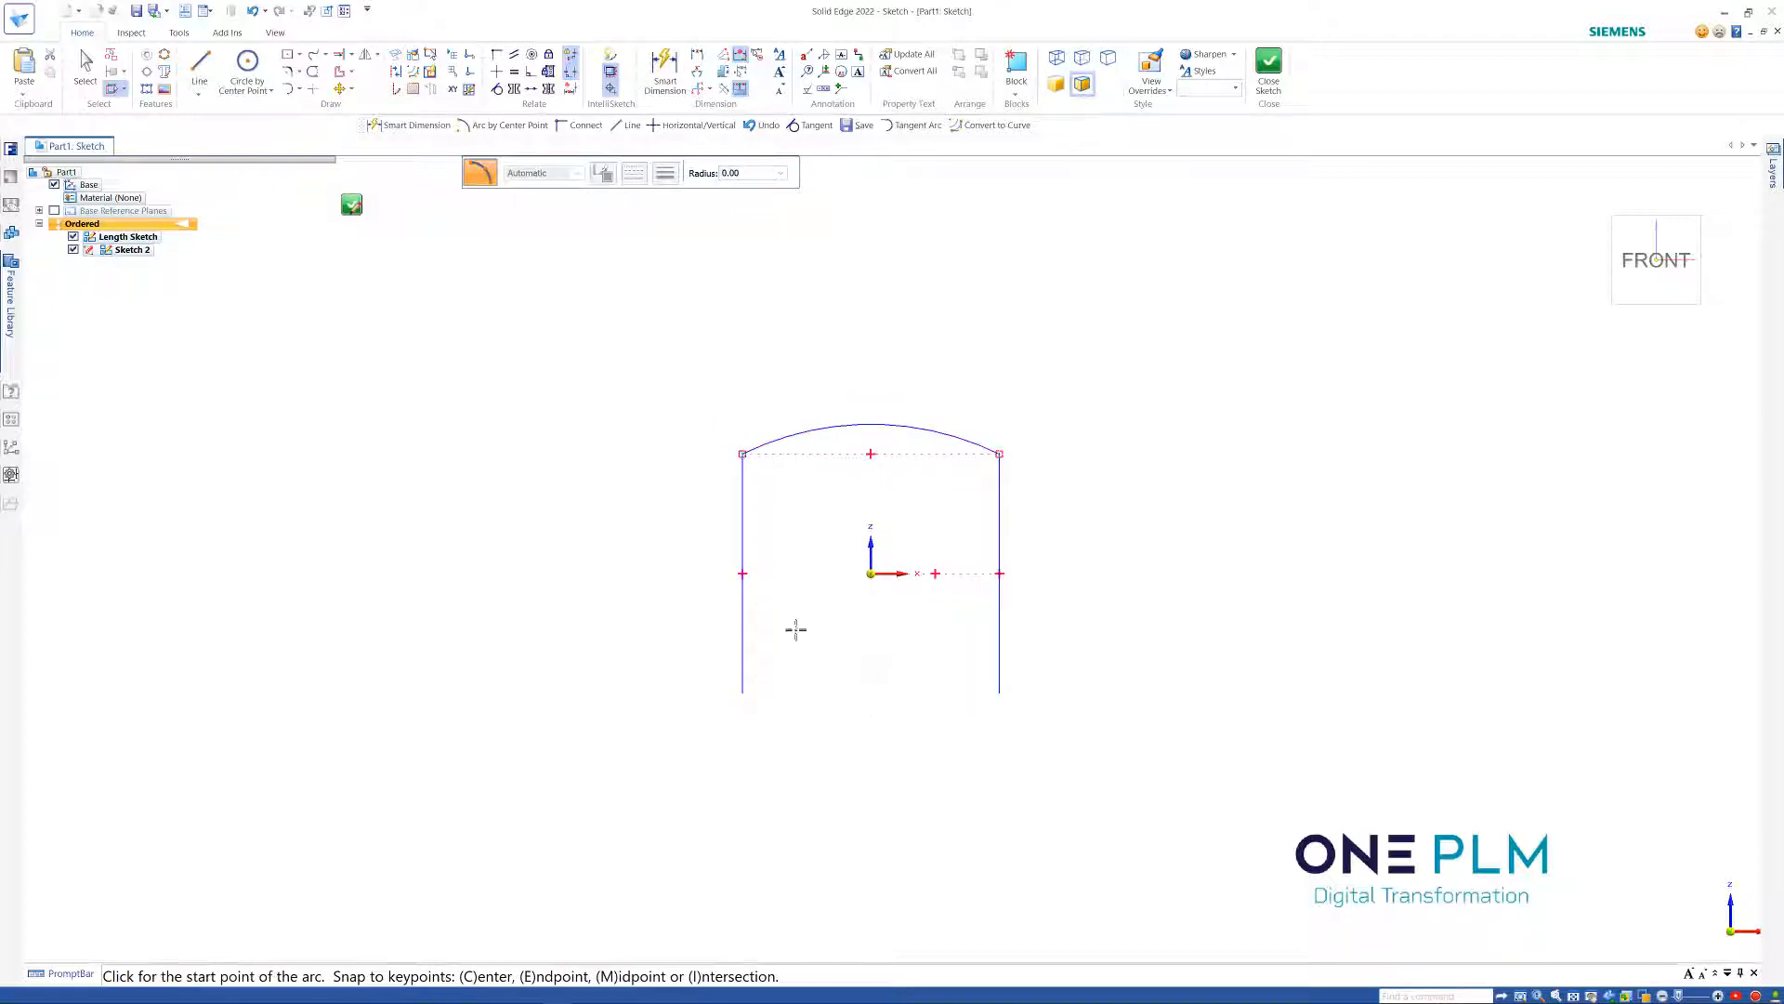
click(742, 693)
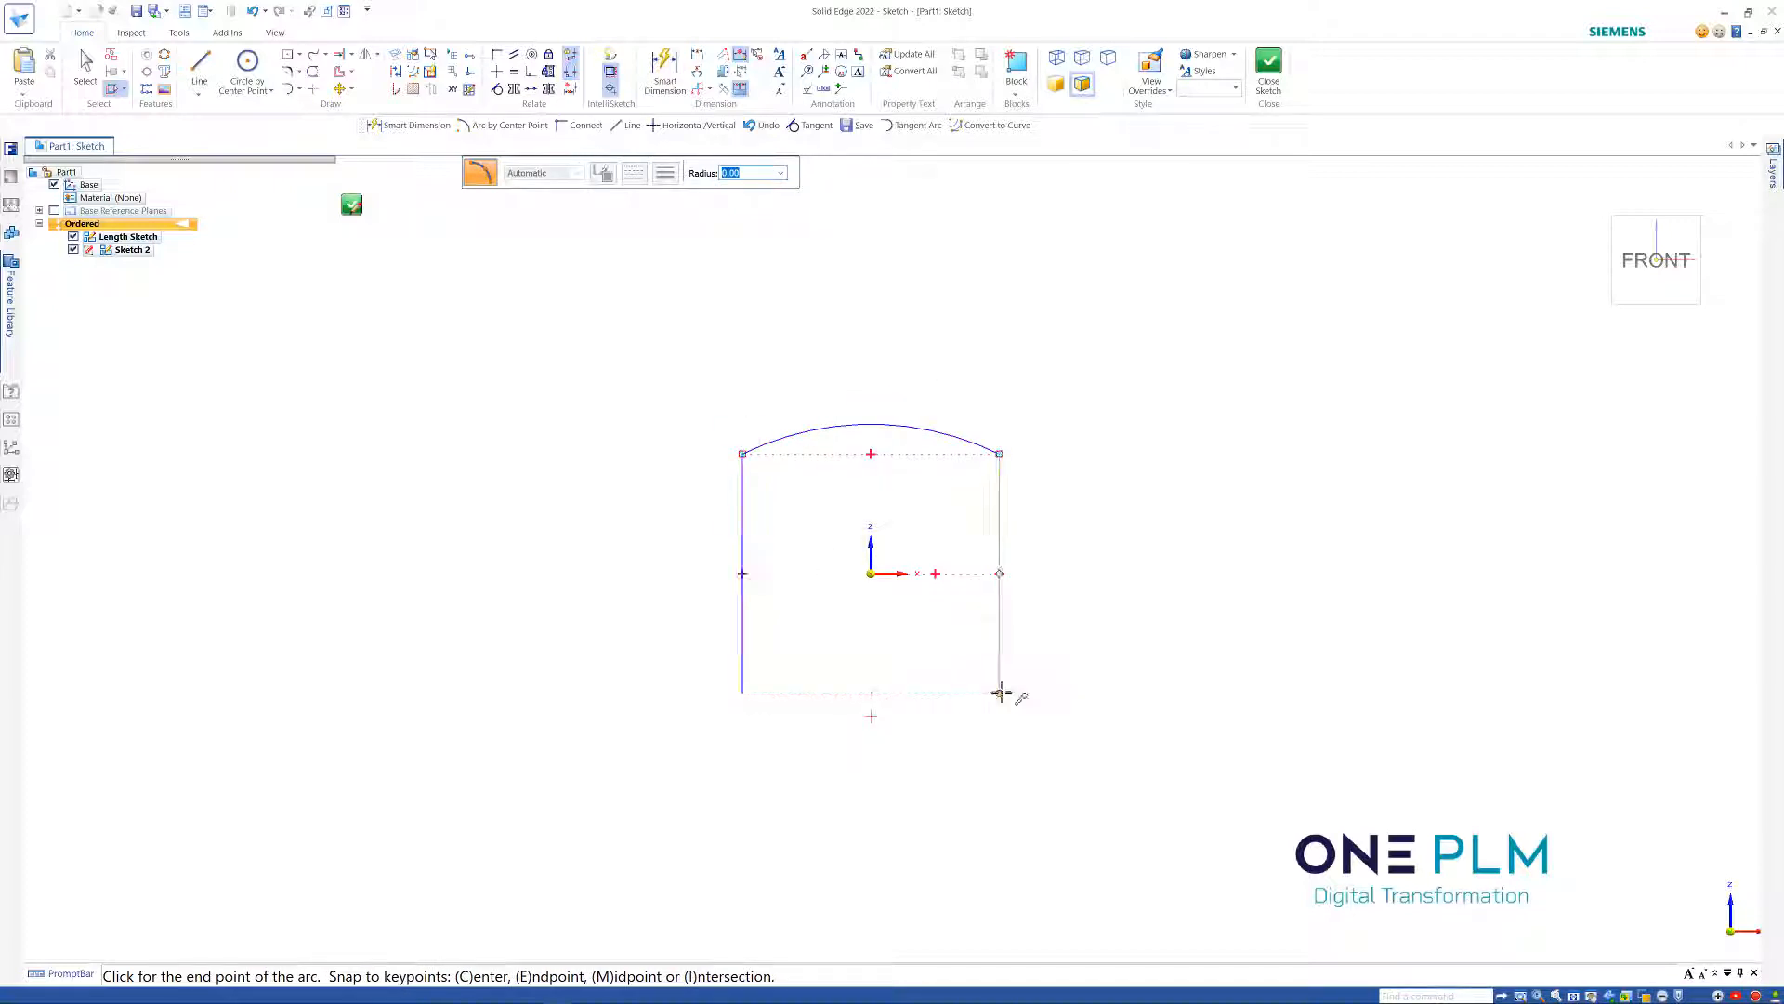
click(998, 693)
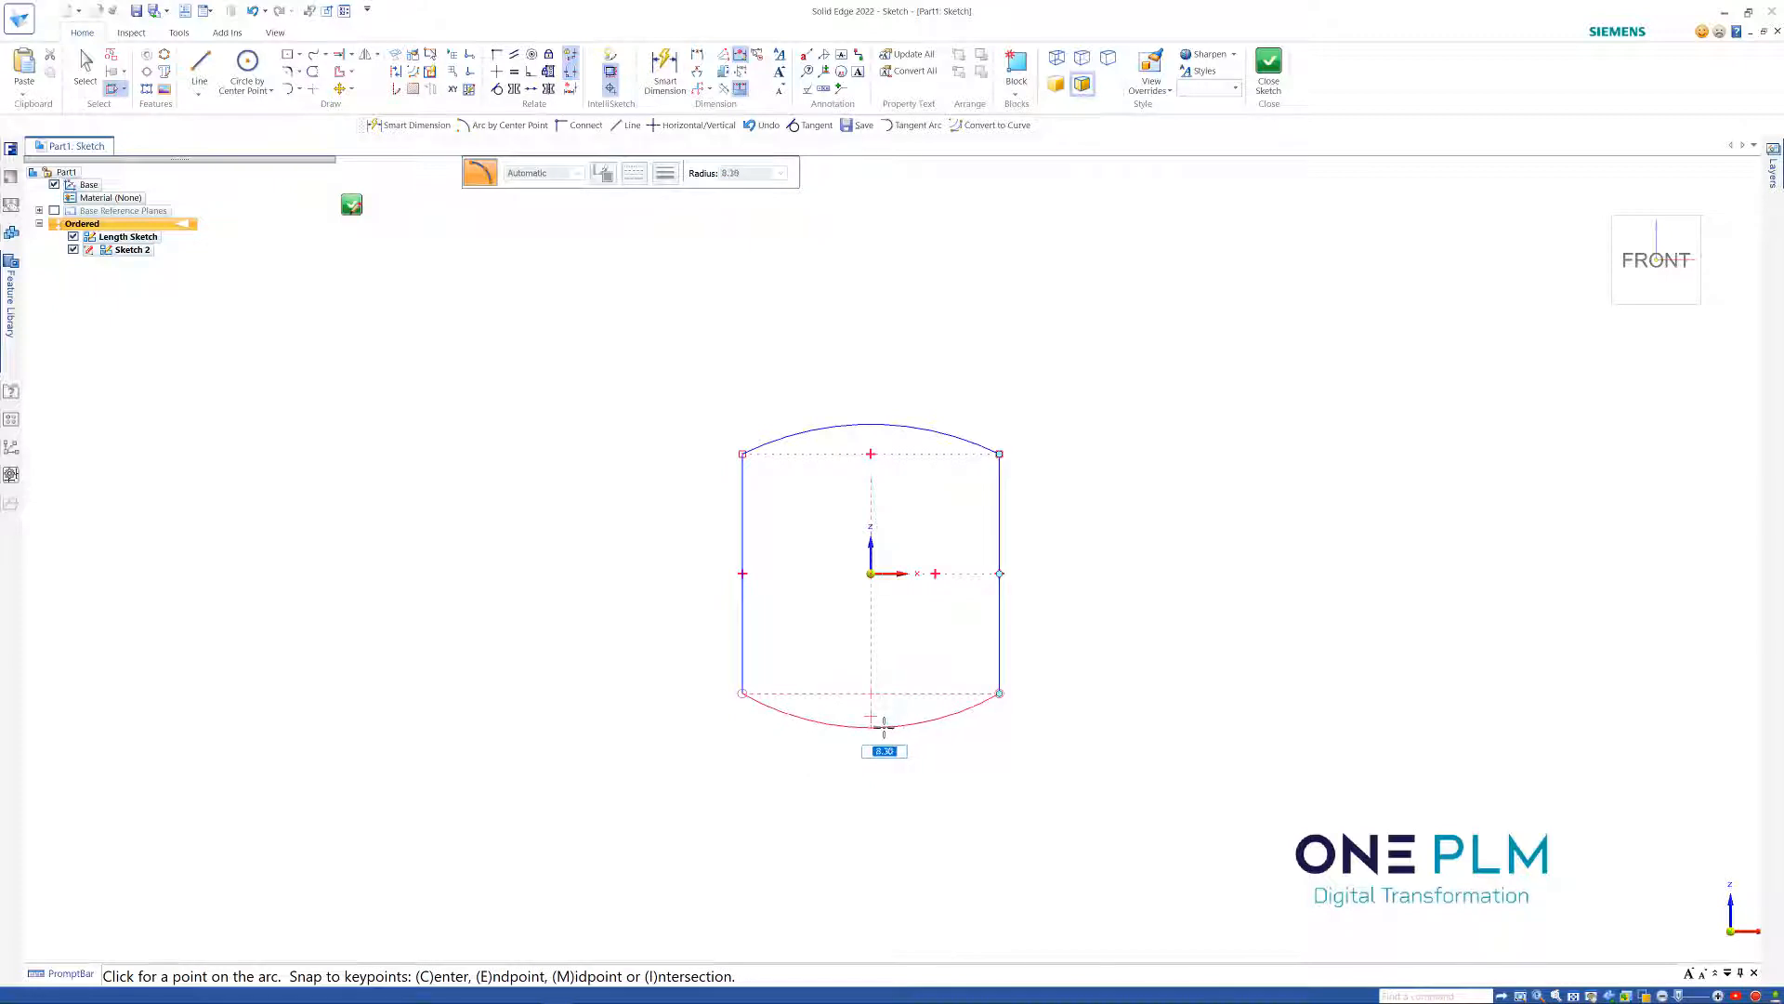
click(884, 723)
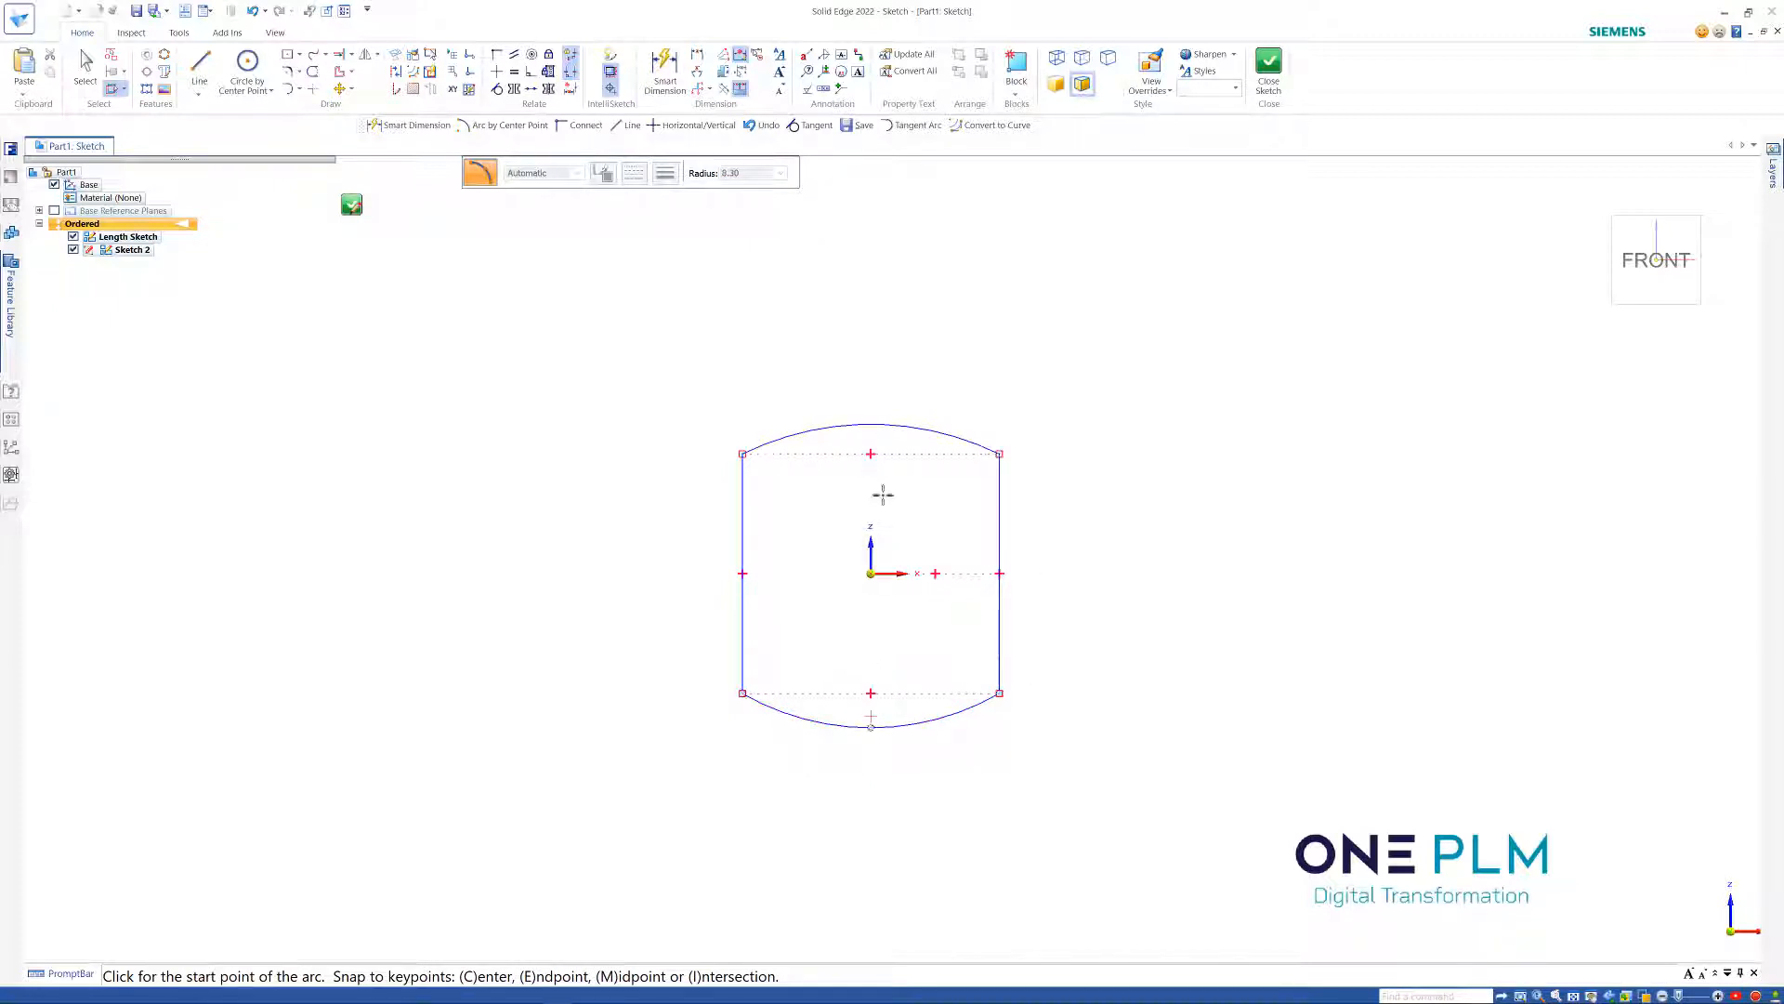
Apply Equal relations between the two vertical lines and between the upper and lower arcs
click(514, 74)
click(742, 520)
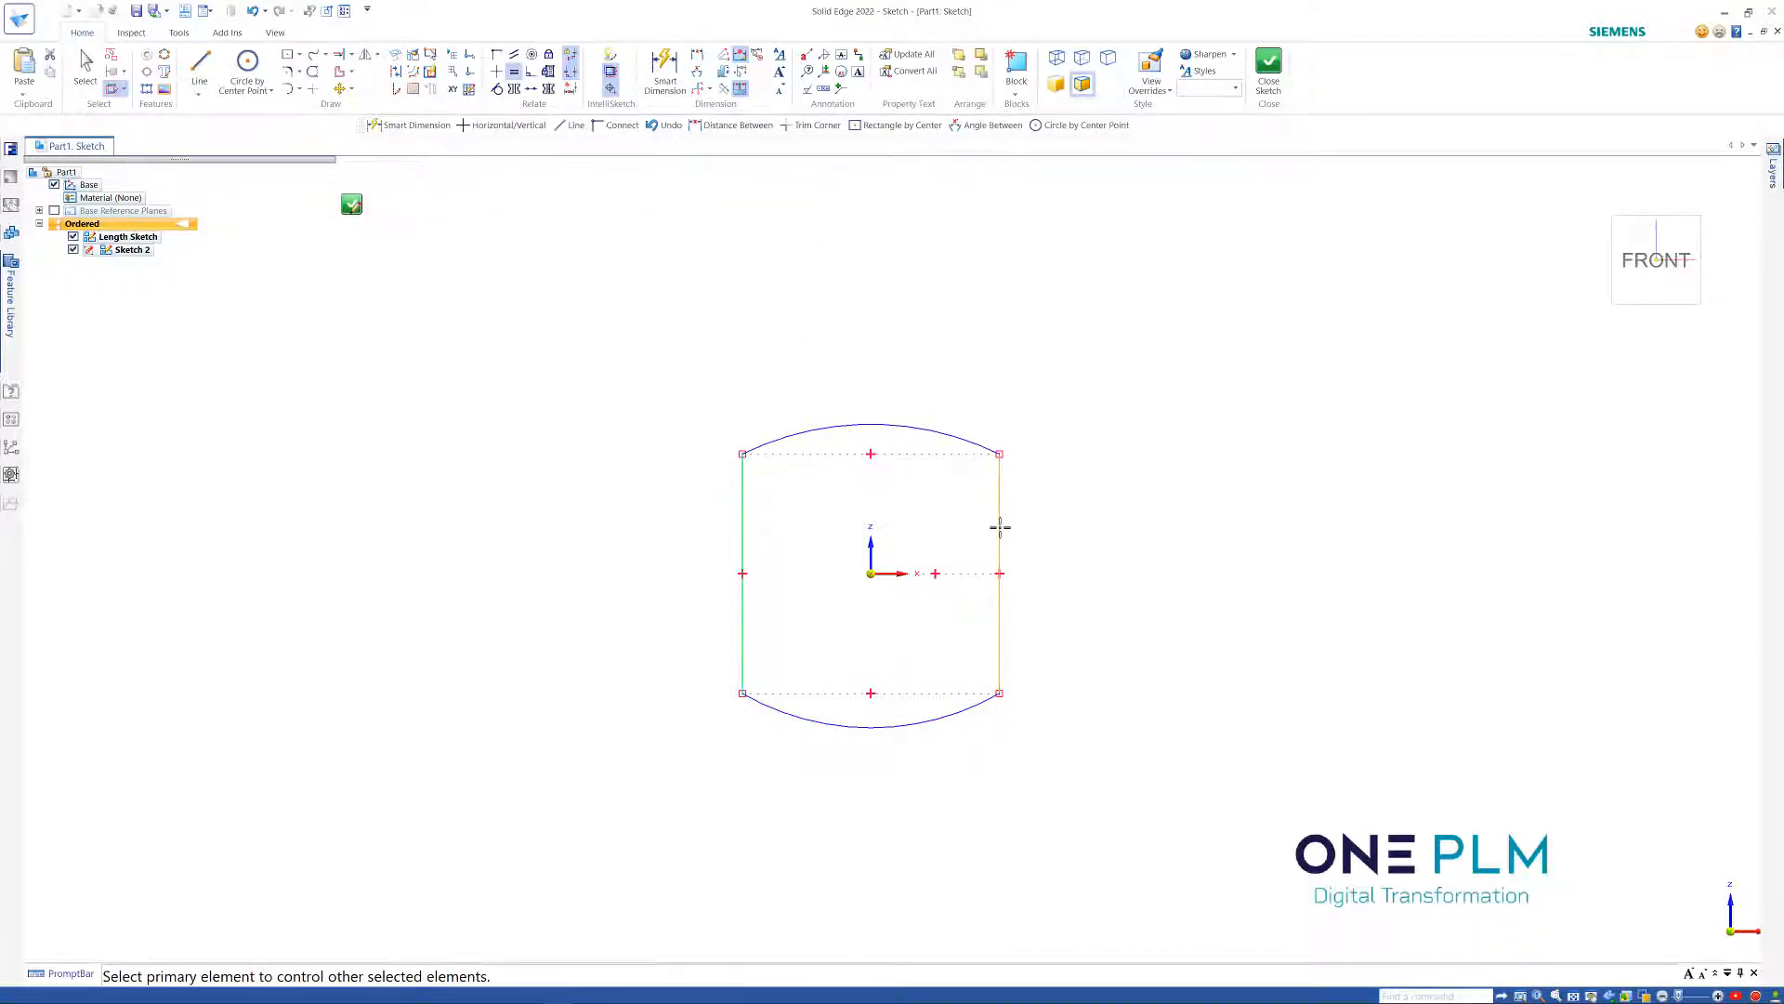
click(1000, 528)
click(921, 425)
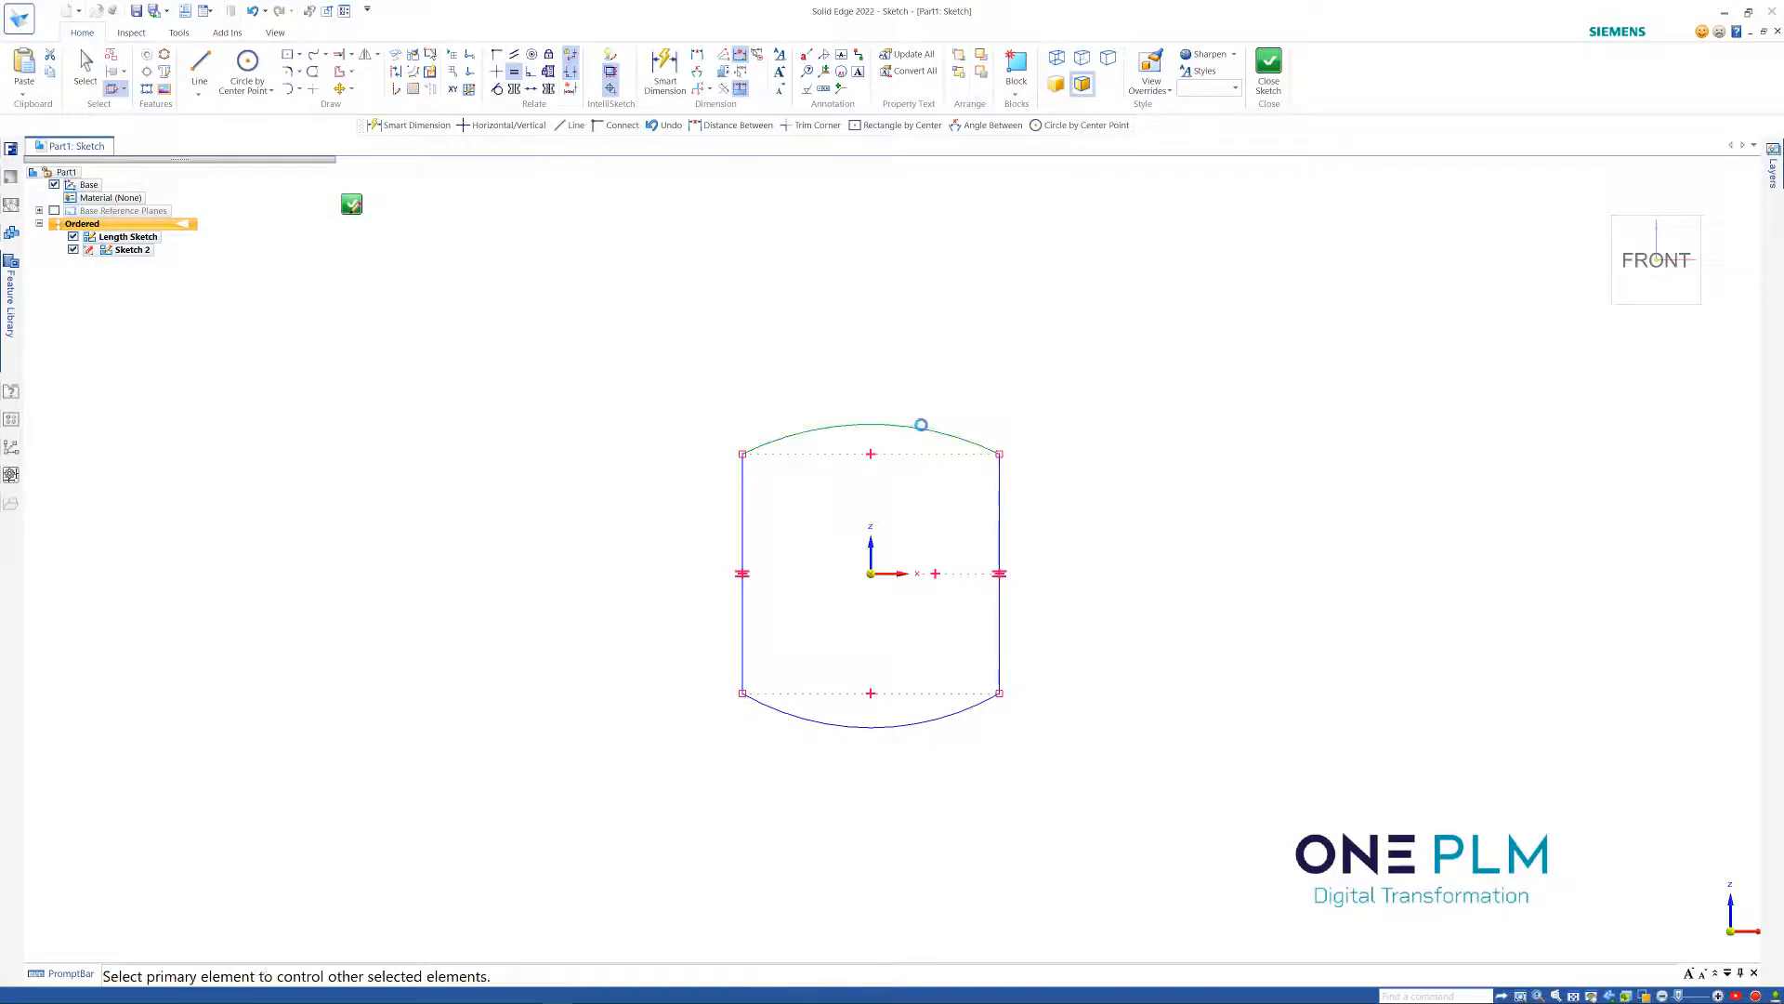
click(913, 726)
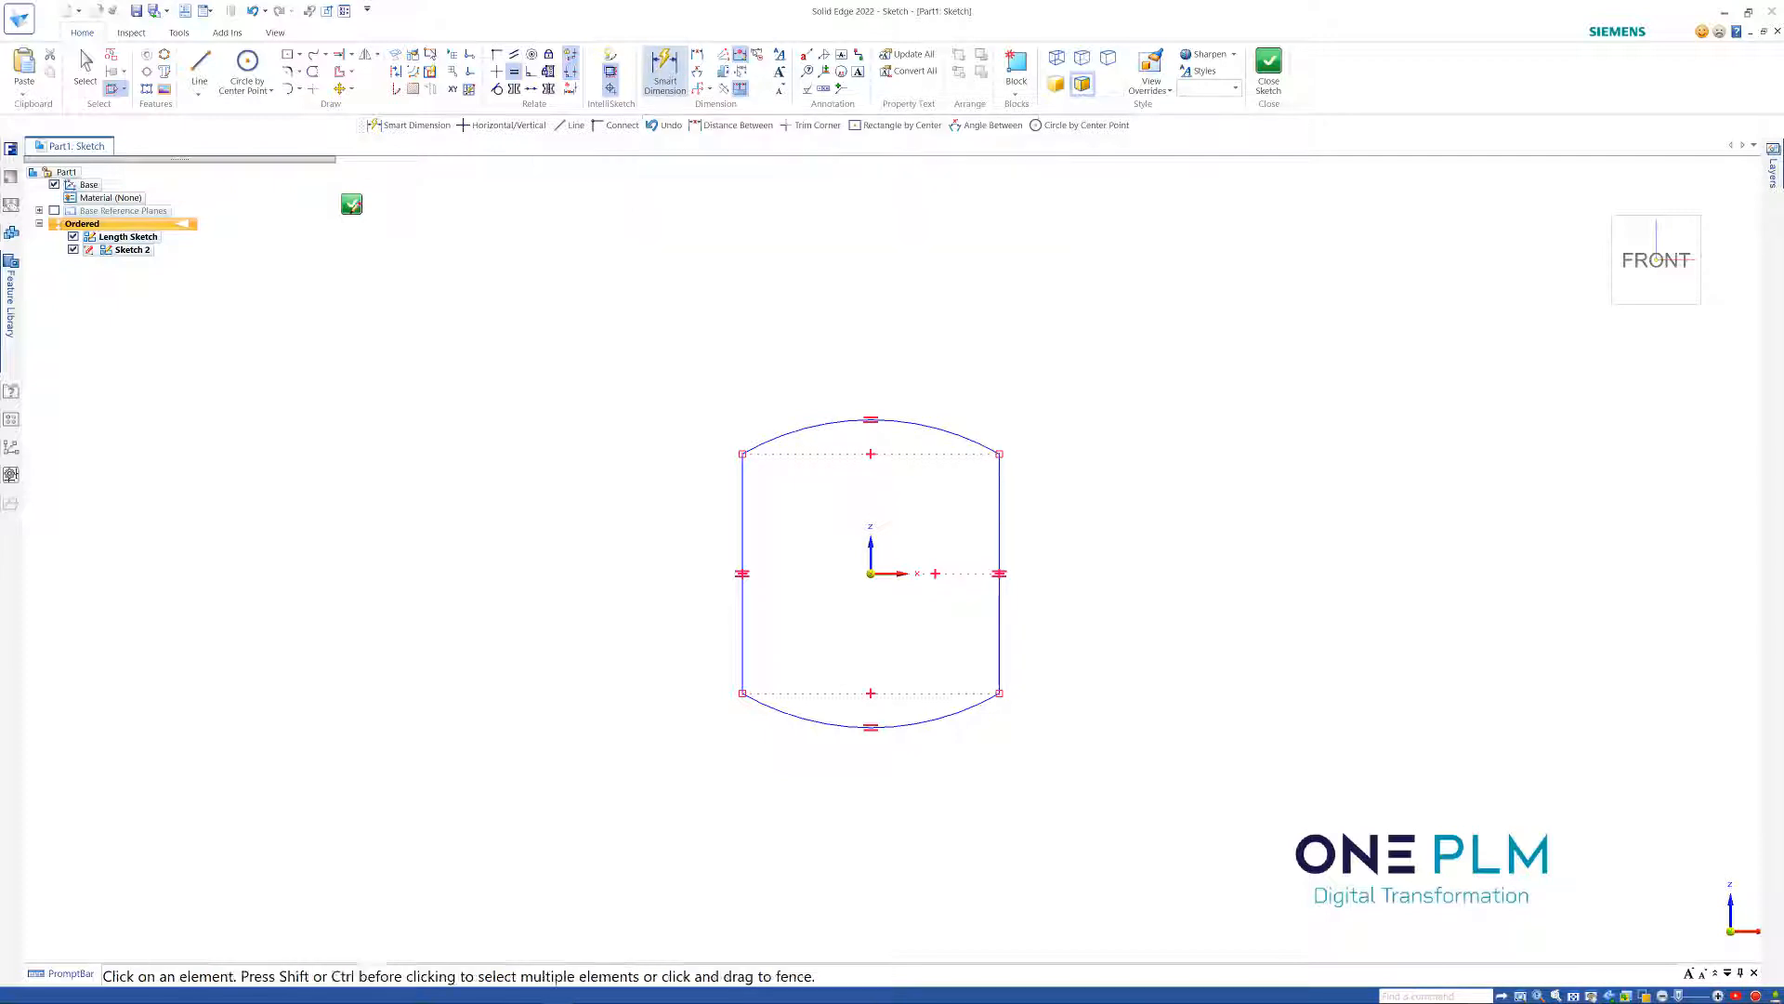
Dimension the horizontal distance between the two vertical lines and set it to 8 mm
click(665, 70)
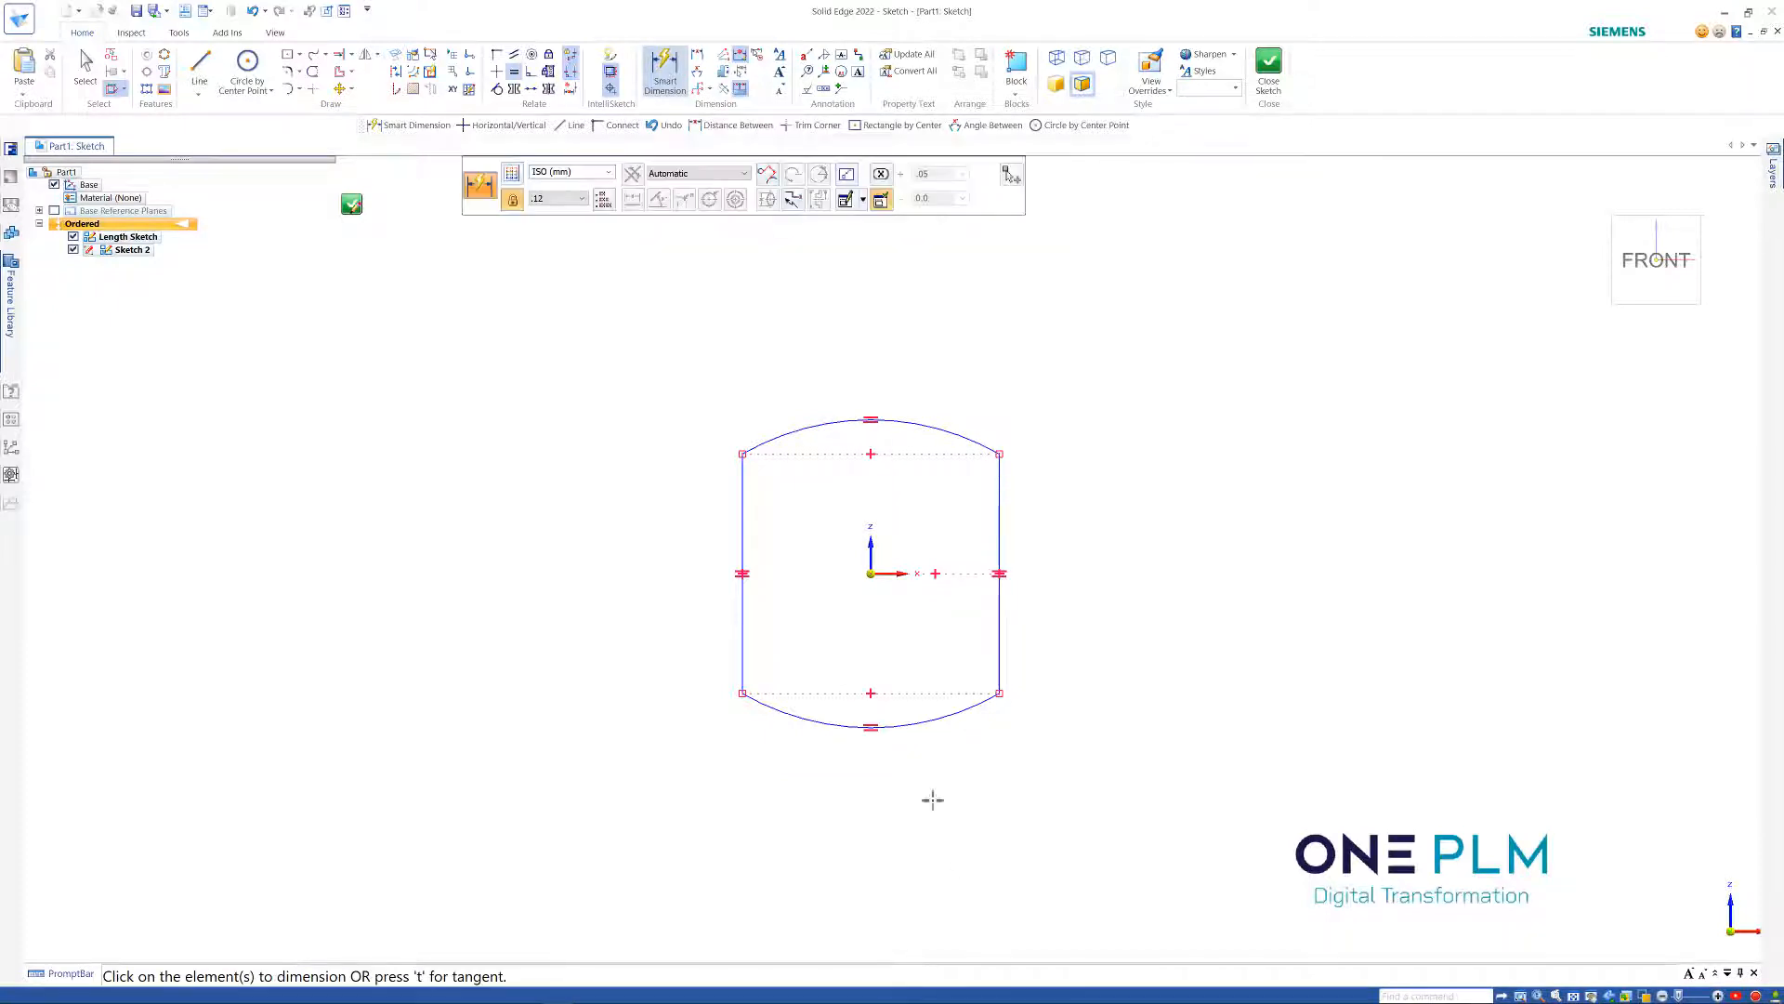
click(743, 514)
click(999, 518)
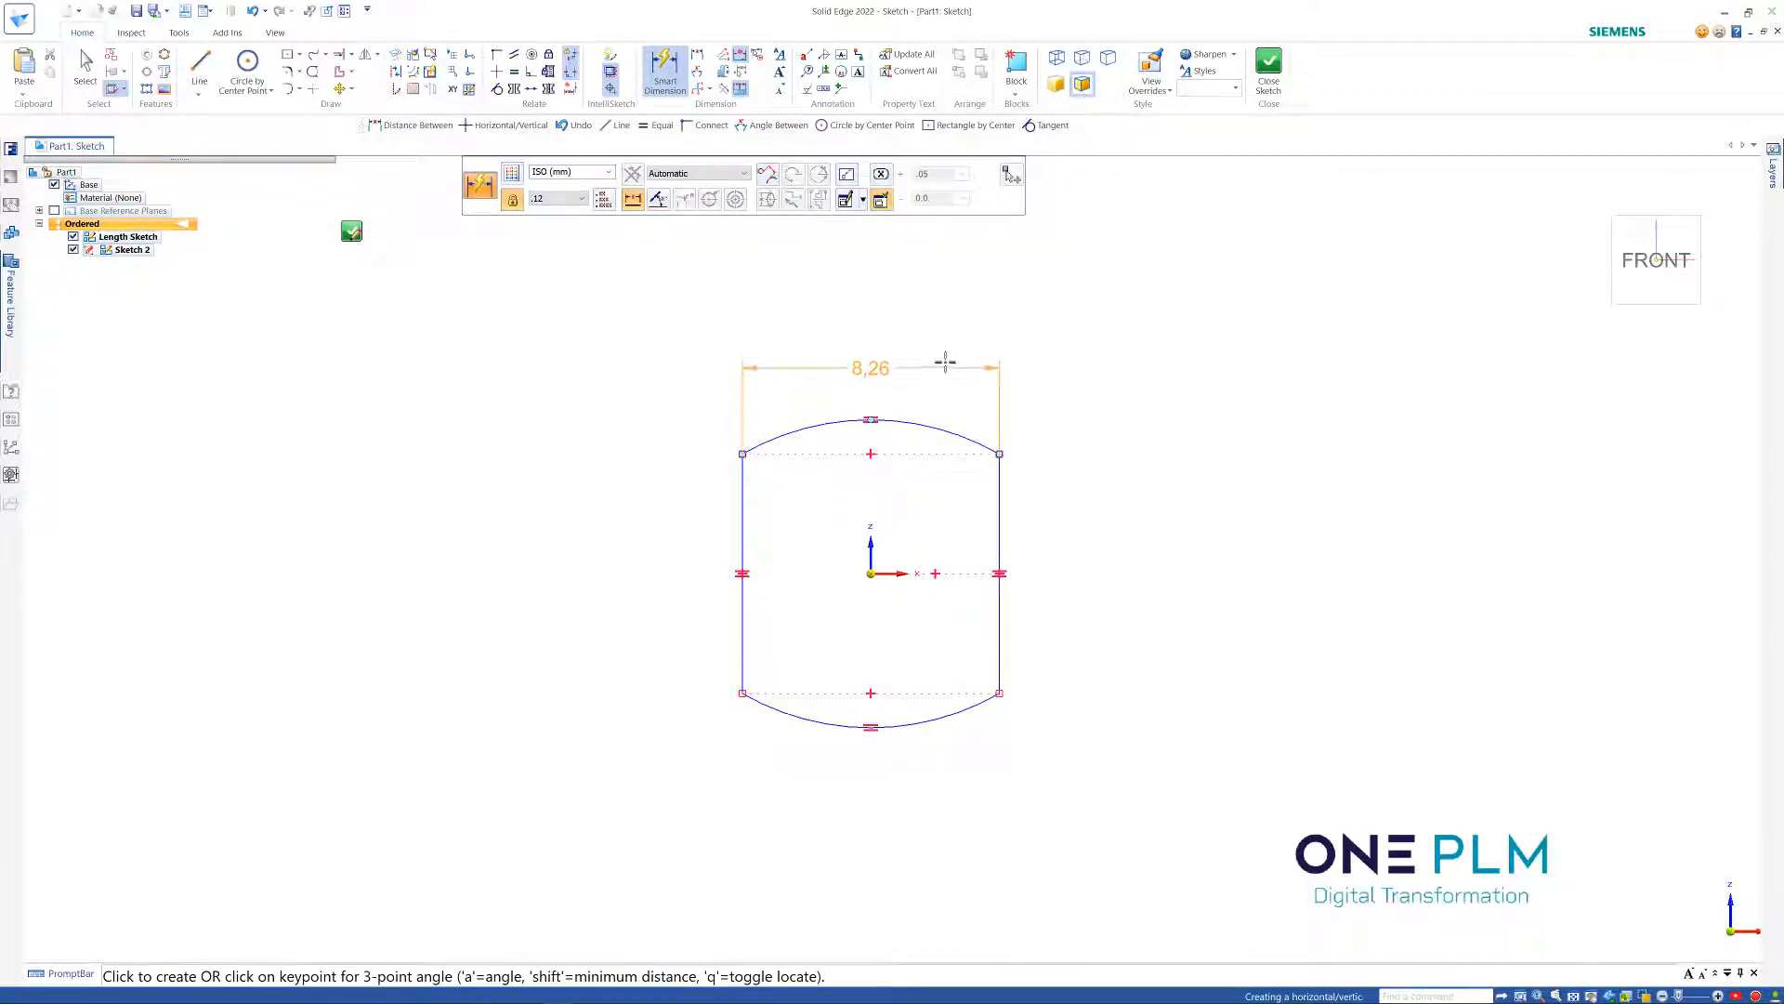
click(945, 361)
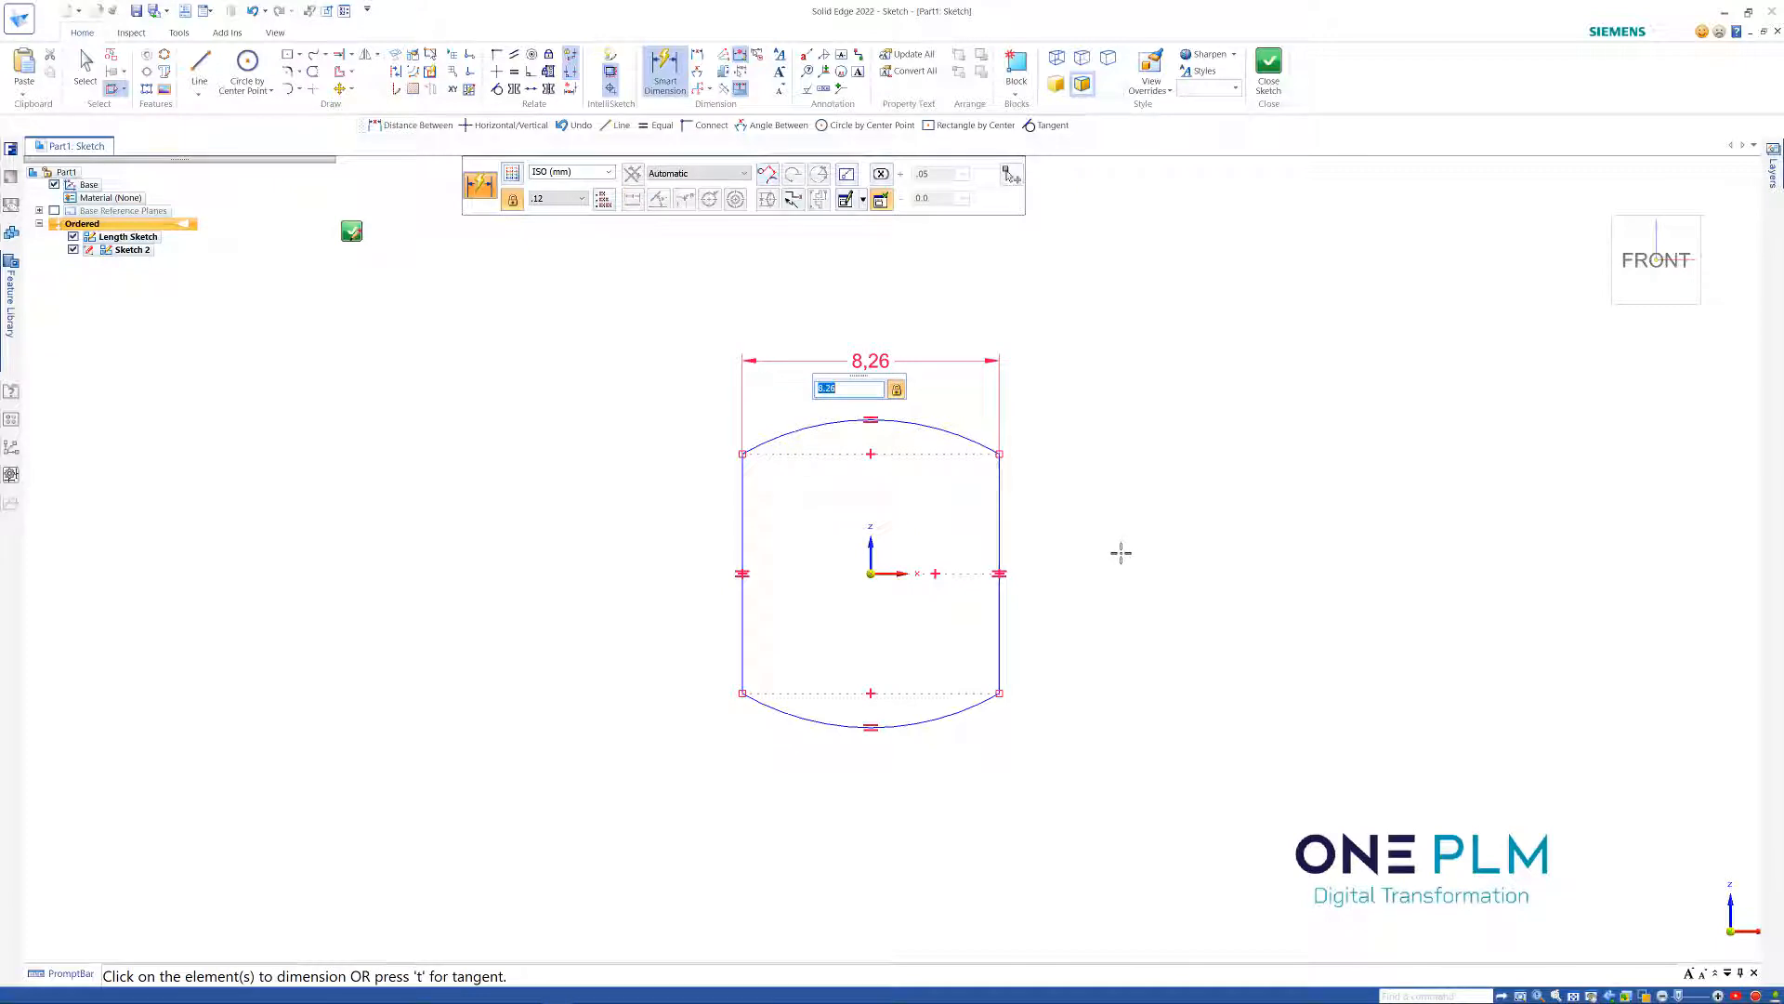
text(8)
key(Return)
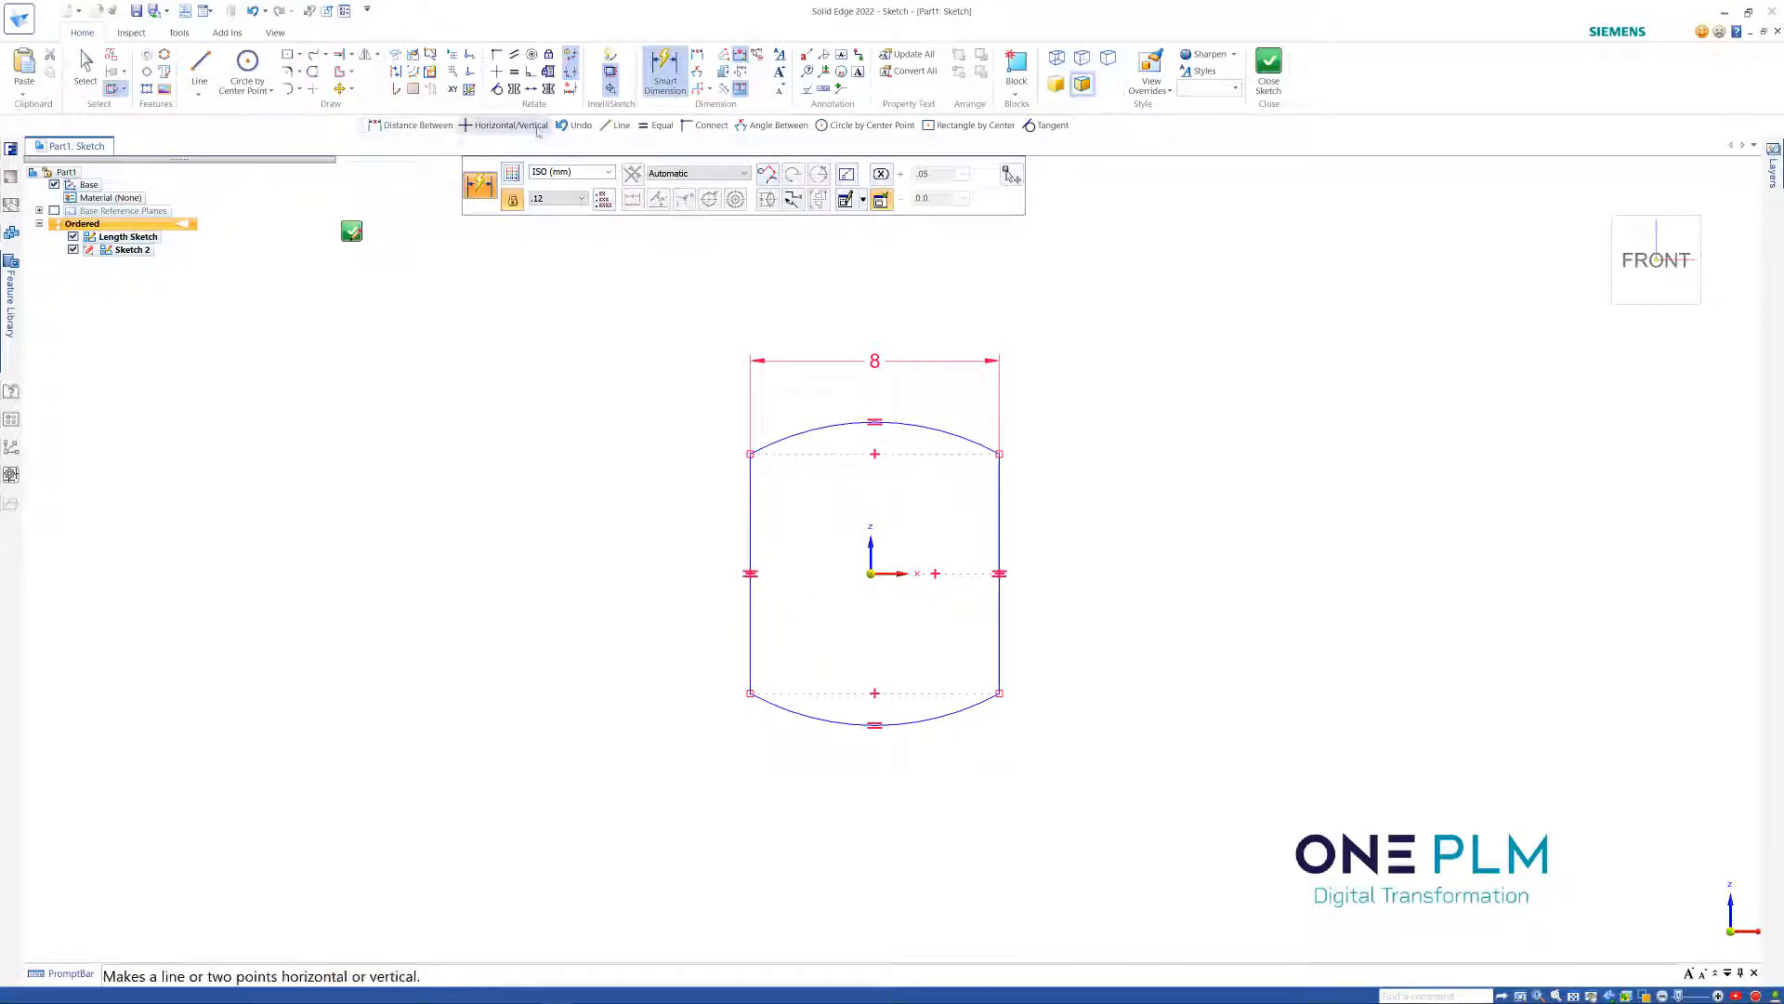
Align the upper arc's midpoint vertically with the origin using a Horizontal/Vertical relation
click(497, 72)
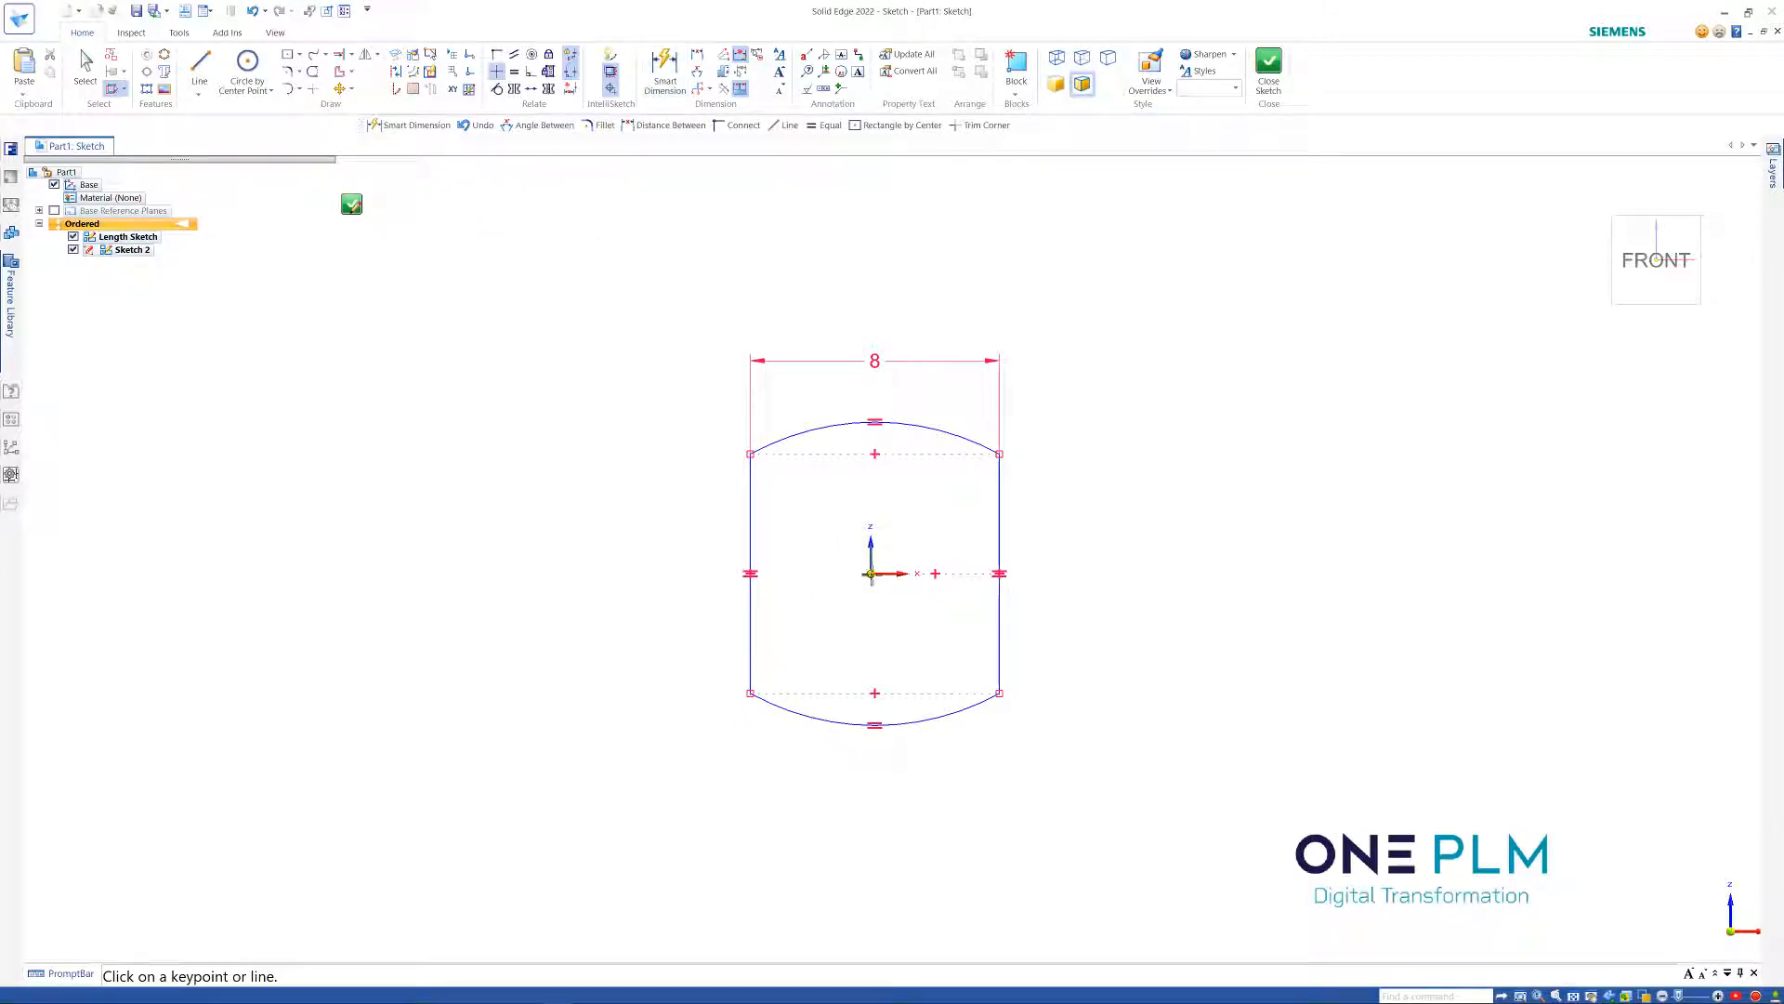
click(871, 573)
click(895, 421)
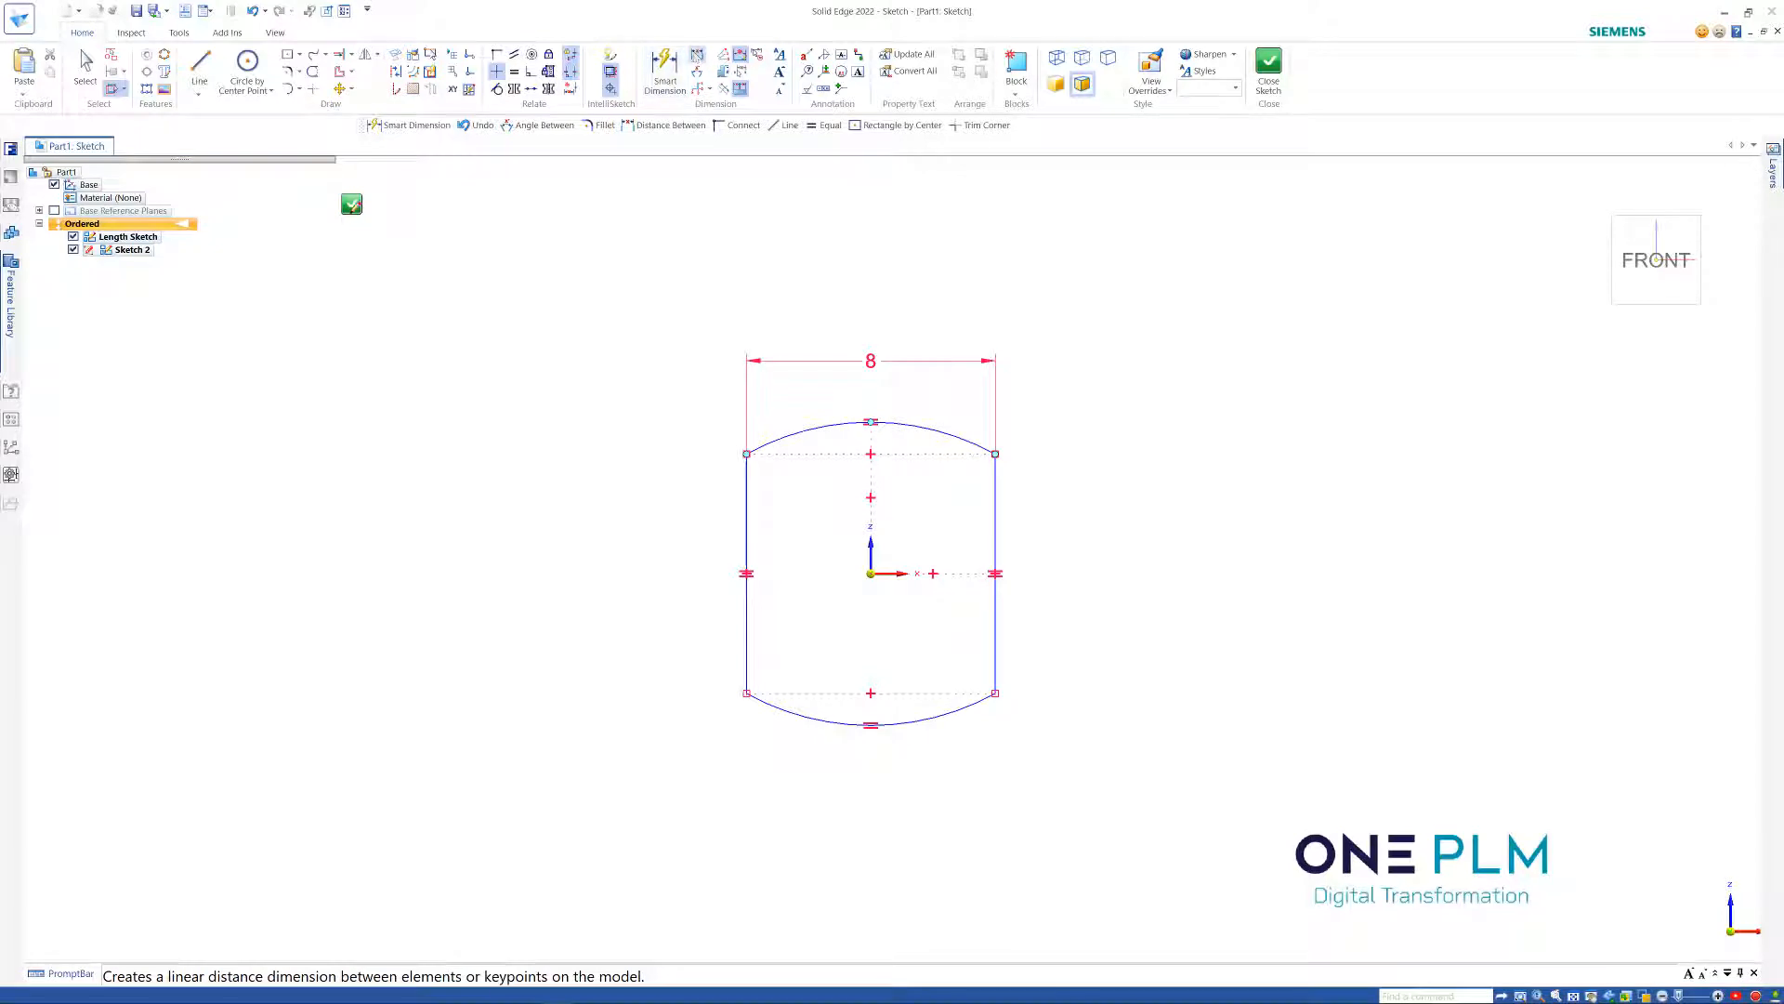
Dimension the length of the profile's left vertical line and set it to 2 mm
click(697, 56)
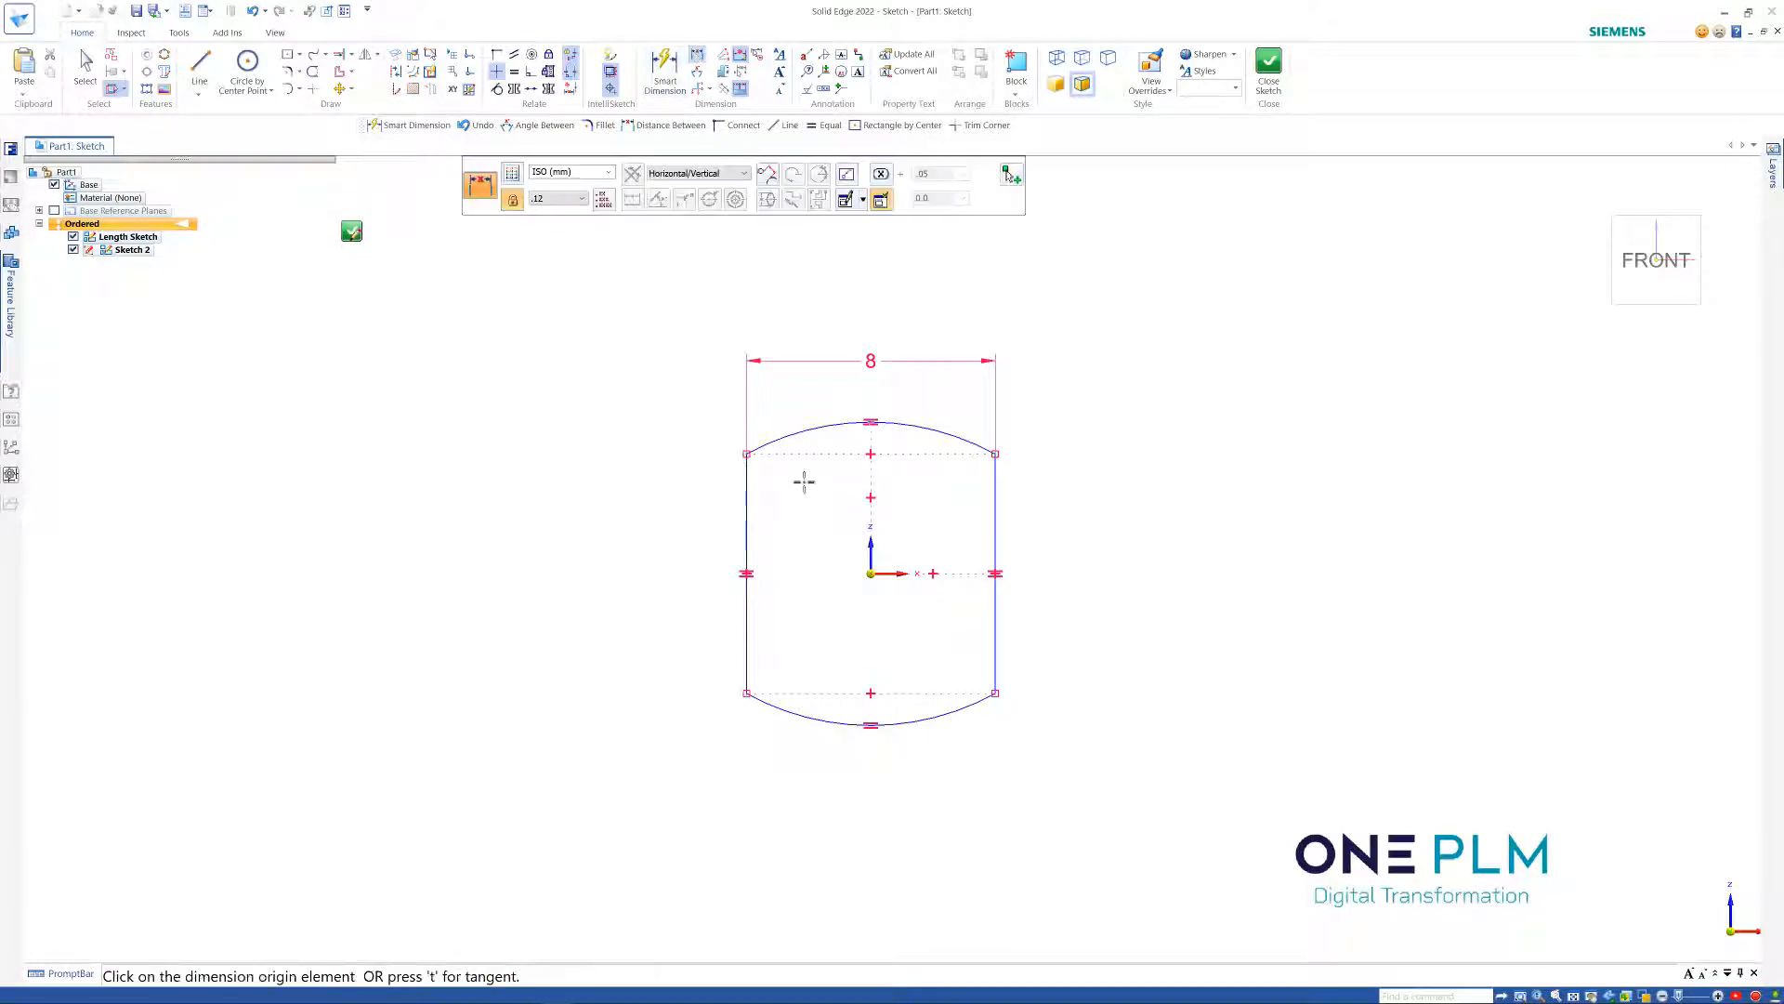
click(741, 489)
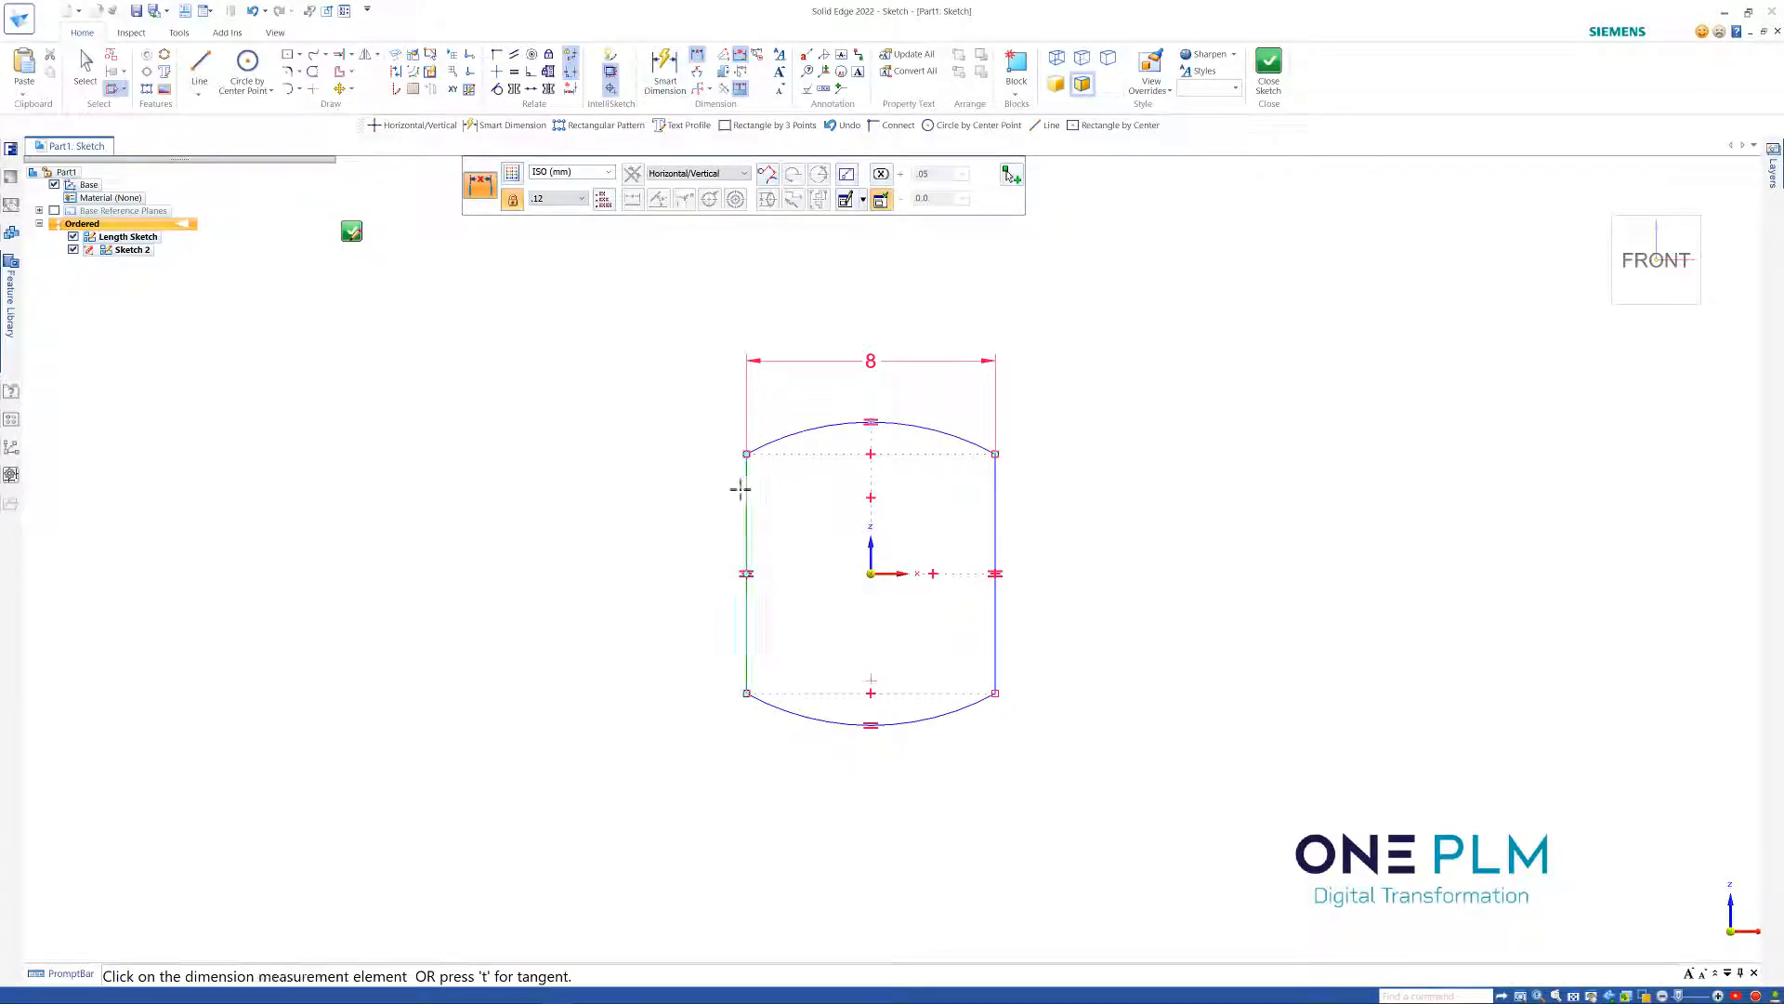
click(664, 70)
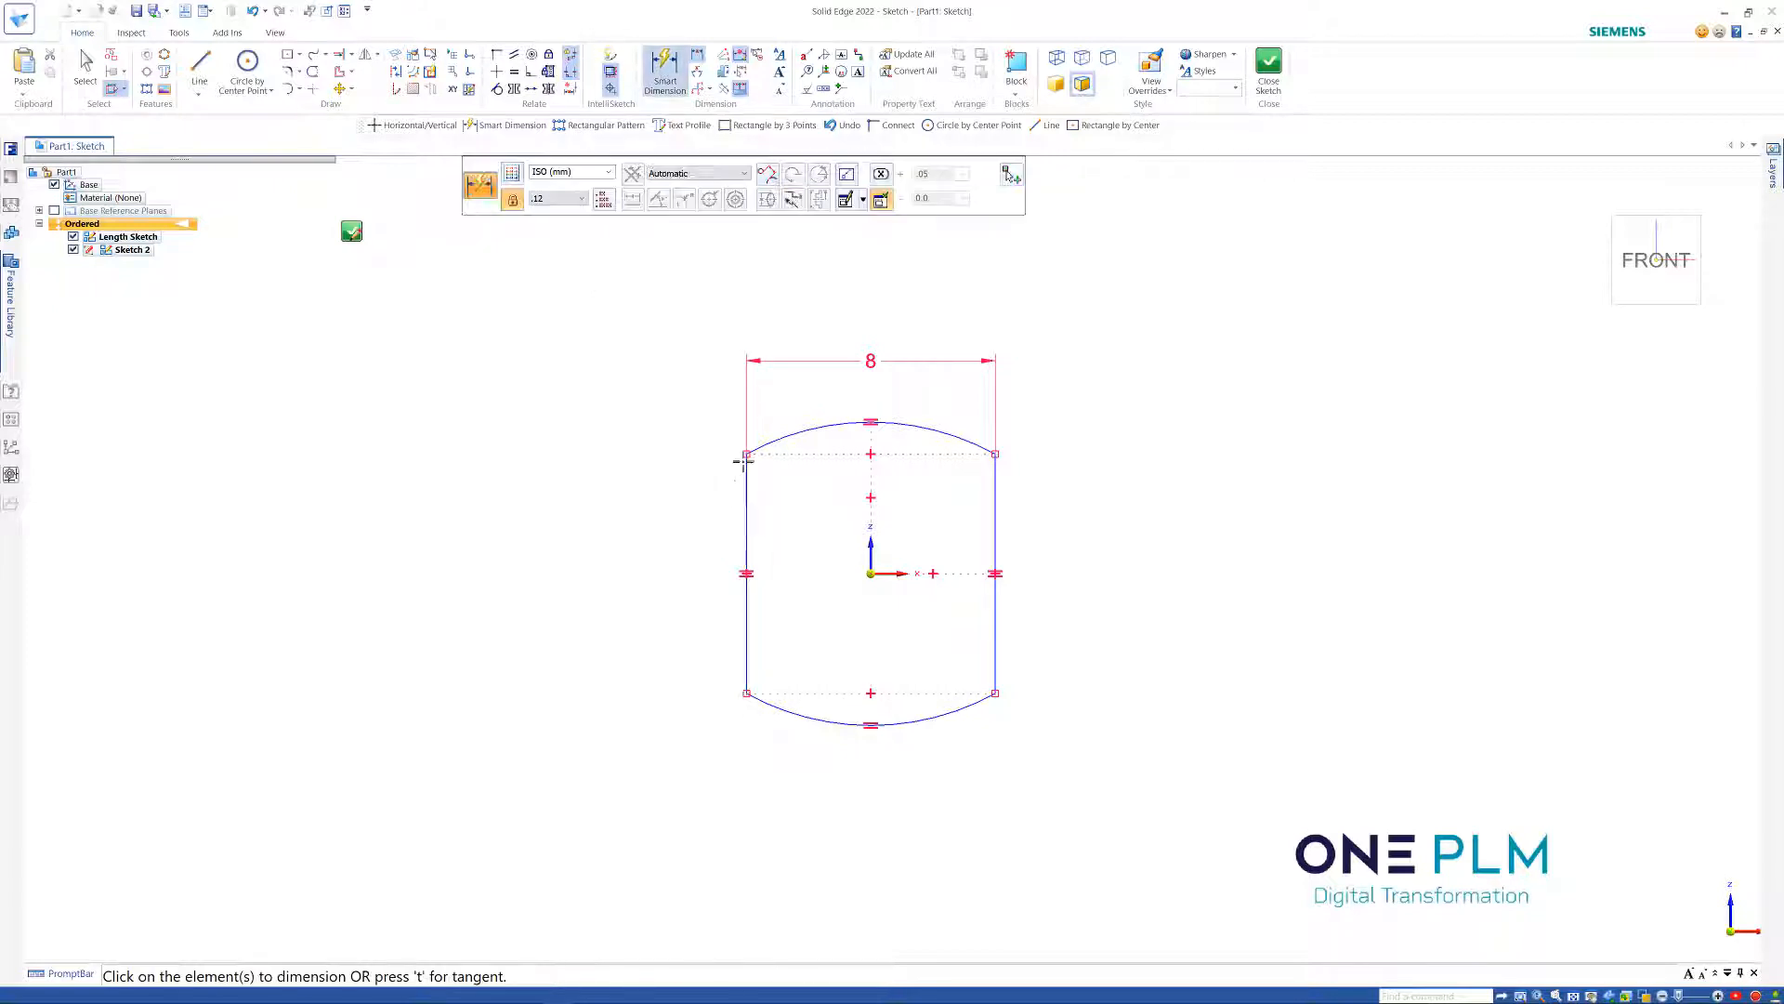
click(747, 474)
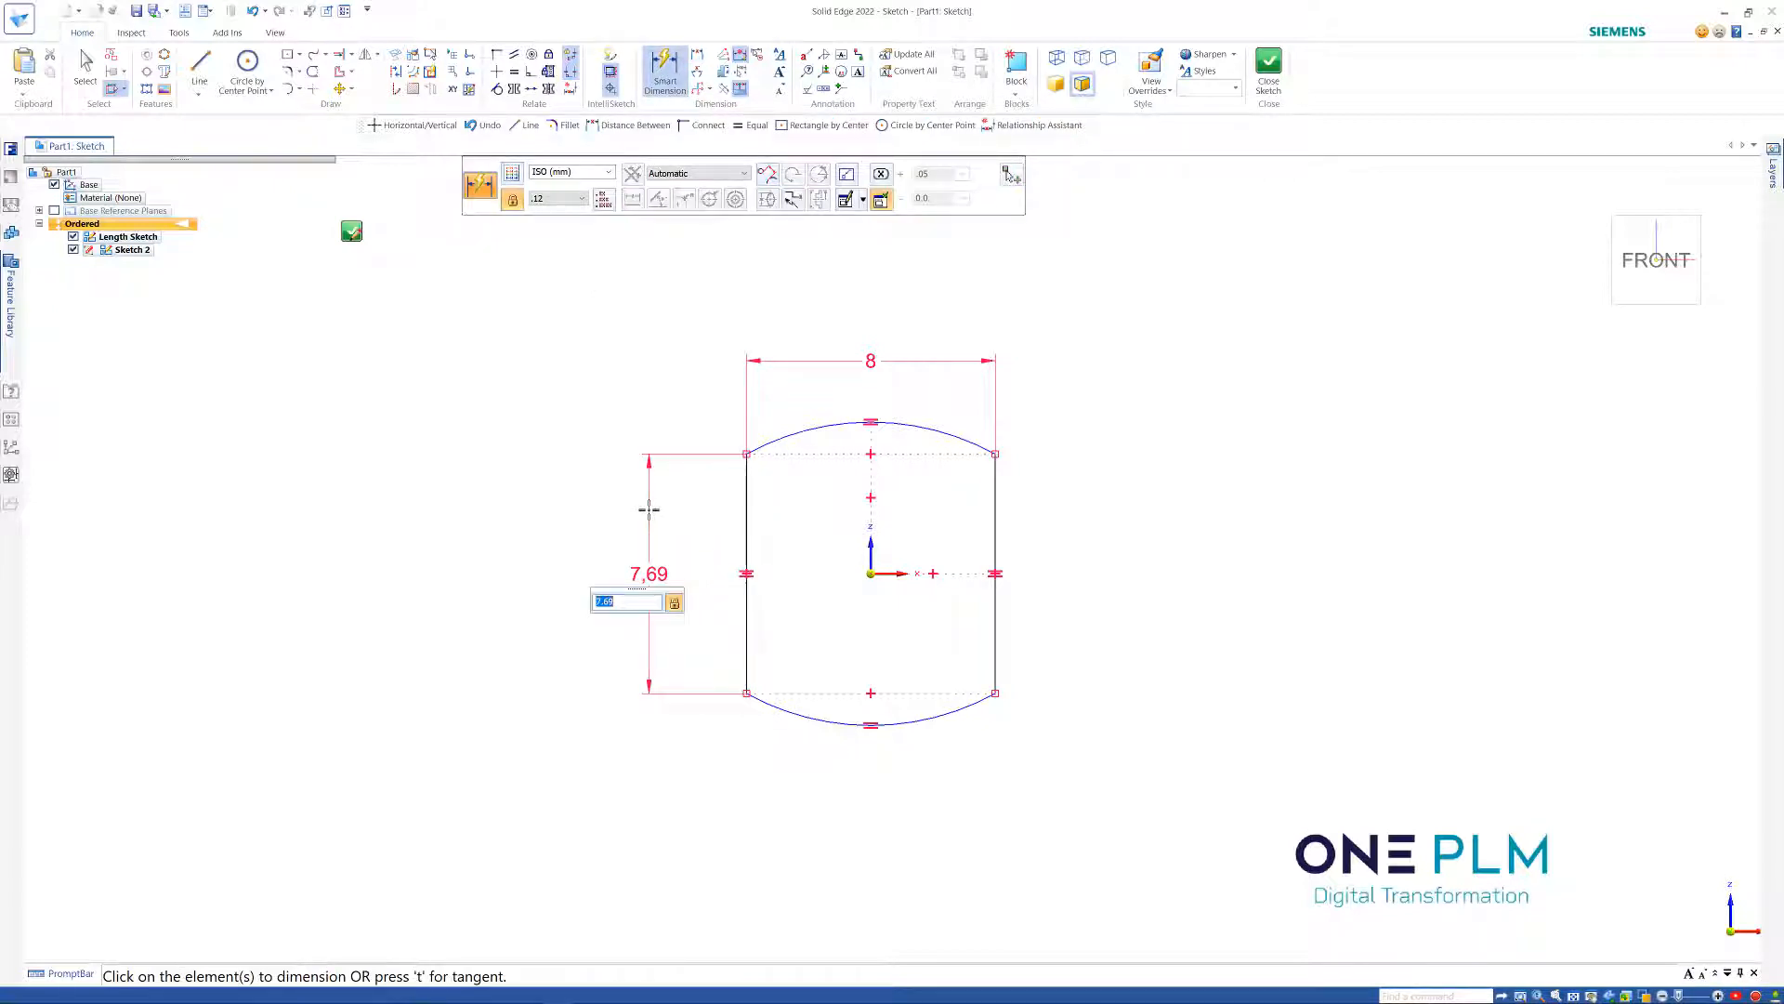
key(Return)
key(Escape)
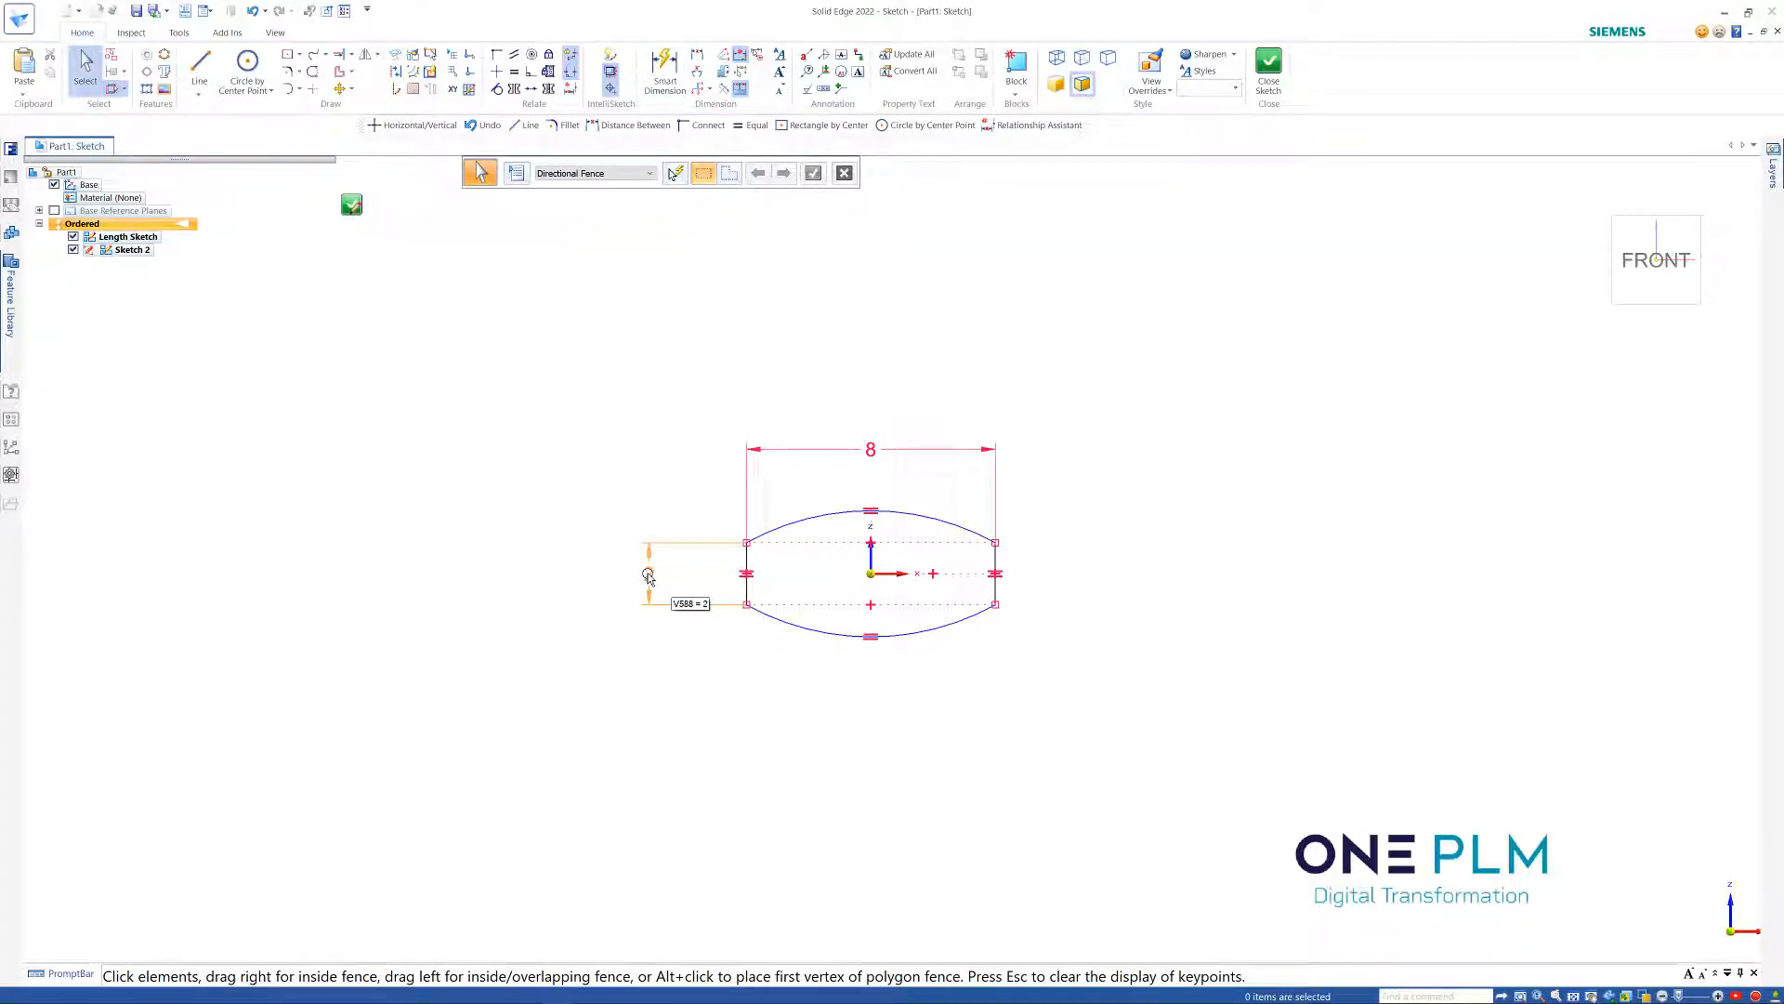
Drive the left vertical line's length dimension with a formula that divides the variable size
click(649, 575)
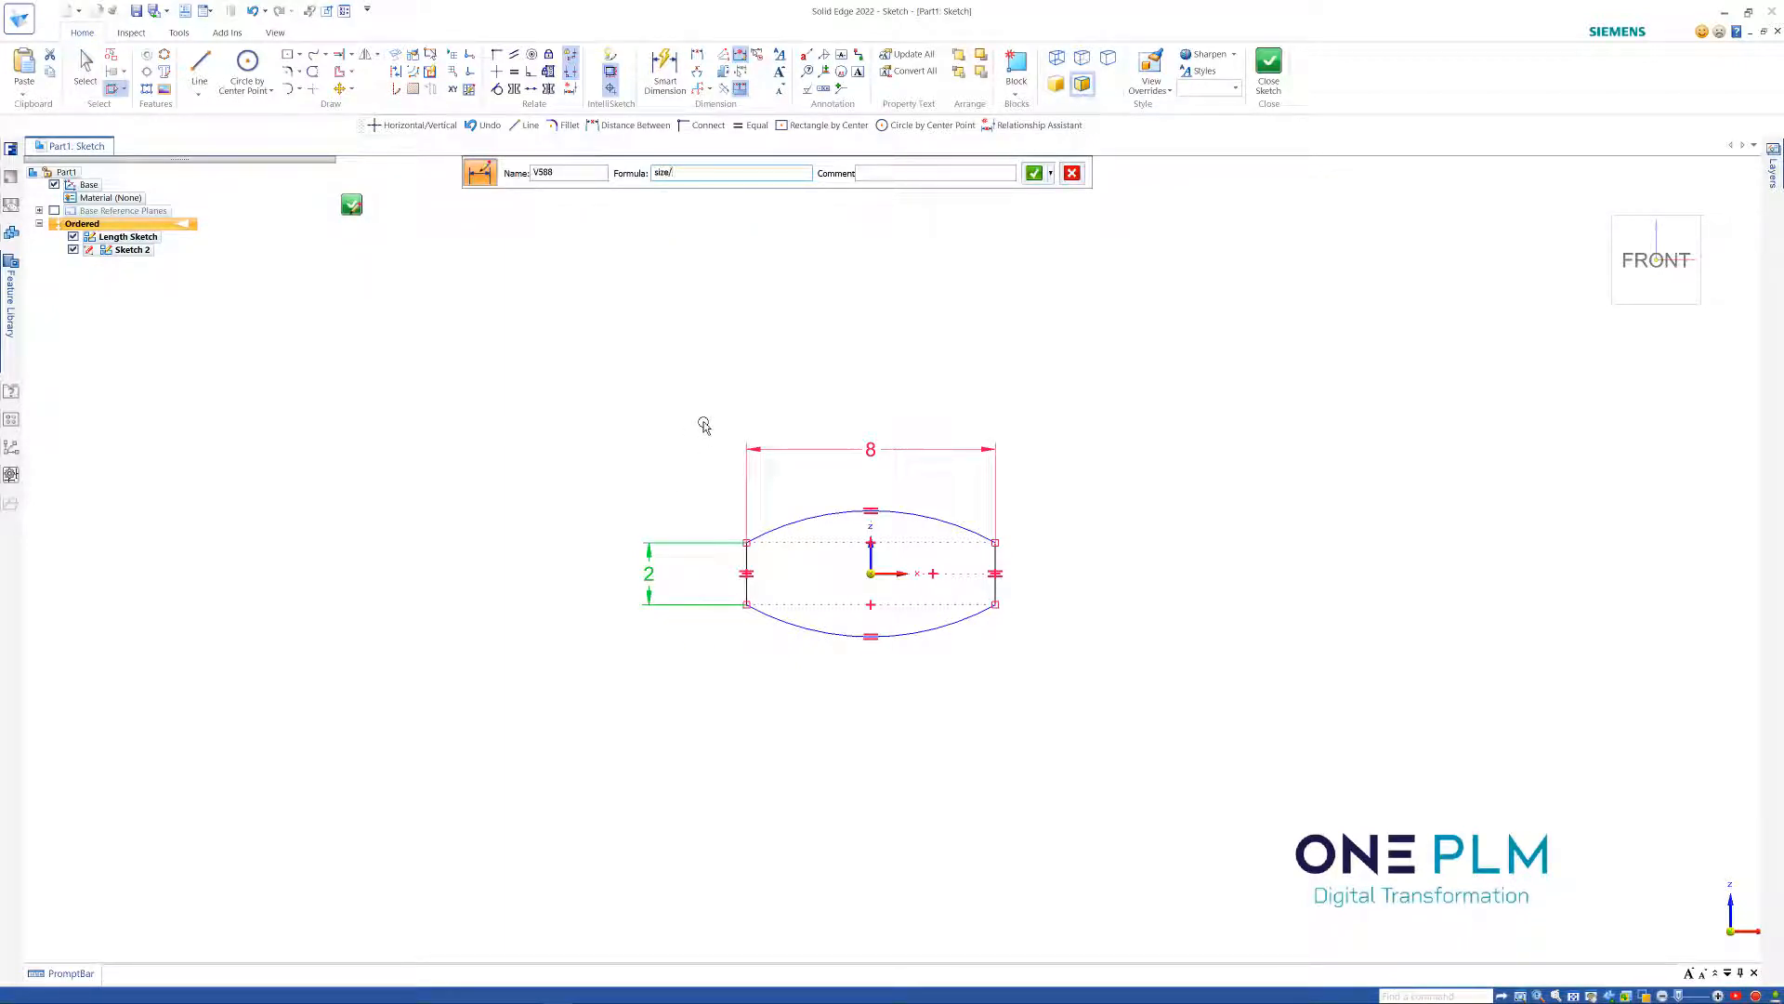
key(Return)
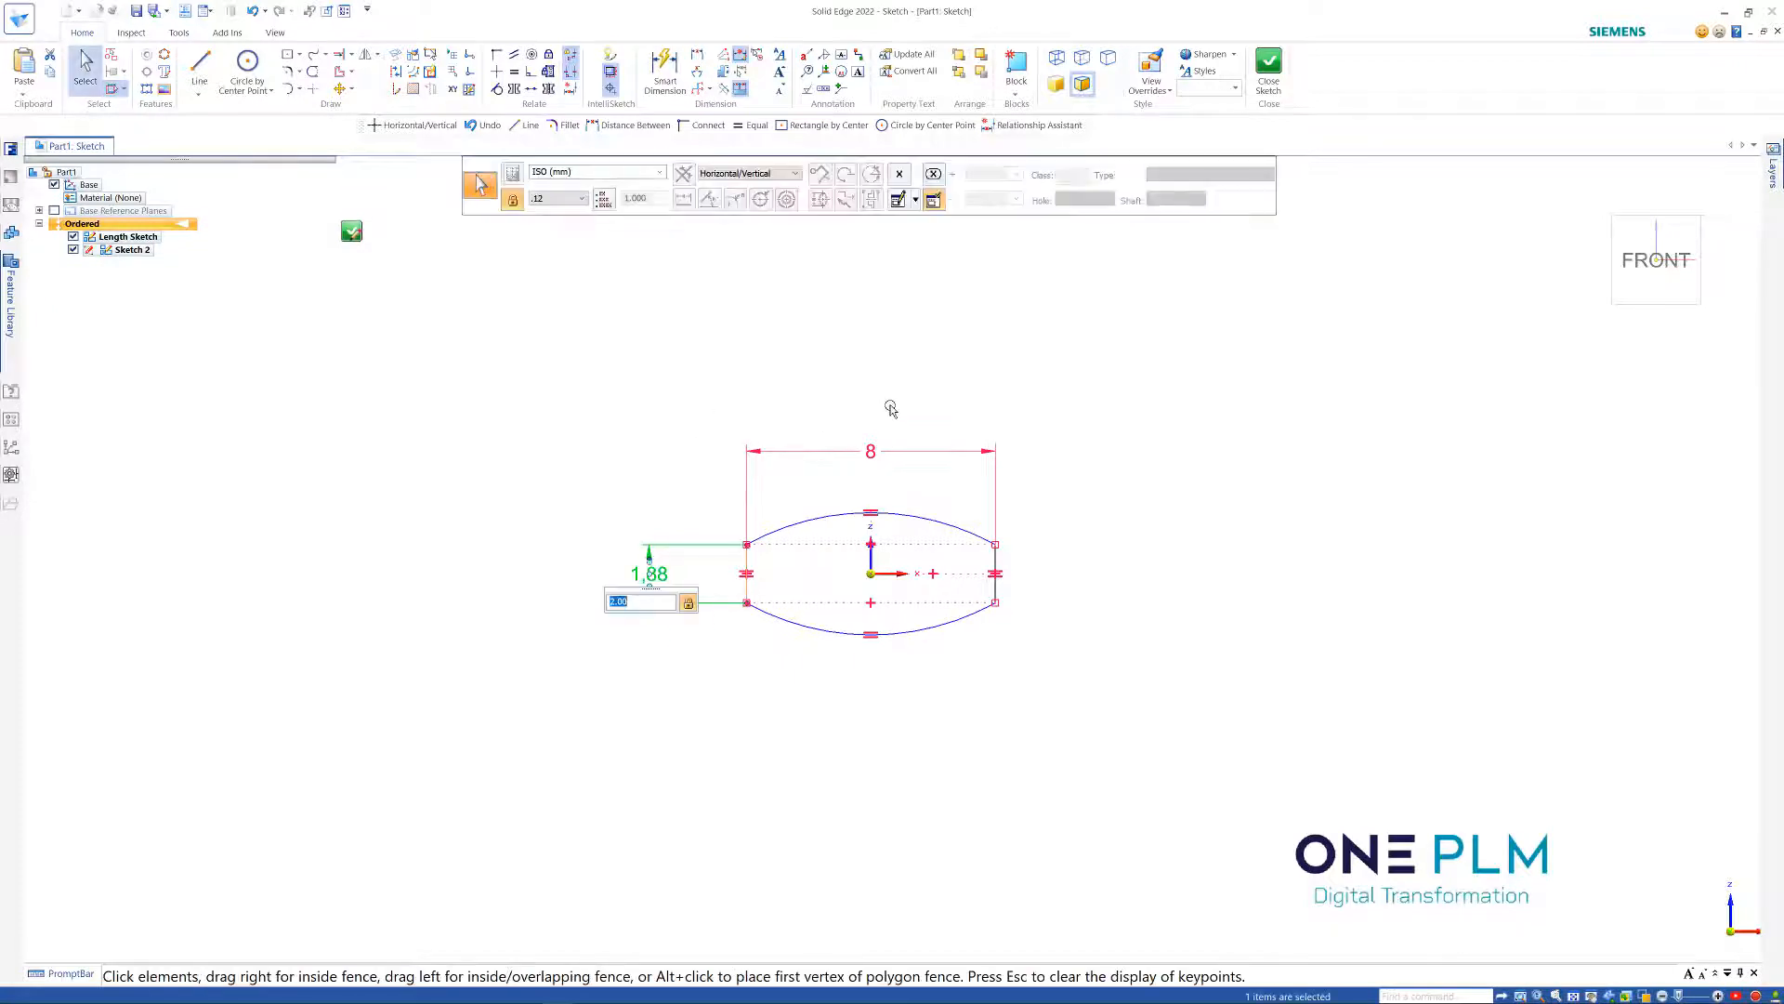
click(890, 406)
Assign the formula size*2/3 to the profile's 8 mm width dimension
click(871, 455)
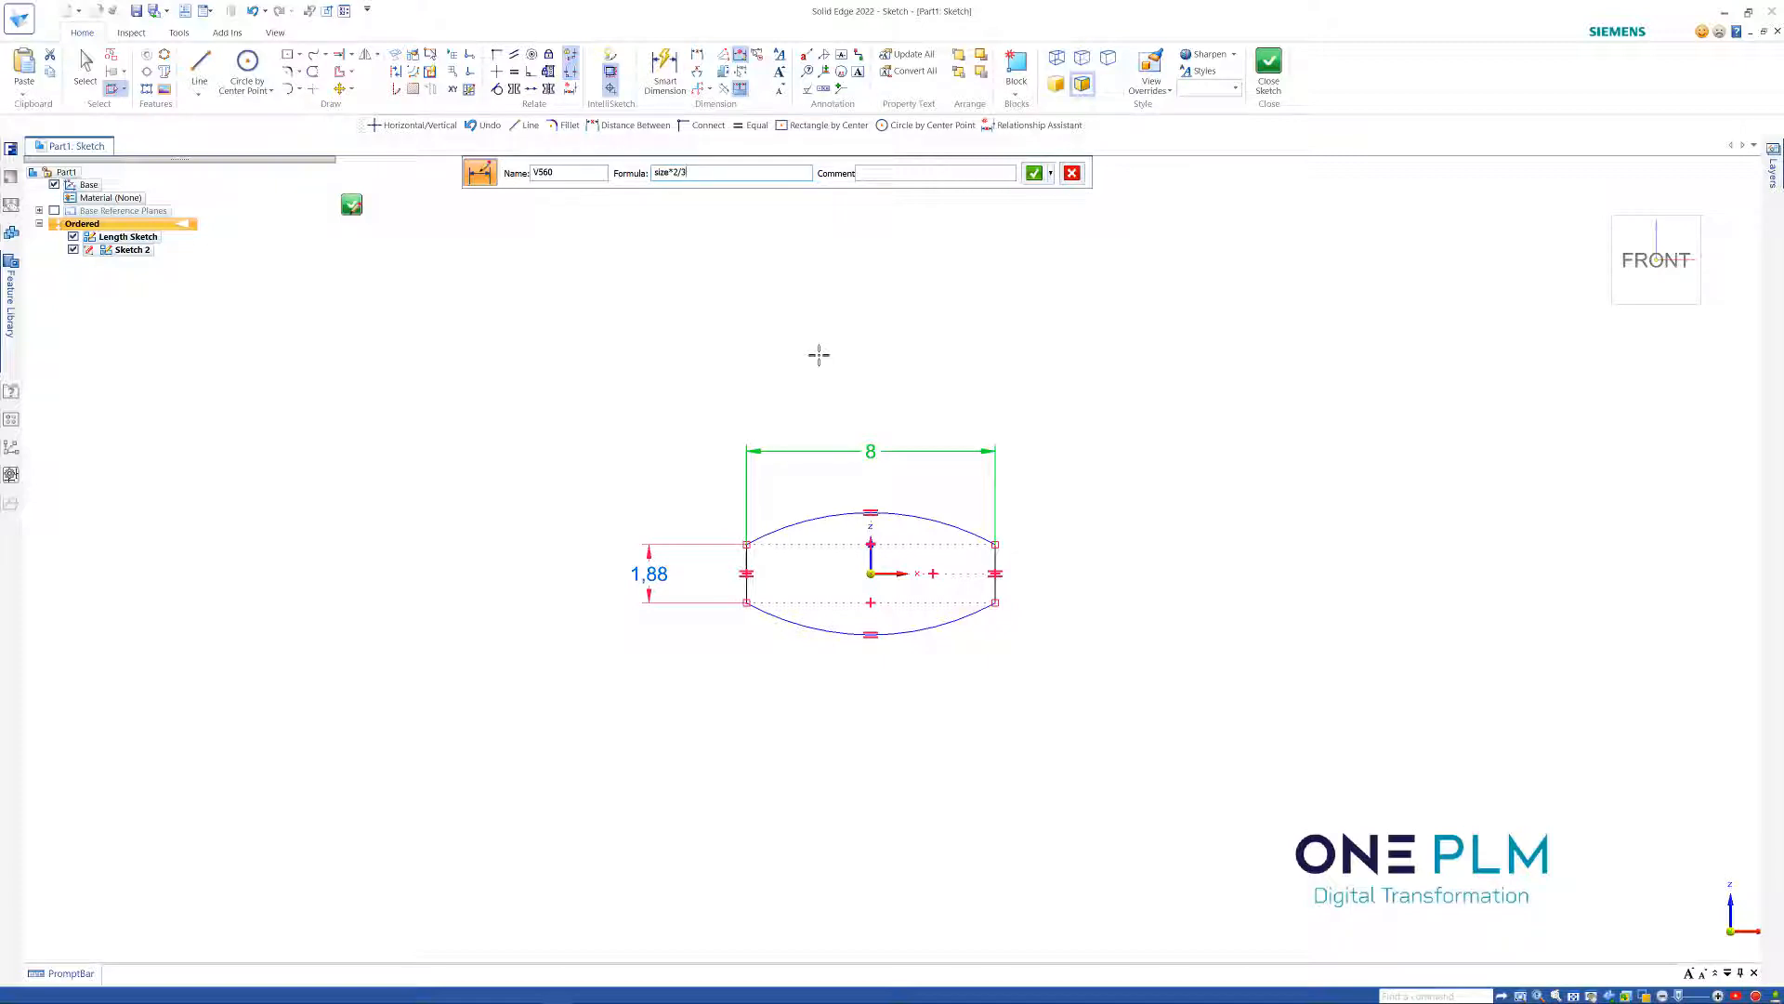
key(Return)
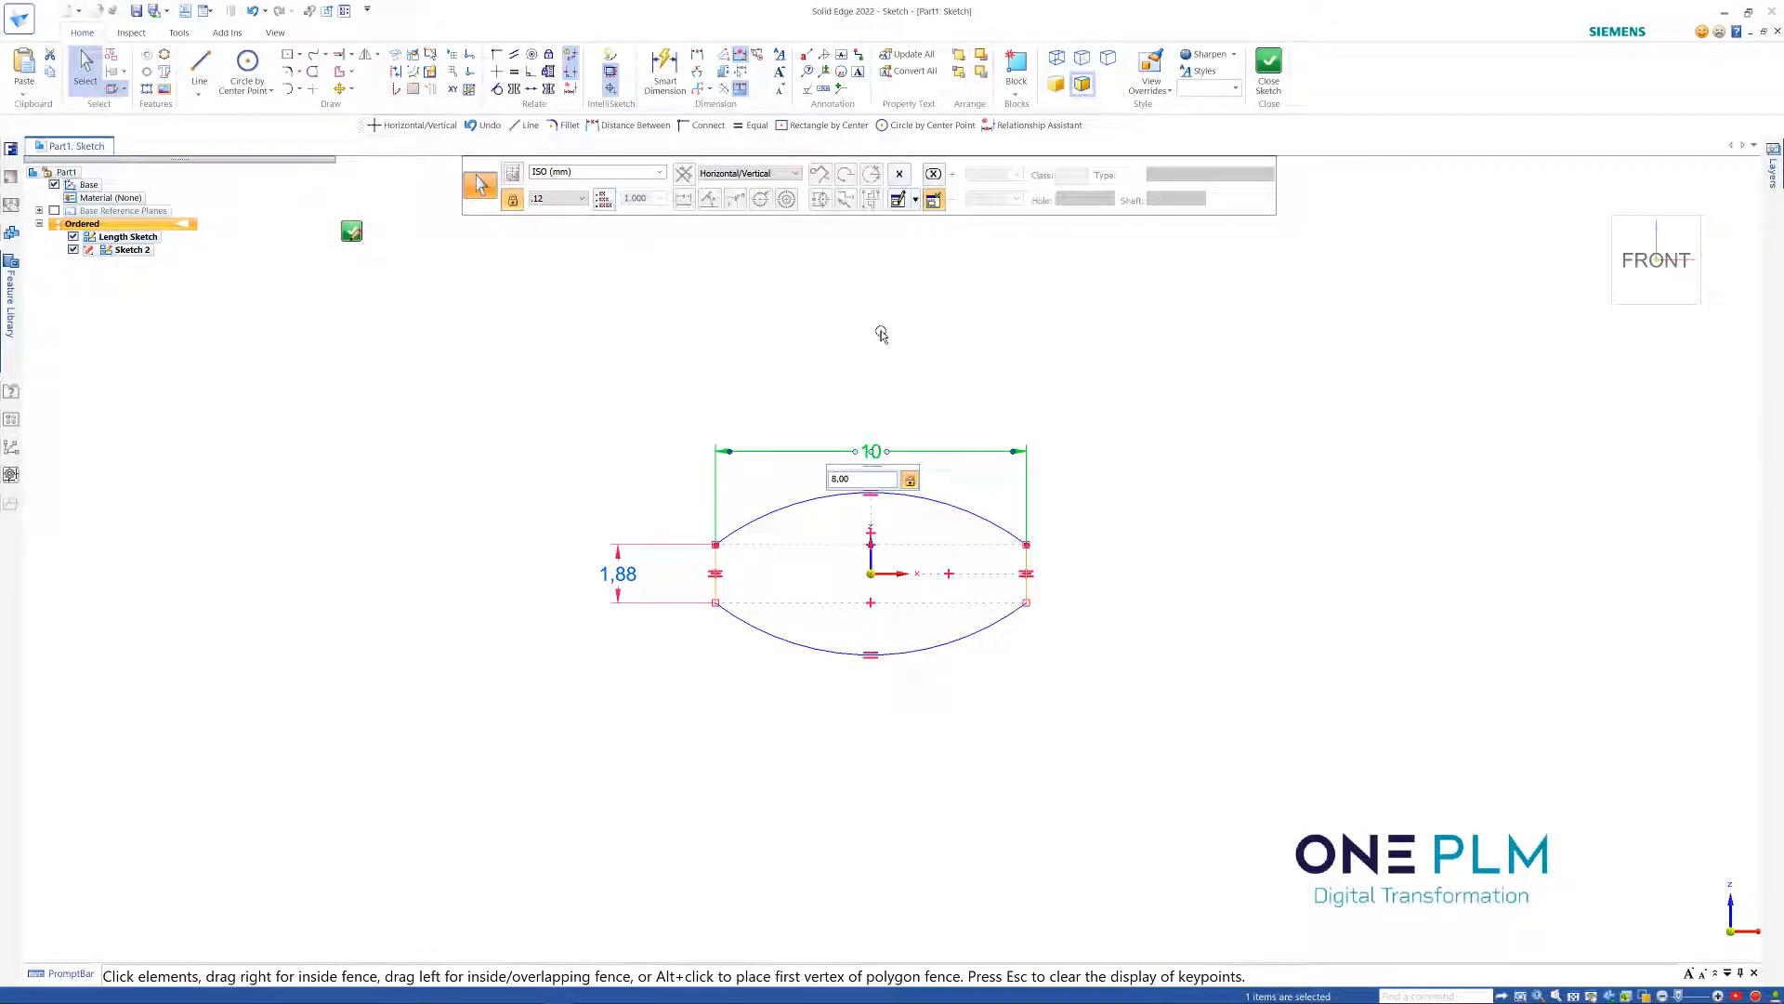
click(895, 333)
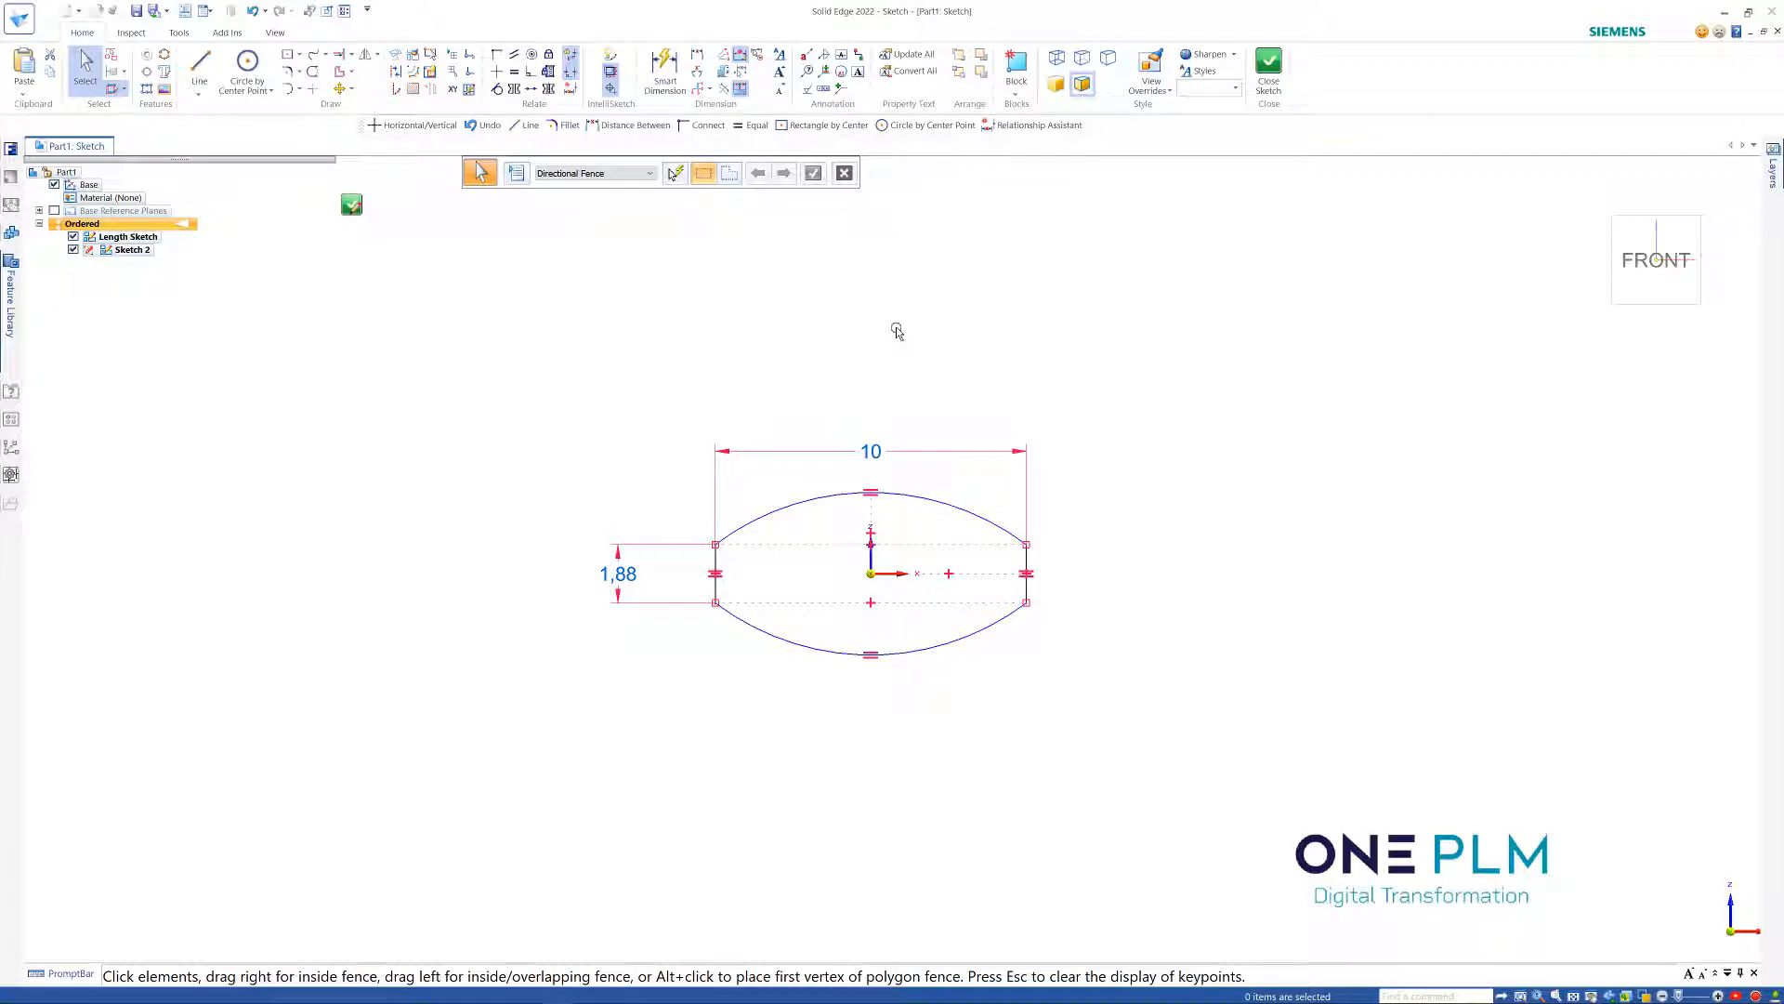
Add a radius dimension to the upper arc, keeping its drawn radius
click(665, 69)
click(783, 508)
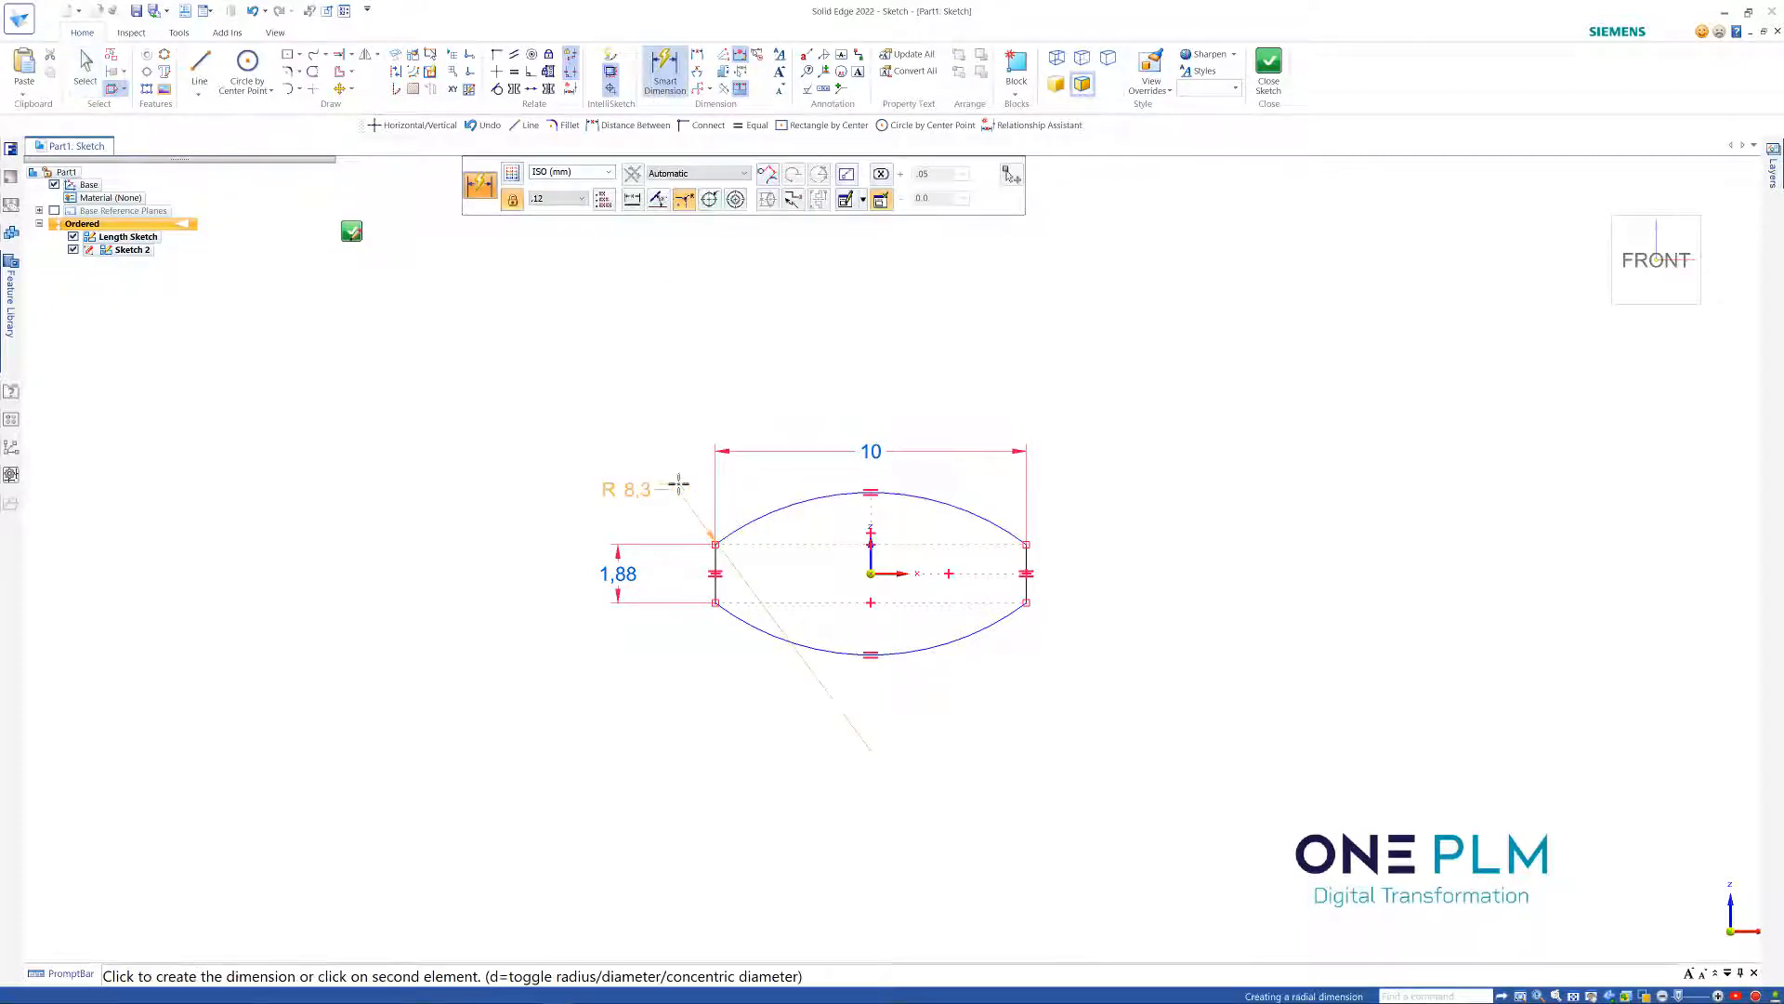
click(763, 482)
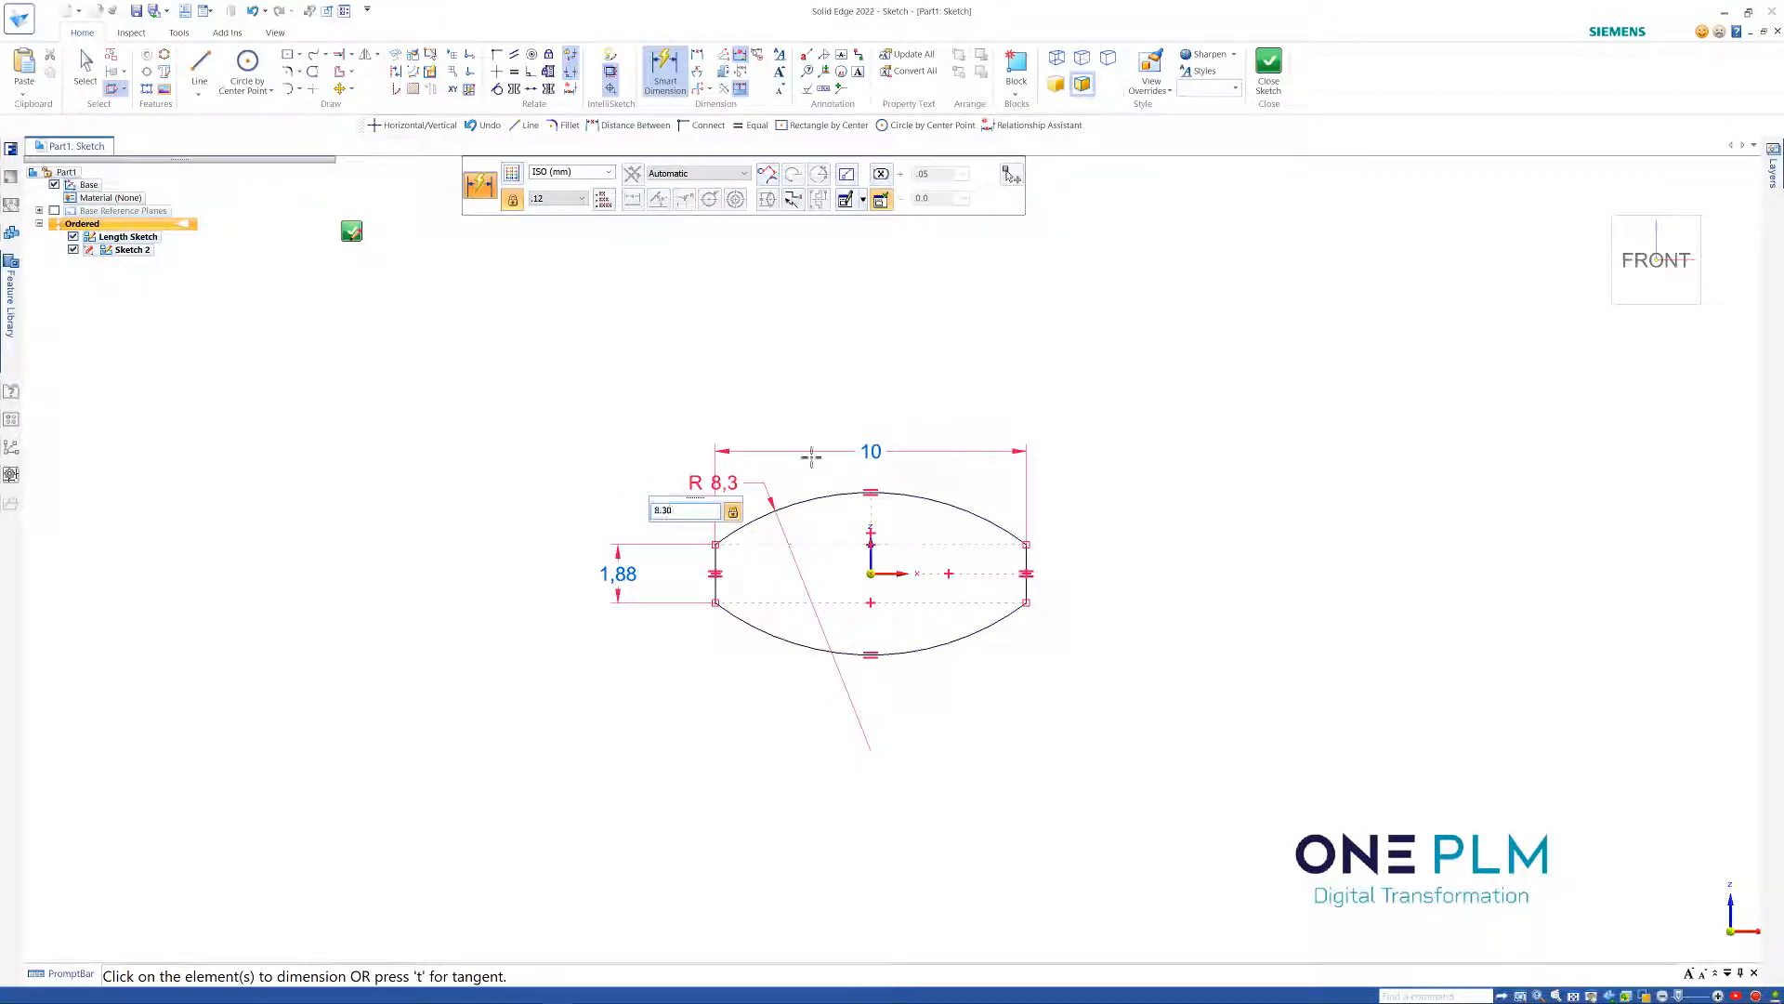
key(Escape)
Assign the formula size to the upper arc's radius dimension, removing the stray period from the entry
click(731, 489)
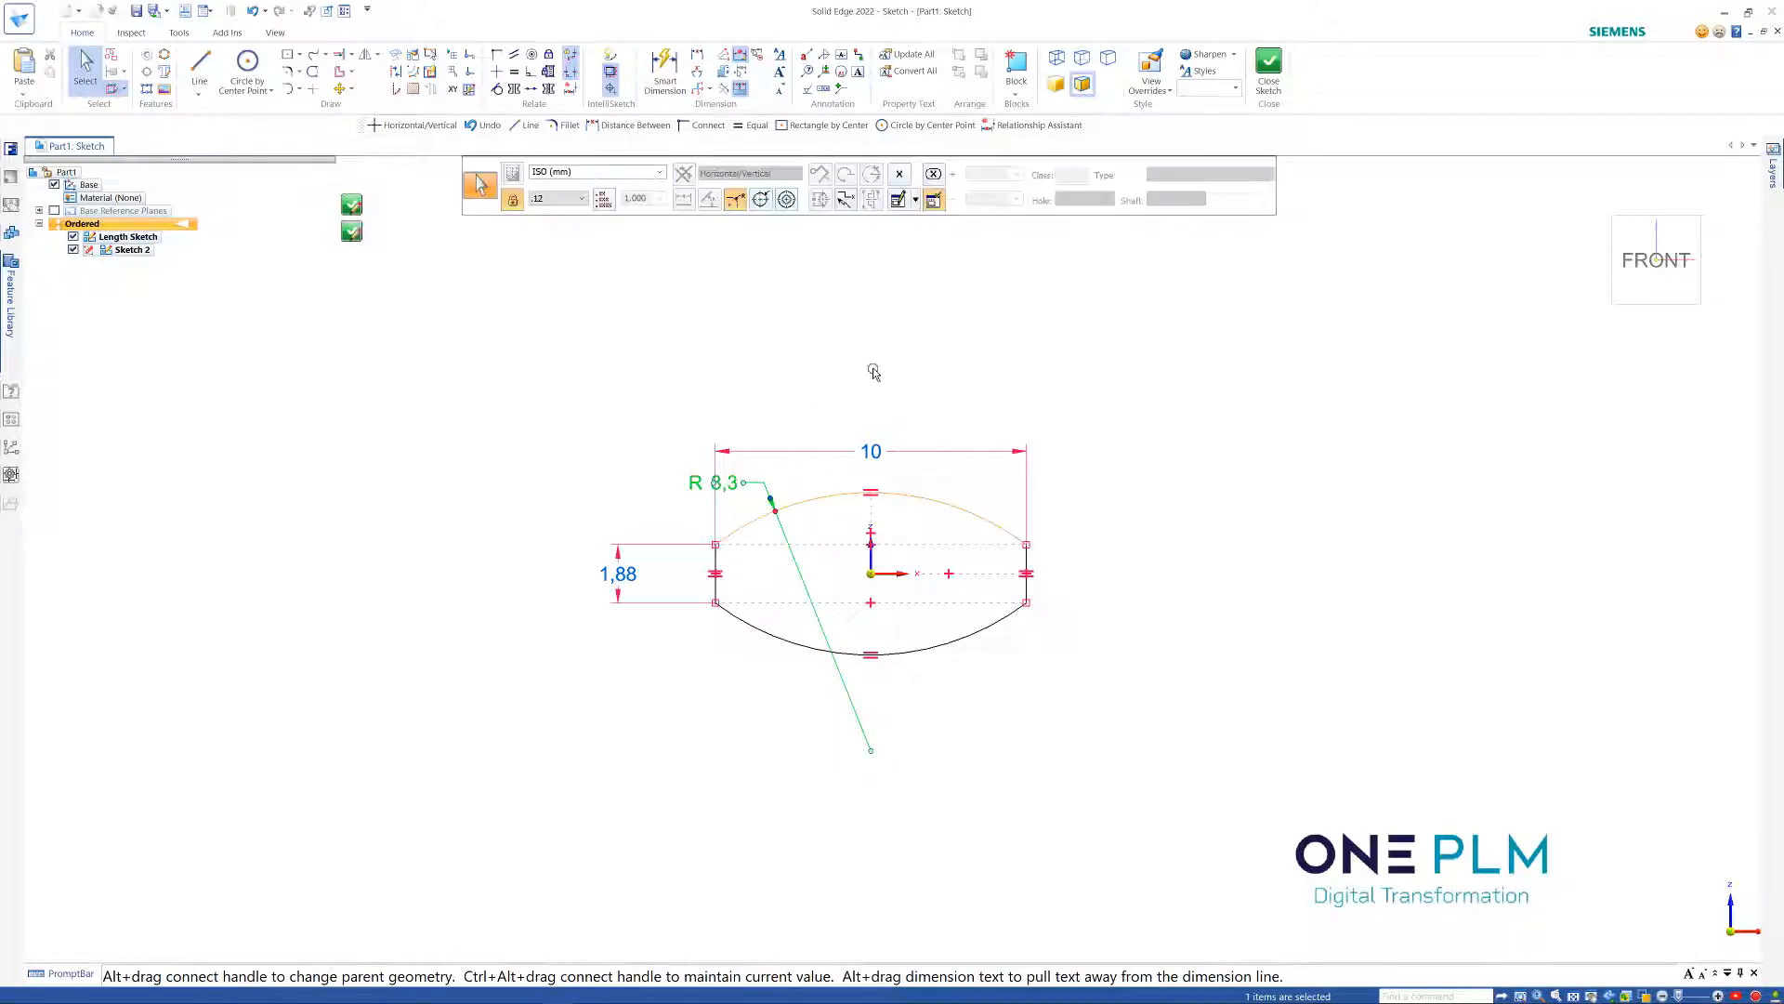
key(=)
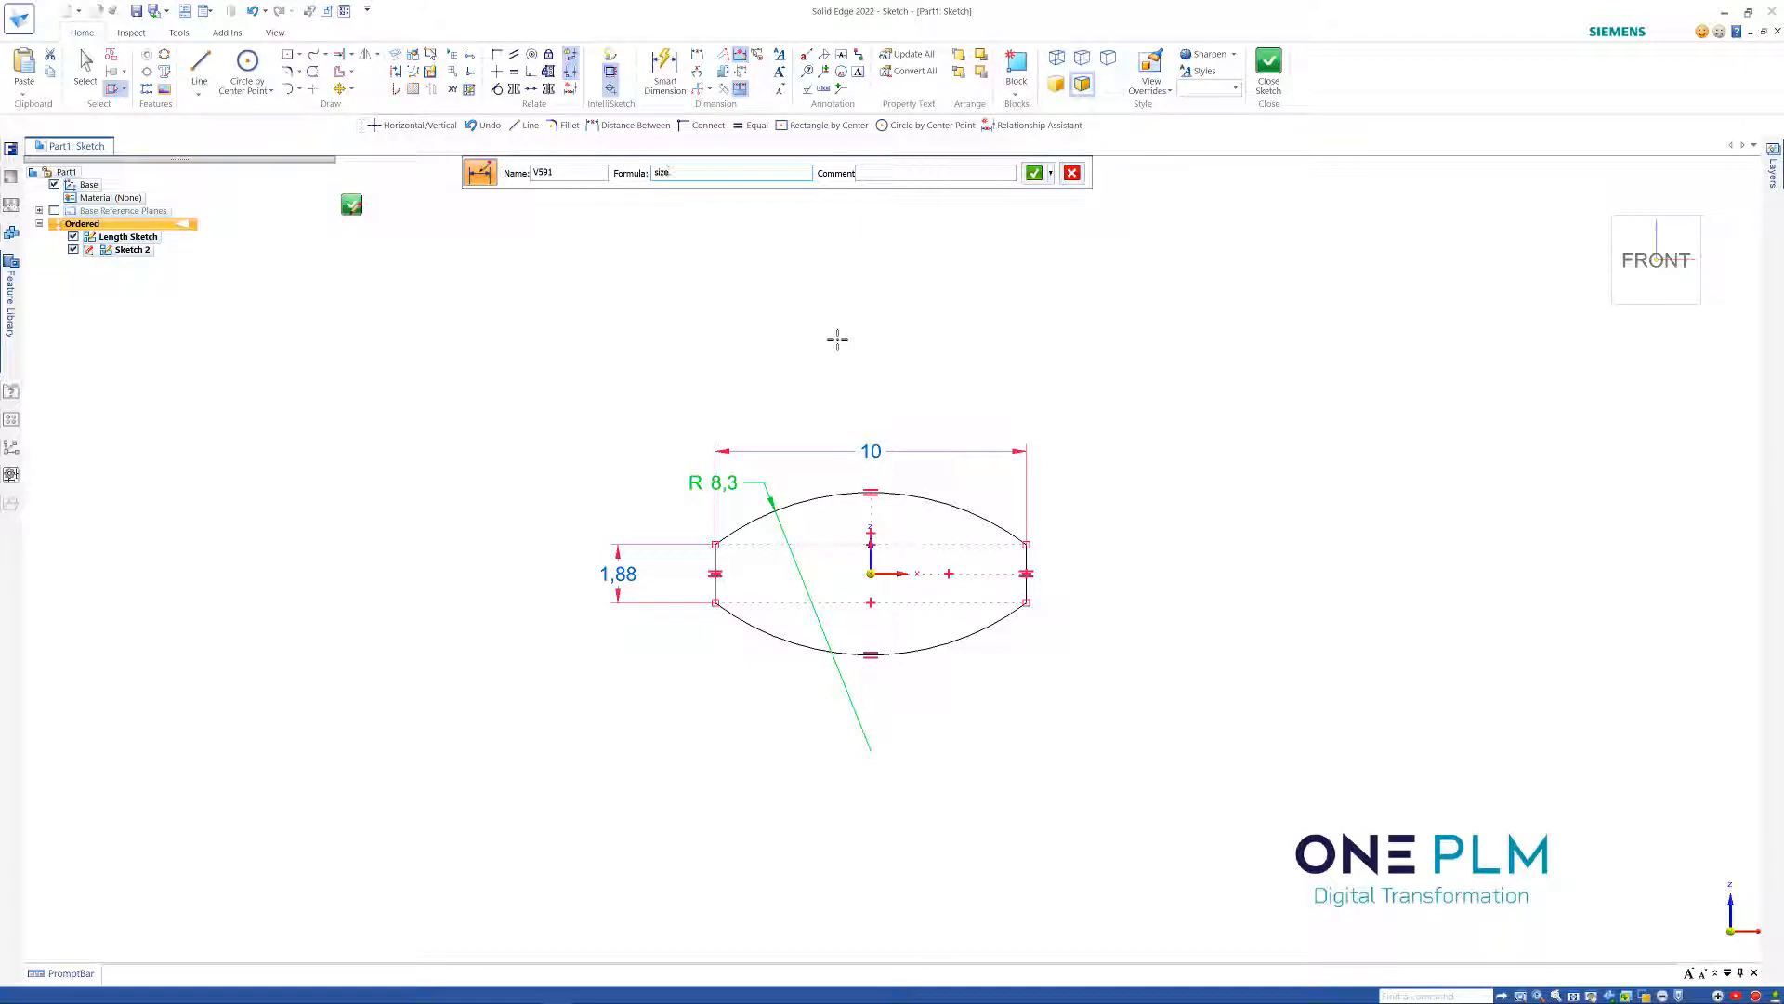
click(1033, 172)
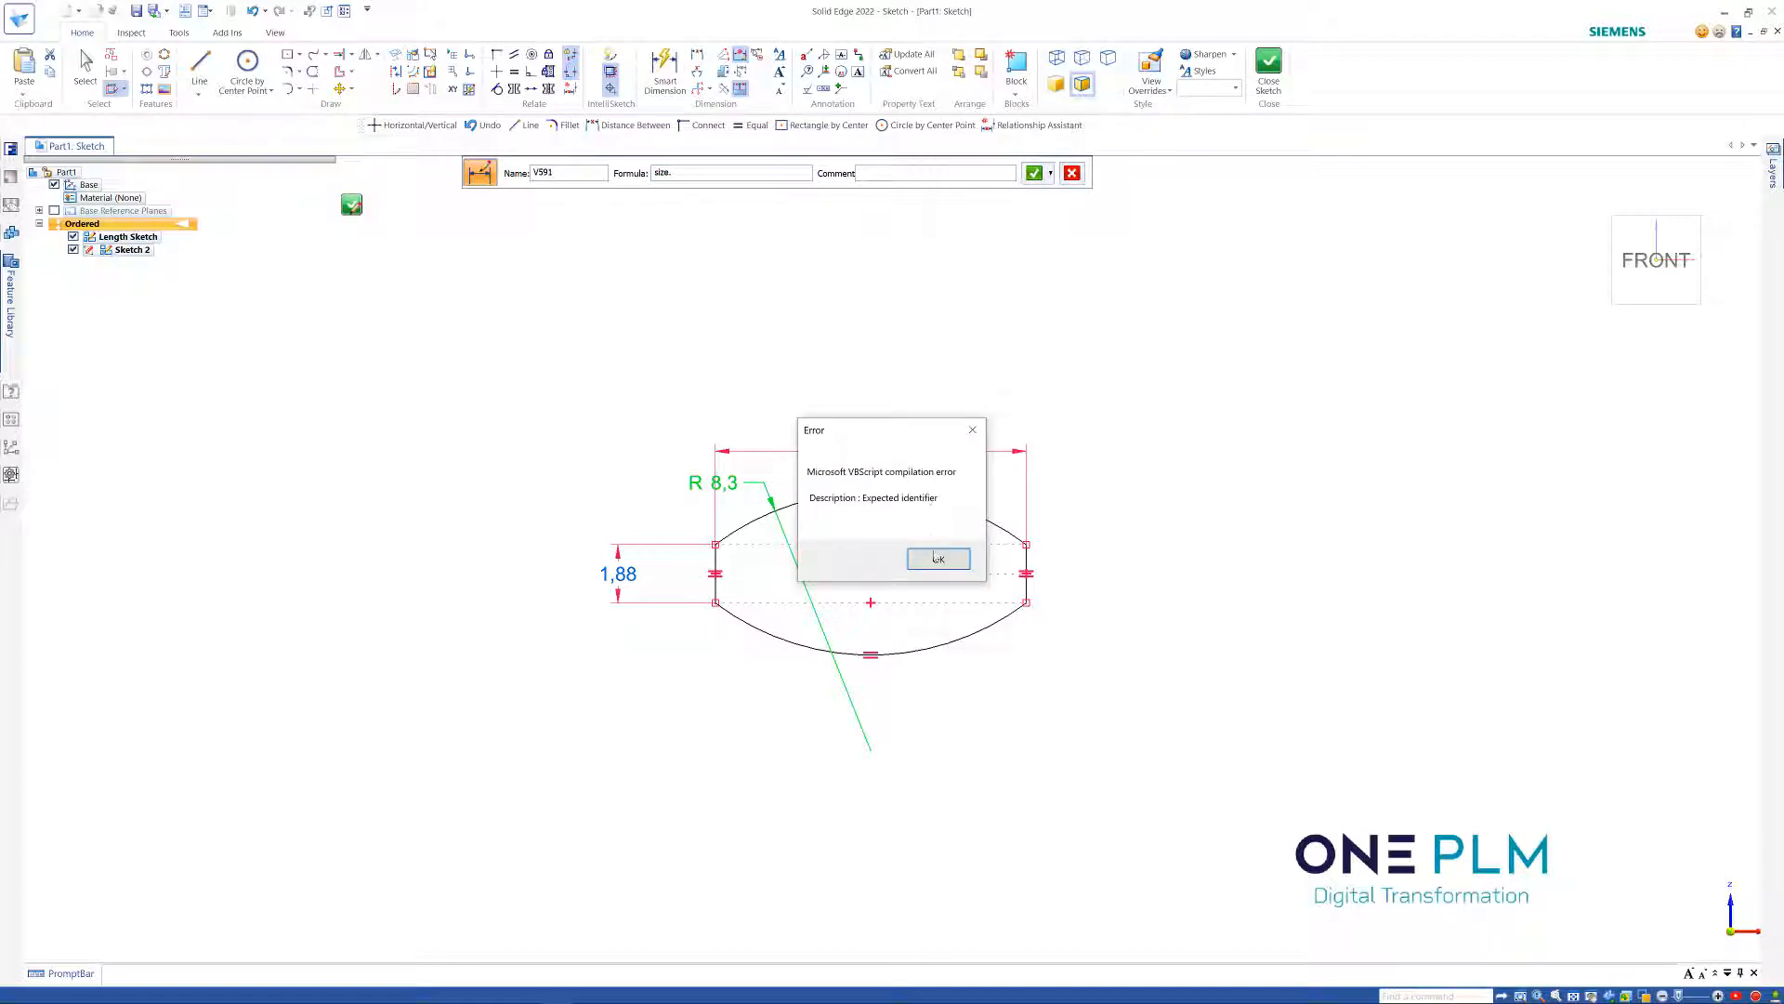
click(937, 558)
key(BackSpace)
key(Return)
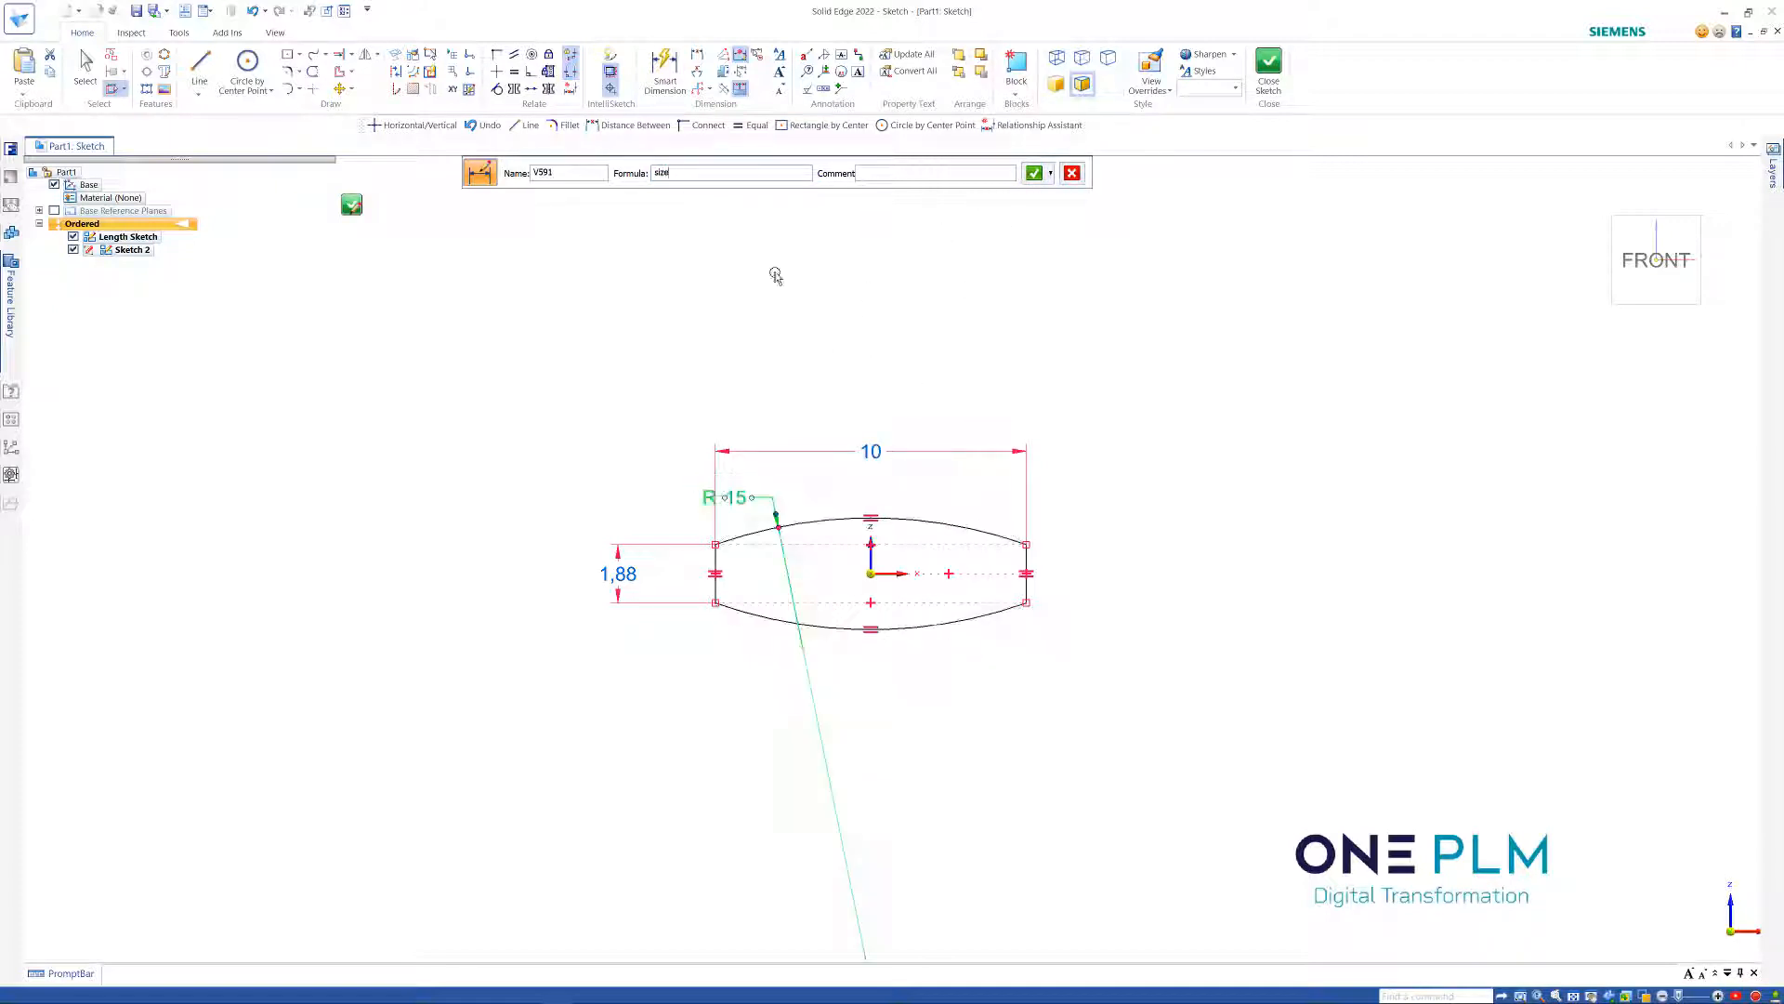
key(Escape)
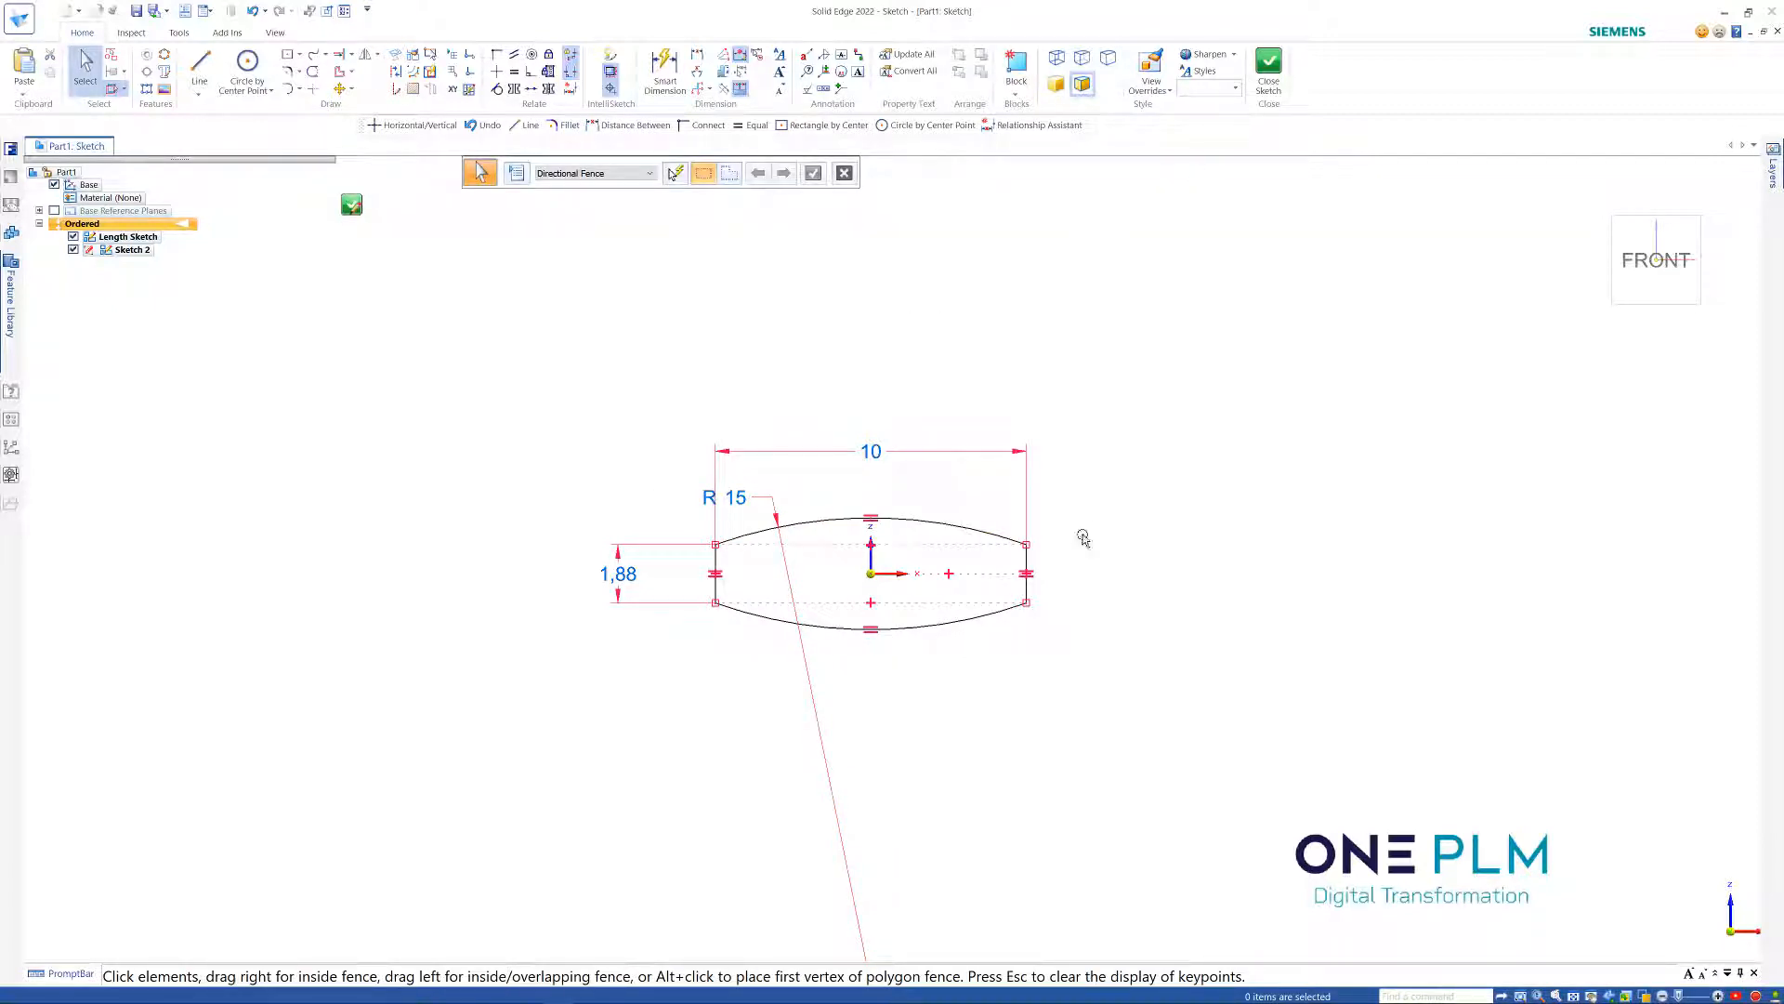
Finish the front-plane arc profile sketch and rename Sketch 2 as Handle
click(1269, 65)
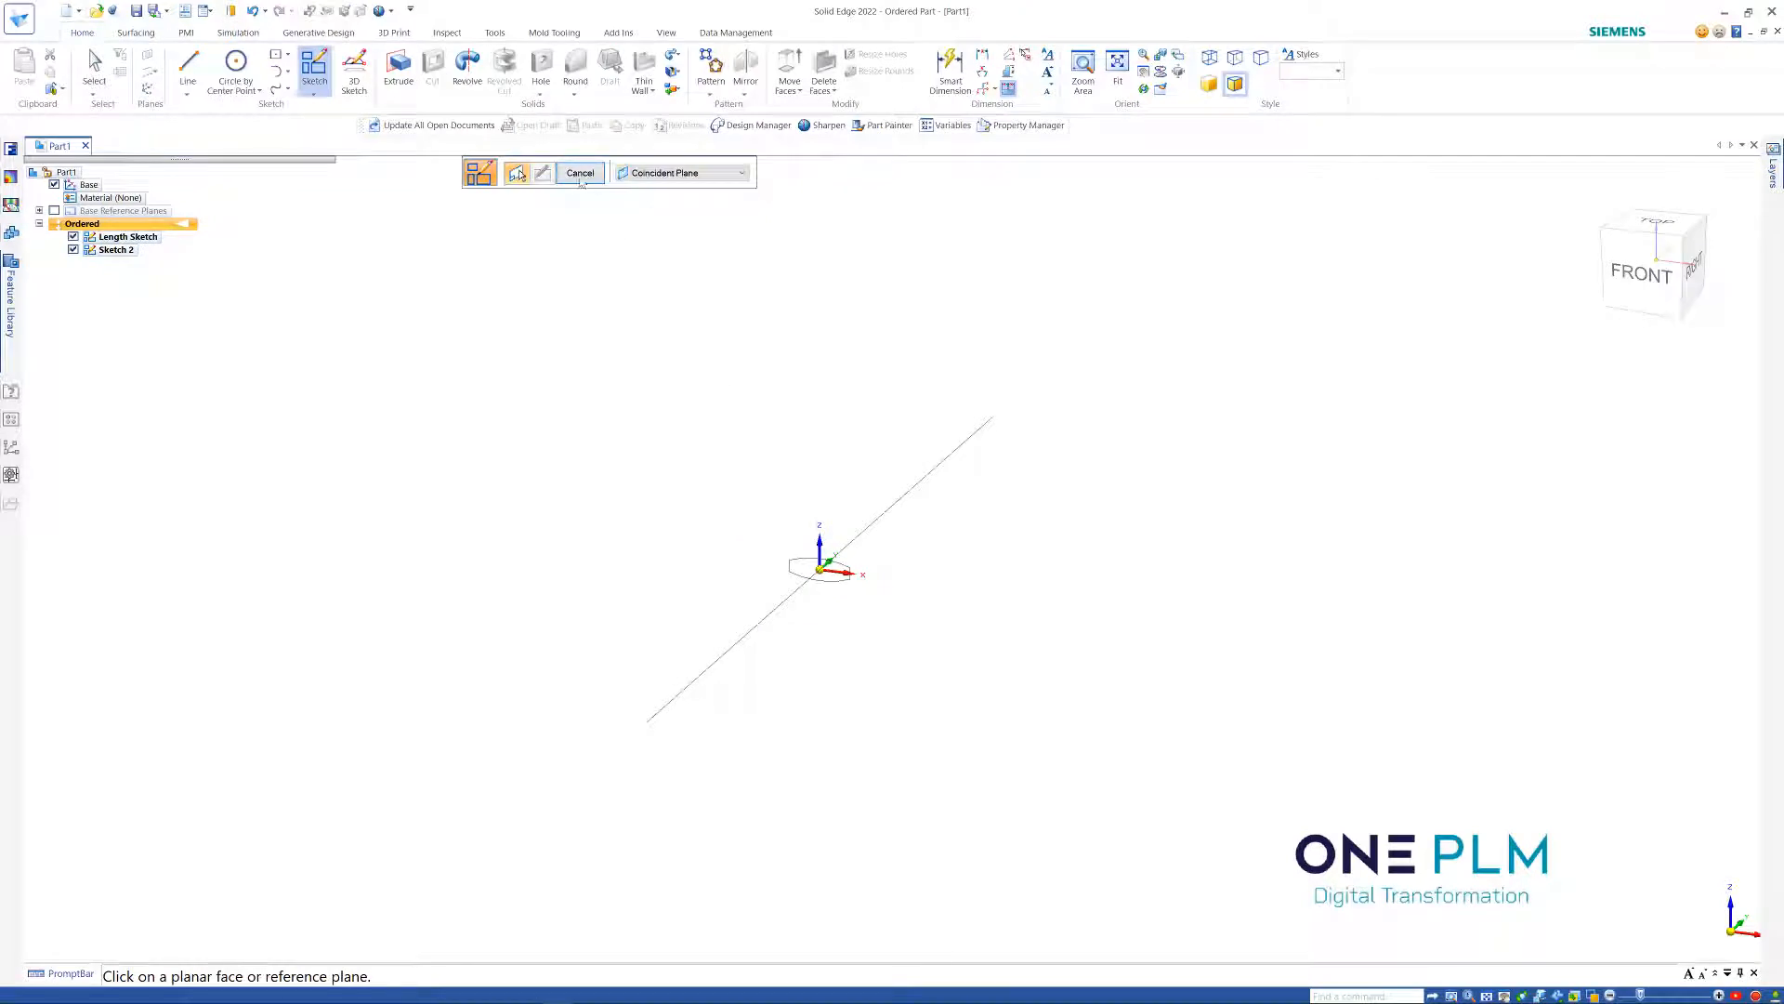
click(580, 173)
click(117, 251)
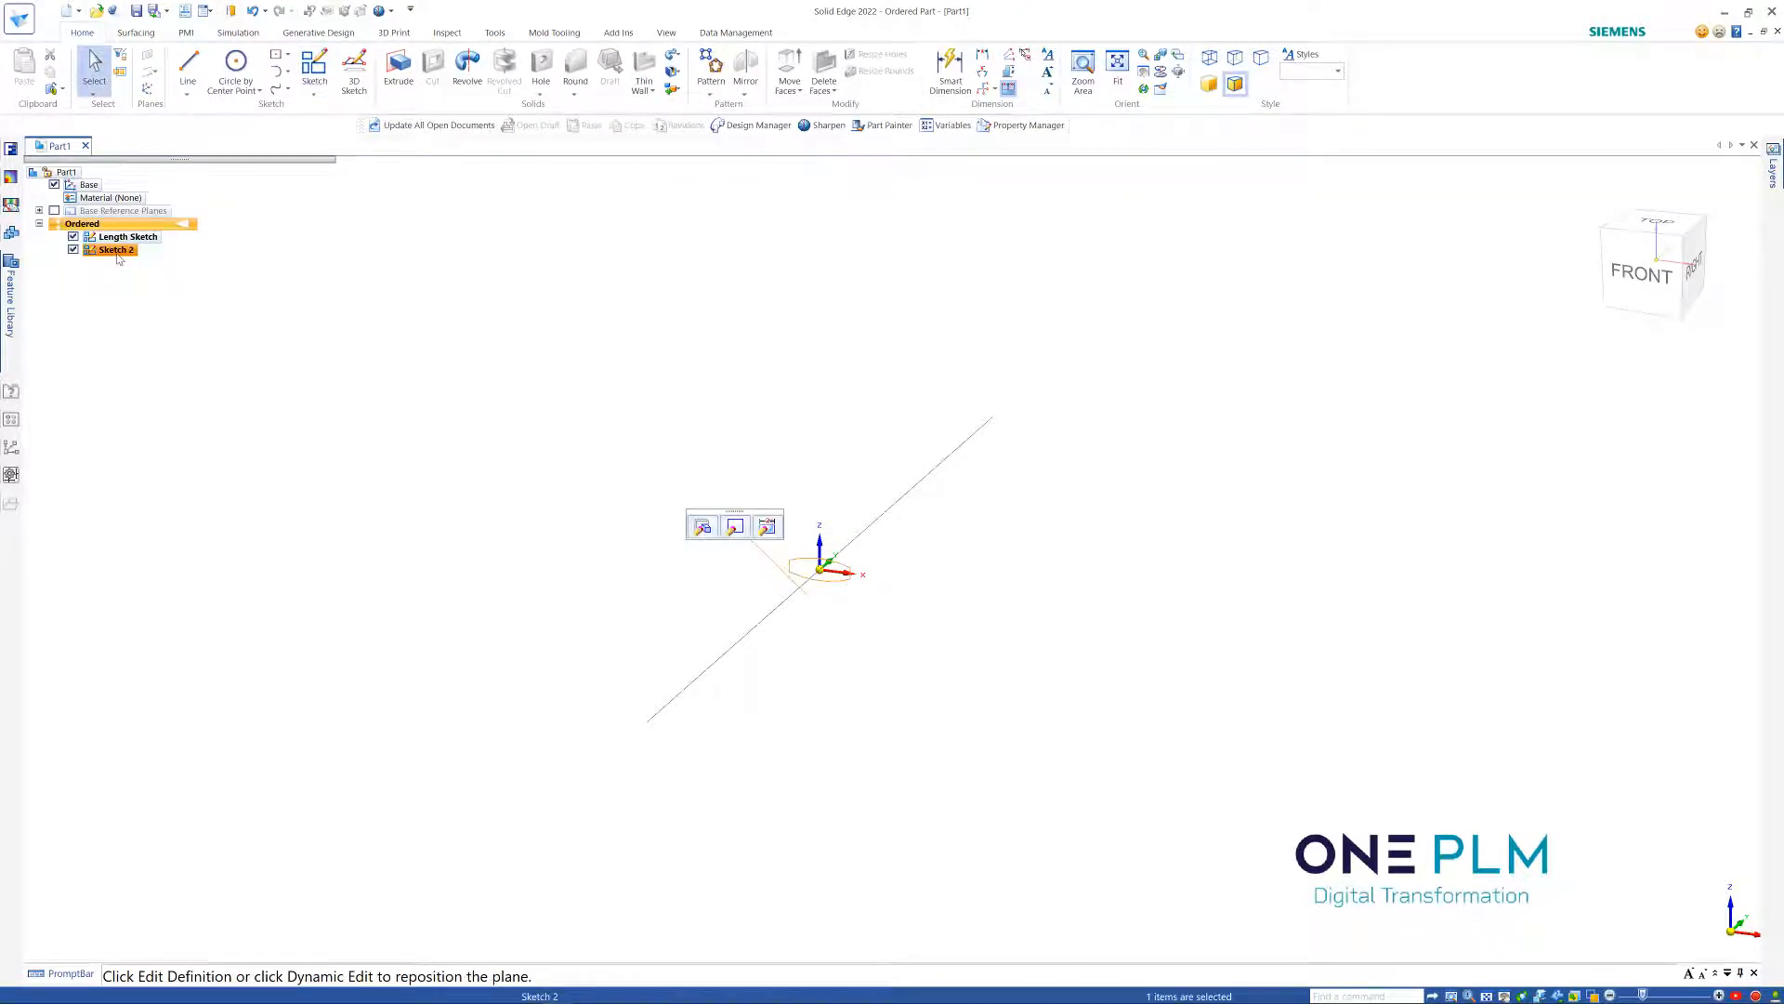
click(118, 251)
text(Handle)
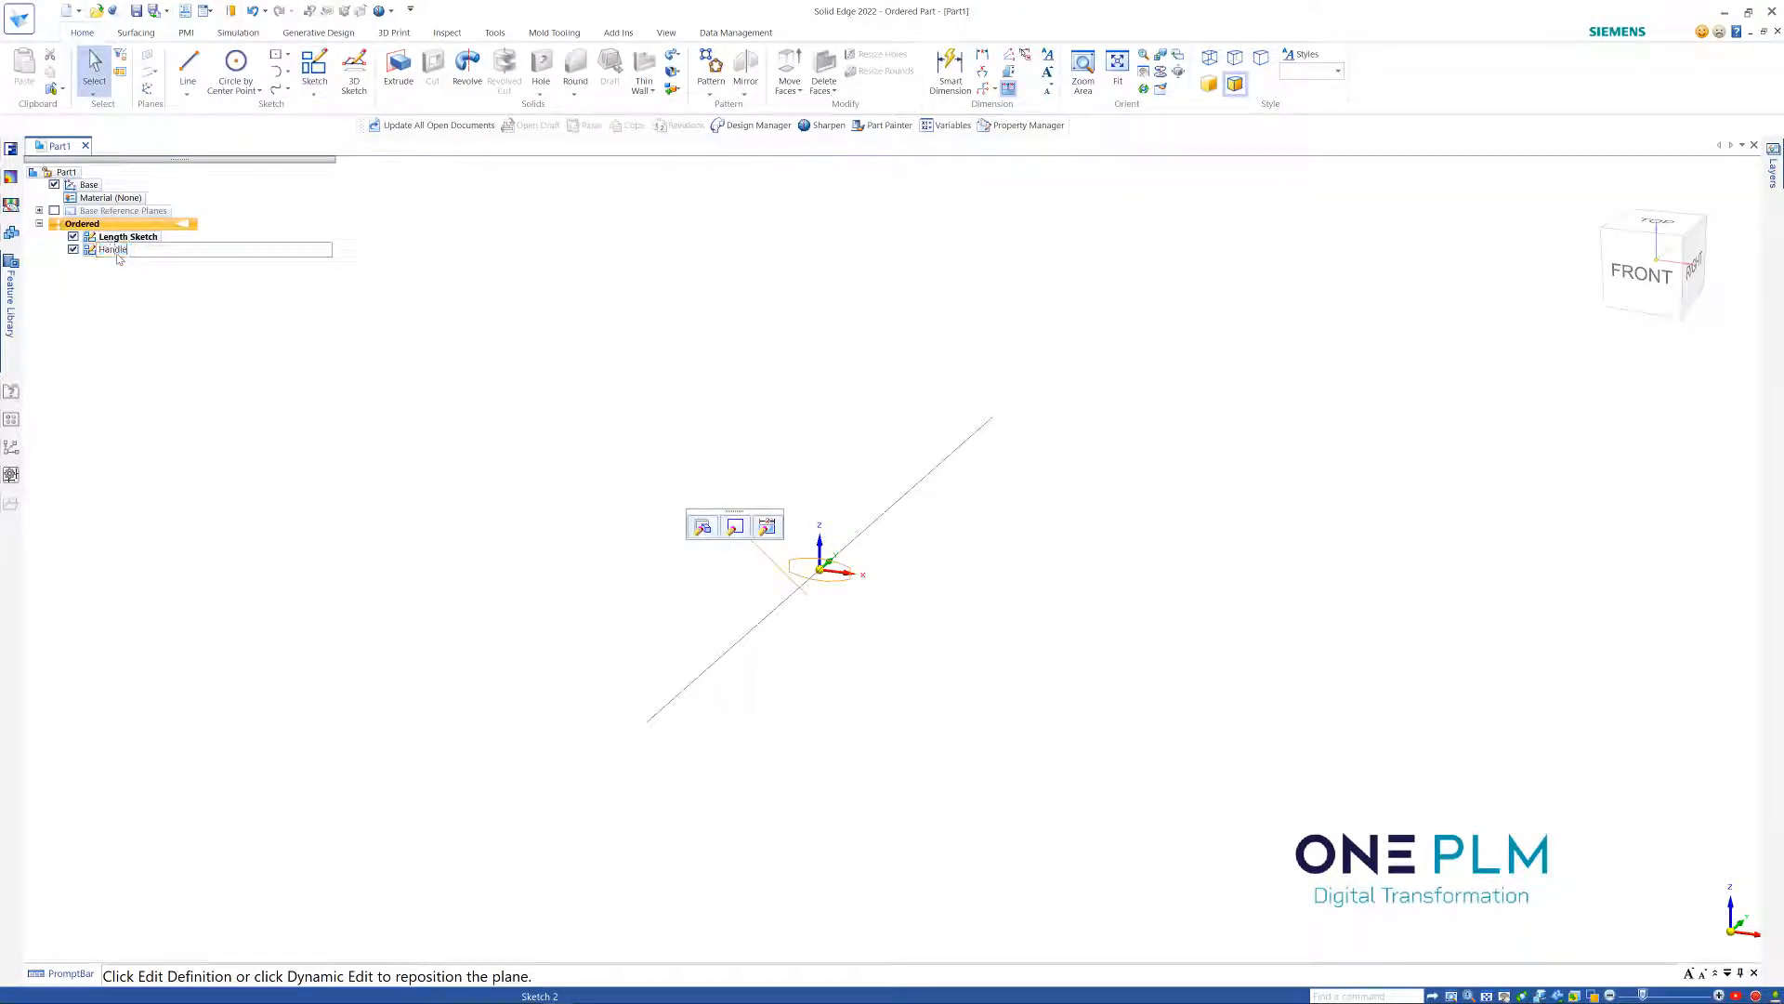
key(Return)
click(483, 349)
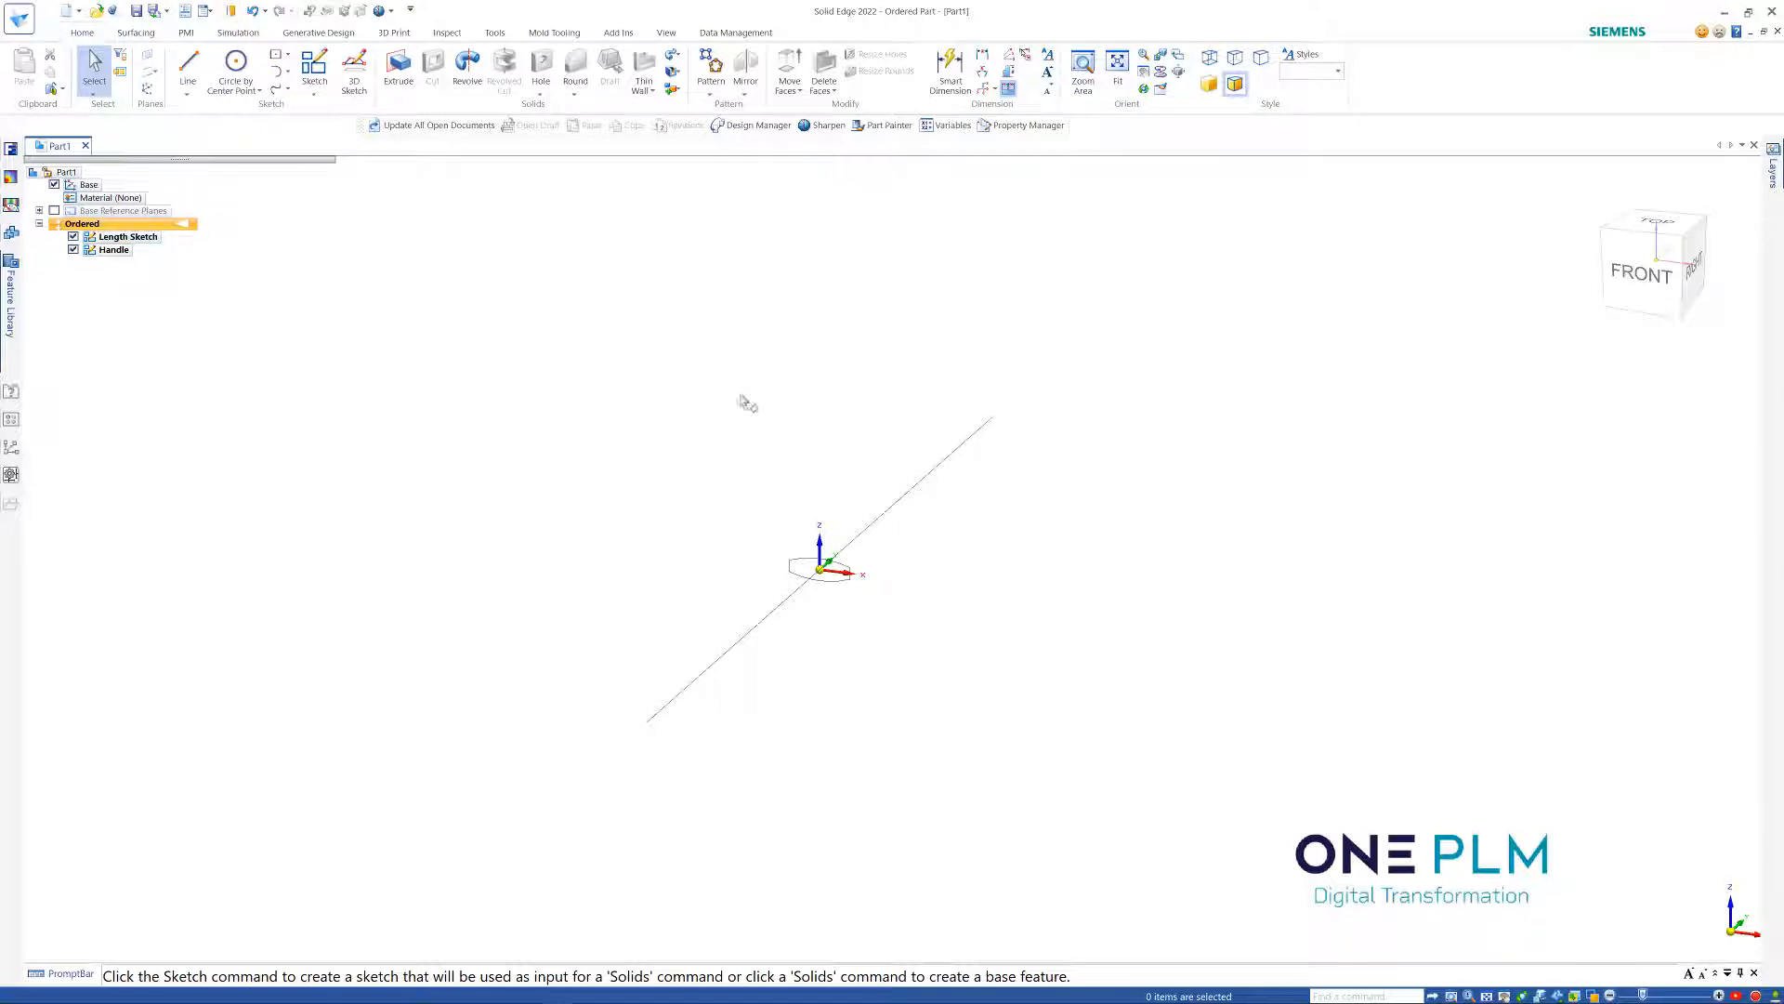
Start a sketch on the top plane and draw a horizontal line about 9.2 mm long, centred above the length line's upper endpoint
click(316, 67)
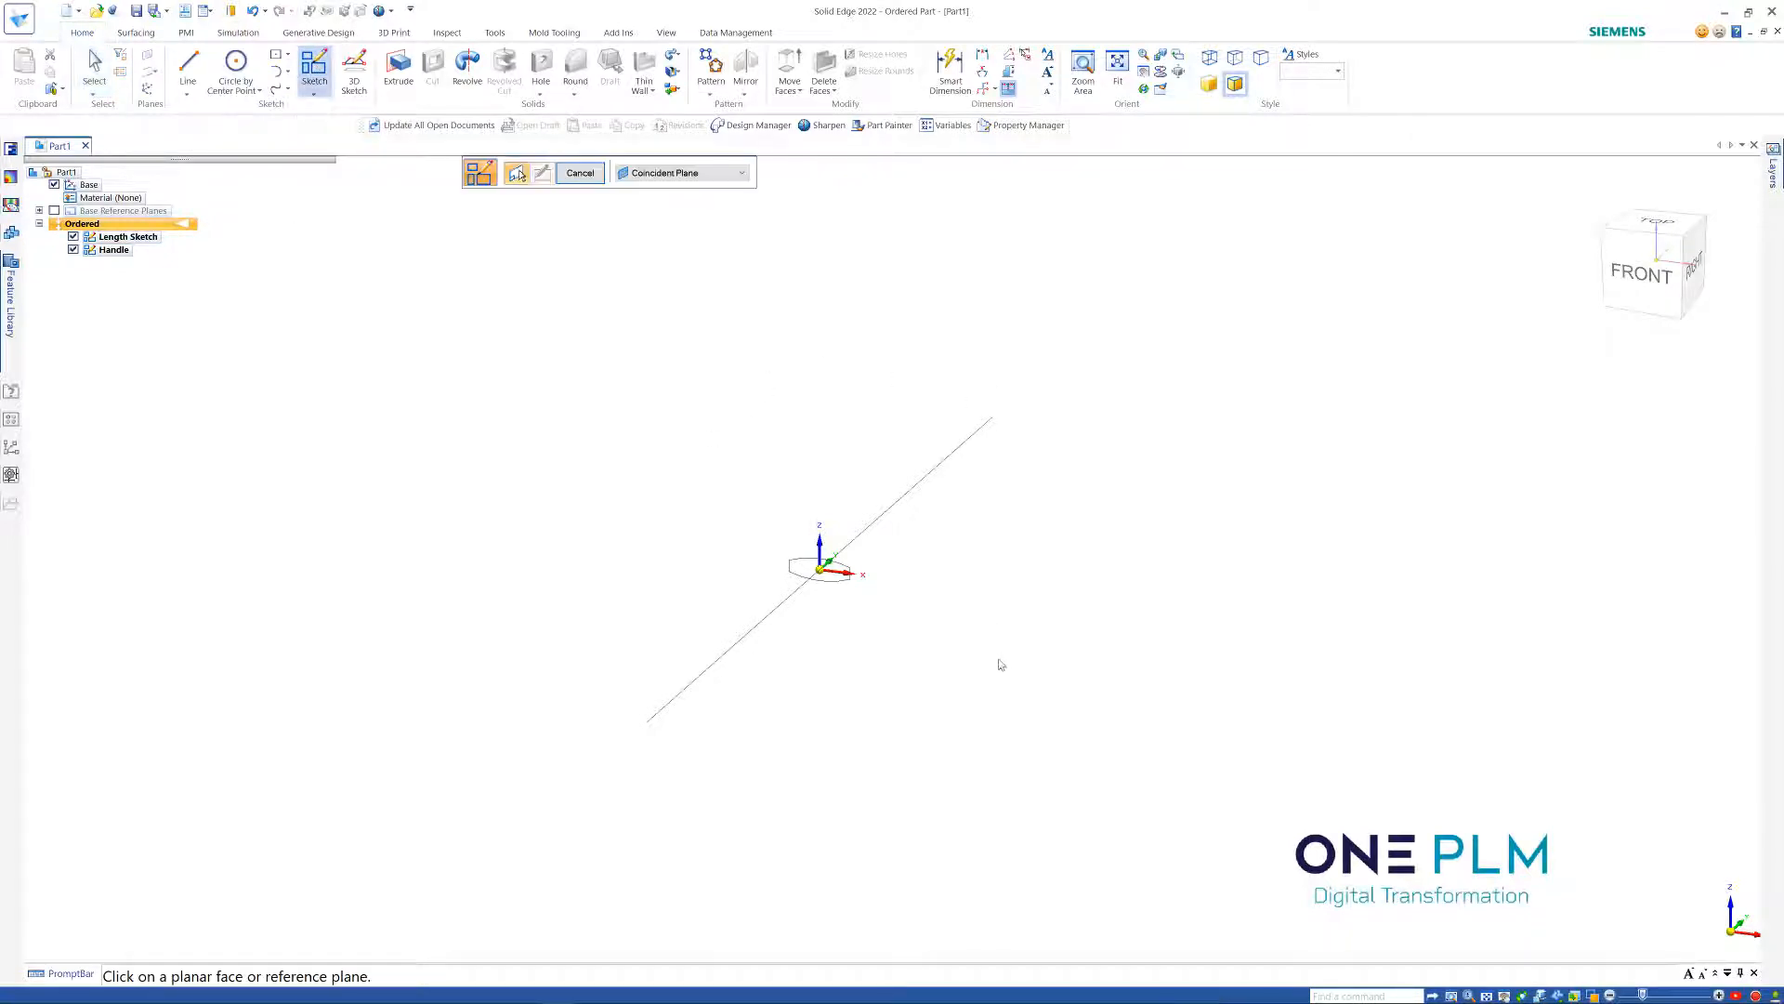
click(847, 568)
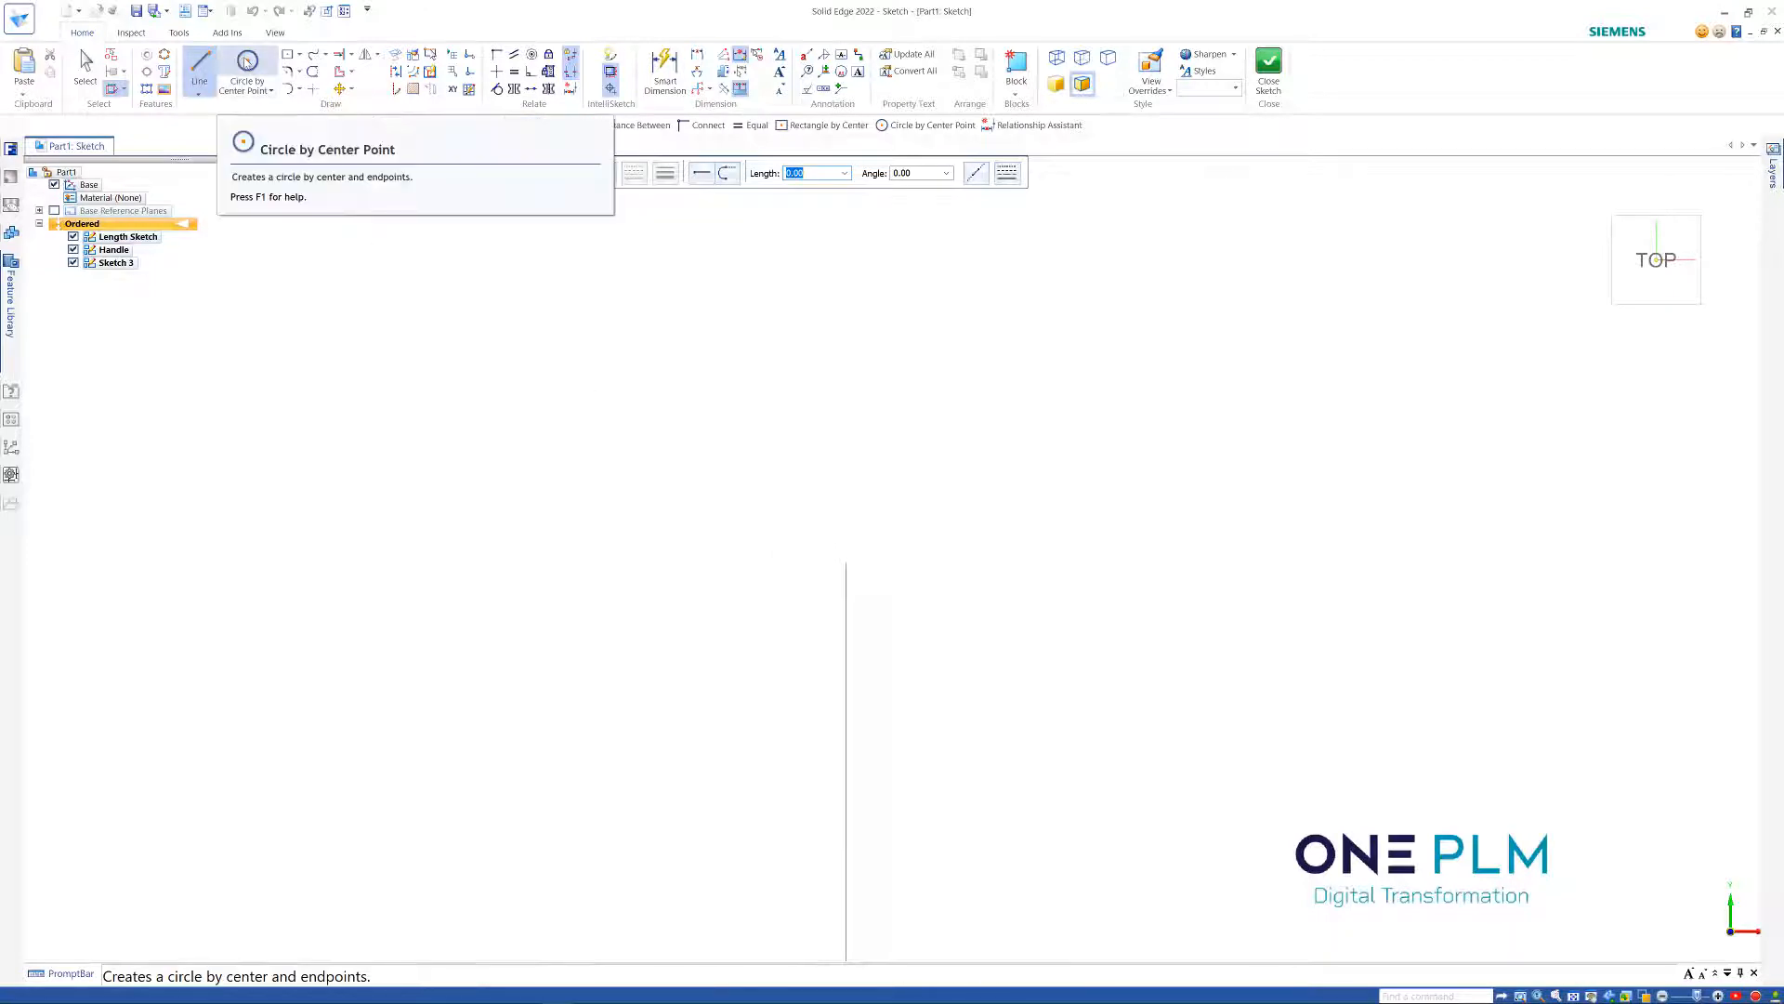
click(845, 400)
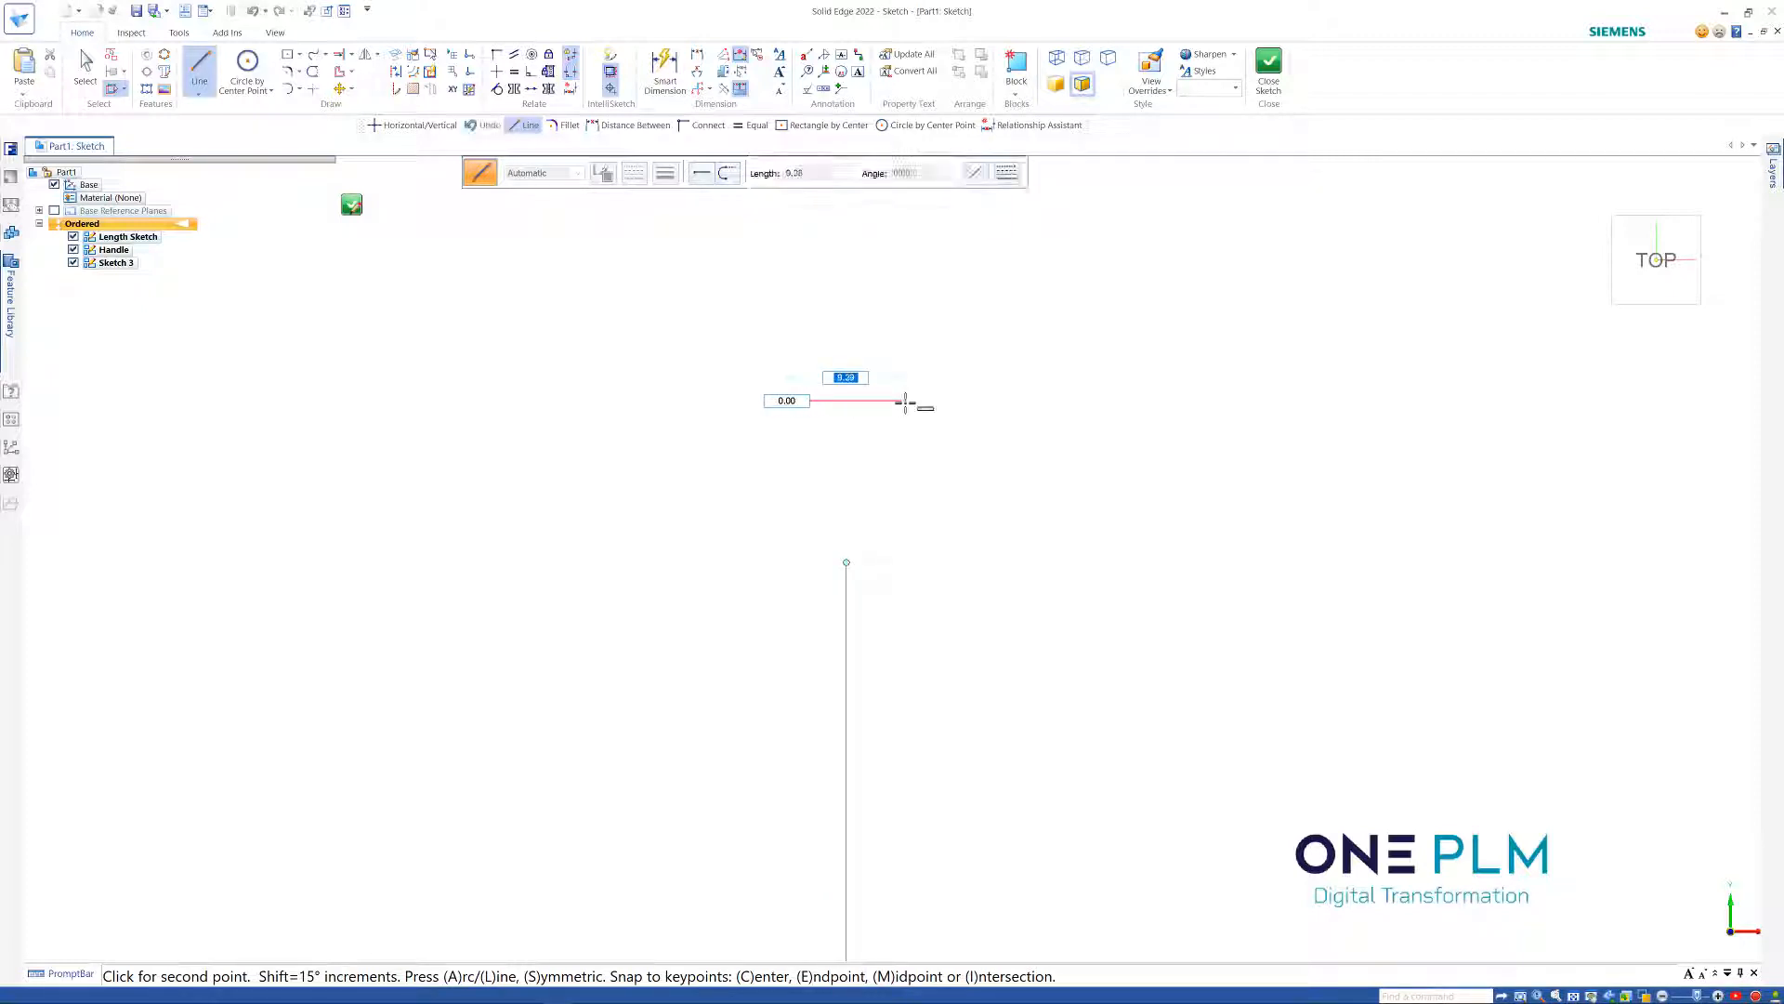
scroll(886, 451, up, 2)
key(Escape)
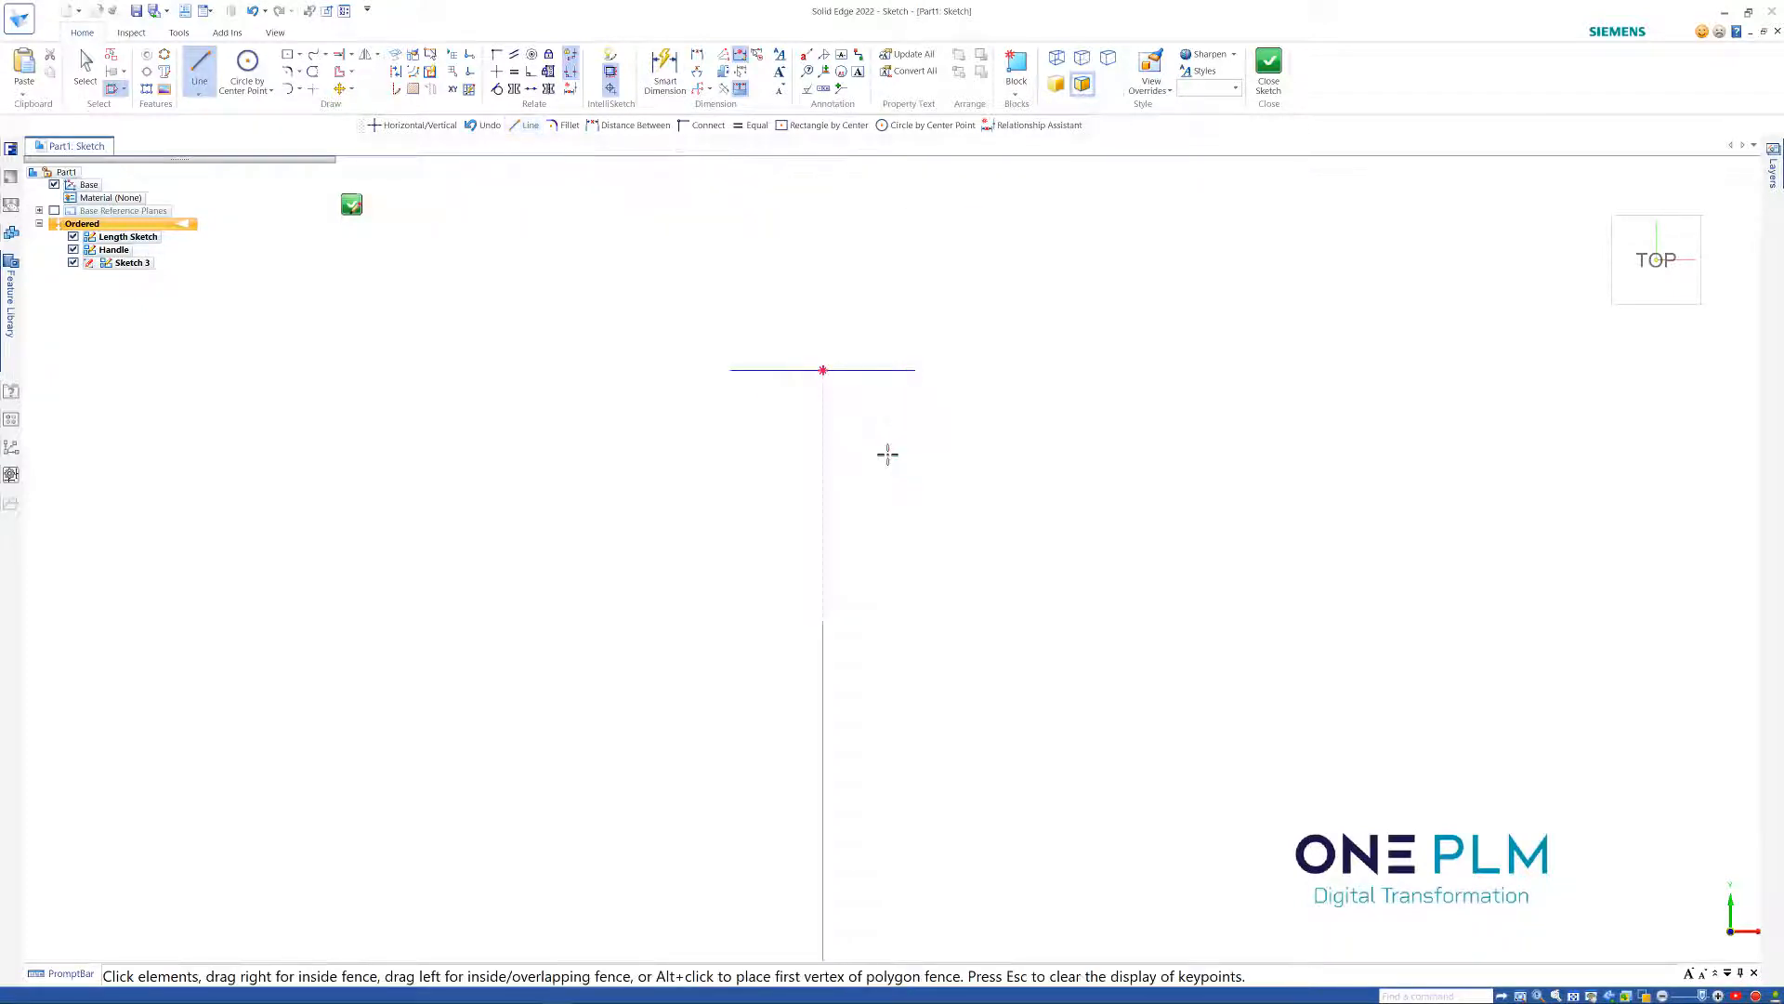
Draw a downward-bulging three-point arc of about 7.4 mm radius with level ends, its lowest point at the length line's upper endpoint
click(300, 89)
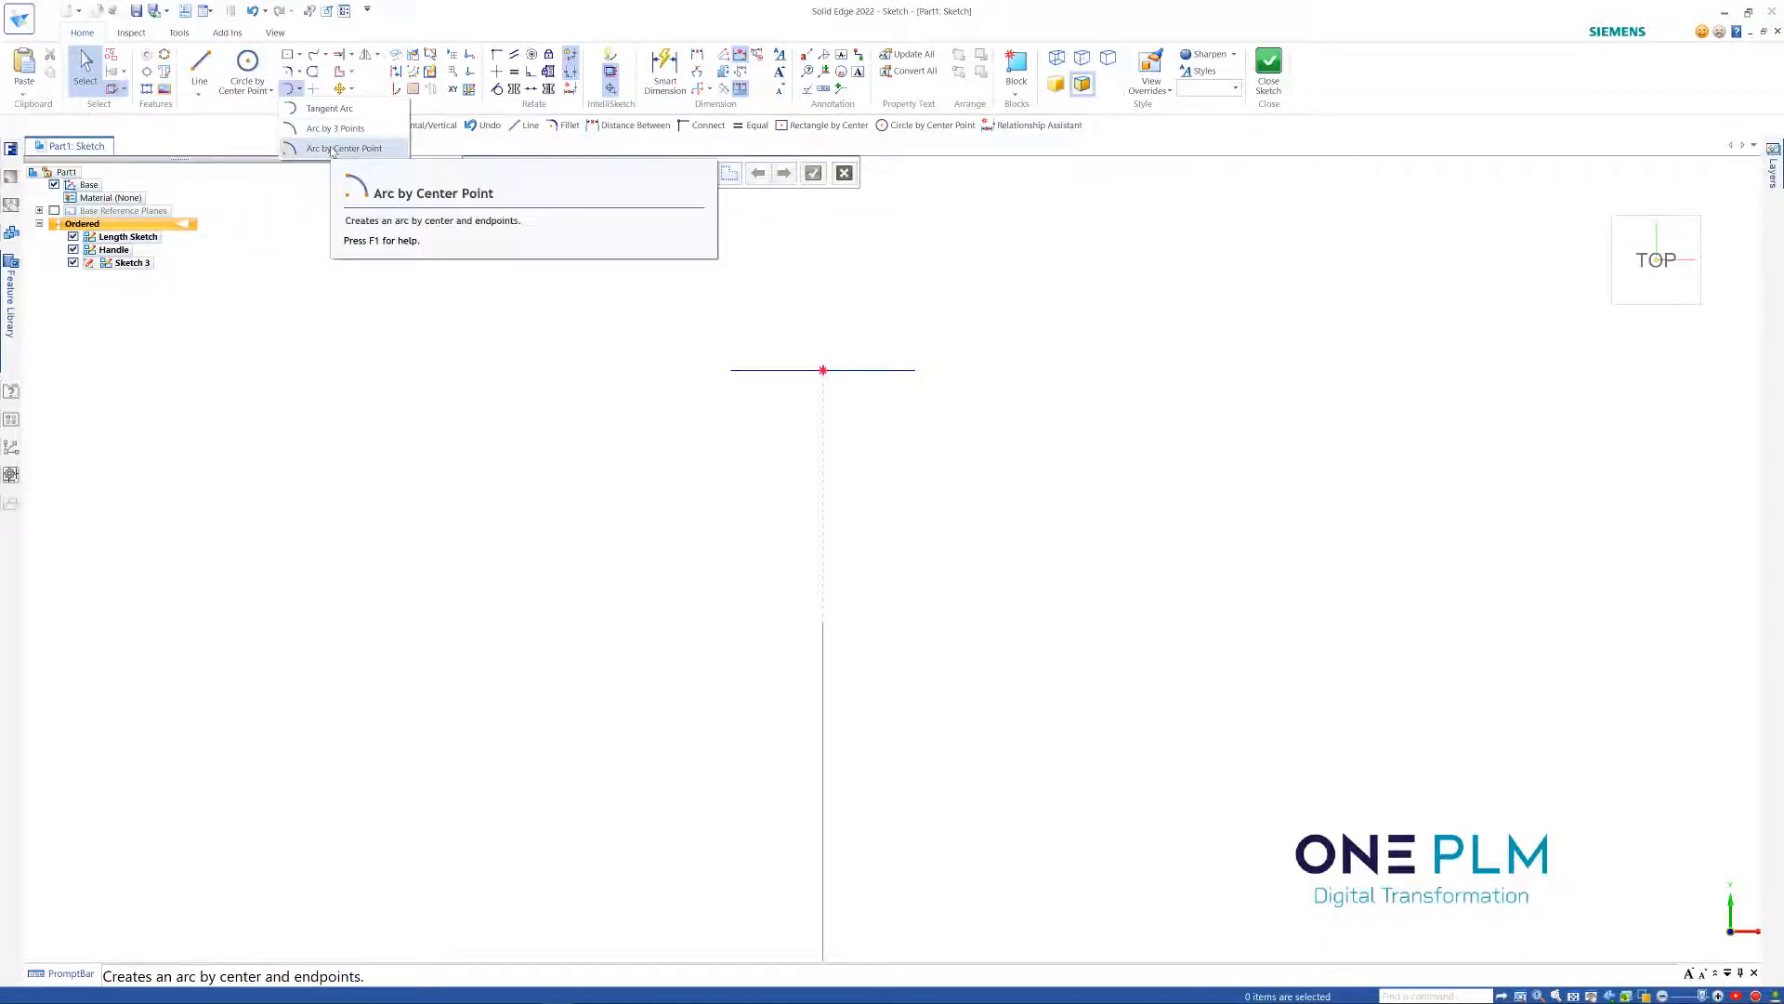
click(335, 128)
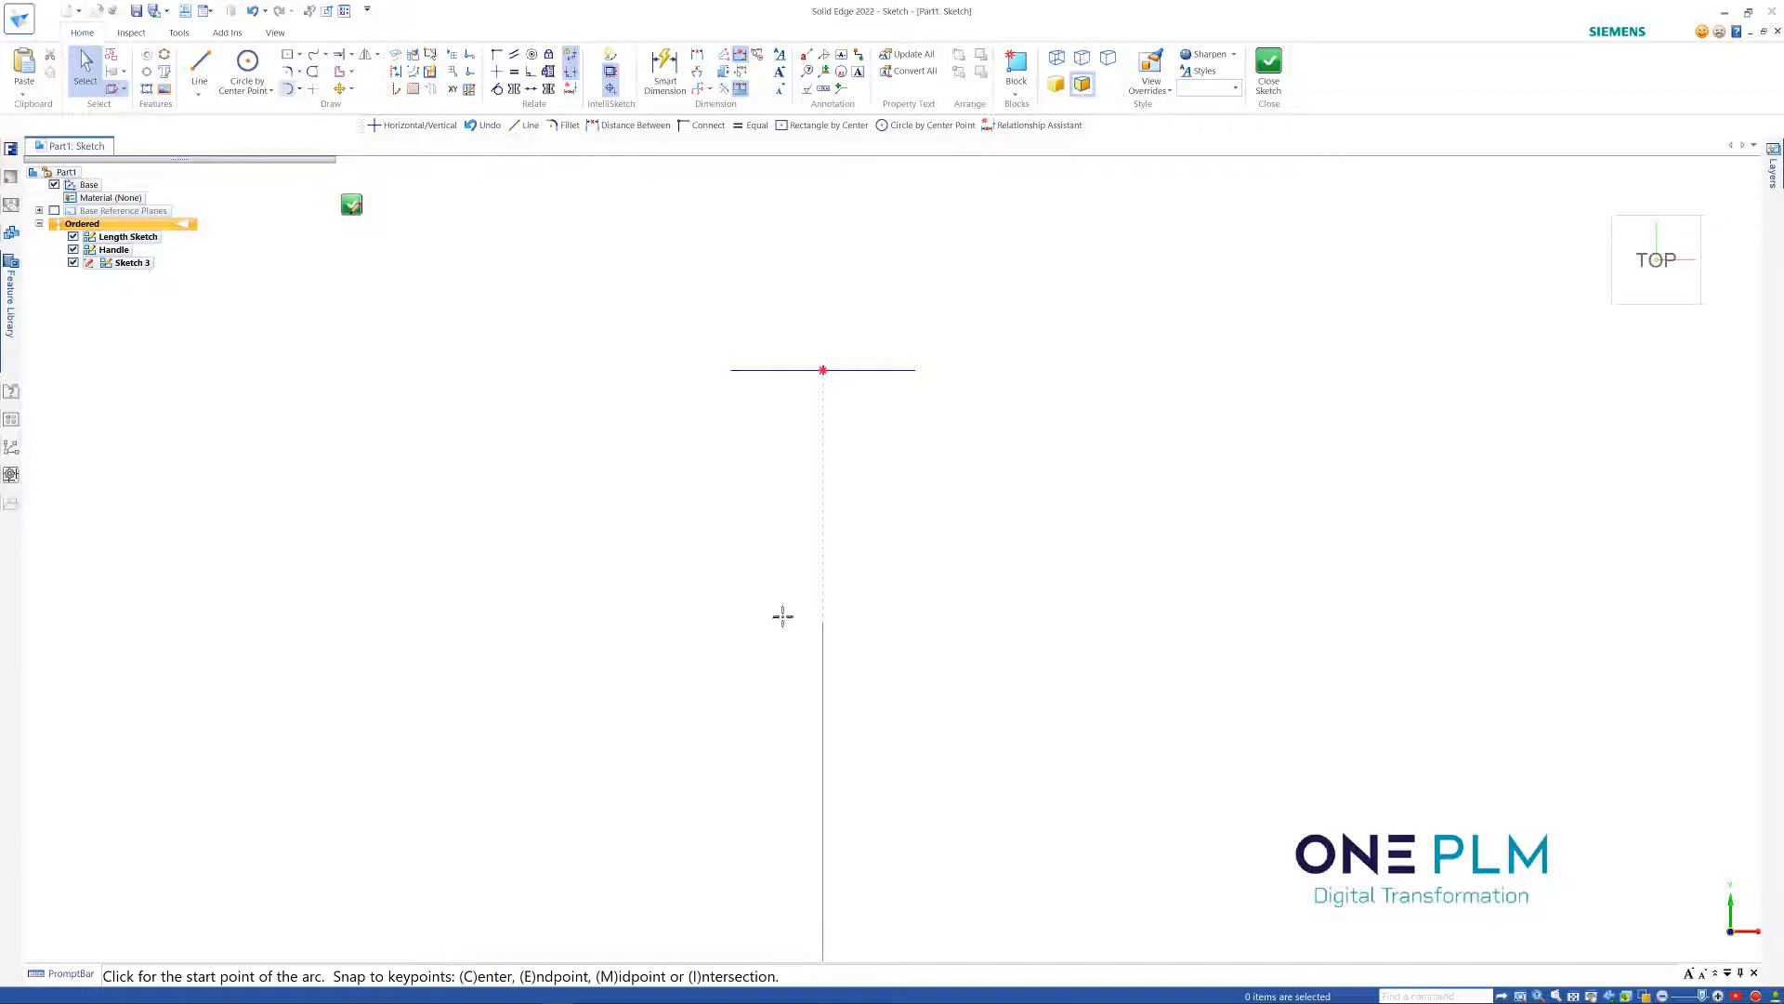
click(708, 569)
click(822, 621)
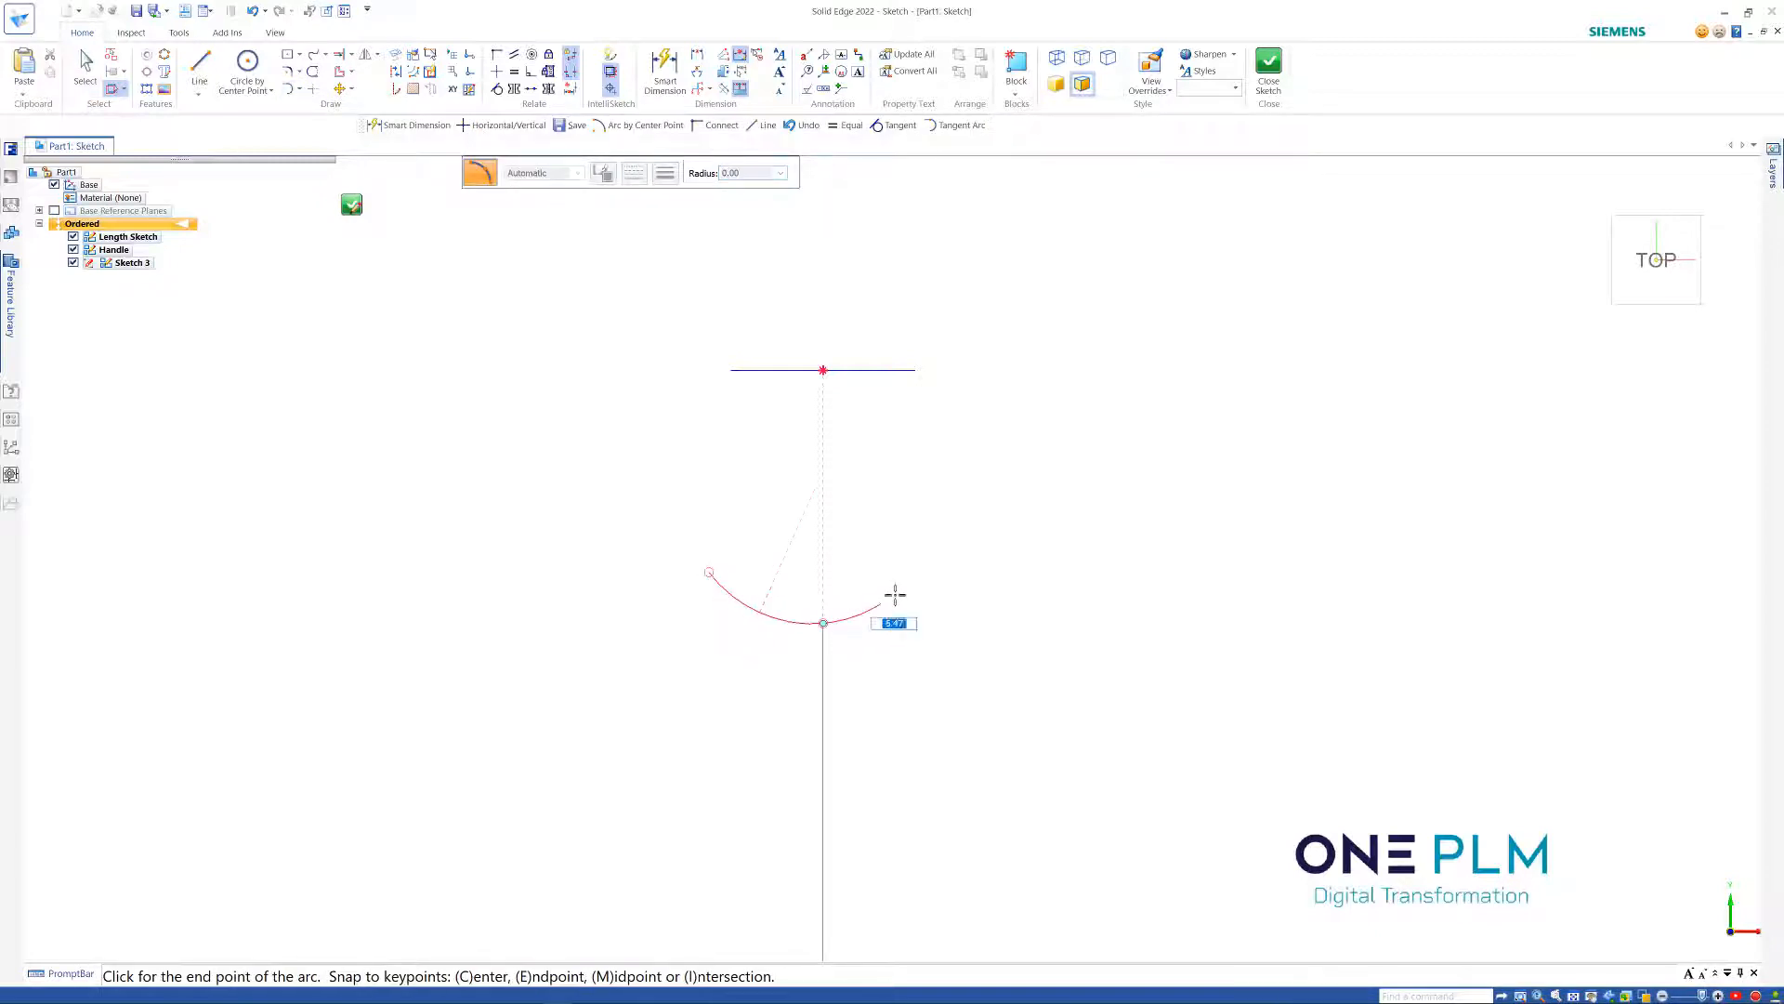
click(932, 571)
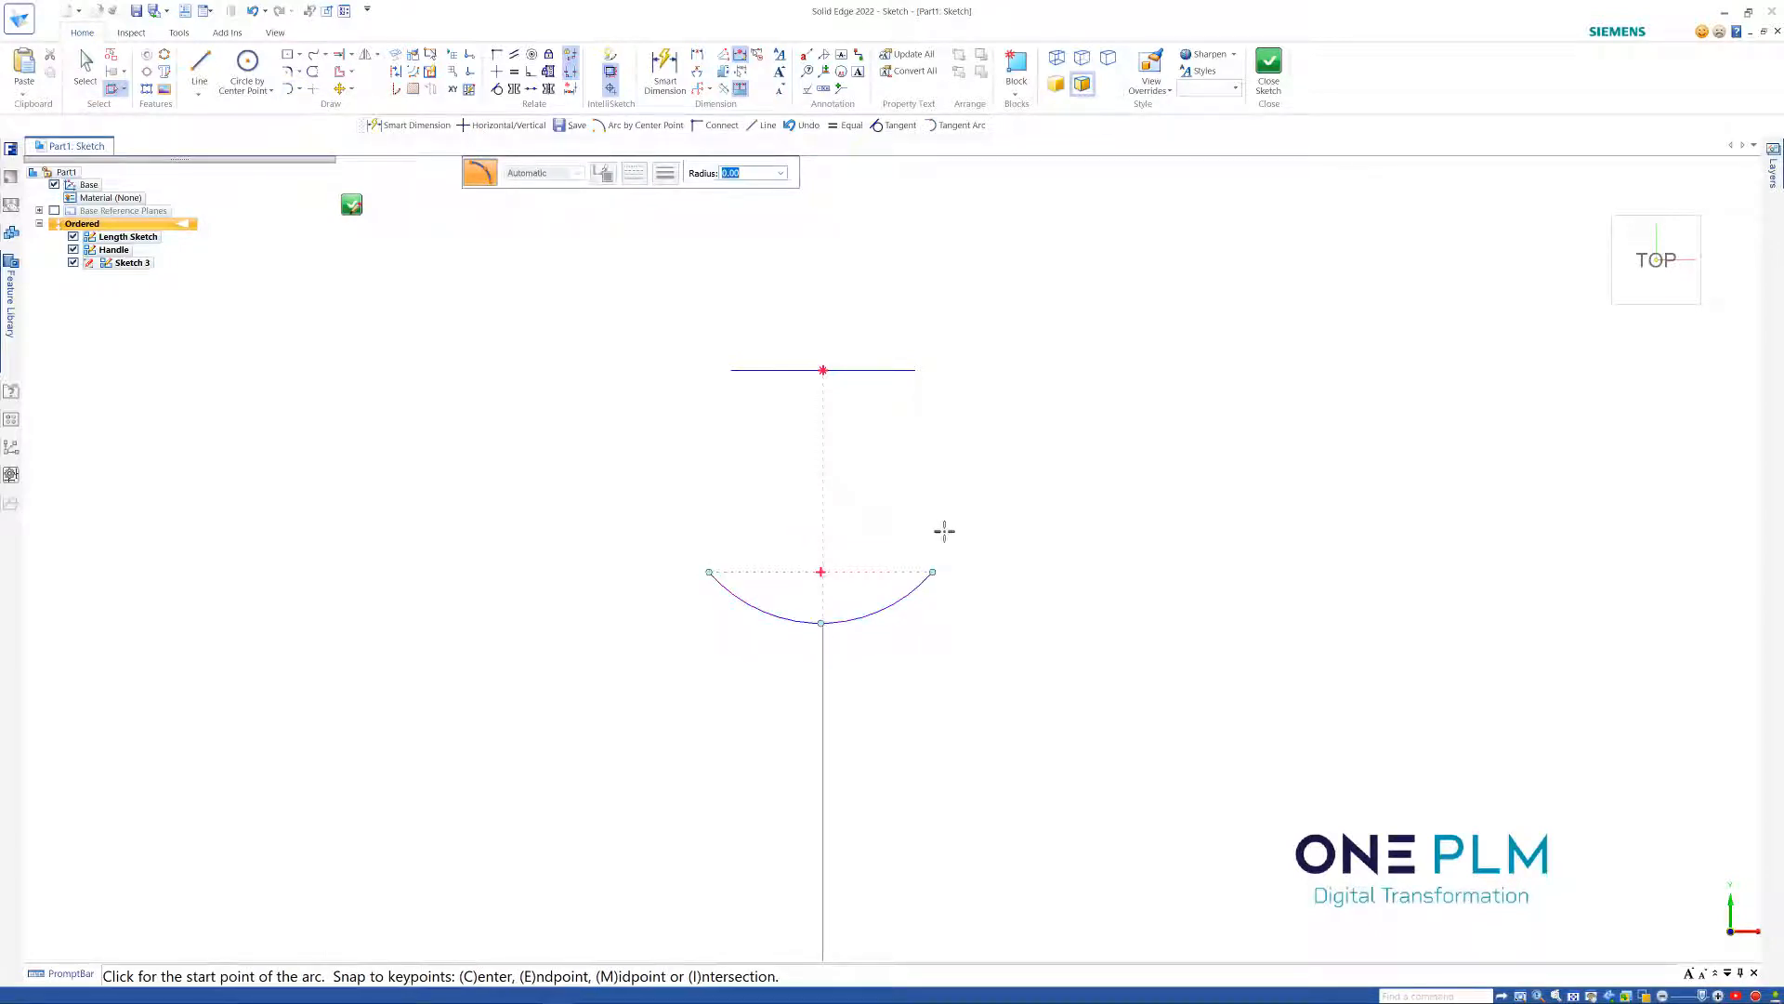
scroll(855, 605, up, 2)
scroll(902, 638, down, 1)
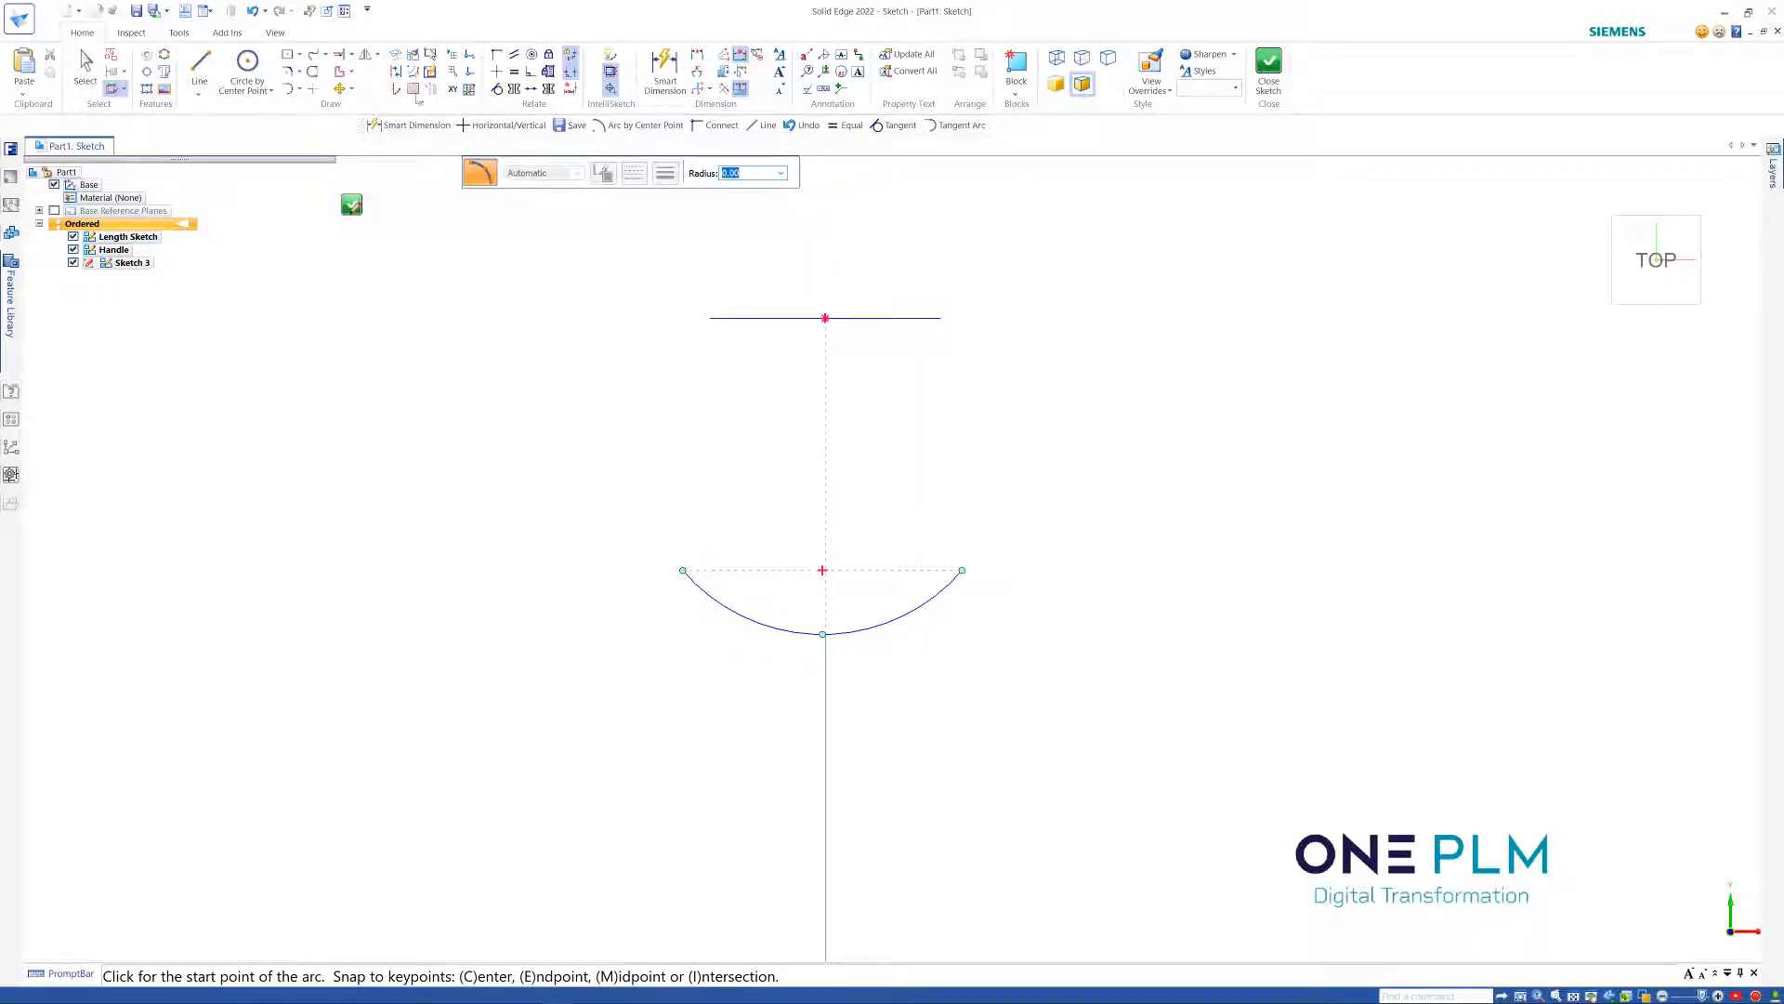
key(Escape)
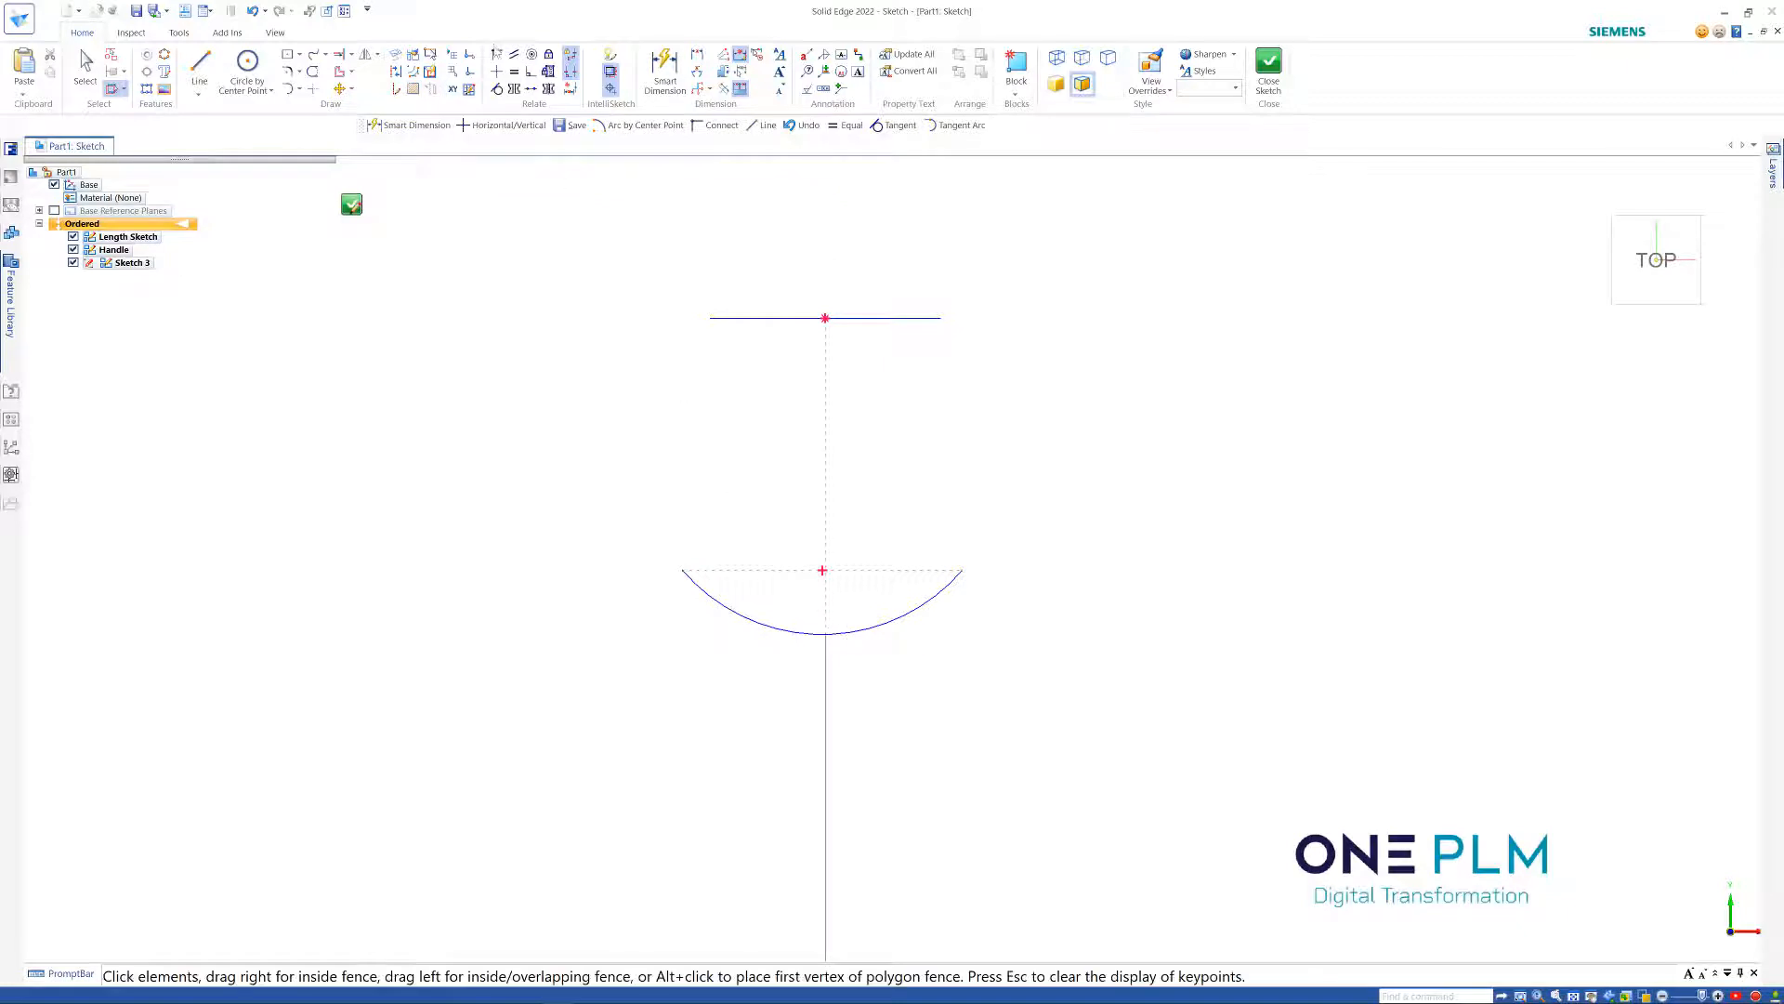
Check the IntelliSketch relationship options and connect the arc's lowest point to the length line's upper endpoint
click(496, 54)
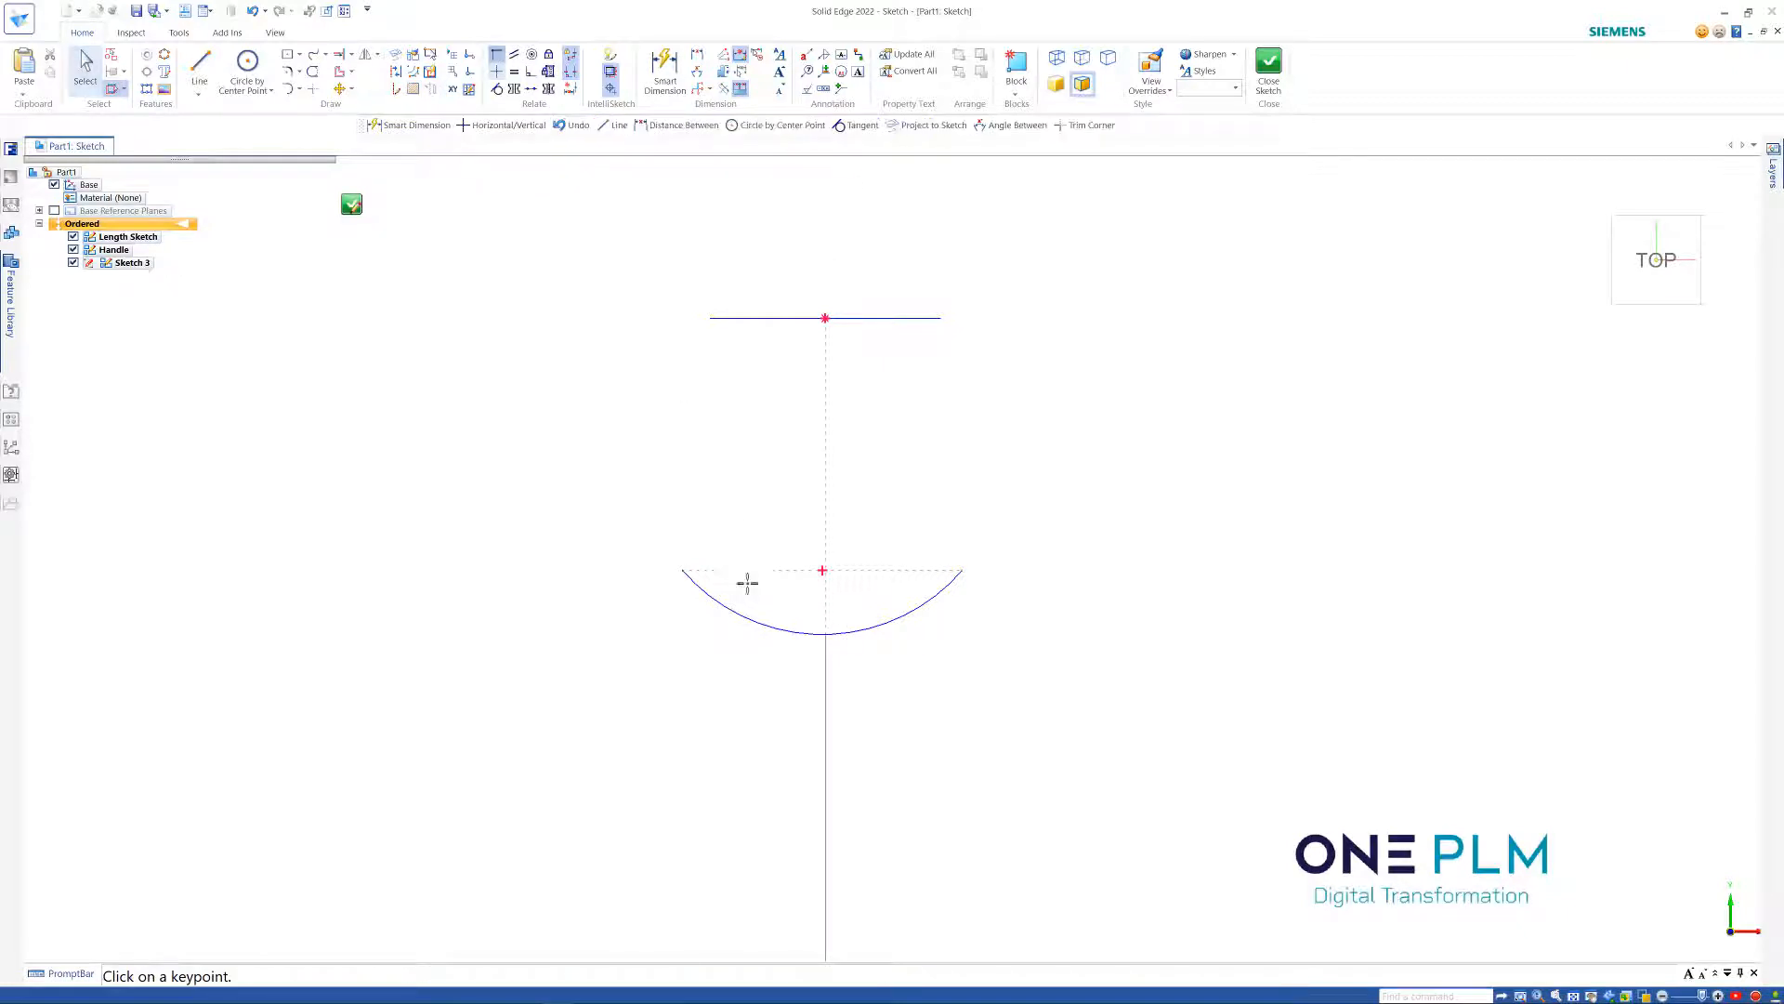
click(820, 634)
click(611, 54)
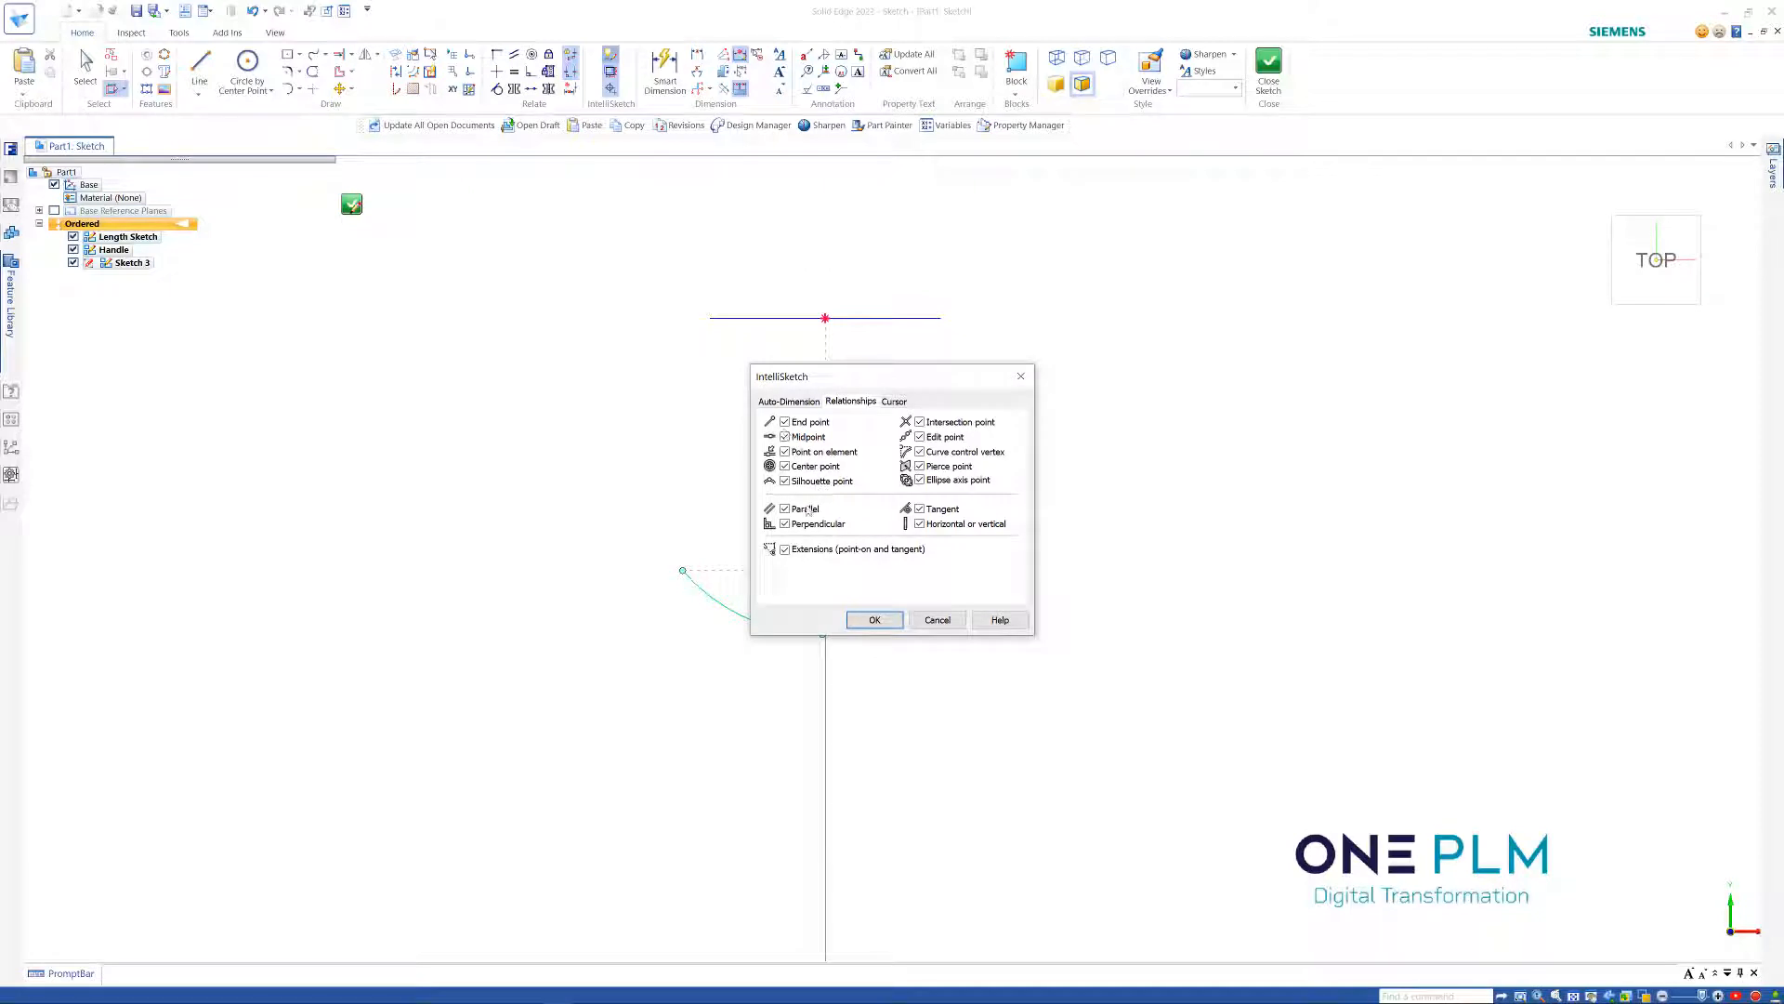
click(875, 621)
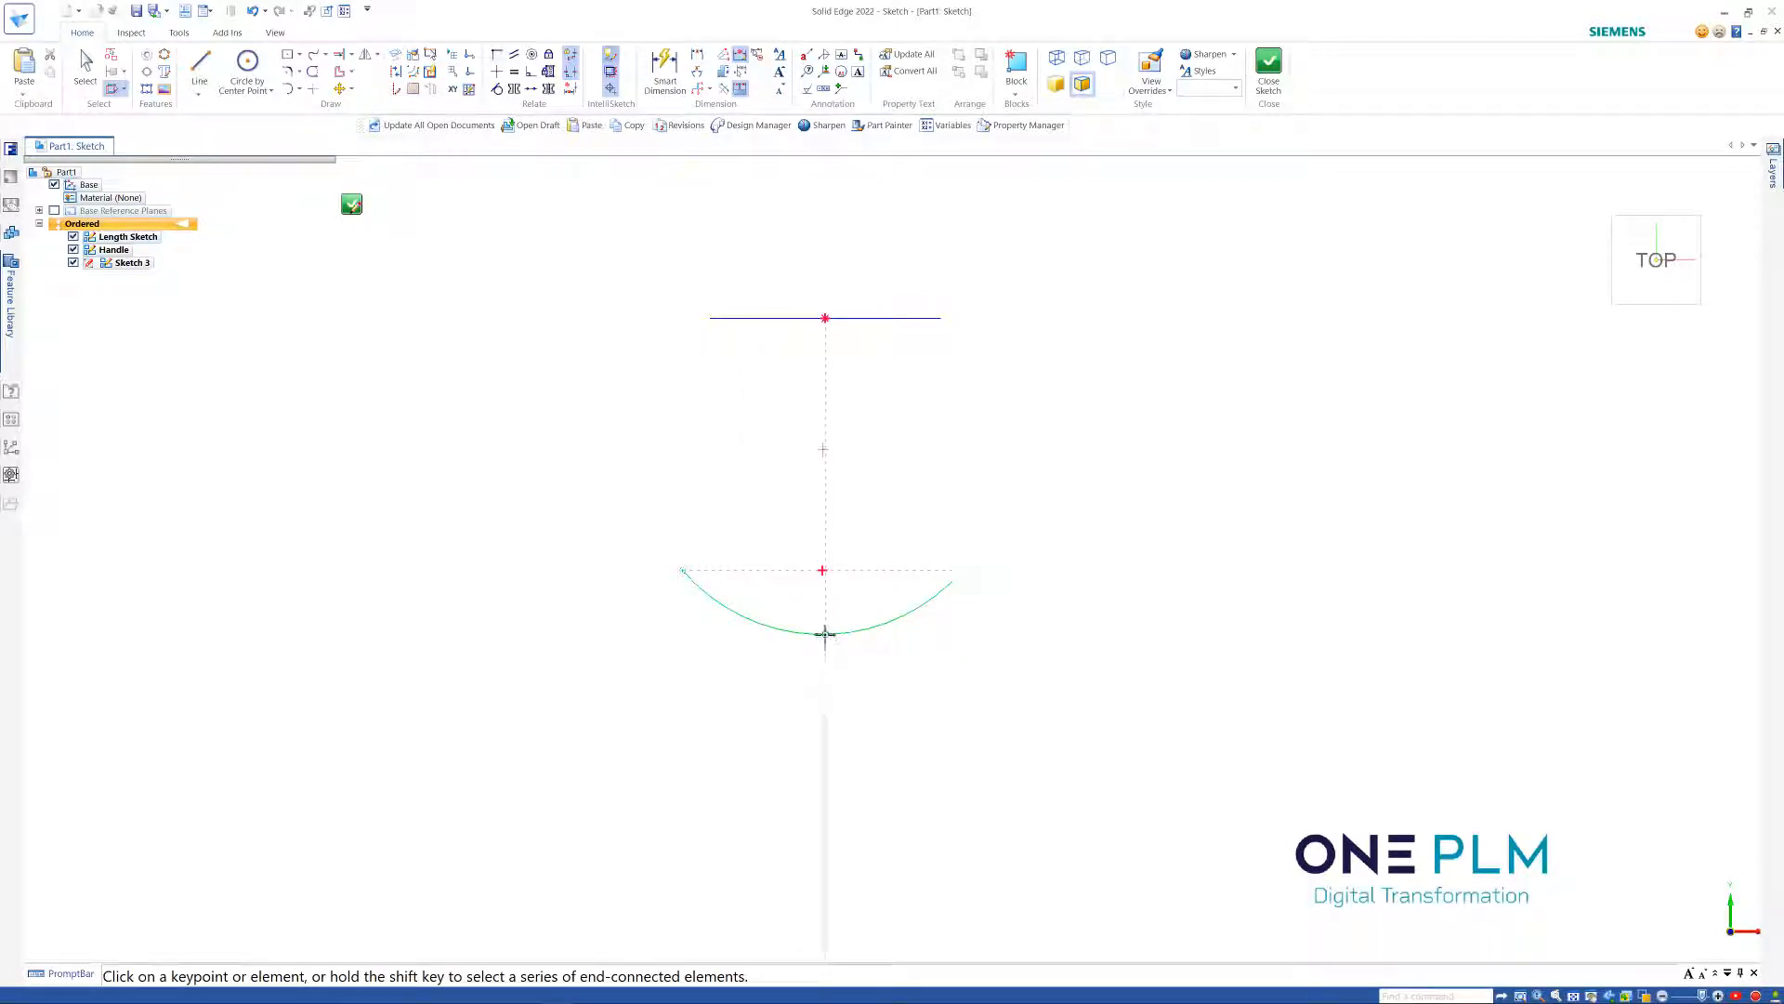
click(824, 634)
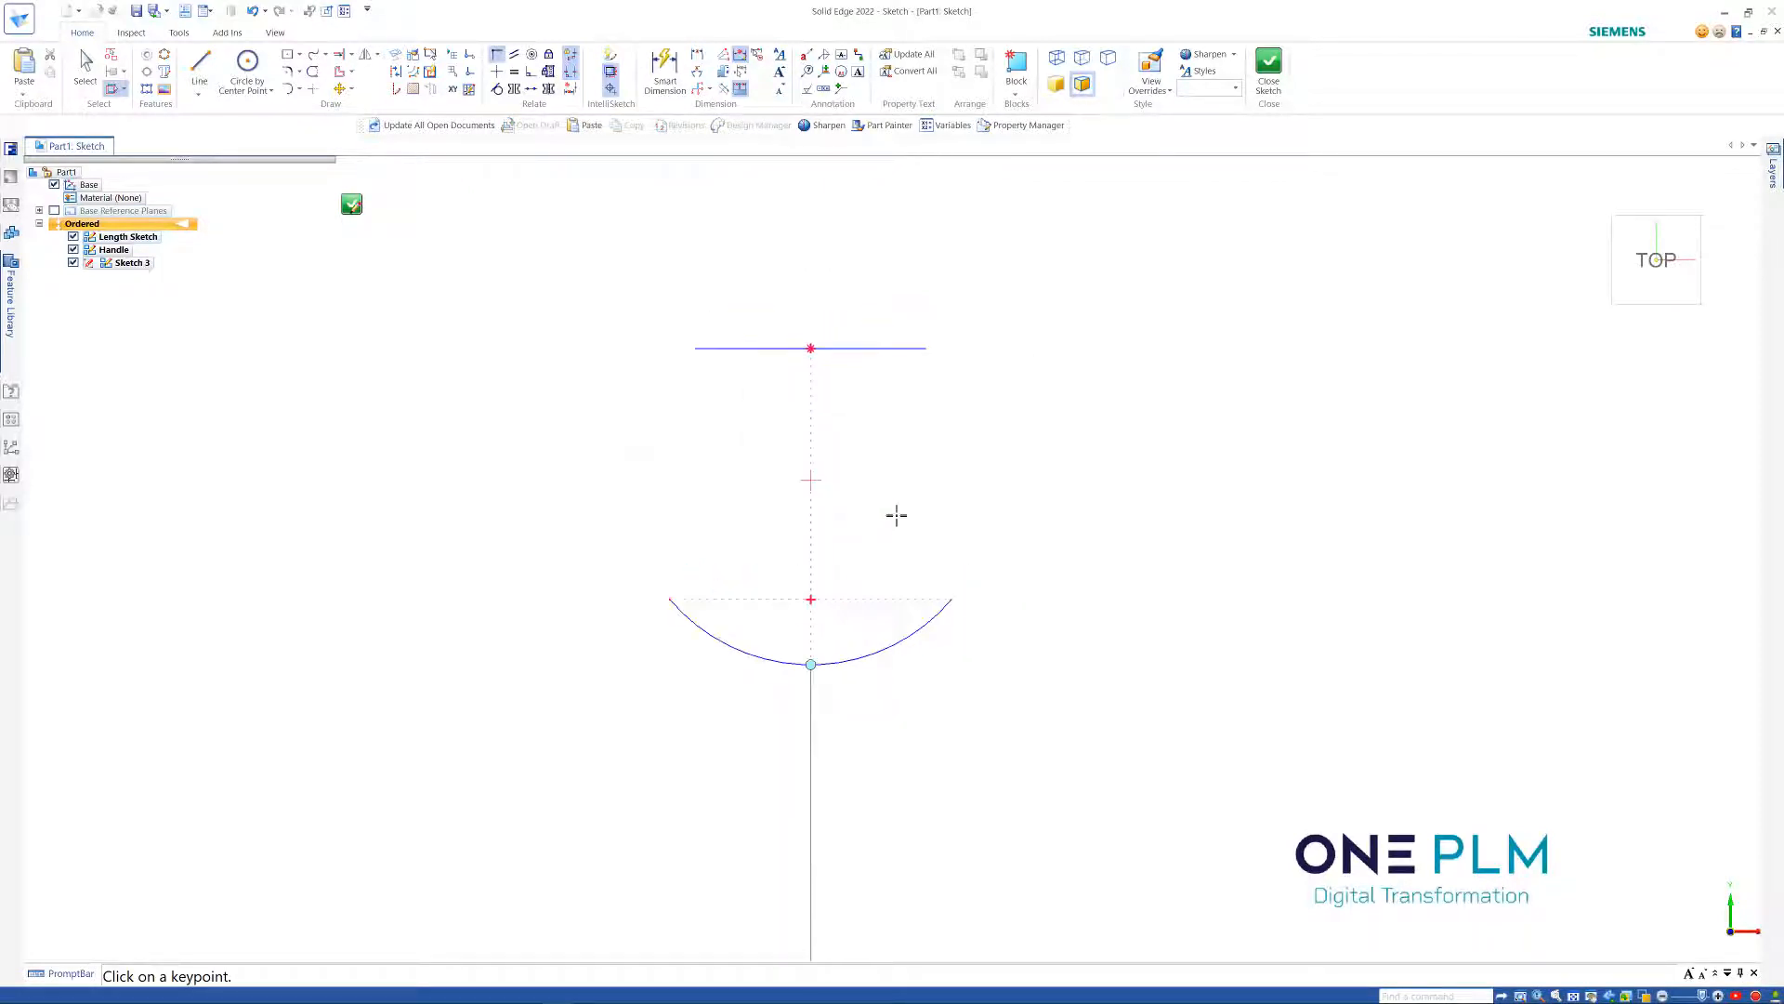
Dimension the arc's radius and set it to 10 mm
click(666, 70)
click(729, 639)
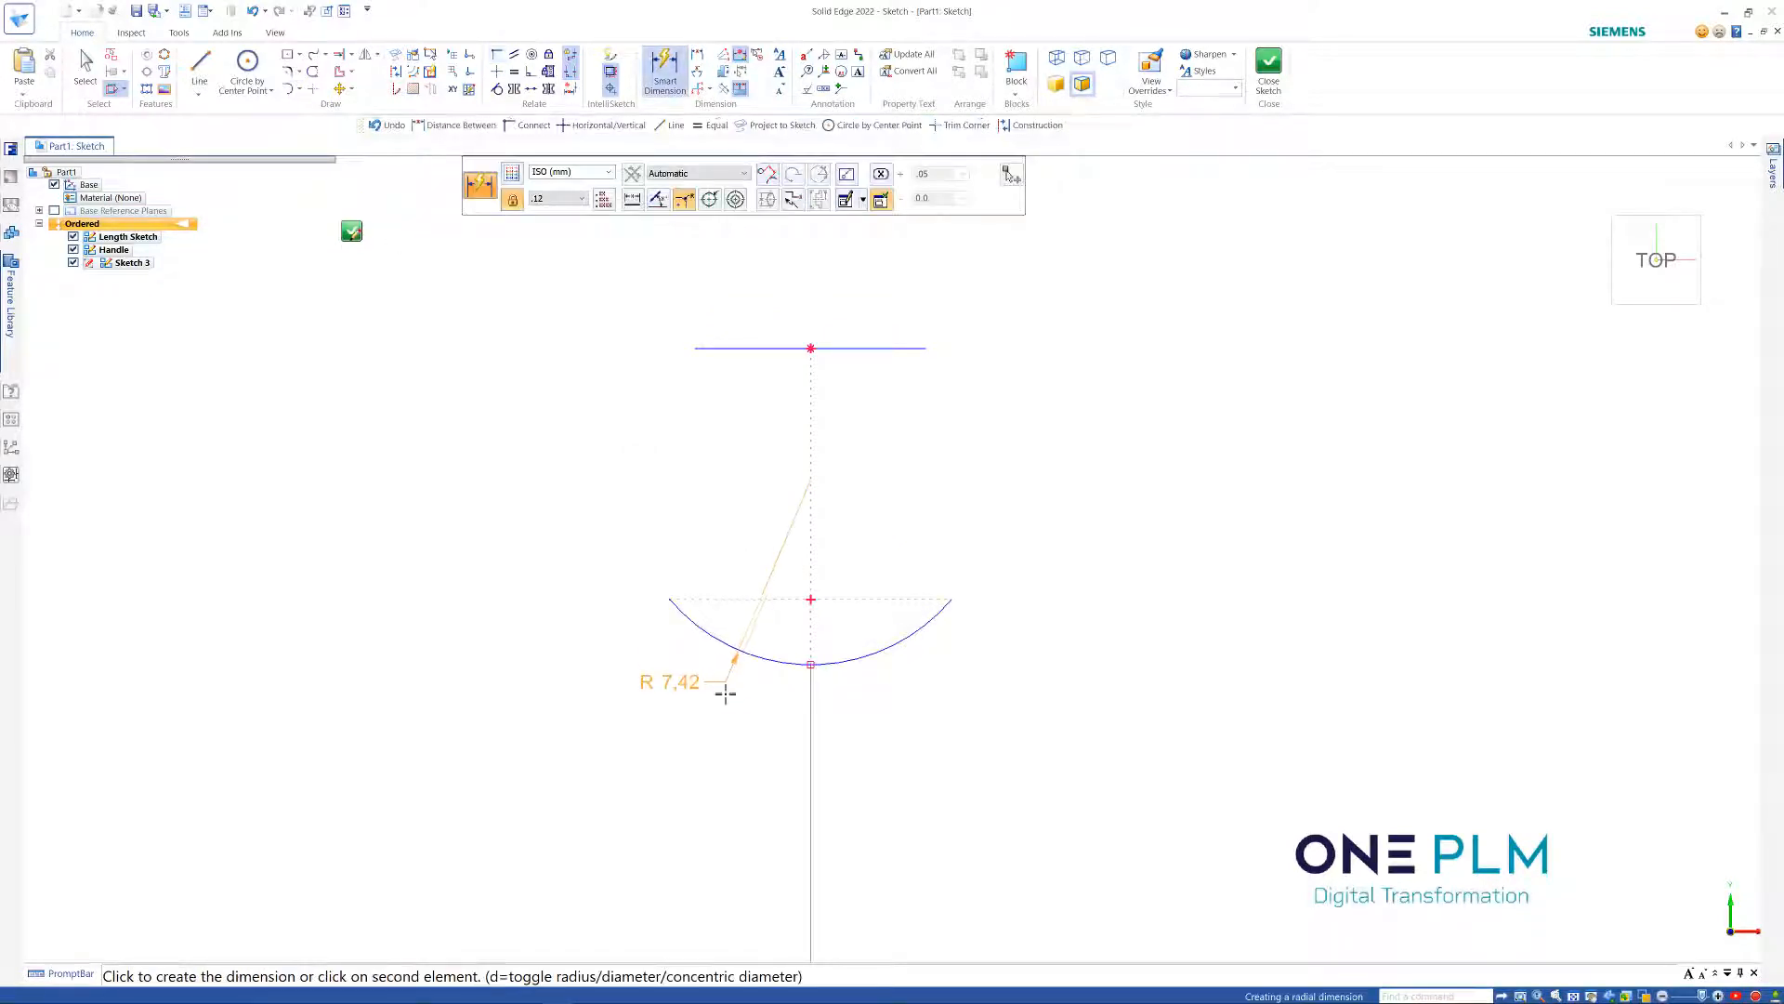
click(728, 695)
text(10)
key(Return)
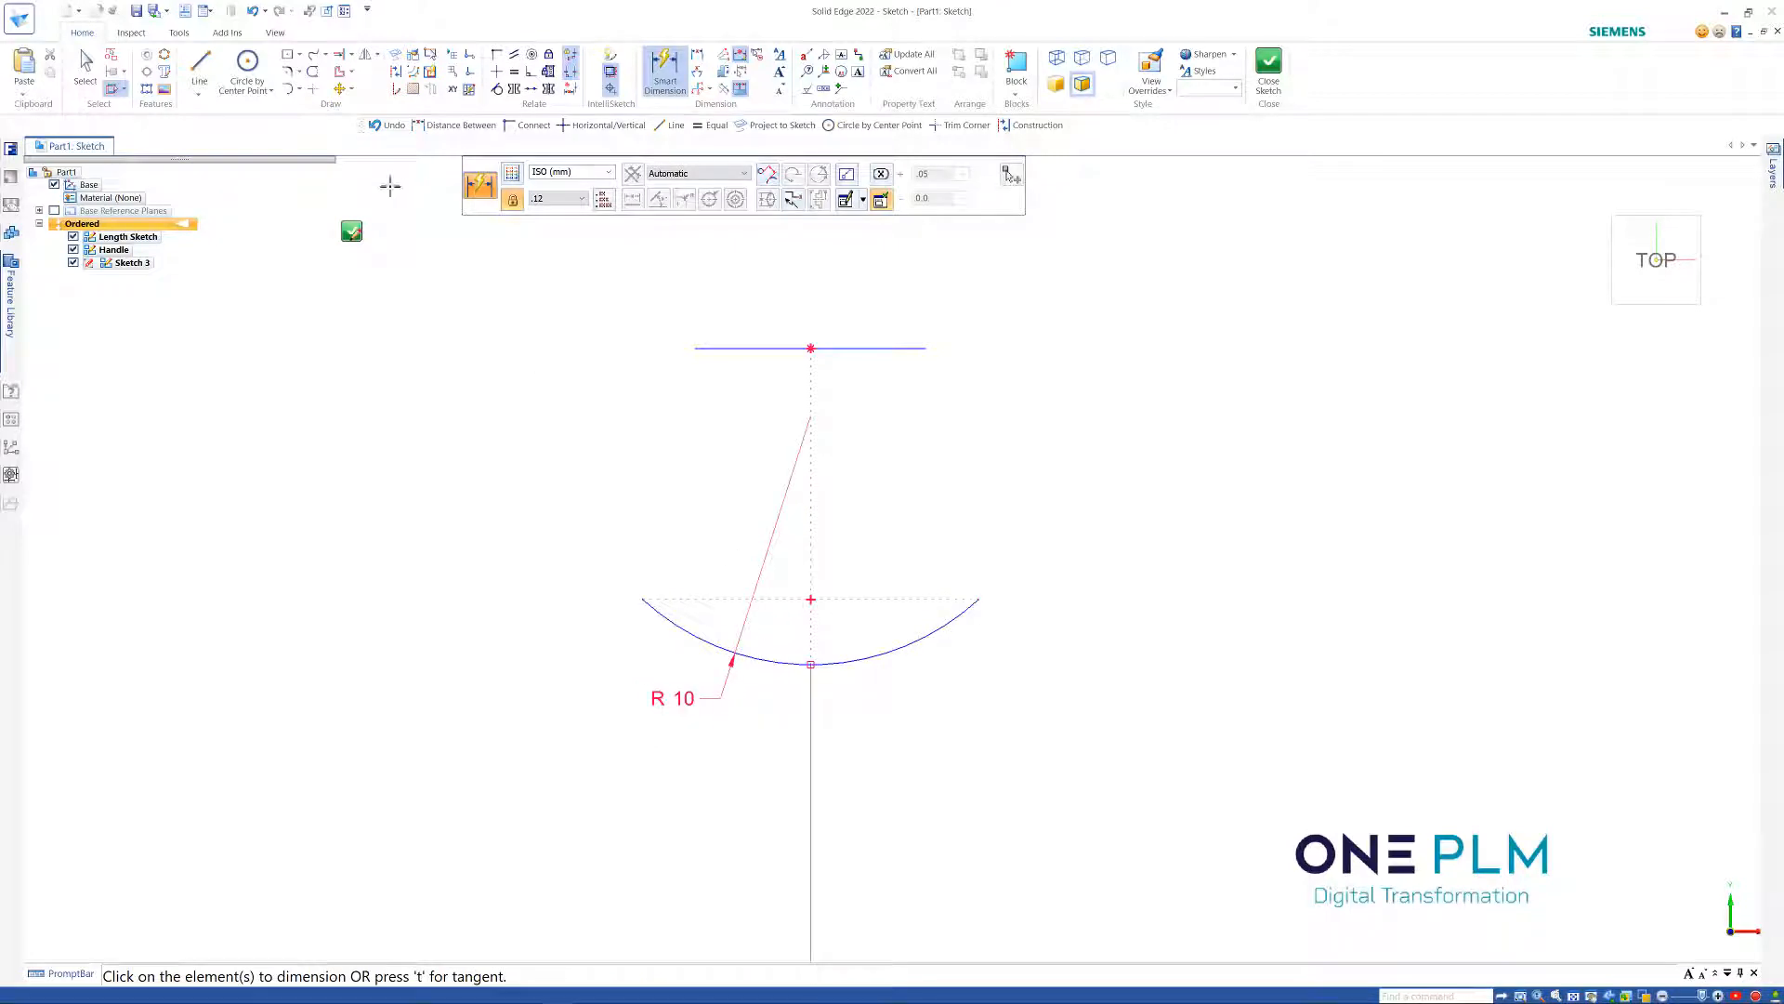
Draw tangent arcs curving upward from both ends of the R10 arc, about 3.5 mm and 3 mm in radius
click(291, 89)
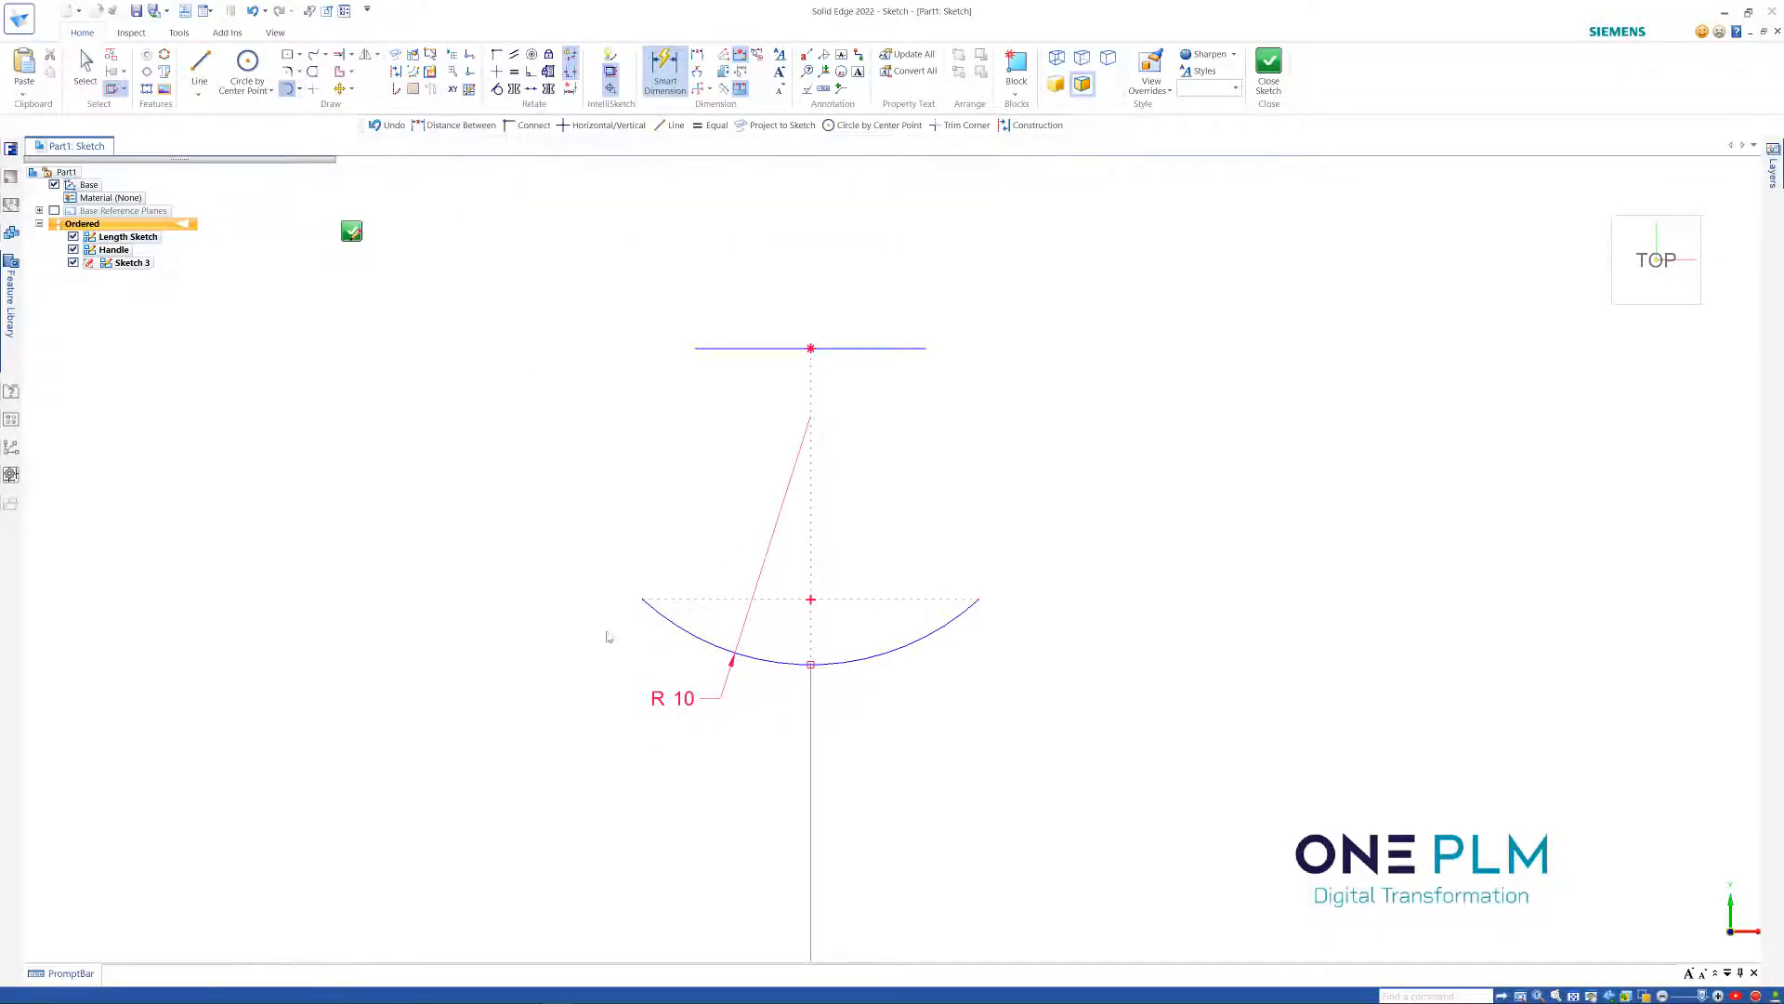
click(642, 599)
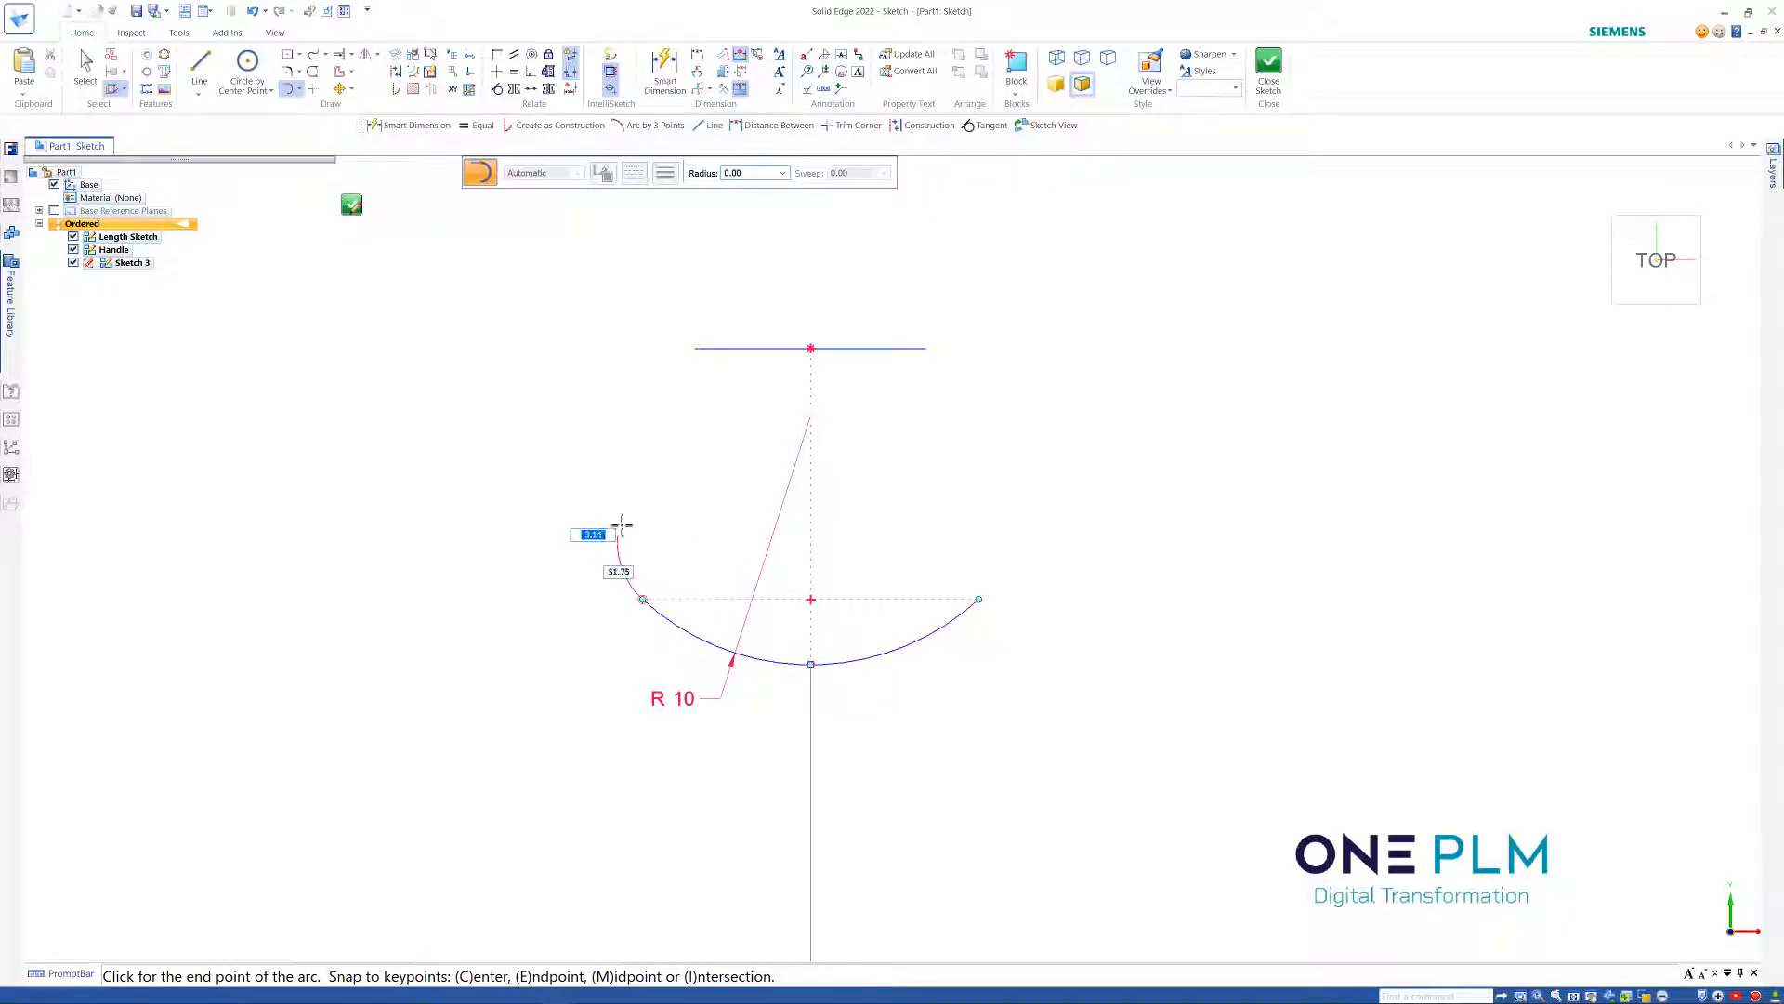
click(625, 486)
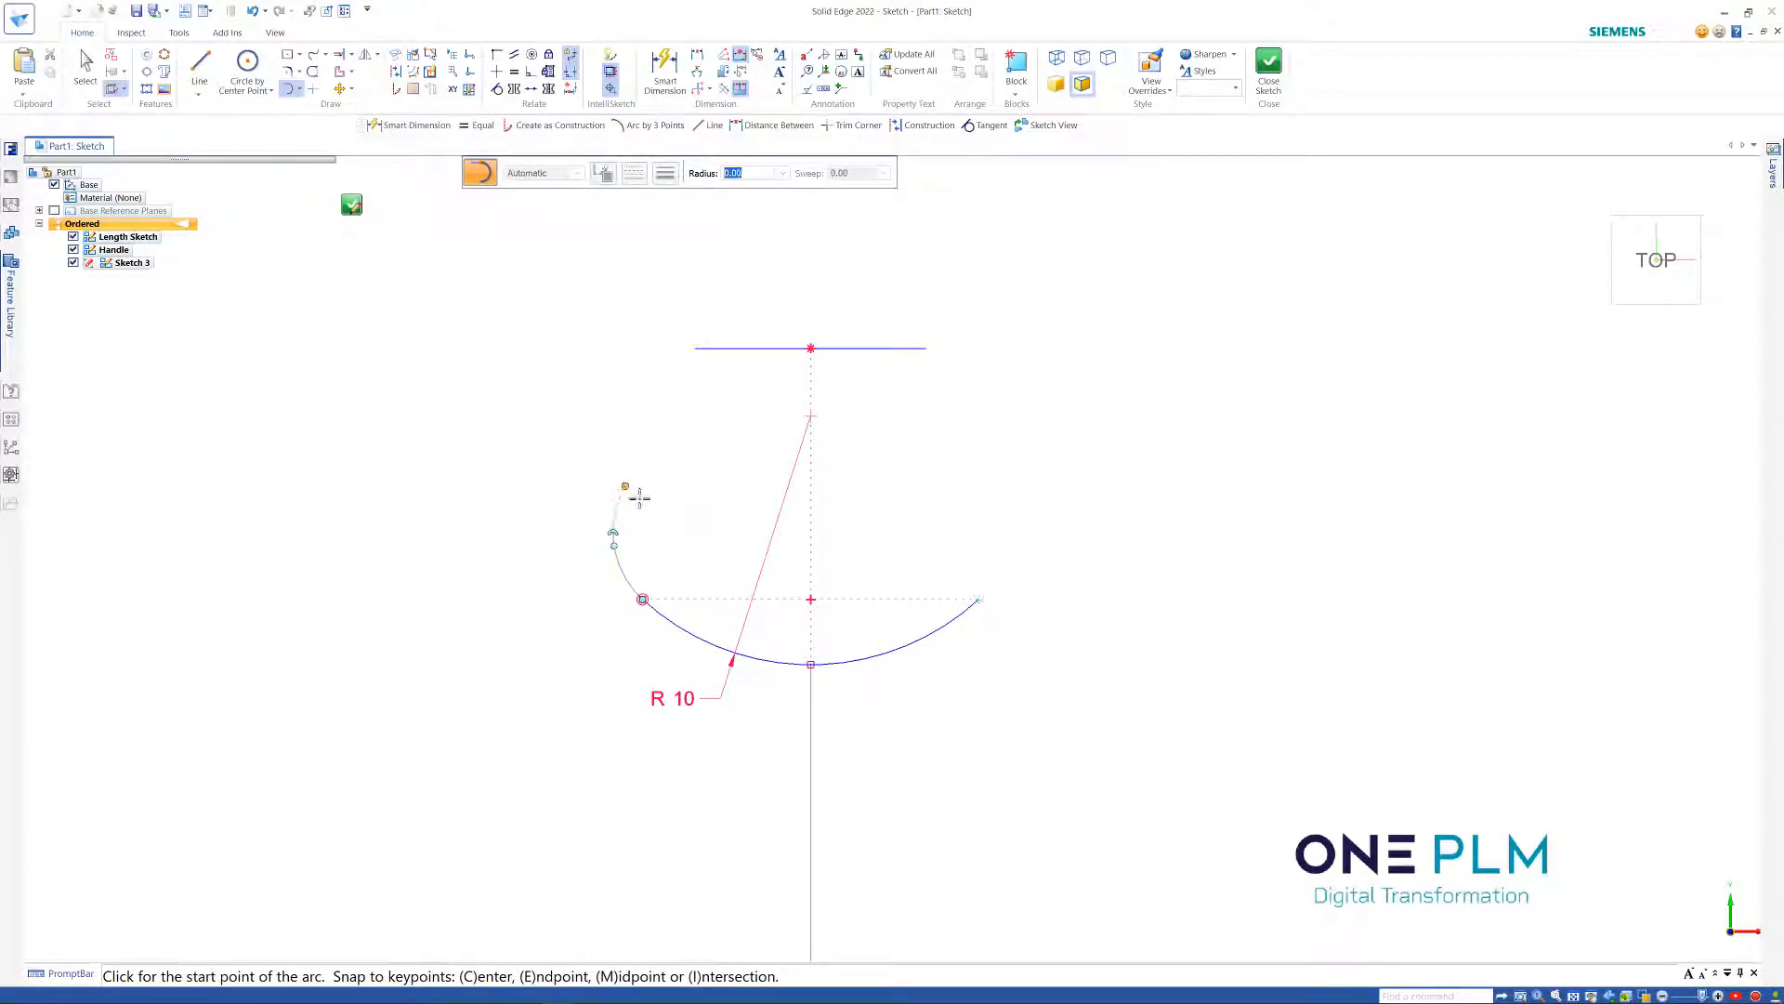
click(980, 600)
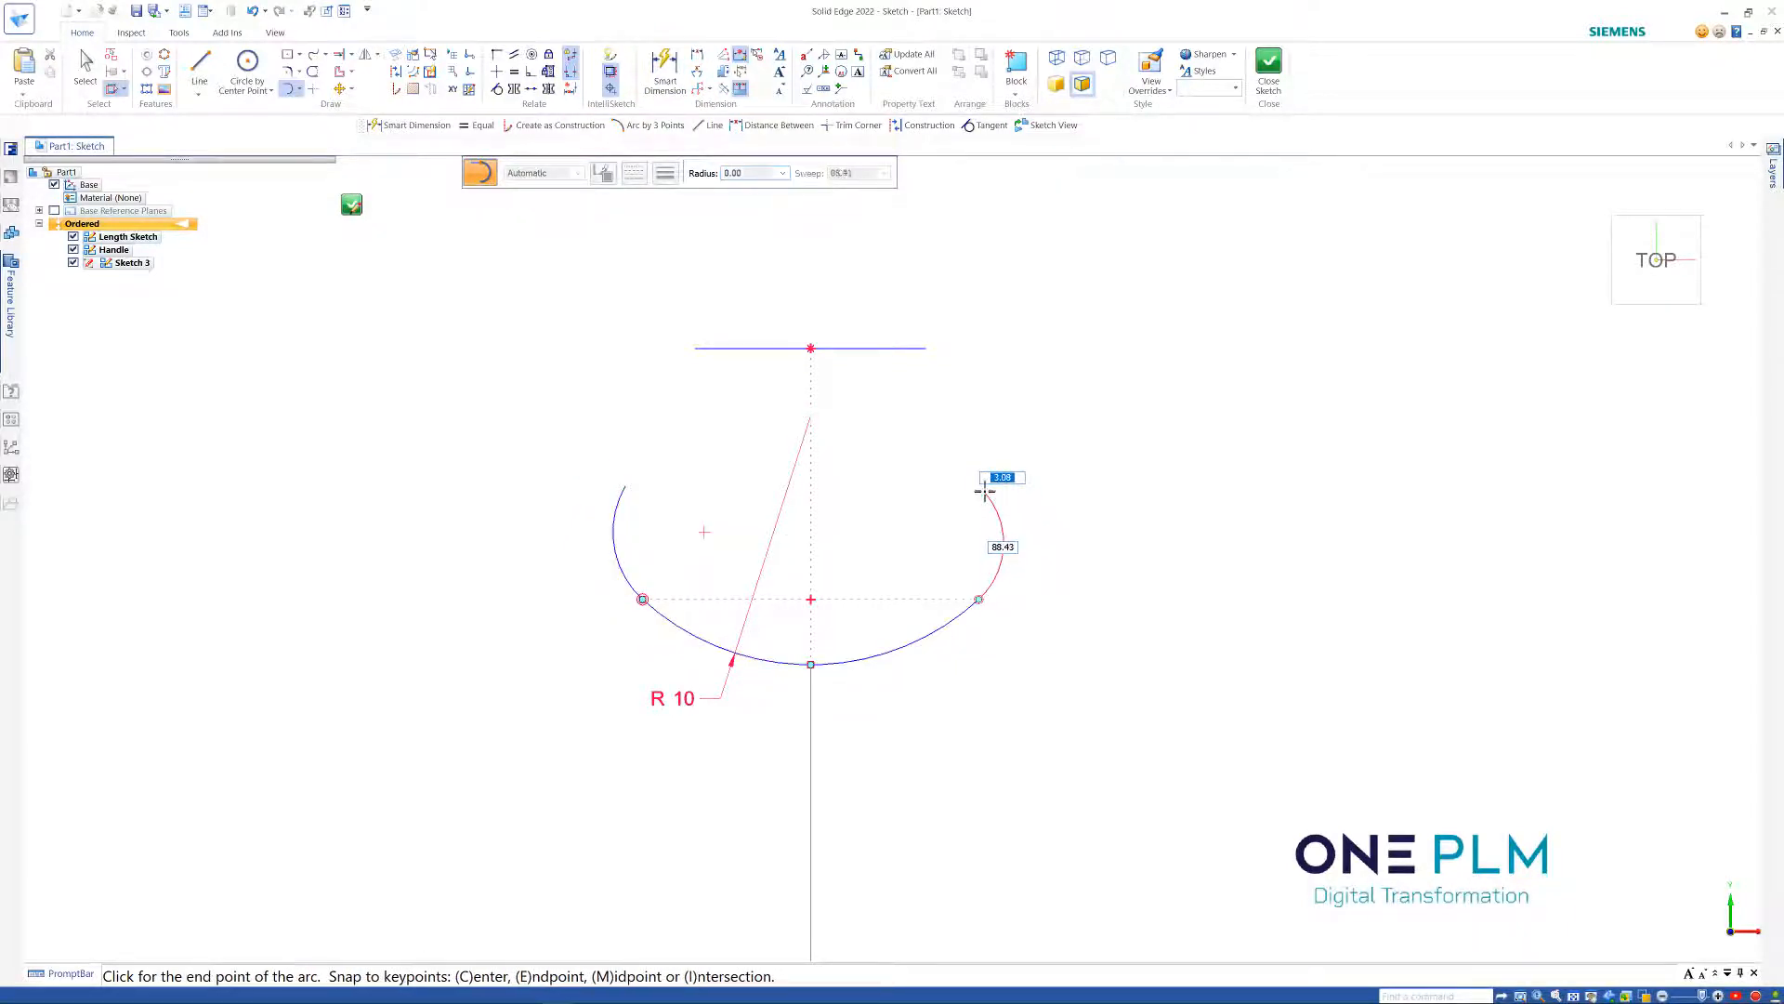
click(988, 500)
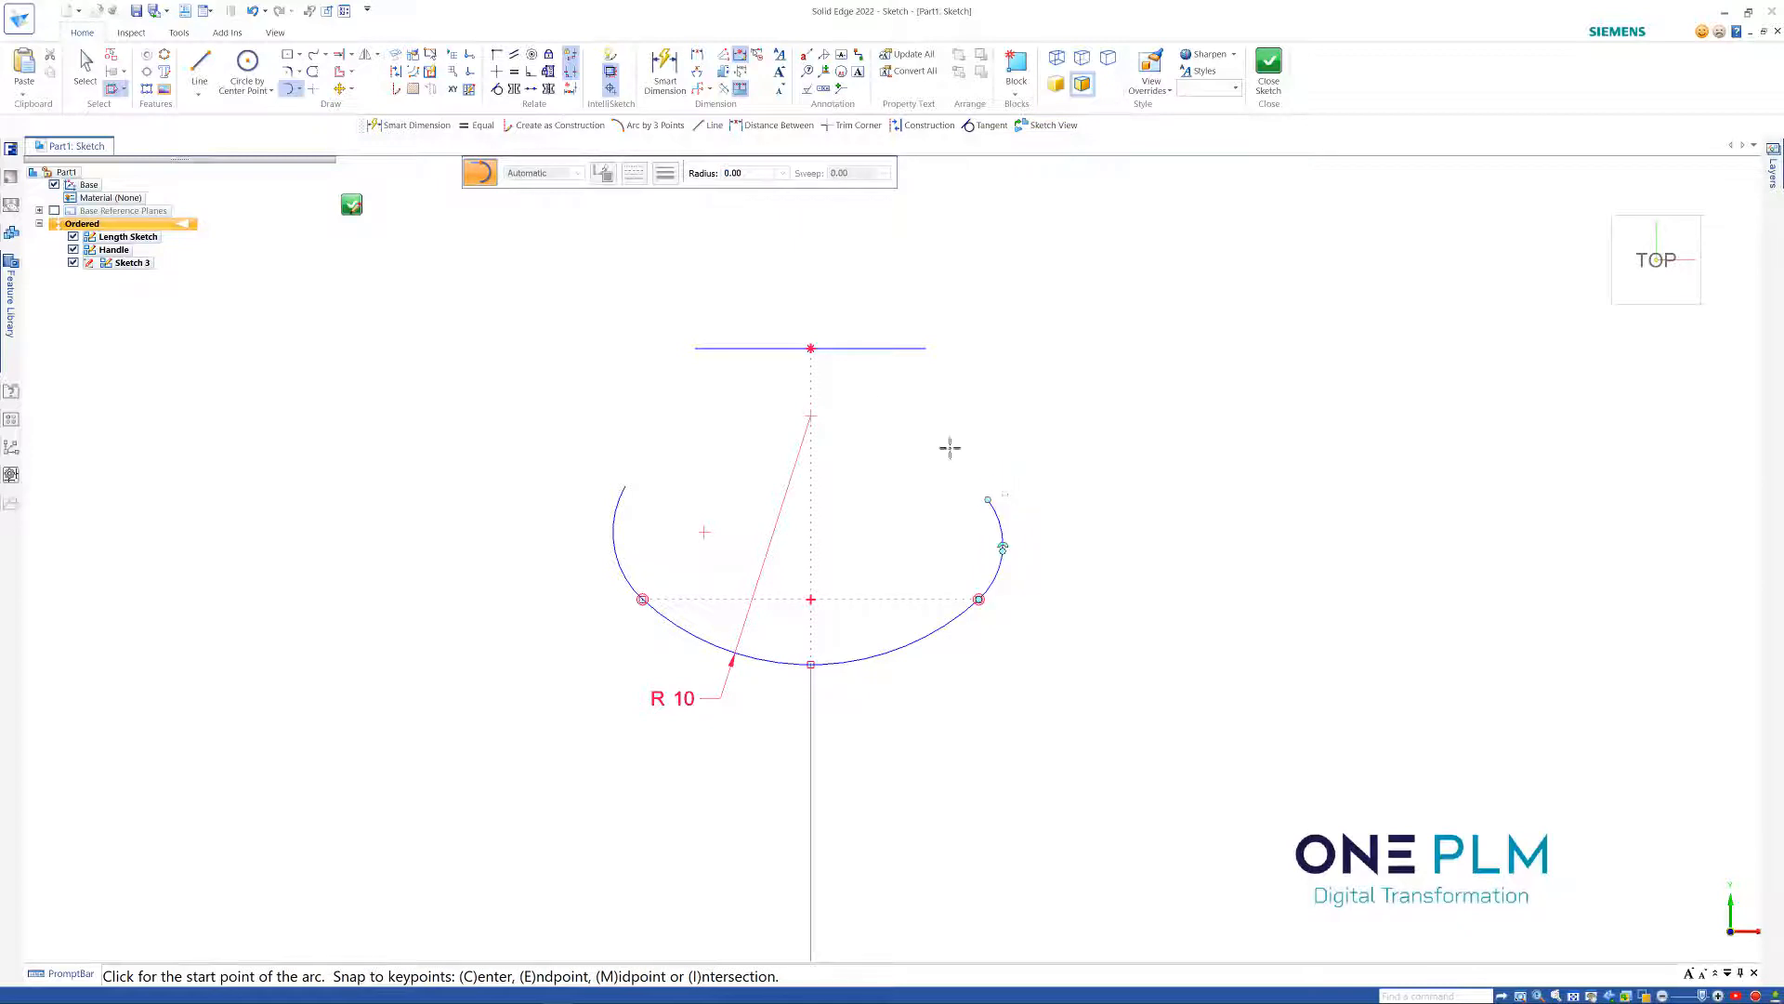
Align the free upper endpoints of the two tangent arcs horizontally
click(496, 70)
click(626, 485)
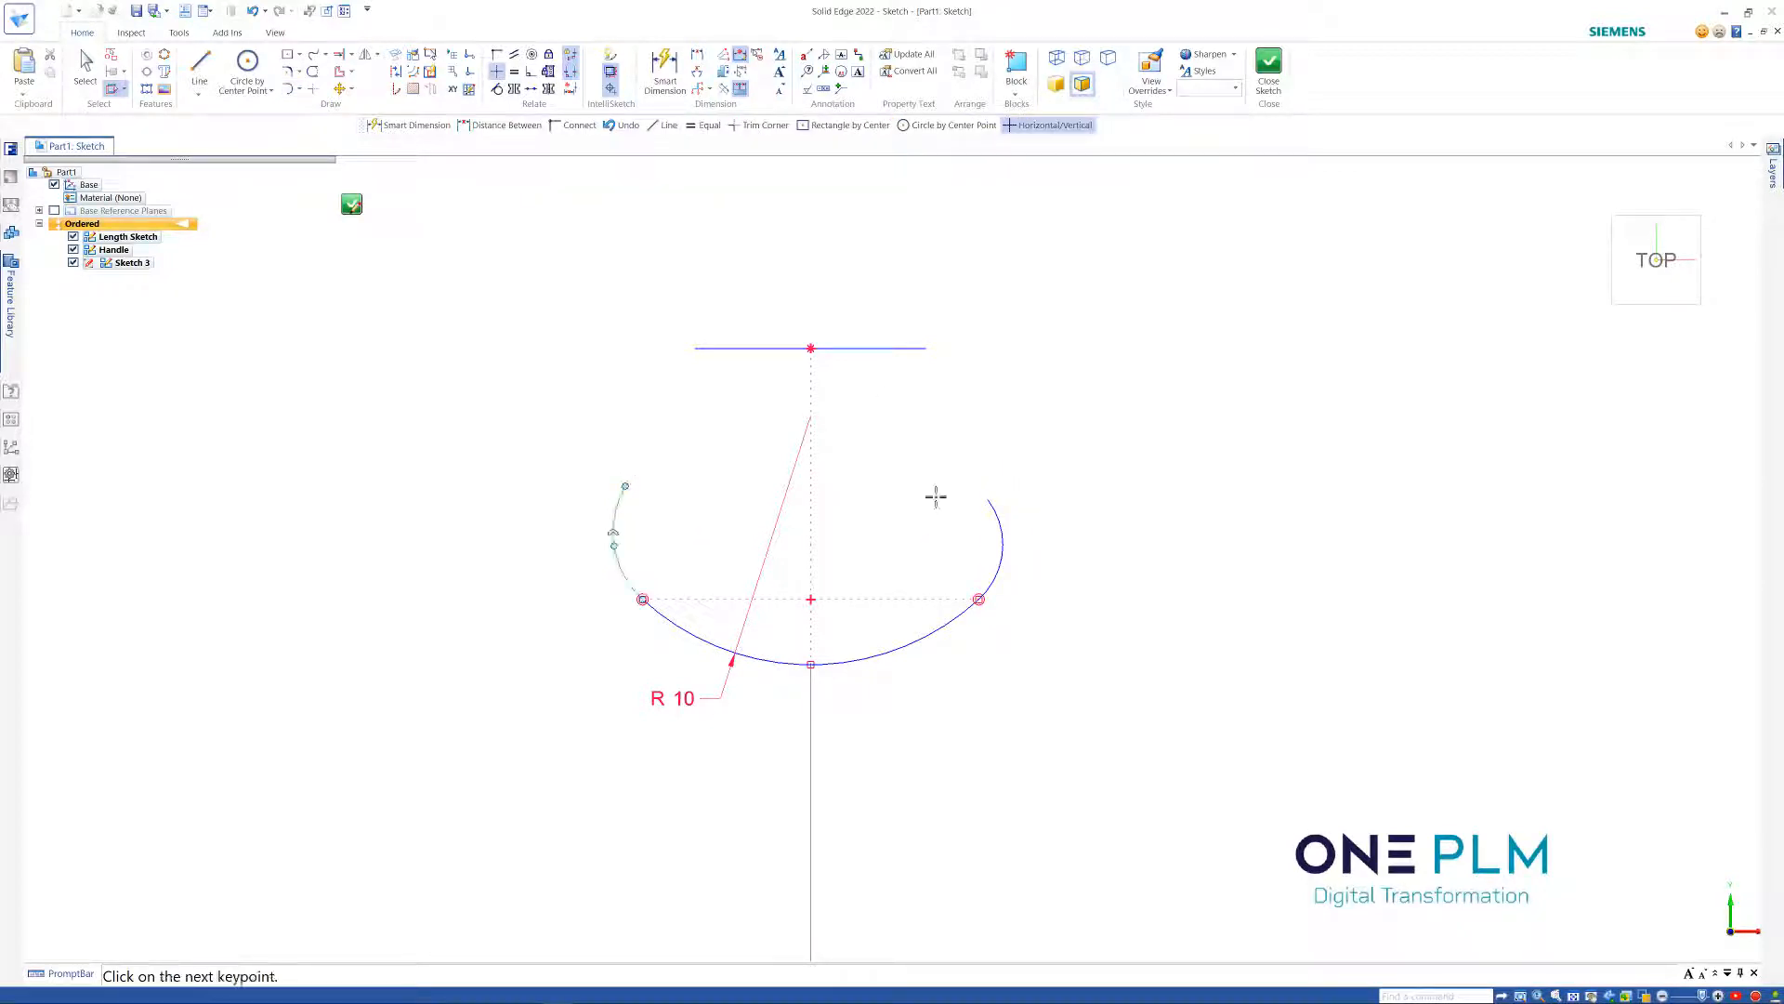
click(985, 499)
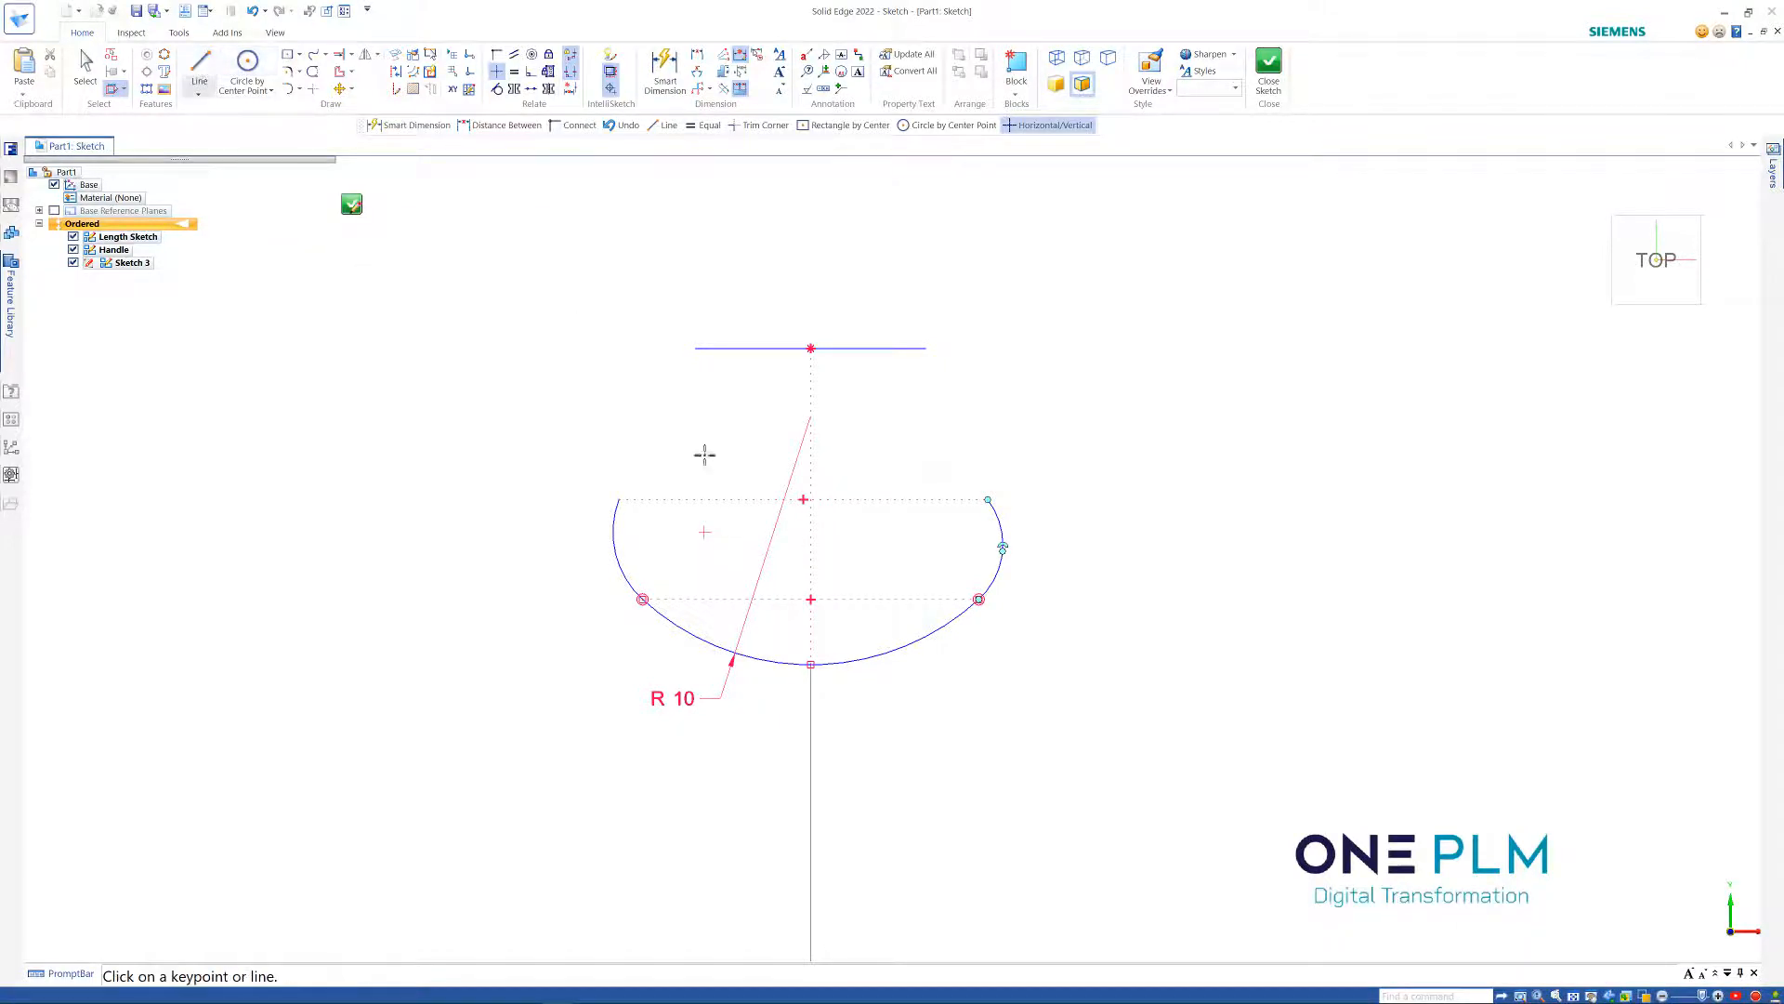
key(Escape)
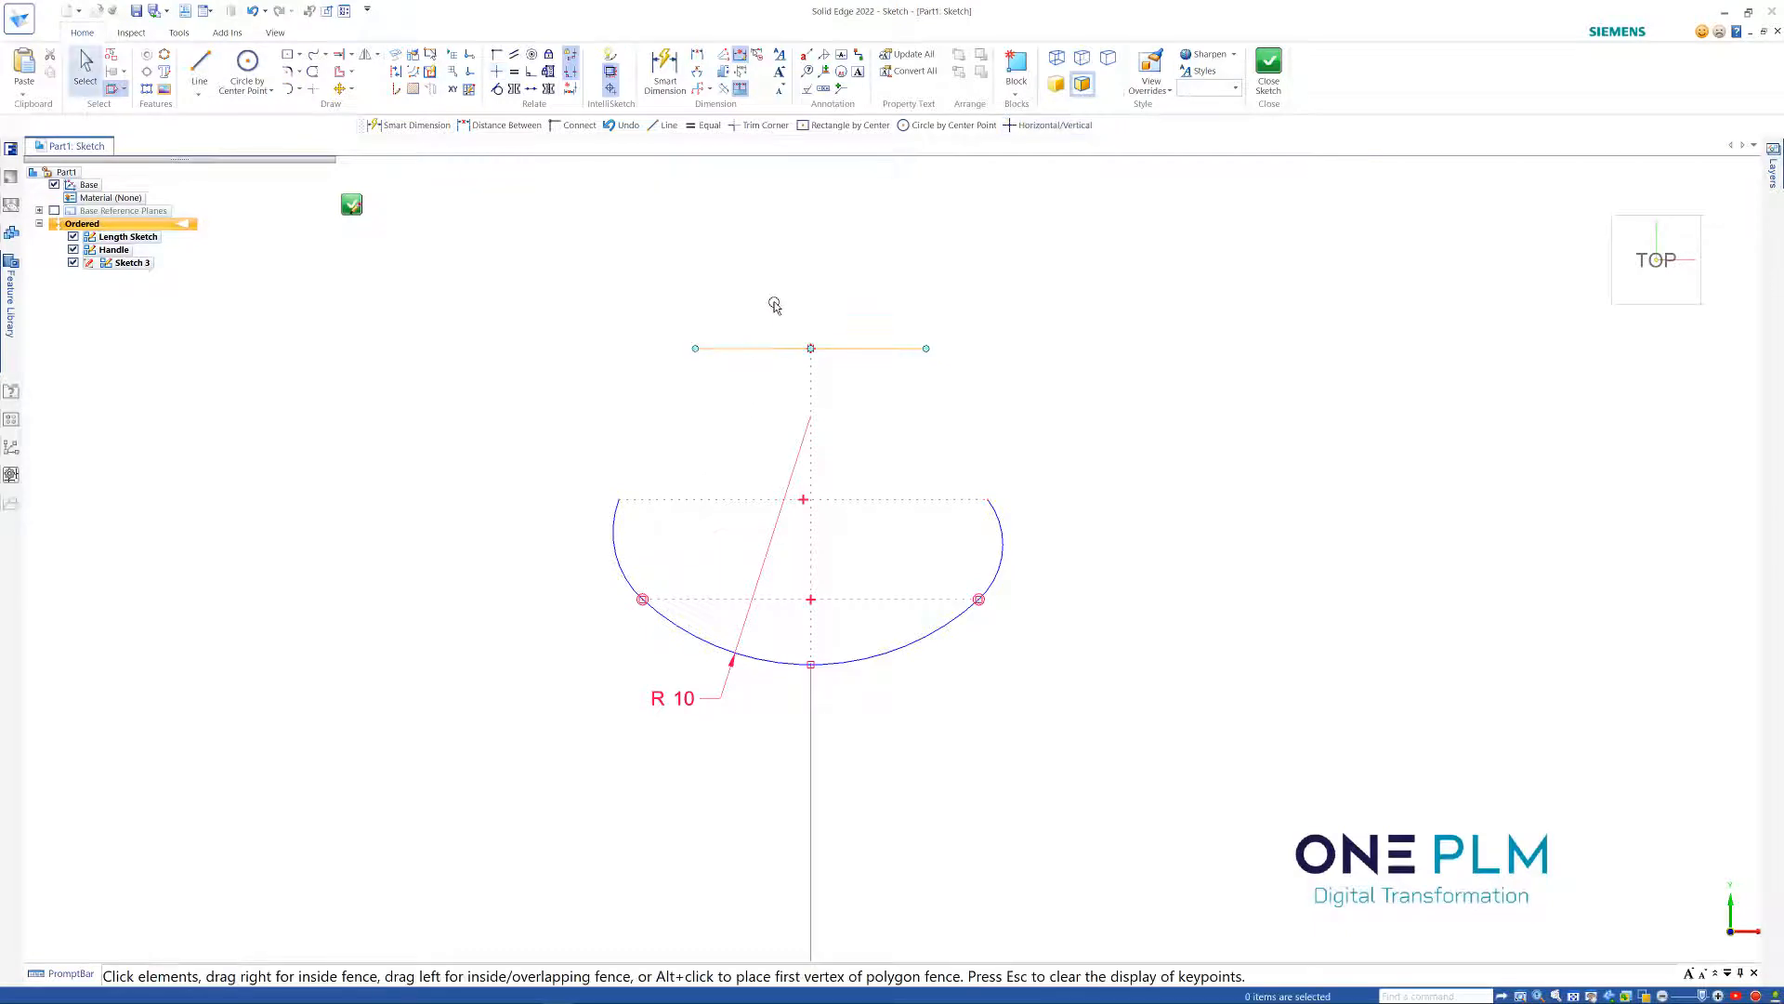
Set the length of the horizontal line above the arcs to 19 mm
click(775, 307)
text(1)
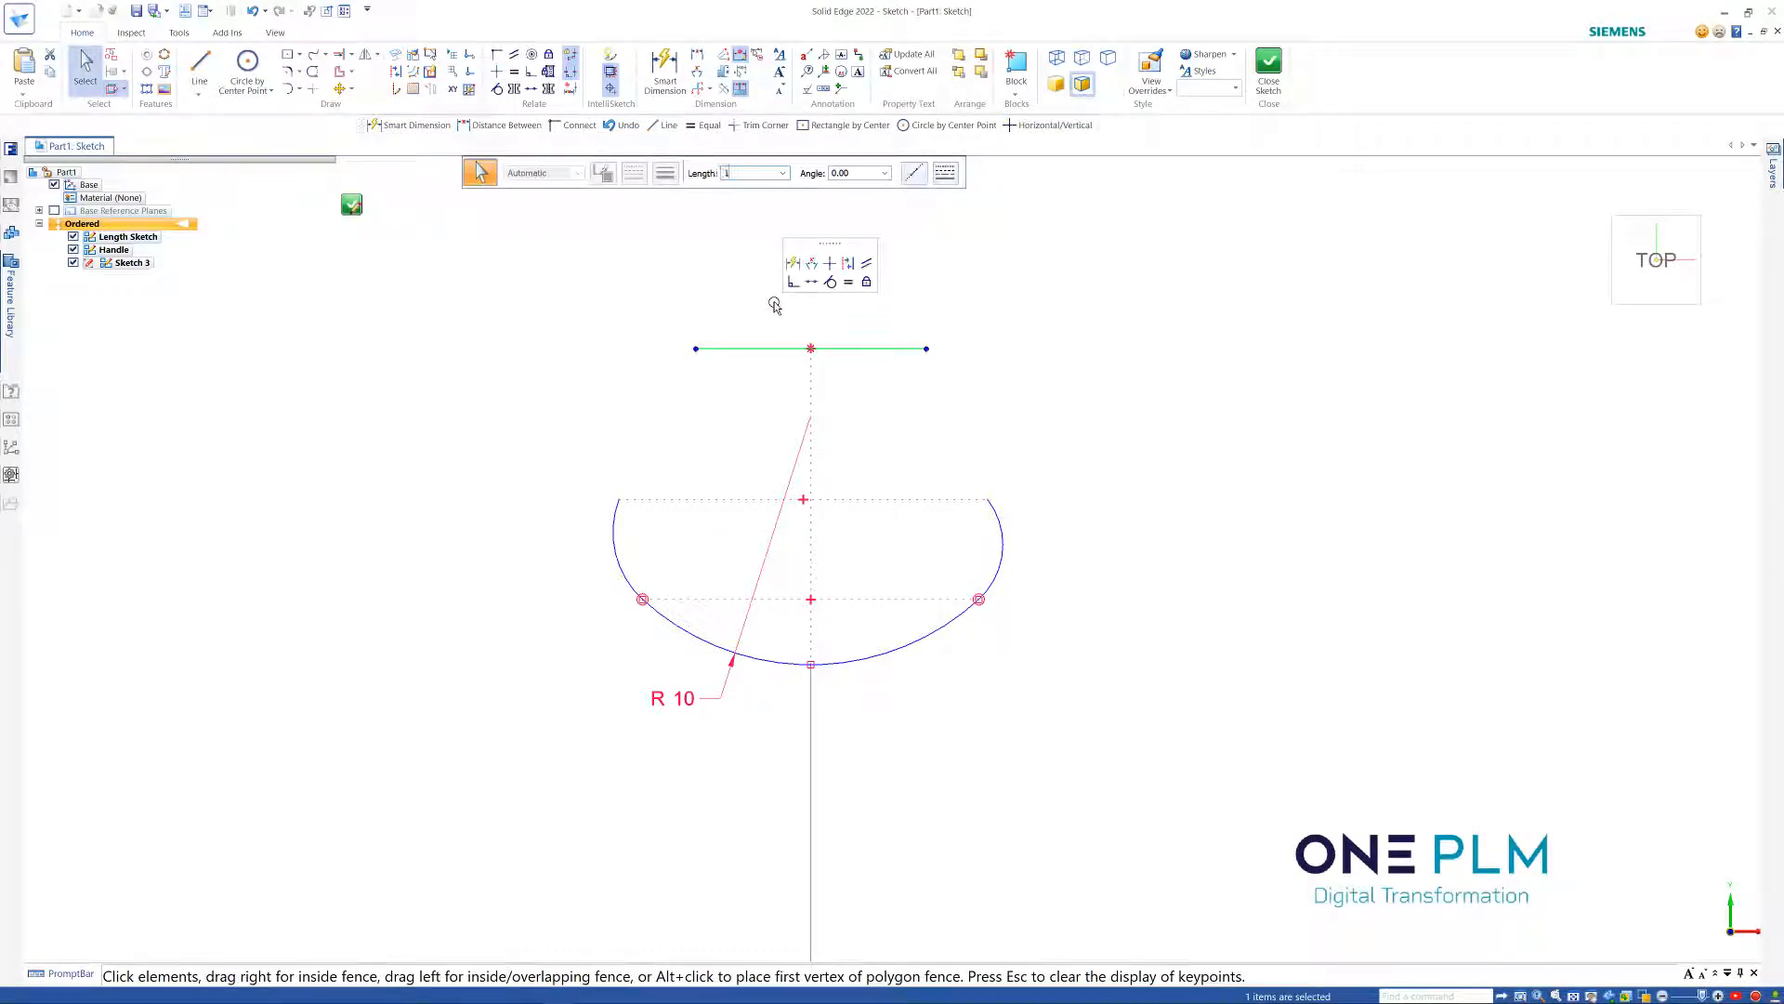
text(9)
key(Return)
click(870, 478)
Dimension the vertical distance between the bottom arc's lowest point and the horizontal line and set it to 23 mm
scroll(853, 536, down, 3)
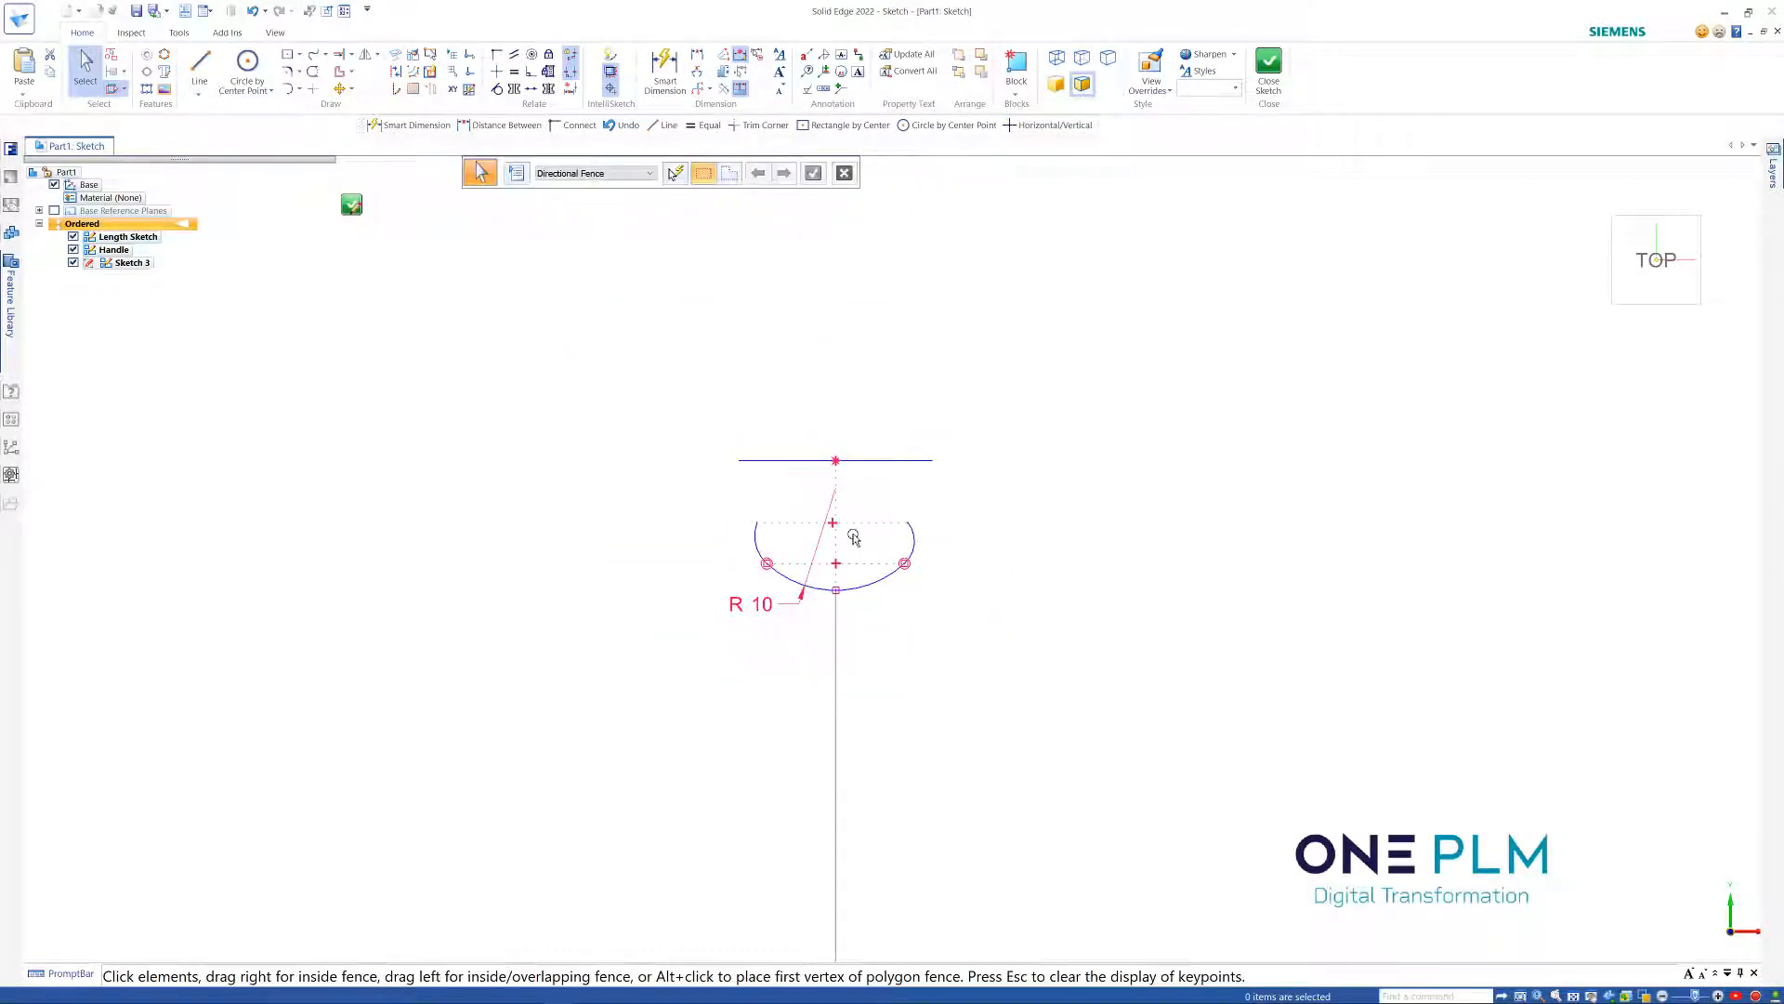
scroll(853, 536, down, 3)
scroll(860, 512, up, 5)
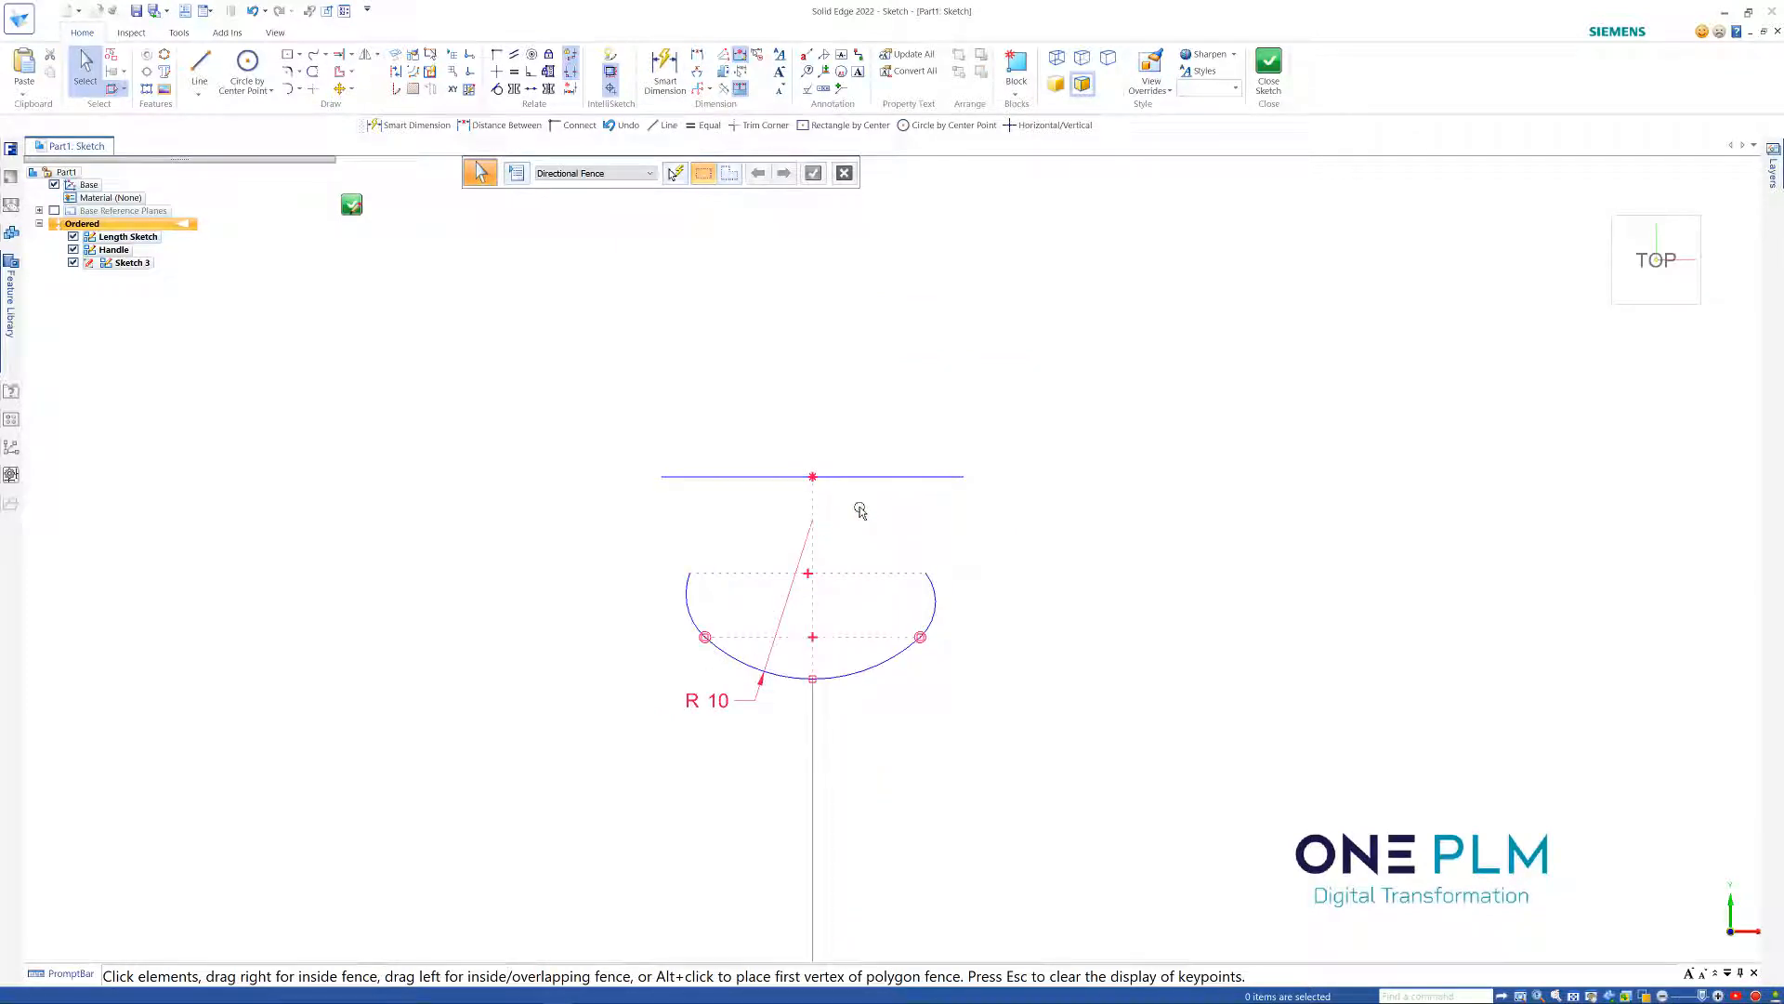
scroll(860, 510, up, 1)
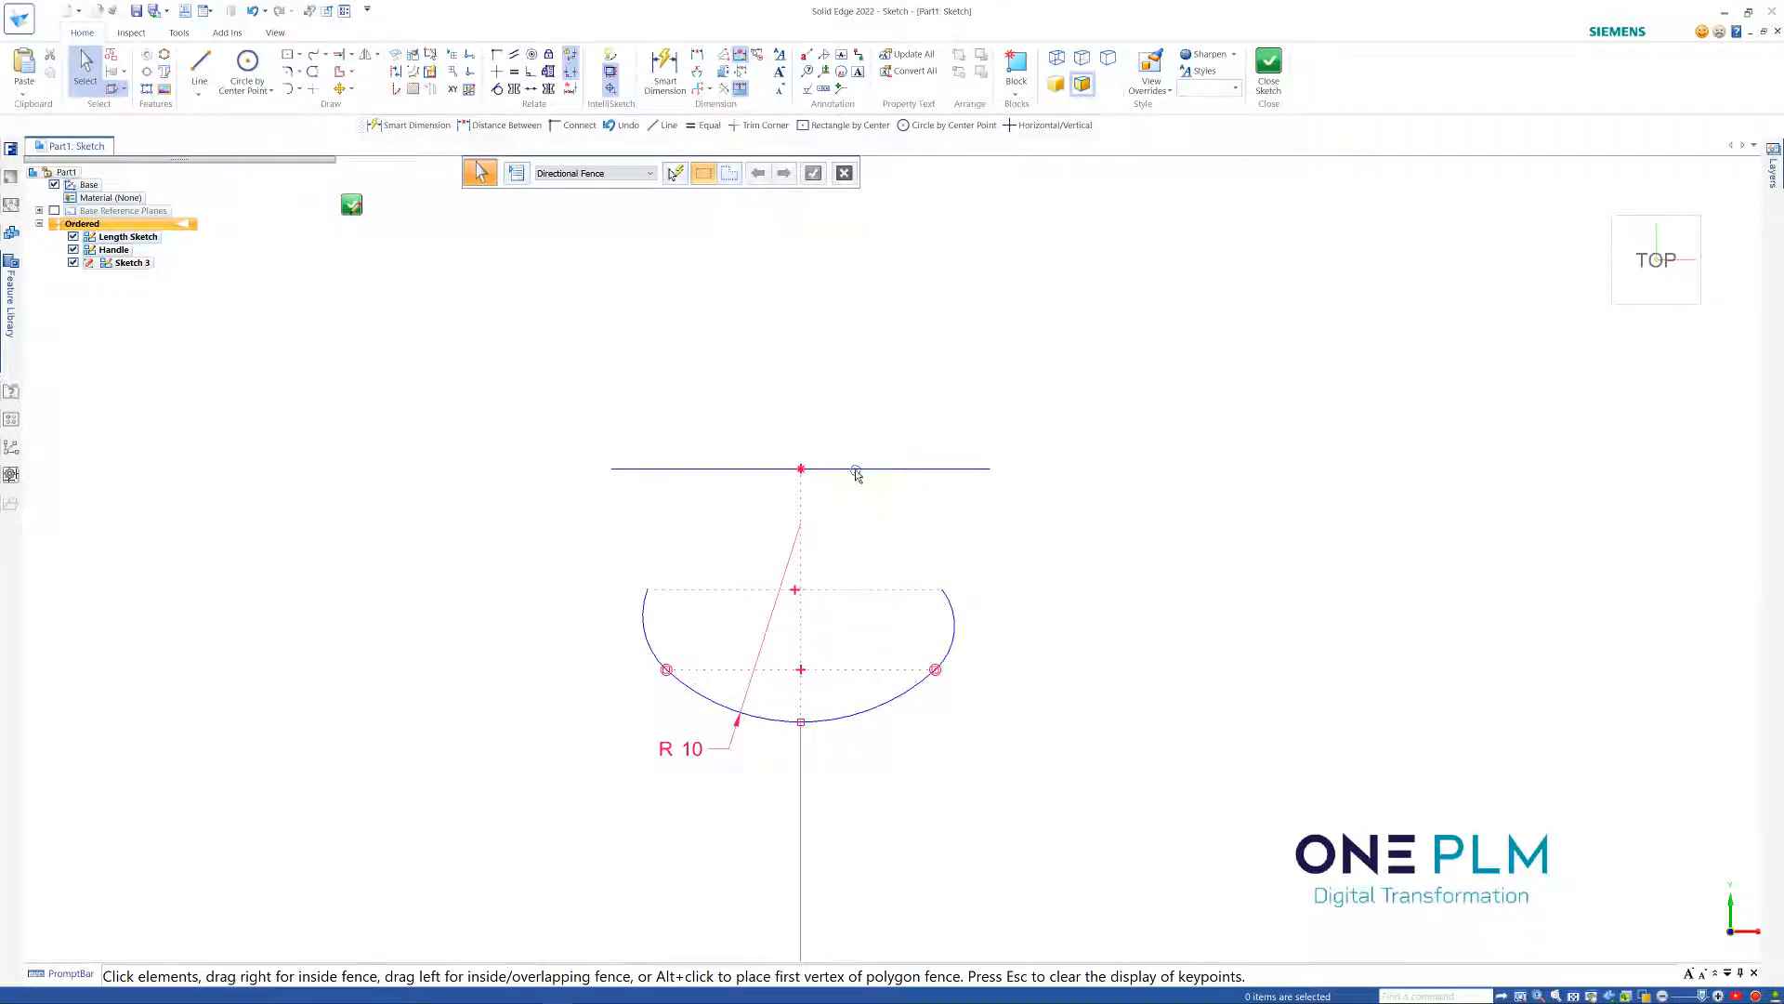
click(697, 54)
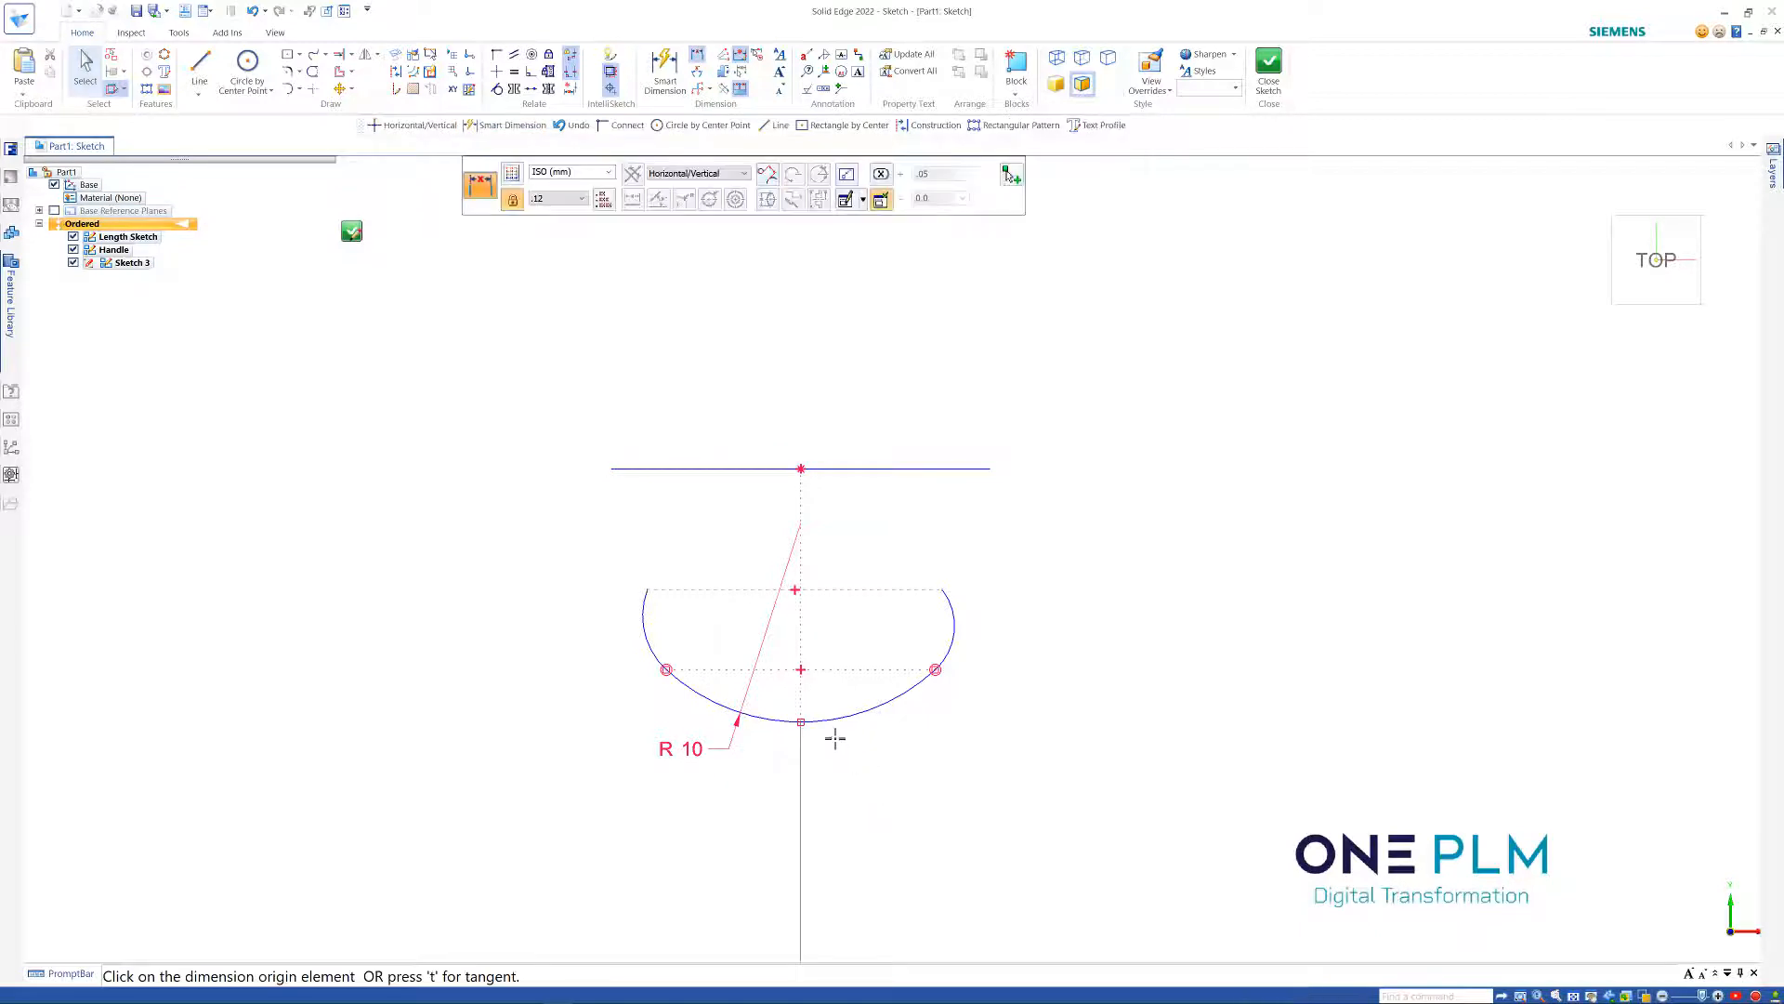
click(821, 469)
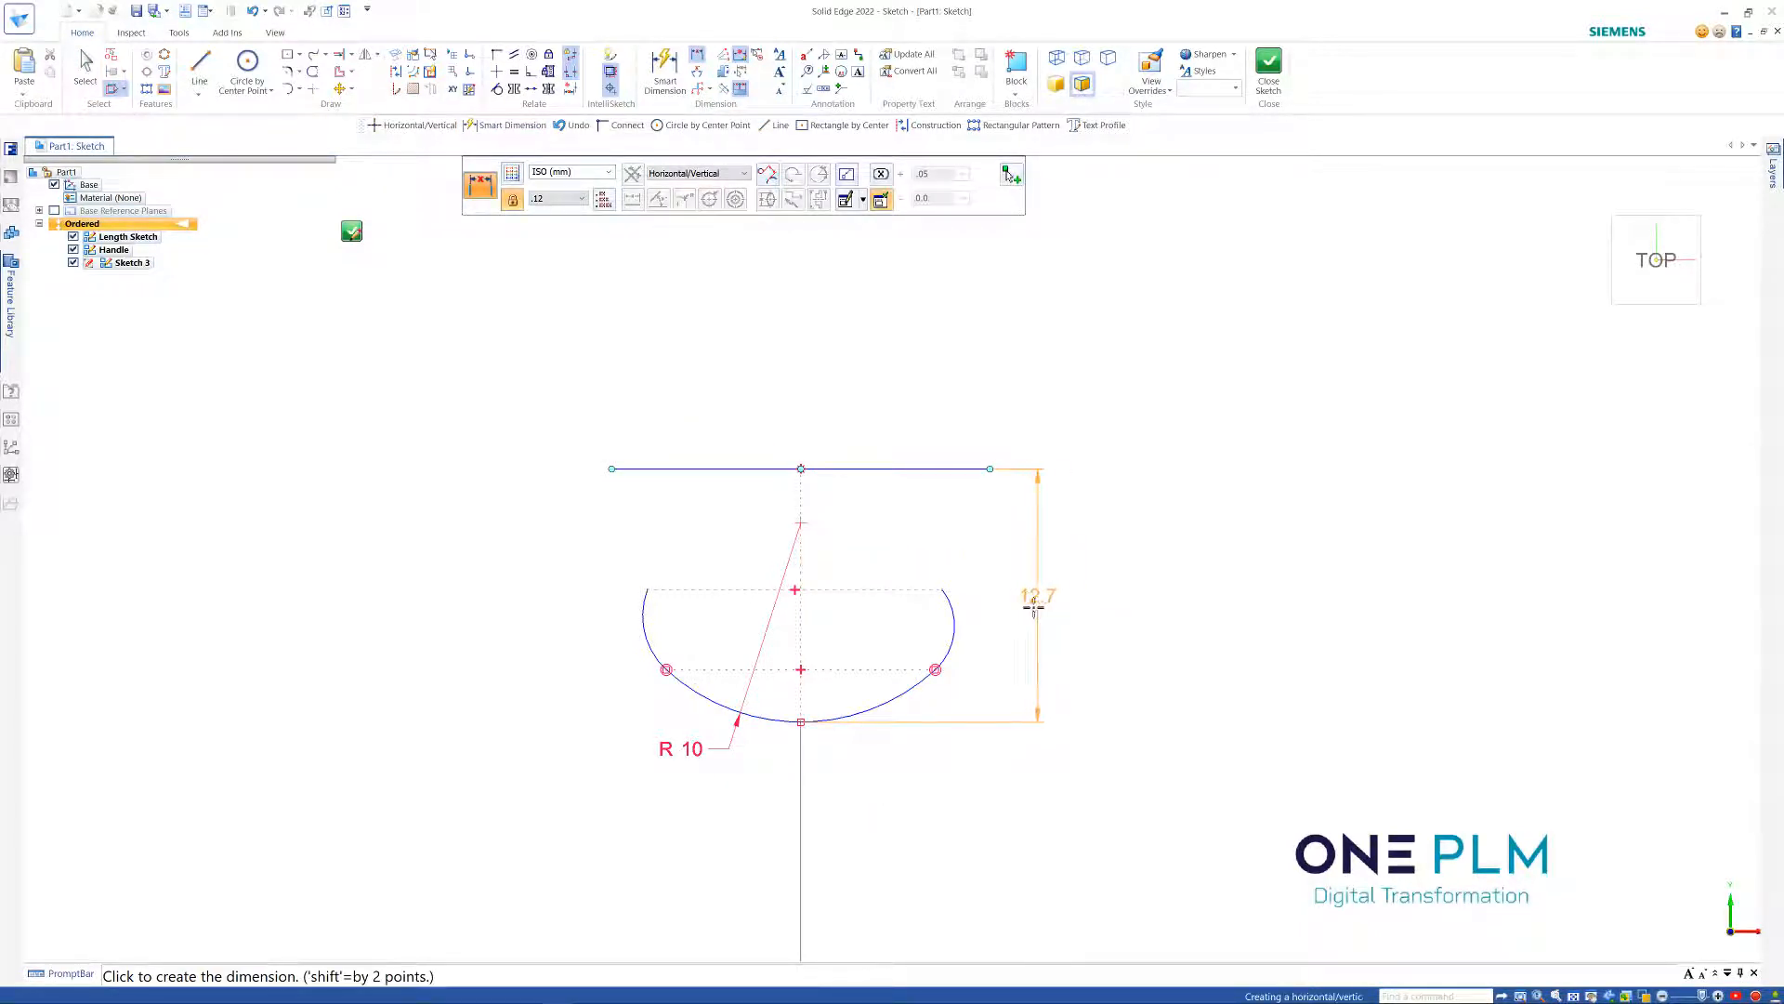
click(1031, 610)
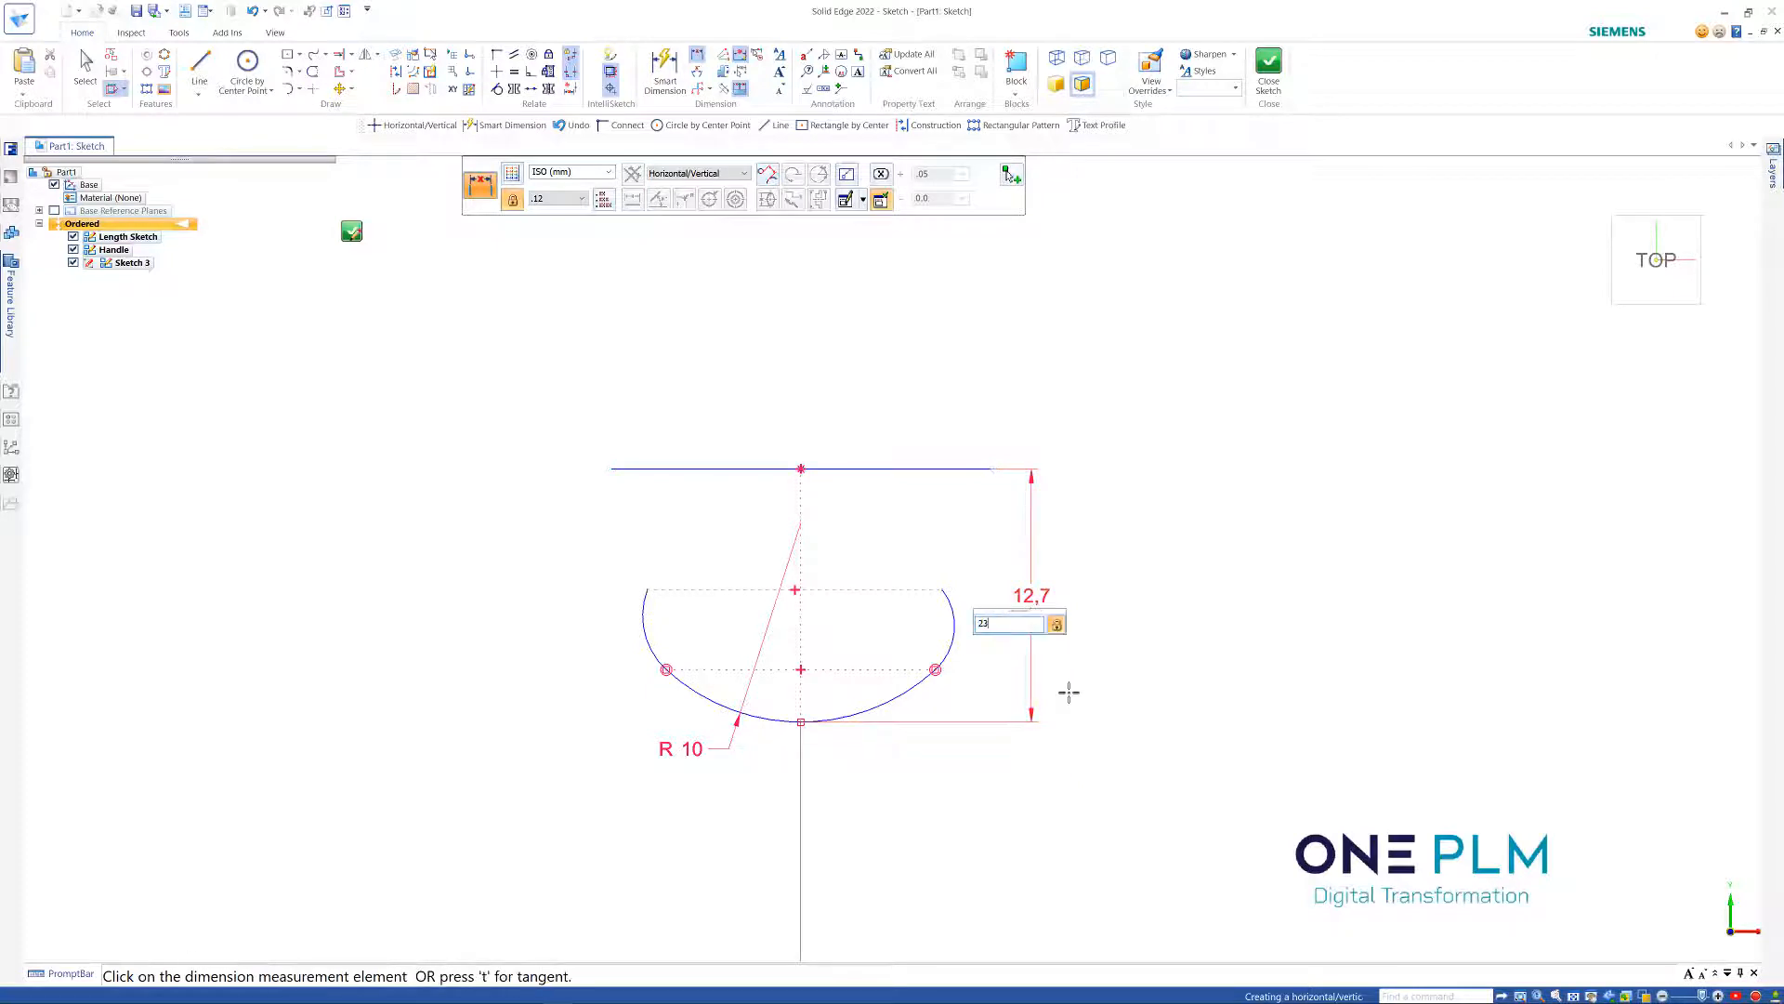
key(Return)
scroll(1047, 708, down, 2)
scroll(921, 603, up, 2)
key(Escape)
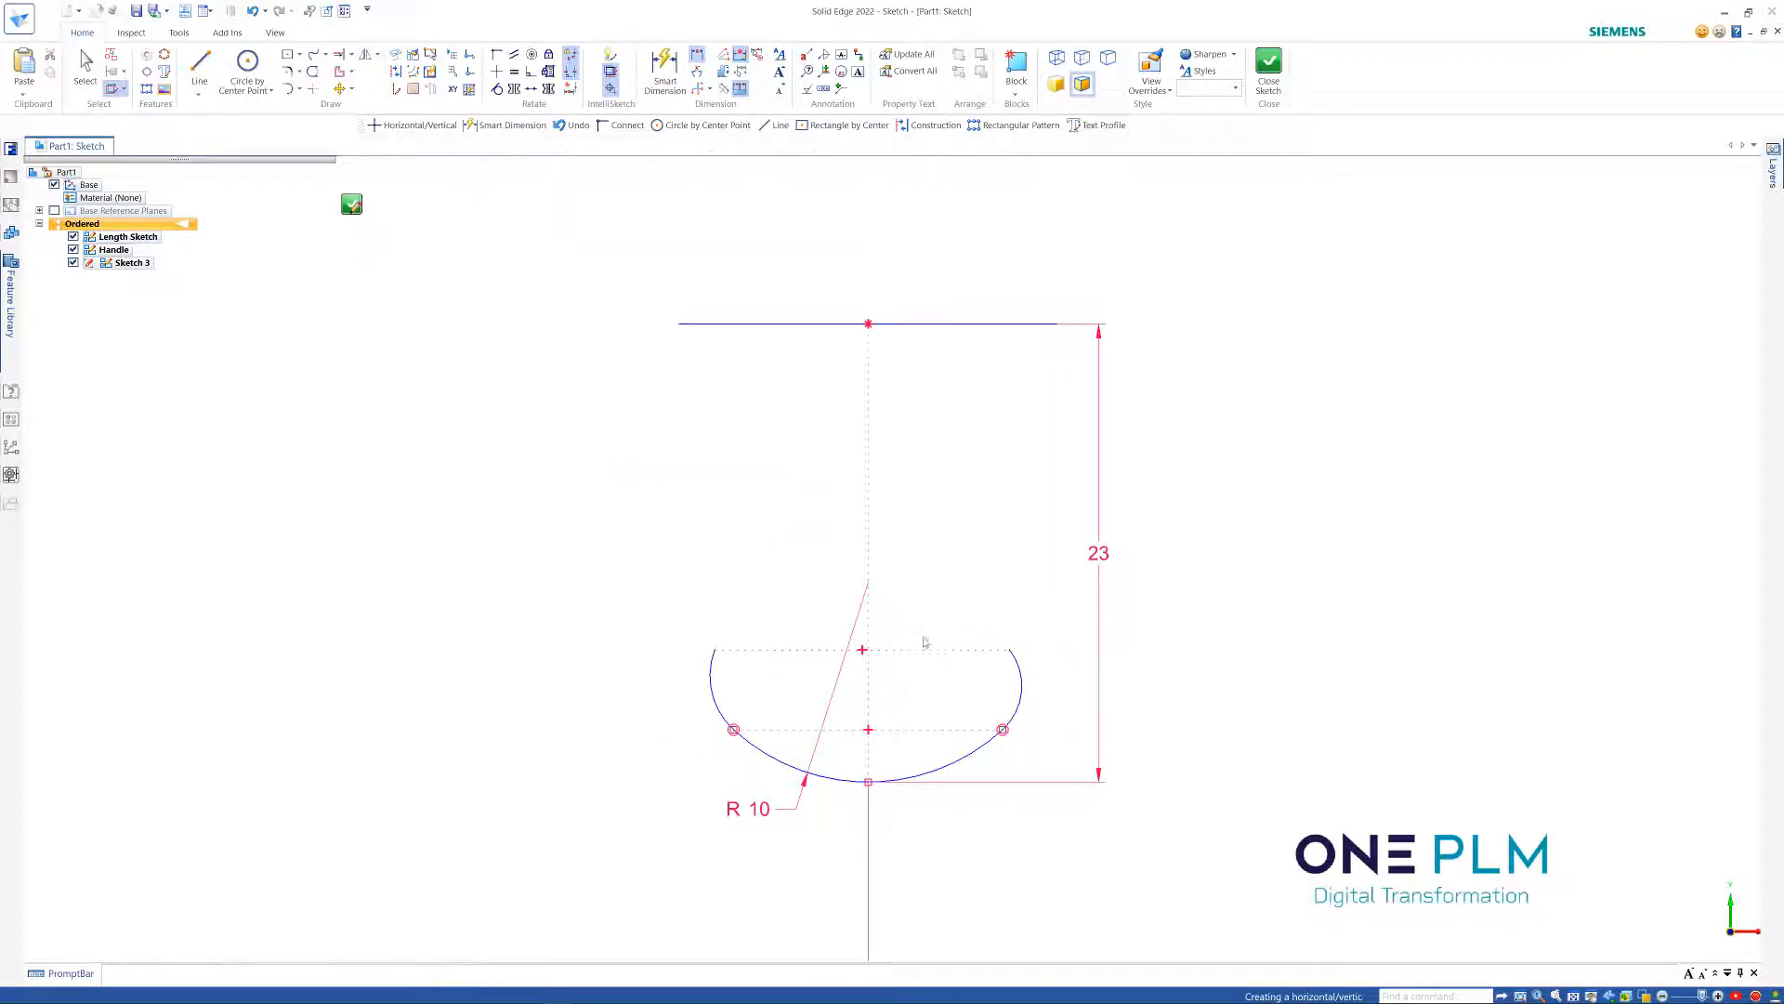
Try an 18 mm radius for the bottom arc and undo that change
click(761, 815)
key(Escape)
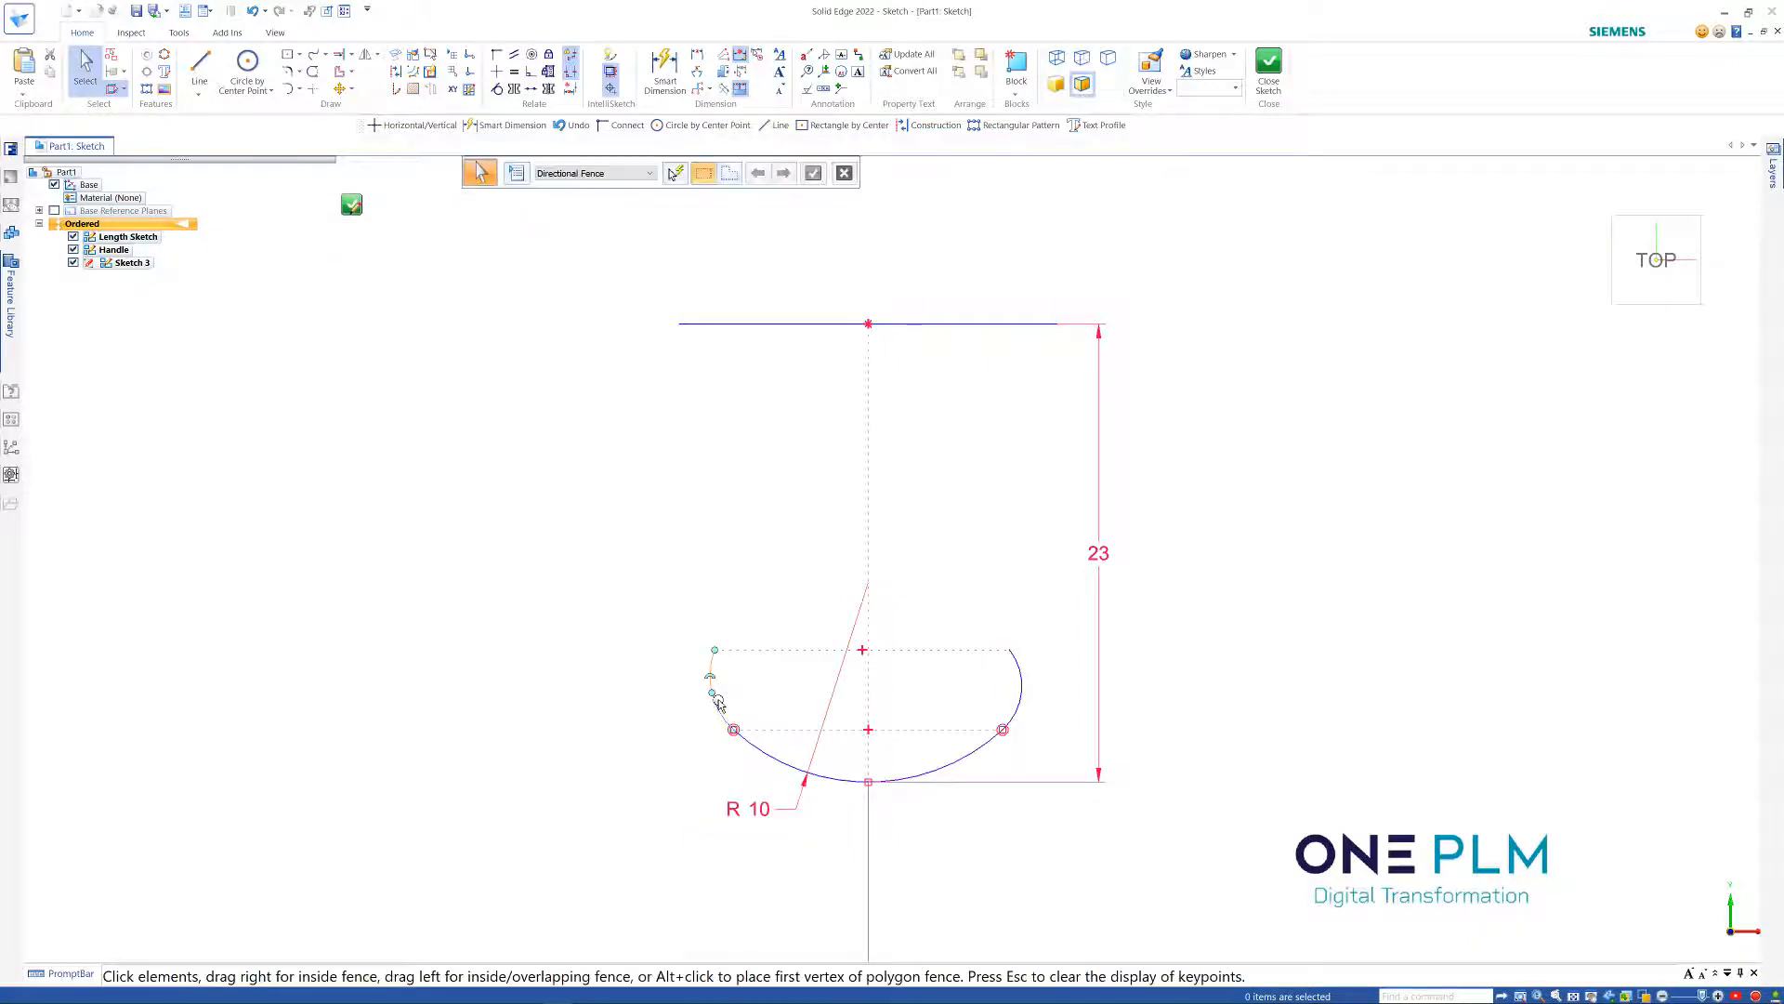
click(767, 756)
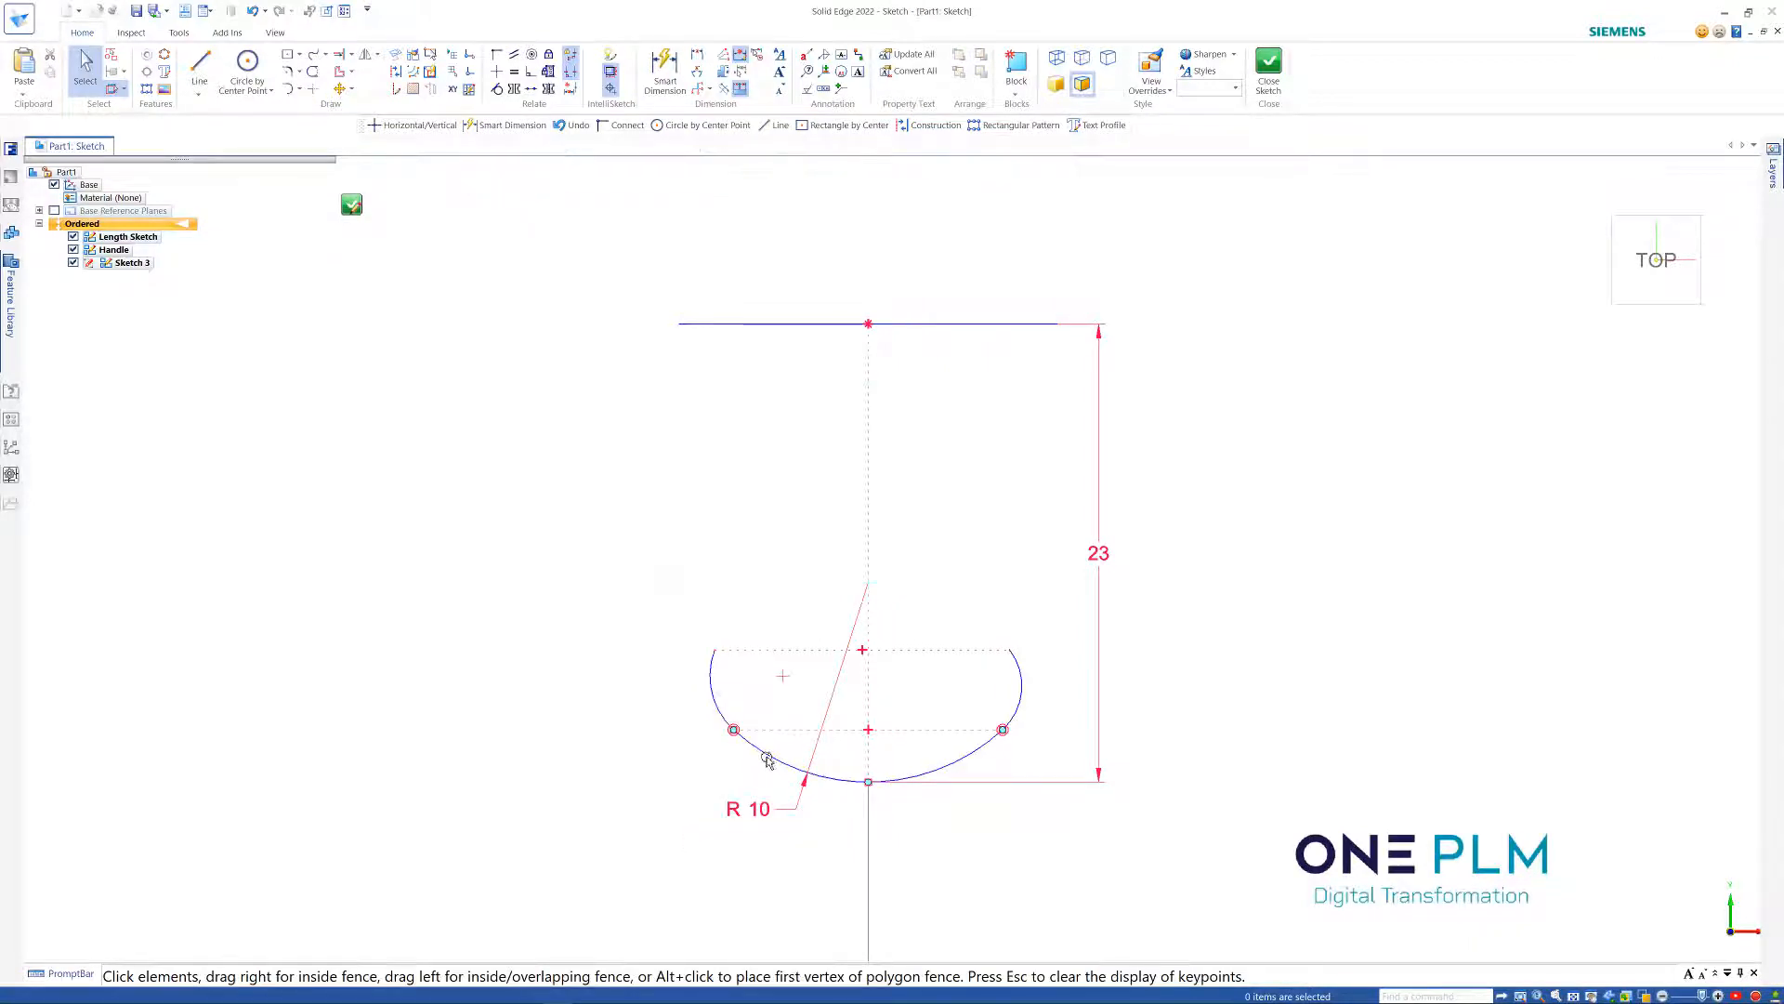
click(760, 816)
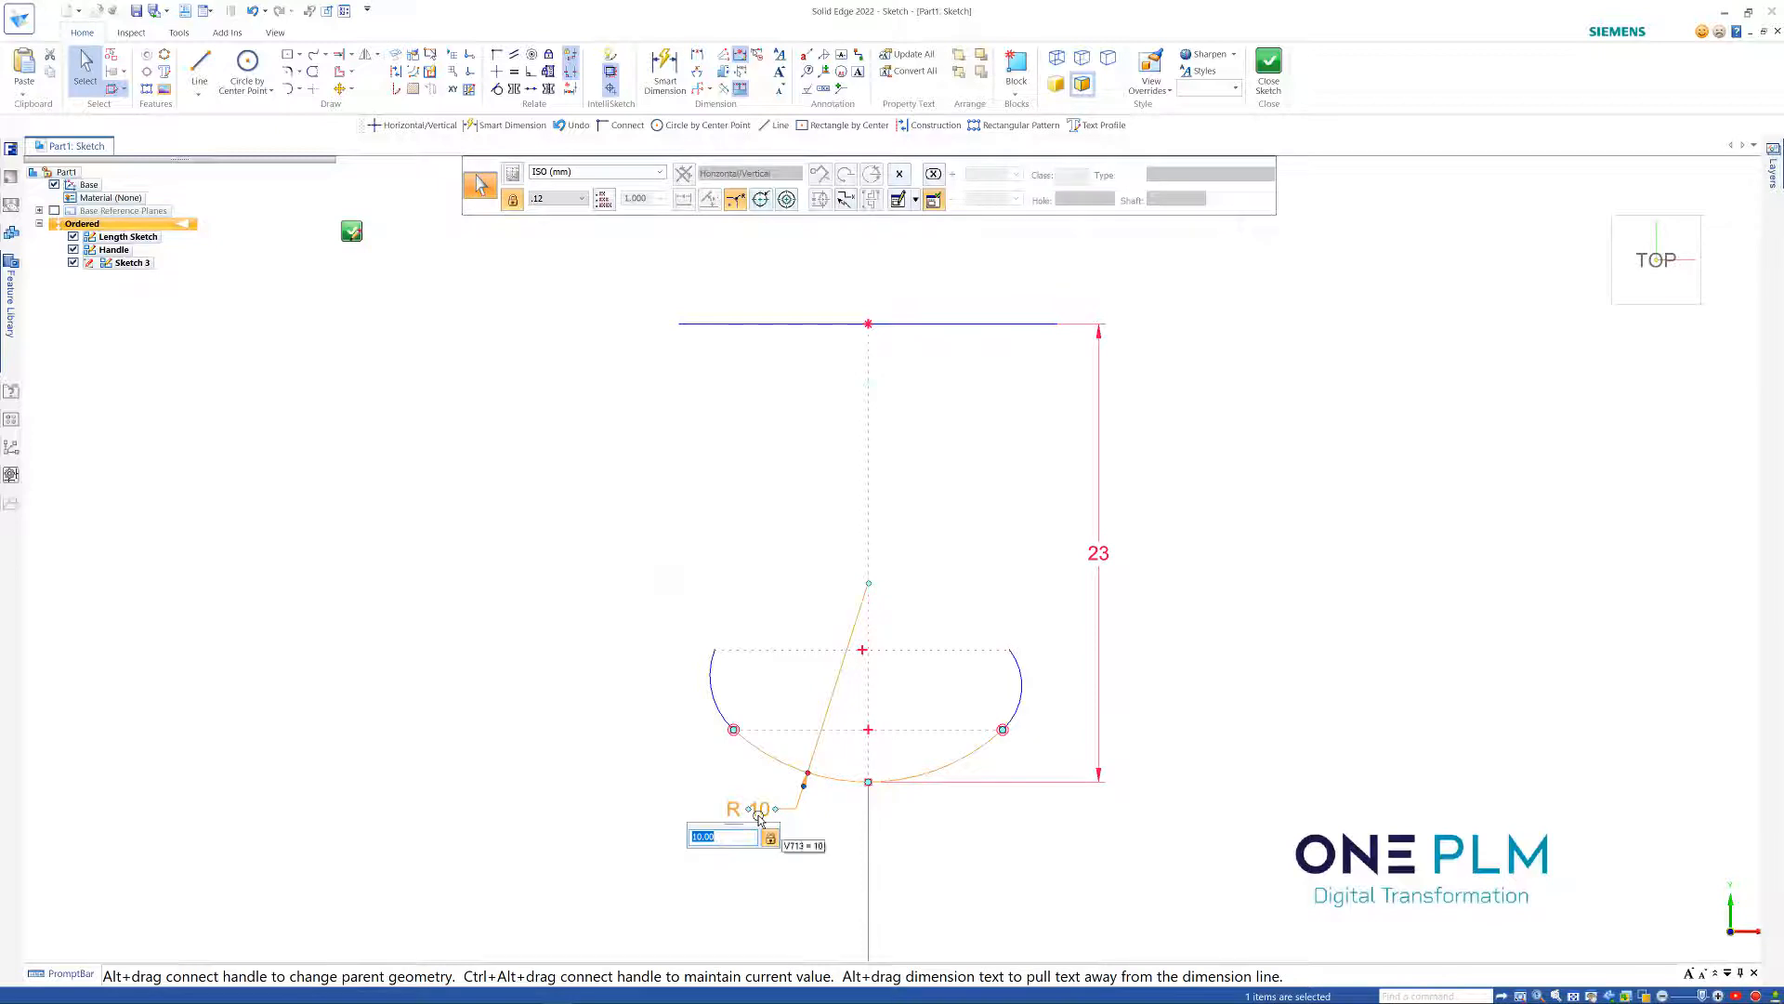
key(Return)
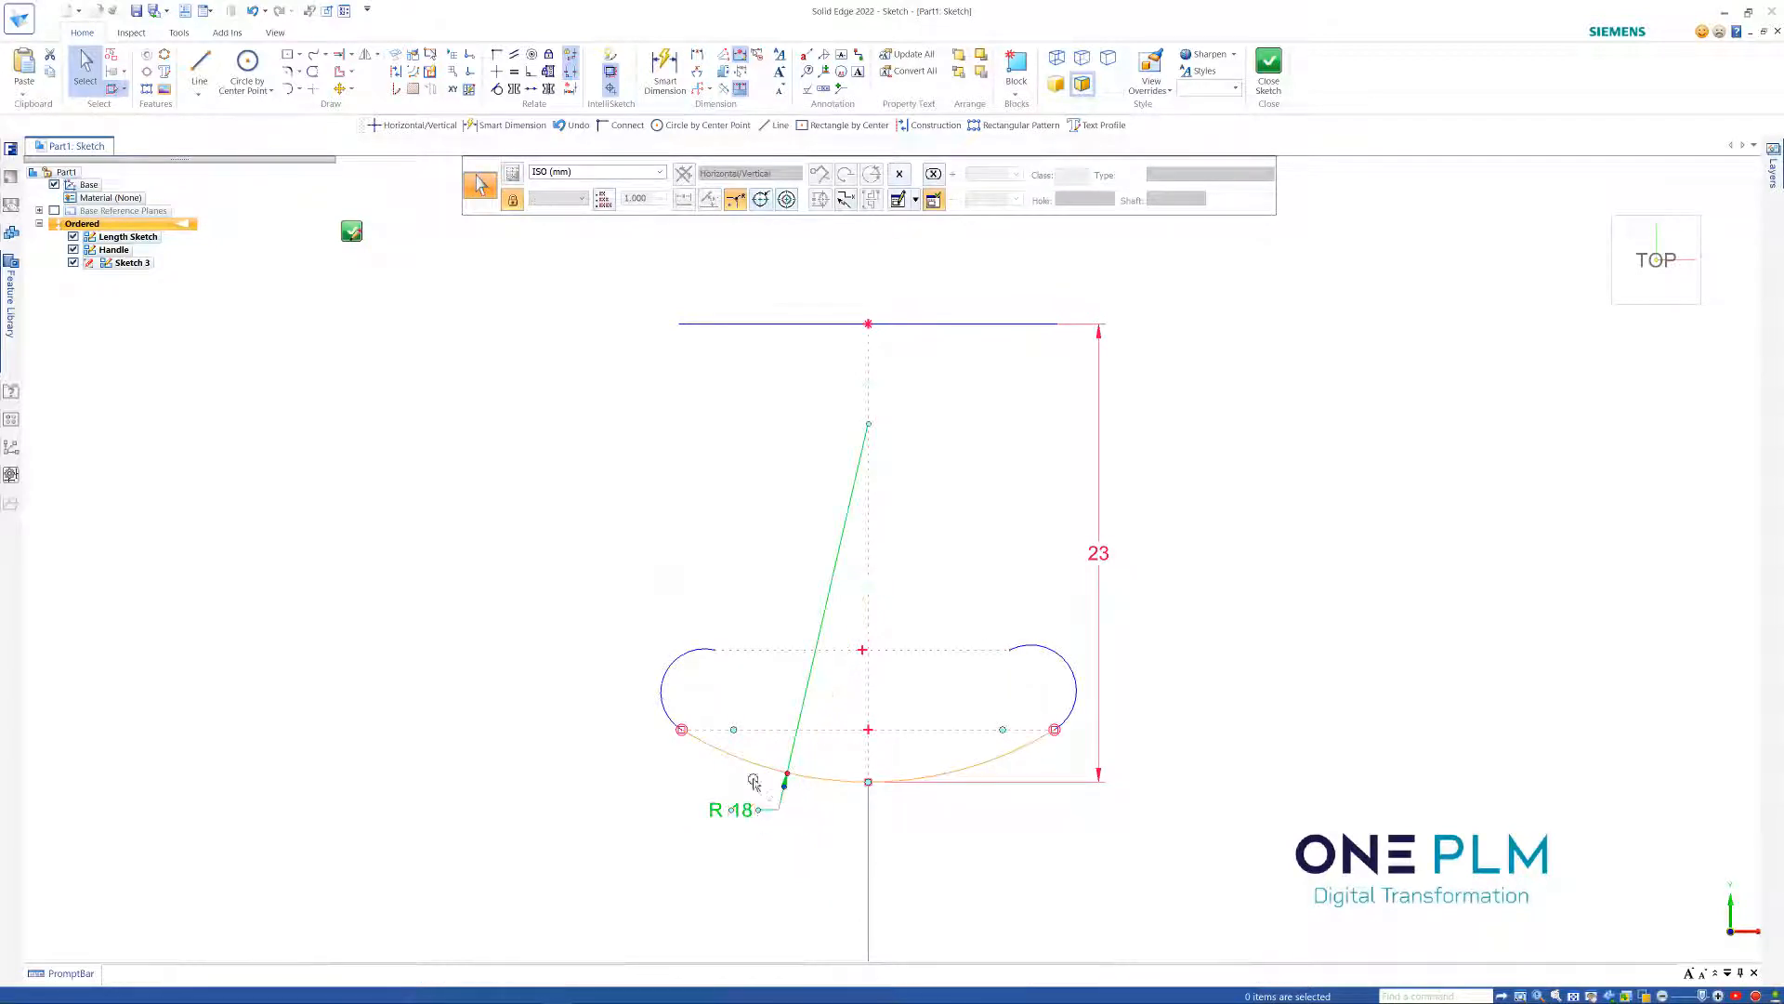
key(Escape)
scroll(732, 733, down, 1)
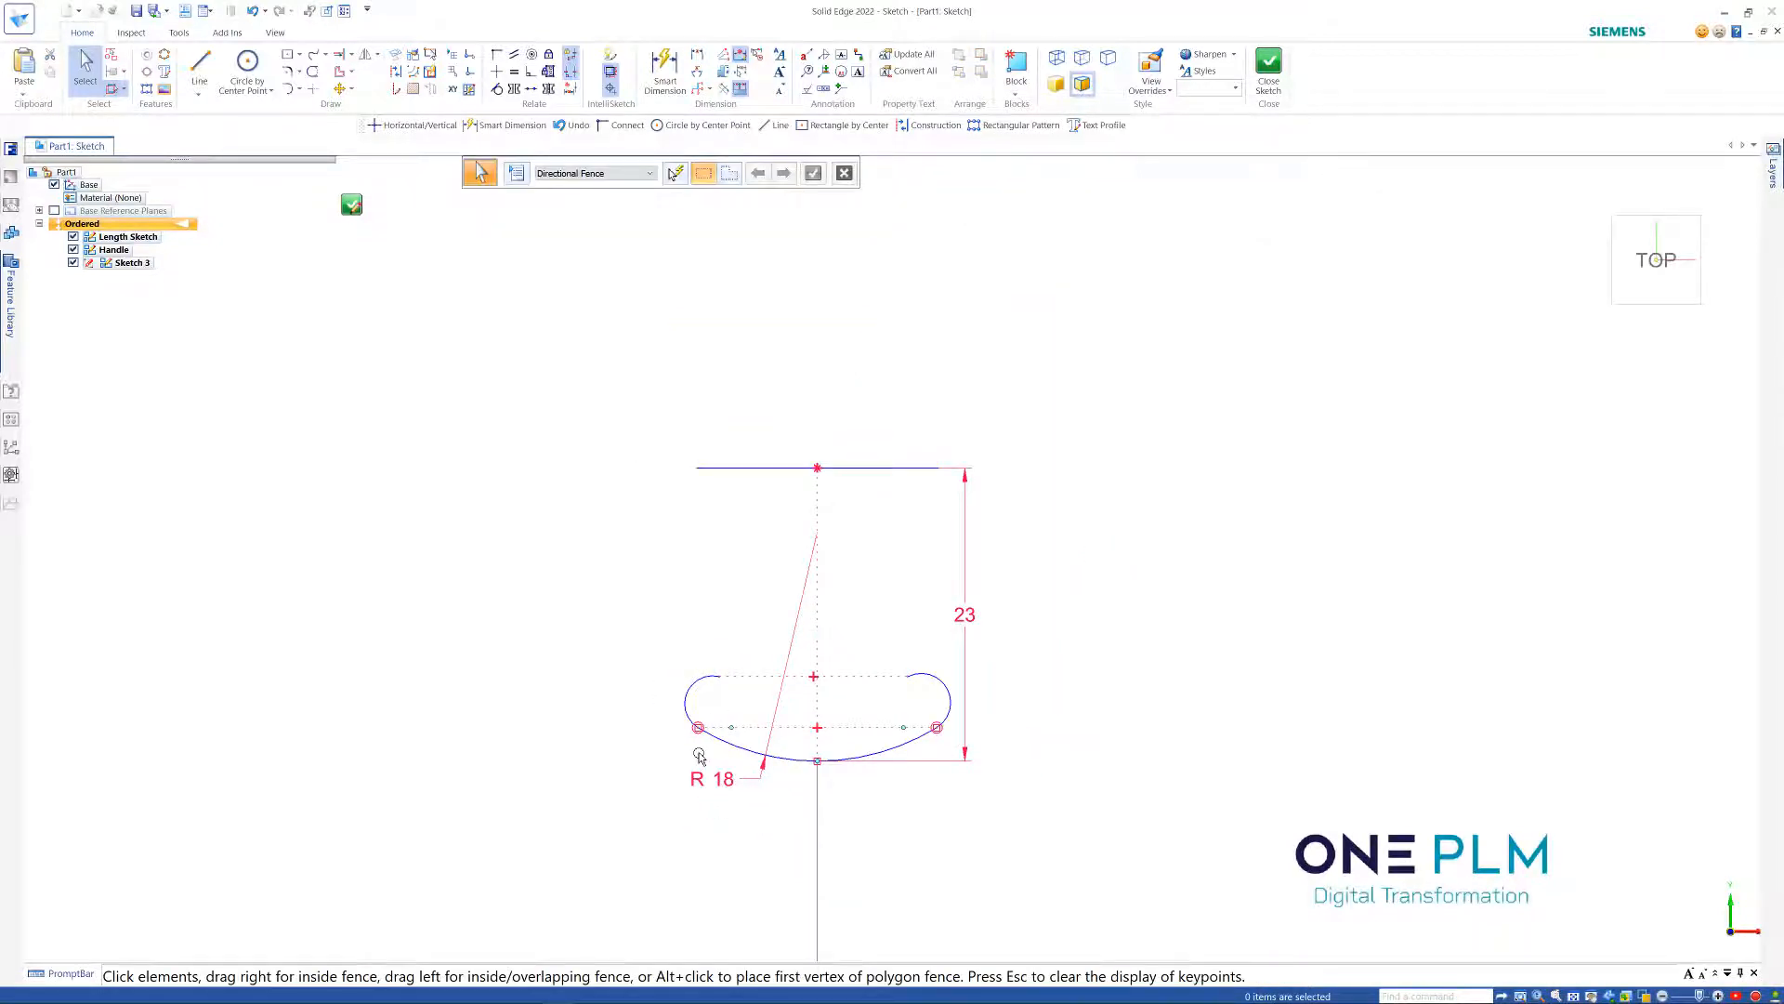
key(ctrl+z)
Dimension the left tangent arc's radius and set it to 8 mm
scroll(781, 796, up, 3)
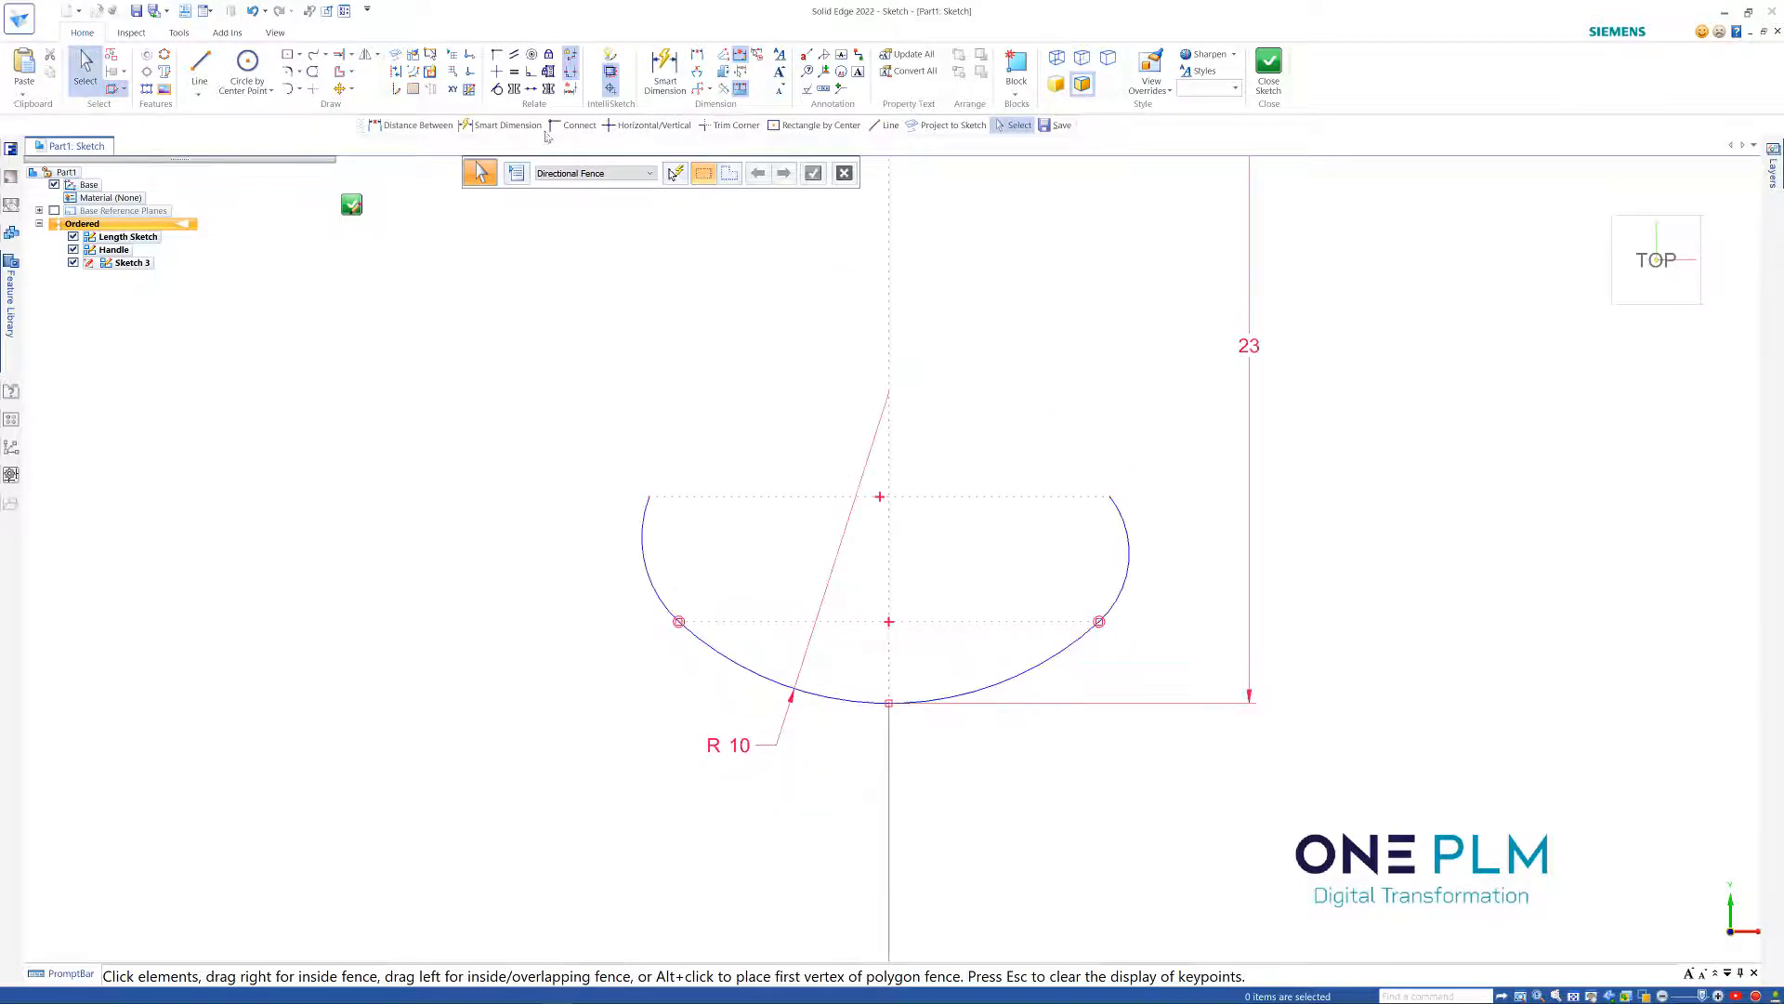
click(666, 70)
click(639, 537)
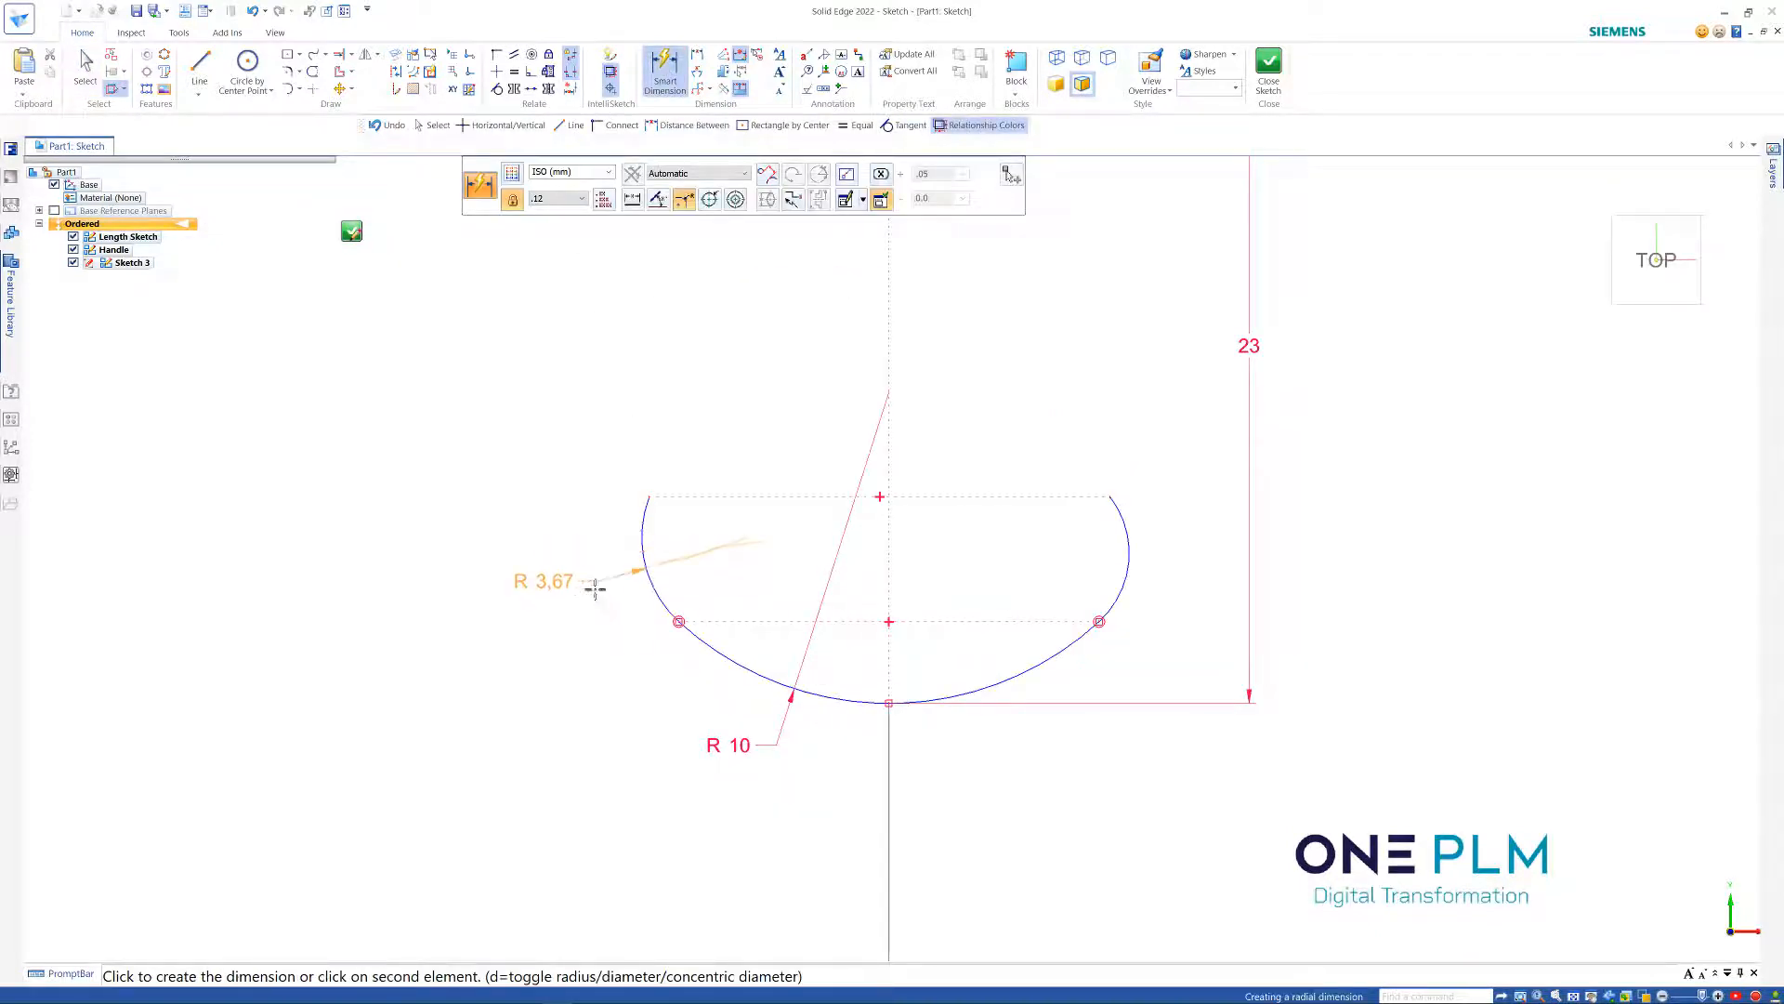
click(594, 588)
text(8)
key(Return)
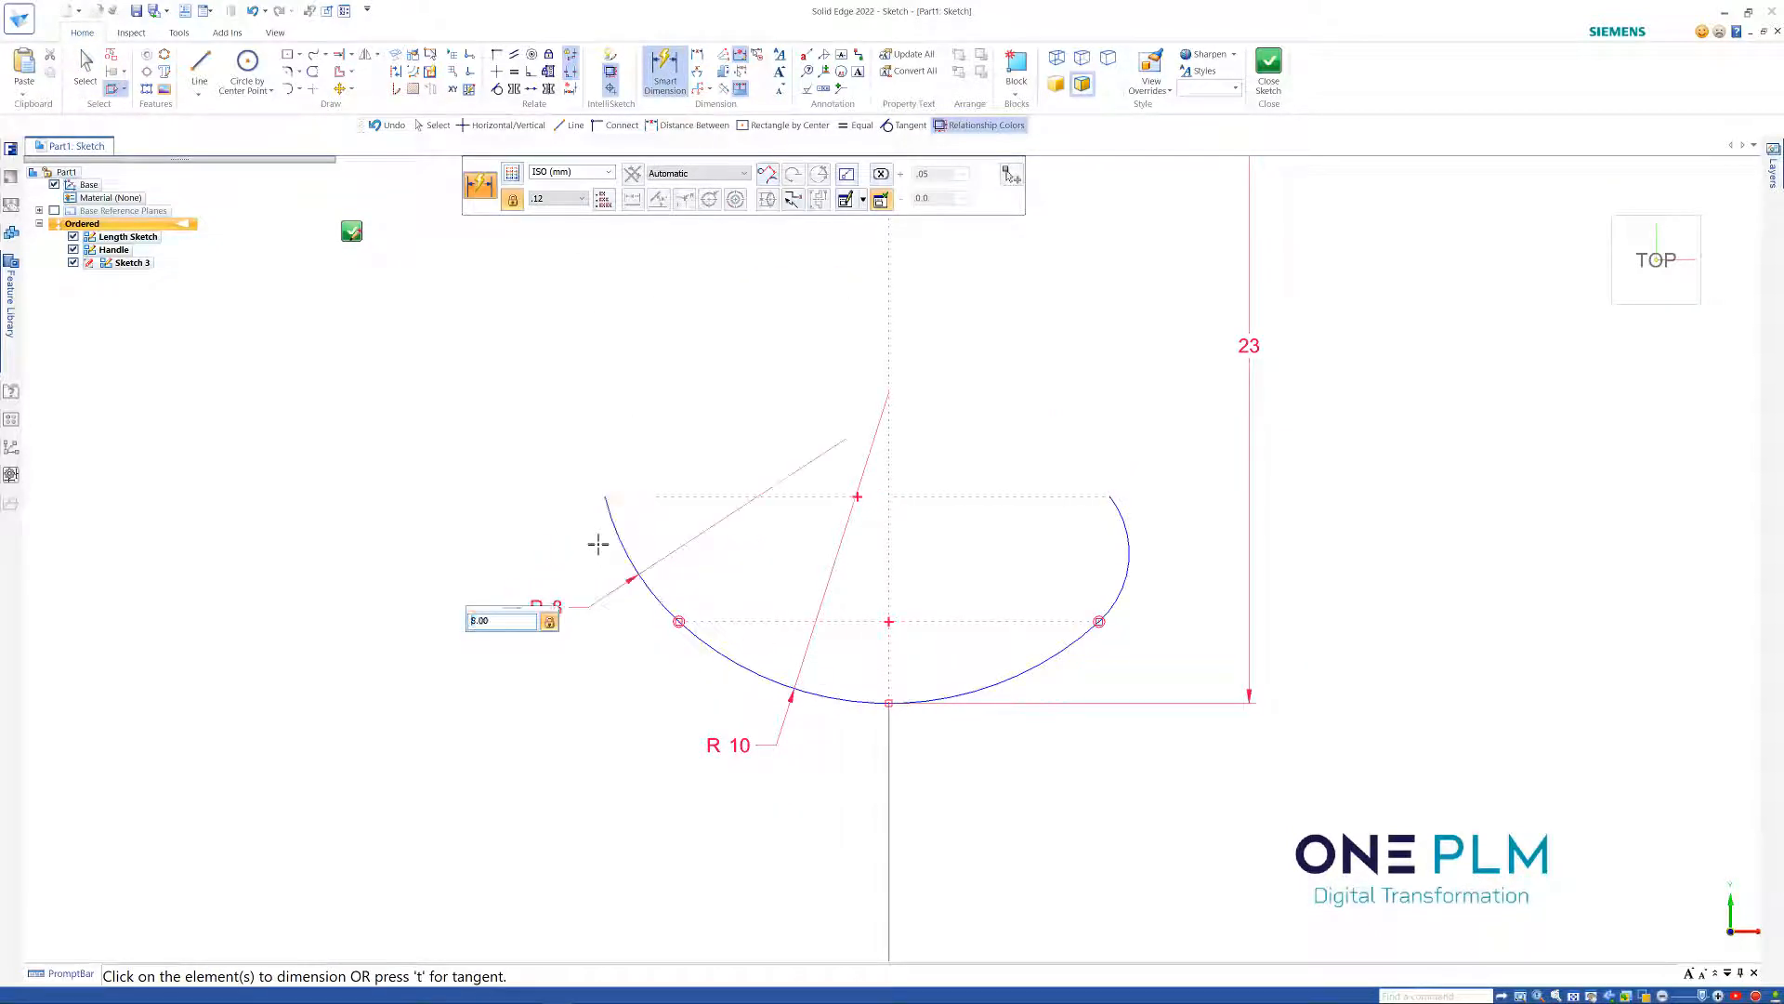
key(Escape)
Apply an Equal relationship between the left and right tangent arcs
scroll(618, 657, down, 3)
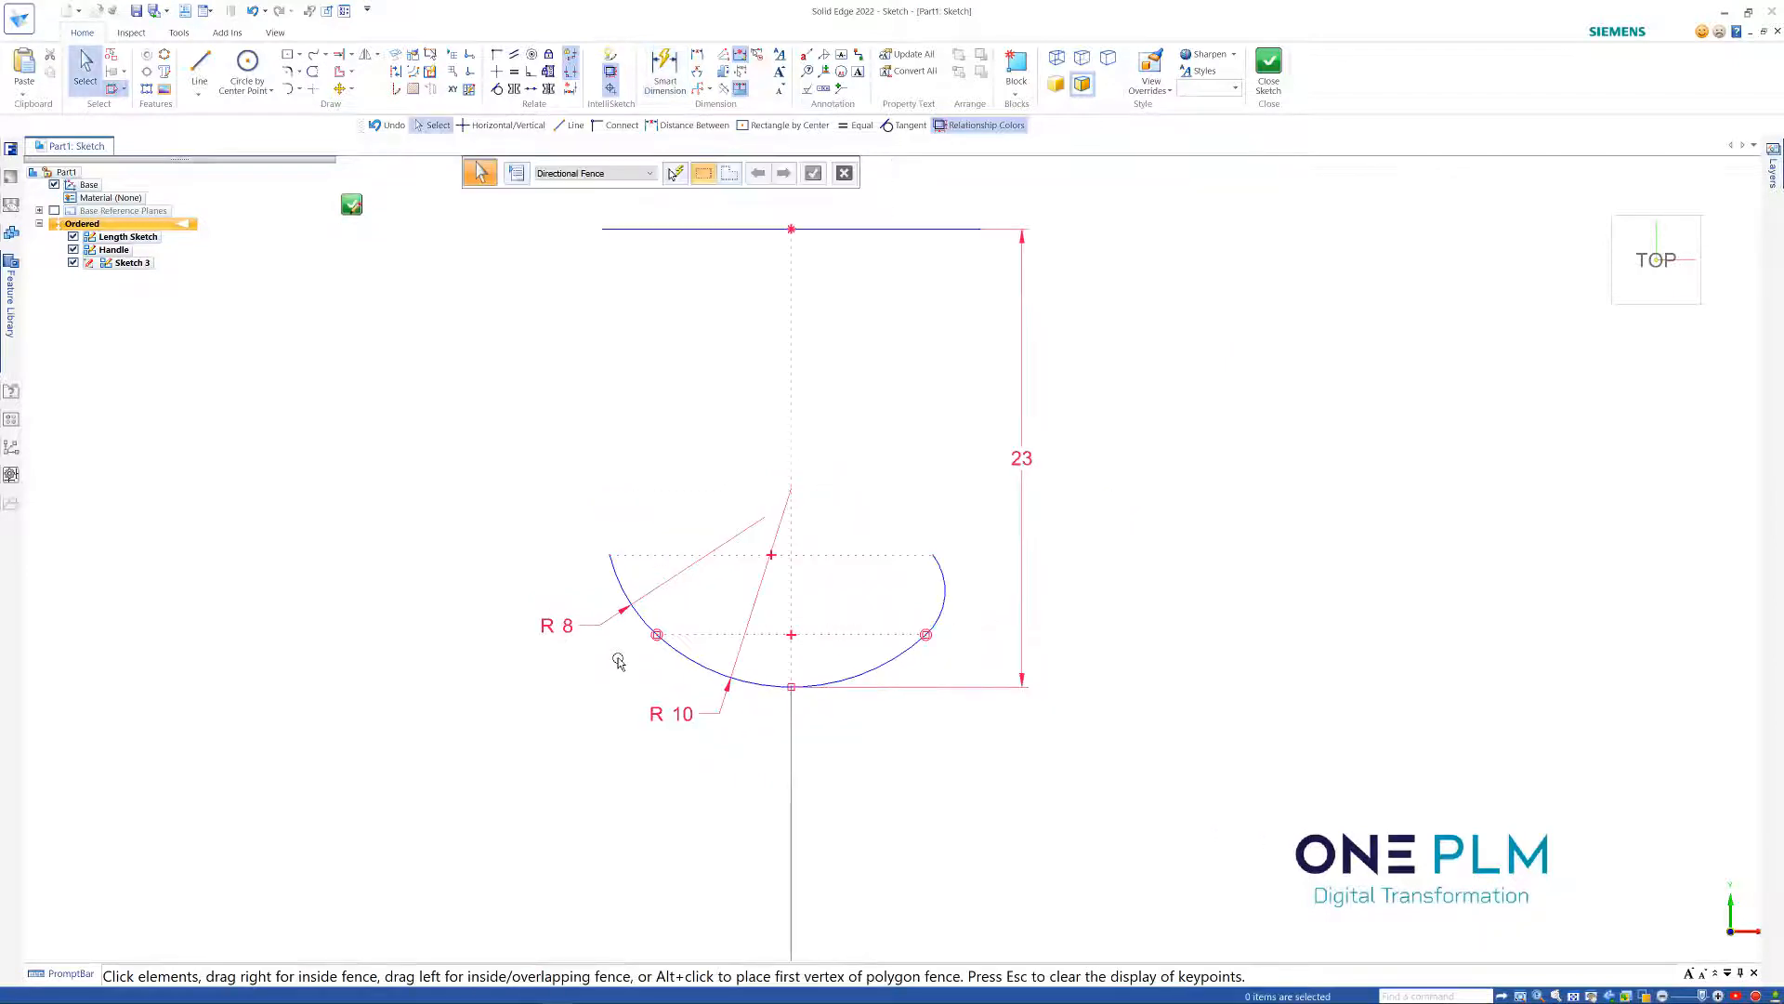
click(514, 71)
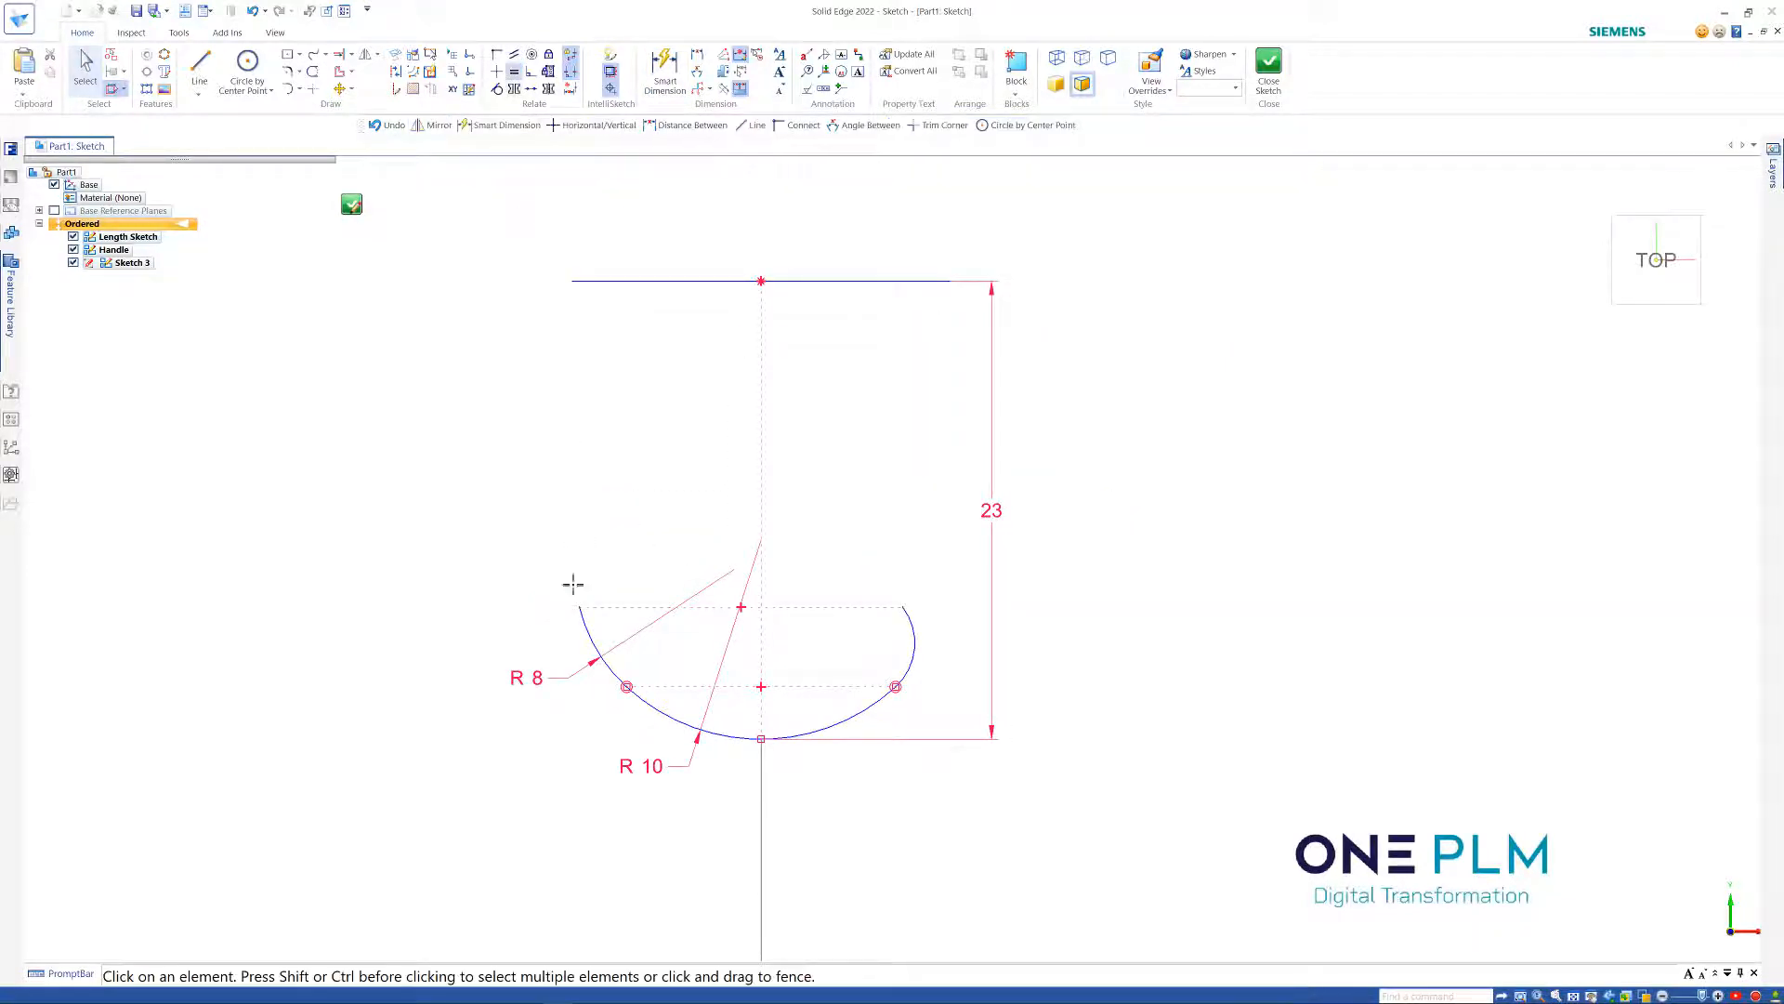
click(914, 639)
scroll(712, 752, up, 2)
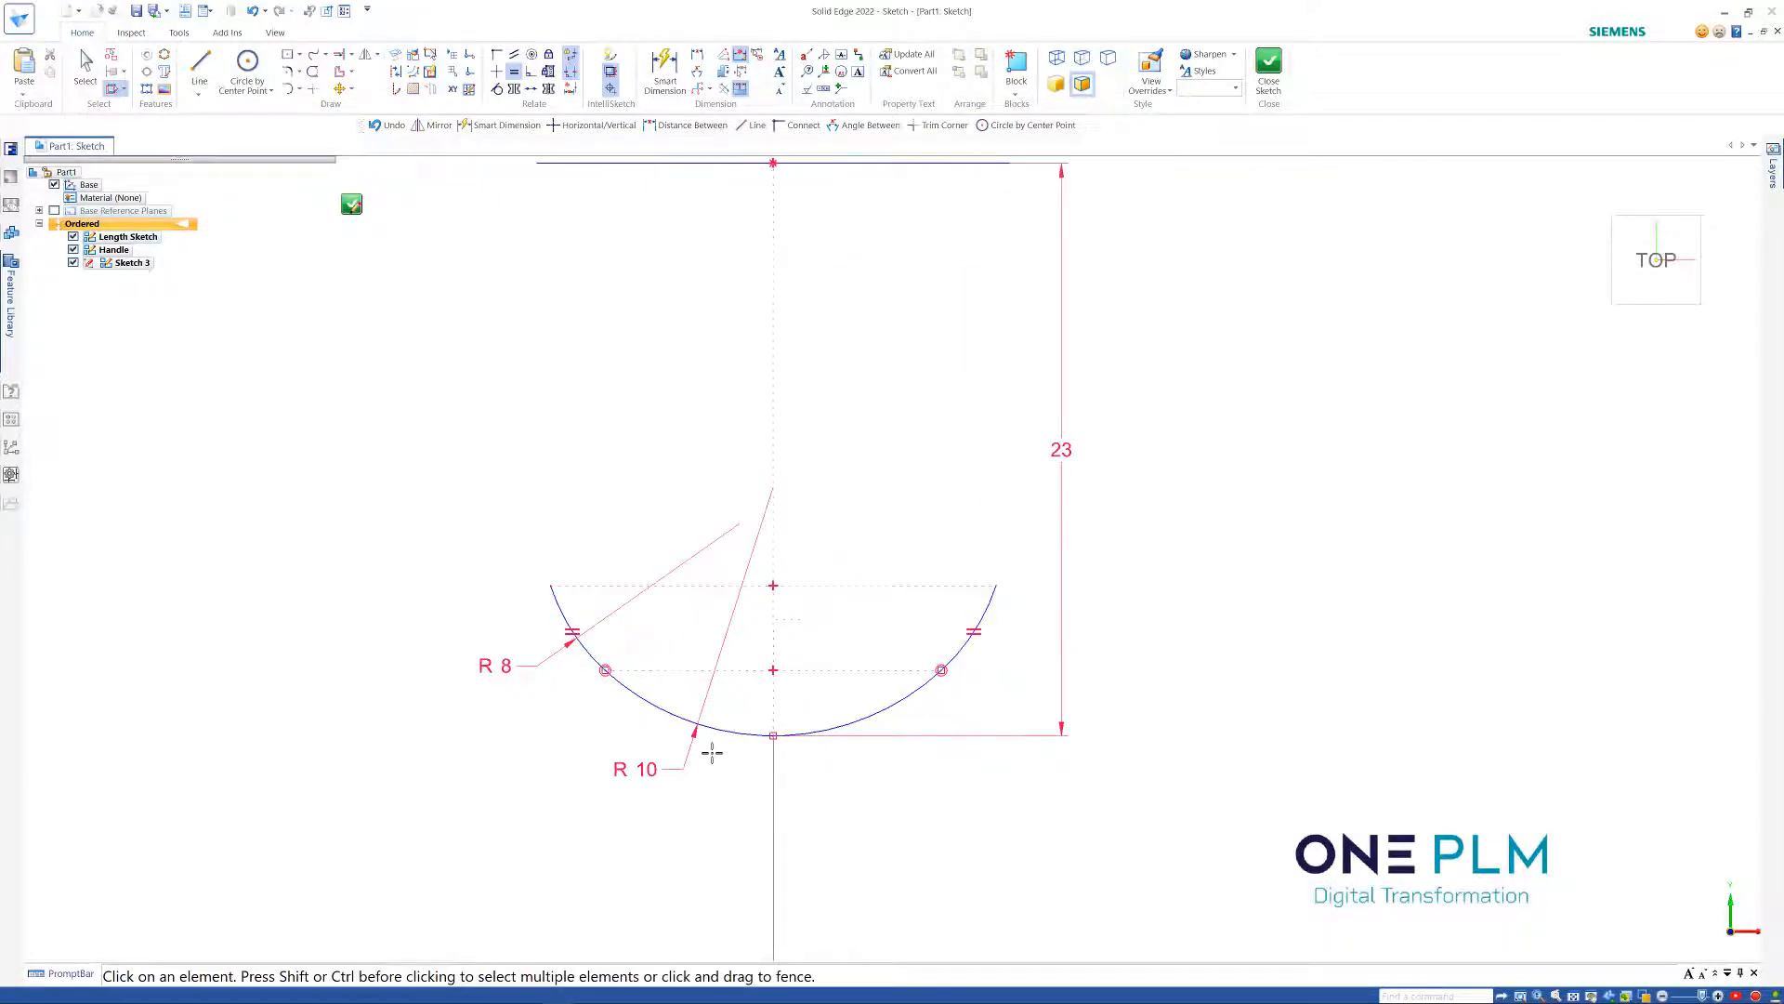
key(Escape)
Try a 20 mm radius for the bottom arc and undo that change
click(641, 772)
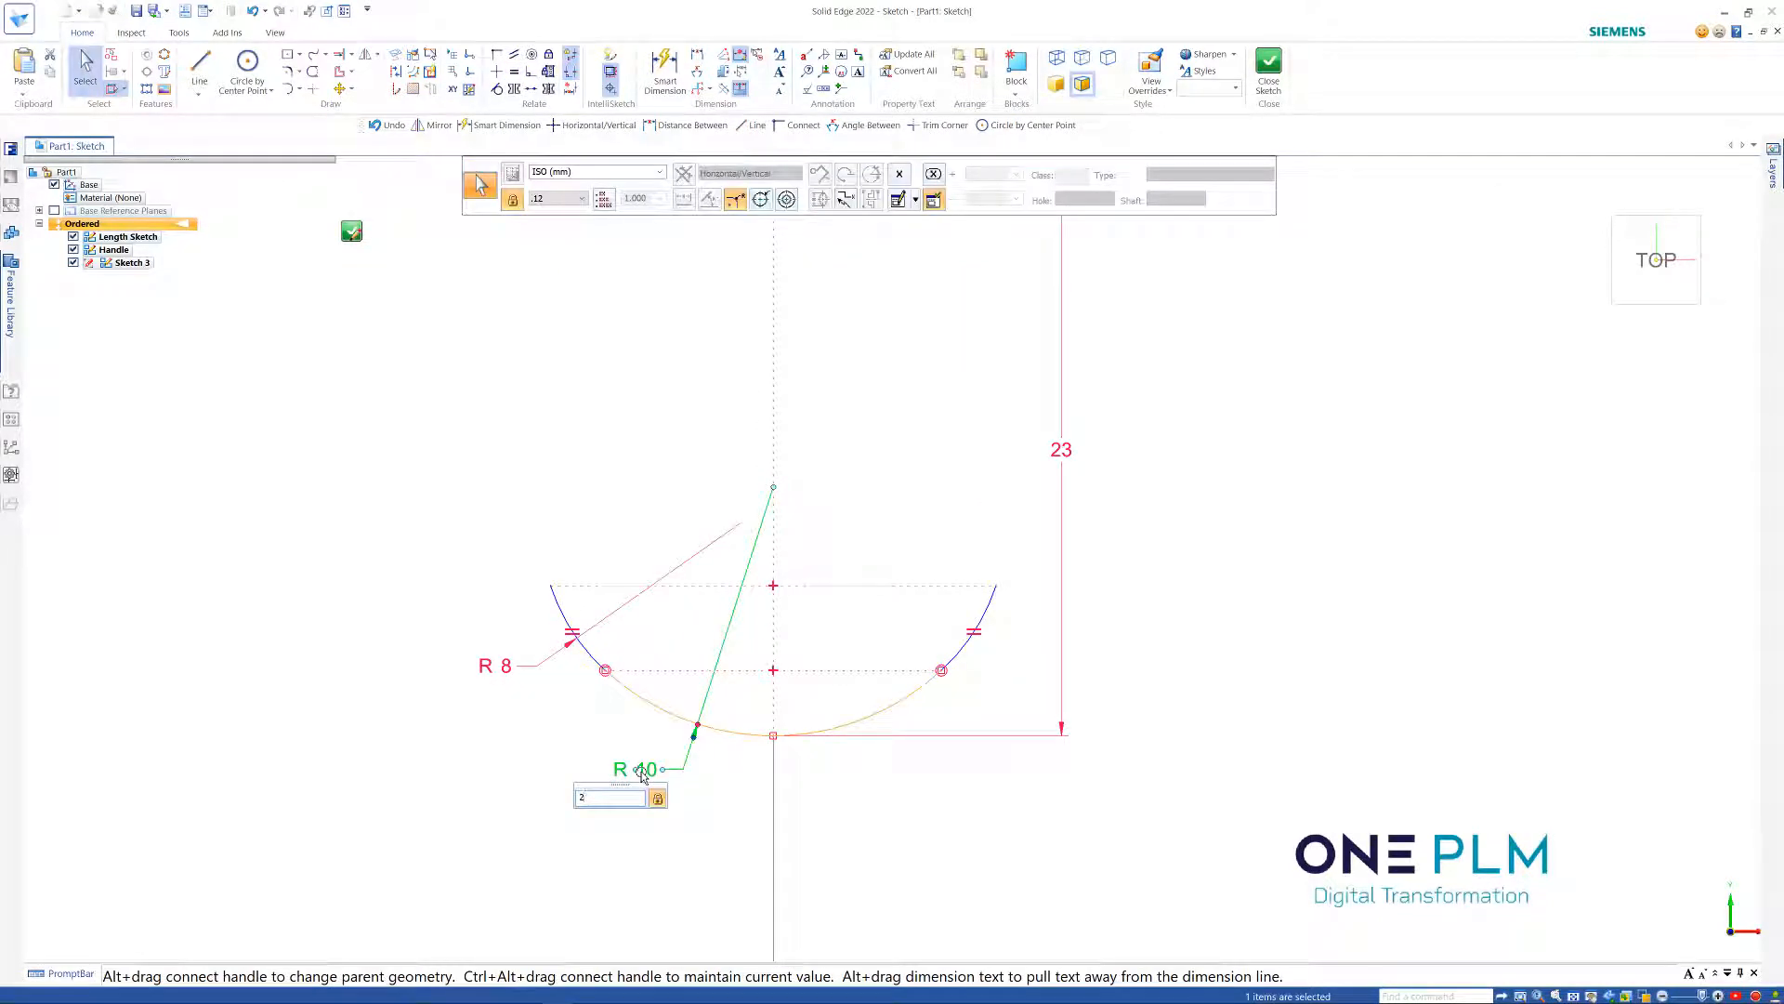
text(20)
key(Return)
key(Escape)
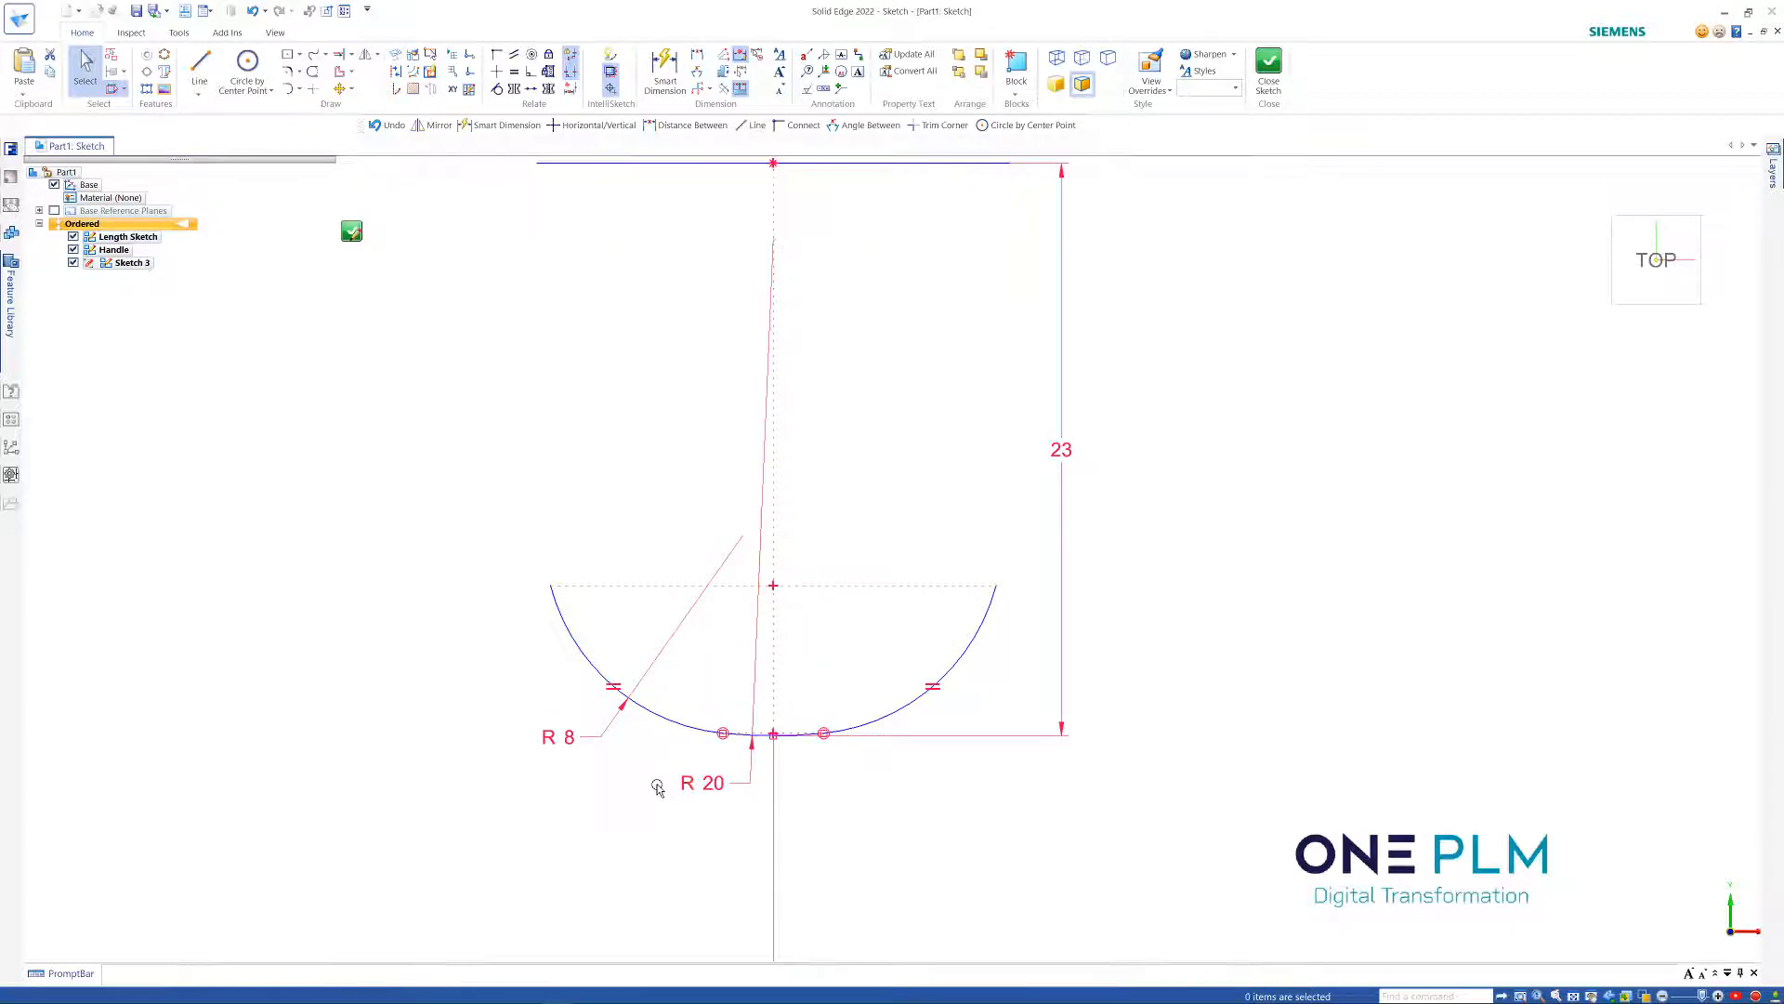
key(ctrl+z)
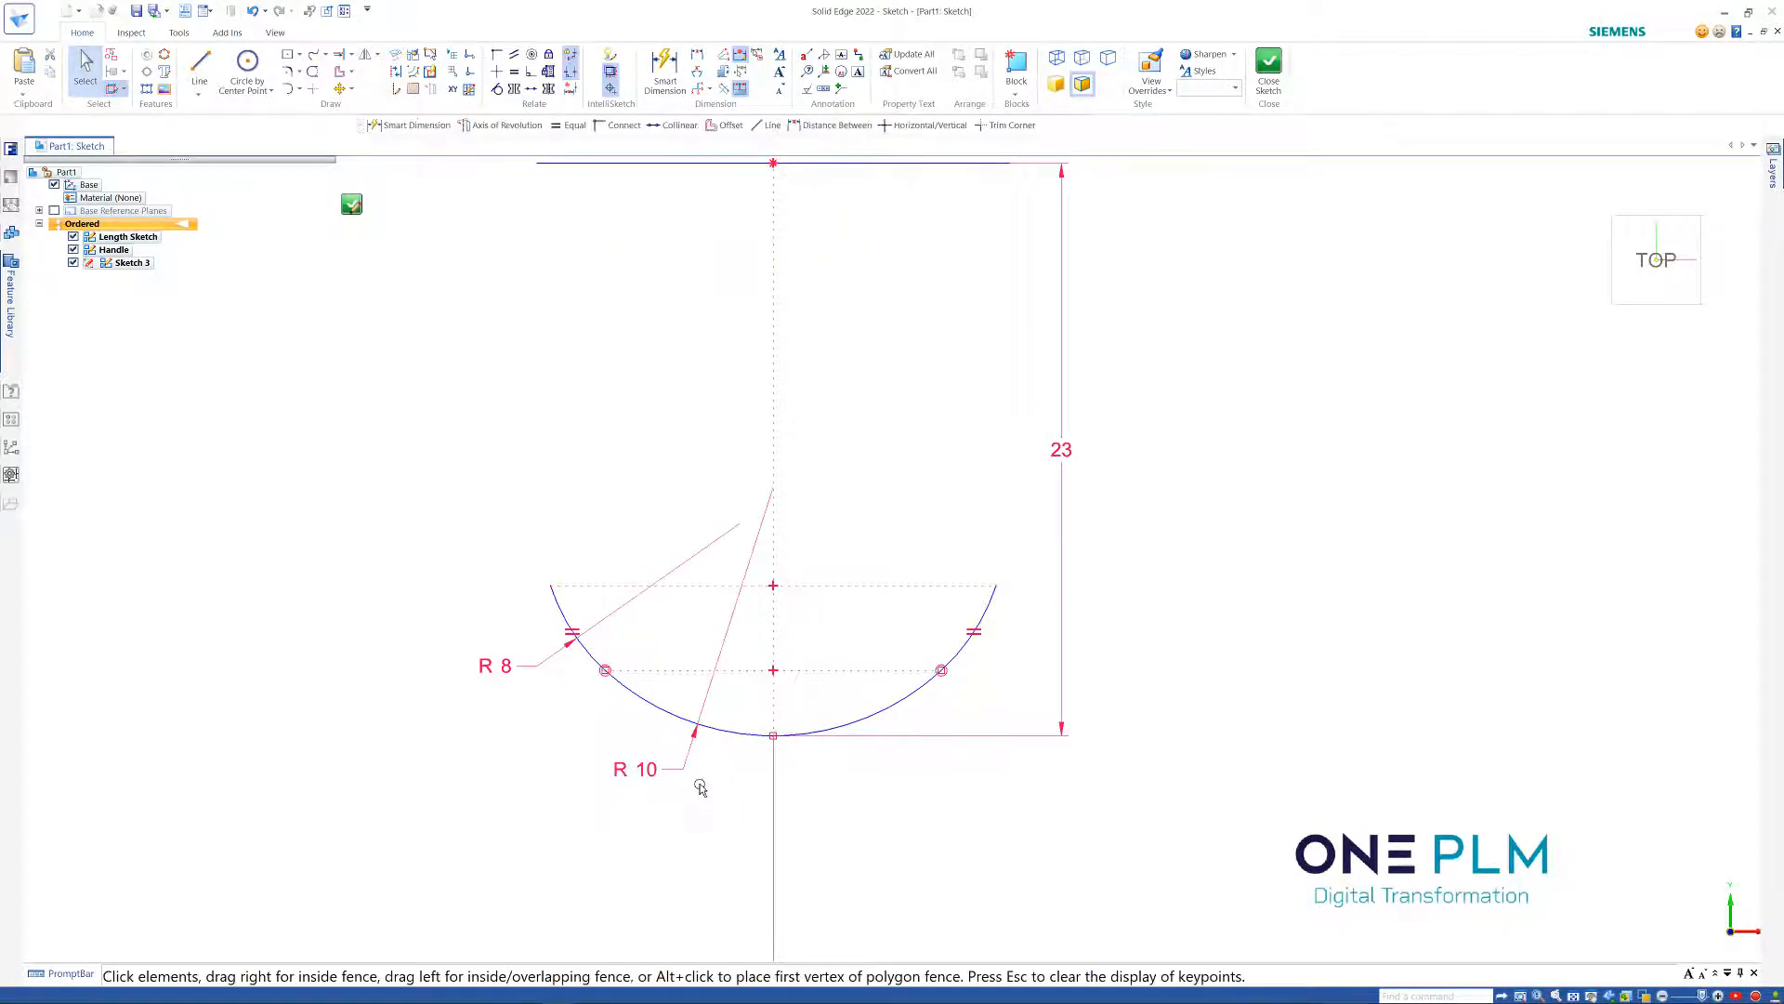
Dimension the vertical distance from the bottom arc's lowest point to its left tangent point and set it to 5 mm
click(591, 658)
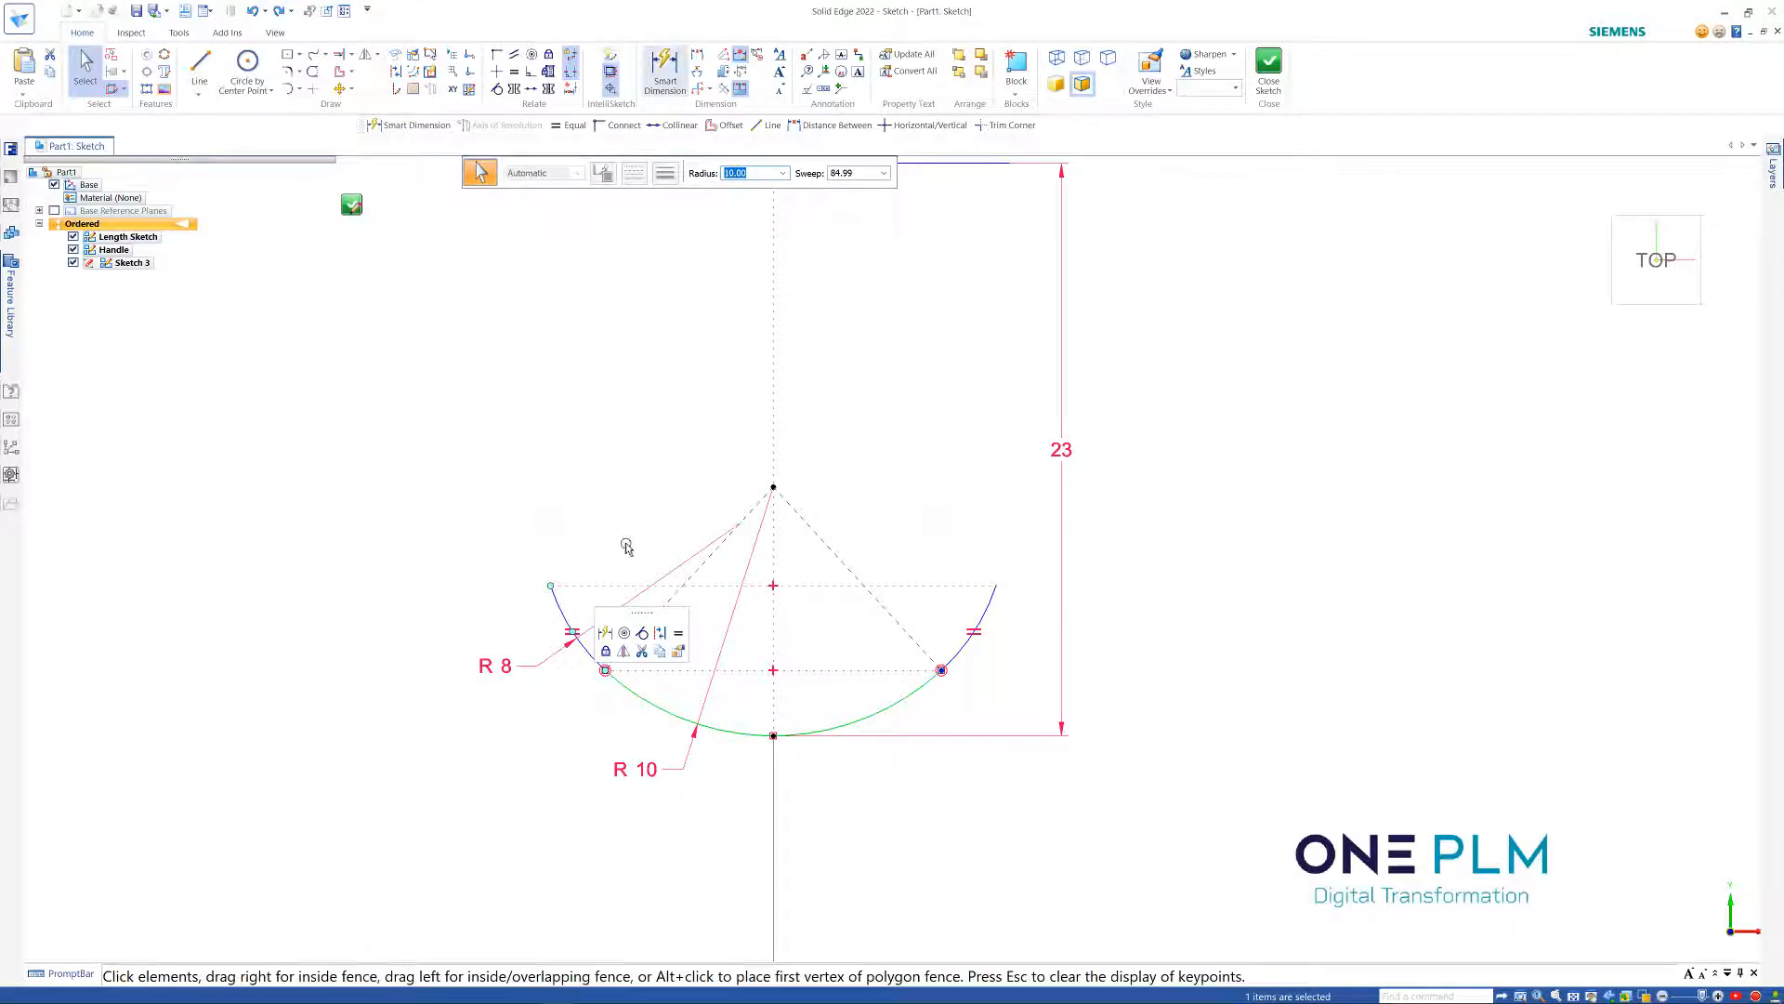
click(696, 54)
click(772, 735)
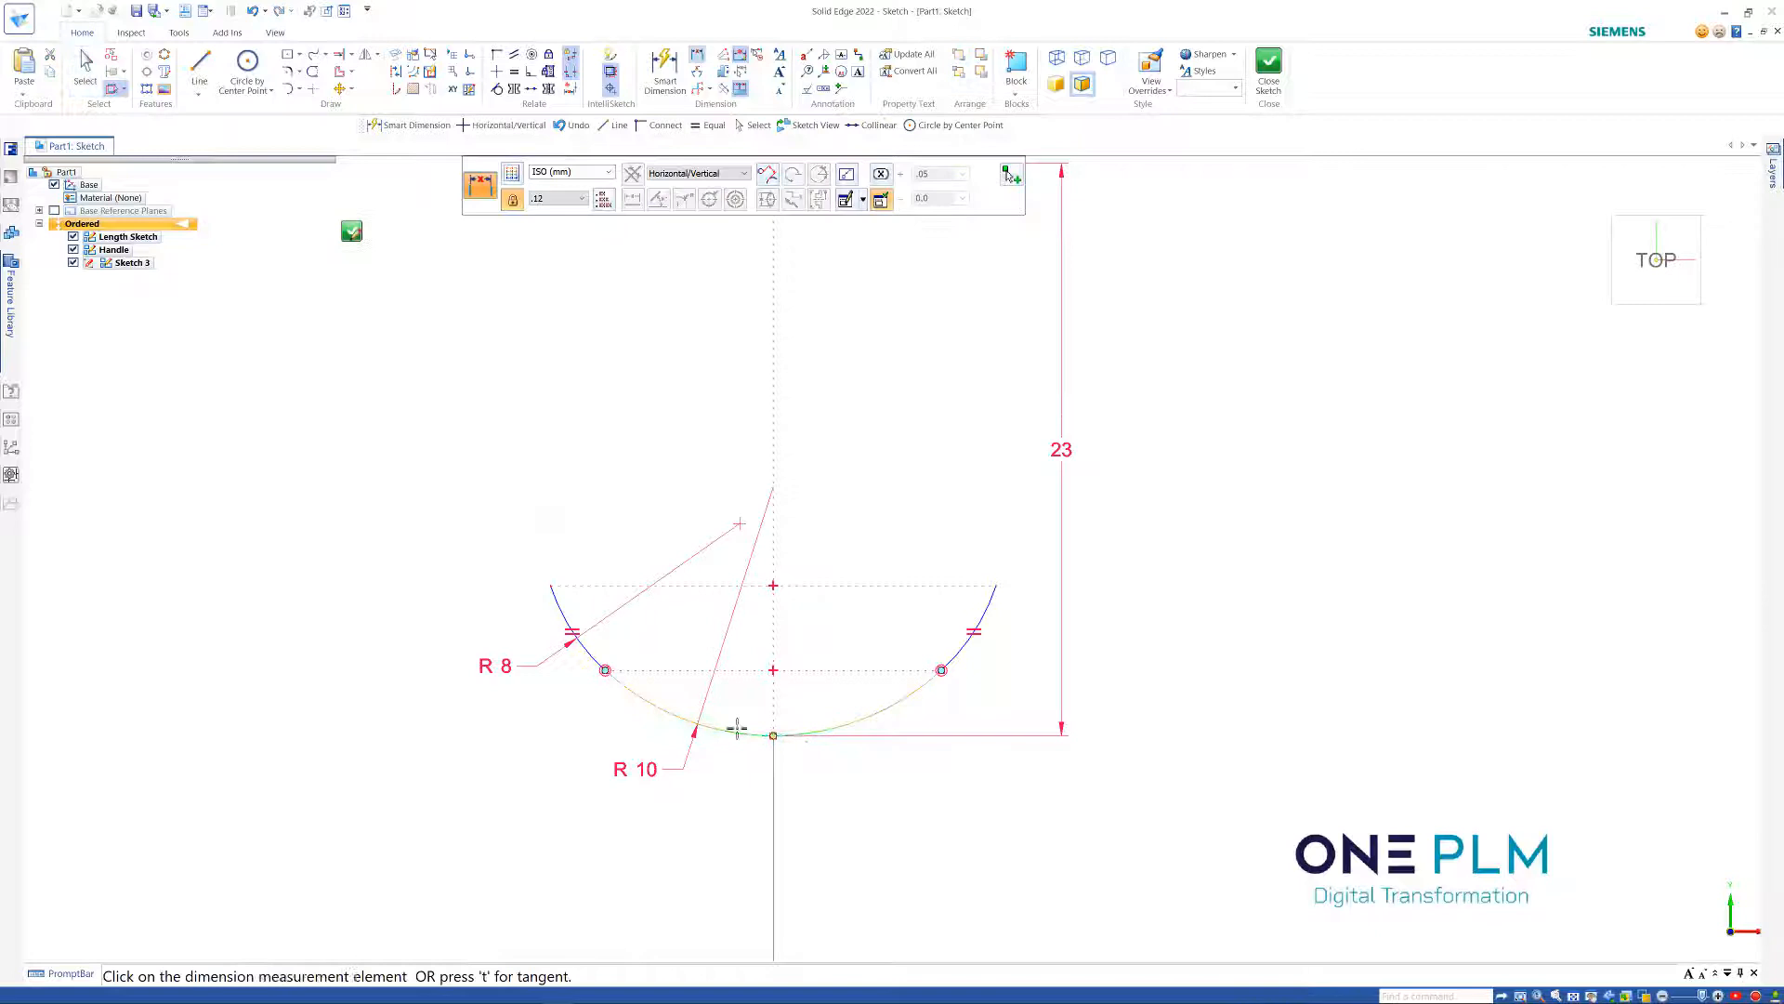
click(605, 669)
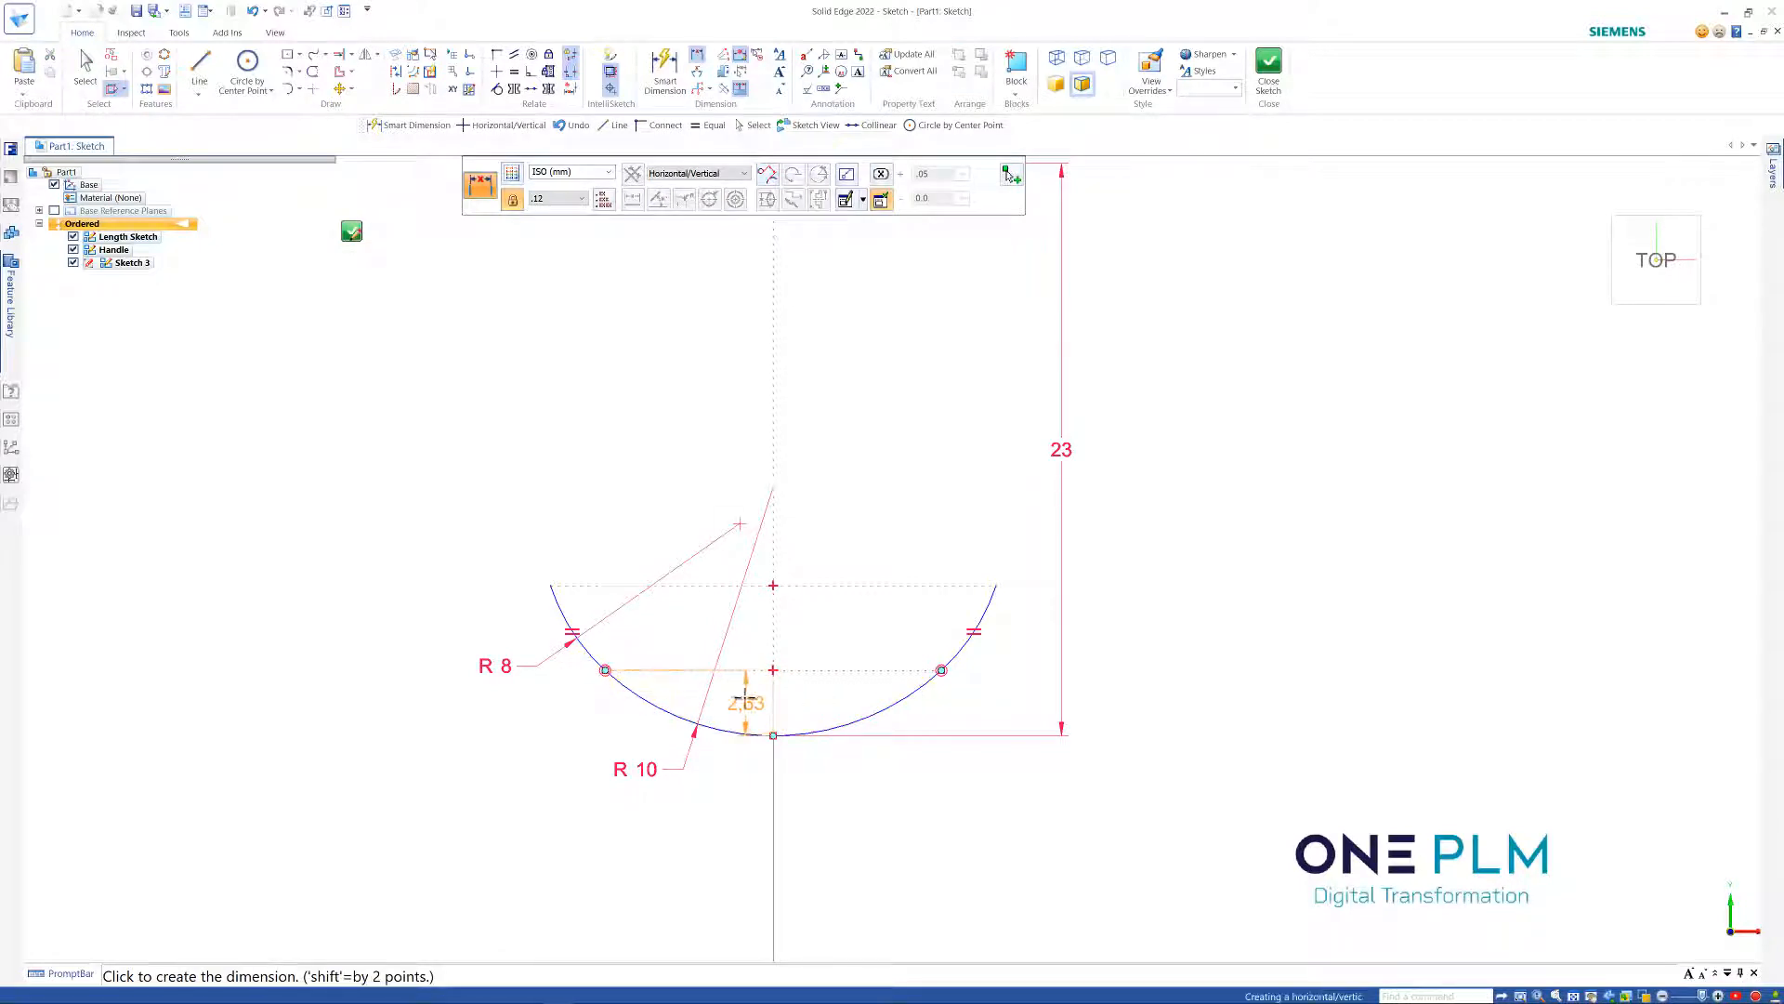
click(803, 713)
text(5)
key(Return)
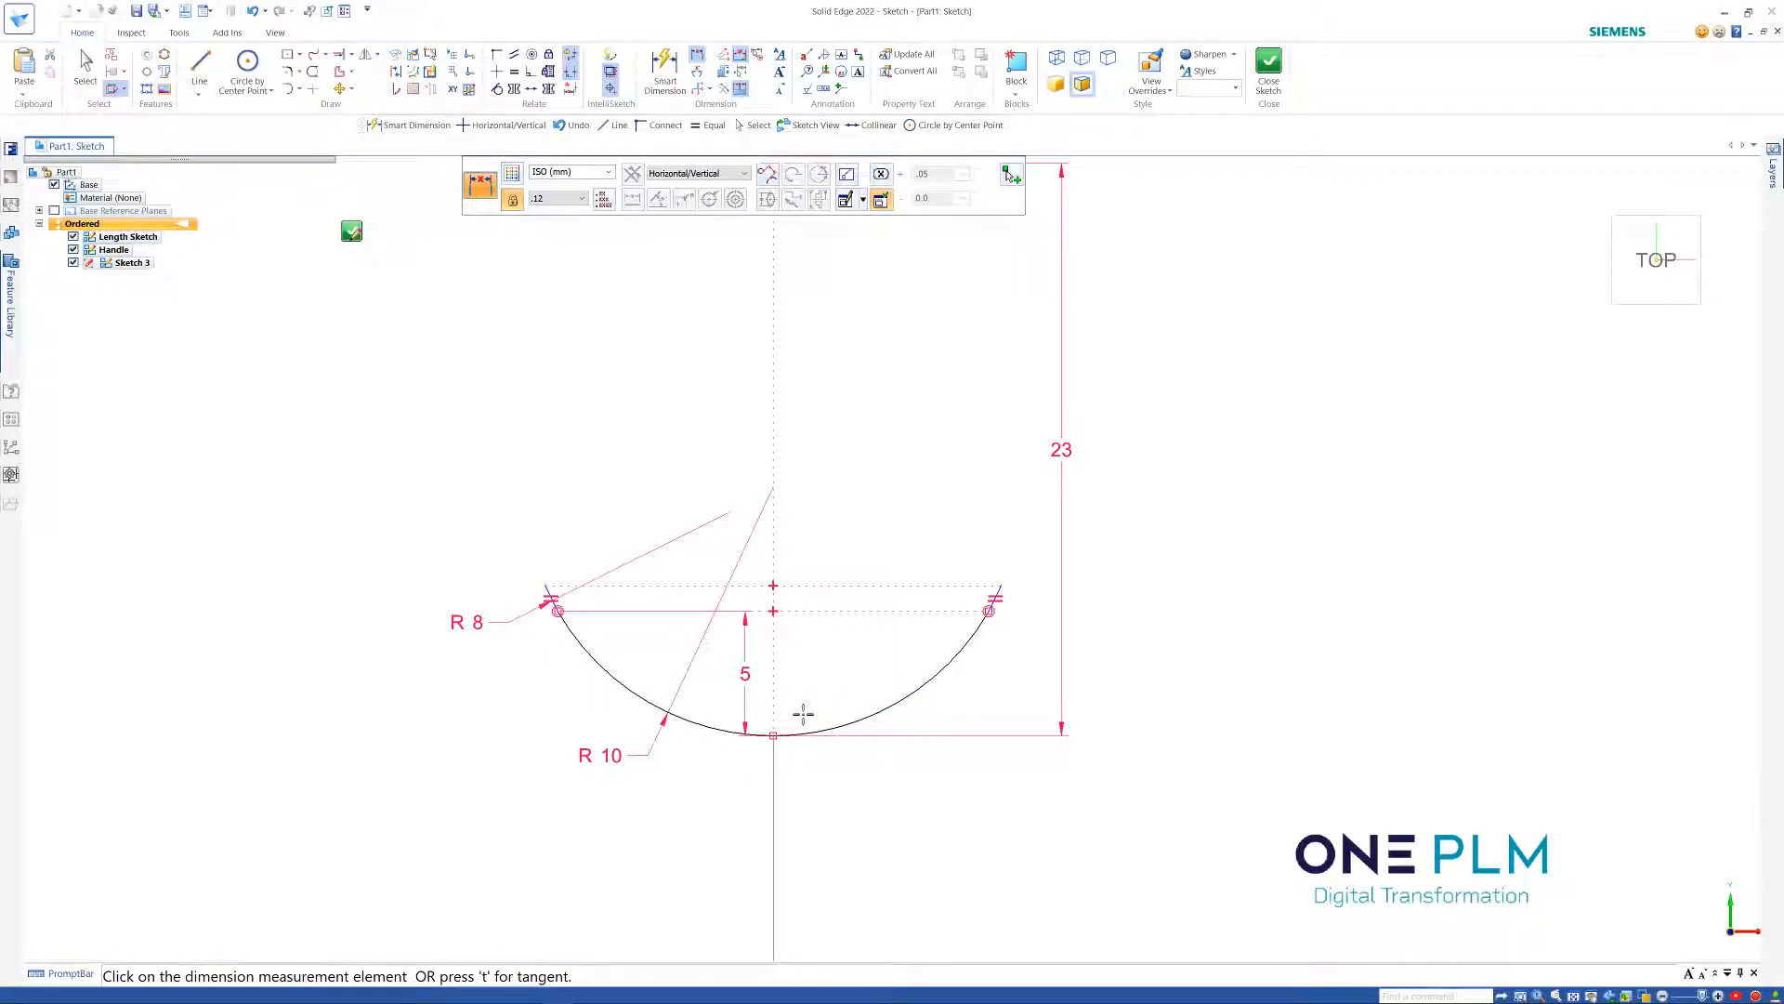
scroll(626, 609, down, 3)
scroll(540, 616, up, 2)
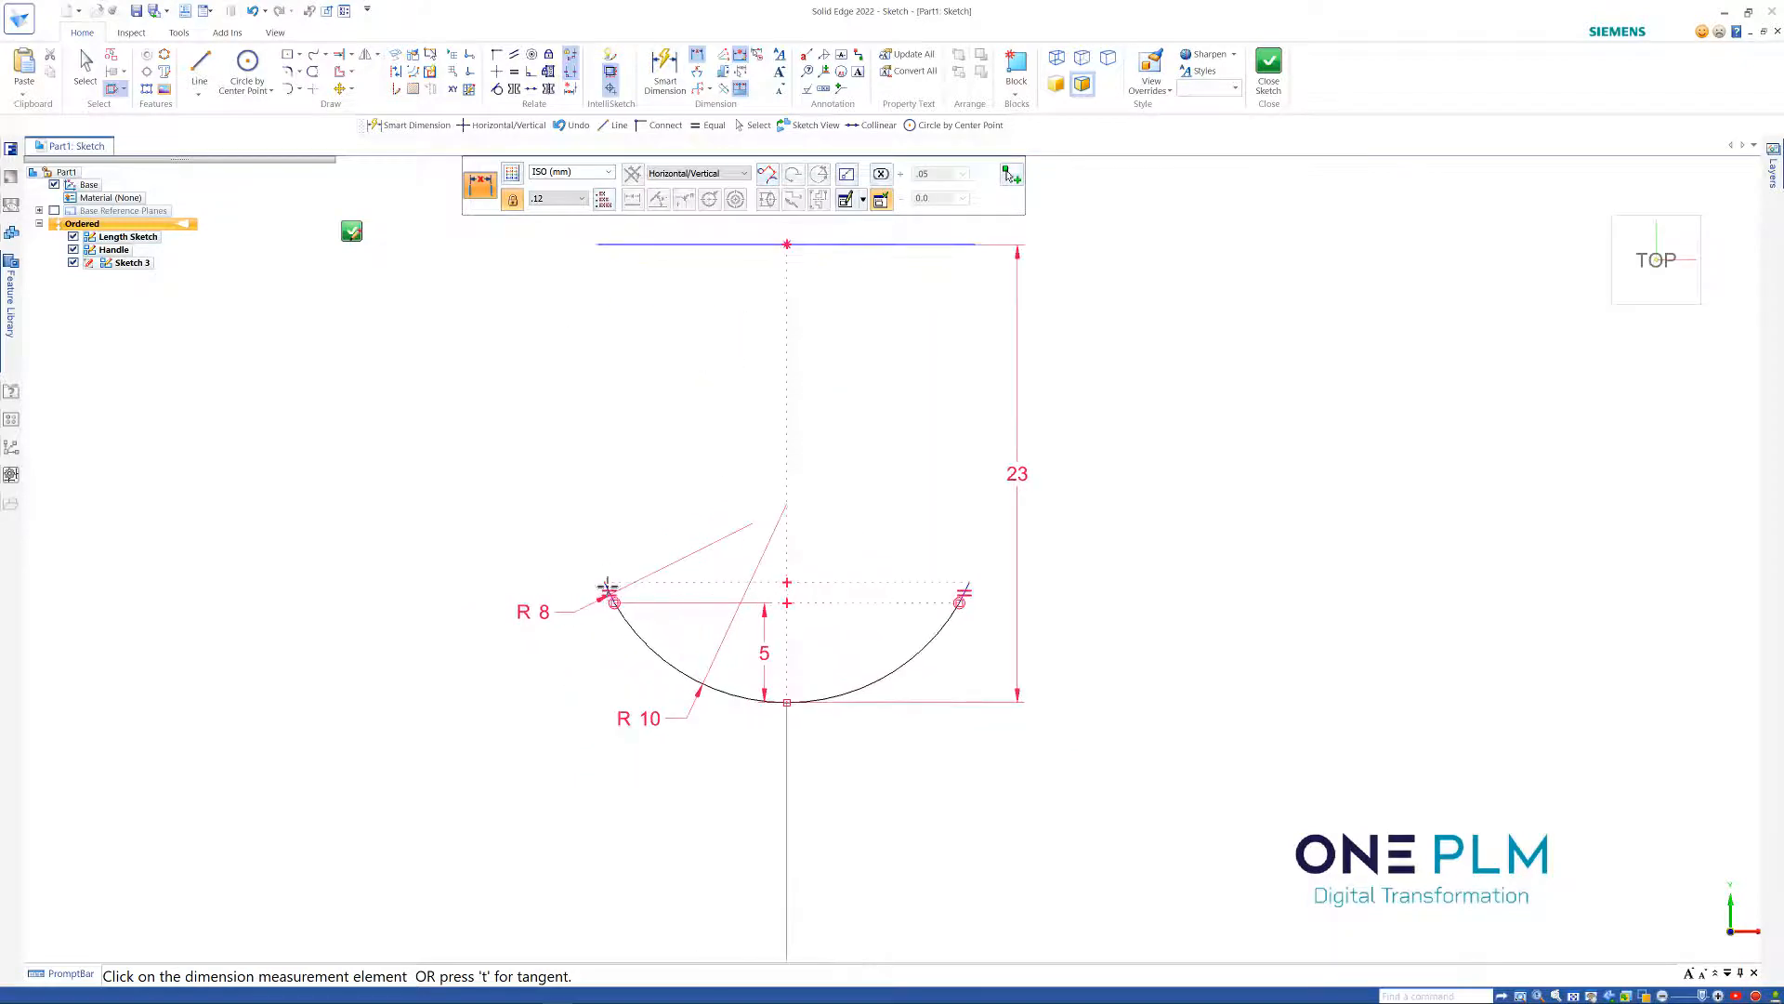
scroll(611, 586, up, 2)
key(Escape)
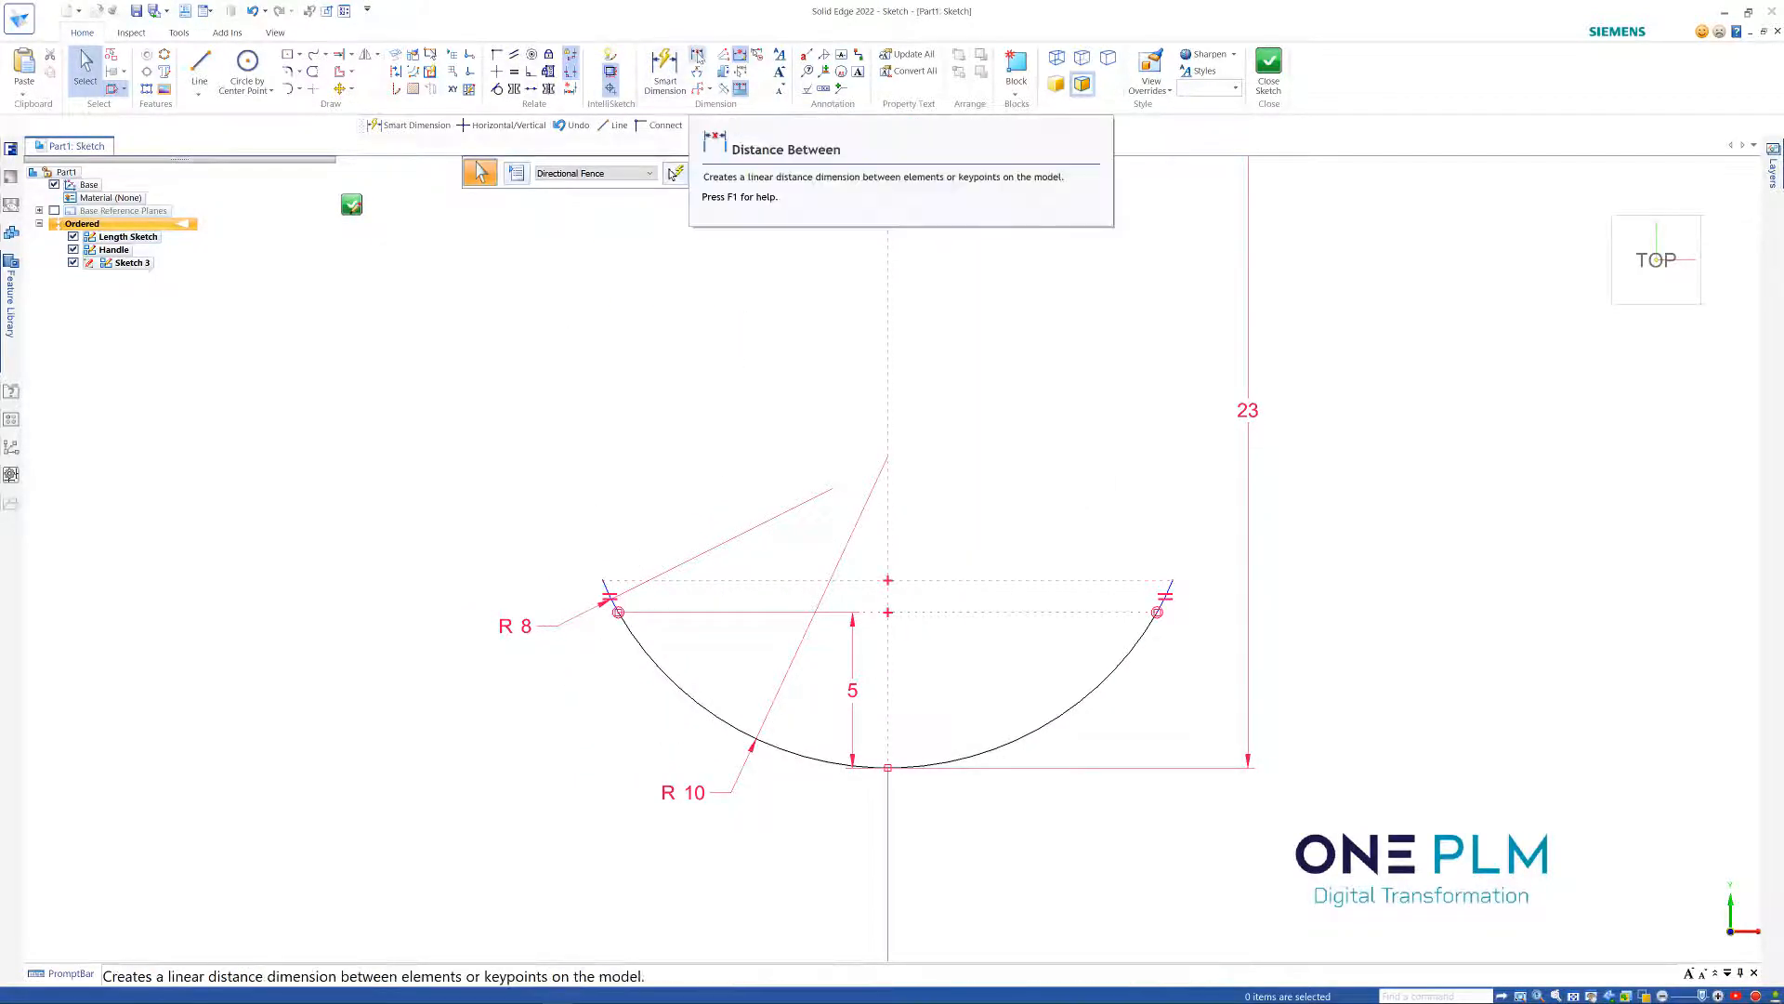
Dimension the vertical distance from the bottom arc's lowest point to the left side arc's upper endpoint and set it to 10 mm
click(697, 54)
click(888, 771)
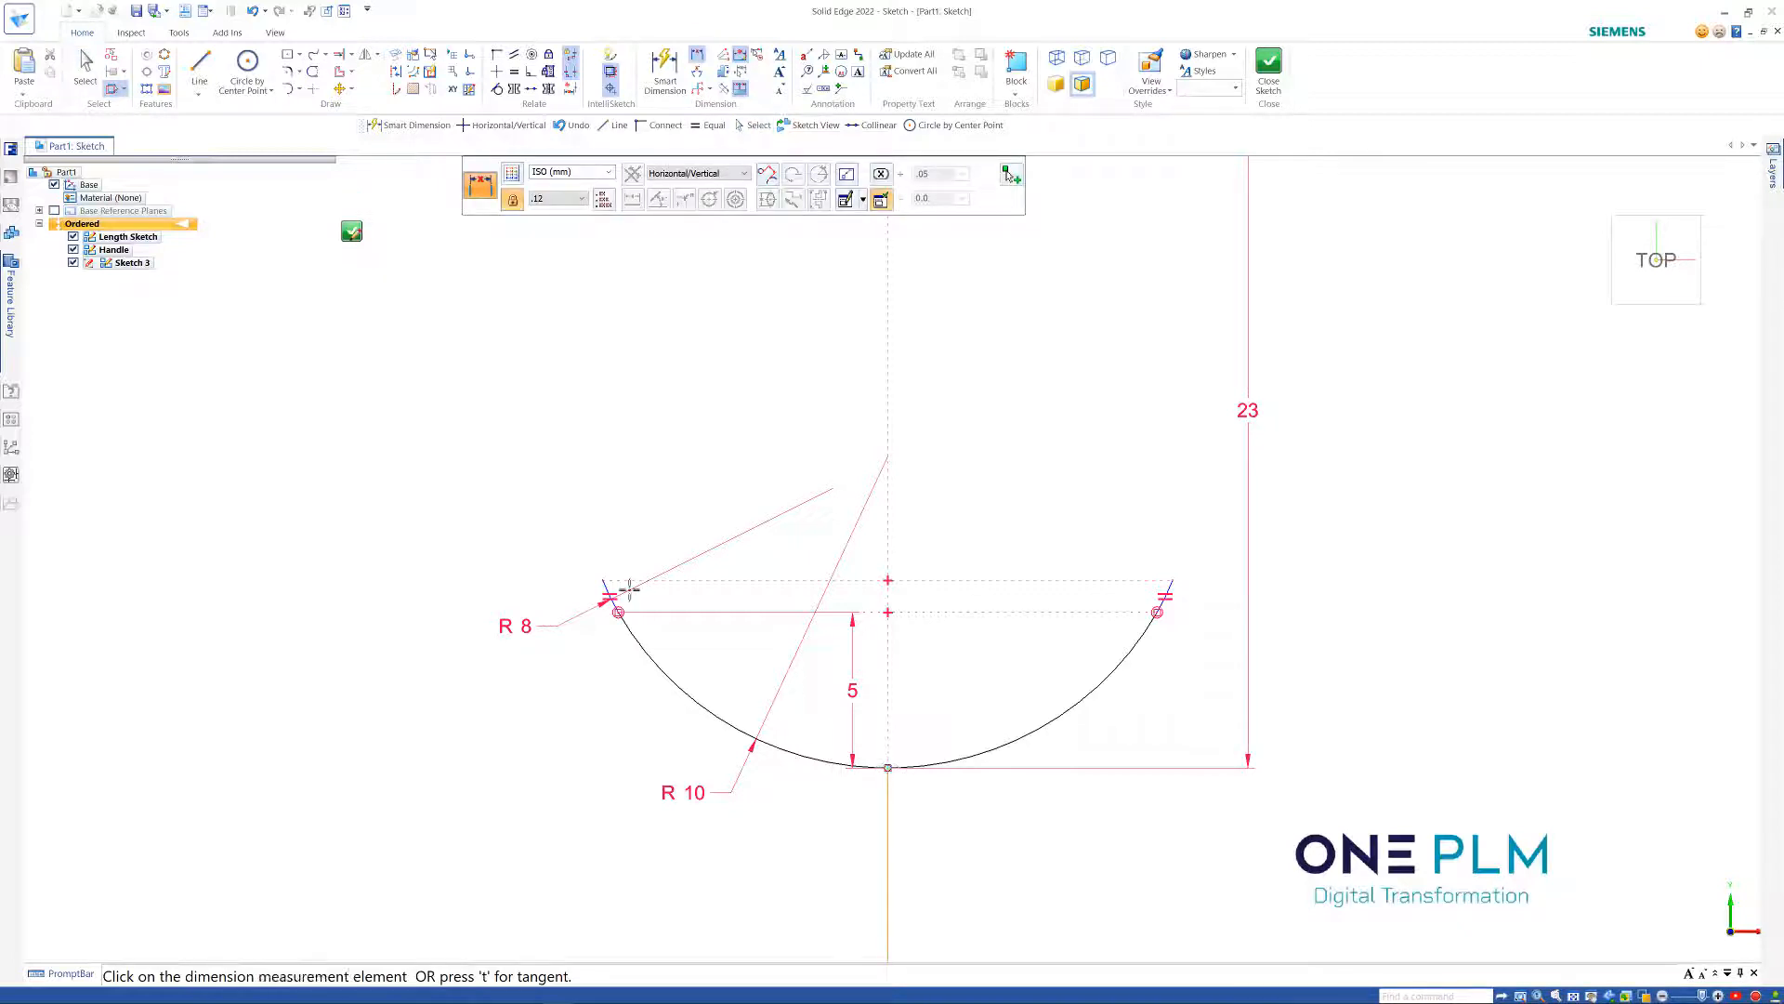
click(604, 581)
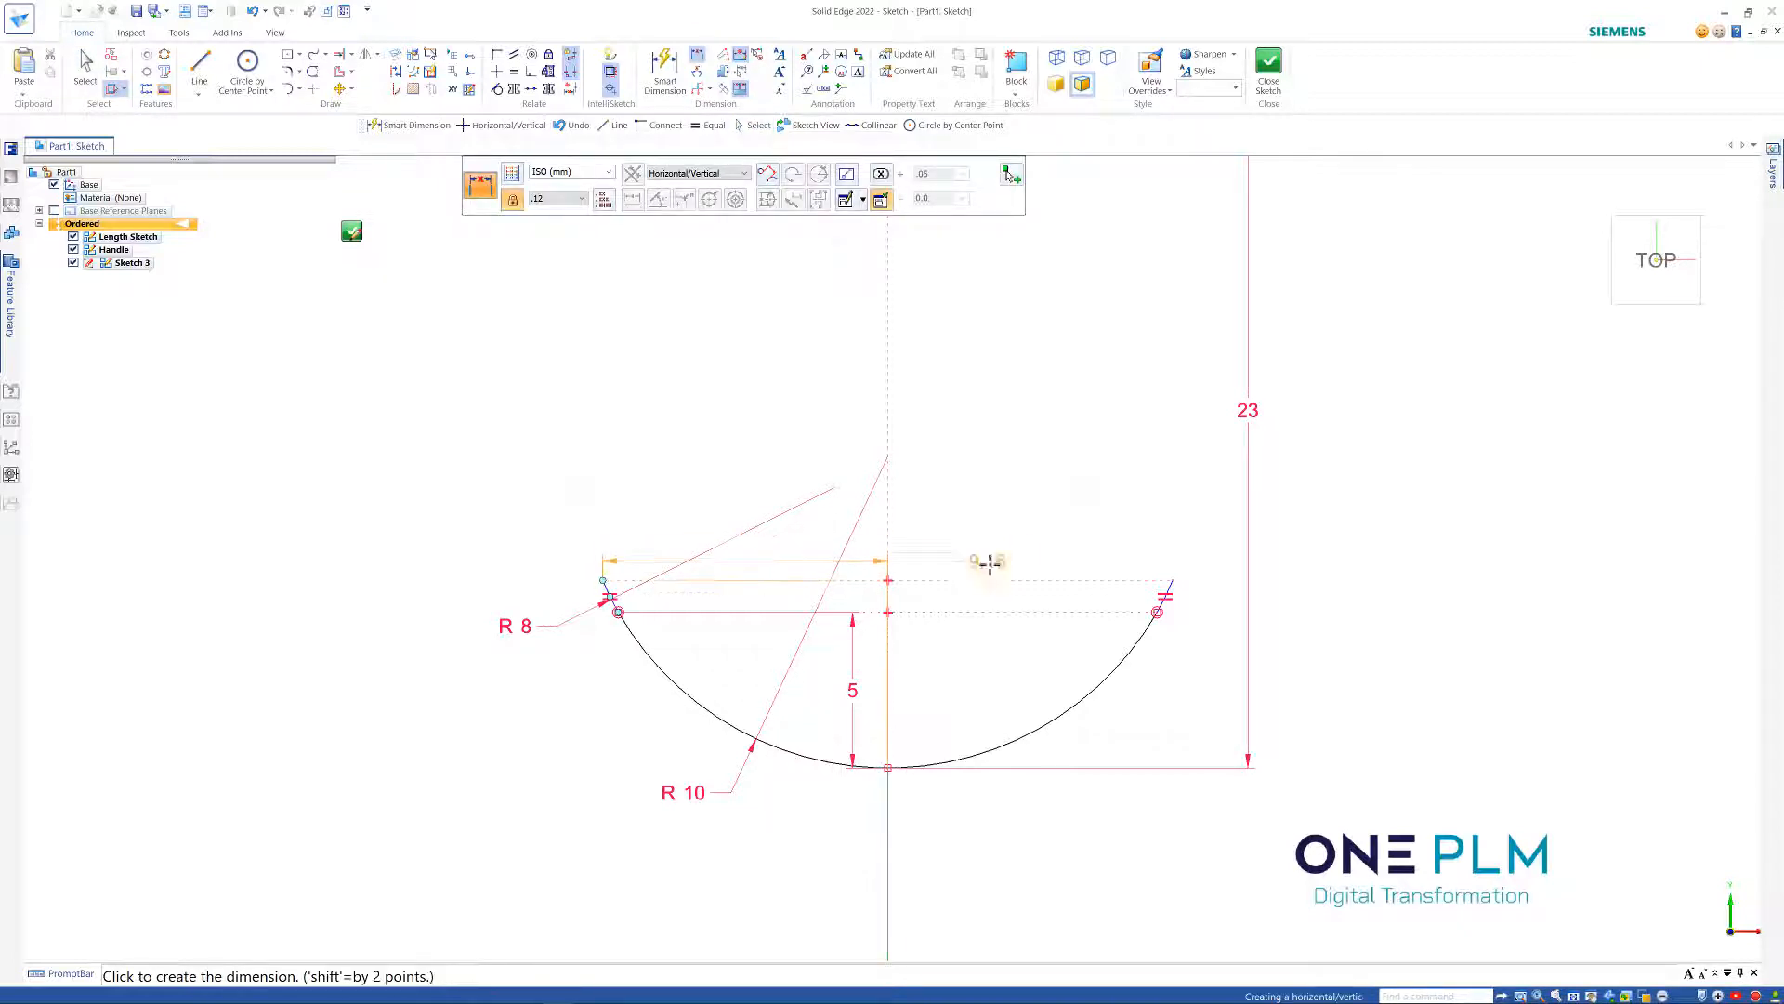
click(912, 629)
text(10)
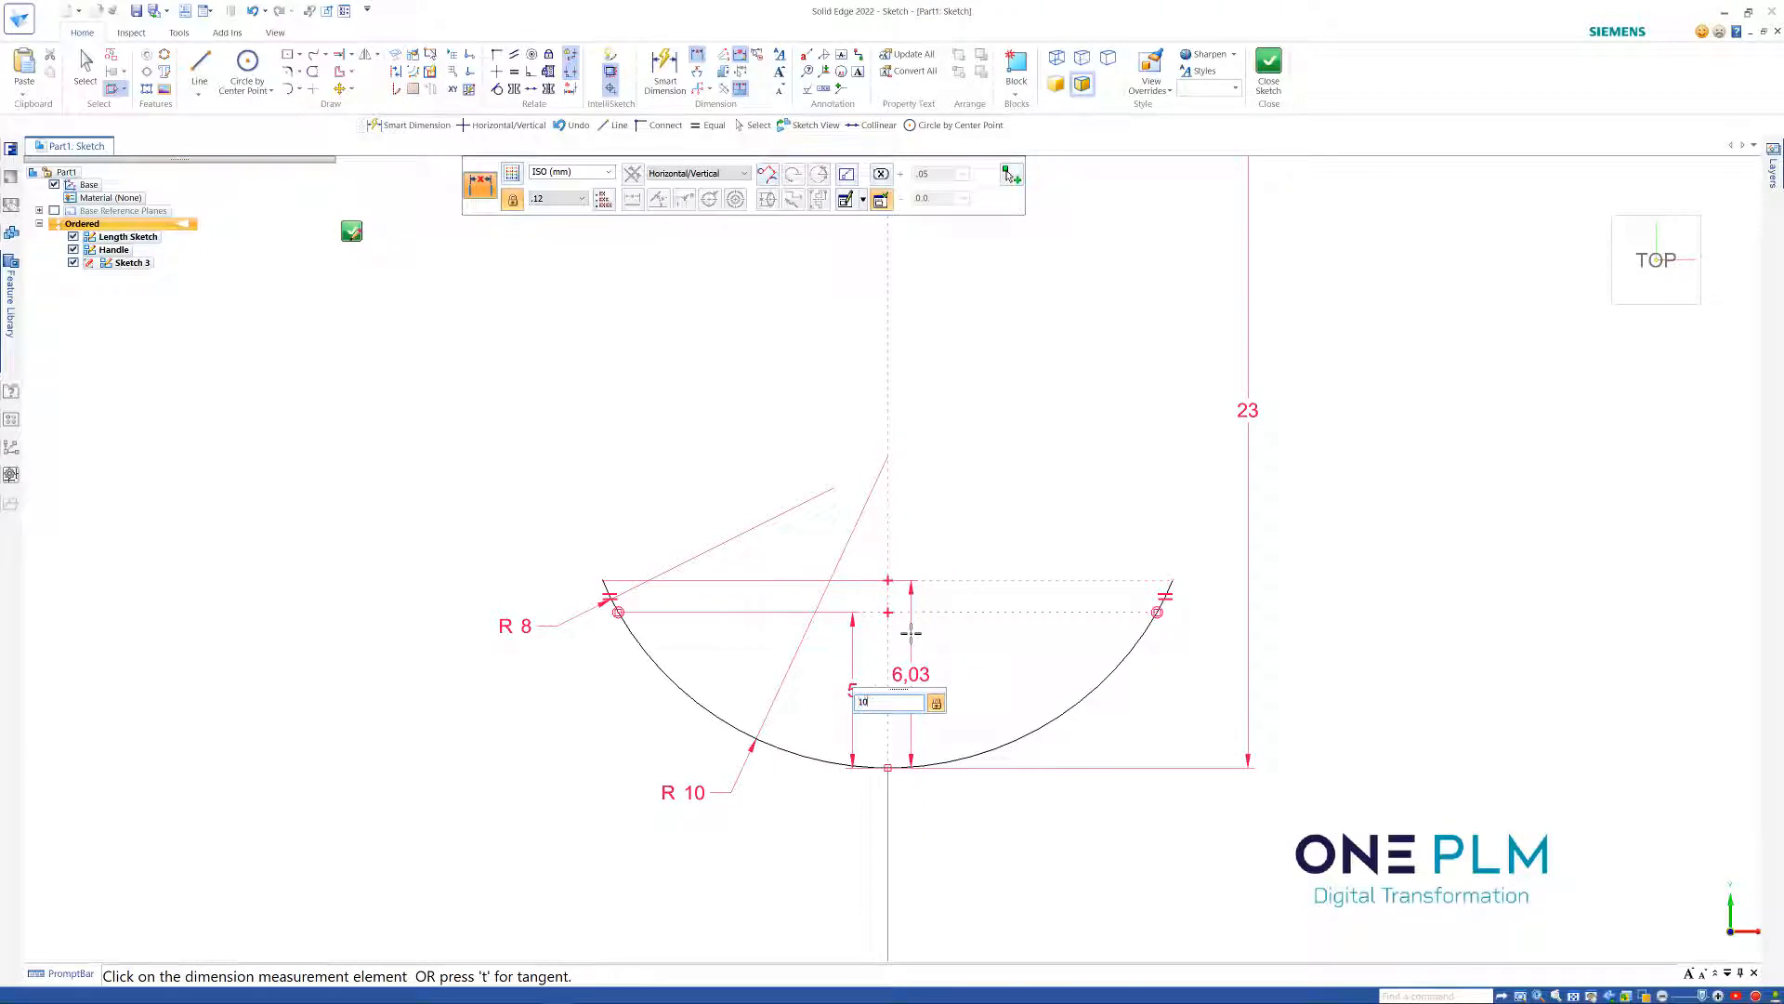
key(Return)
scroll(916, 630, down, 2)
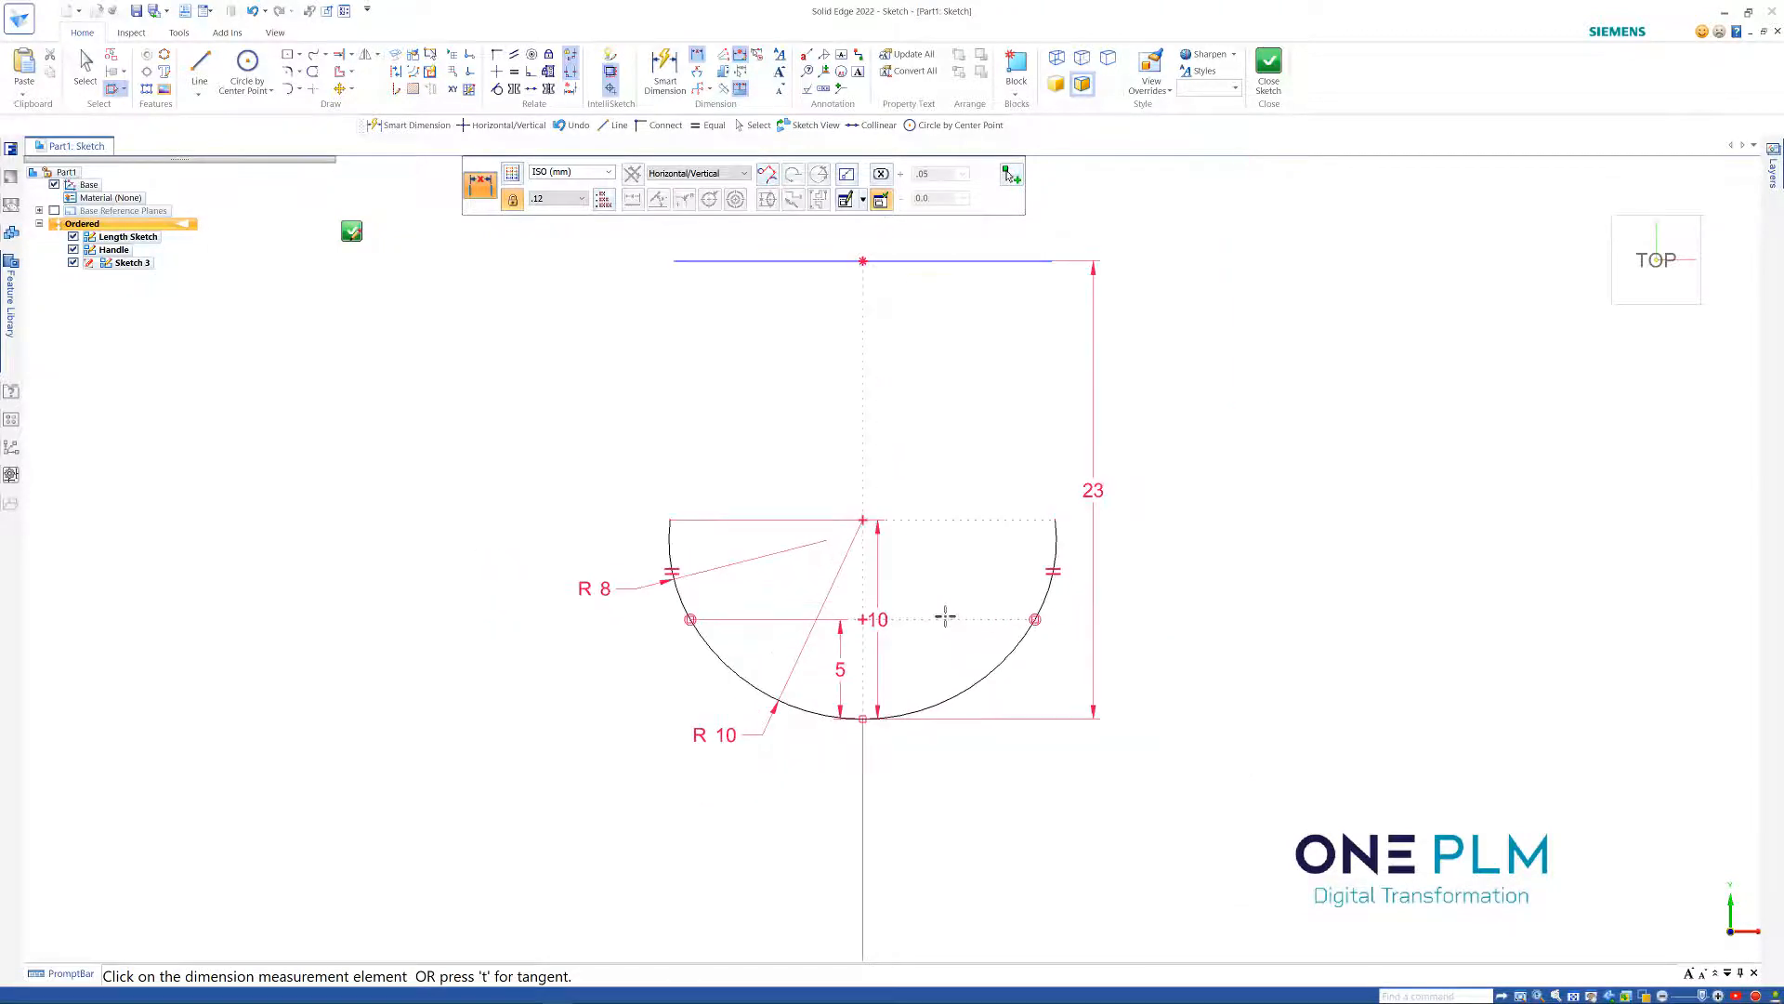
key(Escape)
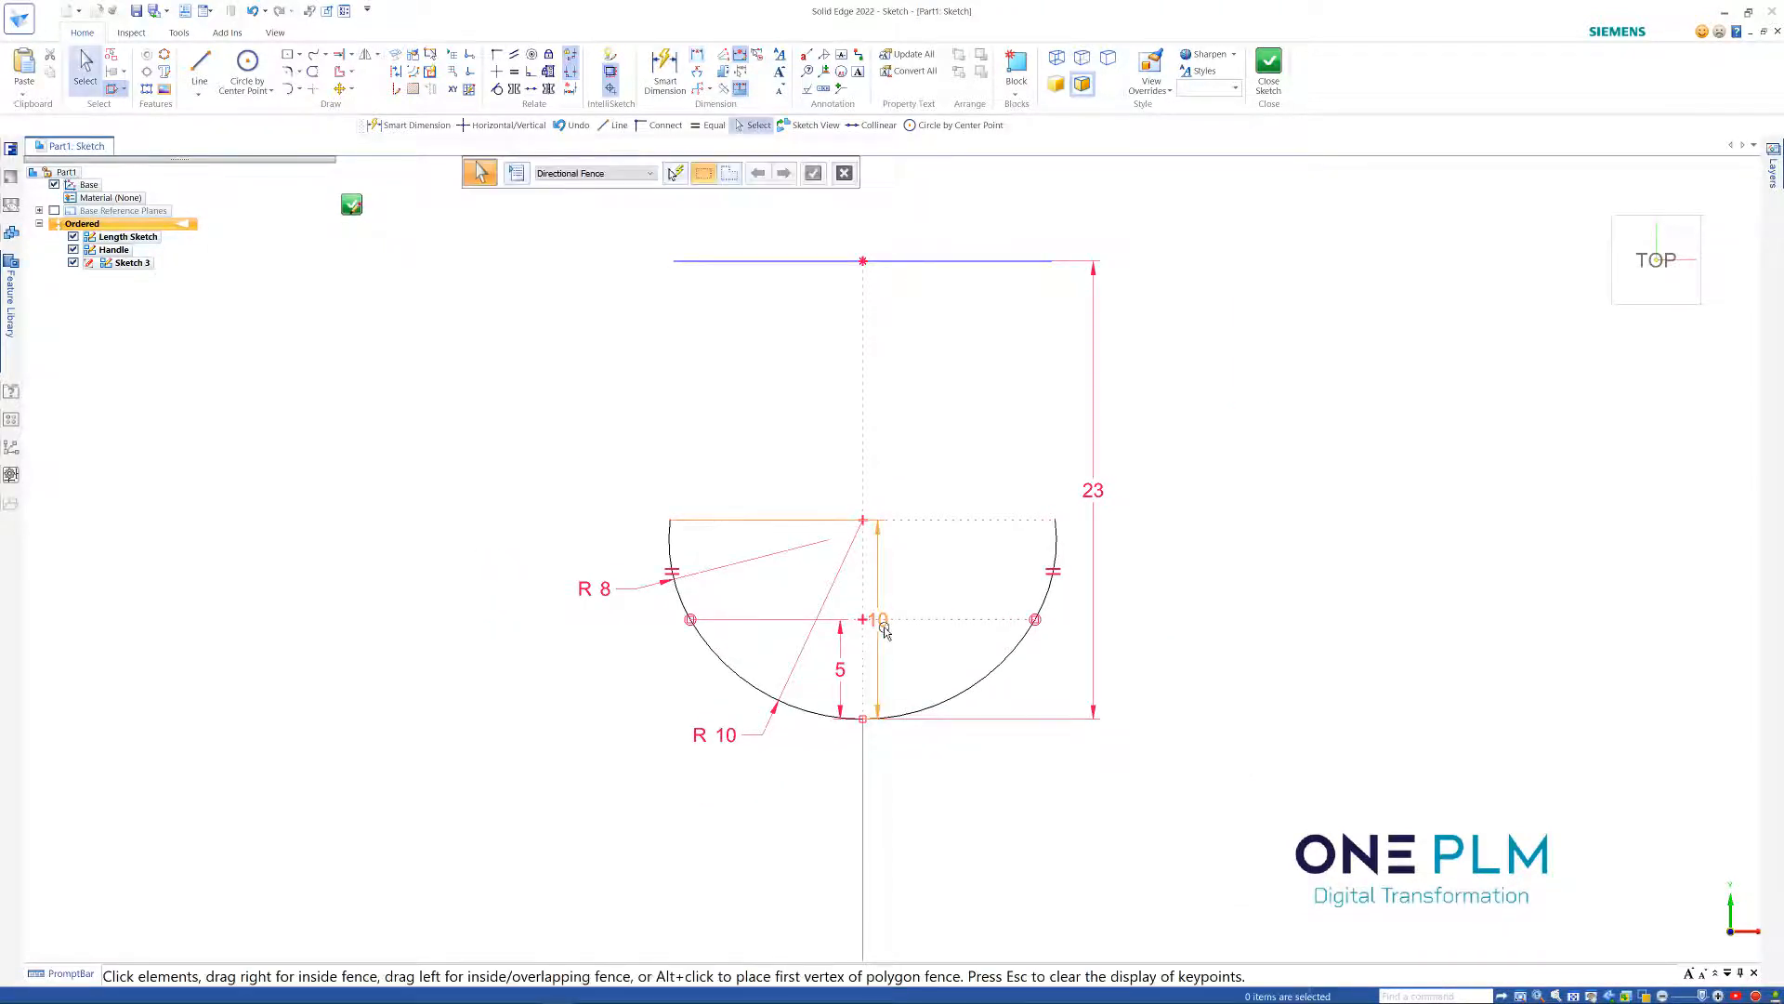
Set the height of the left side arc's upper endpoint to 15 mm and the height of its lower tangent point to 8 mm
click(879, 622)
click(883, 630)
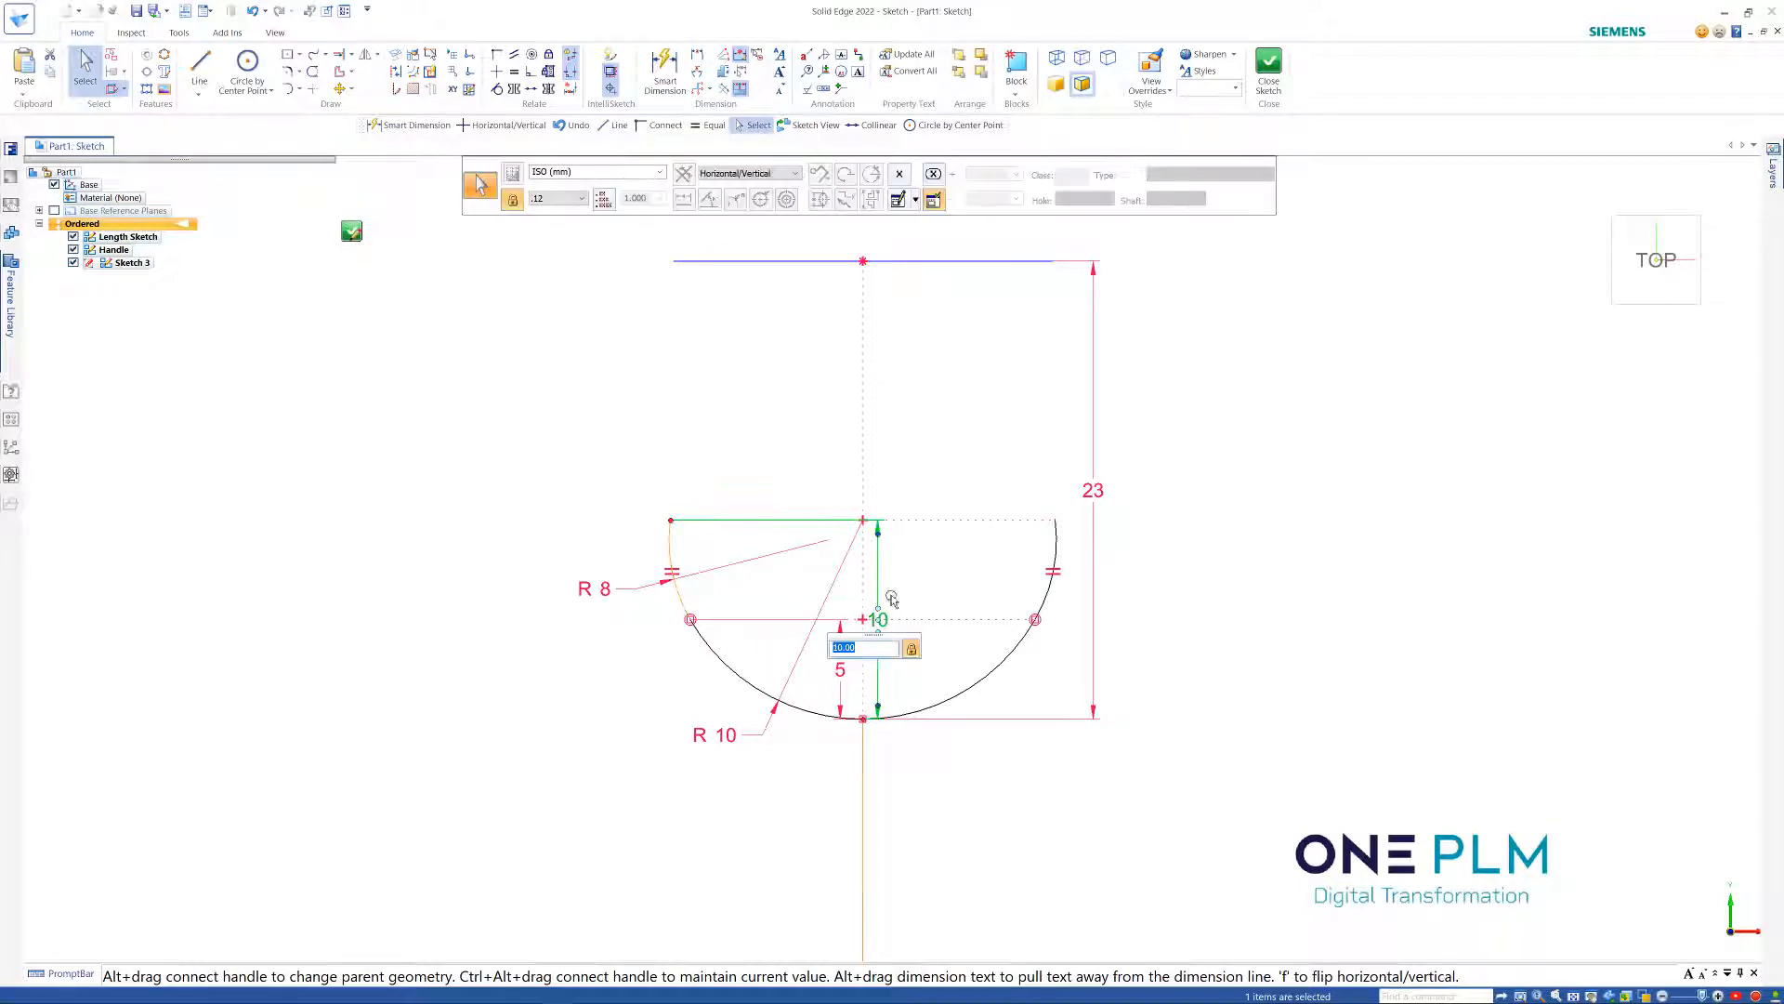
text(15)
key(Return)
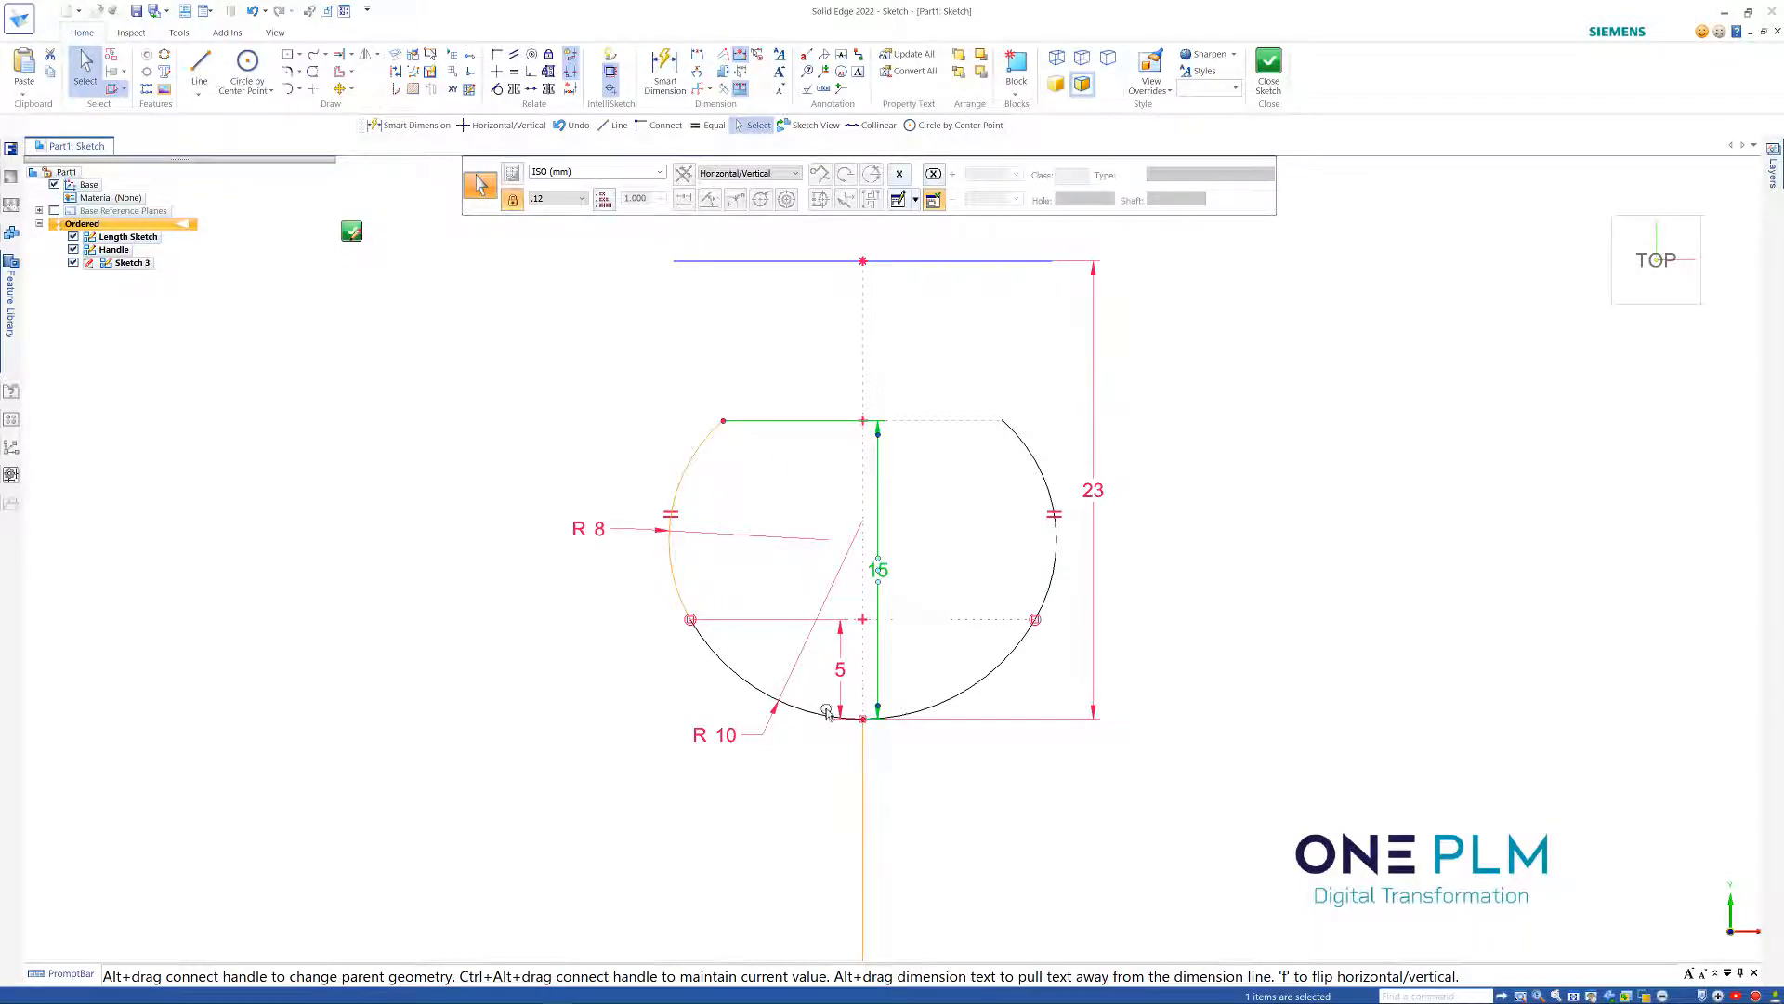
click(839, 671)
text(8)
key(Return)
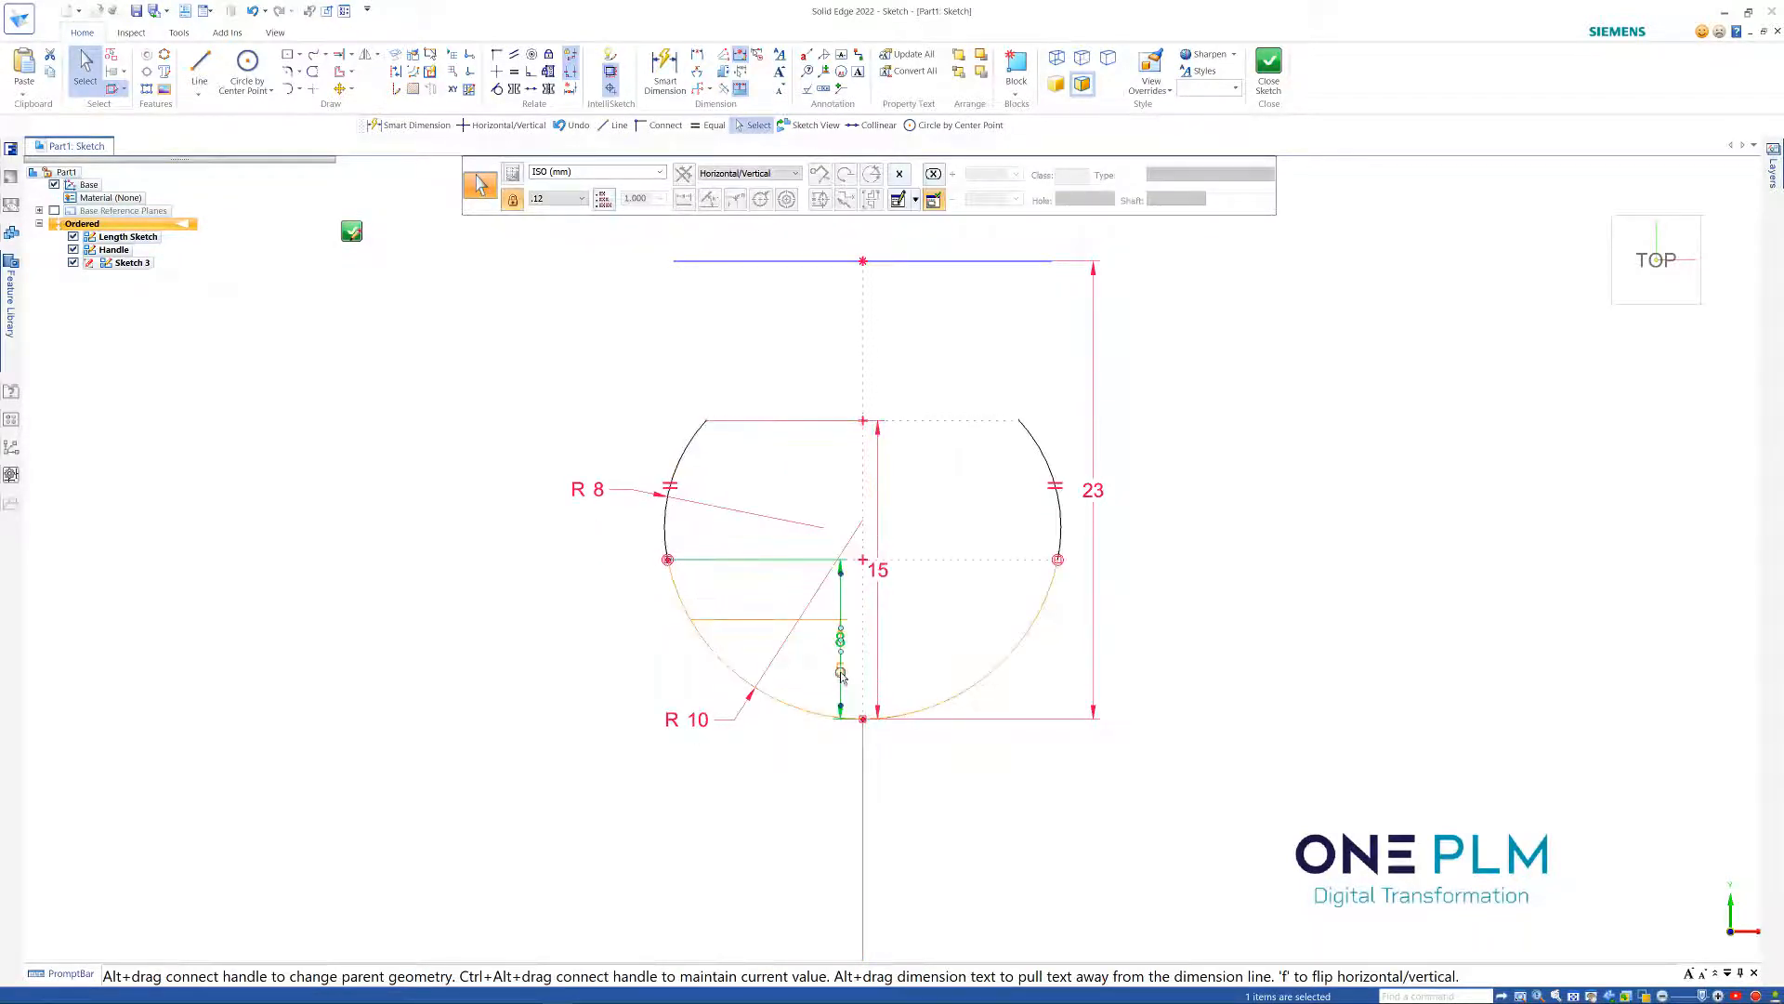
Try radii of 20 mm, 16 mm and 14 mm for the bottom arc
click(706, 721)
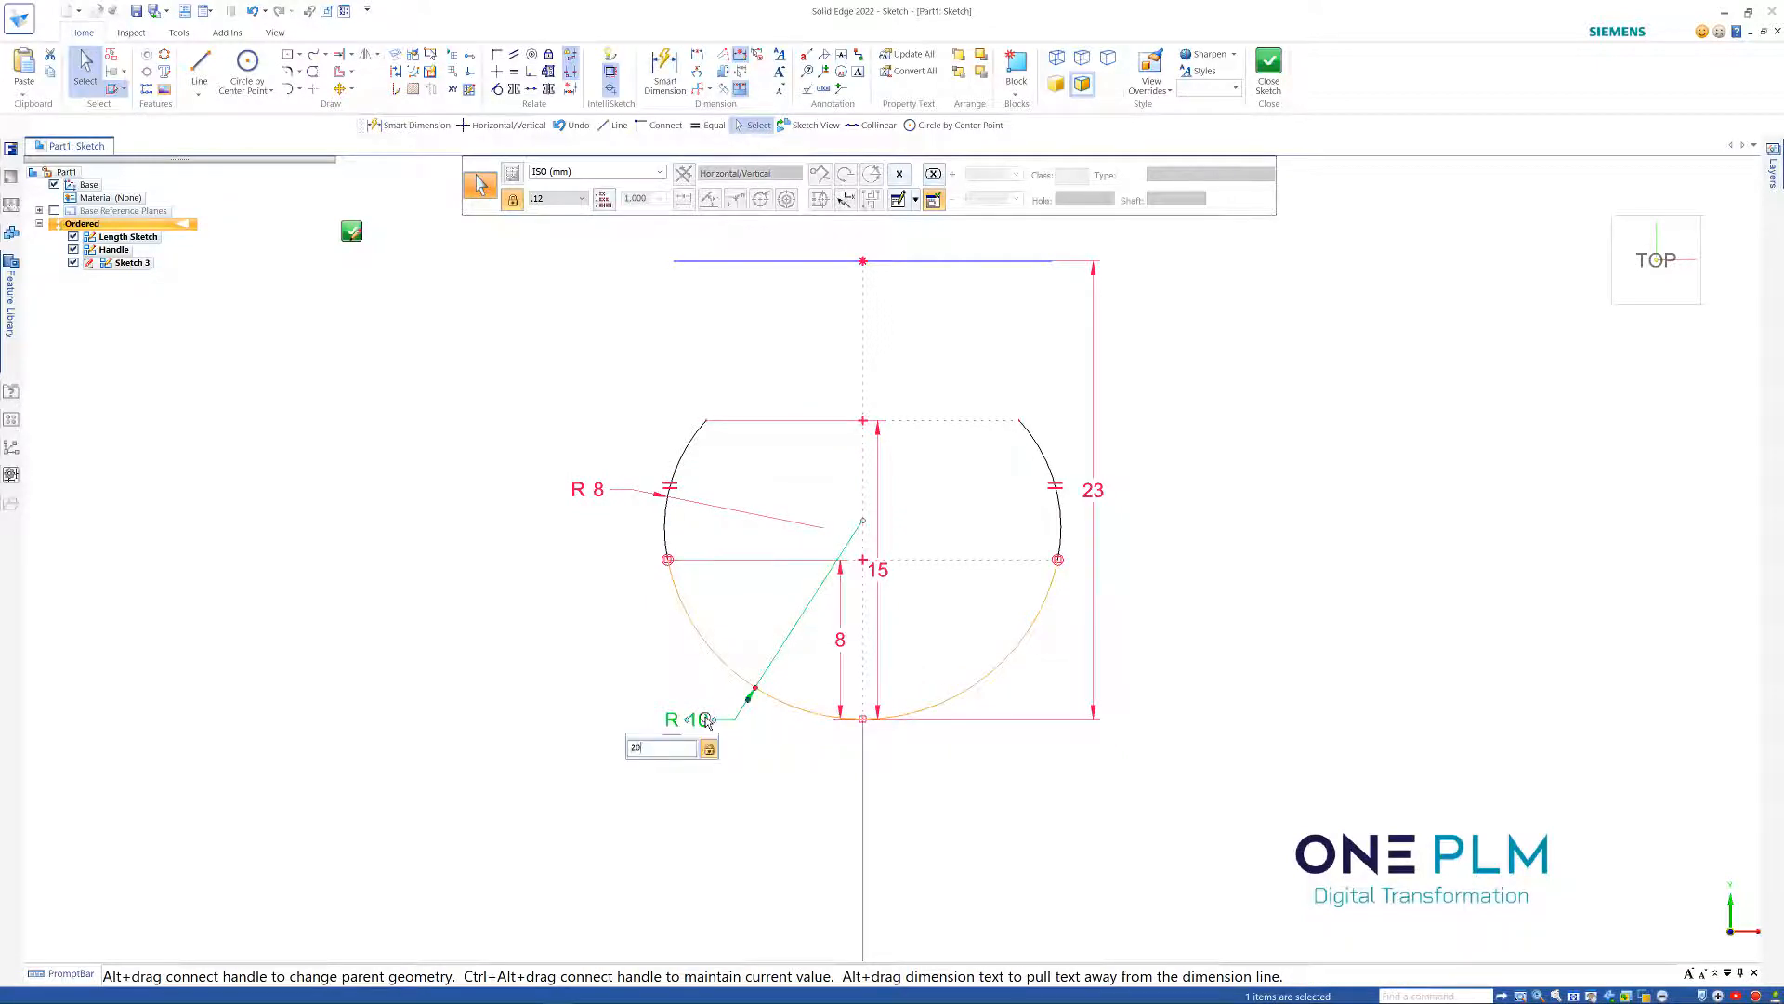
text(20)
key(Return)
click(663, 729)
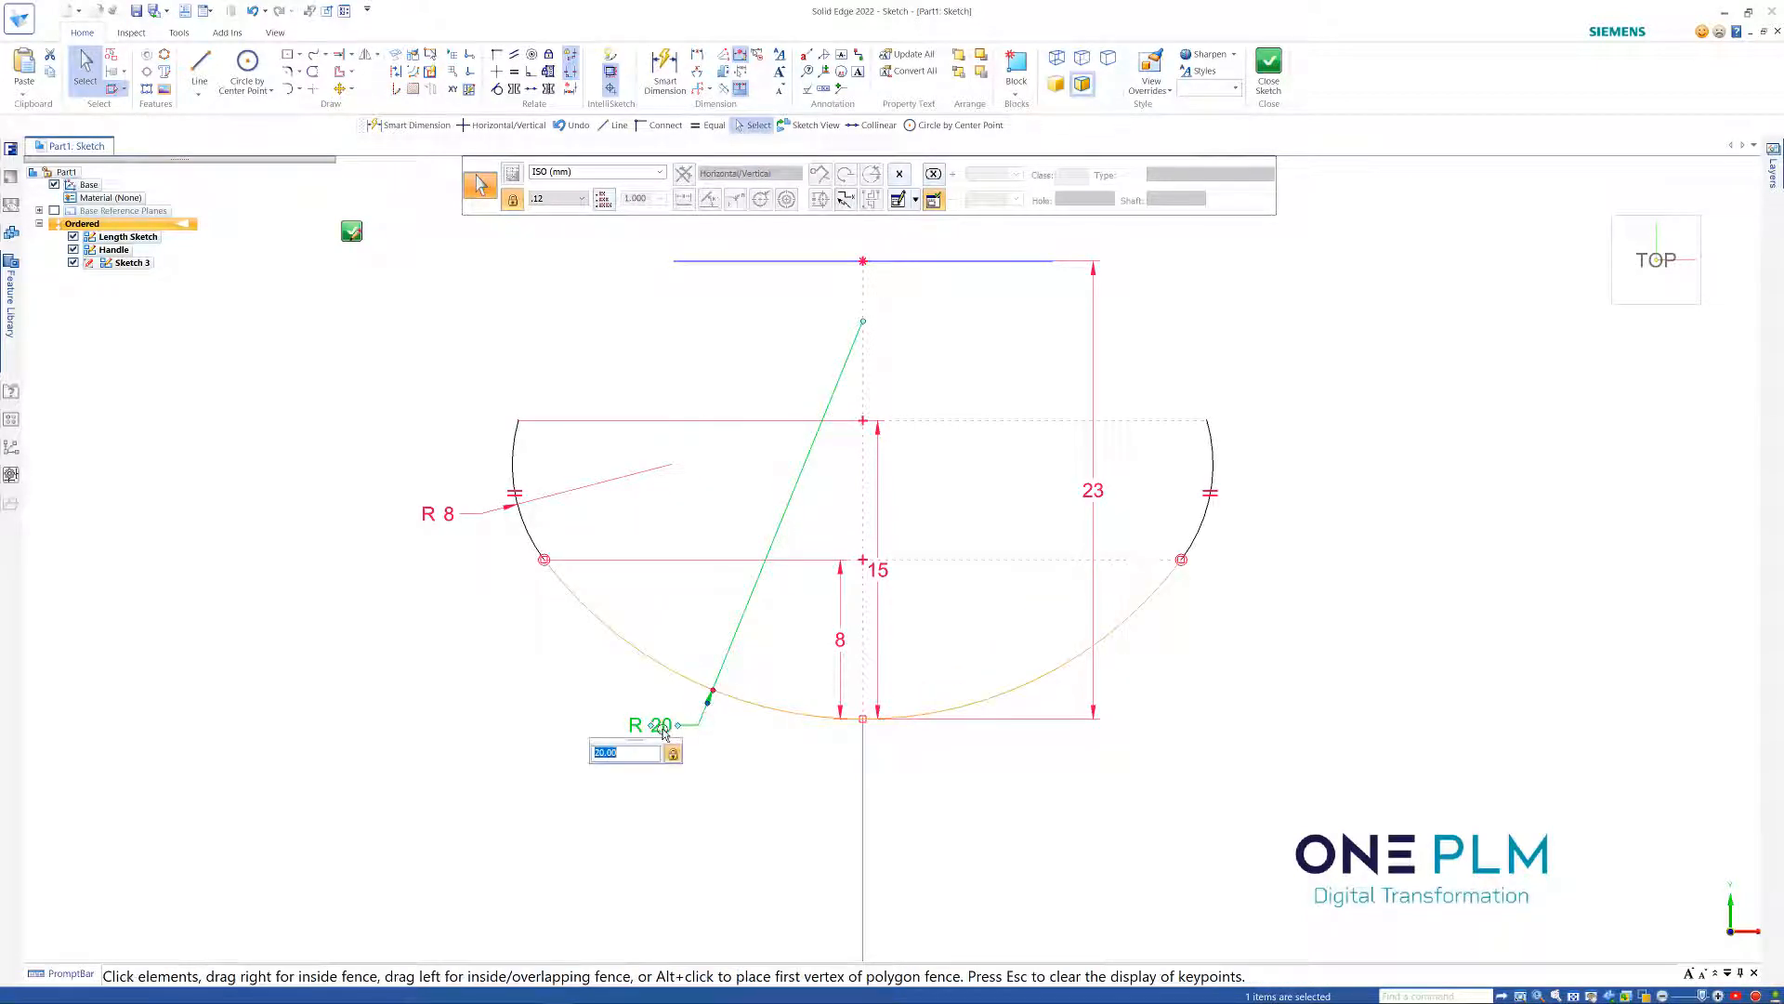
text(16)
key(Return)
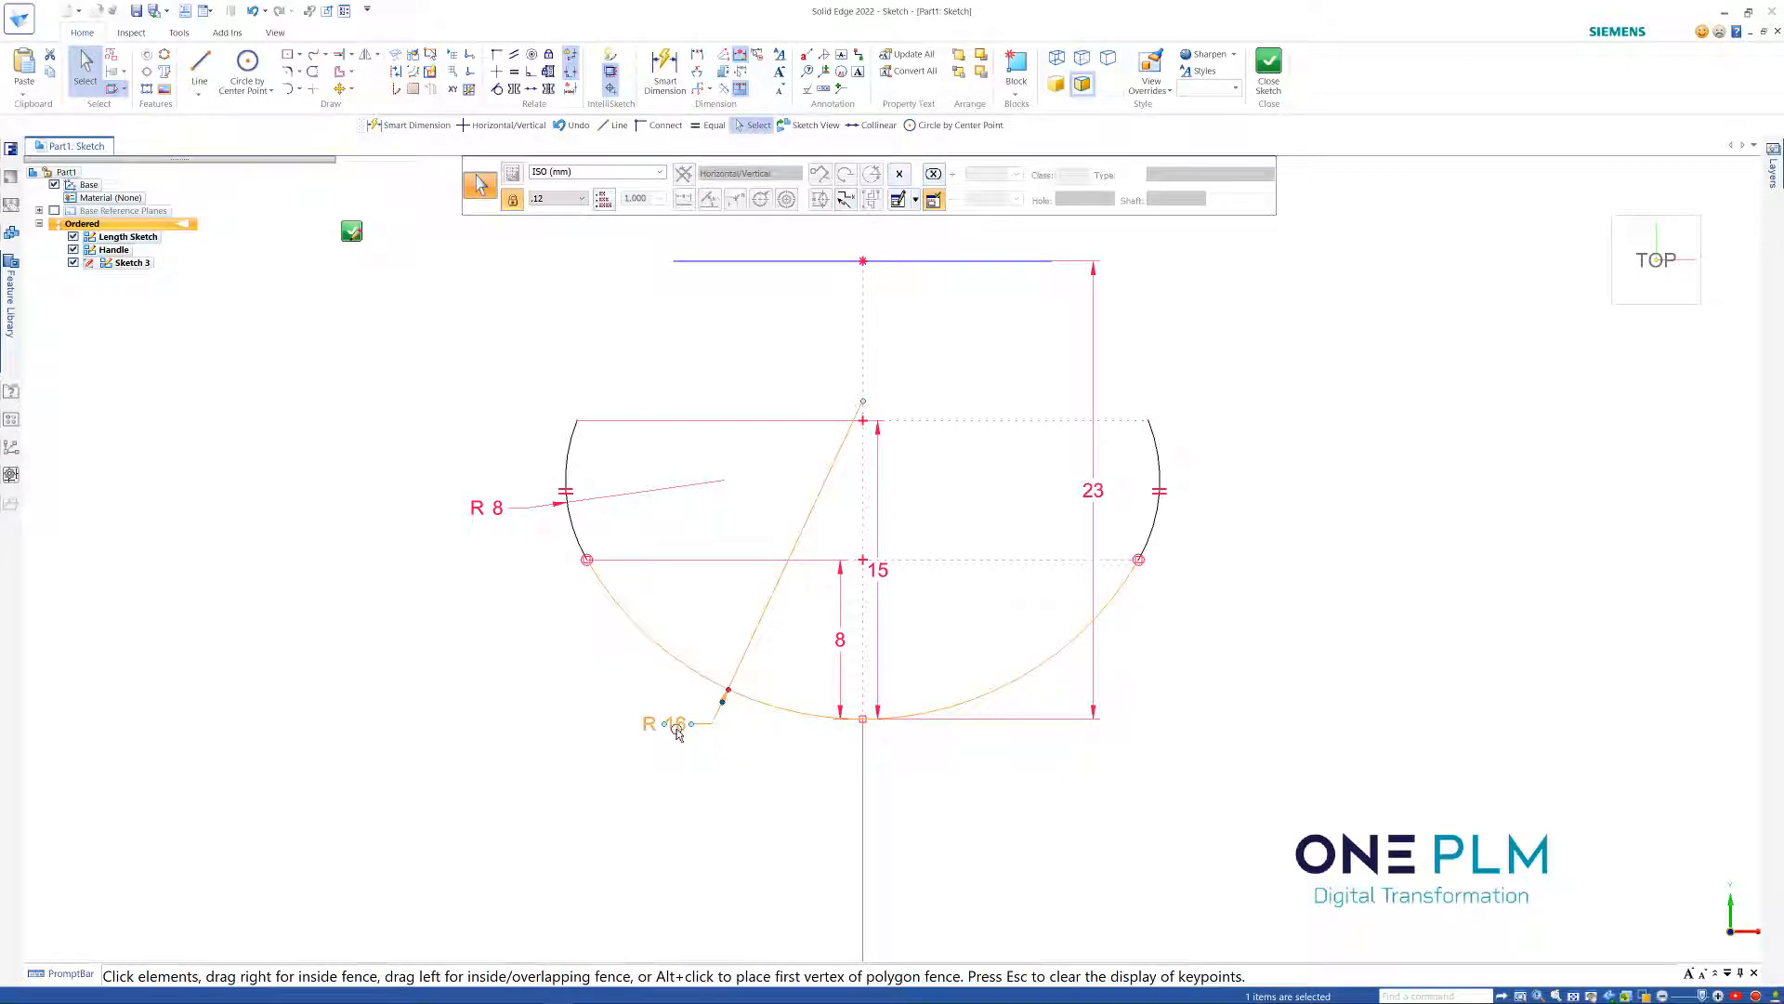
click(676, 724)
text(14)
key(Return)
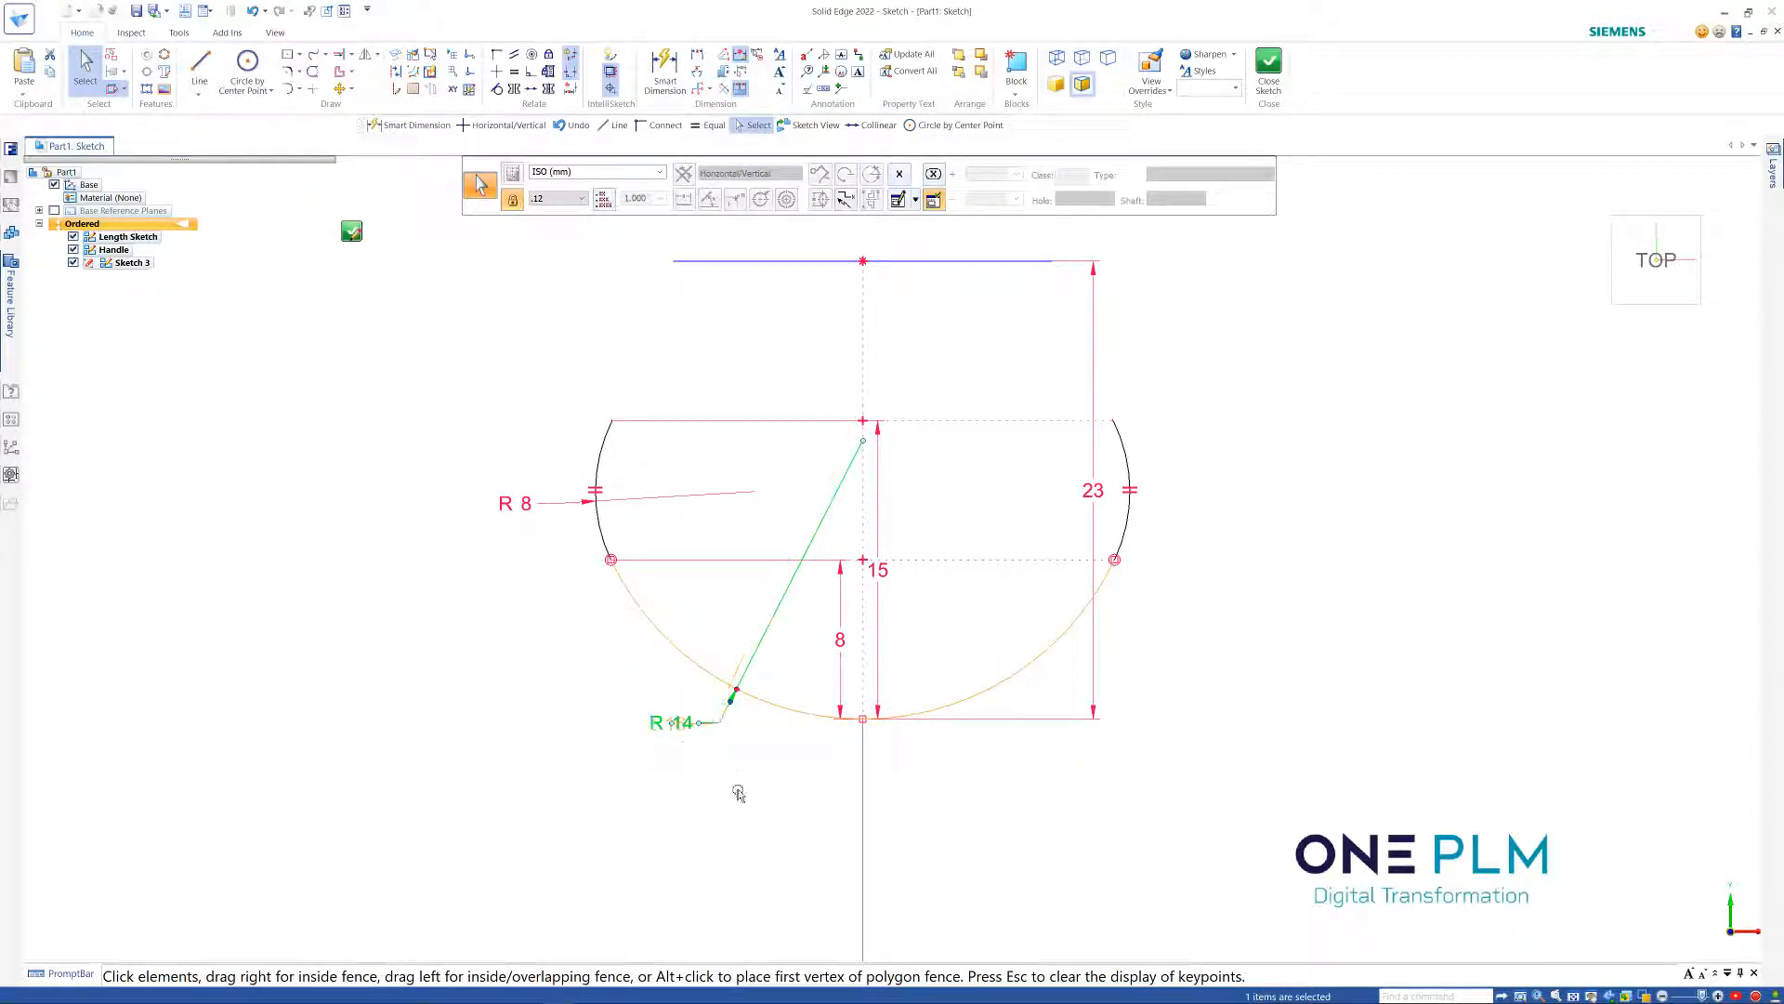
Set the bottom arc's radius to 13 mm and clear the selection
click(688, 727)
text(13)
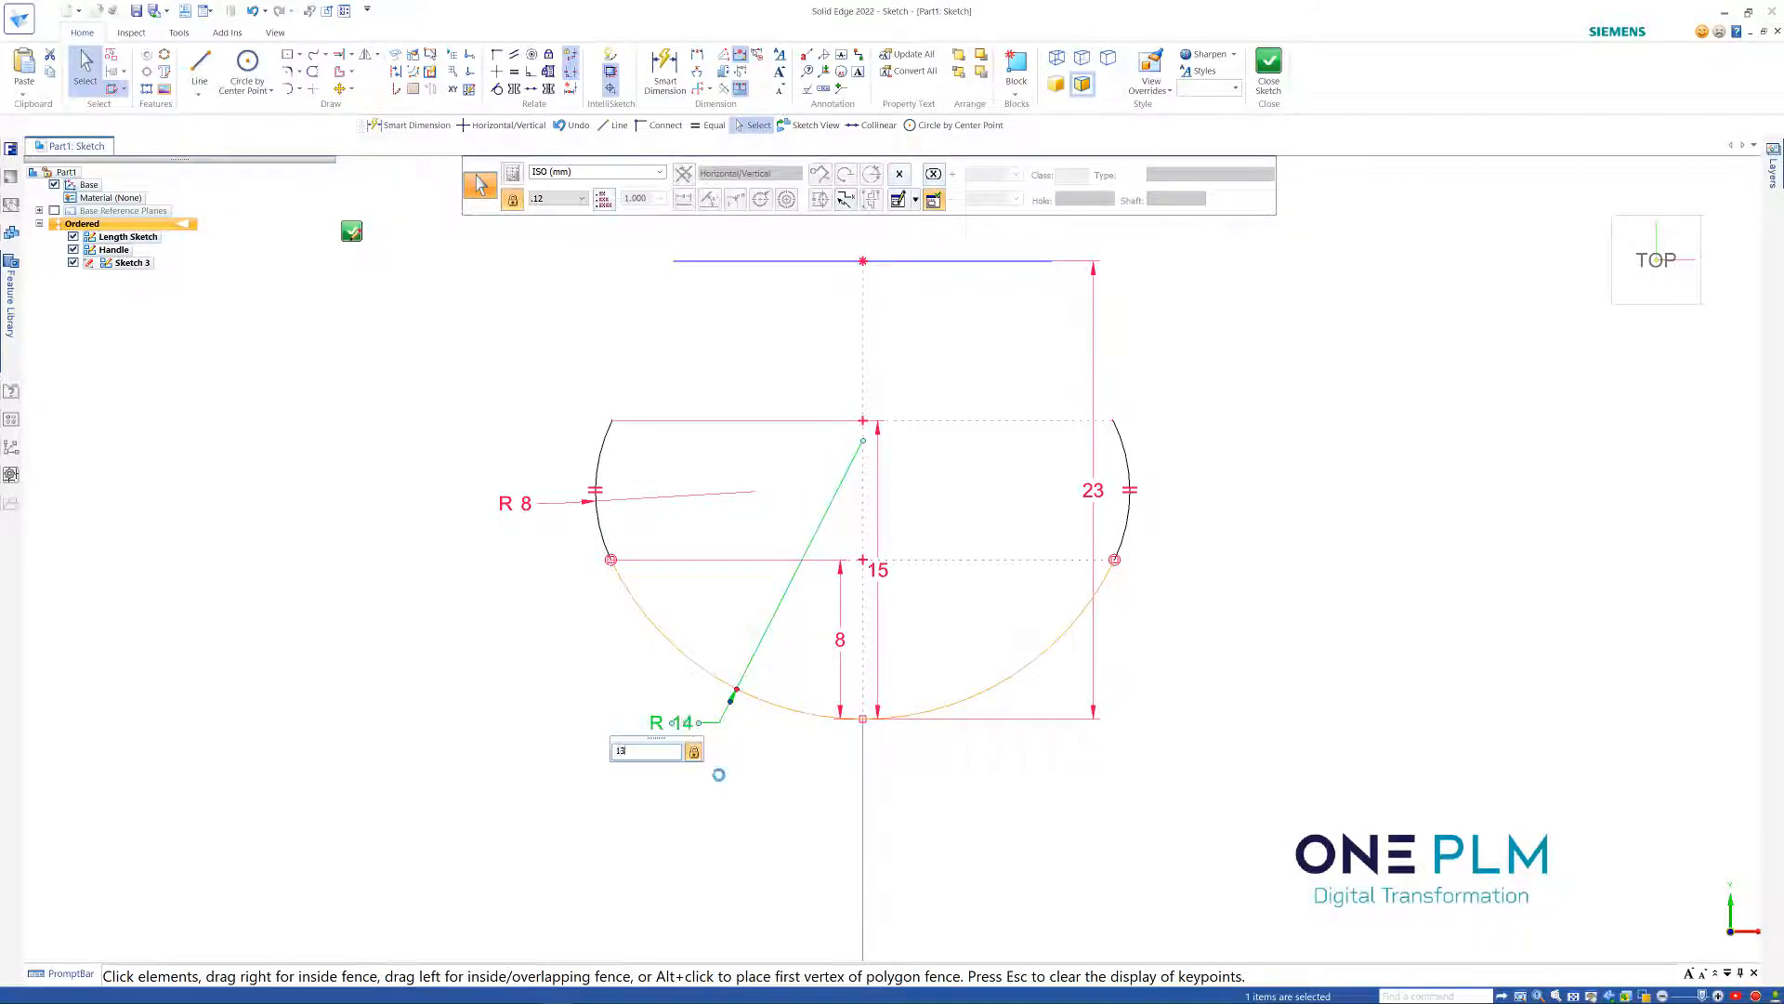
key(Return)
click(1076, 692)
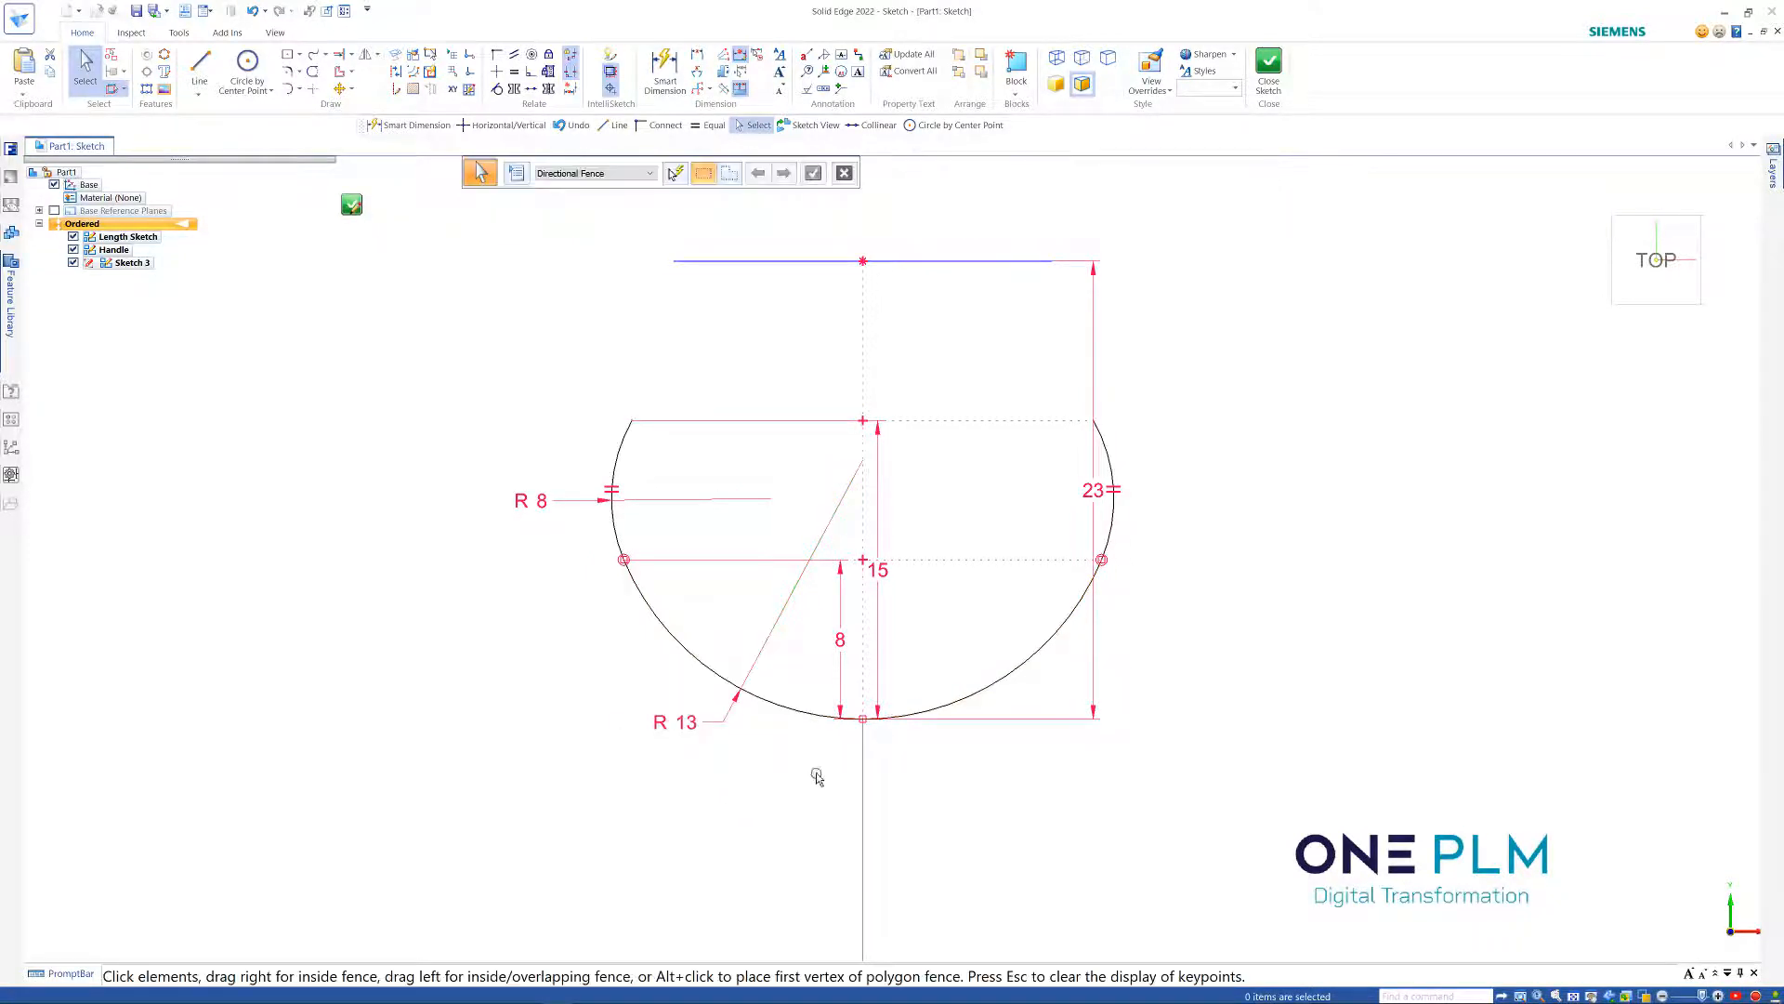
Try to change the left side arc's radius to 1 mm and 12 mm while keeping the 15 mm height dimension
click(542, 505)
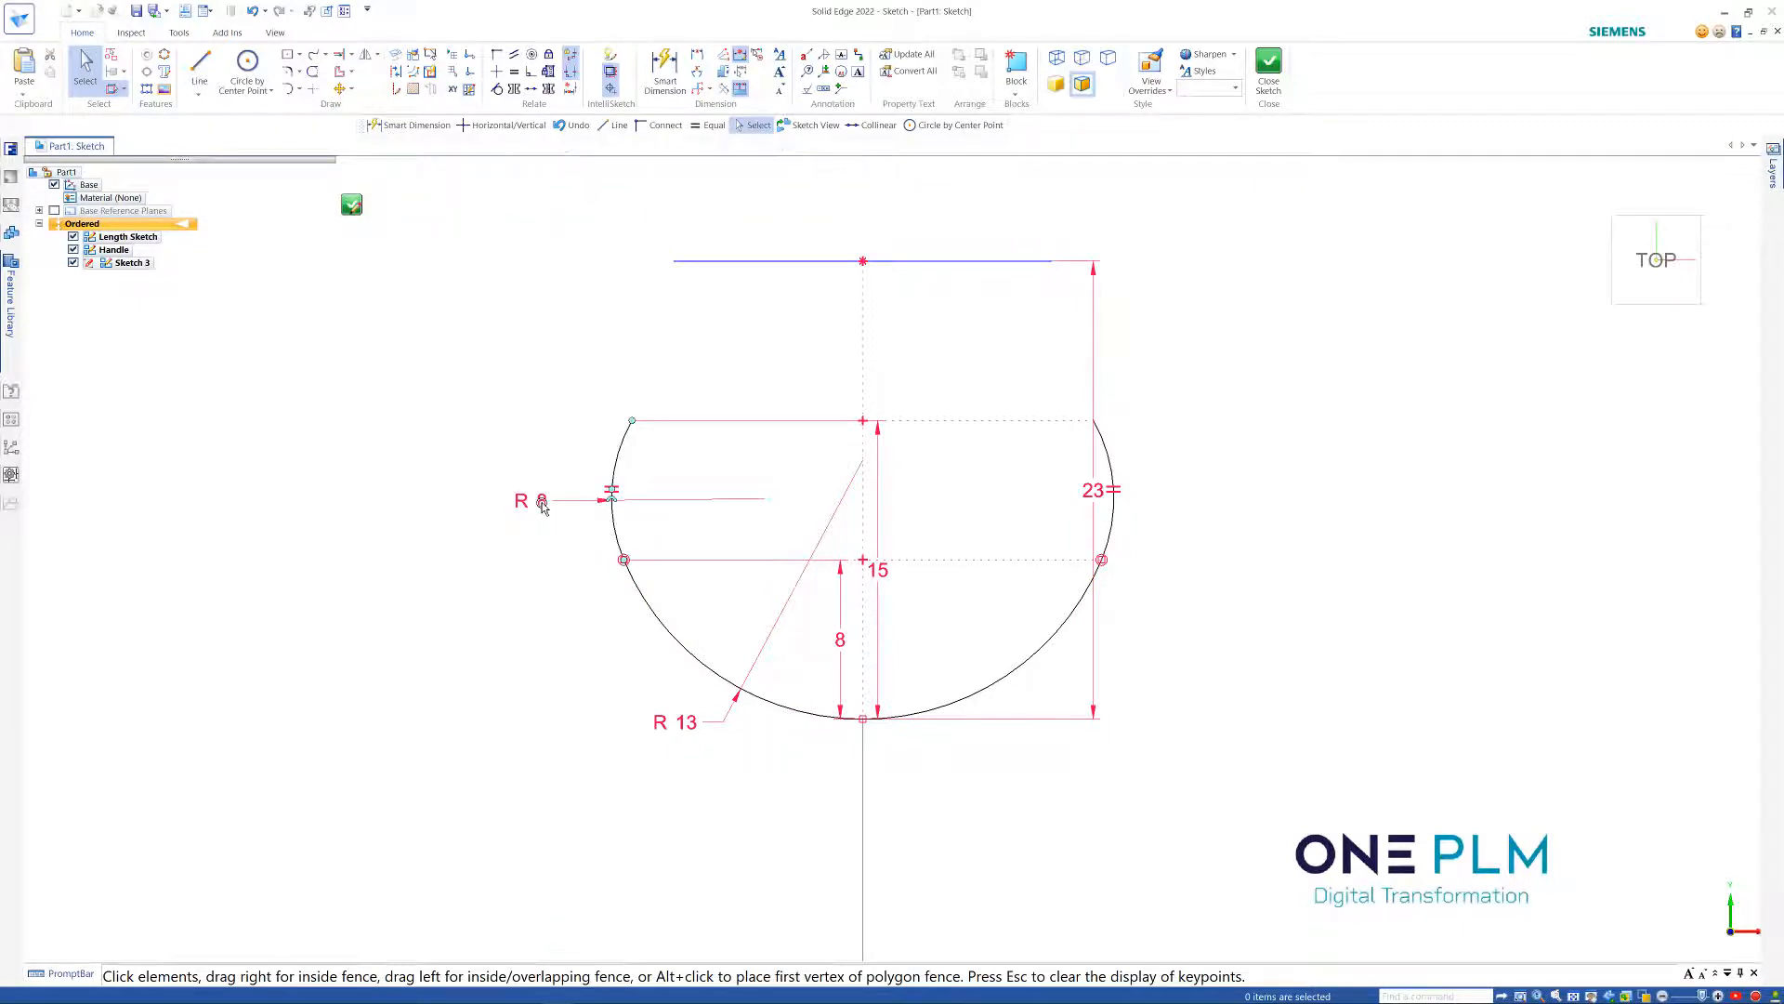
text(1)
key(Return)
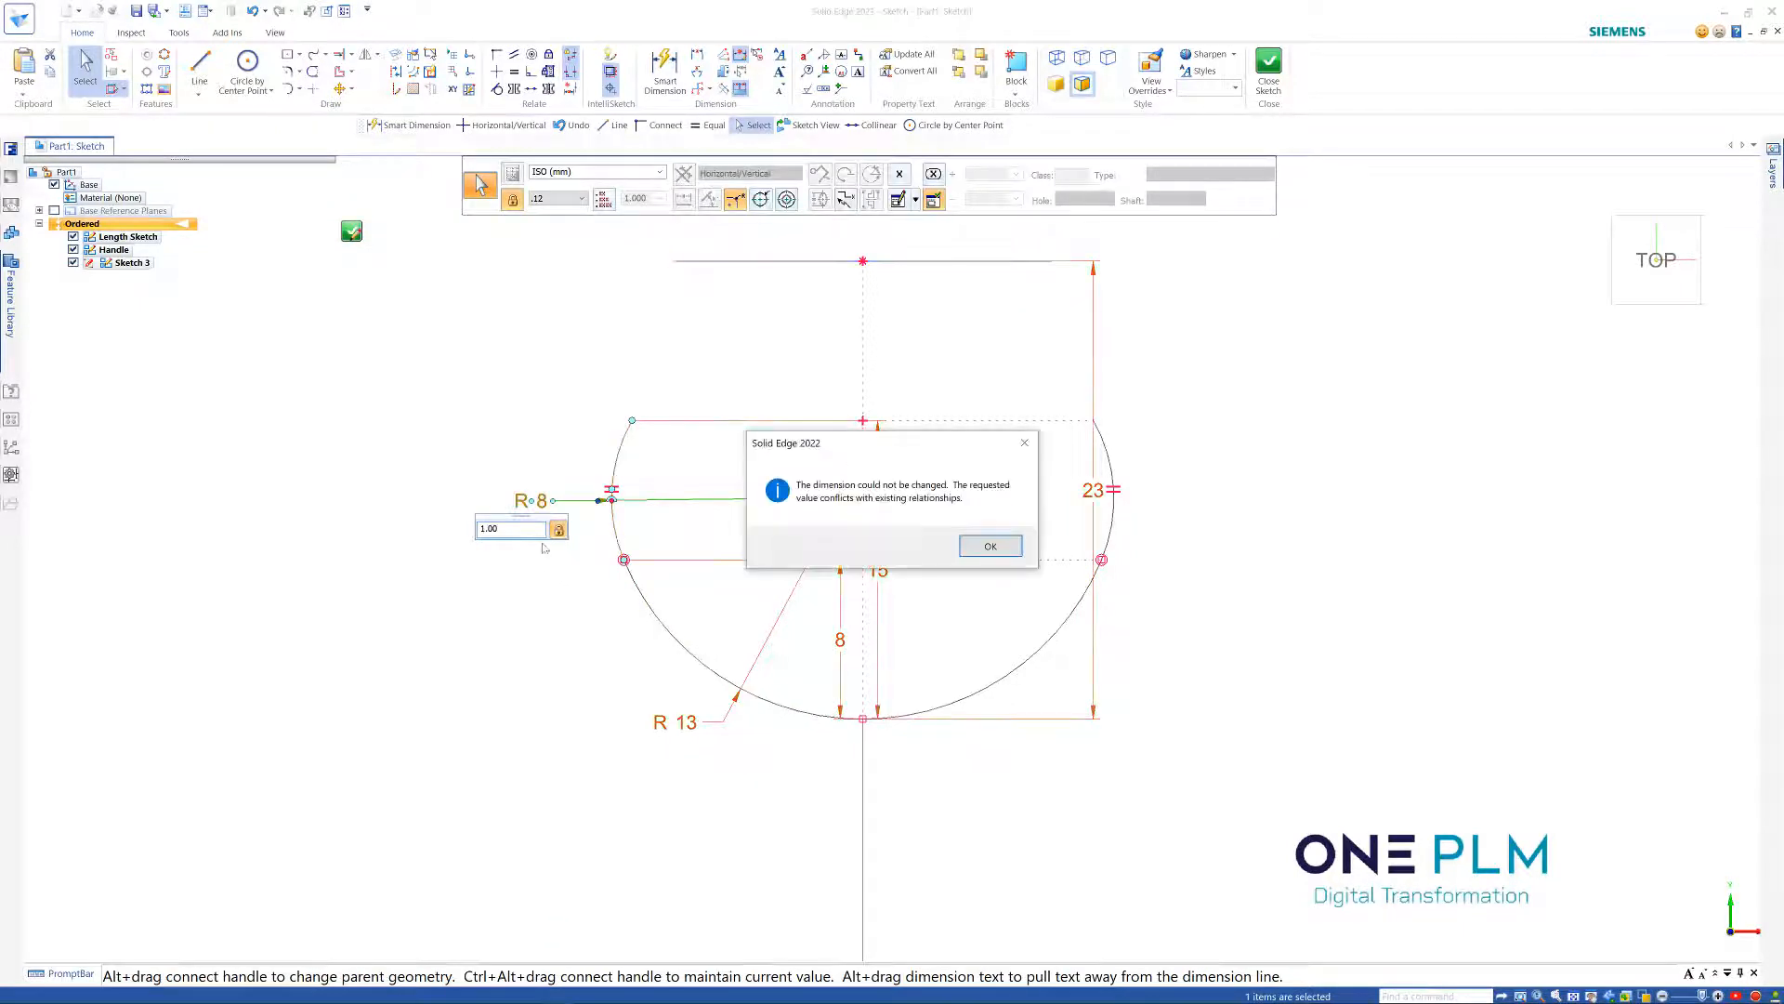
click(966, 550)
click(1159, 548)
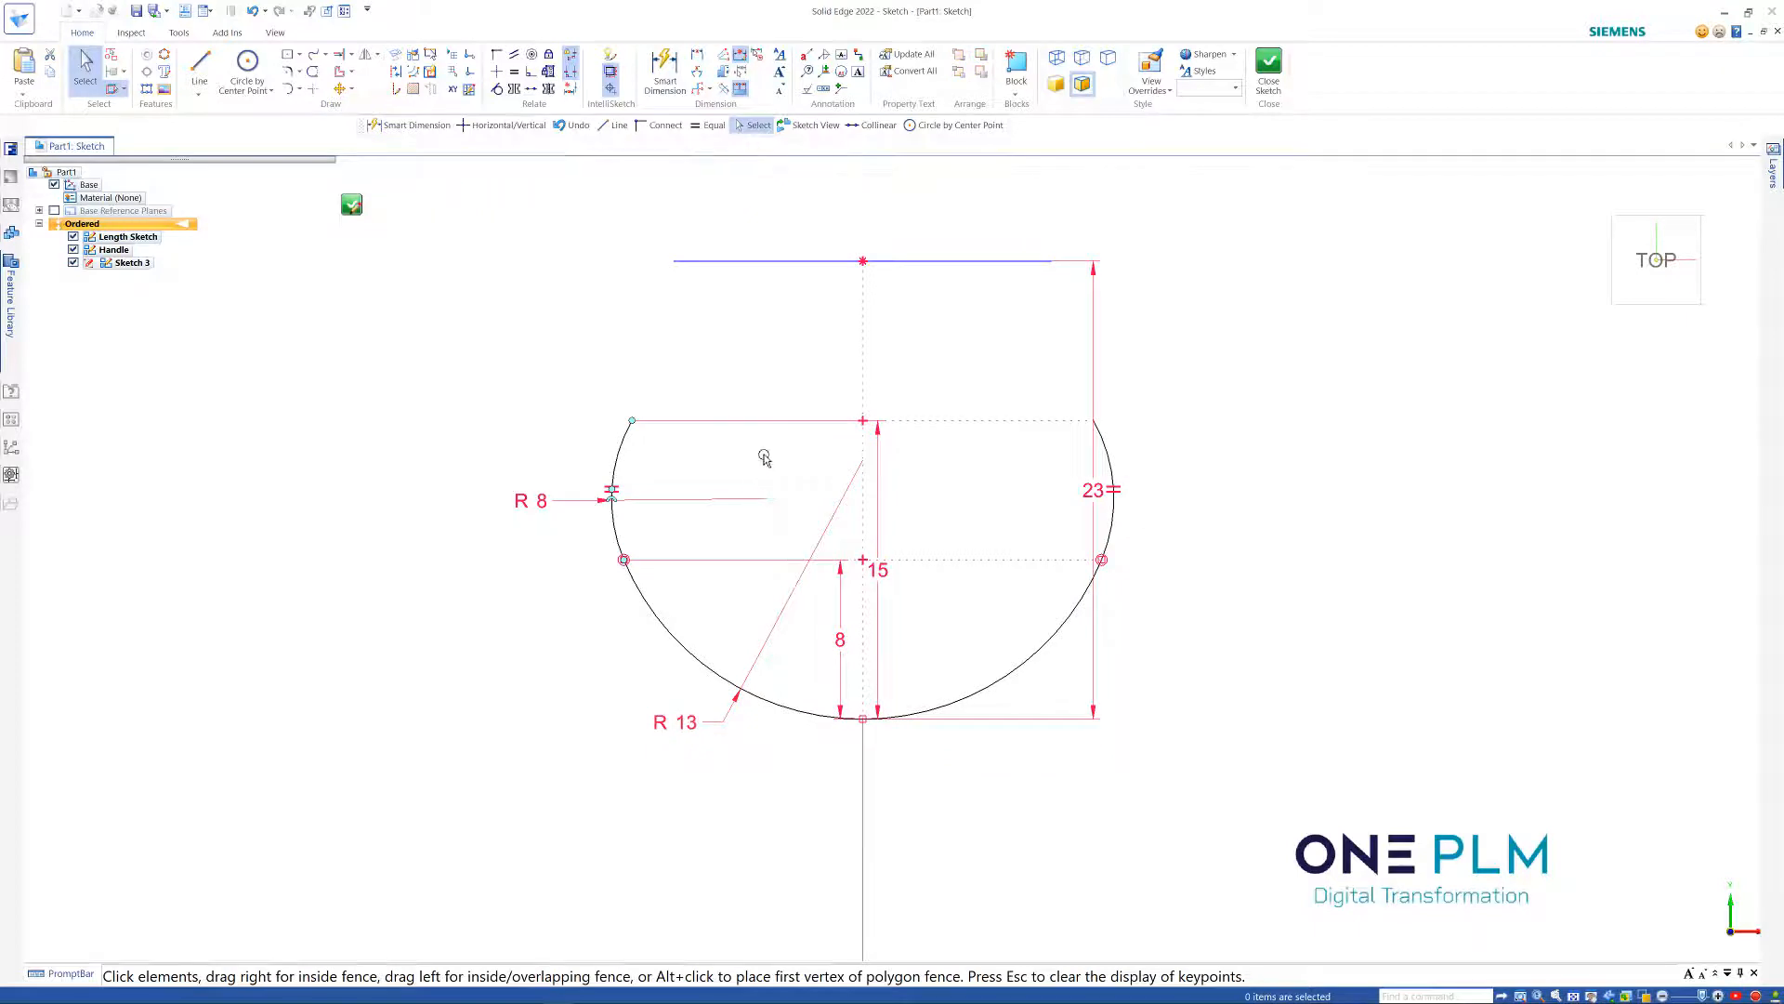
text(12)
key(Return)
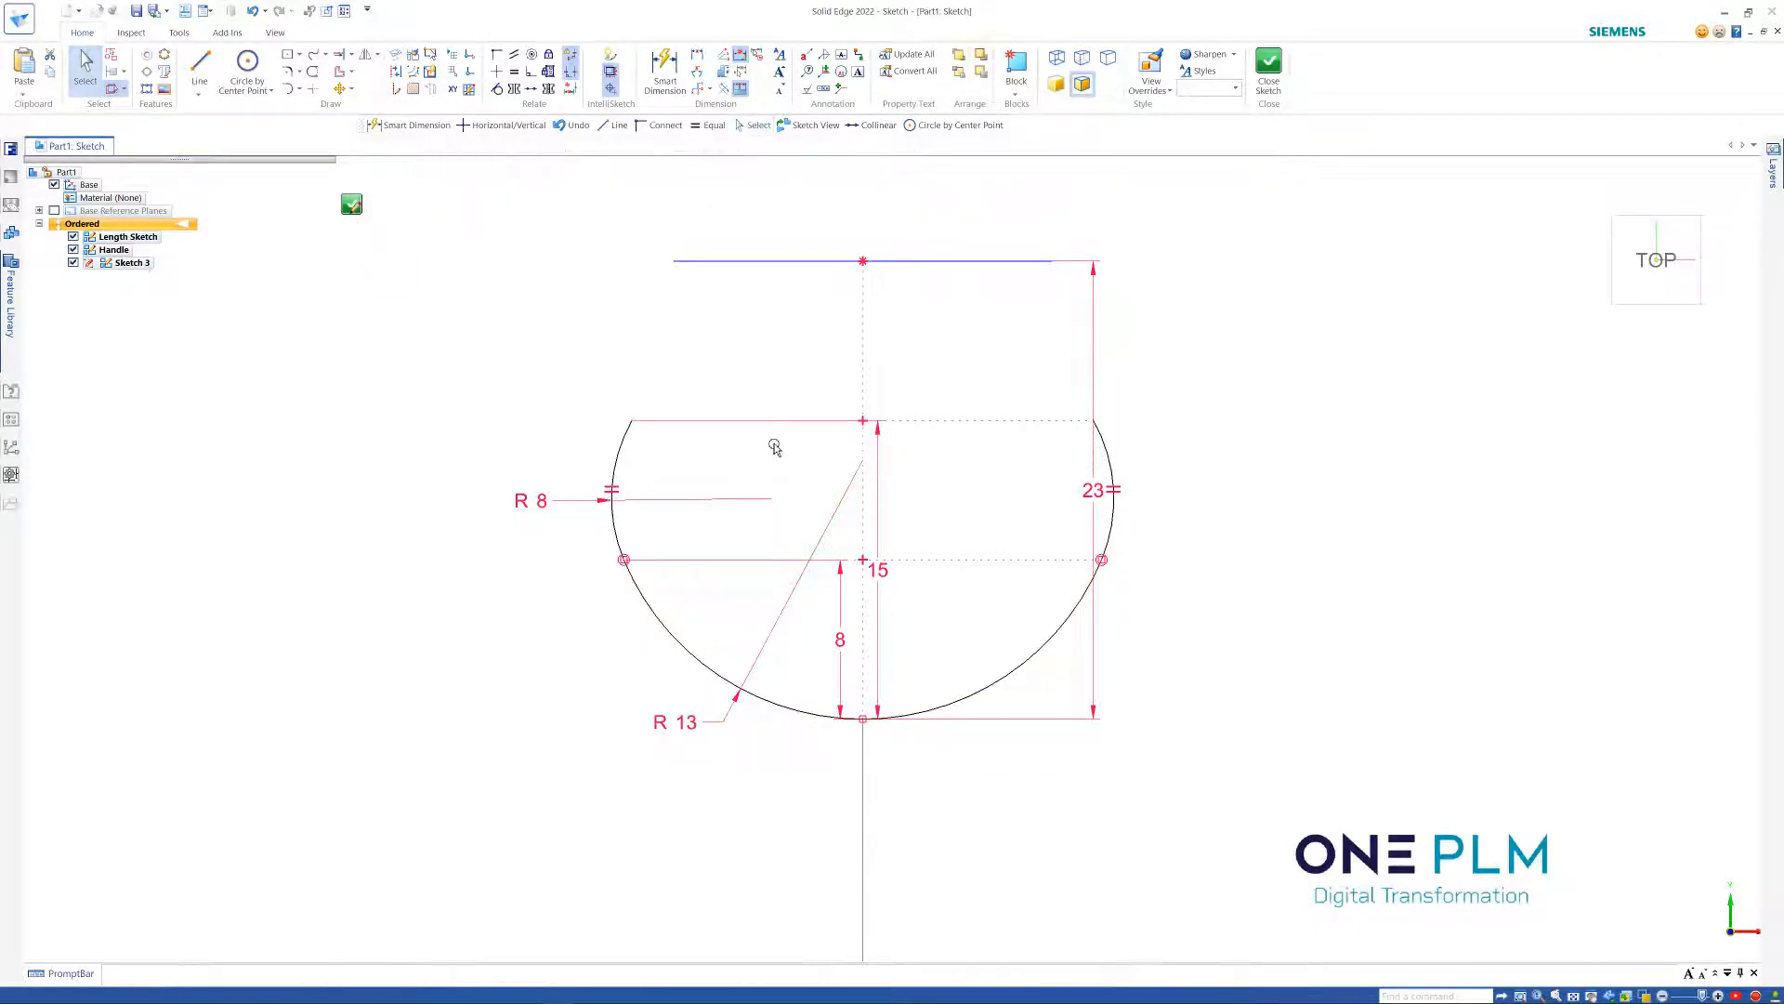
key(Escape)
Delete the 15 mm height dimension and change the left side arc's radius to 10 mm and finally 11 mm
click(877, 520)
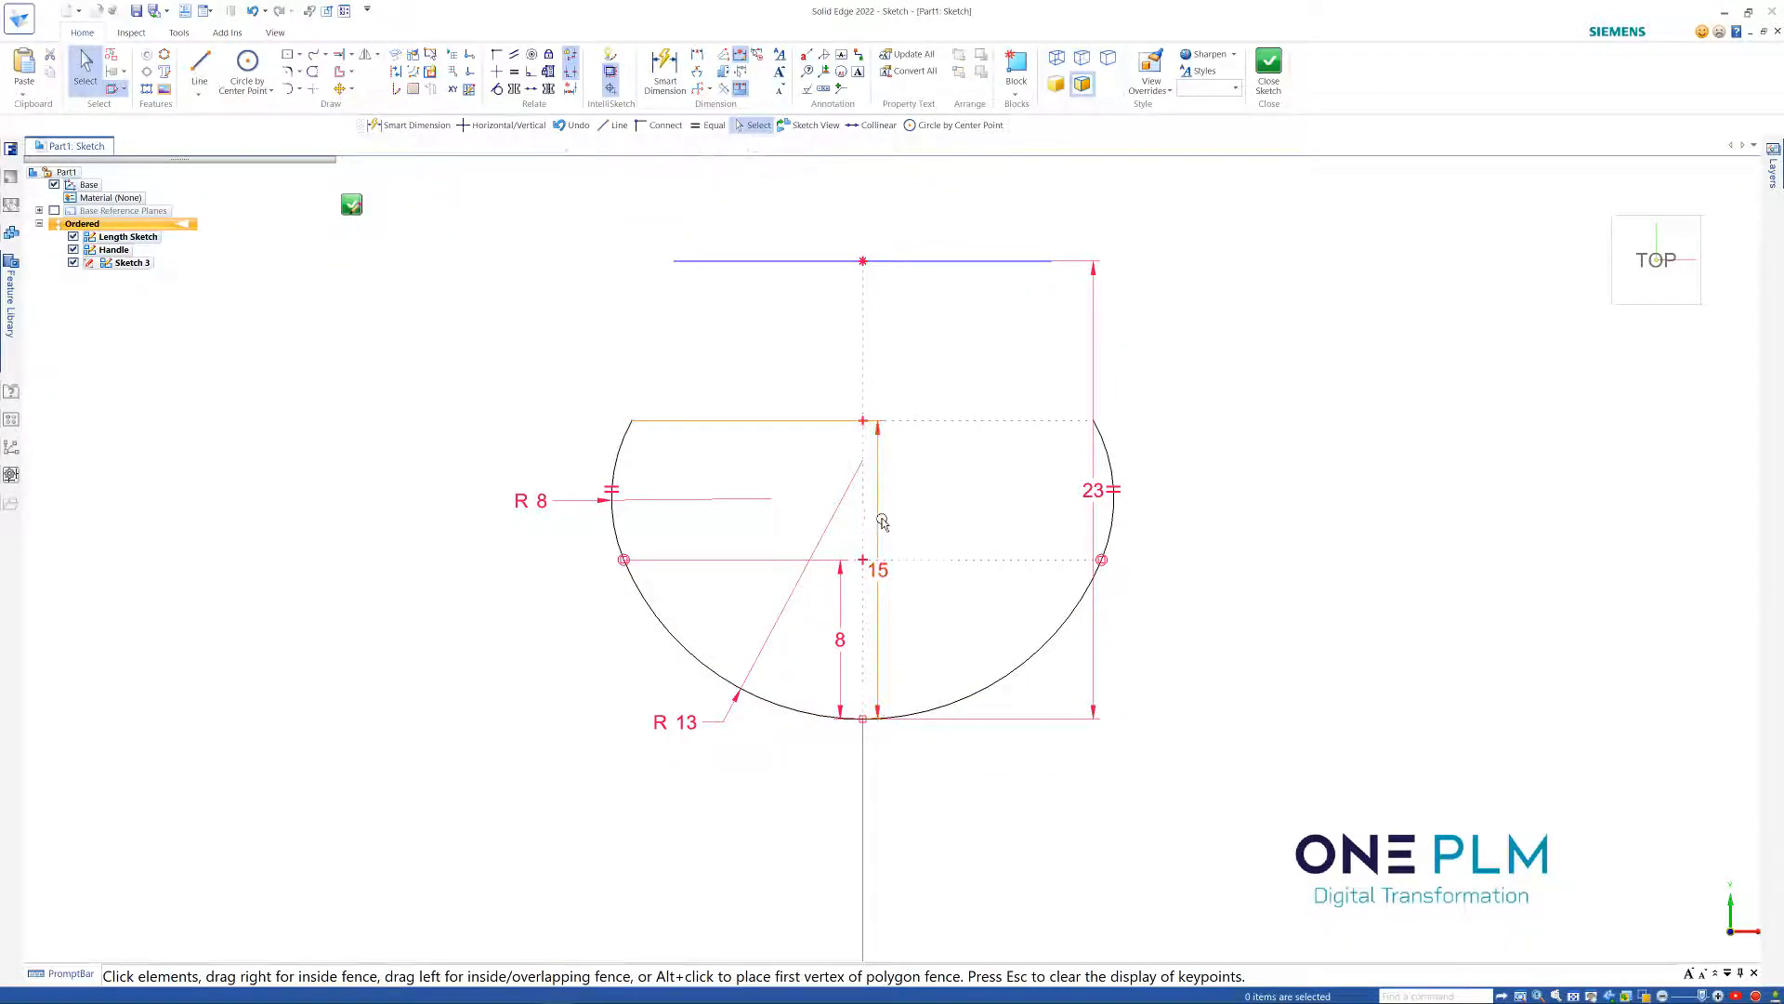
key(Delete)
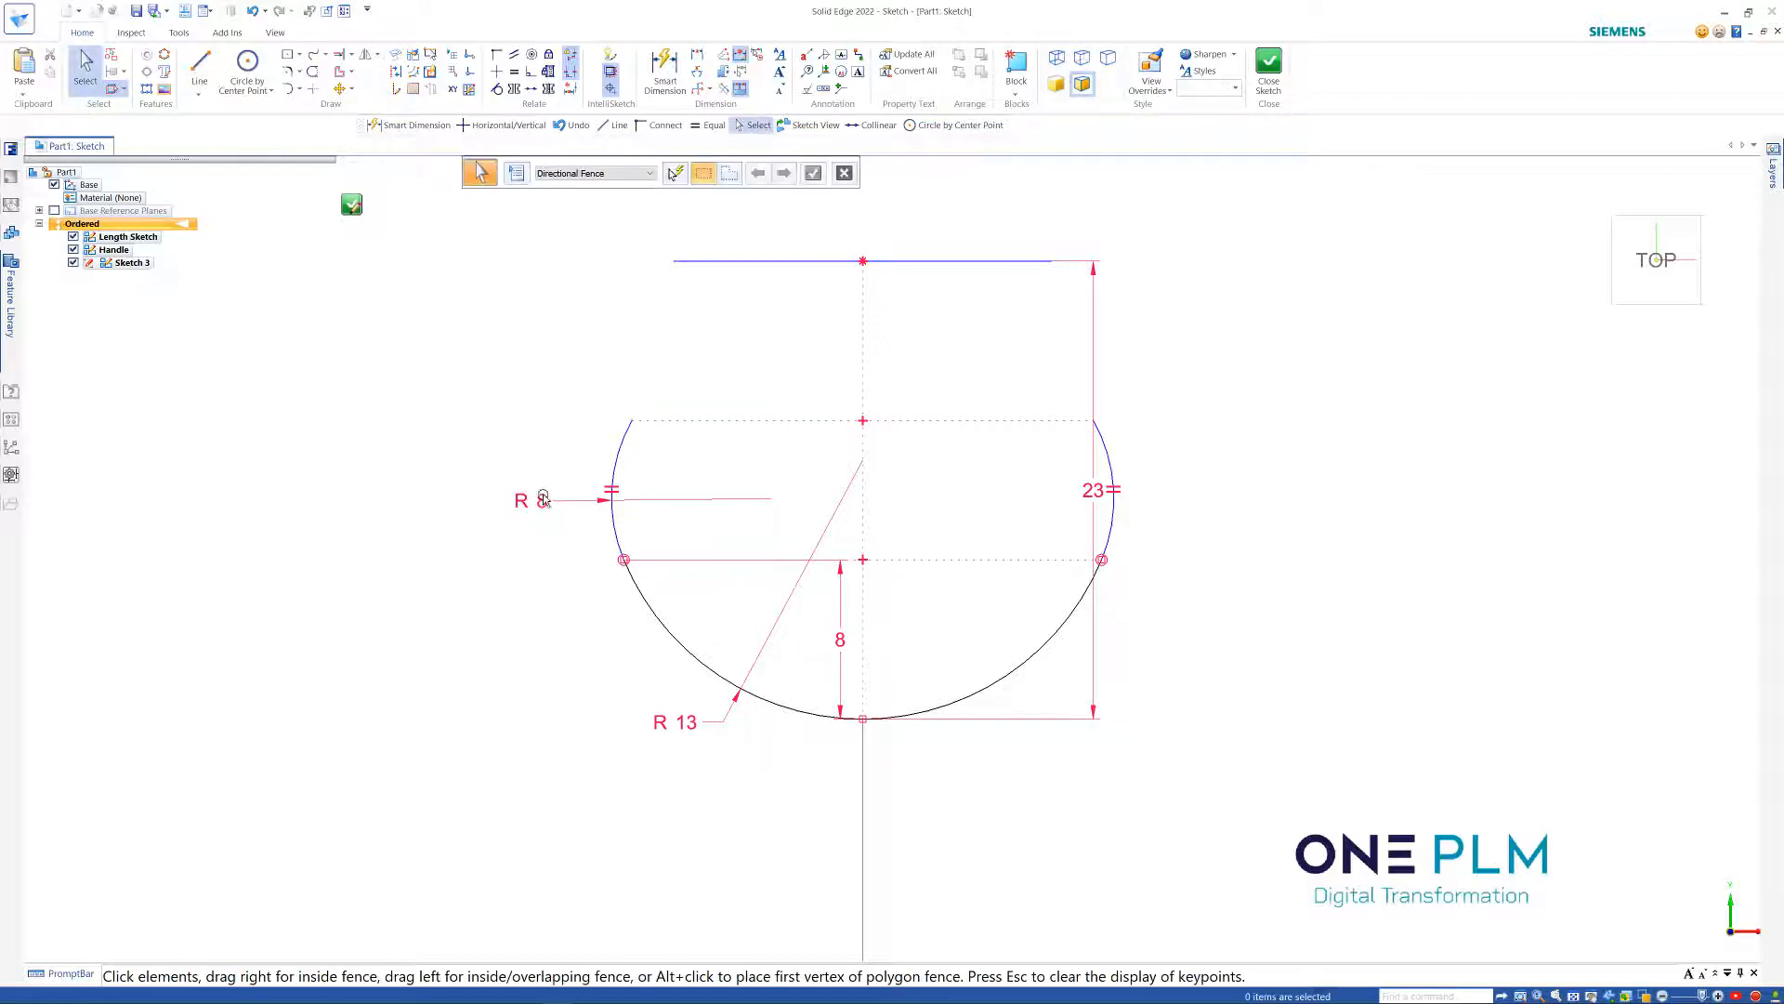
click(542, 501)
text(10)
key(Return)
key(Escape)
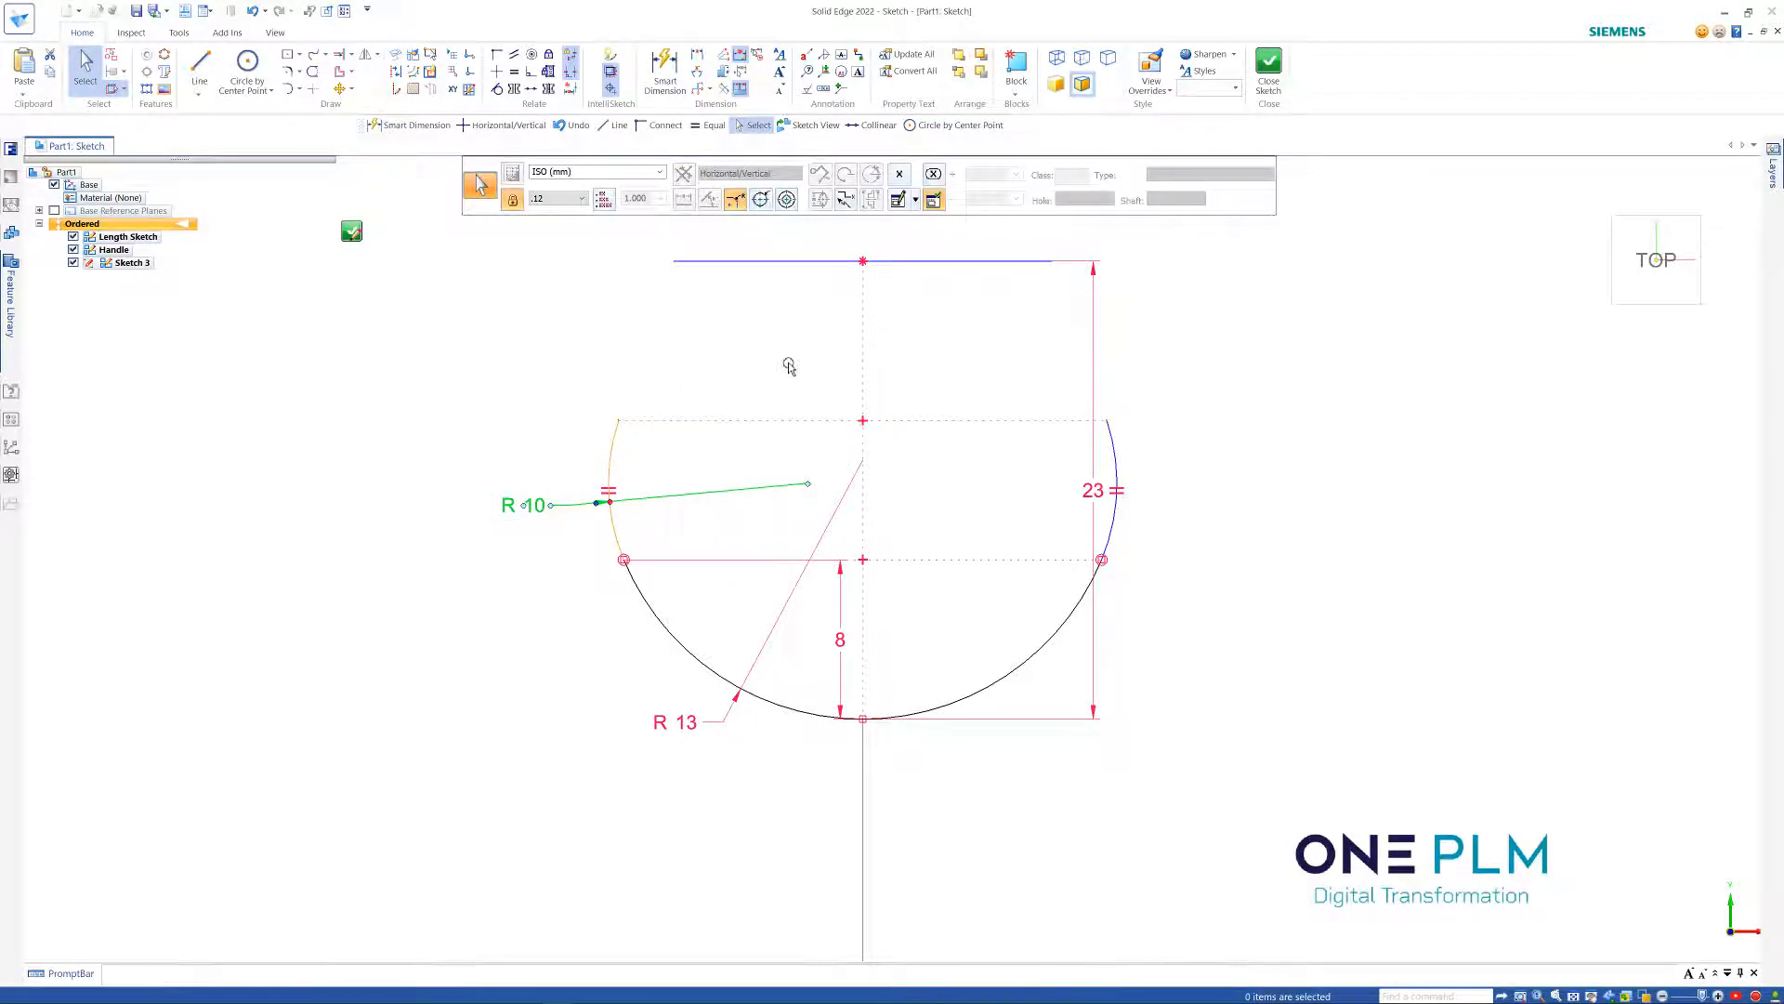
click(527, 509)
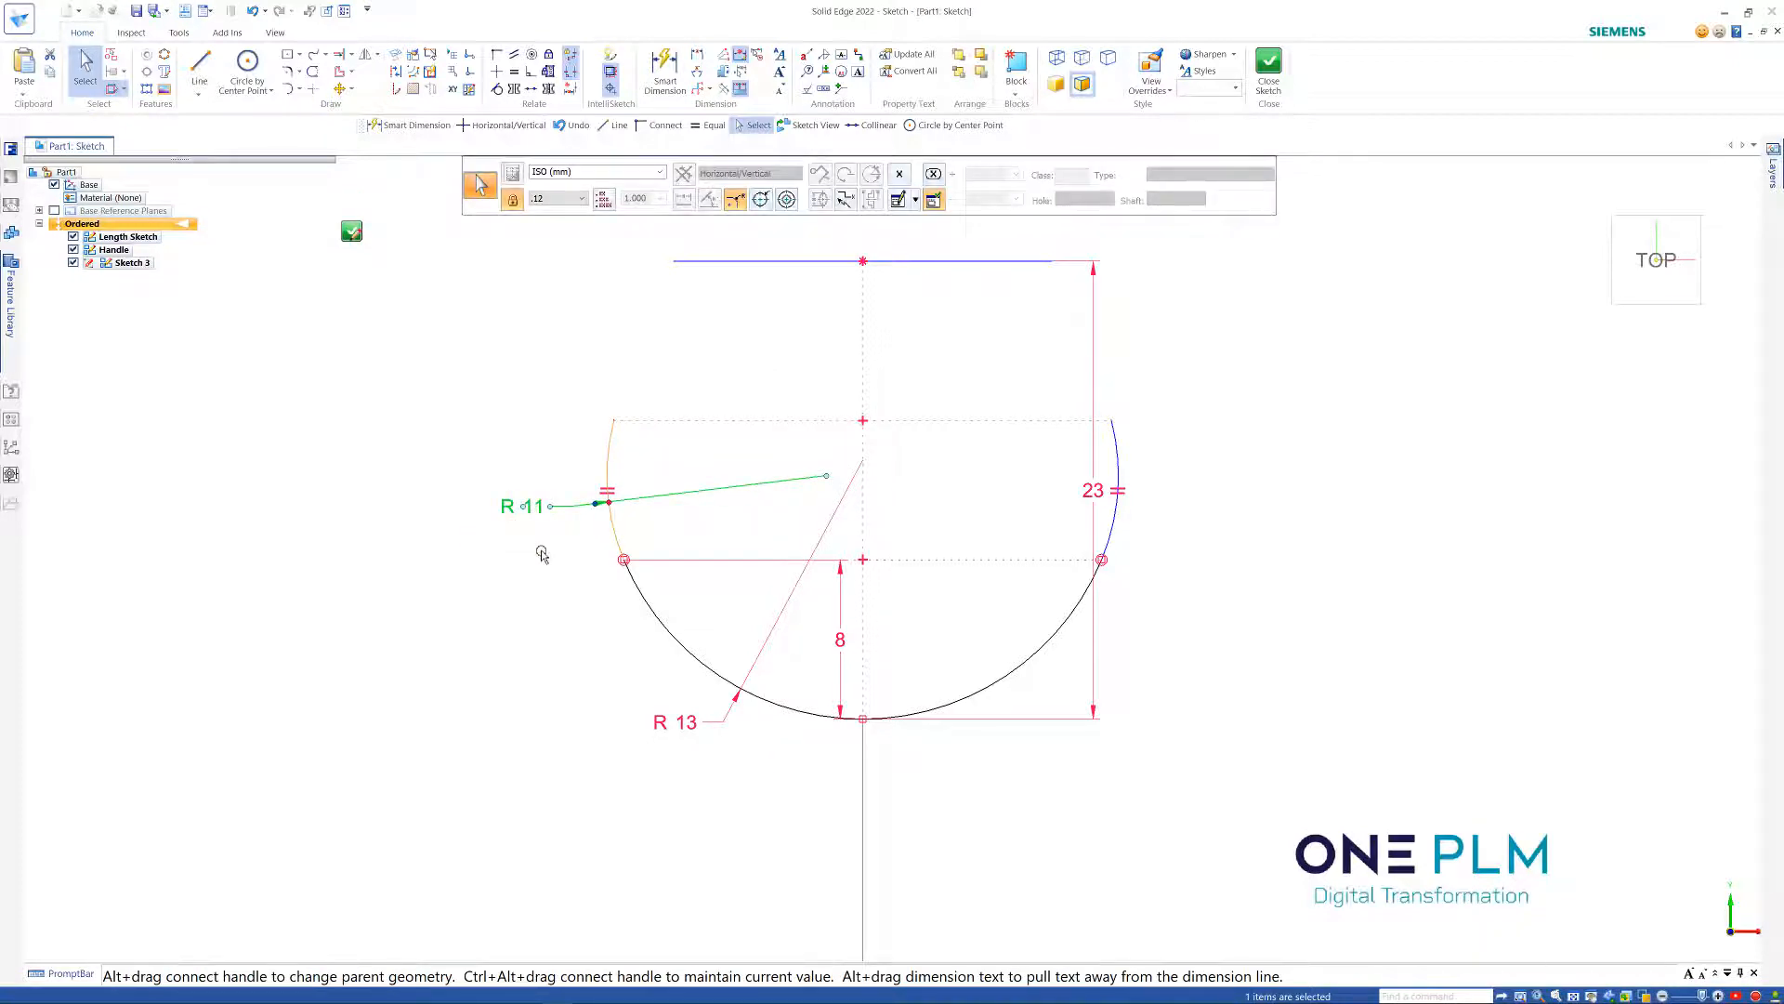
key(Escape)
Dimension the left side arc's sweep angle and set it to 35°
click(665, 73)
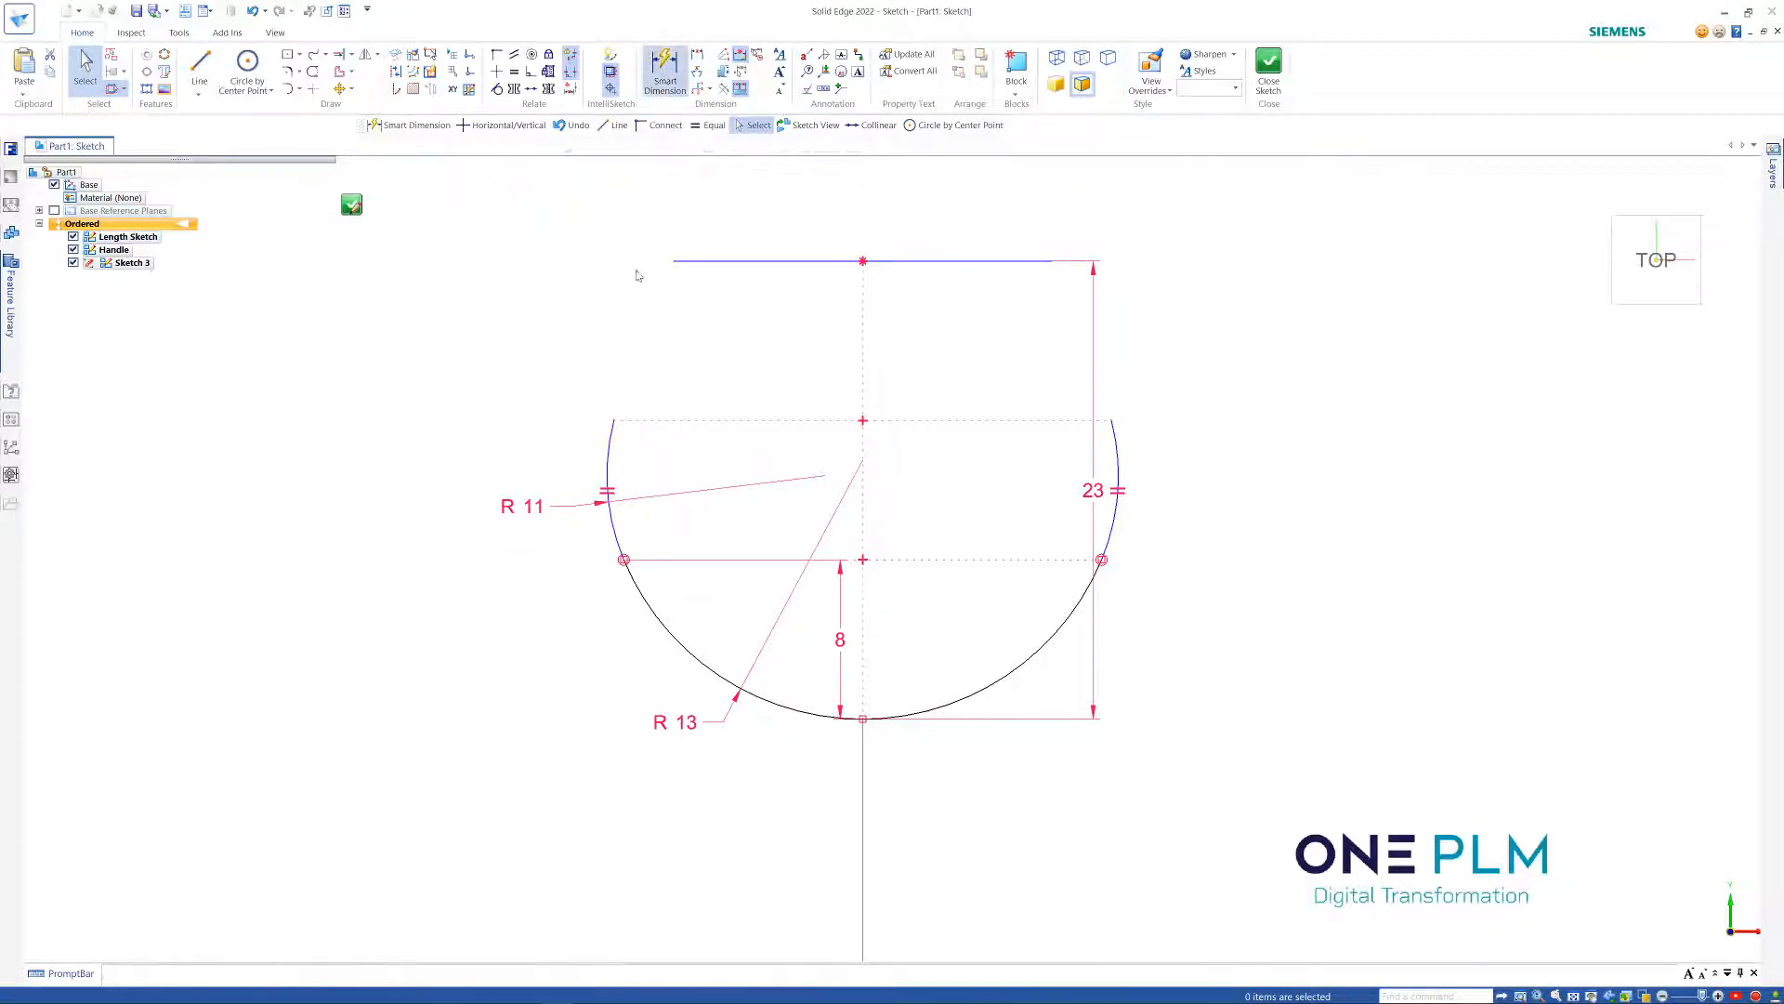
click(606, 450)
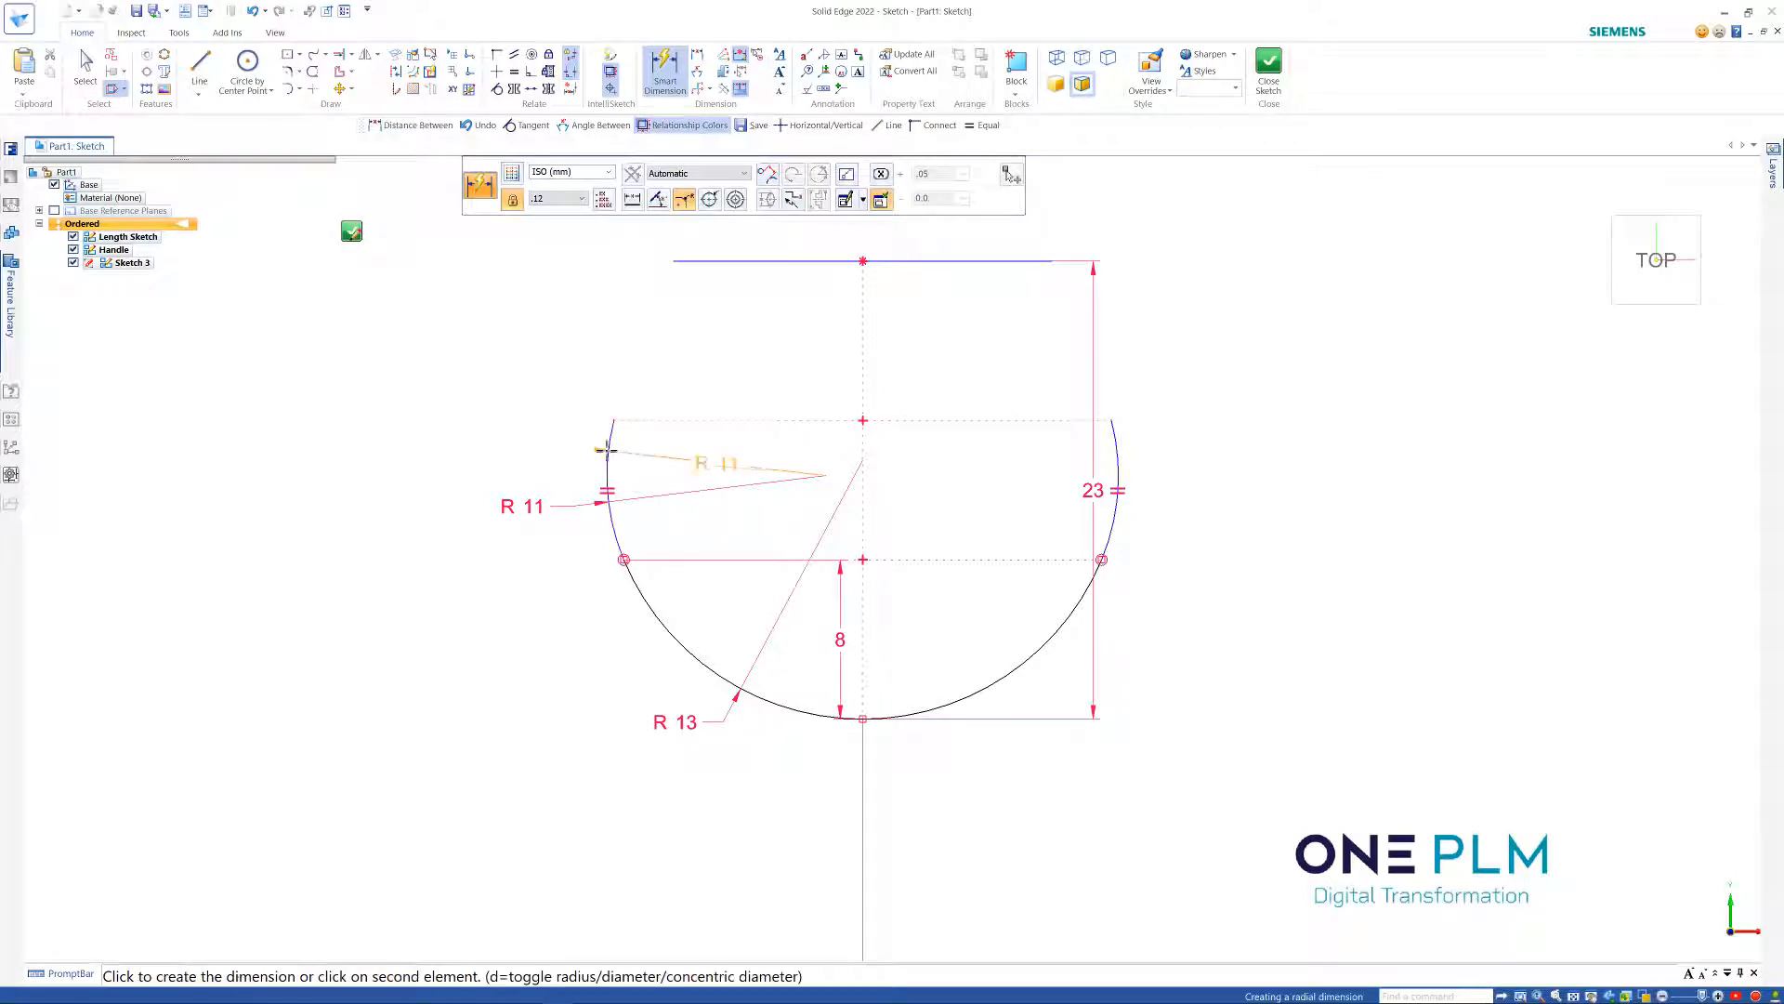
key(a)
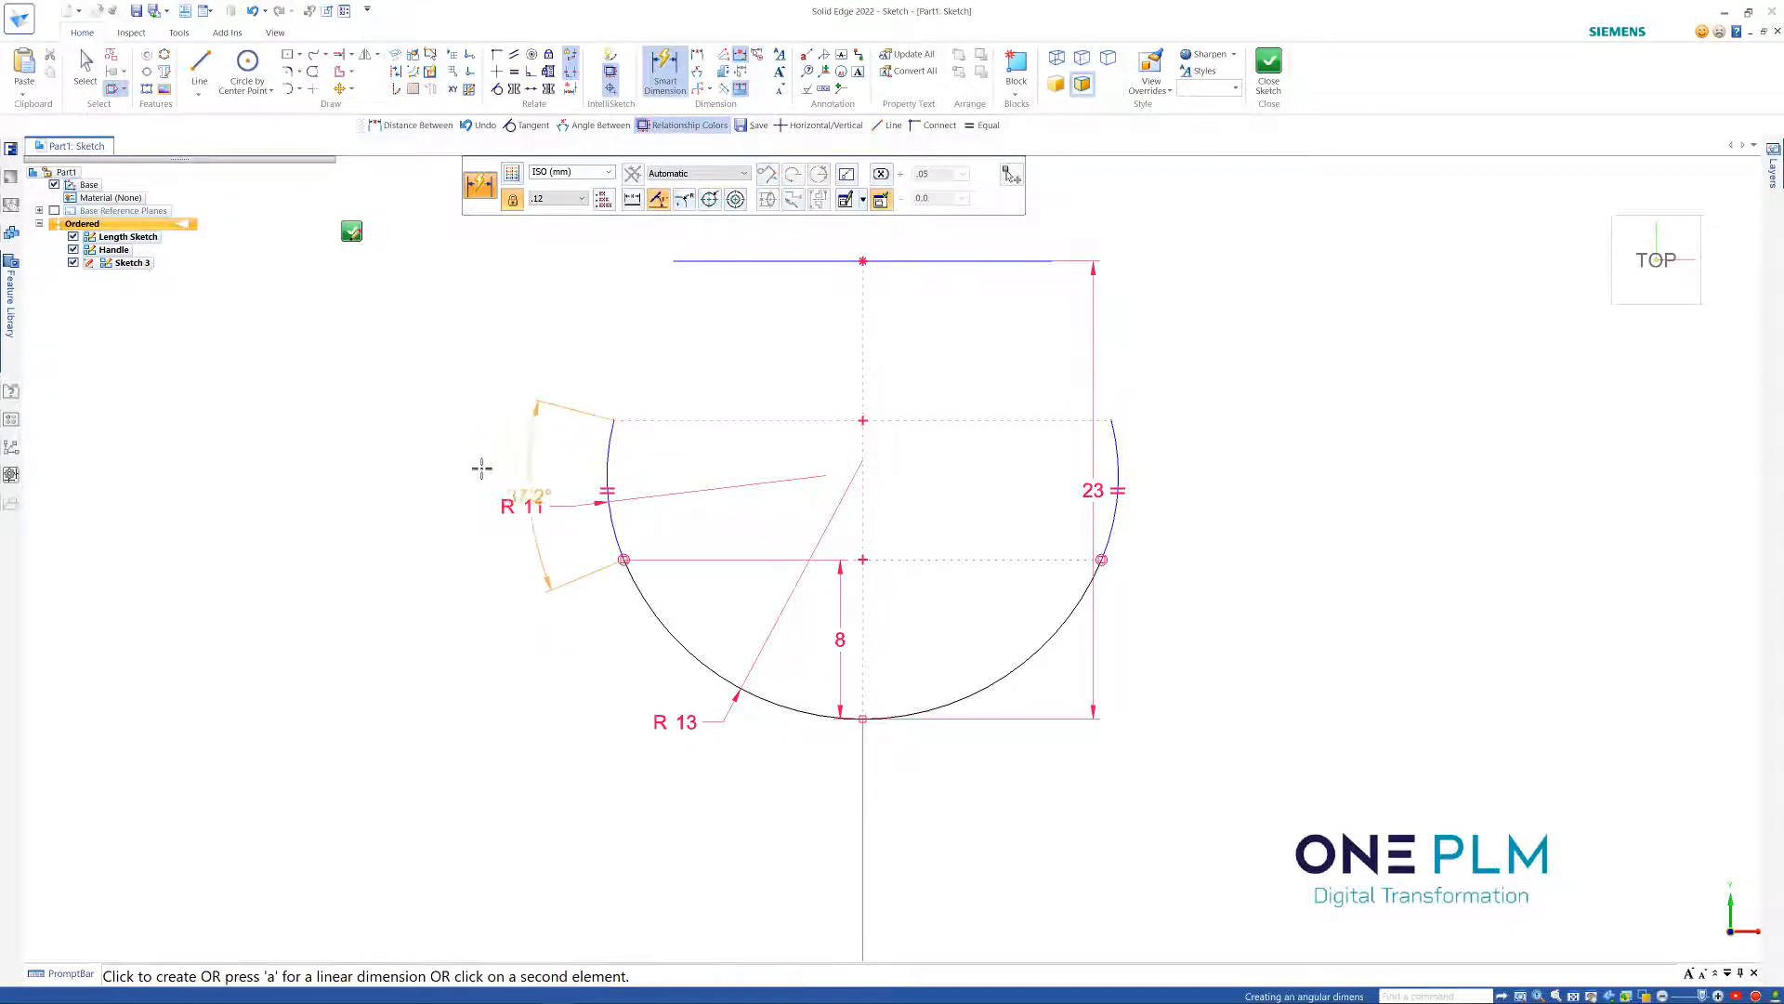
click(470, 492)
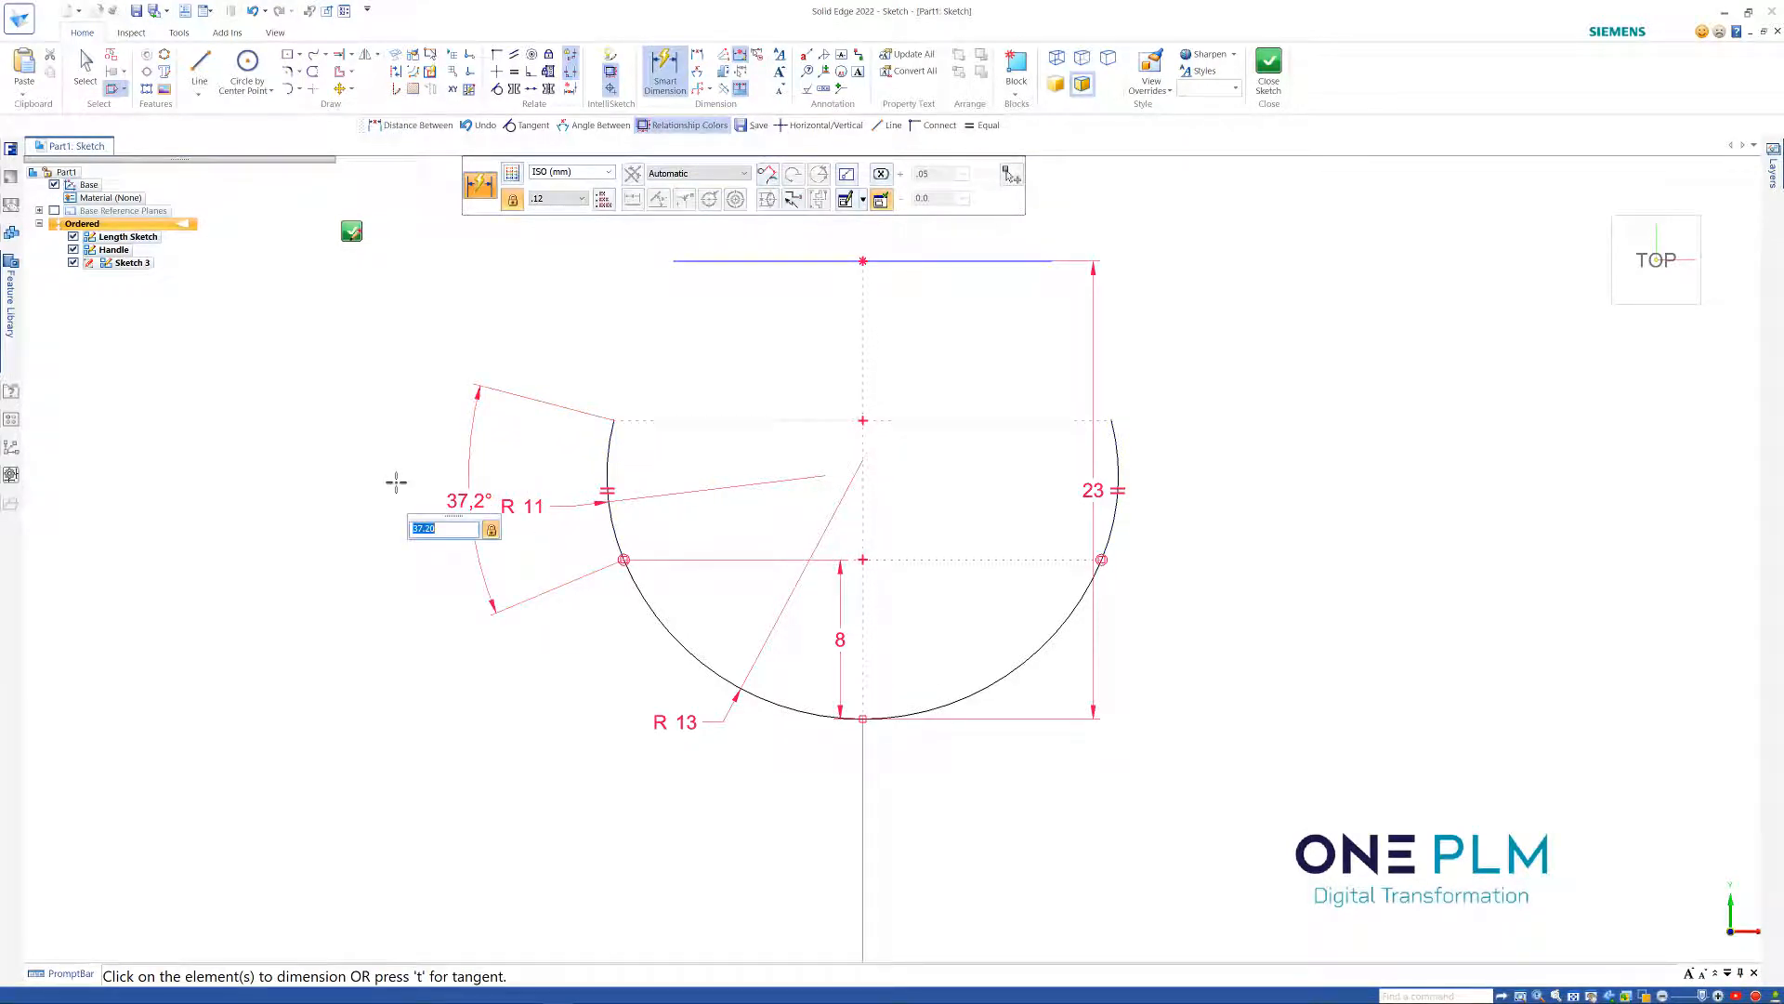
text(35)
key(Return)
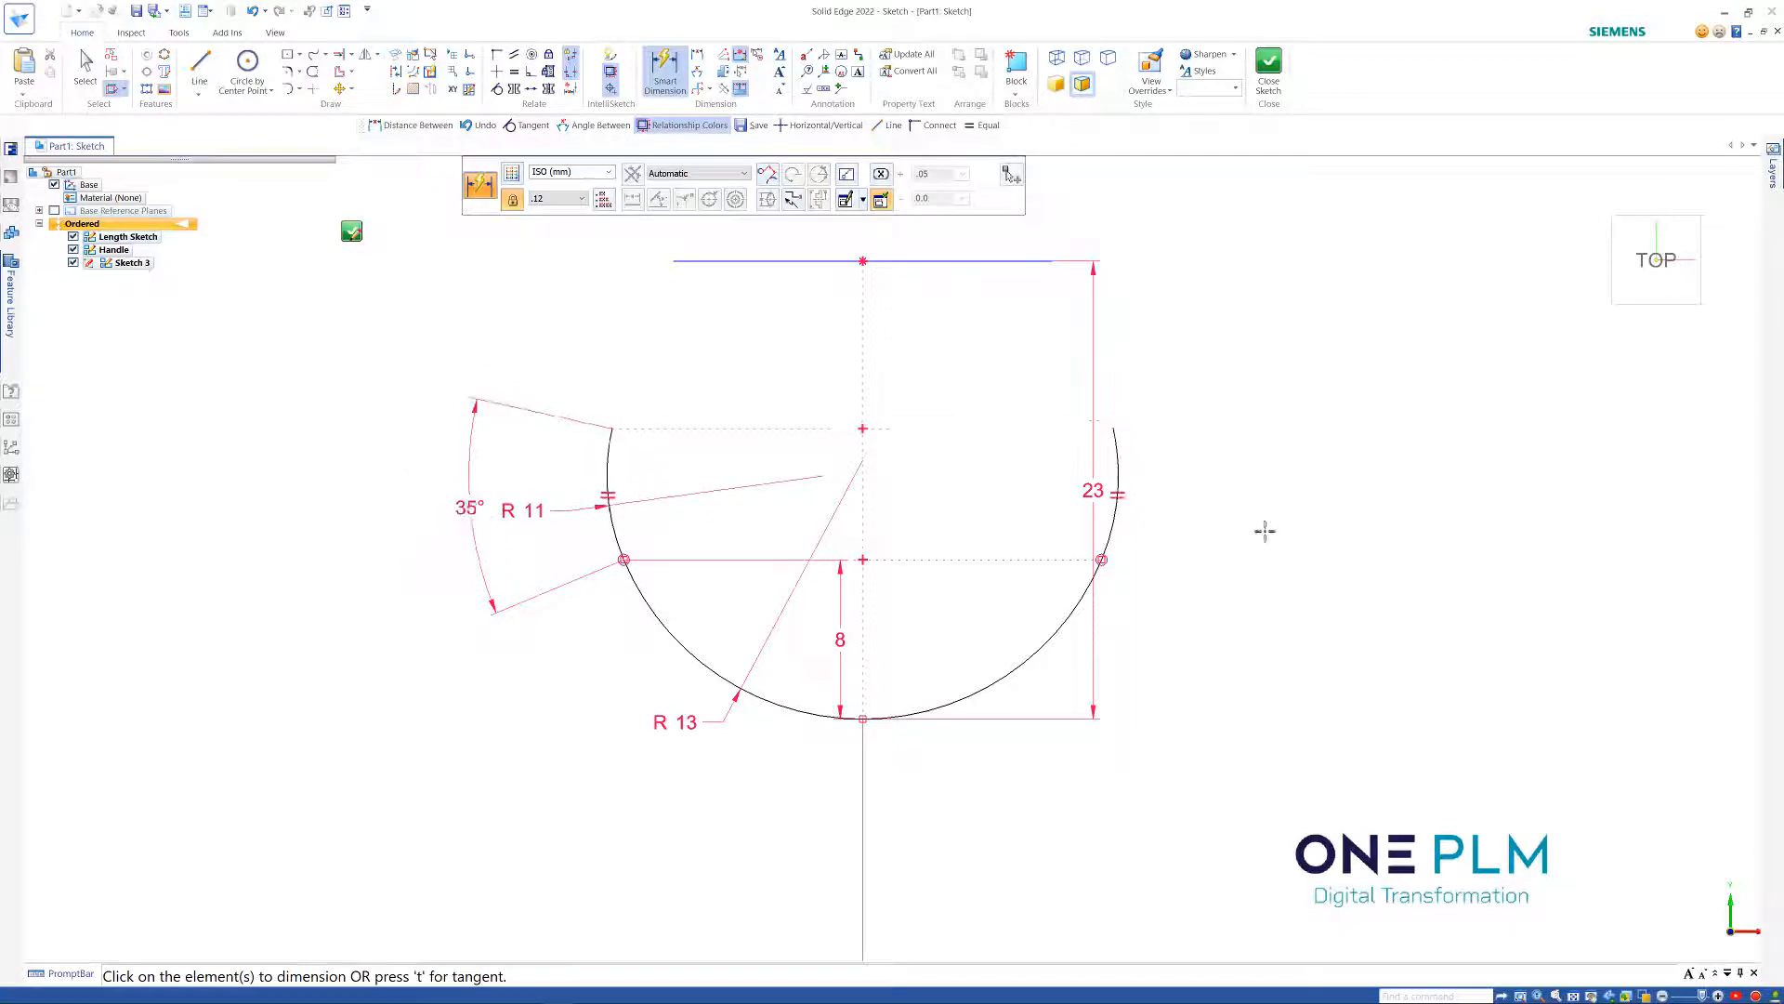
key(Escape)
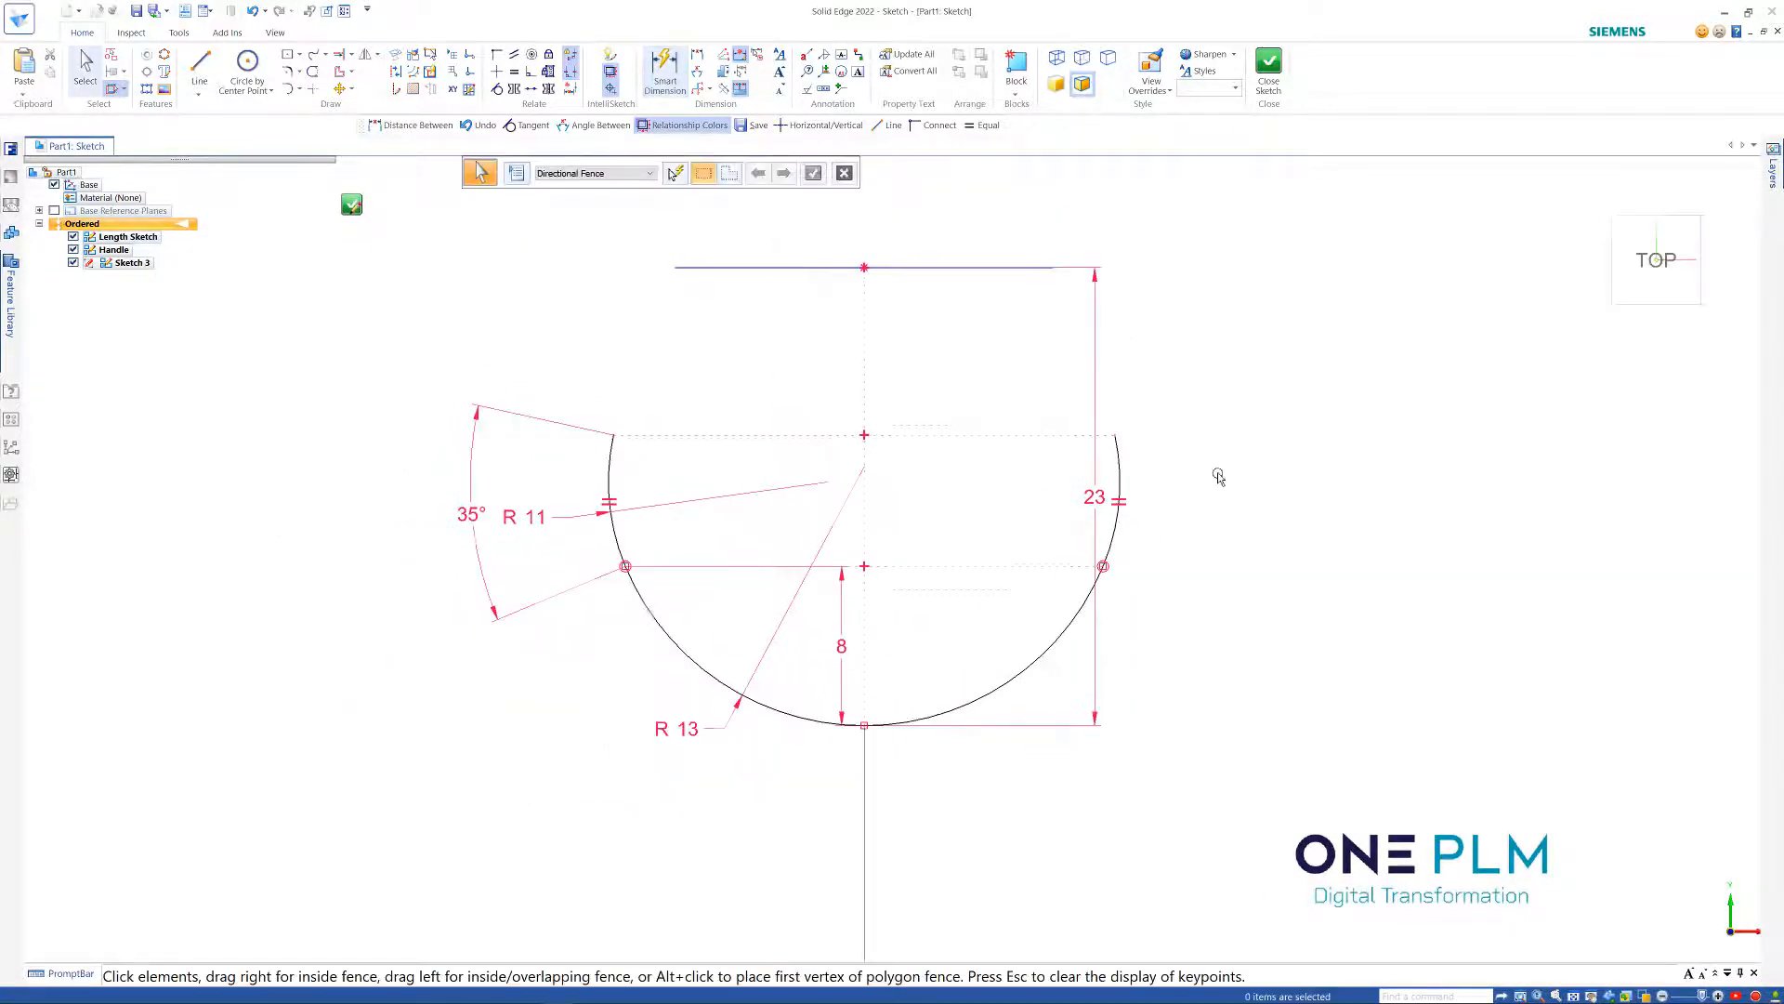
Draw tangent arcs from the upper endpoints of both side arcs to the matching ends of the upper horizontal line
click(290, 89)
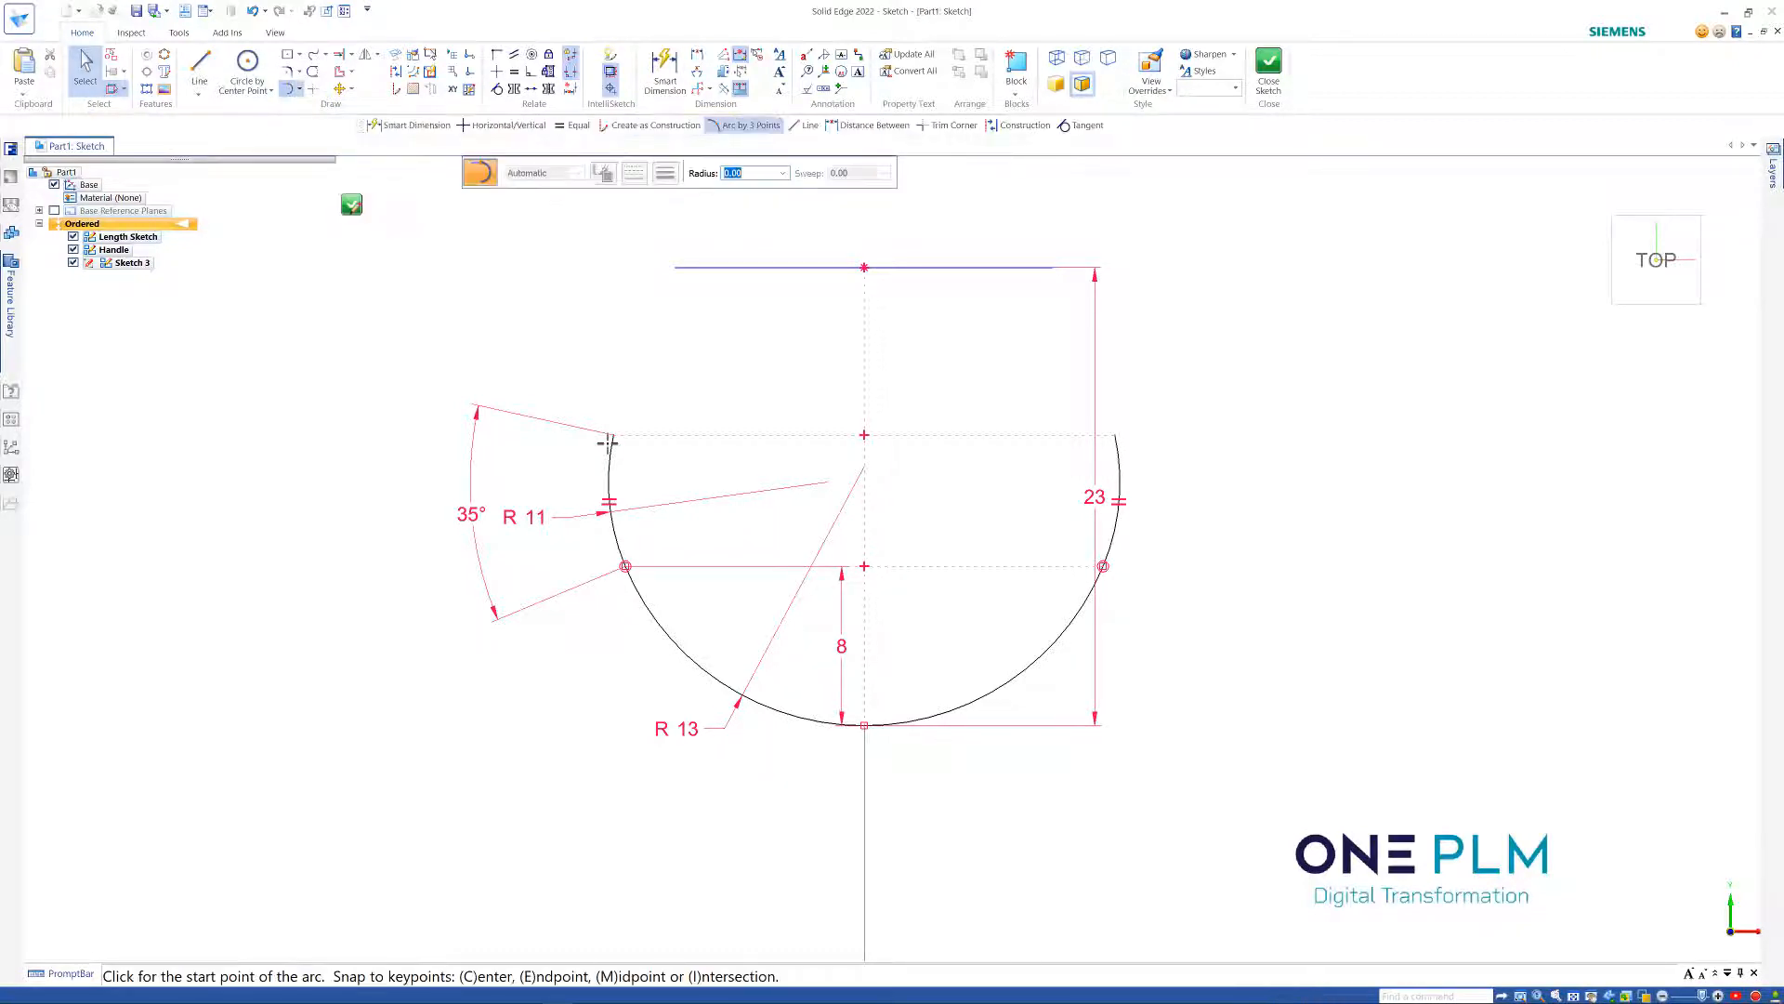
click(613, 434)
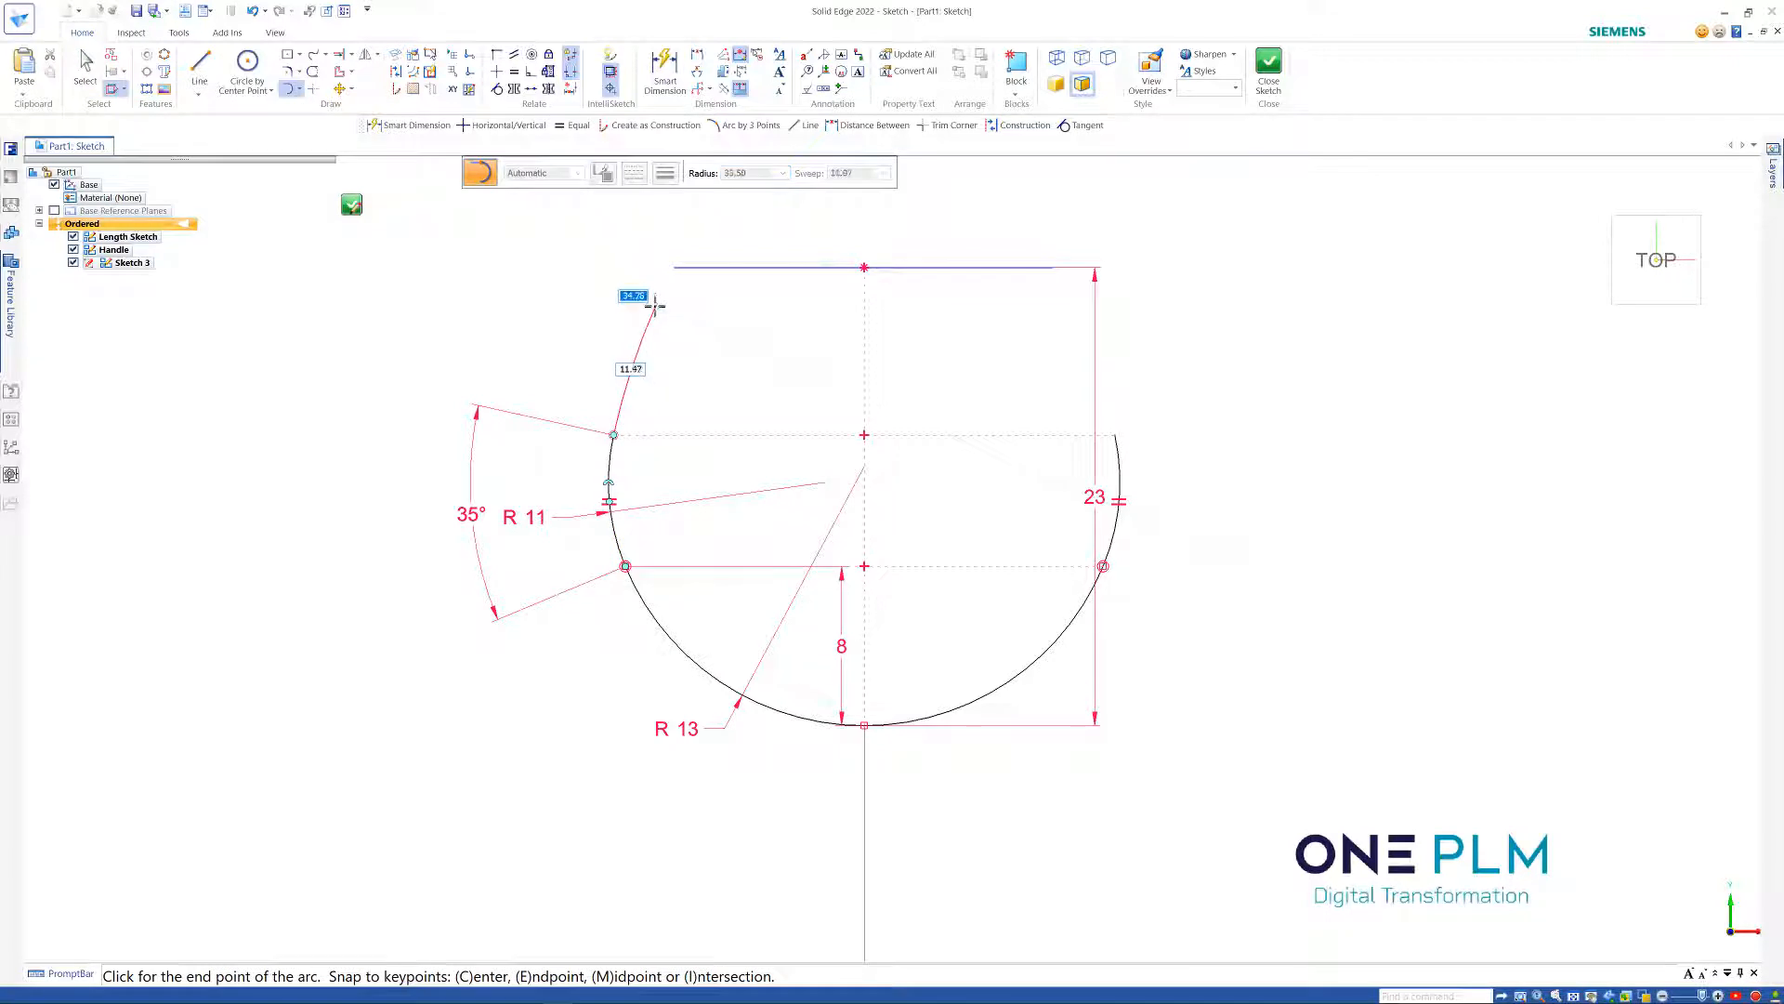
click(673, 268)
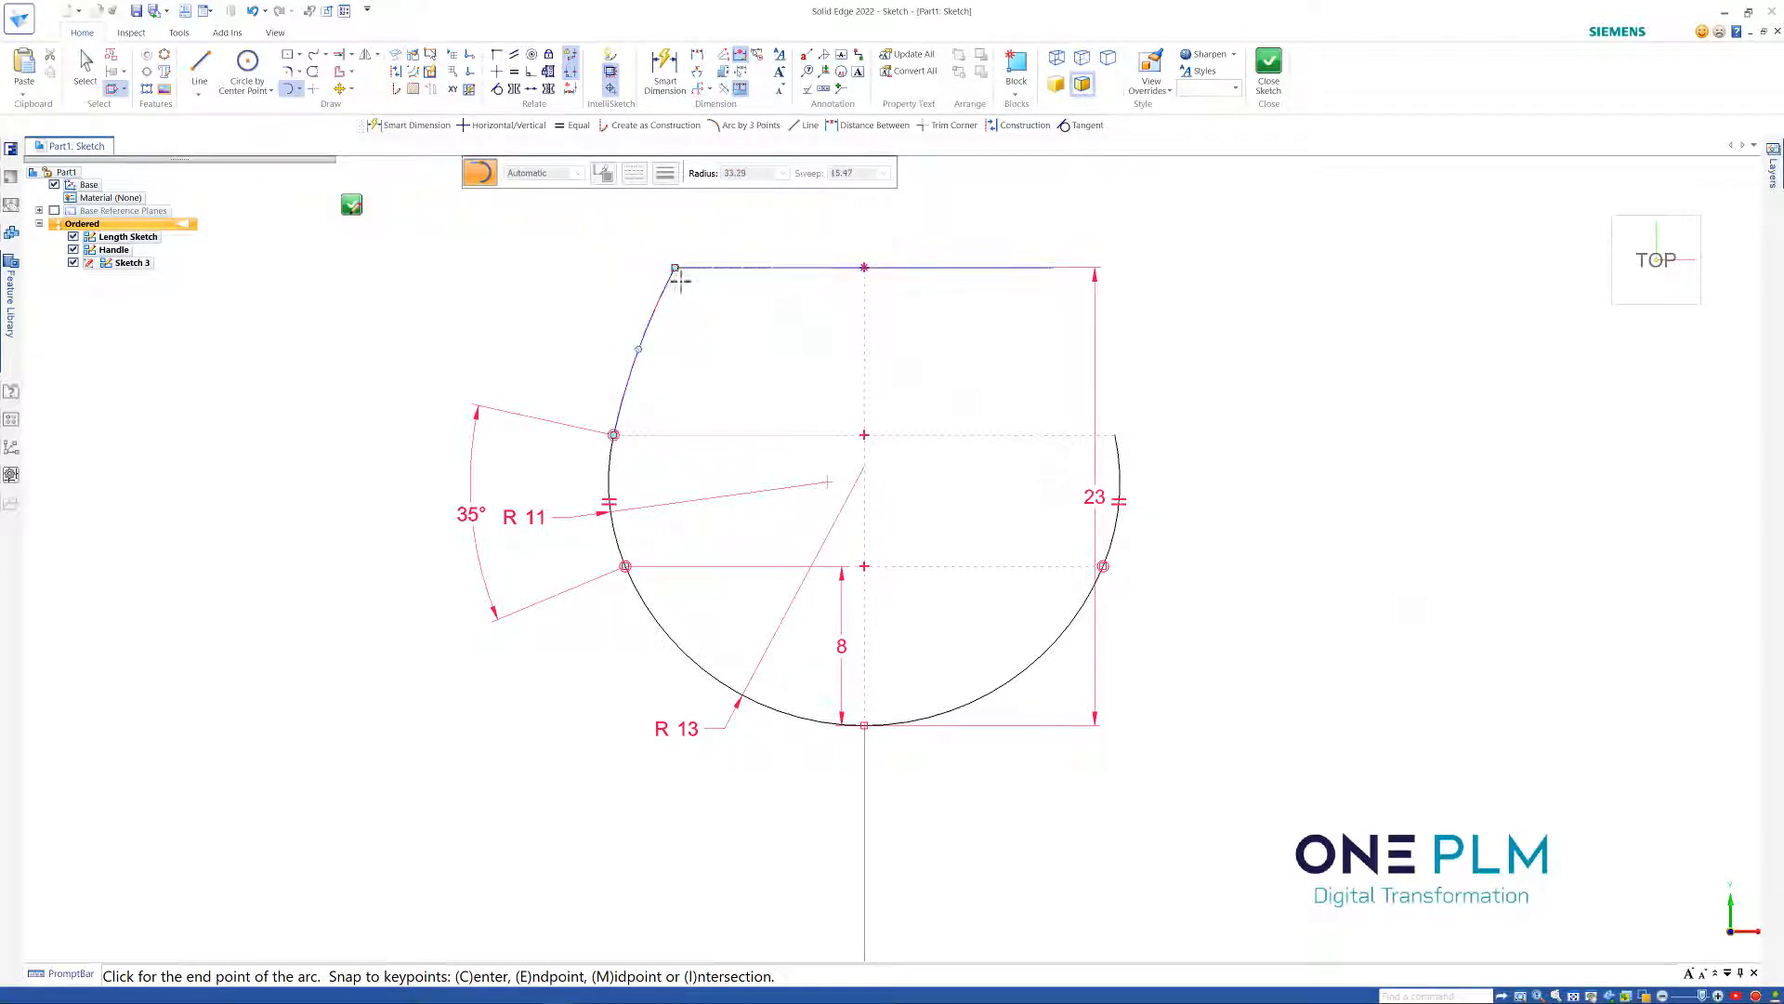
click(1115, 434)
click(1052, 267)
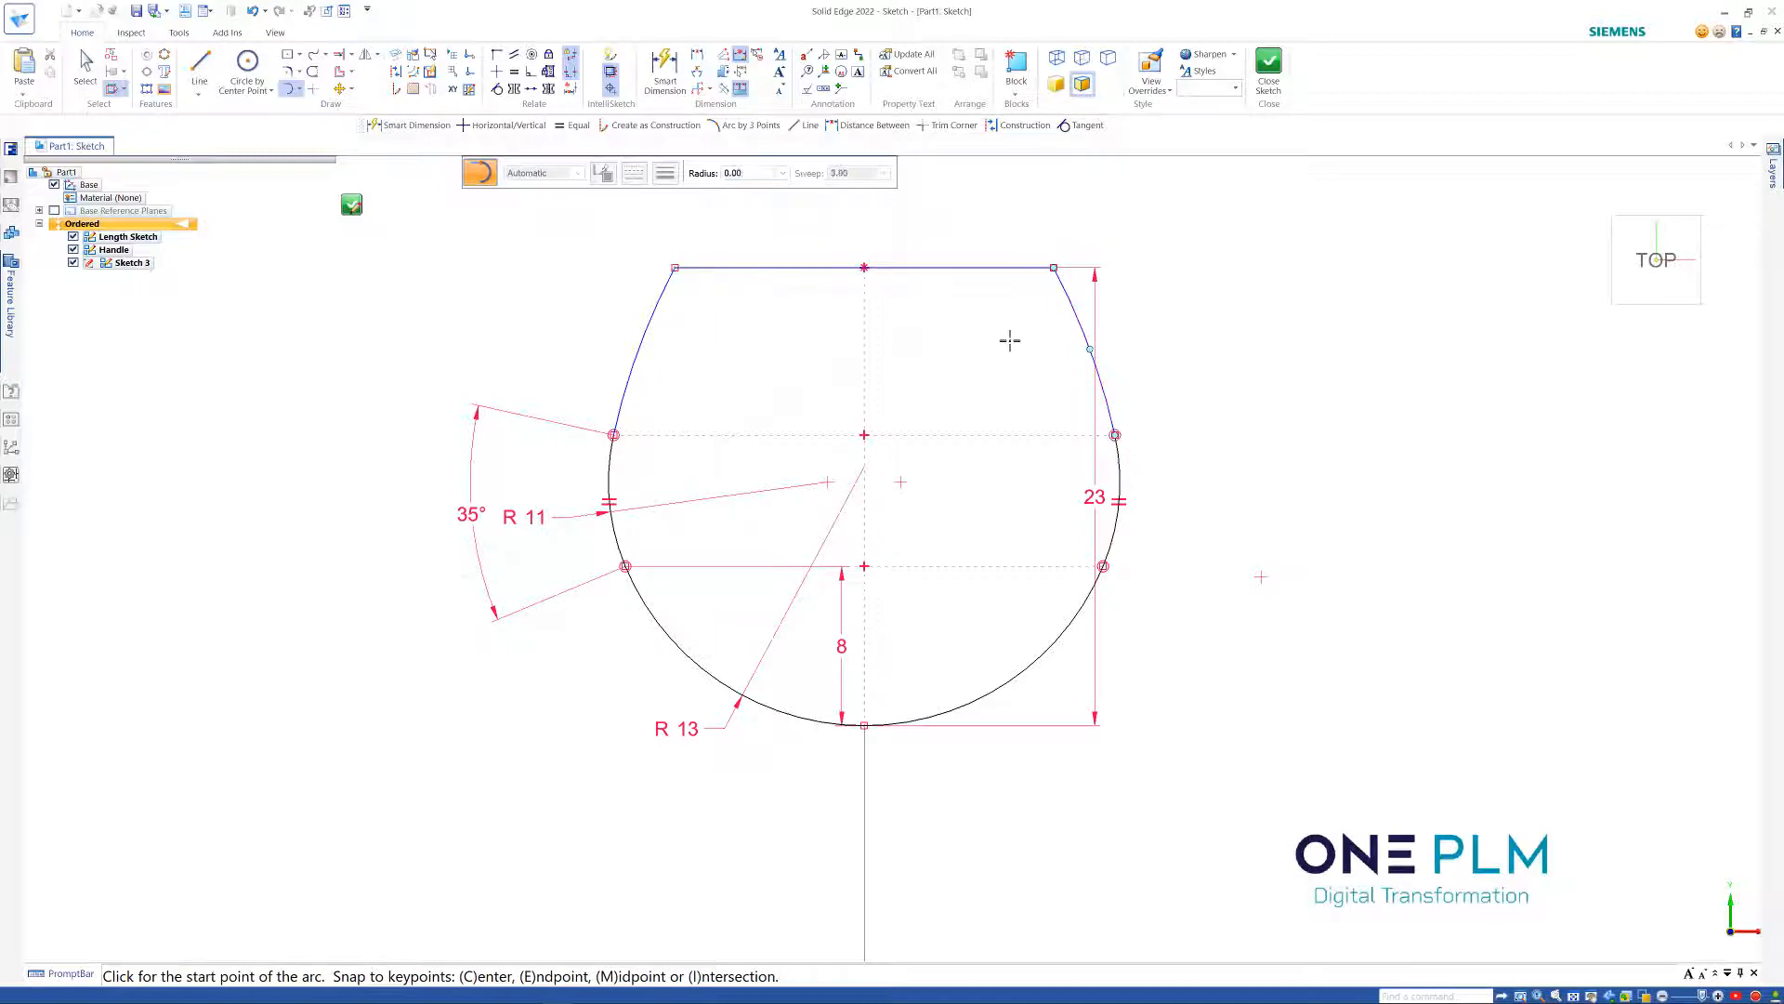
scroll(936, 554, down, 3)
scroll(1039, 510, up, 2)
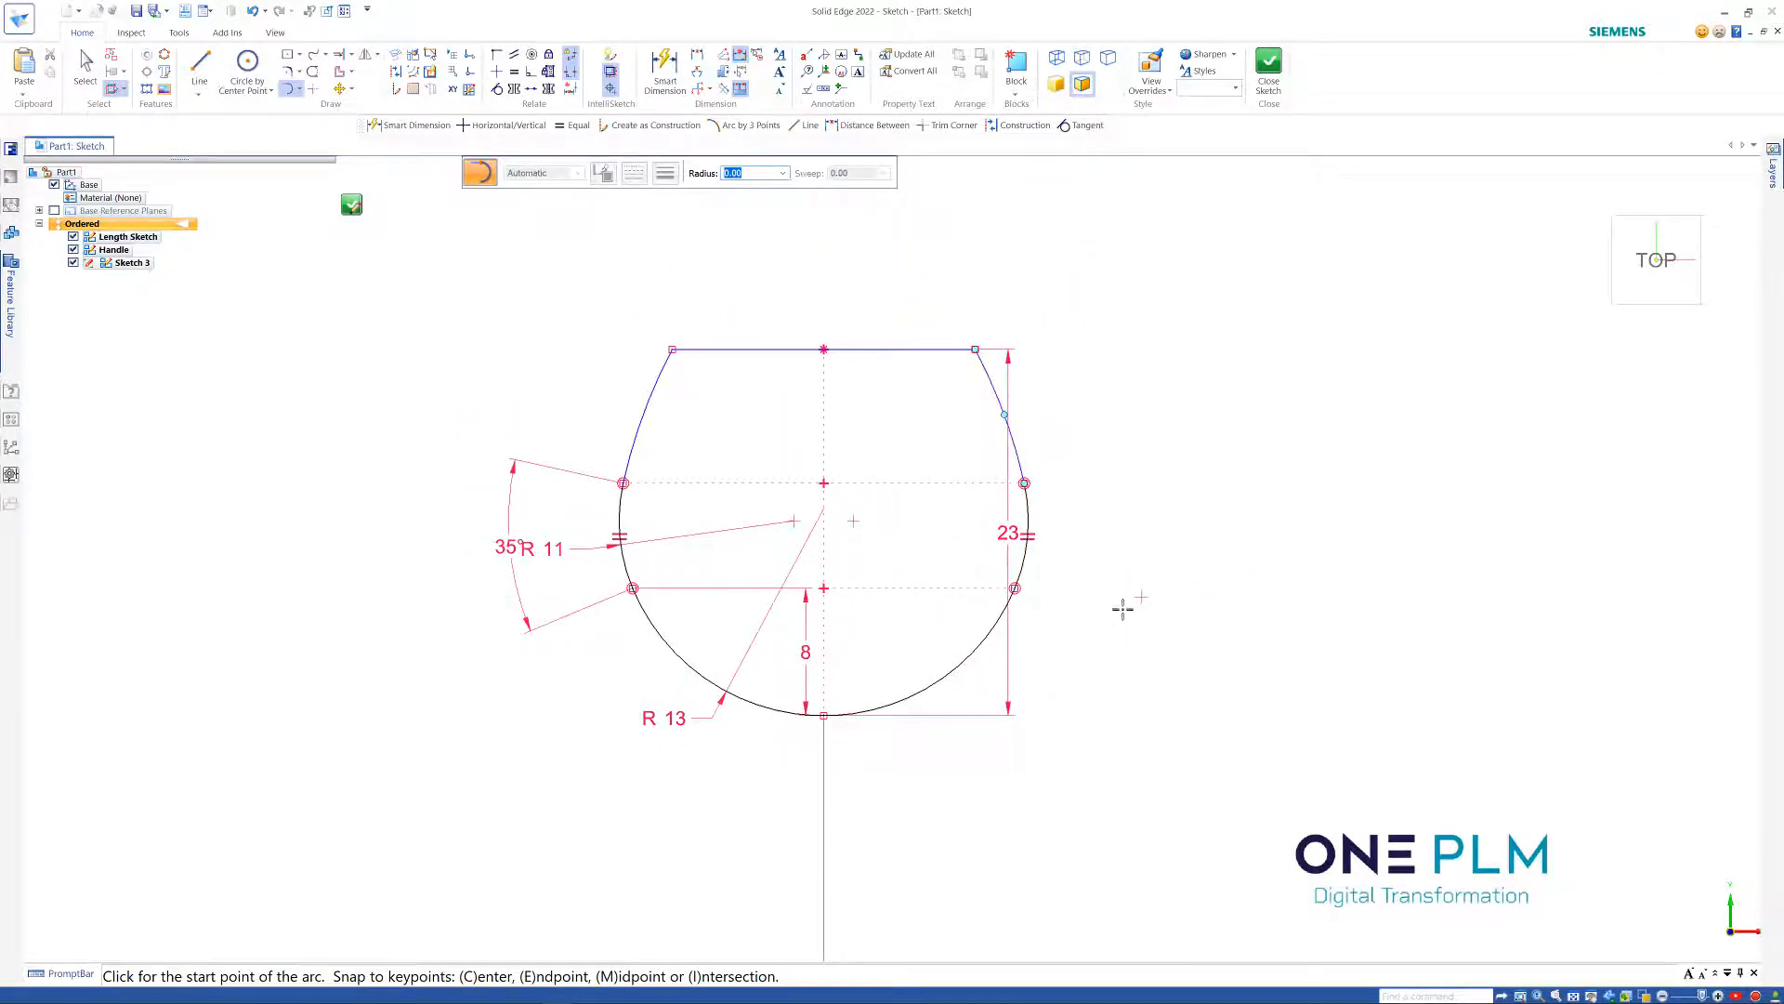
key(Escape)
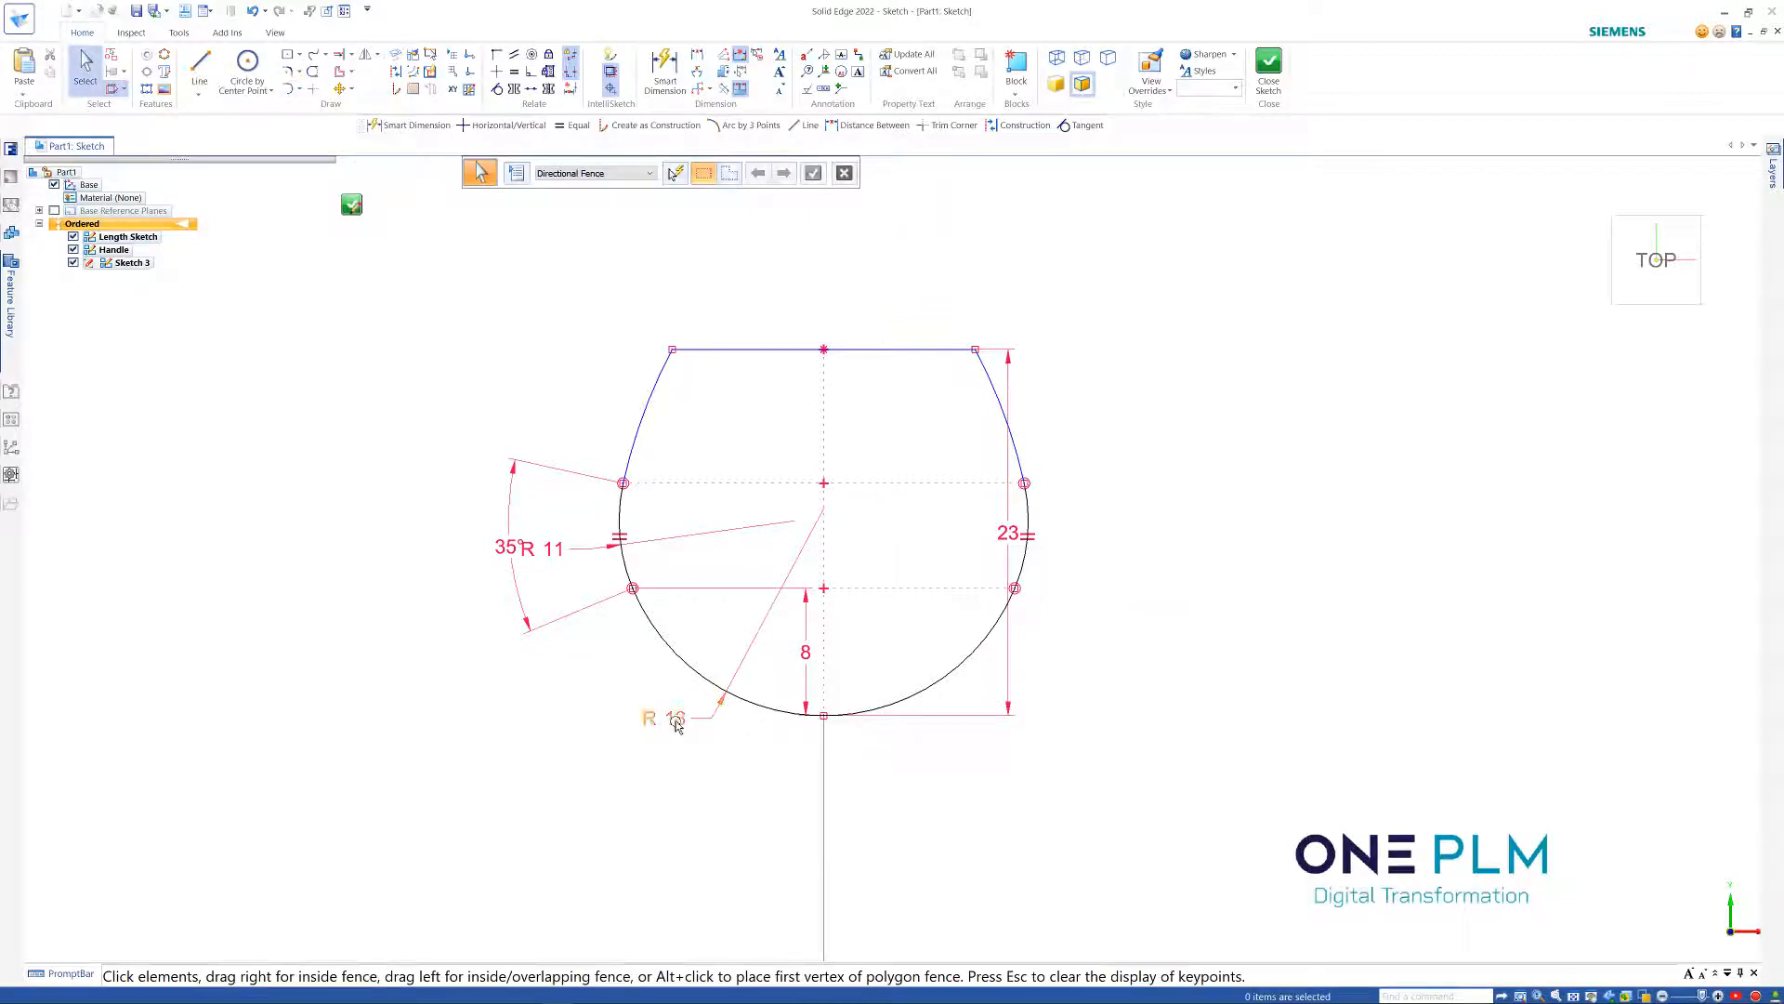
Set the bottom arc's radius to 14 mm and the height of its left tangent point to 7 mm
click(677, 725)
text(14)
key(Return)
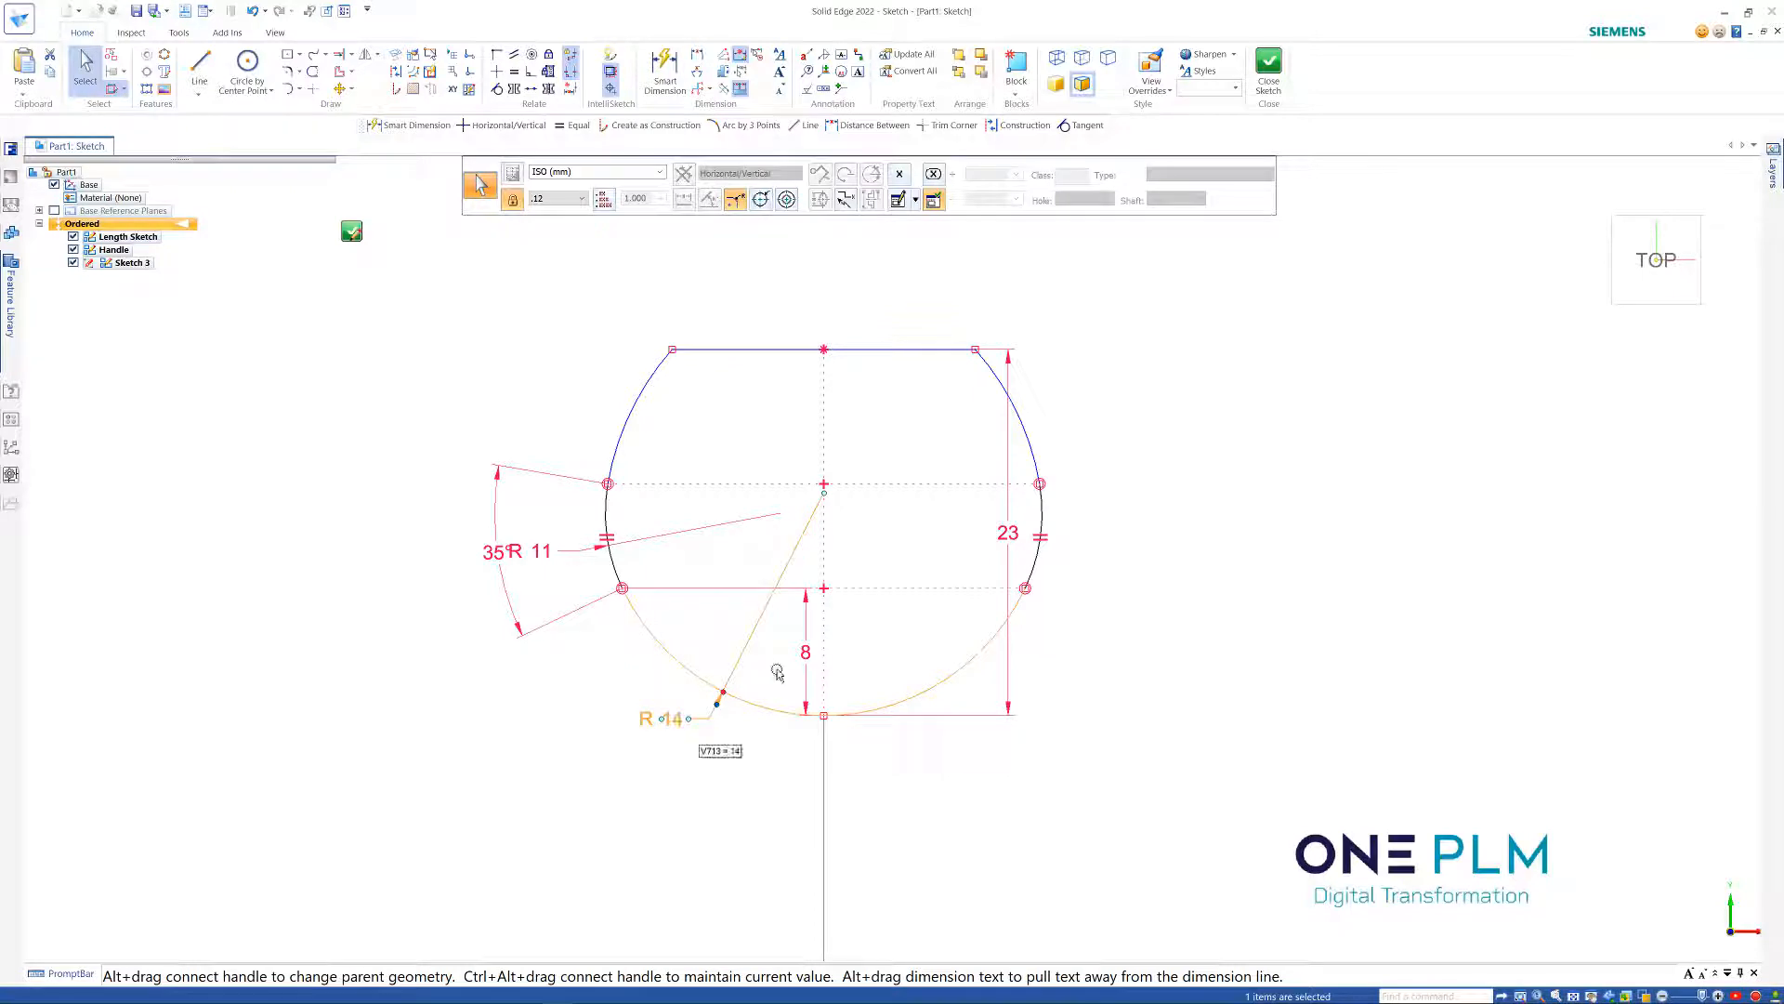
click(806, 653)
click(805, 653)
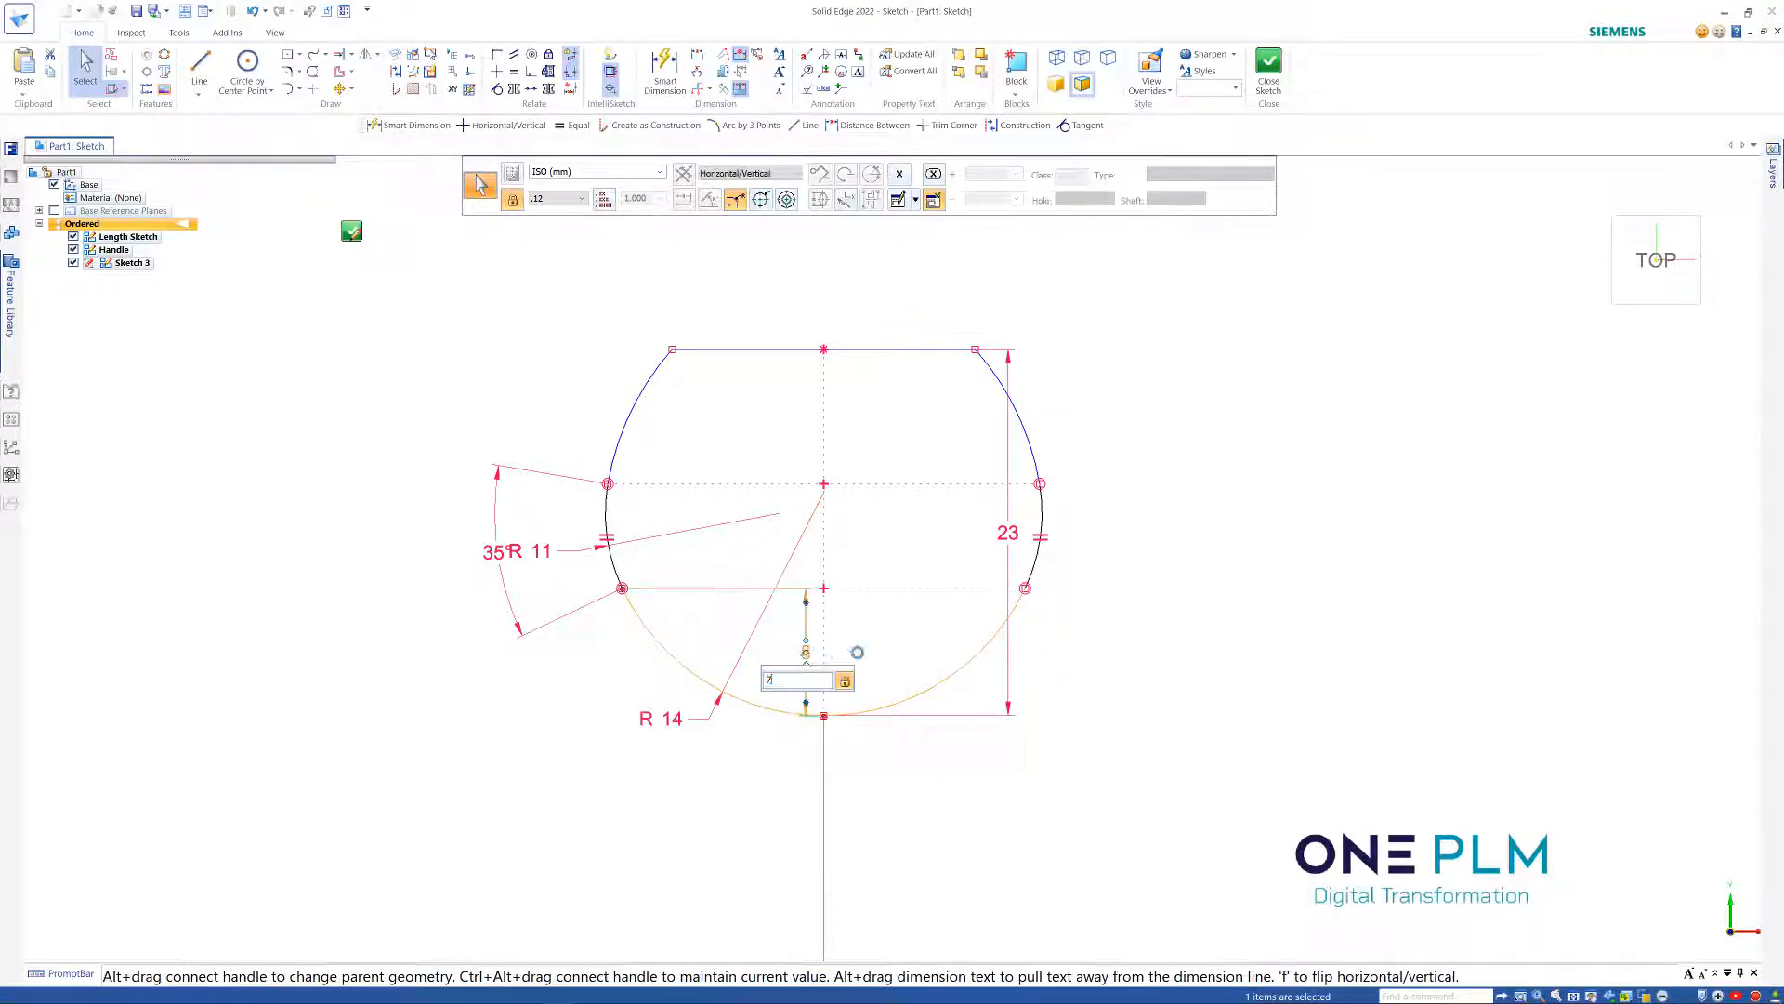
text(7)
key(Return)
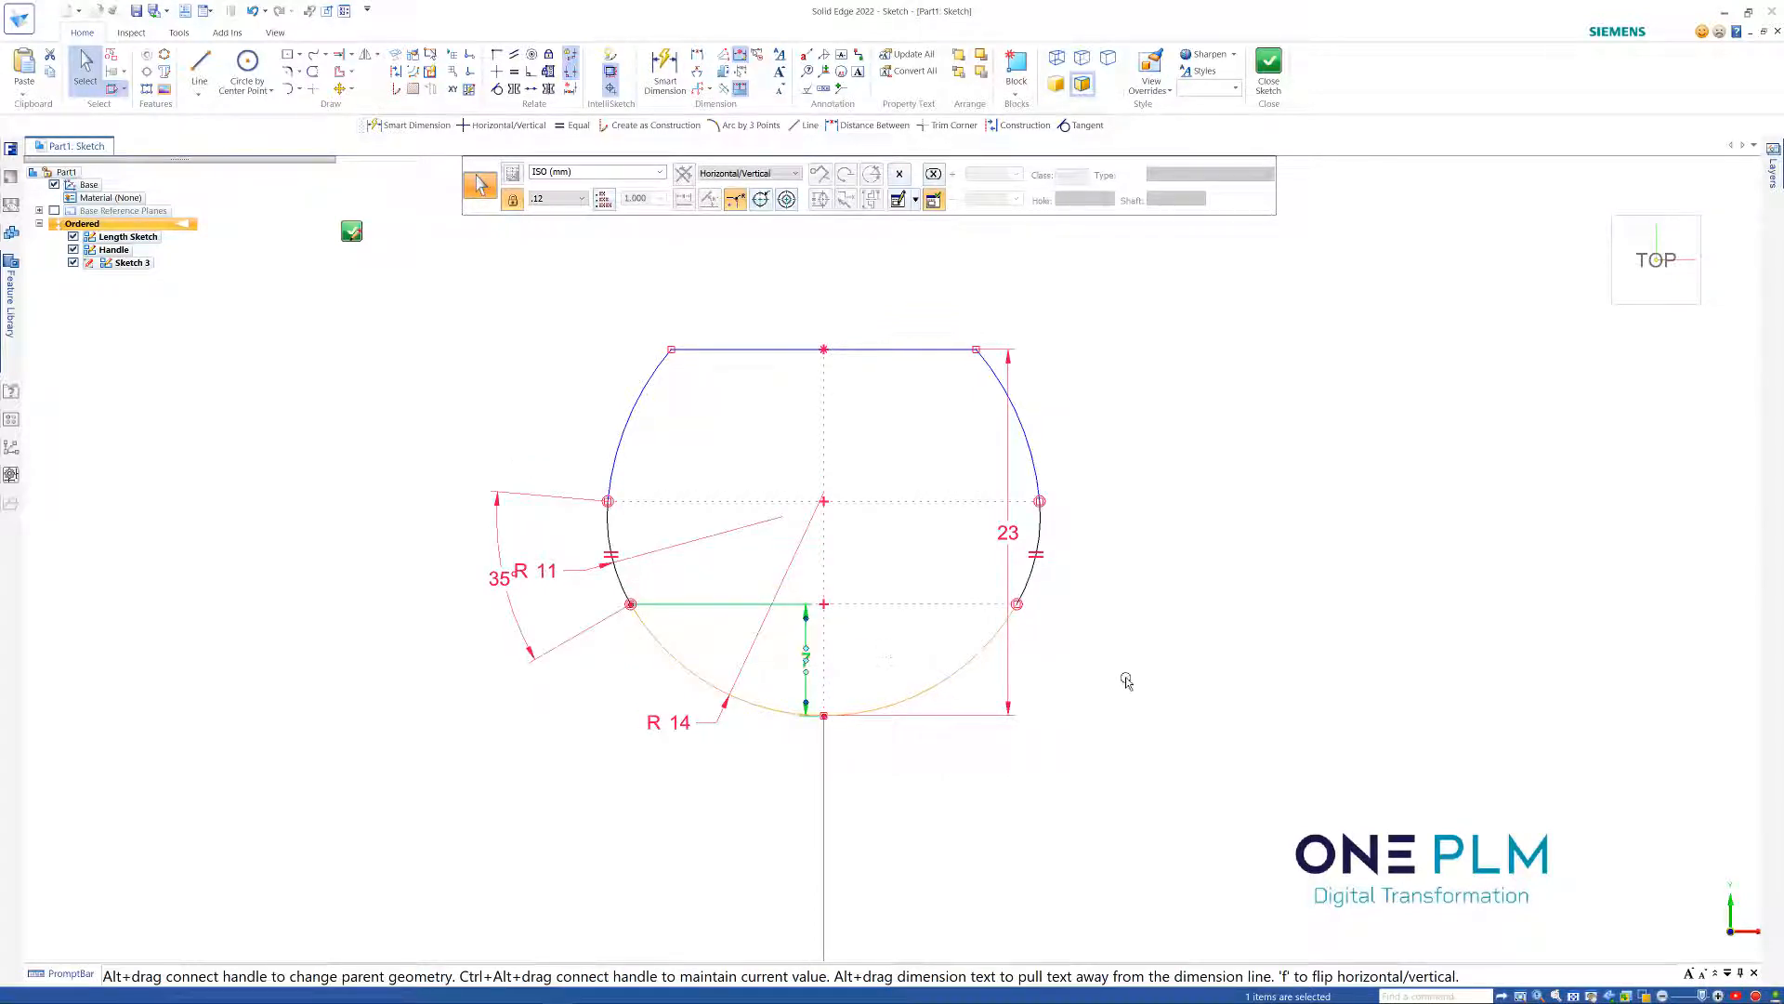
Set the bottom arc's radius to 16 mm and the height of its left tangent point to 6 mm
click(681, 726)
text(16)
key(Return)
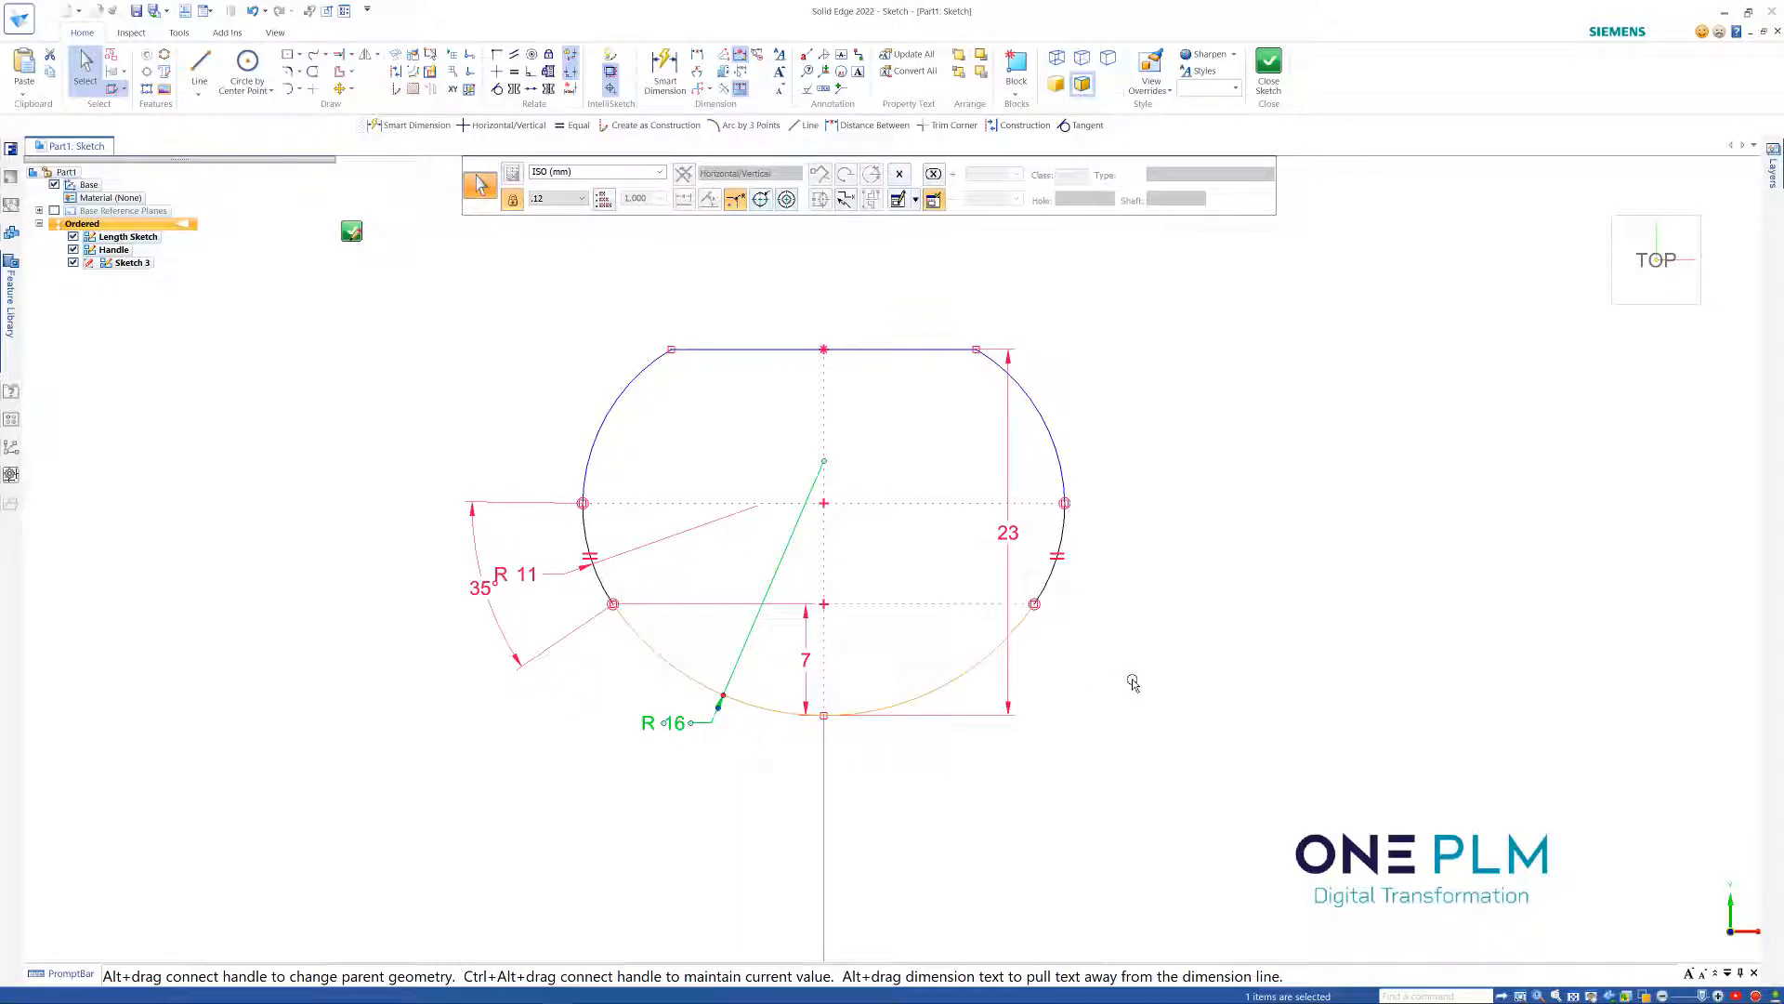
click(805, 660)
text(6)
key(Return)
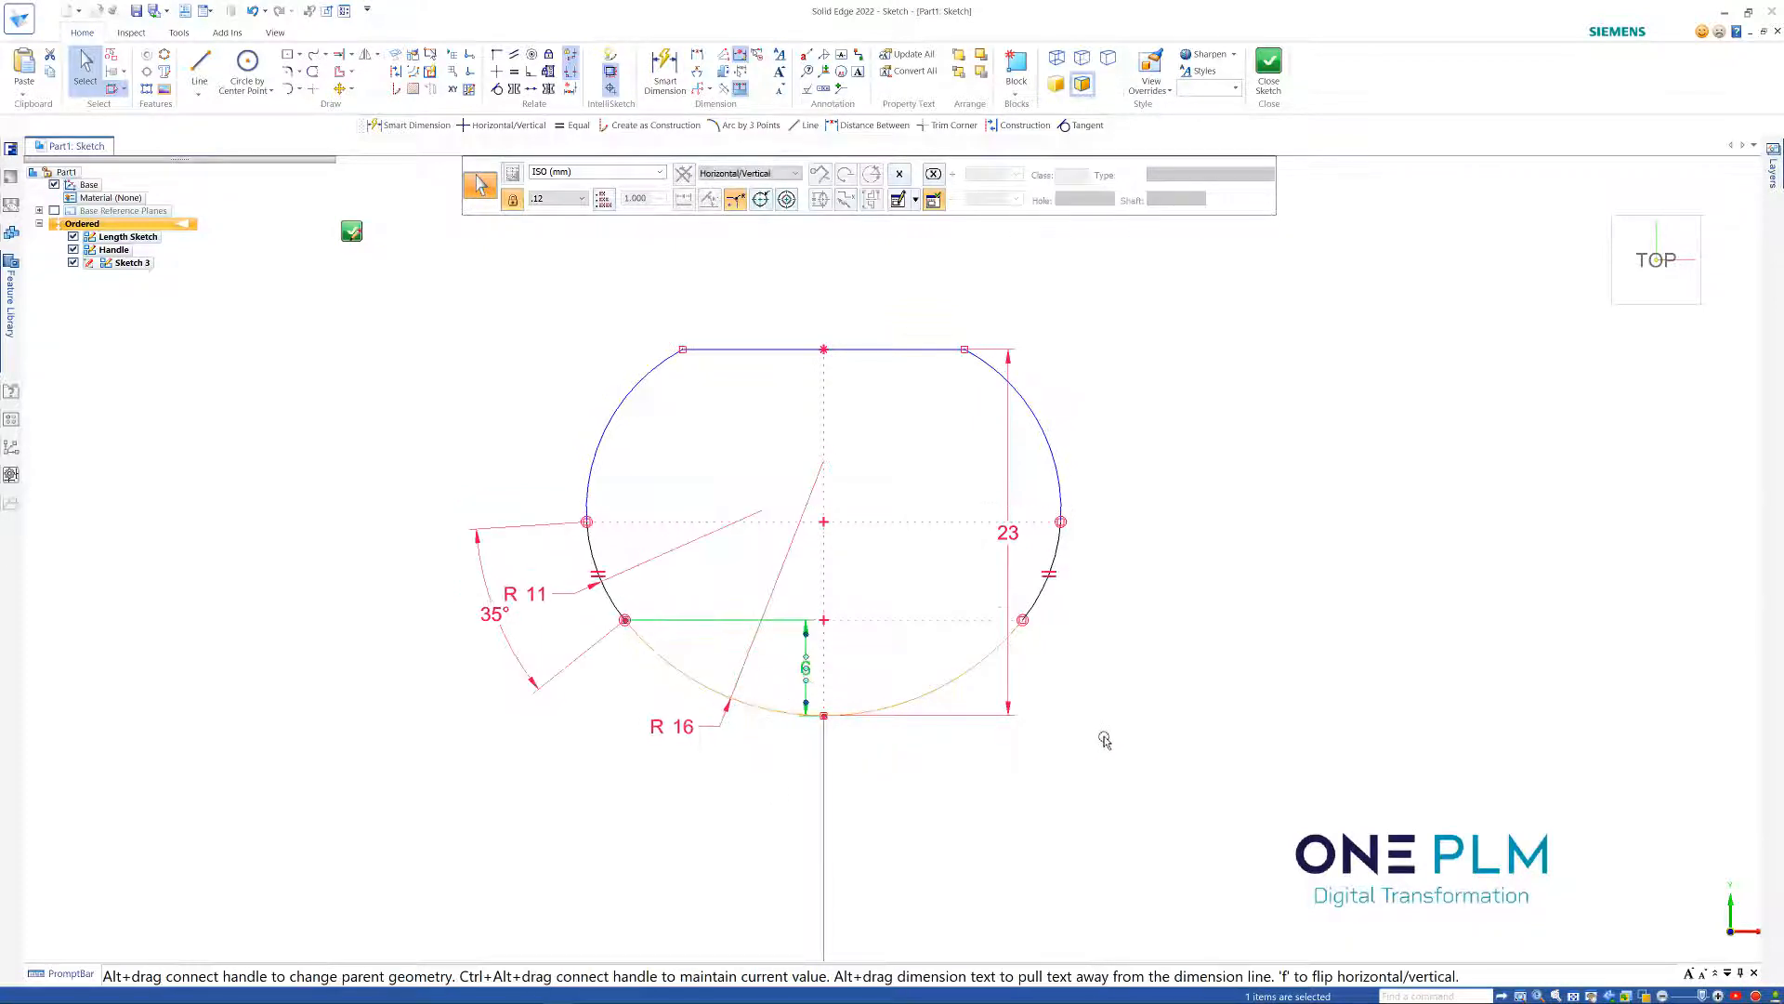
Set the bottom arc's radius to 18 mm and the left side arc's radius to 8 mm
click(672, 726)
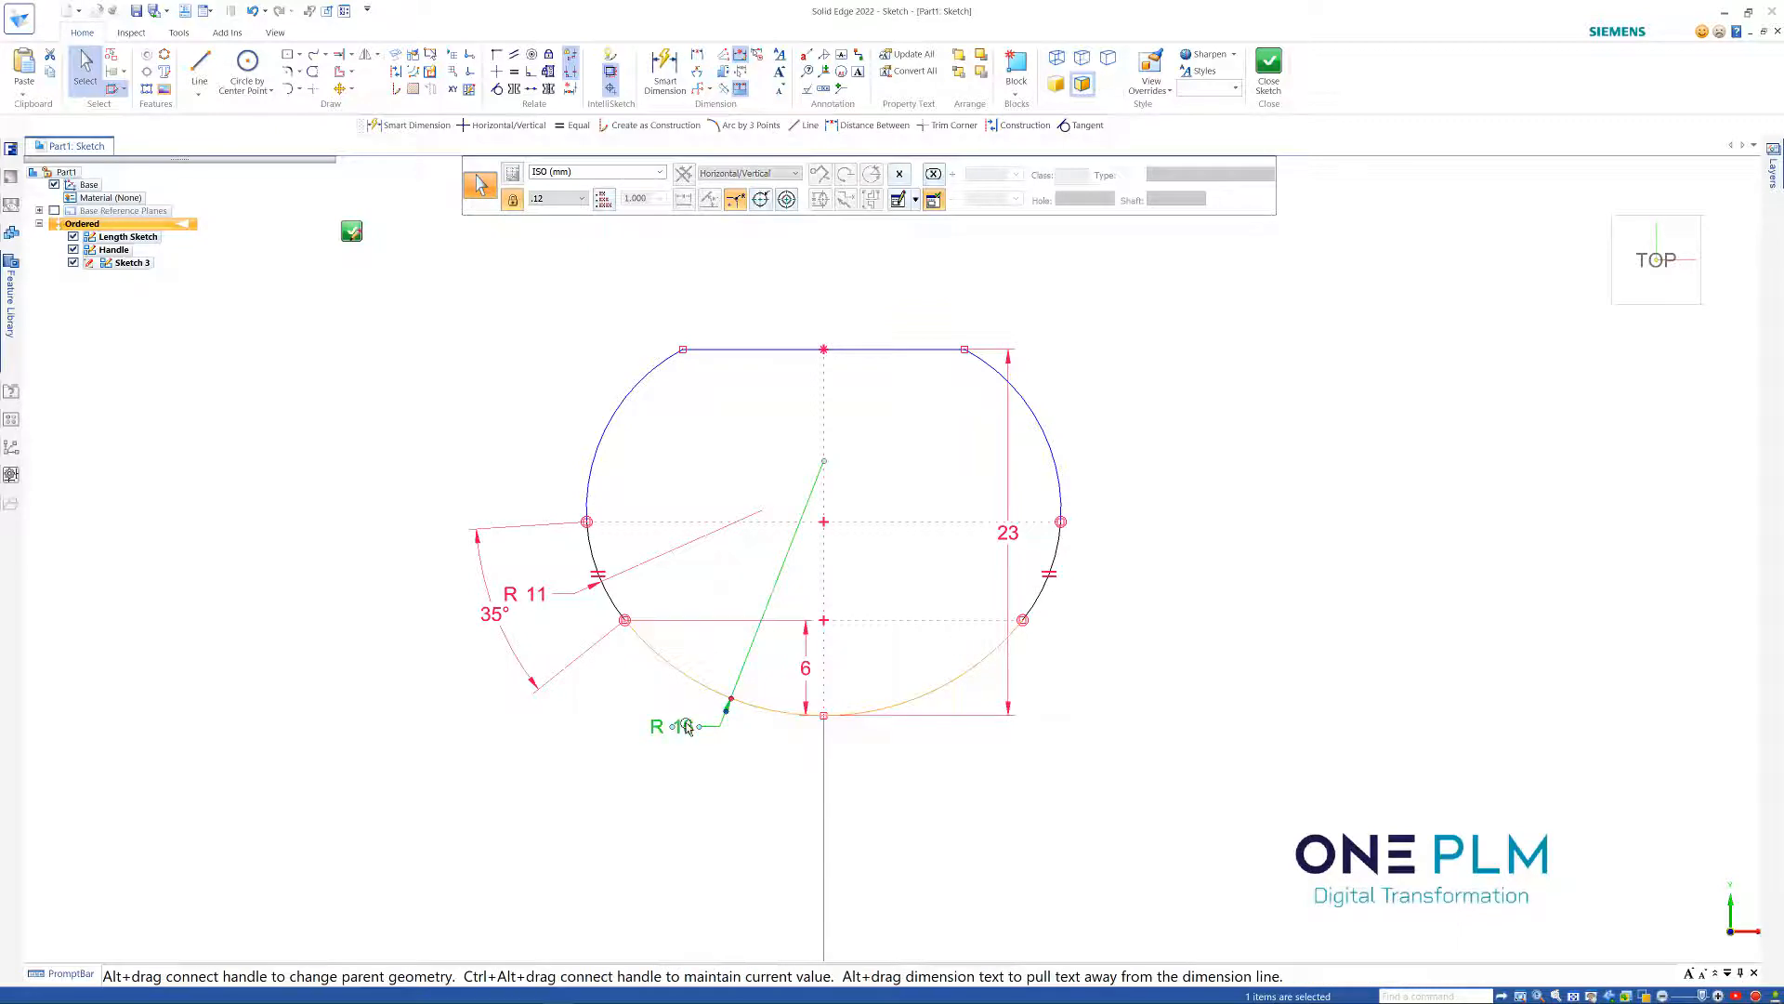
text(18)
key(Return)
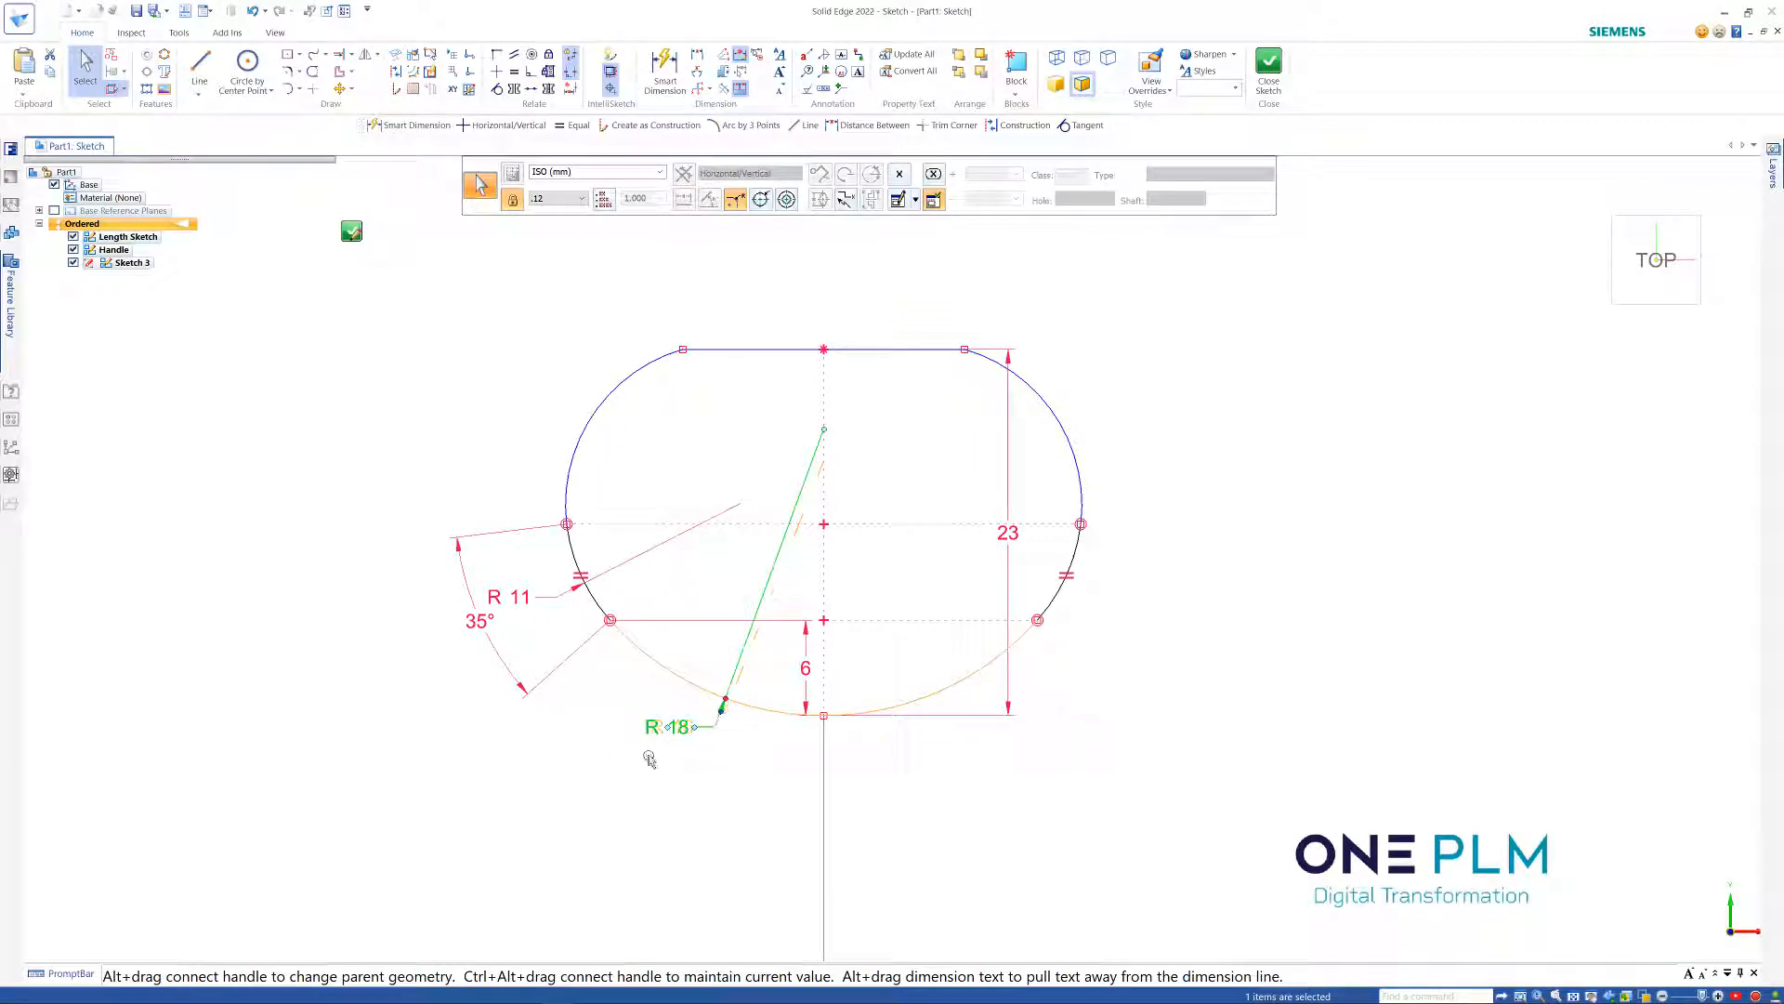
click(525, 597)
text(8)
key(Return)
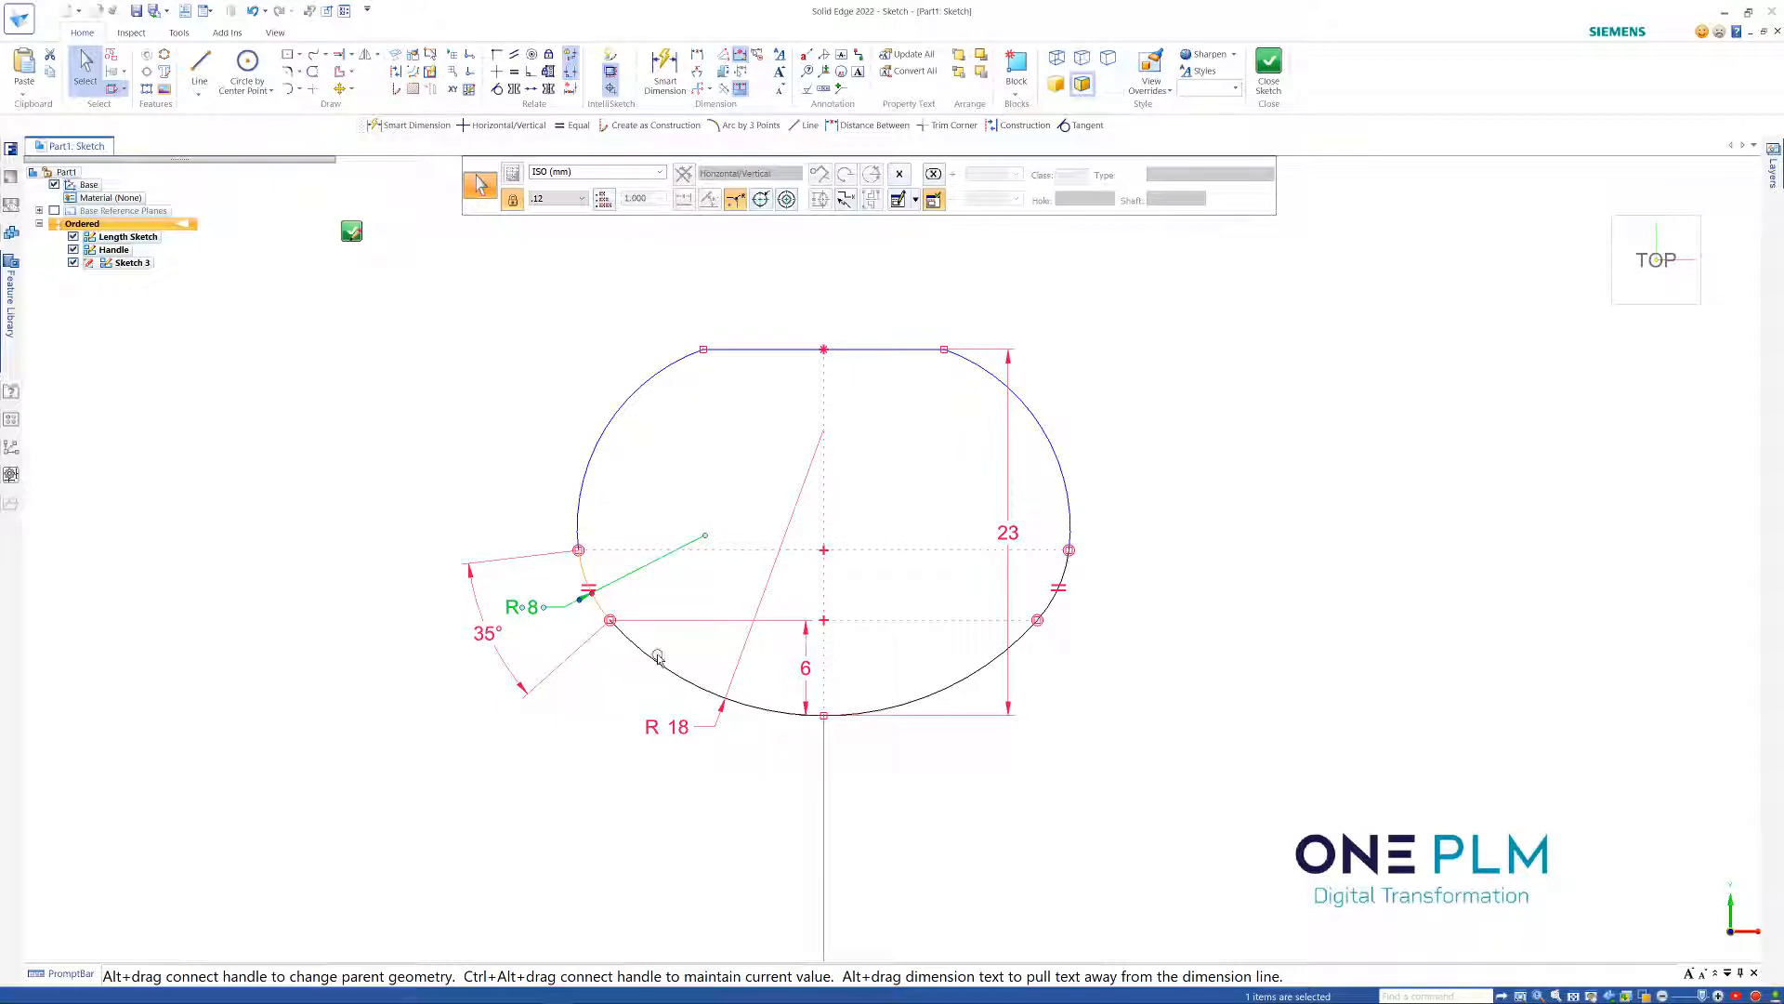
Set the angle of the left side arc to 45°
click(490, 636)
text(45)
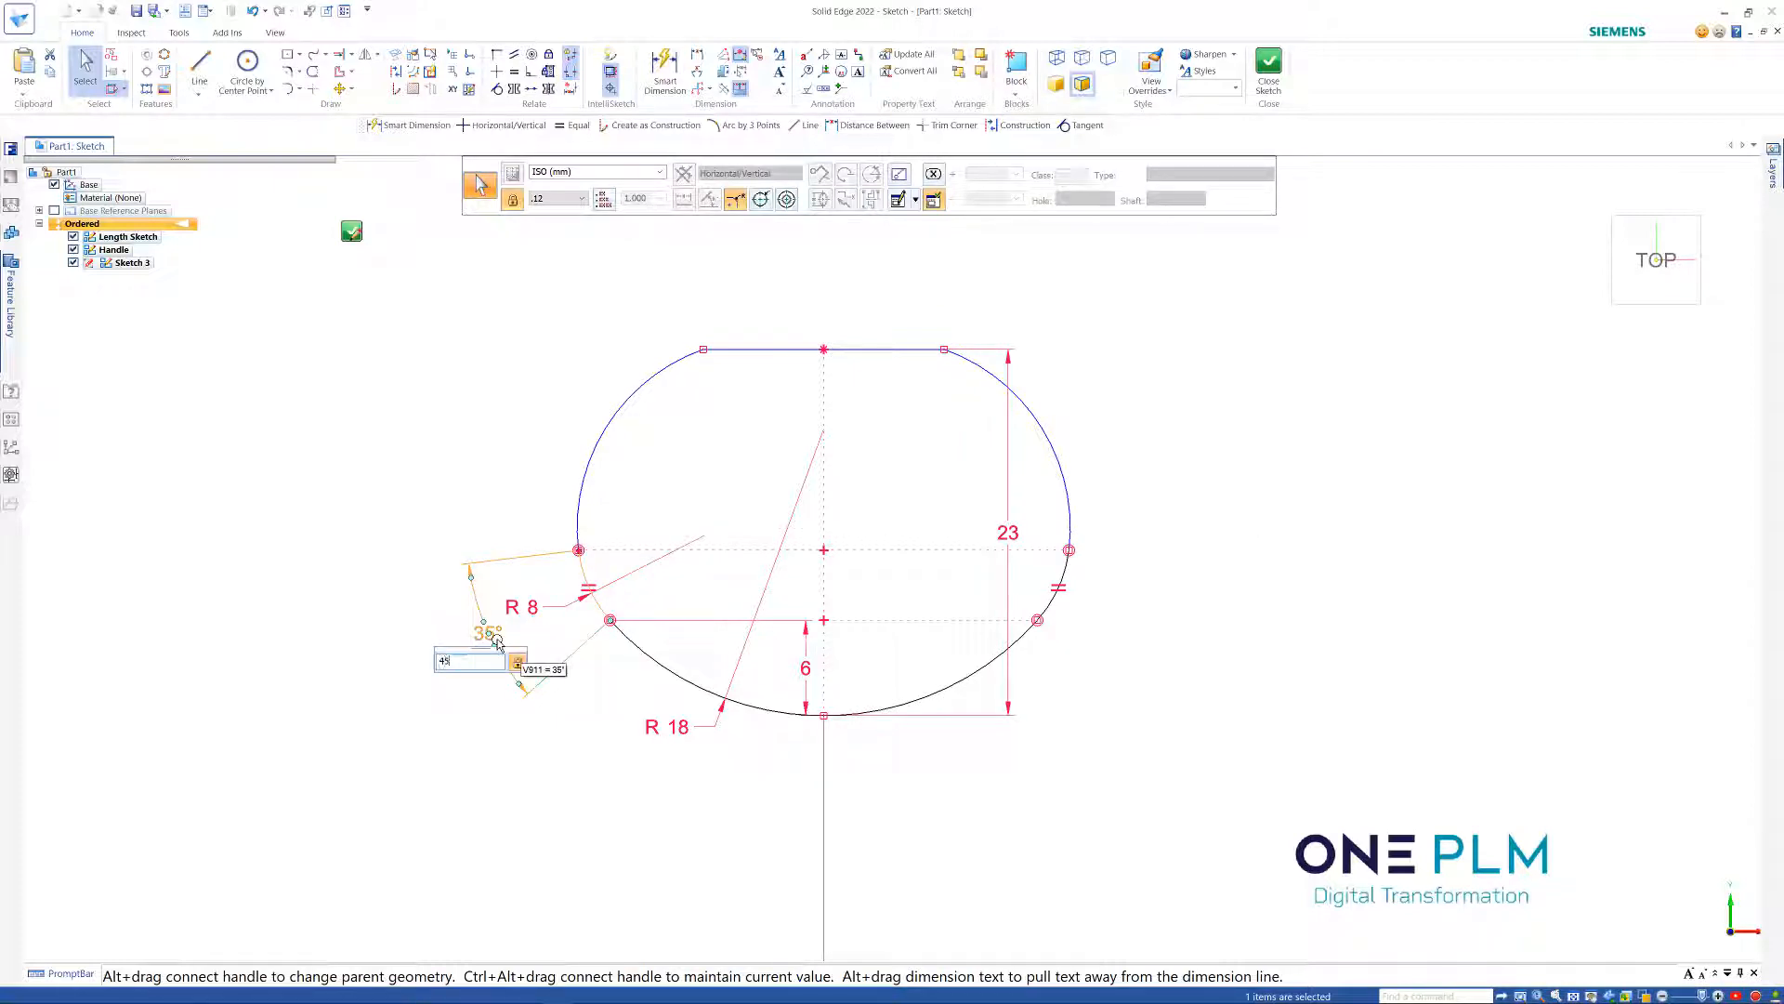
key(Return)
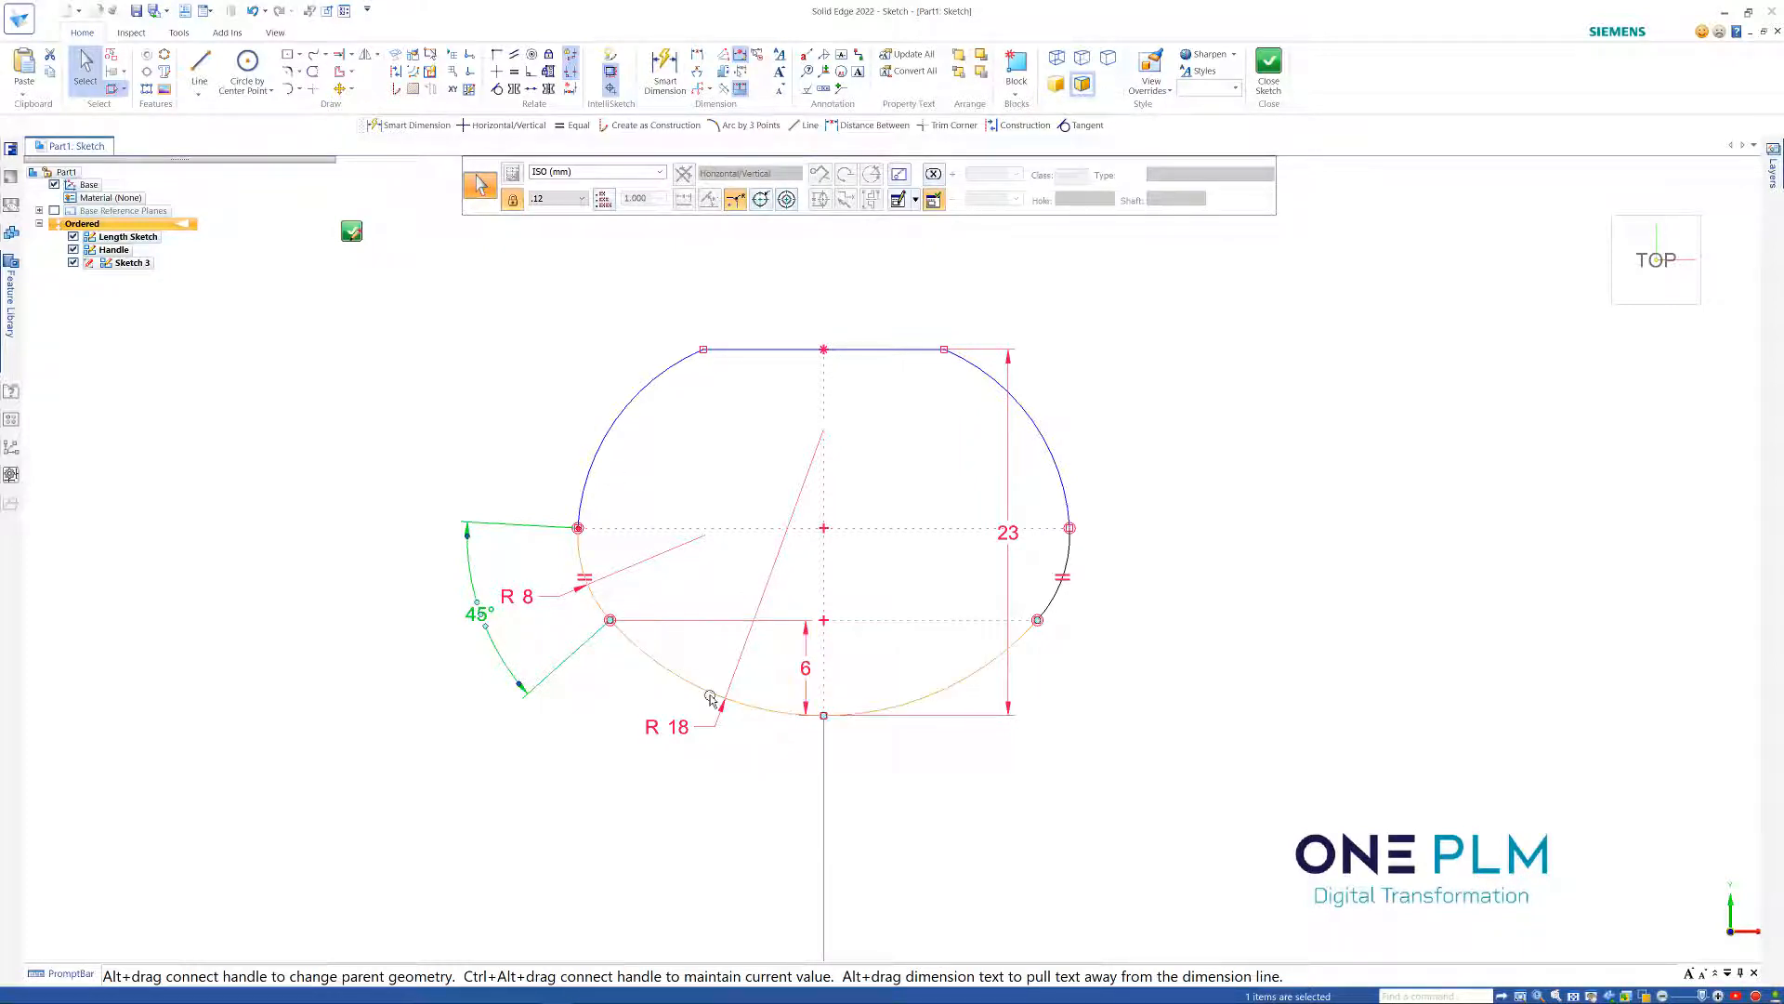
Try radii of 17 mm and 15 mm for the bottom arc
click(681, 727)
text(17)
key(Return)
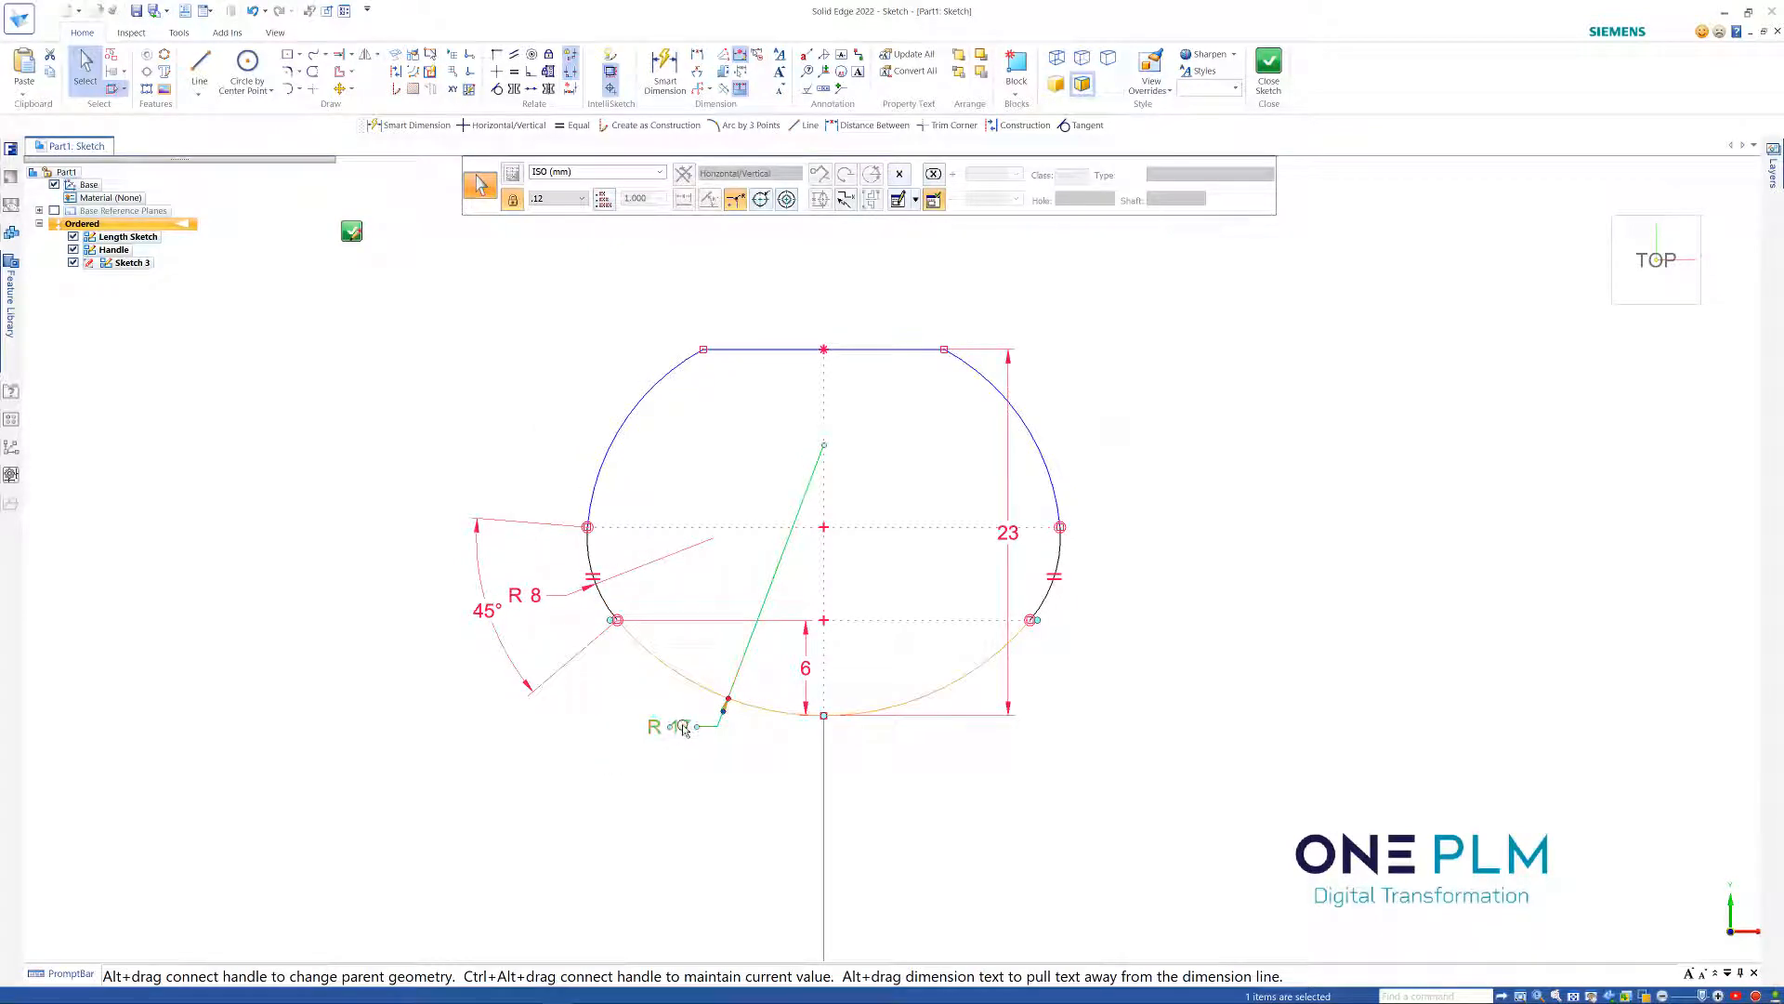
click(683, 730)
text(15)
key(Return)
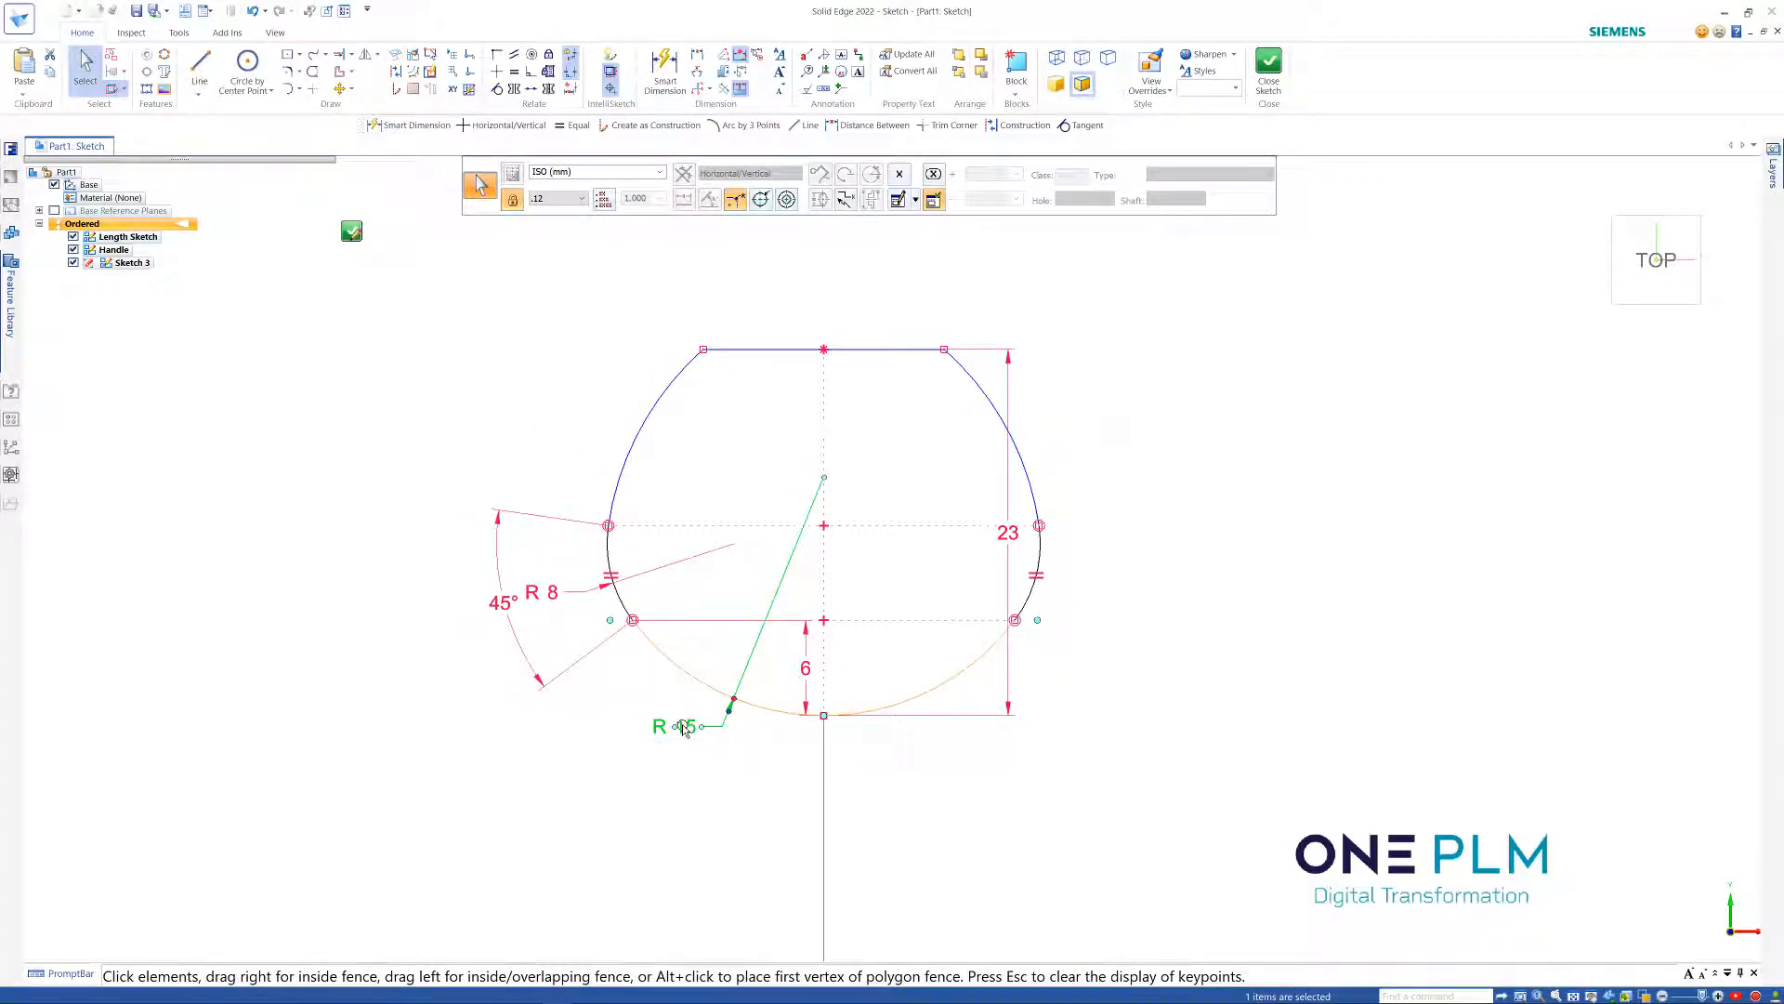
Set the bottom arc's radius to 14 mm
click(684, 728)
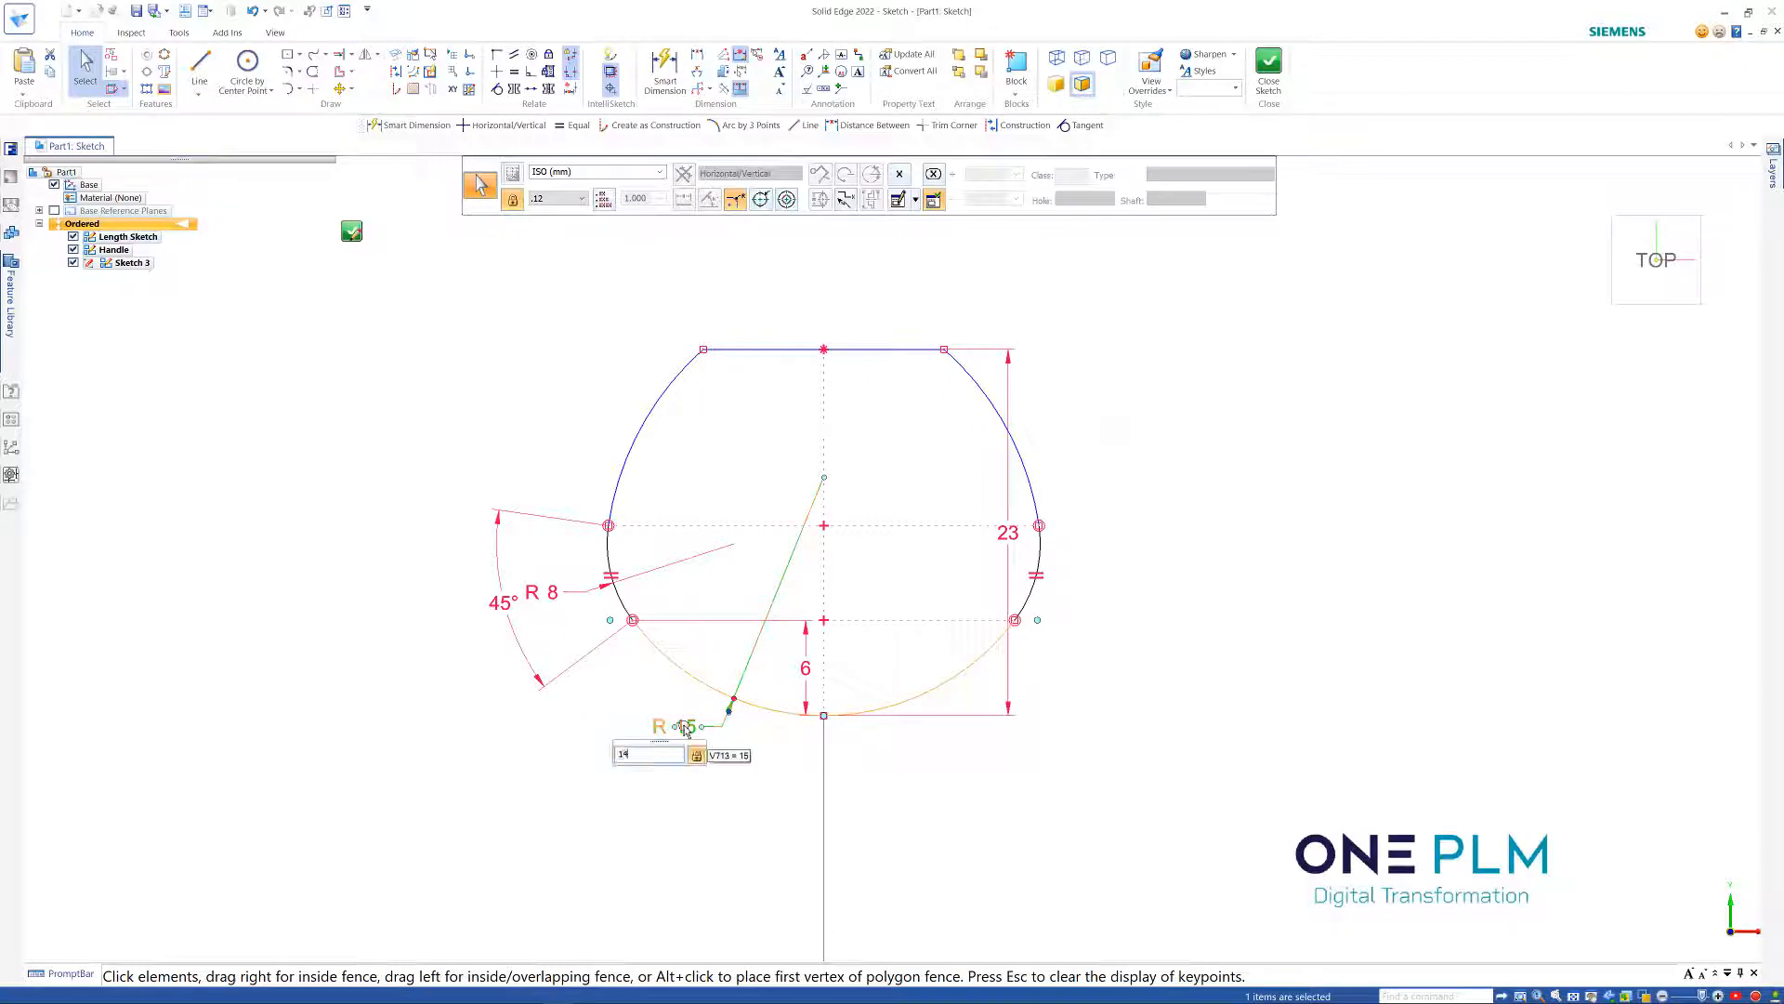
text(14)
key(Return)
key(Escape)
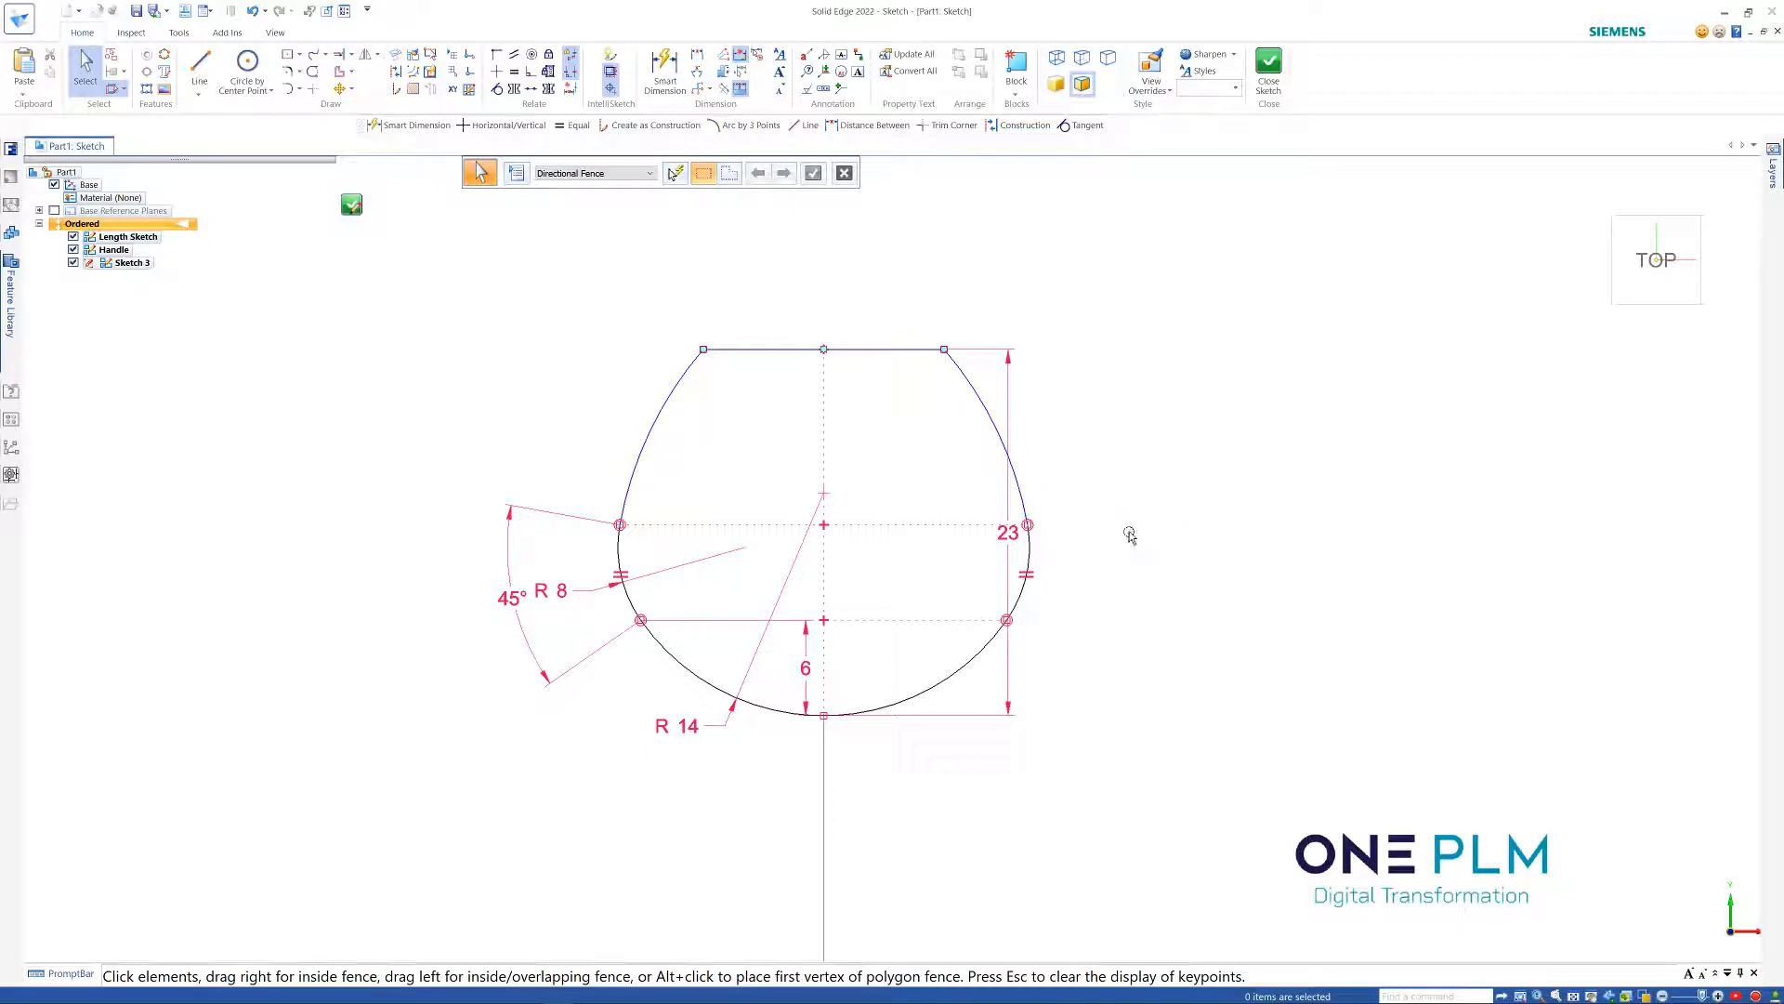
Dimension the length of the outline's upper horizontal line as 19 mm
scroll(1129, 530, down, 1)
scroll(1144, 496, up, 1)
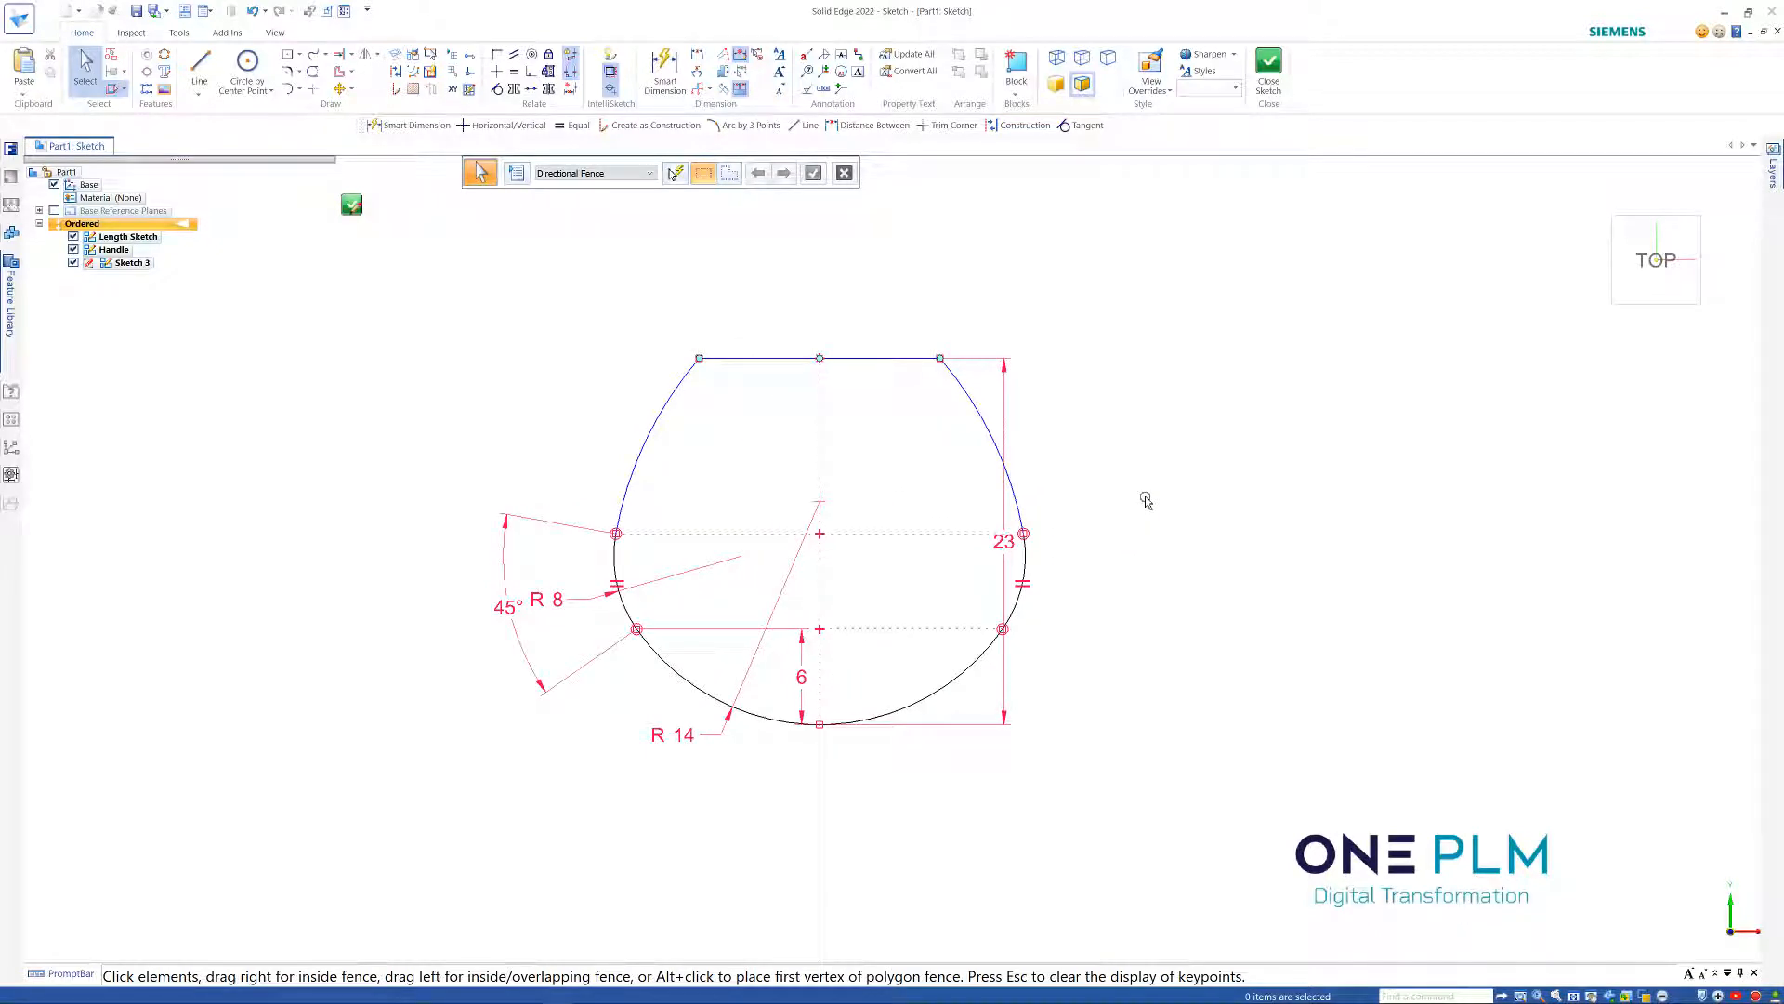
click(666, 73)
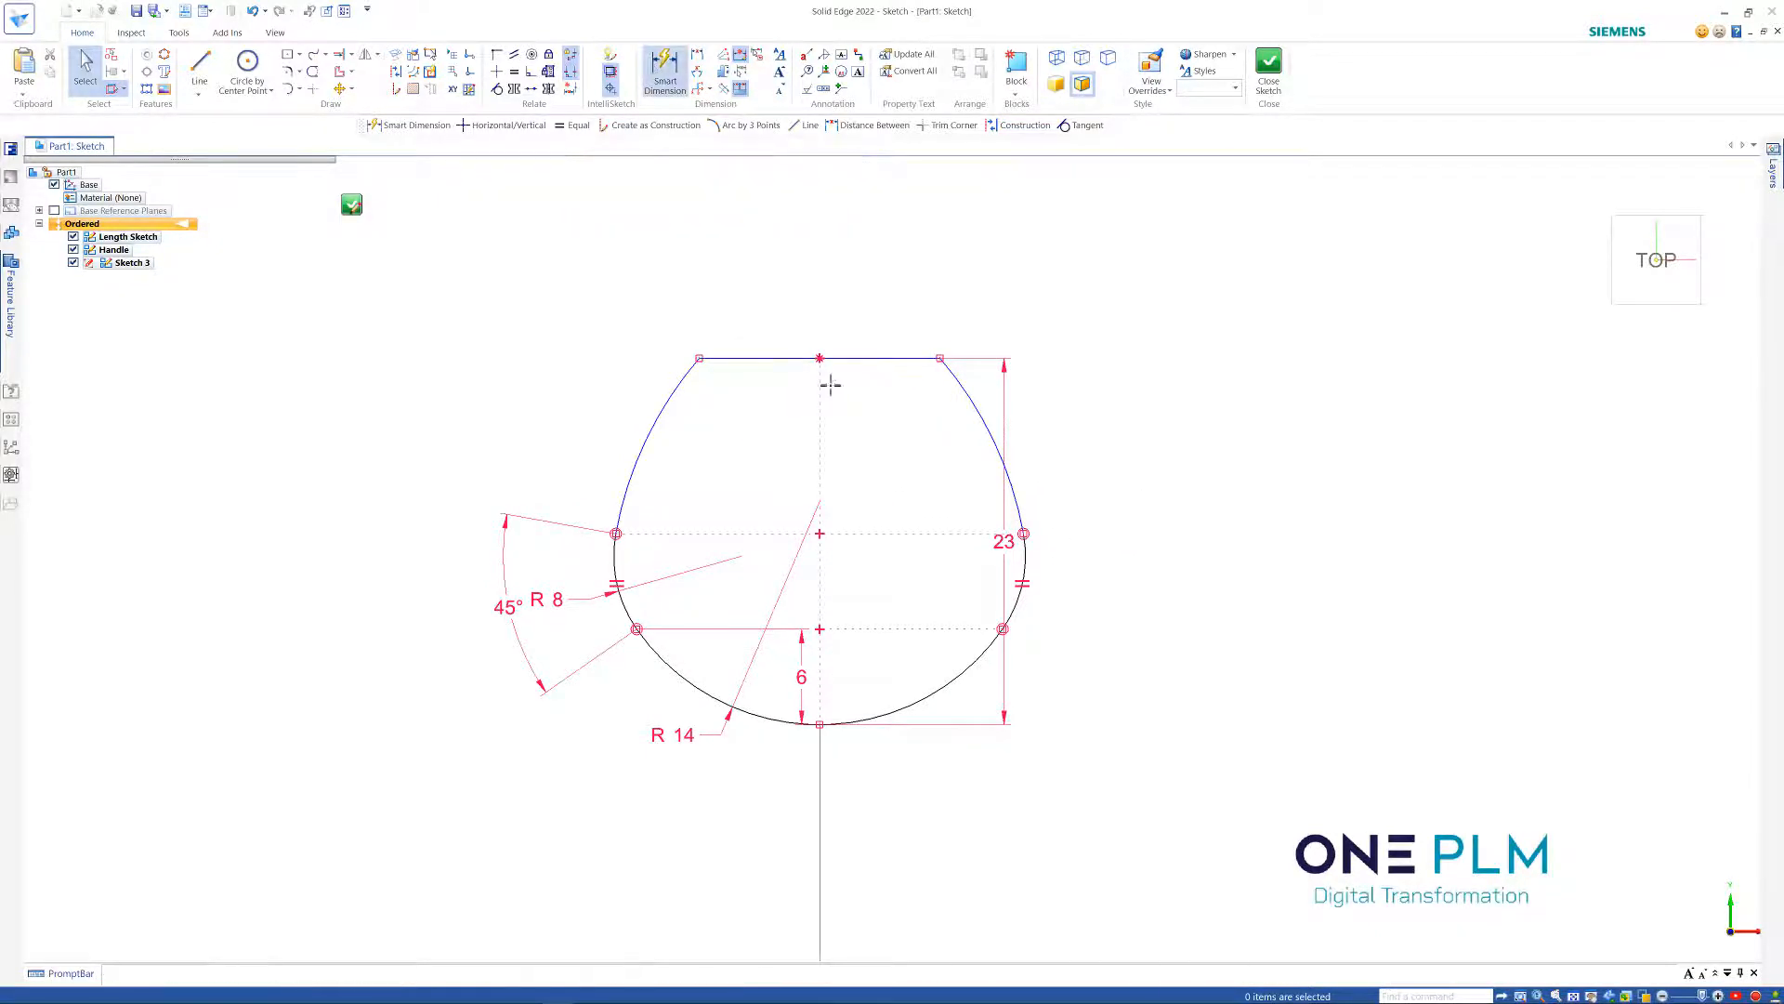
click(776, 360)
click(776, 316)
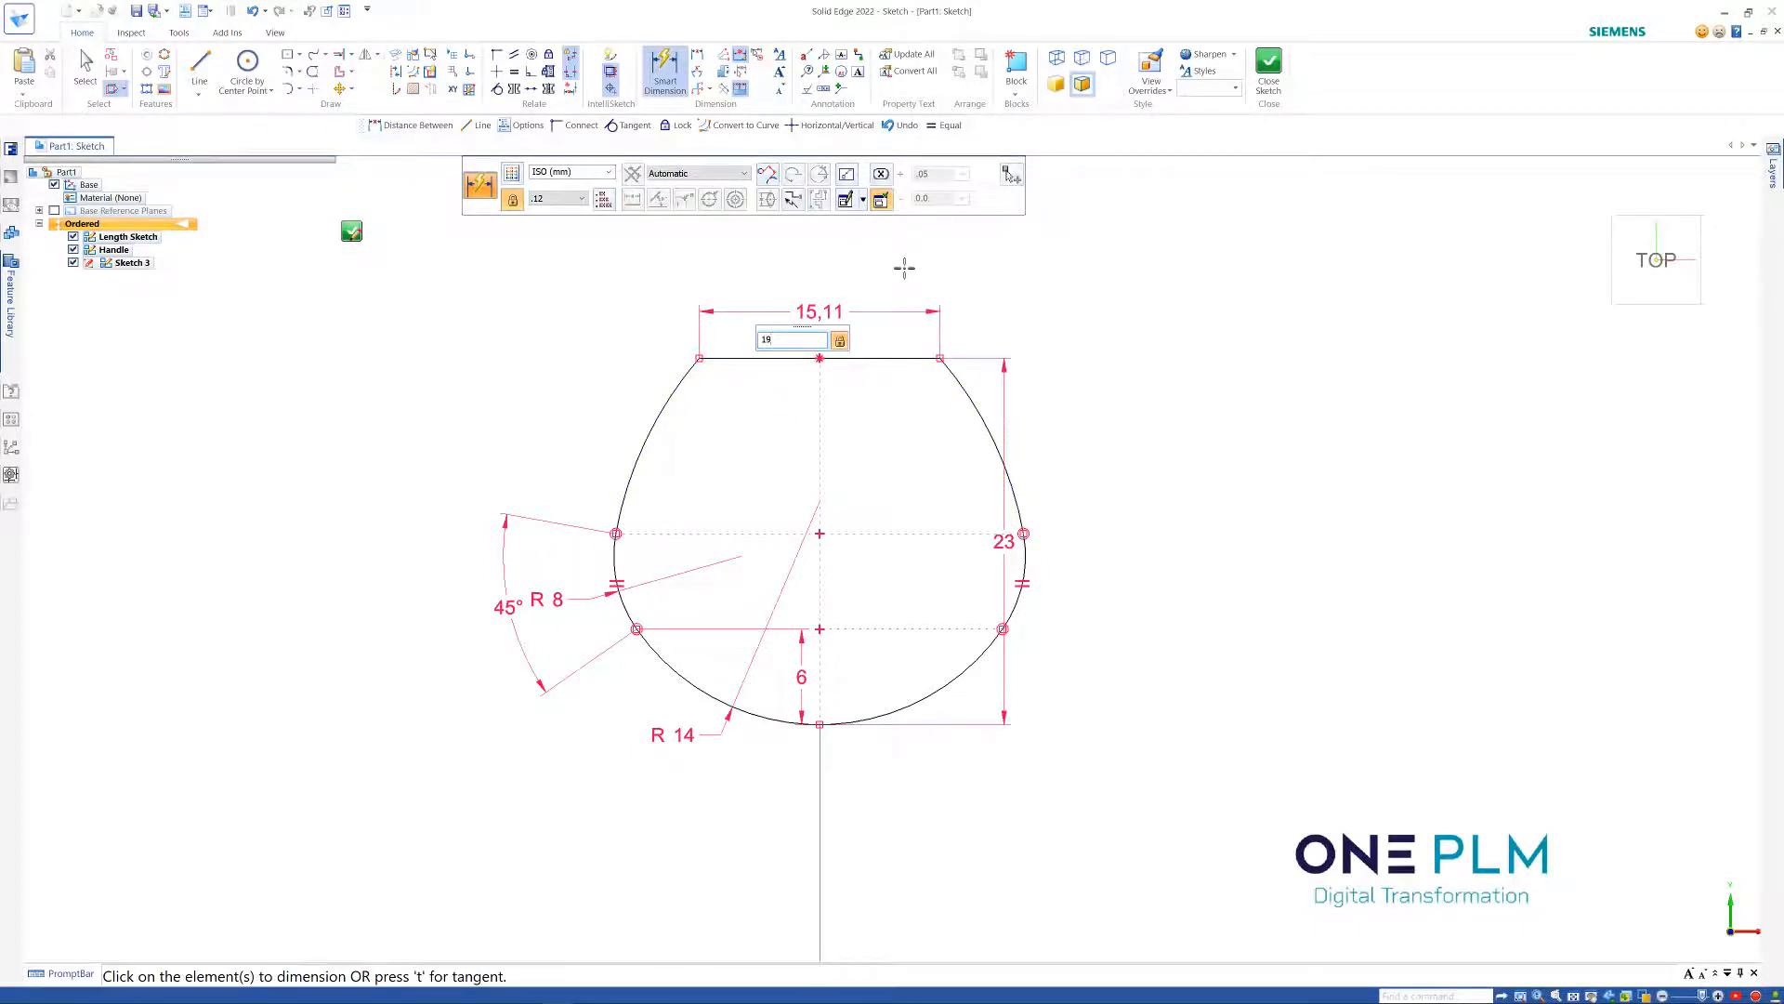
text(19)
key(Return)
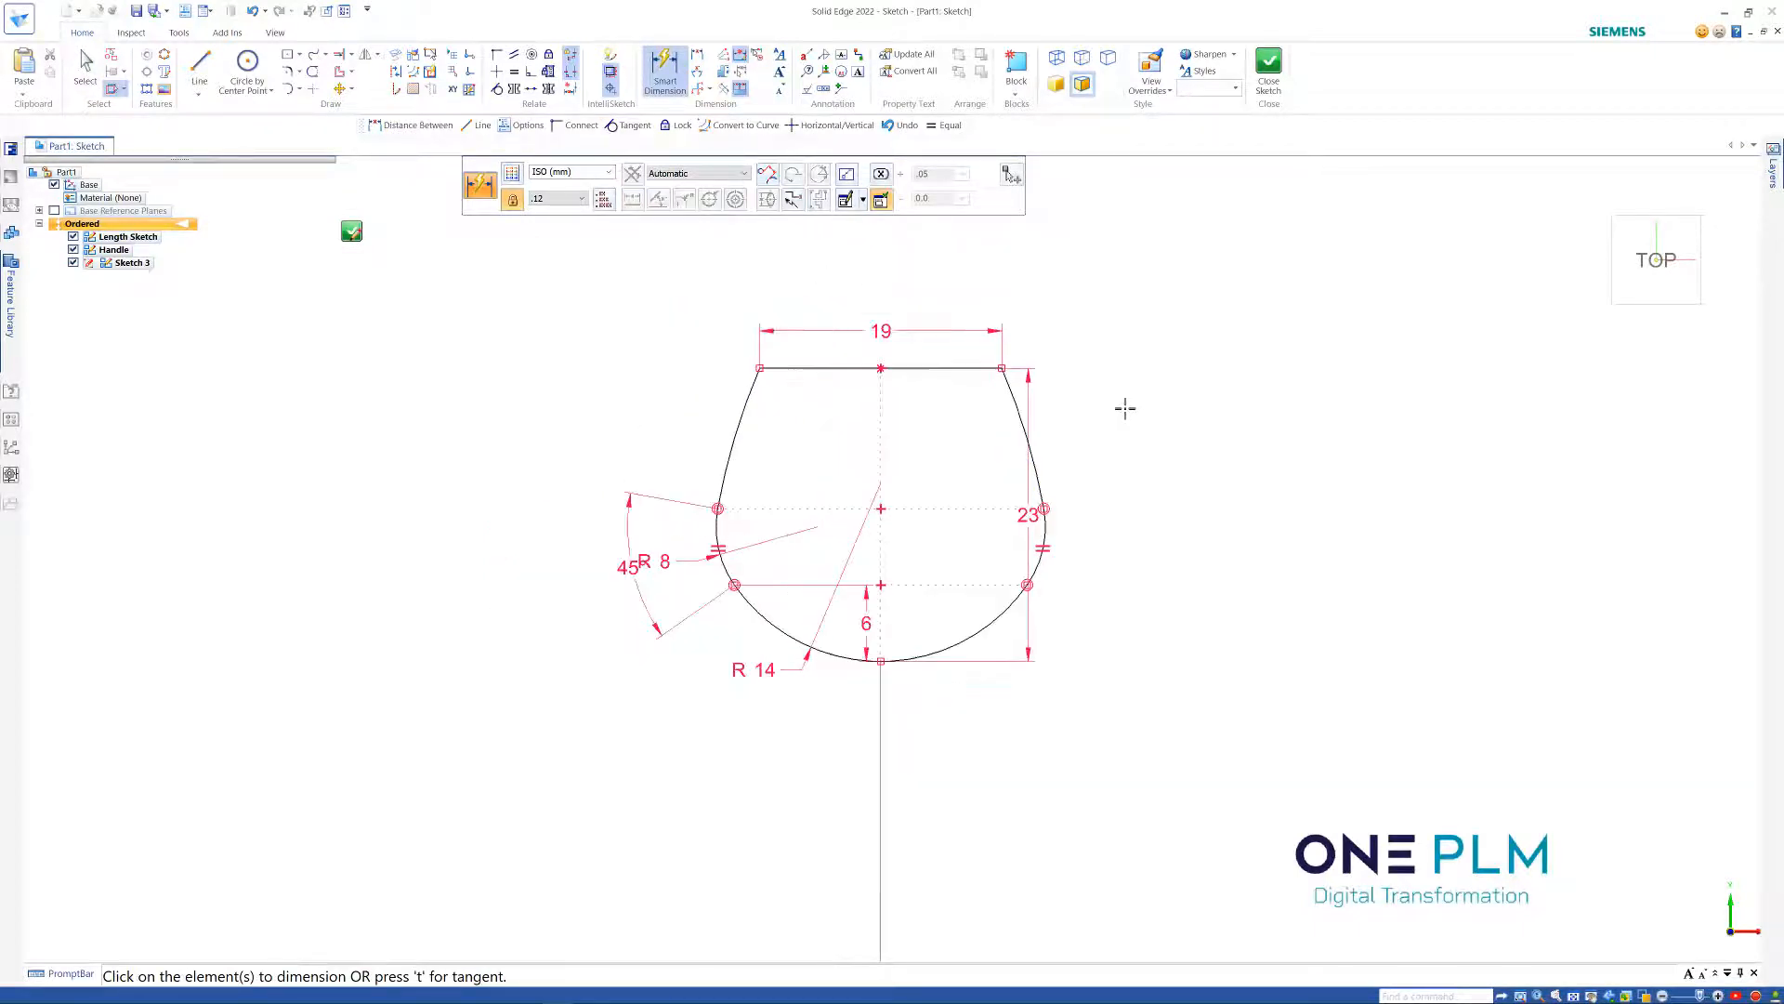
key(Escape)
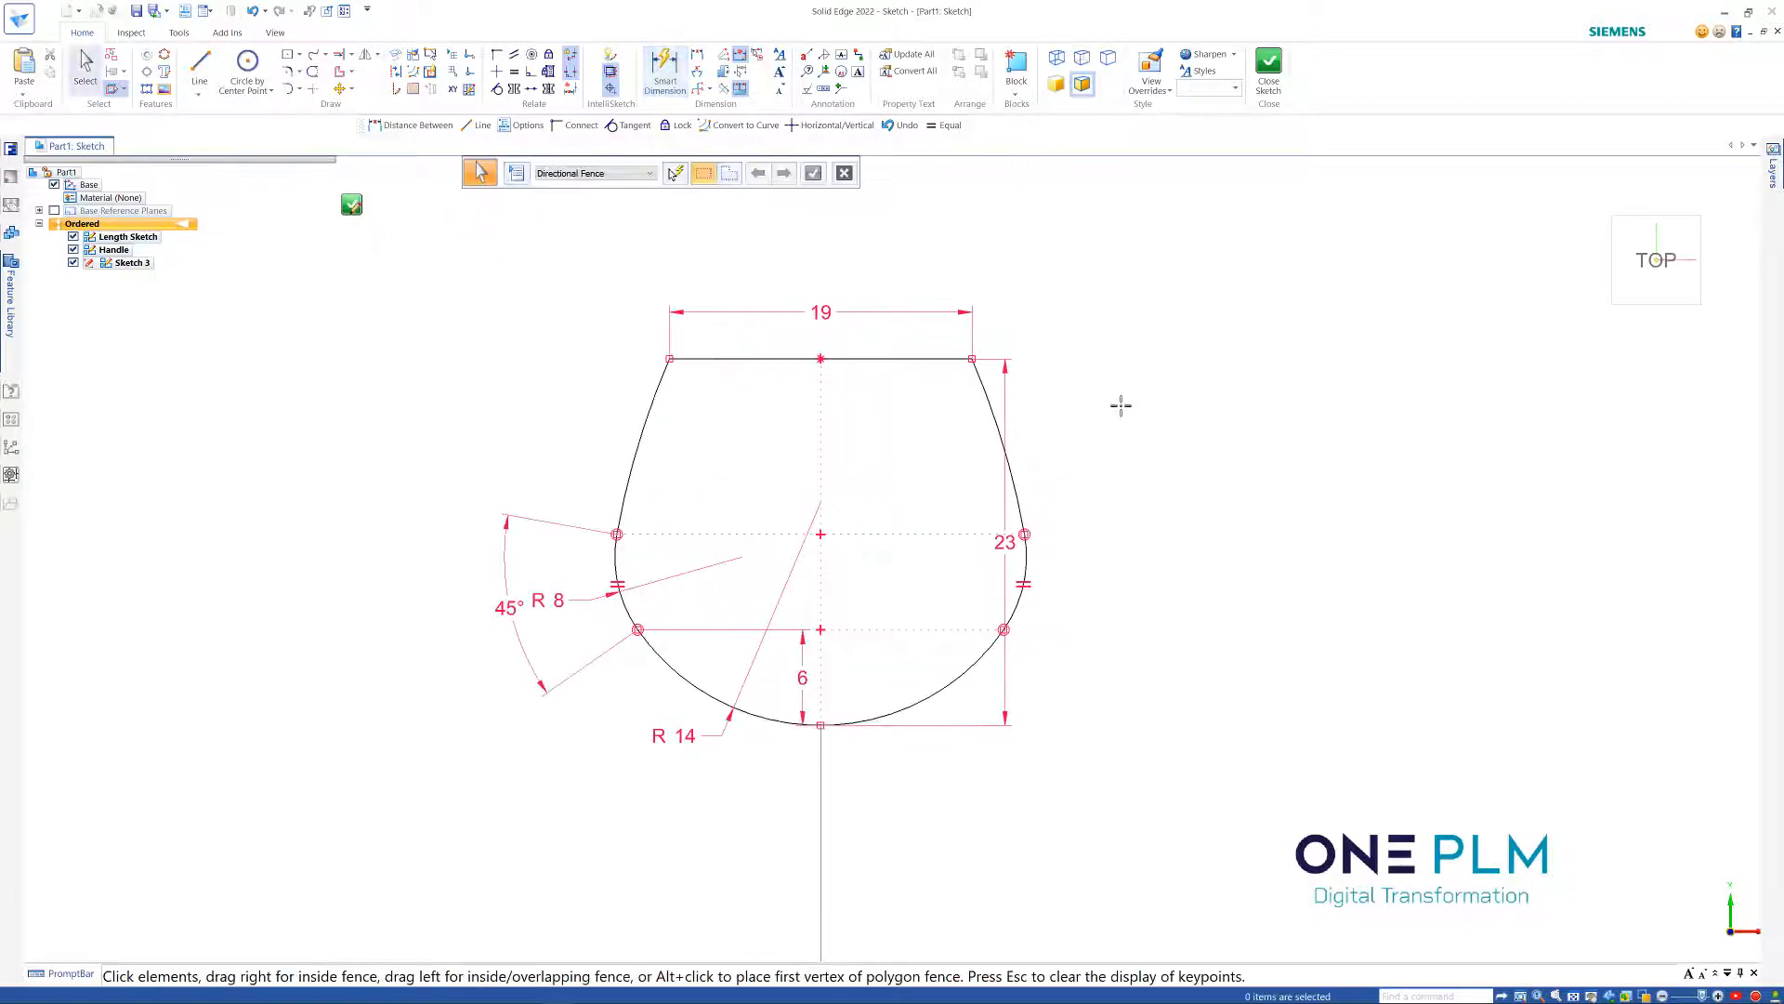
Move the 23 mm overall height dimension farther out from the outline's right side
click(1006, 404)
drag(1038, 403, 1078, 413)
click(1211, 475)
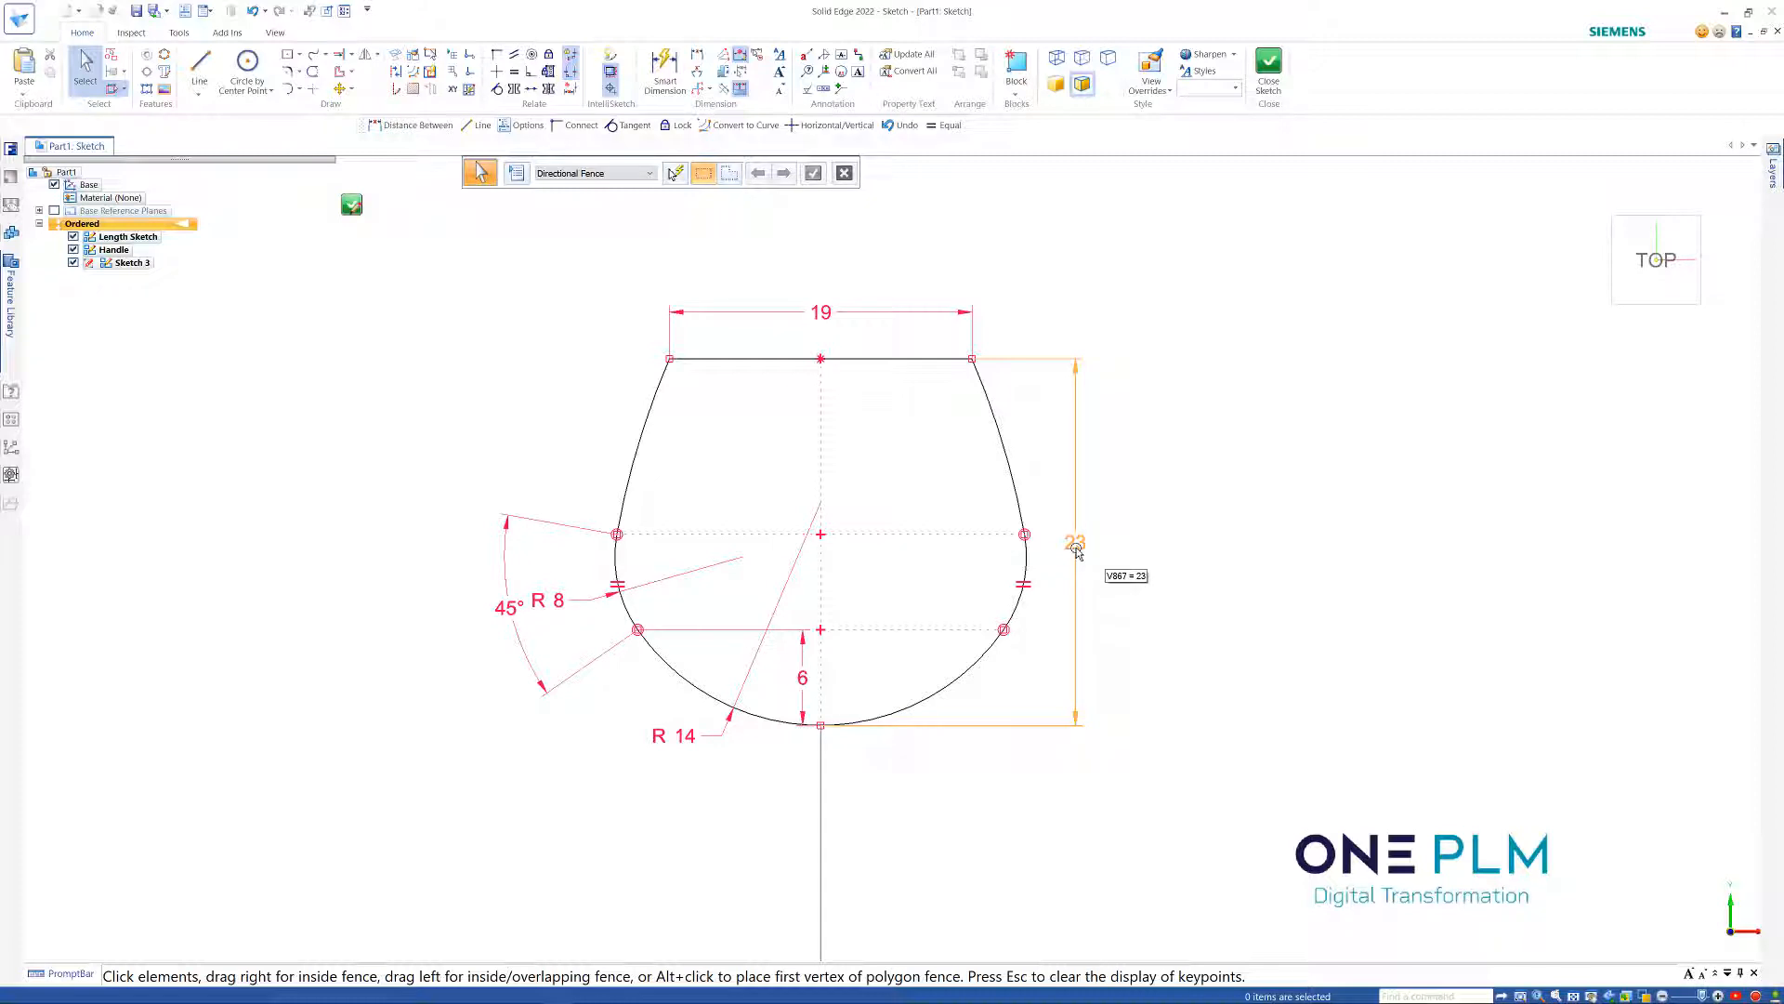
Close and finish the top-plane outline sketch, keeping its default name, and leave the Sketch command
scroll(929, 516, down, 2)
scroll(817, 523, up, 2)
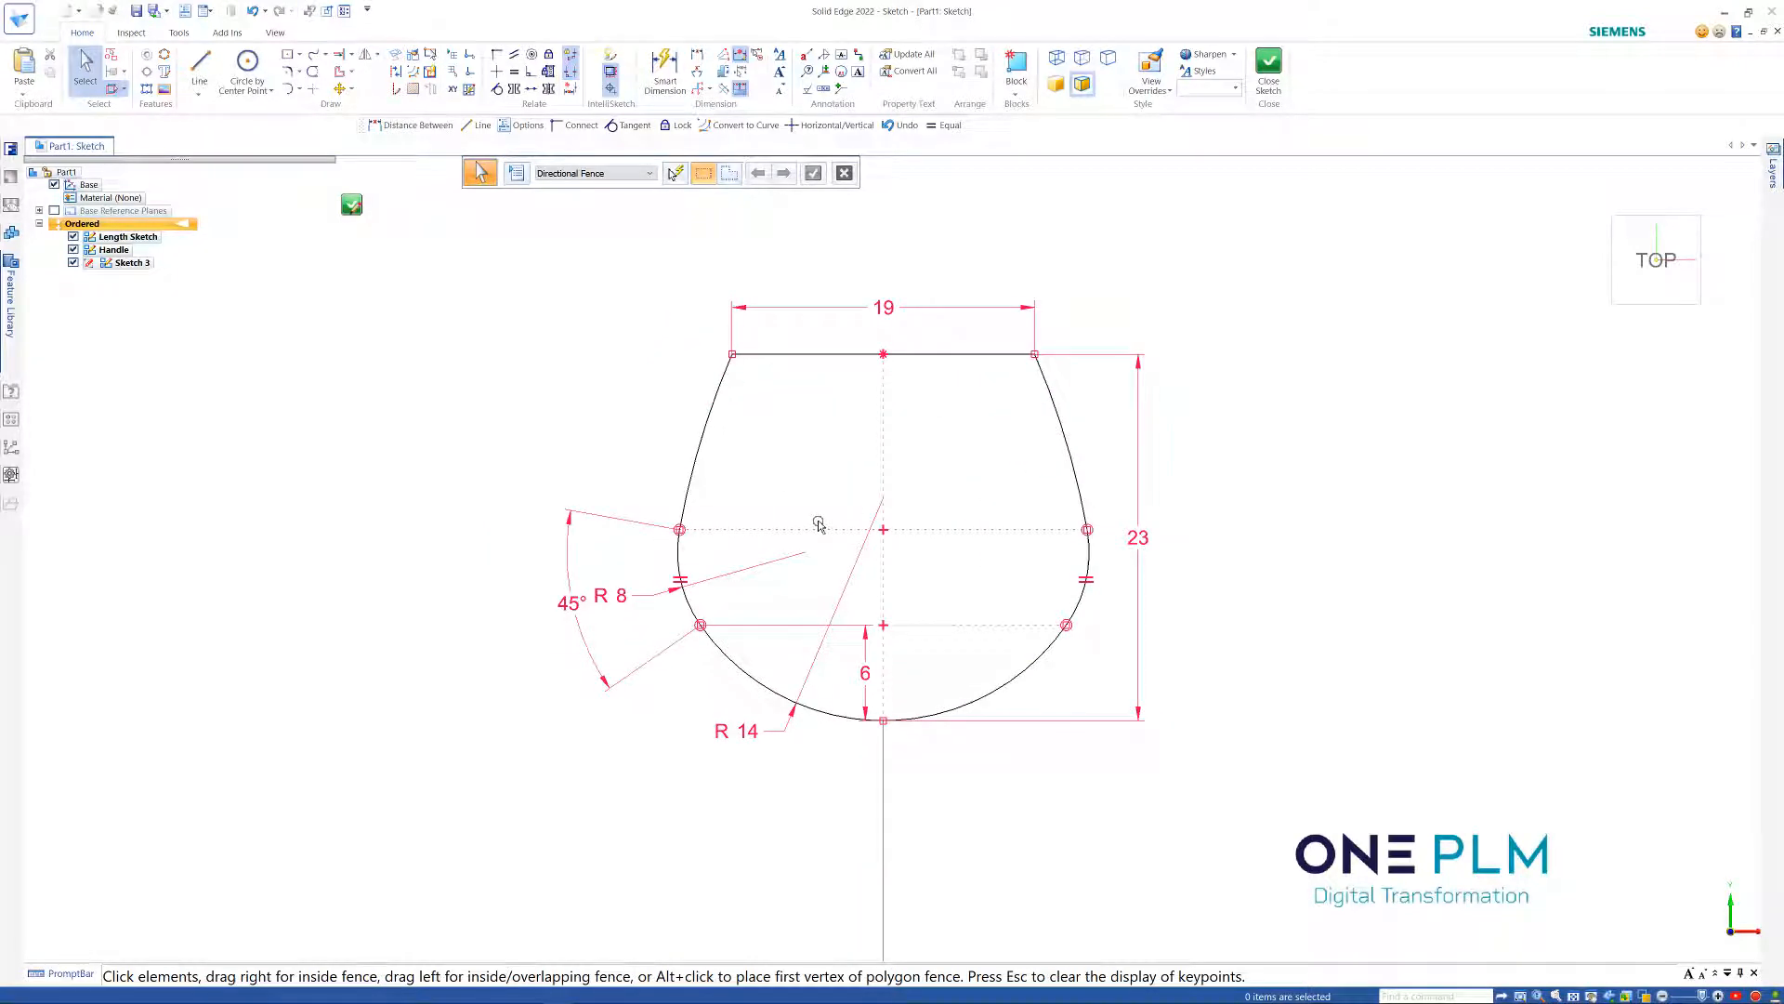
click(1269, 70)
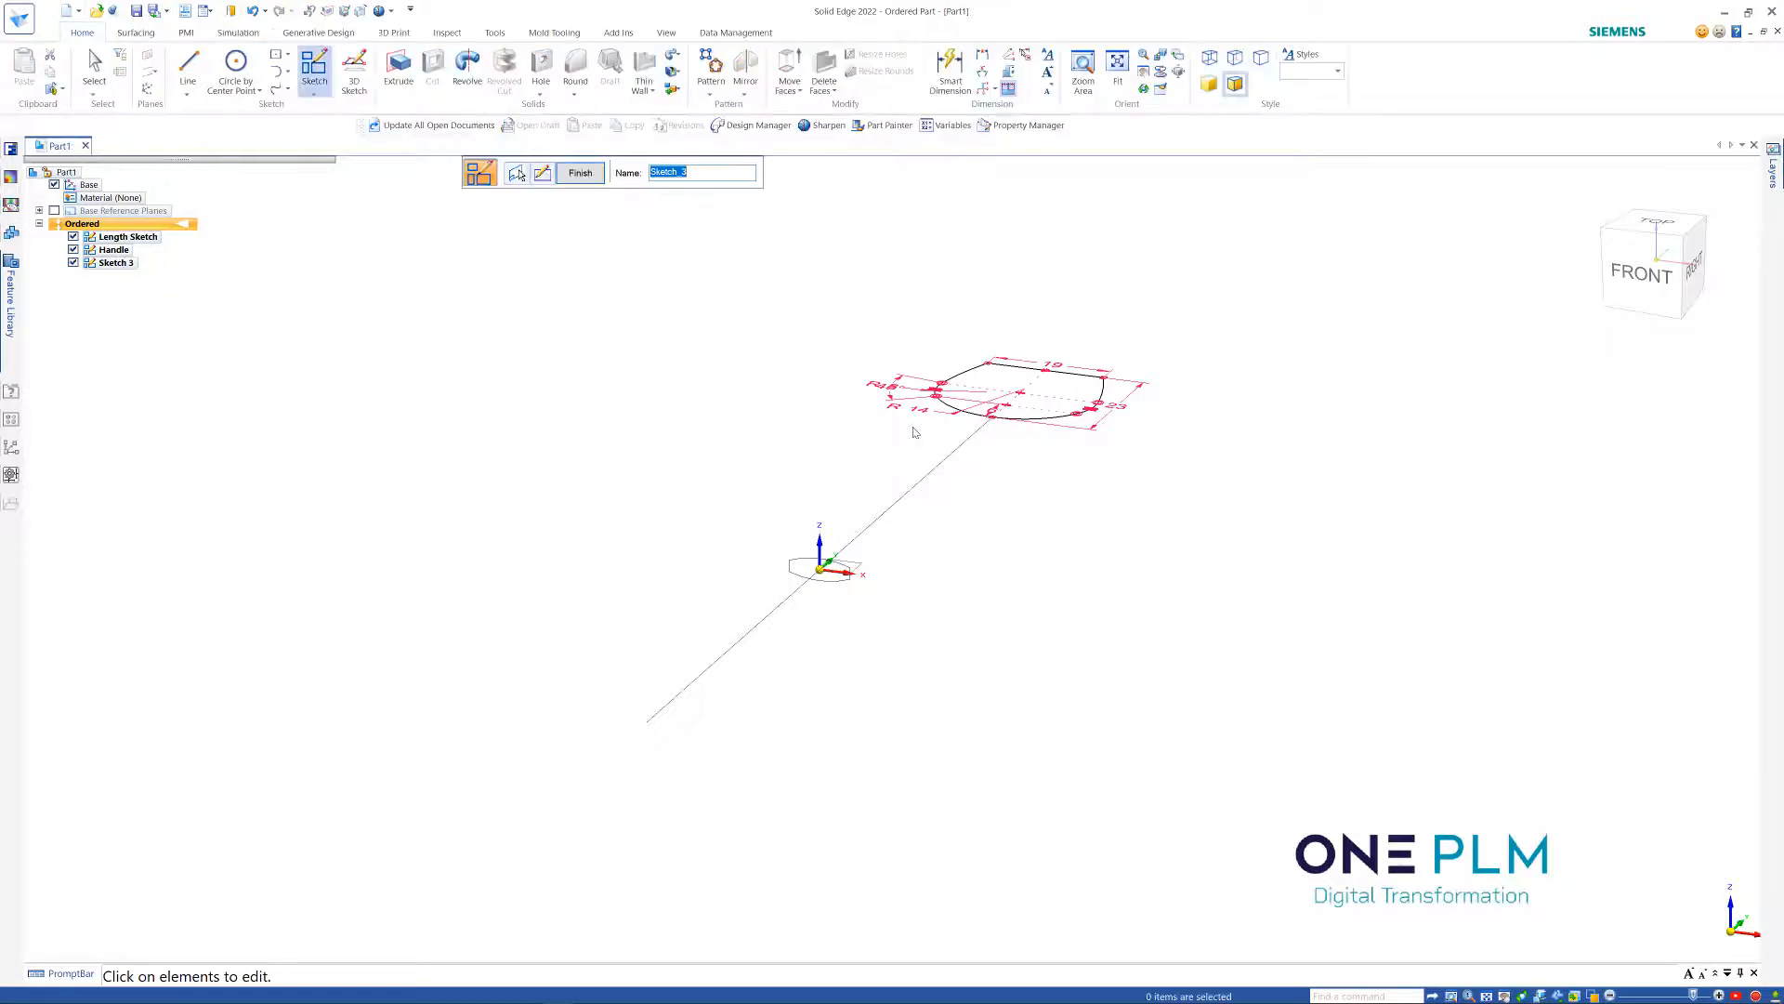
click(569, 174)
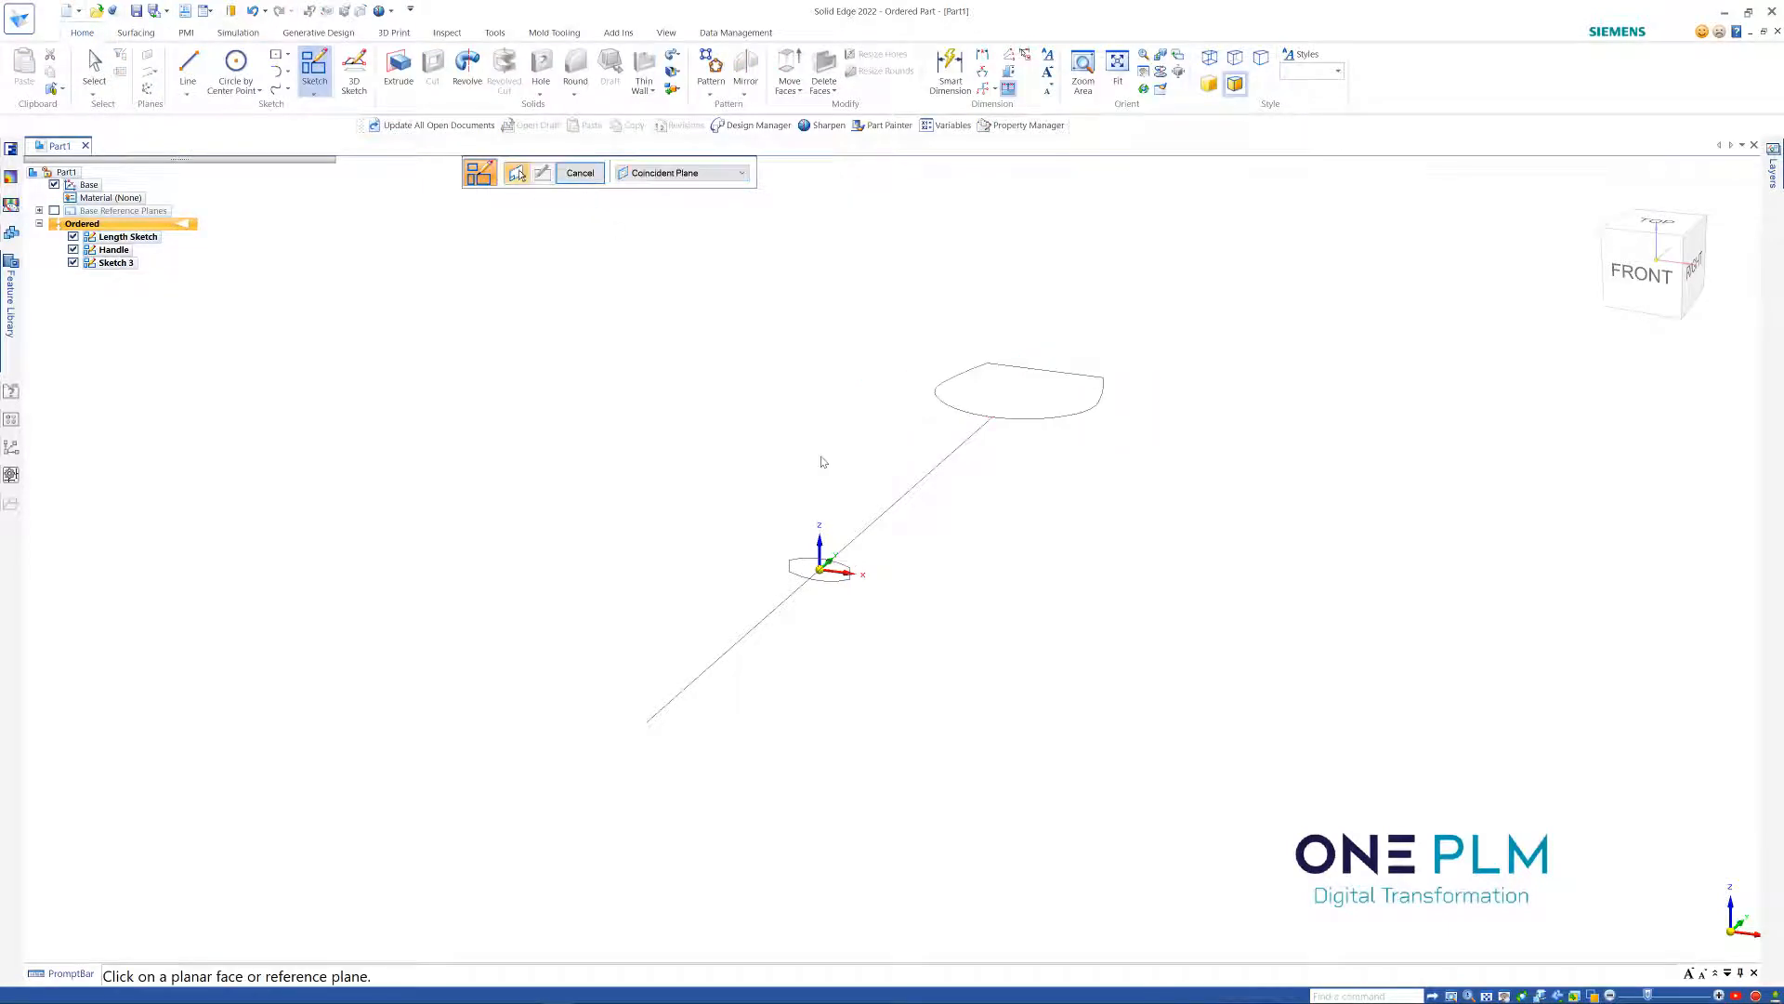
scroll(820, 462, down, 2)
scroll(821, 462, up, 1)
key(Escape)
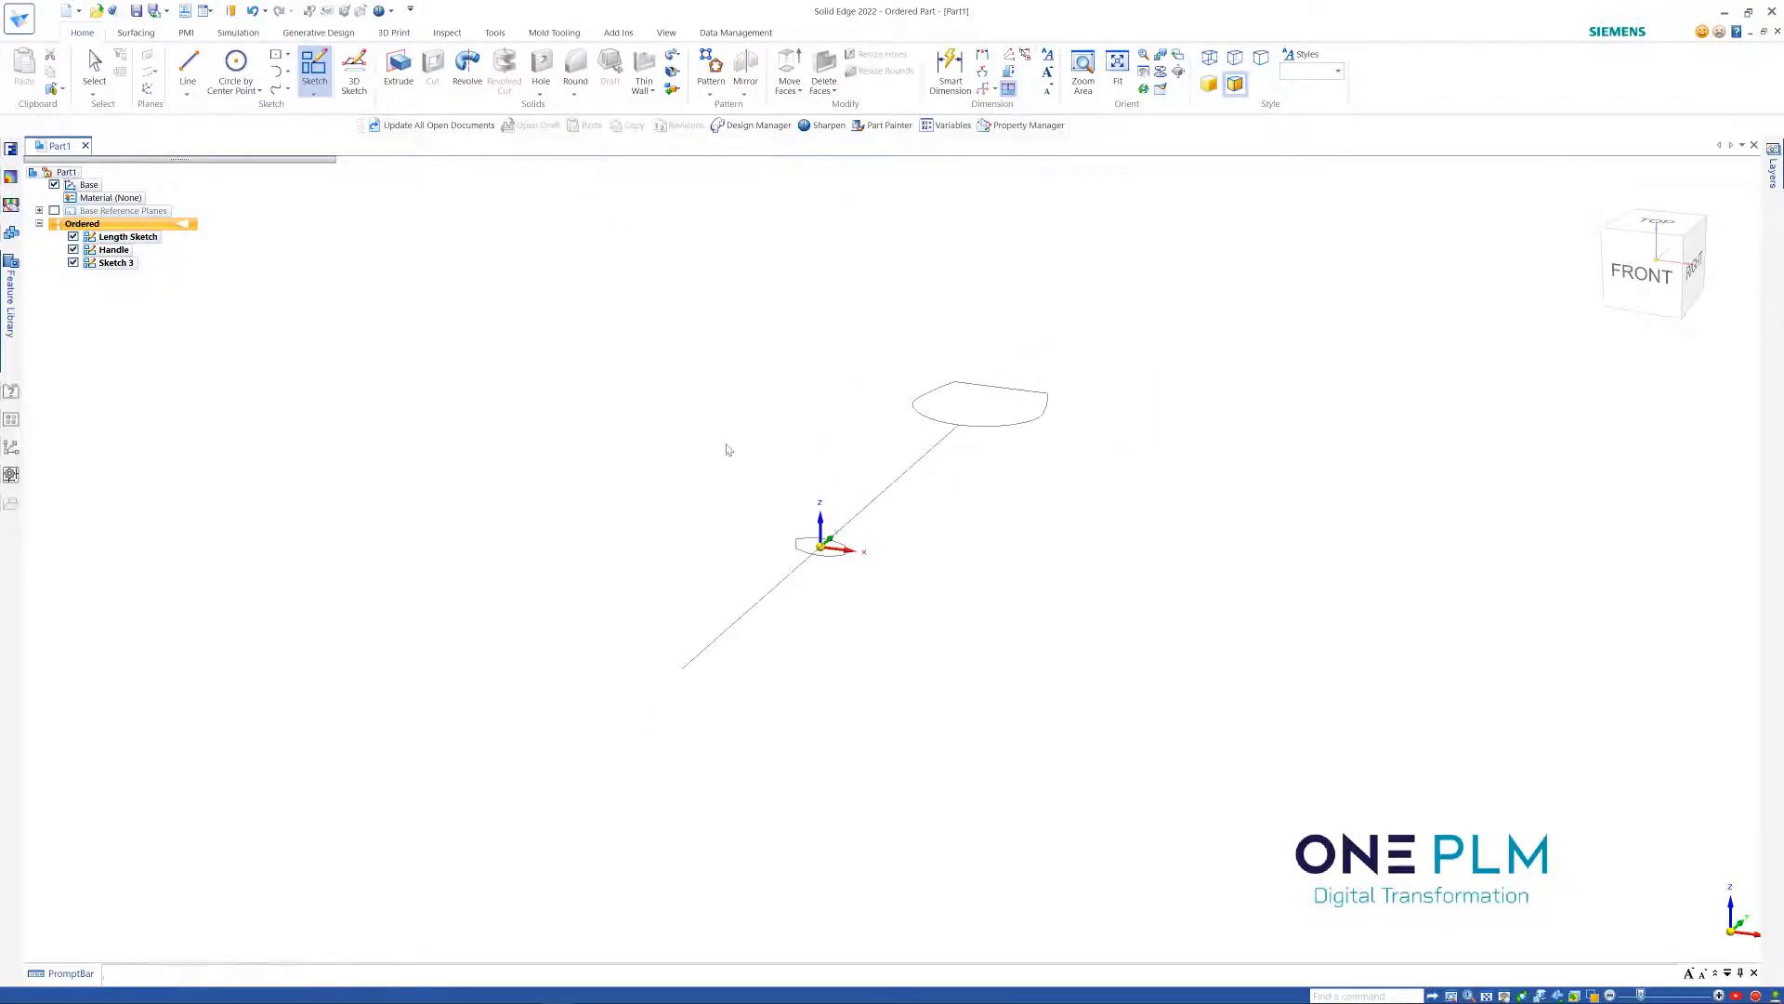
Start a new sketch on the right reference plane through the origin
middle_drag(890, 631, 651, 604)
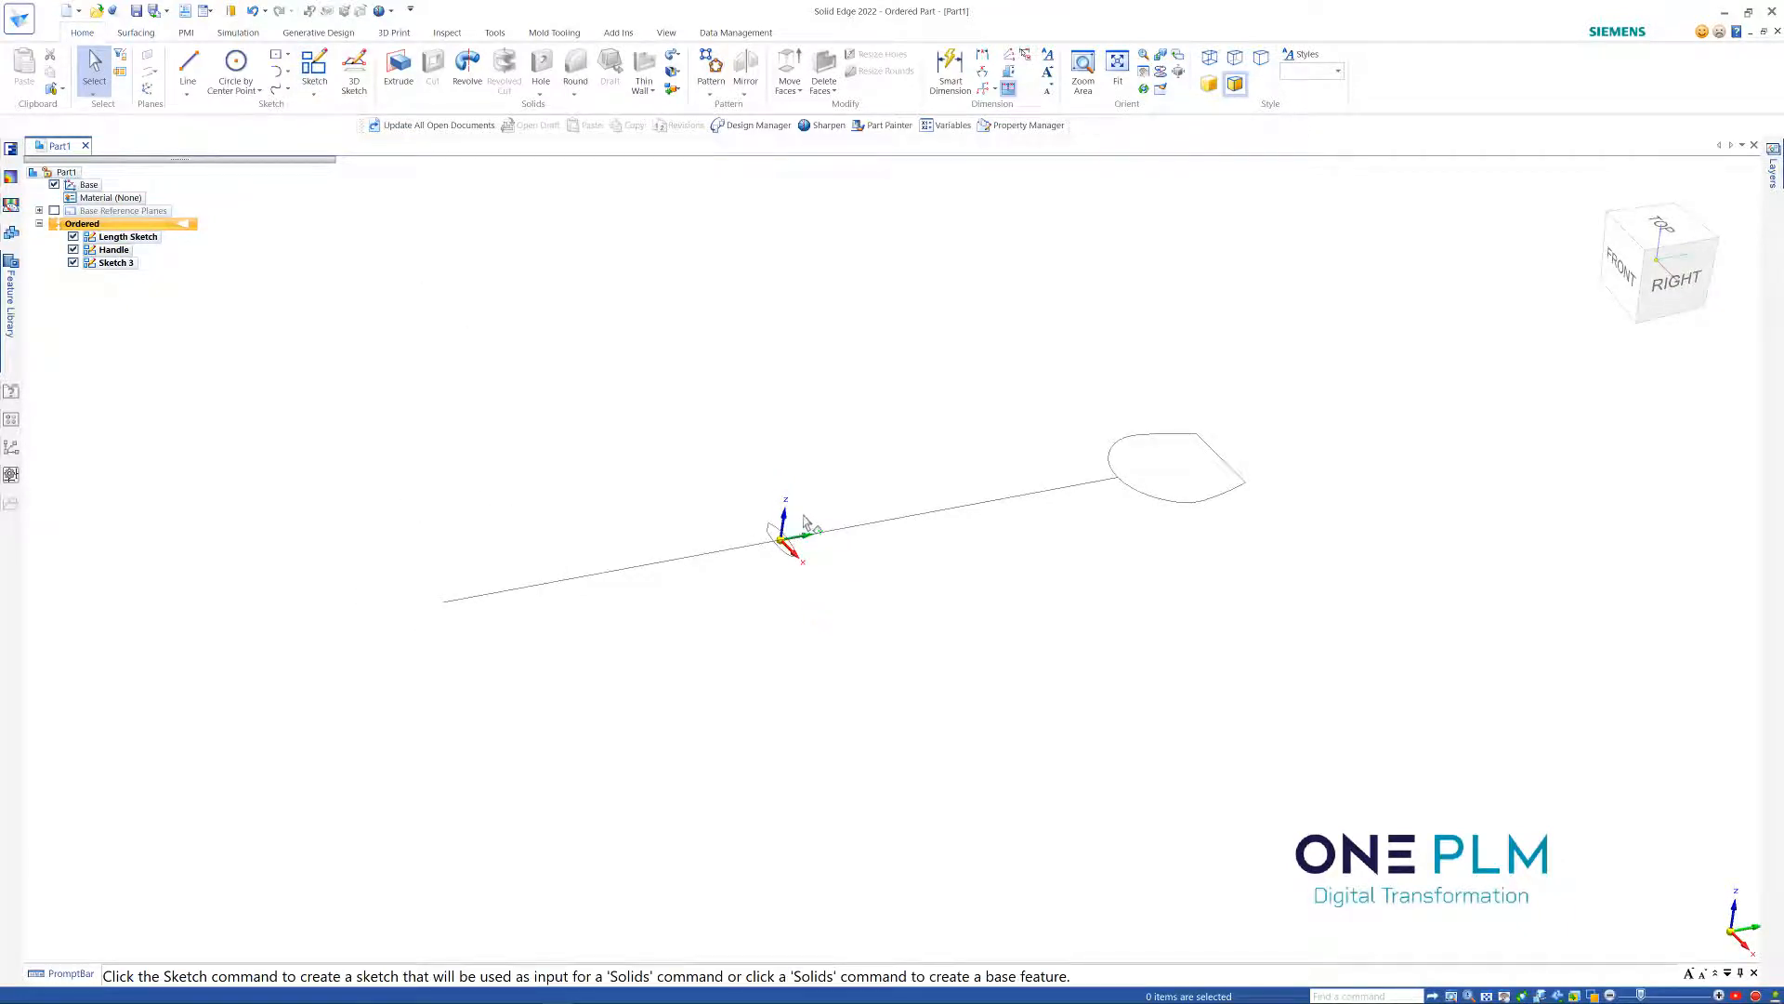
scroll(802, 526, up, 2)
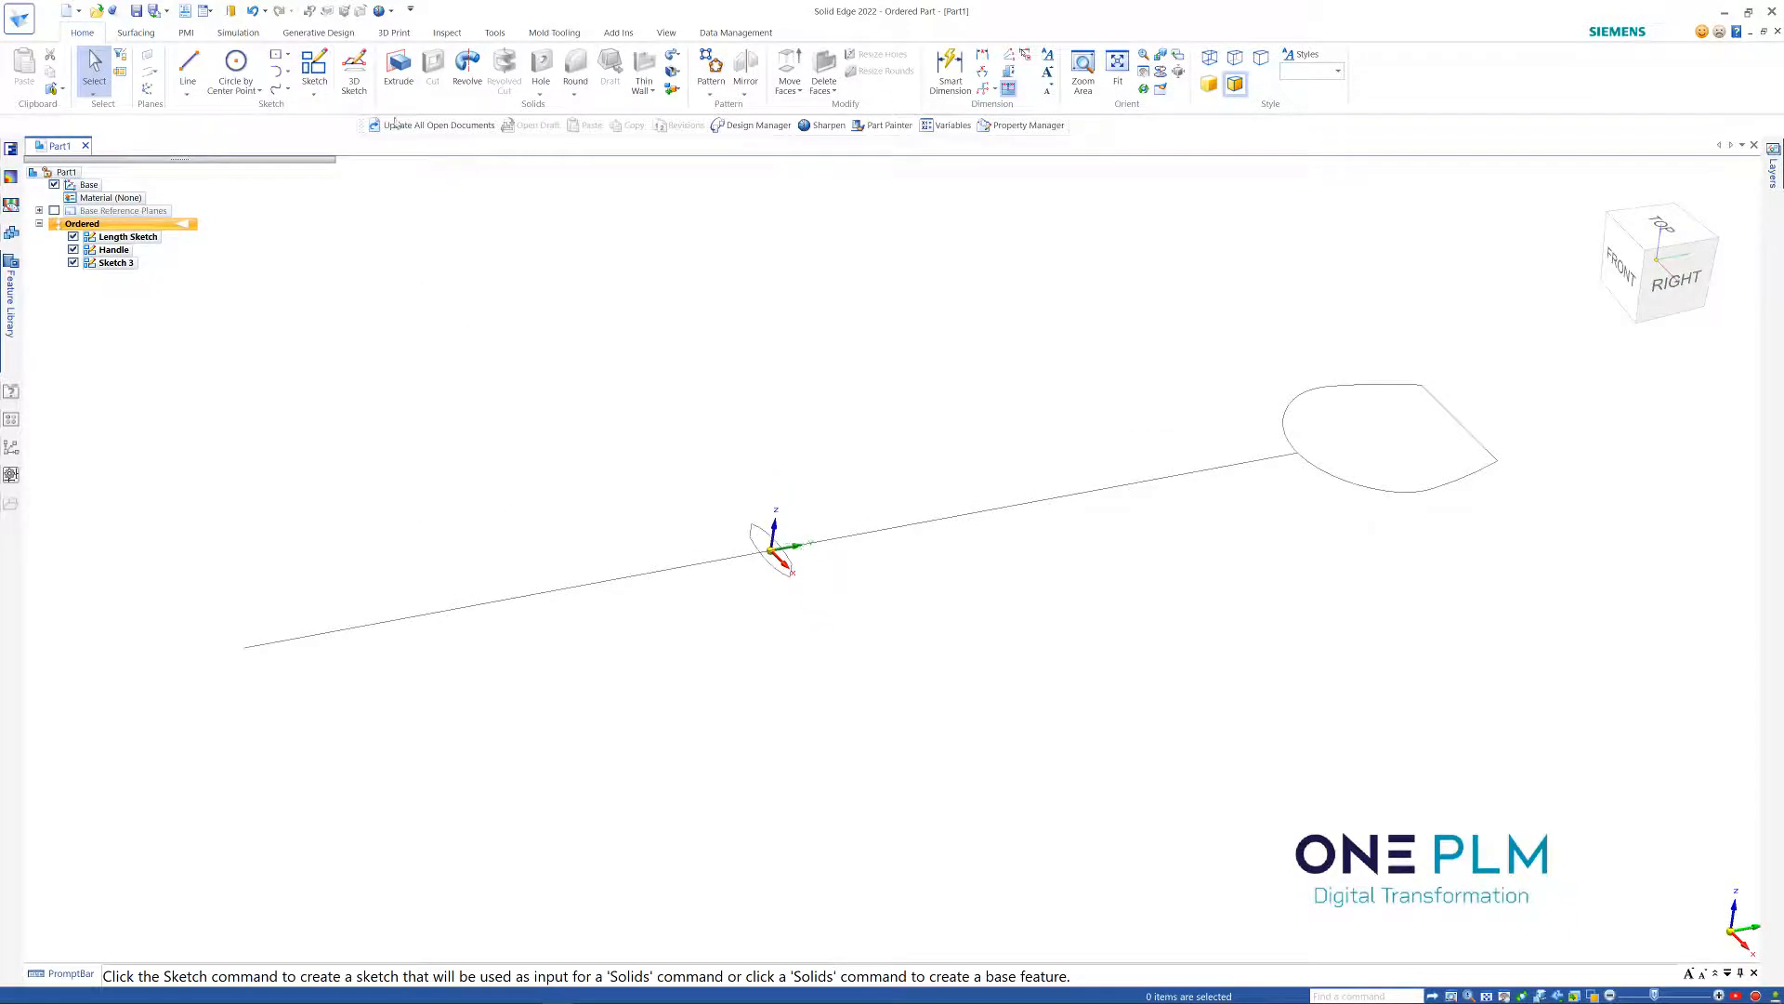
click(314, 67)
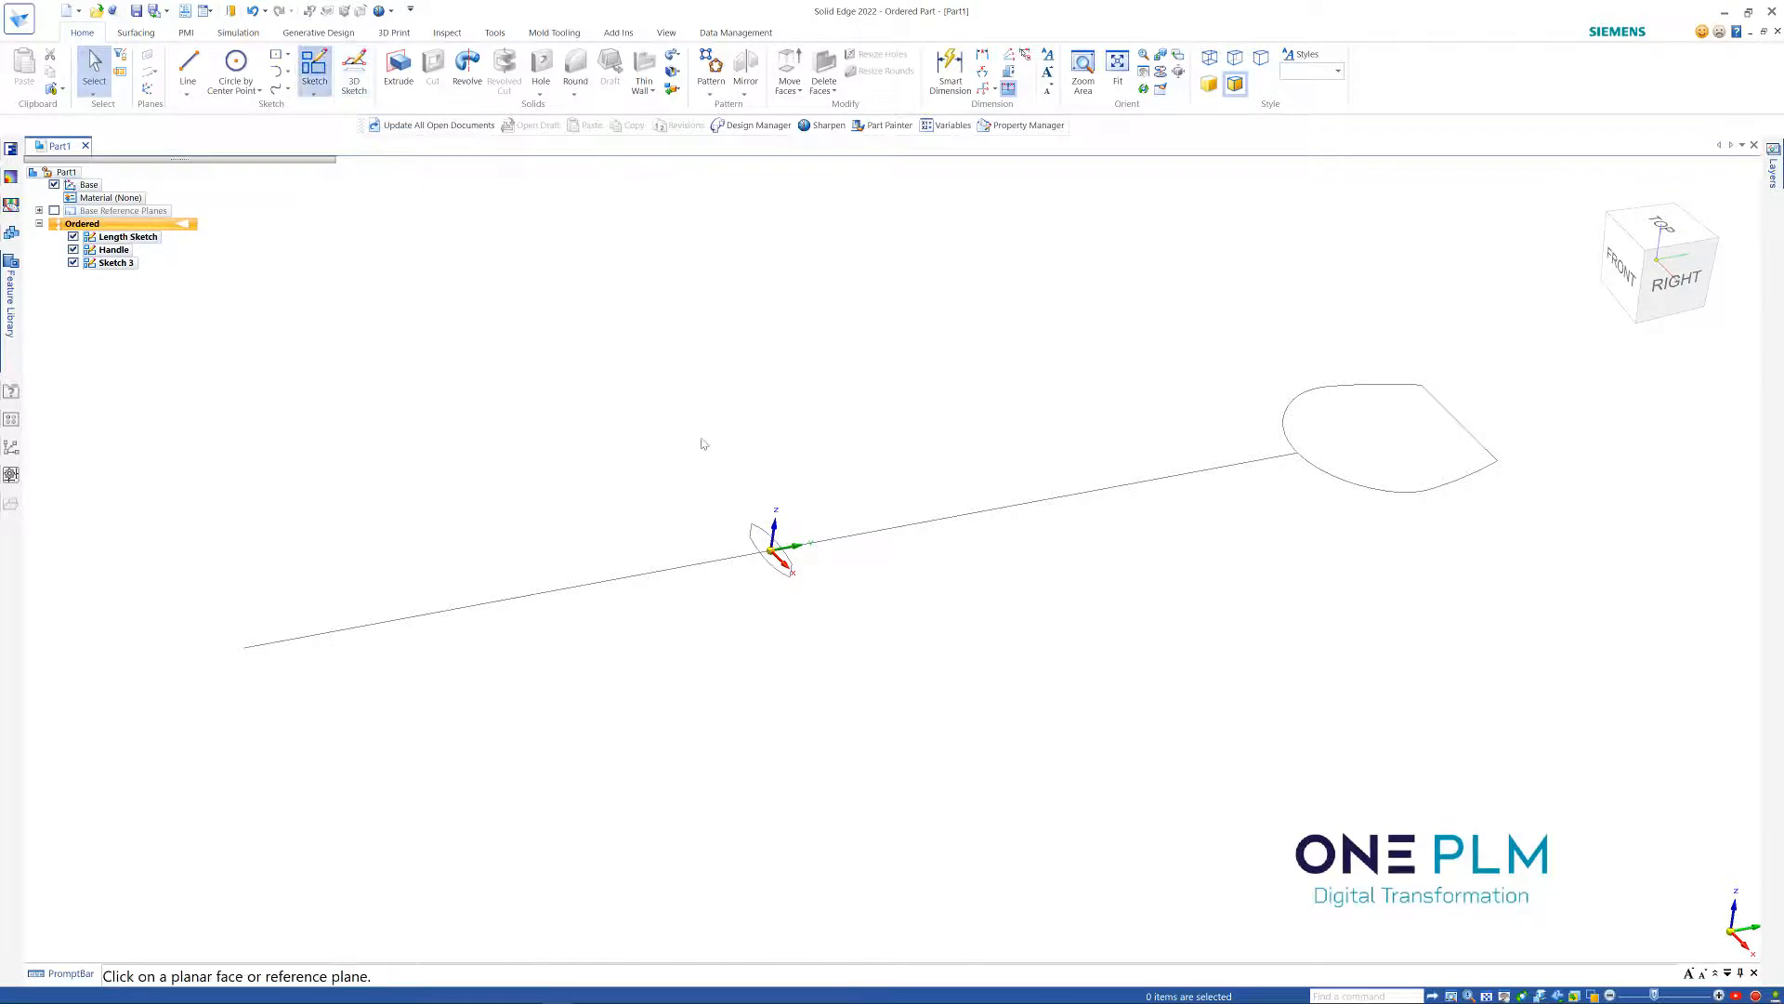
click(789, 537)
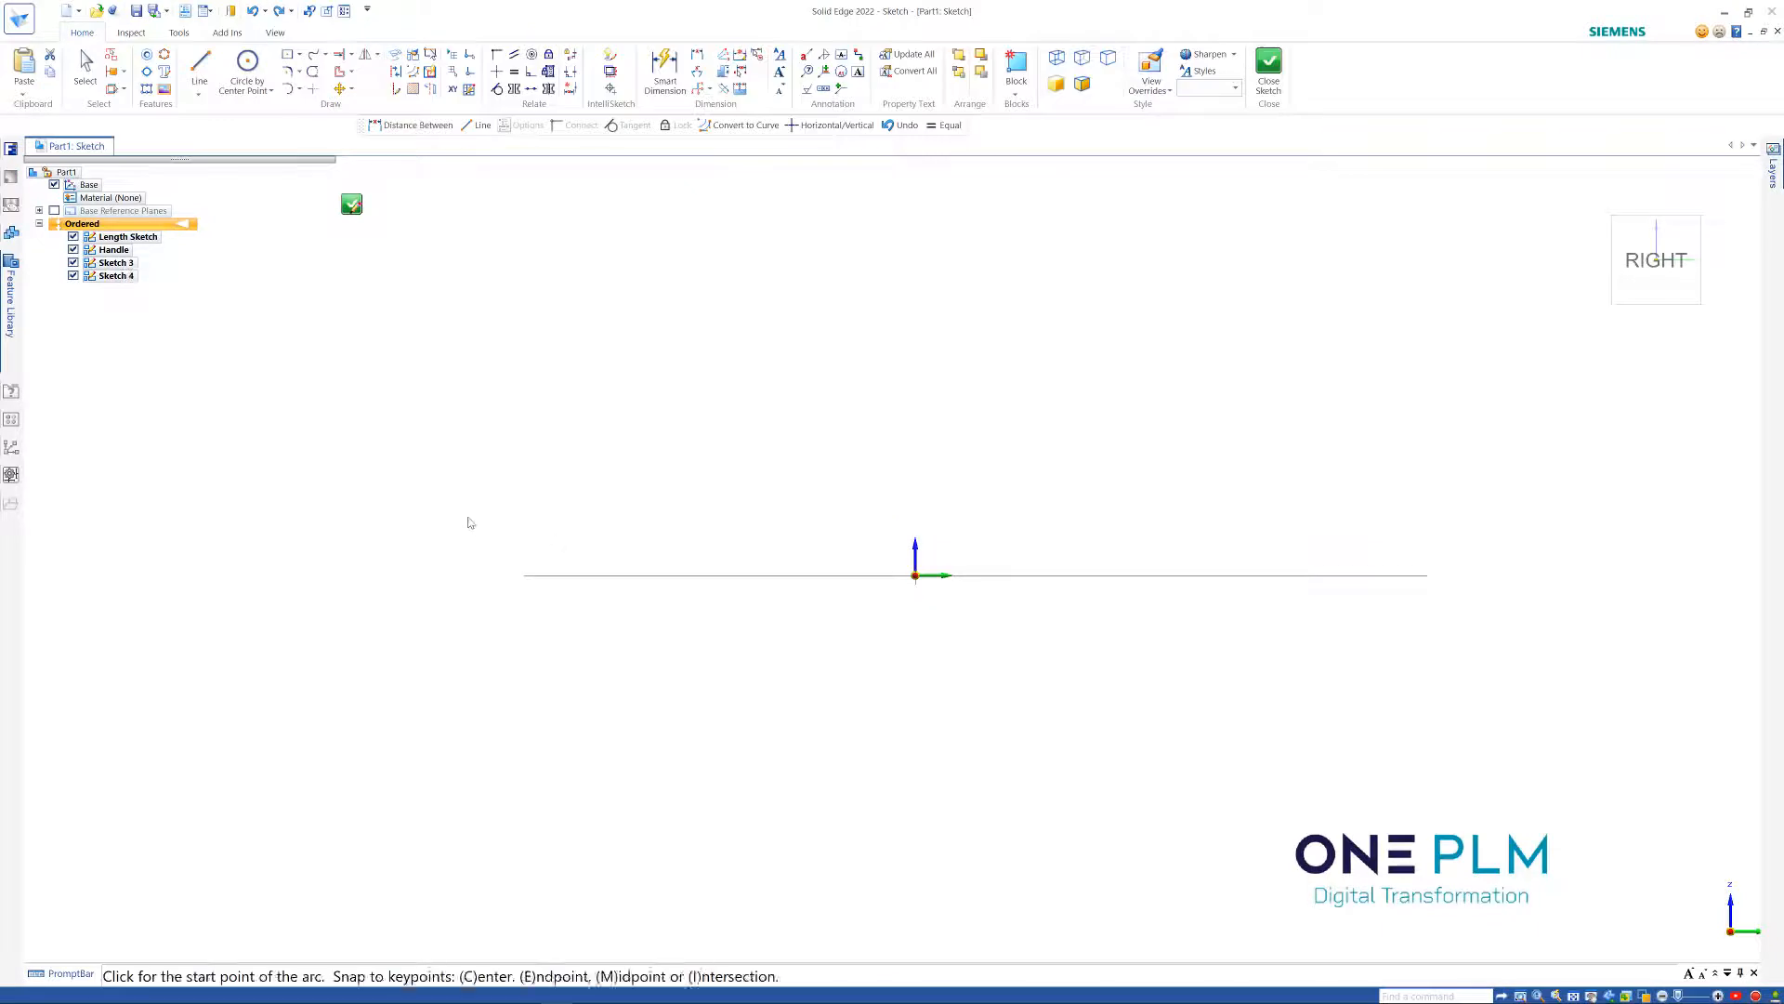
Draw a line about 32.6 mm long from the handle-side endpoint on the axis, slanting up and away from the origin
click(536, 584)
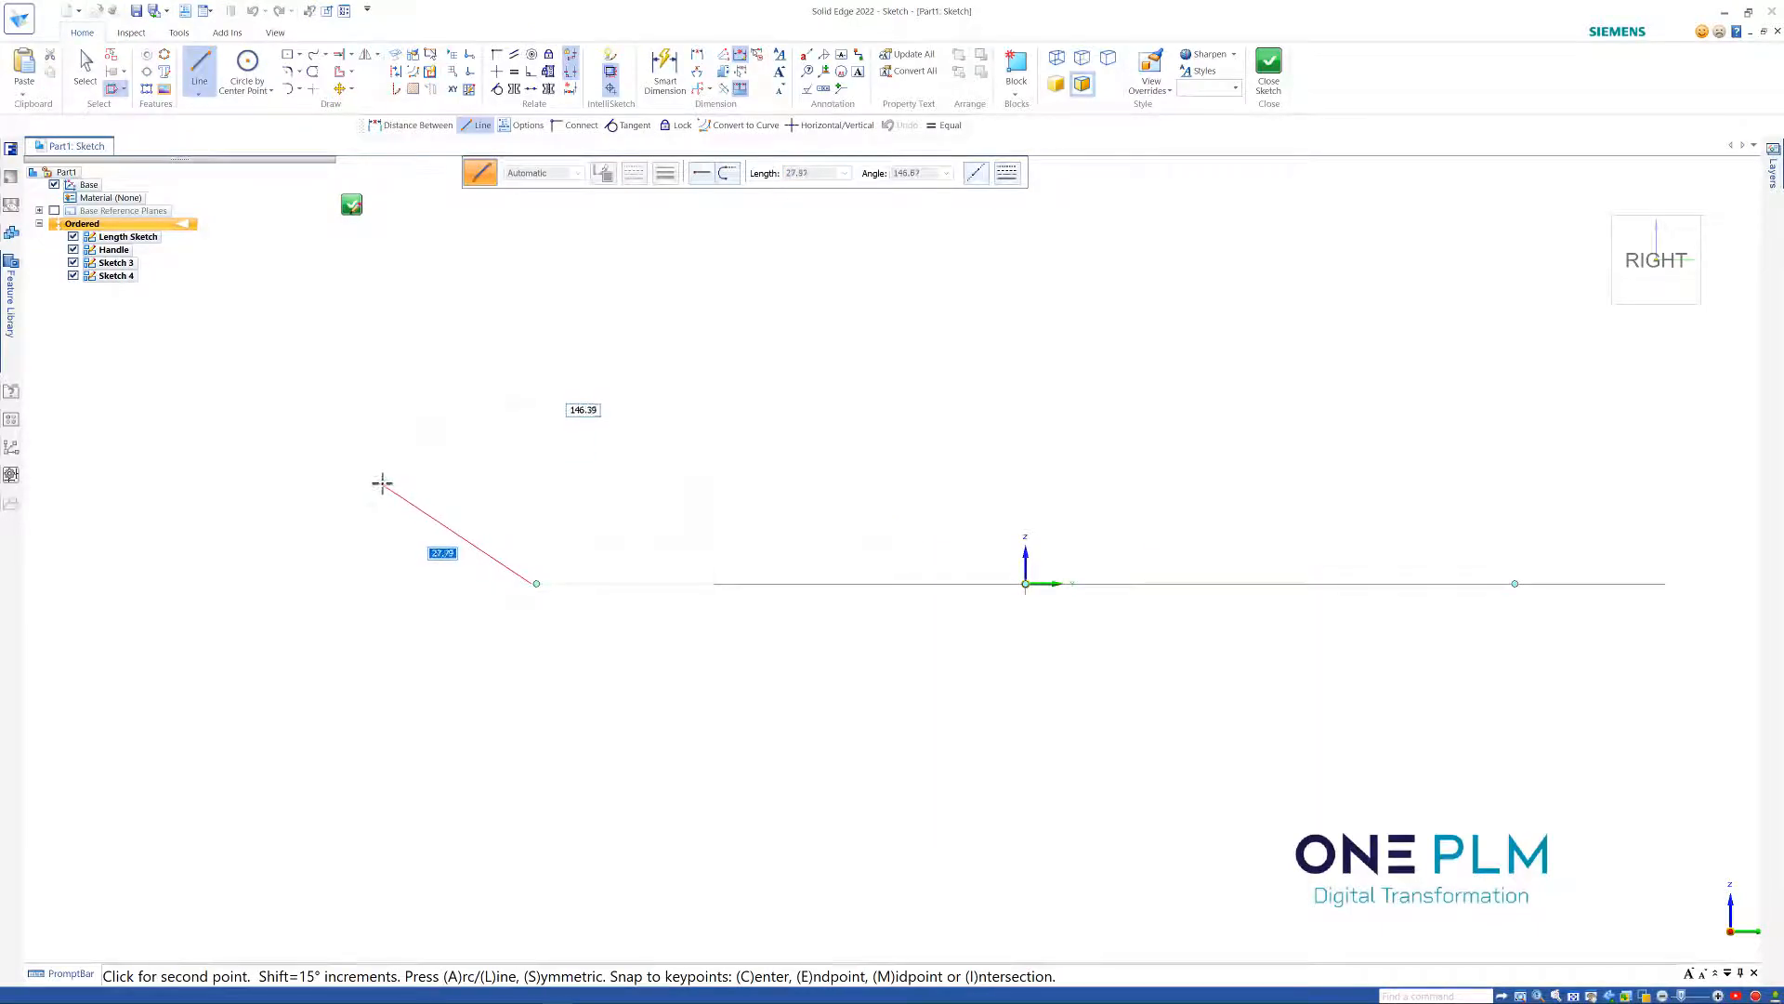
right_click(529, 591)
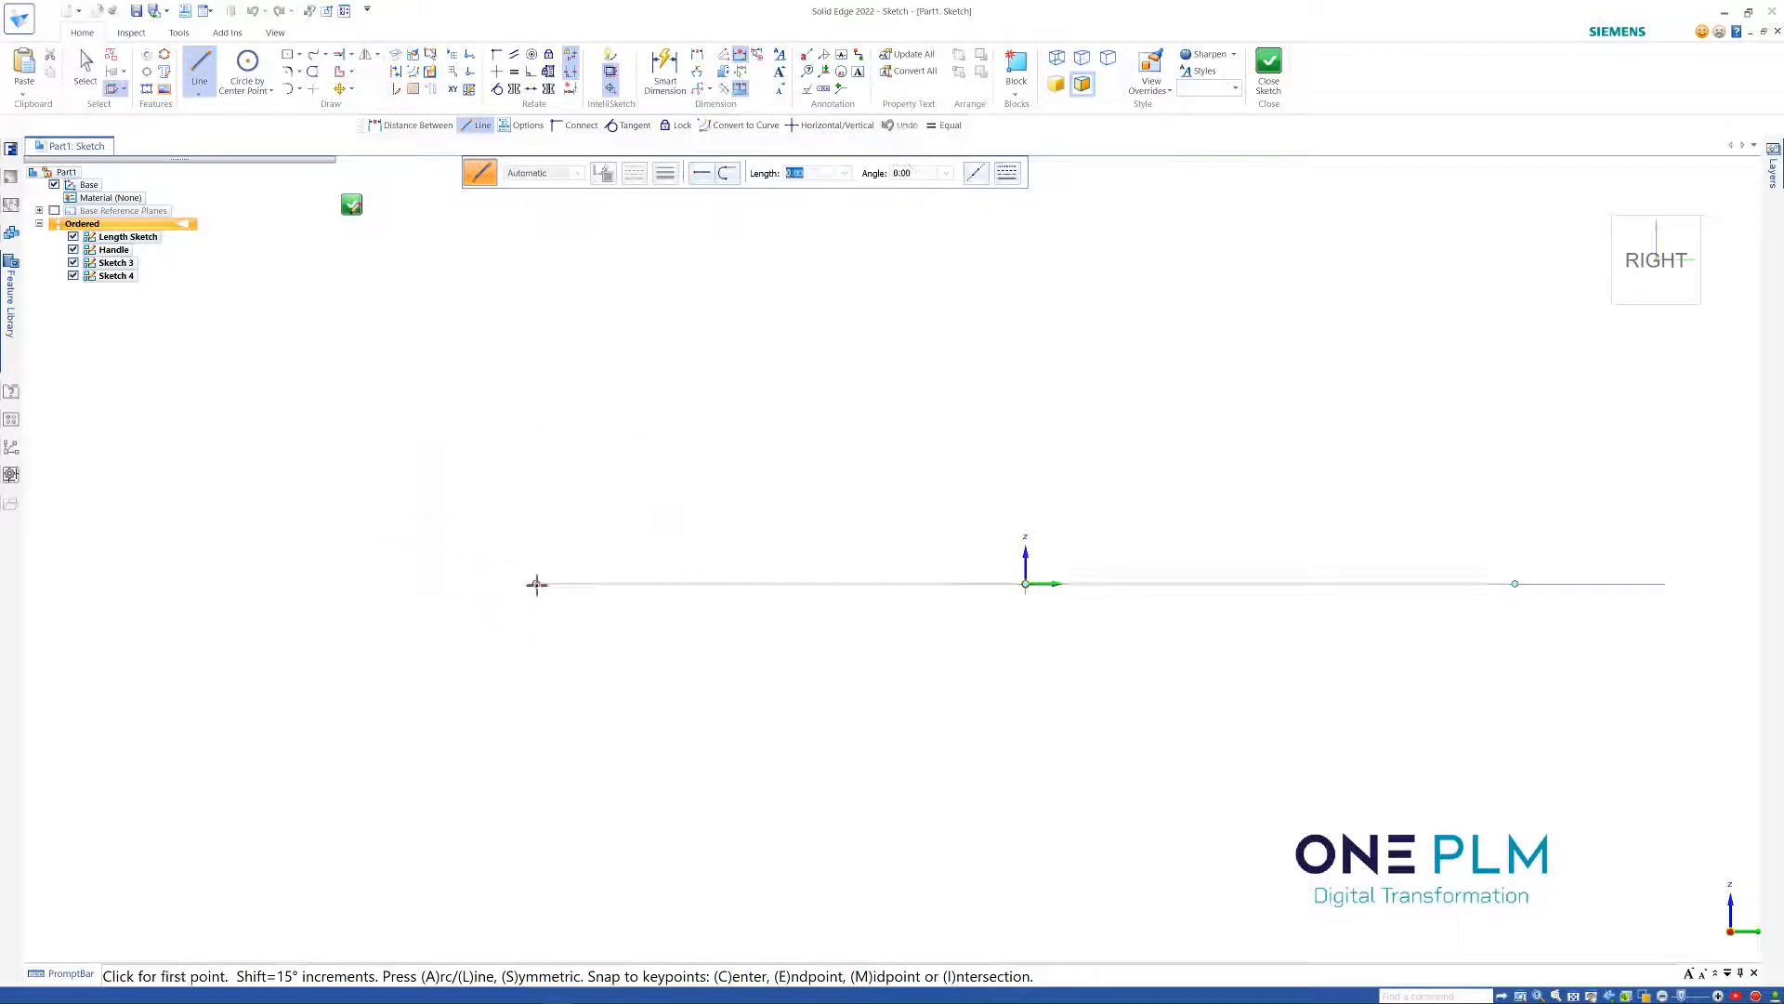
click(536, 584)
click(361, 461)
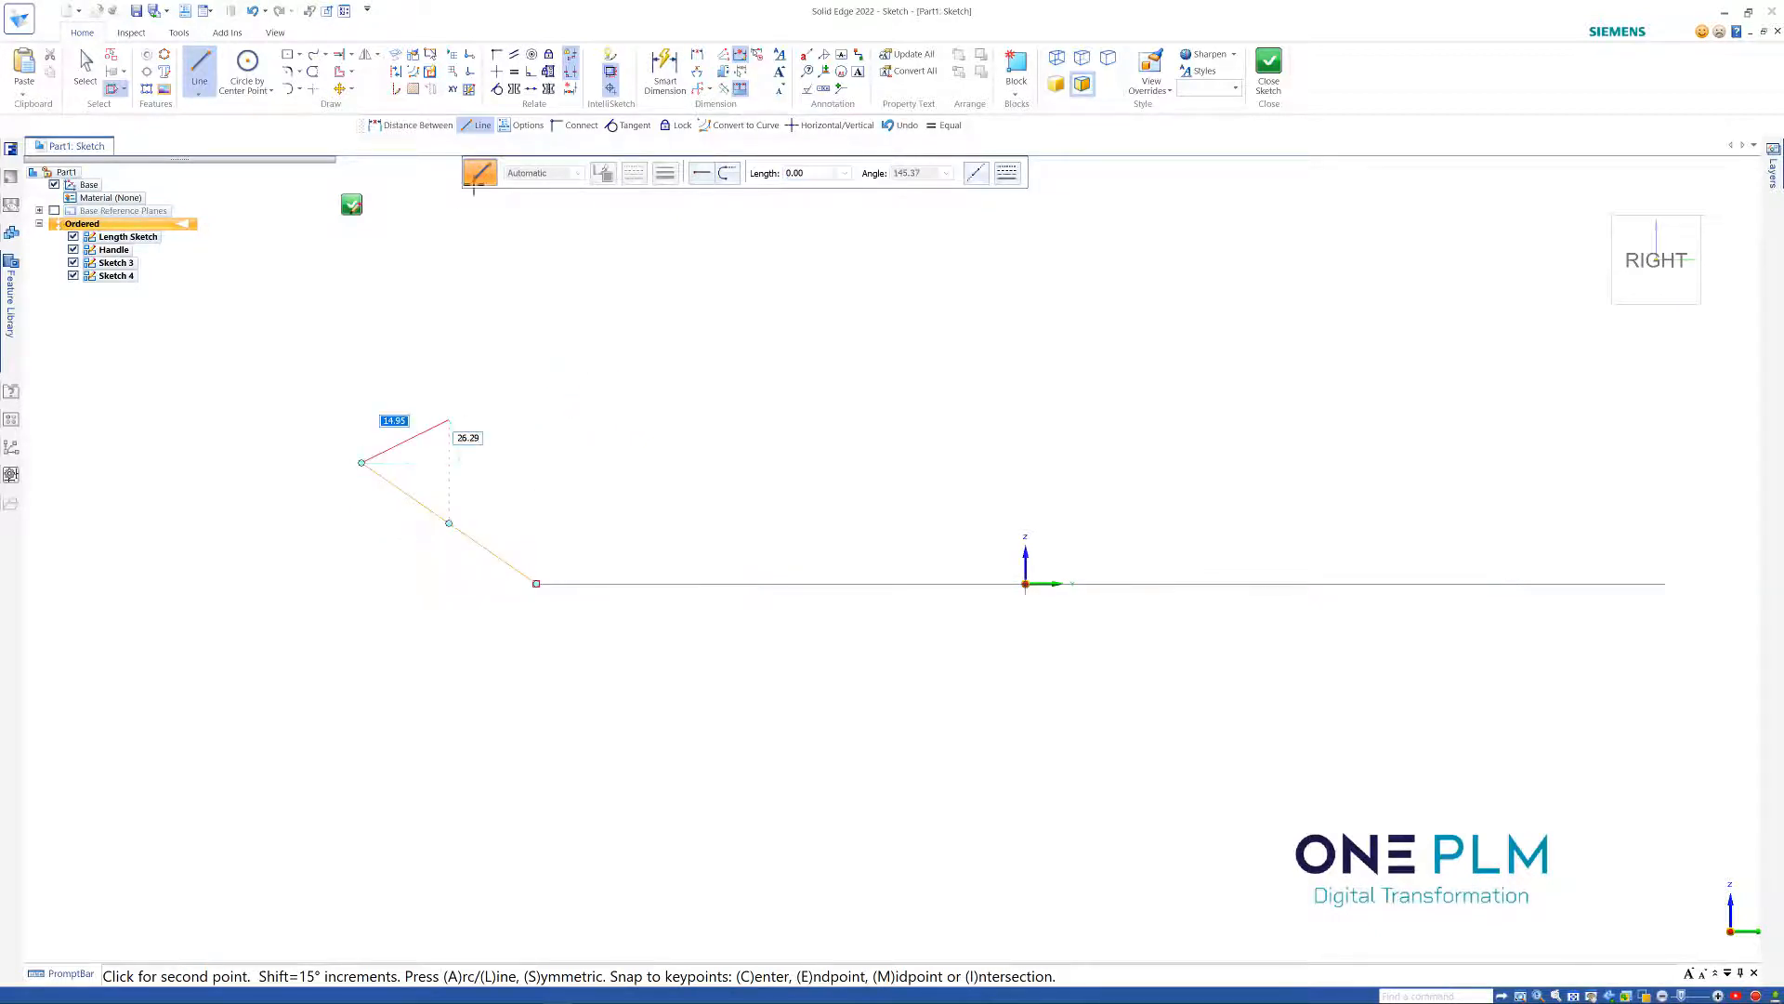
Dimension the slanted line's angle to the horizontal as 15°
click(665, 70)
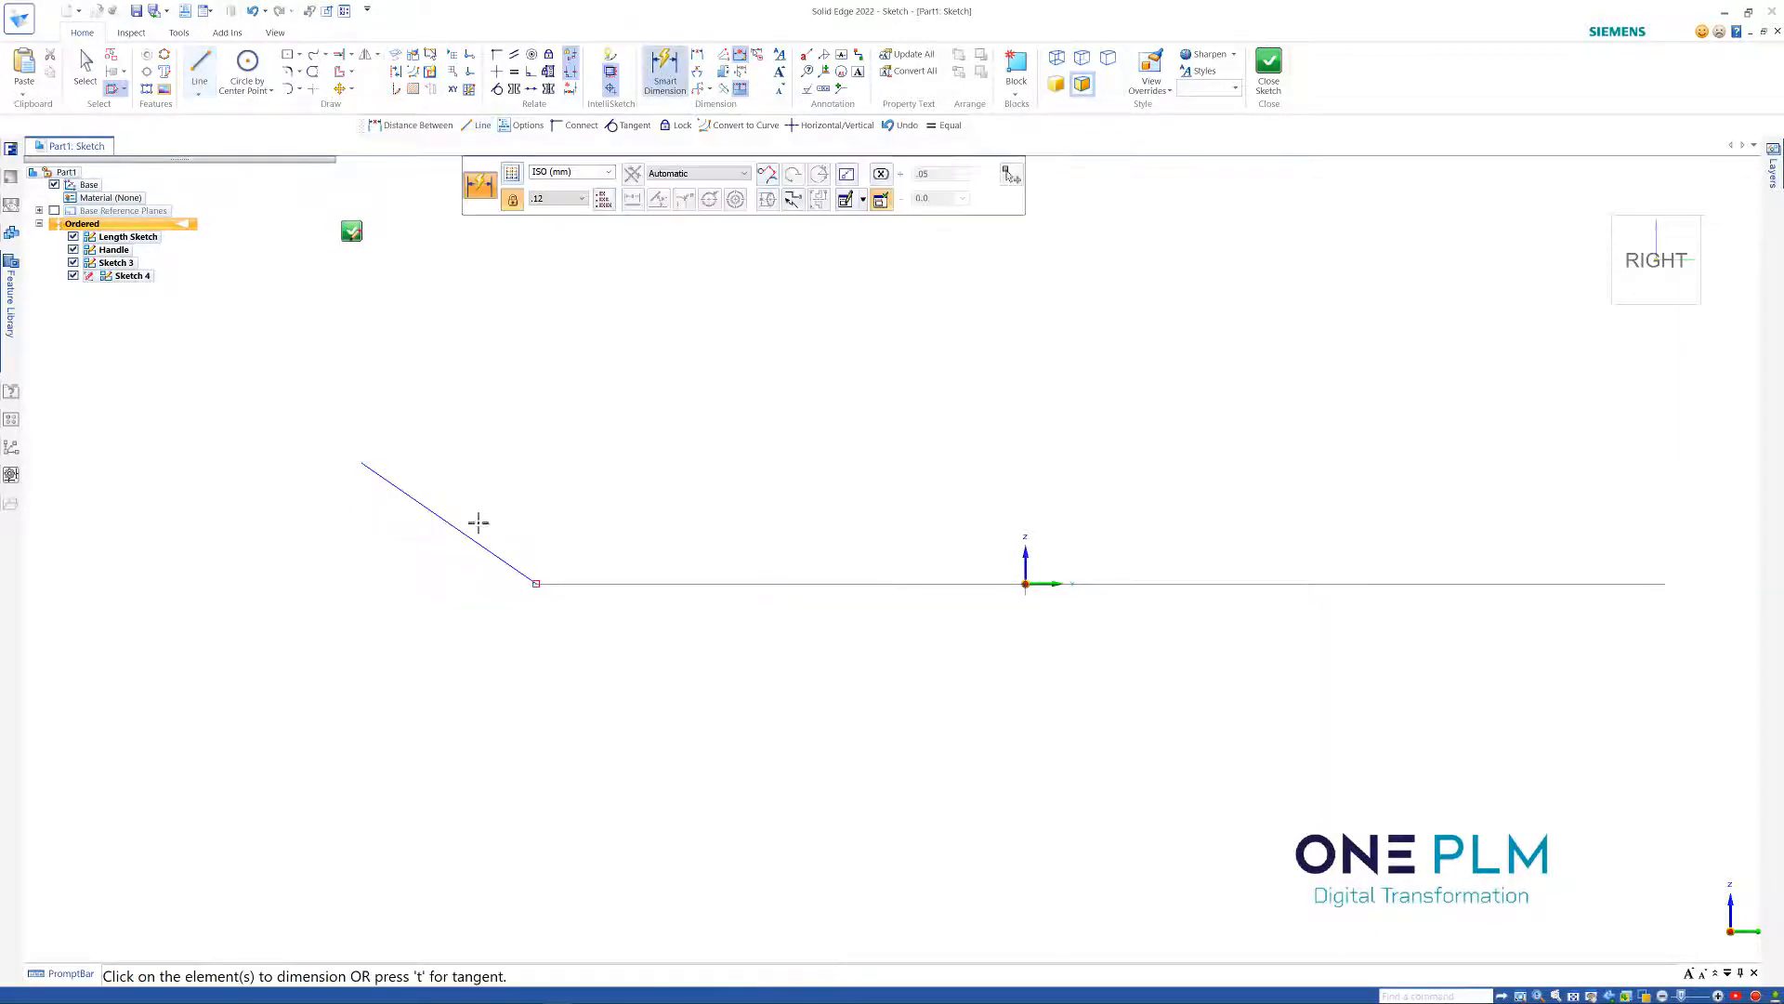
click(482, 544)
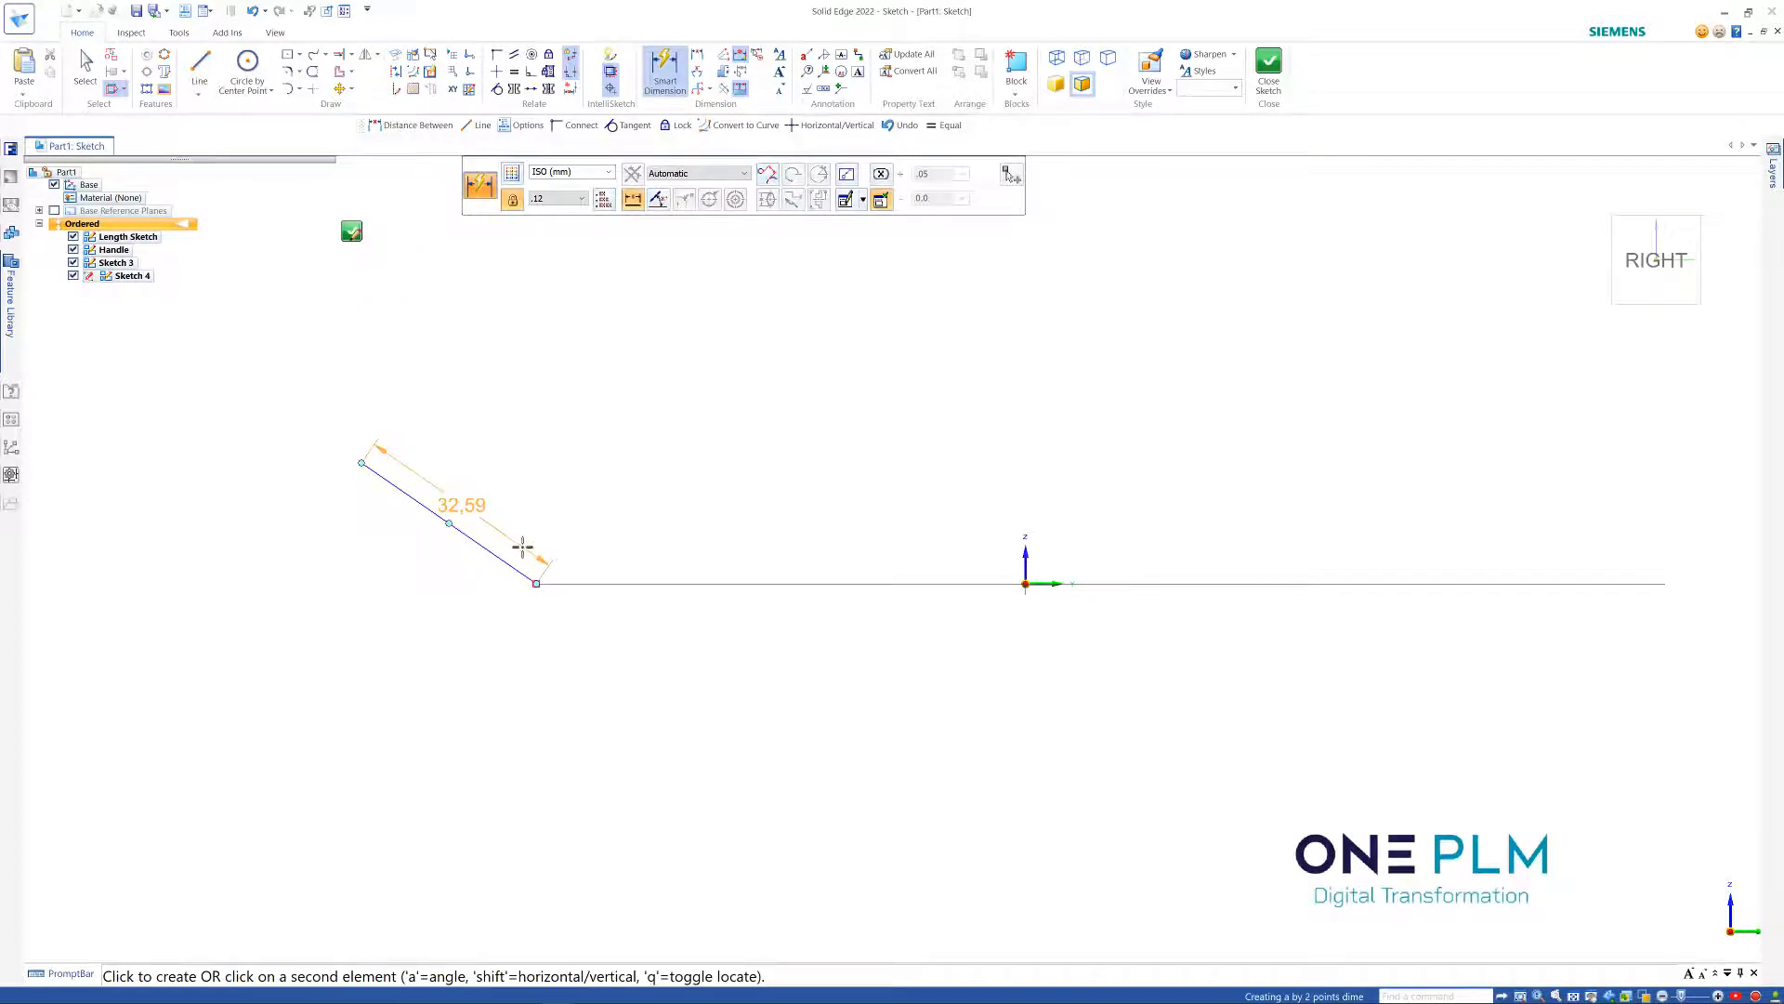
key(a)
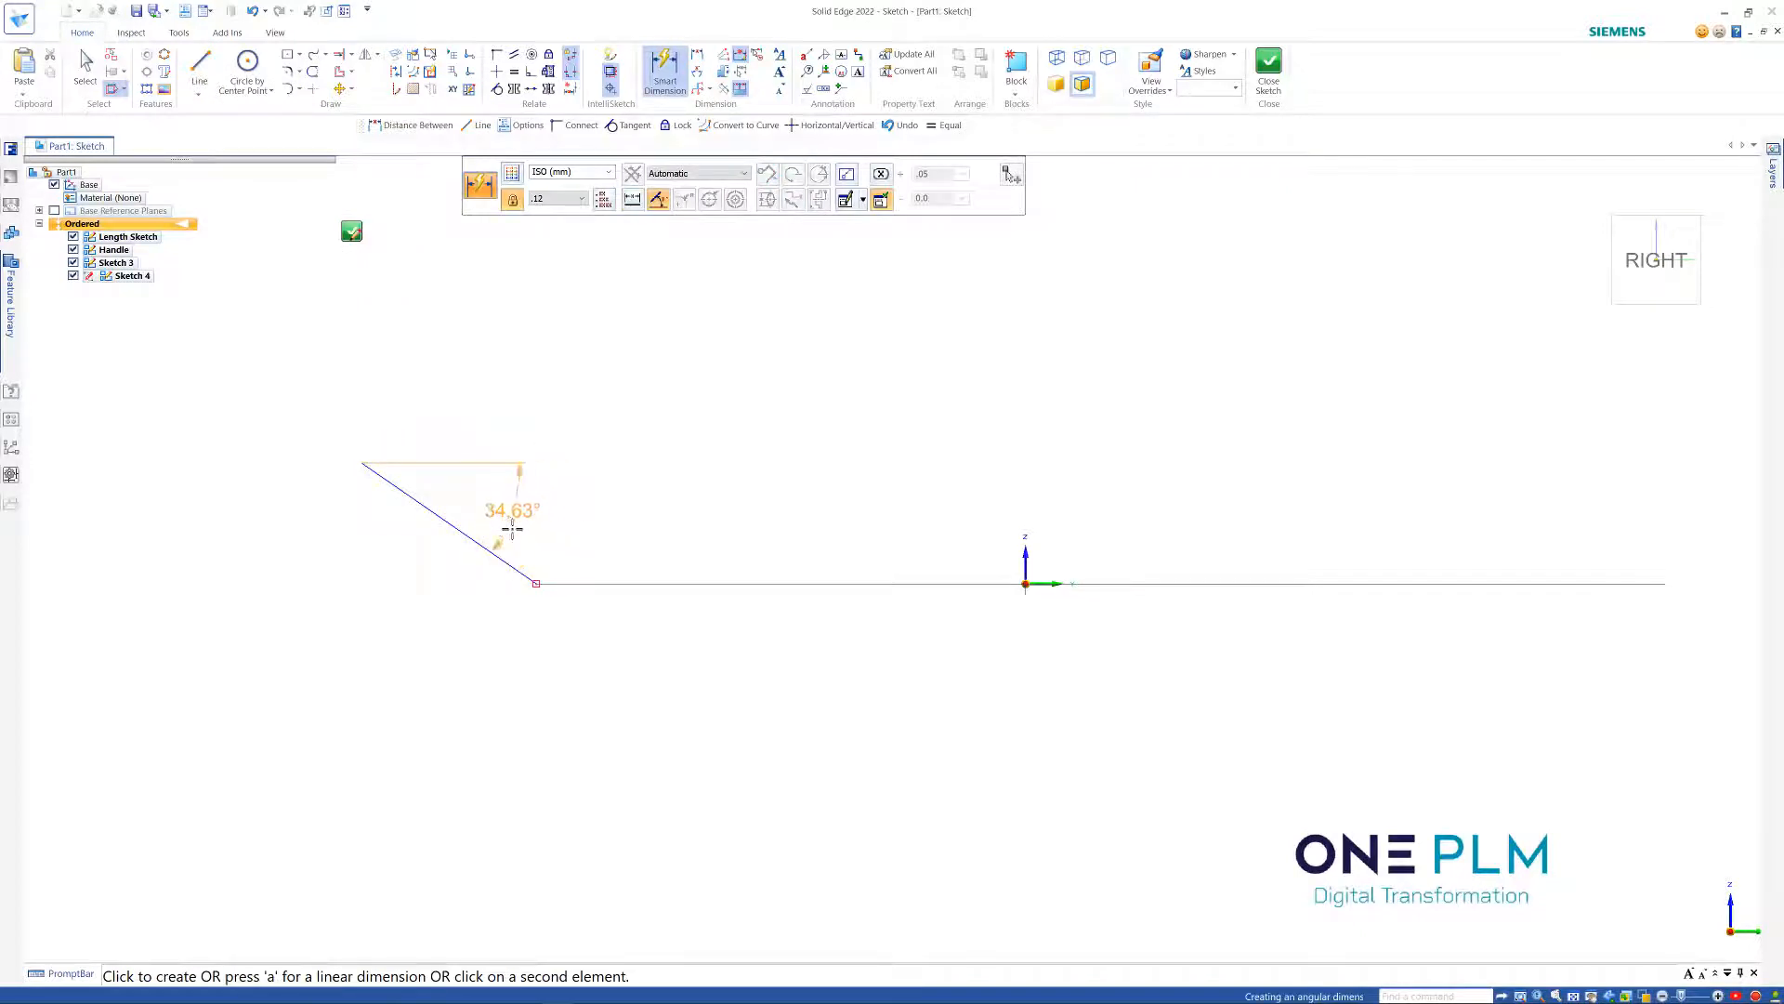
click(522, 530)
text(15)
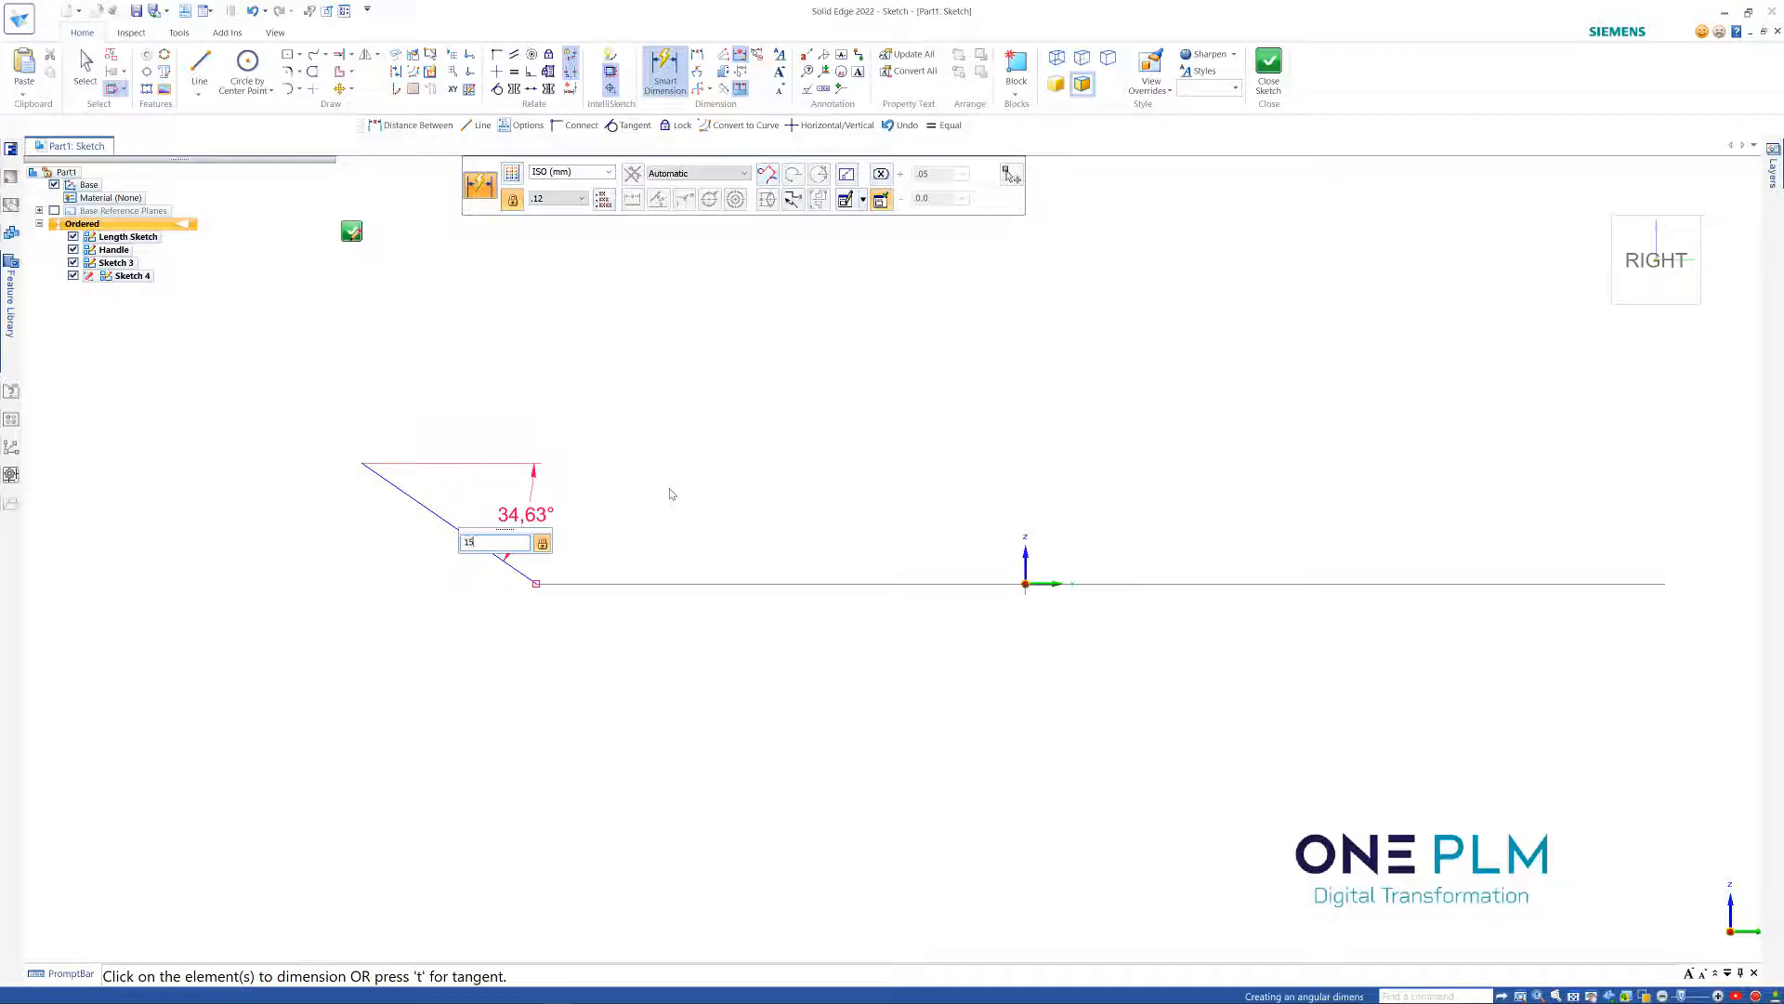
key(Return)
scroll(669, 487, down, 1)
scroll(343, 486, up, 2)
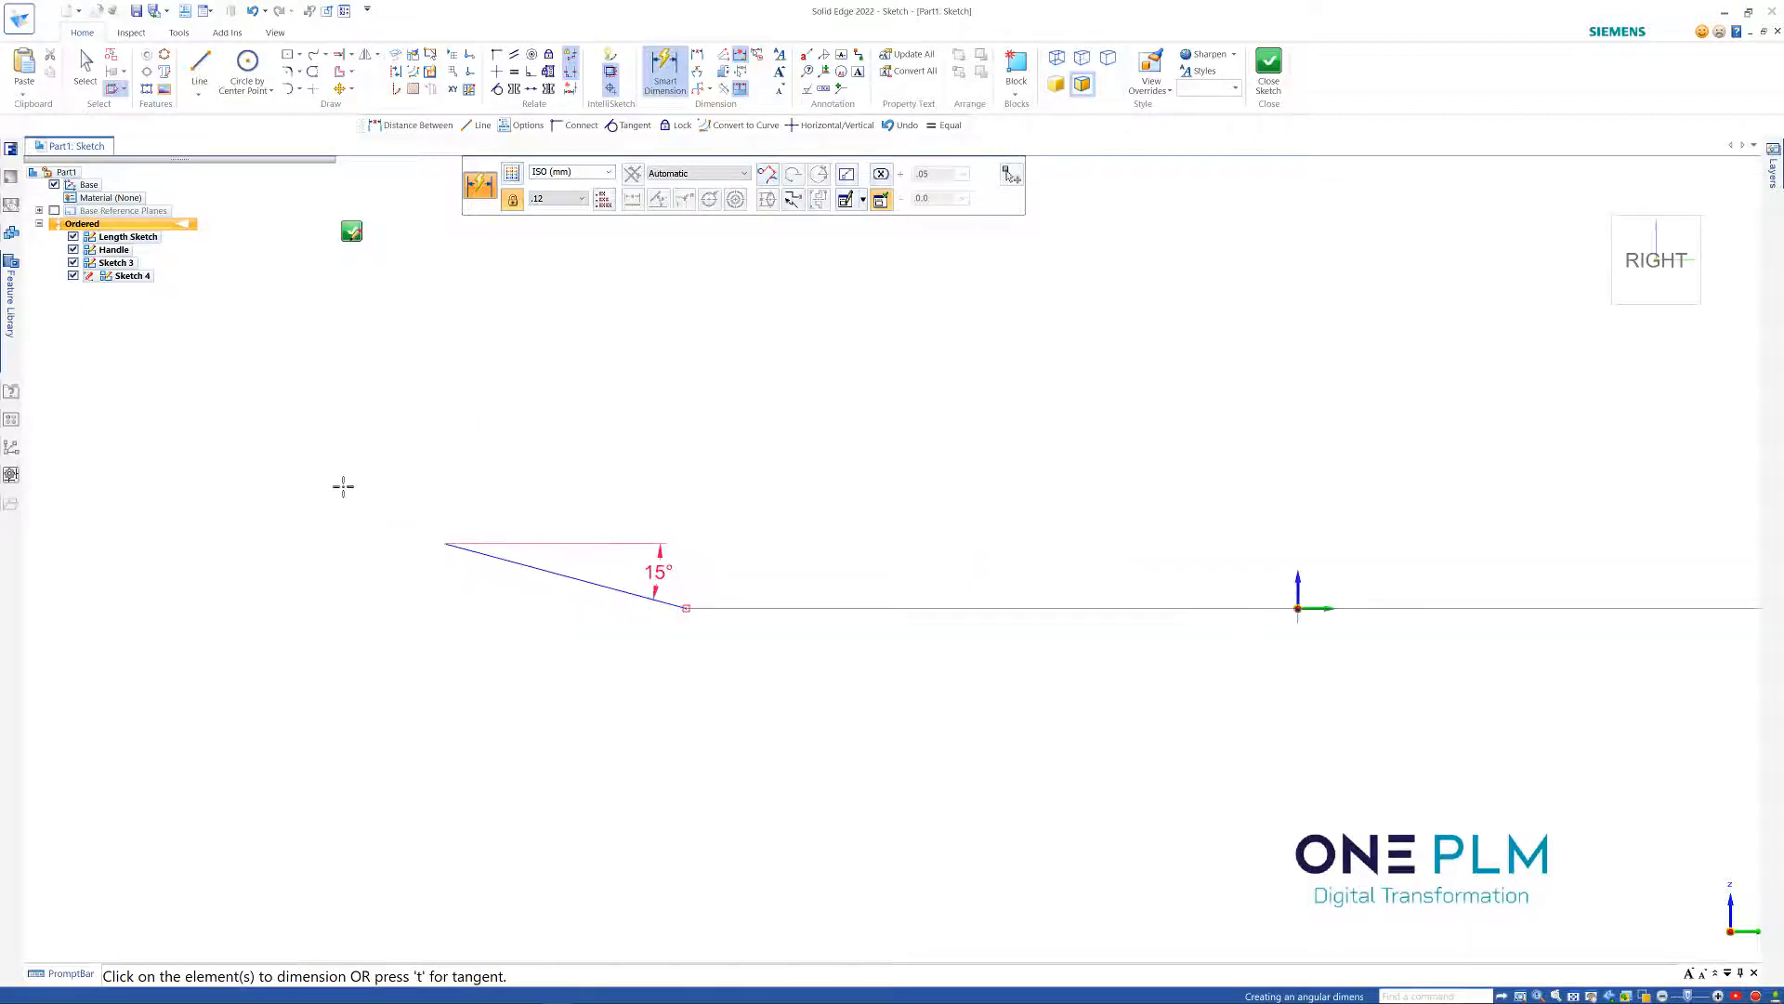
key(Escape)
click(659, 574)
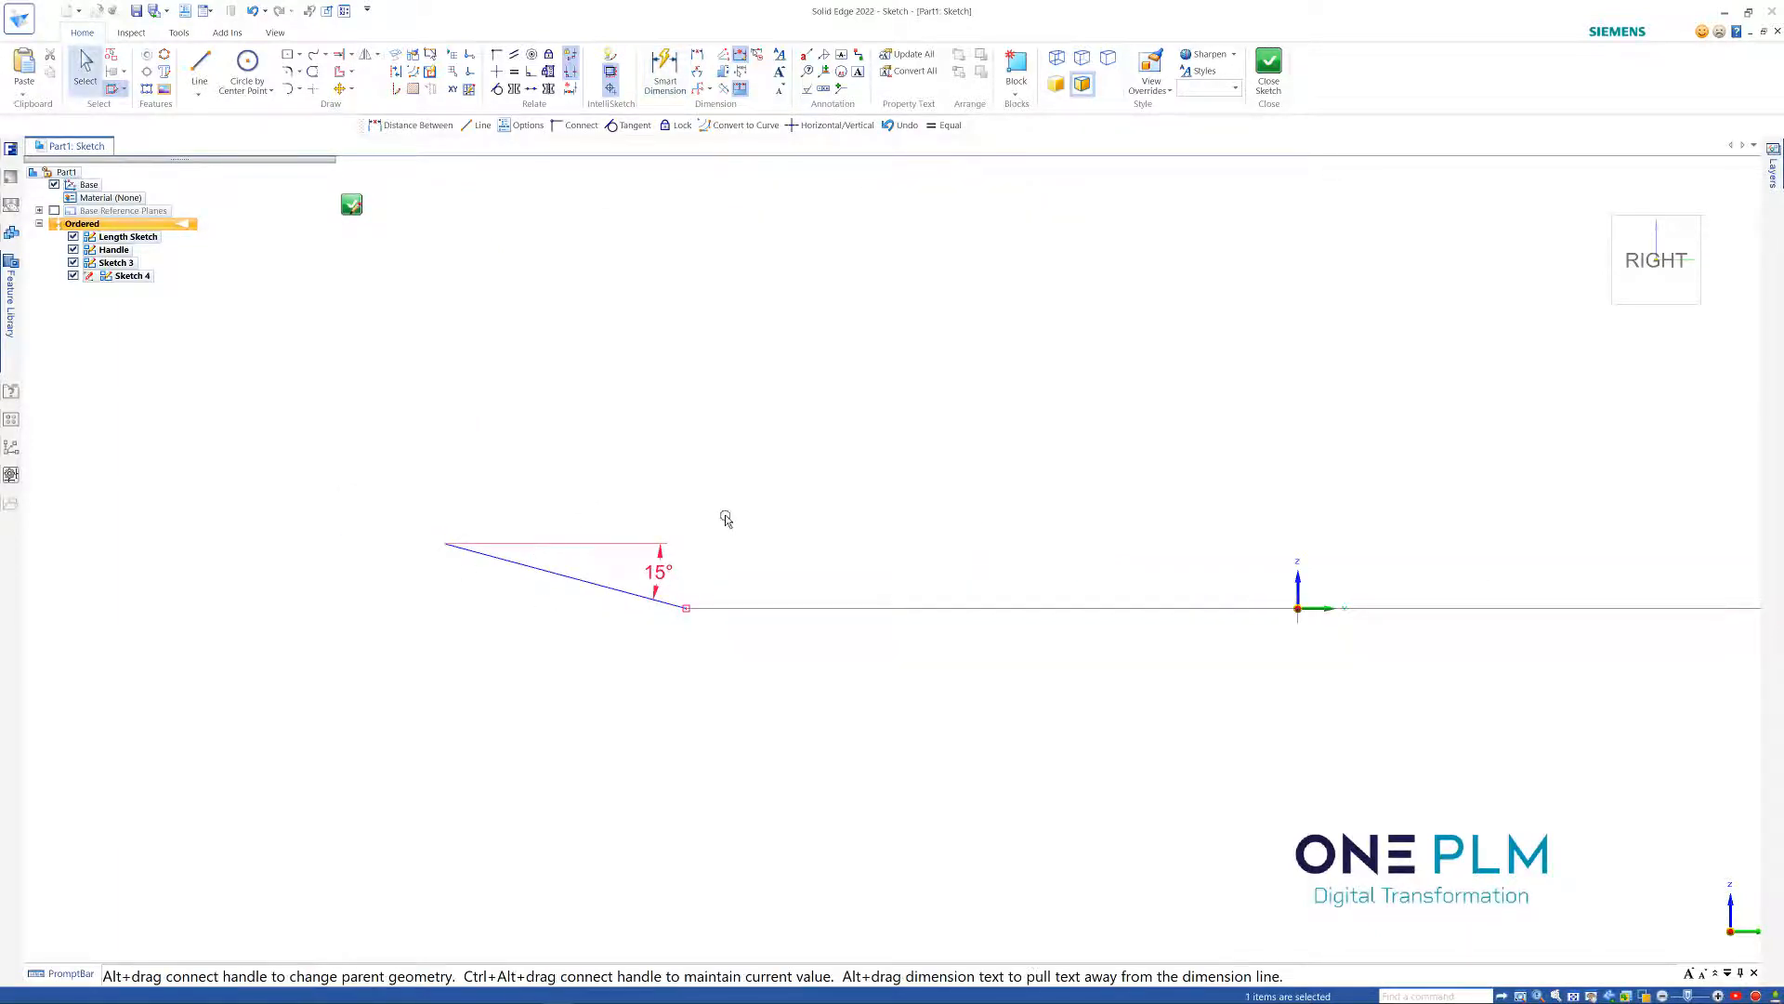
scroll(726, 517, down, 1)
key(Escape)
Dimension the slanted line's length and drive it with the formula size*1.5
scroll(507, 609, up, 1)
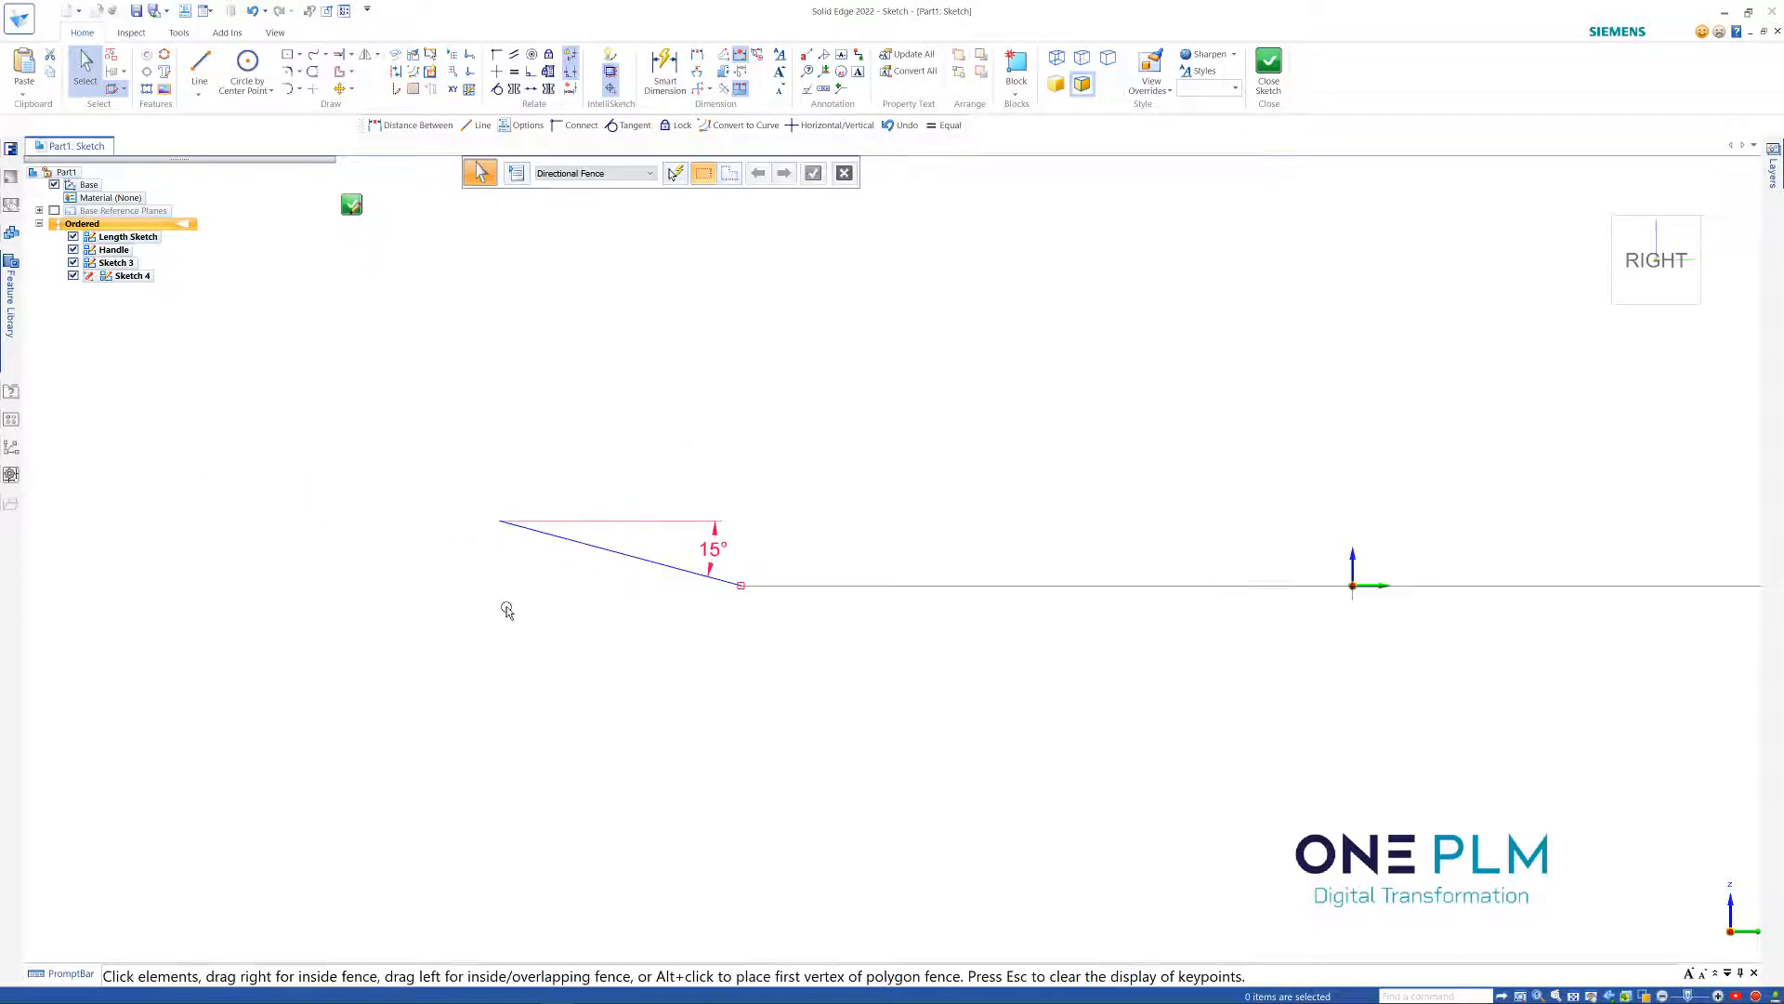
scroll(656, 461, up, 1)
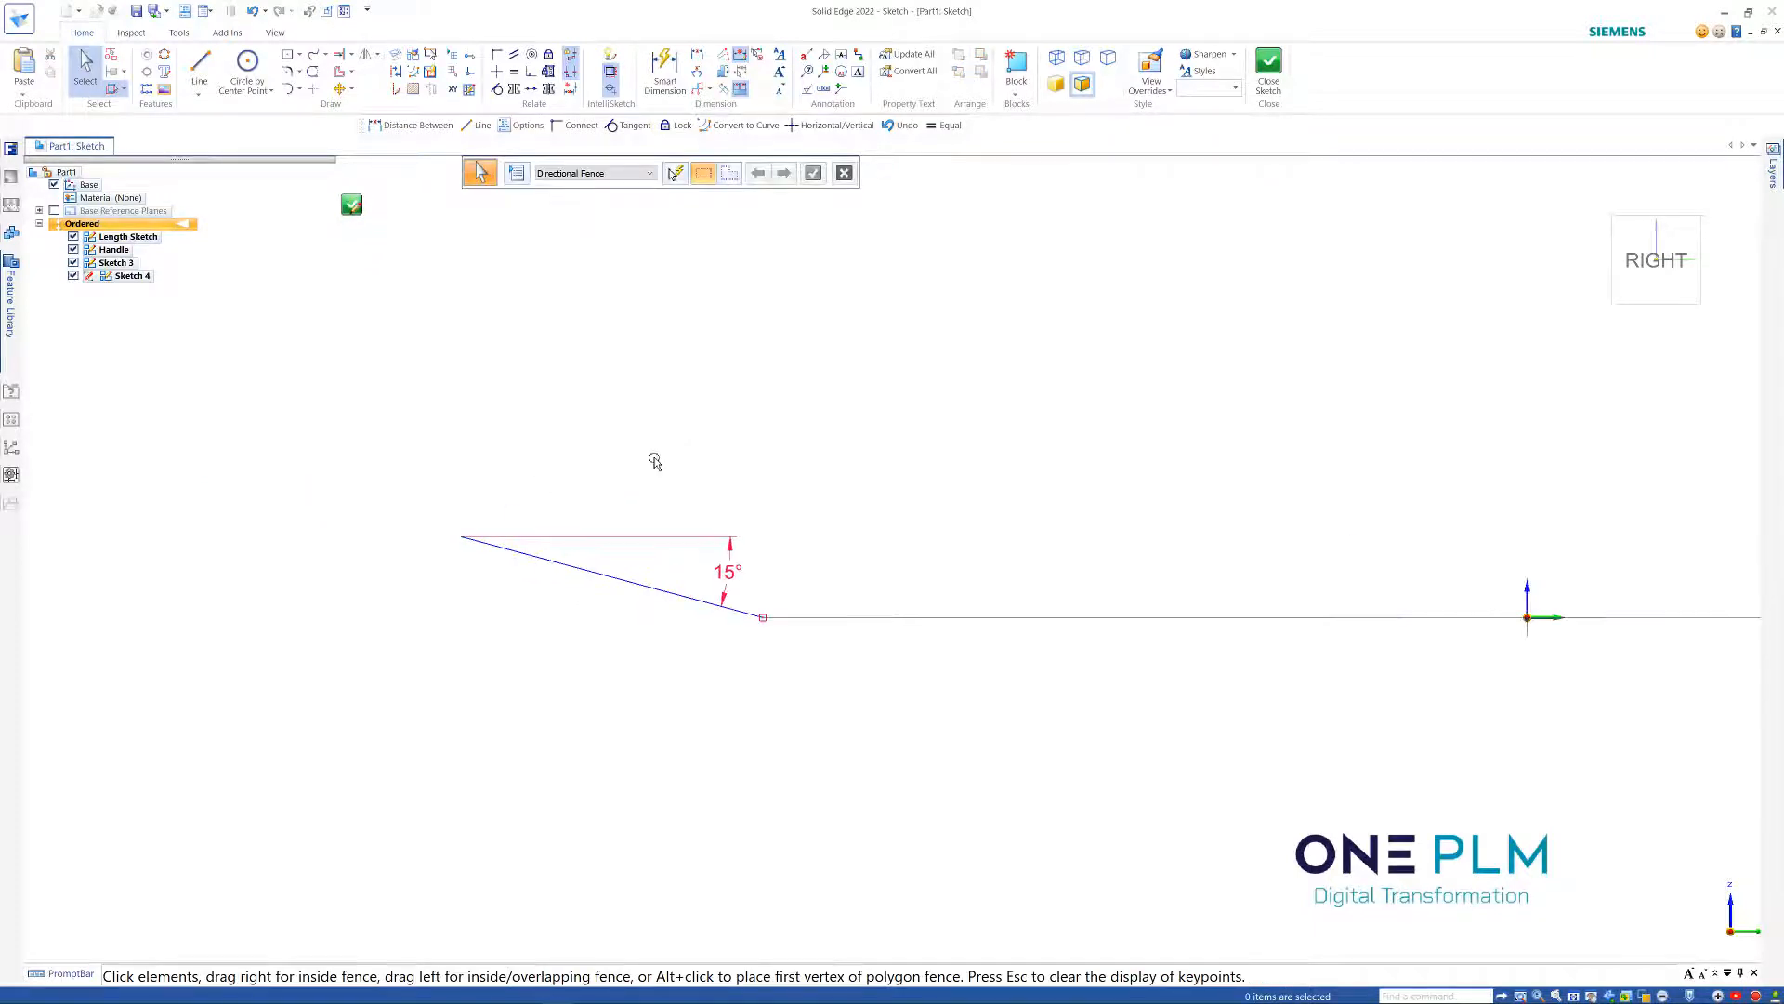
click(199, 67)
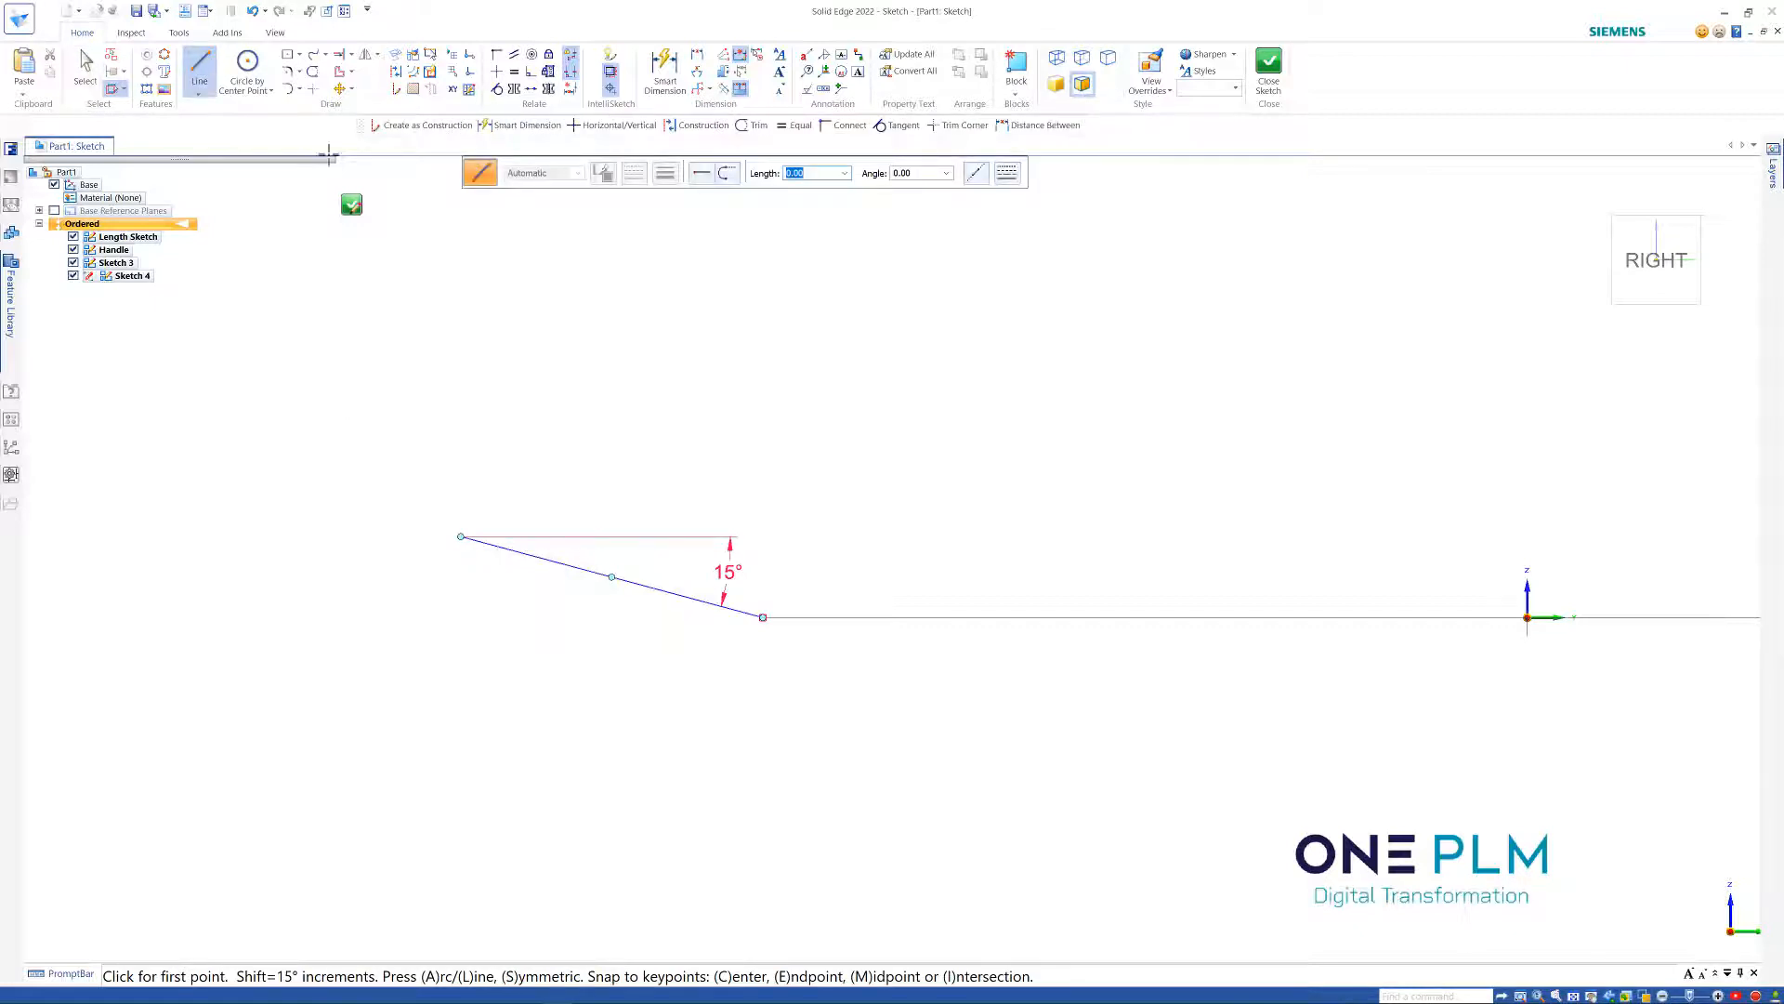
click(664, 70)
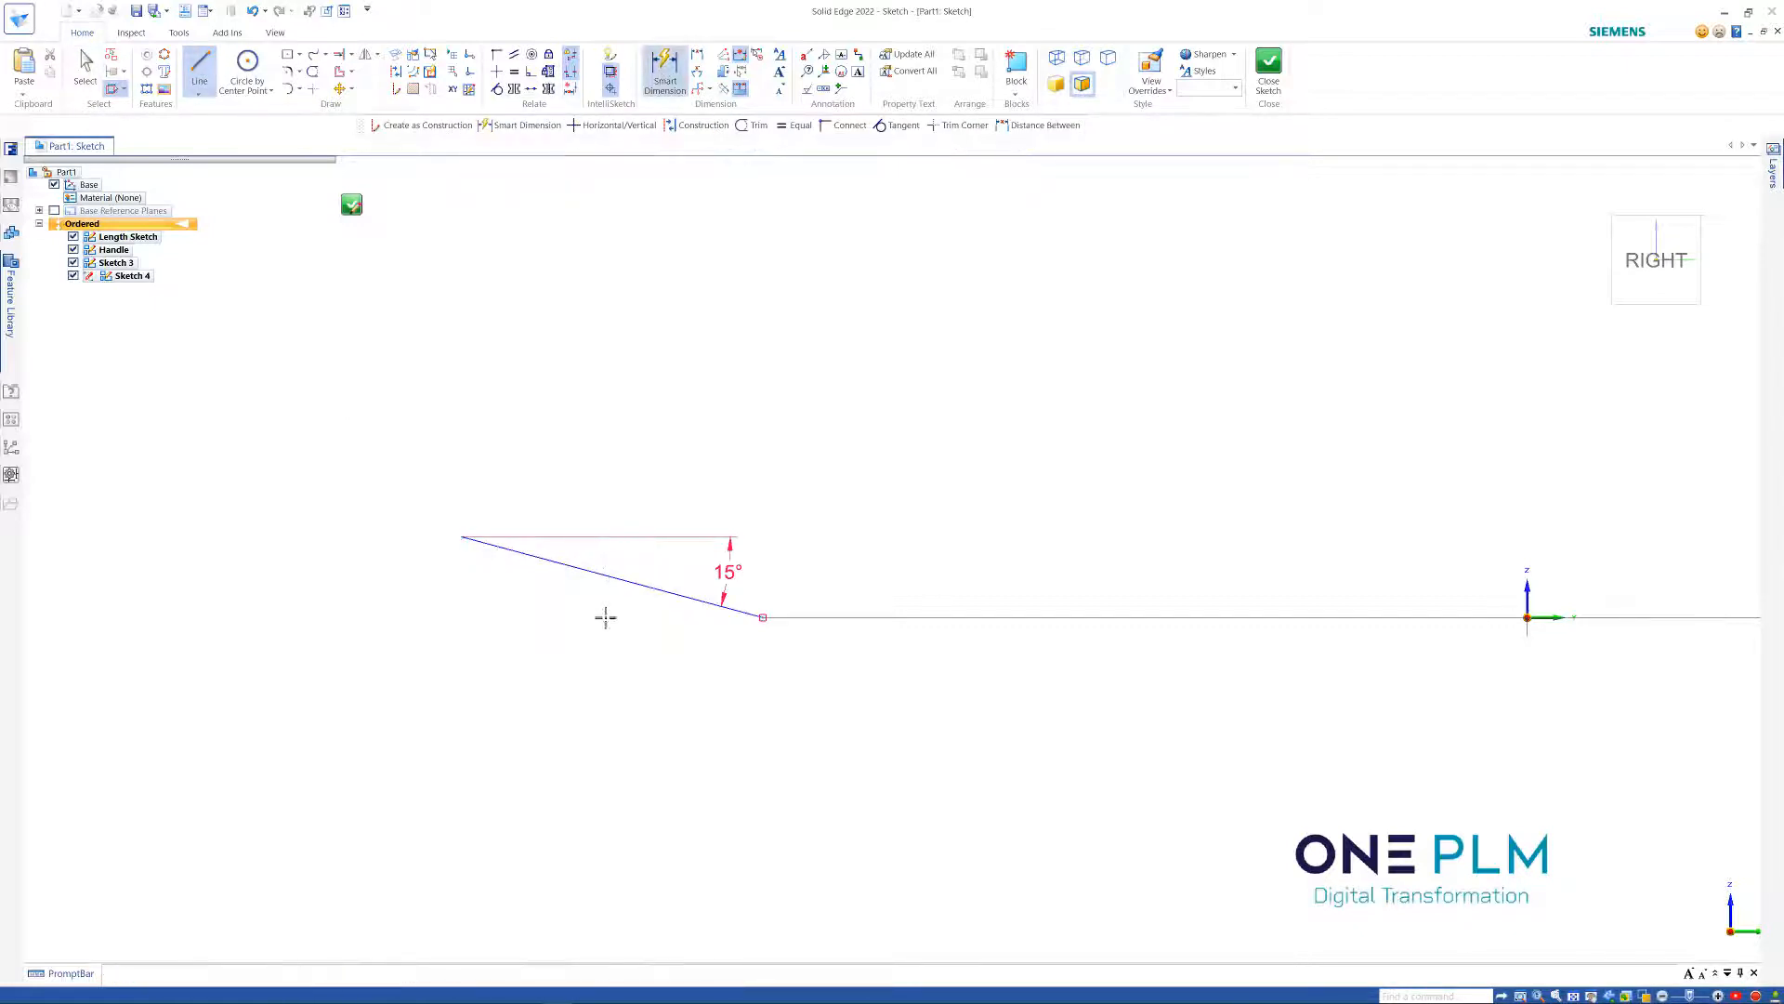
click(663, 590)
click(628, 673)
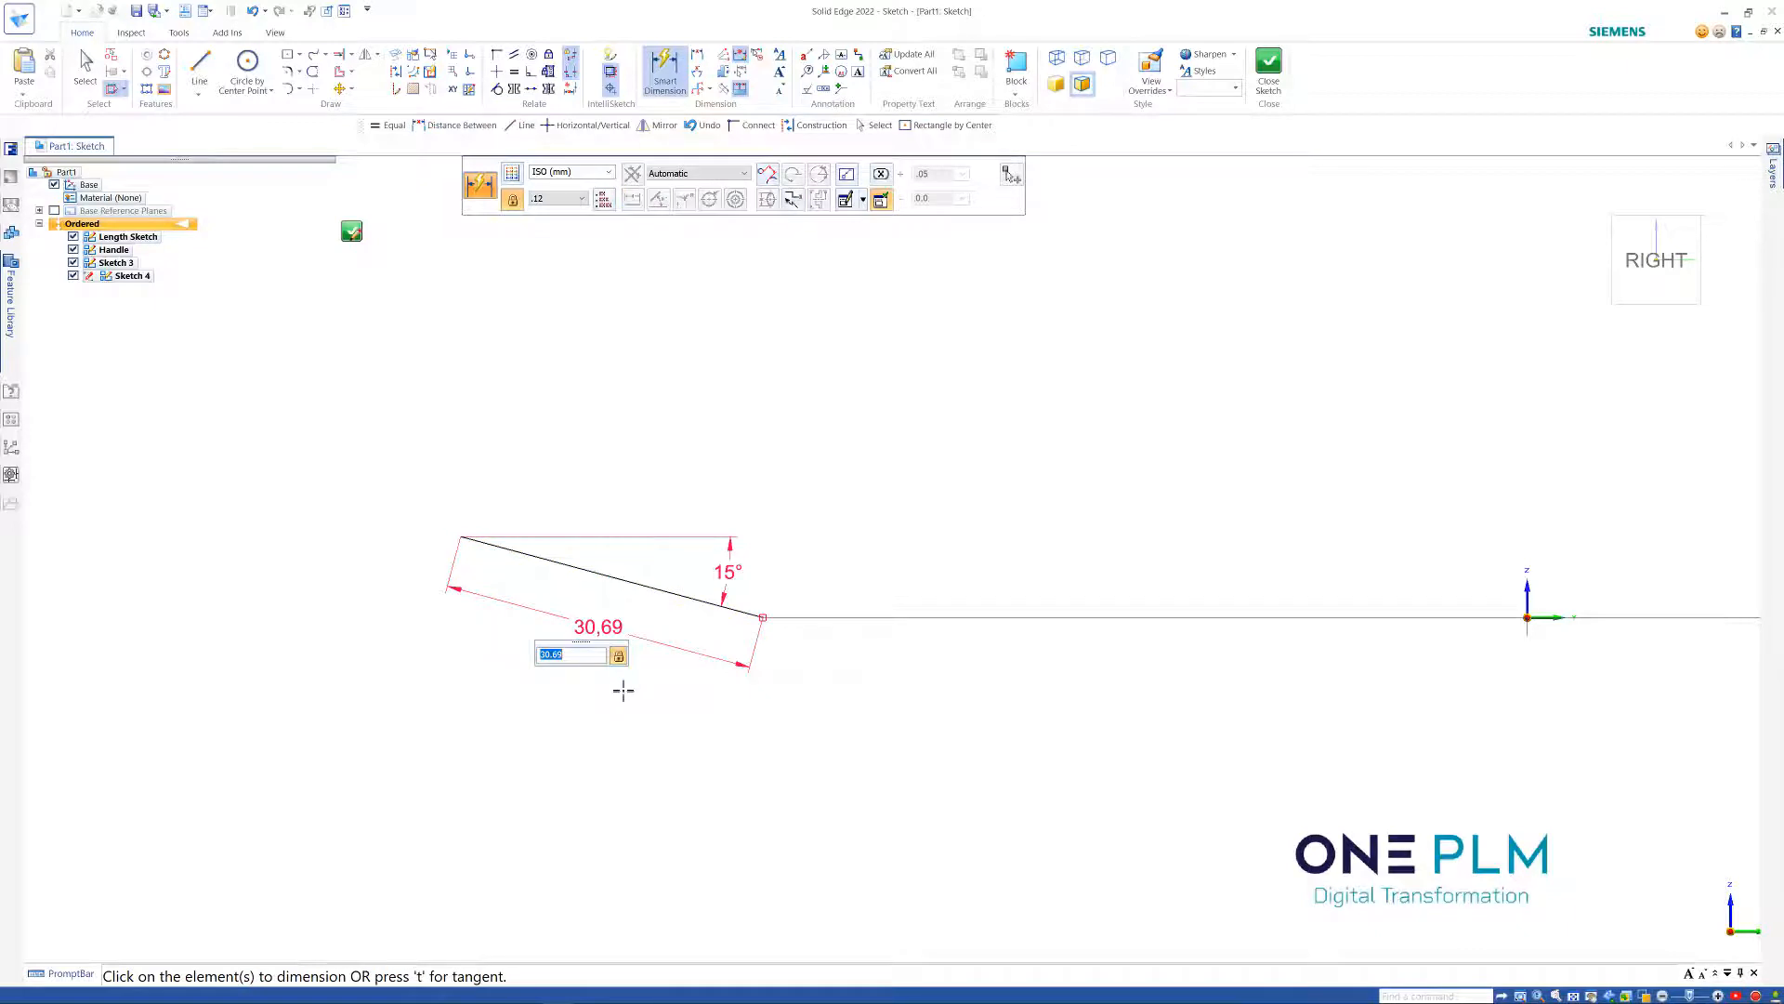
key(Escape)
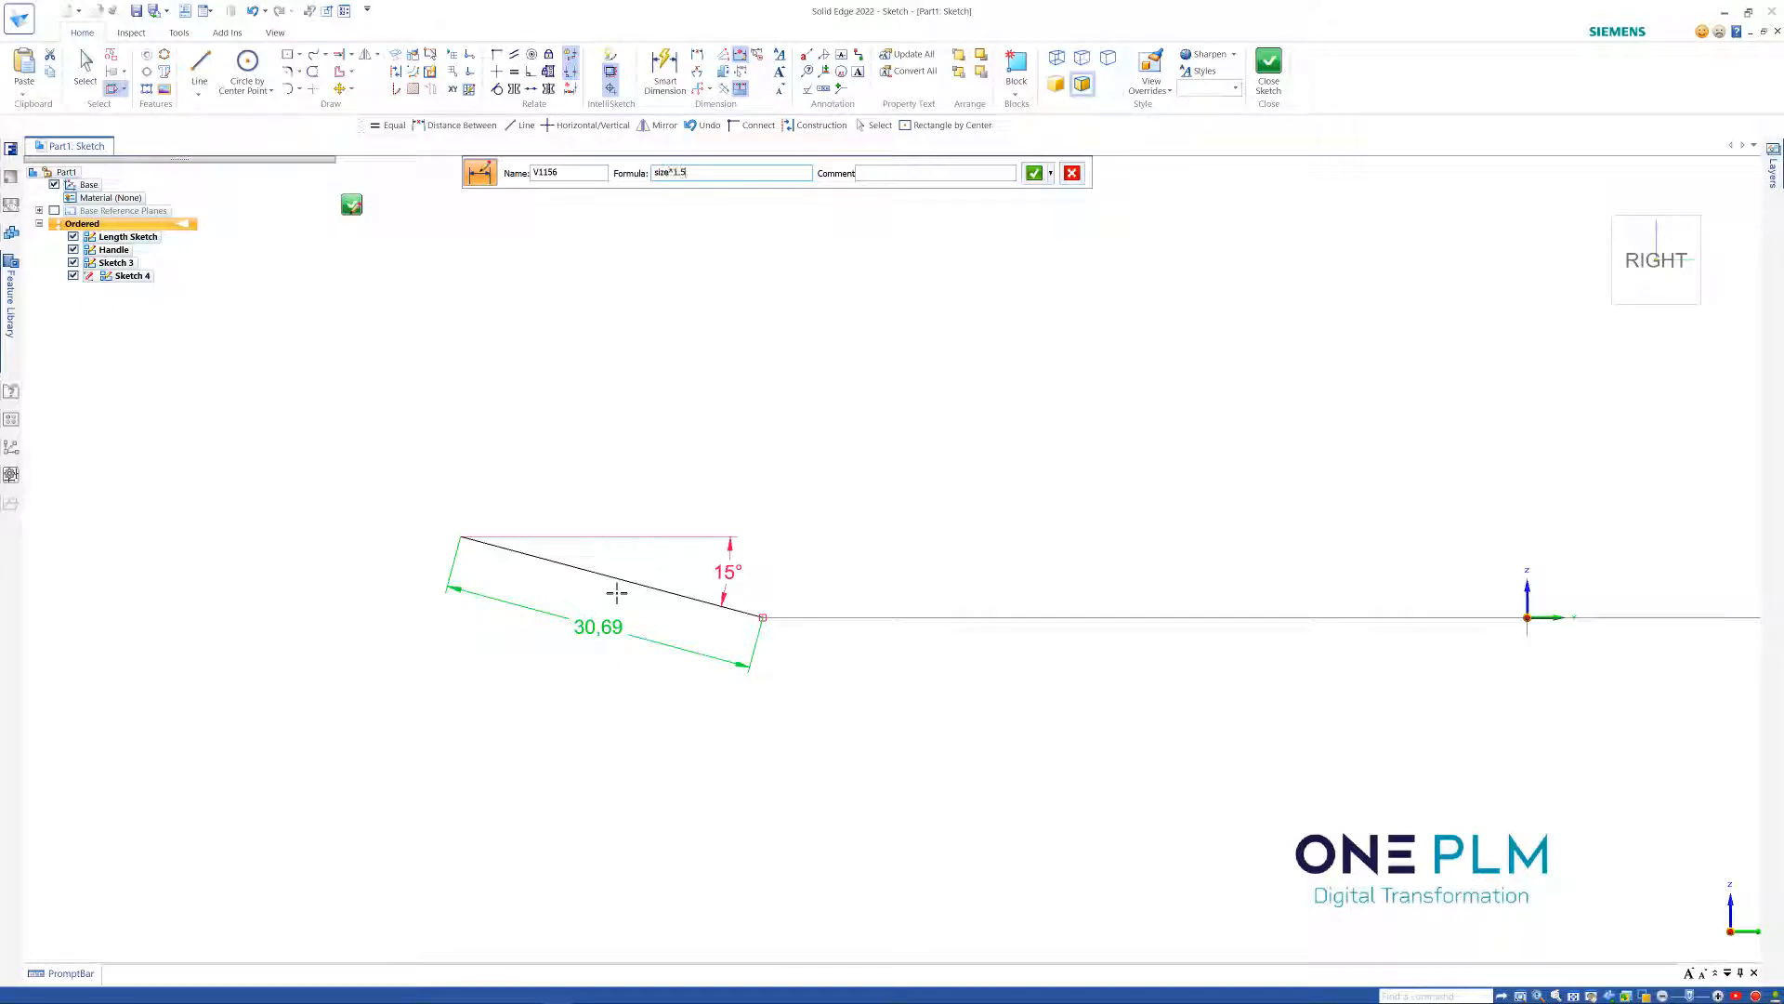
key(Return)
scroll(764, 649, up, 1)
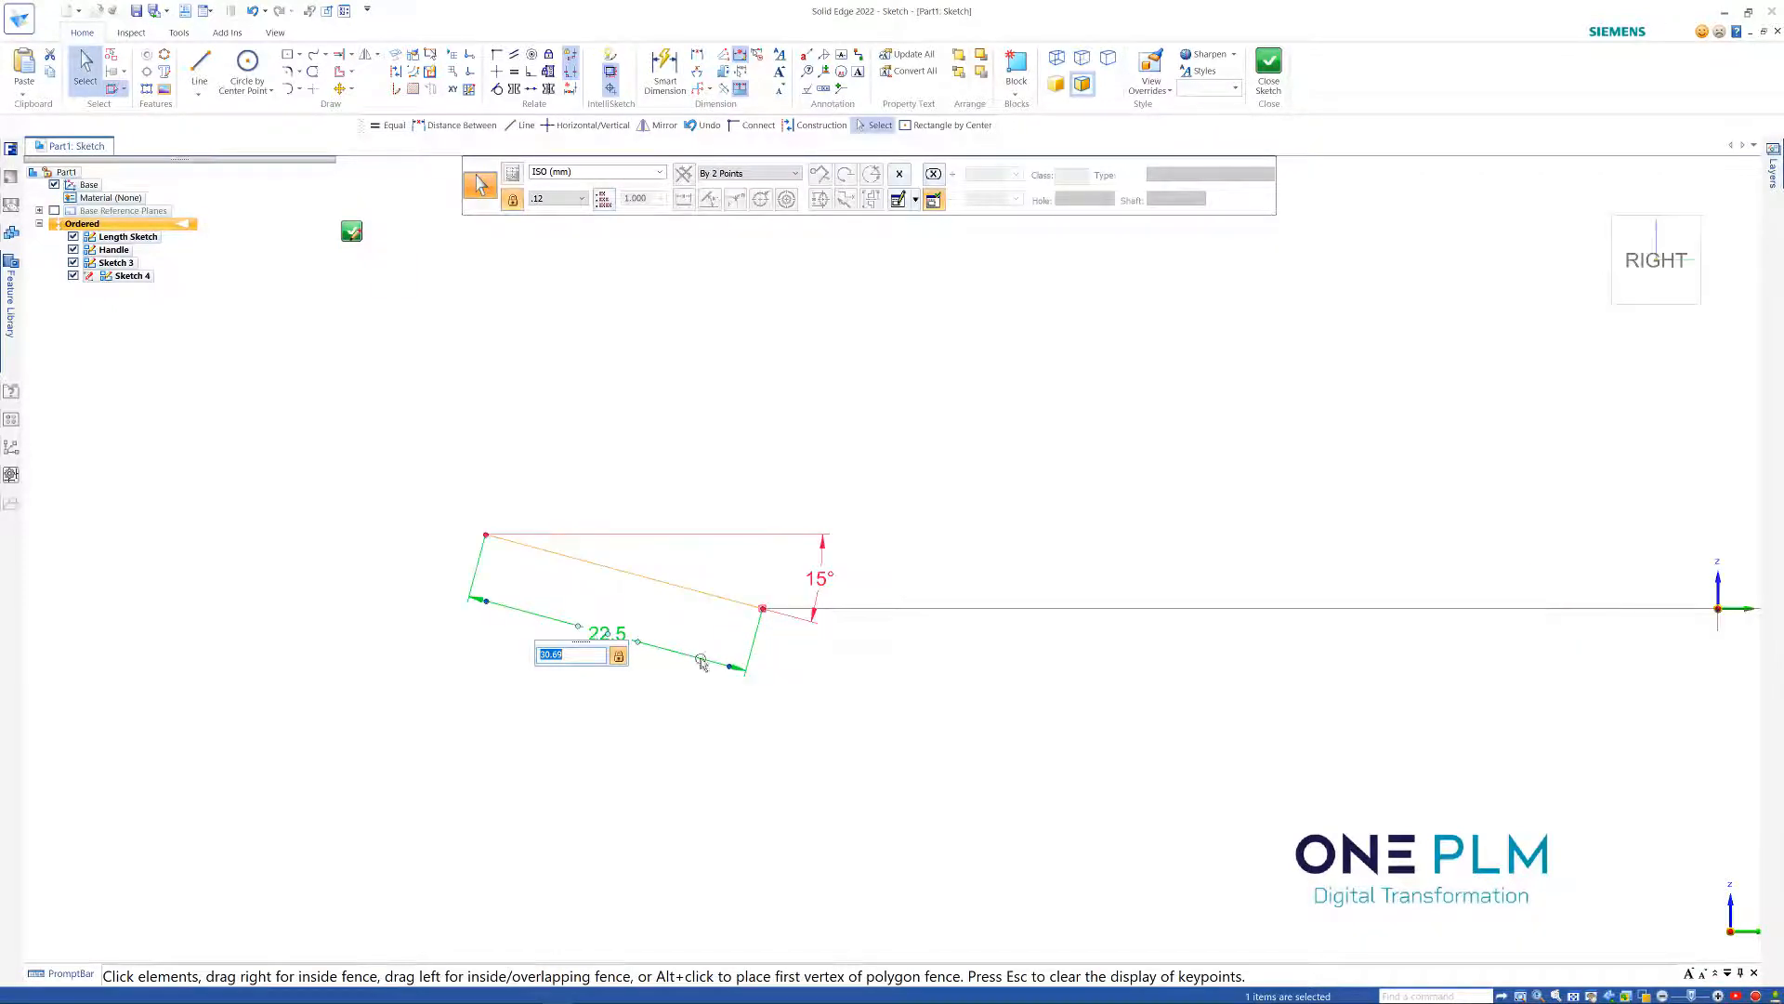
Draw a symmetric line about 6 mm long, centred on the slanted line's midpoint and perpendicular to it
click(200, 67)
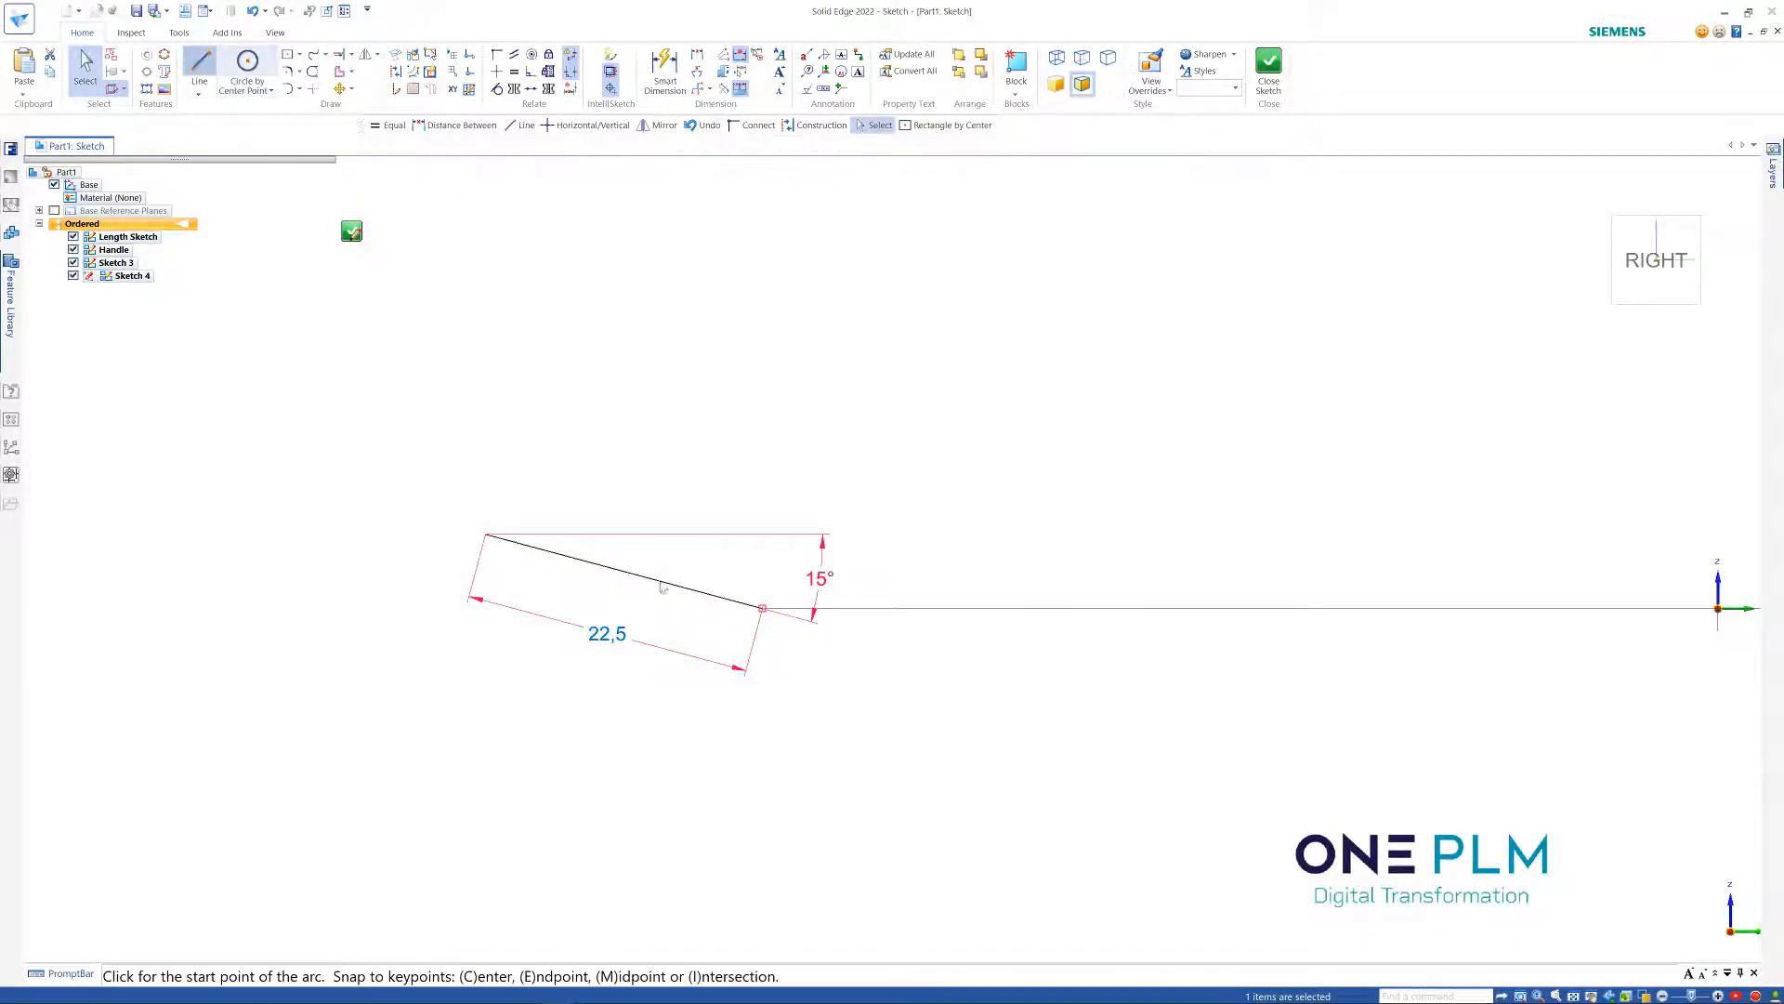
click(624, 571)
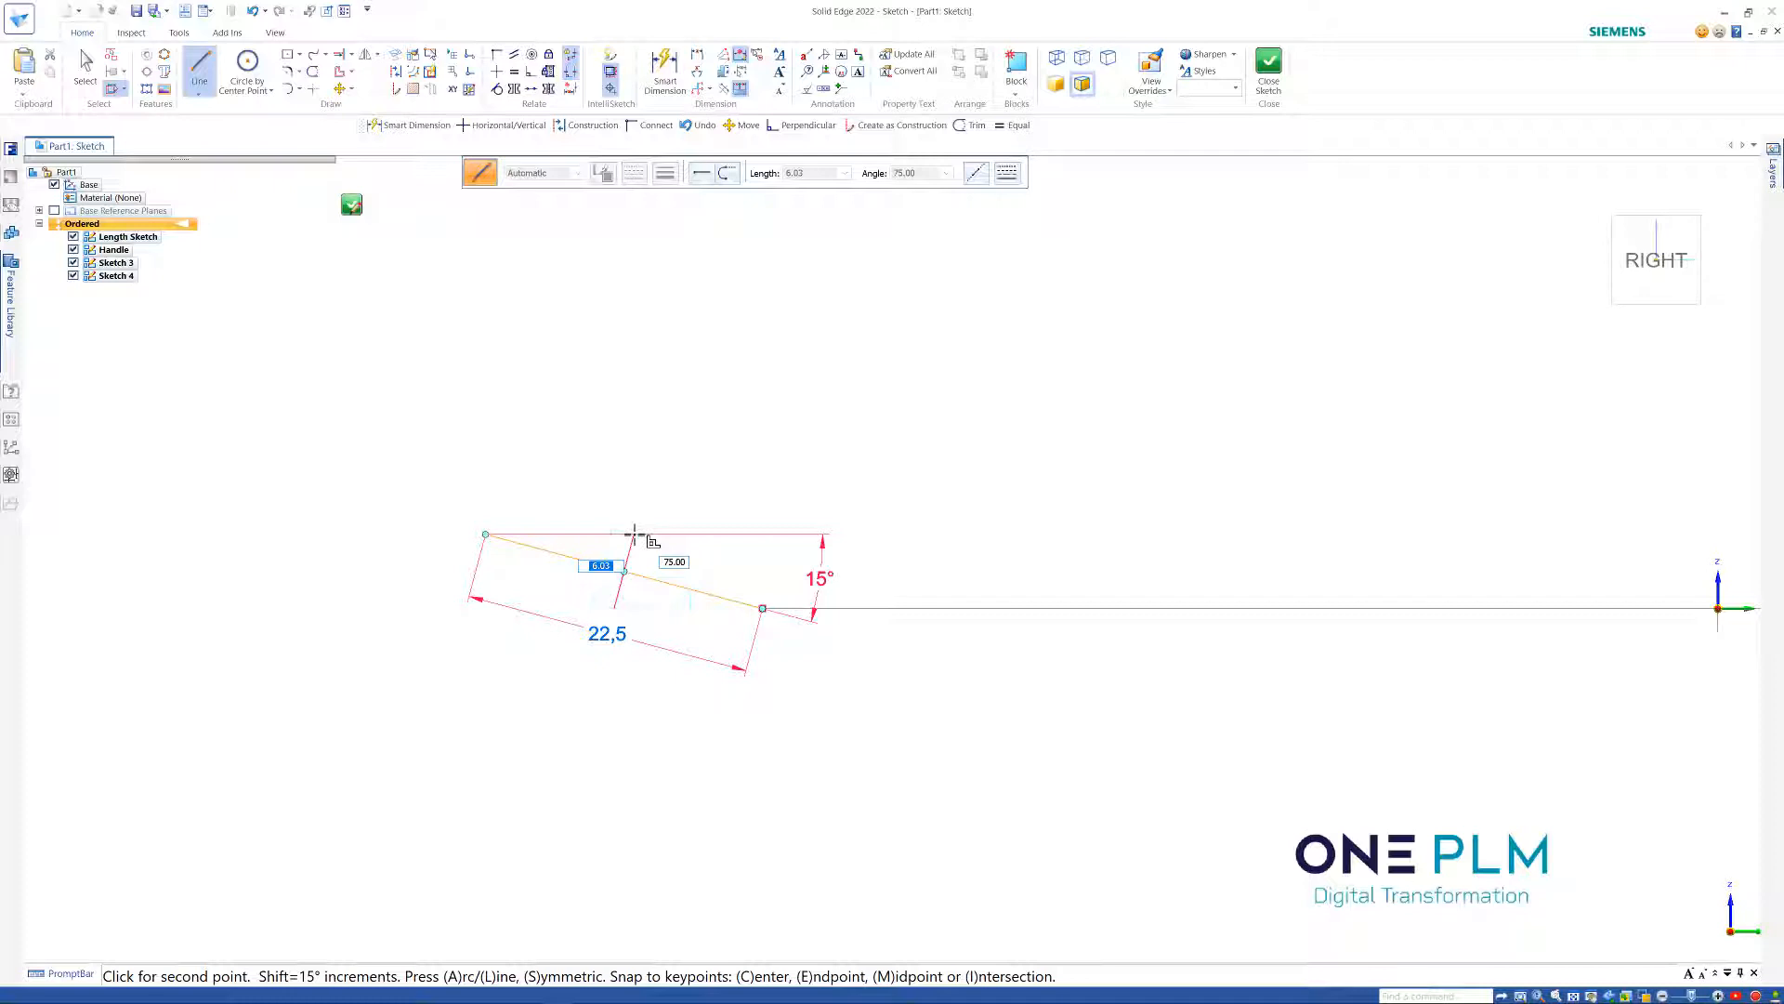
click(634, 534)
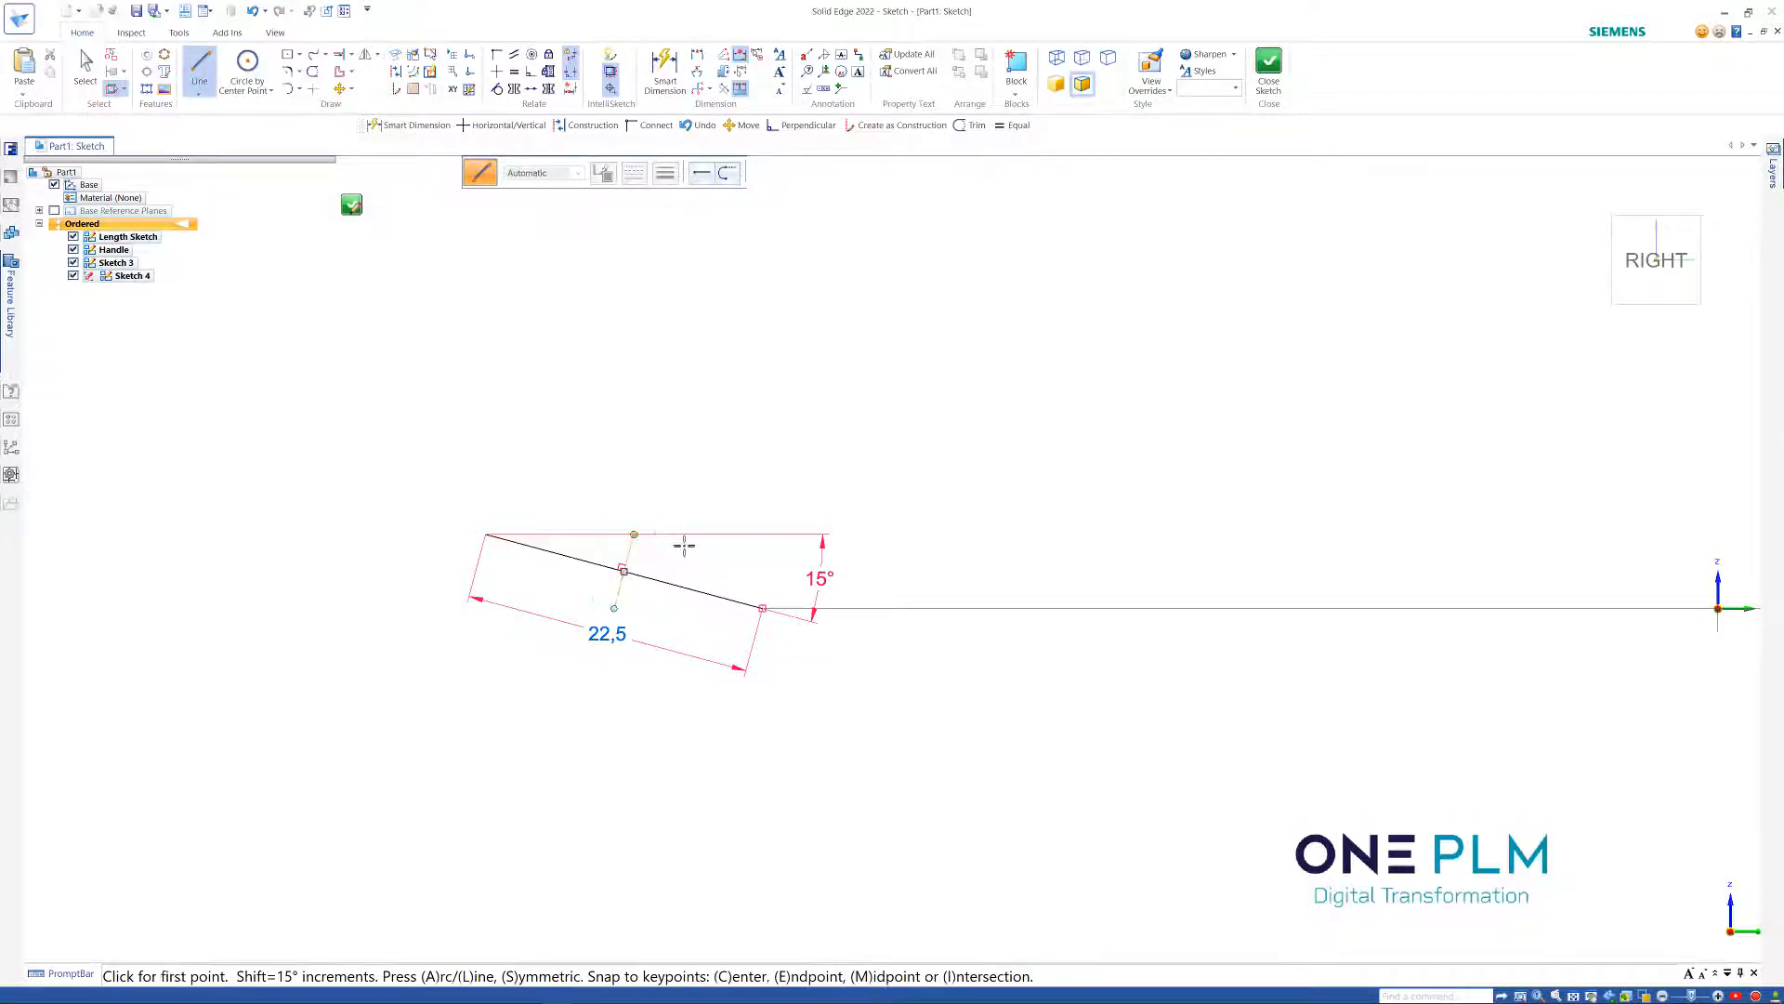
Draw two lines about 10 mm long from both ends of the perpendicular line, parallel to the slanted line and heading toward the handle
click(756, 566)
key(Escape)
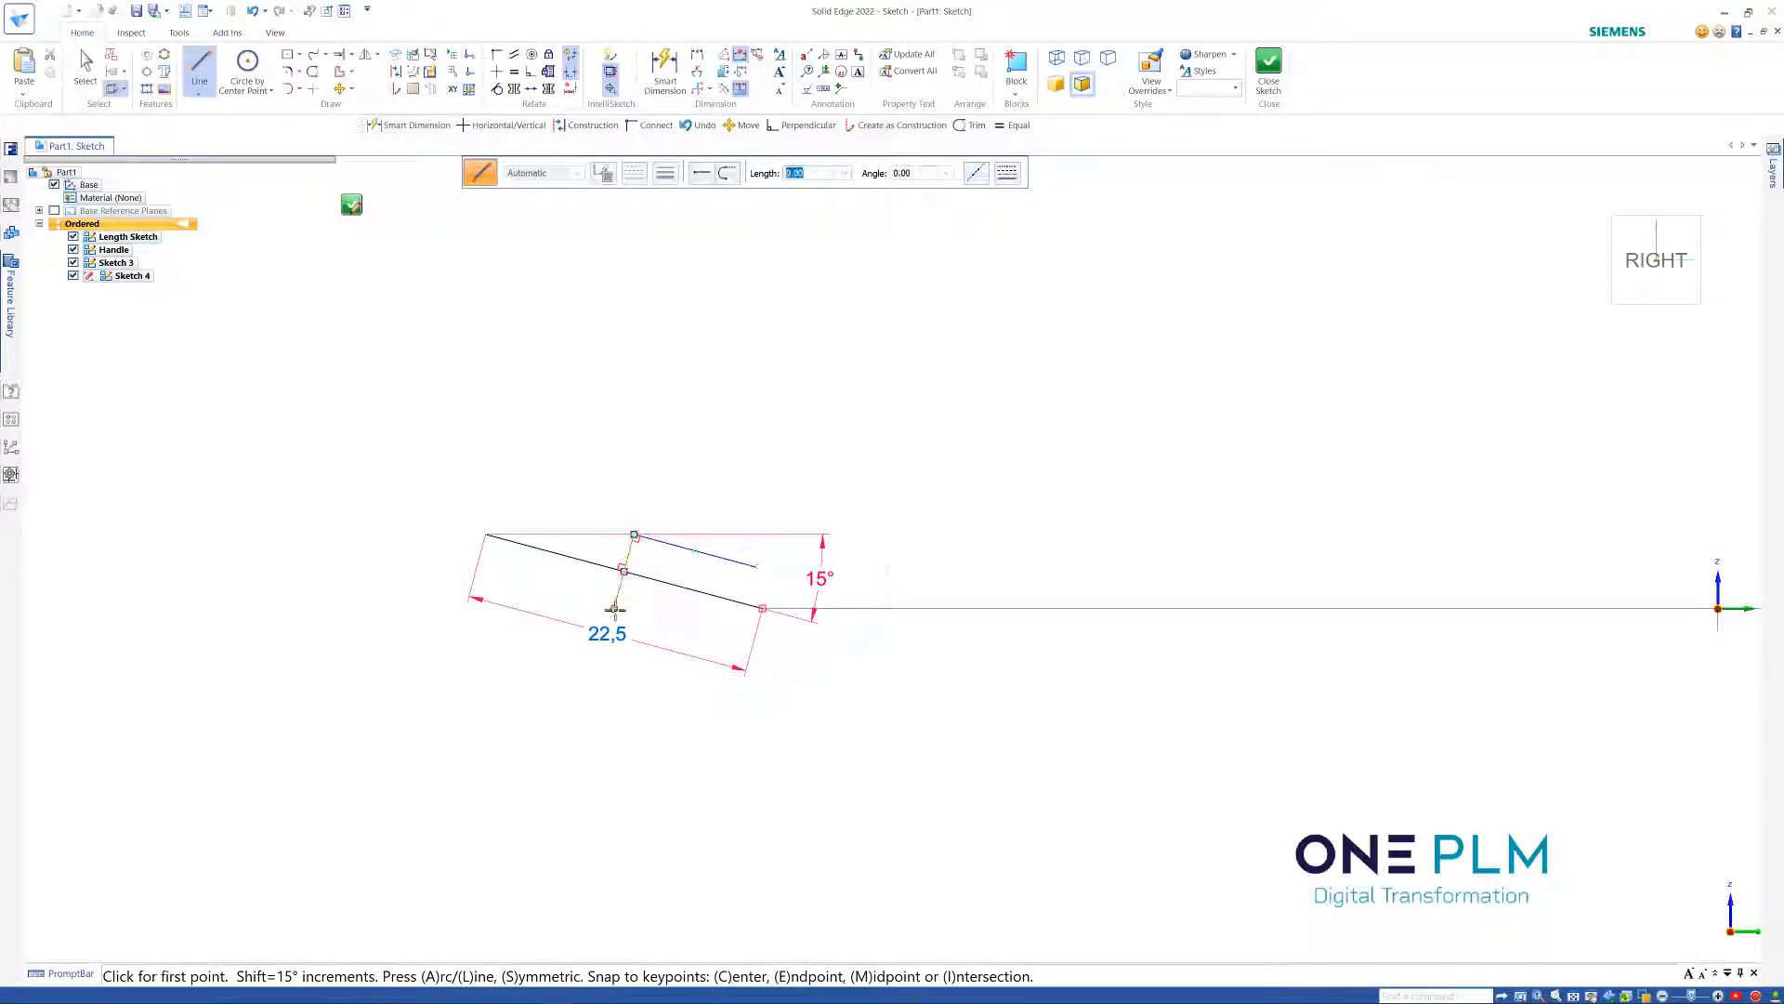
click(614, 609)
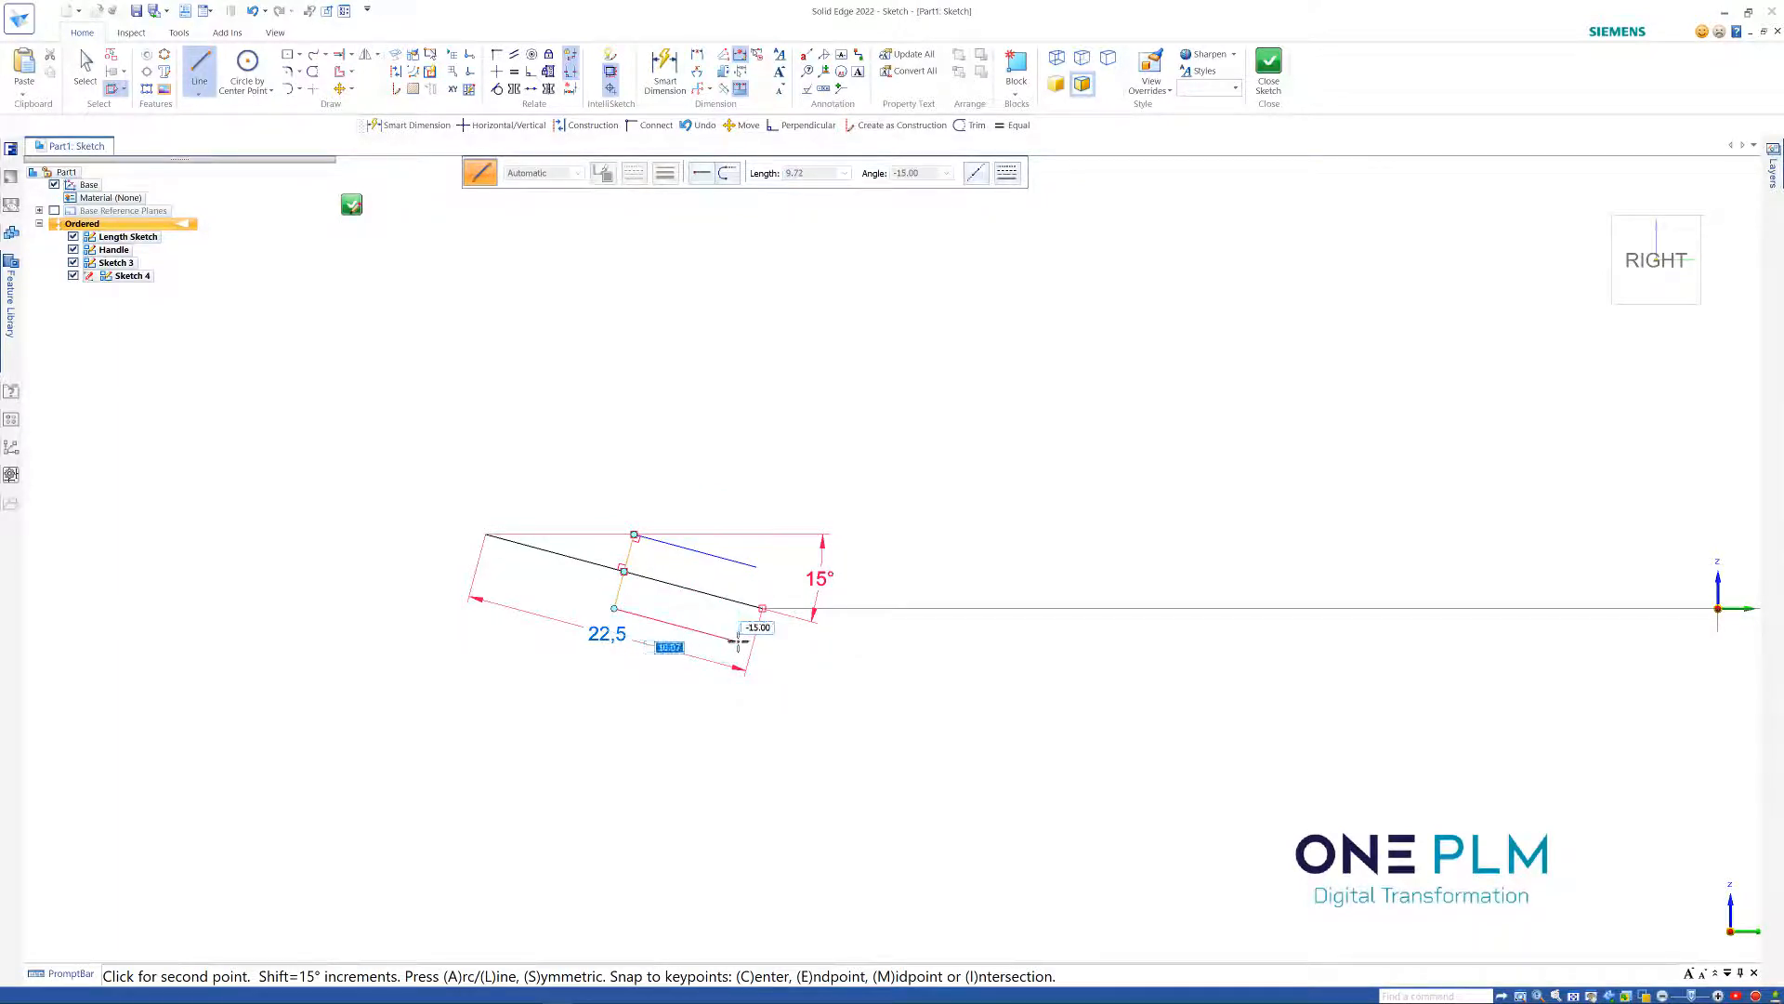
click(736, 641)
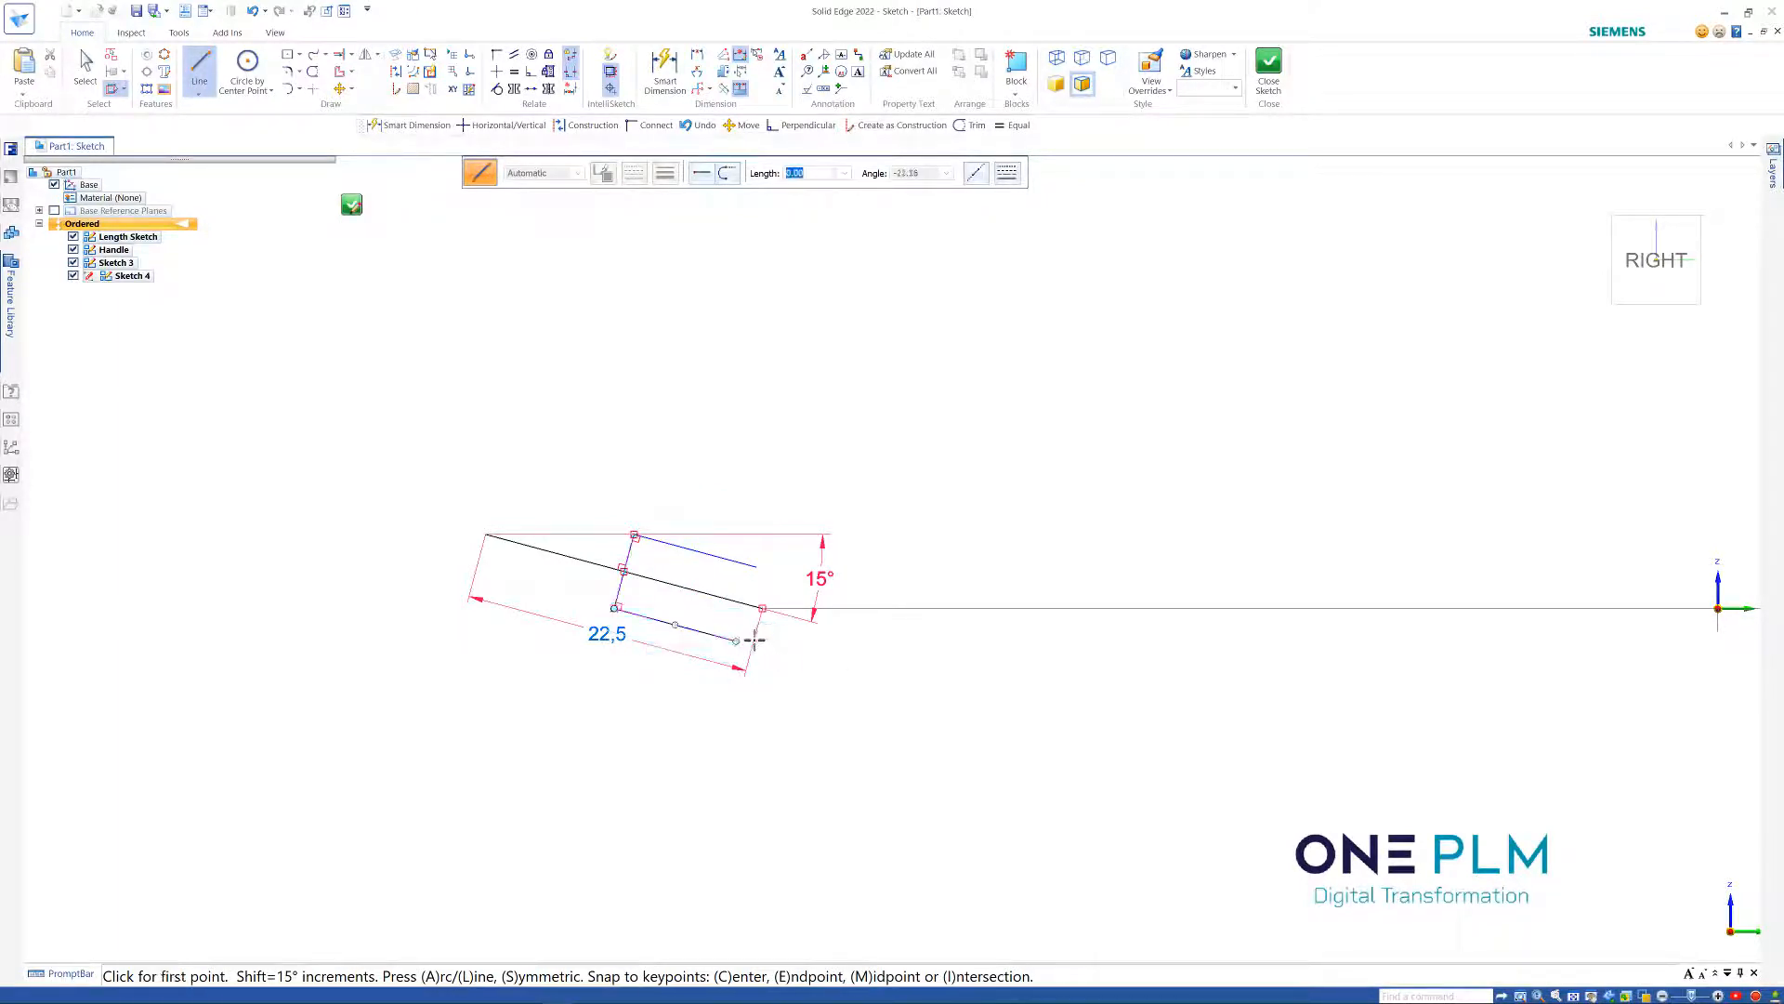
key(Escape)
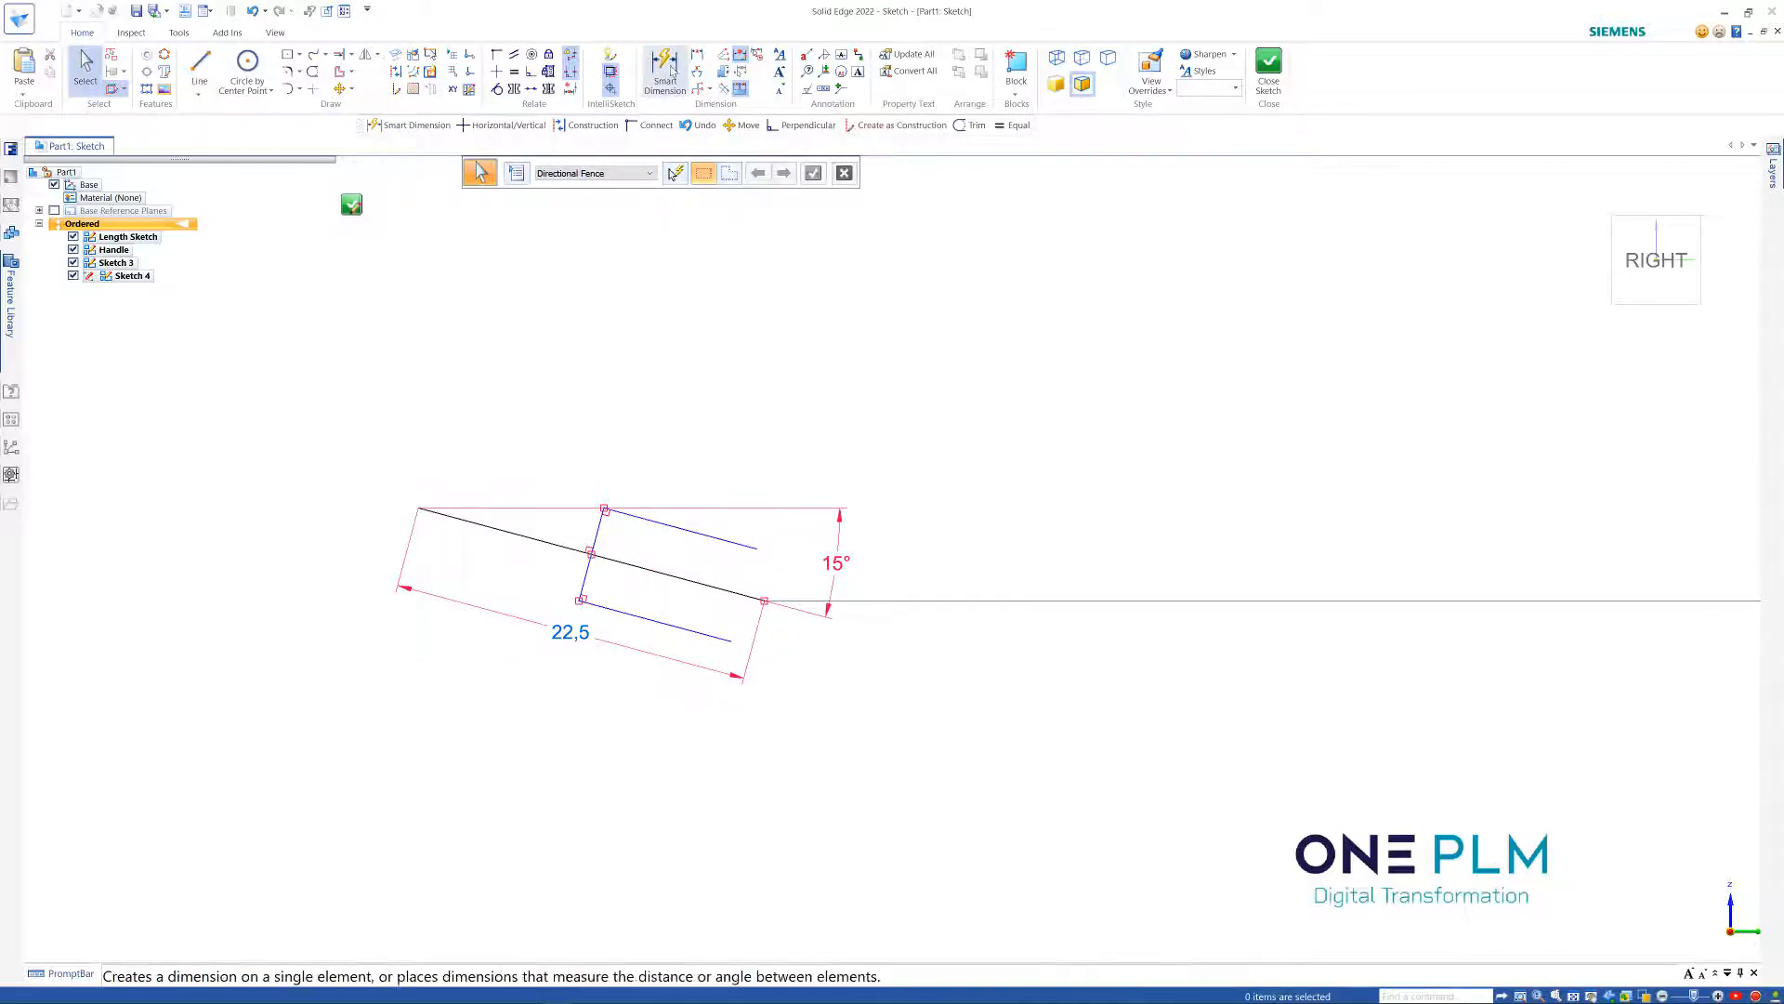
Start a three-point arc at the free end of the upper parallel line
click(302, 91)
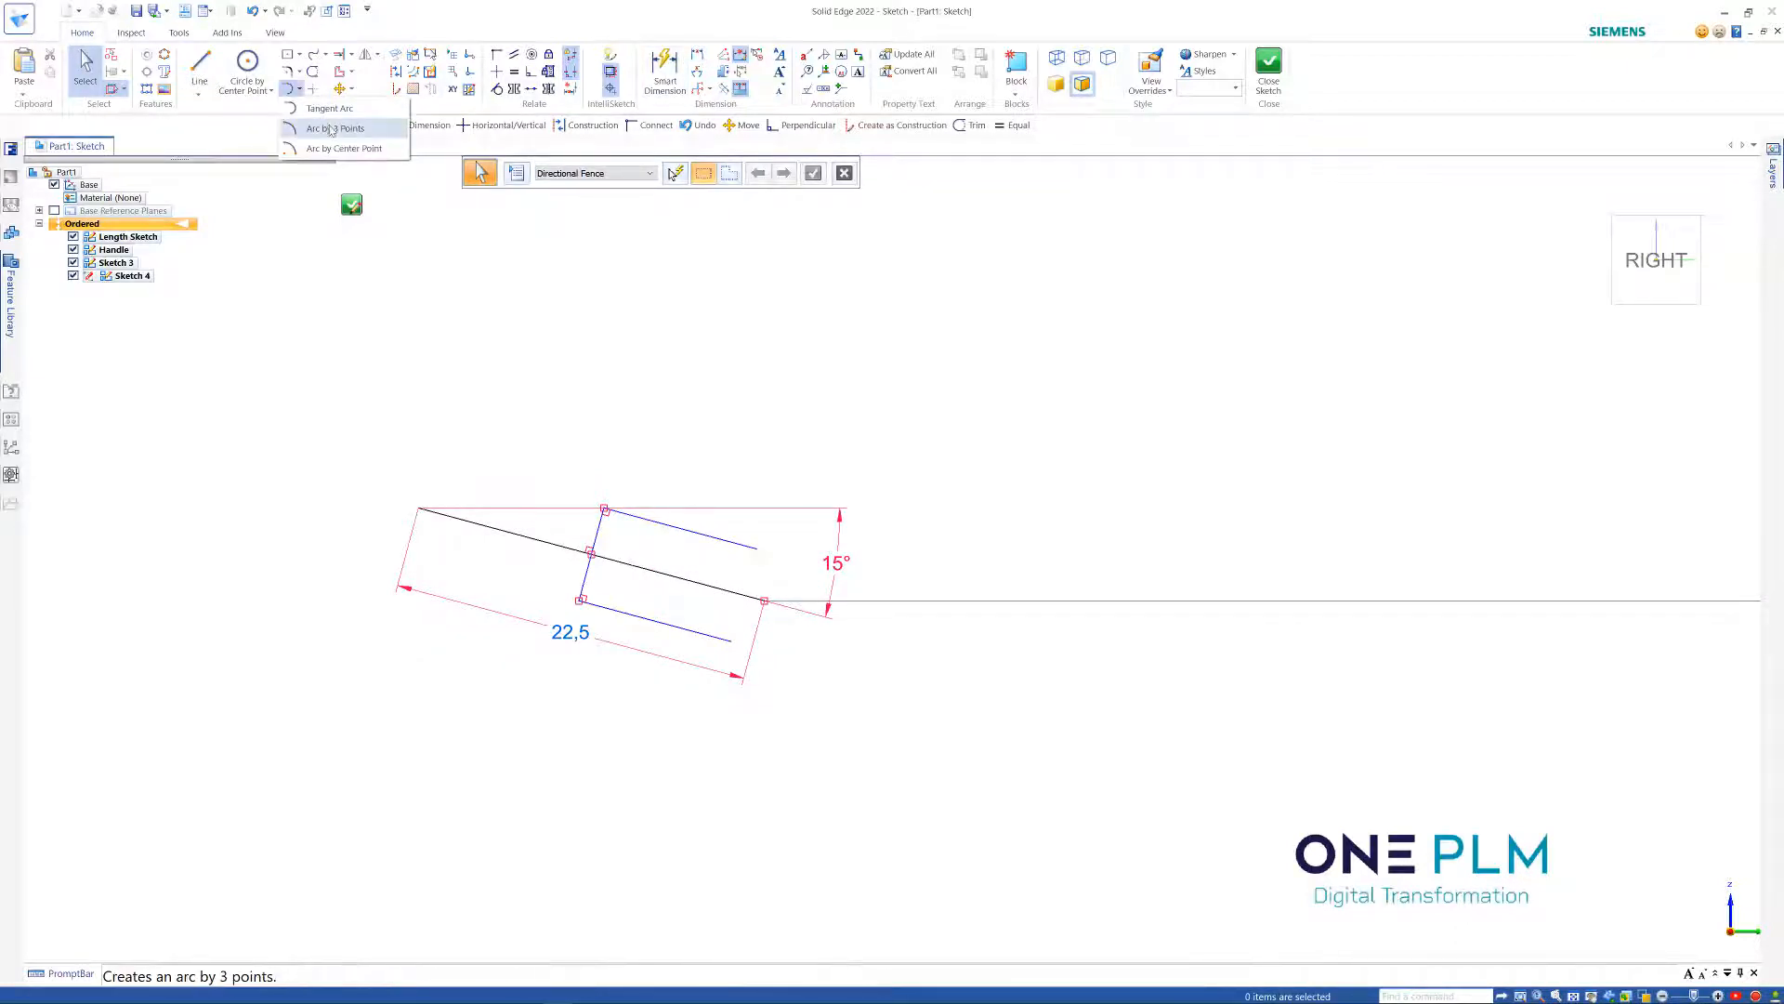
click(334, 106)
click(758, 549)
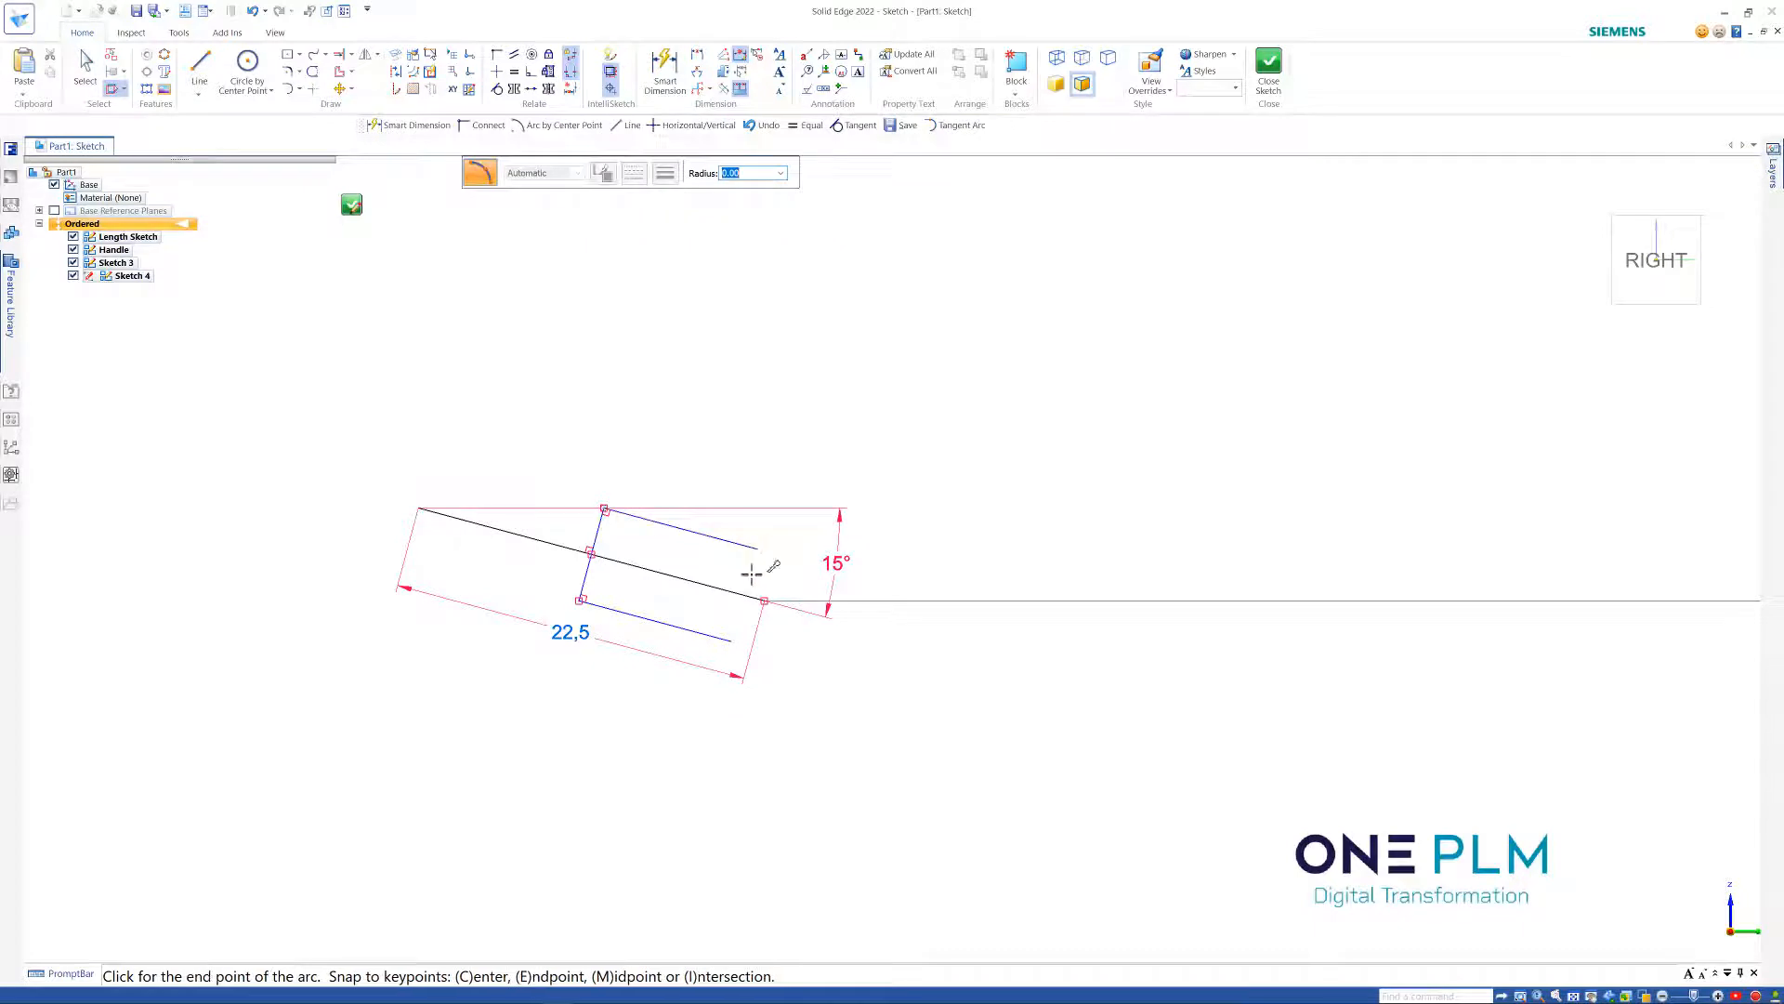
Close the open end of the tilted profile with a three-point arc of about 4.11 mm radius
click(731, 642)
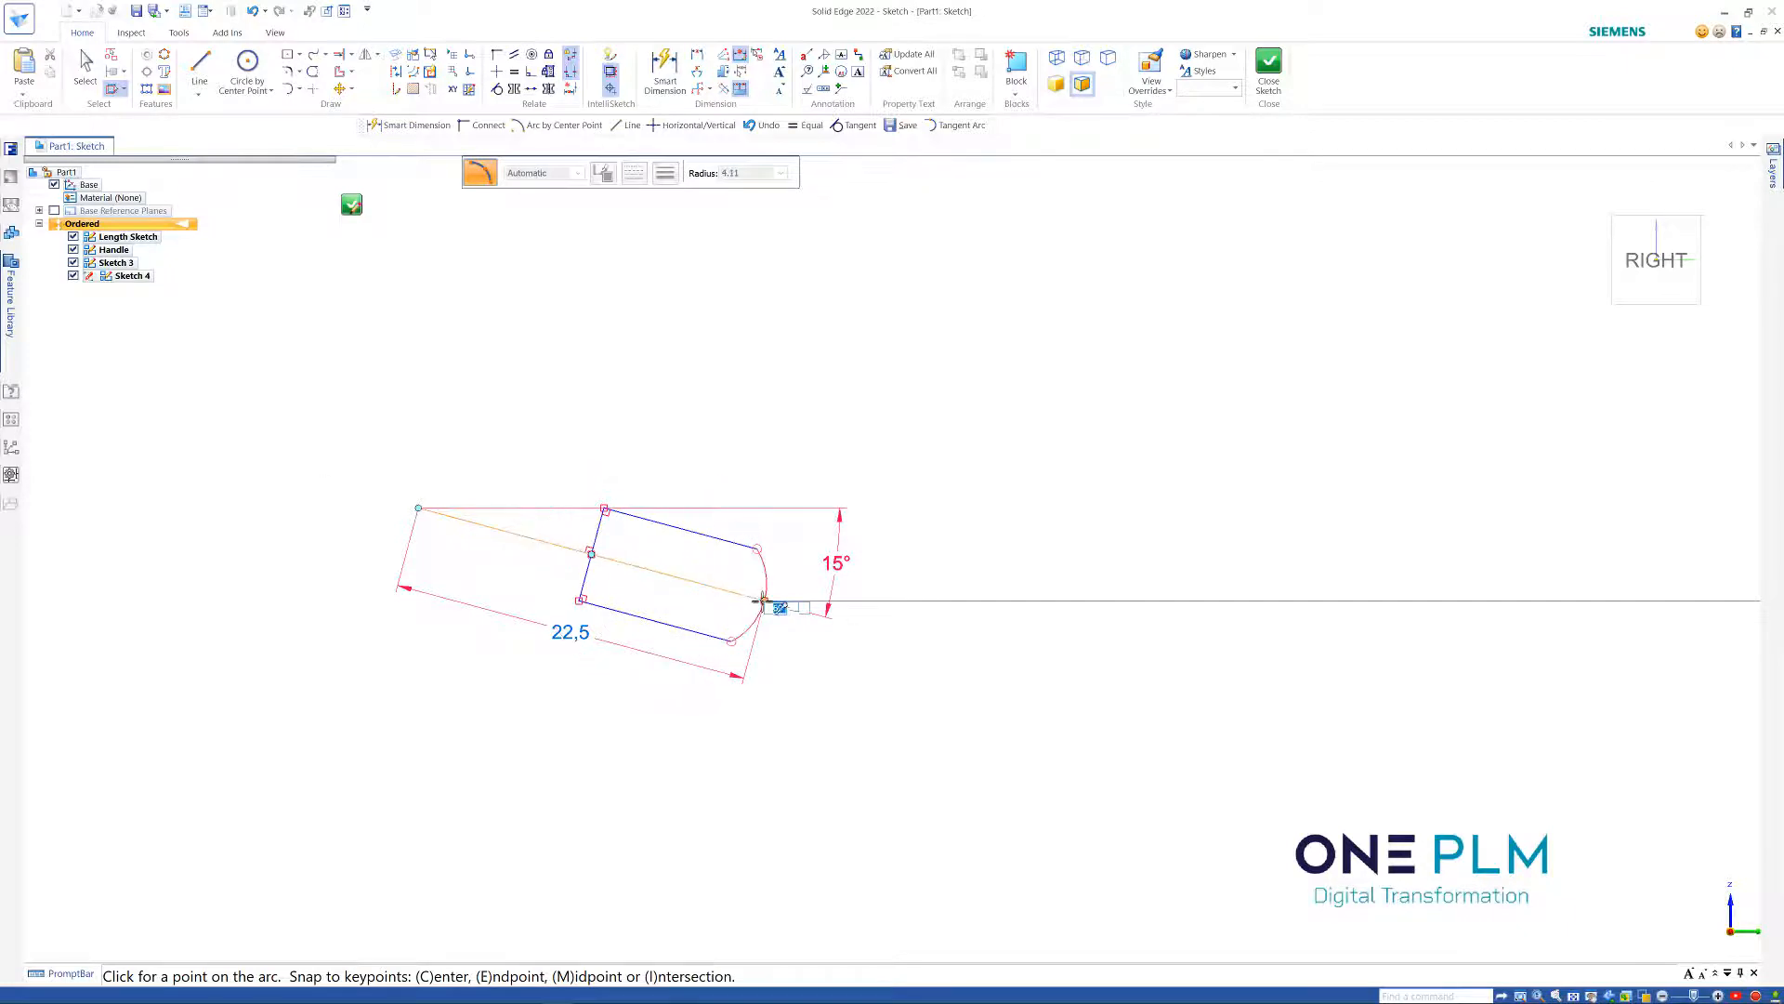
click(764, 601)
scroll(796, 549, up, 2)
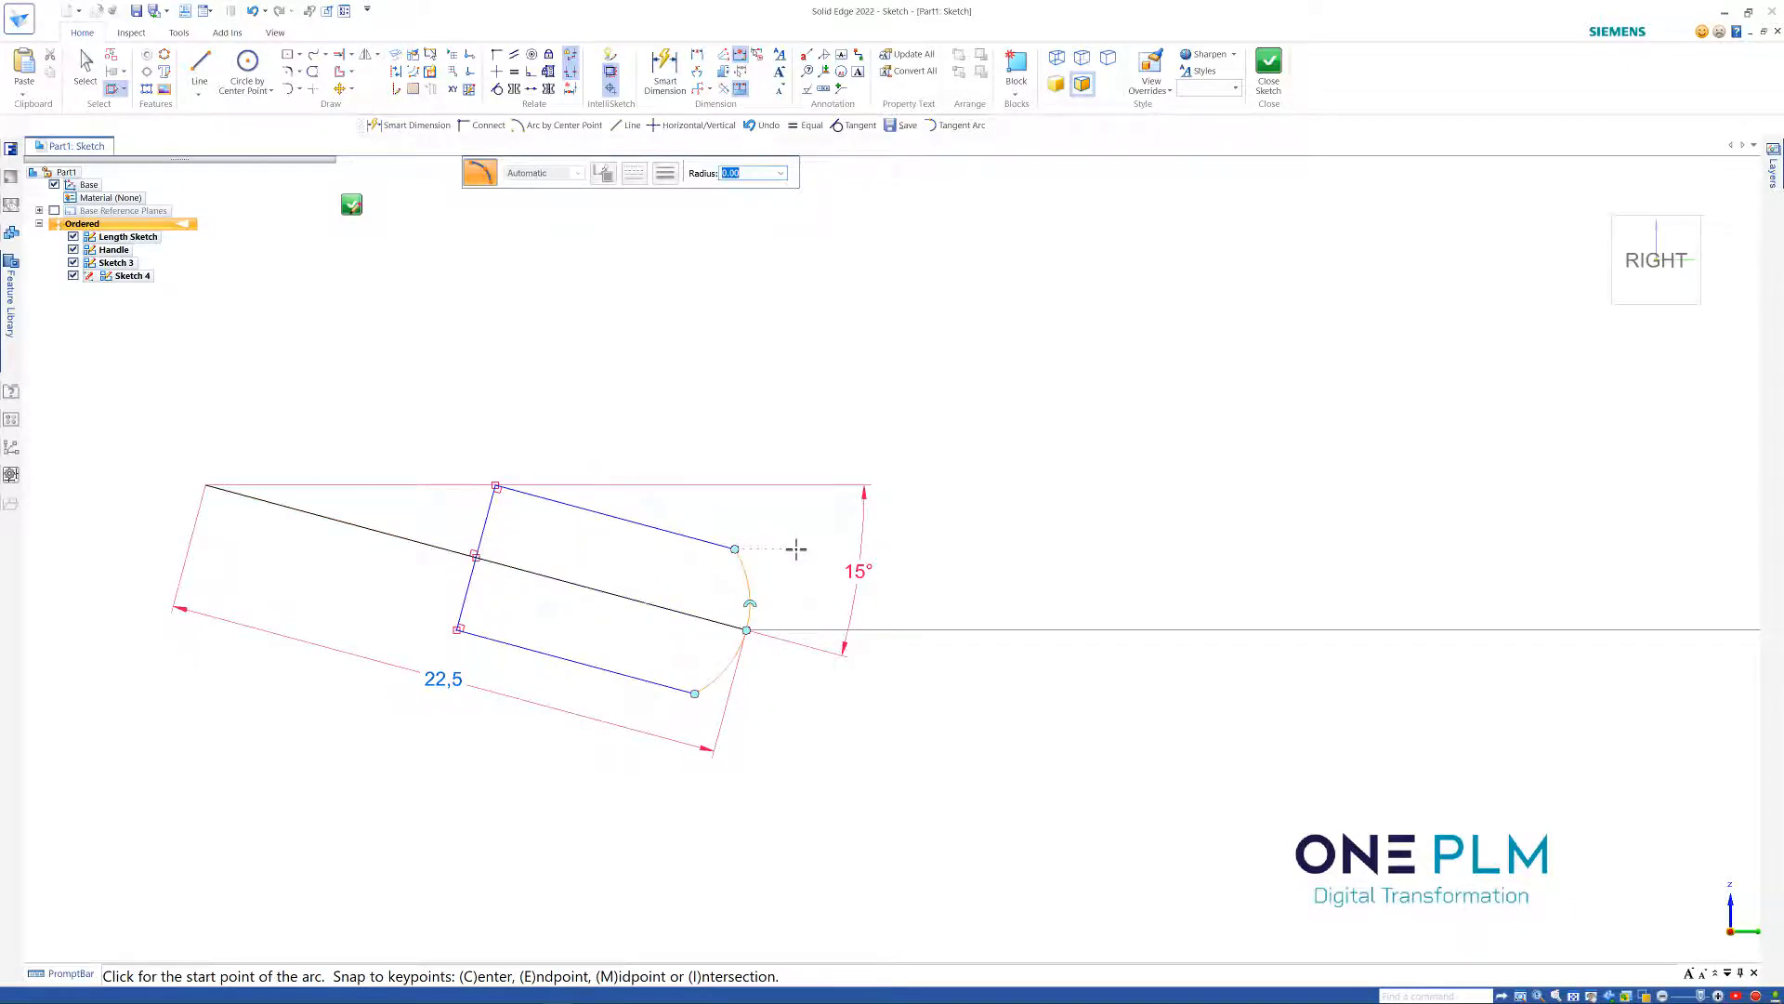
scroll(796, 549, down, 1)
key(Escape)
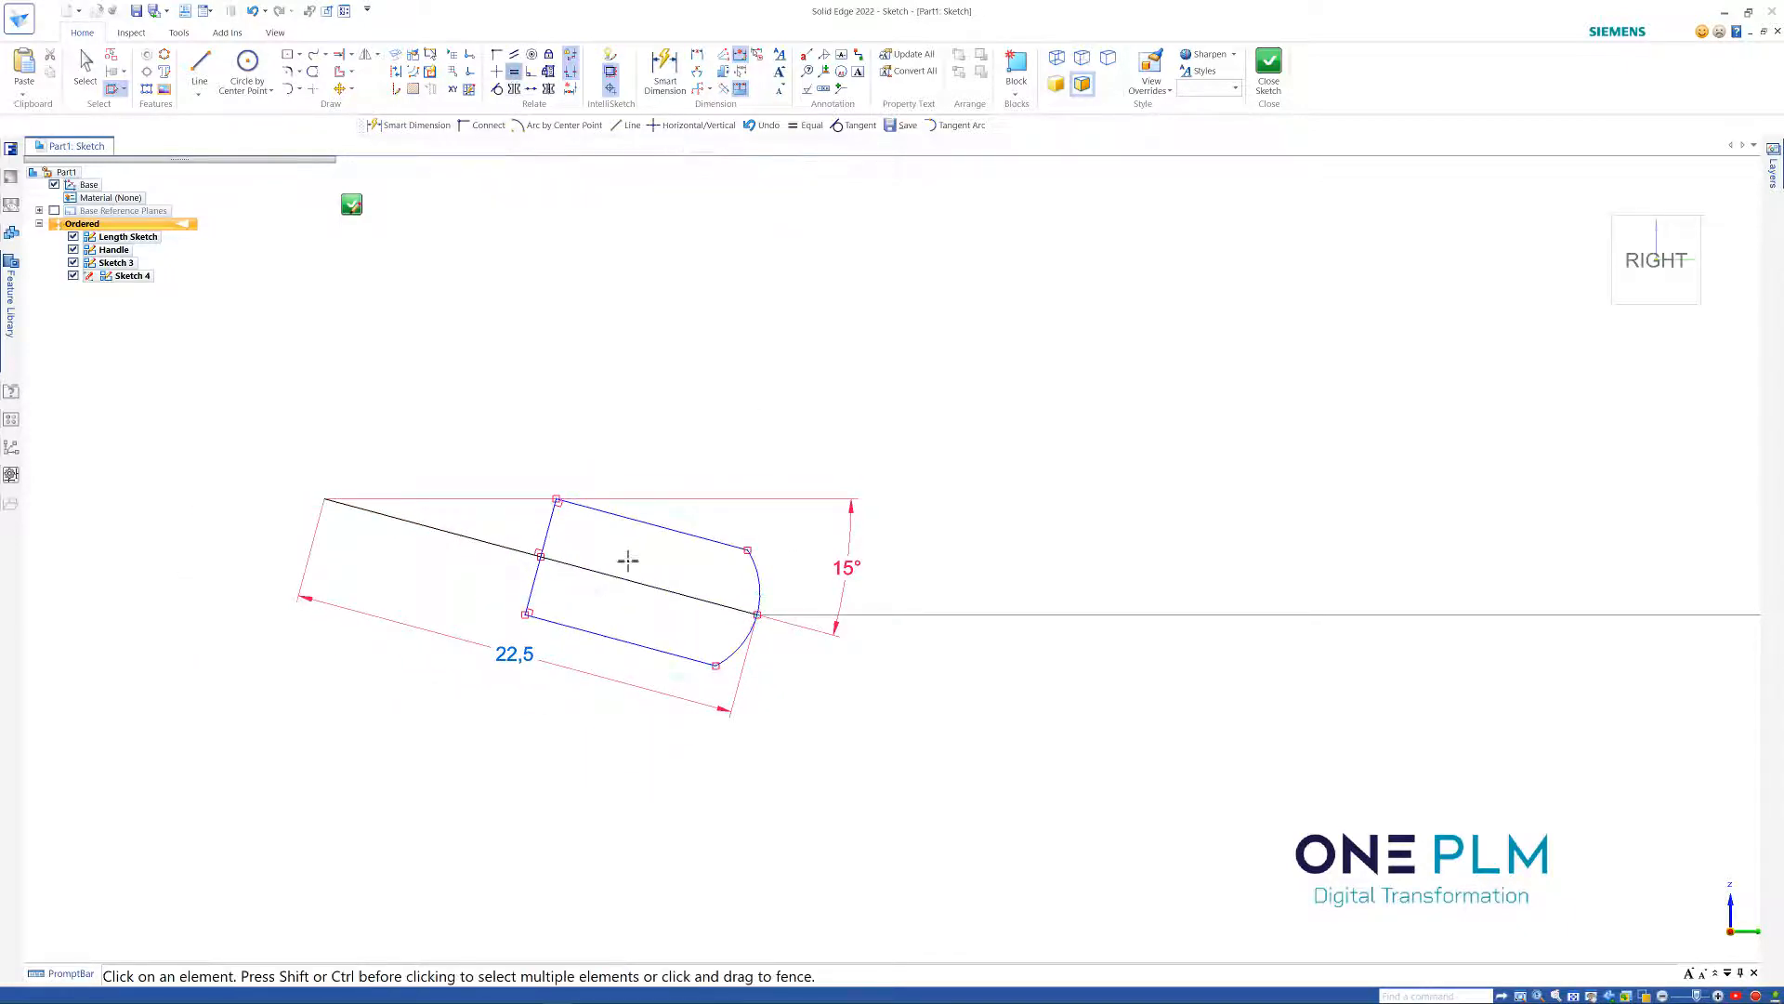
Make the profile's two long parallel sides equal in length and dimension its short straight edge to 8 mm
click(681, 532)
click(637, 643)
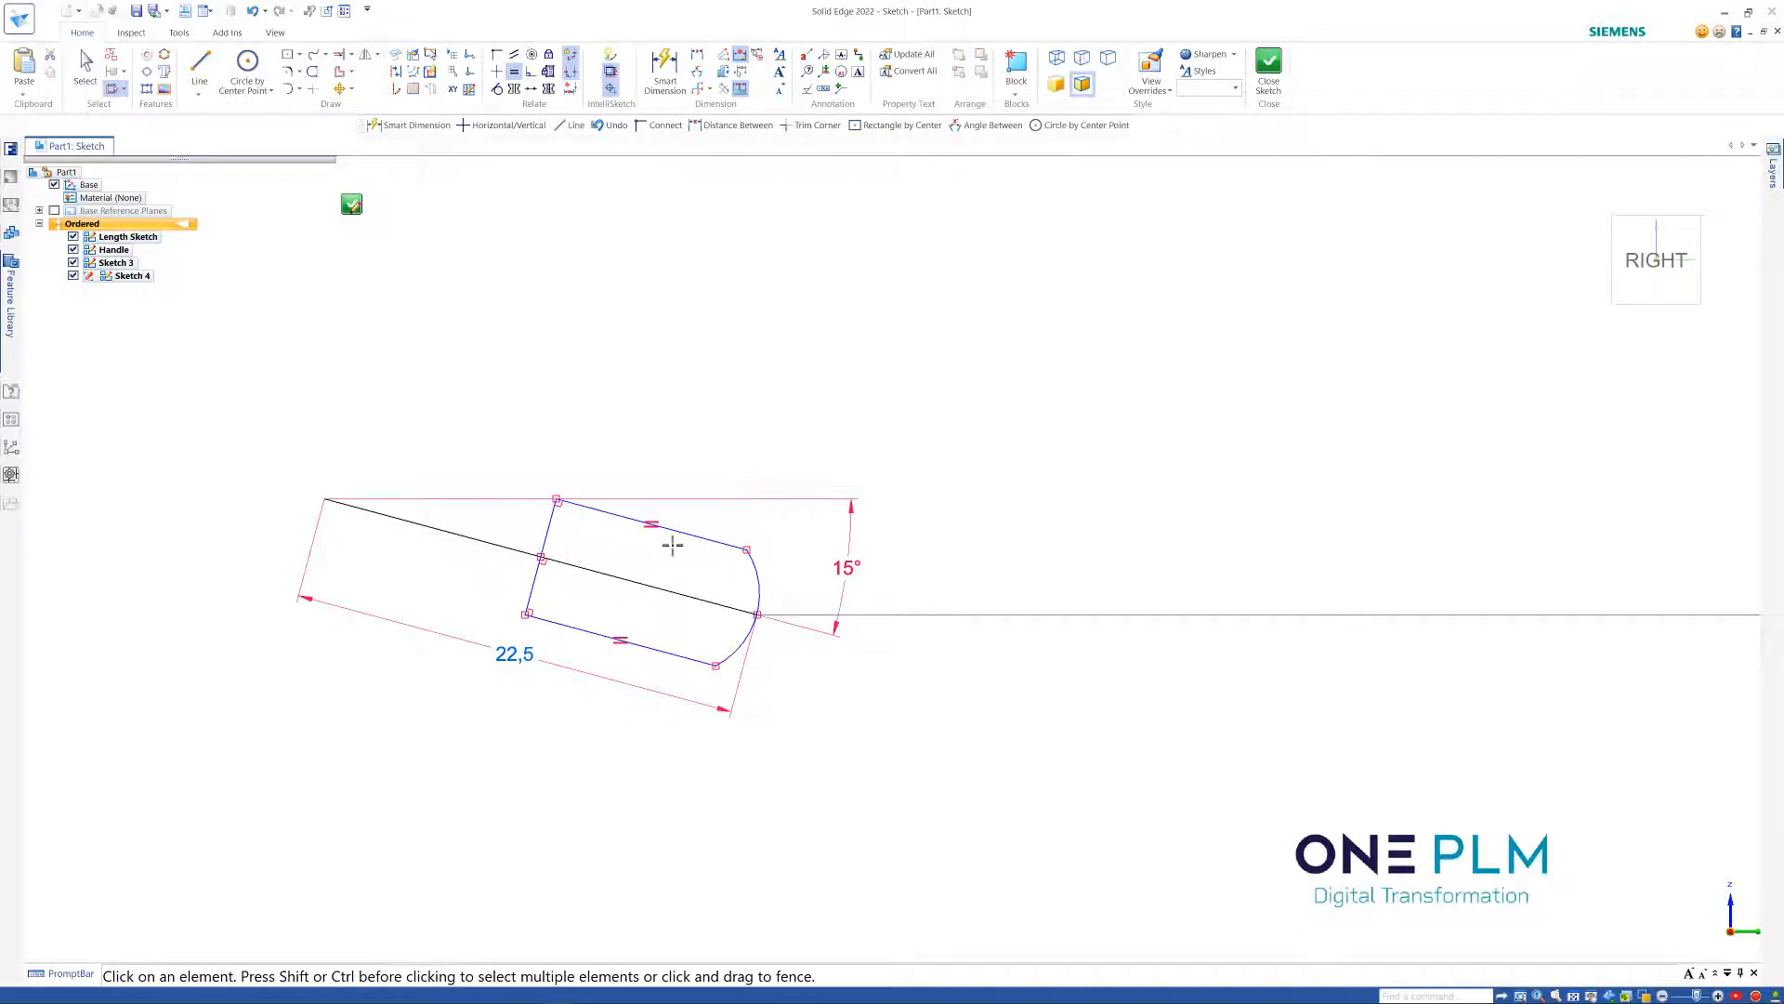
click(665, 69)
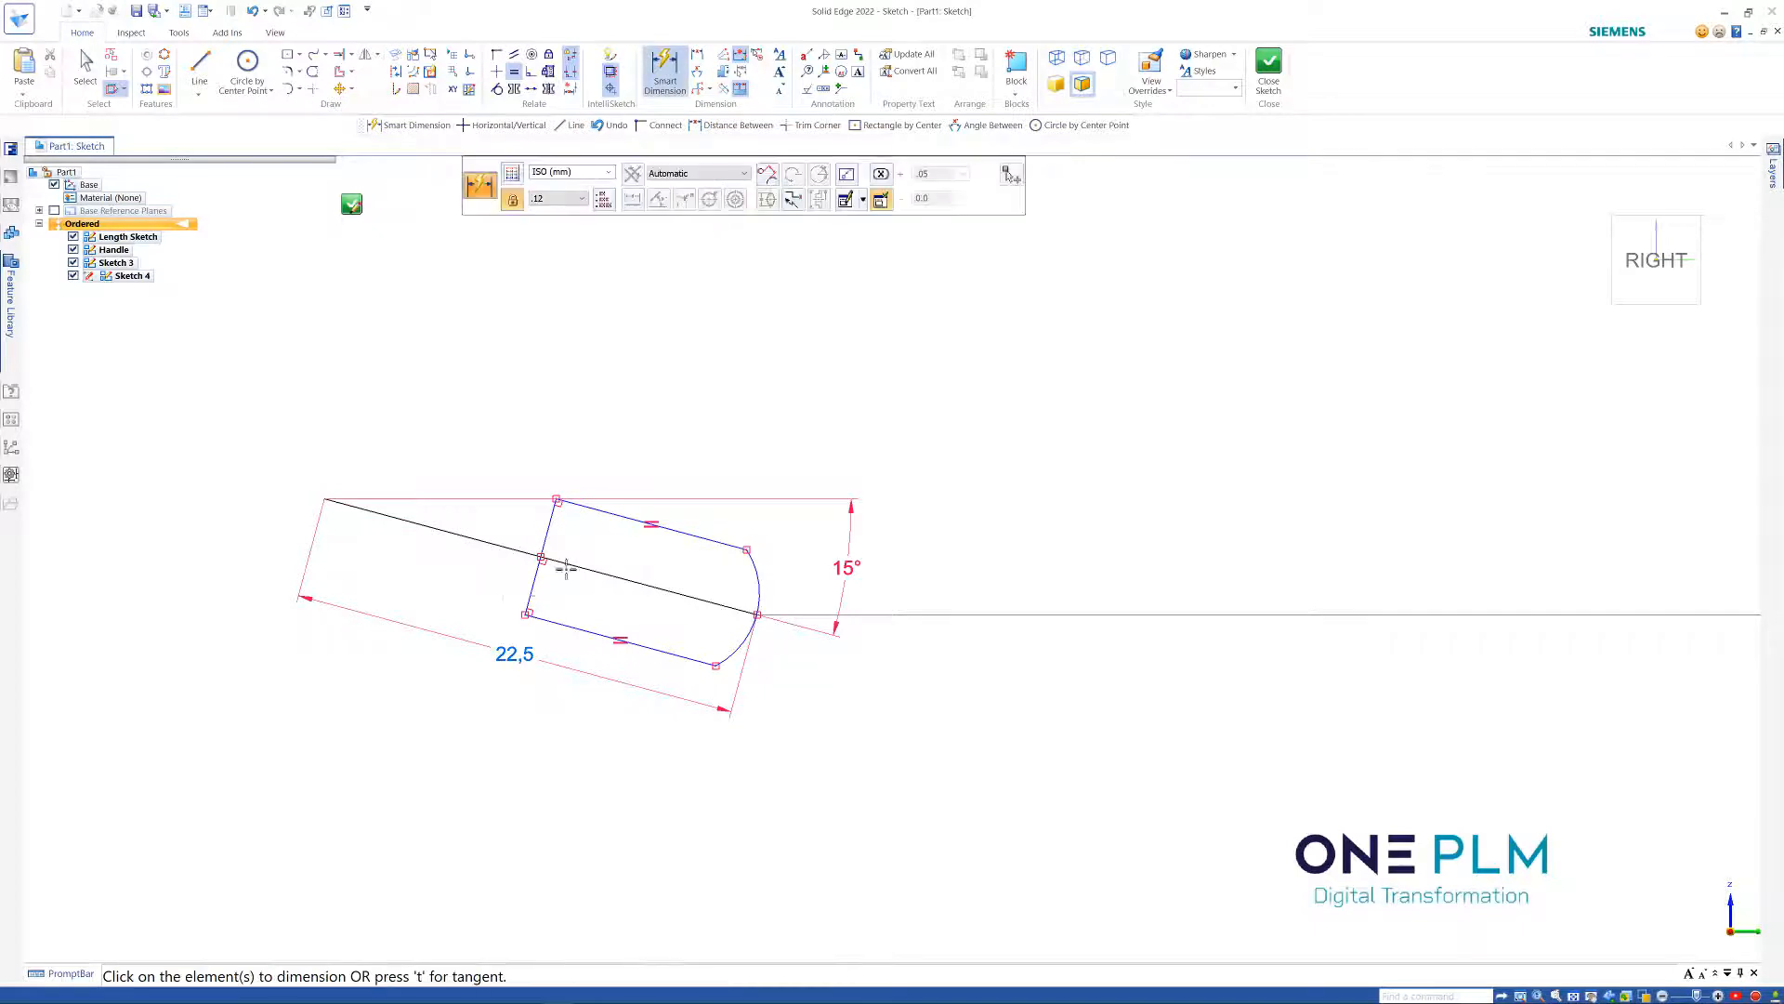
click(547, 530)
click(497, 518)
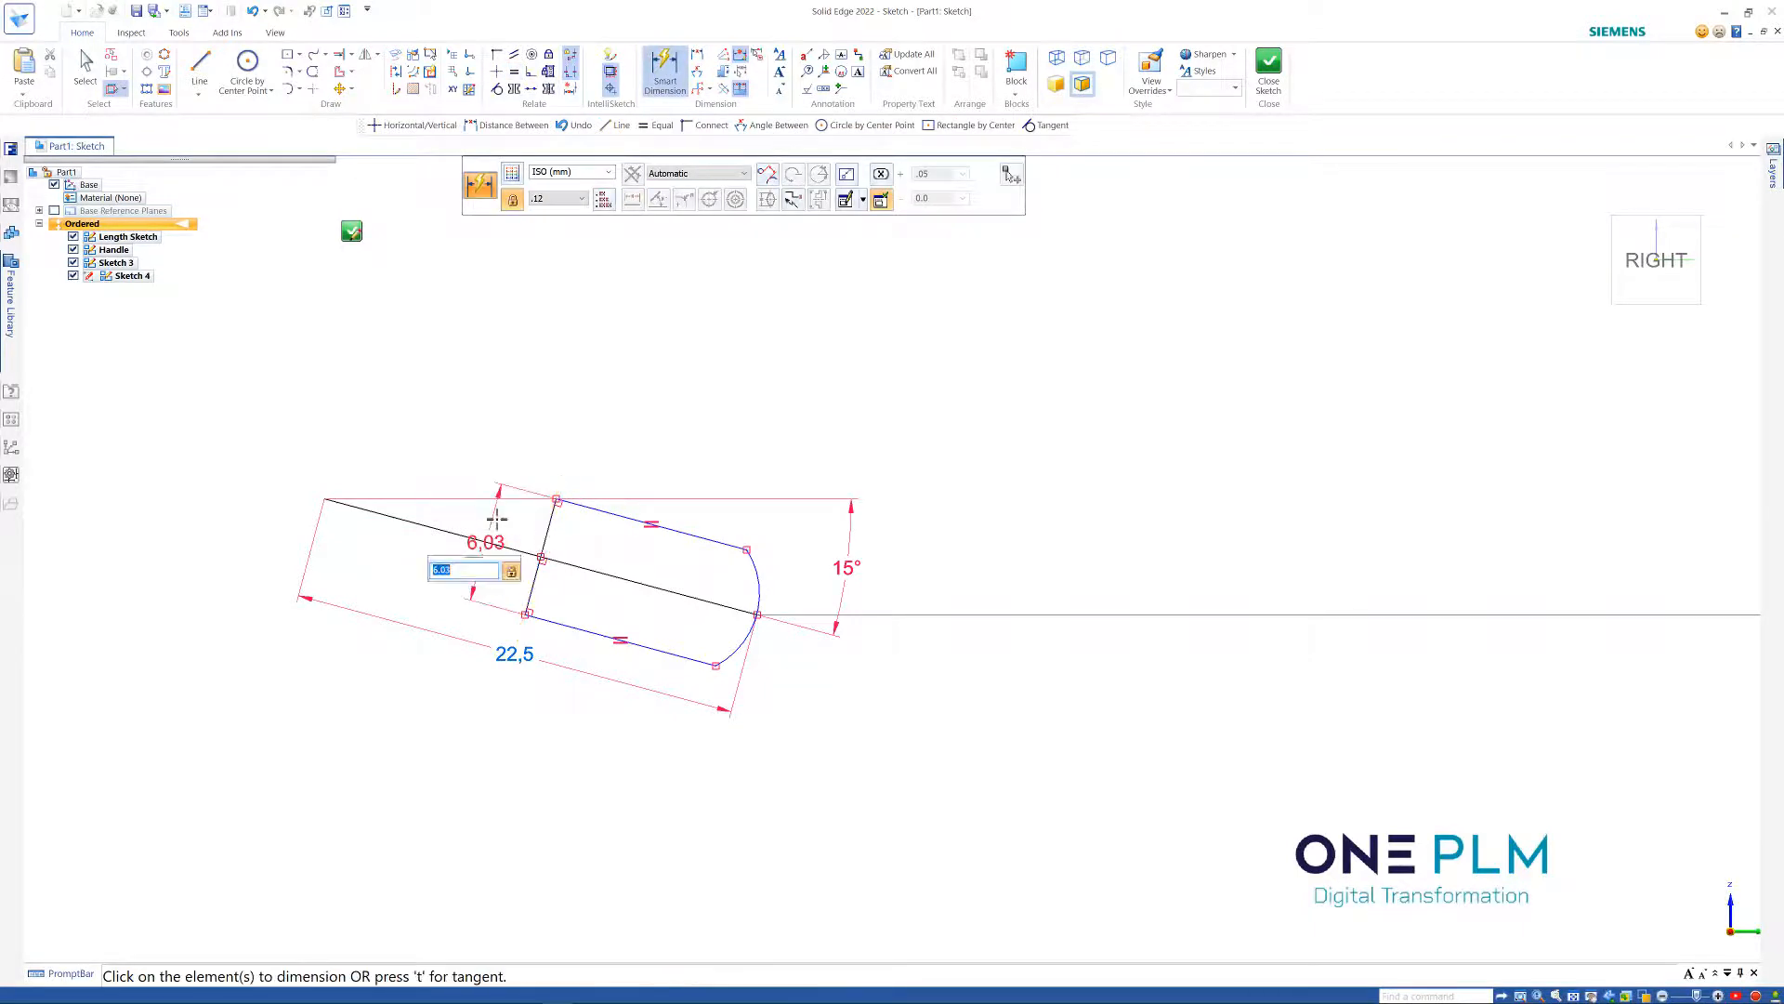
text(8)
key(Return)
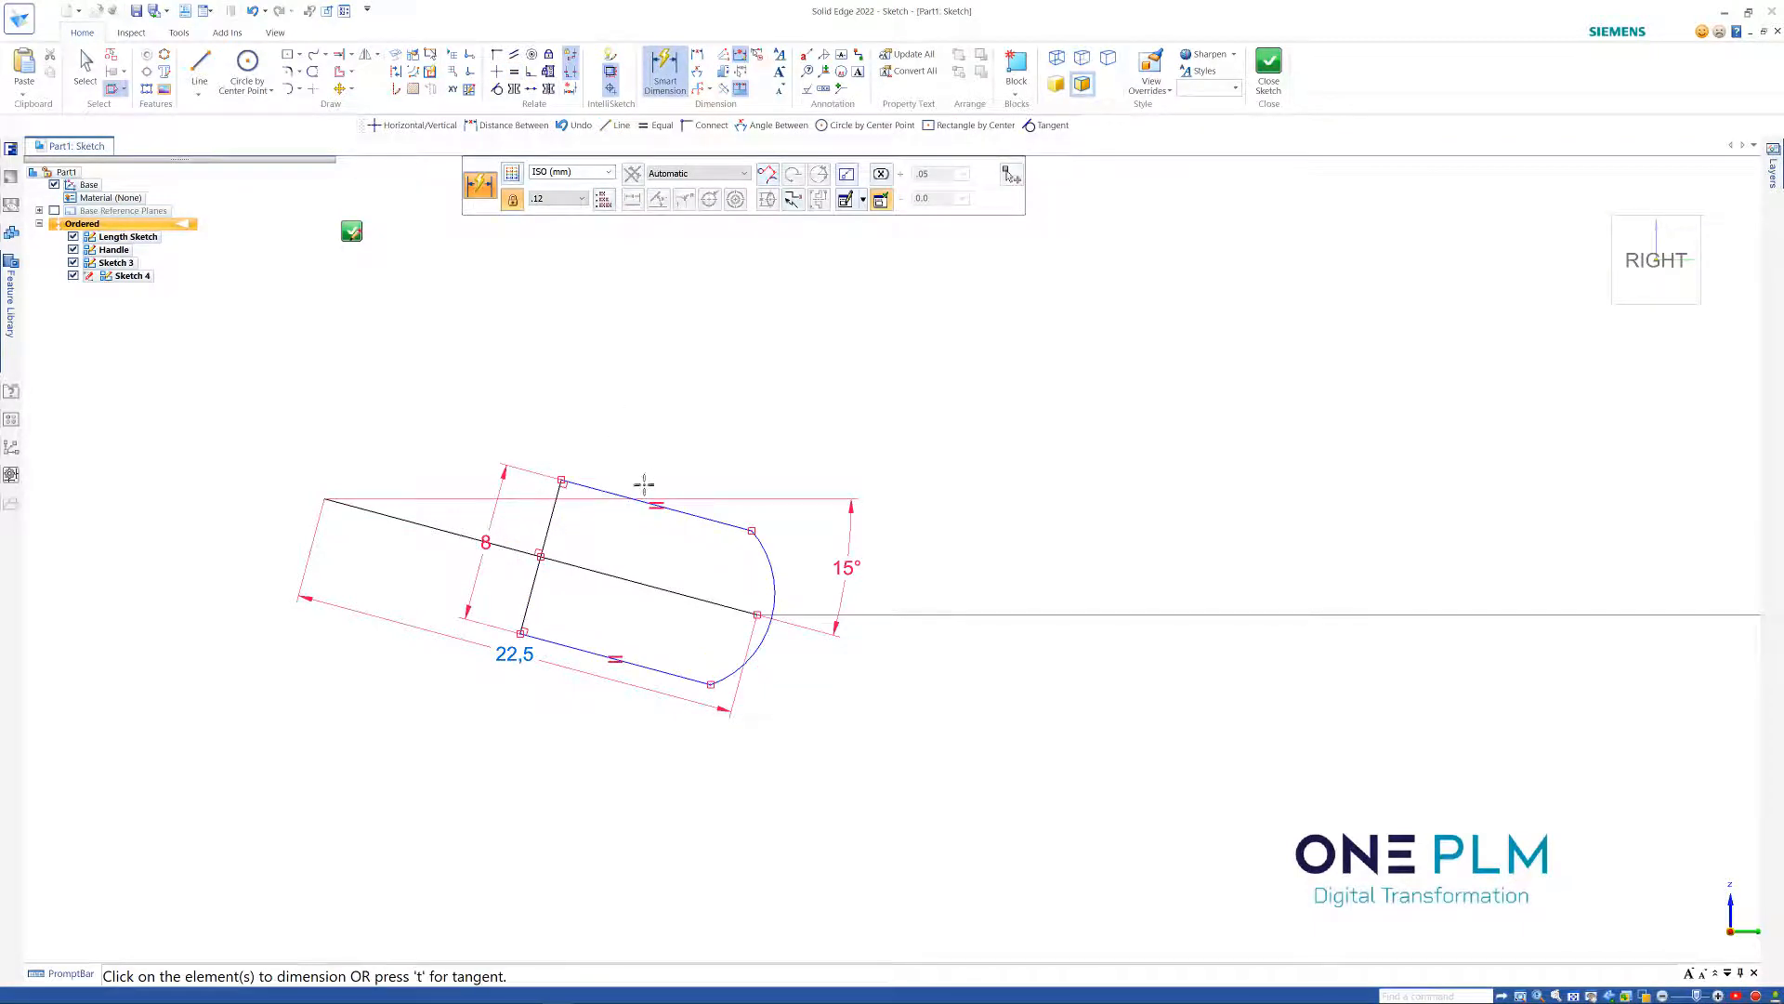
Connect the end arc to the endpoint of the tilted 22.5 mm line where it meets the long horizontal line
click(497, 54)
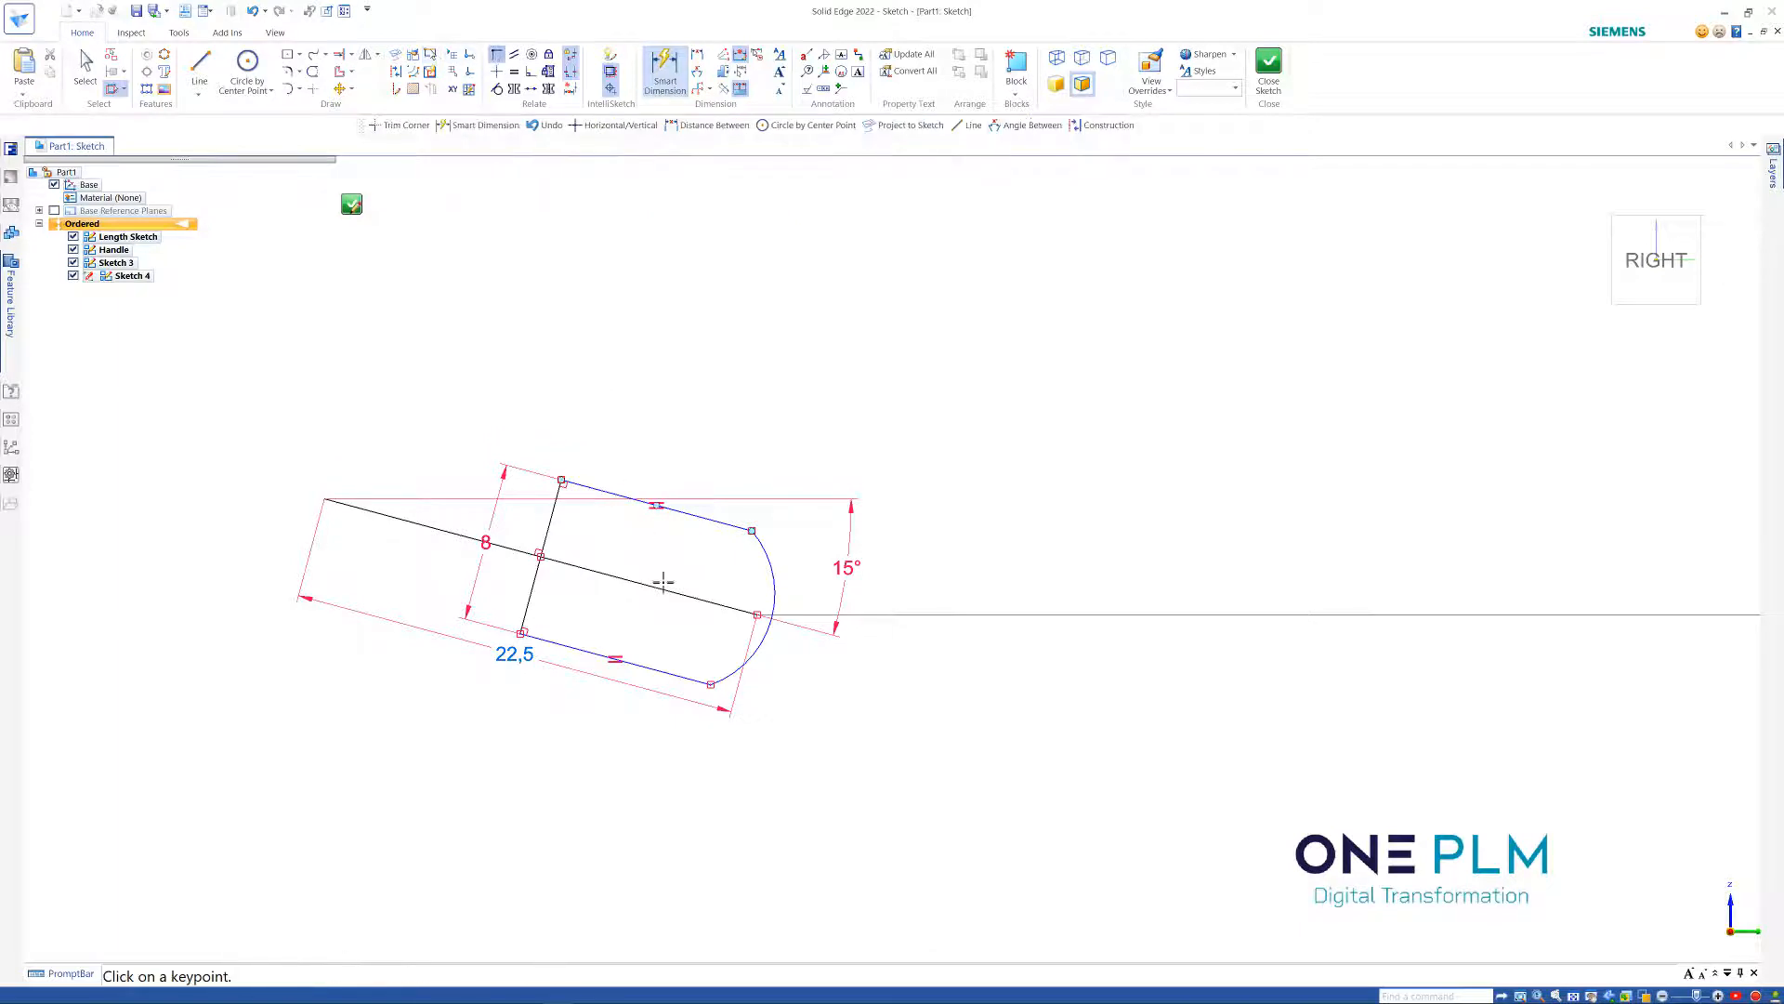
click(758, 615)
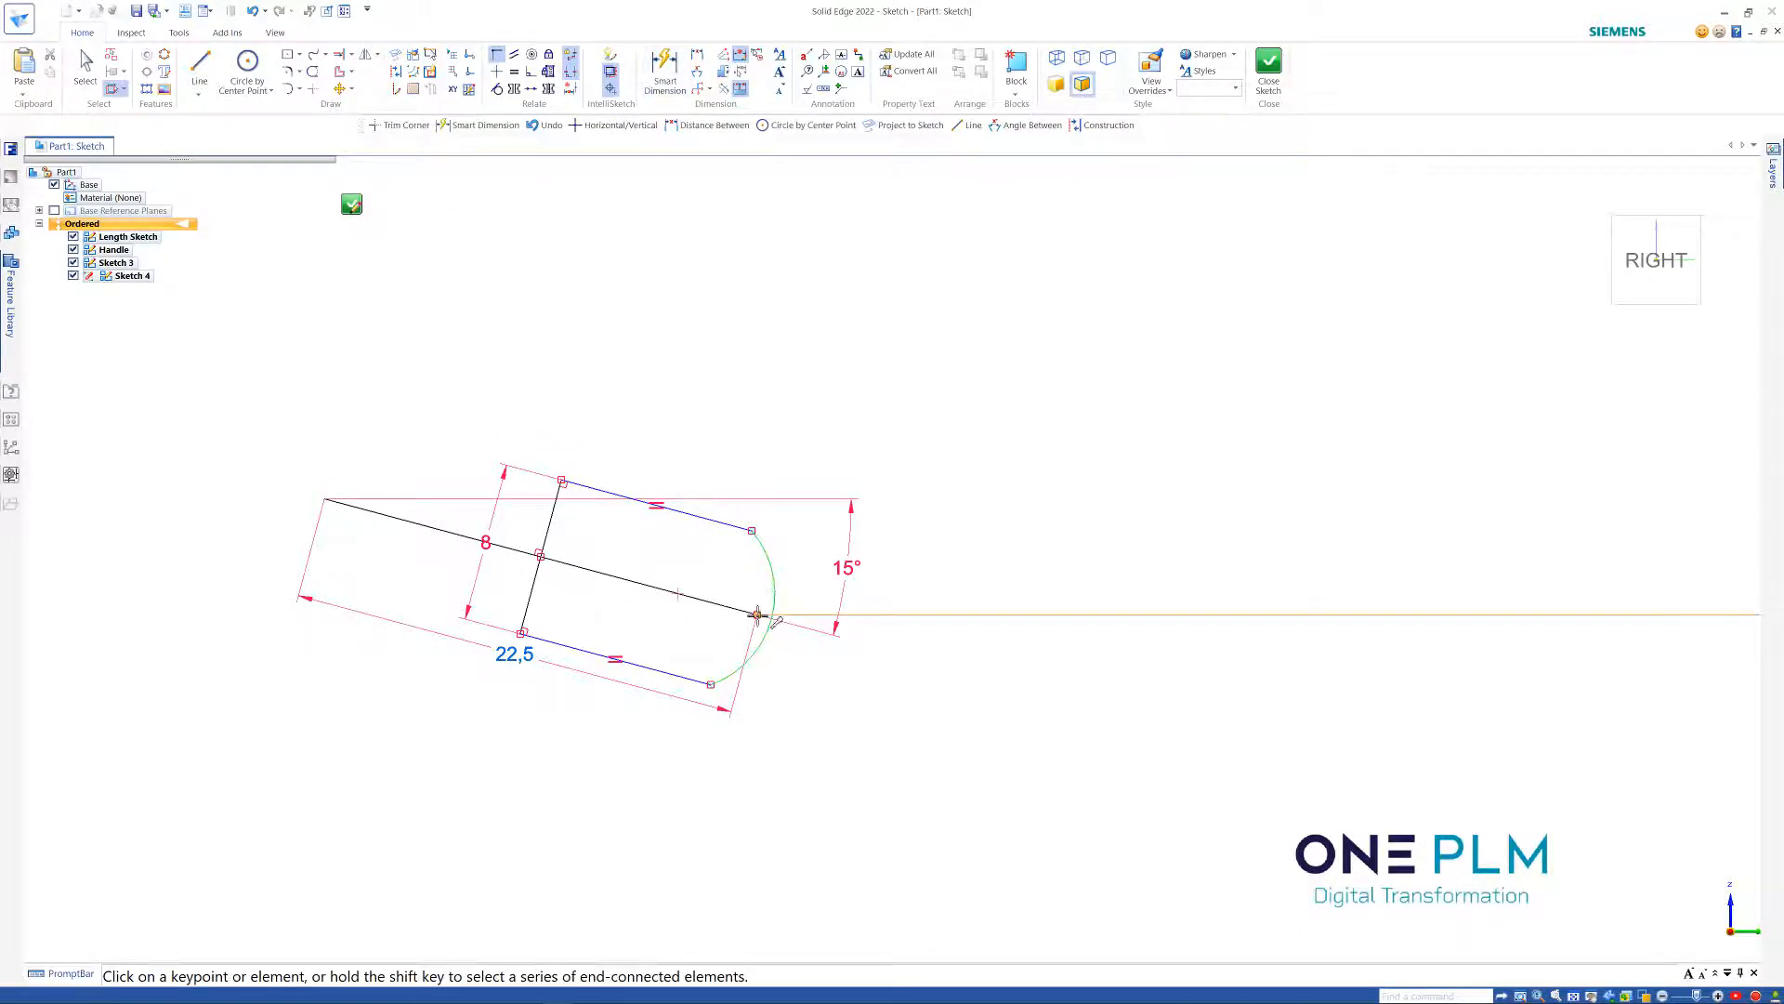
click(757, 614)
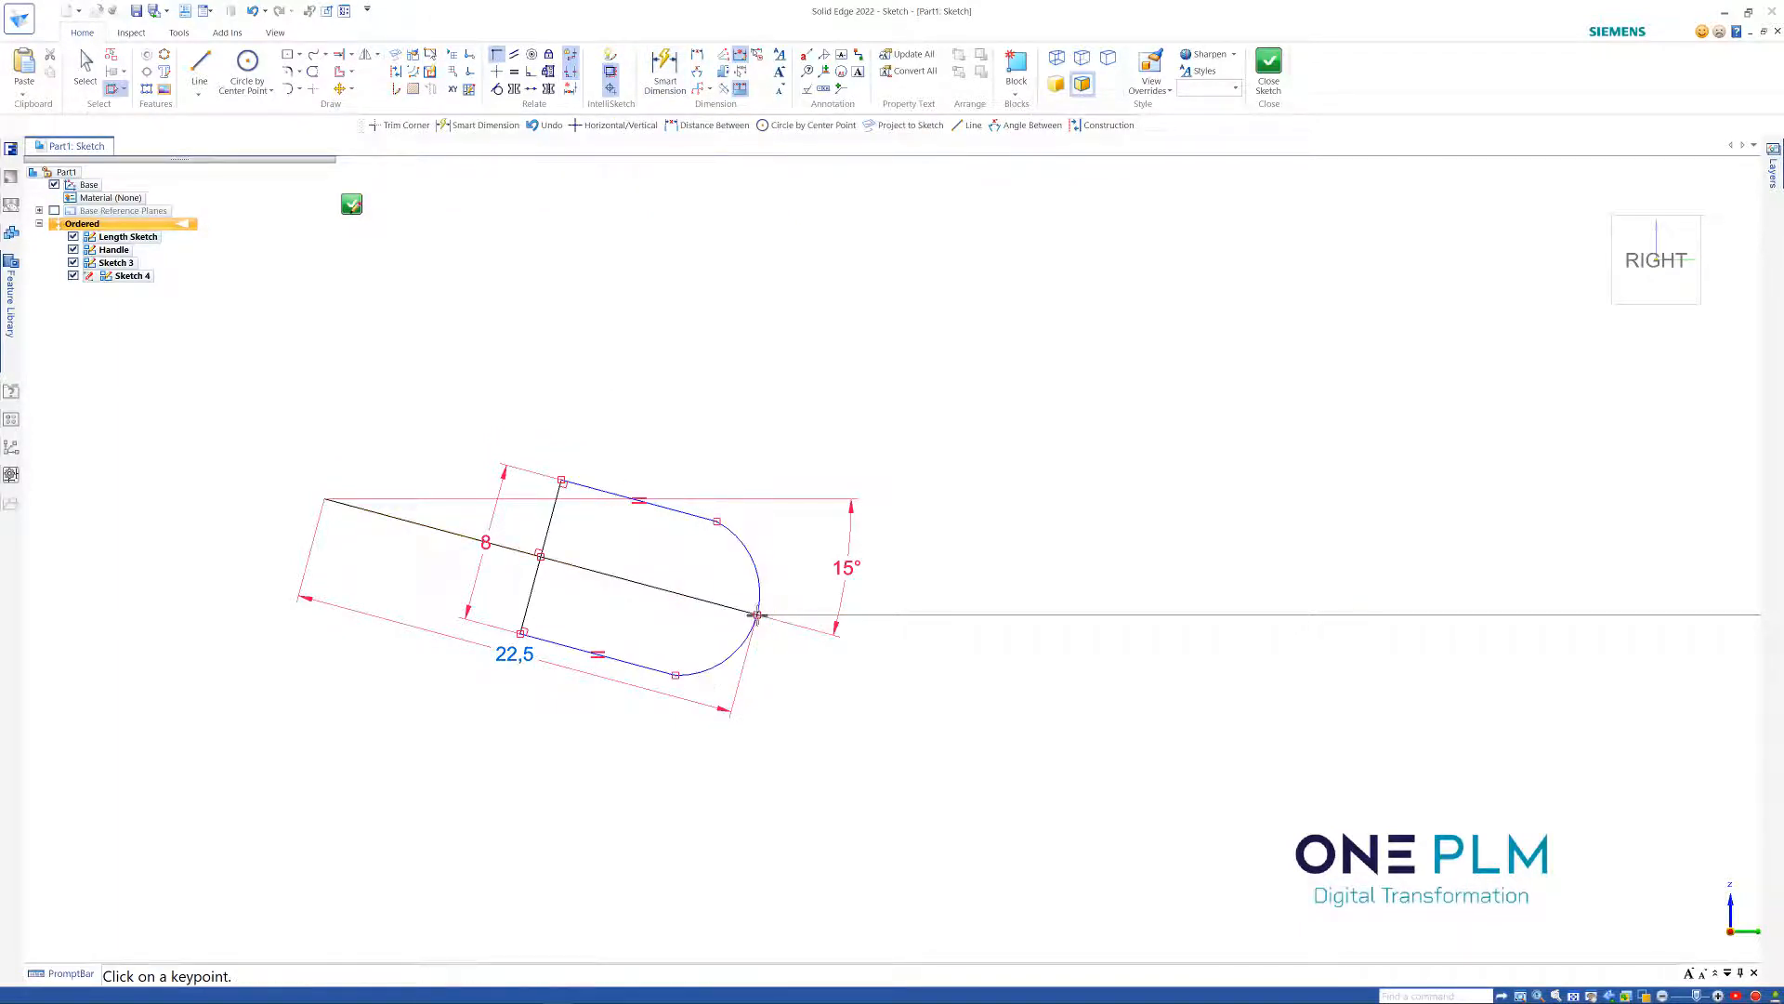
Dimension the end arc's radius and link it to the 8 mm width with the formula =V1493
click(665, 72)
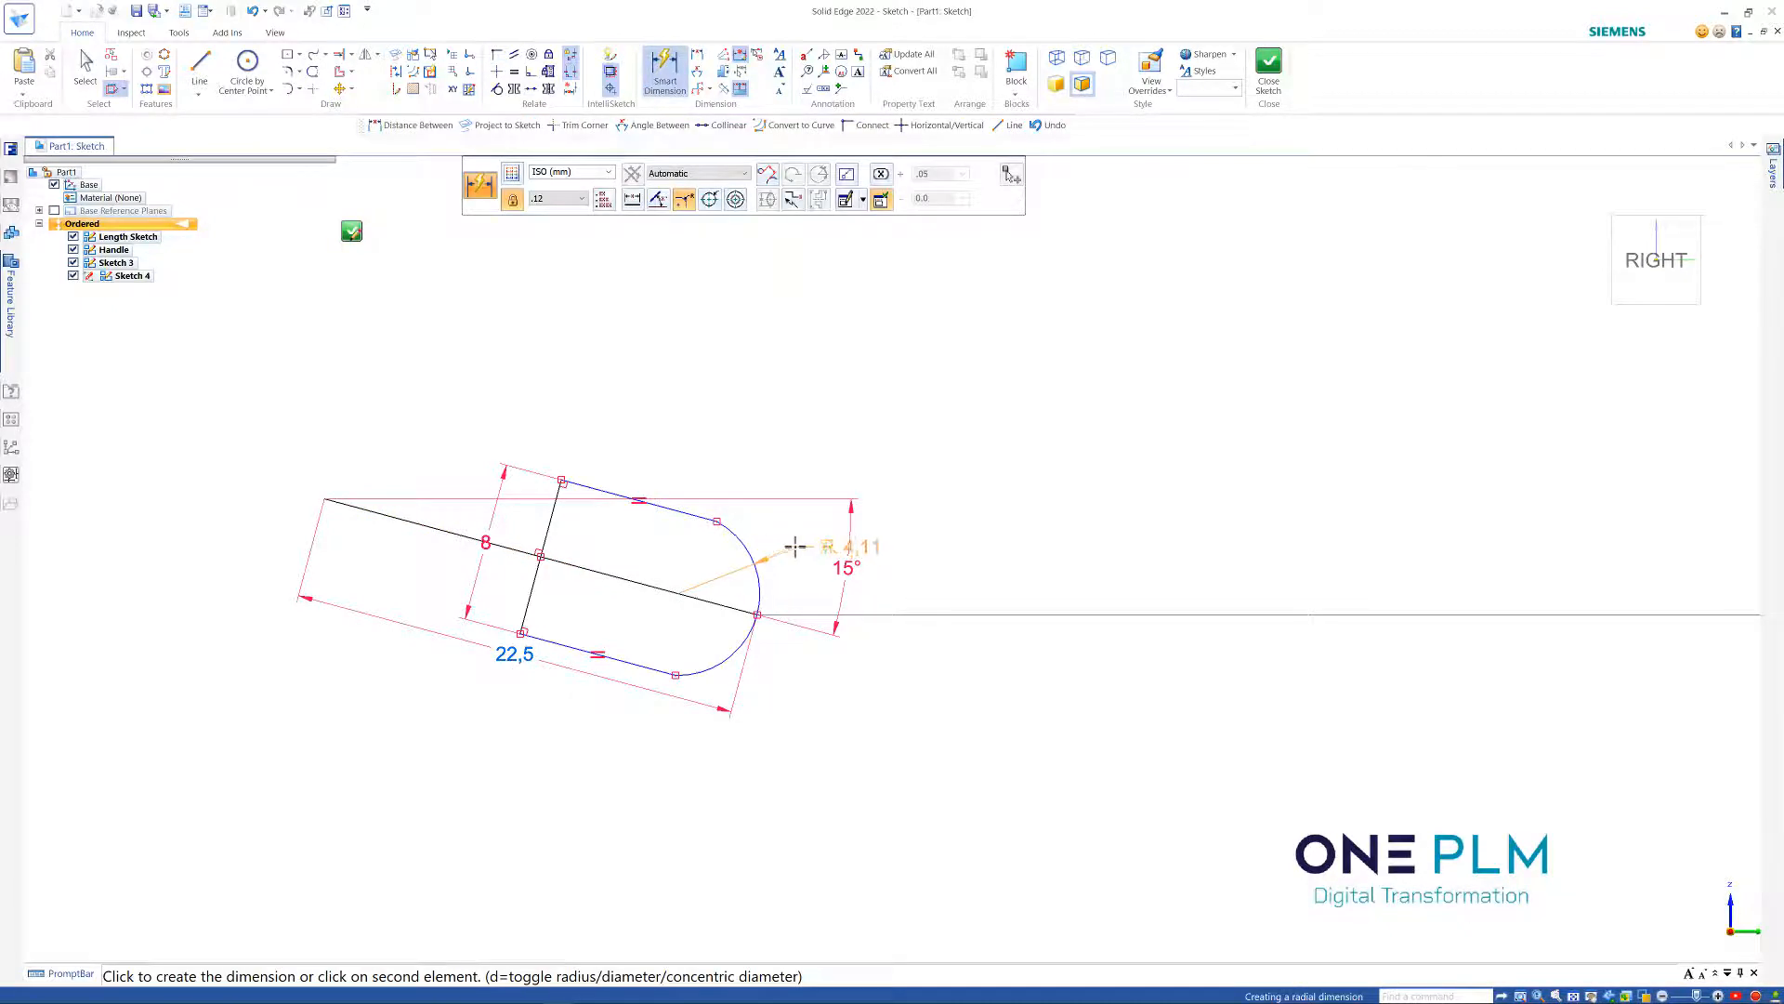
click(796, 546)
key(Escape)
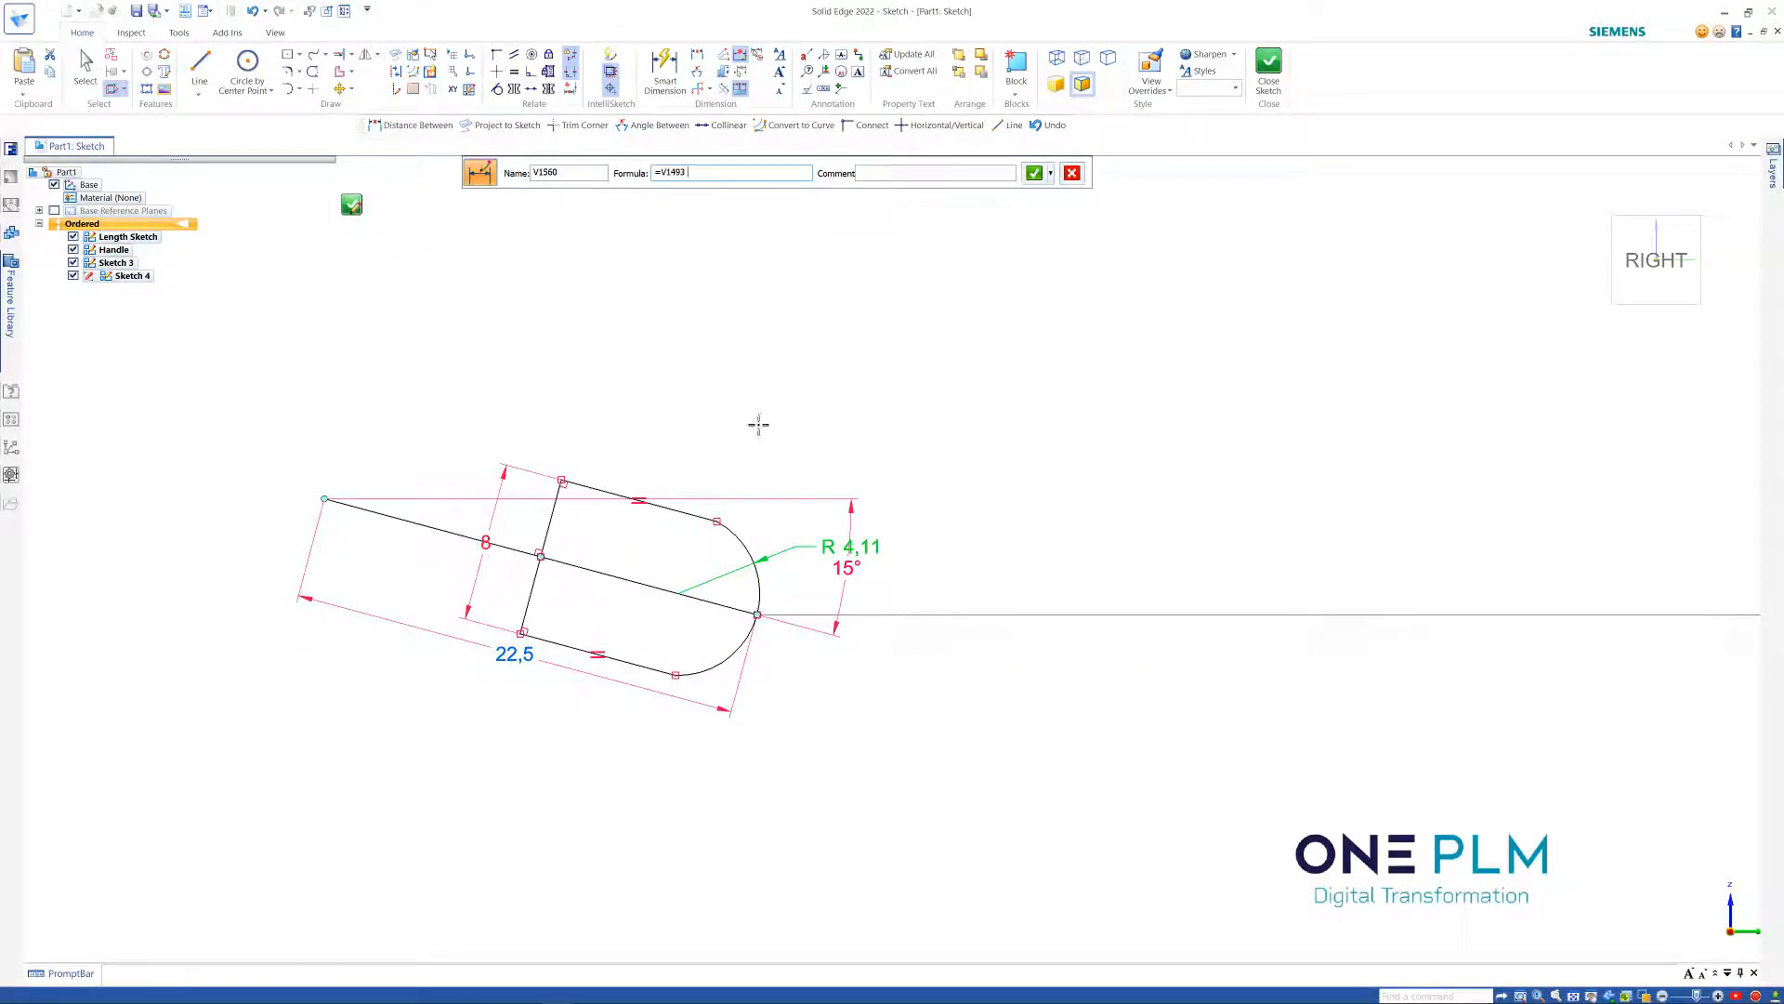
click(1034, 173)
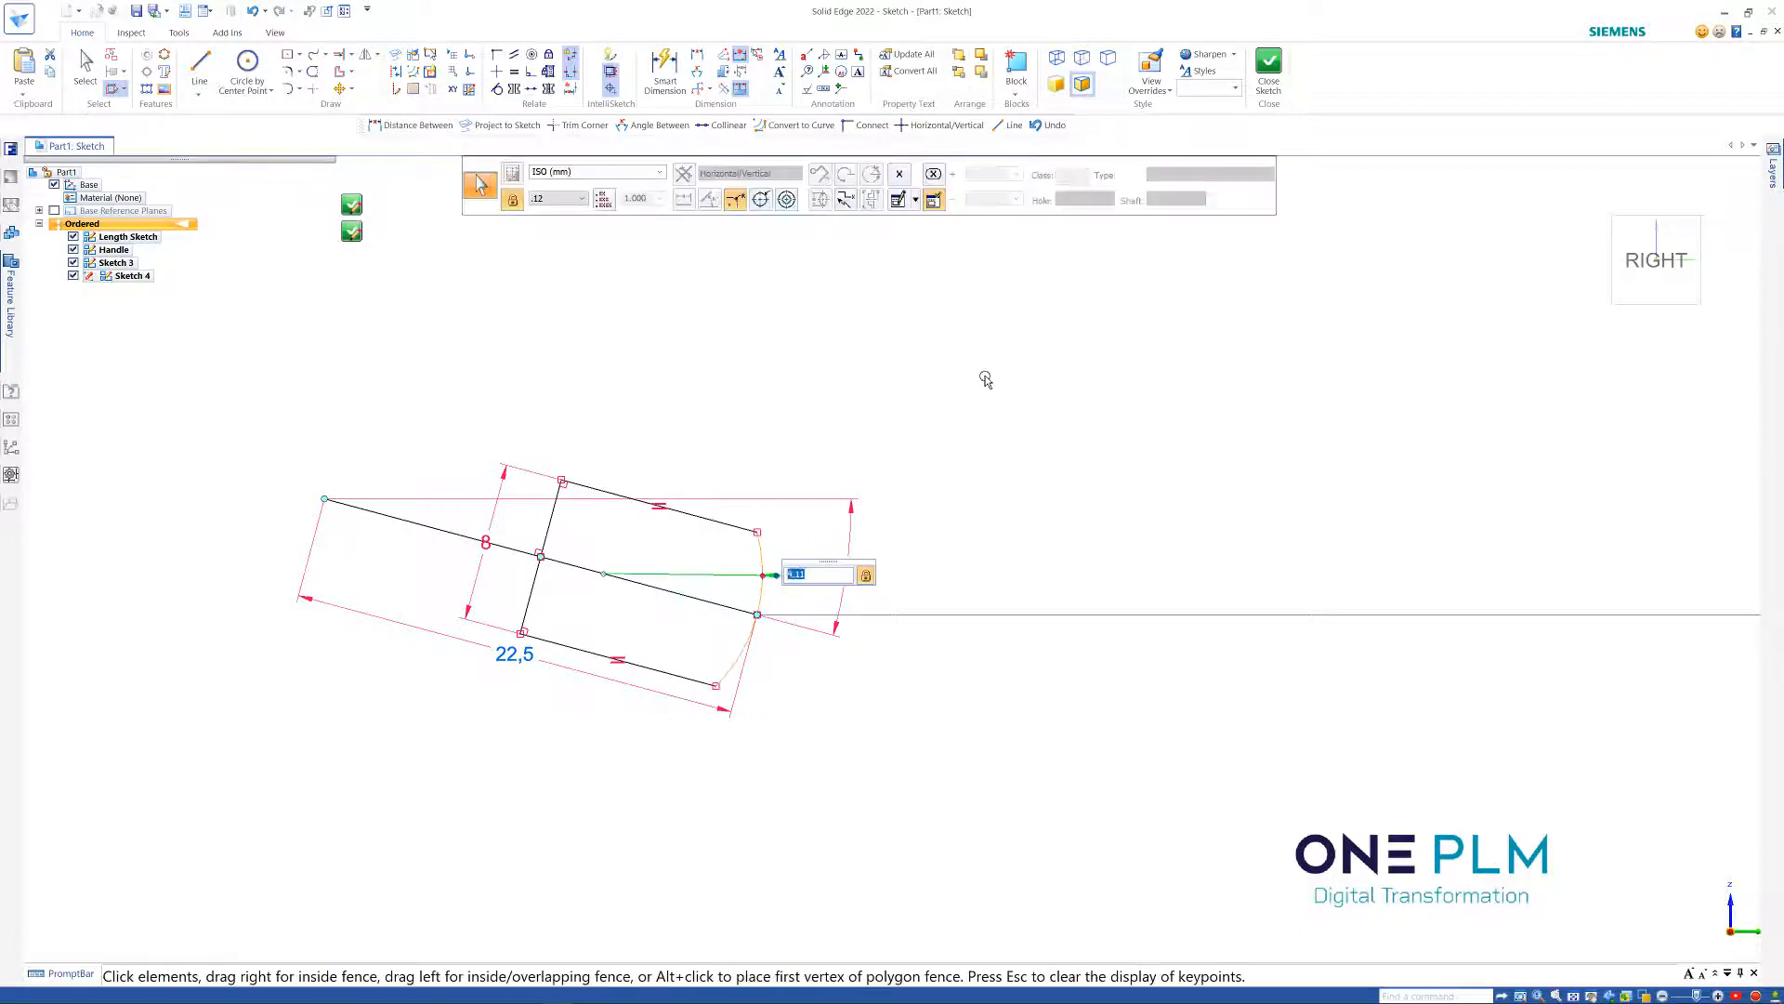
Convert the tilted 22.5 mm centre line of the profile to construction geometry
scroll(967, 398, down, 2)
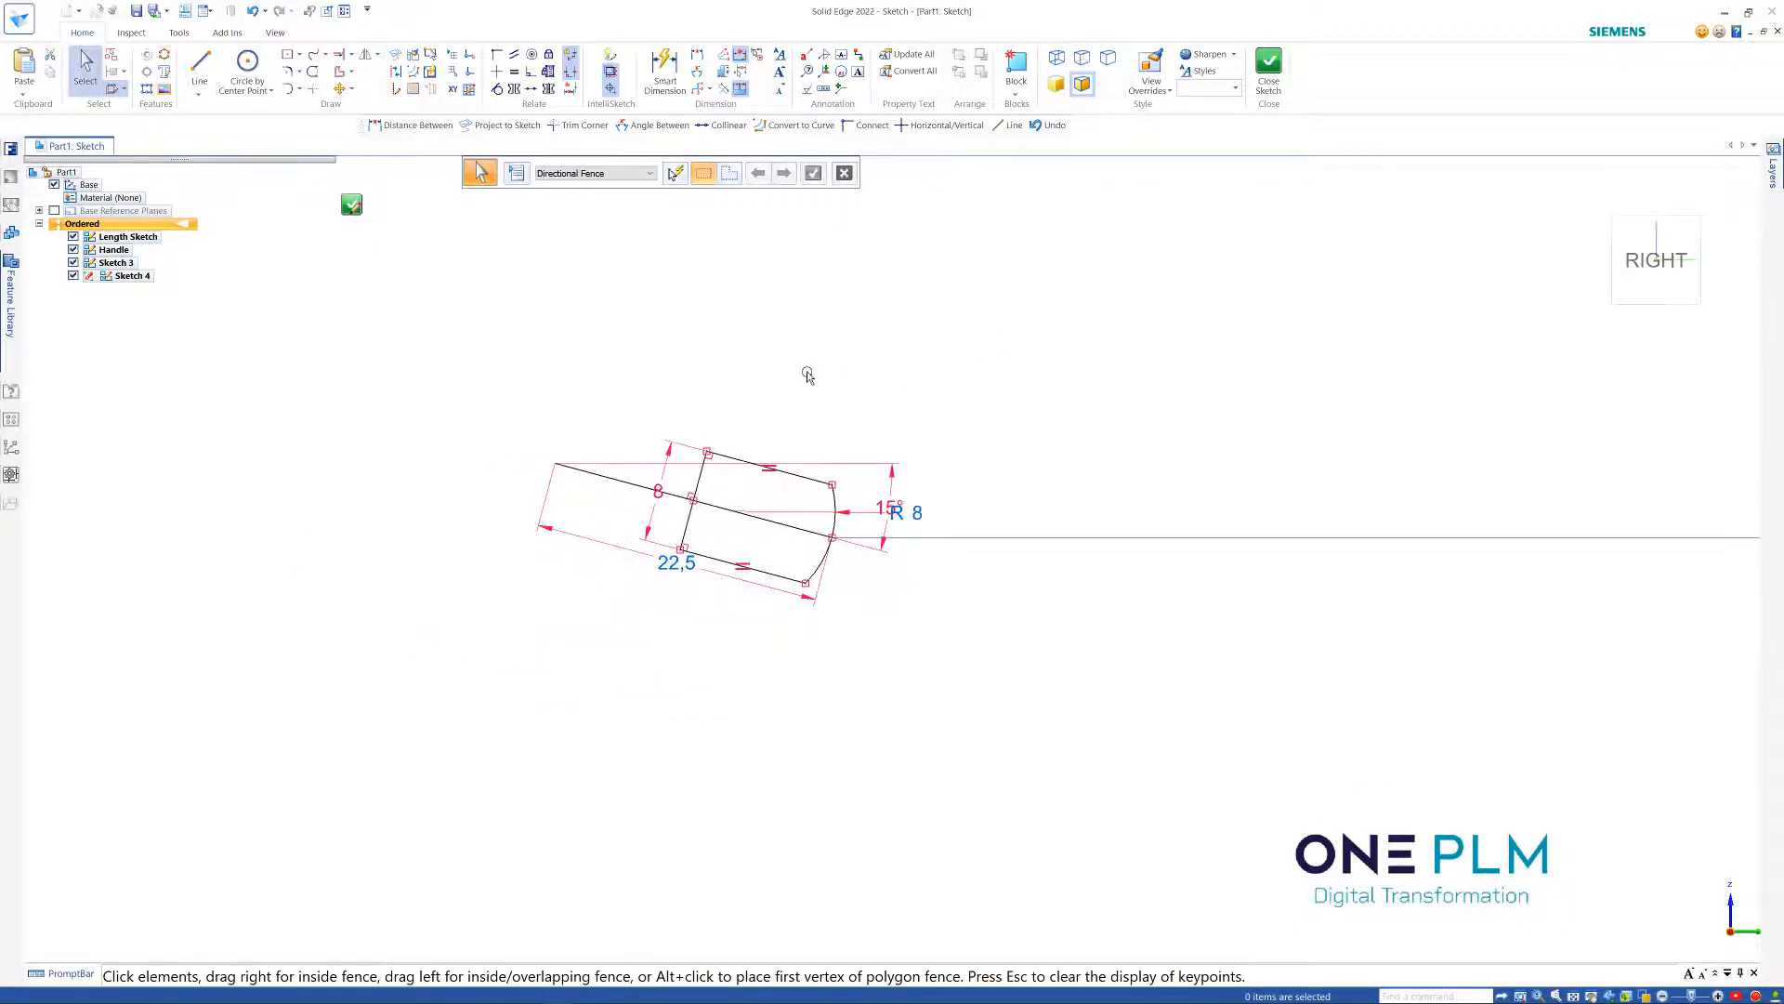
scroll(808, 373, up, 1)
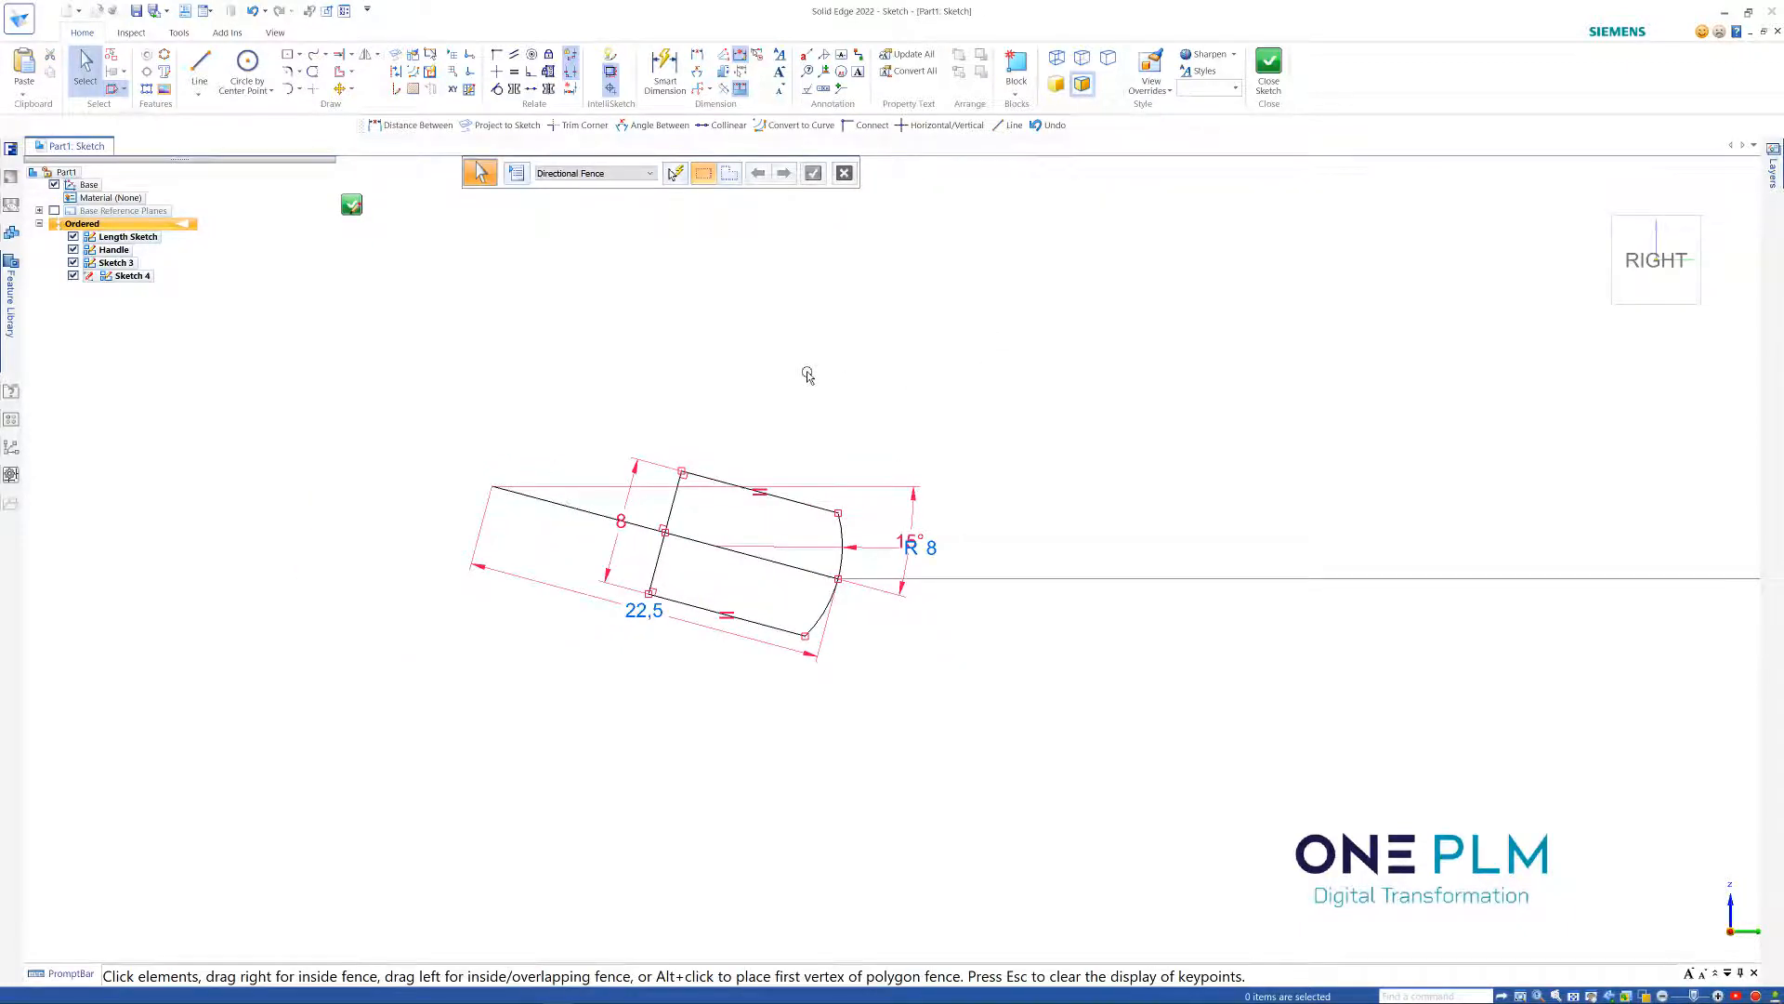
scroll(808, 374, up, 1)
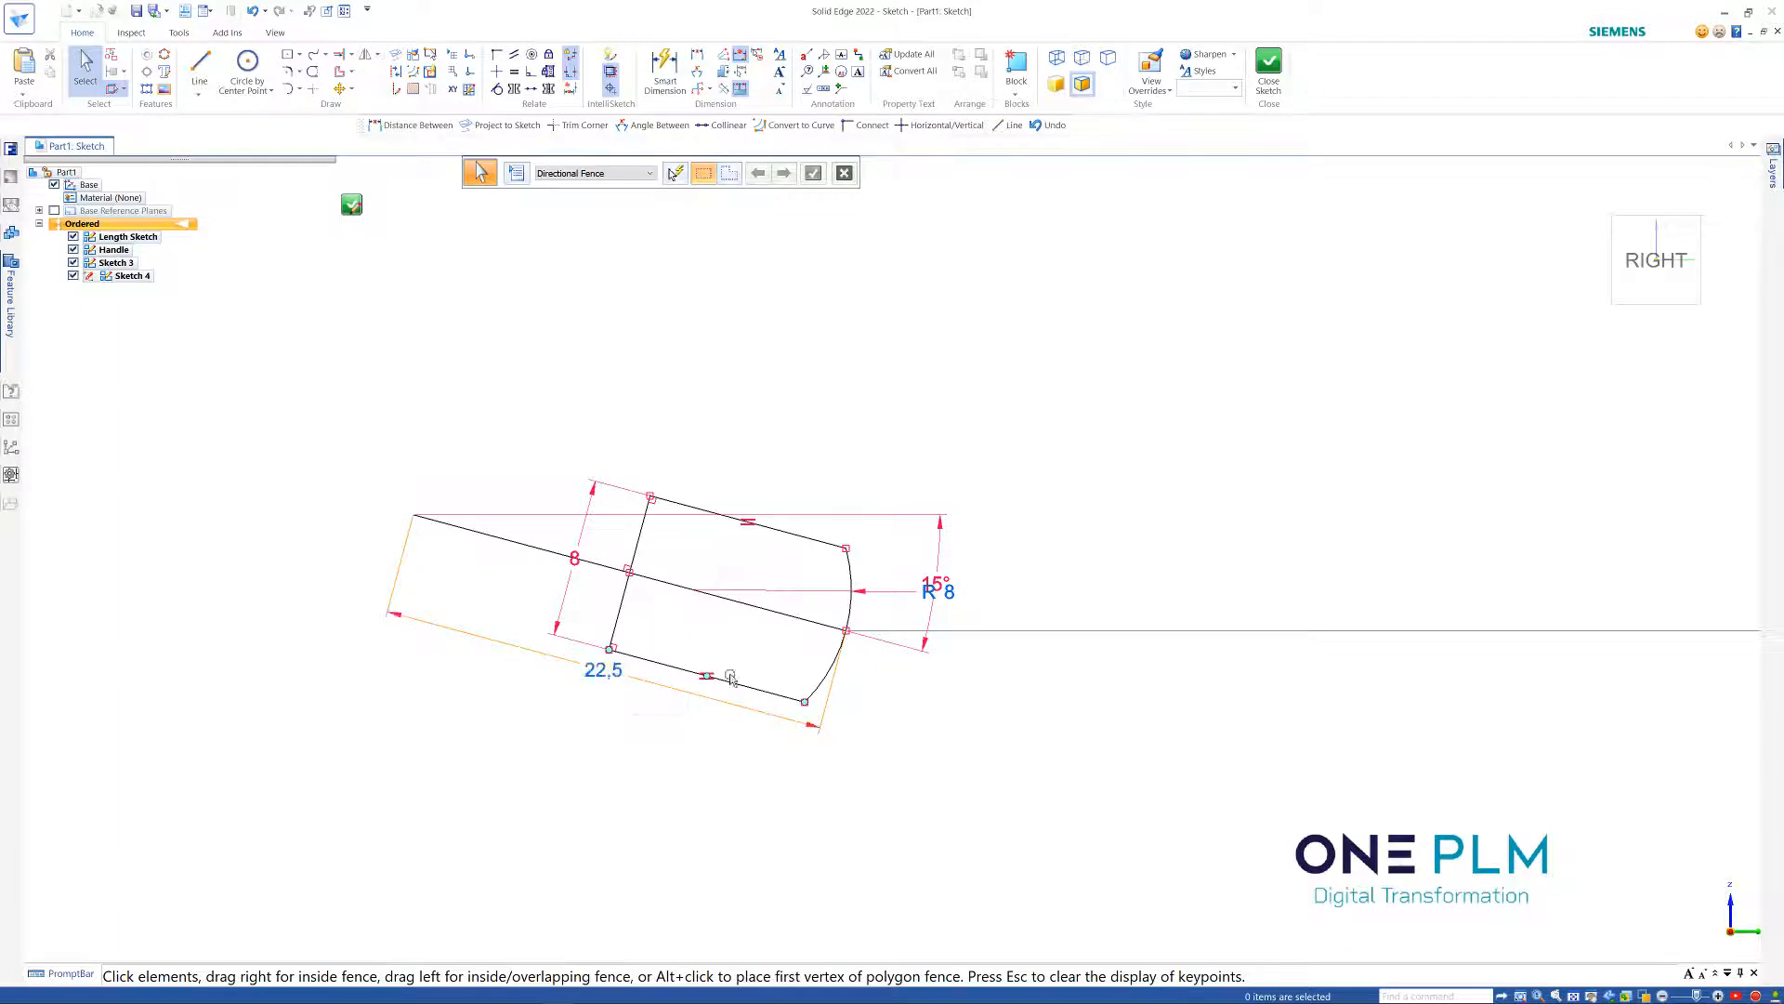
click(396, 72)
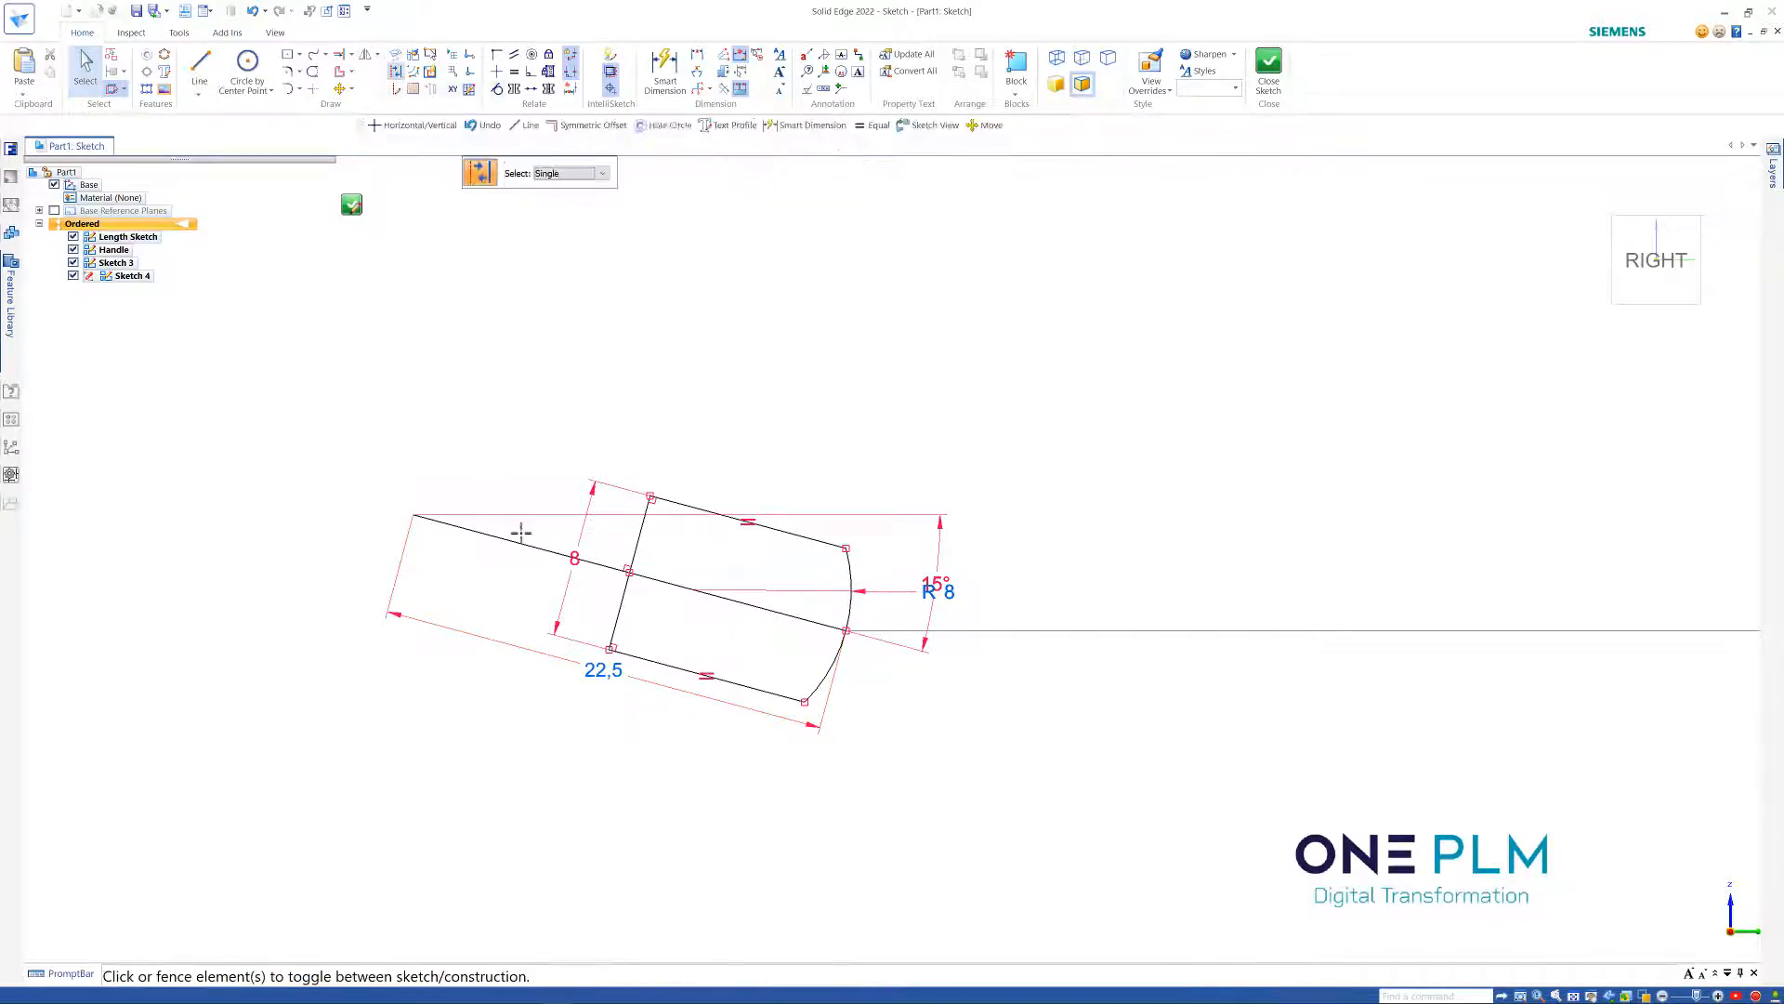
click(530, 545)
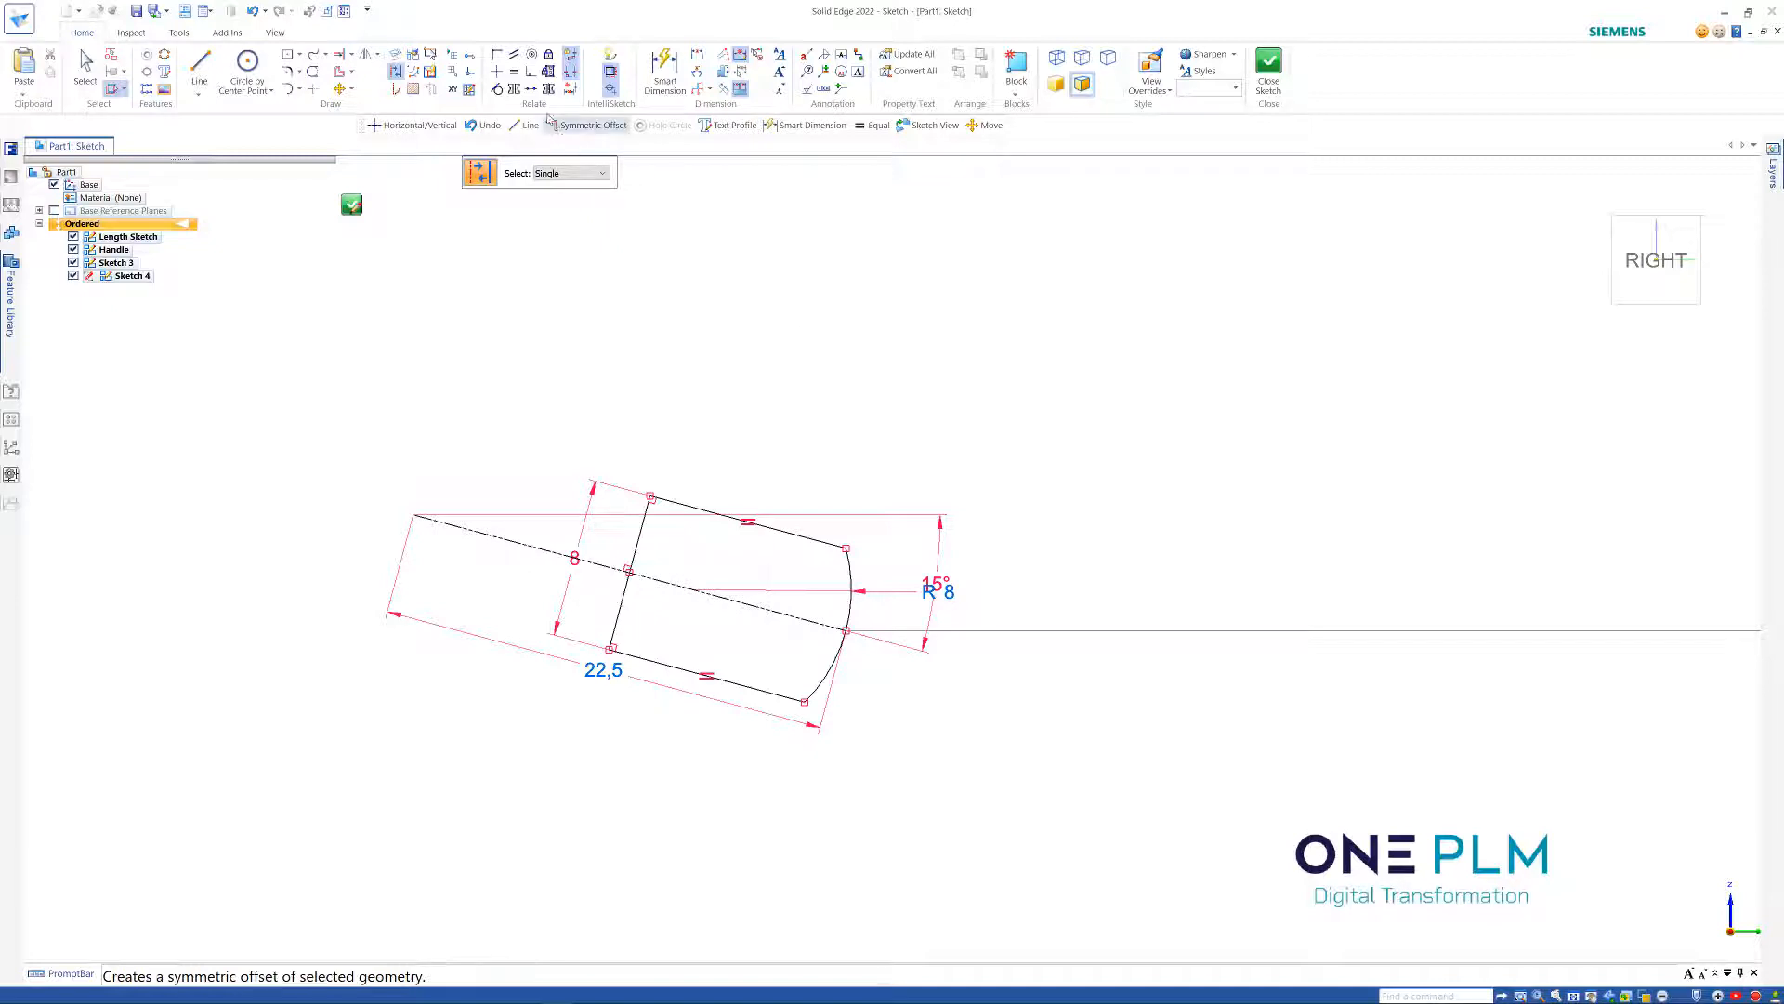
click(723, 72)
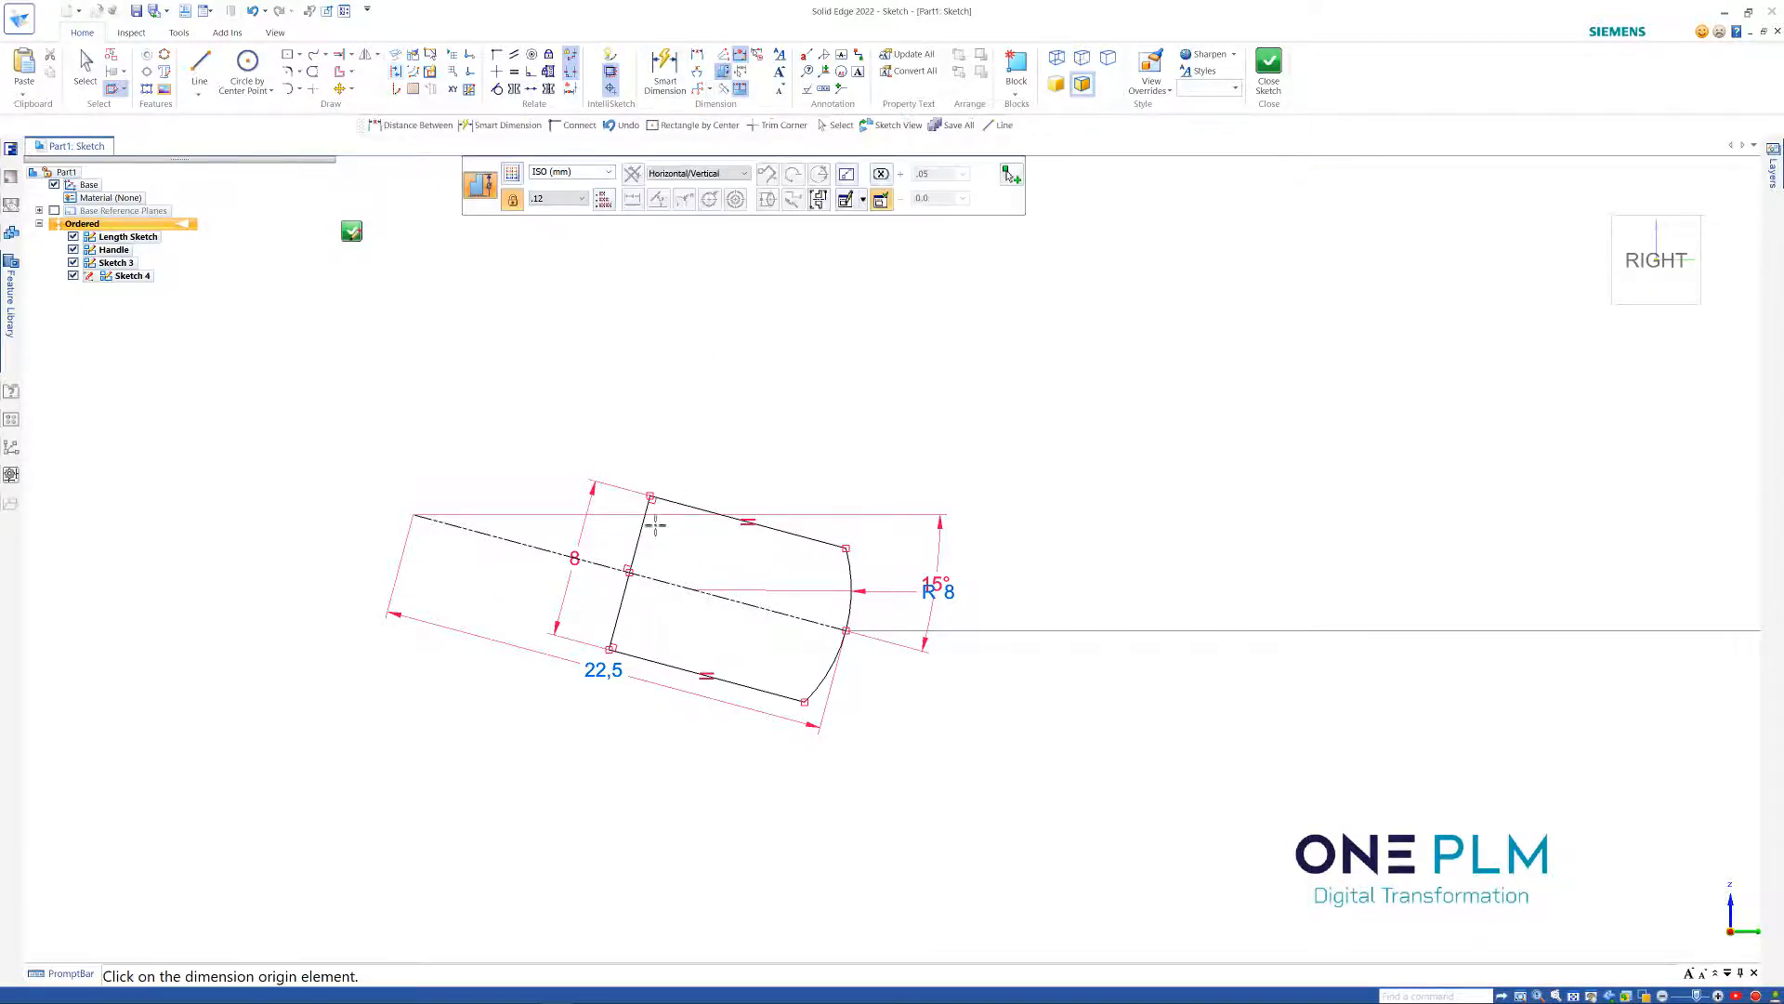
click(639, 536)
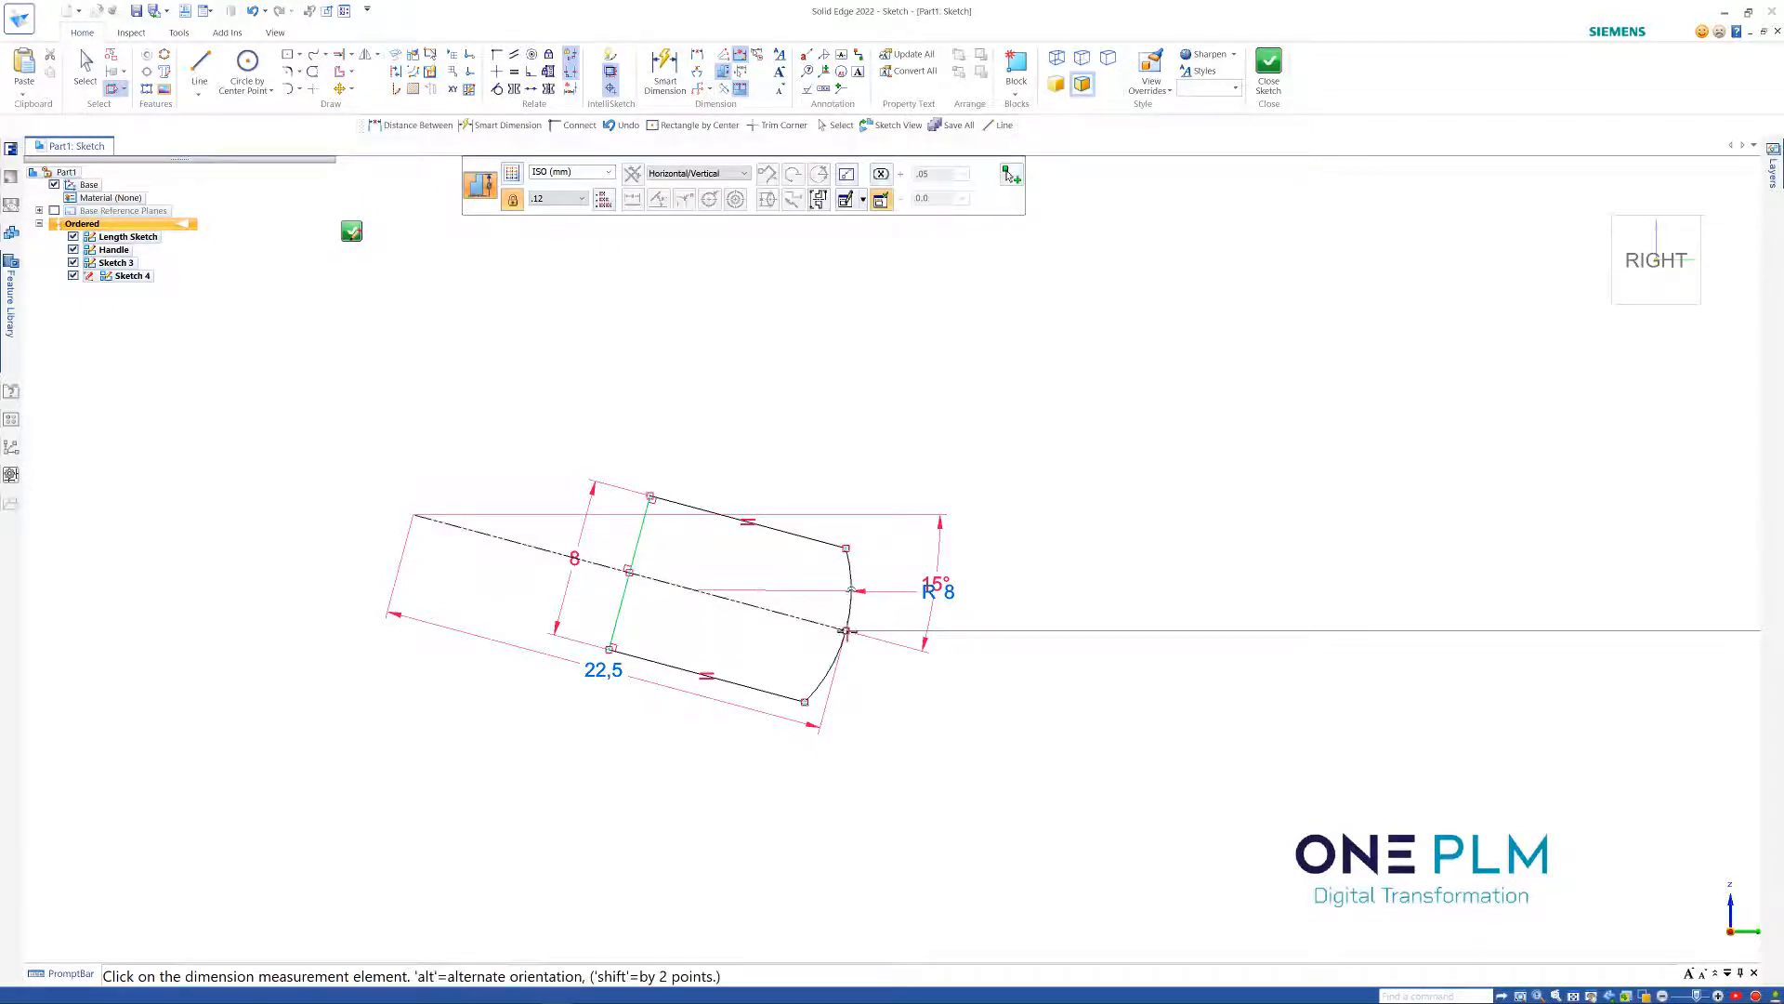
click(846, 631)
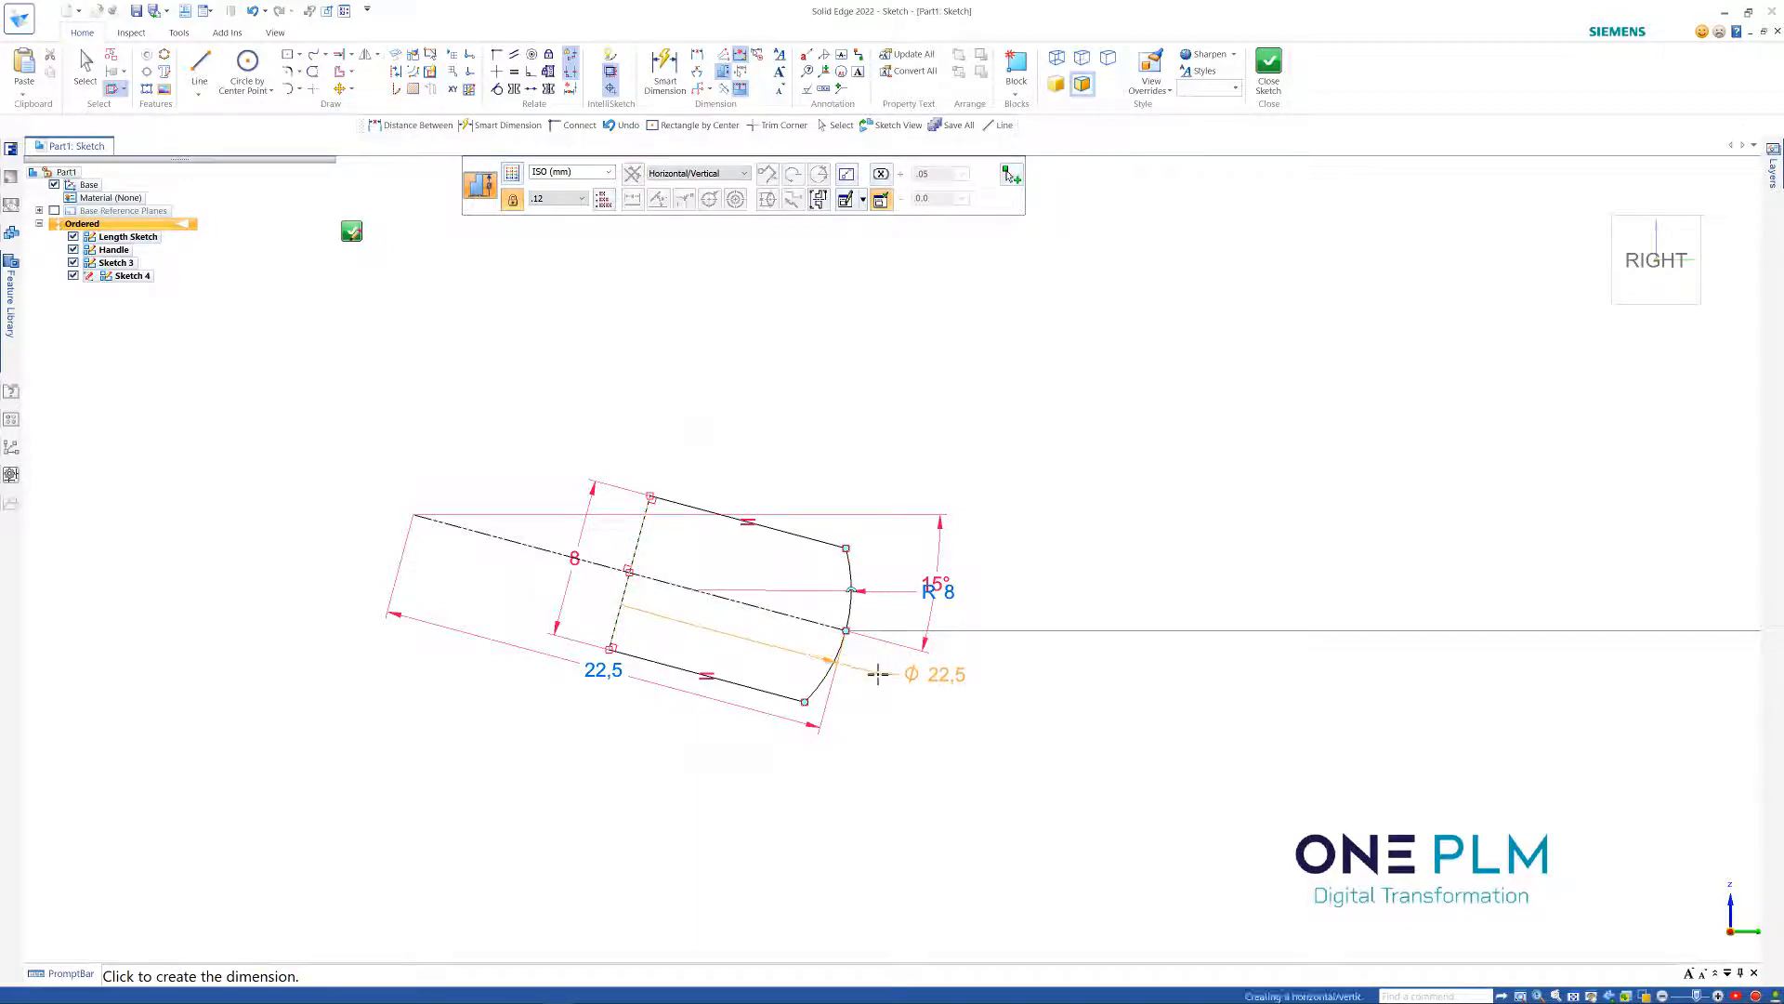
key(Escape)
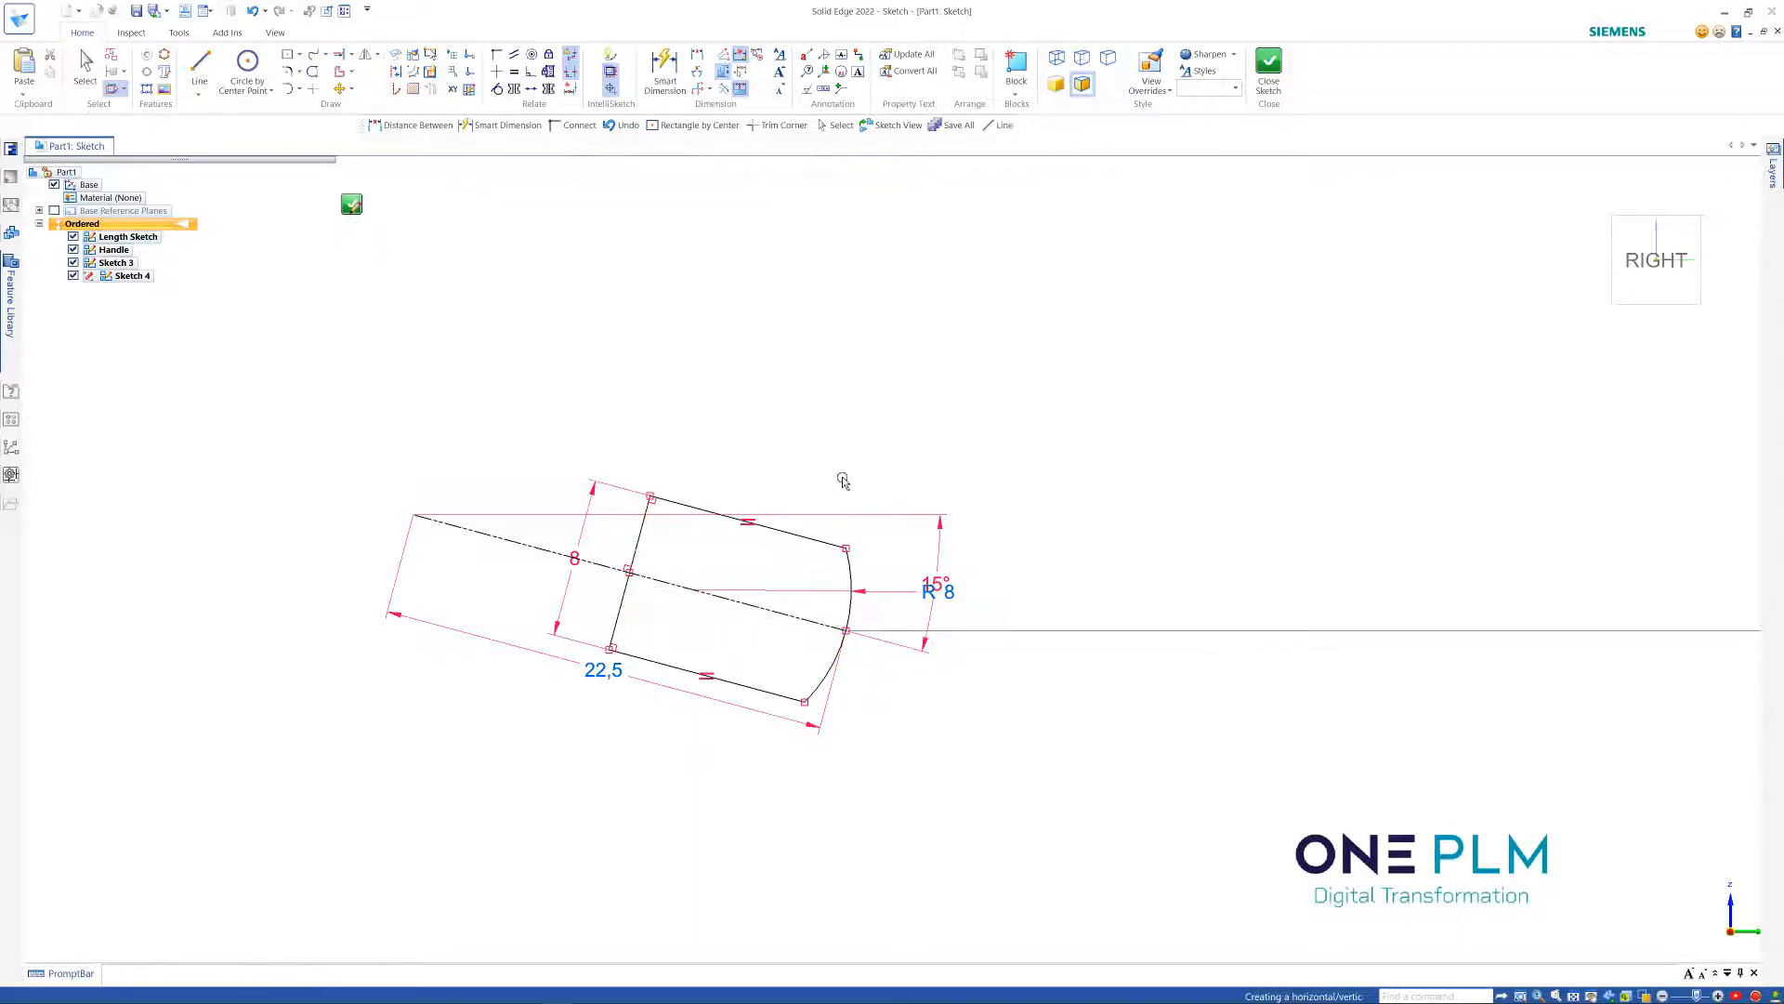
Move the 15° angle dimension farther away from the profile's arc end
scroll(853, 485, down, 1)
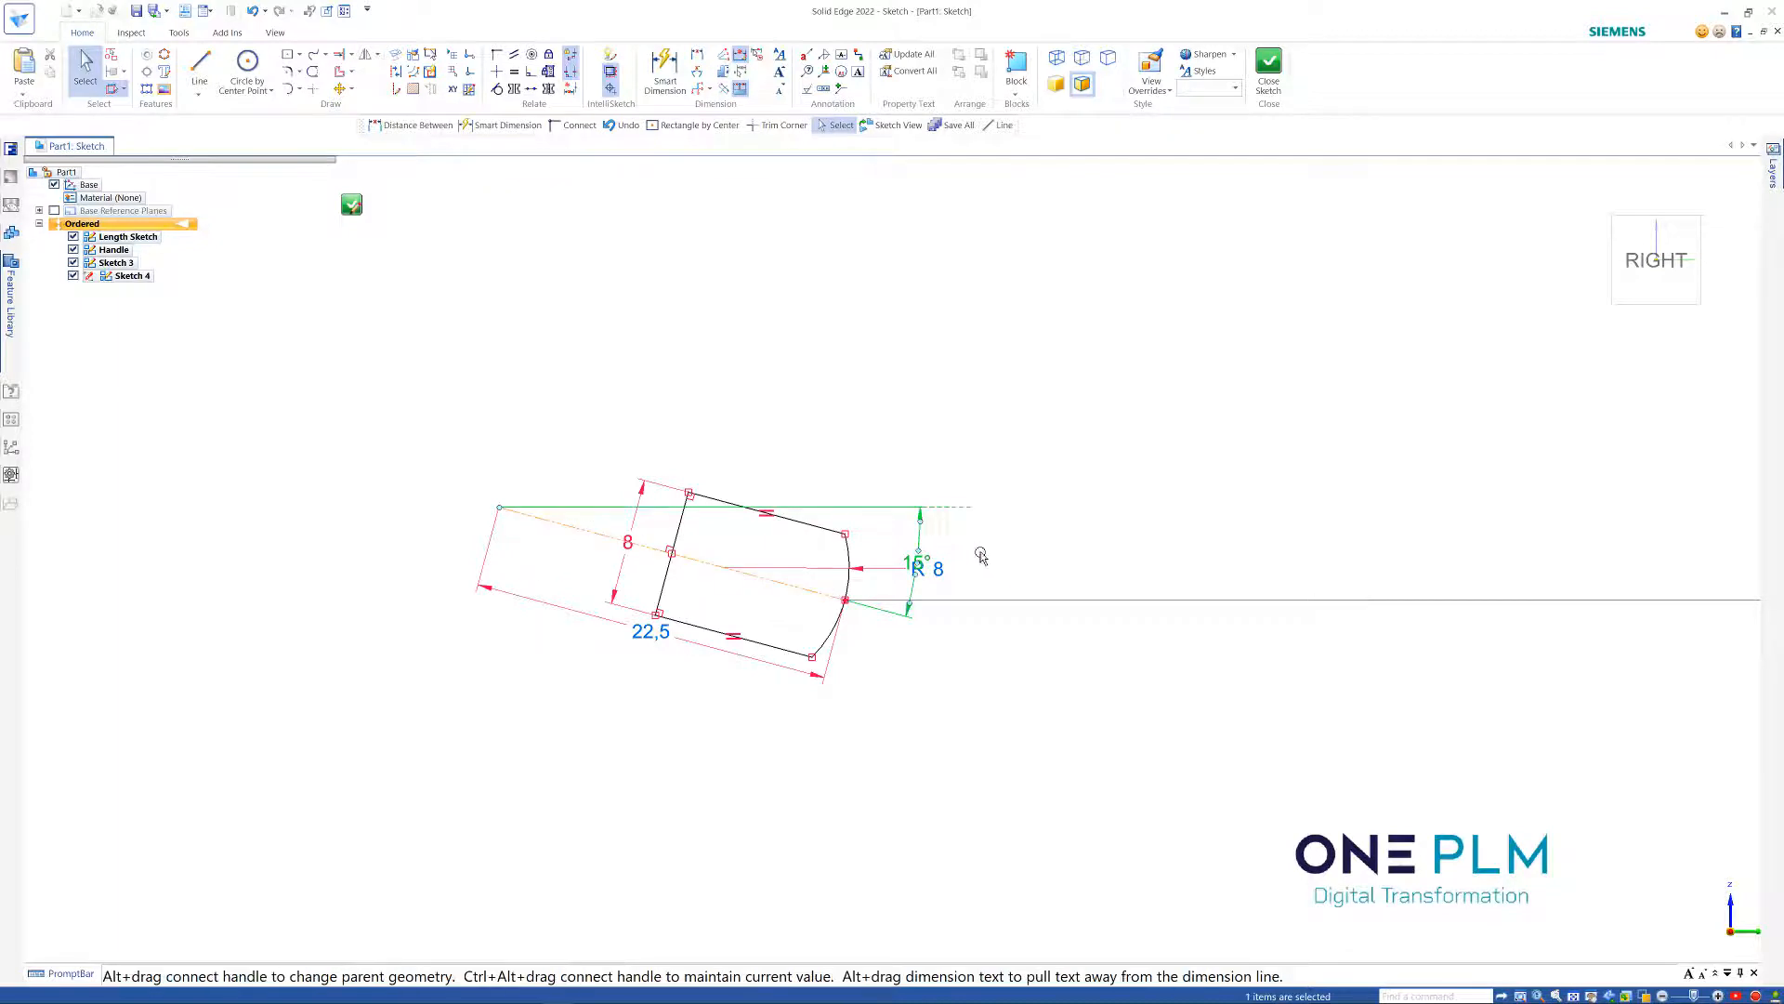
drag(918, 545, 995, 553)
key(Escape)
scroll(948, 403, down, 3)
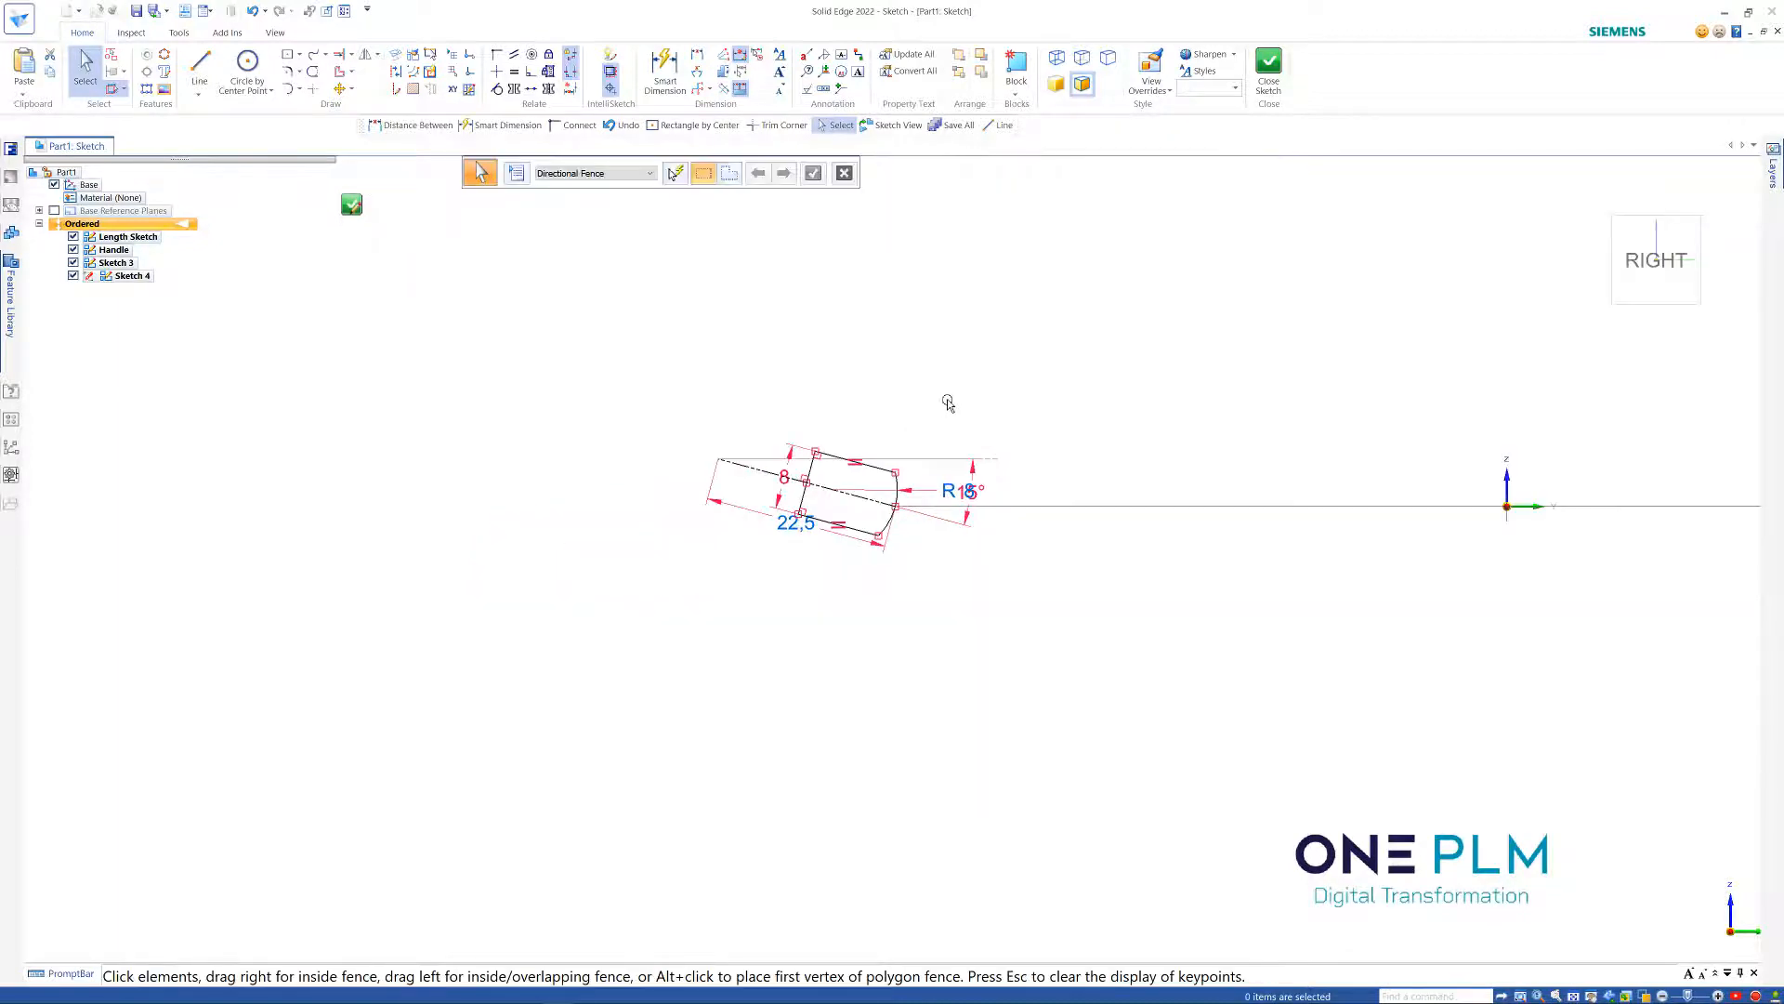
Close and finish the tilted profile's sketch, keeping its default name, and leave the Sketch command
click(1269, 67)
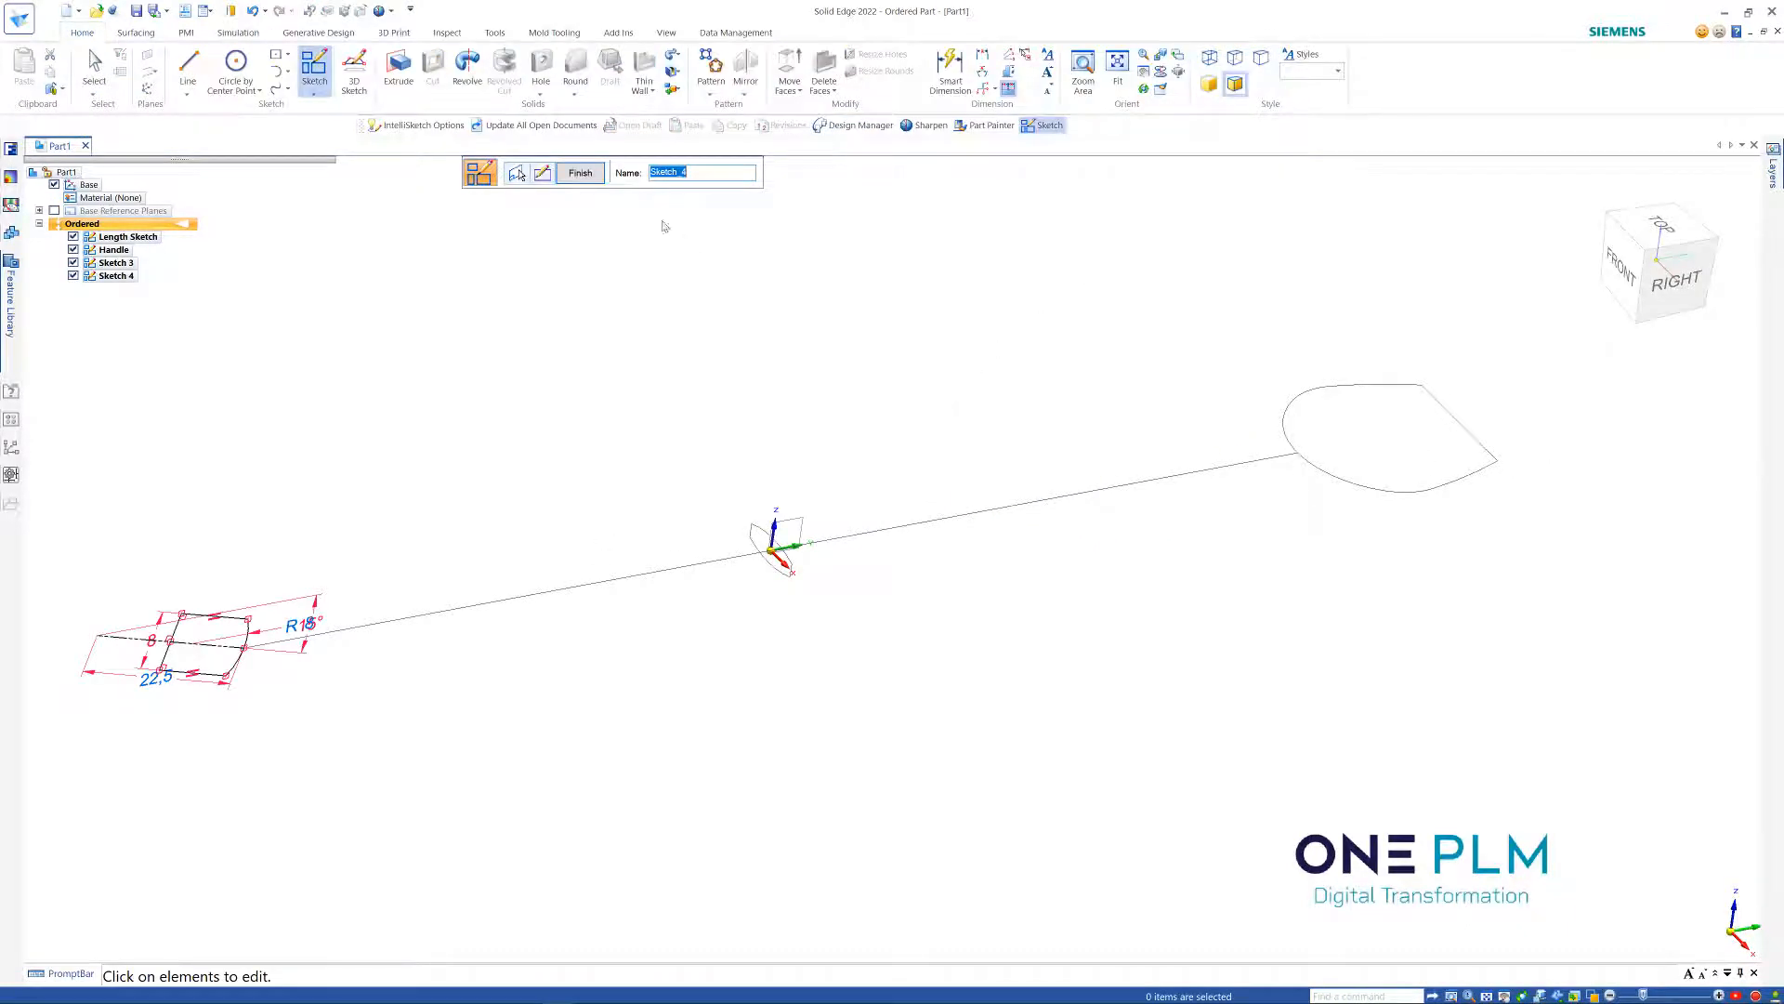
click(580, 174)
scroll(889, 443, down, 2)
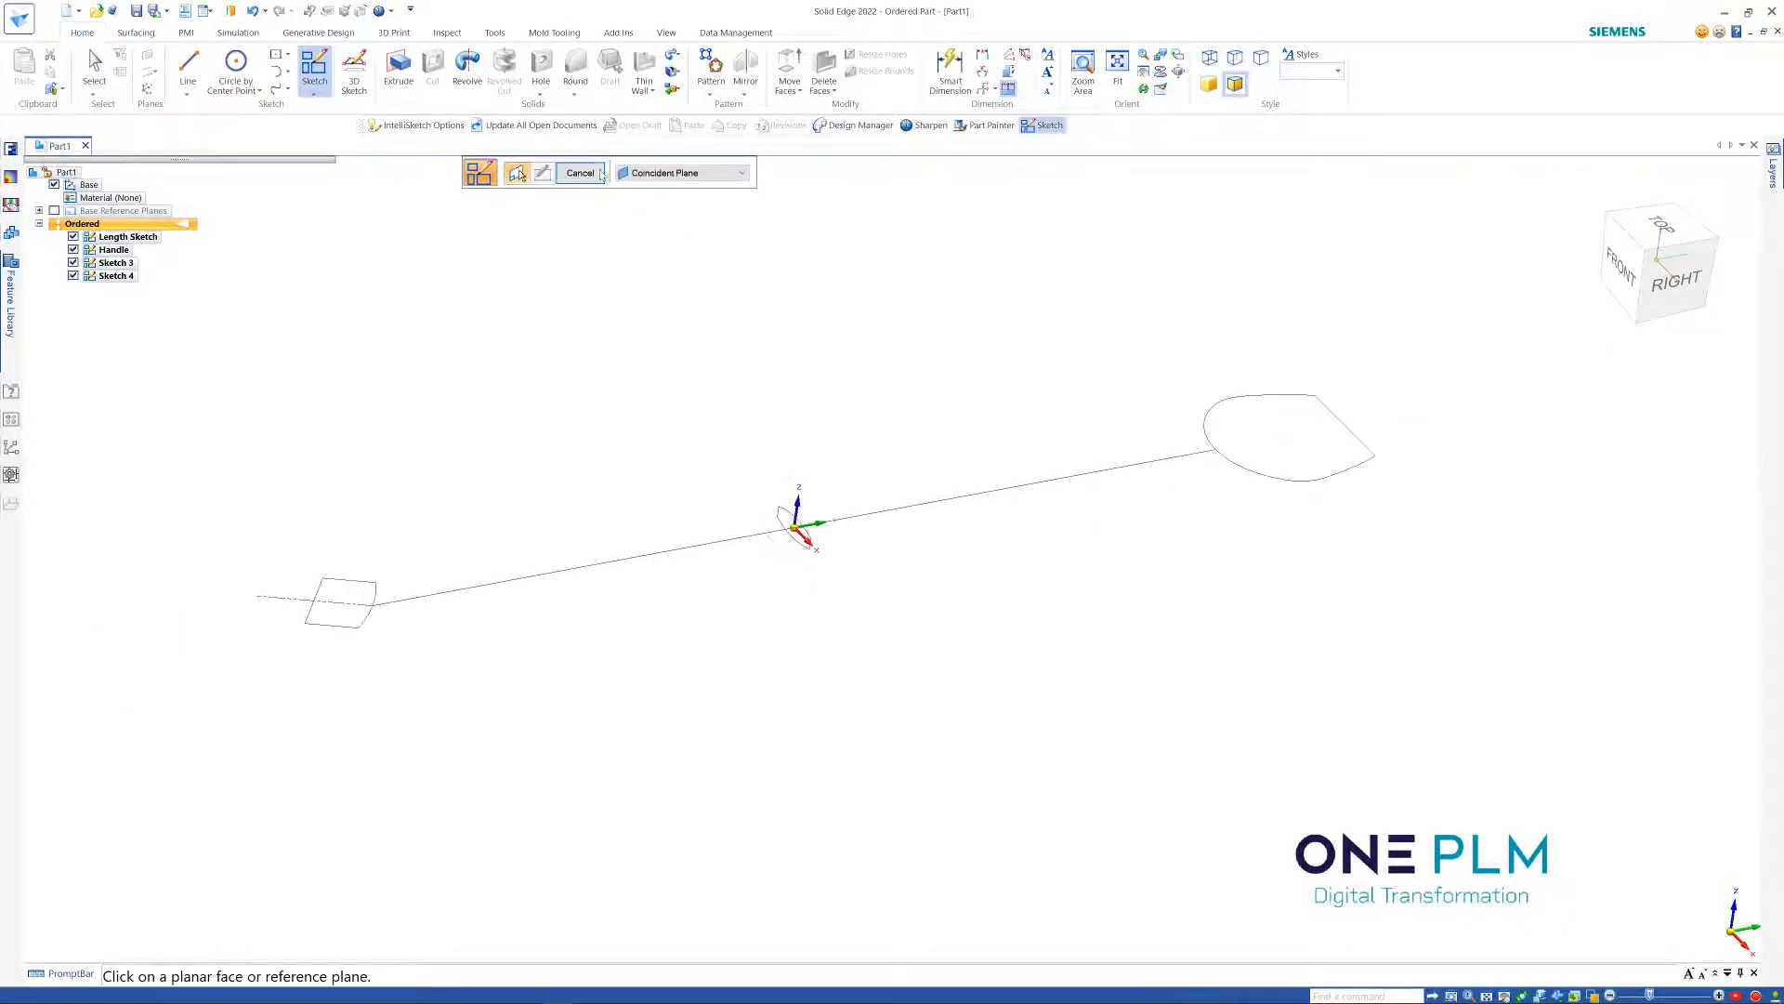
key(Escape)
key(Escape)
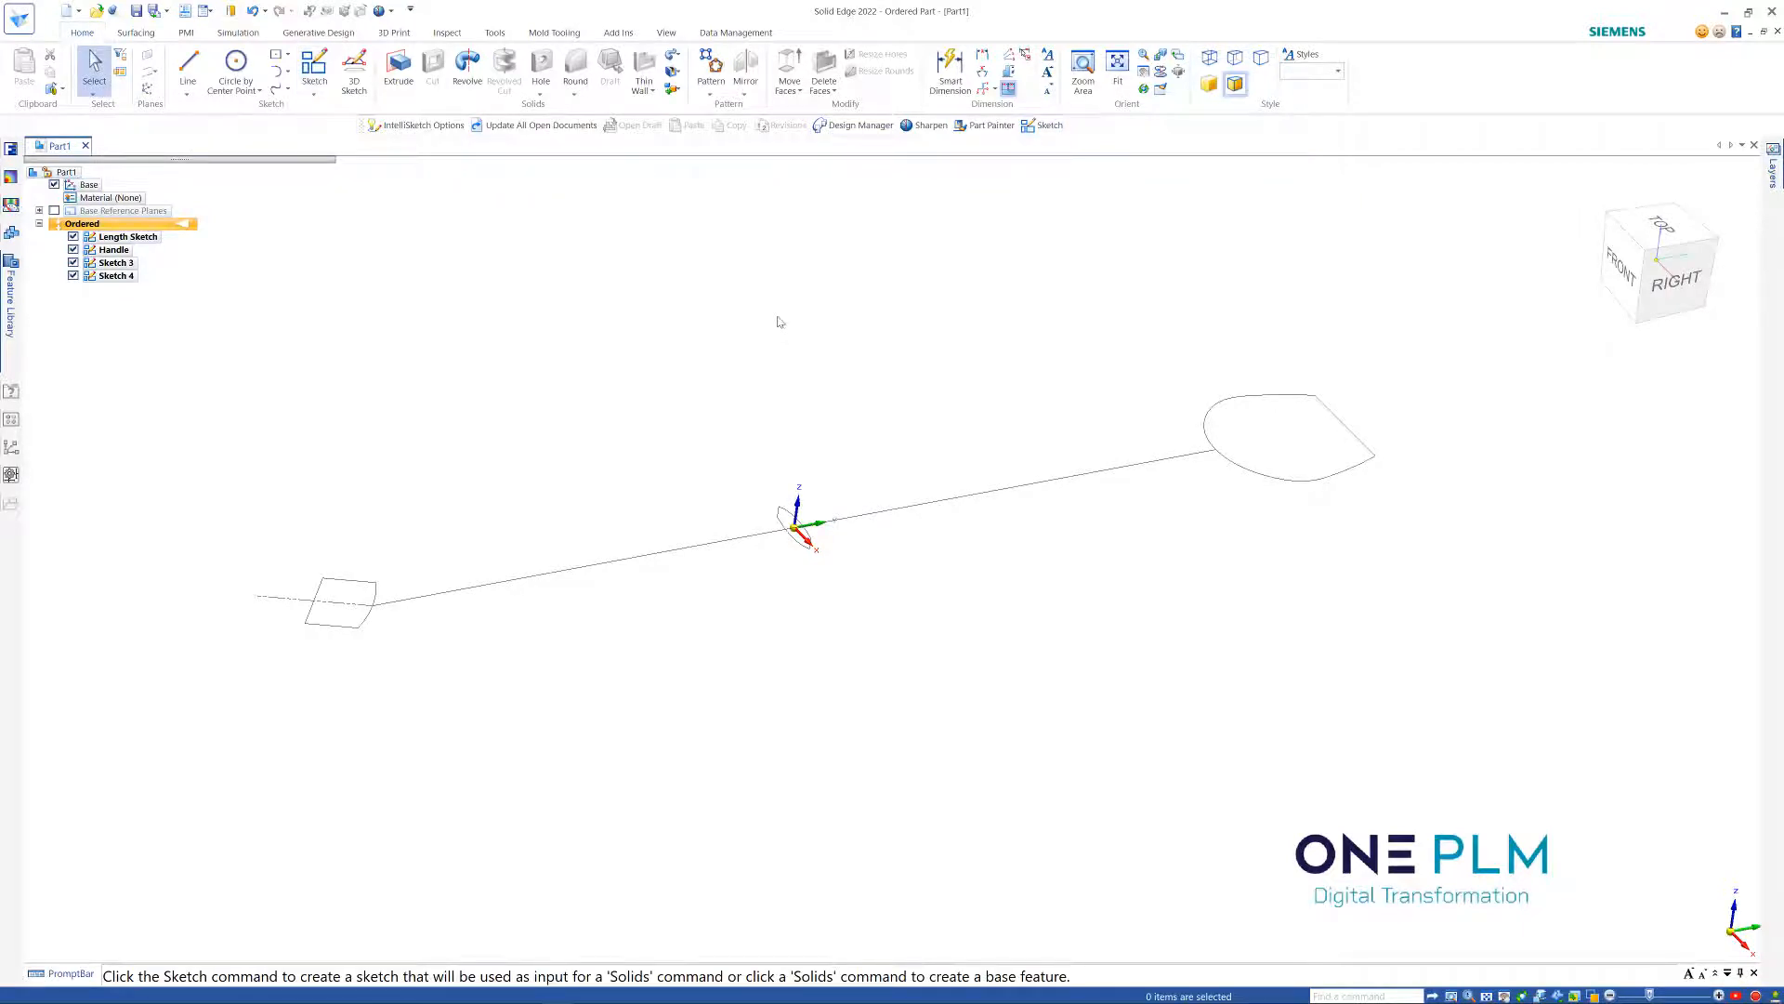
Extrude the rounded profile with the straight edge at the far end of the length line symmetrically by 7 mm
middle_drag(779, 322, 772, 341)
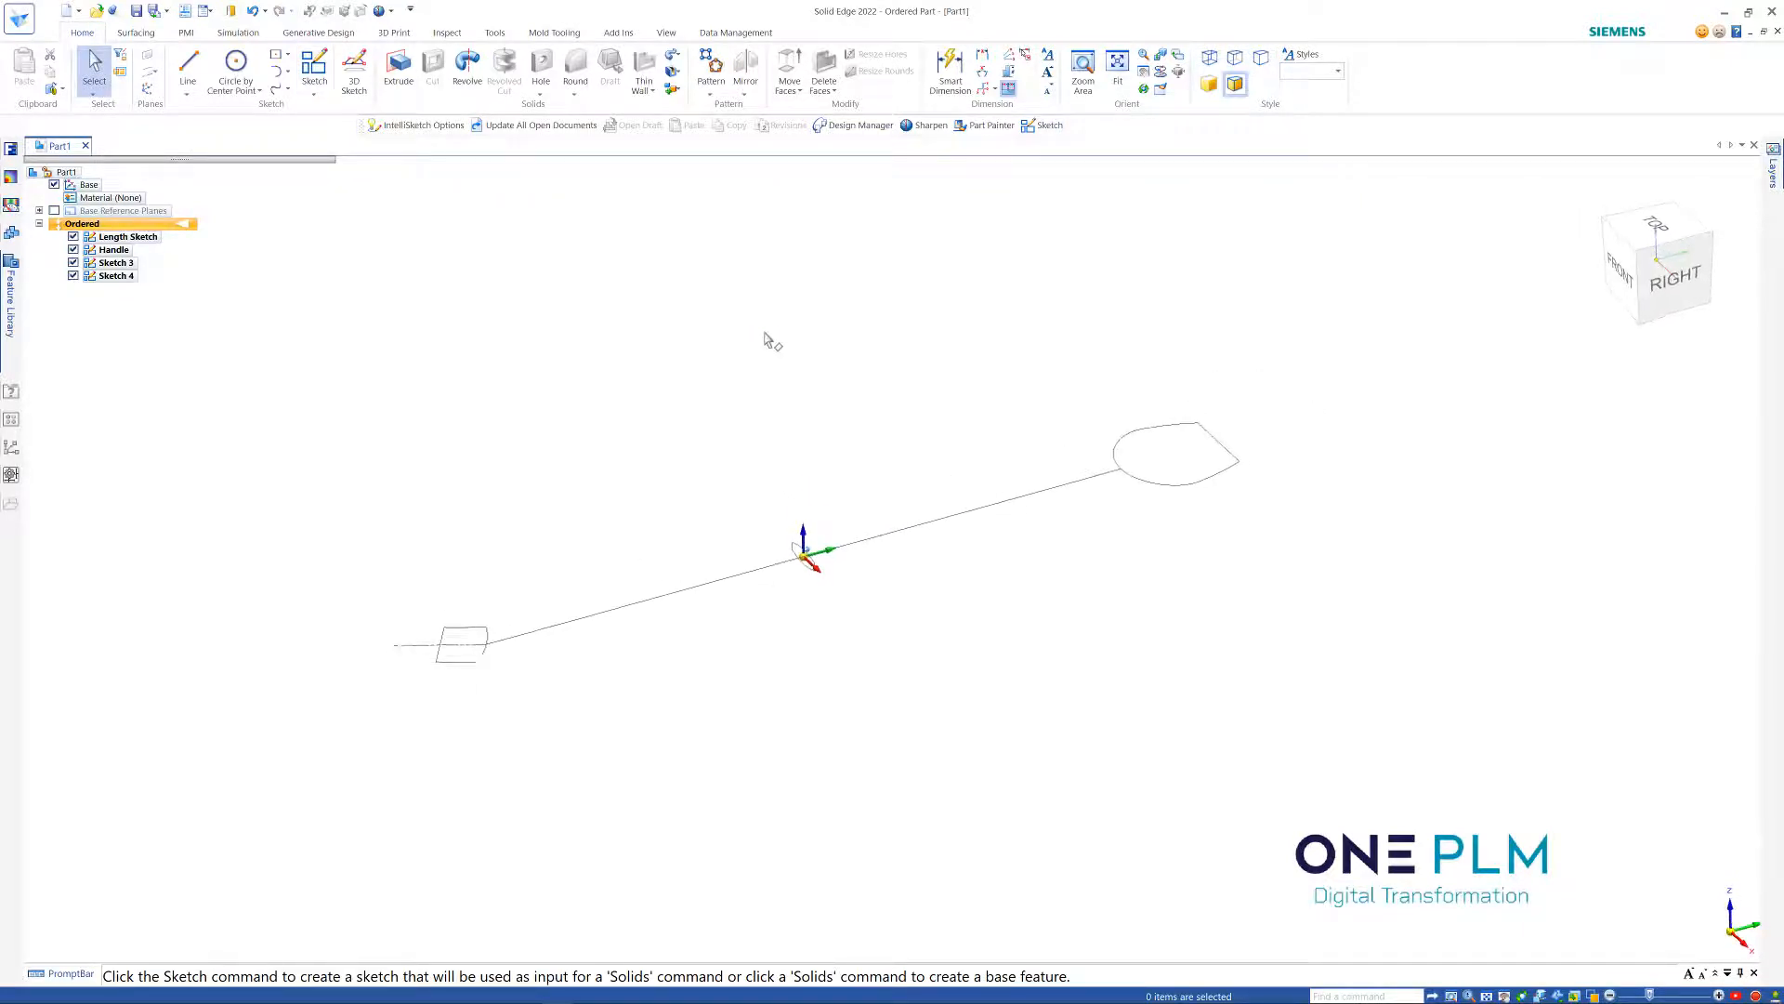
scroll(765, 340, up, 2)
scroll(765, 340, down, 1)
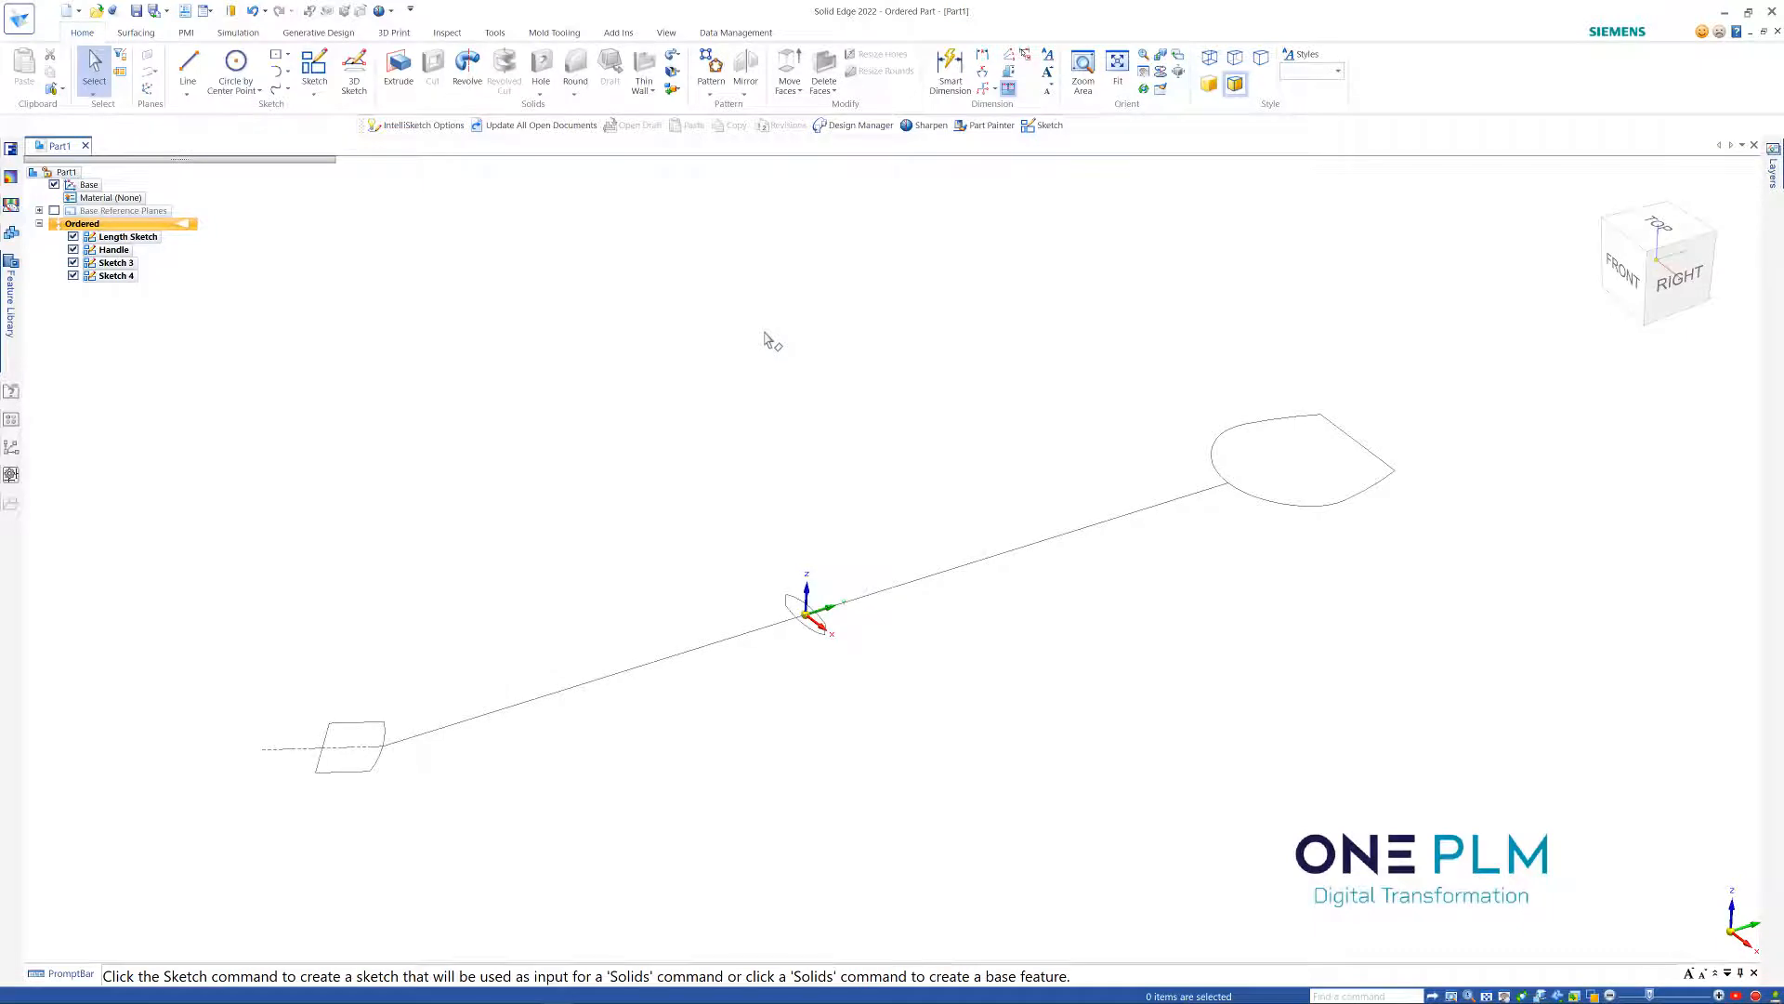
click(398, 70)
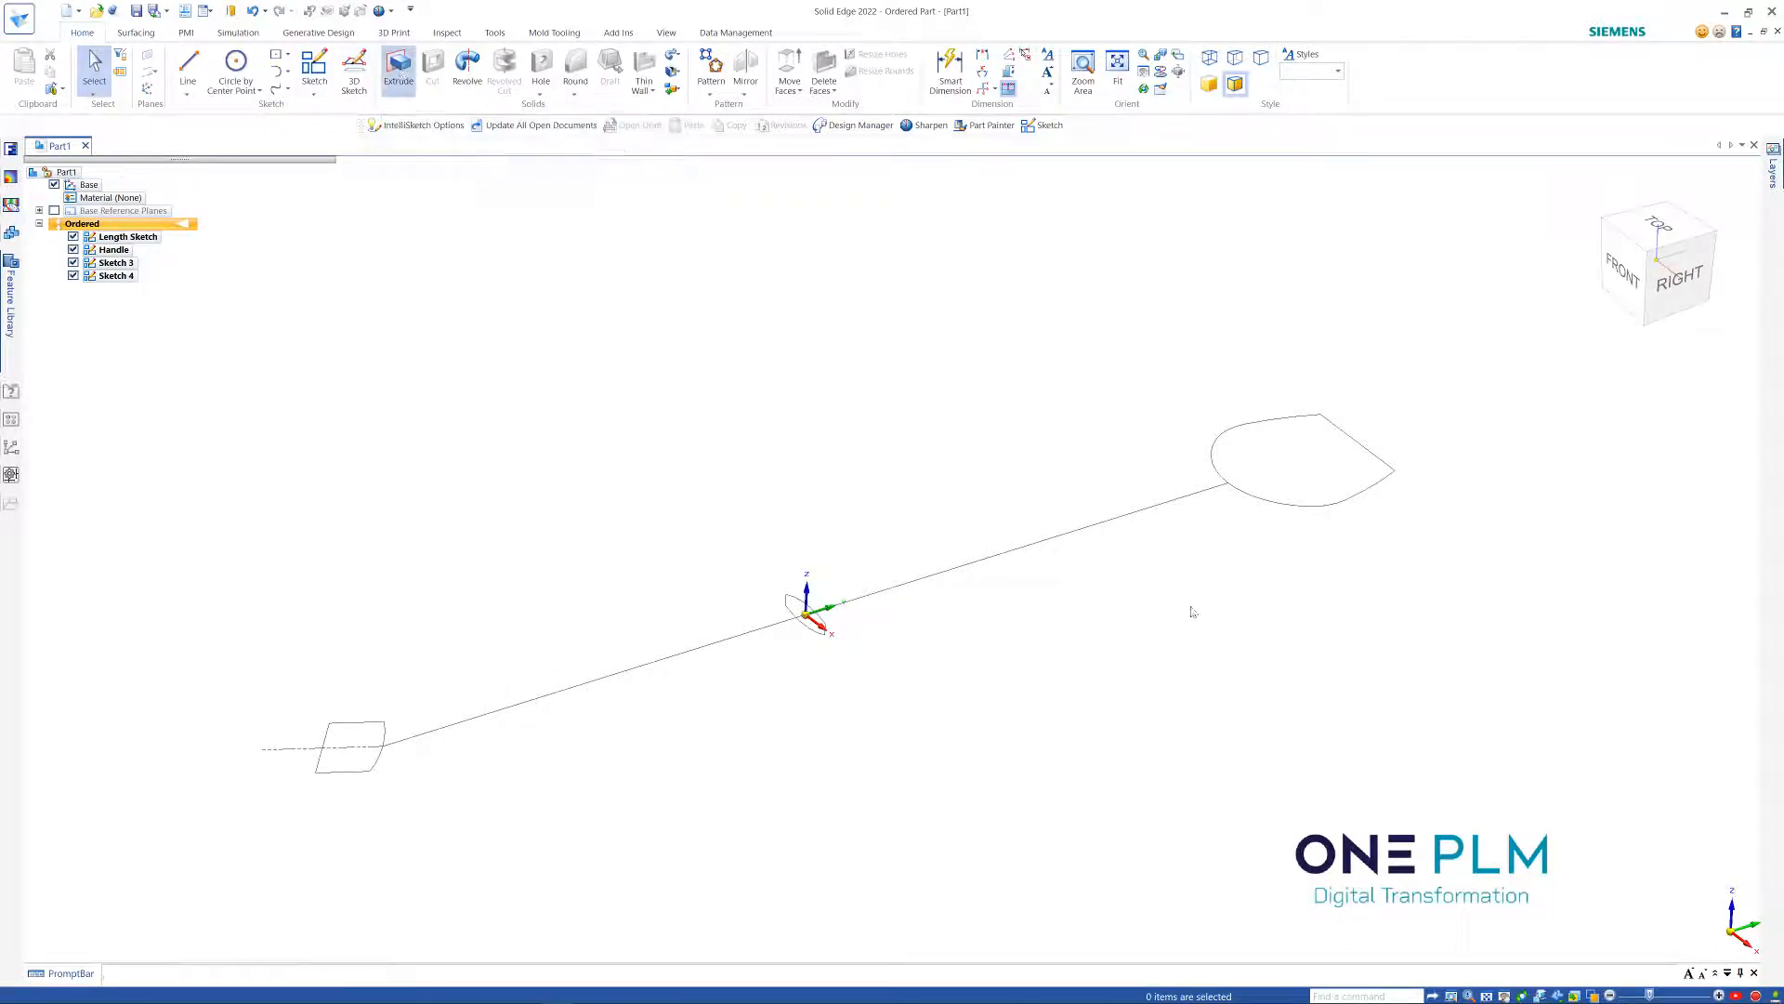
click(1274, 510)
right_click(1267, 546)
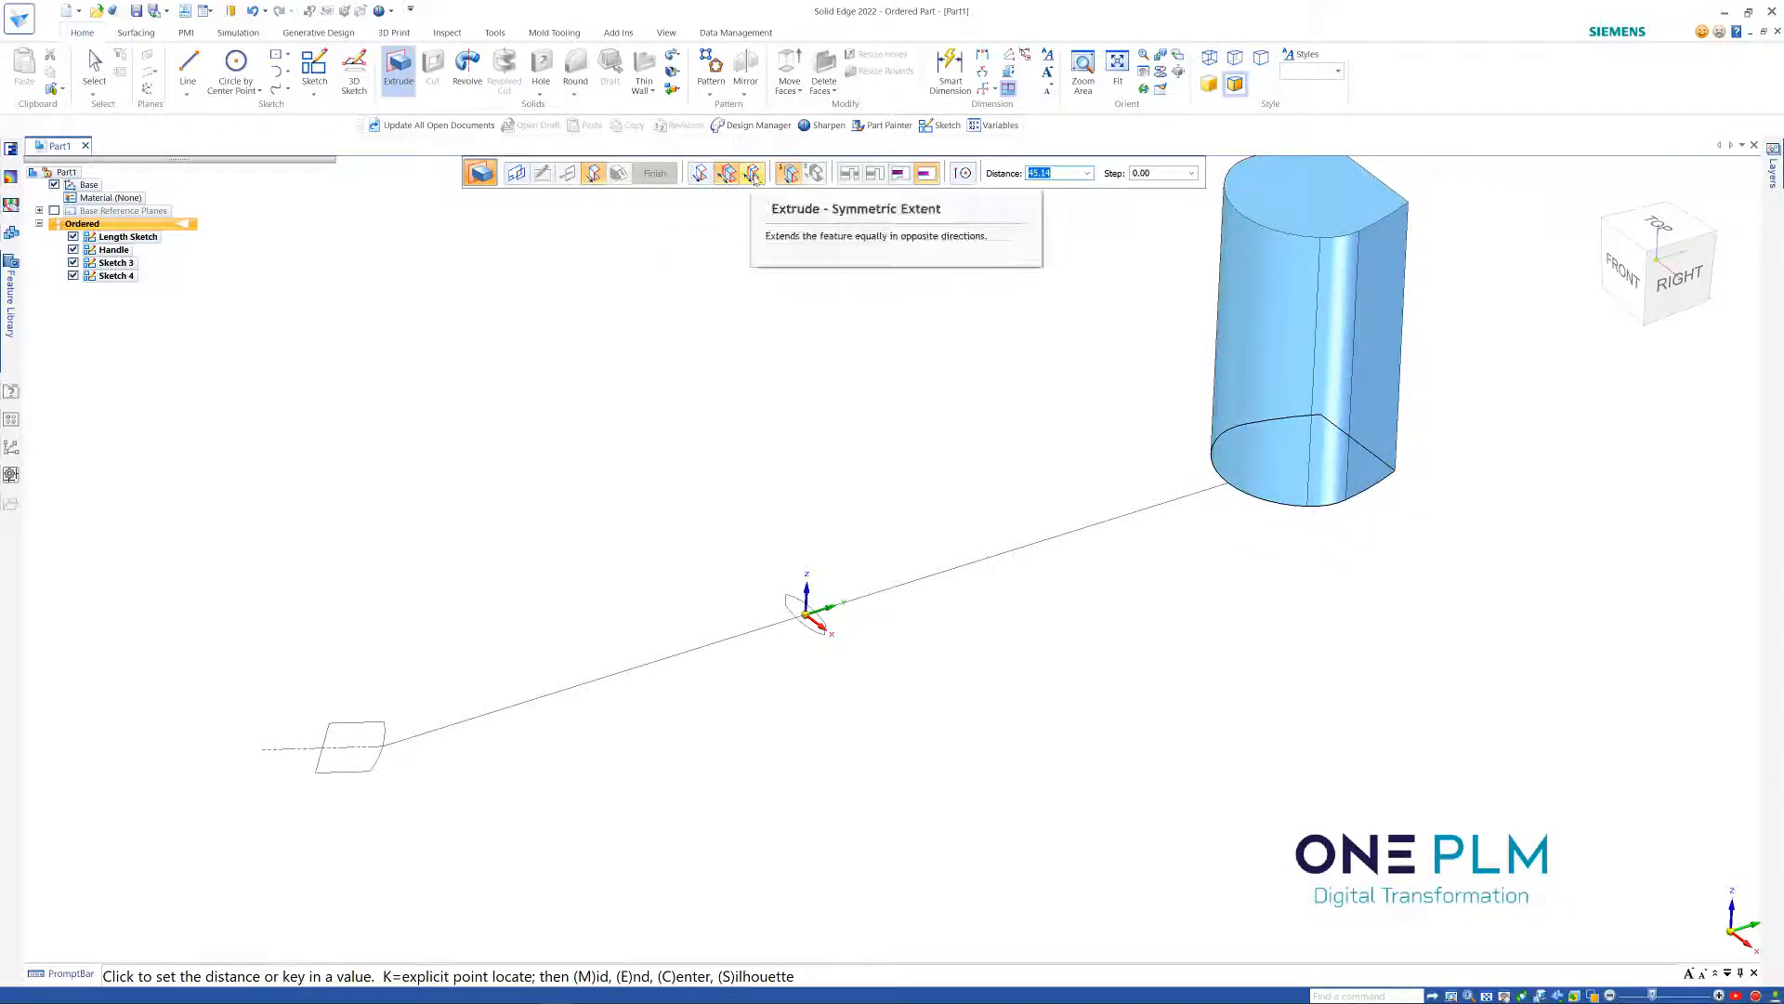
click(754, 176)
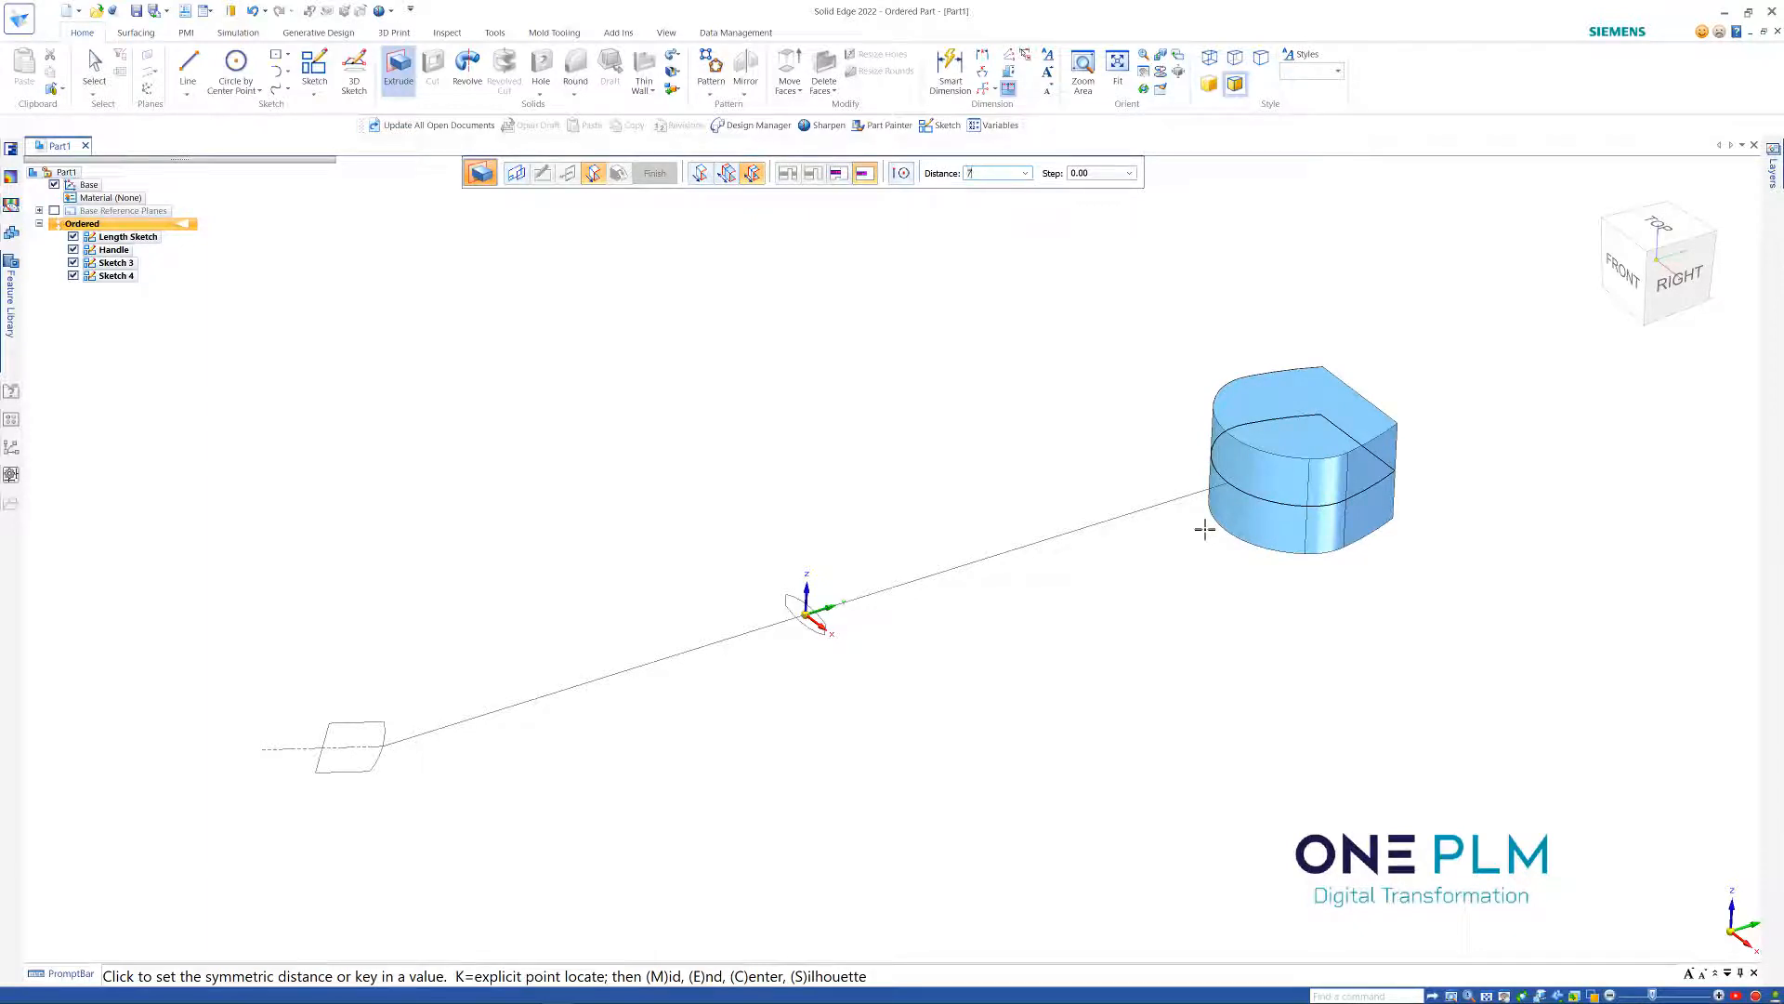
key(Return)
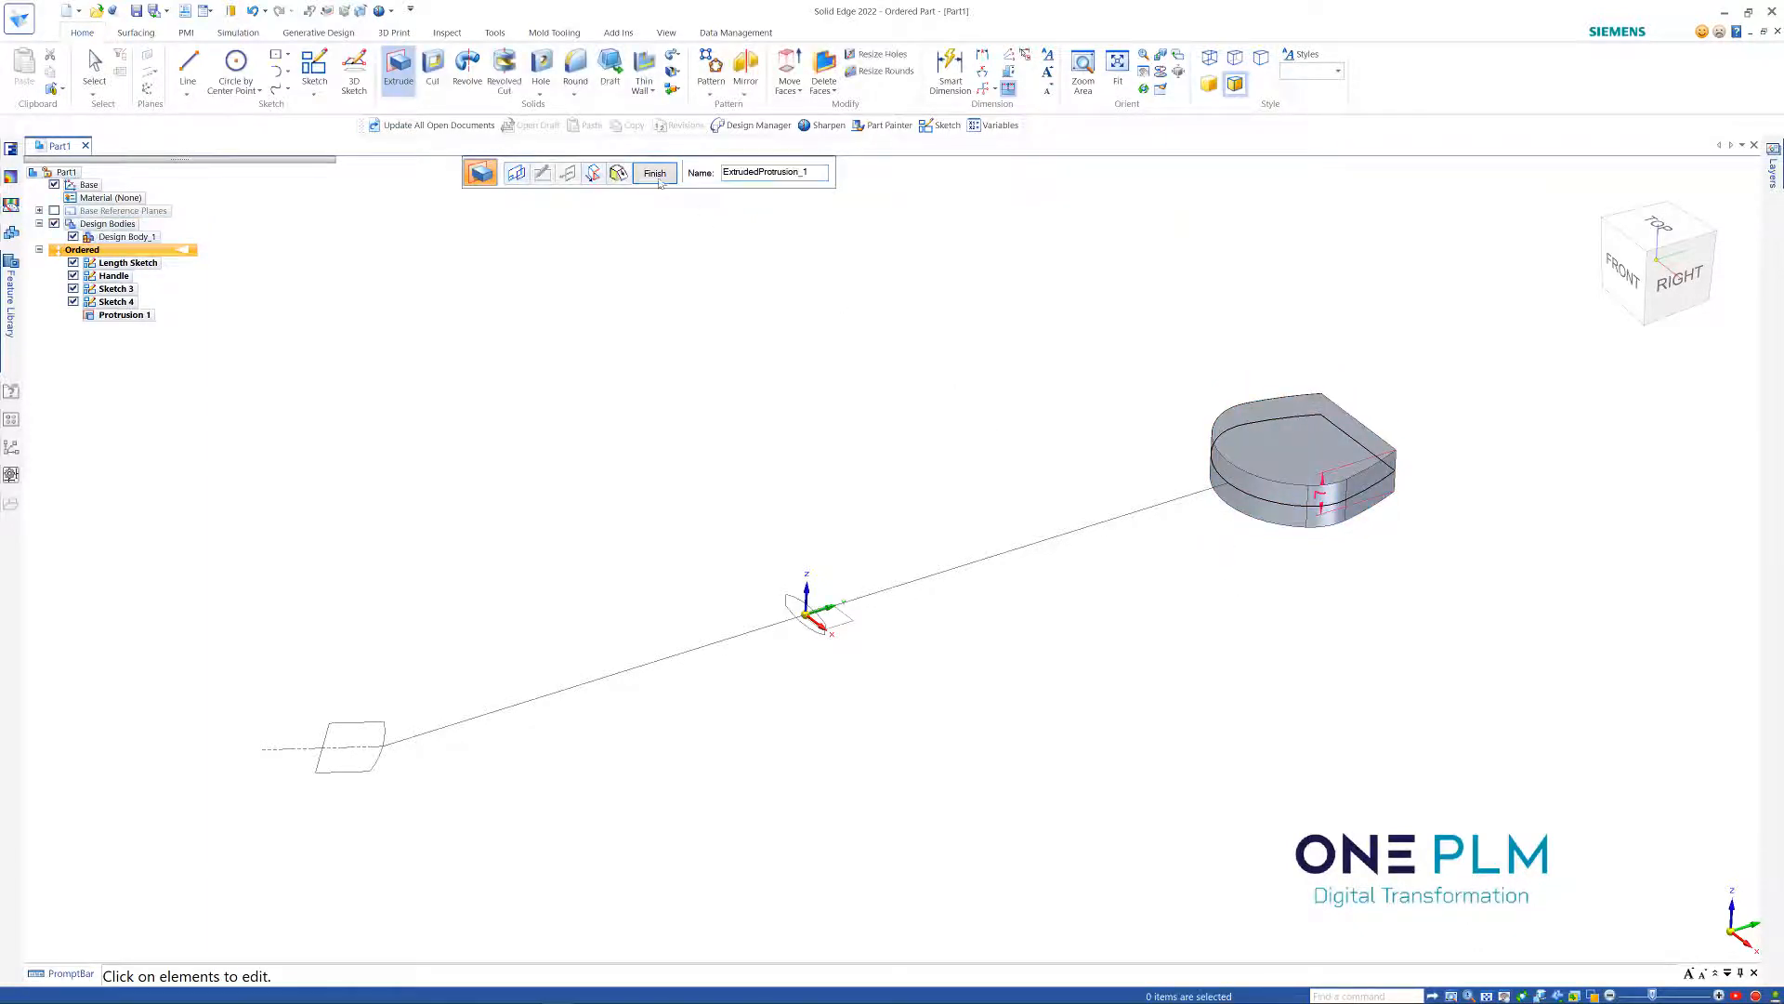
Change the new extrusion's symmetric thickness to 6 mm and finish the feature
click(1320, 499)
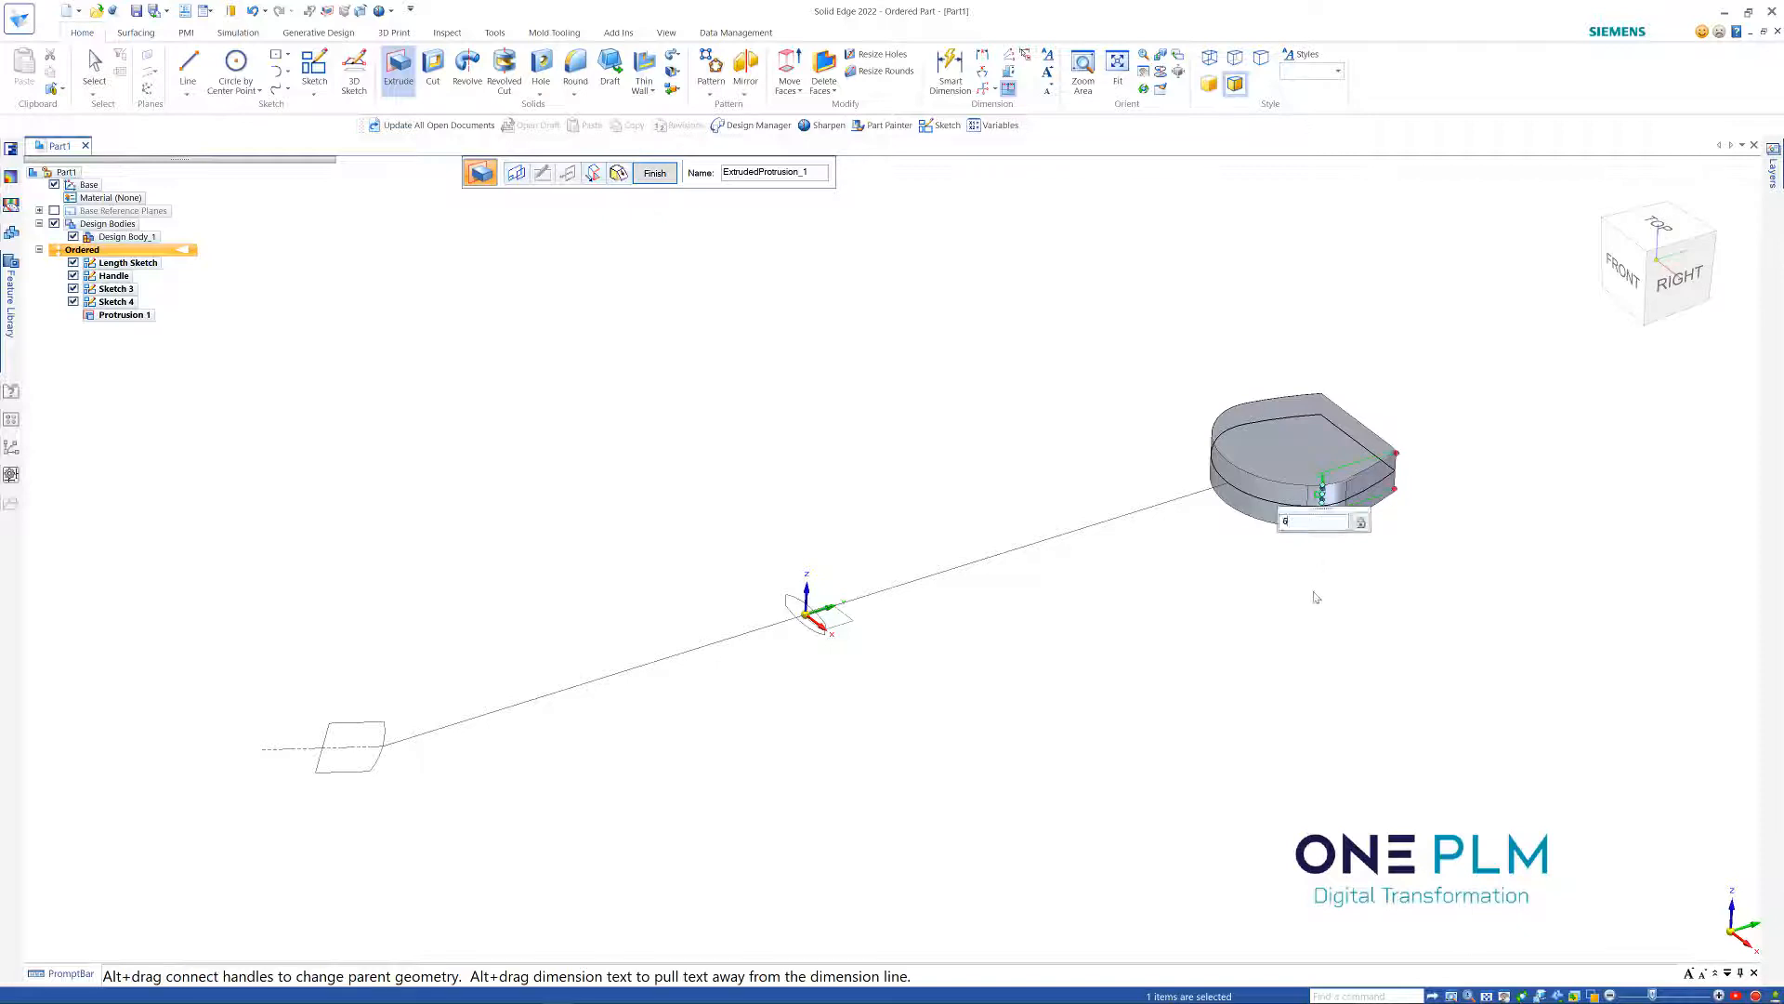
click(655, 174)
scroll(987, 458, down, 2)
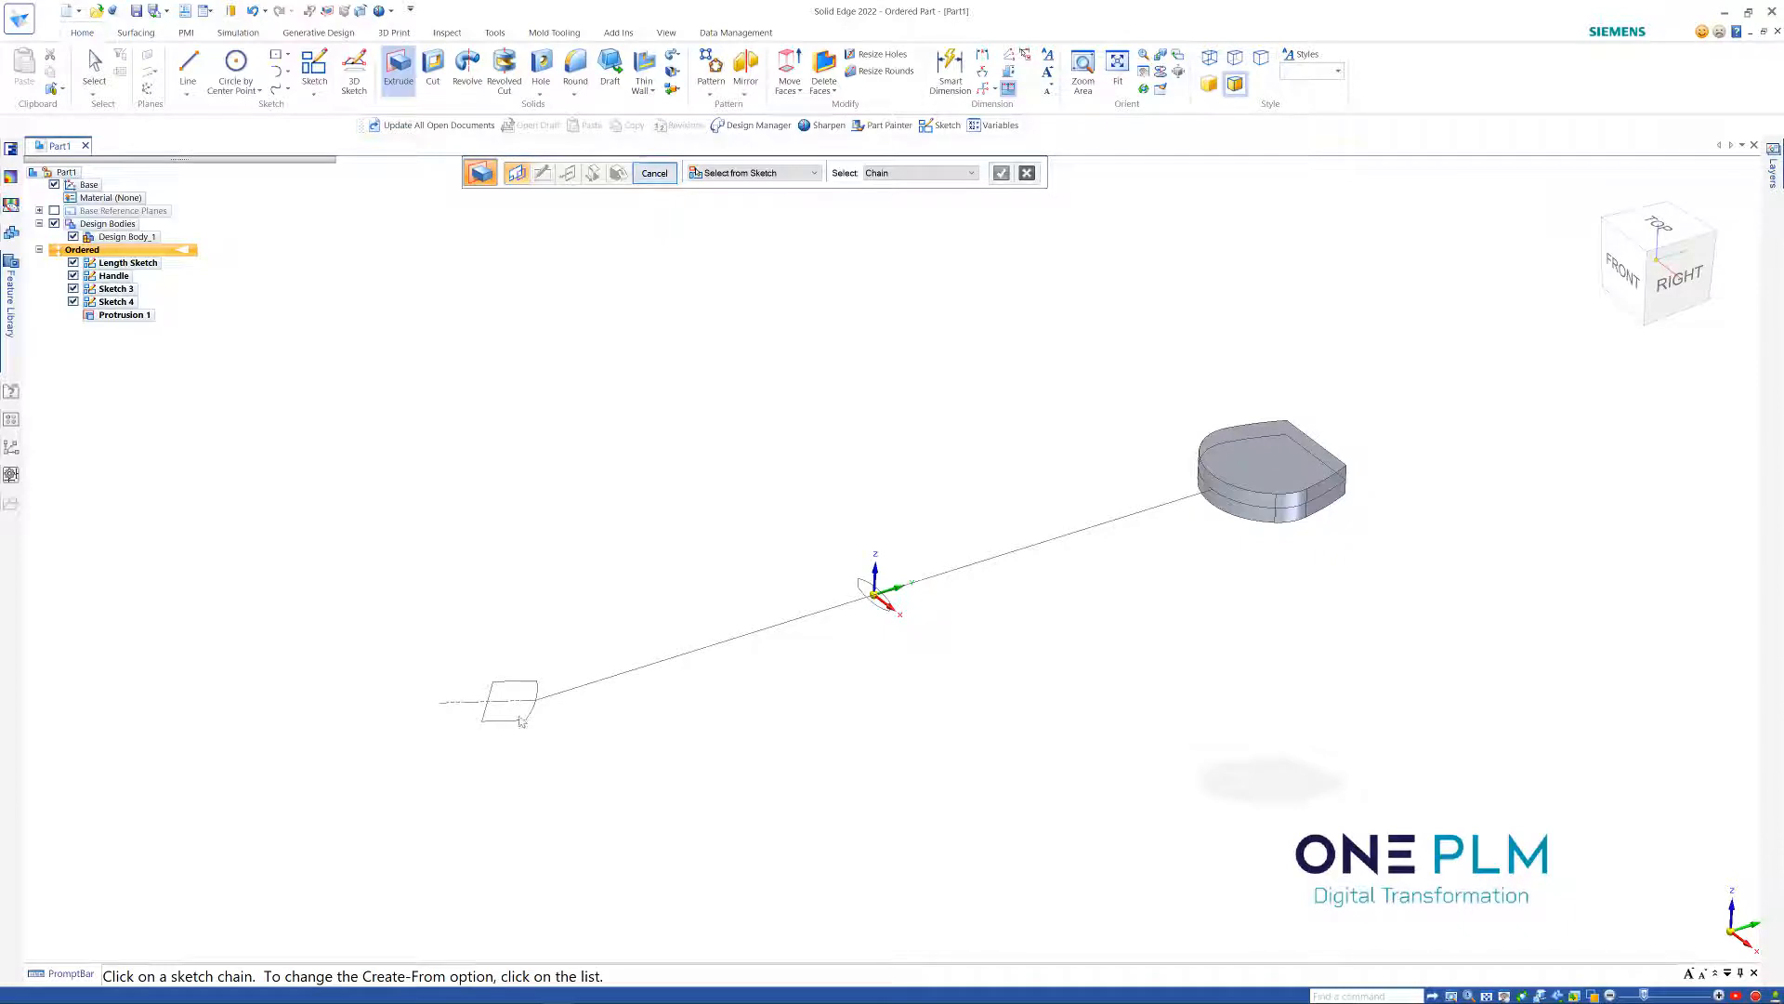
Revolve the tilted four-sided profile 360° about its straight inner edge into a solid knob and finish the feature
click(467, 69)
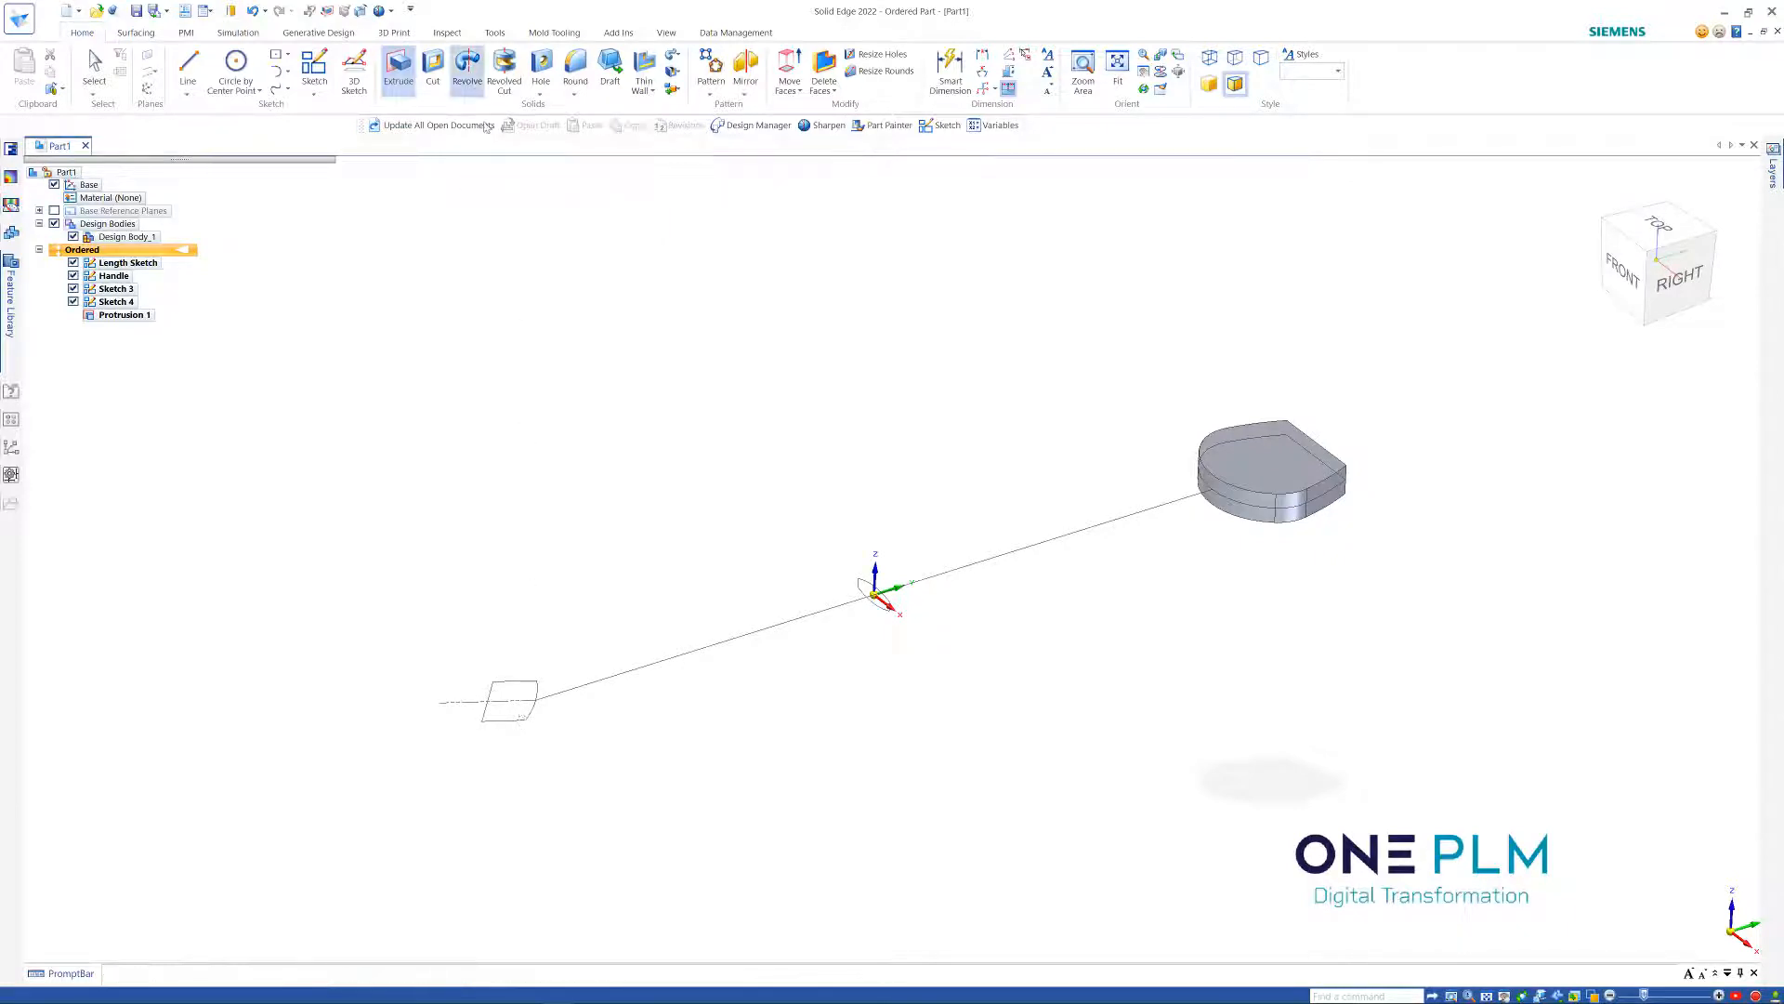
click(508, 693)
right_click(544, 659)
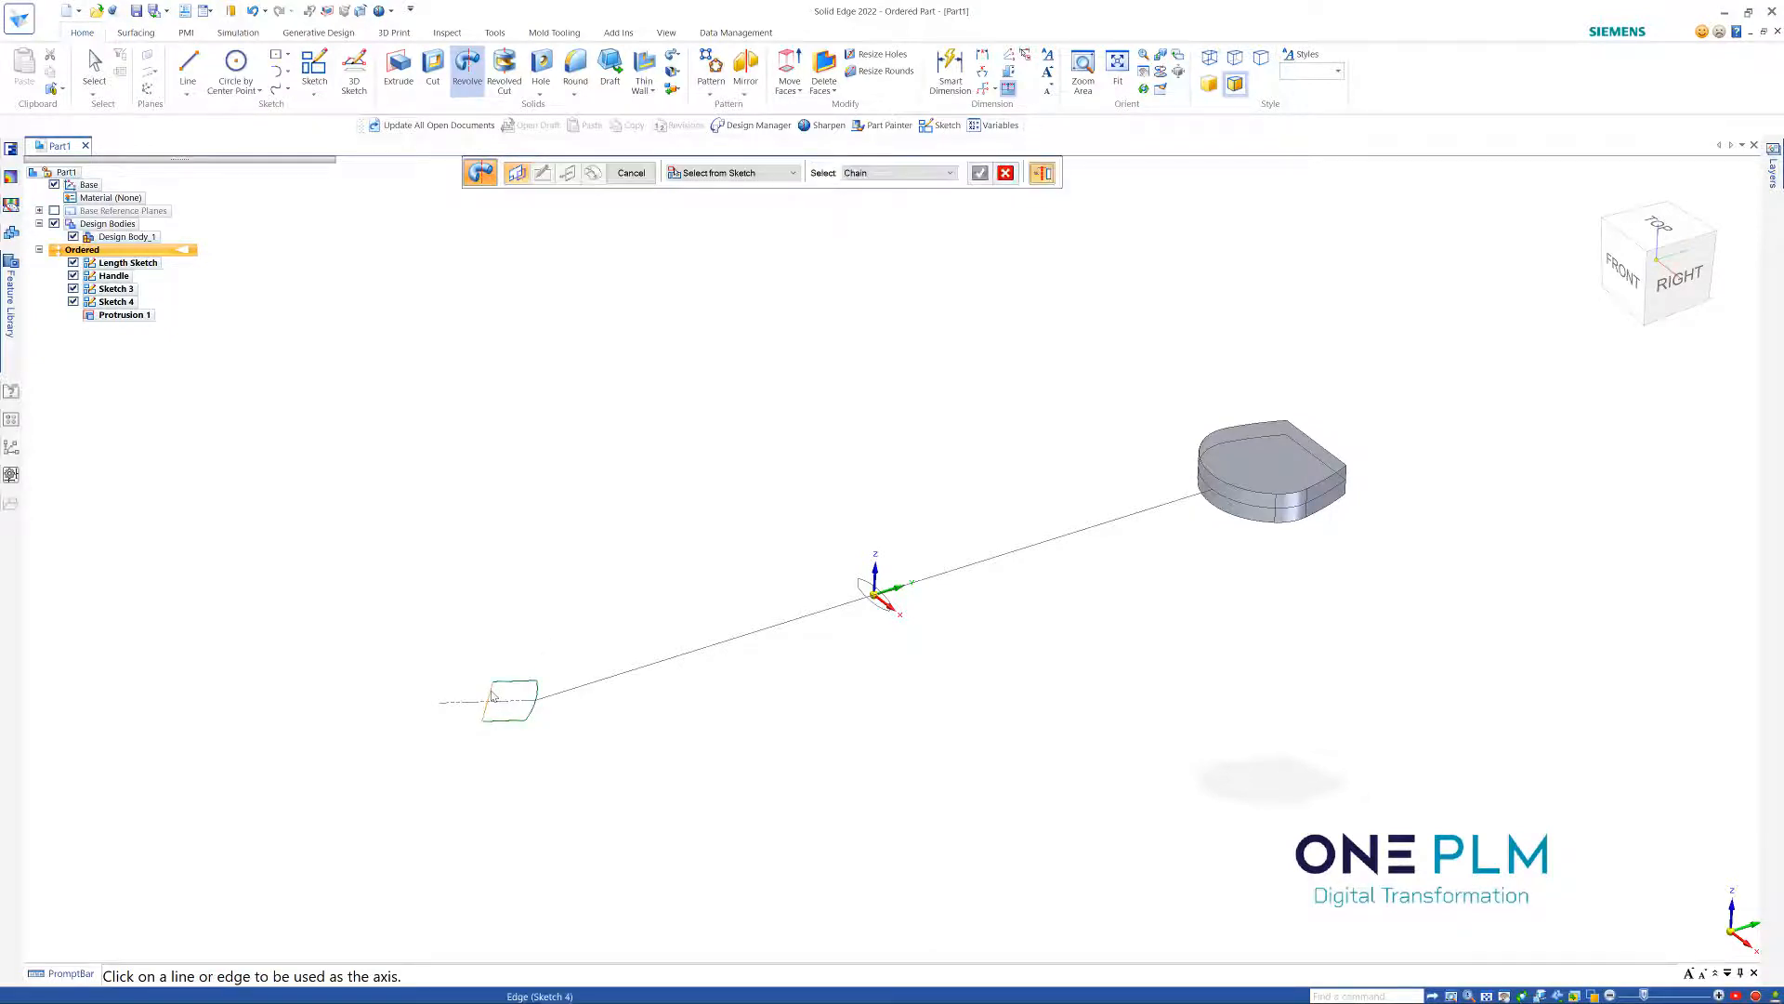
click(488, 693)
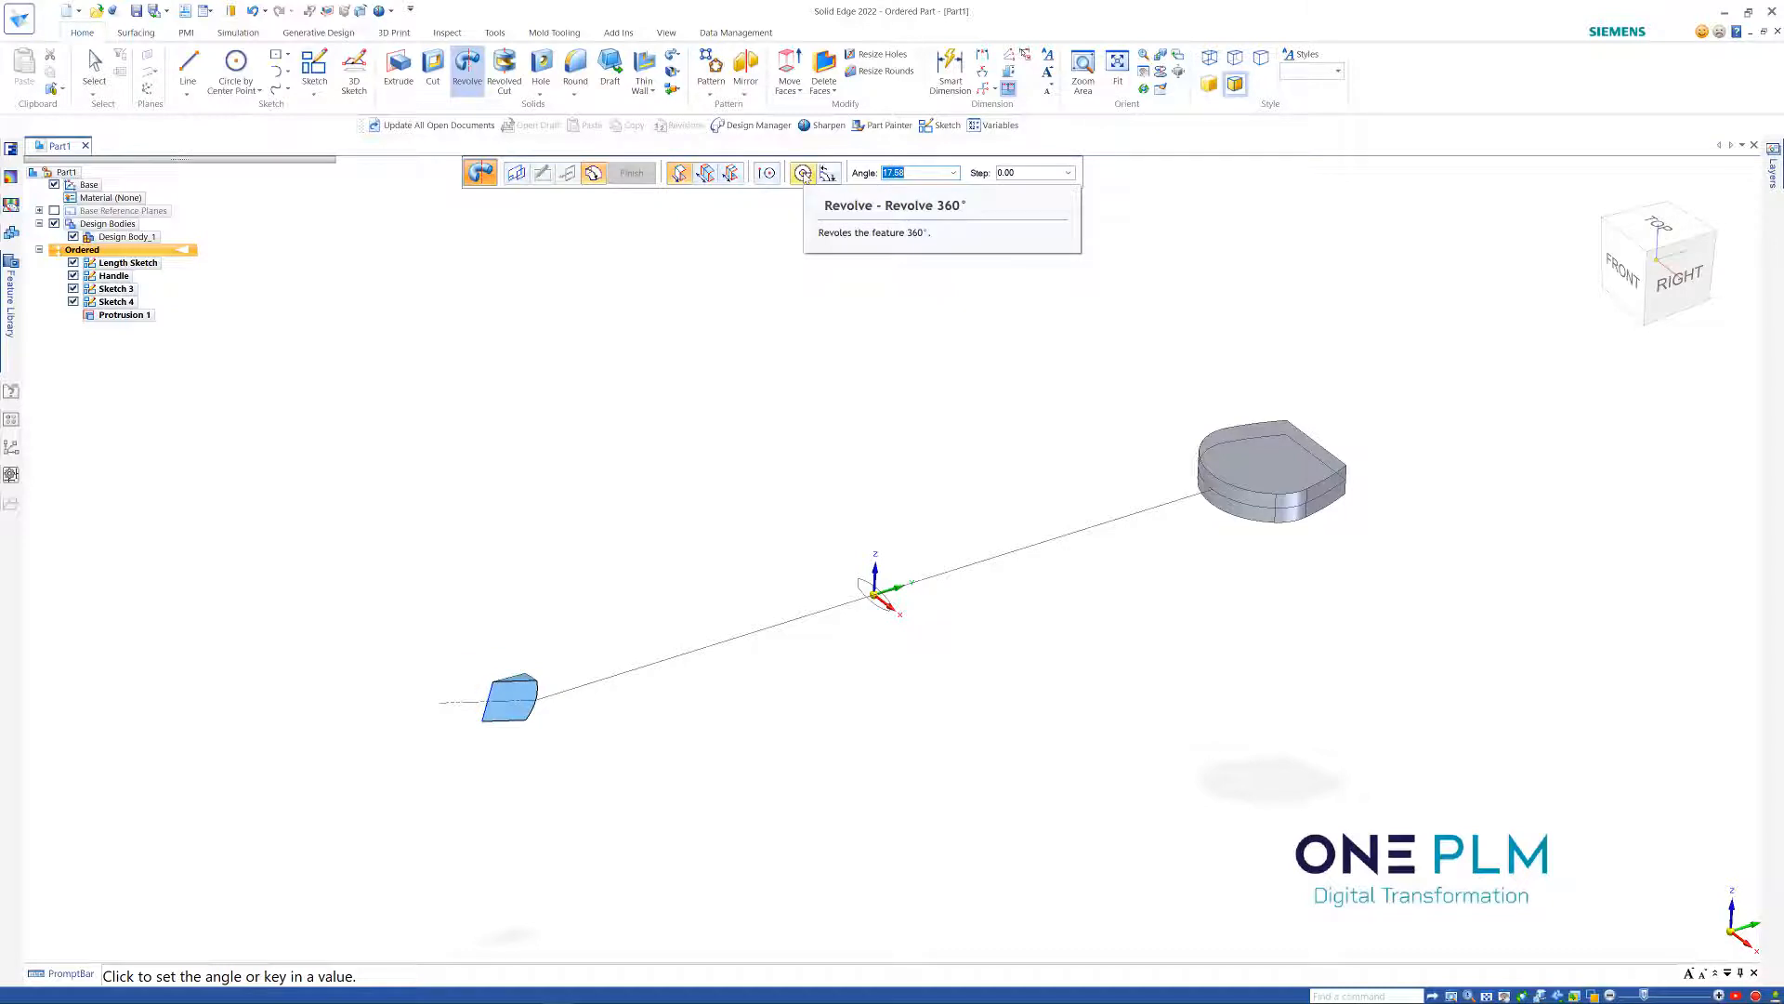
click(805, 175)
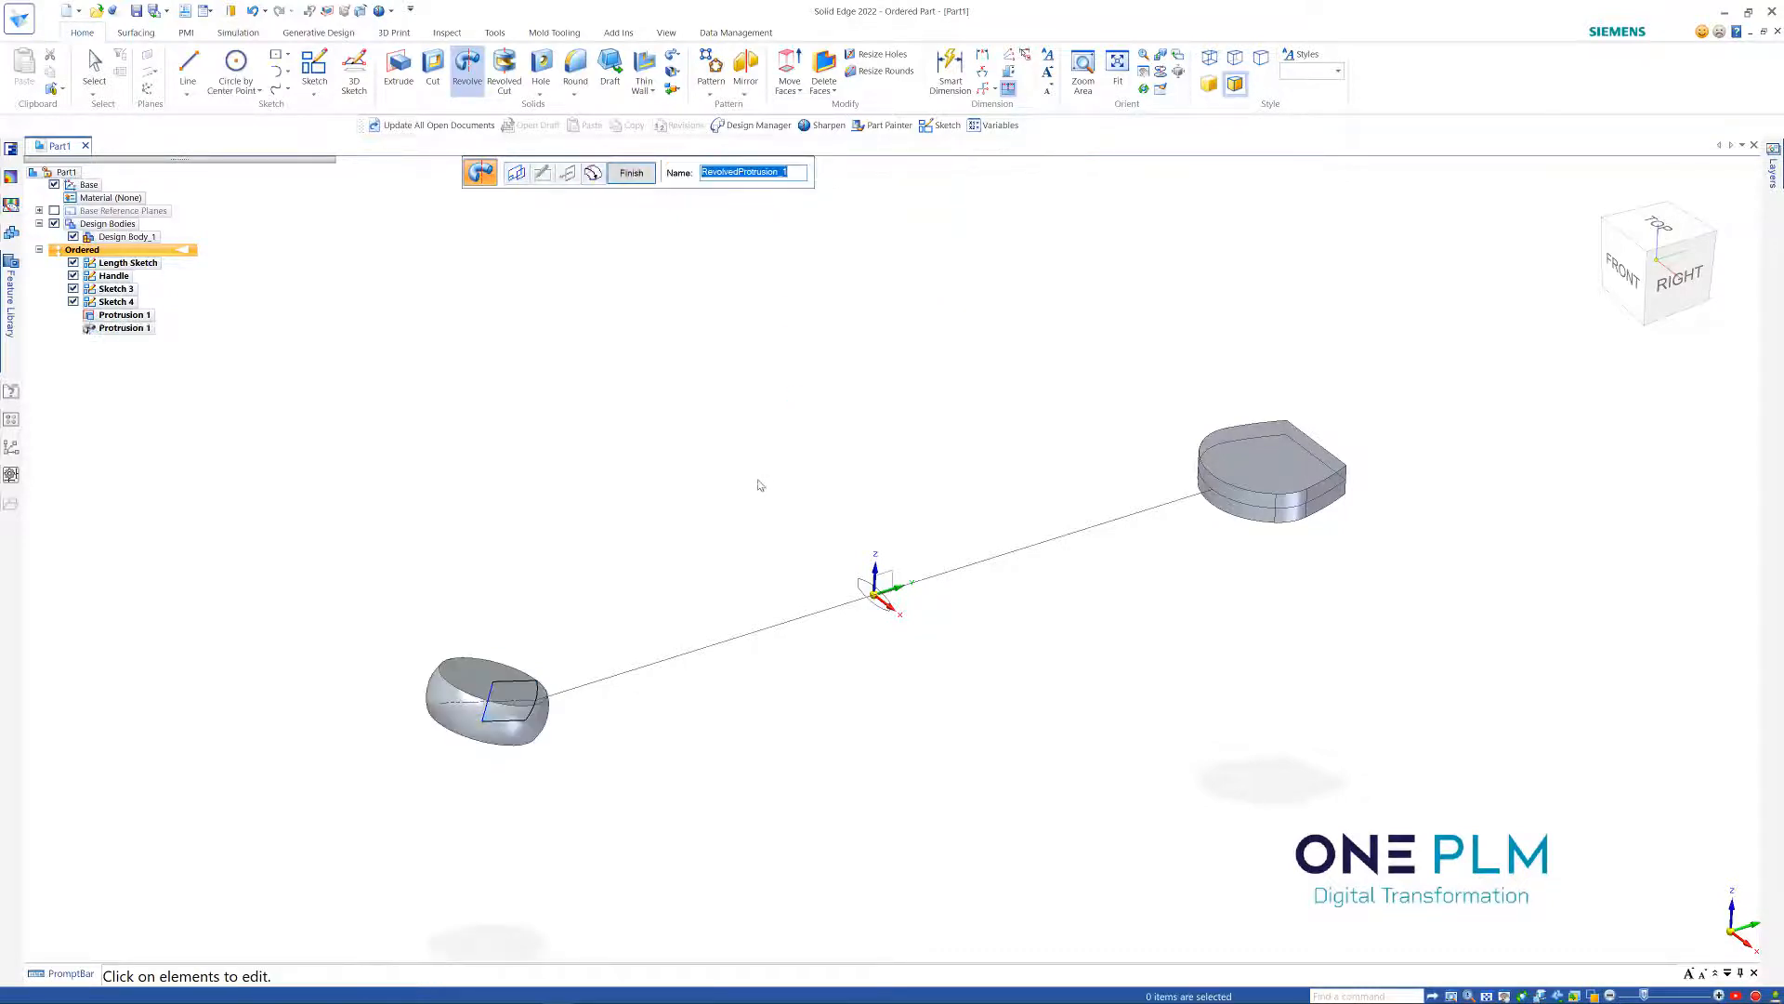
middle_drag(760, 485, 752, 542)
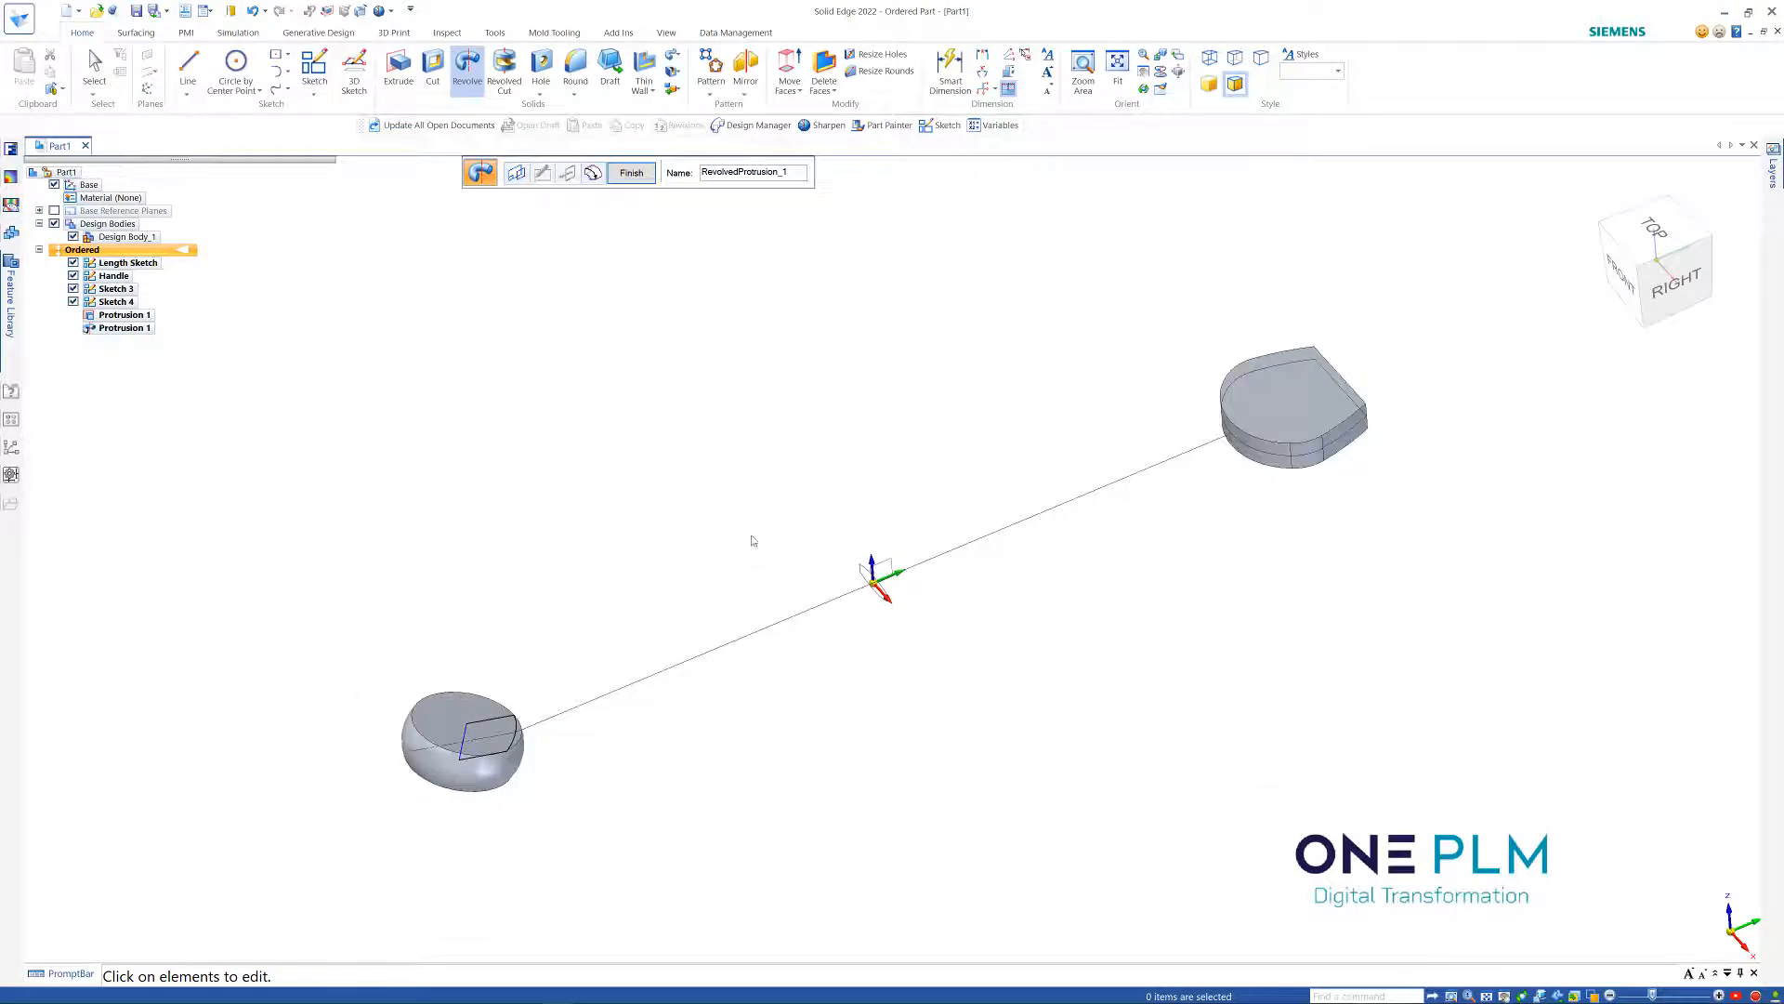
click(631, 175)
click(627, 173)
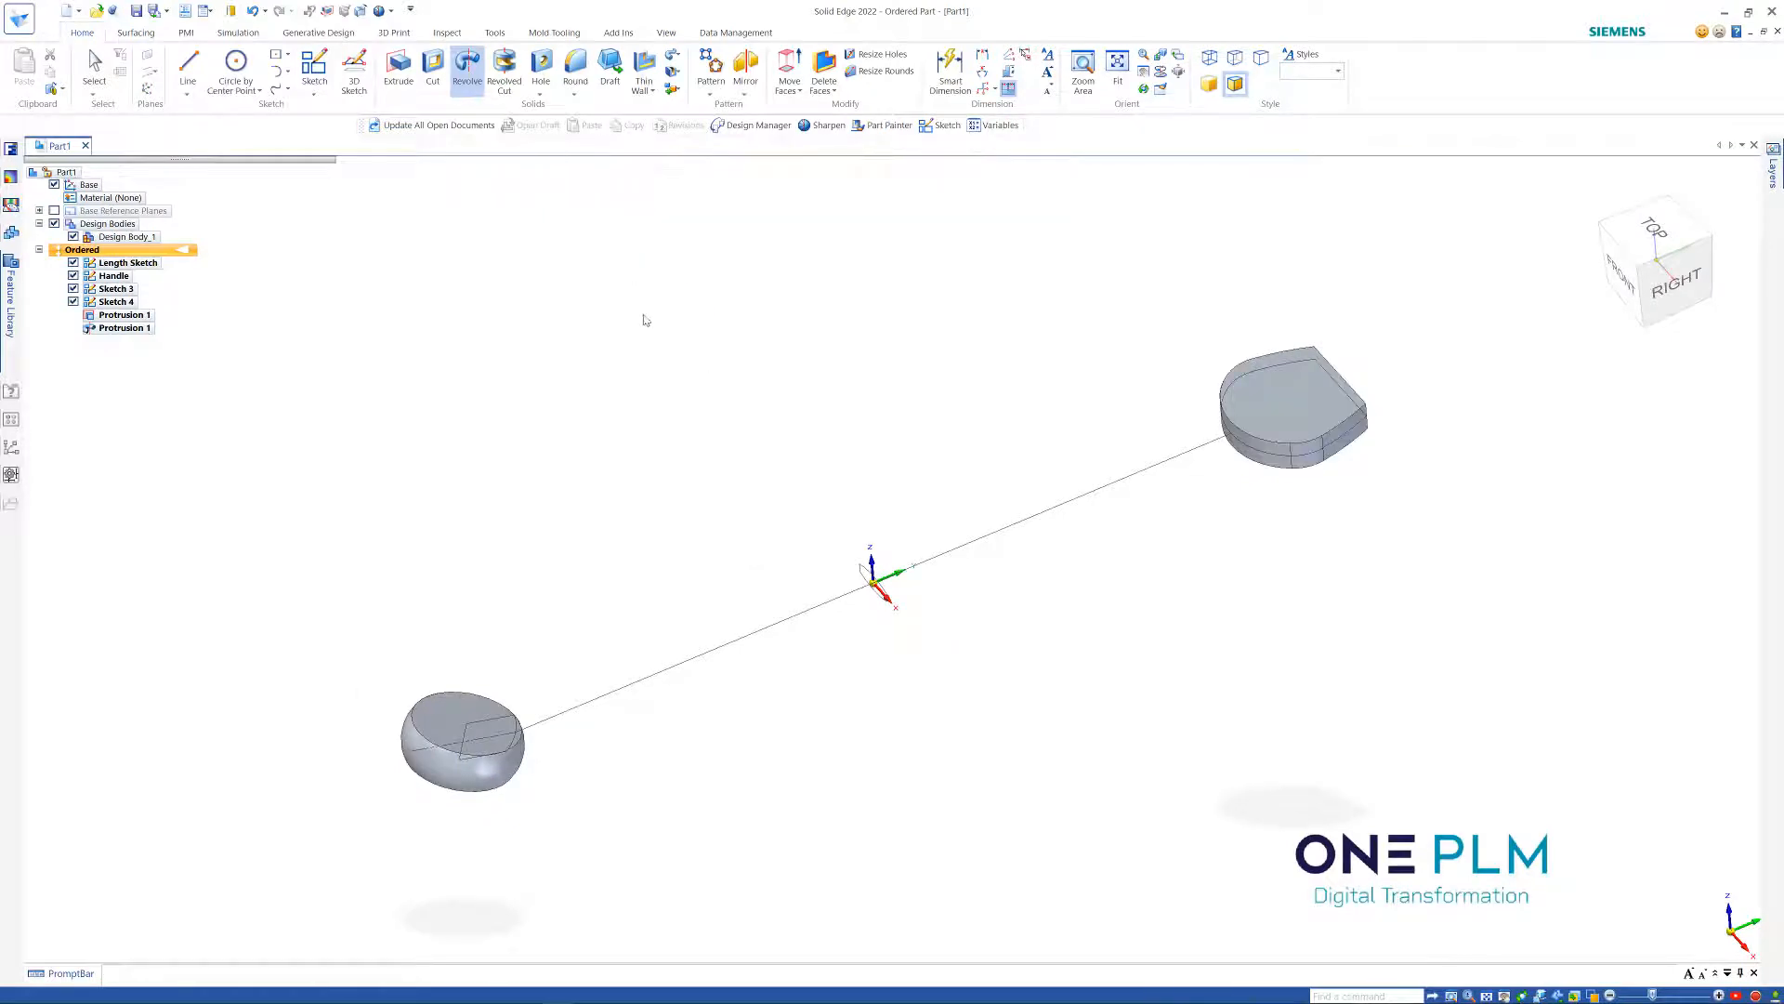
Edit the revolved knob's sketch dimensions in place, setting the length of the profile's straight inner edge to 7 mm
click(472, 736)
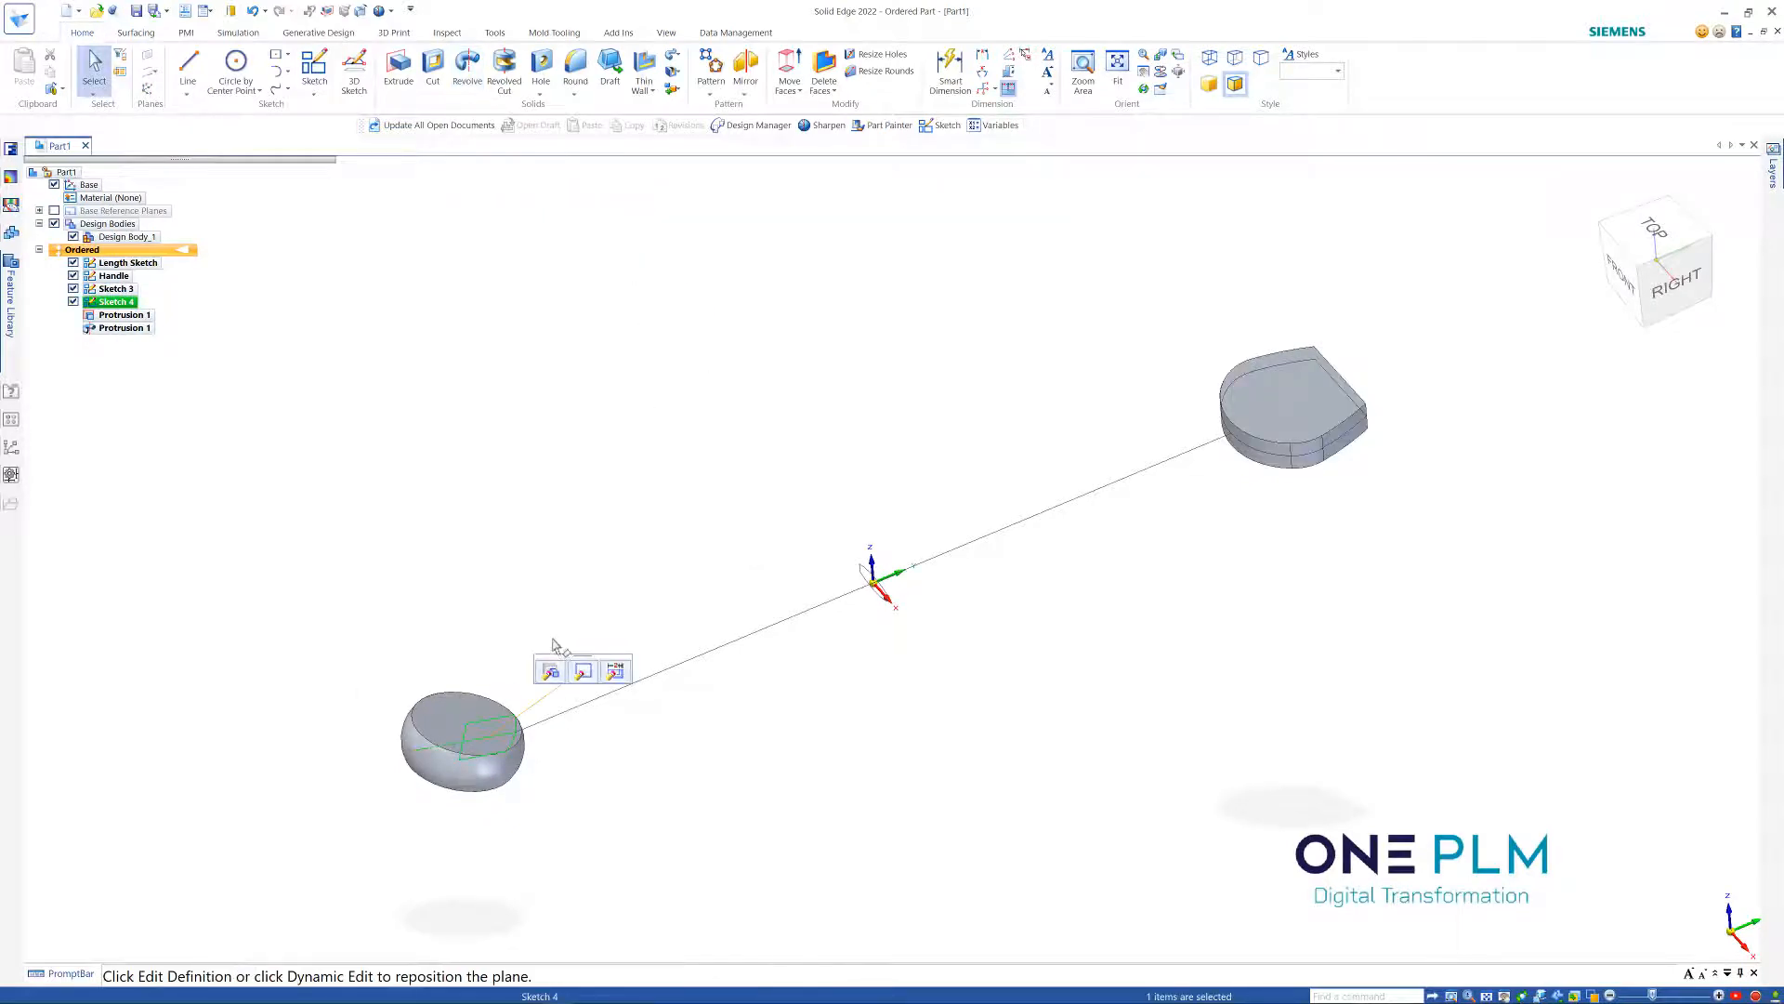
click(618, 680)
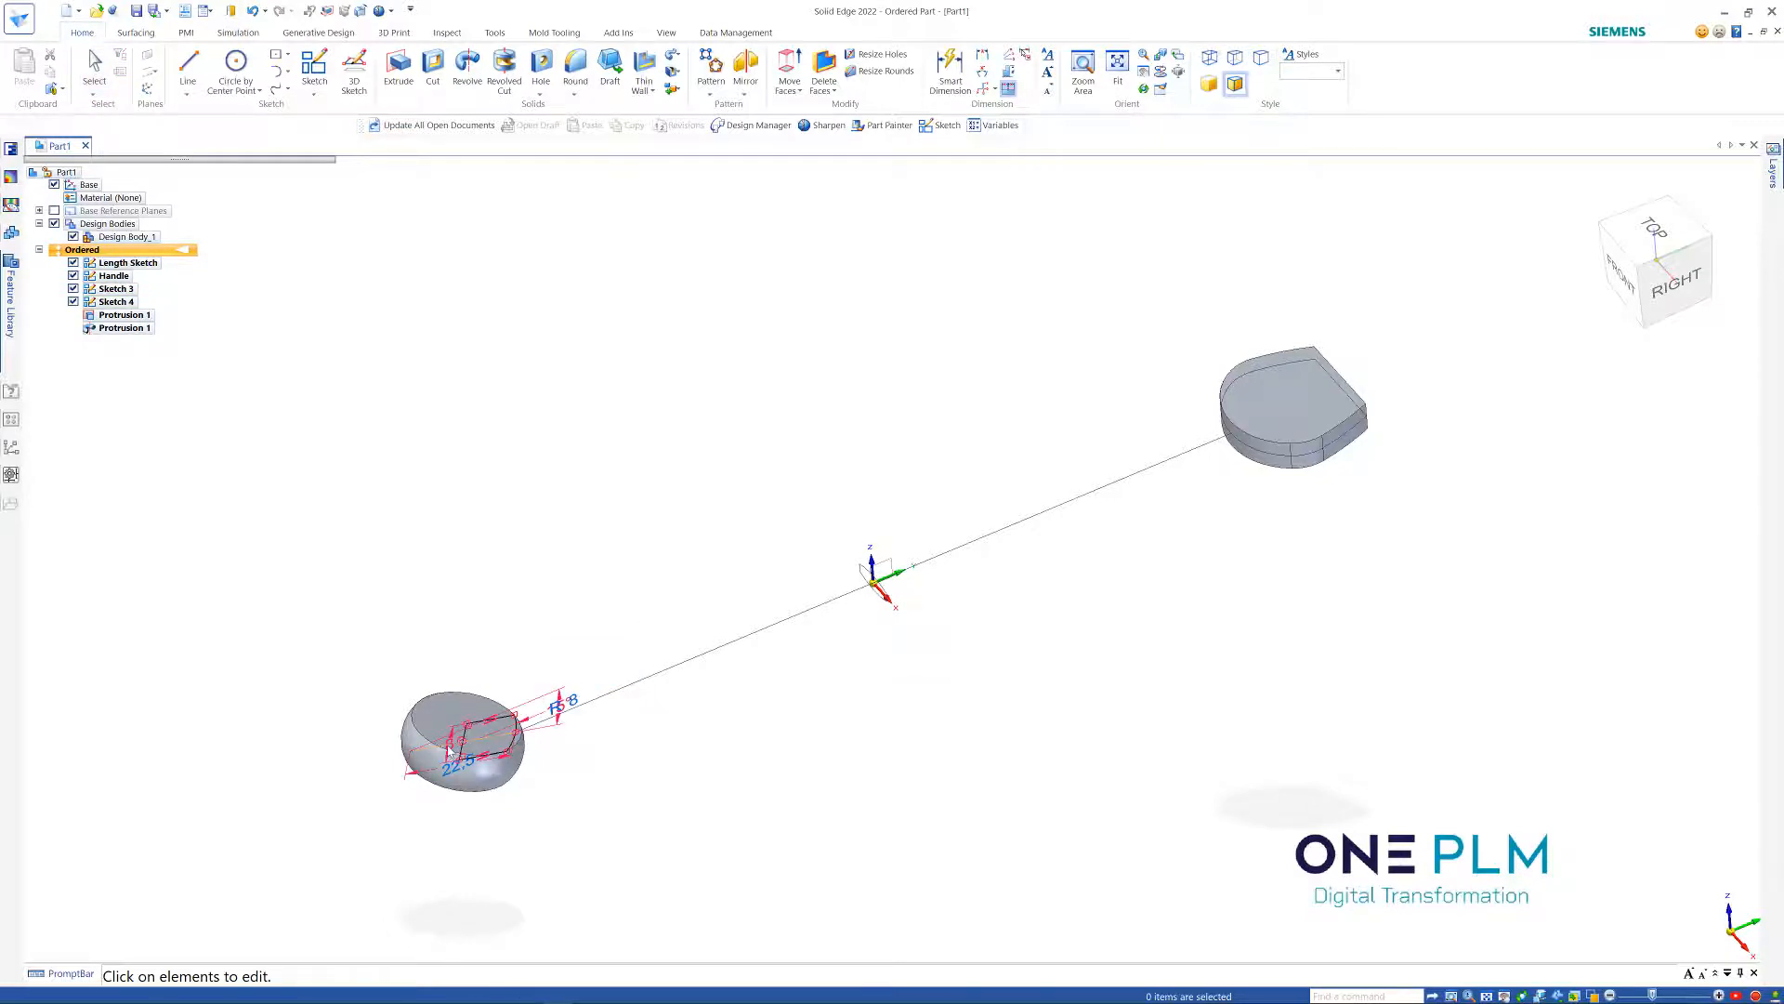
scroll(450, 751, up, 3)
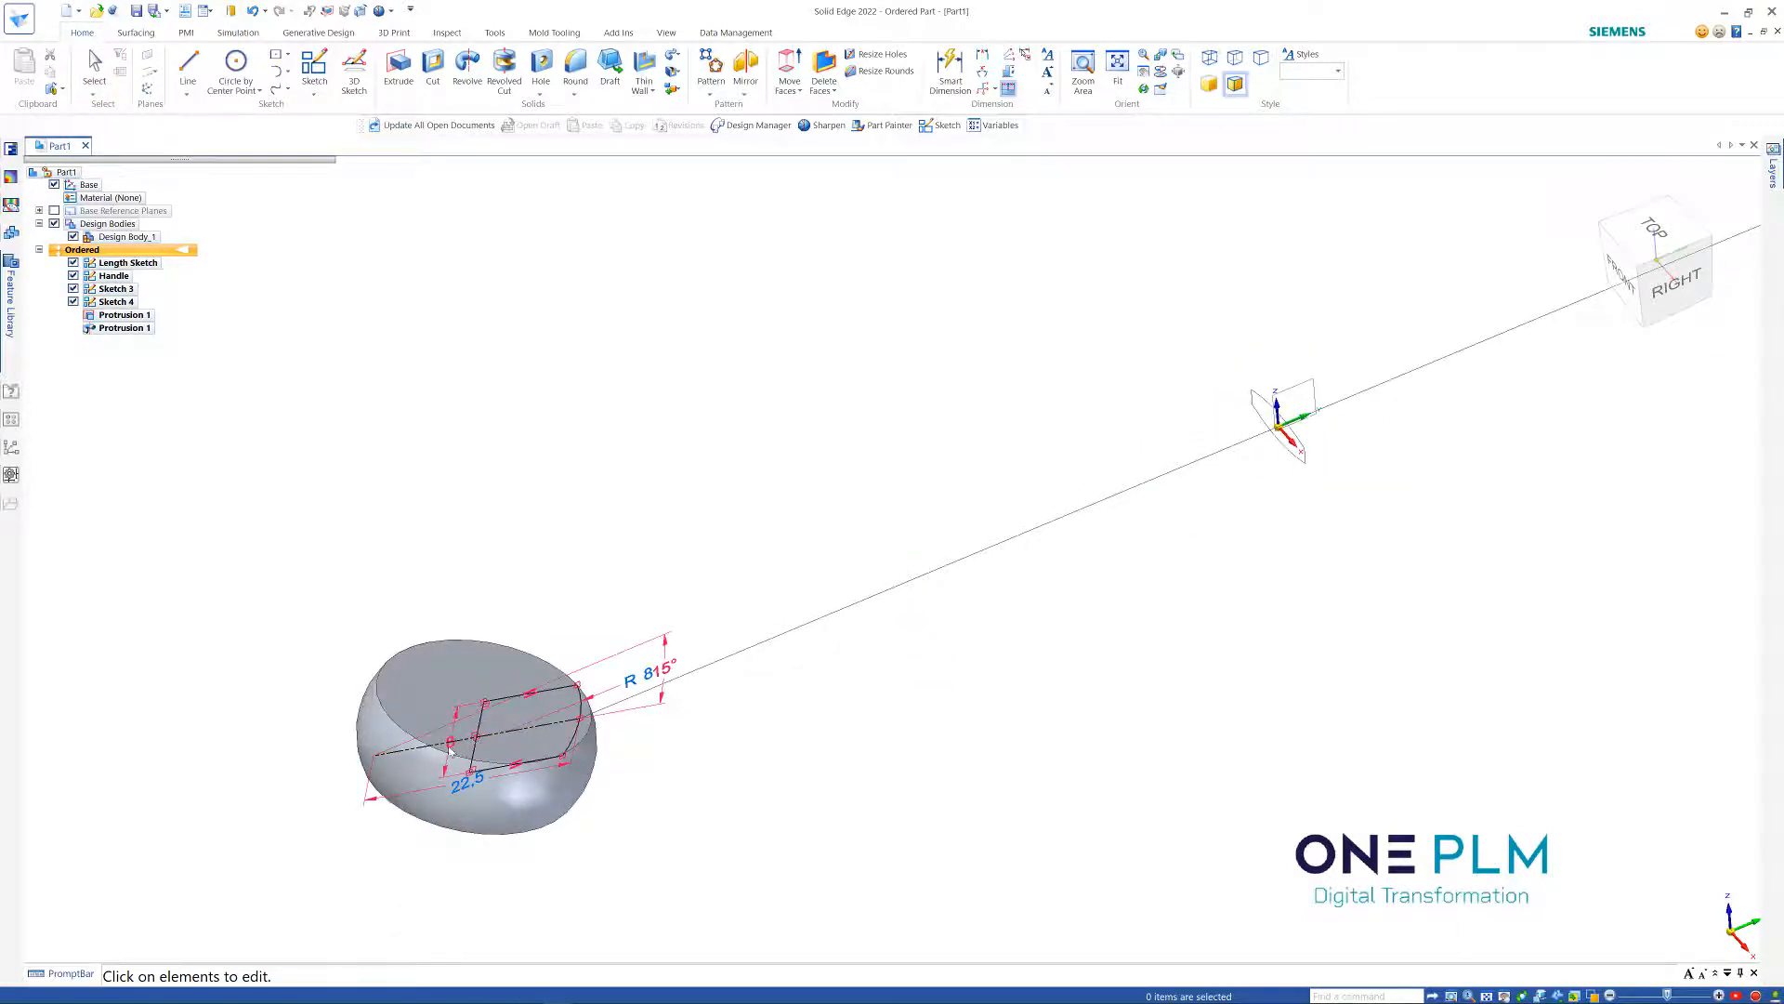
scroll(453, 743, up, 2)
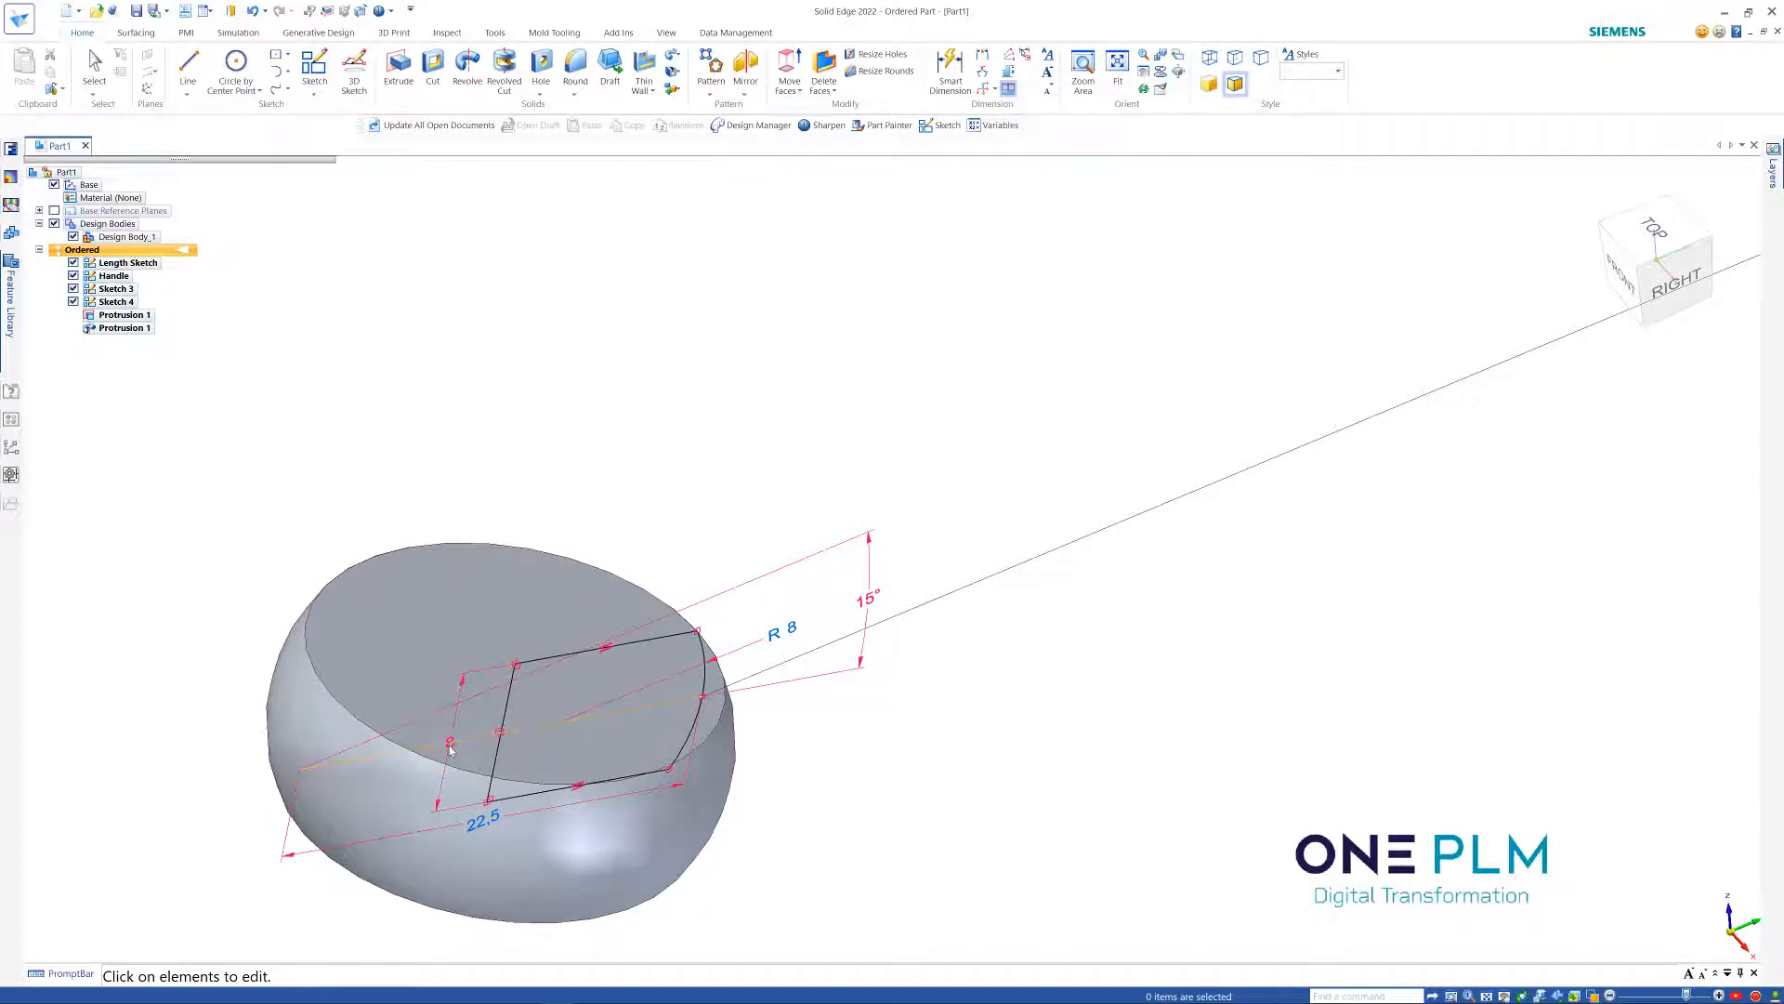
click(450, 749)
scroll(453, 742, up, 2)
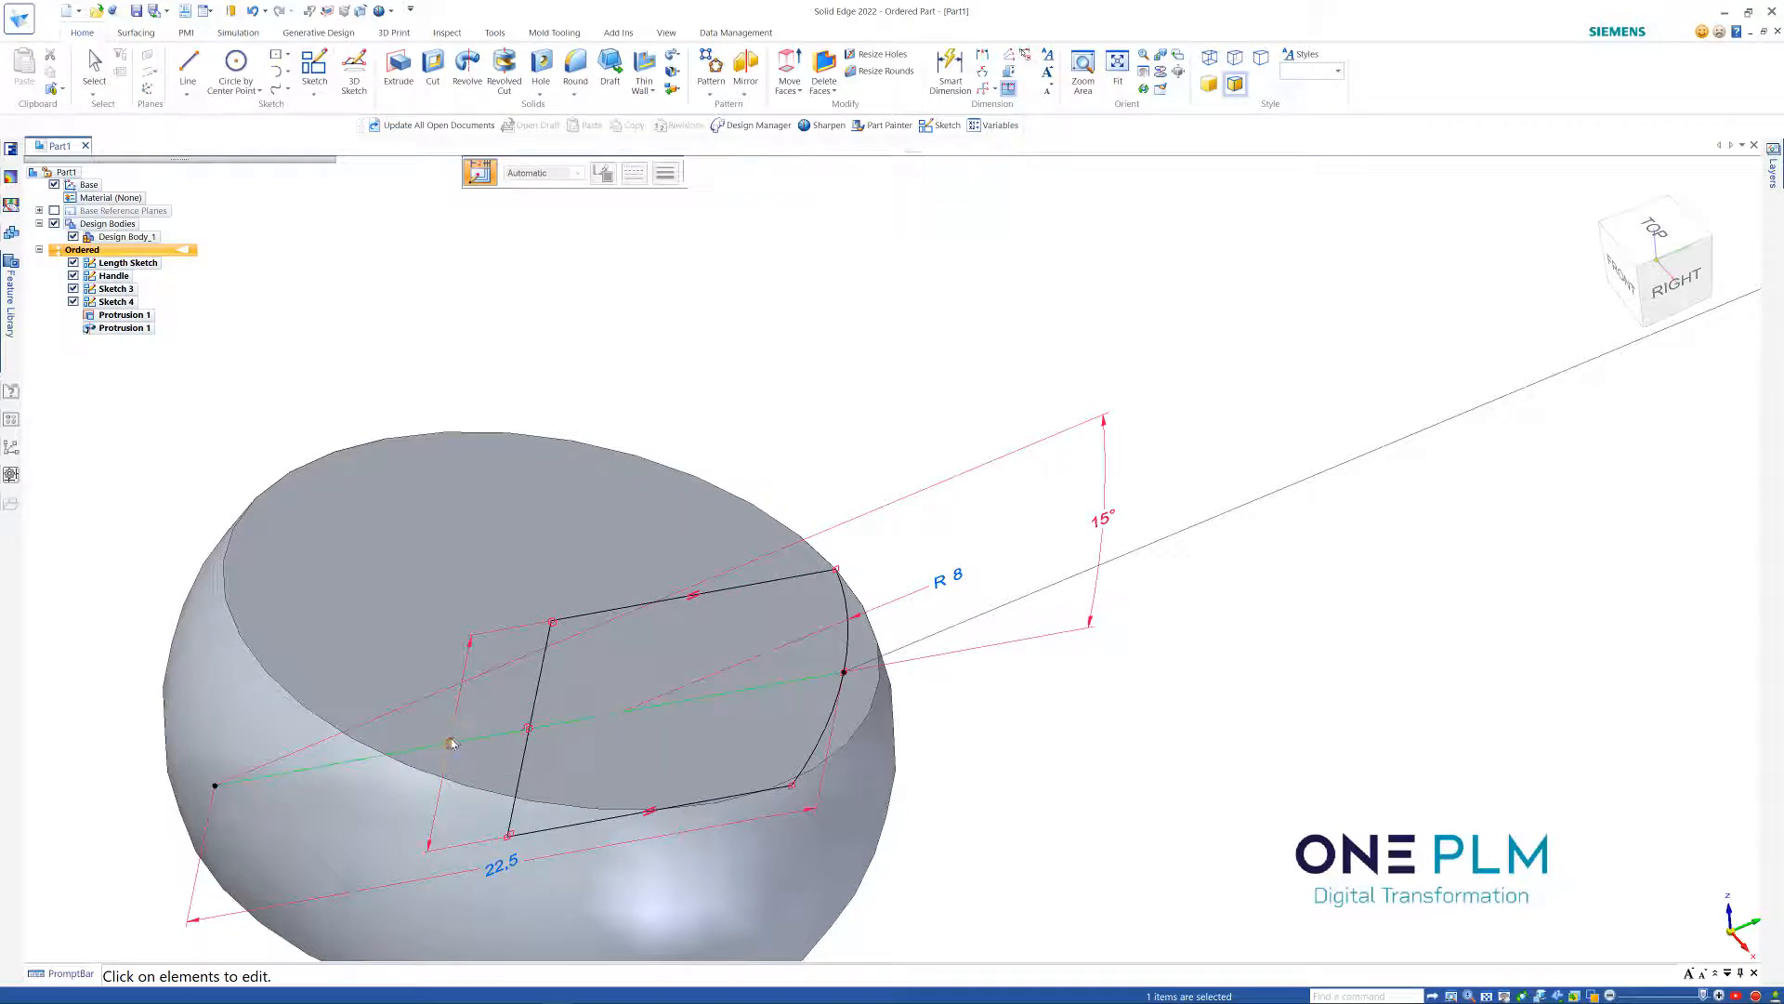
click(451, 743)
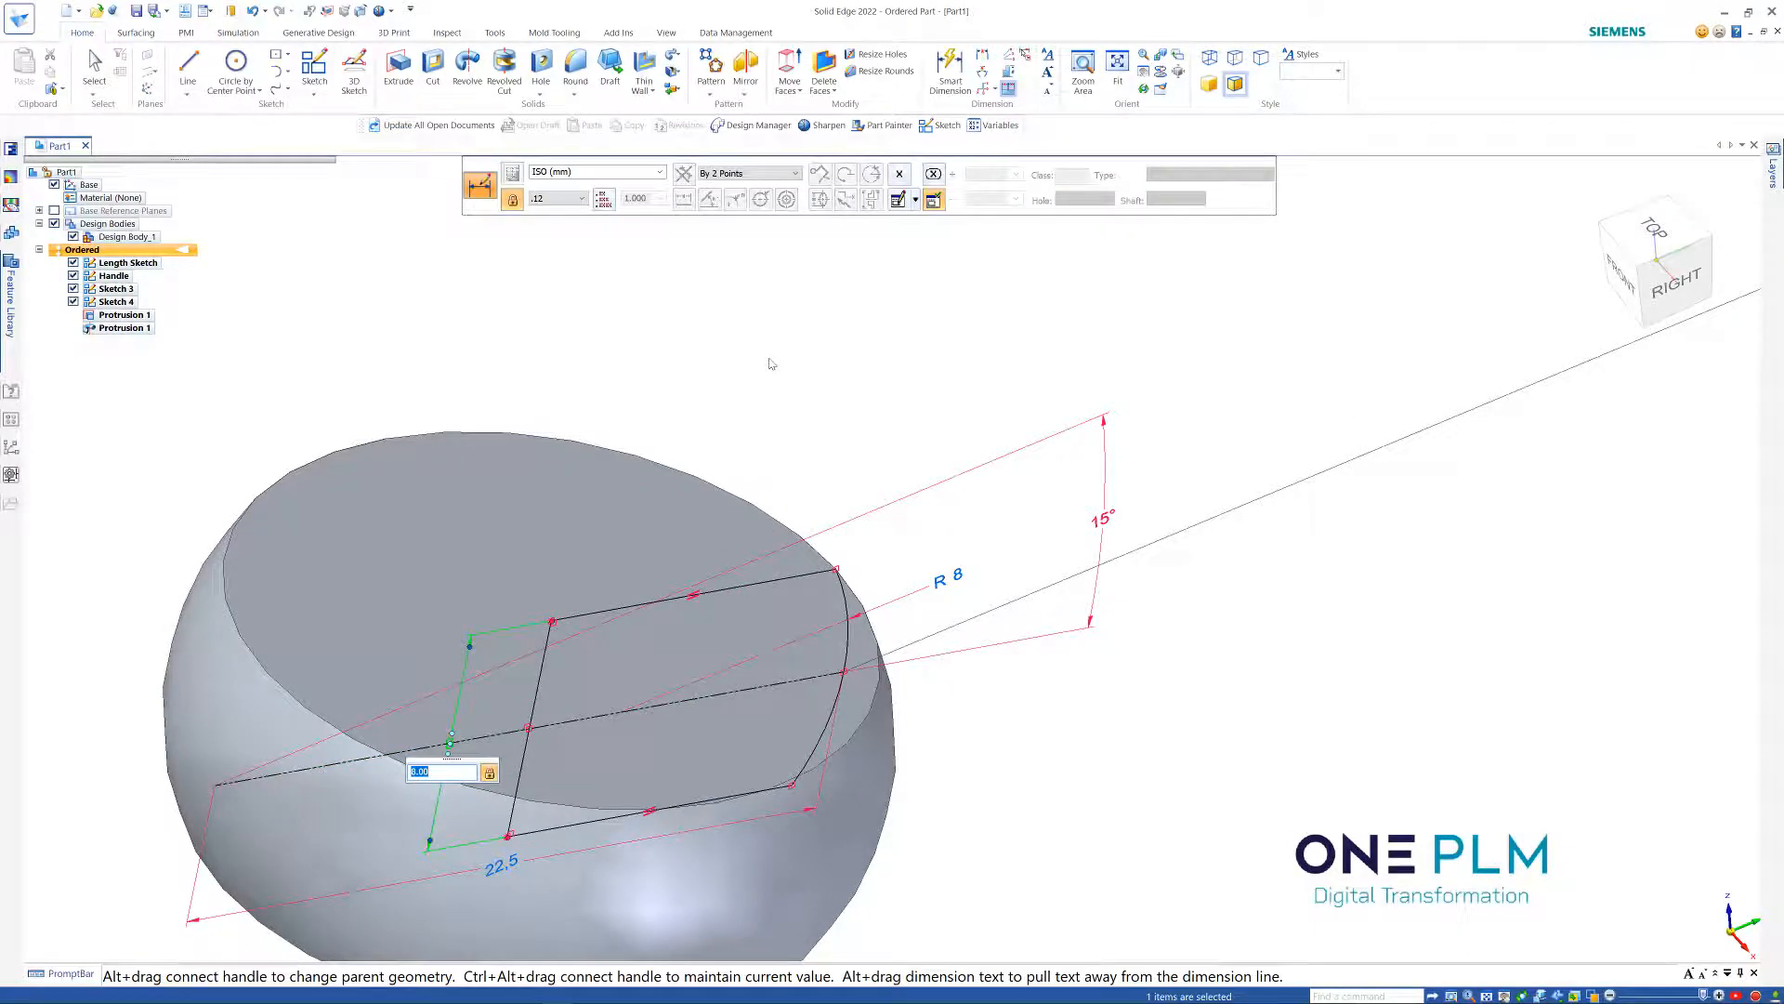
text(7)
key(Return)
scroll(769, 360, down, 3)
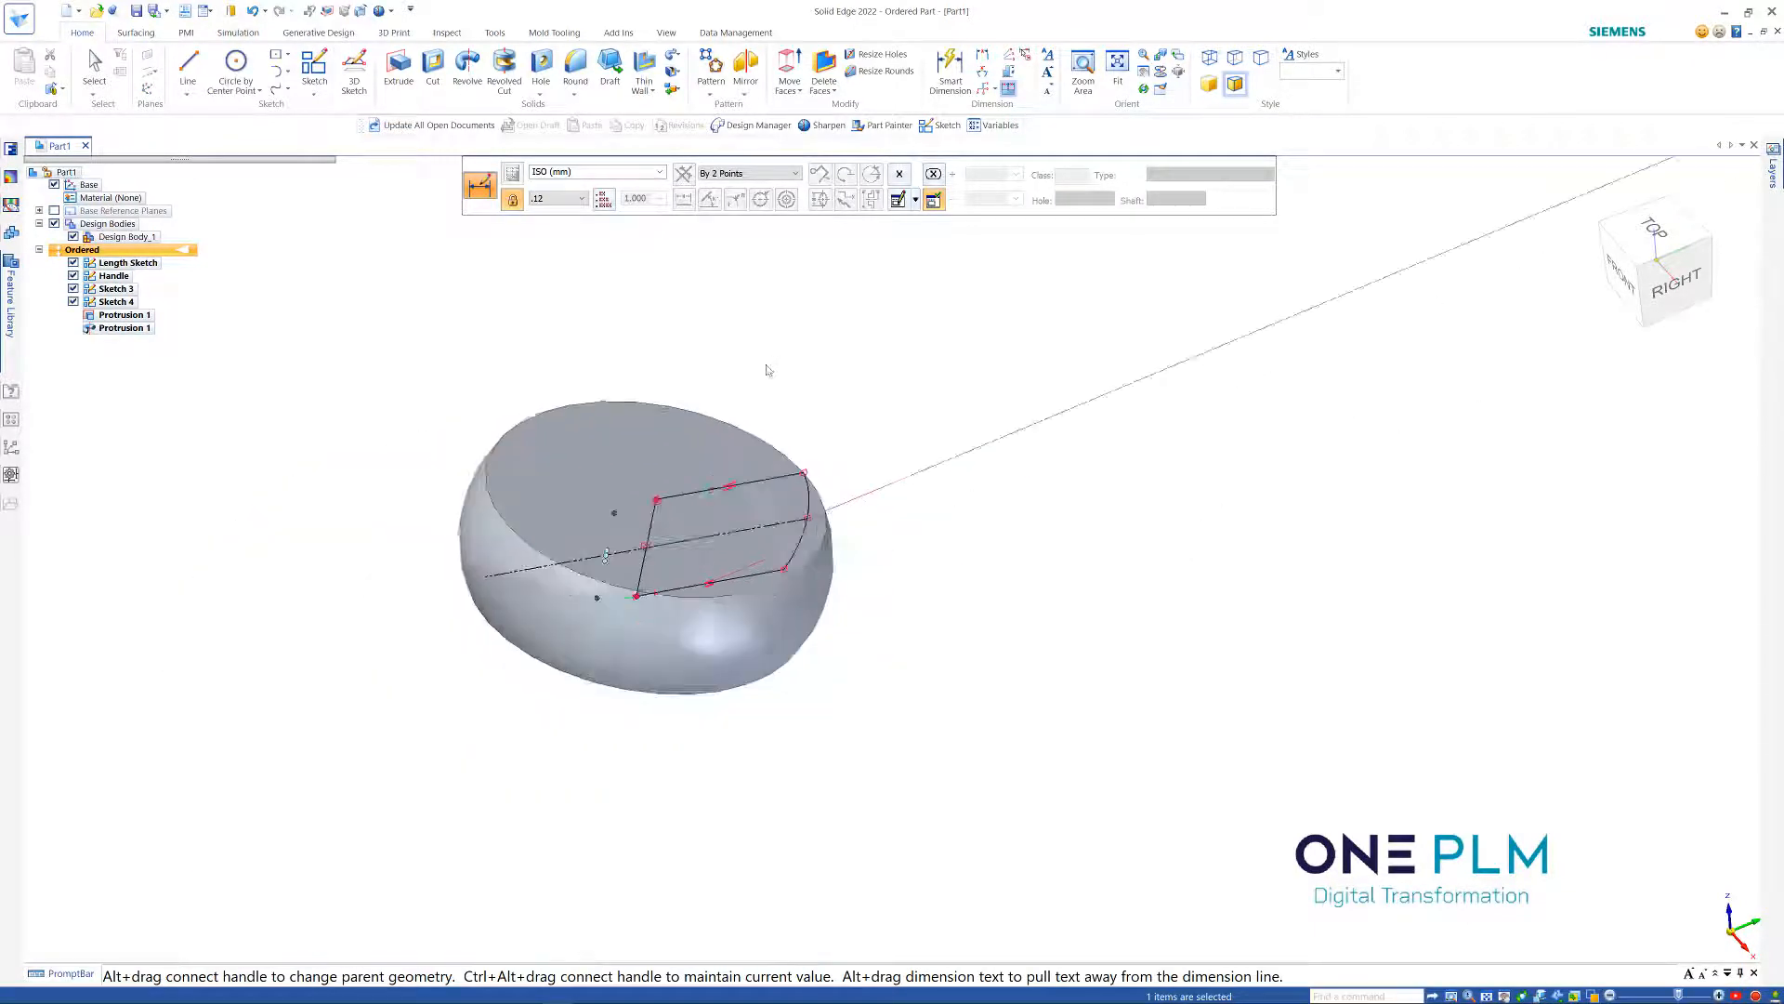
mouse_move(769, 368)
middle_down()
mouse_move(757, 320)
mouse_move(763, 430)
middle_up()
scroll(765, 434, down, 5)
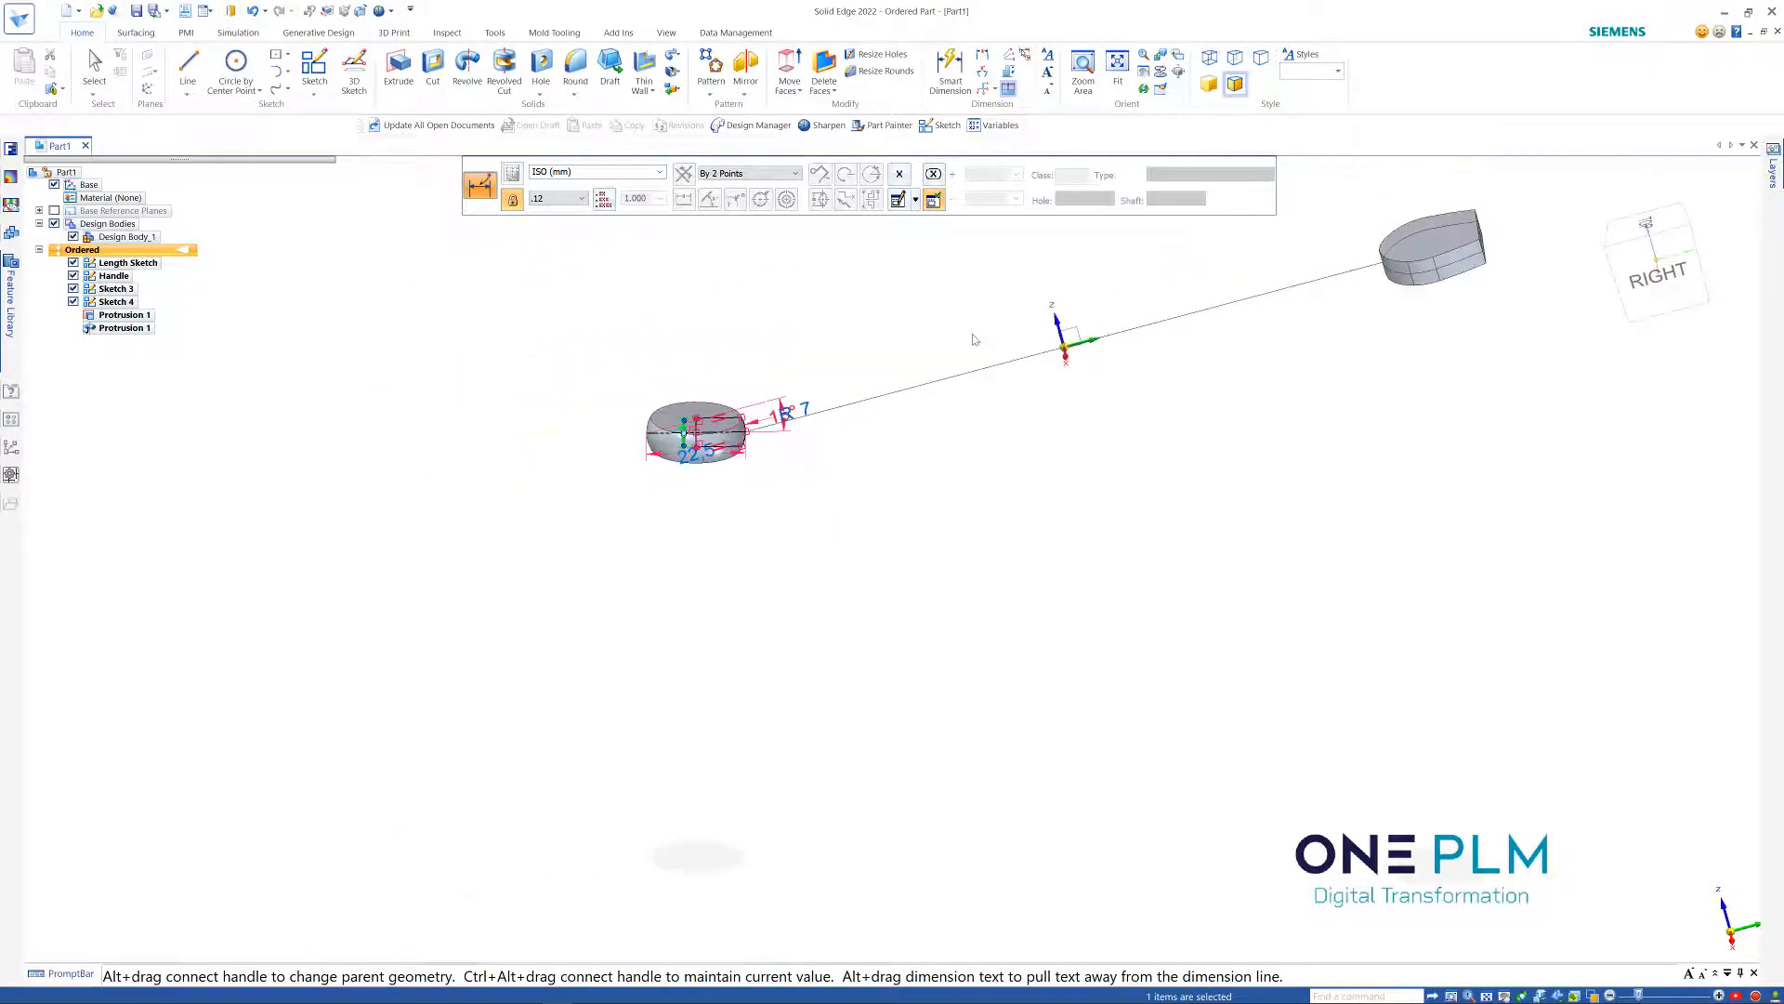
scroll(974, 331, down, 1)
click(990, 325)
middle_drag(991, 326, 1119, 270)
scroll(1119, 269, up, 3)
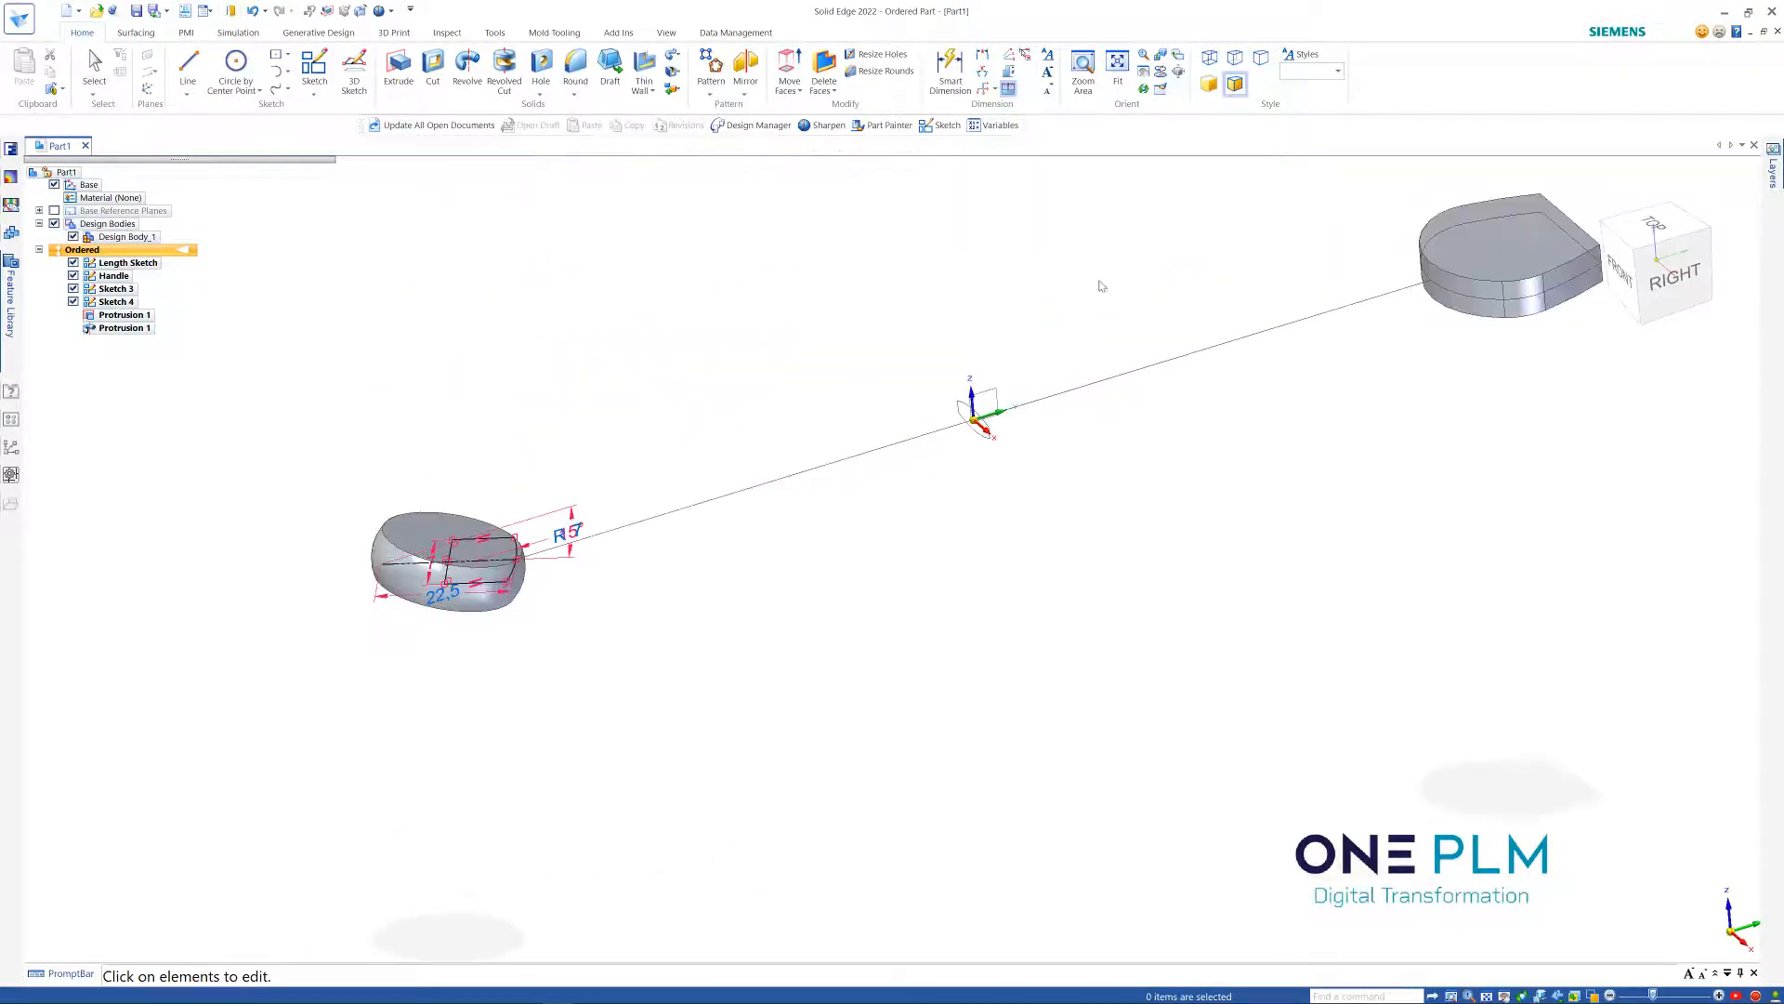
Start an extrusion from the Handle sketch at the origin, selecting its profile as a chain and accepting it
click(399, 67)
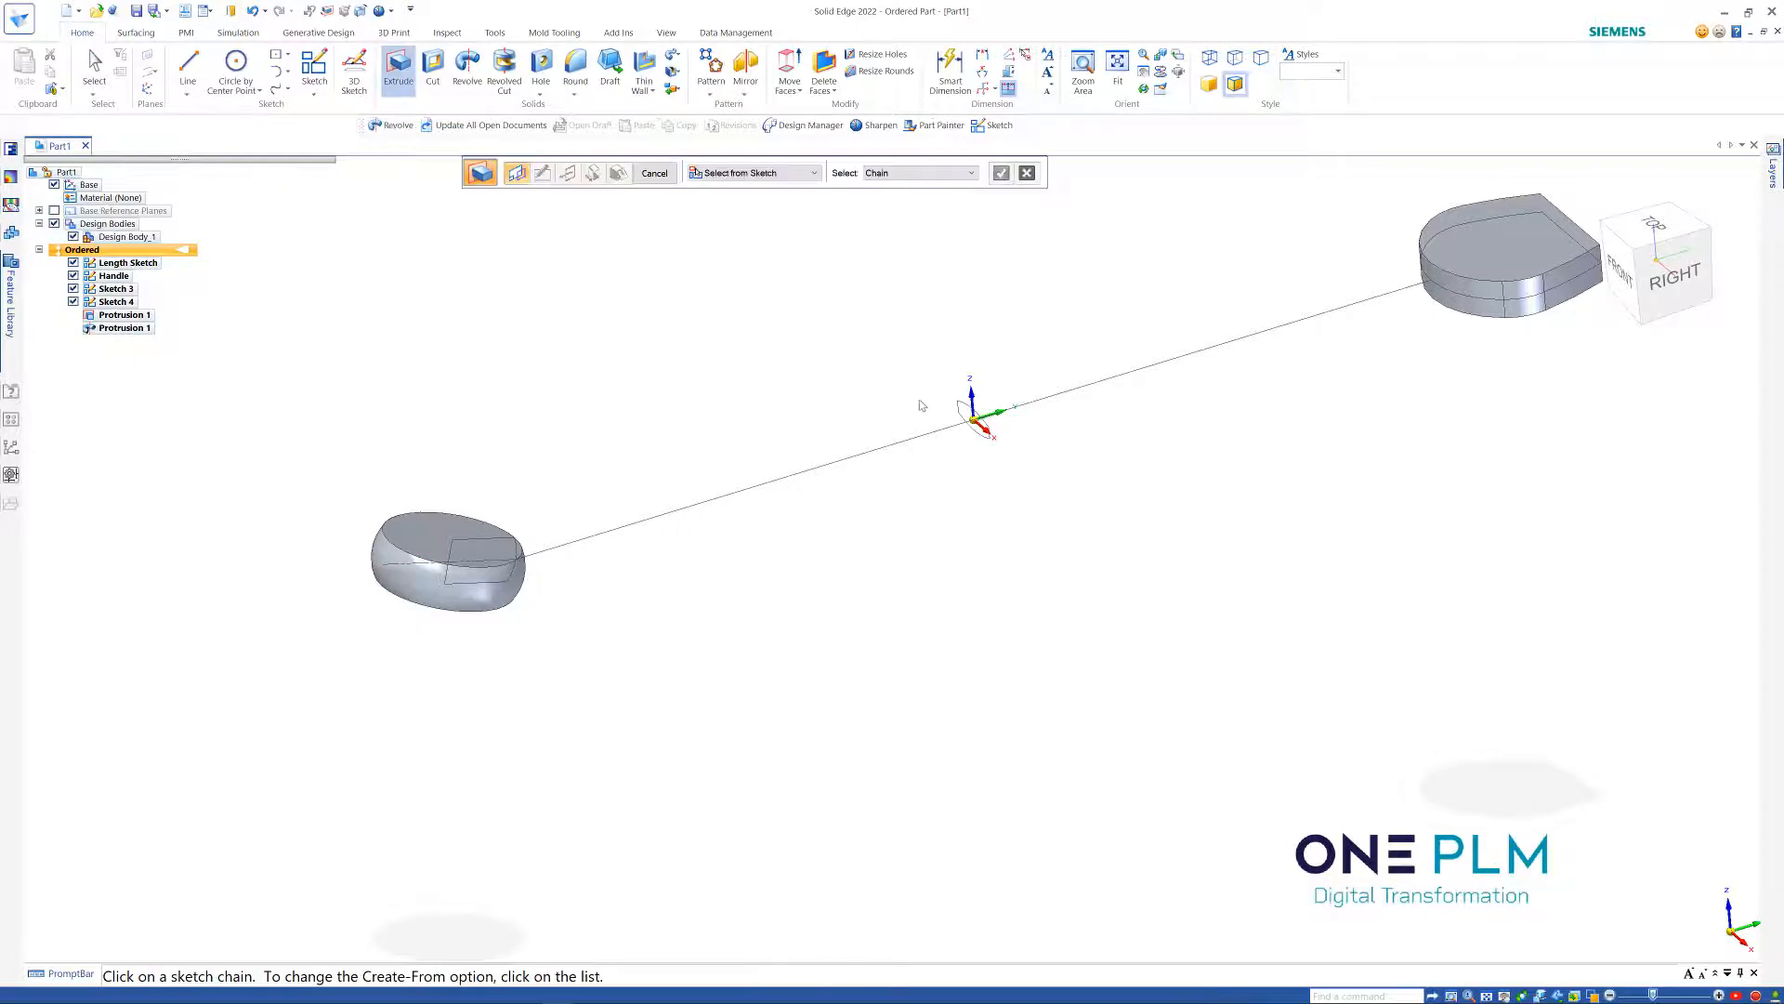
scroll(925, 413, up, 1)
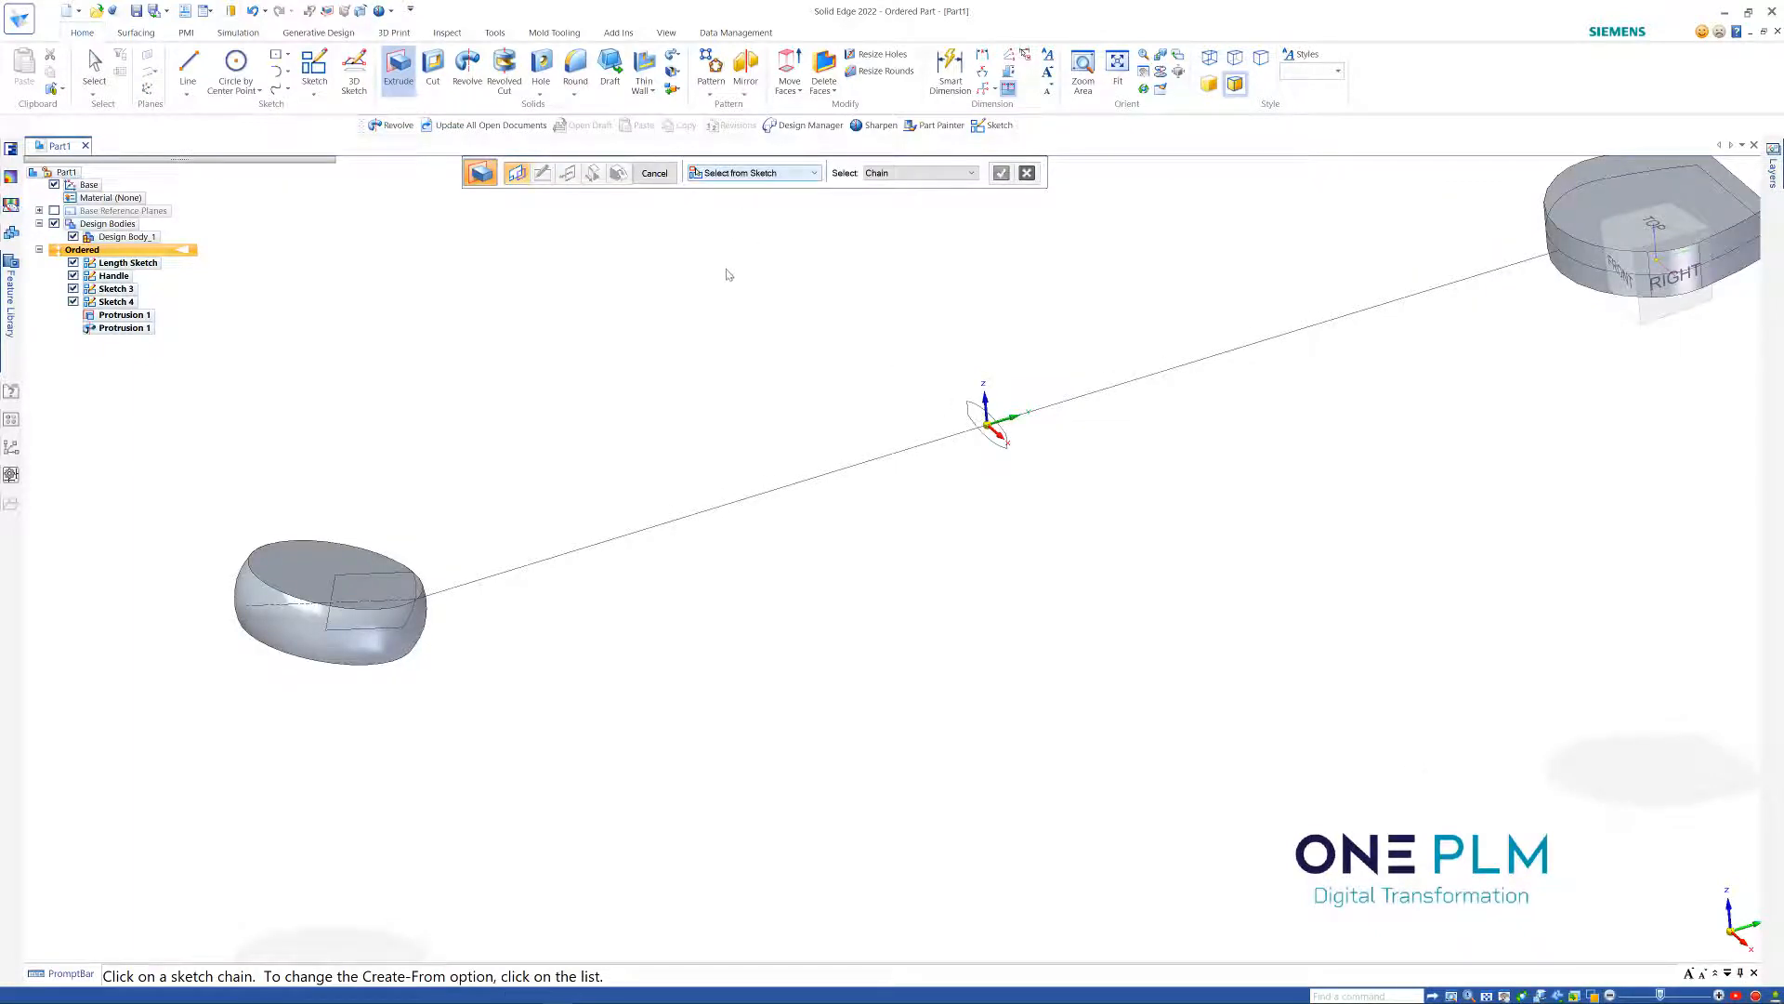
click(788, 173)
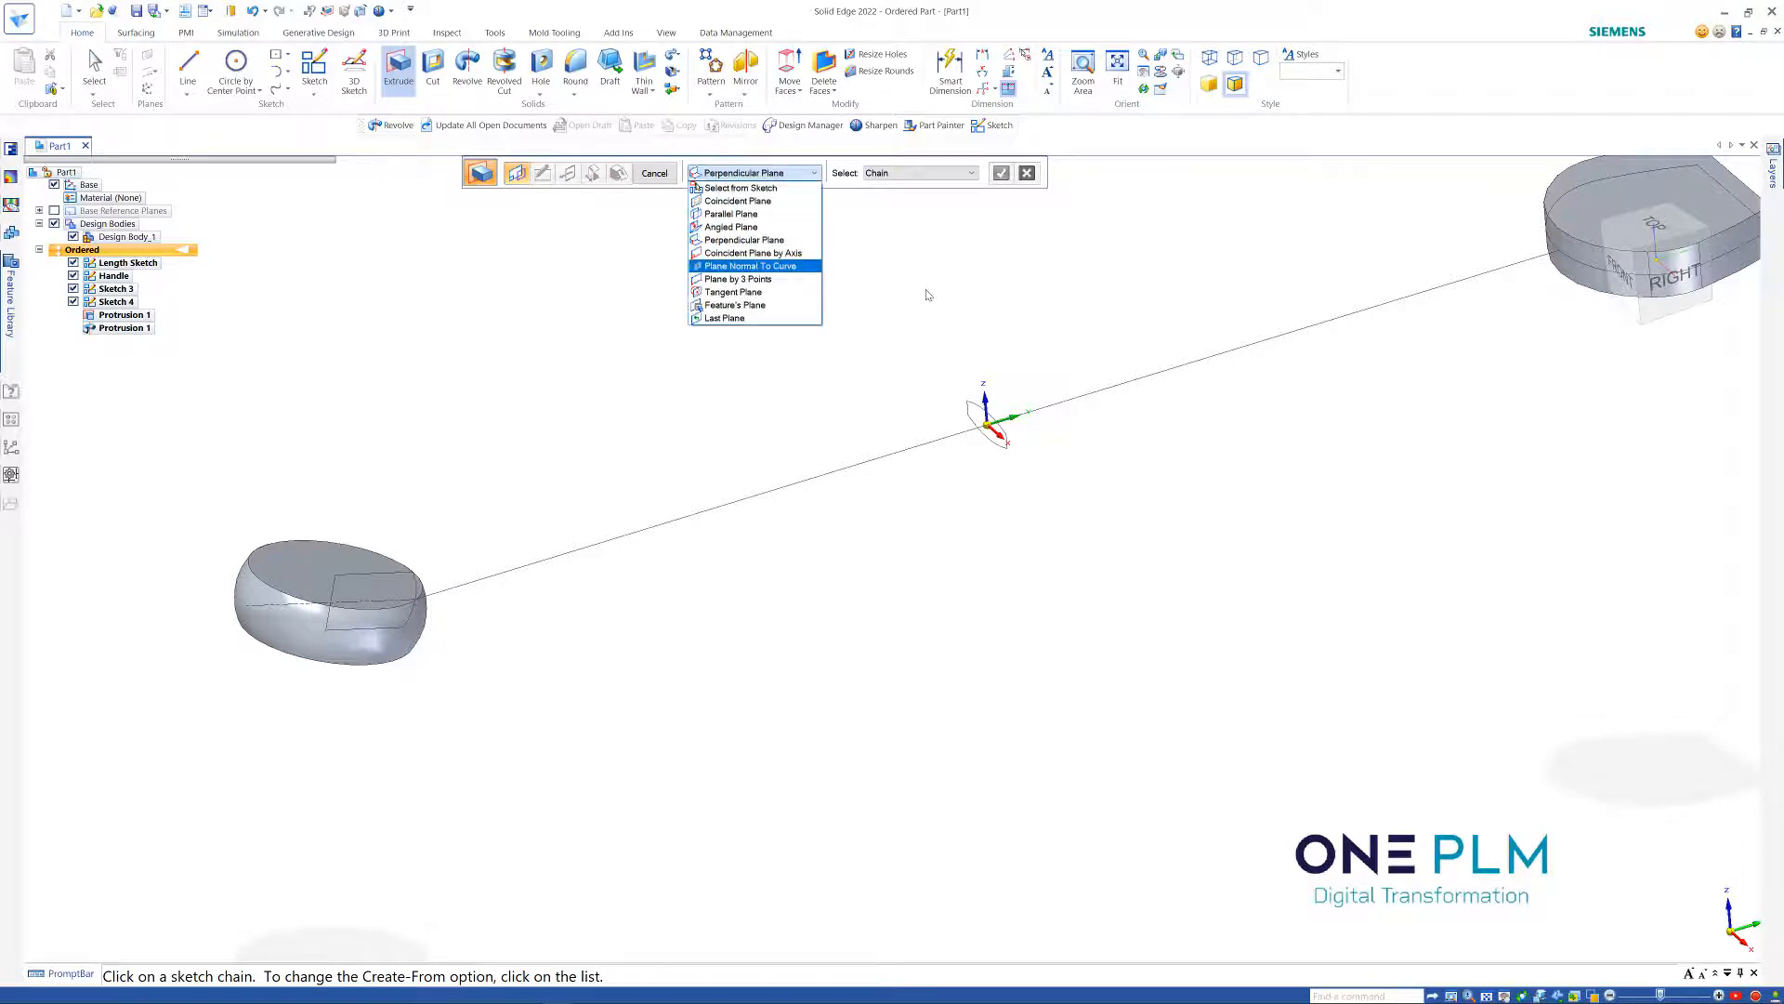
click(786, 251)
scroll(796, 233, down, 3)
scroll(796, 234, up, 5)
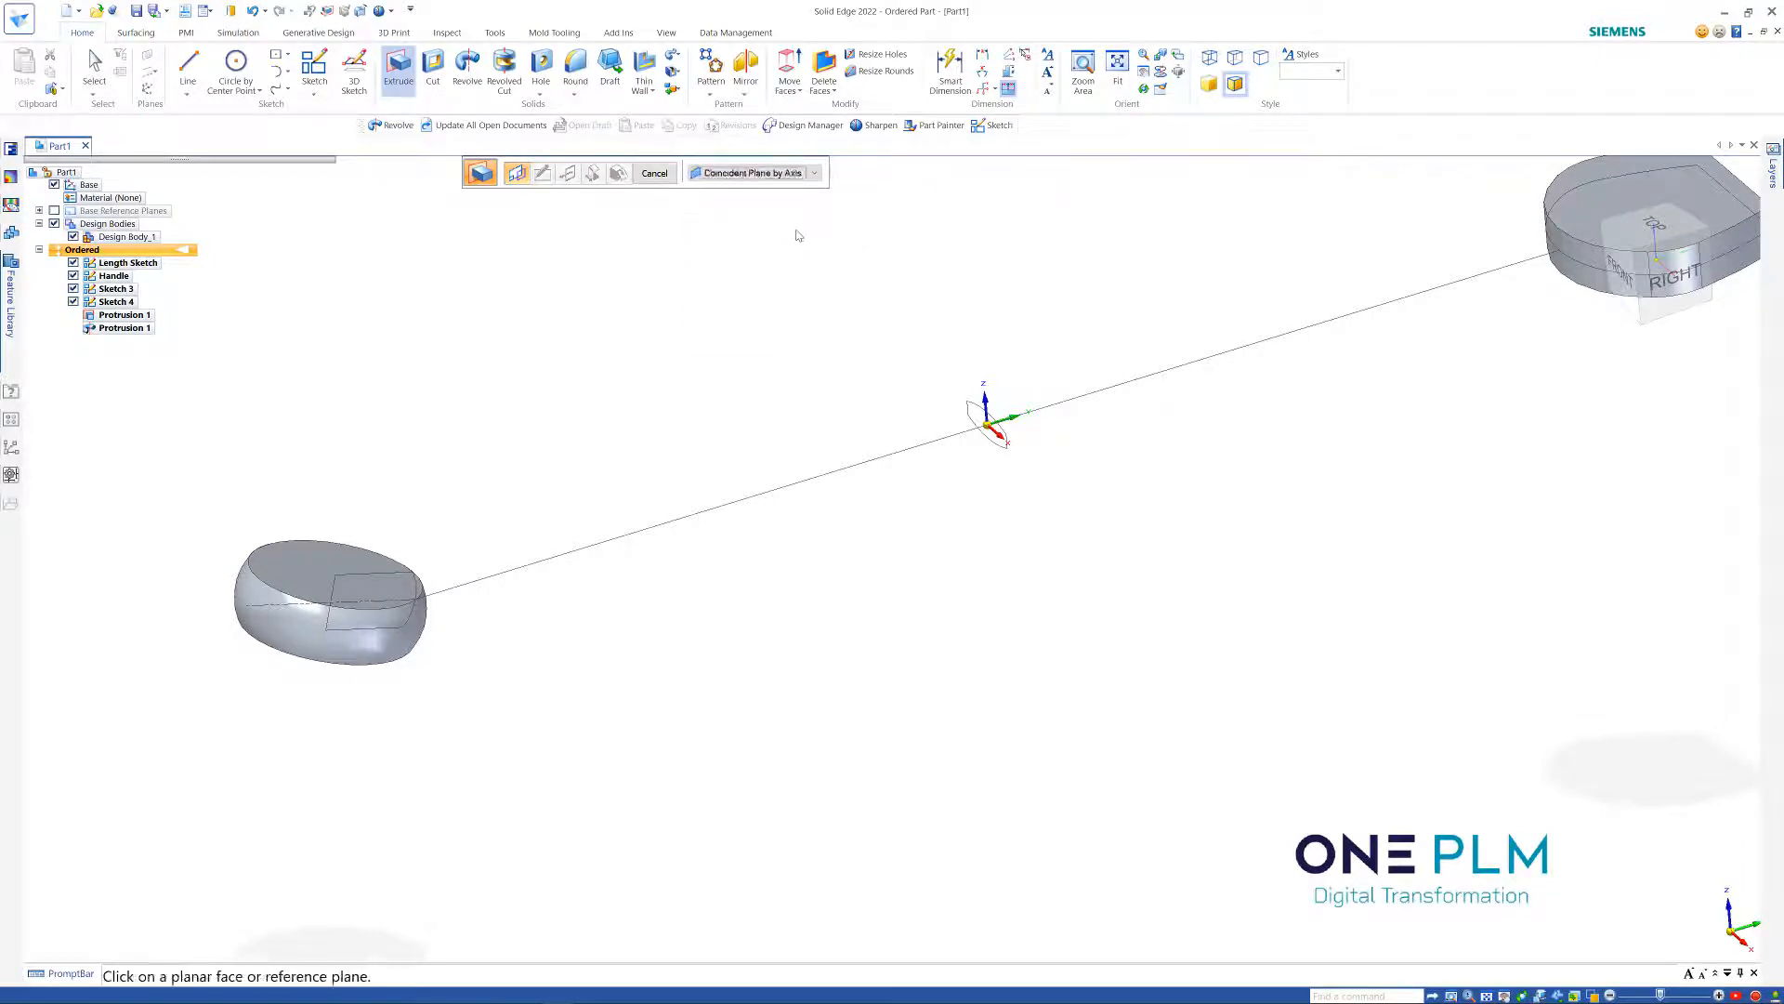
scroll(797, 235, up, 2)
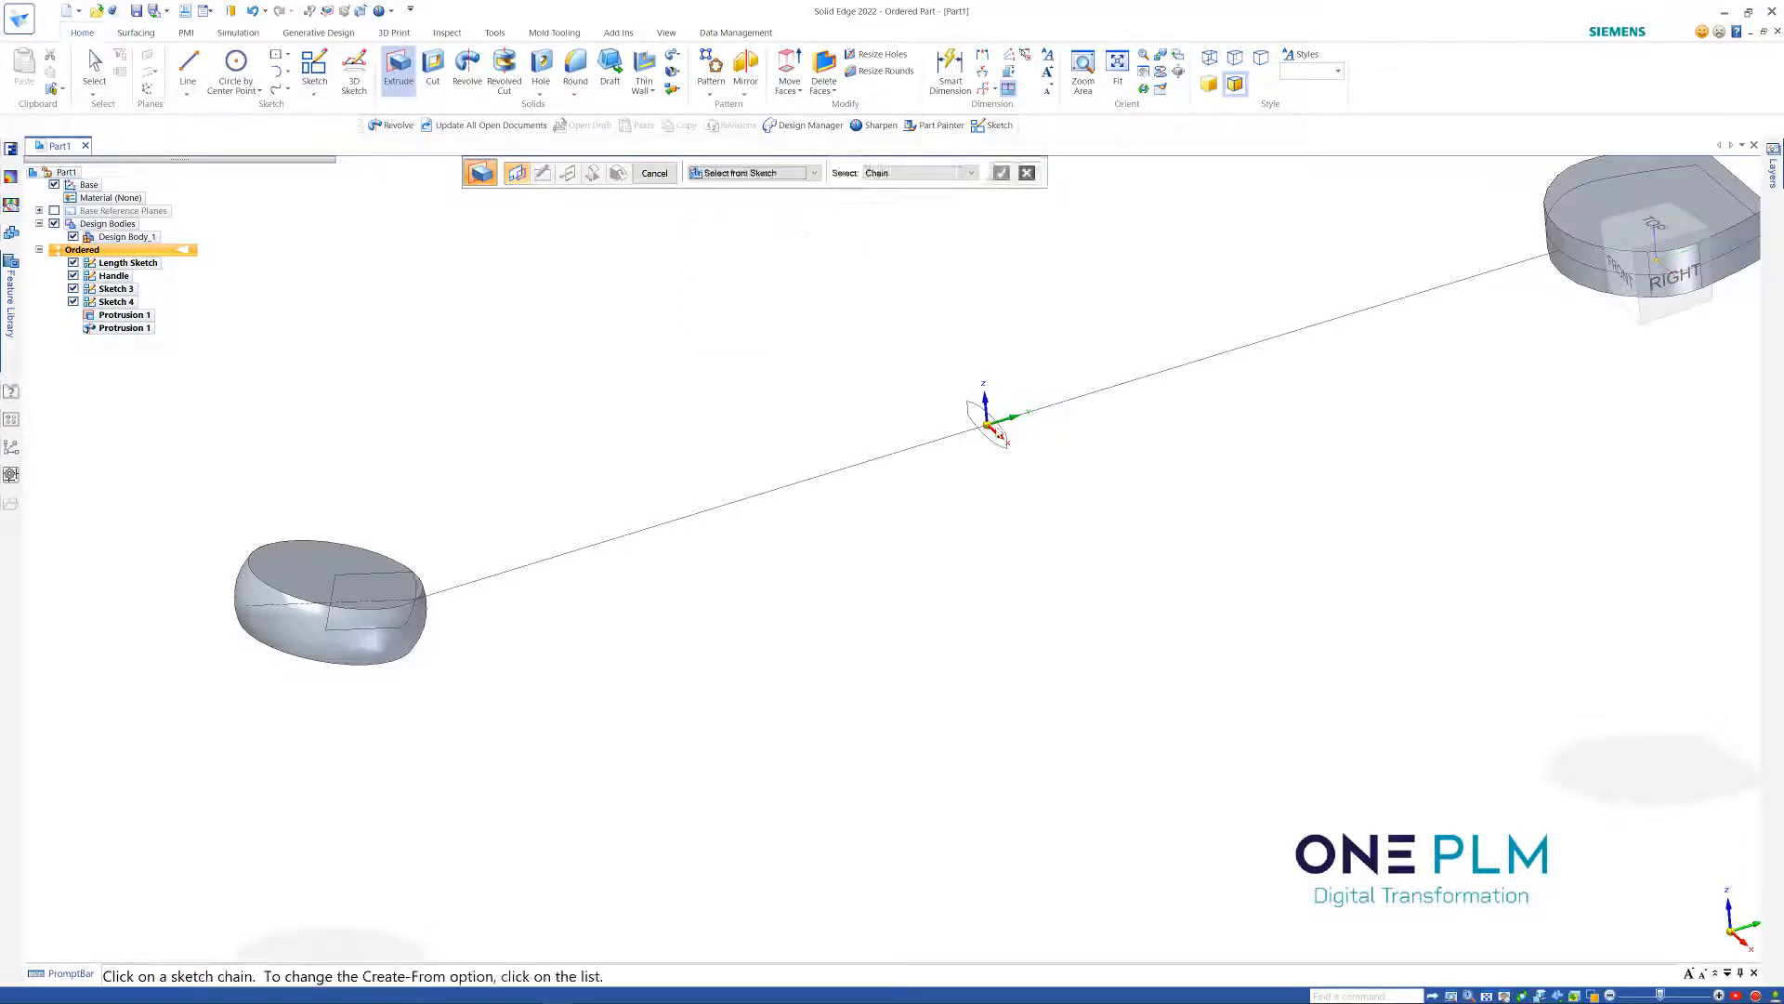
click(906, 178)
click(900, 195)
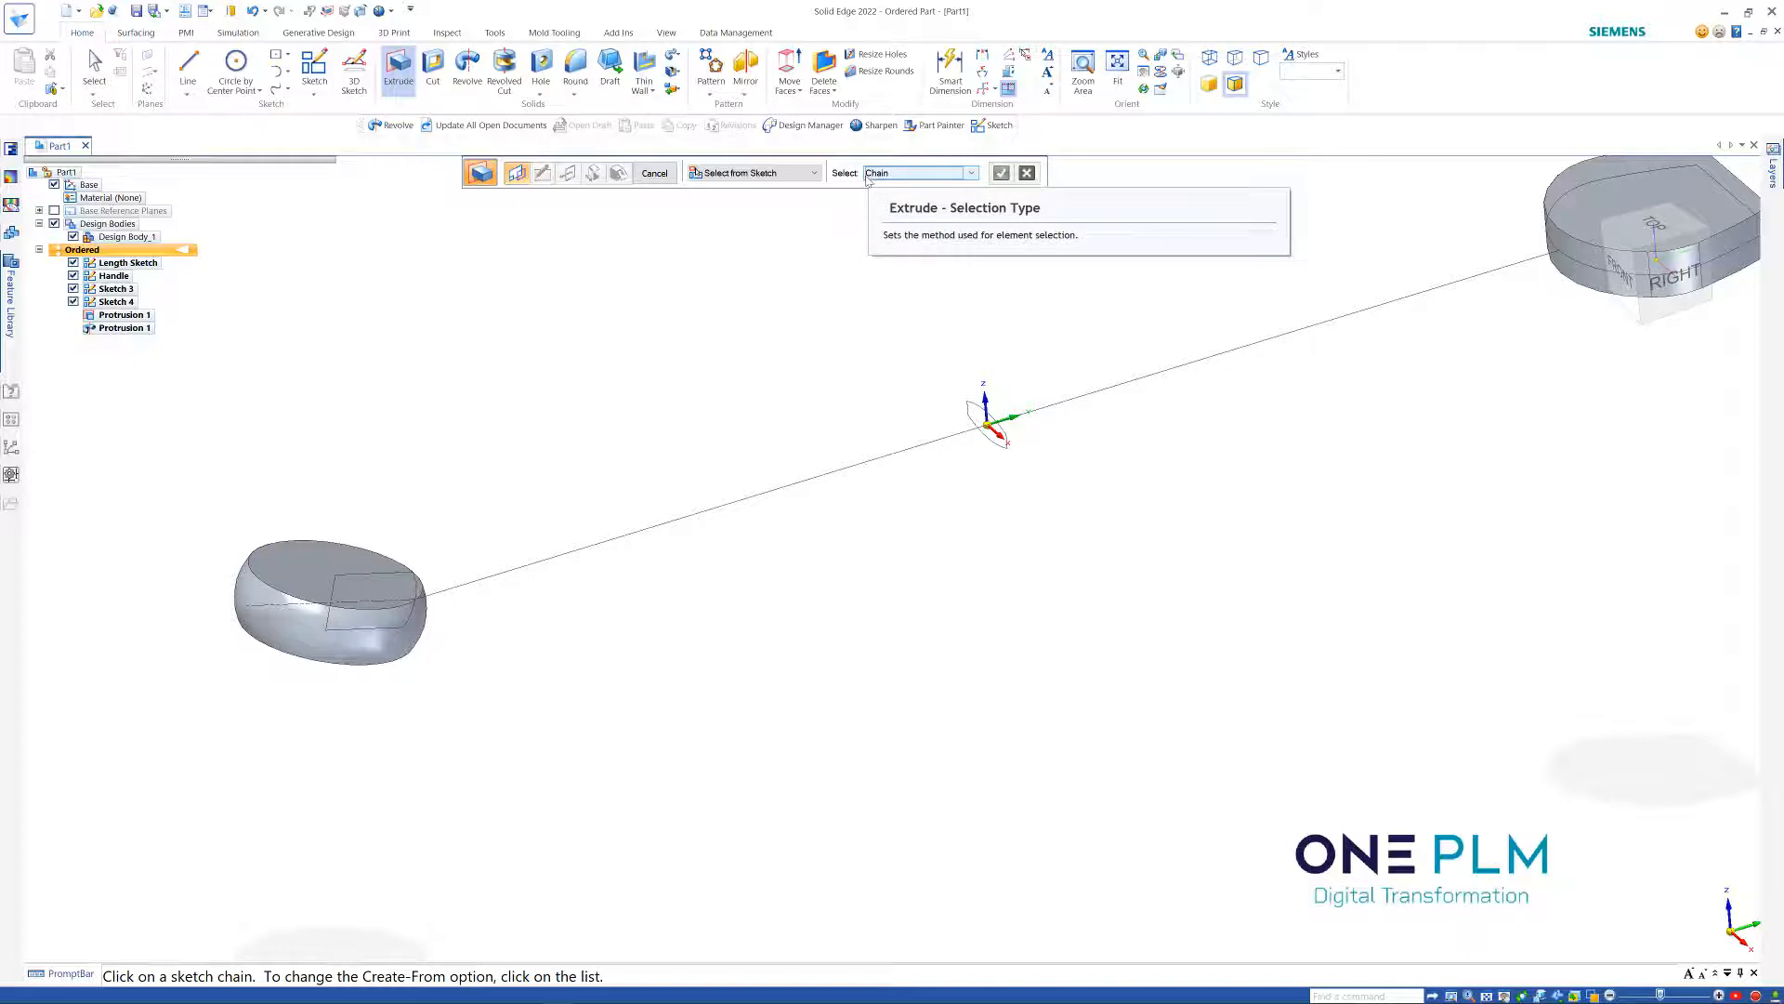
click(973, 412)
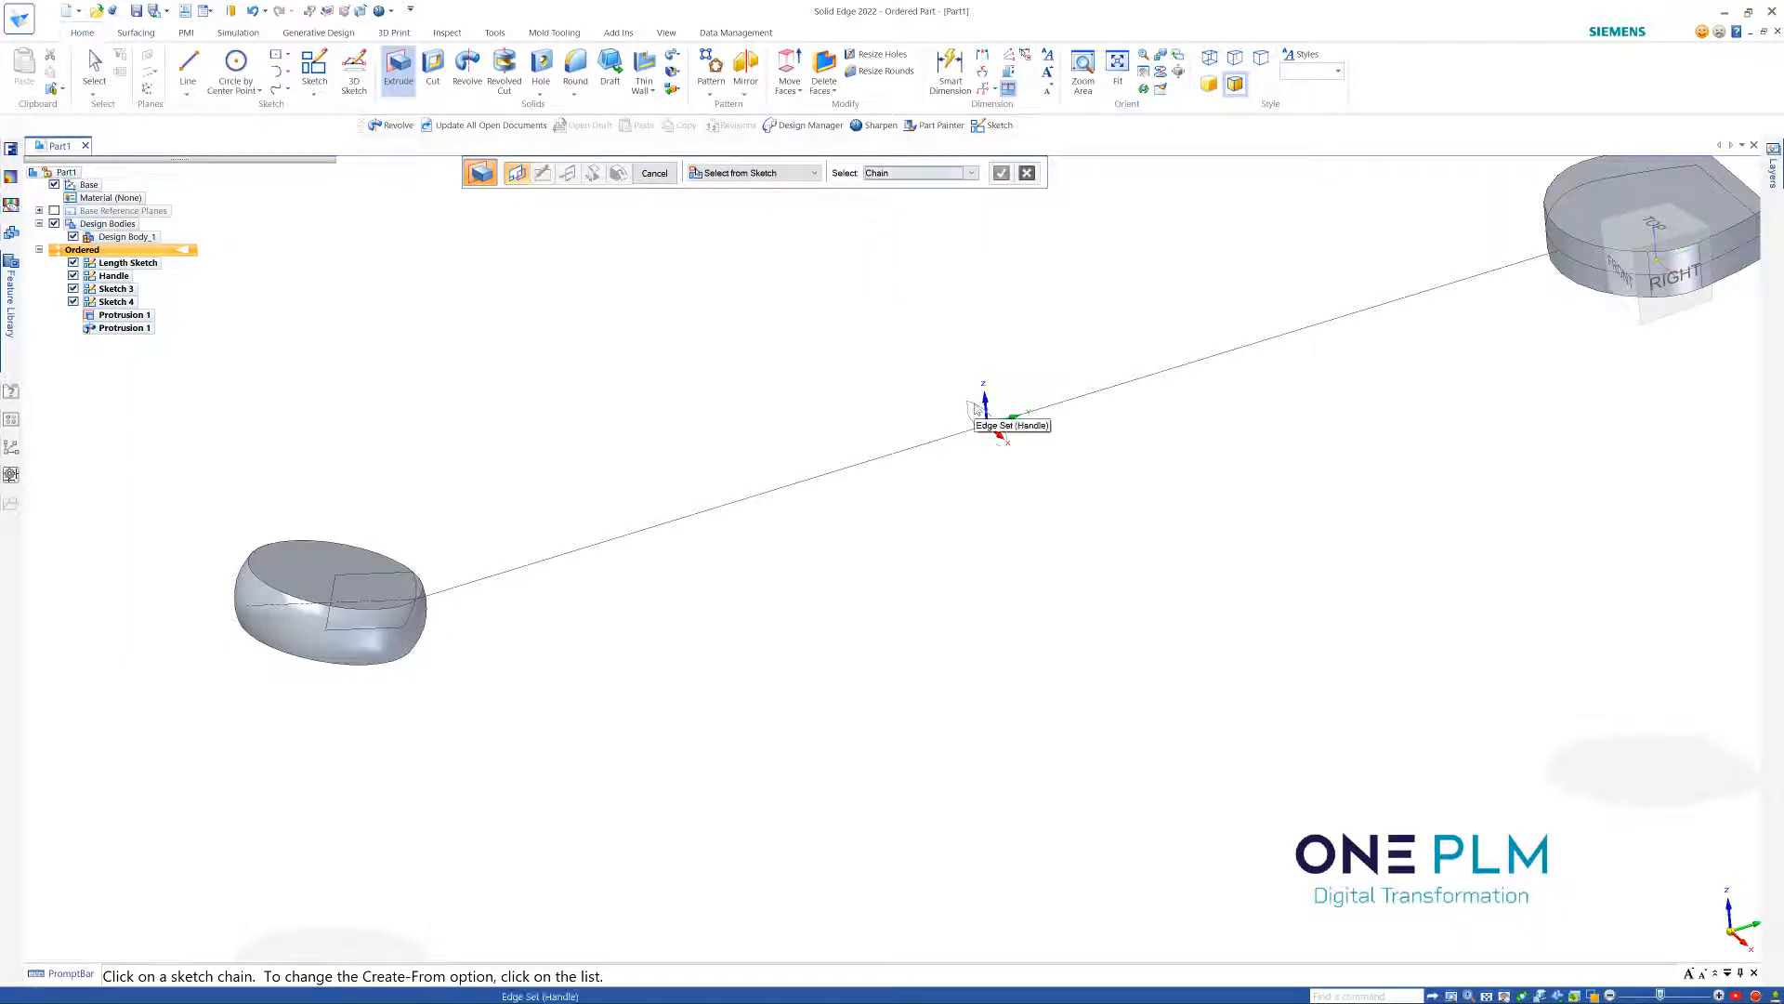
right_click(961, 402)
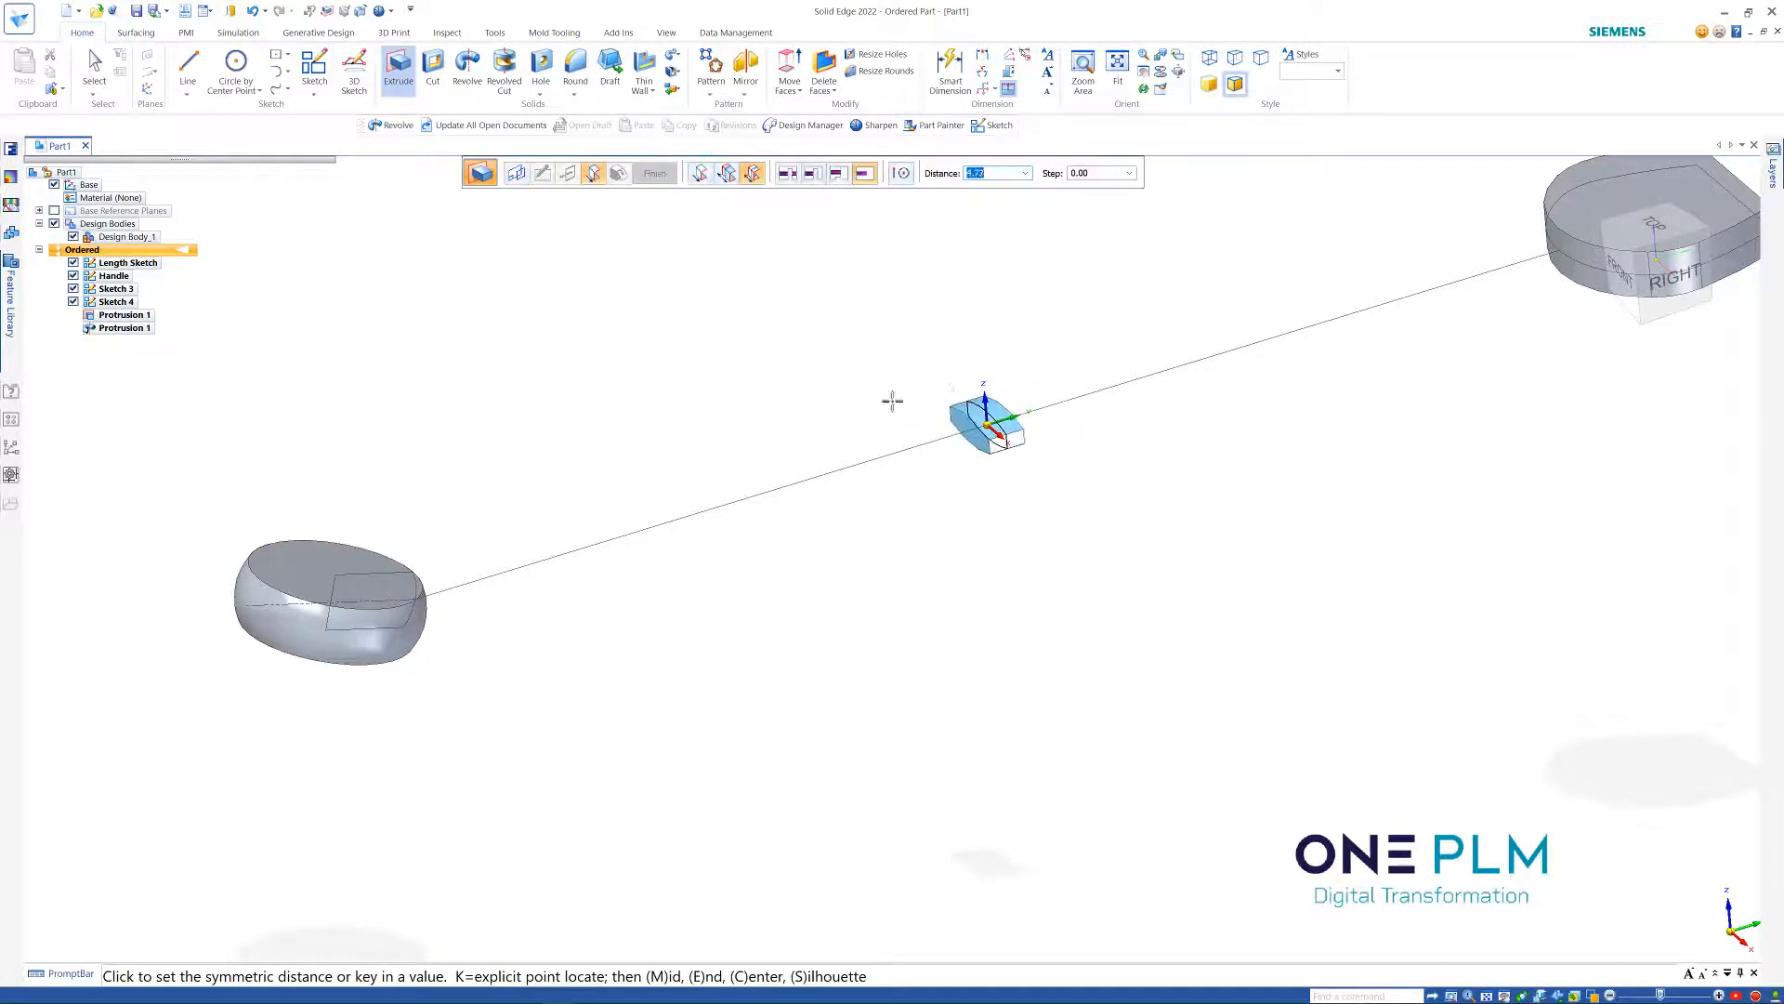
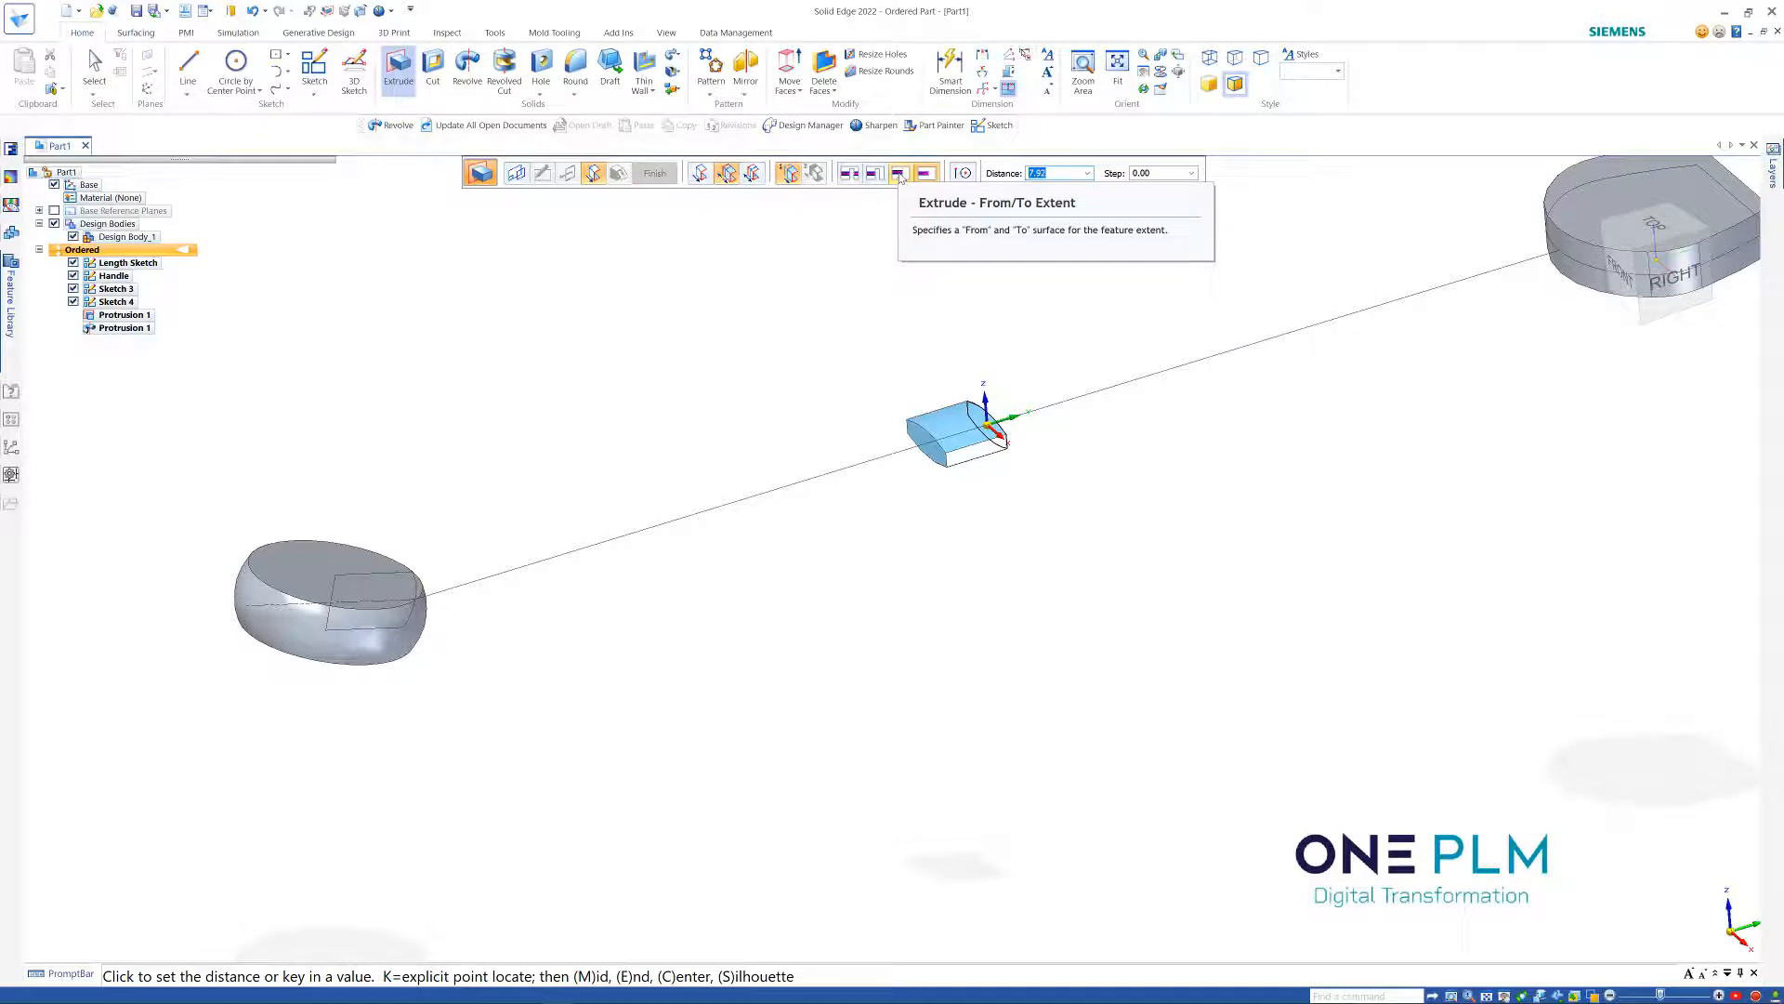
Extrude the Handle profile with a From/To extent between the extruded end's curved side and the revolved knob's side, and finish the feature
click(900, 175)
scroll(830, 379, down, 3)
middle_drag(869, 317, 880, 307)
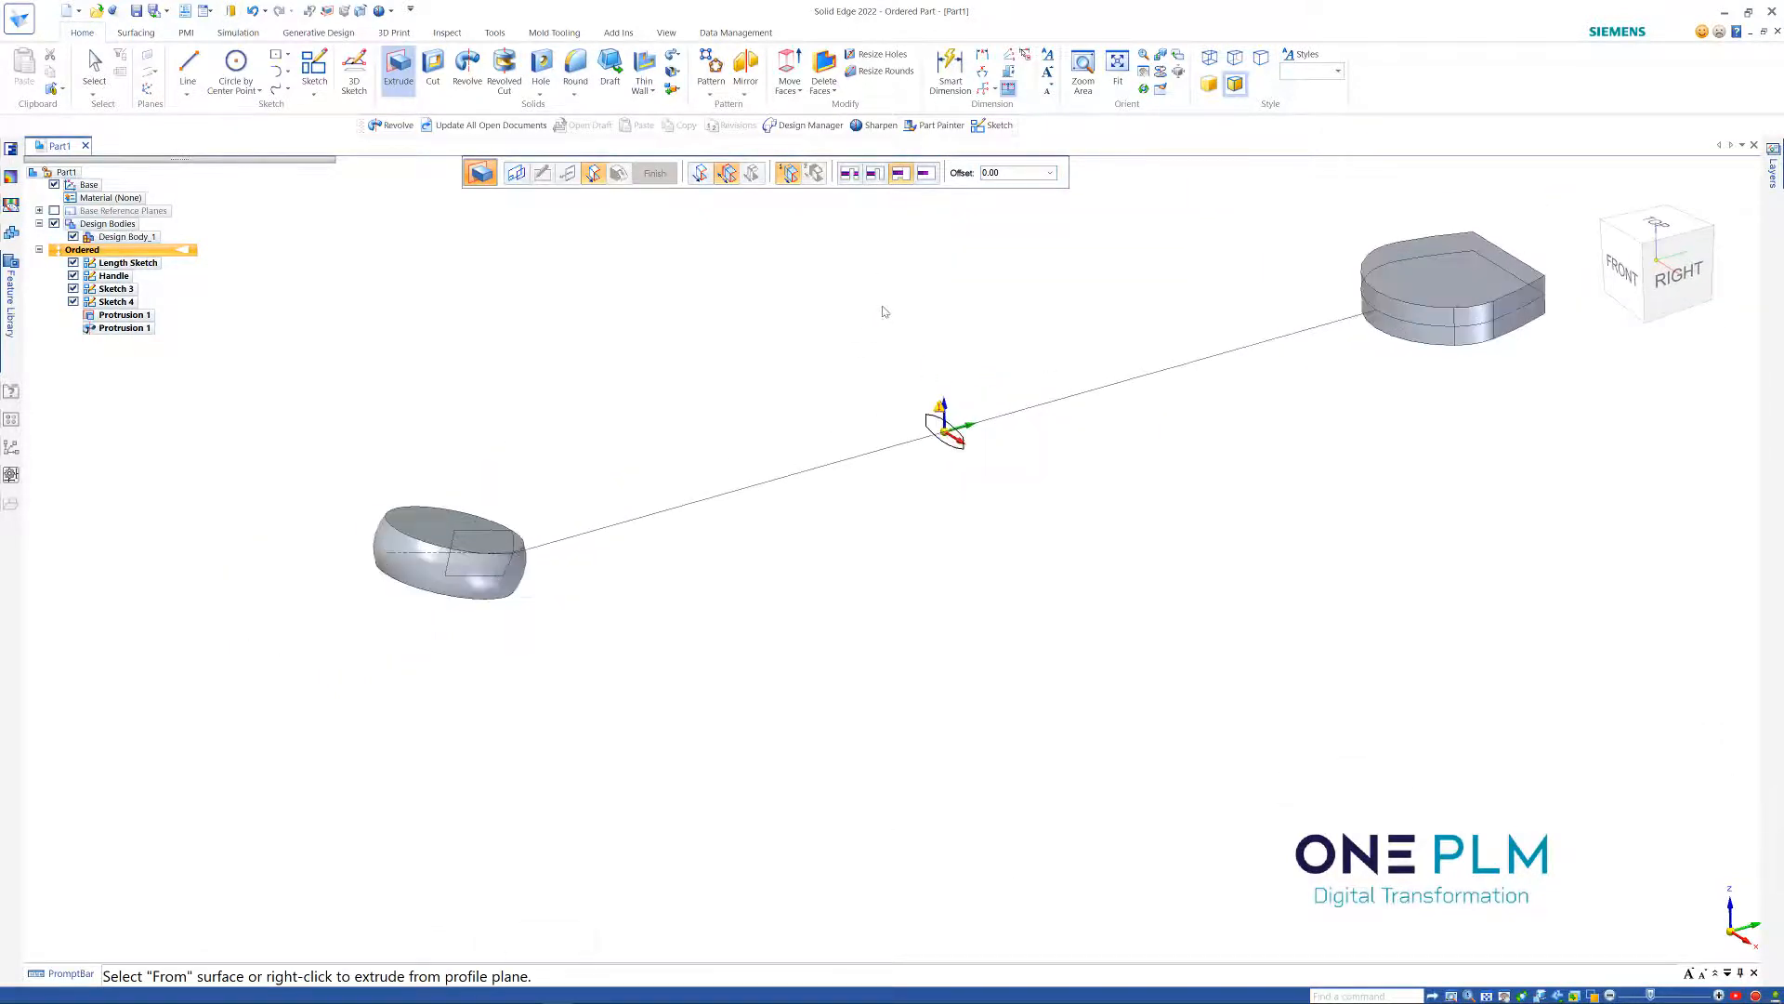
click(789, 176)
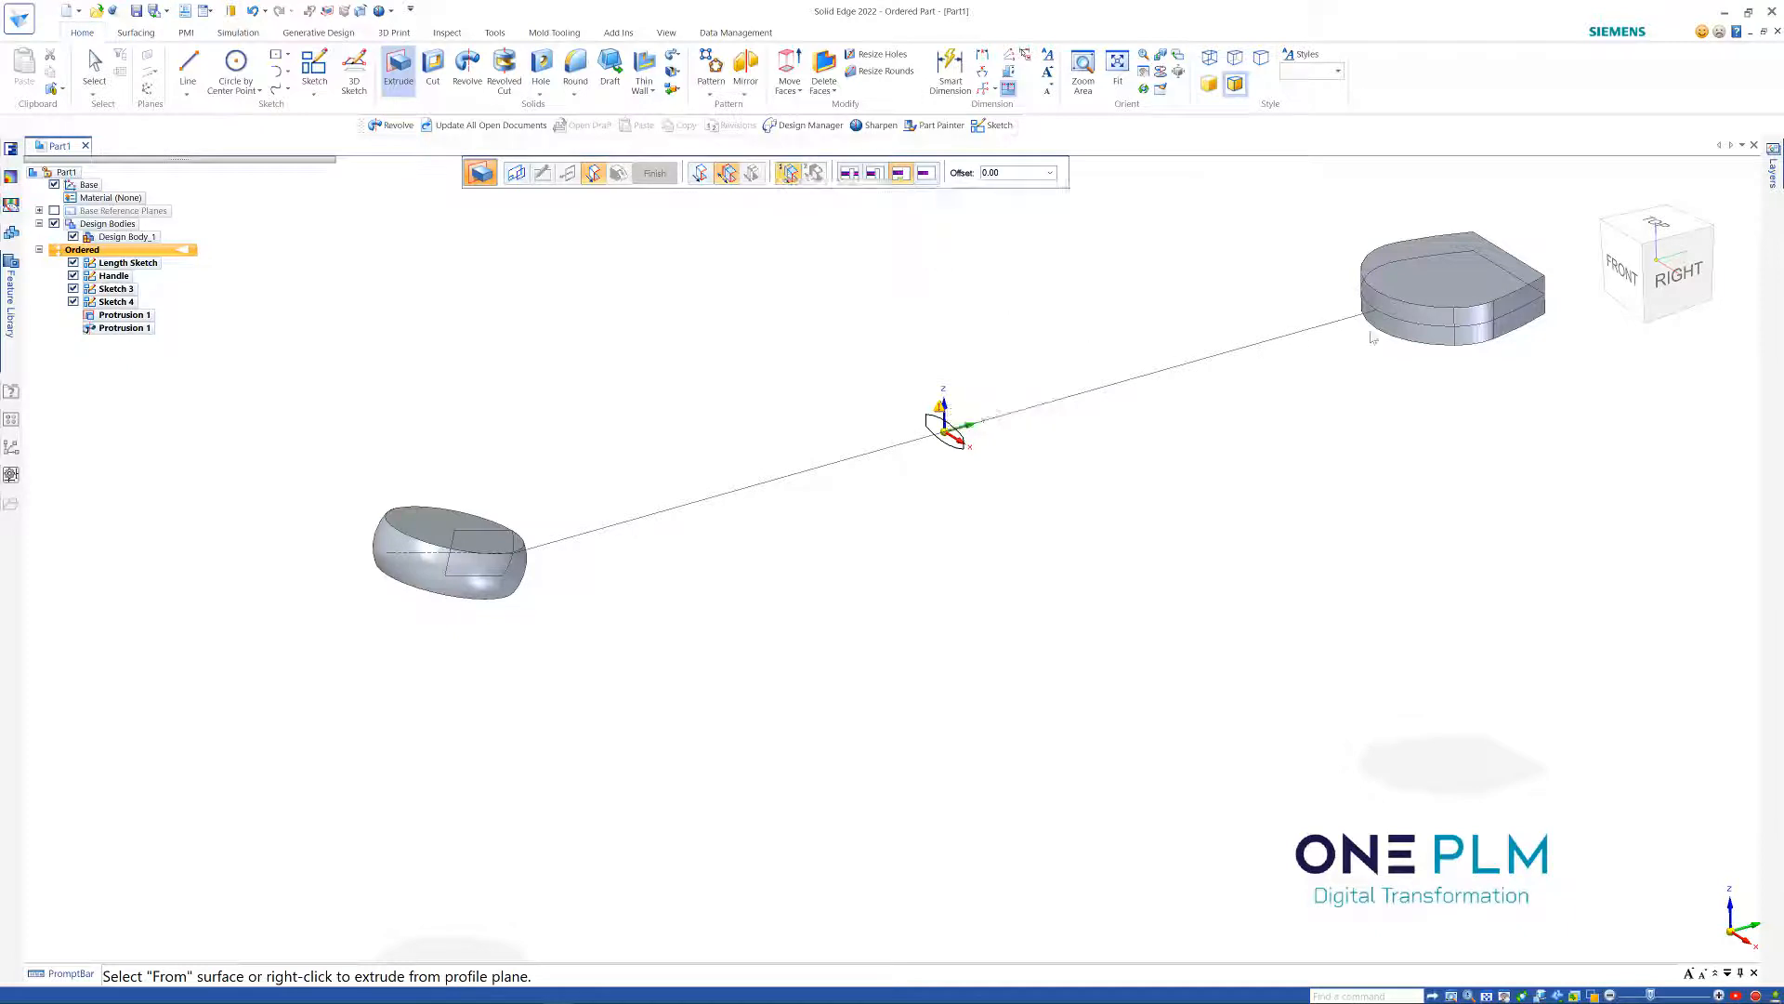
right_click(1223, 289)
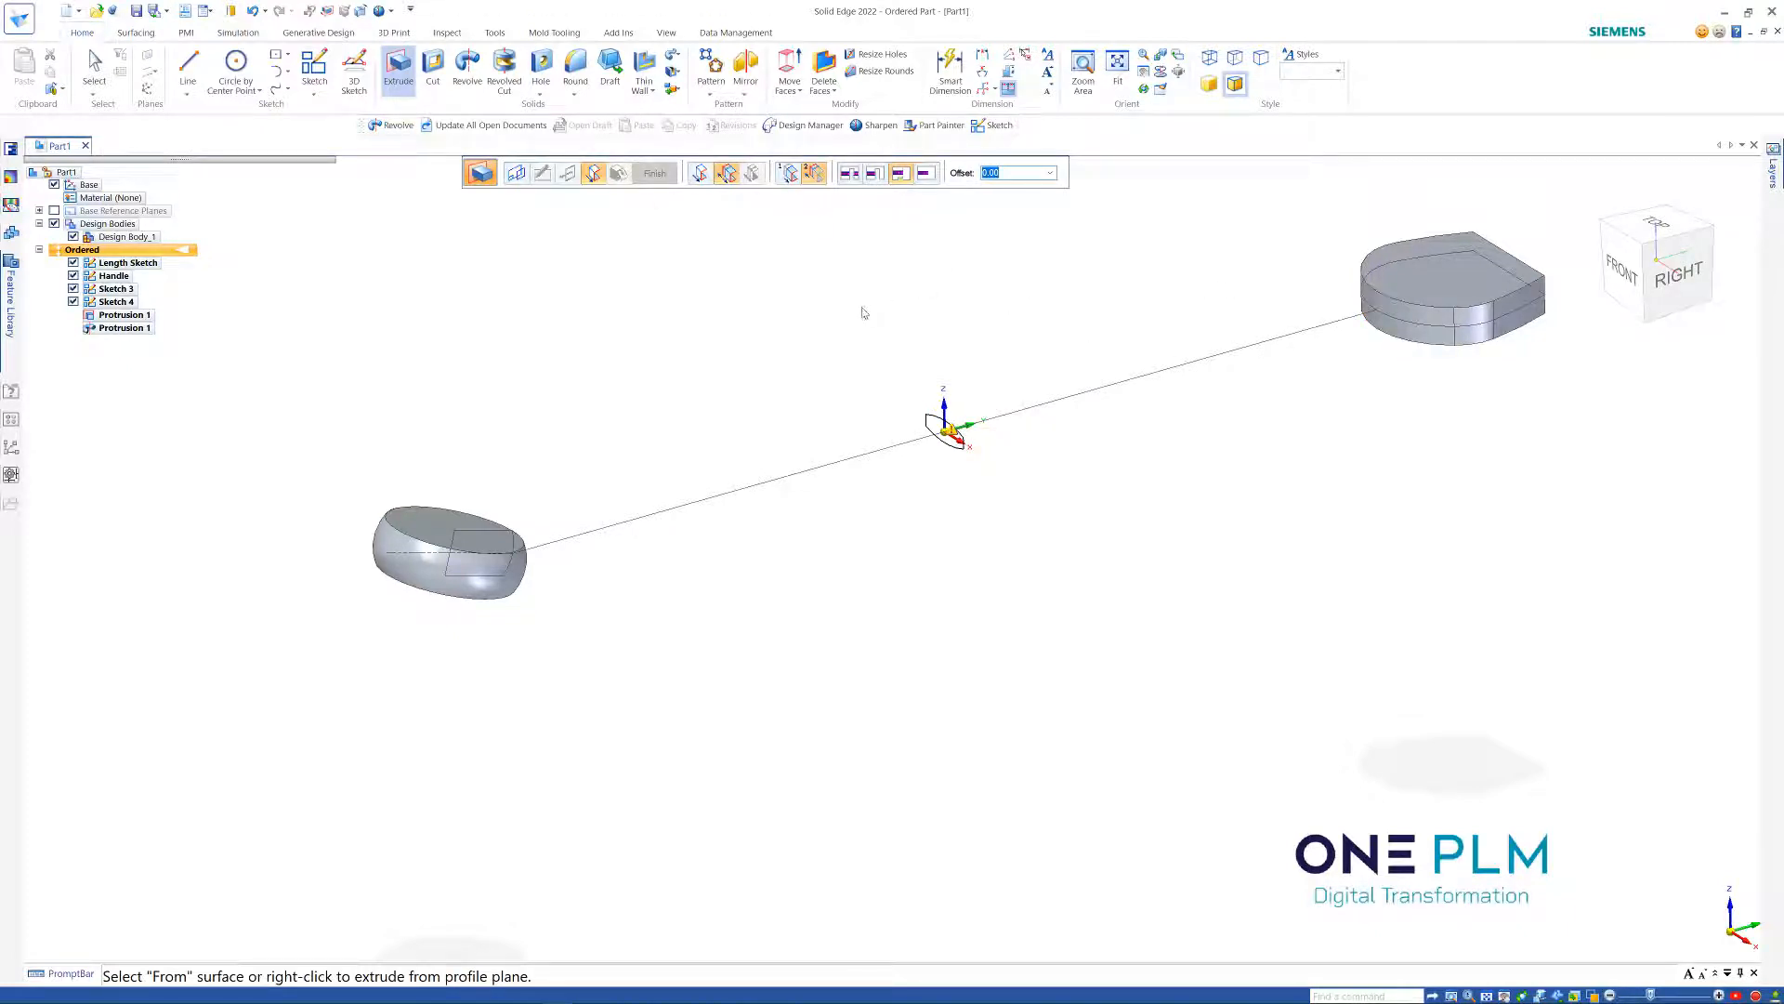
middle_drag(871, 309, 518, 549)
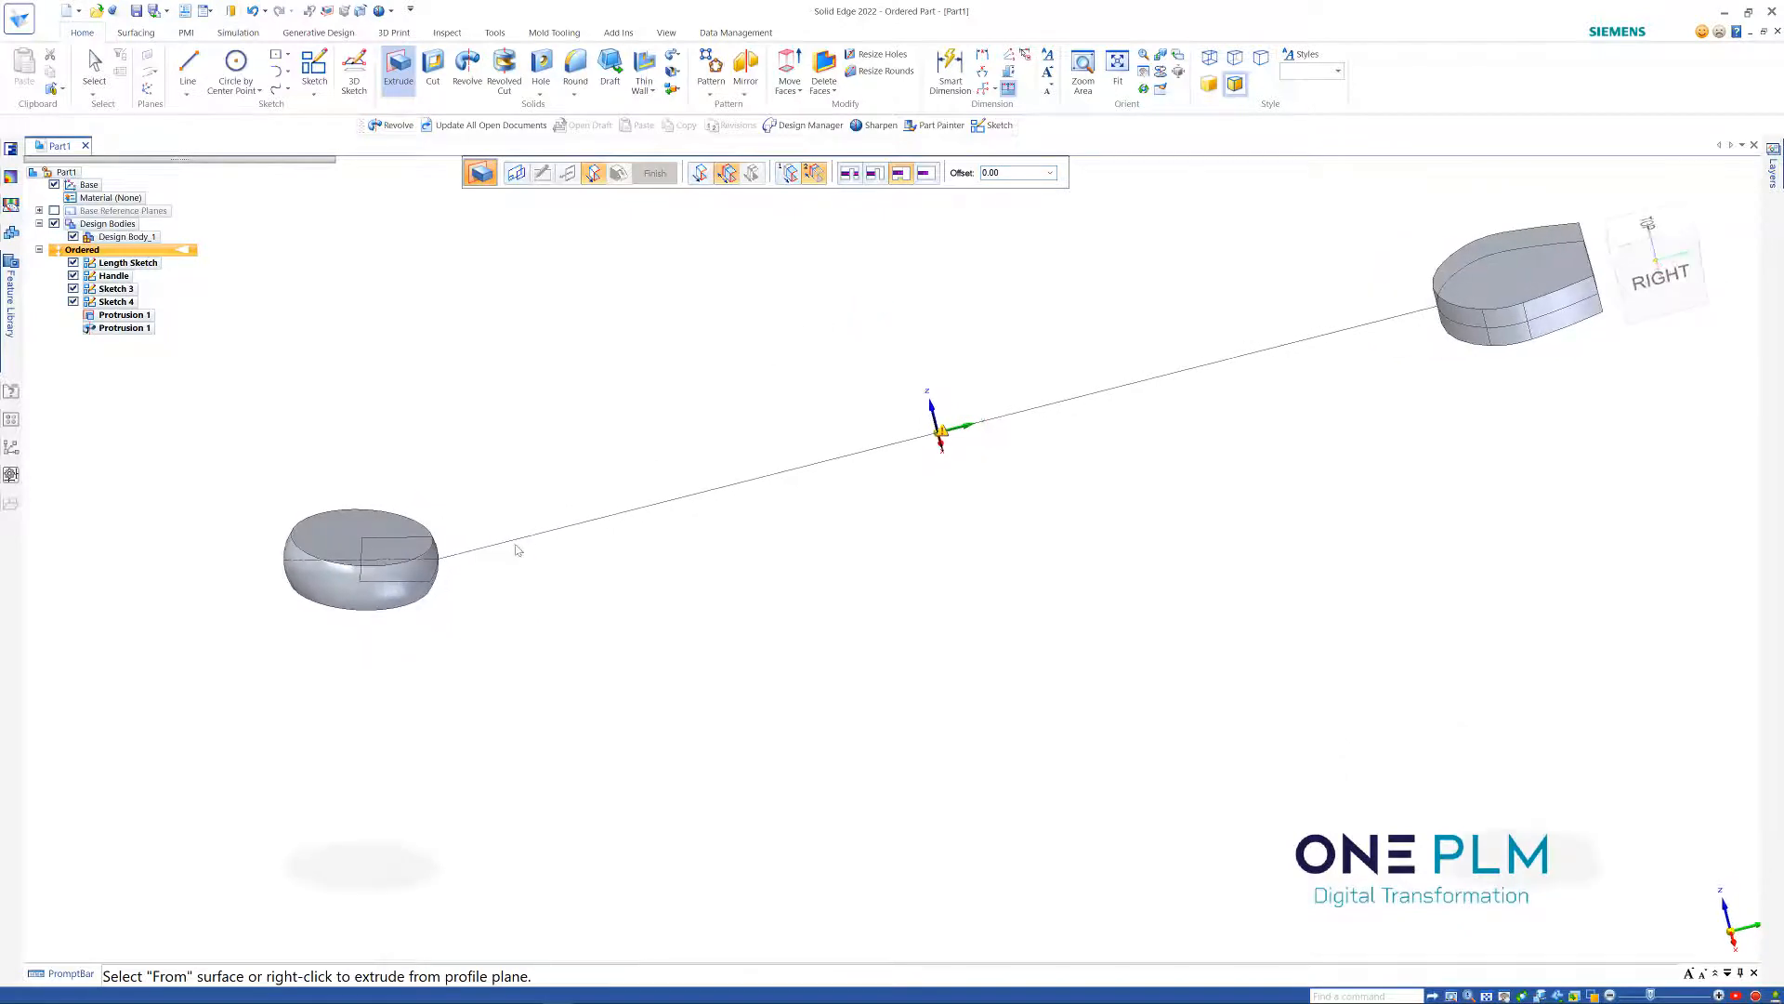
click(425, 582)
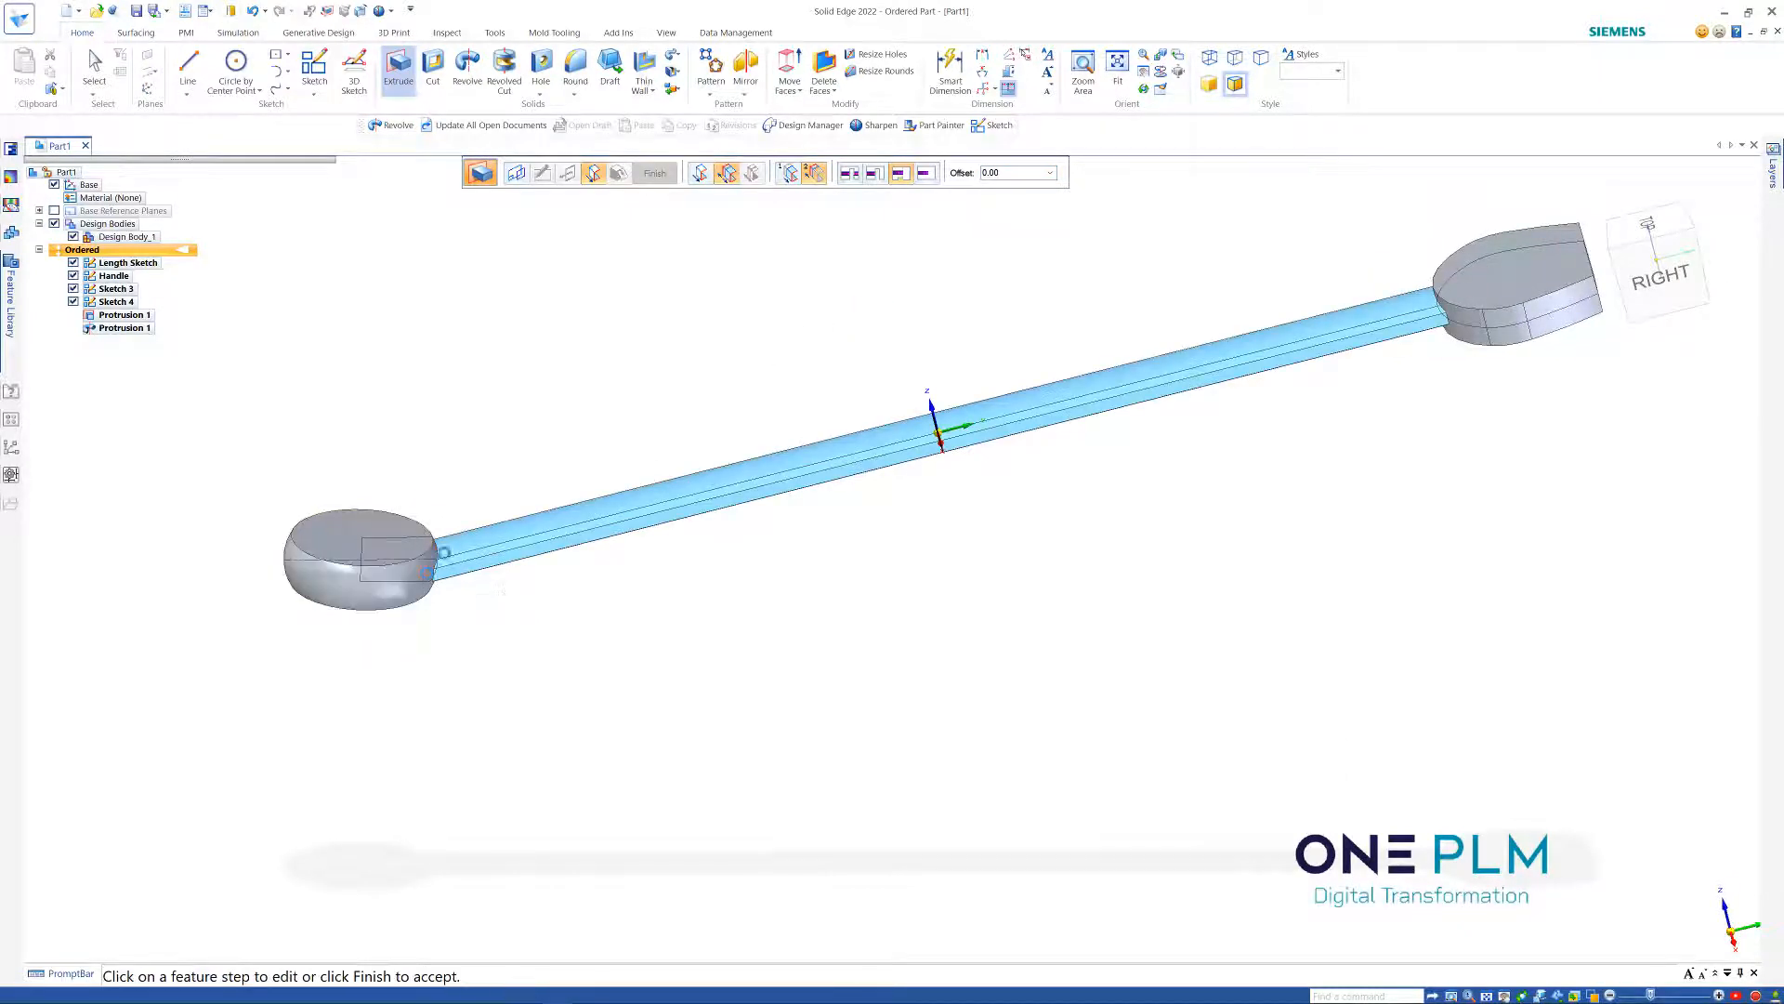
middle_drag(823, 352, 703, 227)
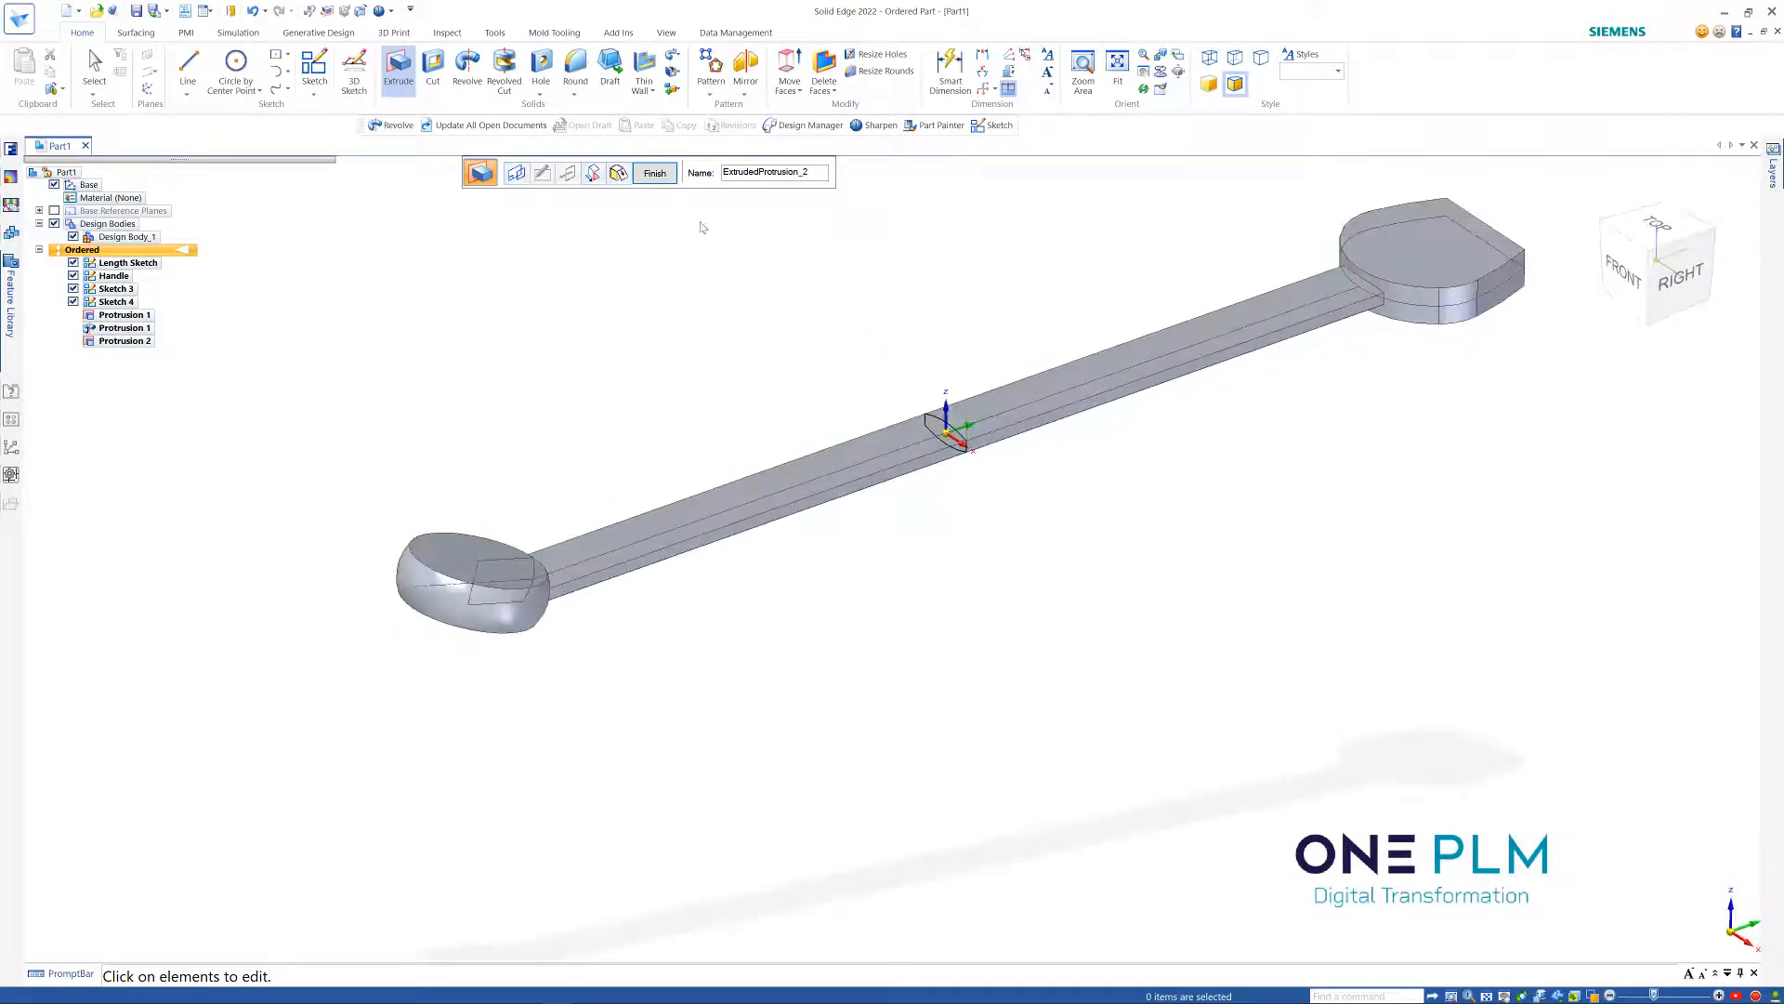
click(655, 174)
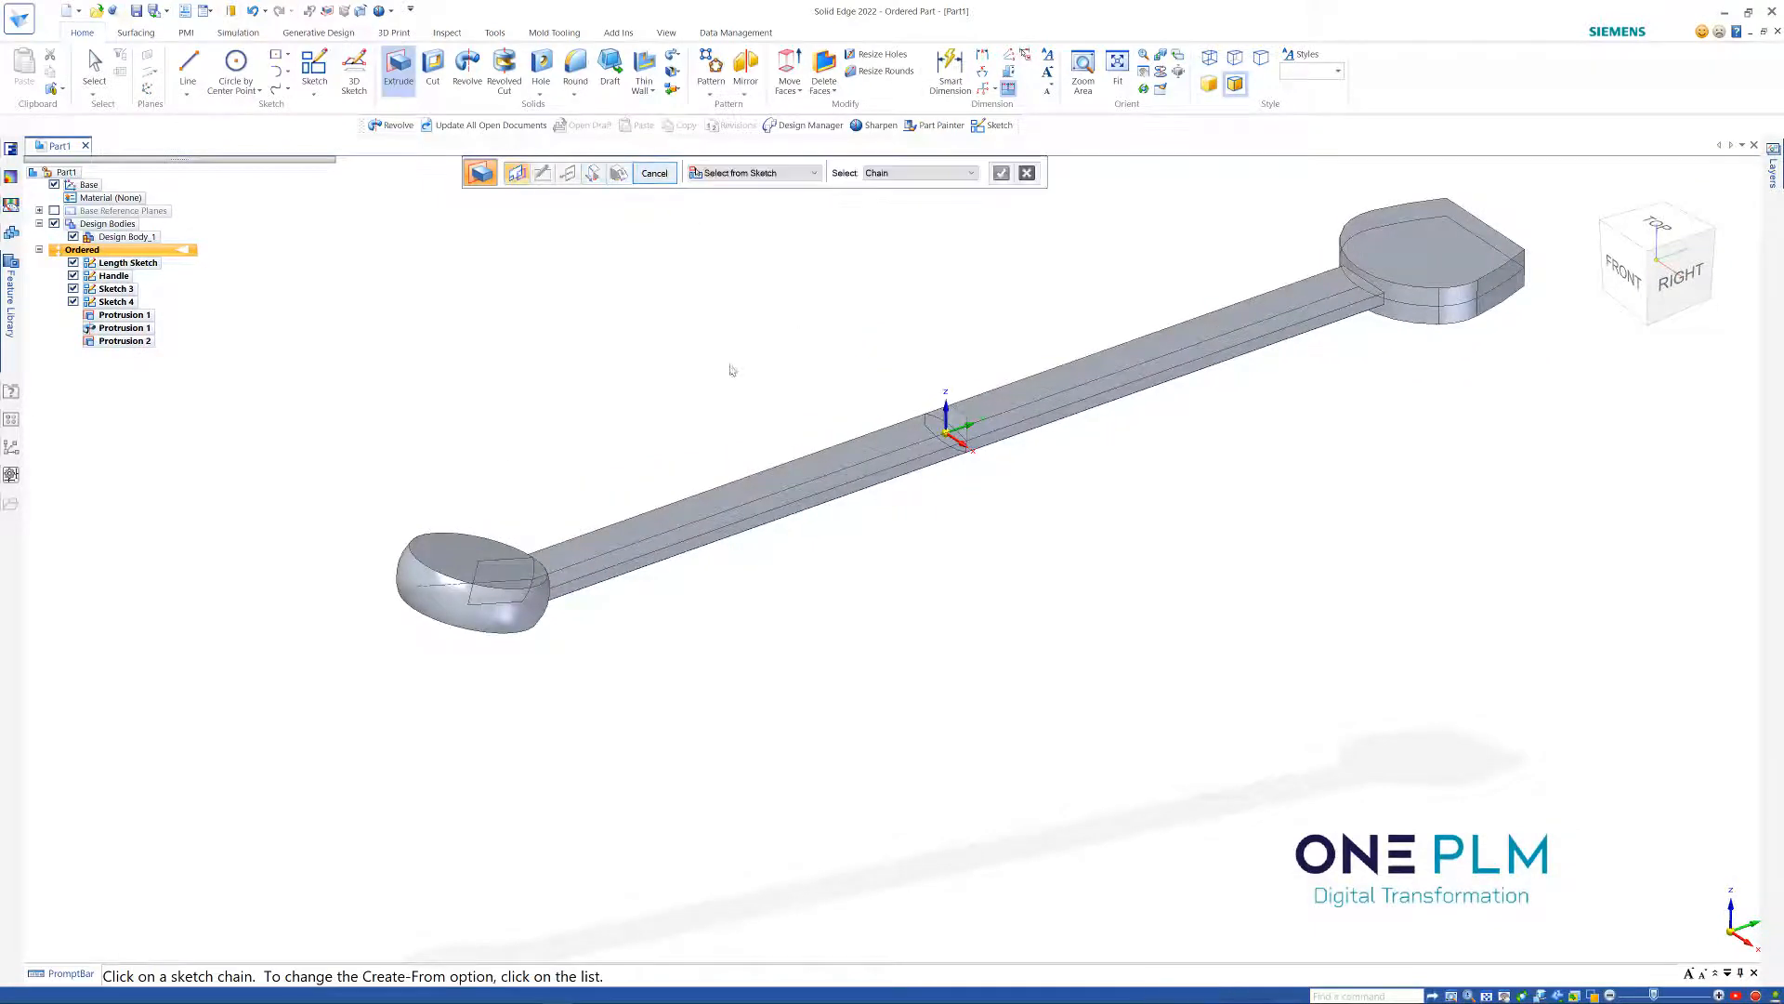
click(658, 179)
scroll(692, 422, down, 3)
scroll(737, 326, up, 2)
scroll(714, 378, down, 1)
mouse_move(717, 359)
middle_down()
mouse_move(713, 378)
mouse_move(817, 335)
mouse_move(830, 256)
mouse_move(820, 303)
mouse_move(737, 390)
middle_up()
scroll(737, 390, up, 1)
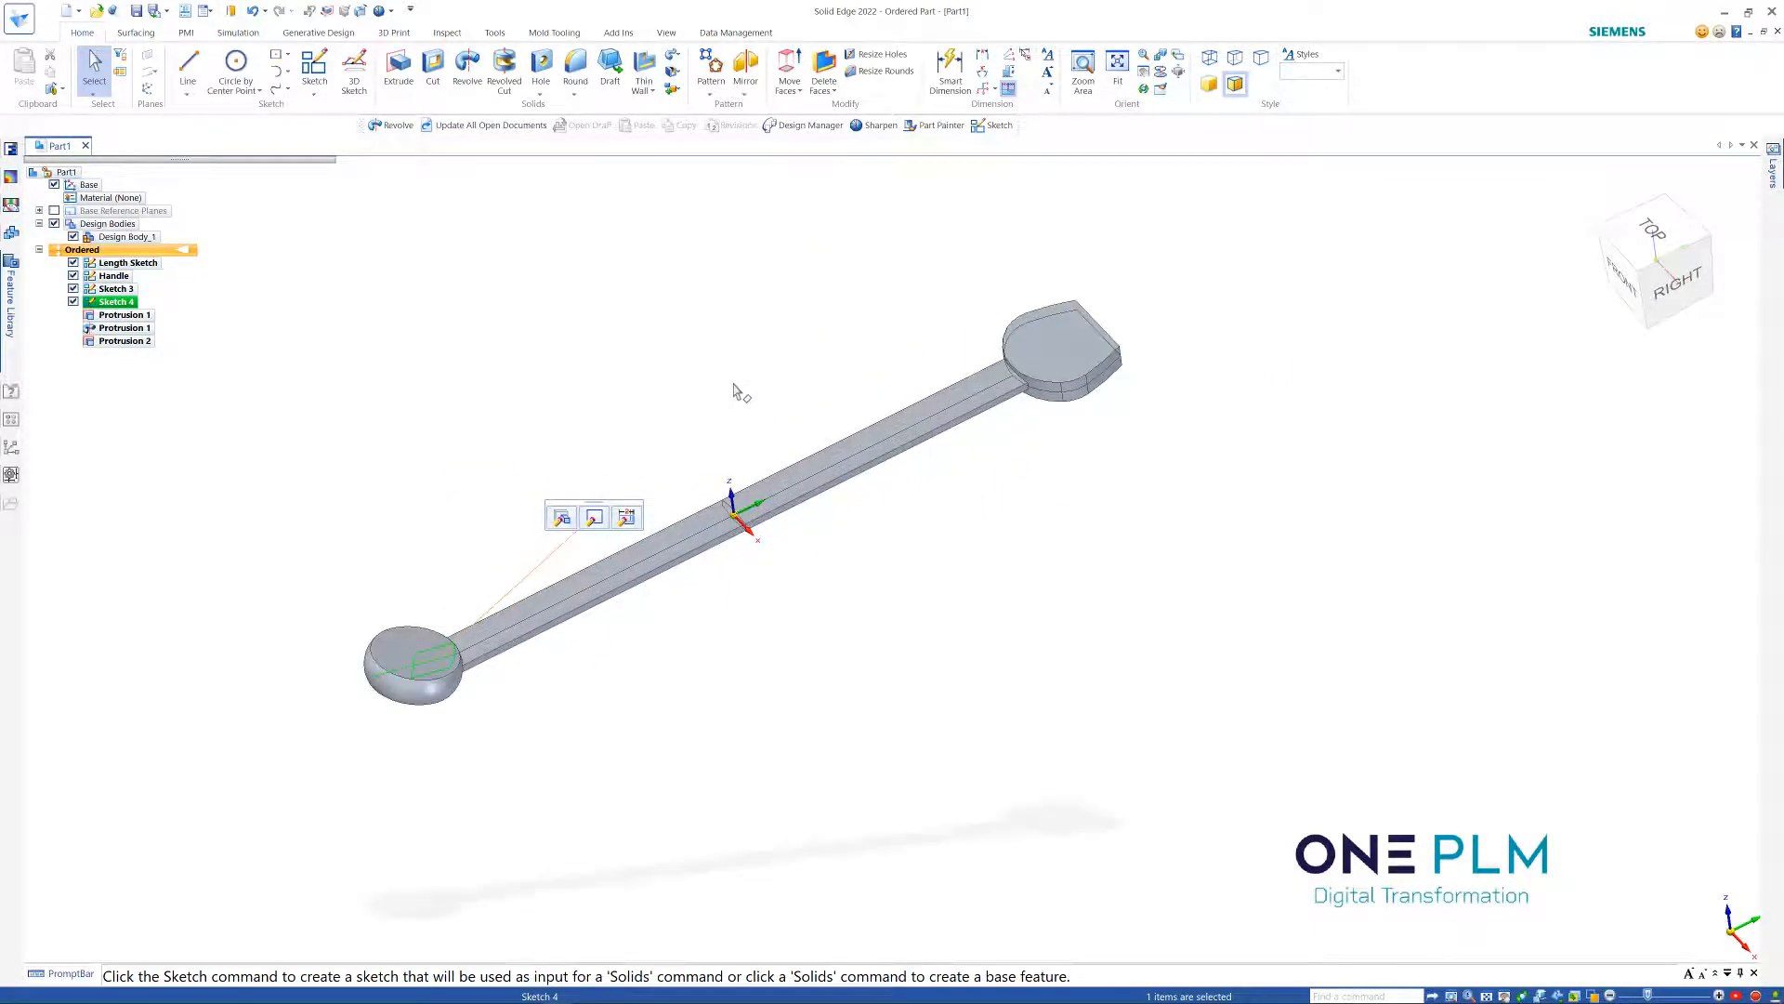
click(762, 356)
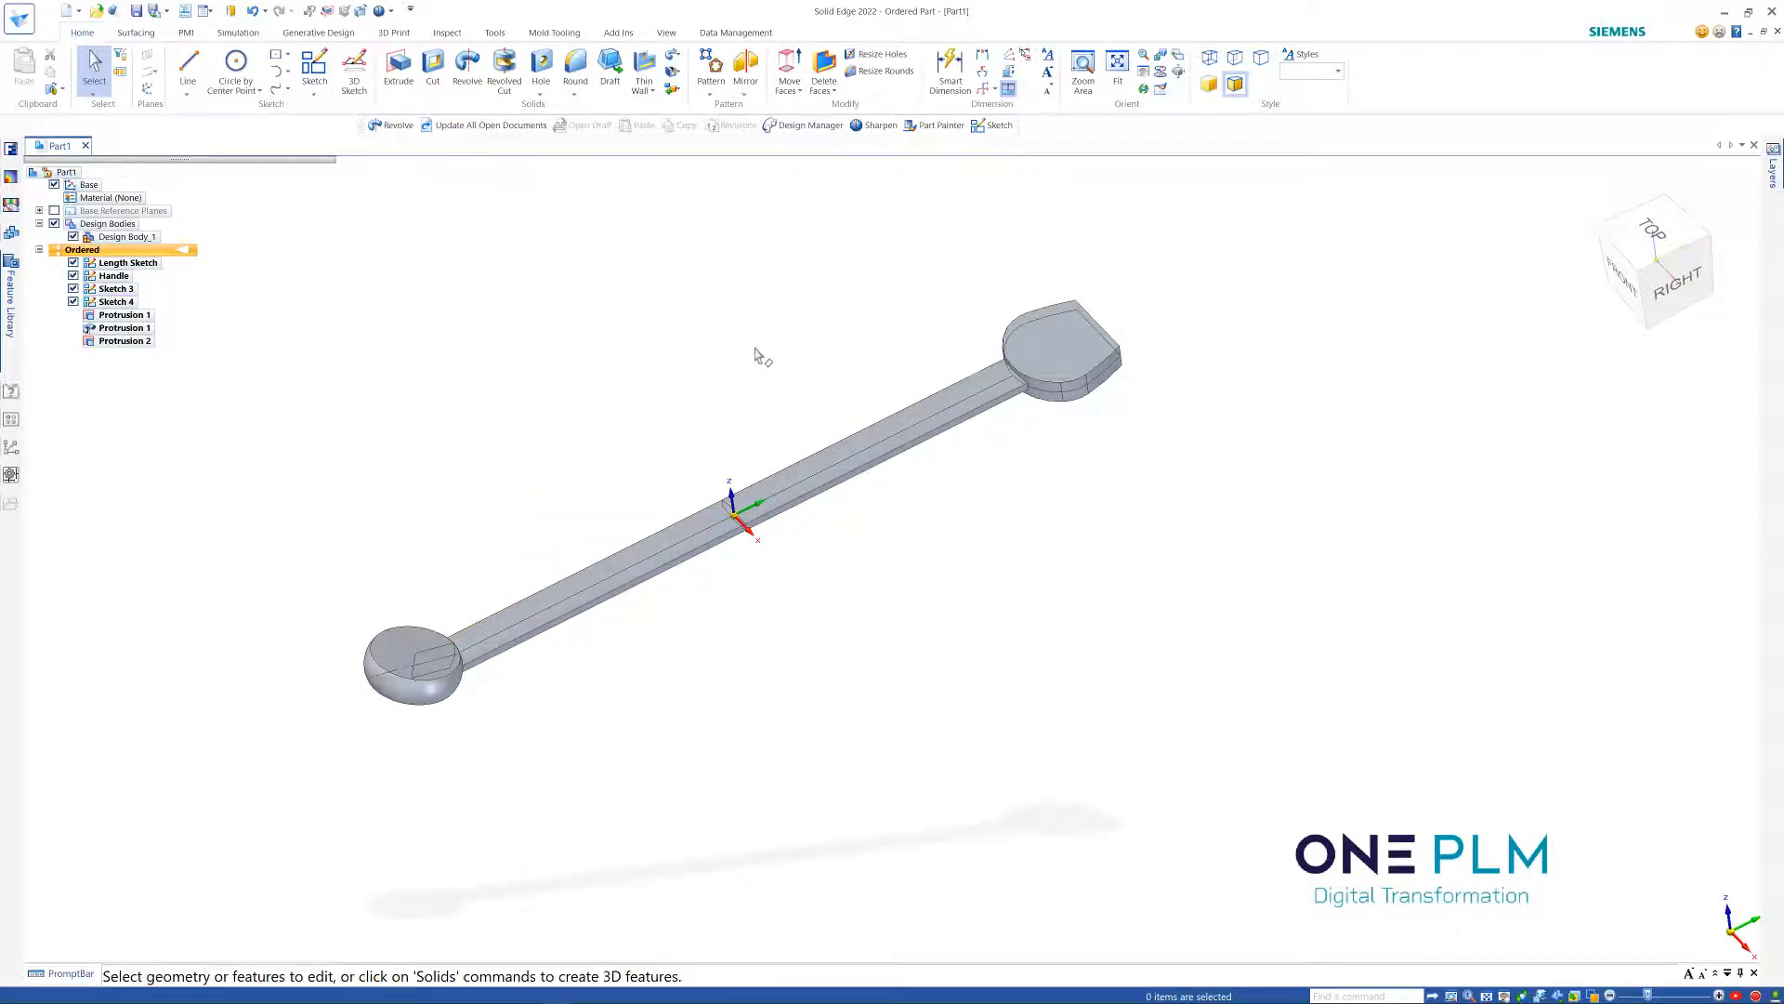
click(433, 67)
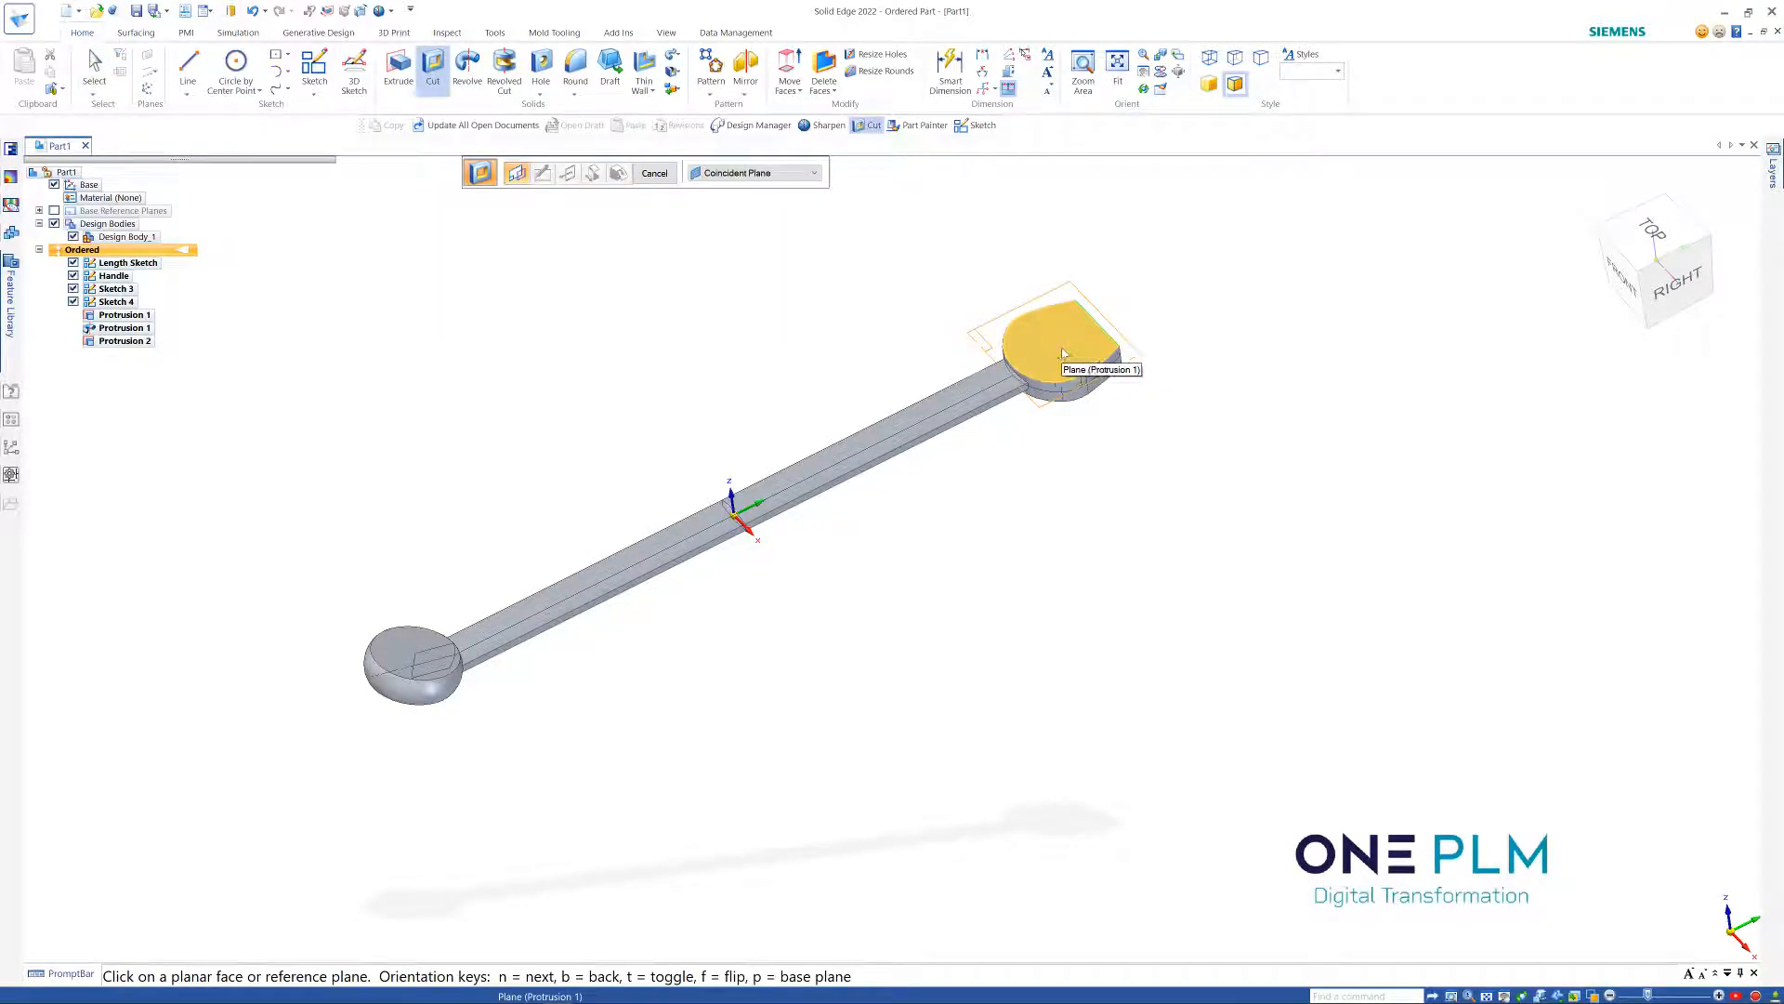
click(654, 174)
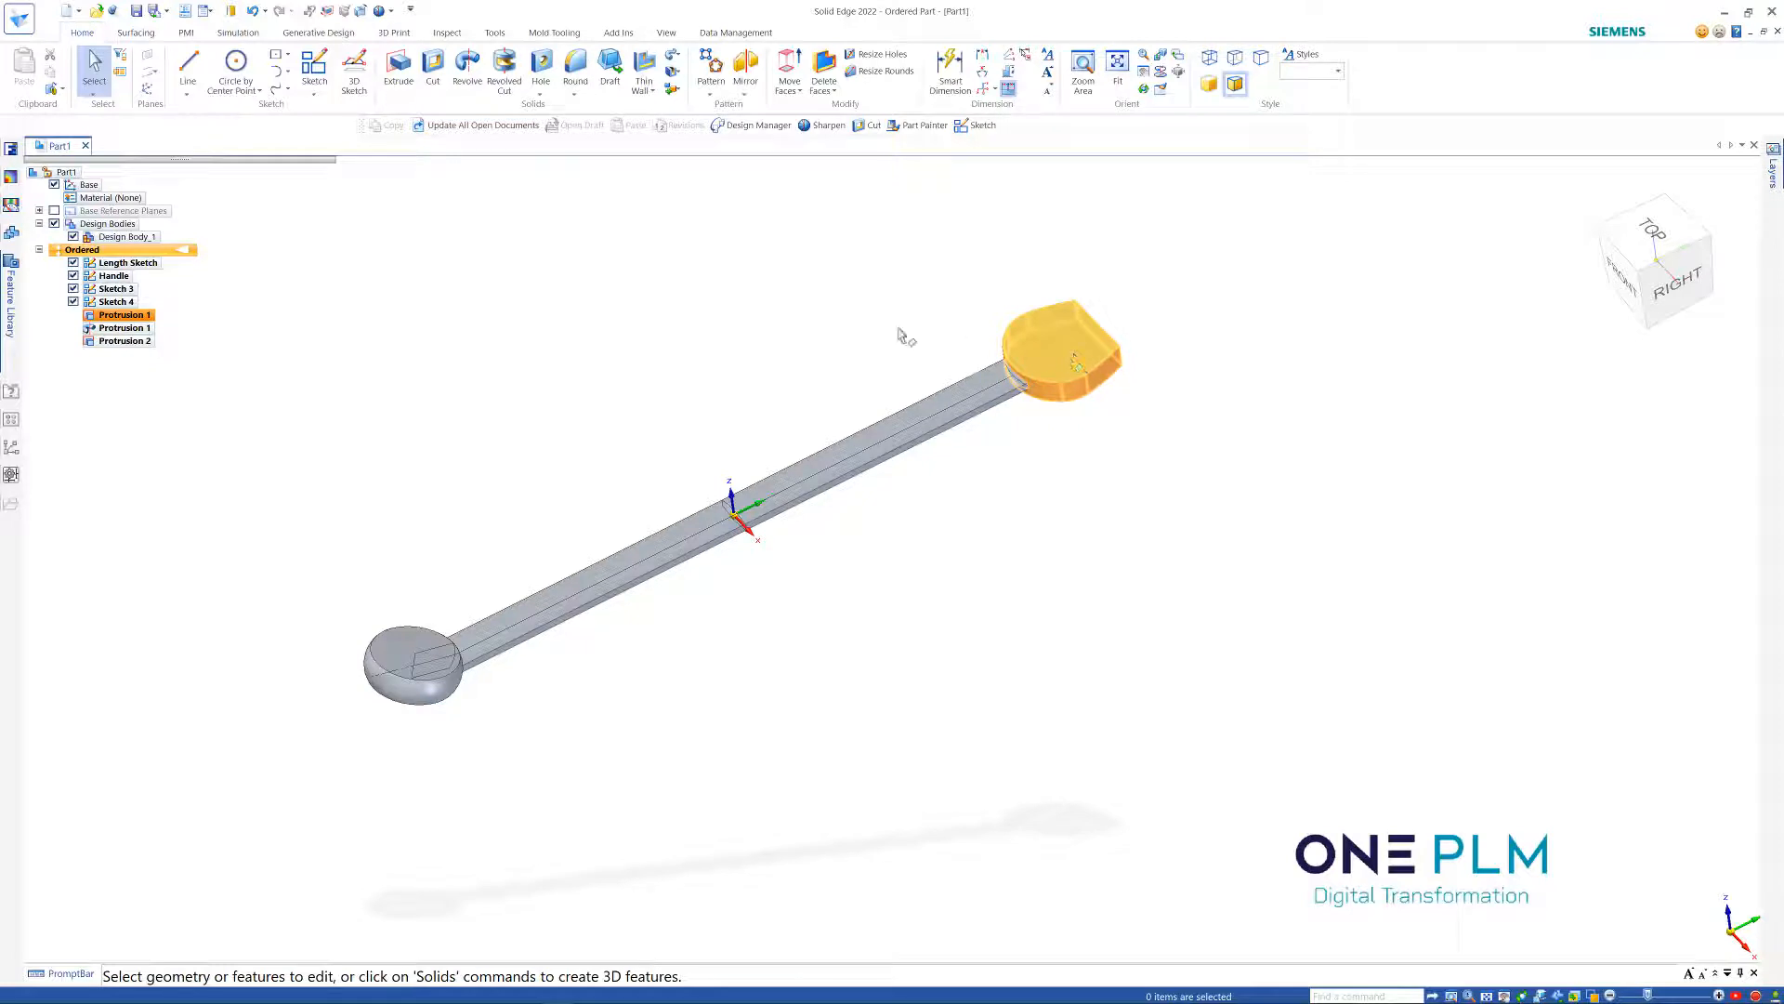
Roll the model back to the extruded end's protrusion, Protrusion 1, and clear the selection
click(117, 316)
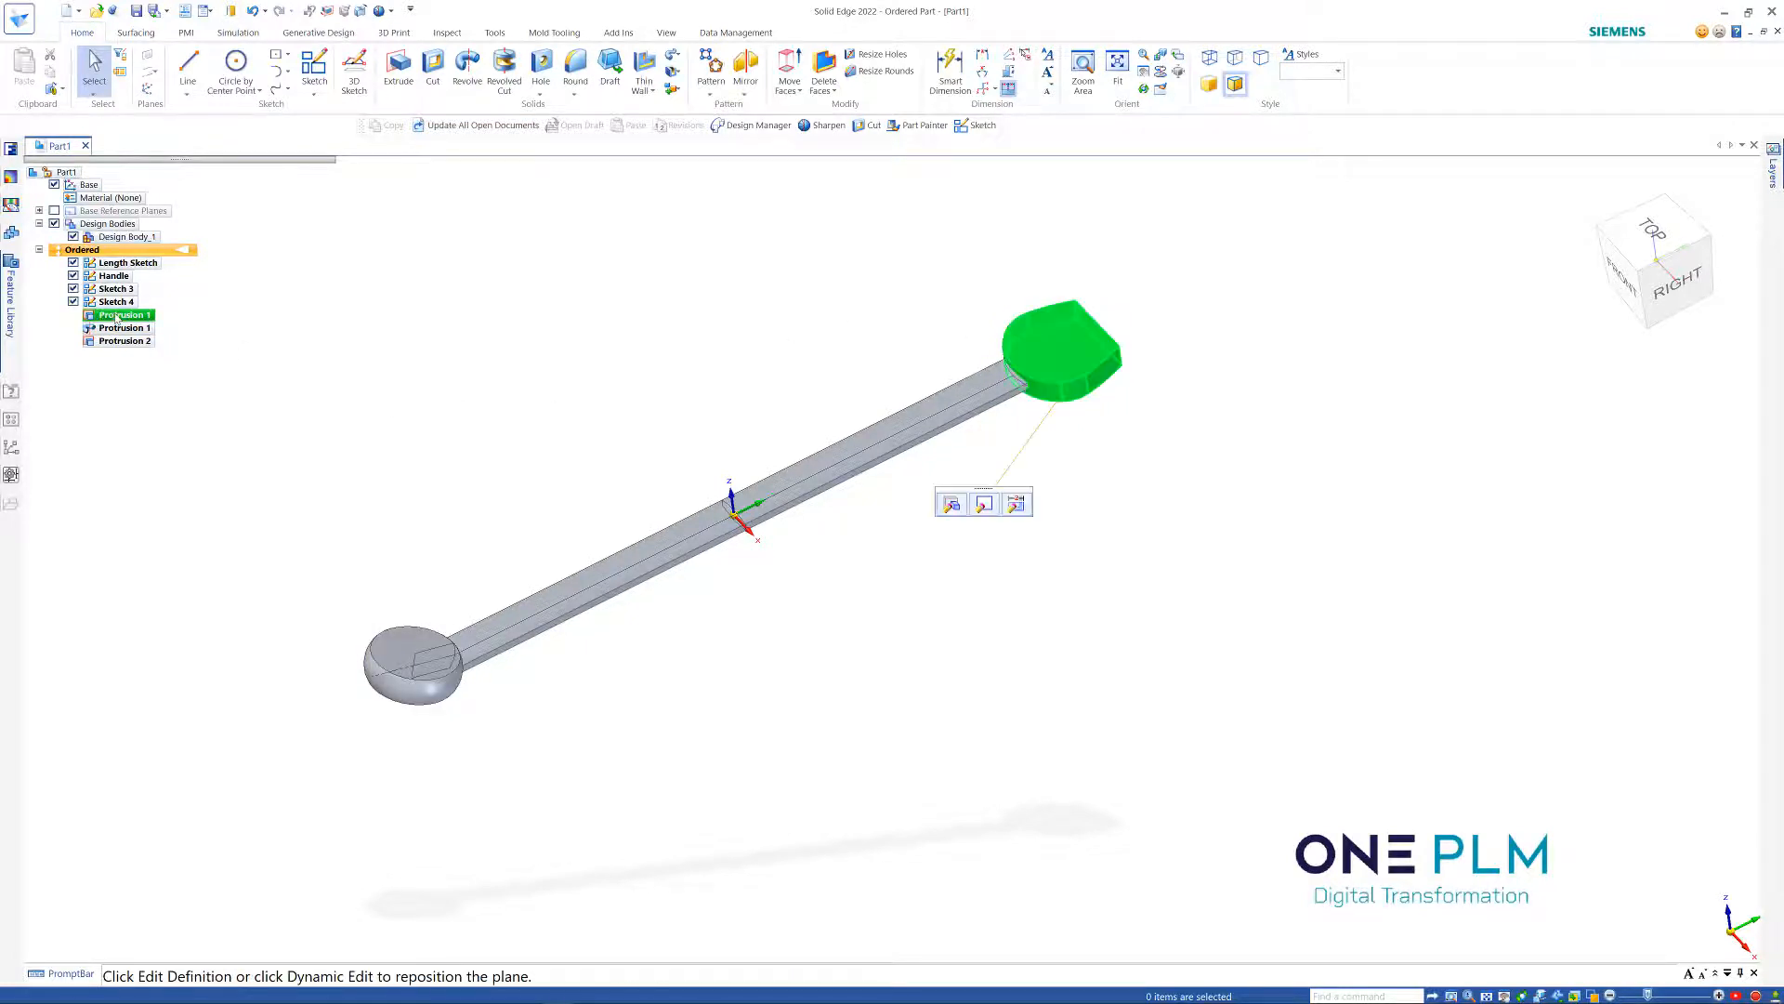
double_click(116, 316)
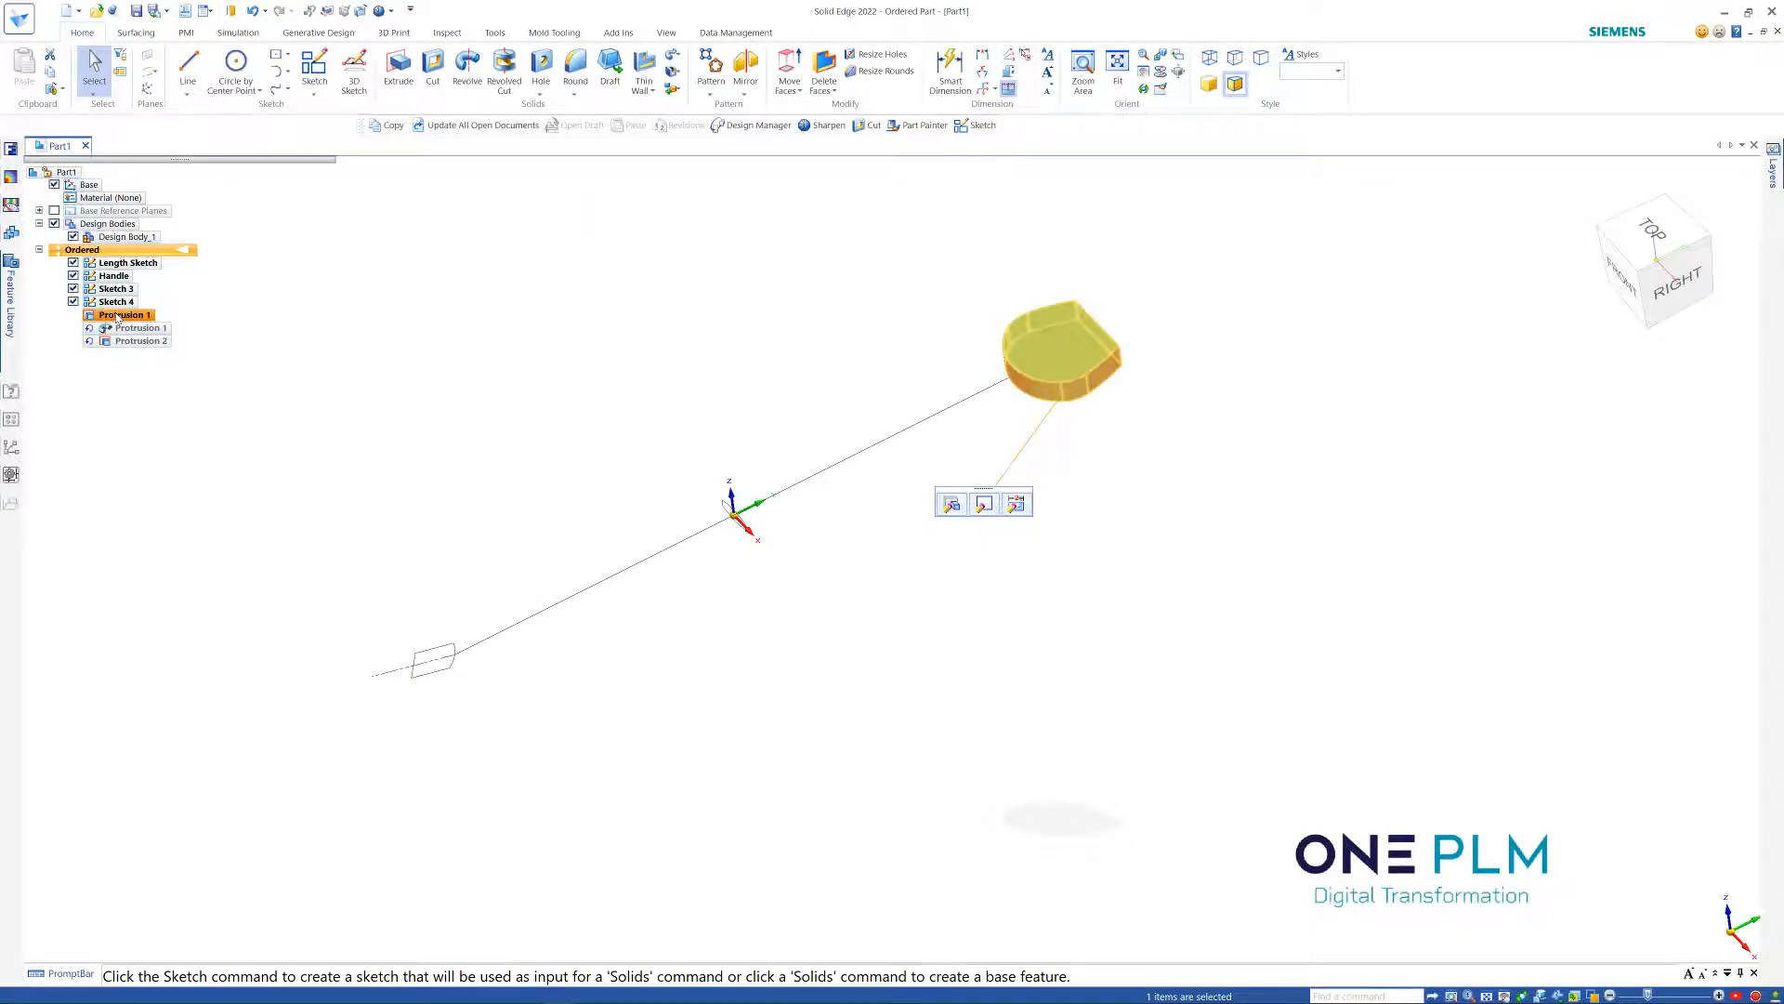
right_click(116, 316)
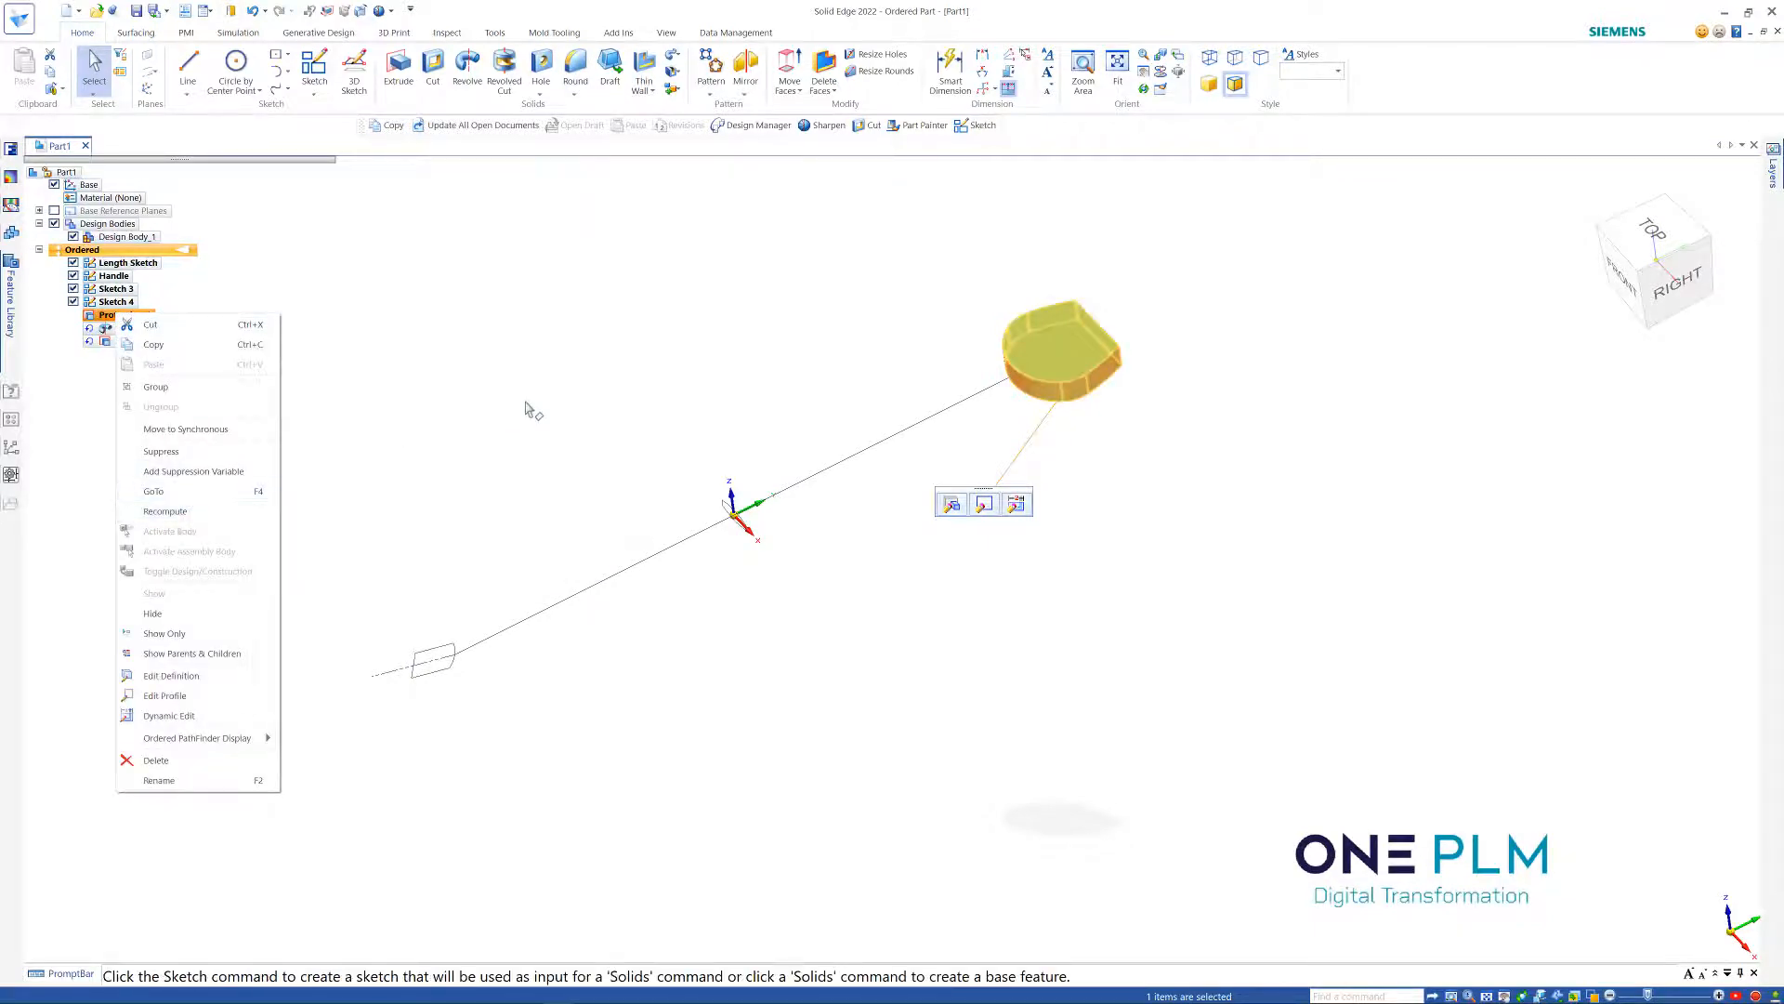
key(Escape)
click(770, 298)
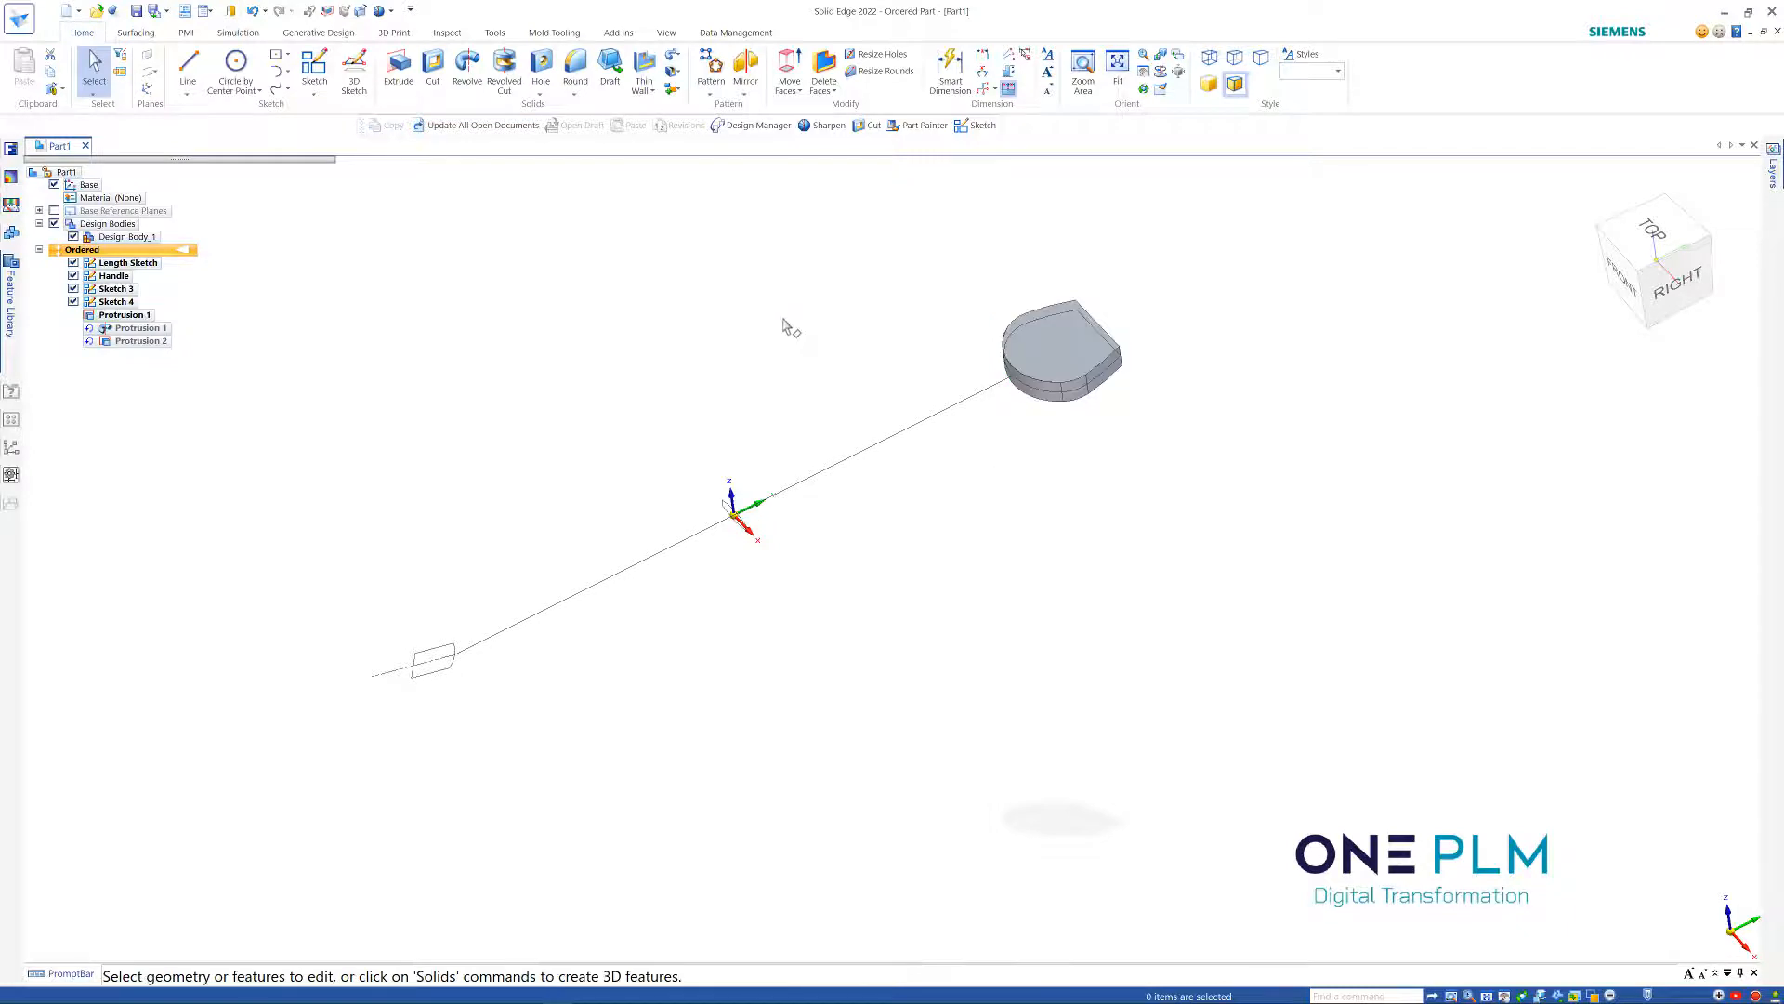
Rotate all faces of the extruded end 15° about the axis of its curved side with Rotate Faces and finish the feature
click(789, 82)
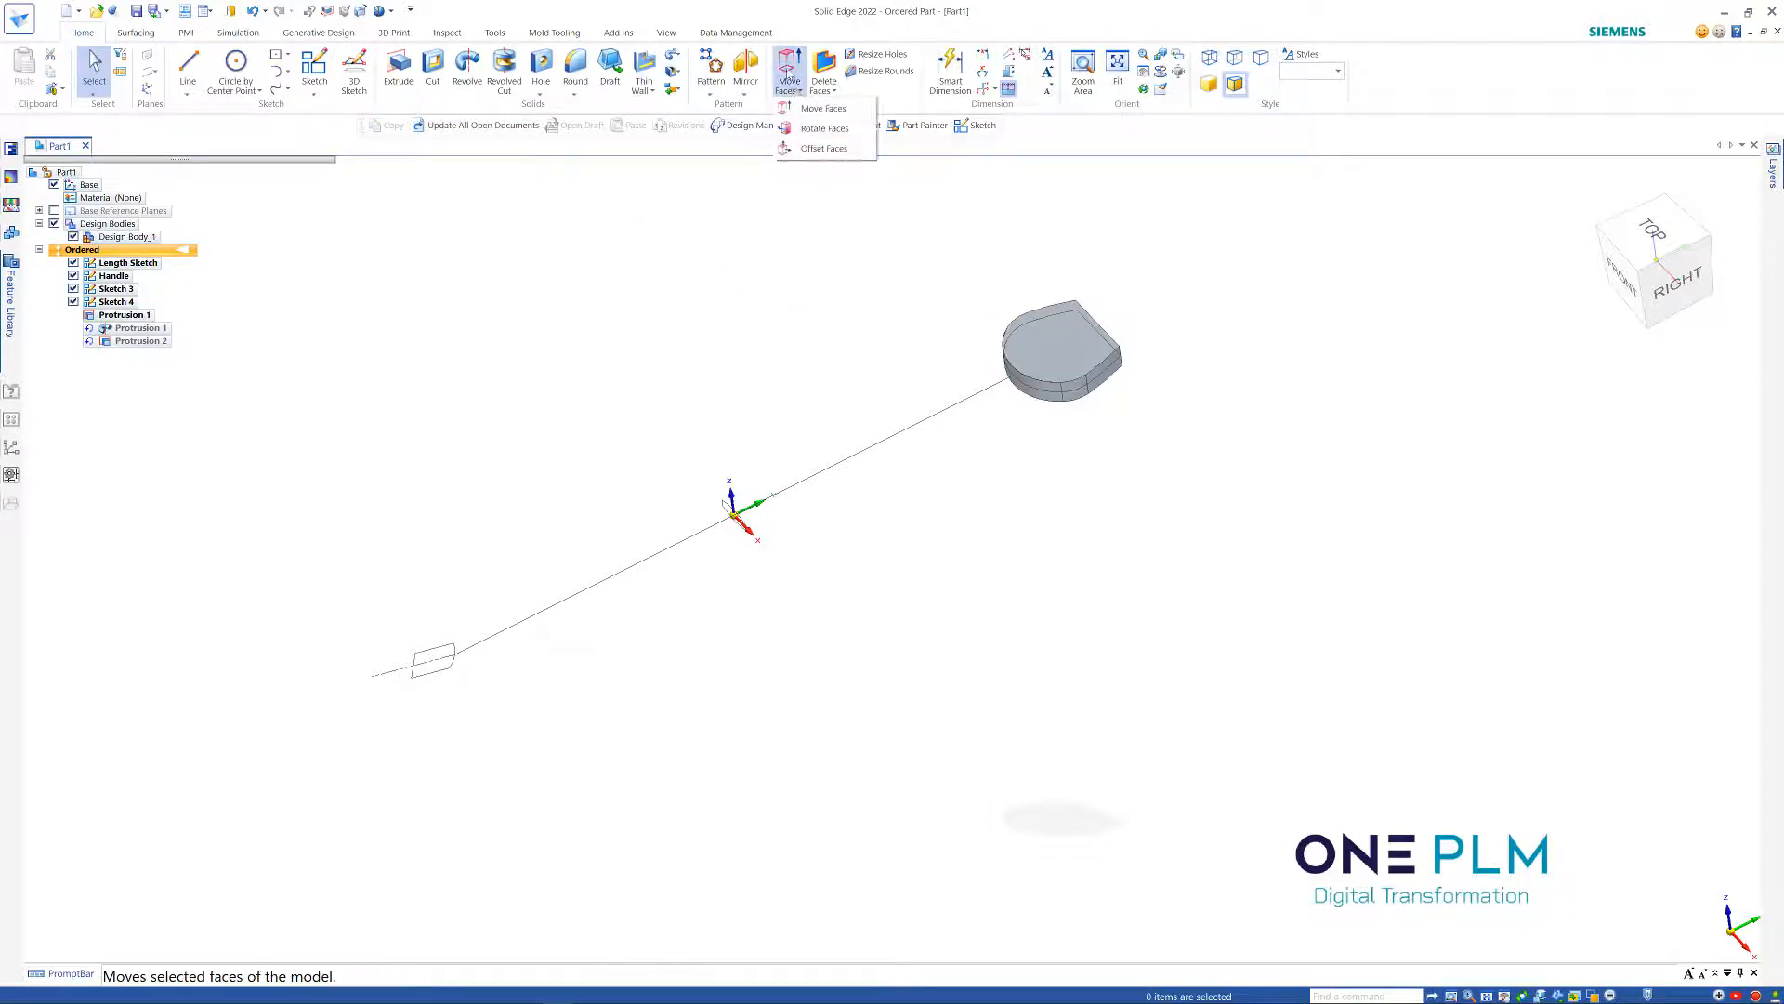
click(821, 129)
drag(955, 262, 1200, 462)
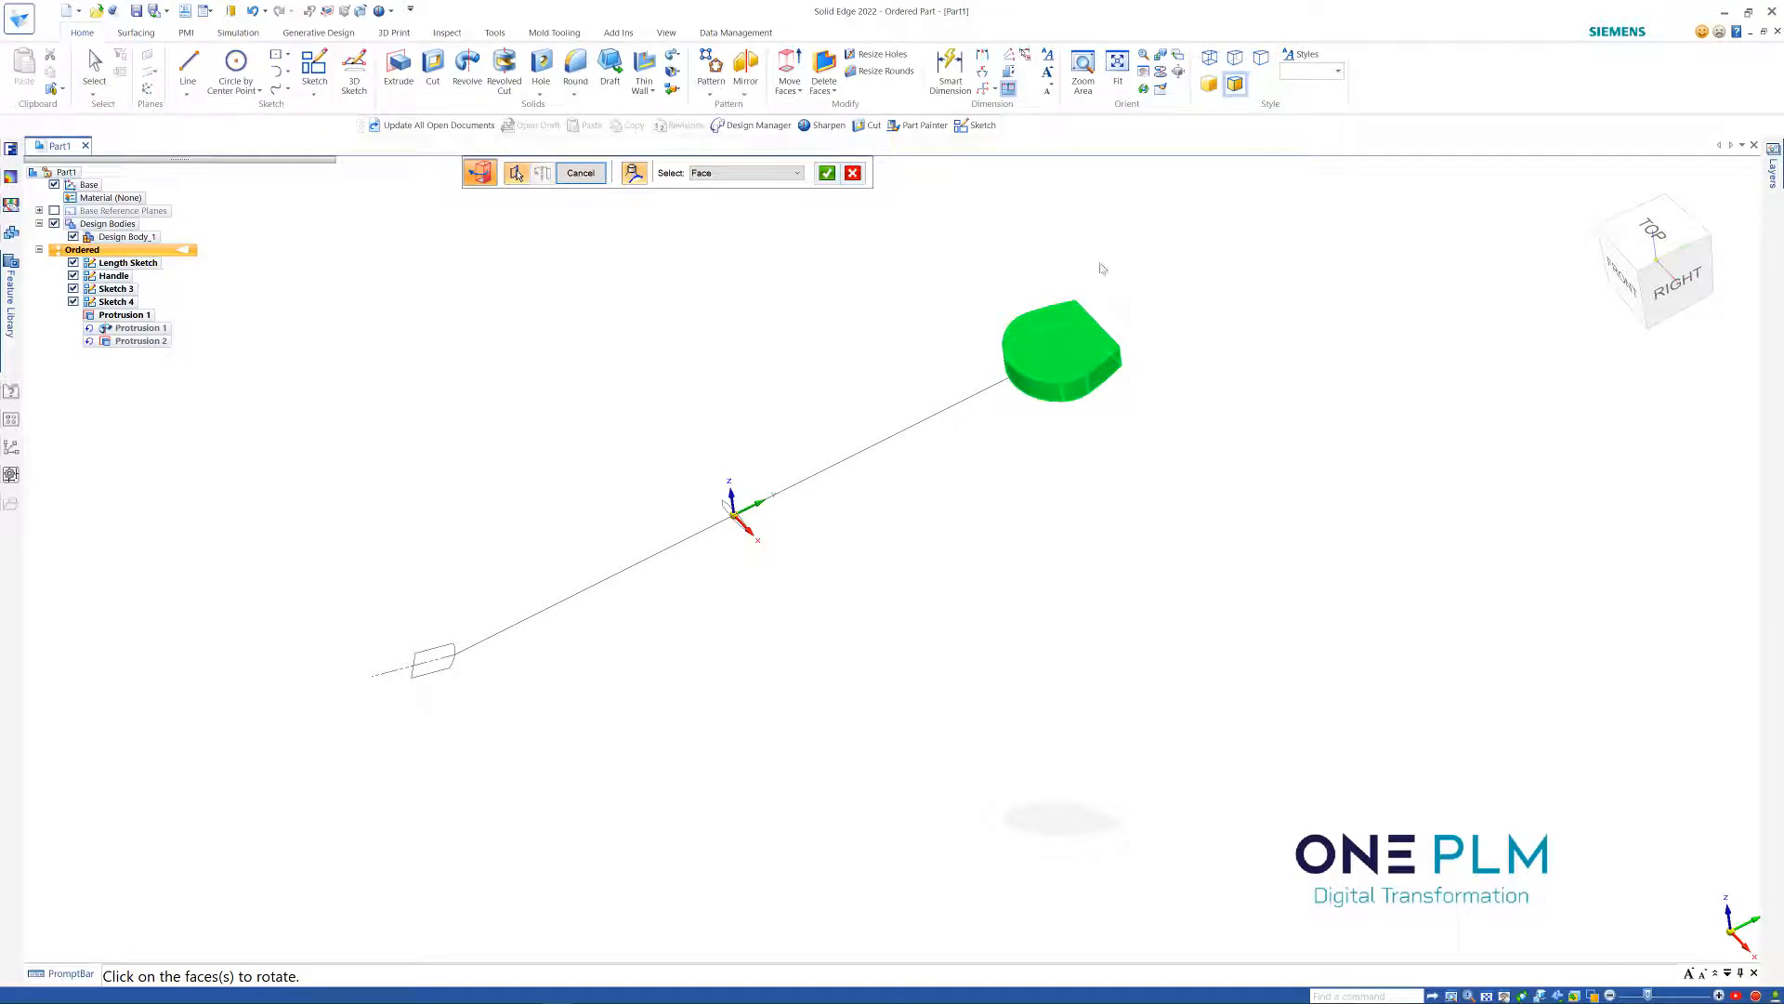
click(826, 173)
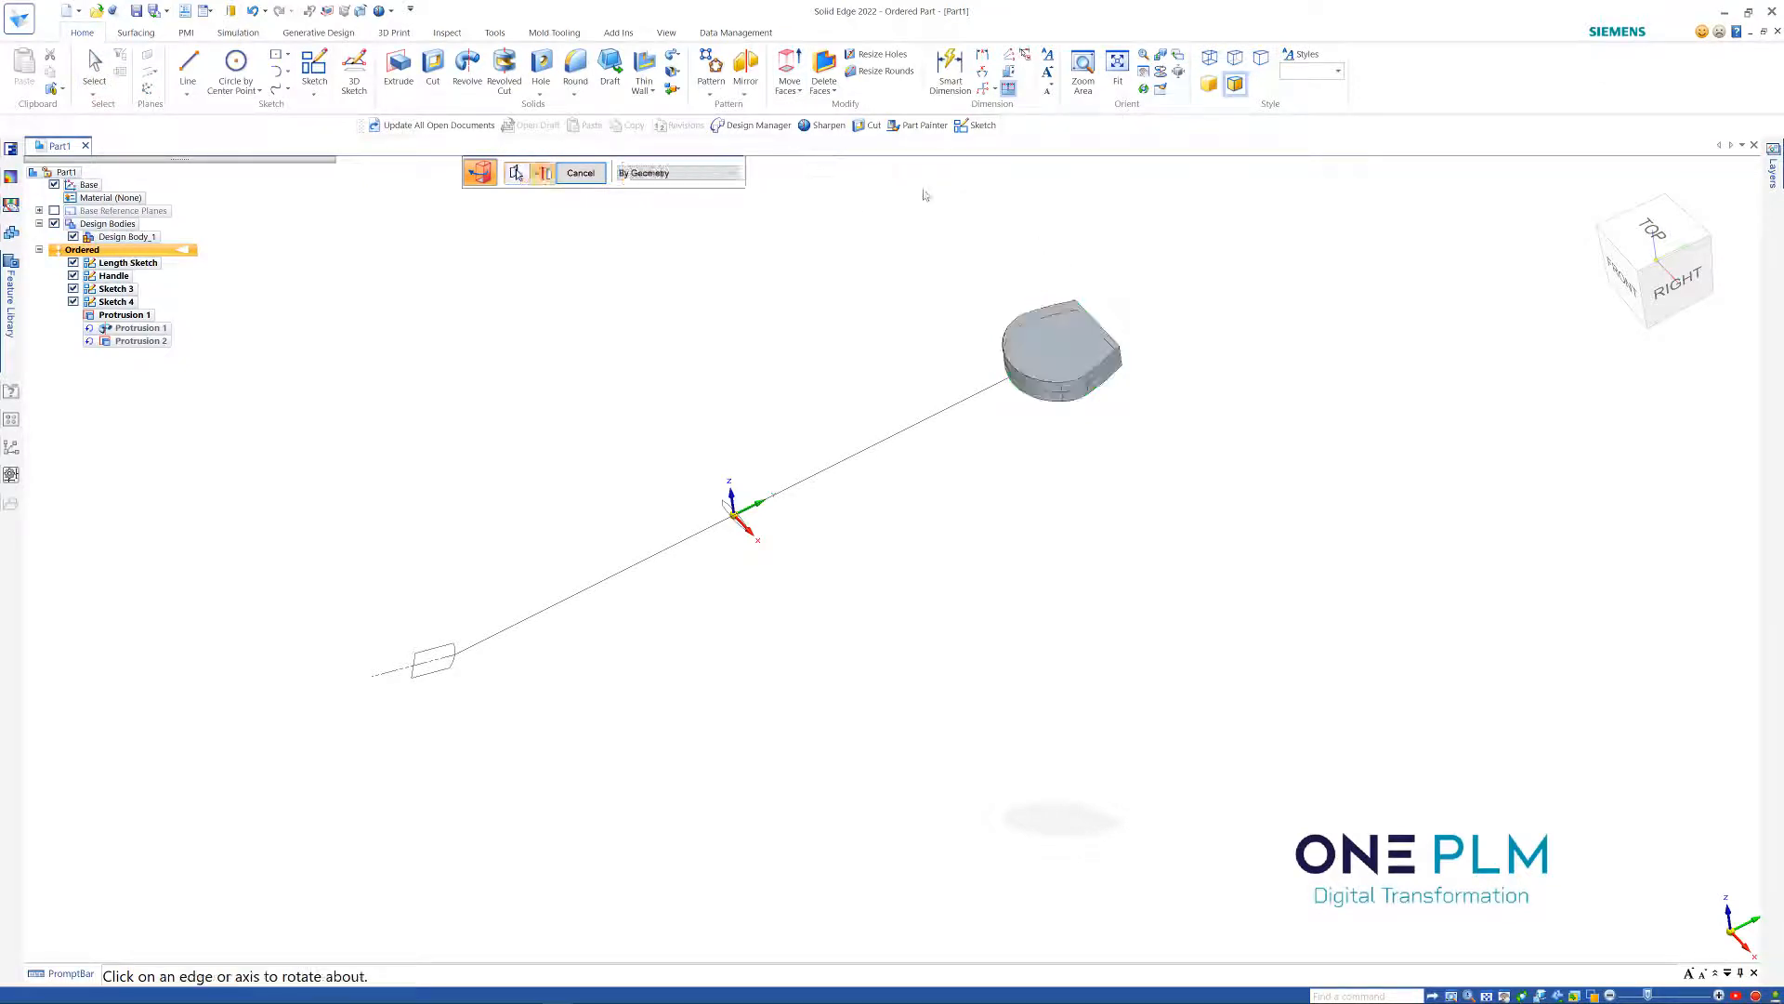
click(1032, 384)
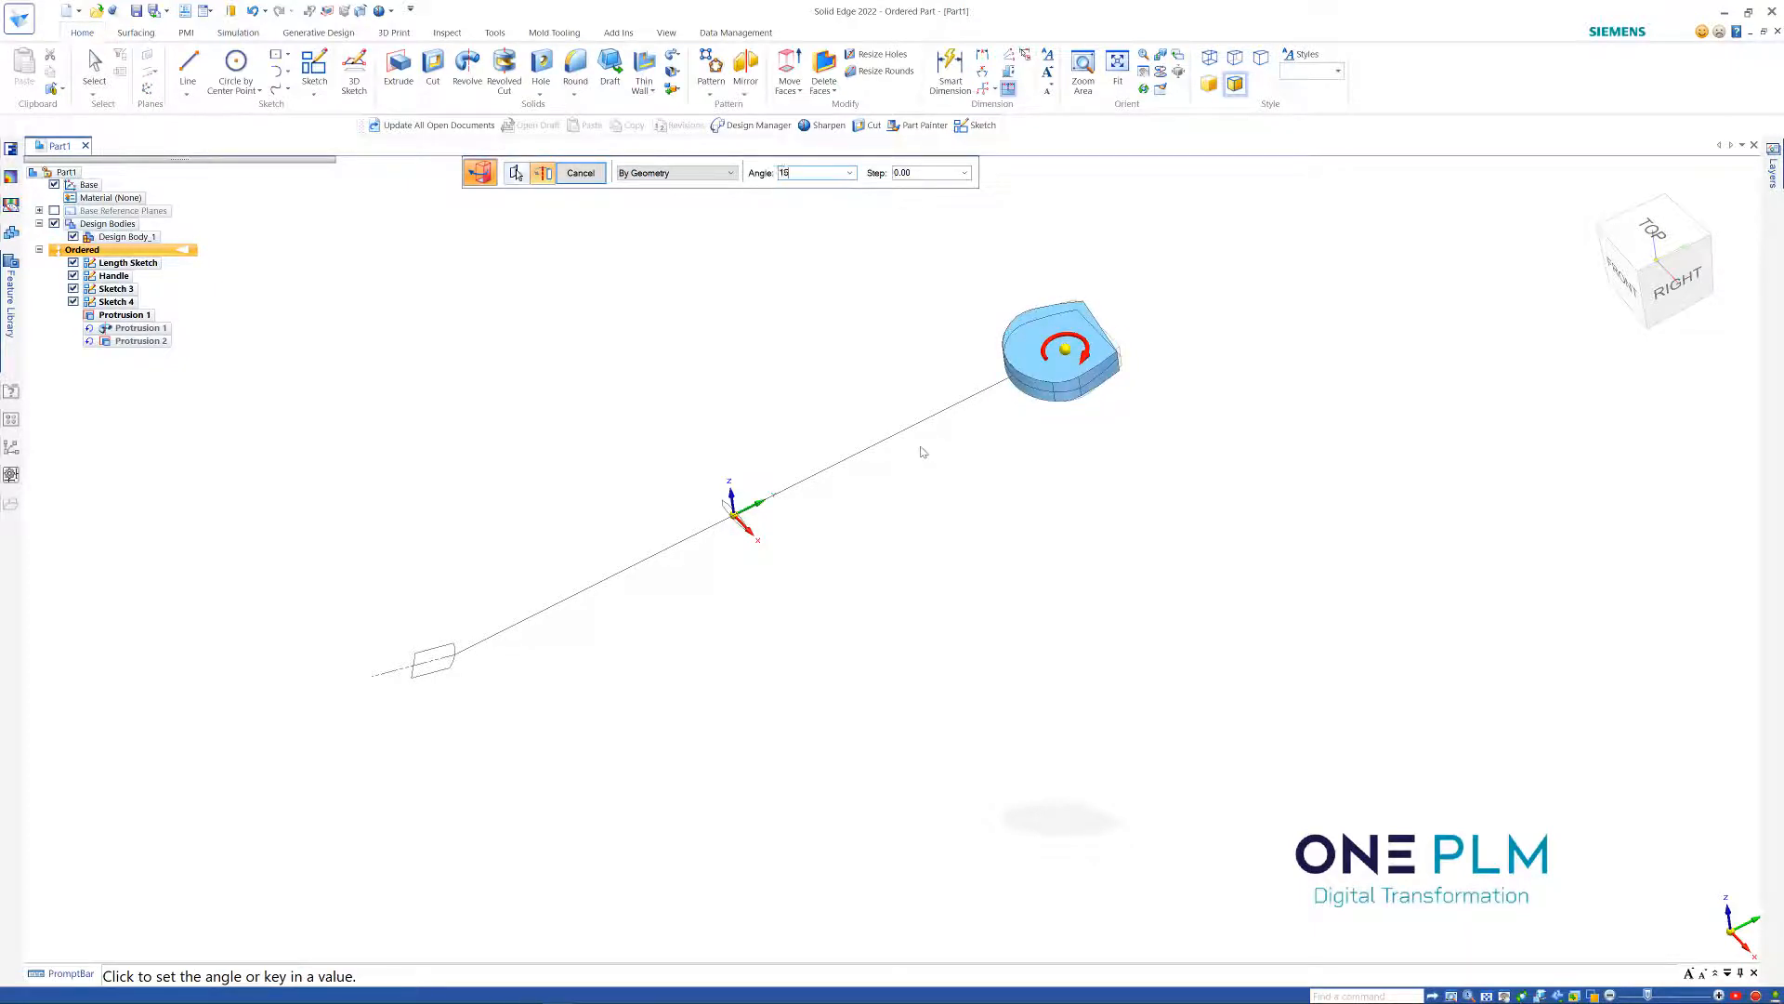
text(15)
key(Tab)
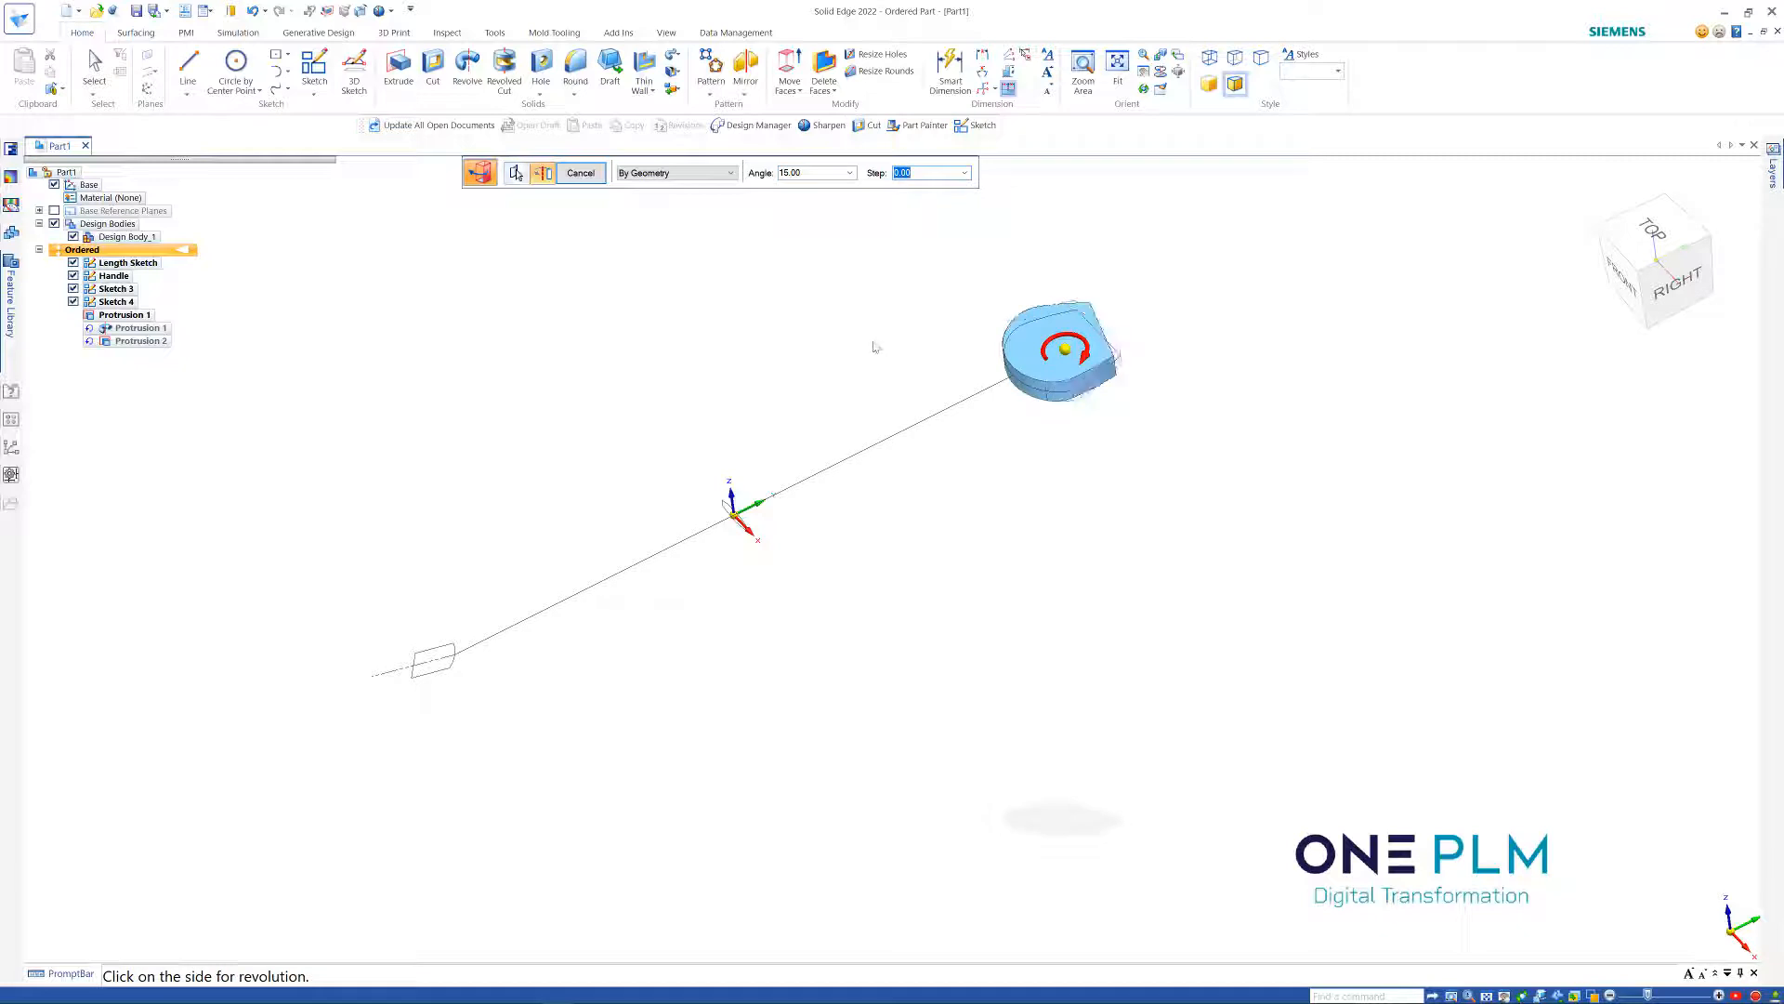
click(874, 347)
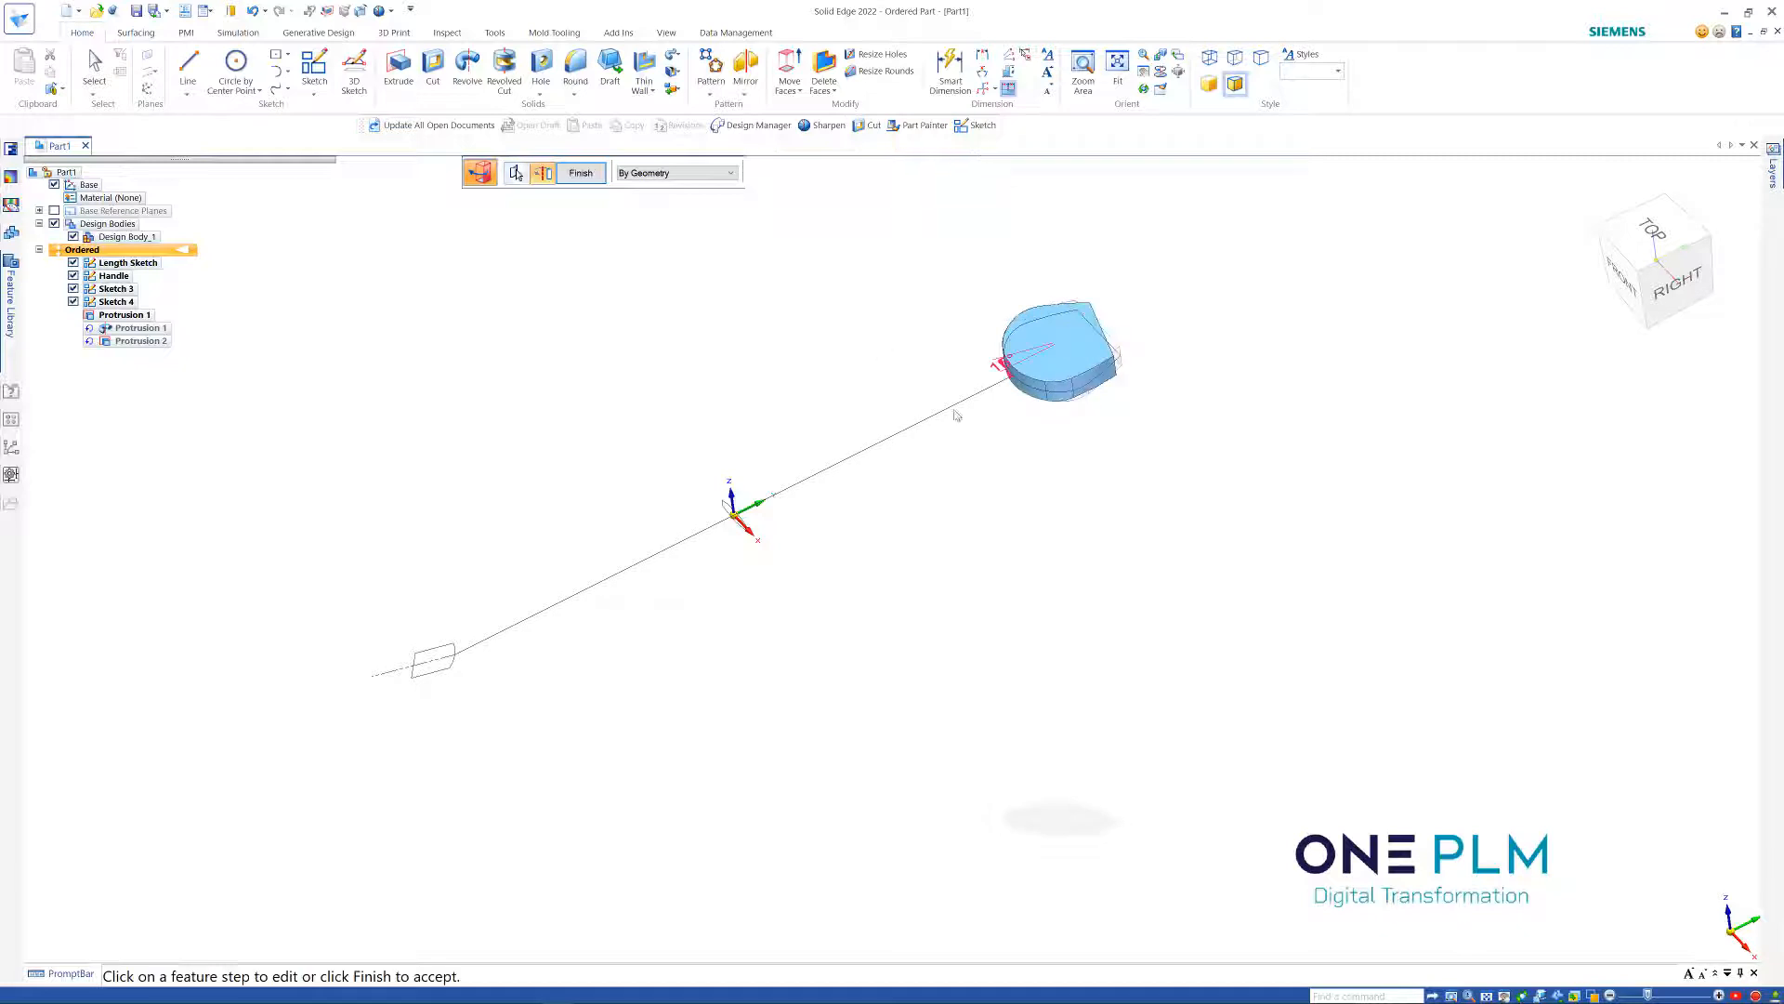
click(582, 184)
key(Escape)
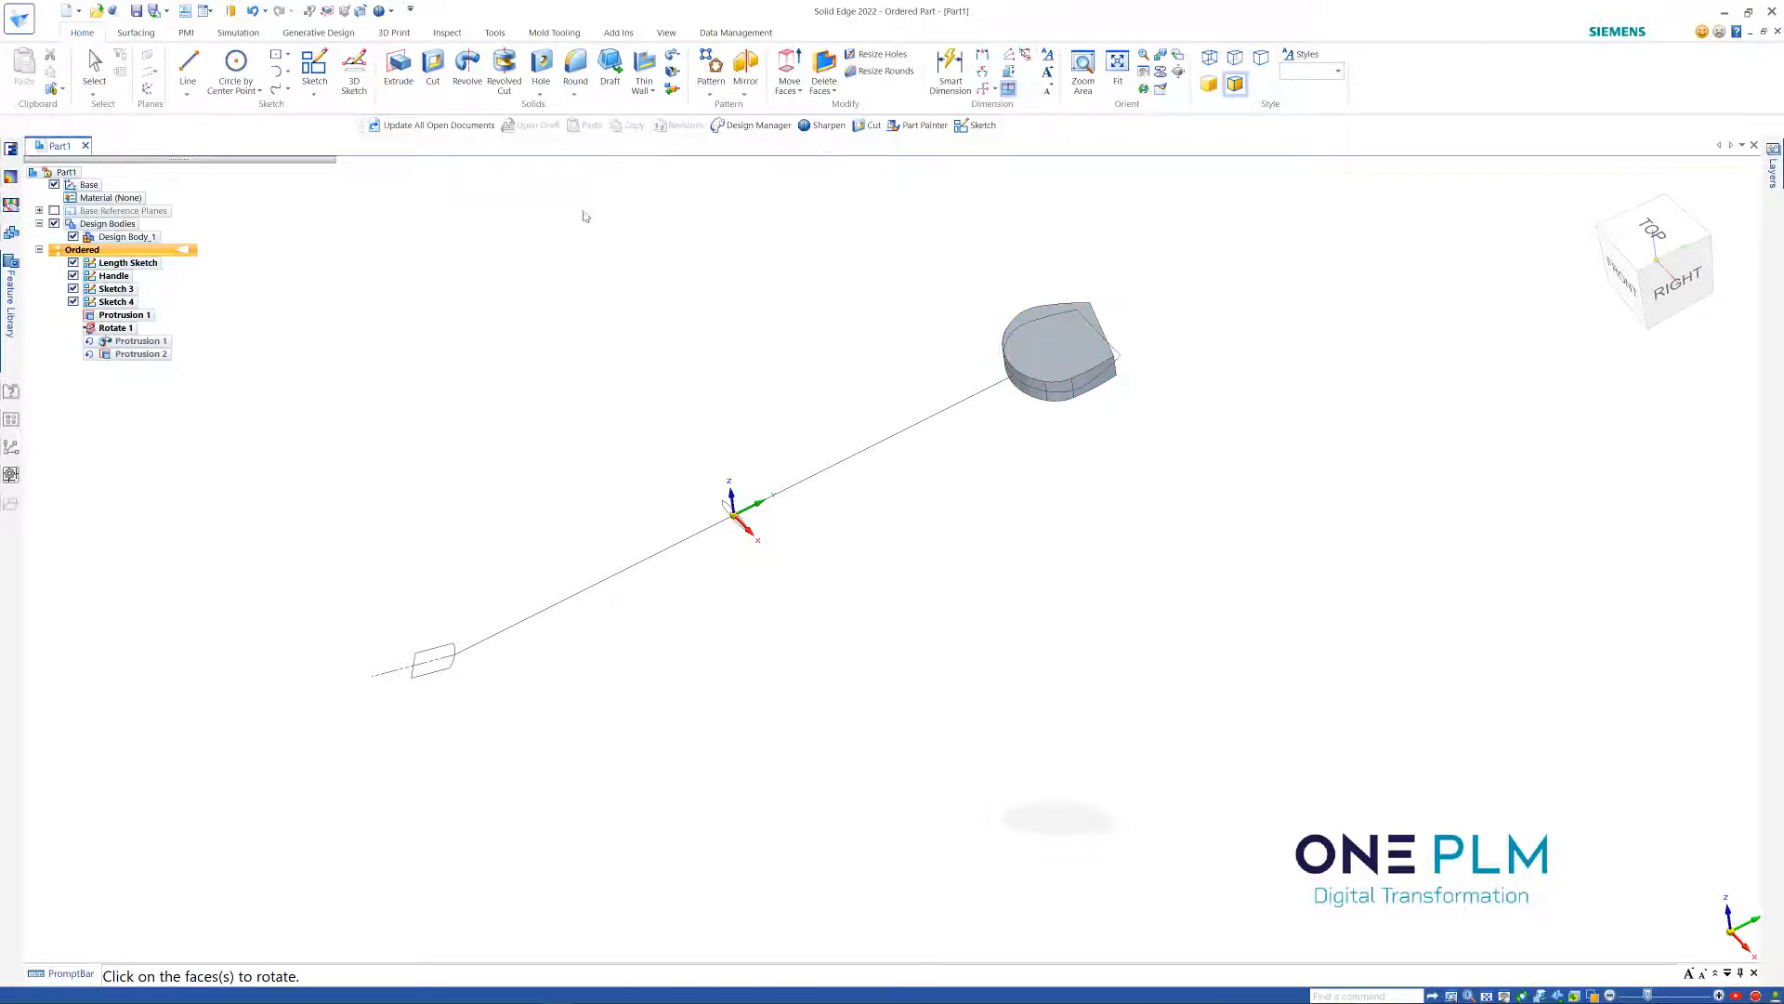
Roll the model forward to Protrusion 2 and hide Length Sketch, Handle, Sketch 3 and Sketch 4
double_click(142, 354)
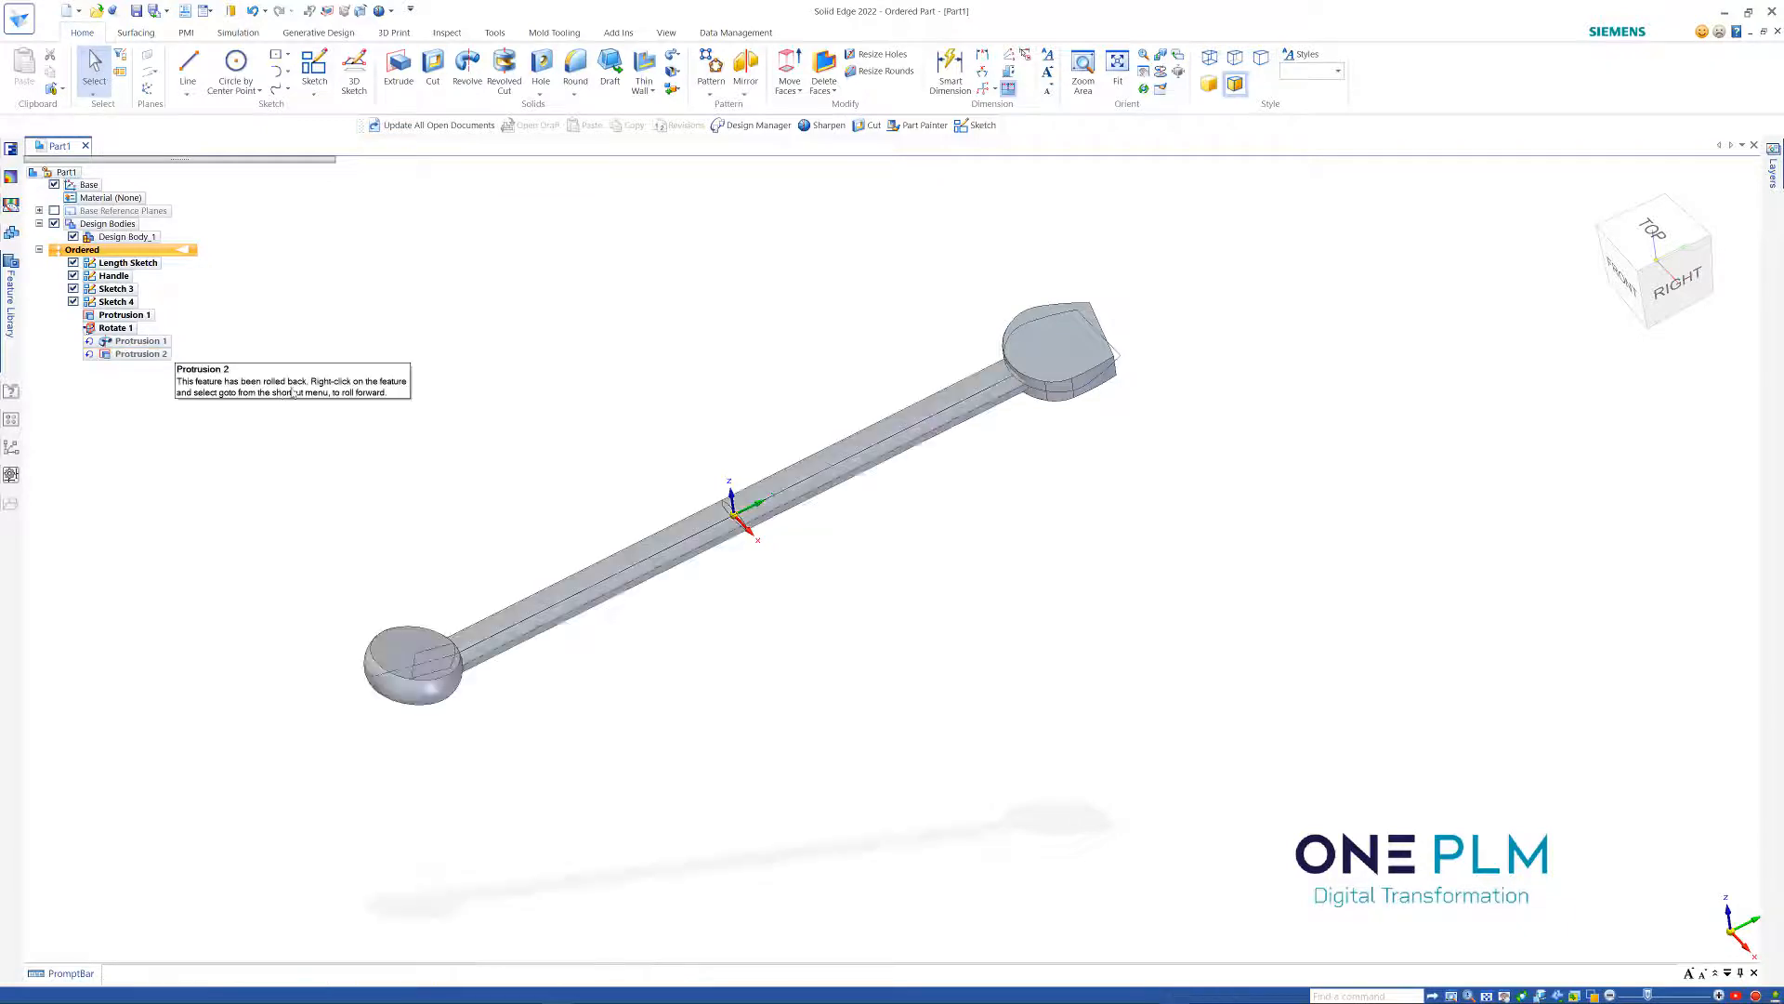
middle_drag(726, 340, 586, 327)
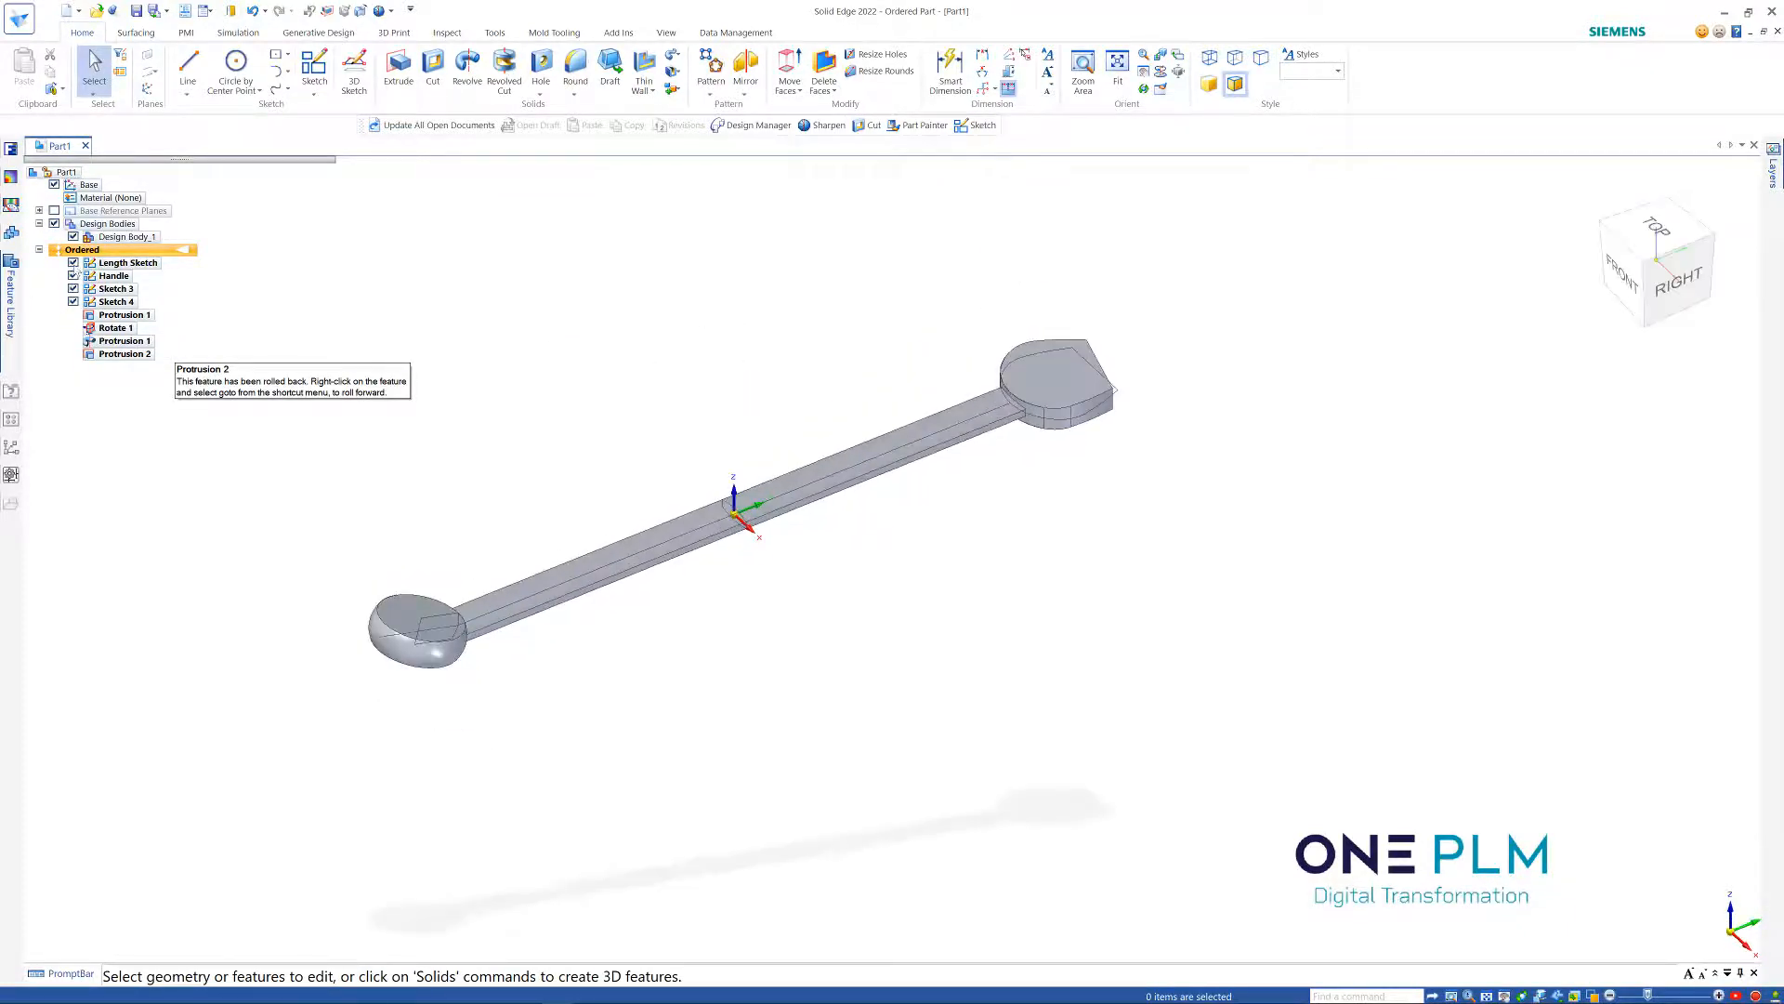
click(73, 263)
click(73, 289)
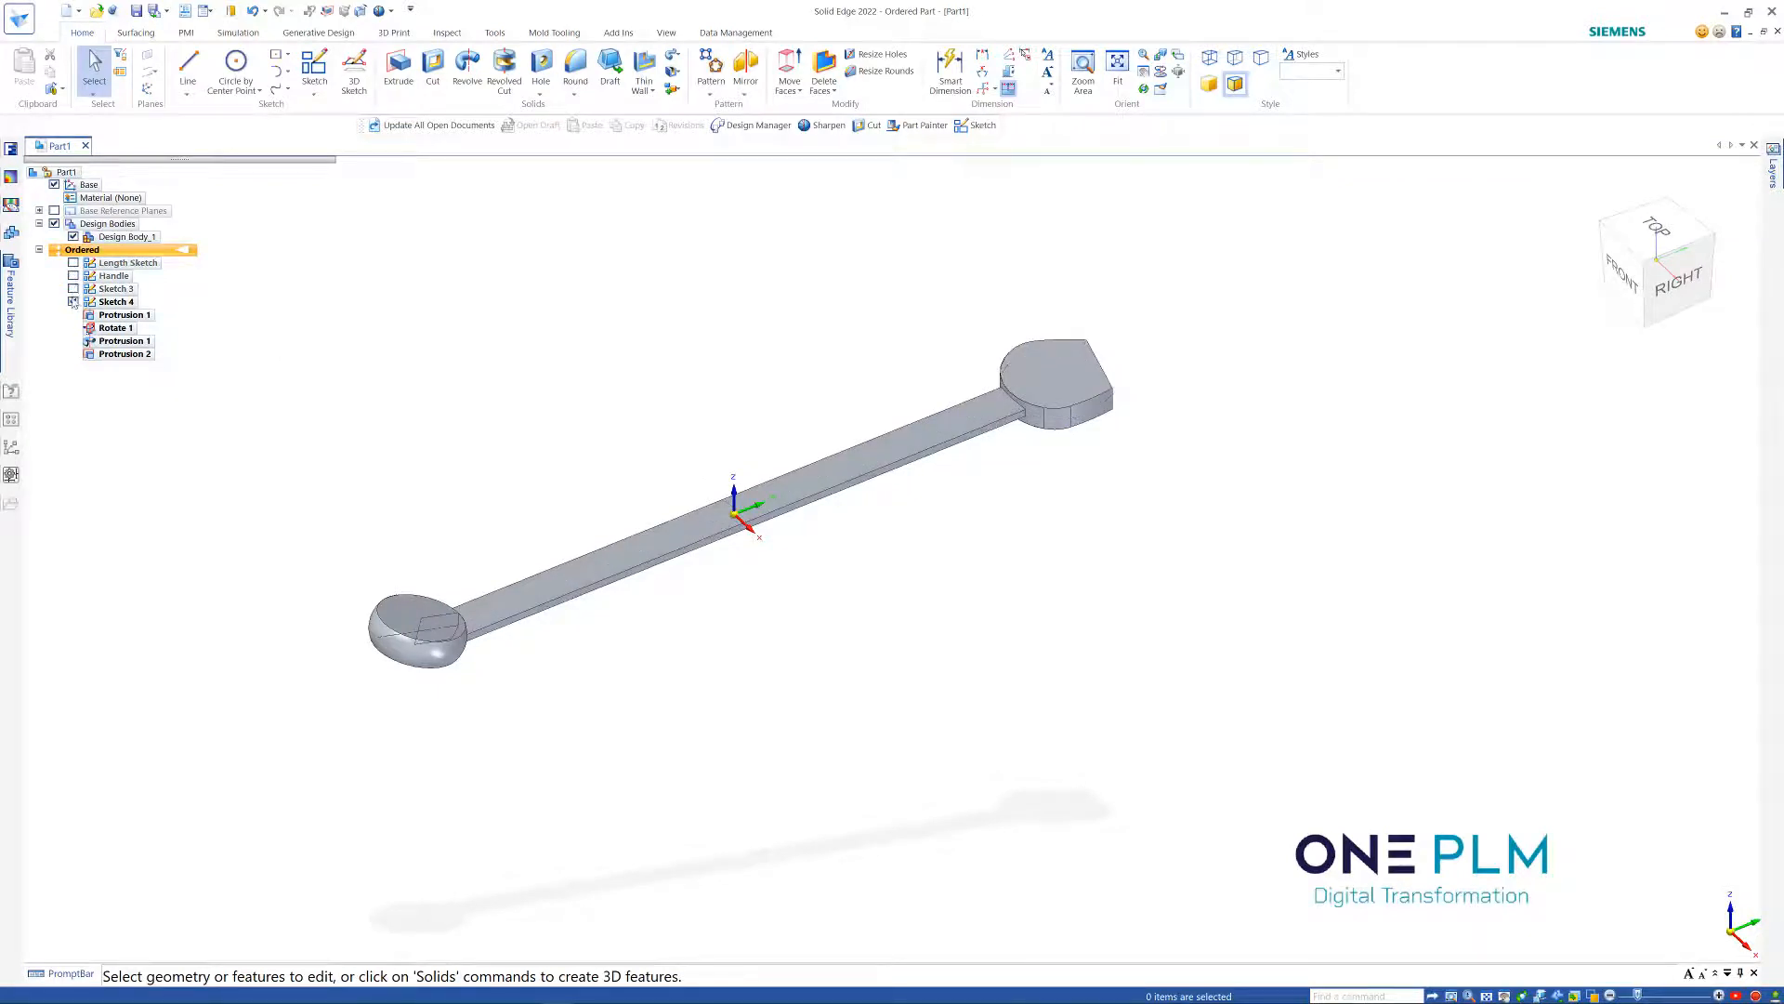
mouse_move(642, 364)
middle_down()
mouse_move(645, 406)
mouse_move(638, 335)
mouse_move(642, 351)
middle_up()
scroll(650, 349, up, 2)
scroll(660, 367, down, 2)
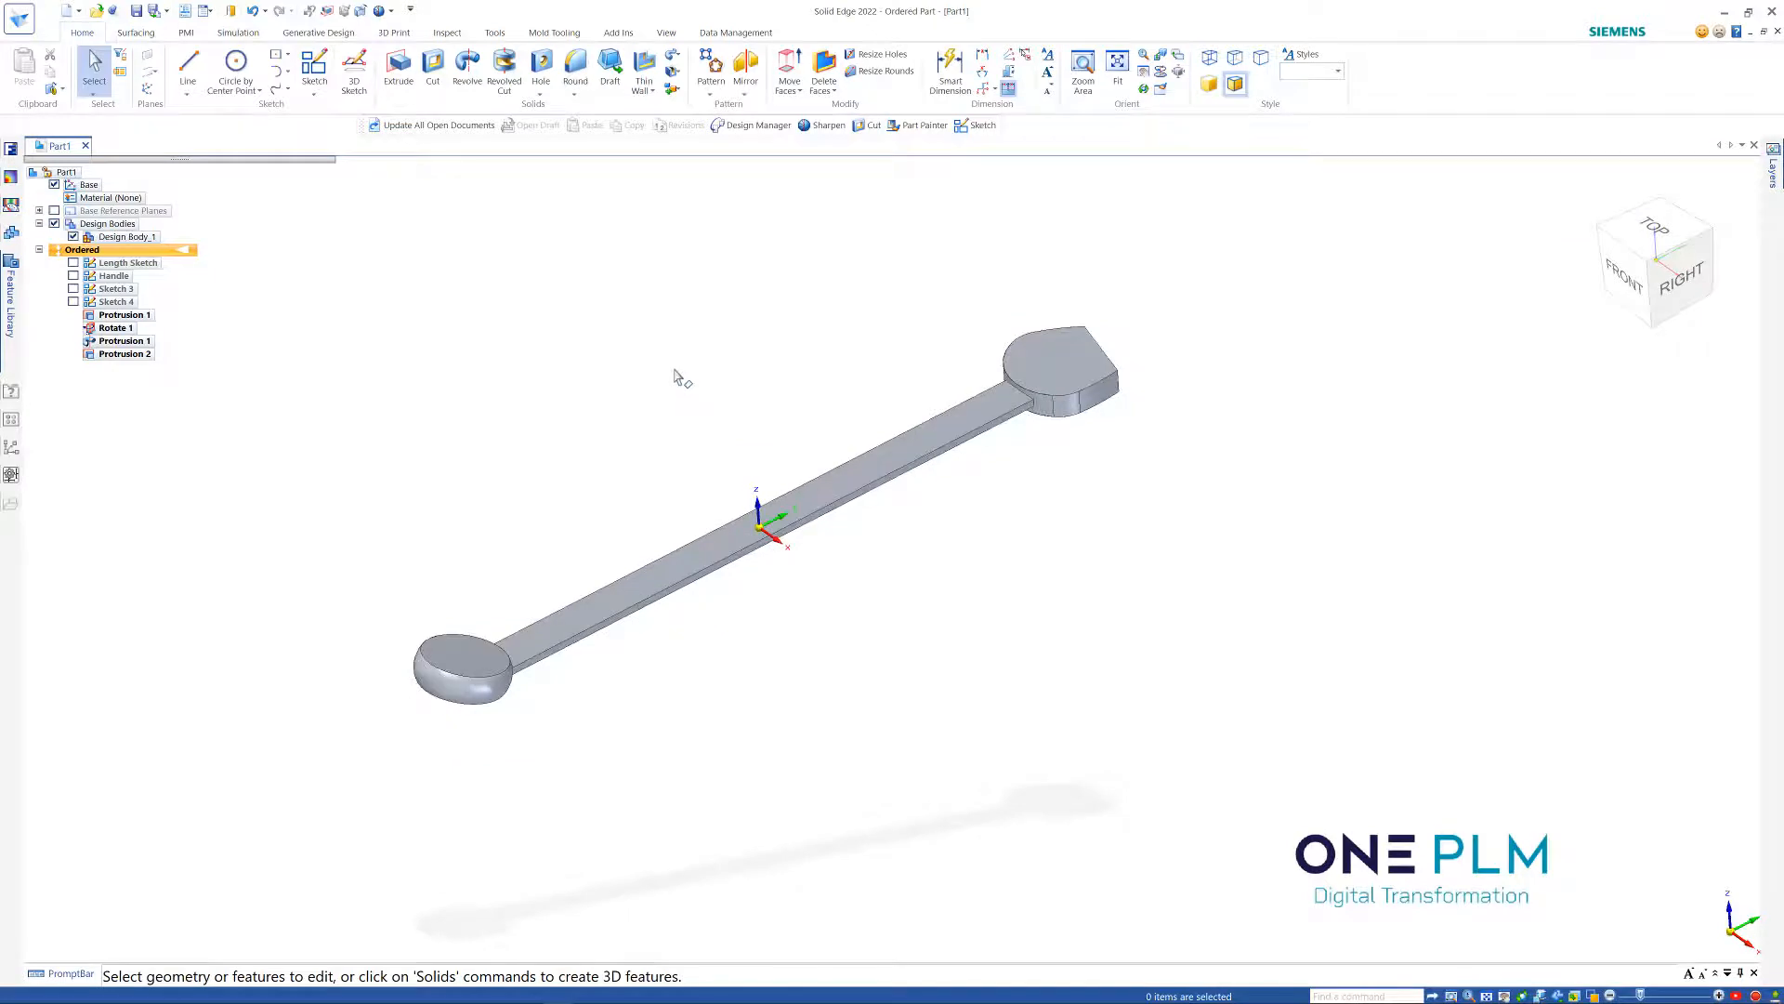
mouse_move(700, 370)
middle_down()
mouse_move(677, 419)
mouse_move(678, 343)
mouse_move(685, 386)
mouse_move(689, 368)
middle_up()
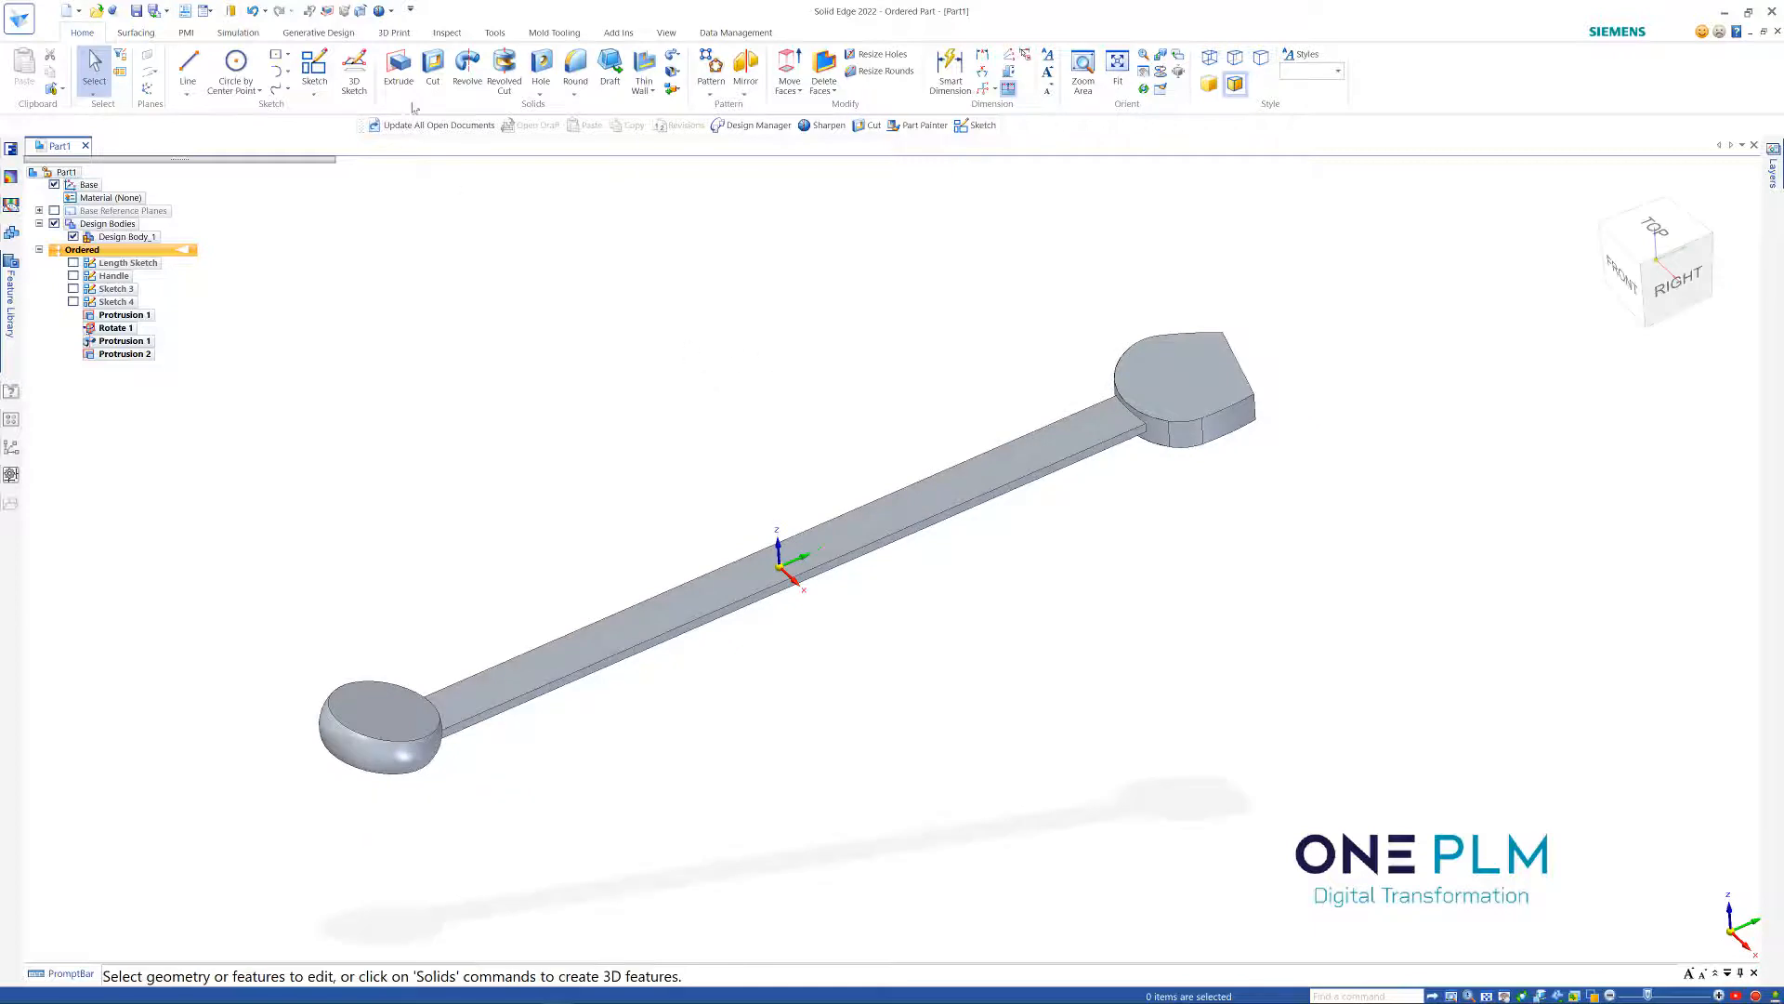
Start a cut on the extruded end's top face and sketch two parallel lines about 12 mm long, perpendicular to its flat edge
click(433, 69)
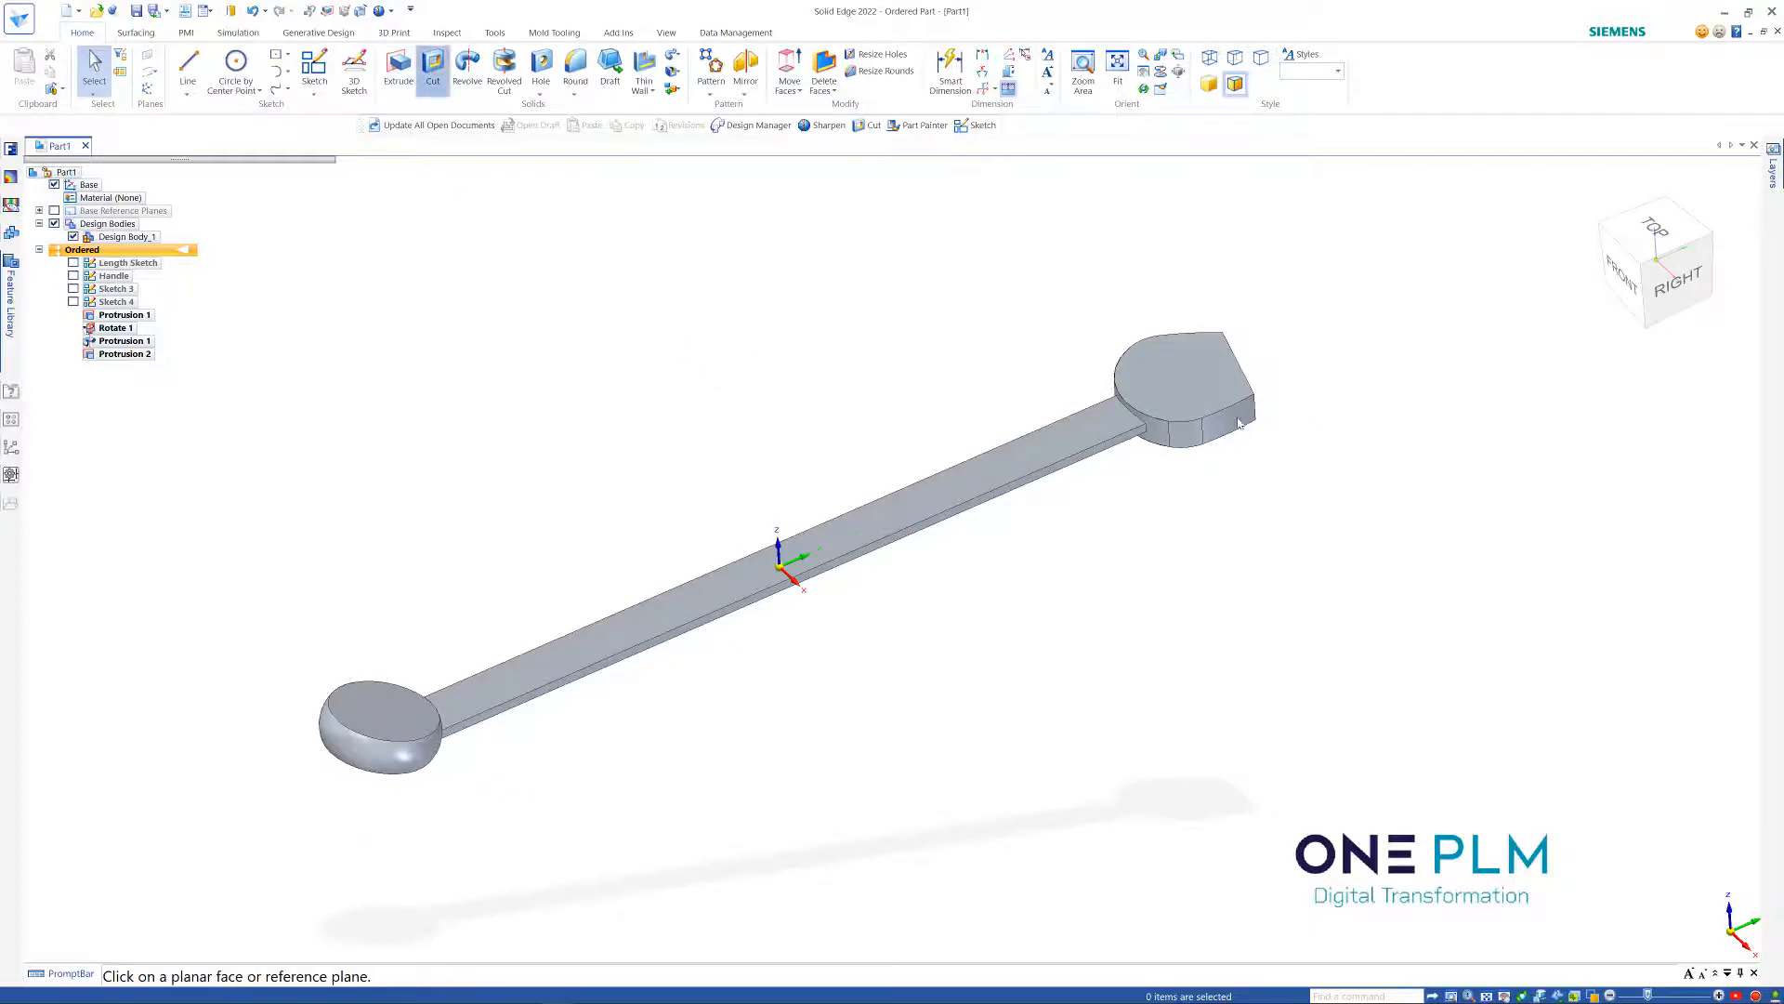
click(1190, 383)
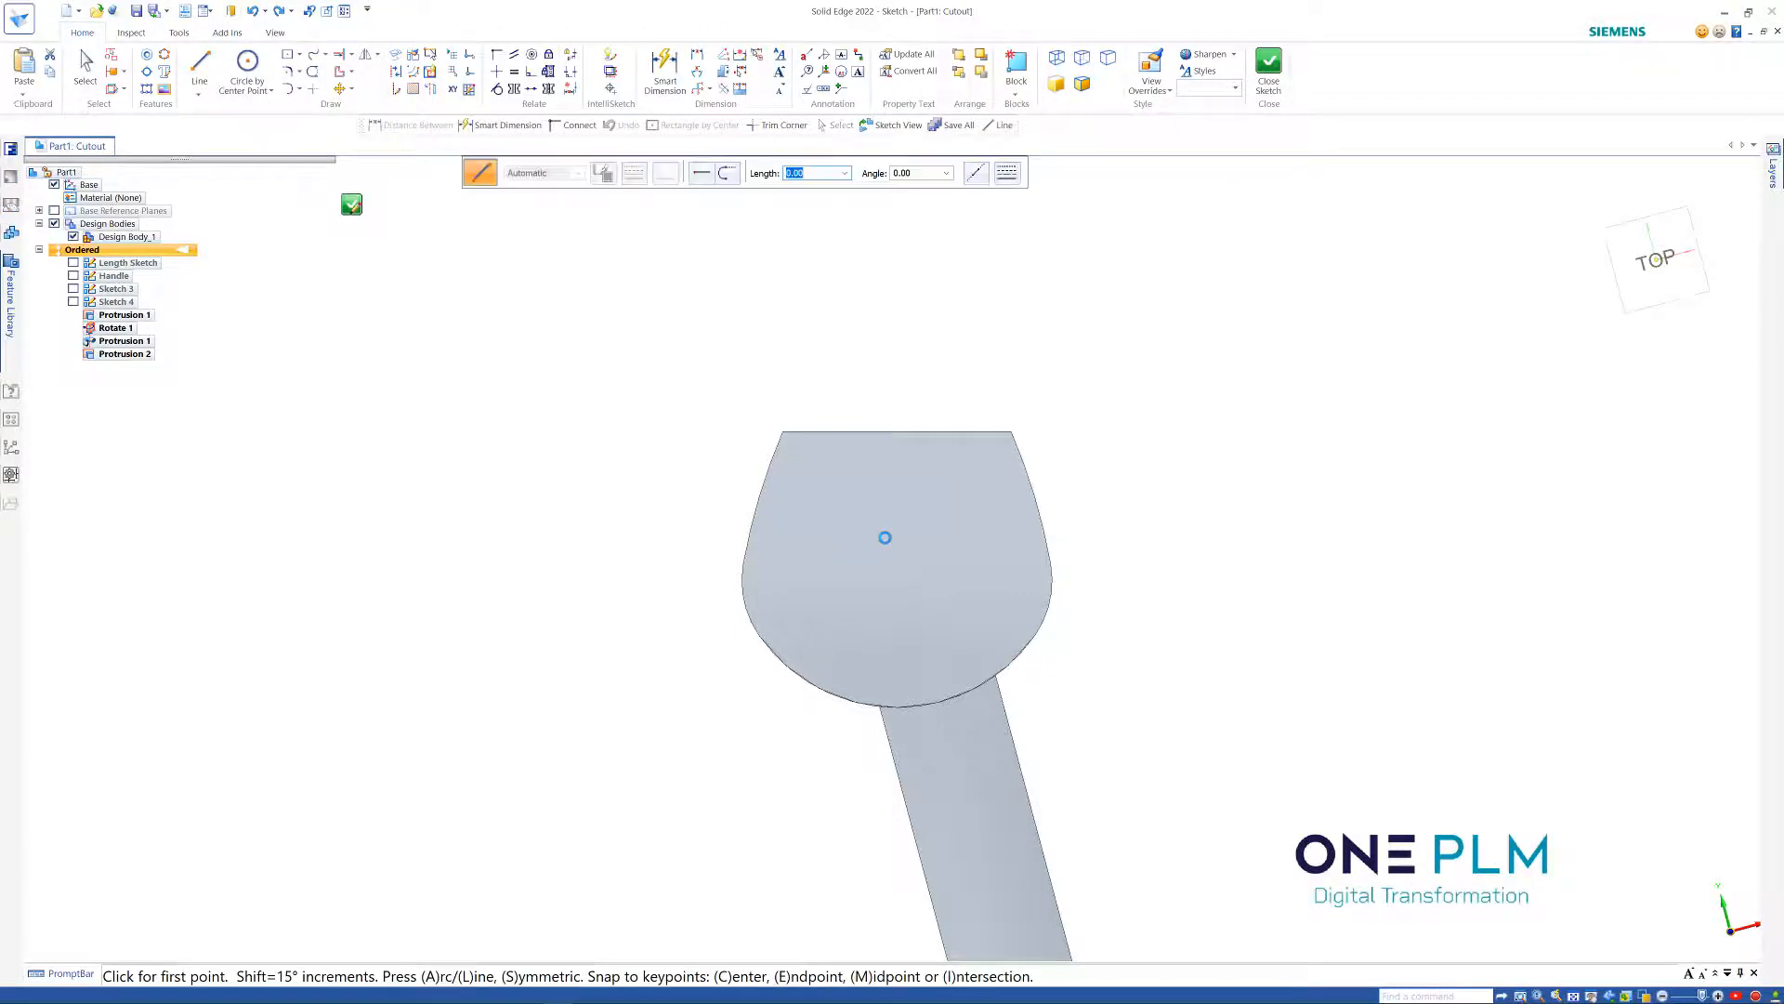
click(813, 431)
click(812, 573)
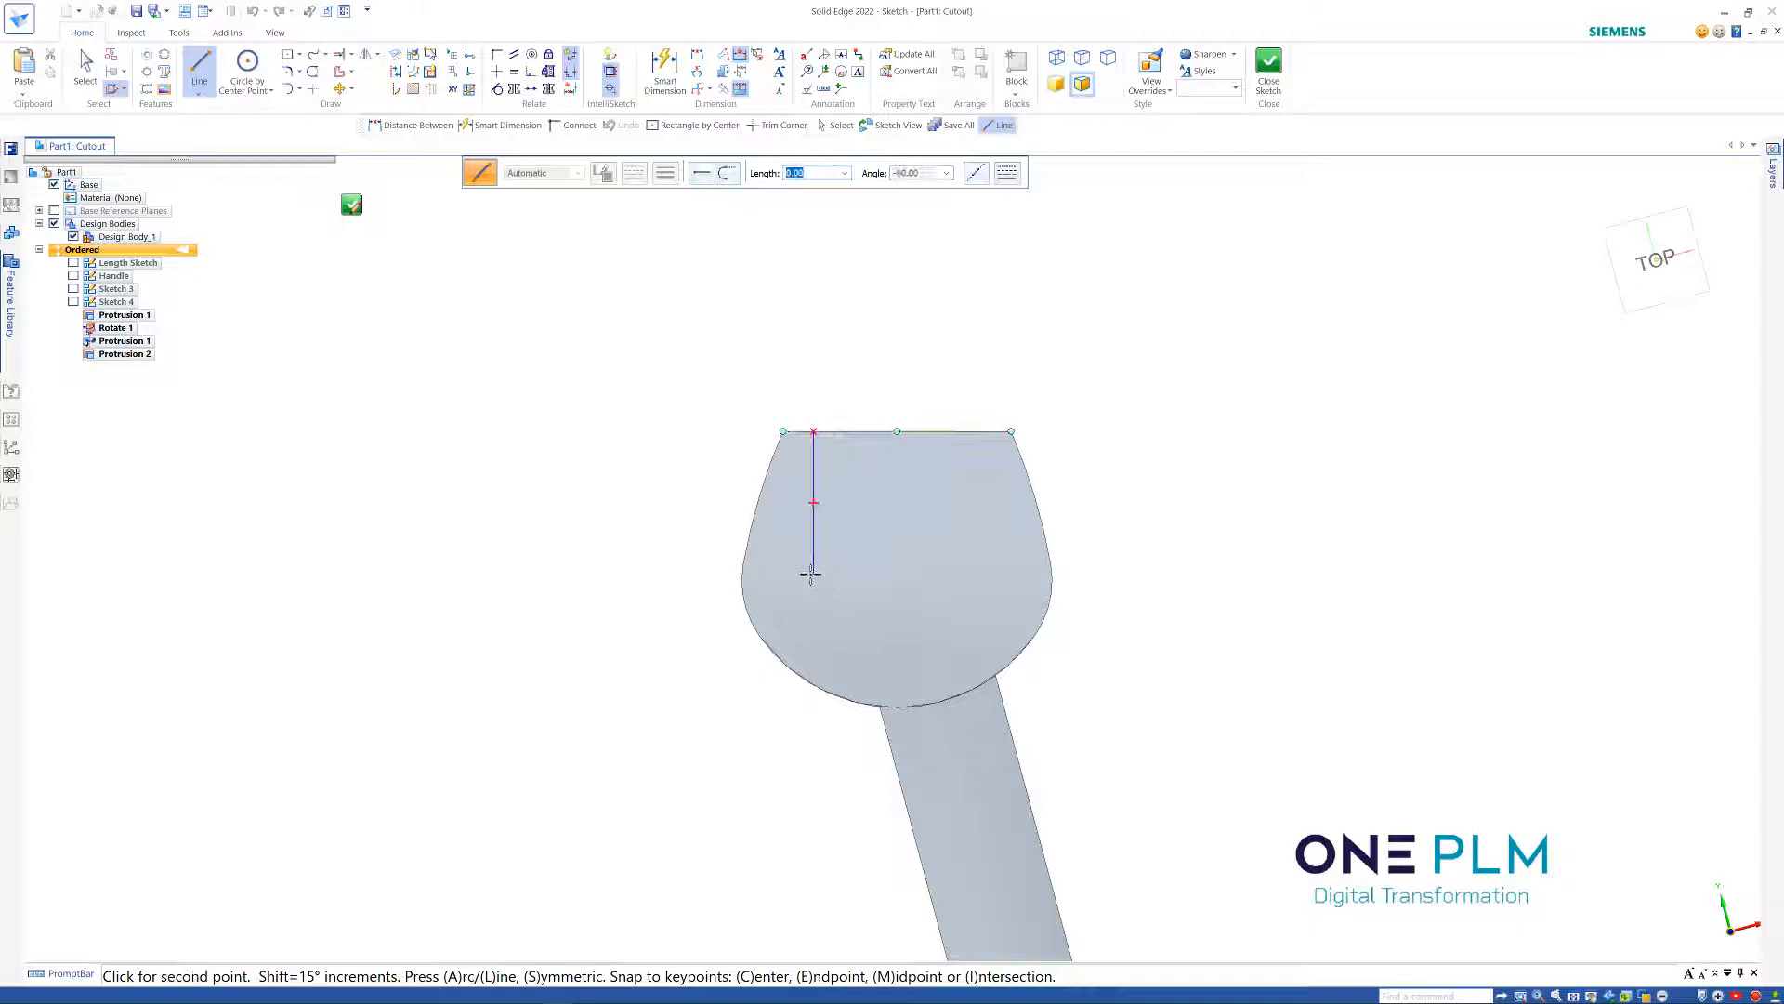
click(986, 431)
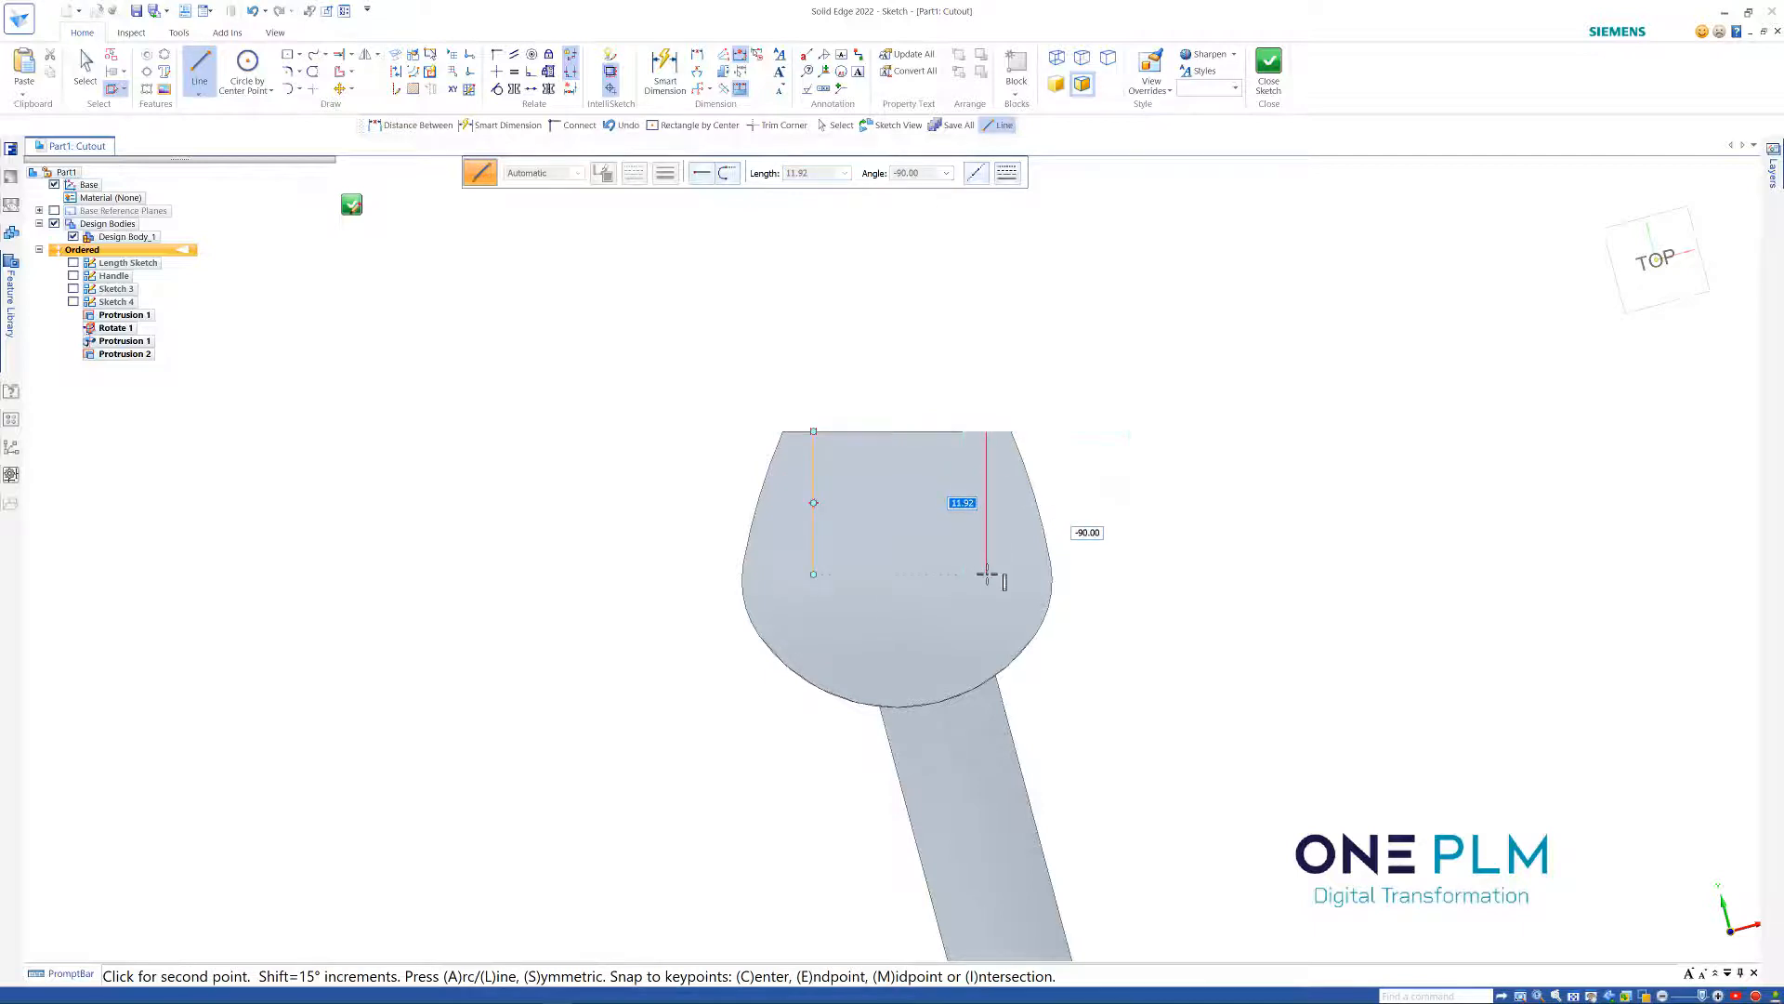
click(985, 573)
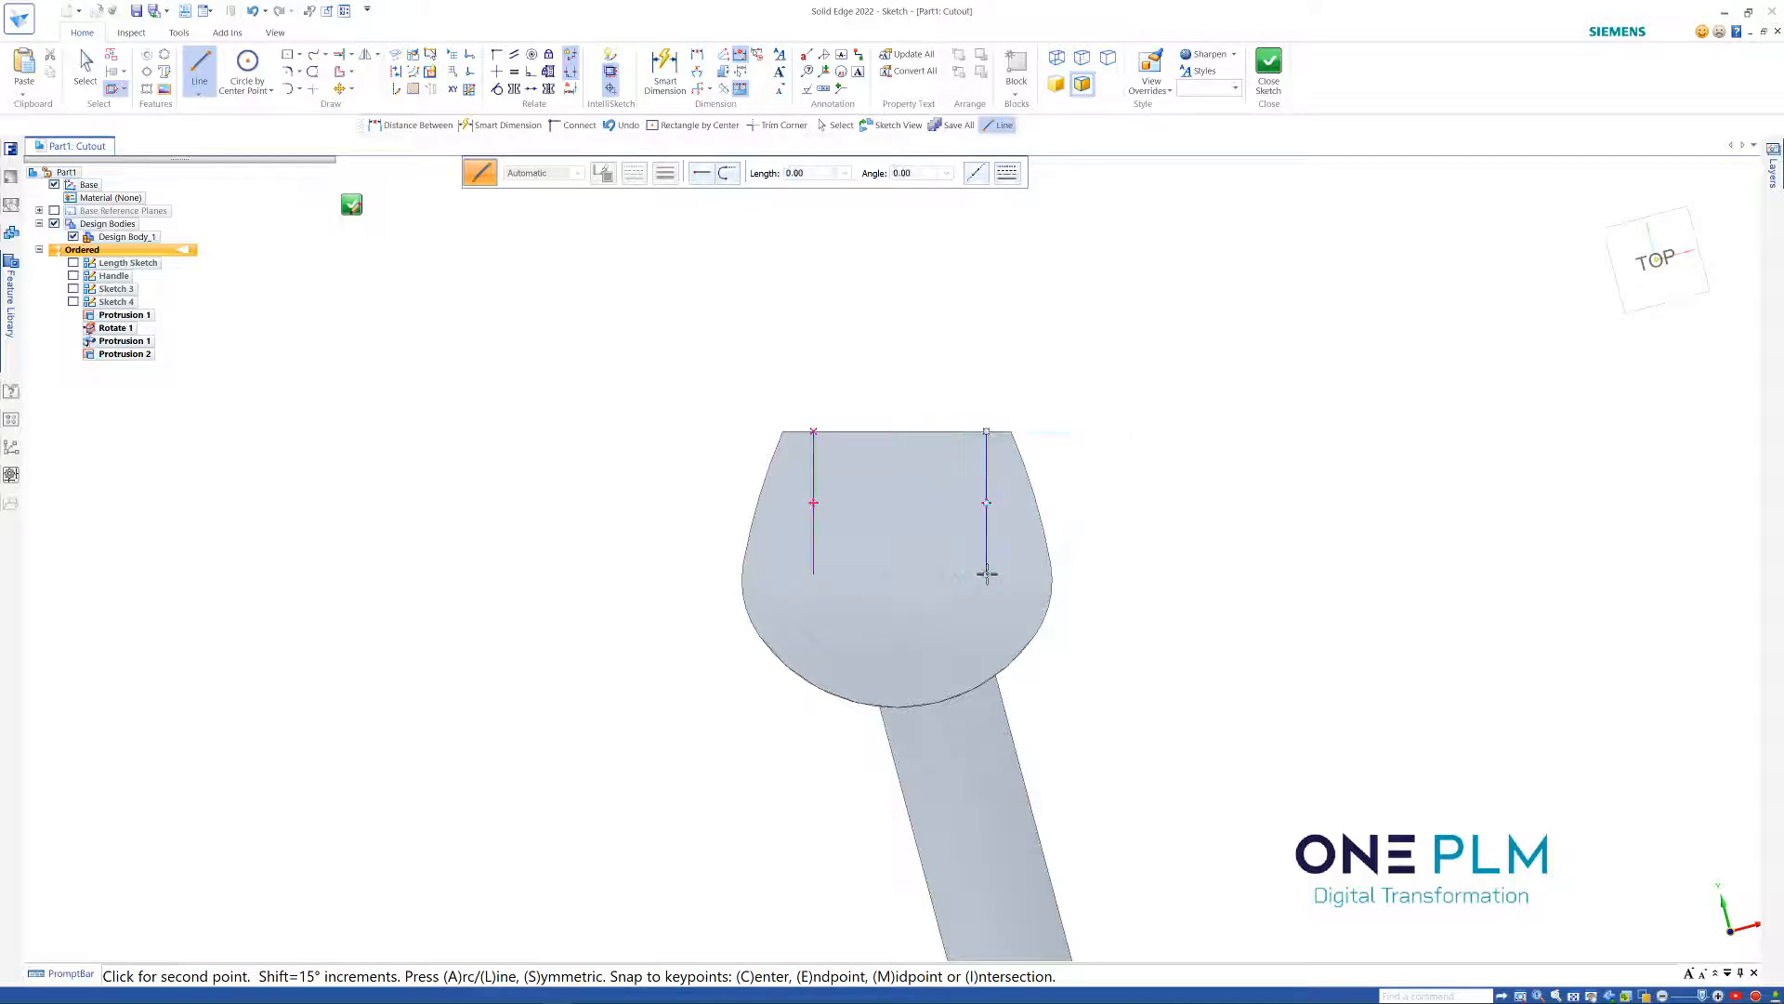
Close the slot's inner end with an outward-bulging arc of about 10.2 mm radius joining the free ends of the two lines
click(299, 88)
click(325, 132)
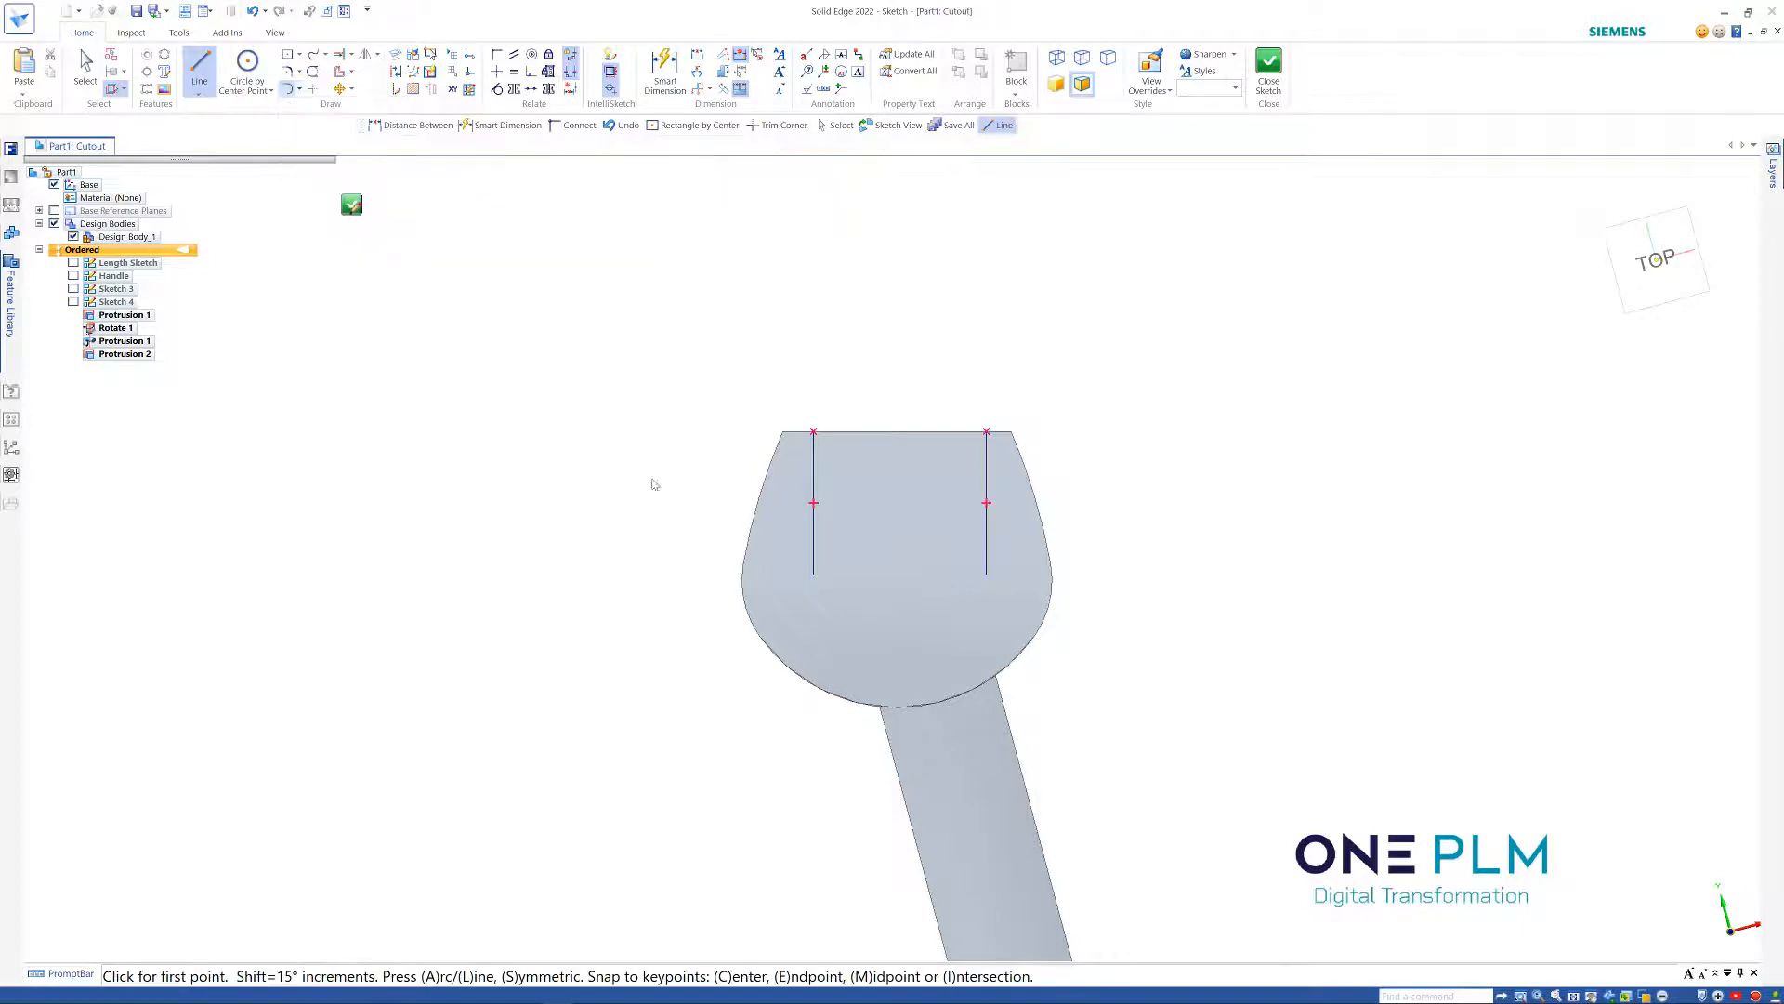
click(813, 573)
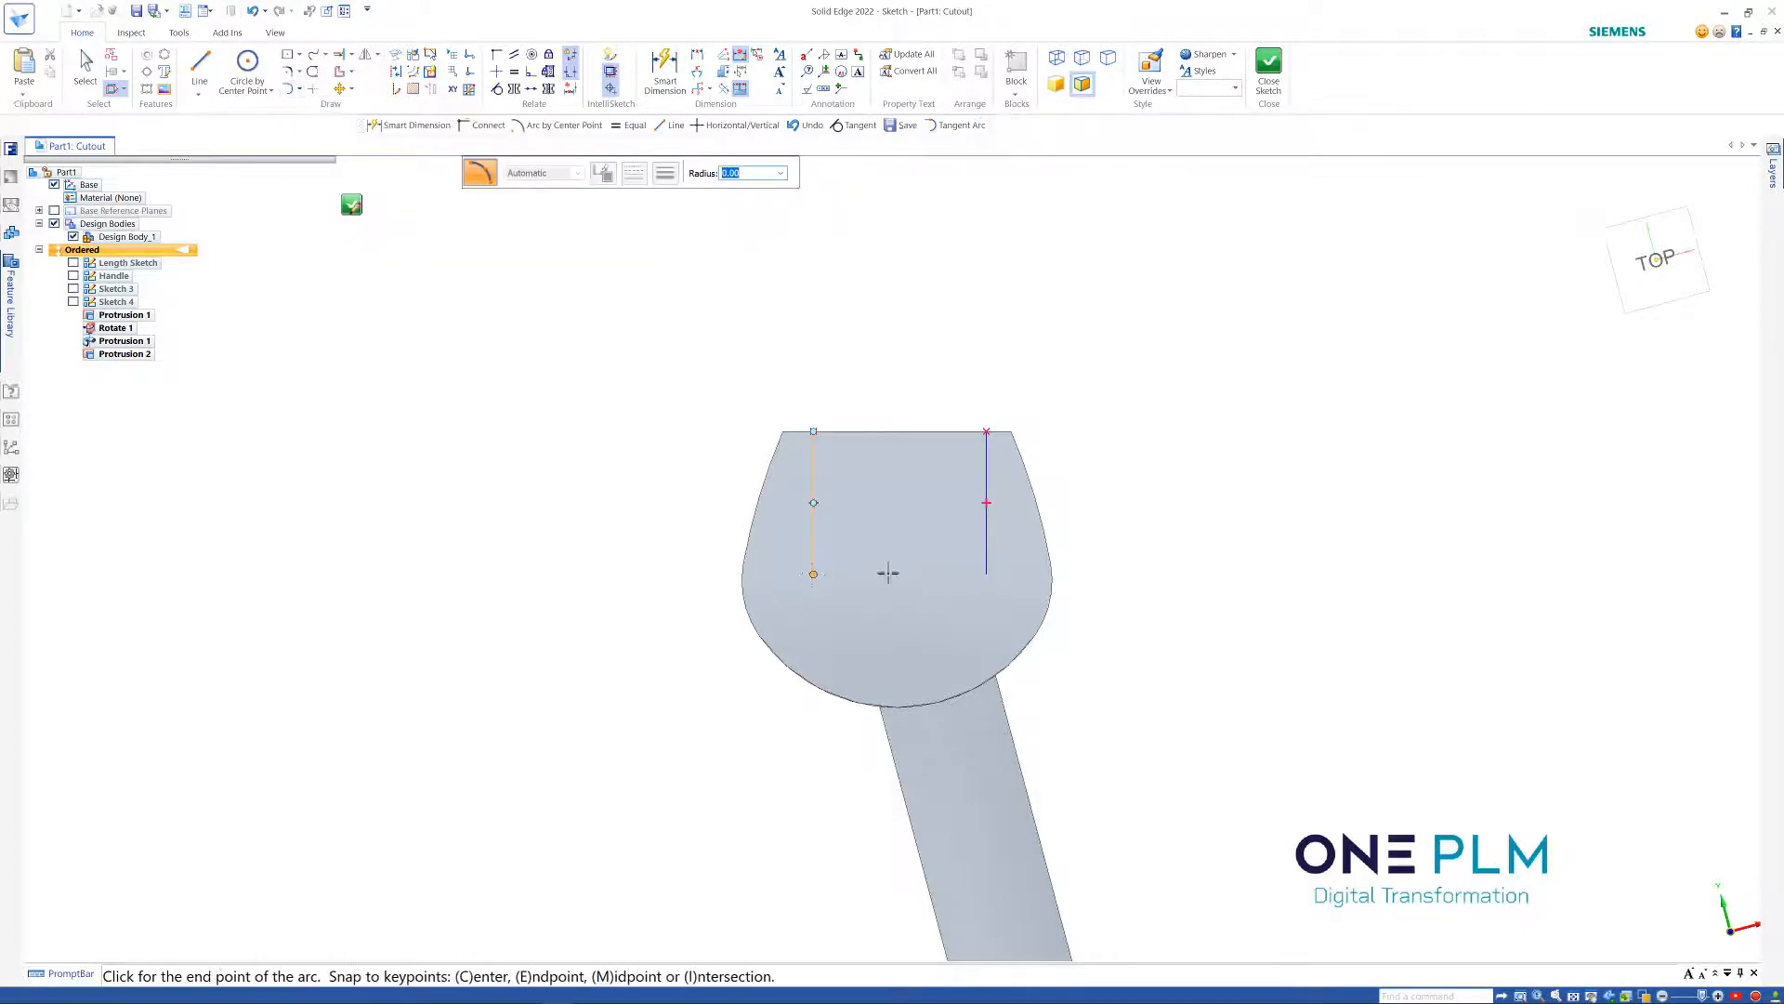
click(986, 574)
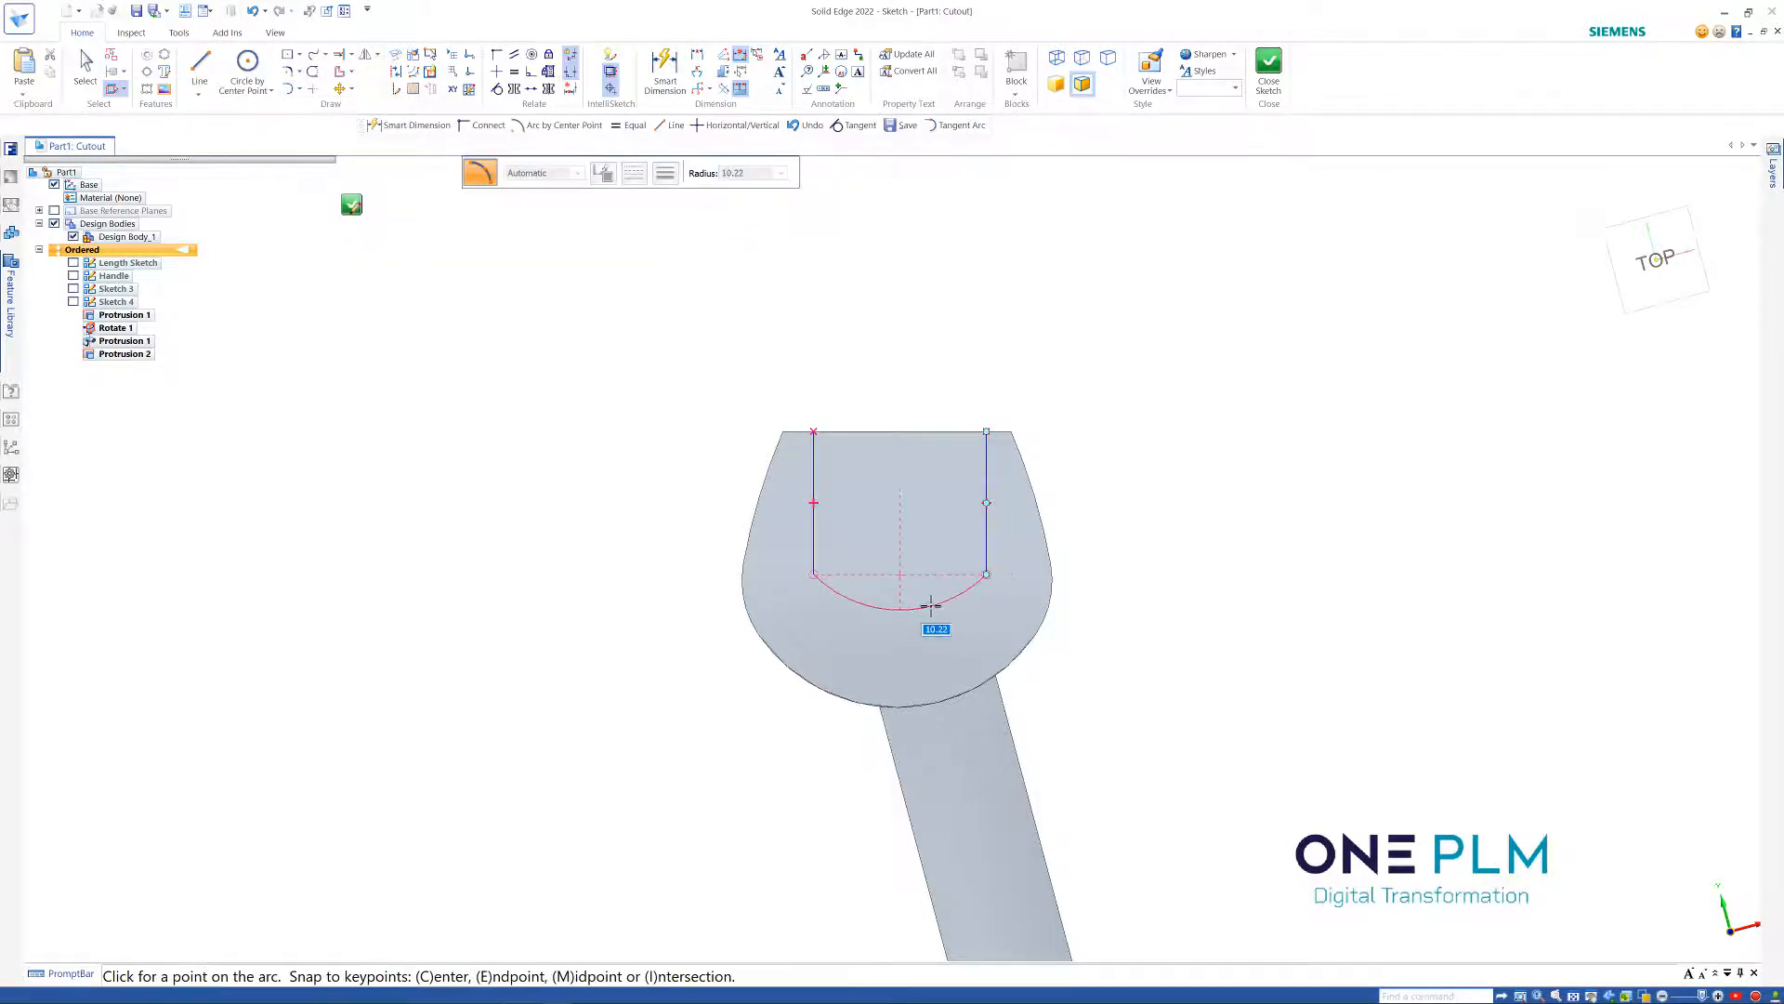
click(929, 606)
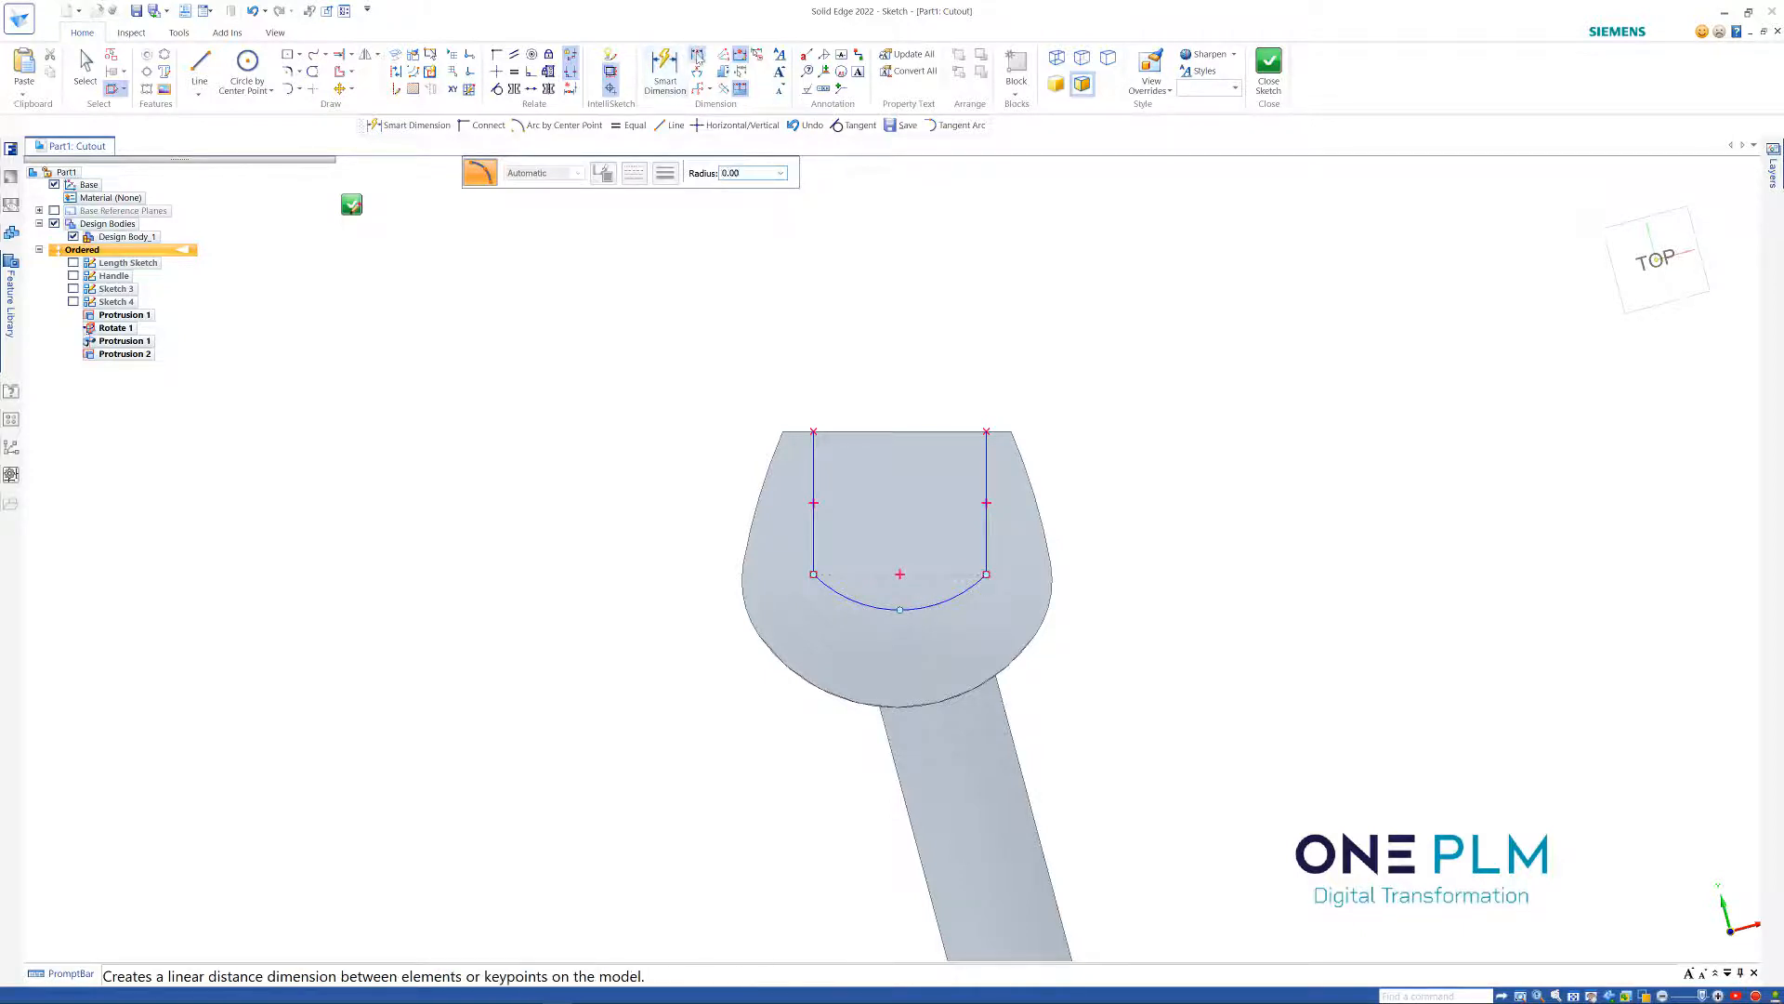
Dimension the slot's depth from the flat edge to the arc's deepest point and drive it with the formula size
click(696, 54)
click(899, 609)
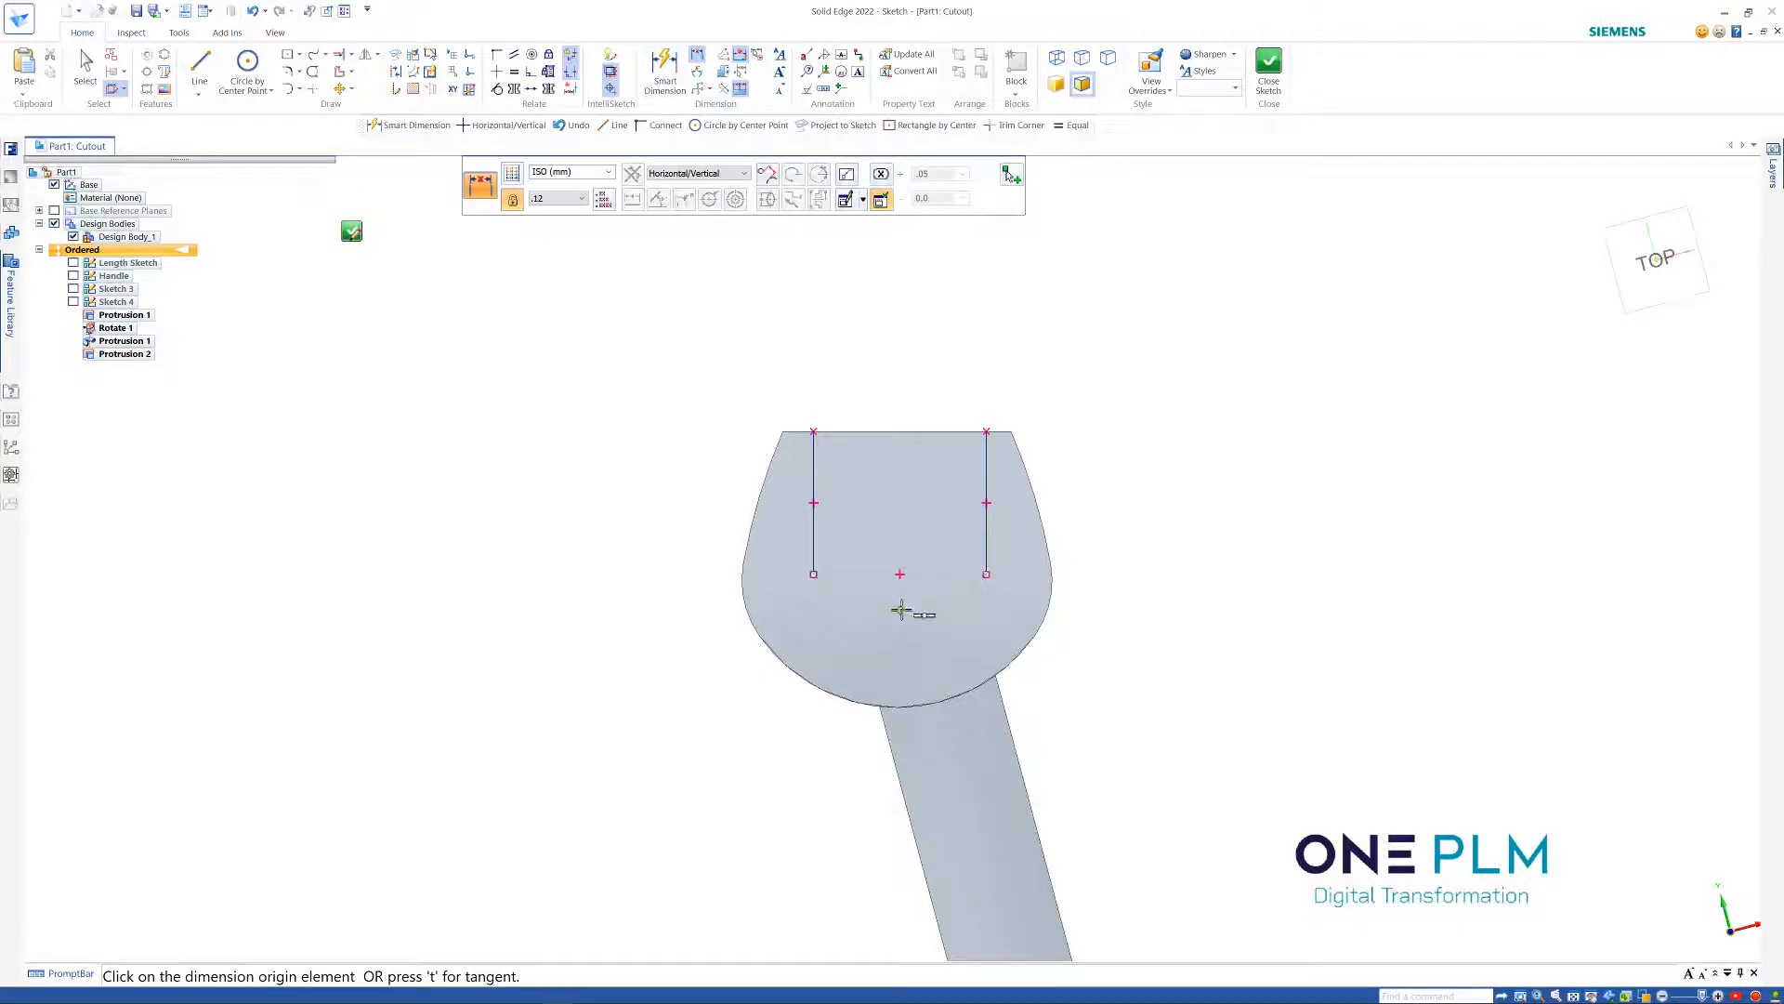
click(897, 431)
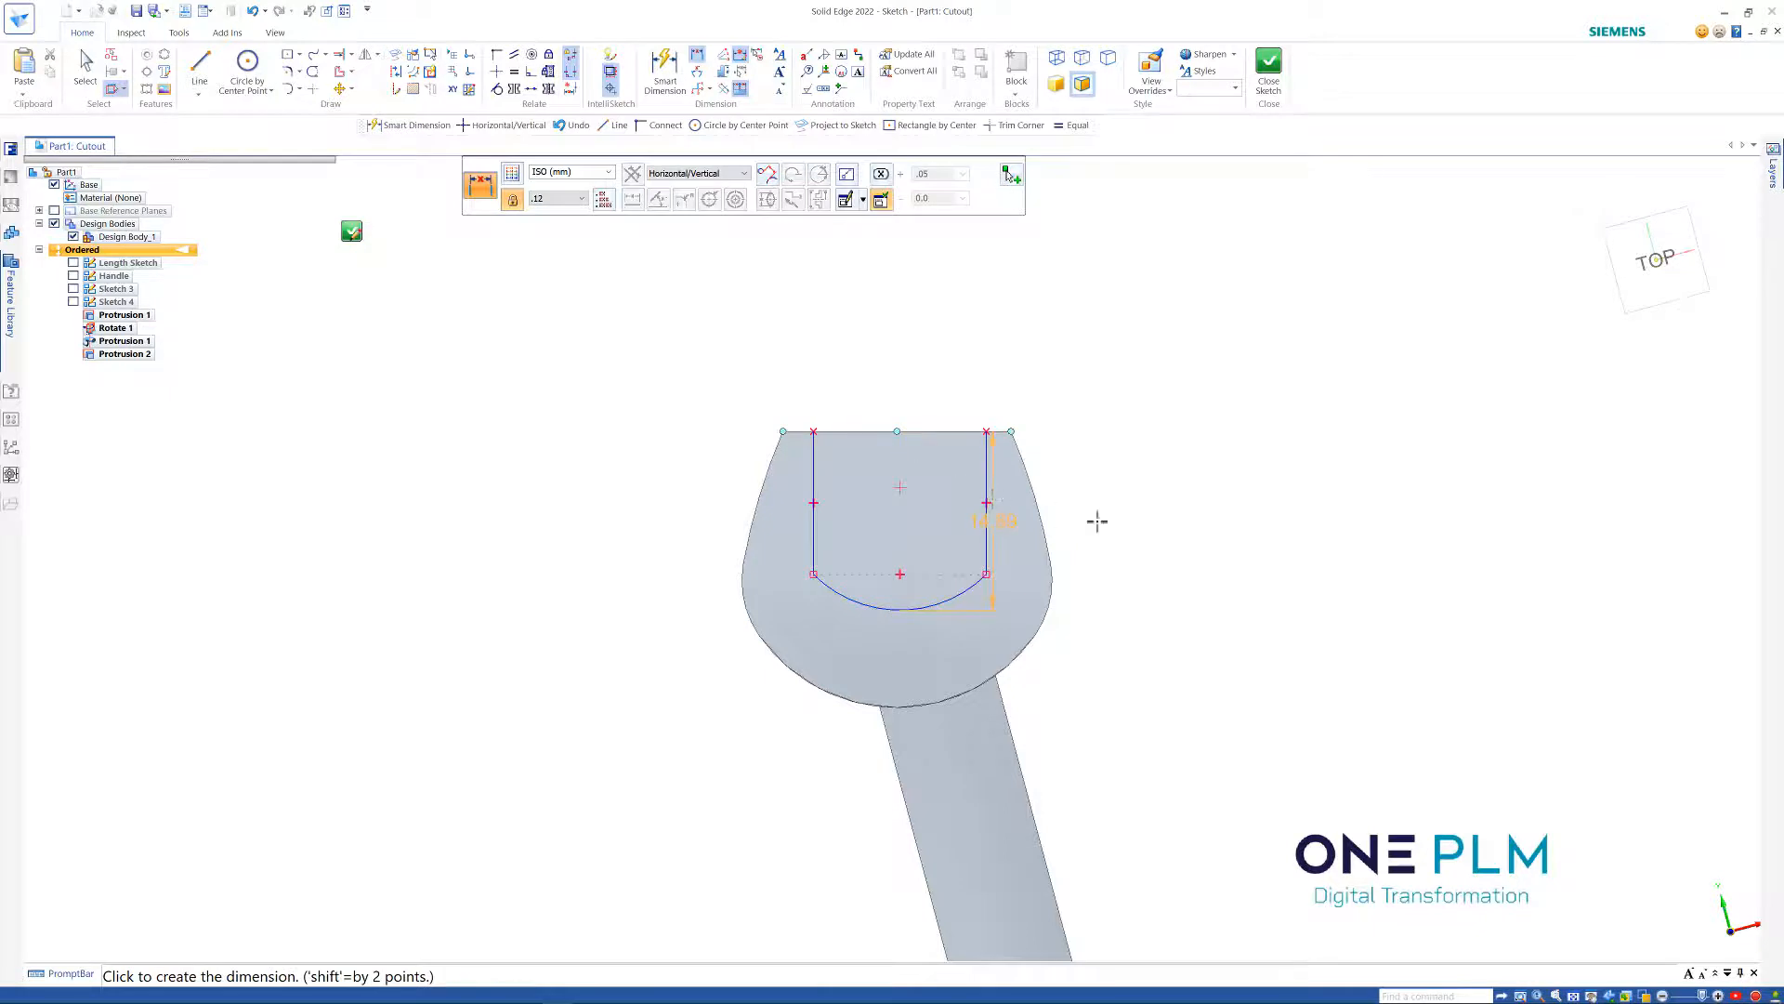
click(1132, 539)
key(Escape)
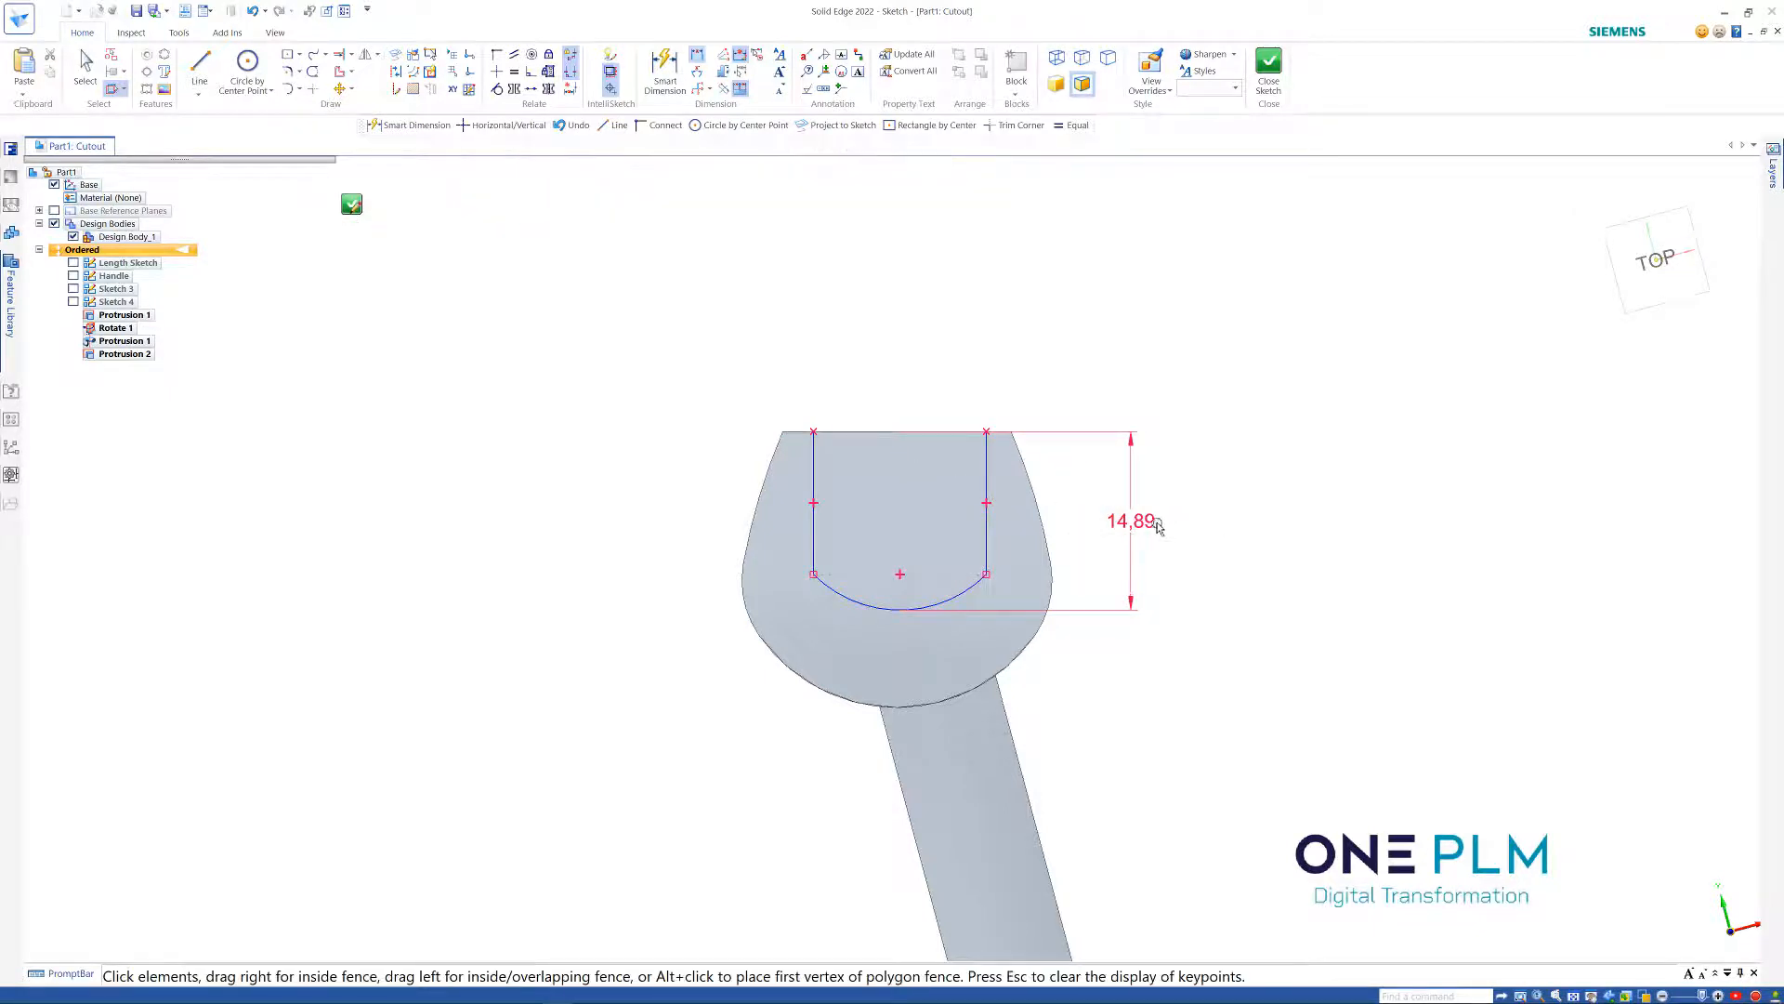
click(1151, 525)
key(Delete)
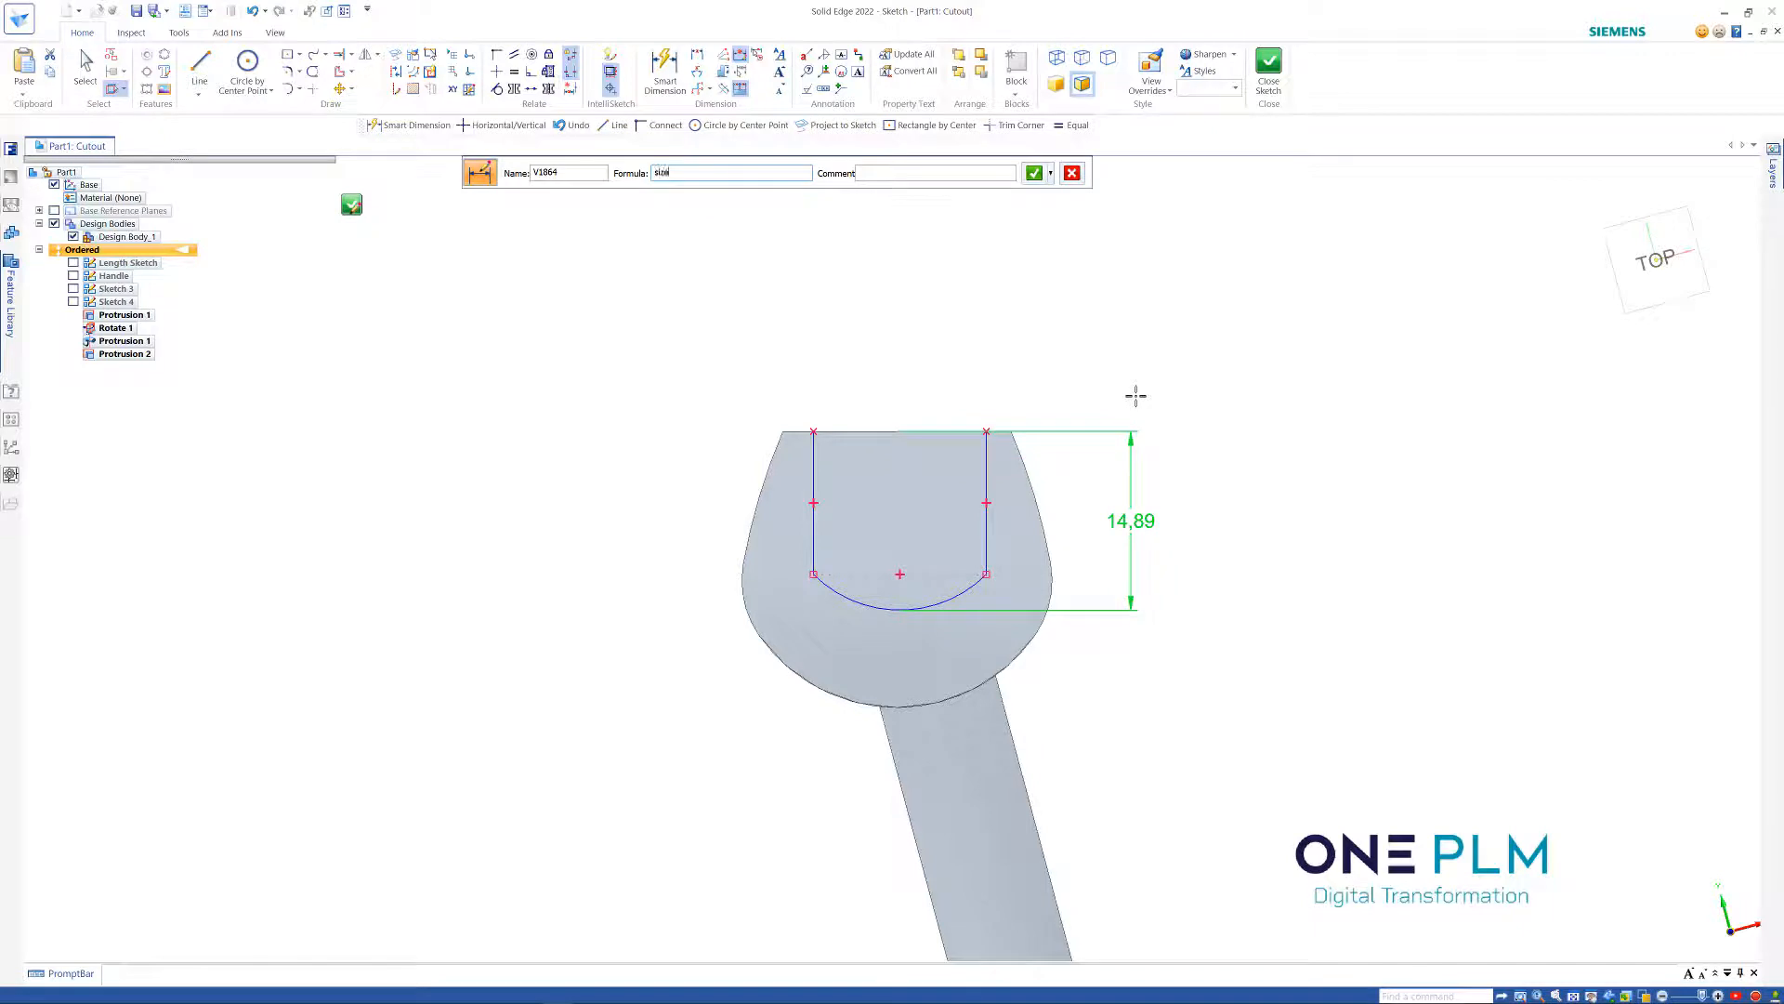
text(size)
key(Return)
key(Escape)
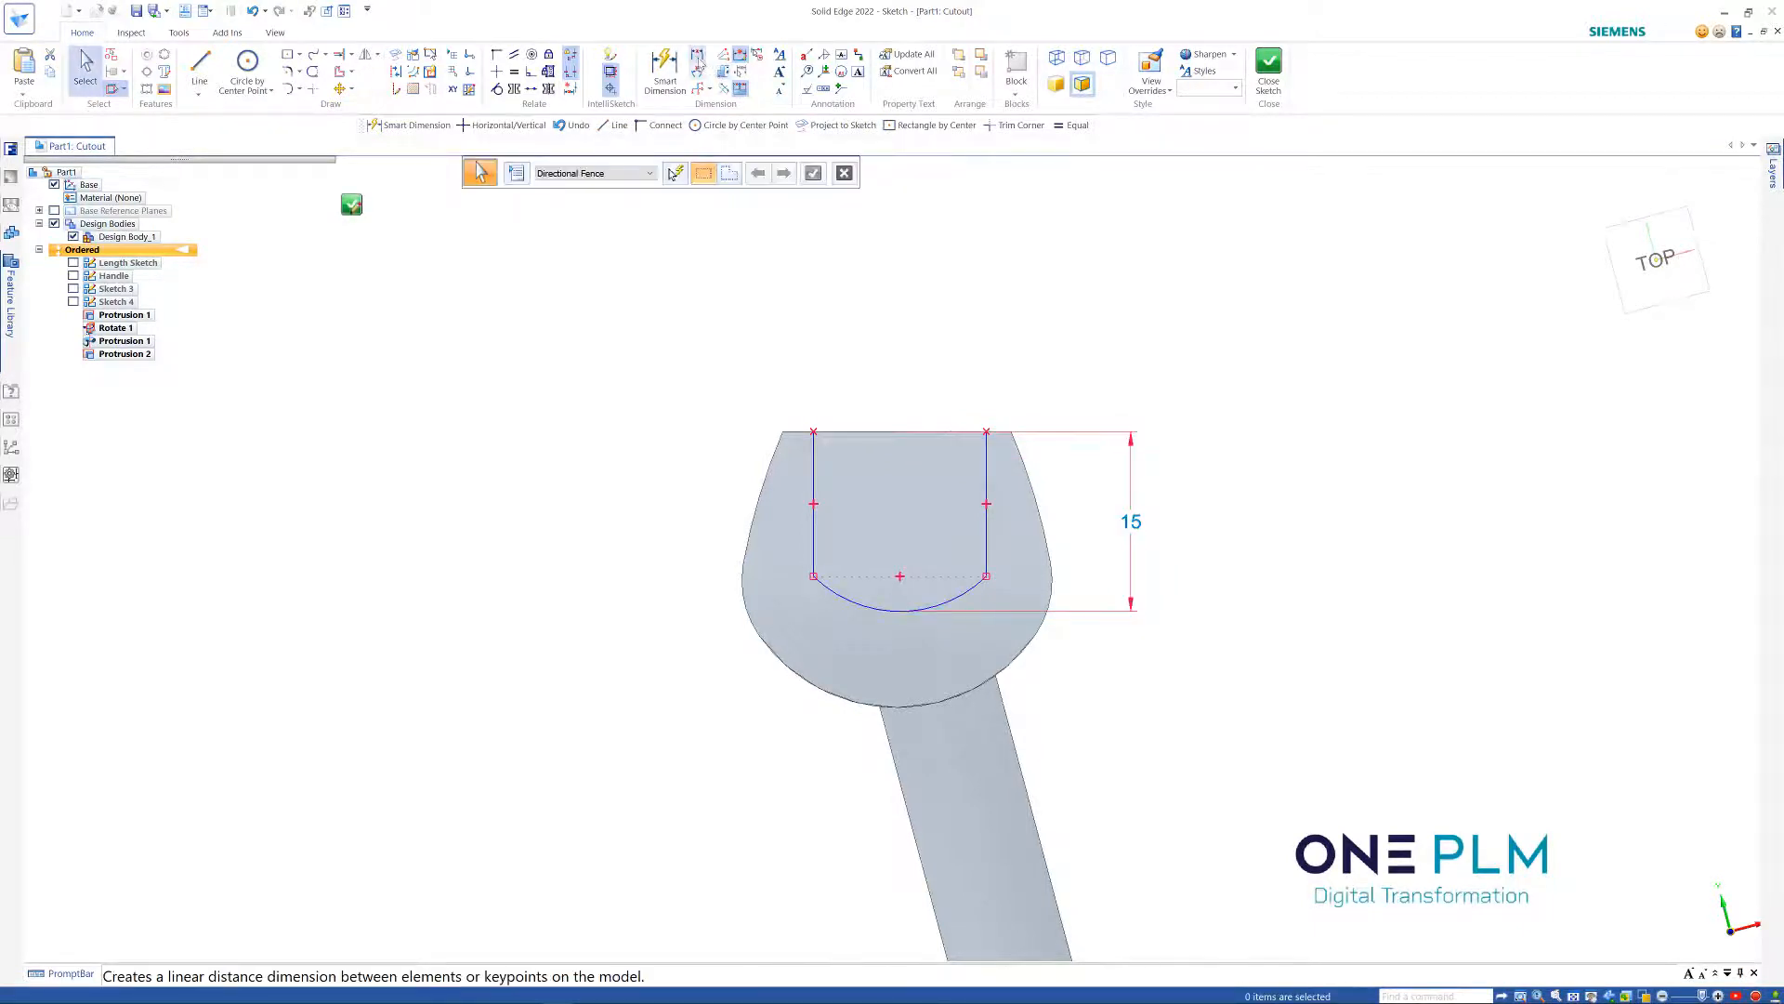
Dimension the slot's width between the two parallel lines and drive it to 15 mm with a formula
click(813, 437)
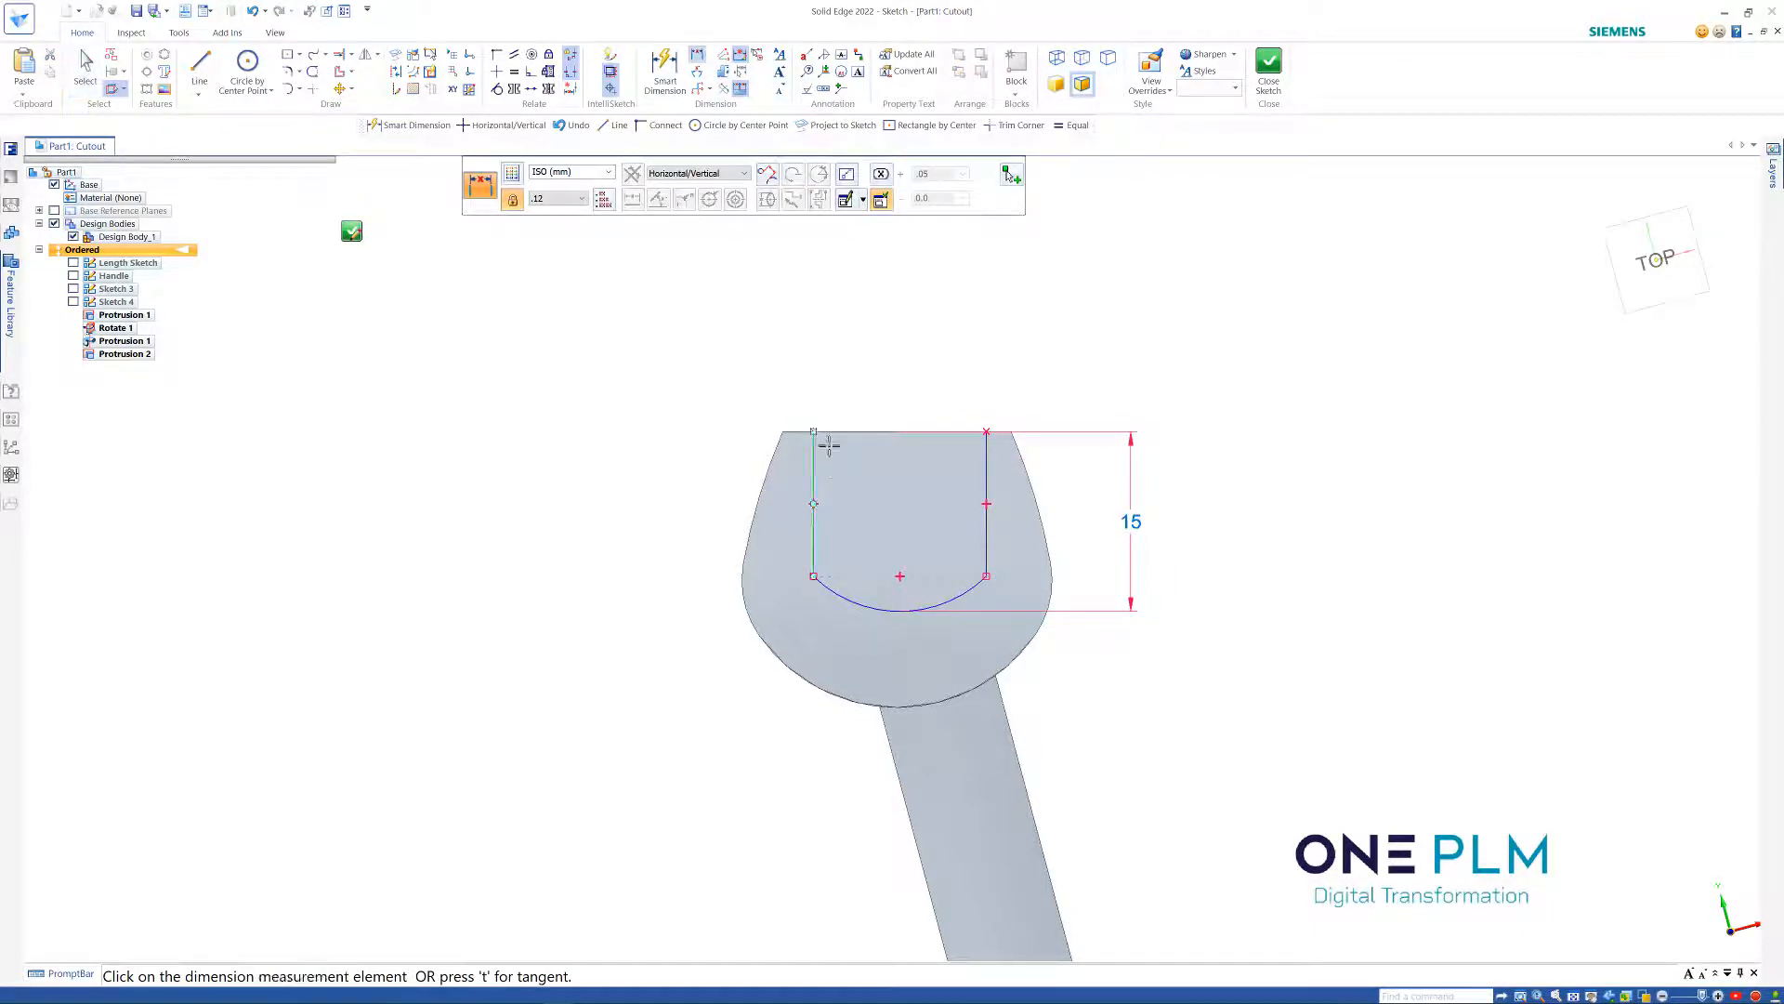
click(986, 448)
click(943, 387)
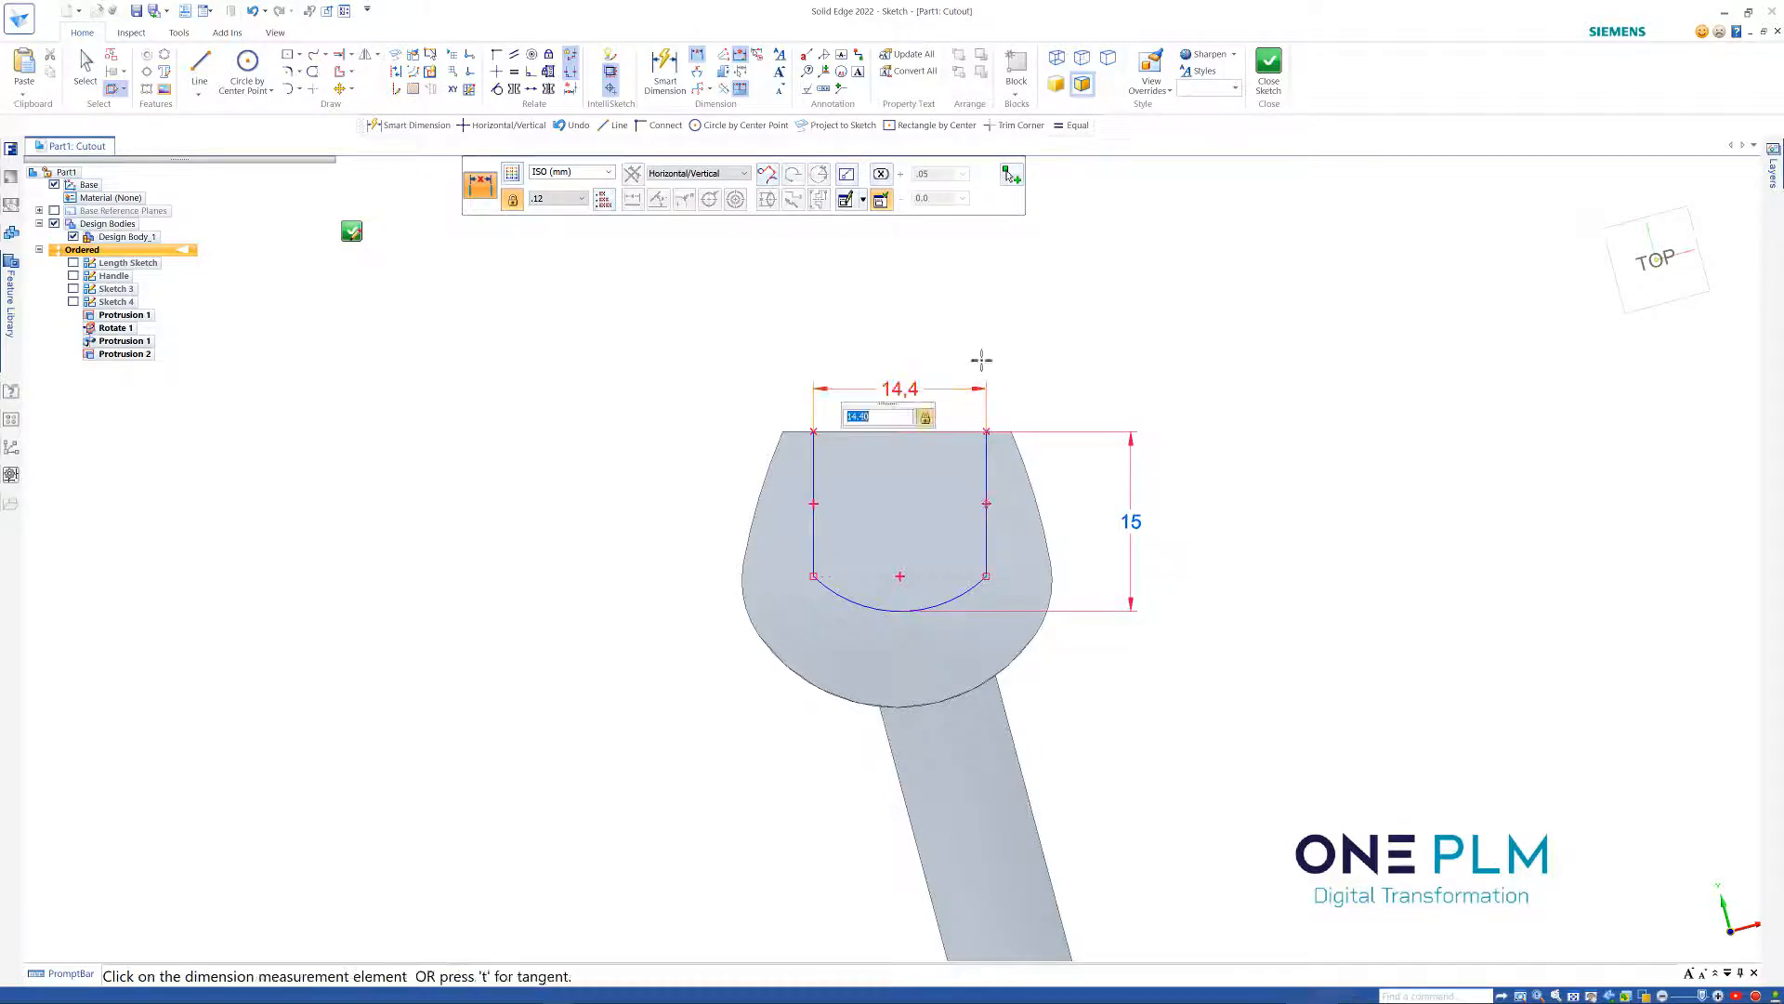
key(Escape)
click(897, 391)
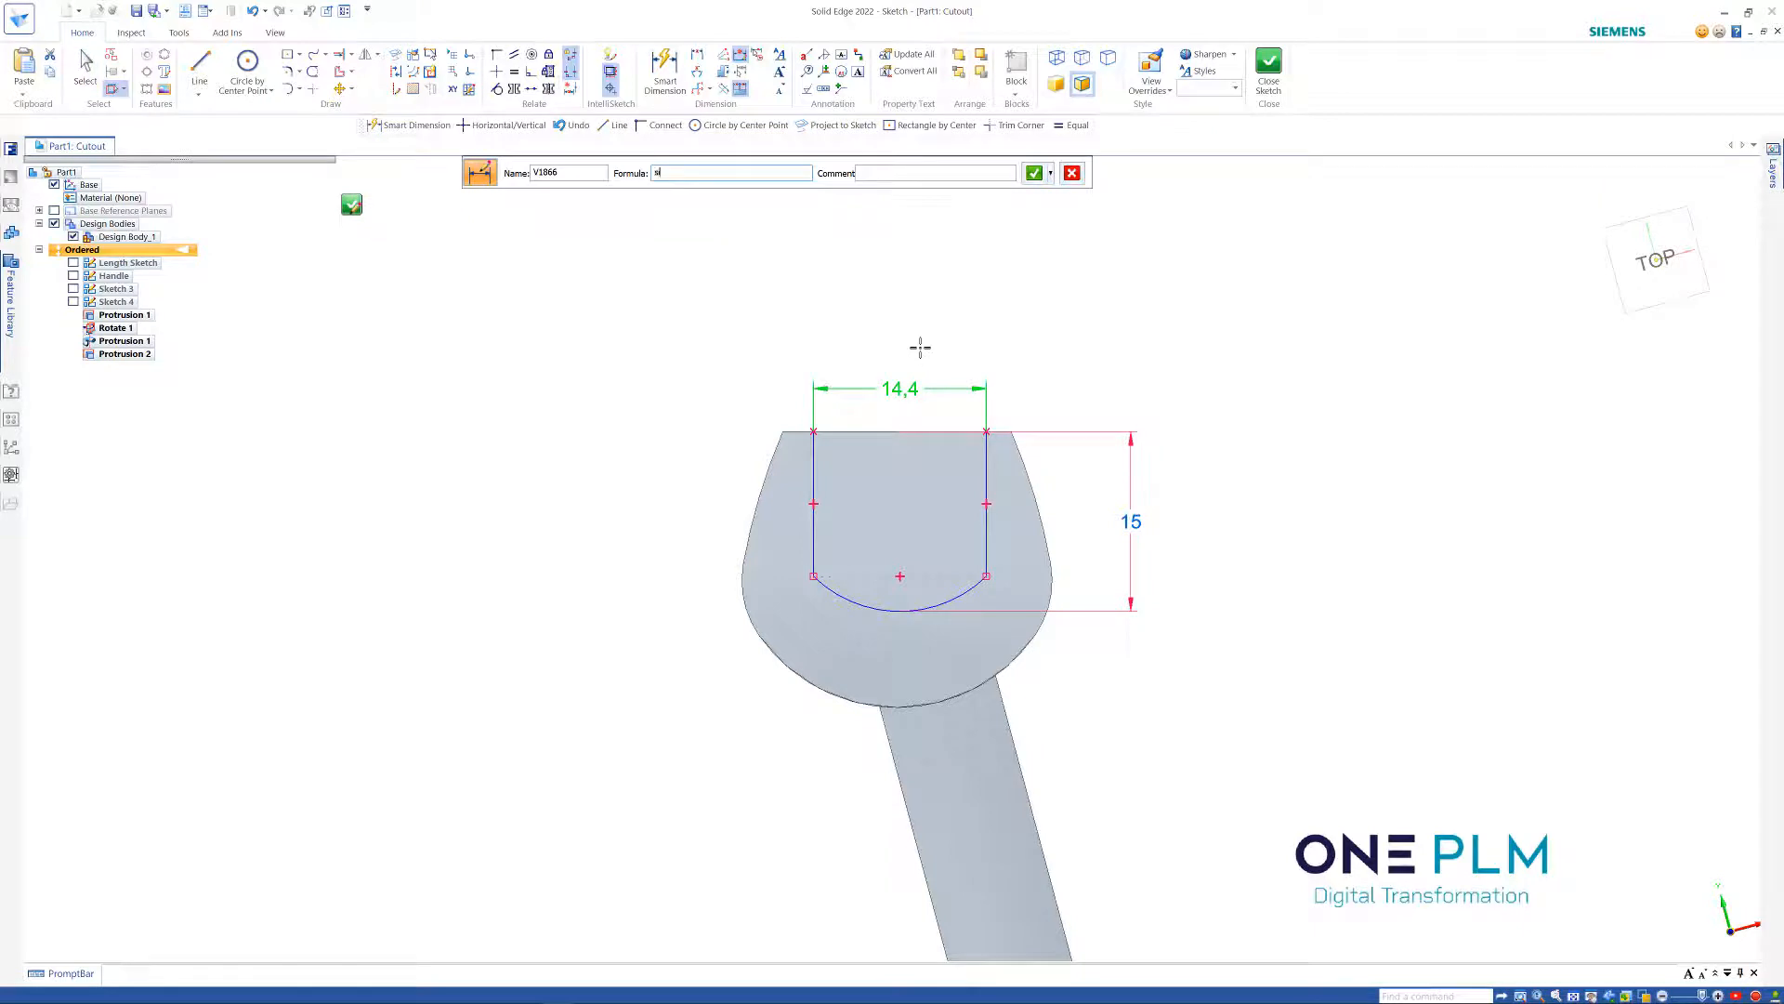
key(Return)
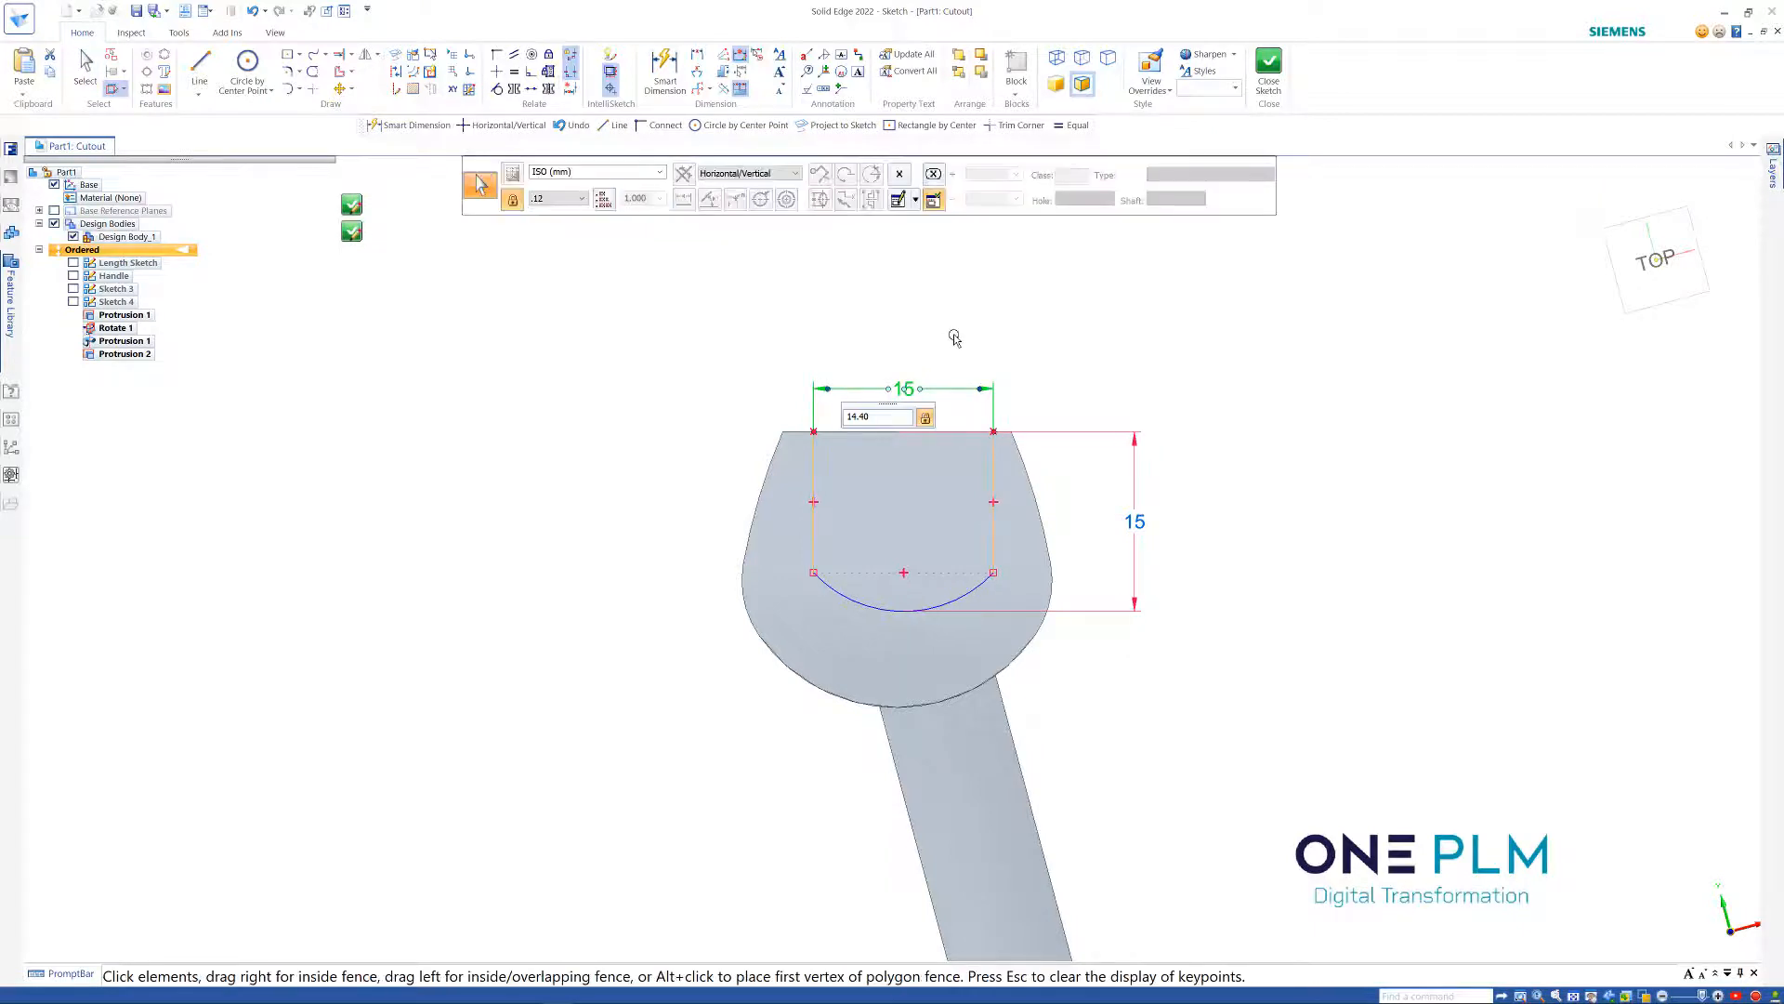
click(1047, 364)
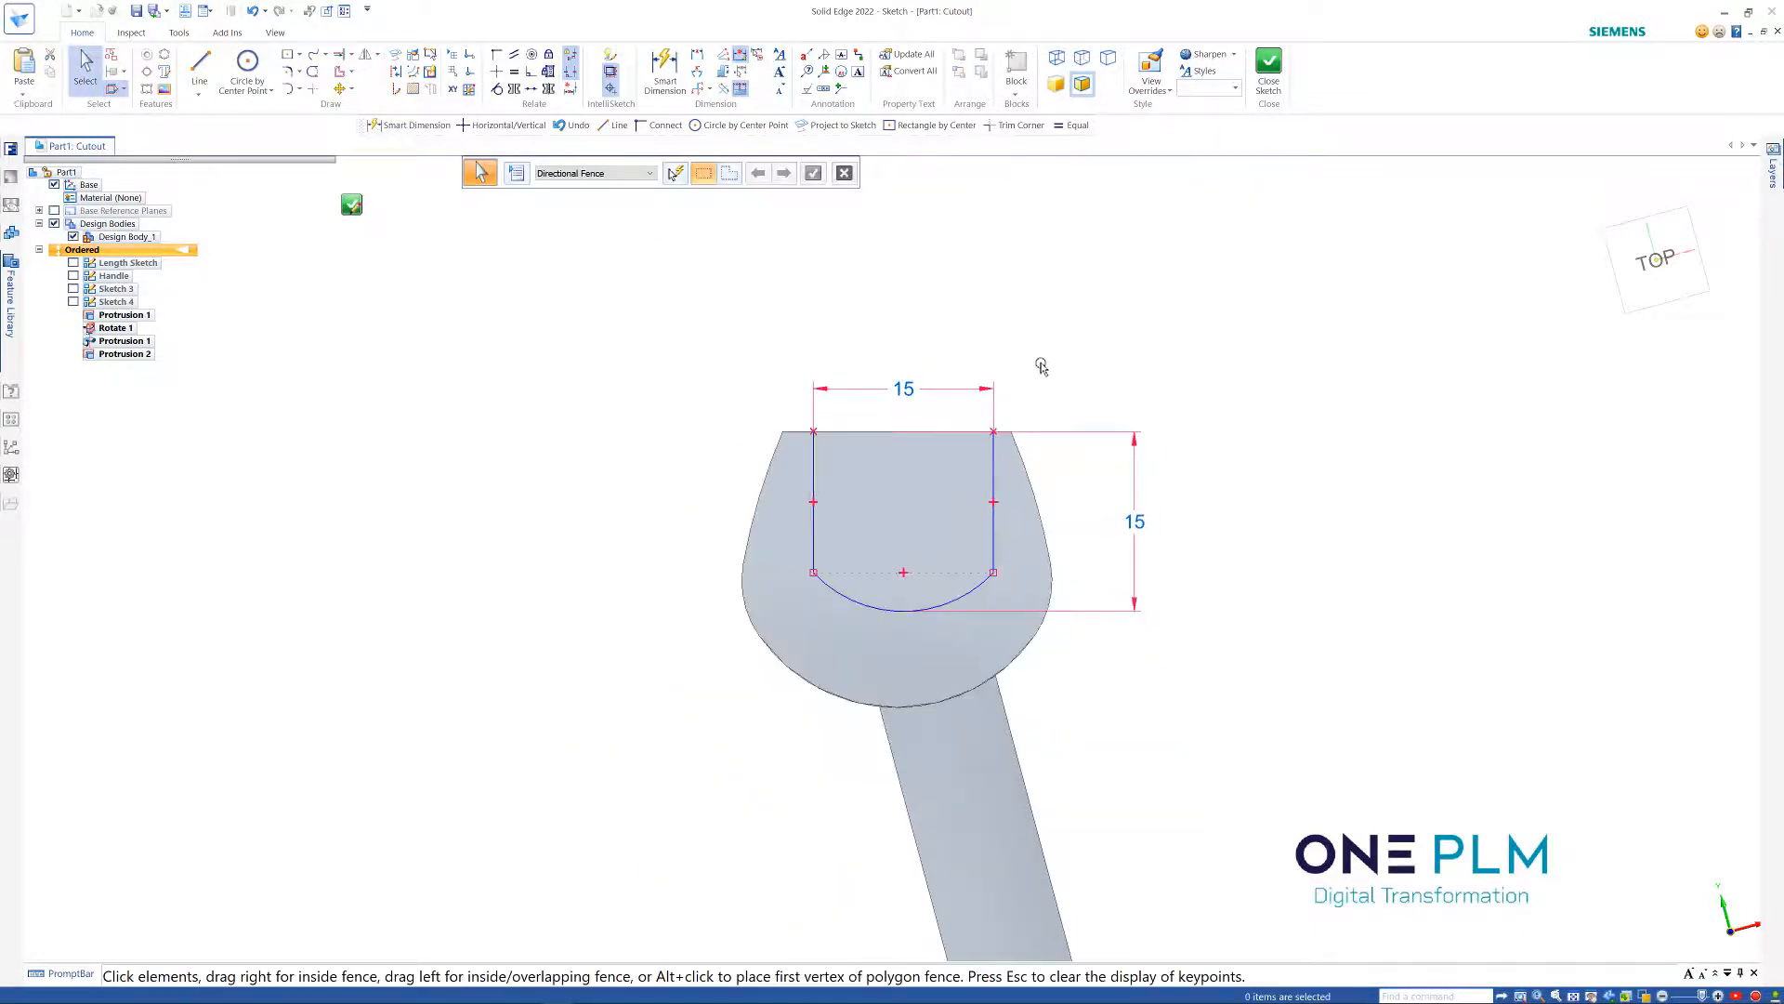
Centre the slot by vertically aligning the arc's deepest point with the midpoint of the flat edge
click(497, 72)
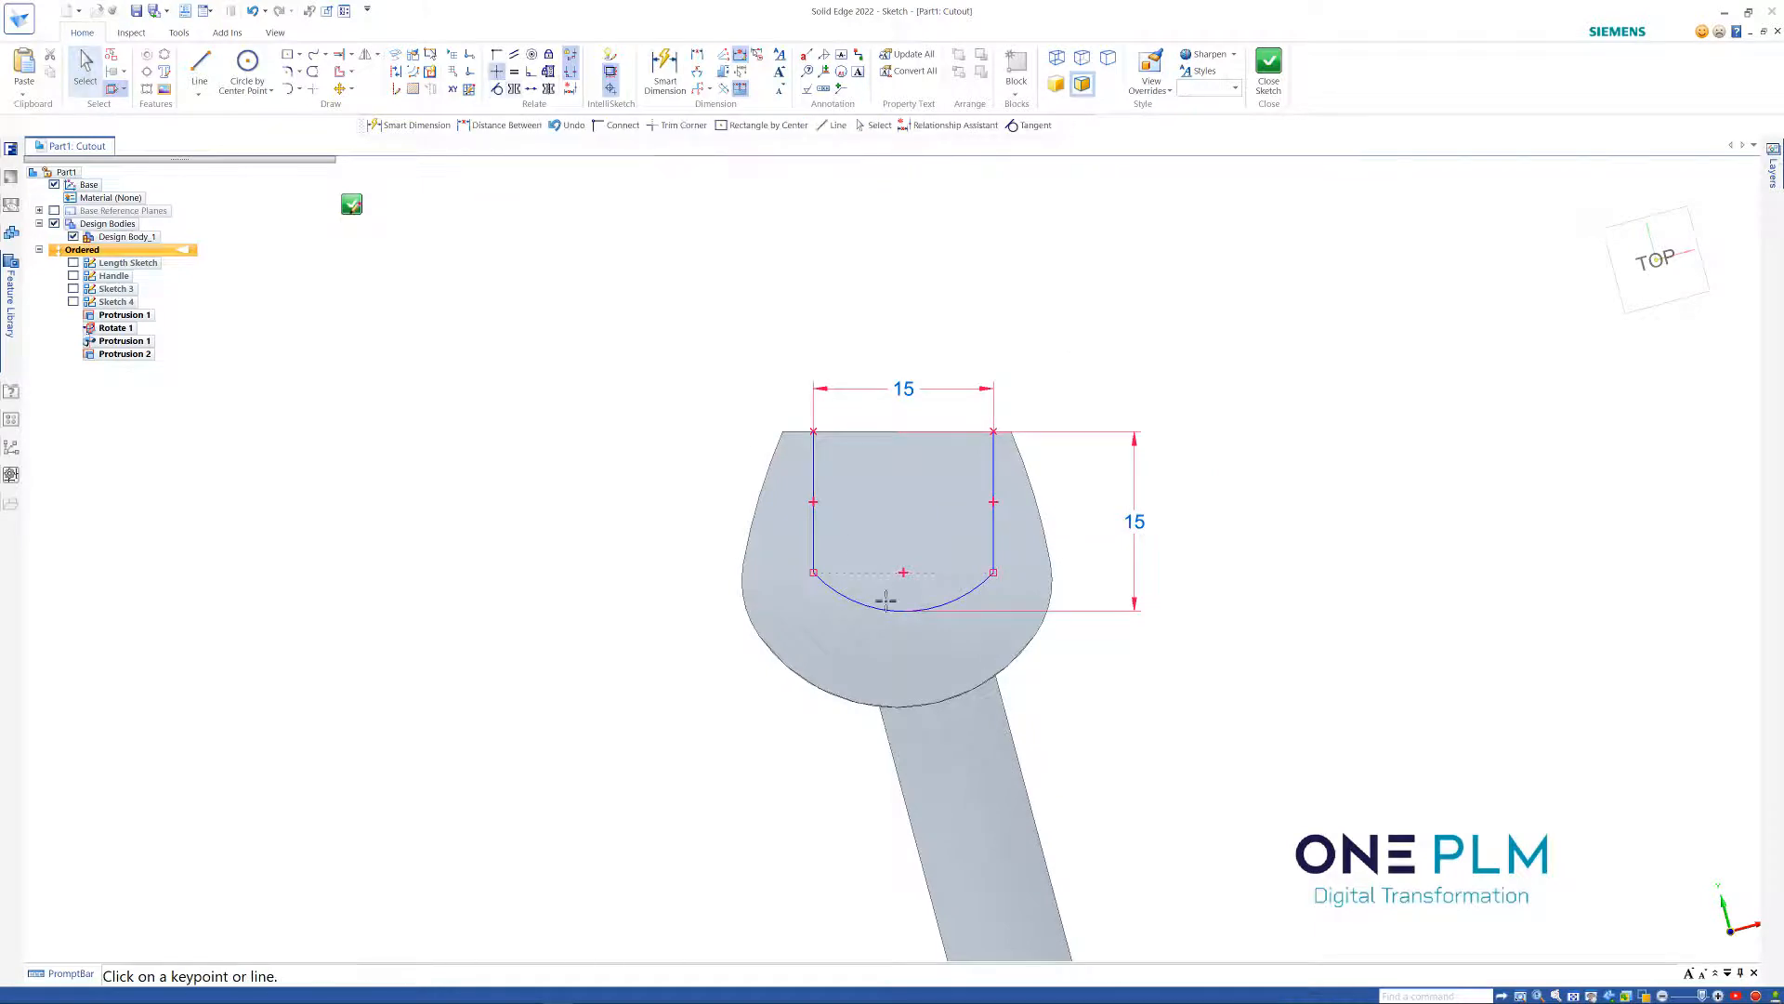
click(901, 610)
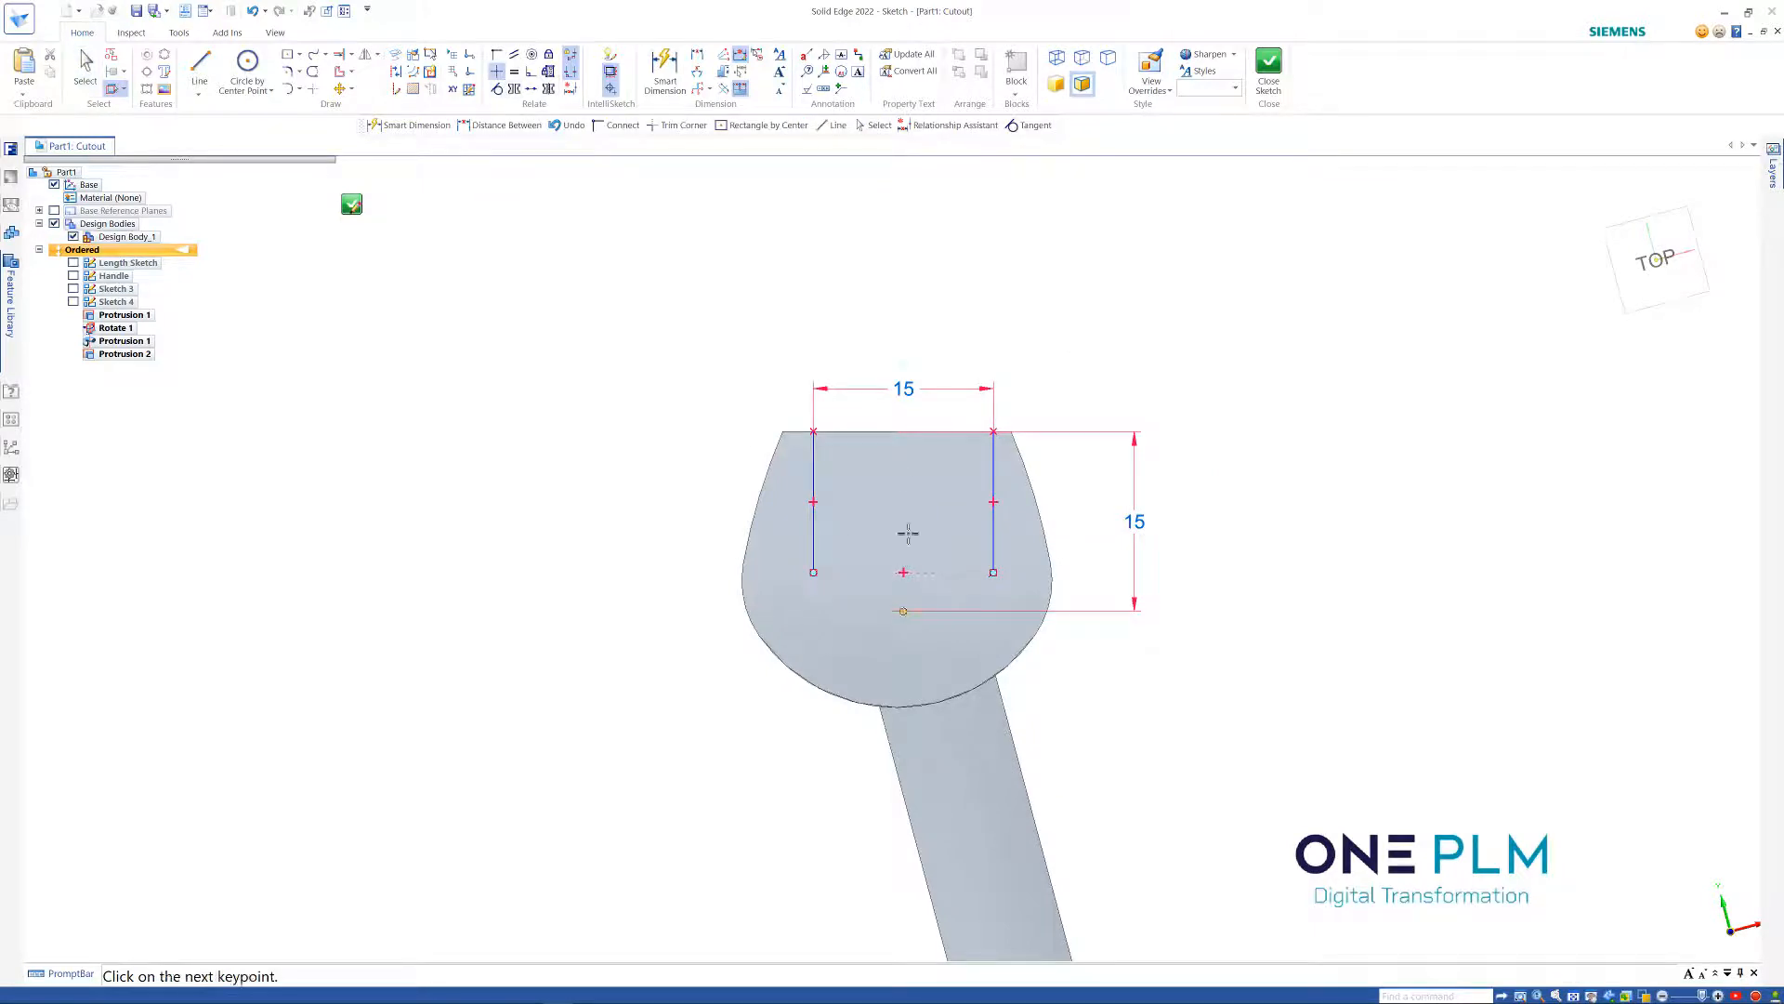
click(899, 431)
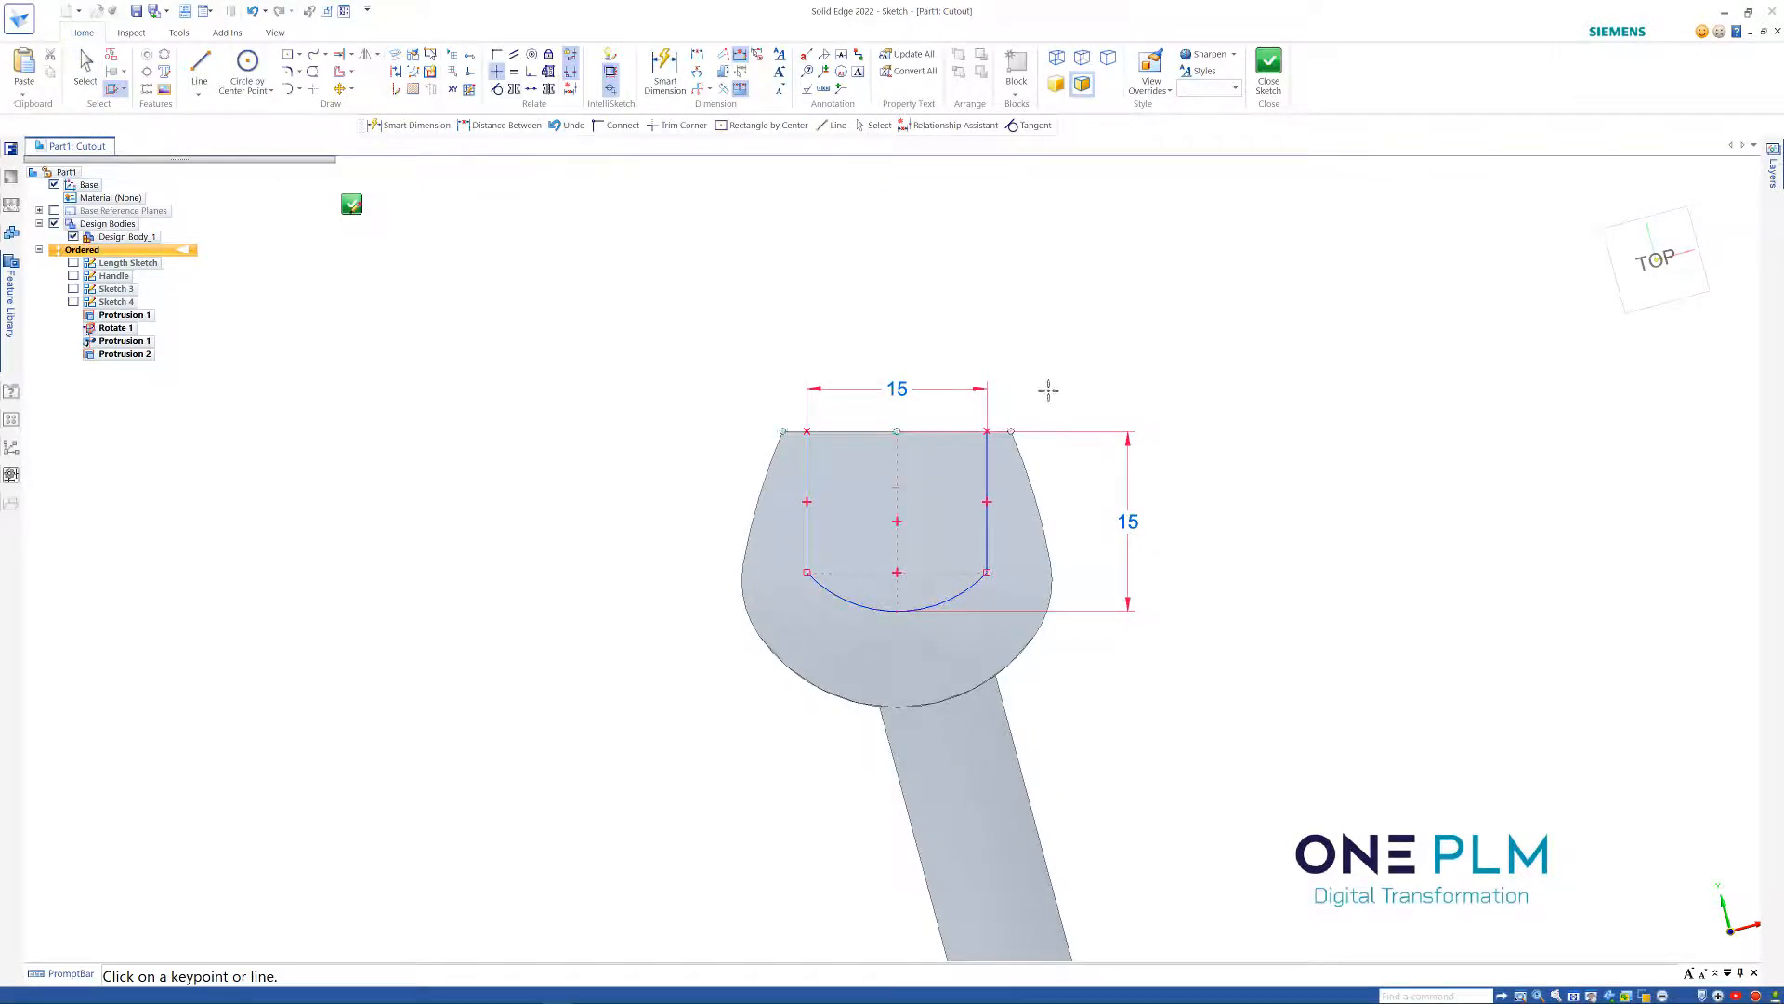
Dimension the length of one of the slot's straight sides and drive it with the formula size*0,8
click(678, 82)
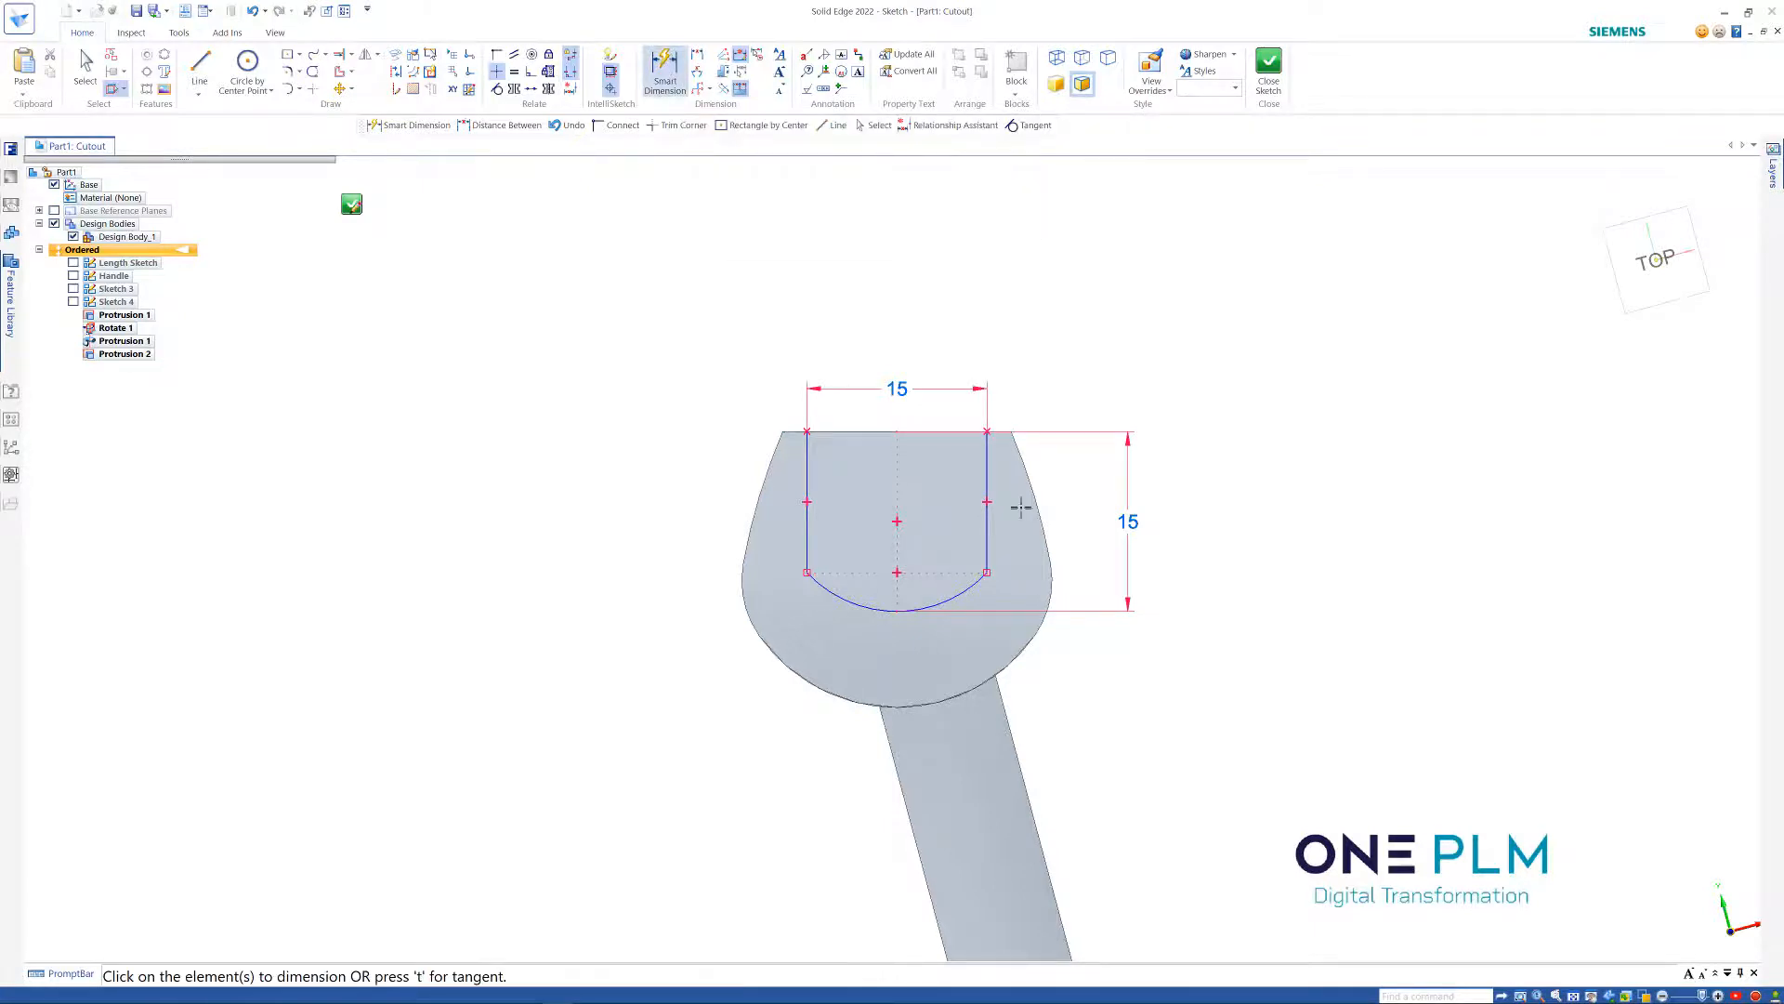
click(986, 475)
click(1078, 509)
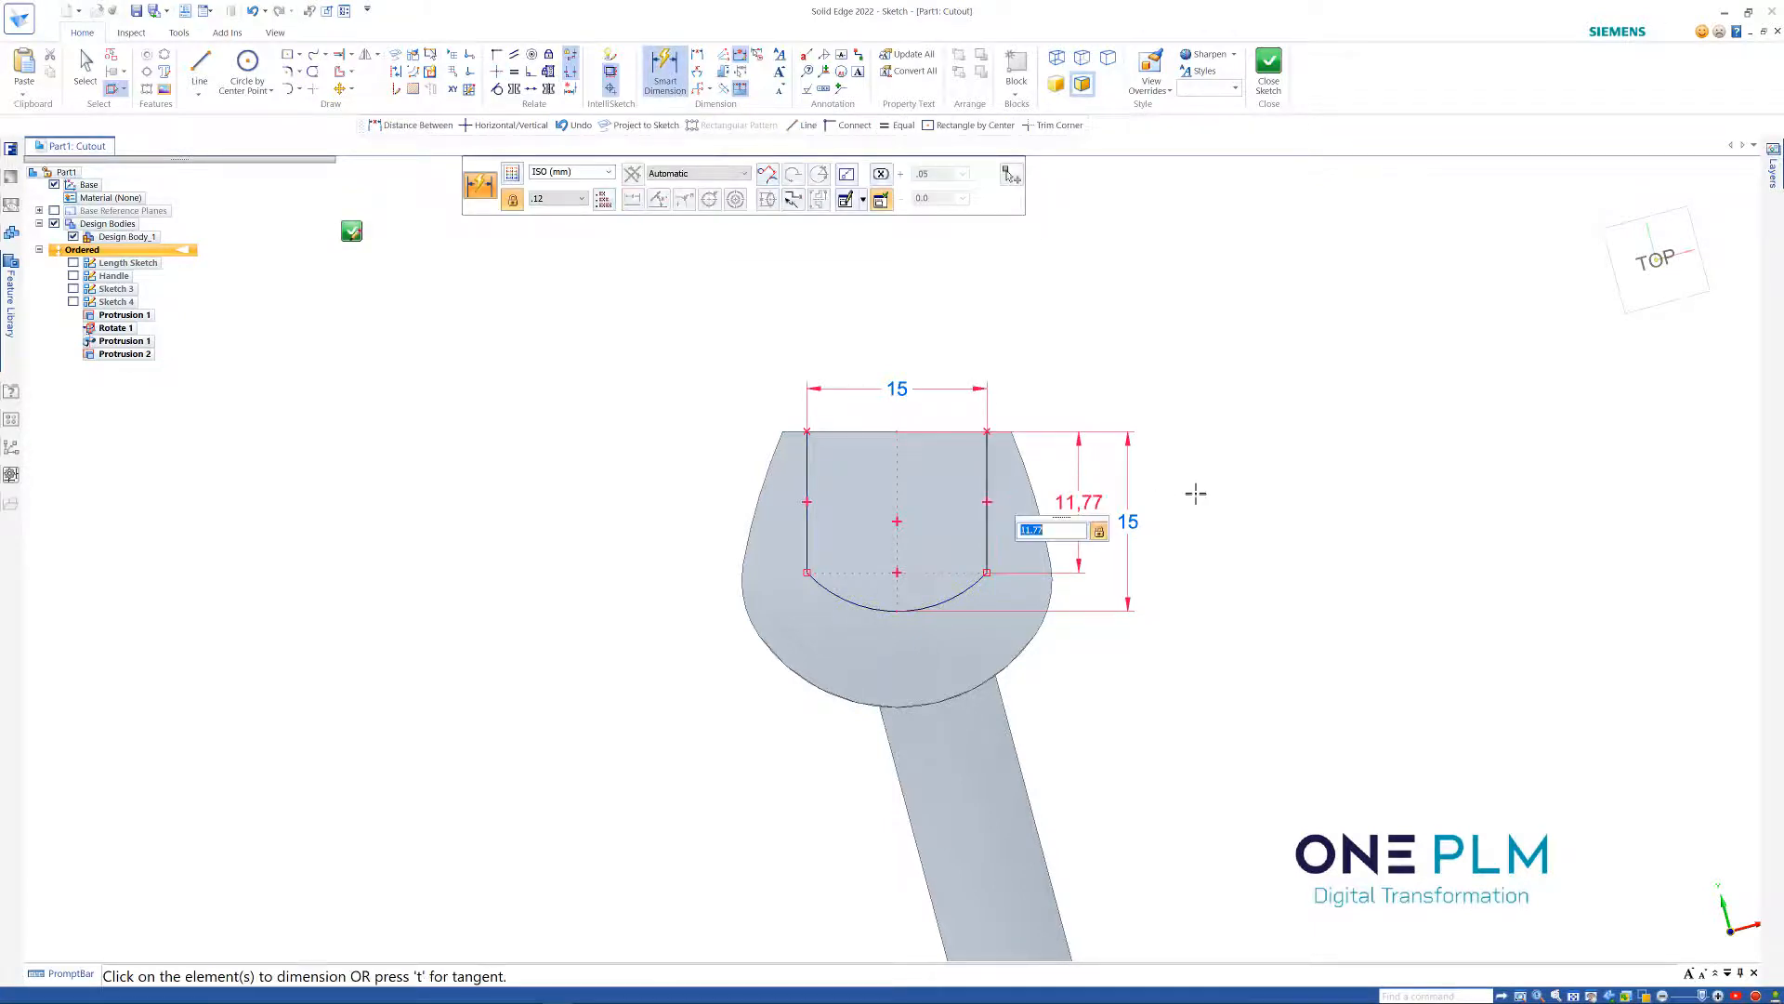
key(Escape)
click(1082, 503)
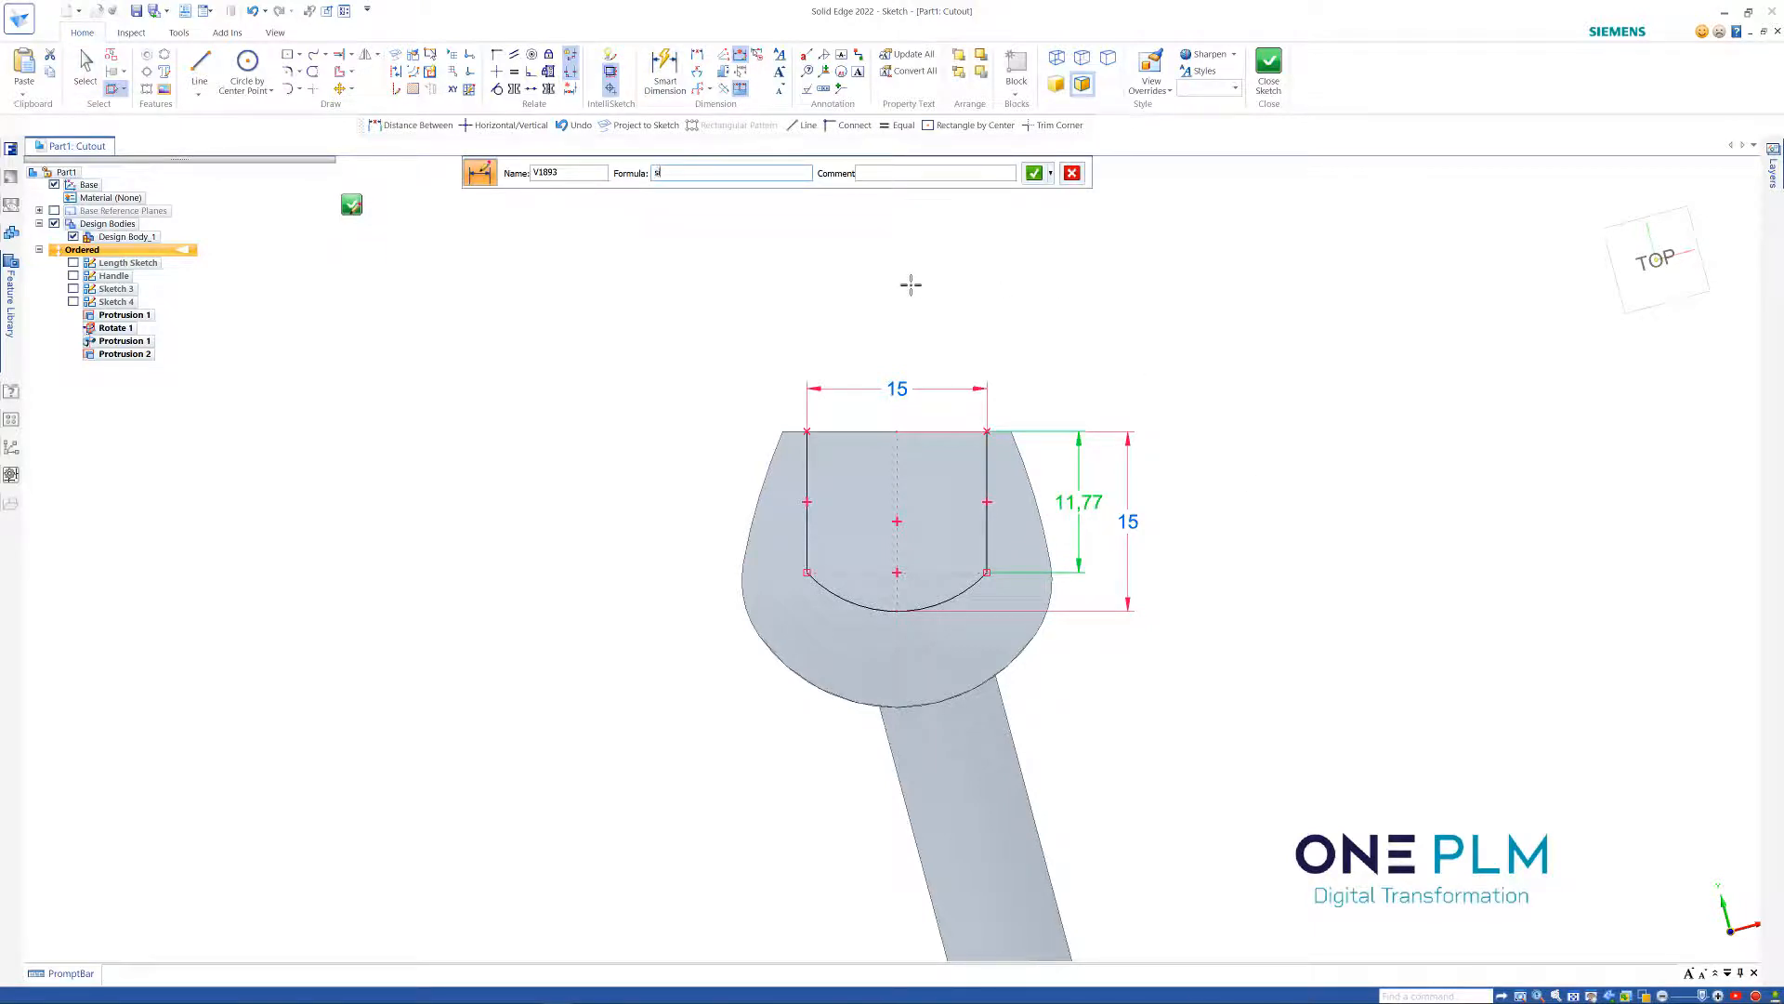
text(size*0,8)
key(Return)
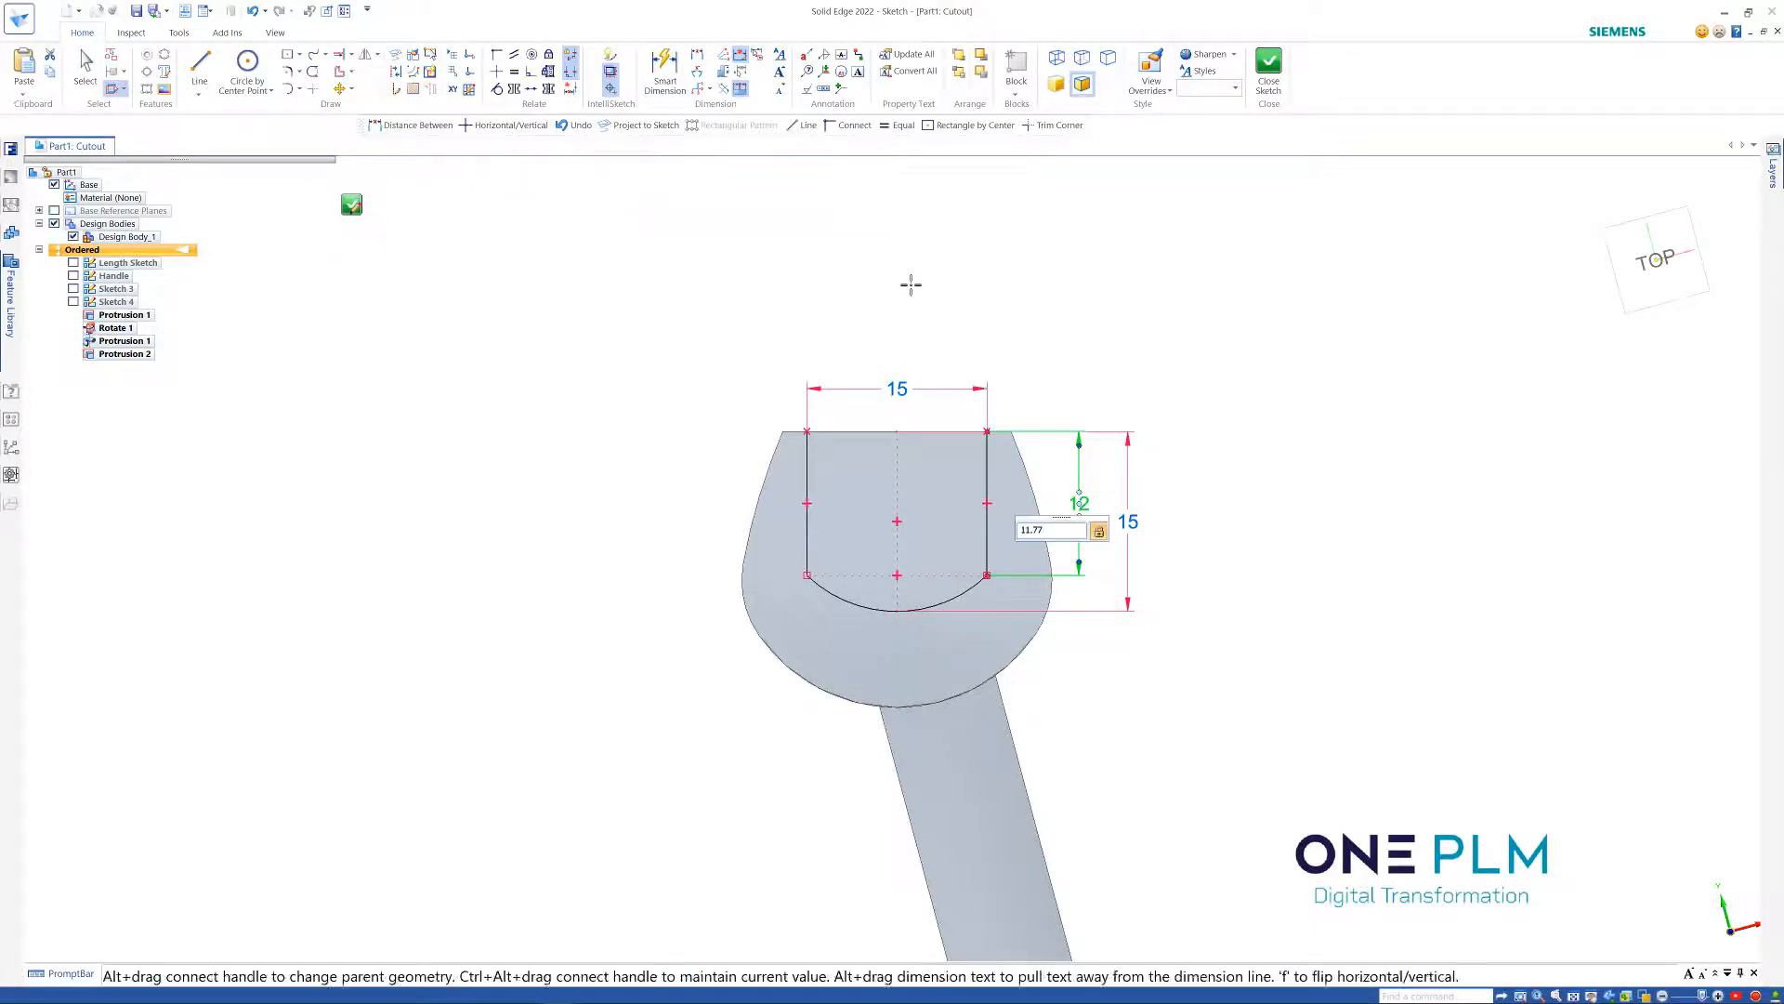
click(1259, 370)
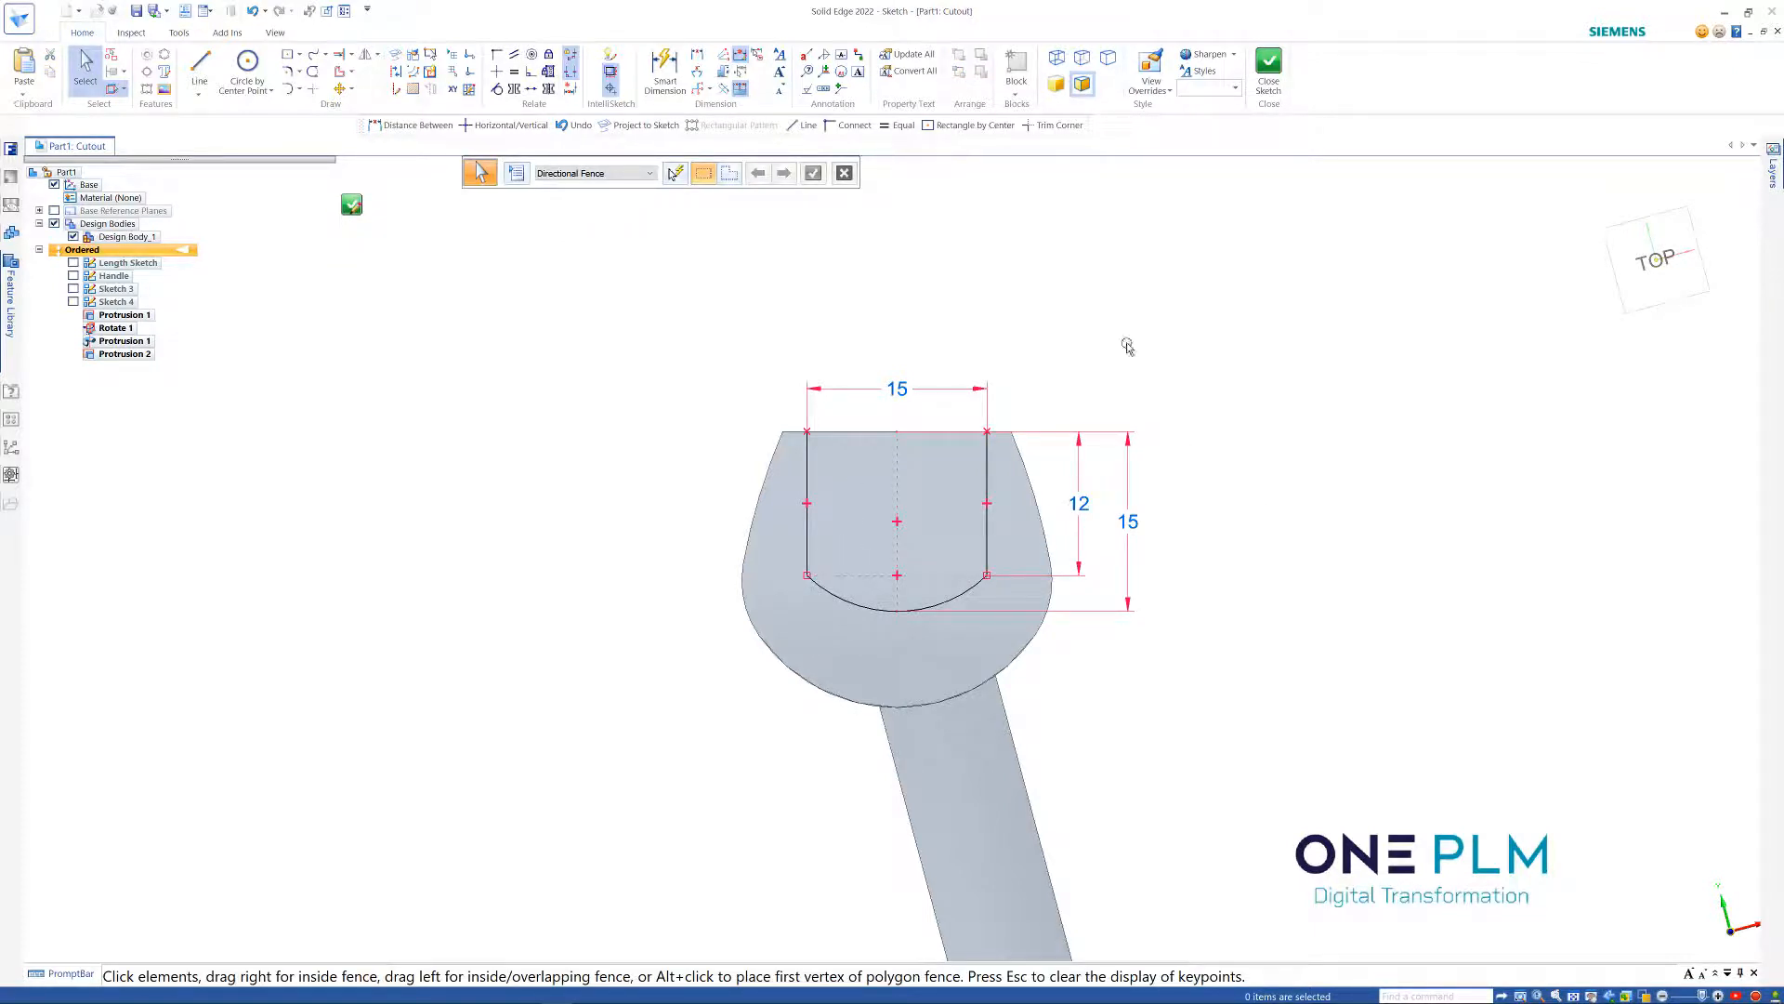
Finish the slot sketch and cut it through all of the extruded end, removing the material inside the profile
click(1268, 65)
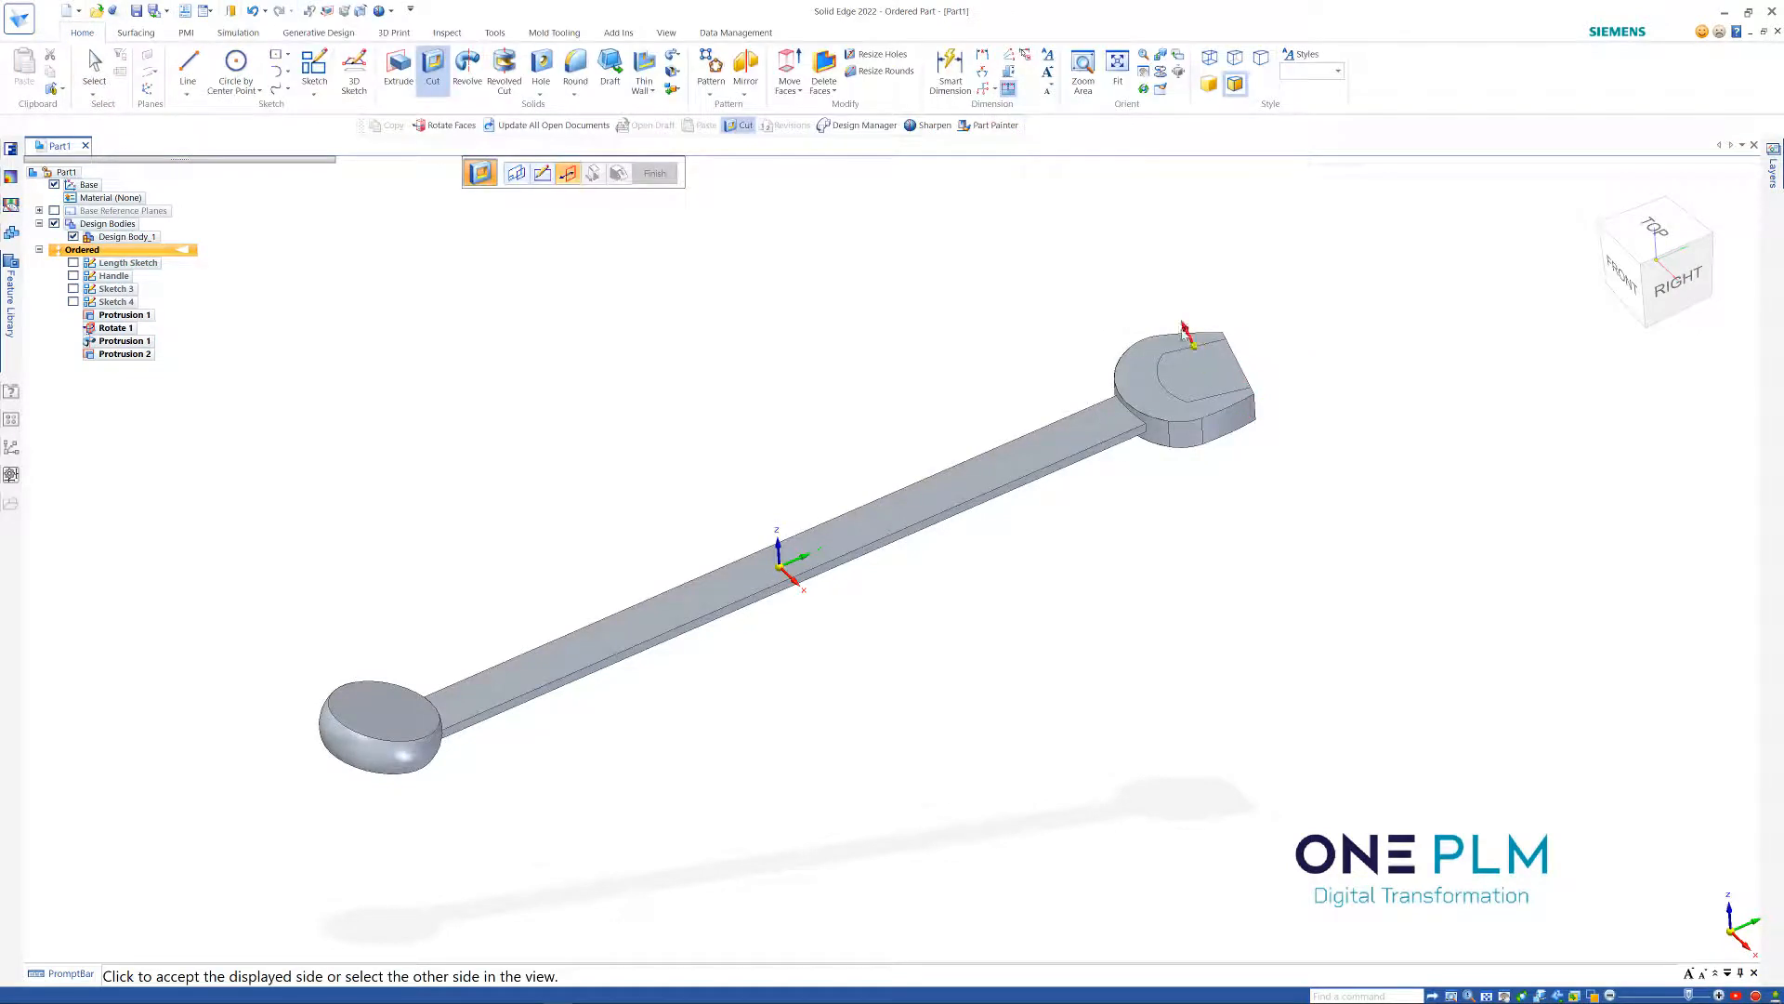
click(1205, 375)
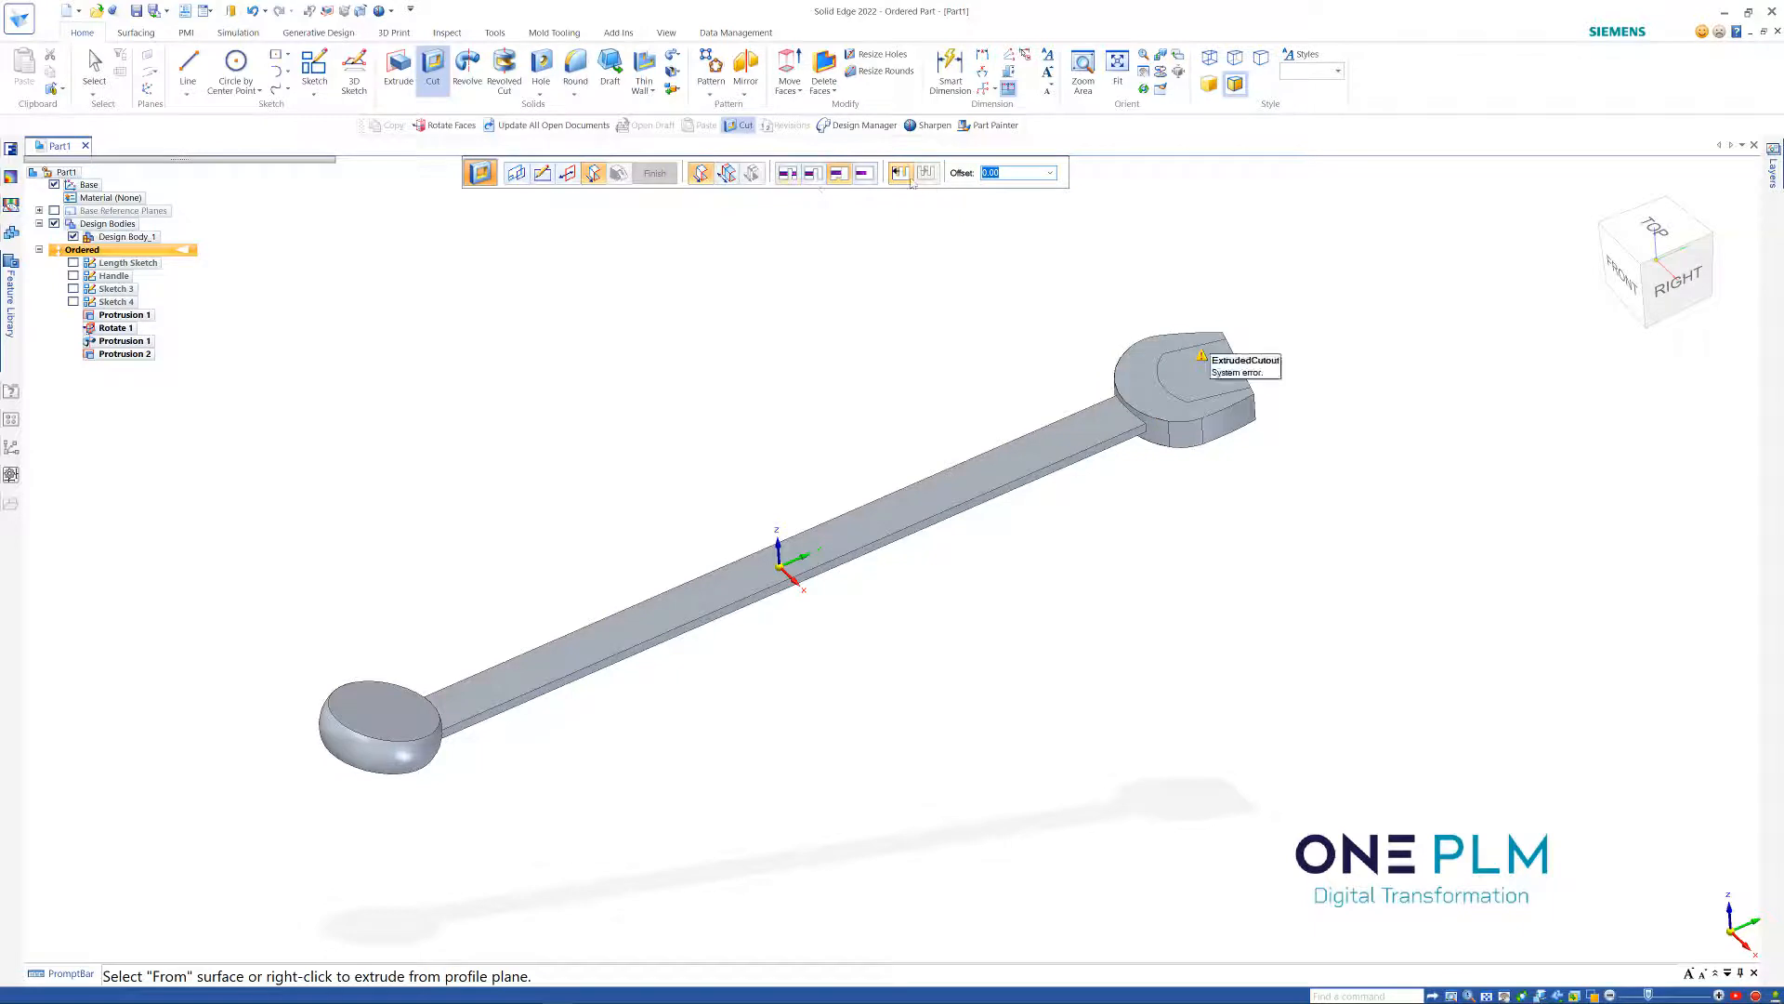
click(787, 175)
click(1250, 517)
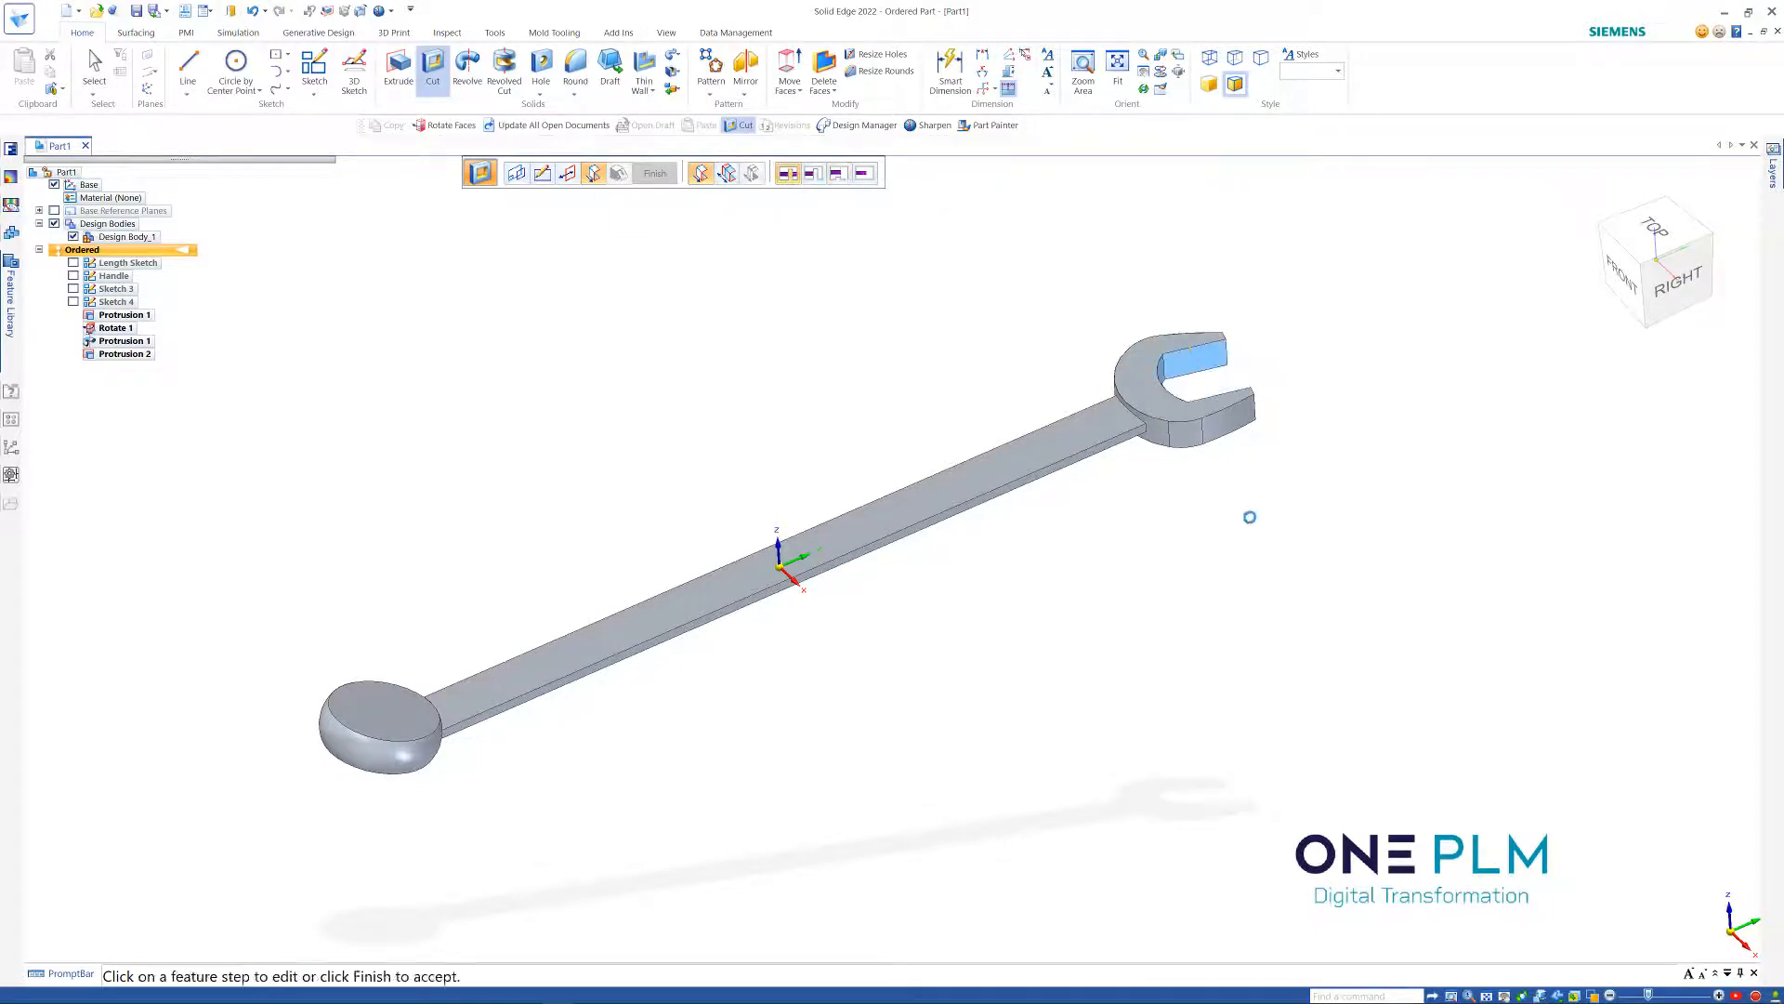
click(657, 177)
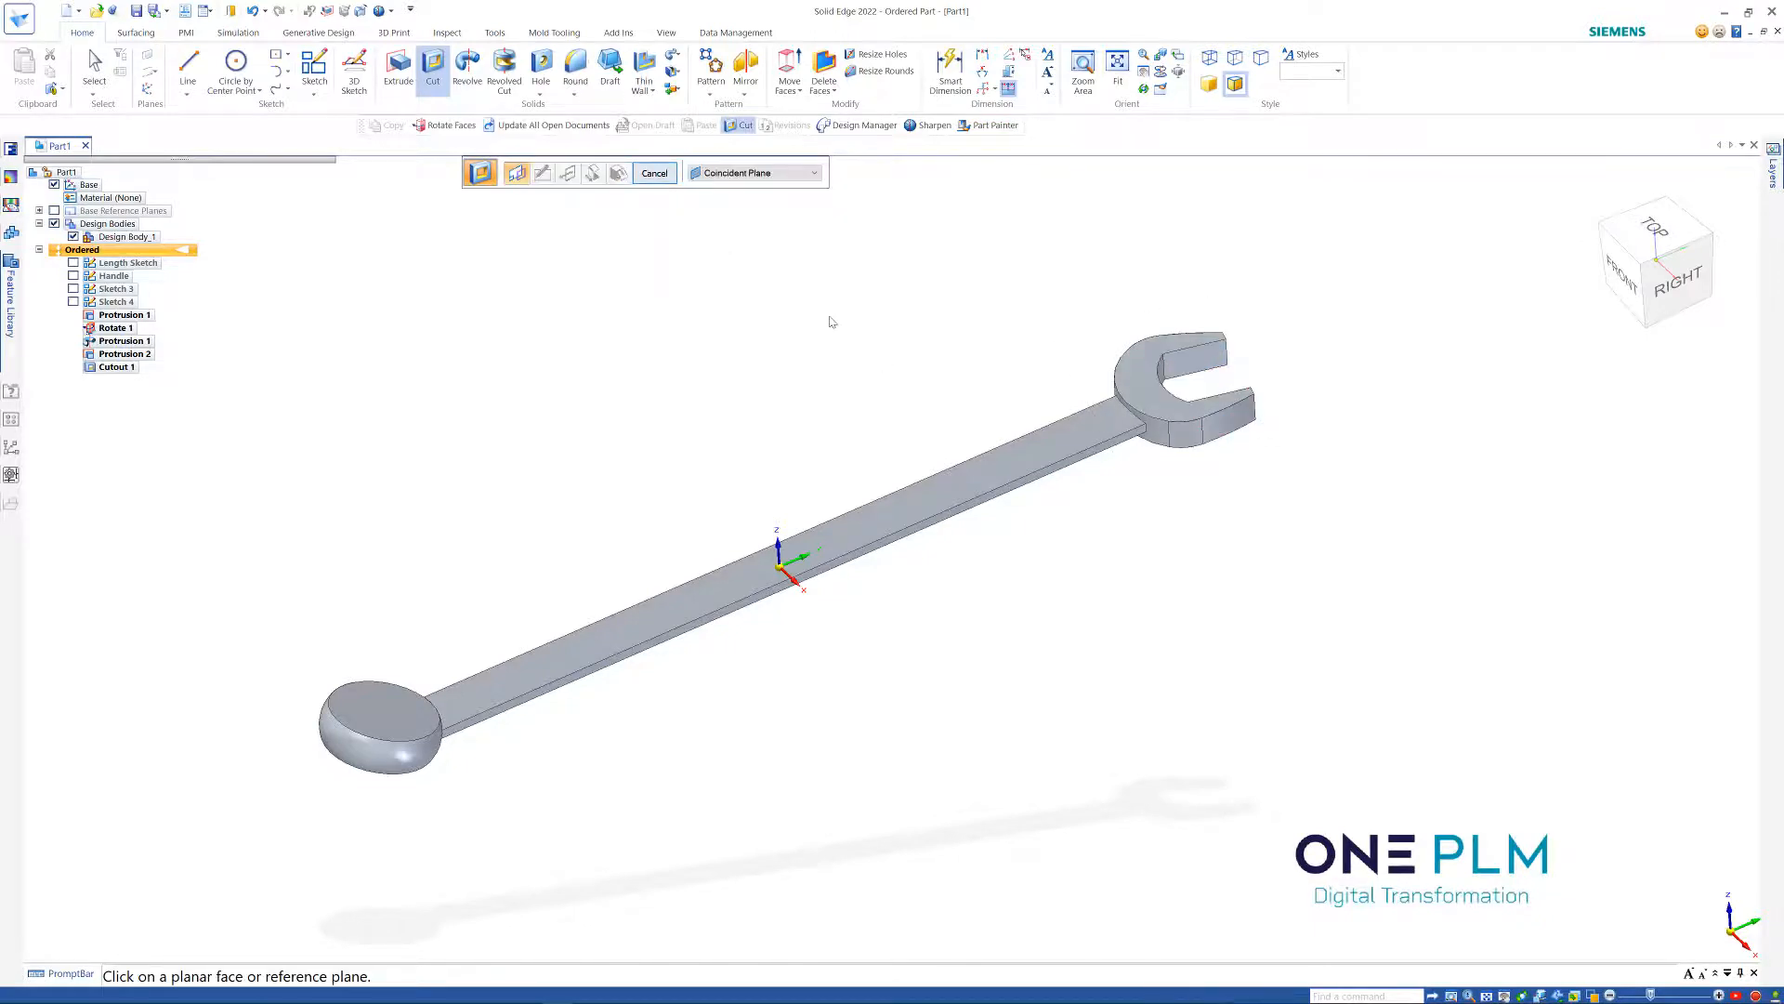
mouse_move(963, 308)
middle_down()
mouse_move(960, 387)
mouse_move(960, 331)
middle_up()
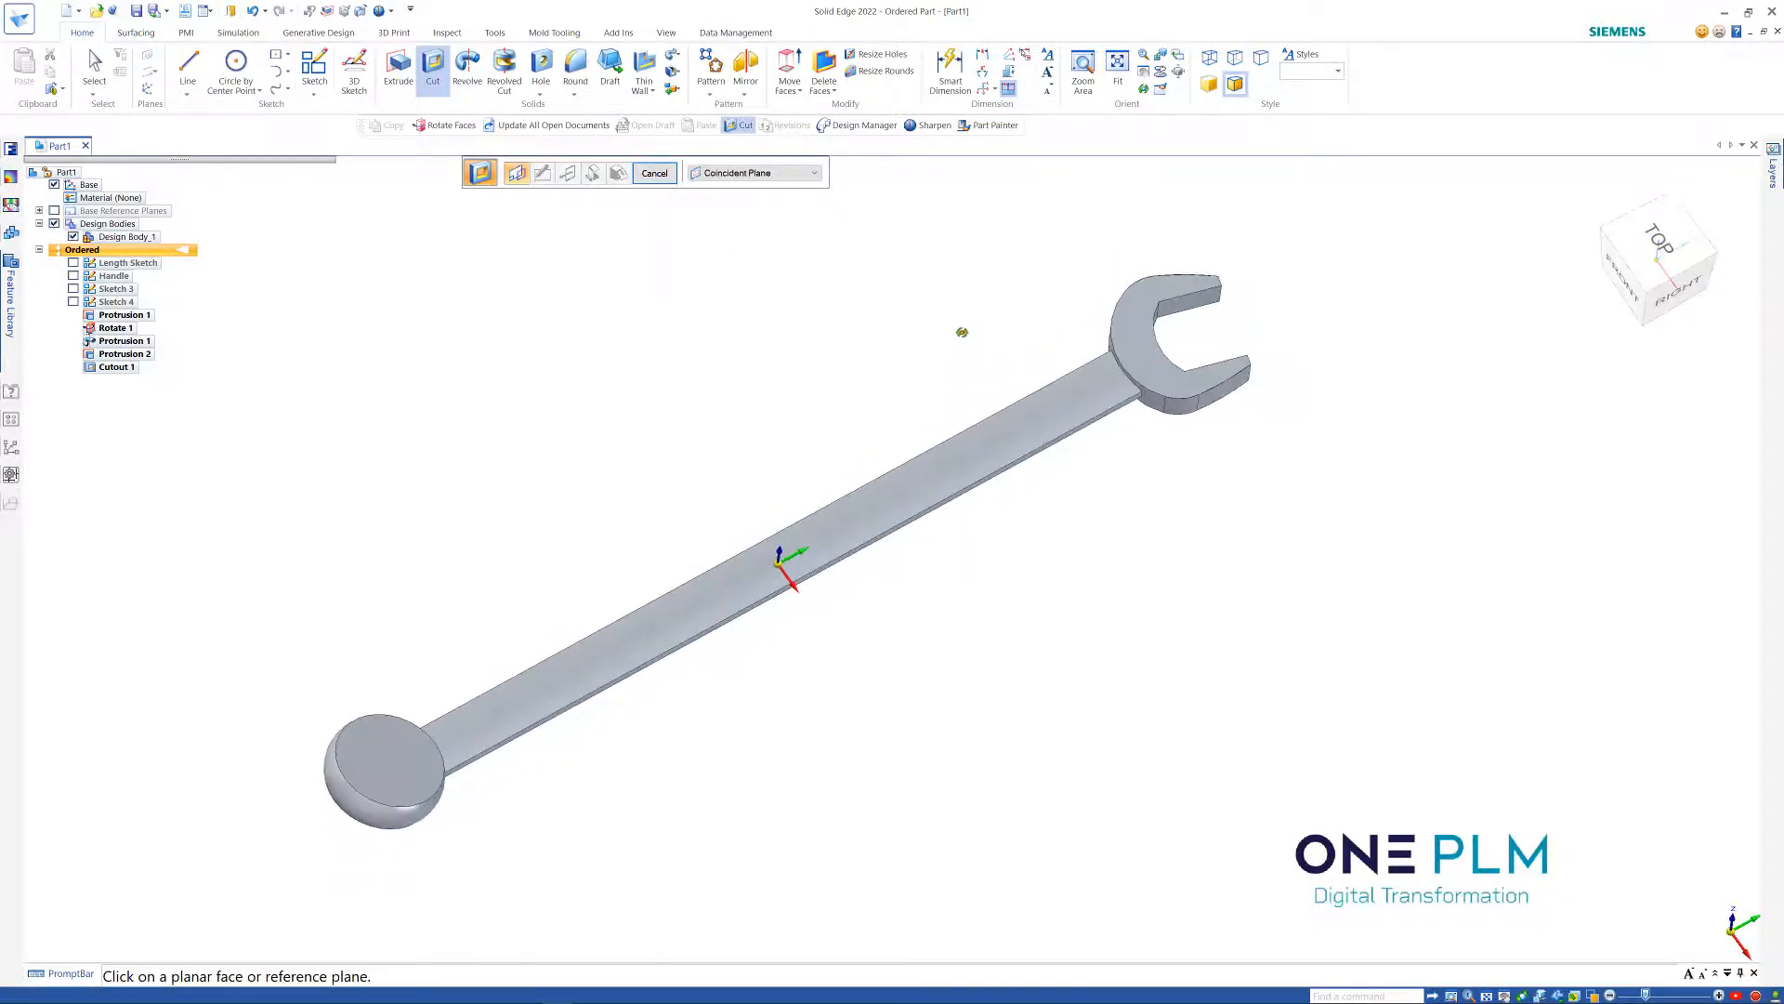
click(654, 174)
Start a cut on the knob's flat top face and sketch a six-sided polygon about 14.2 mm across flats, centred on the face
scroll(1169, 316, up, 3)
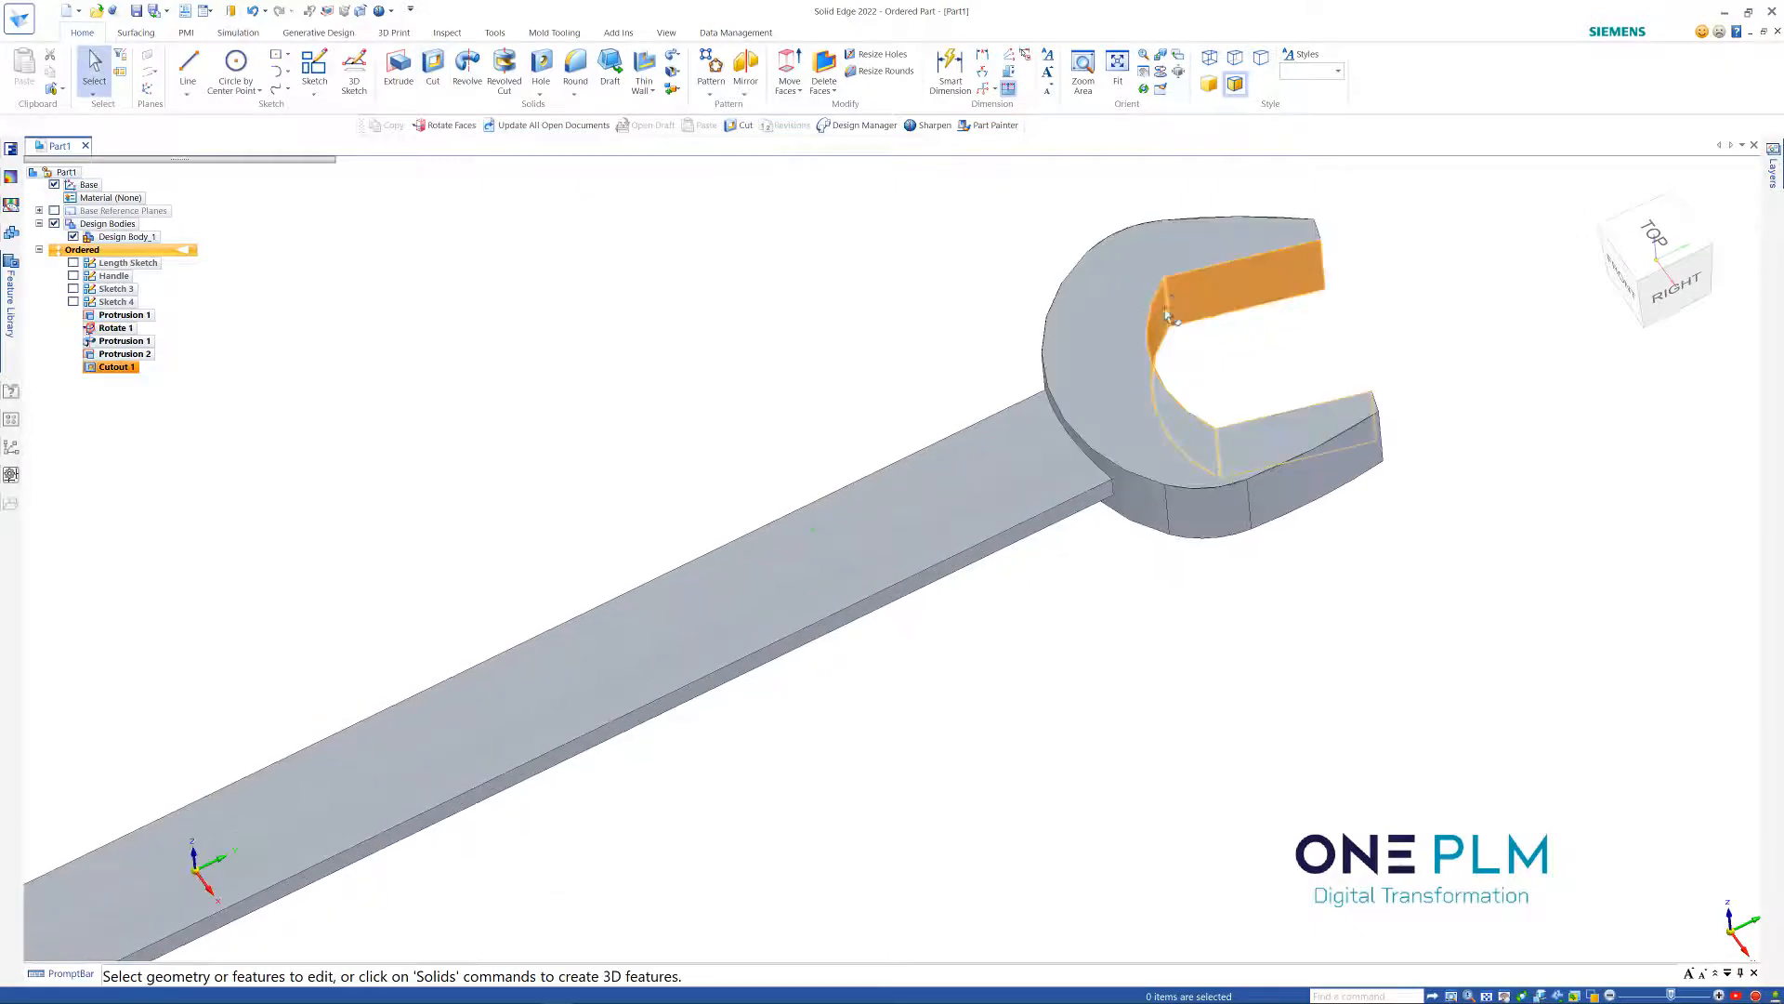
scroll(1185, 367, down, 6)
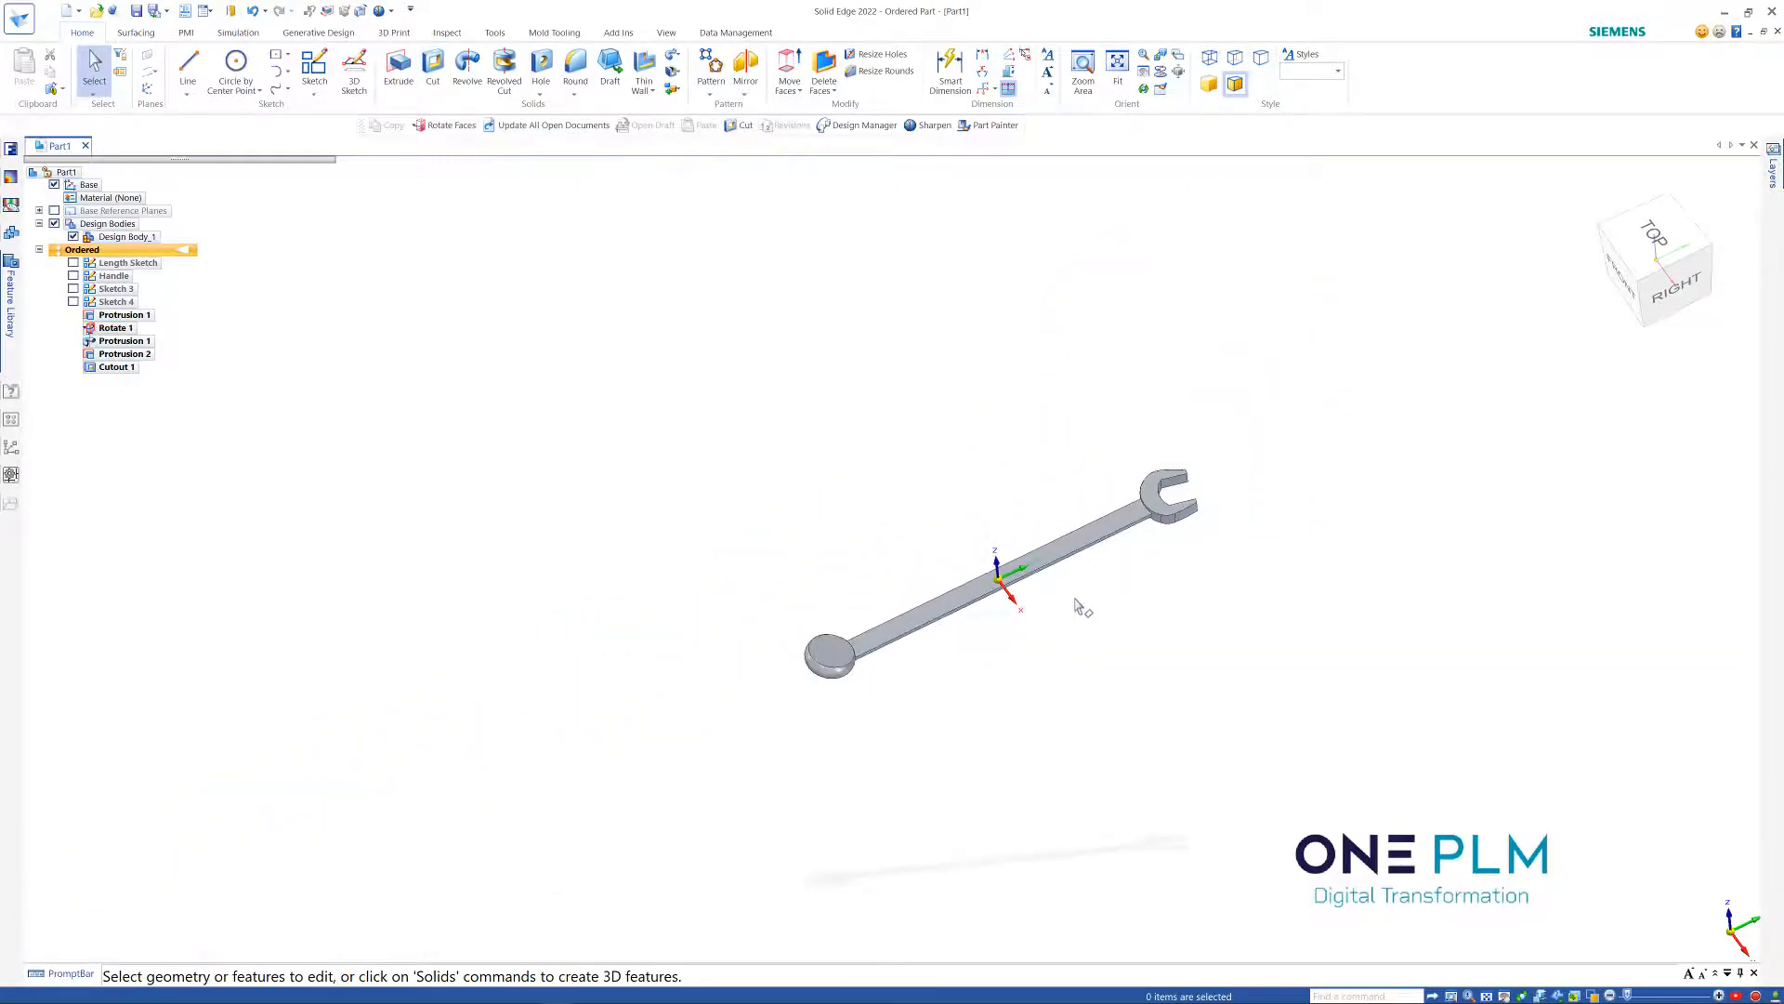
scroll(1073, 602, up, 3)
mouse_move(957, 386)
middle_down()
mouse_move(956, 363)
mouse_move(942, 399)
middle_up()
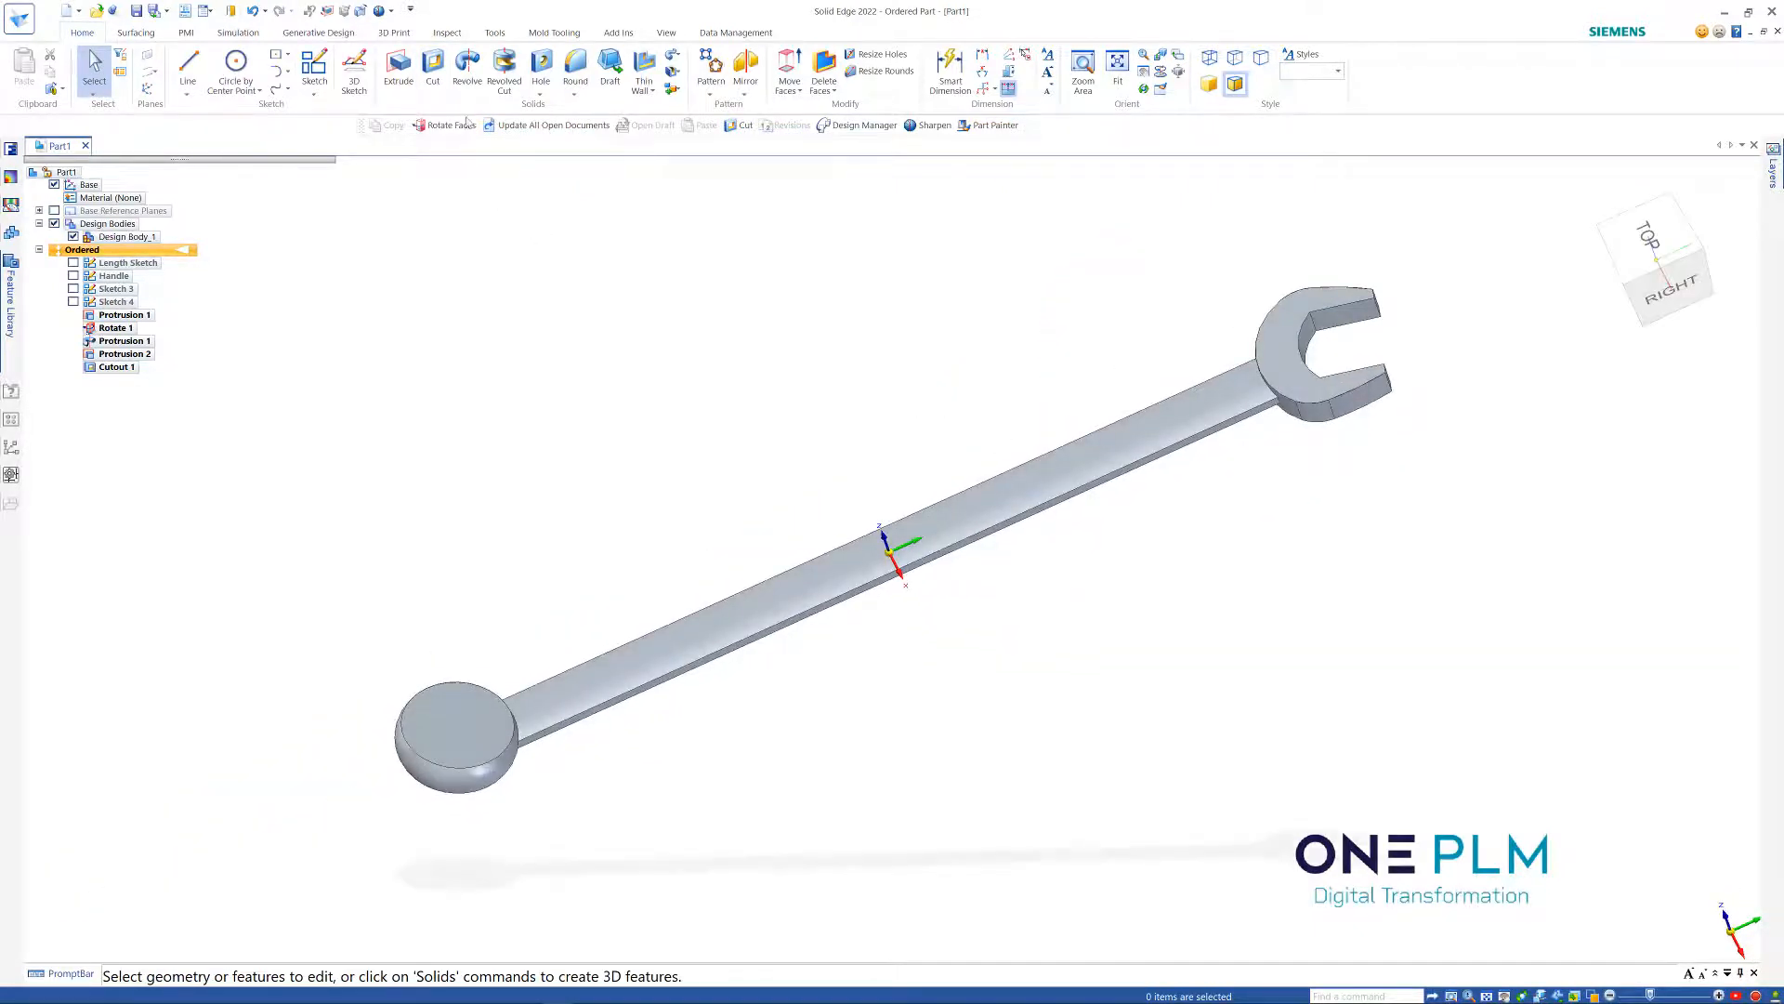
click(434, 66)
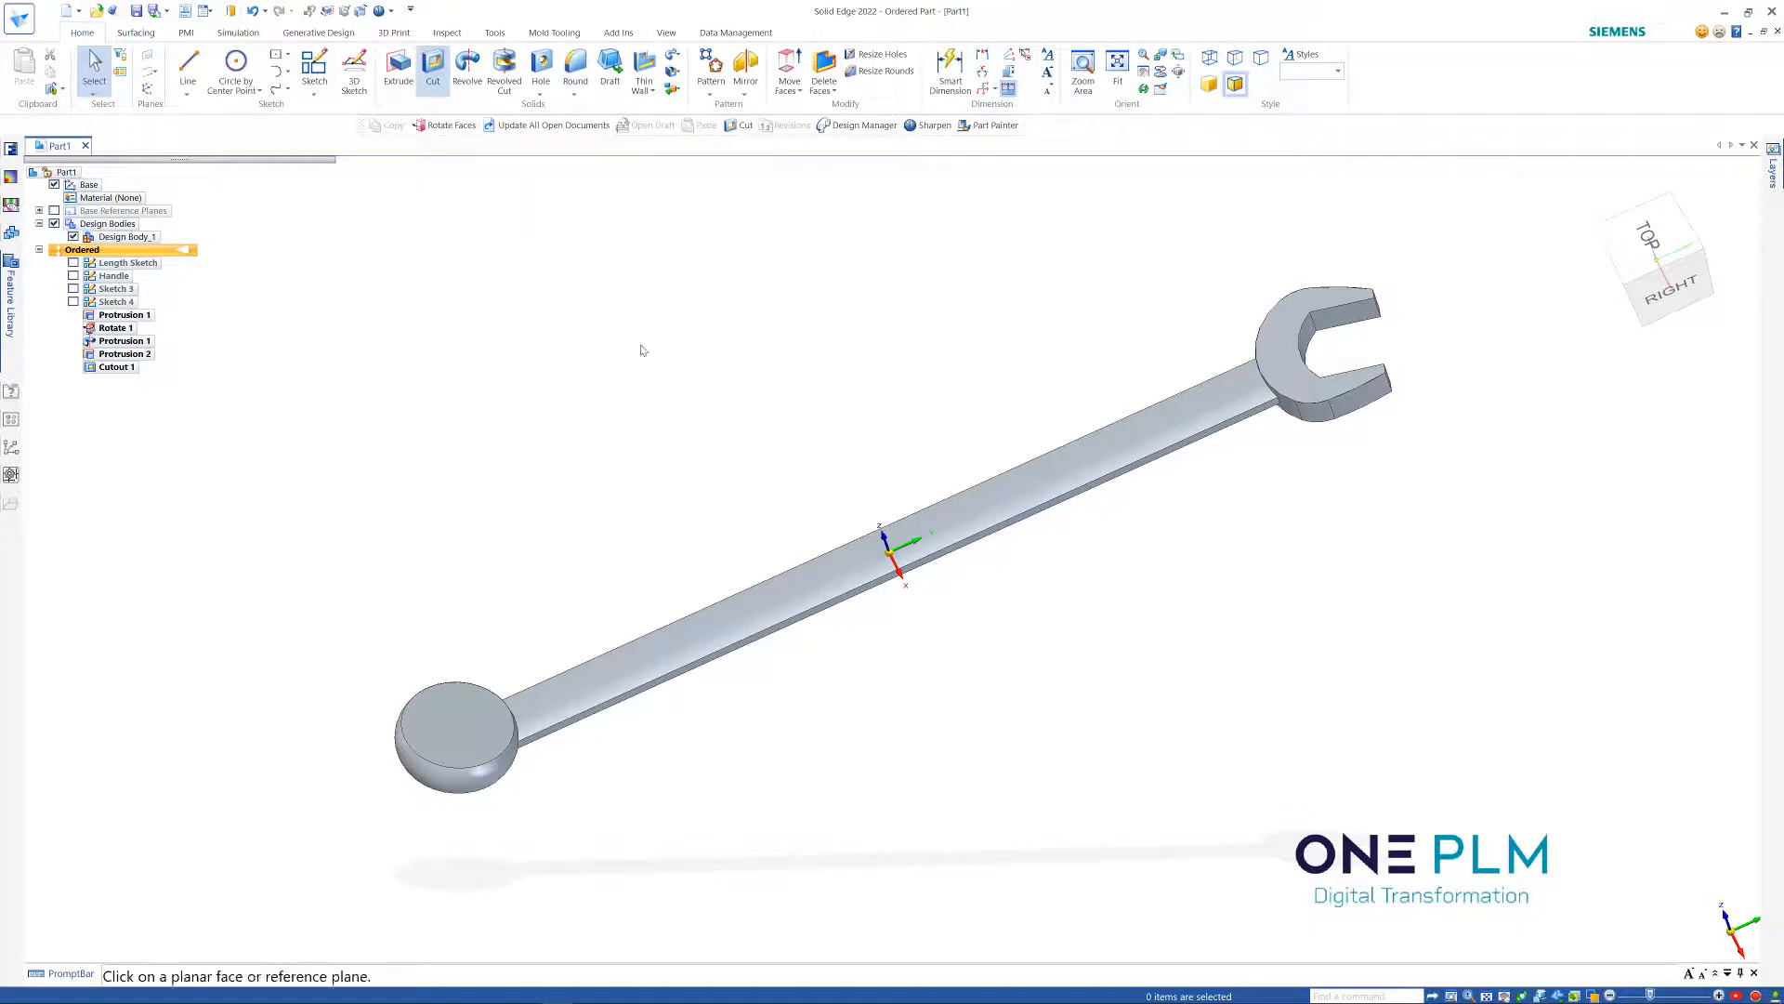
click(478, 713)
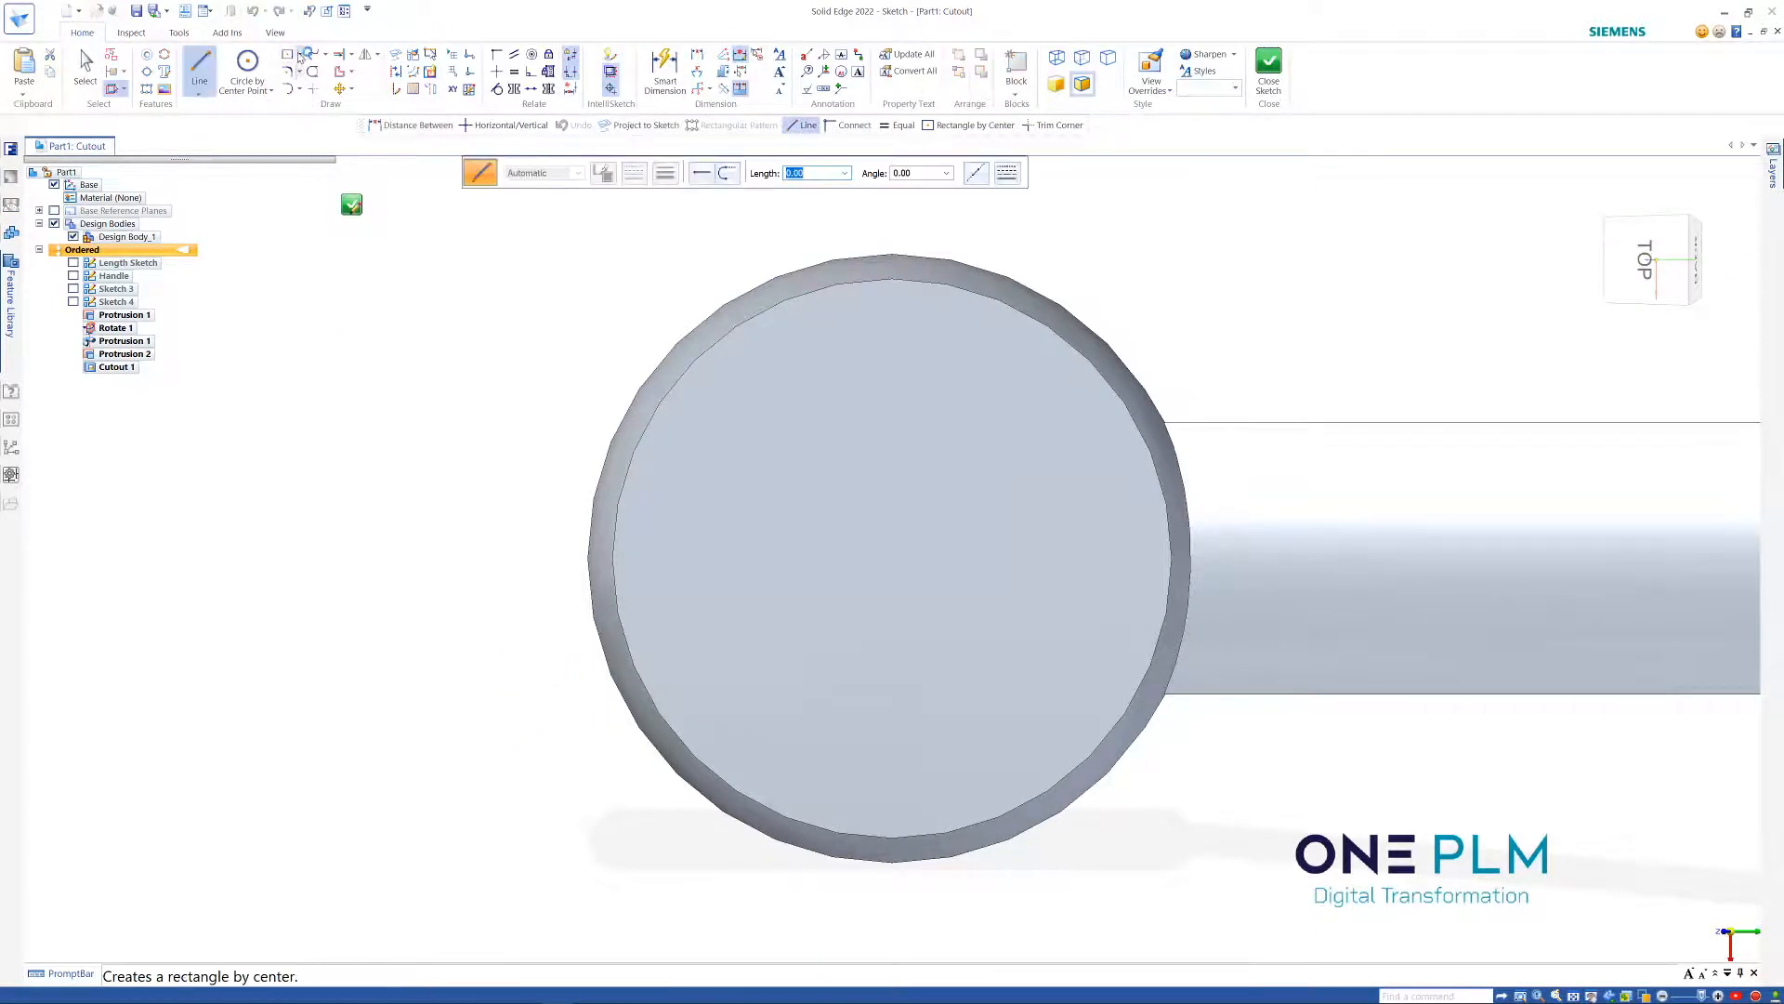
click(300, 57)
click(348, 136)
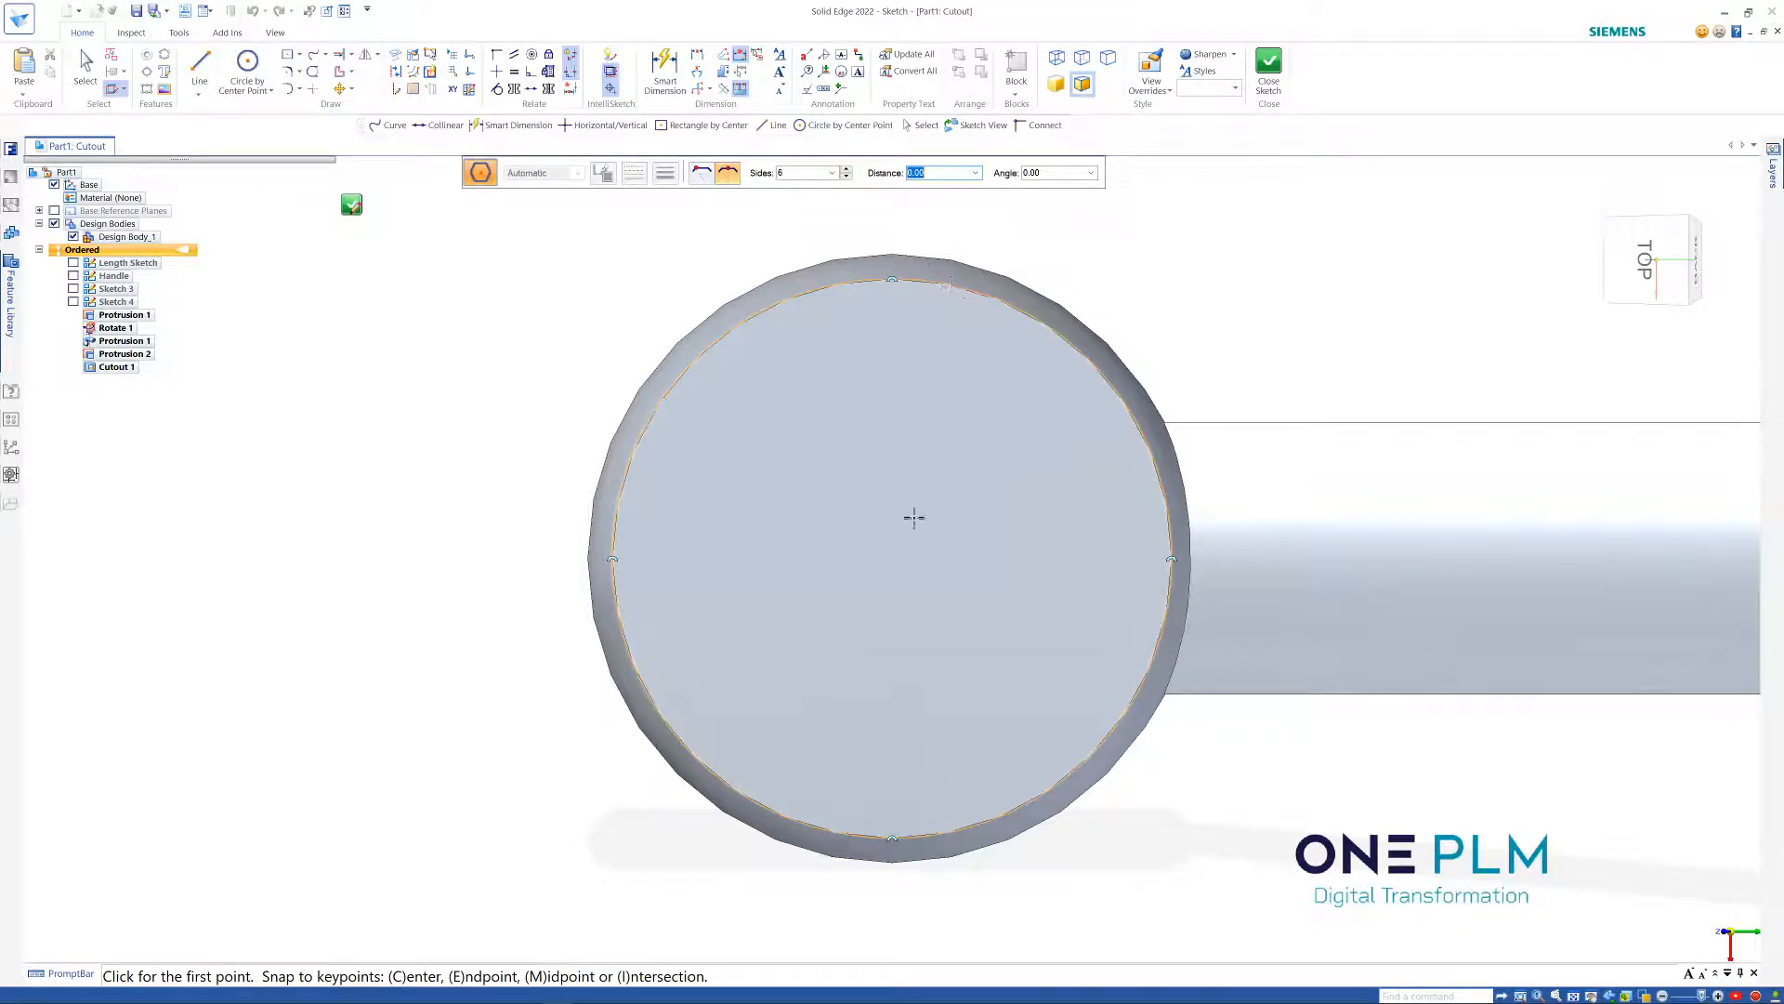
click(890, 559)
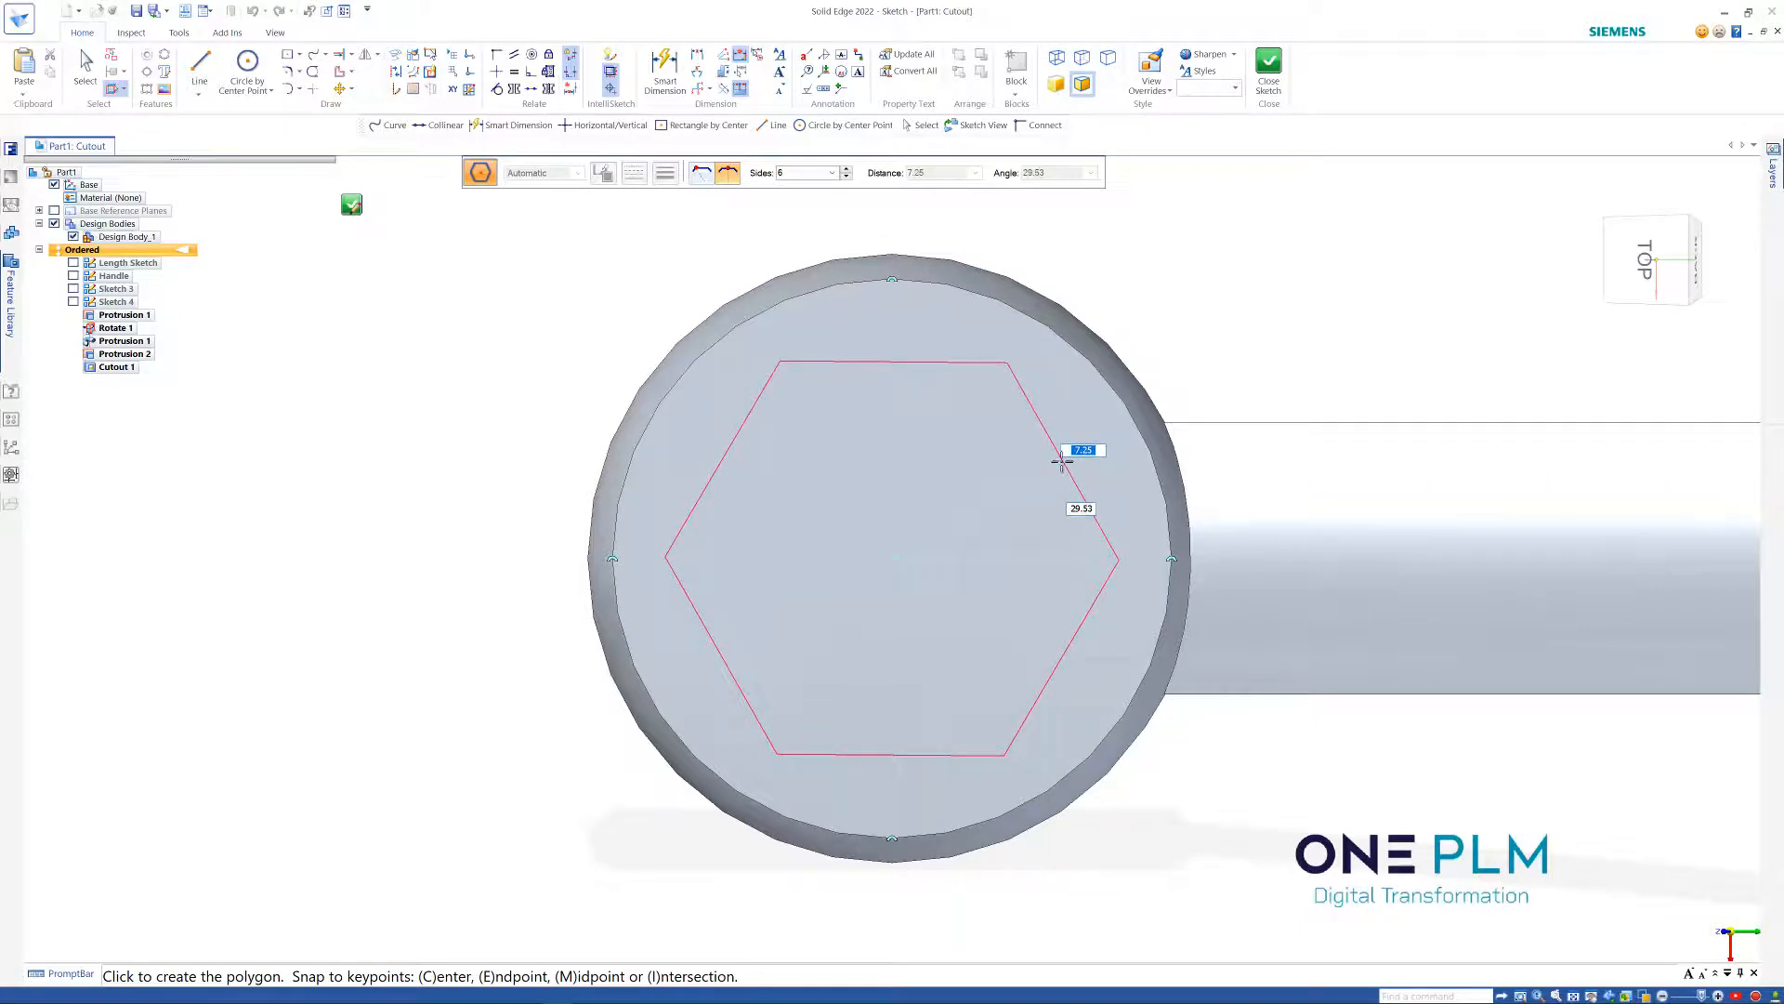
click(1055, 455)
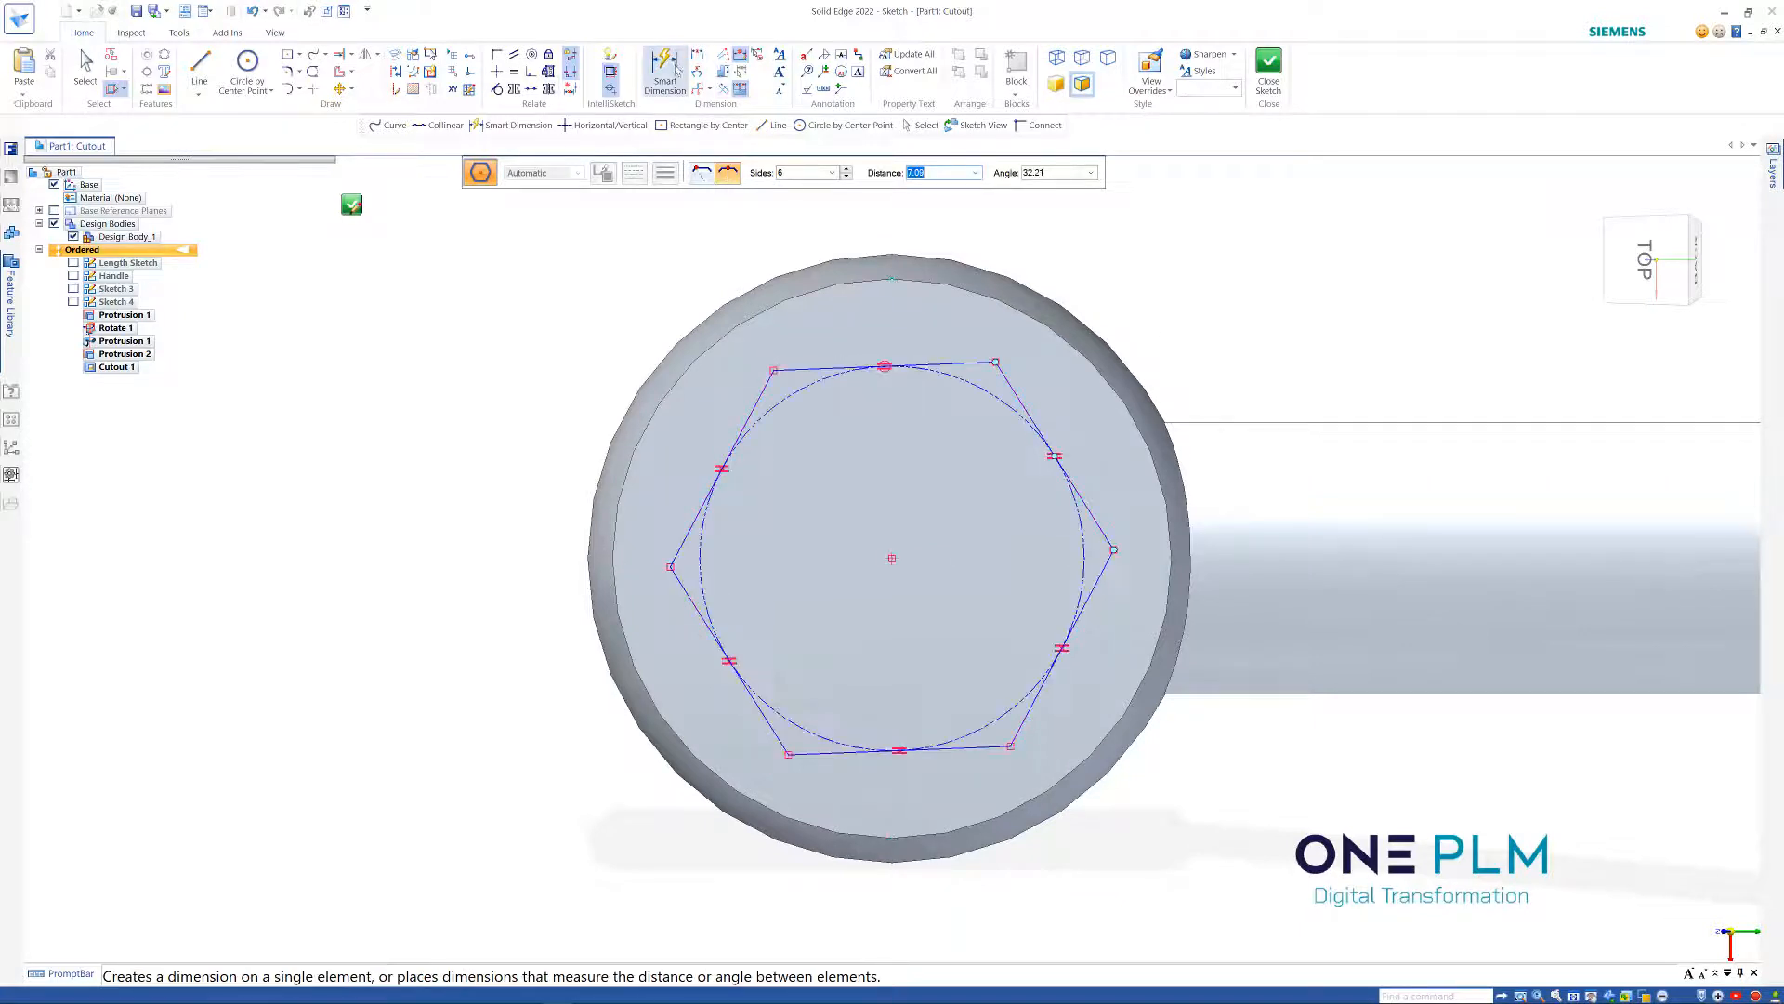
Dimension the diameter of the hexagon's inscribed circle as 15 mm and drive it with the formula size
click(664, 70)
click(990, 387)
click(1178, 314)
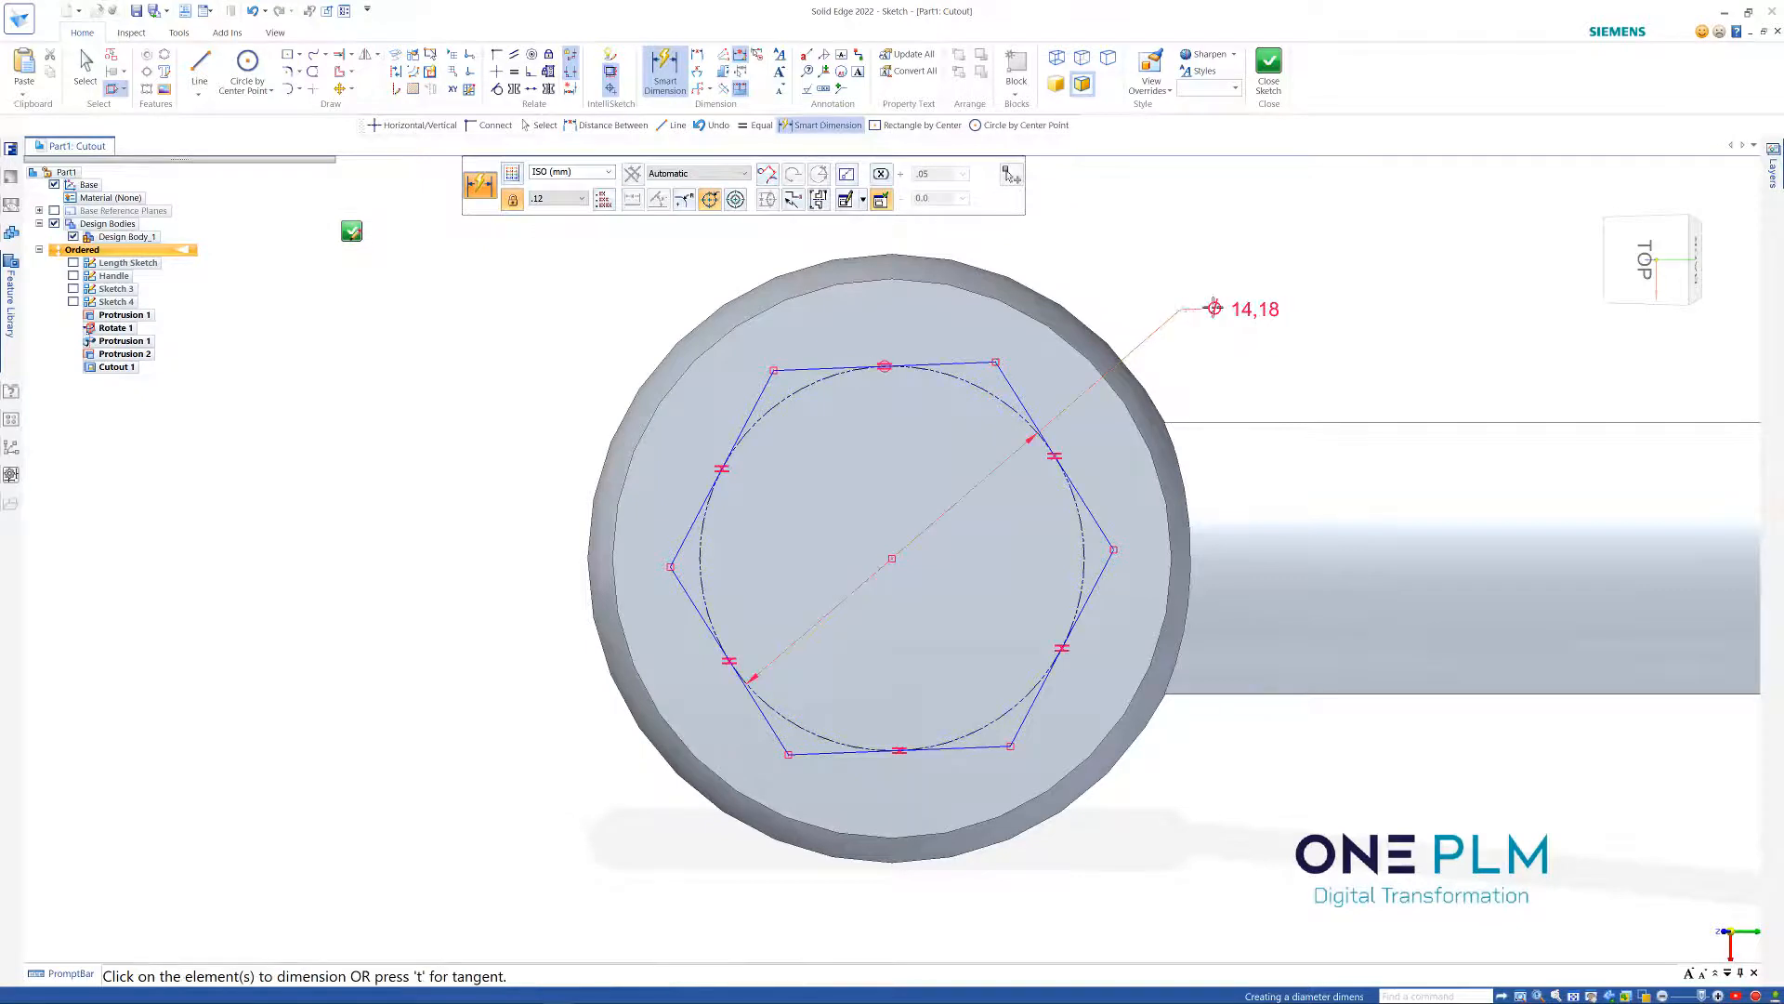
text(1)
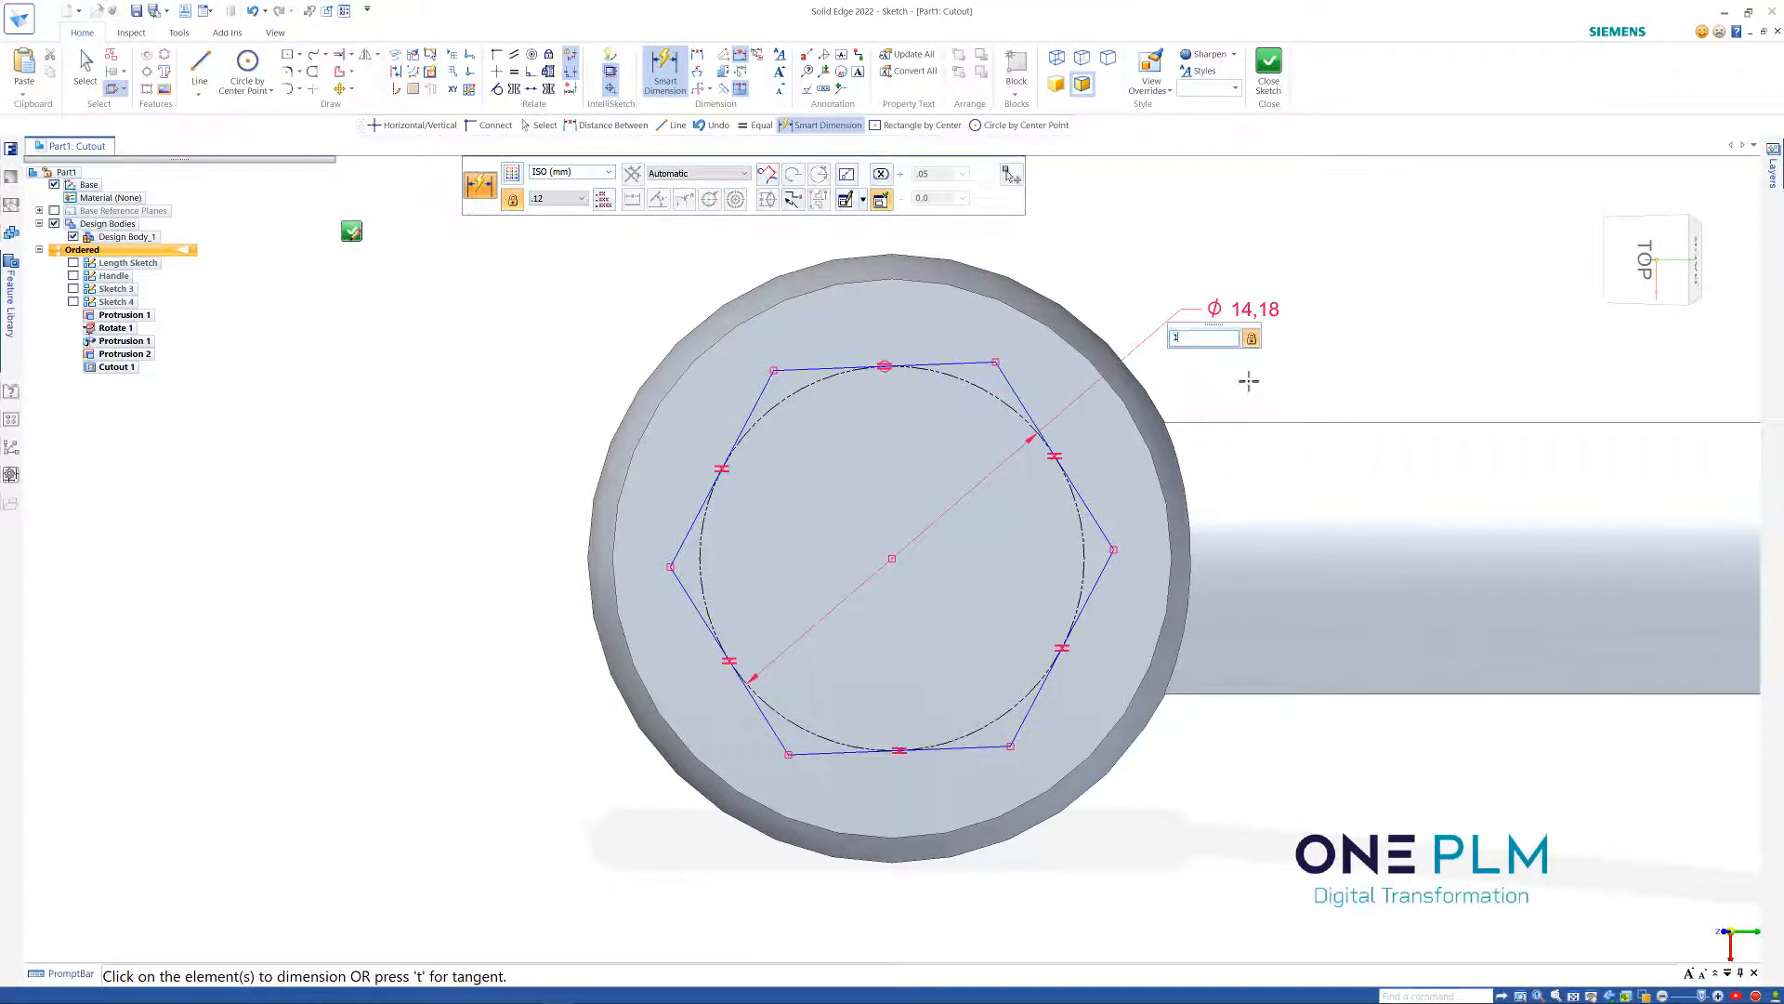
text(5)
key(Return)
key(Escape)
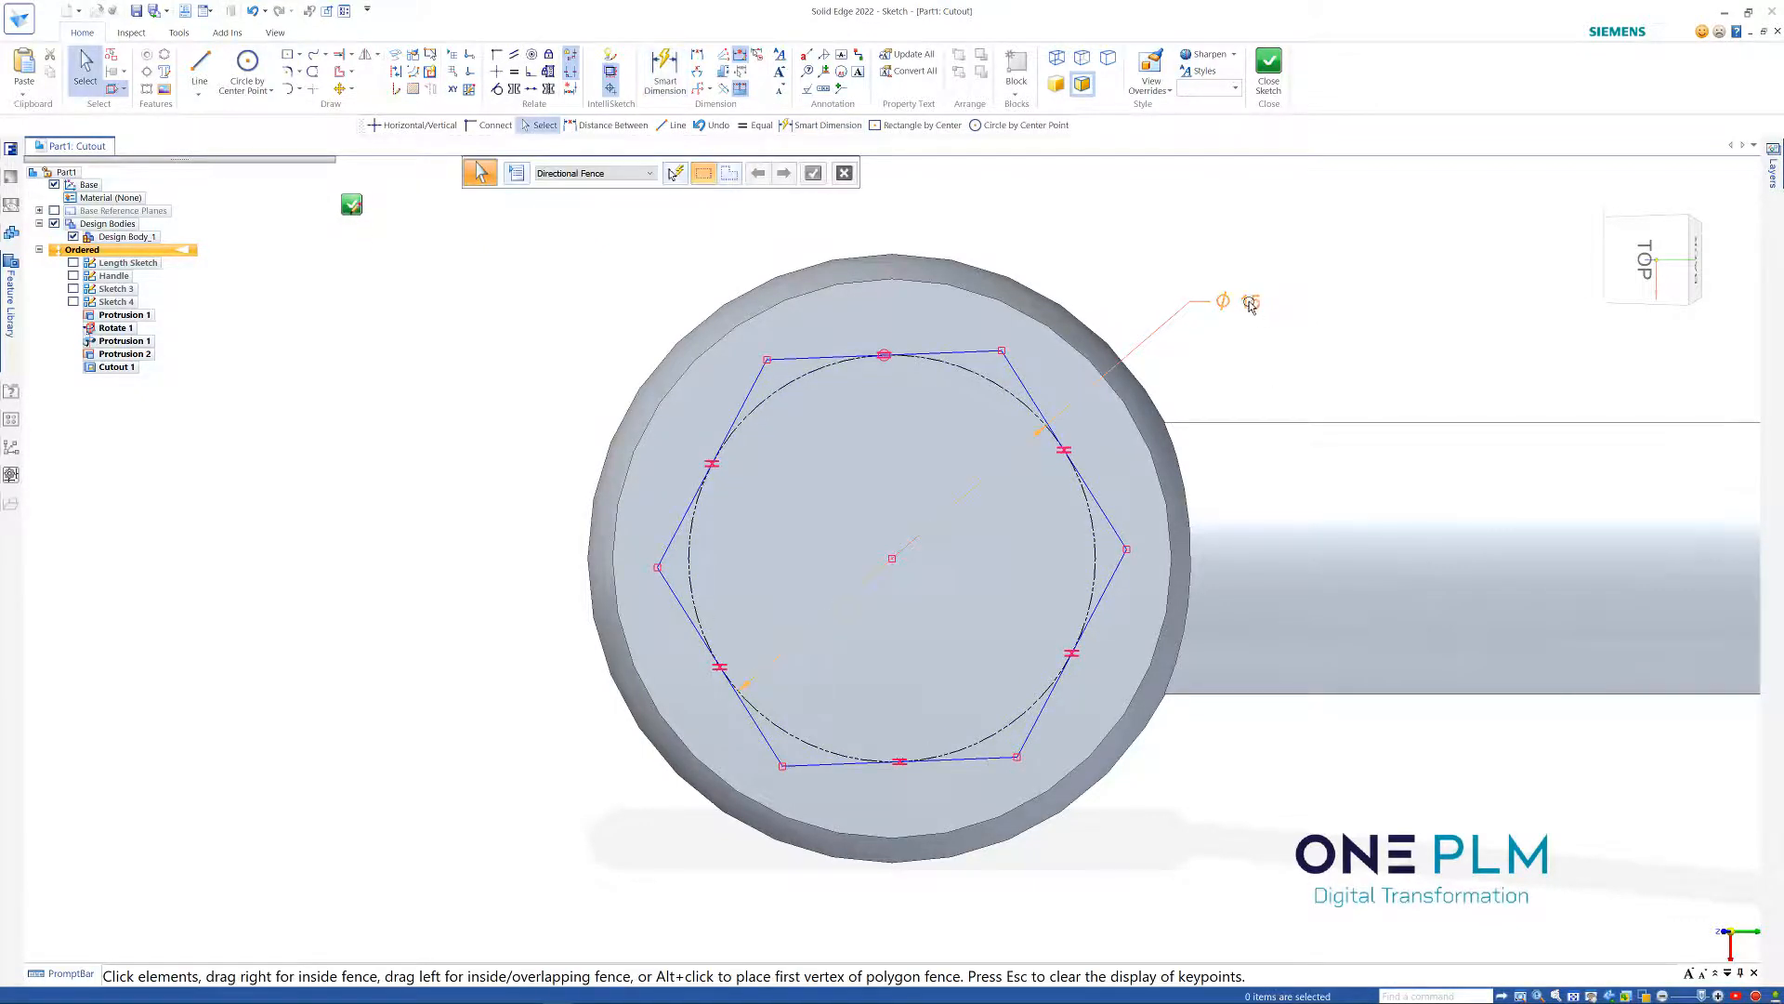
click(1245, 303)
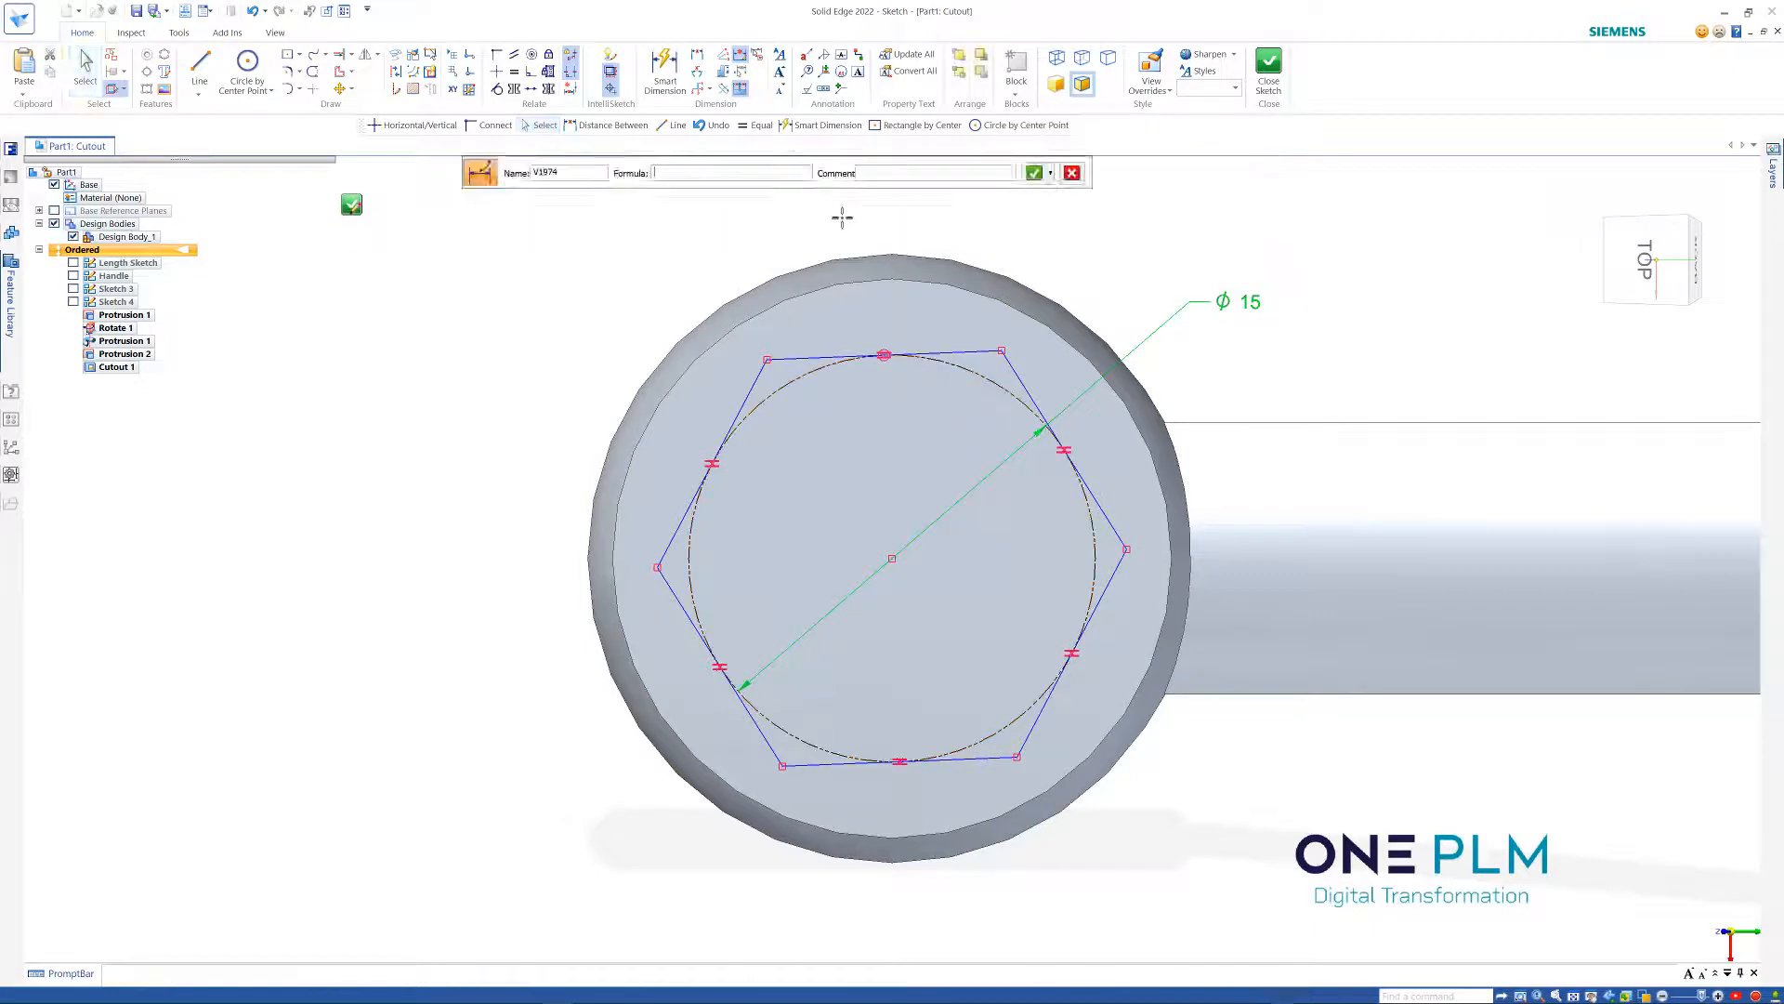
text(size)
key(Return)
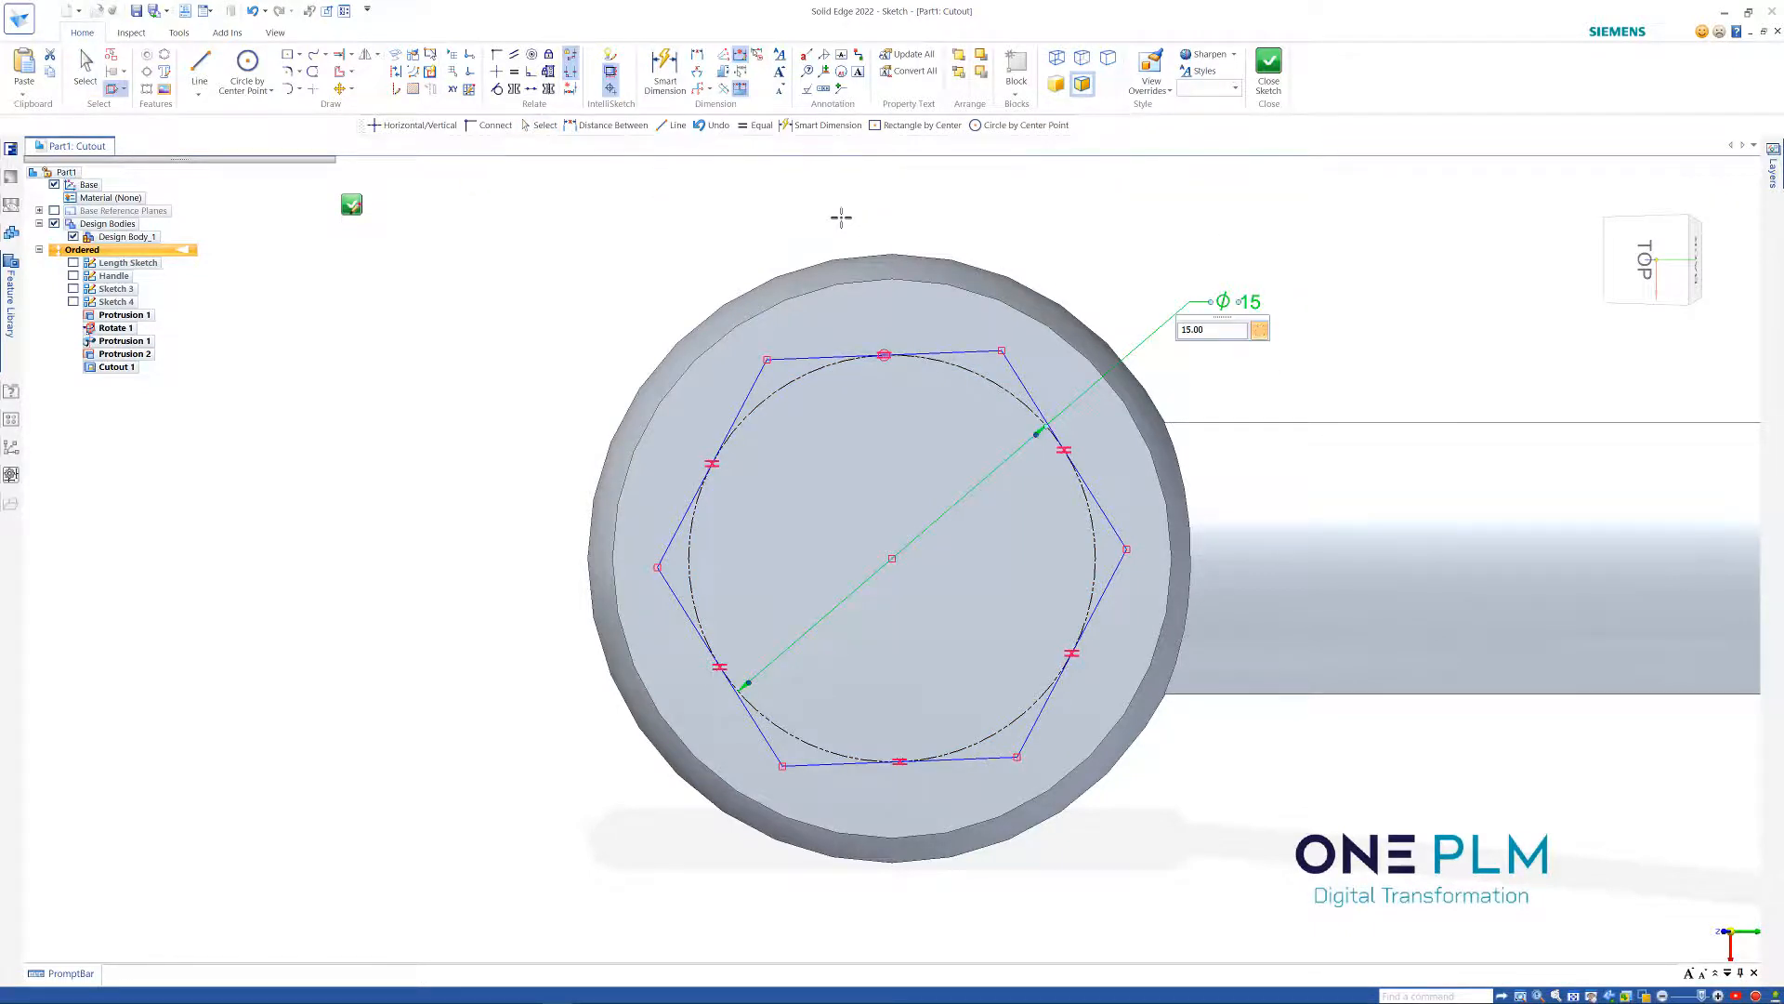
Constrain the hexagon's upper edge to be horizontal
click(497, 70)
click(795, 356)
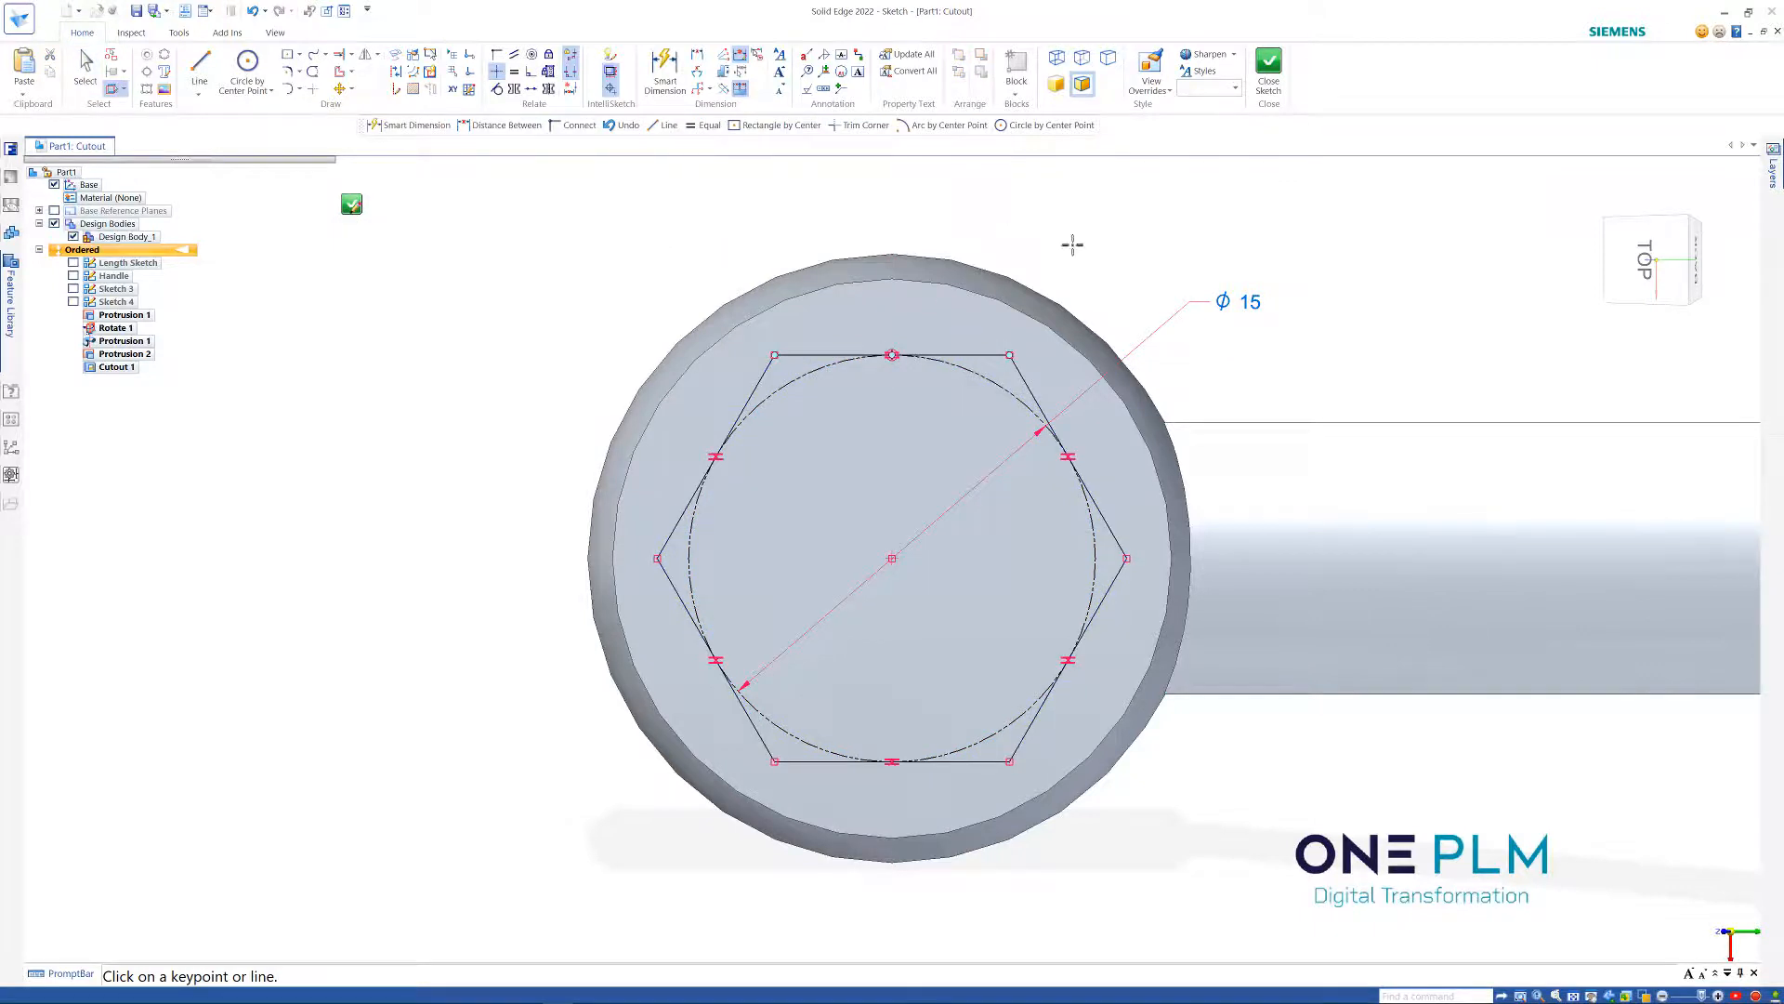
key(Escape)
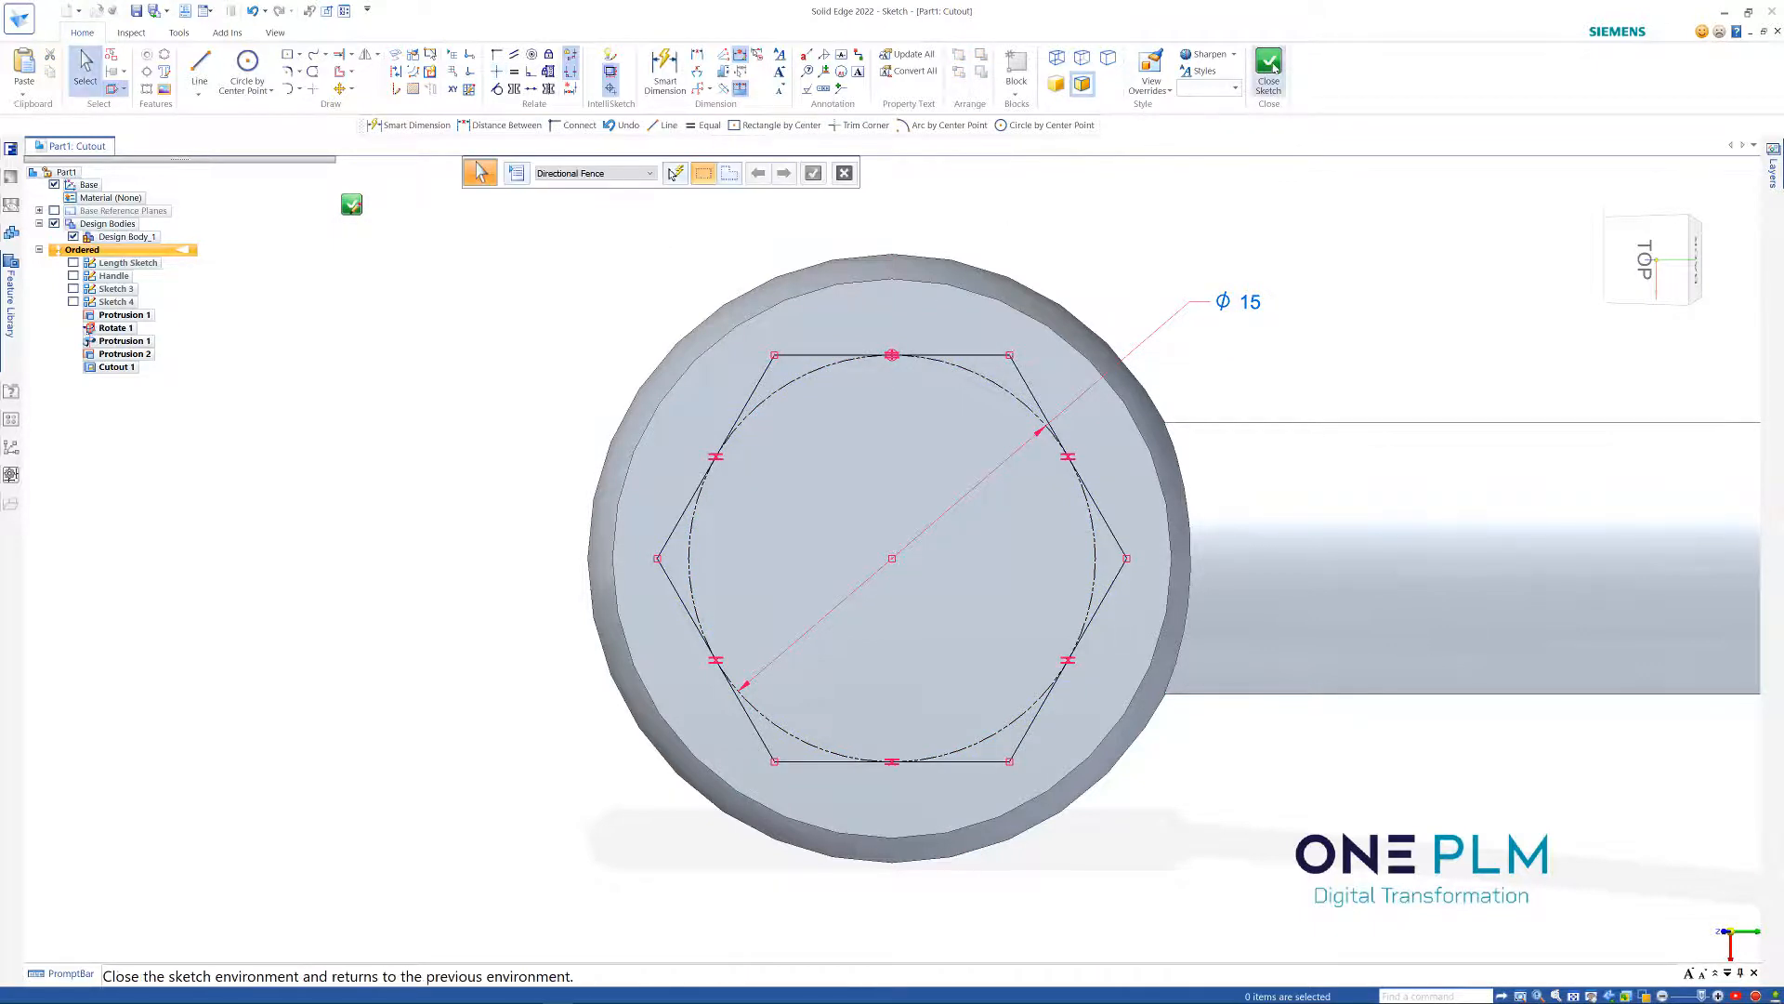
Finish the hexagon sketch and cut it all the way through the knob
click(1268, 67)
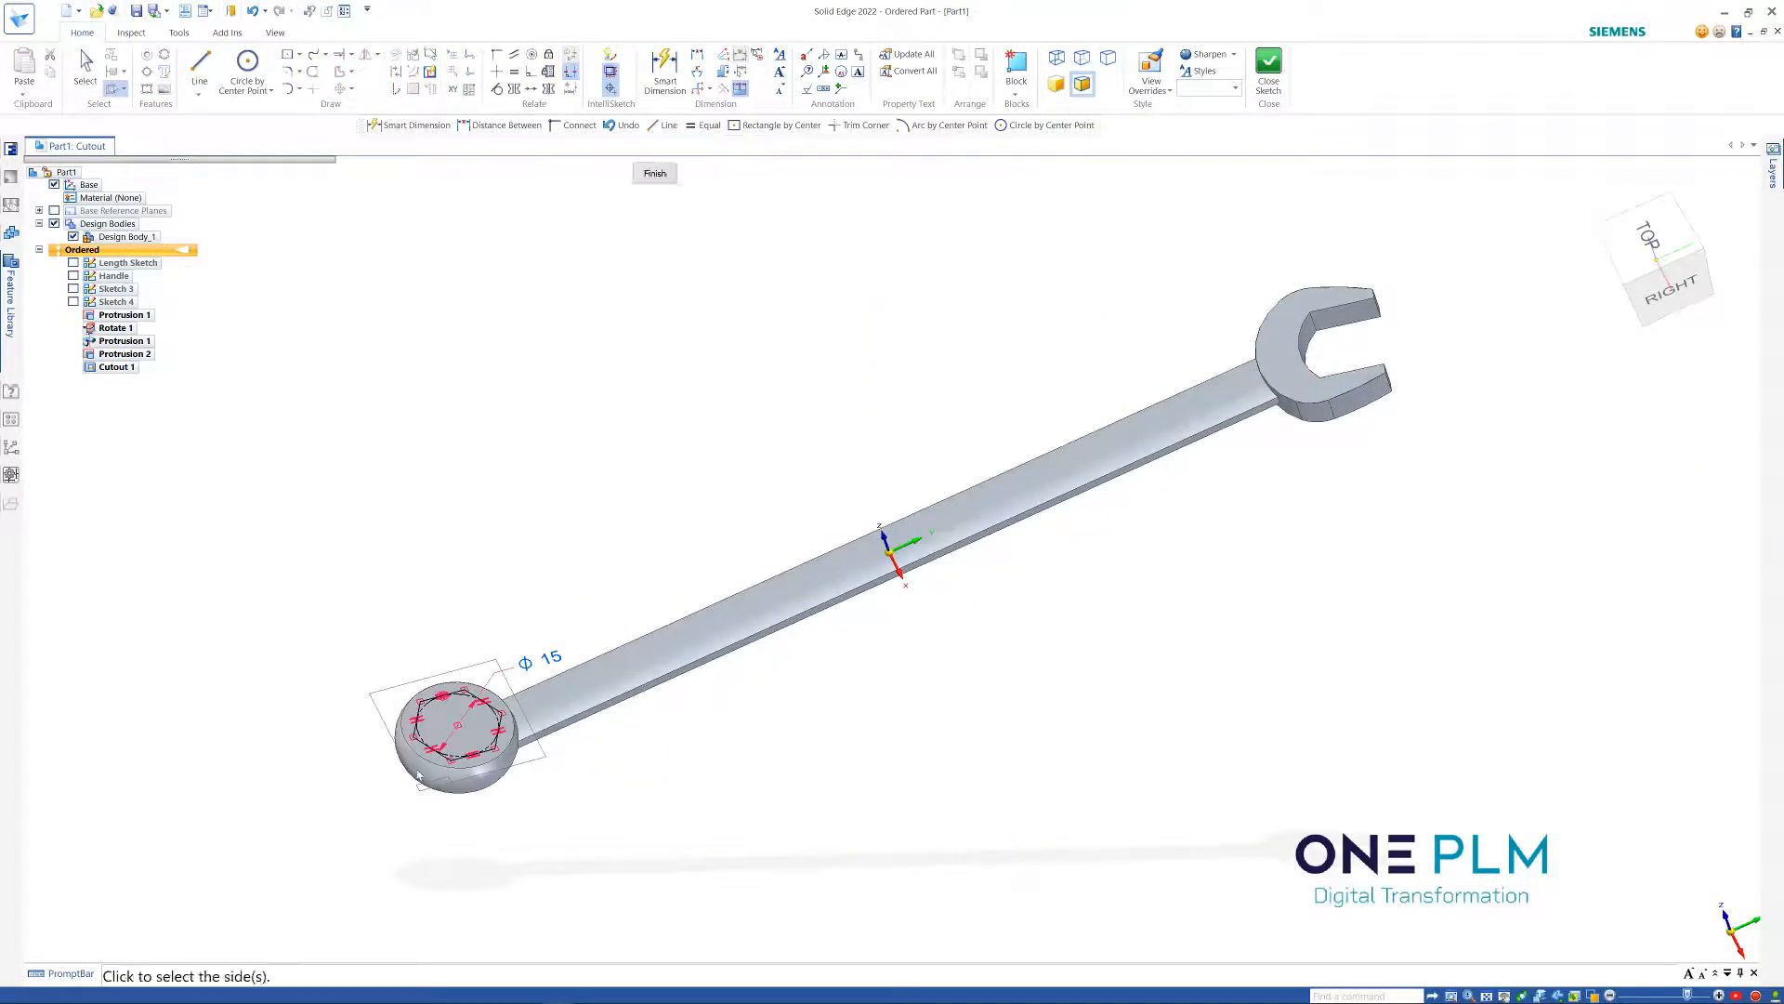
scroll(415, 768, up, 3)
click(415, 832)
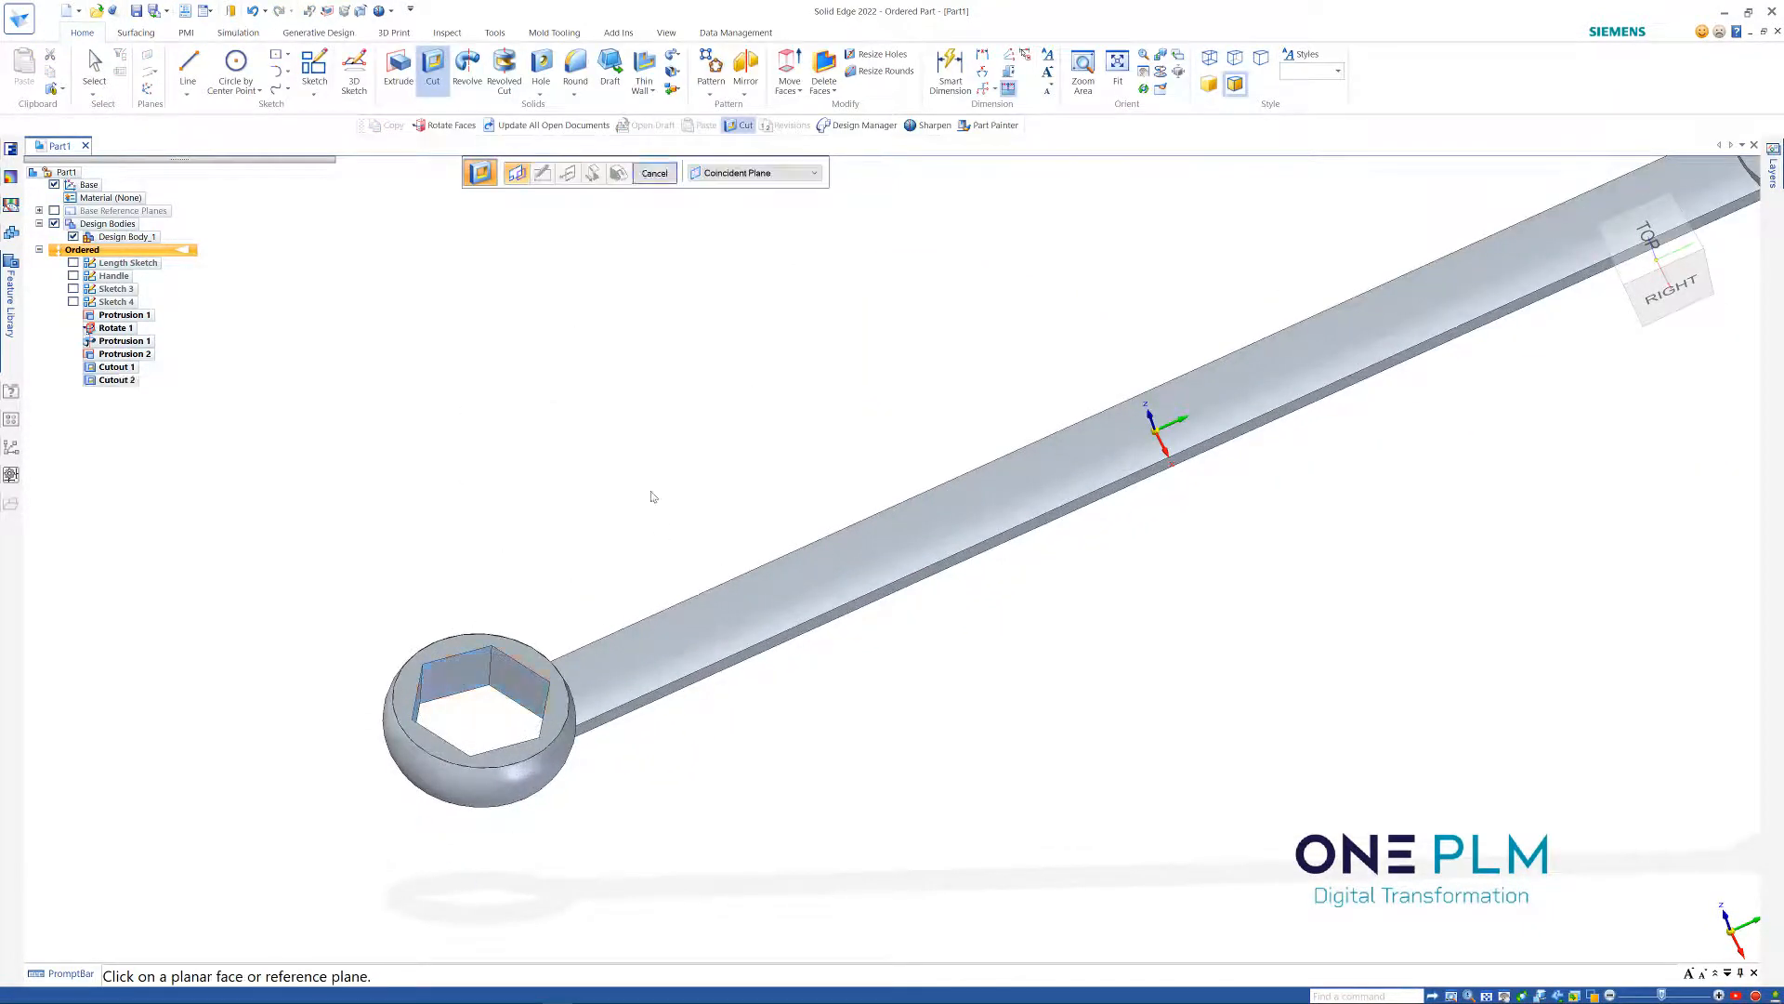
Start another cut on the knob's top face and sketch a concentric hexagon about 15 mm across flats, rotated about 30° from the hexagonal opening
click(526, 657)
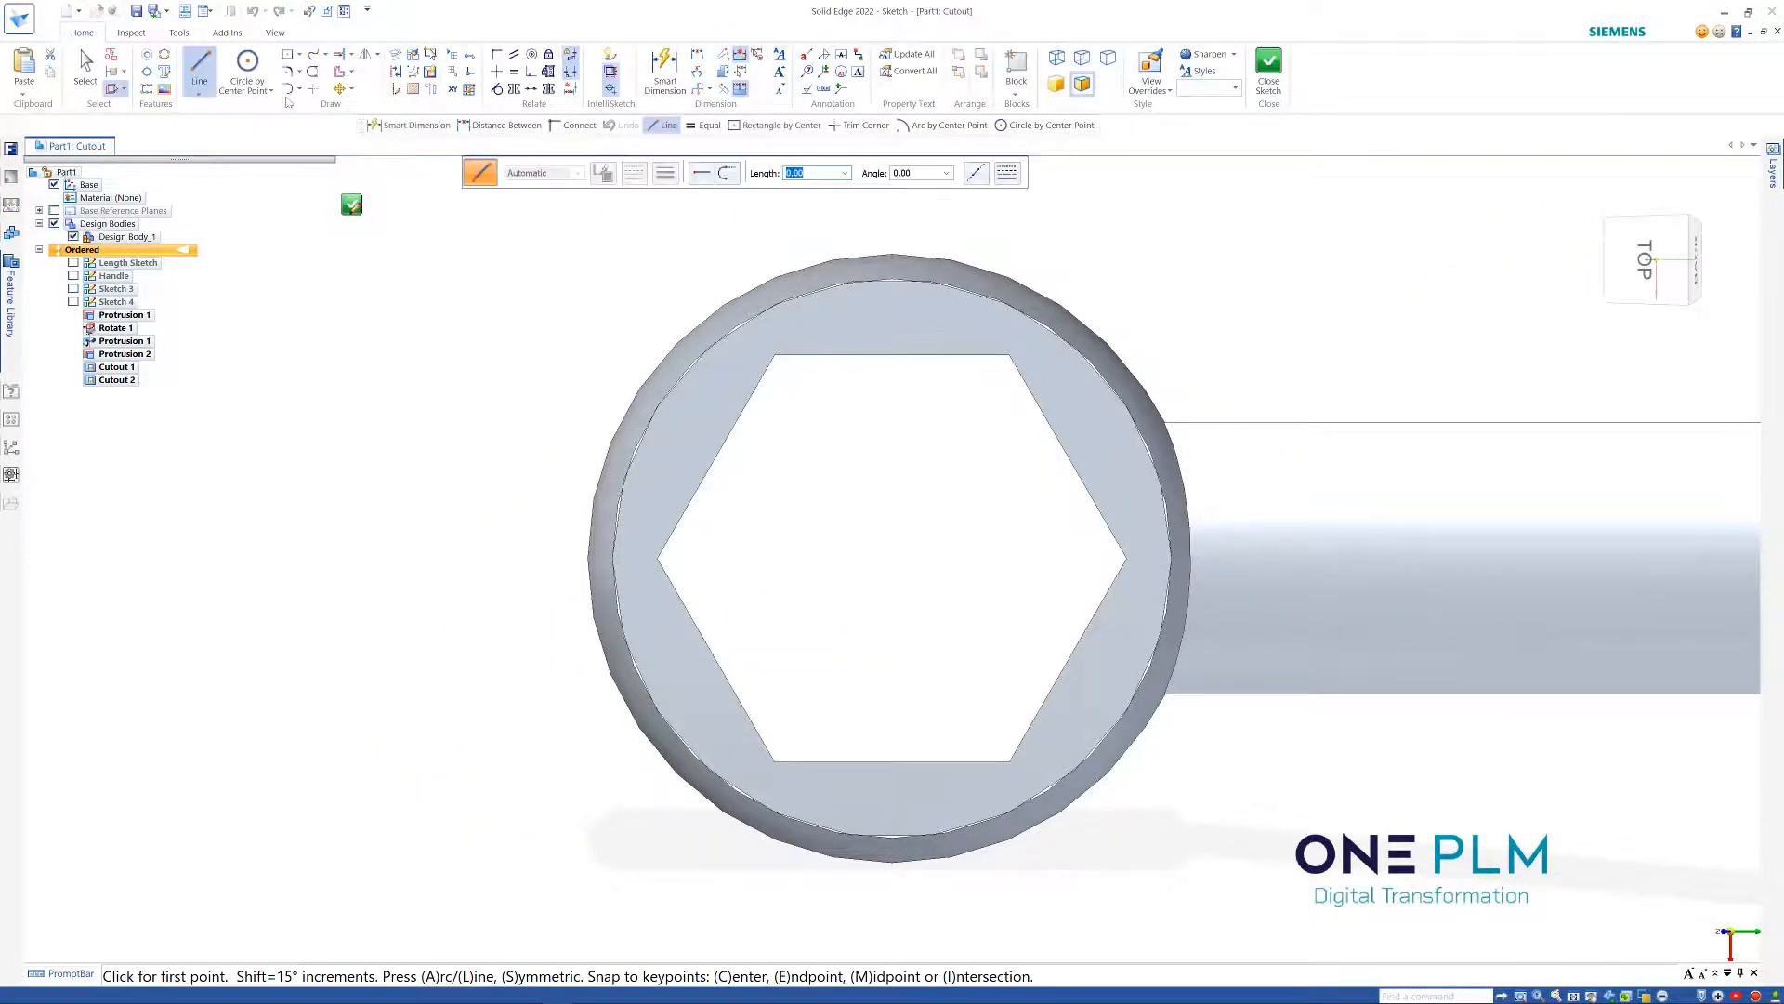
click(298, 54)
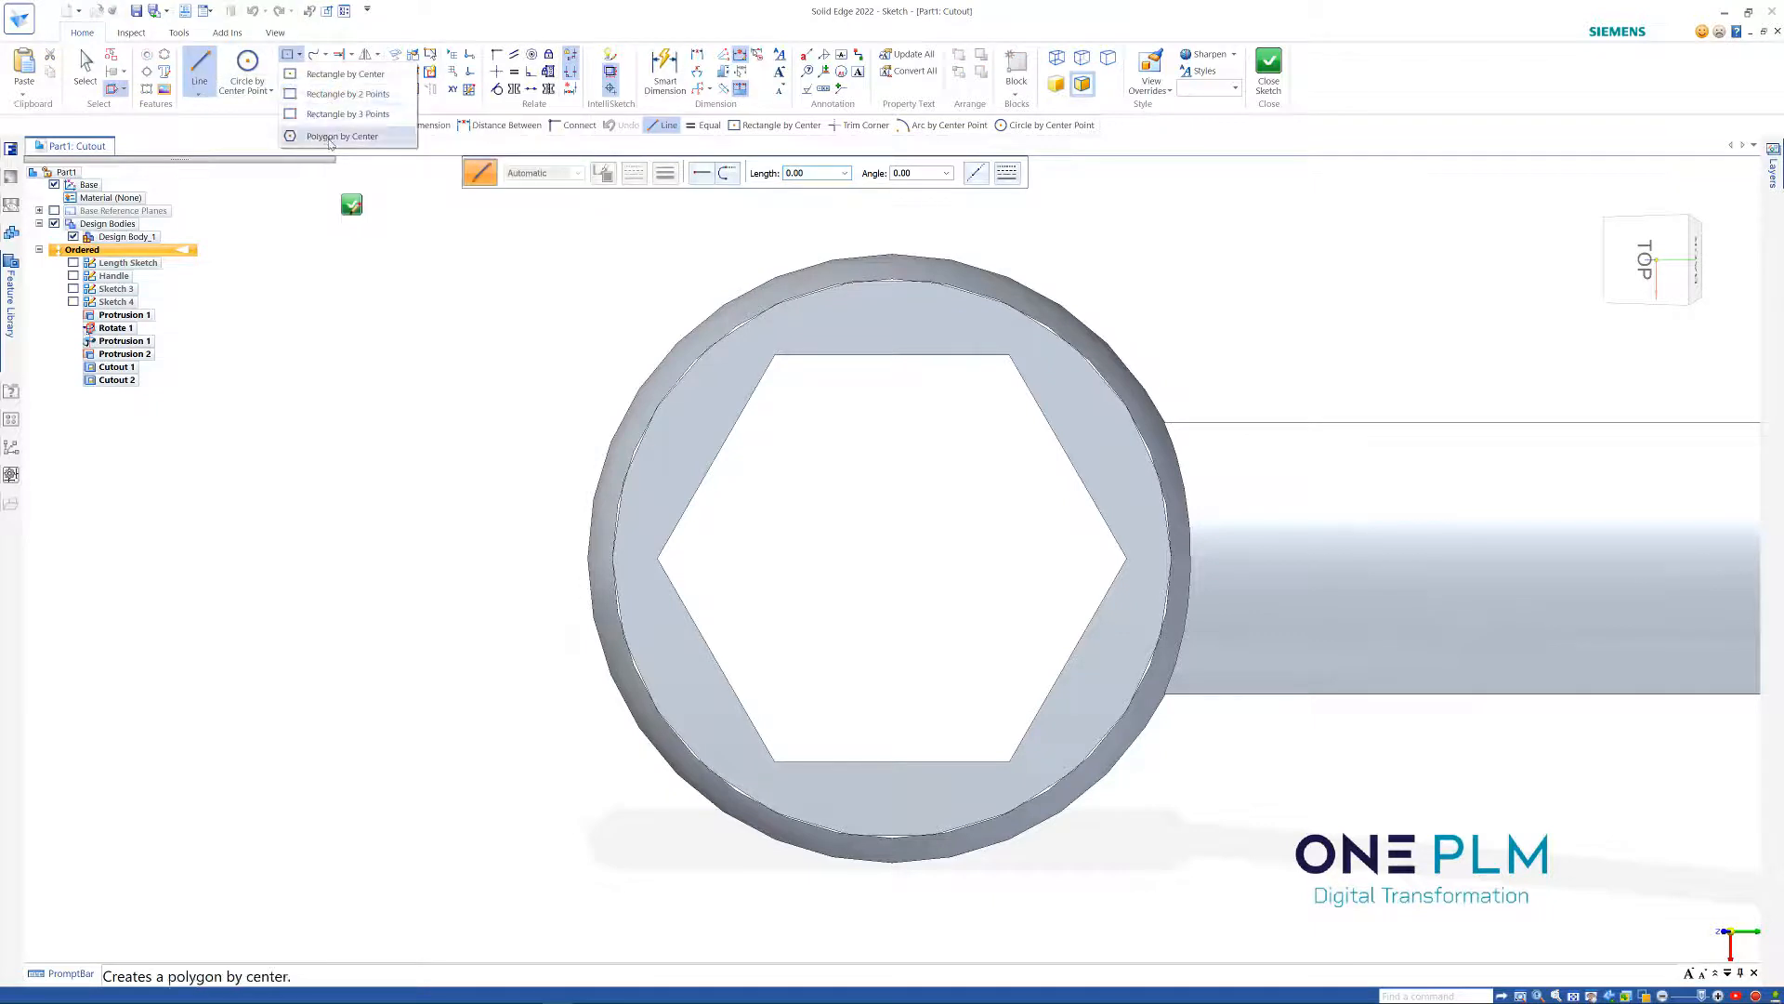
click(330, 137)
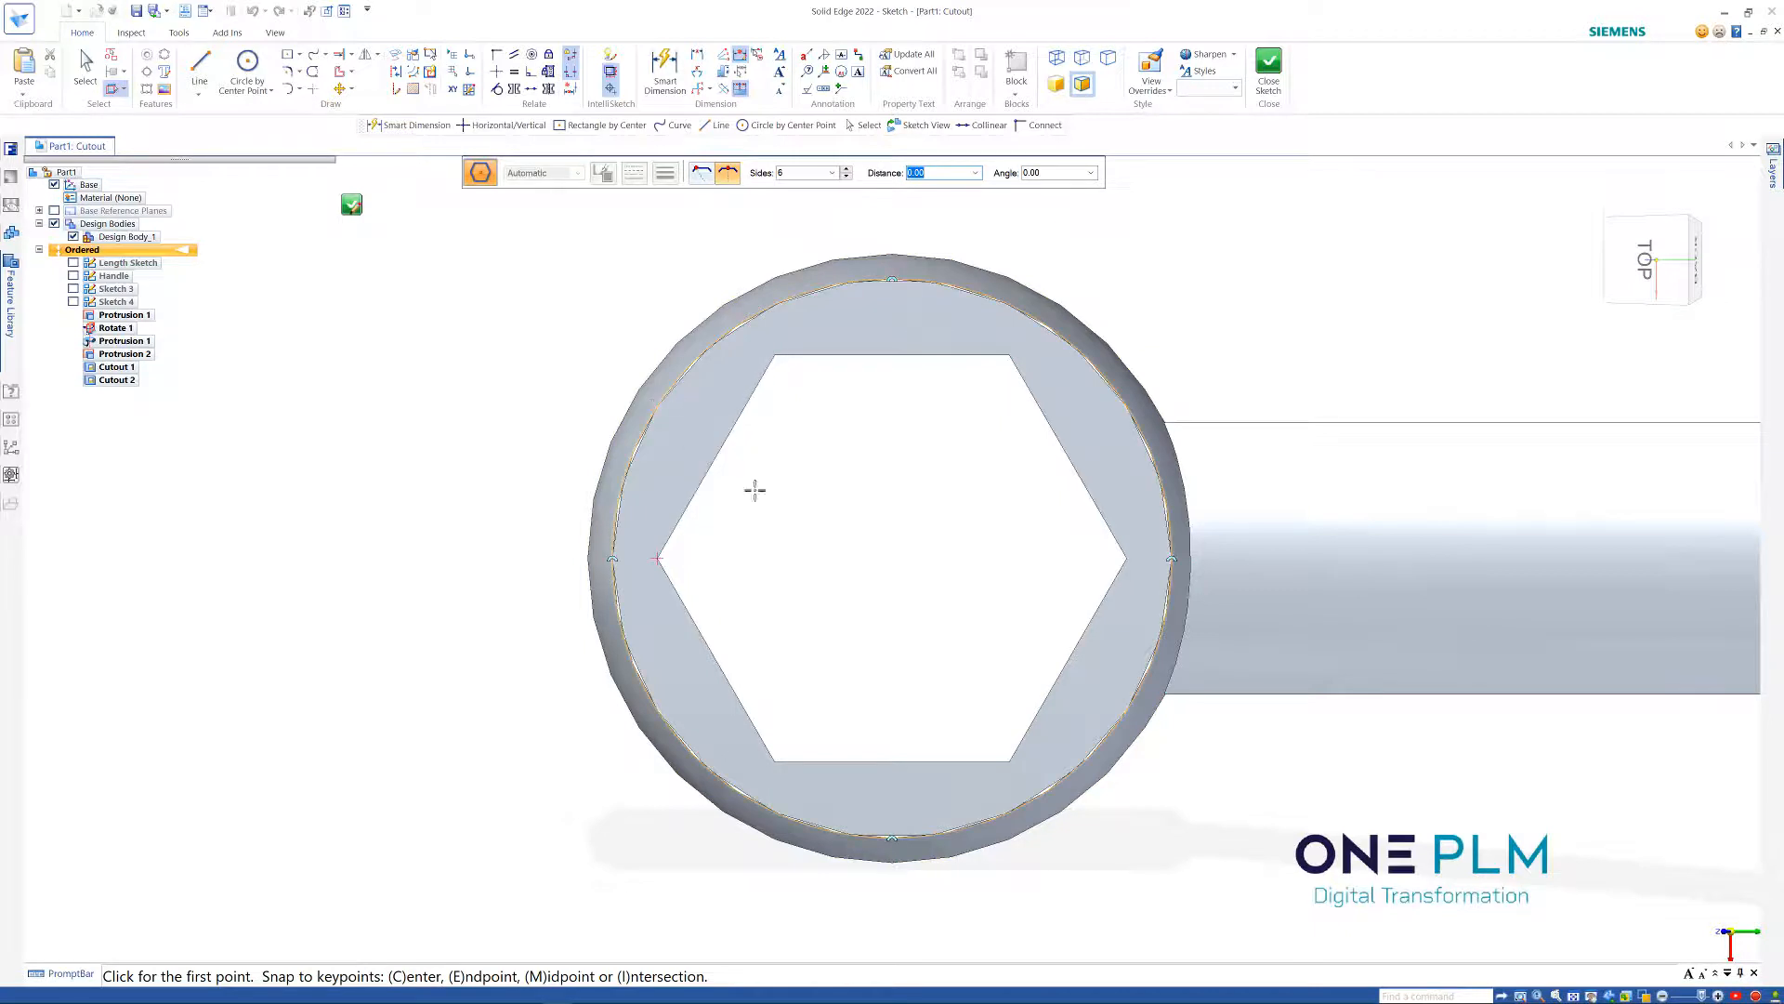
click(890, 558)
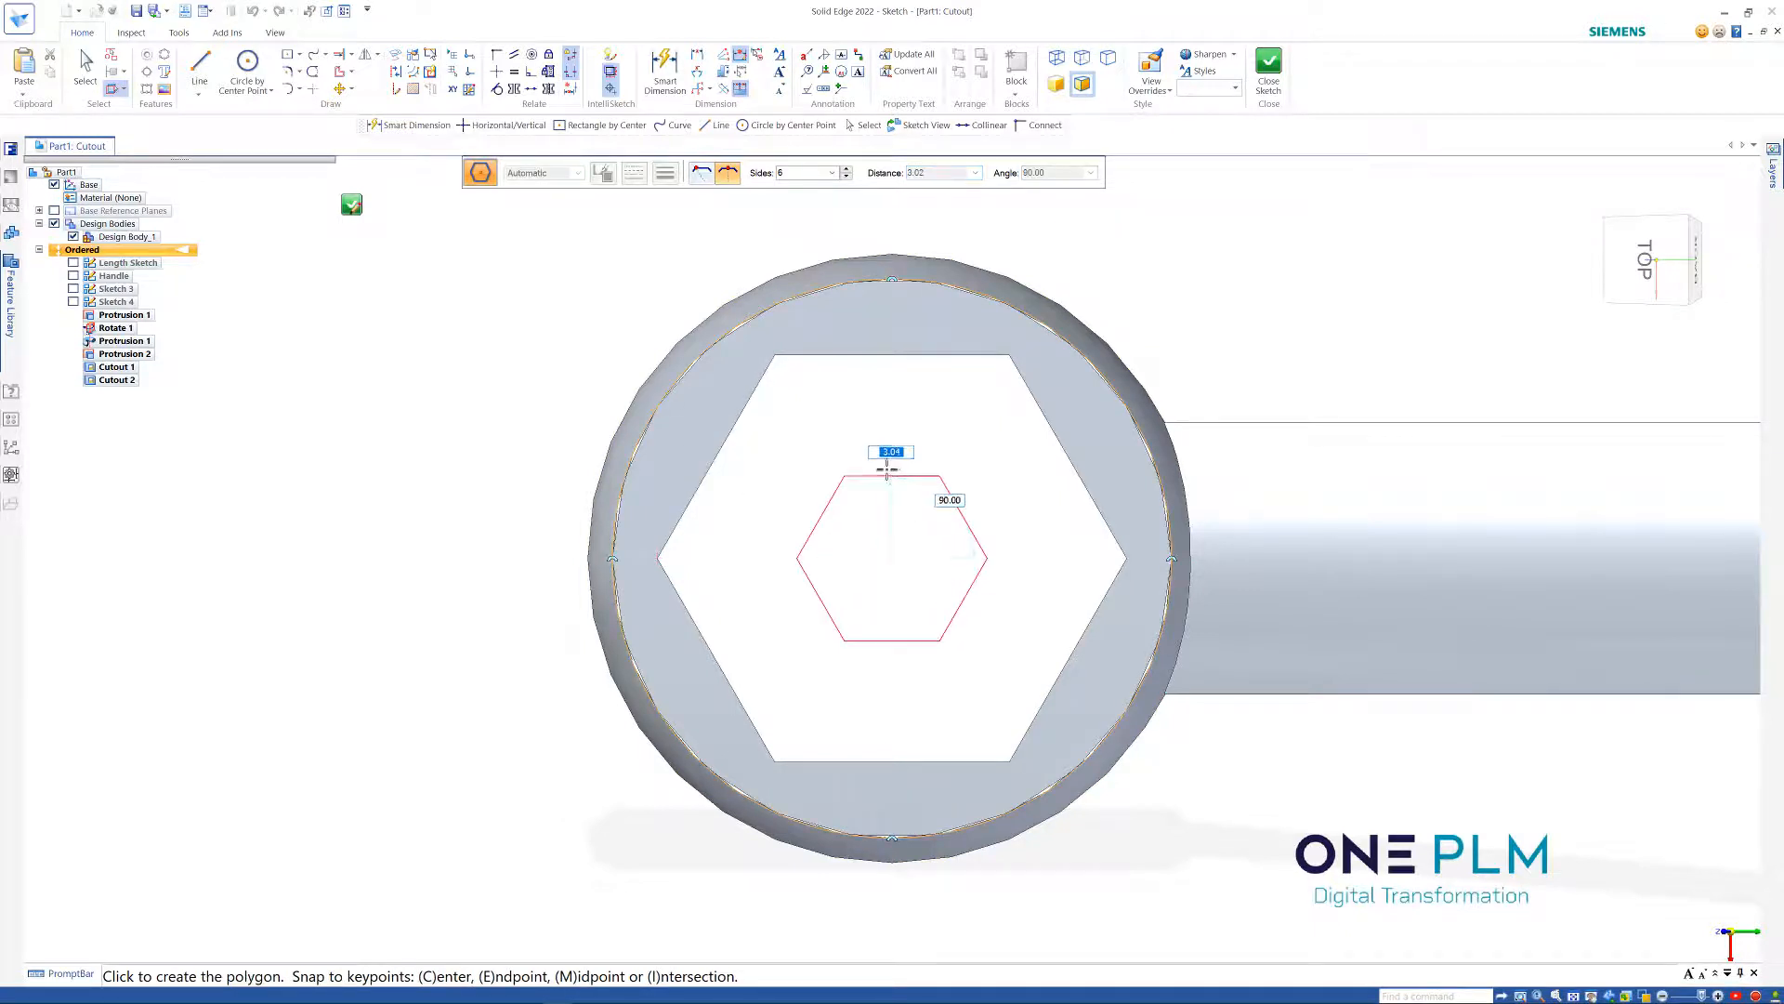
click(791, 382)
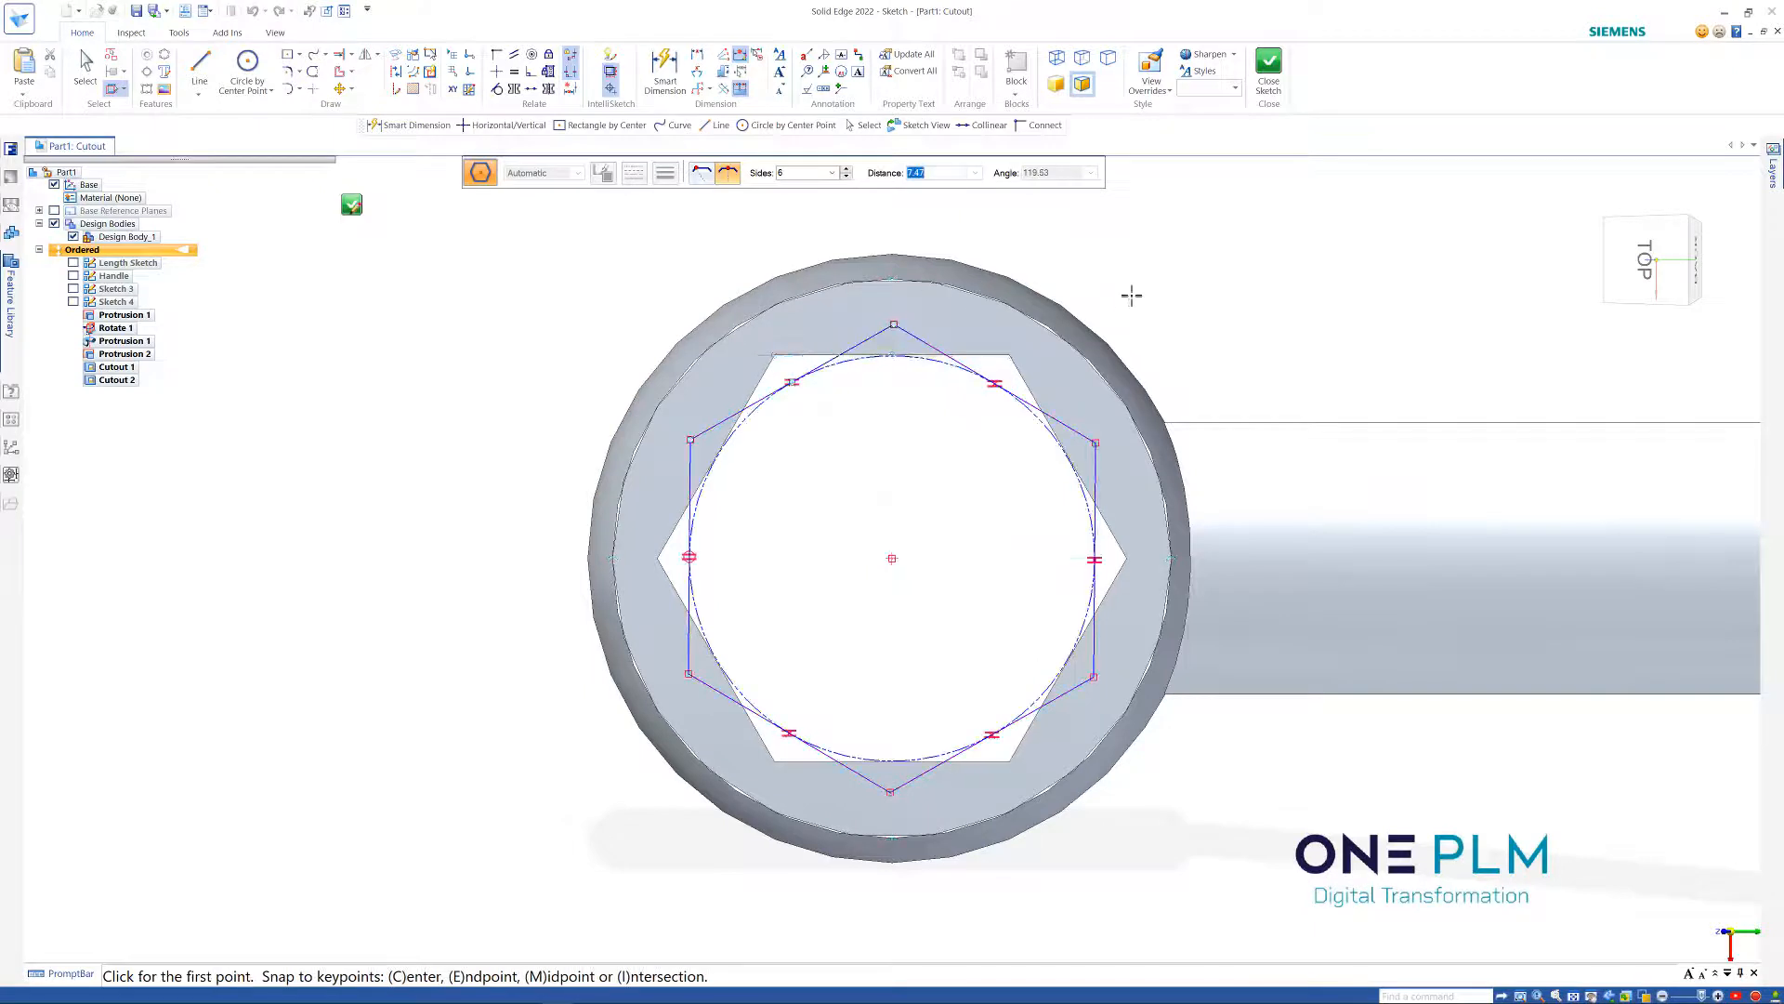
Align the rotated hexagon with two sides vertical, dimension its inscribed circle's diameter and drive it with the formula size
click(496, 72)
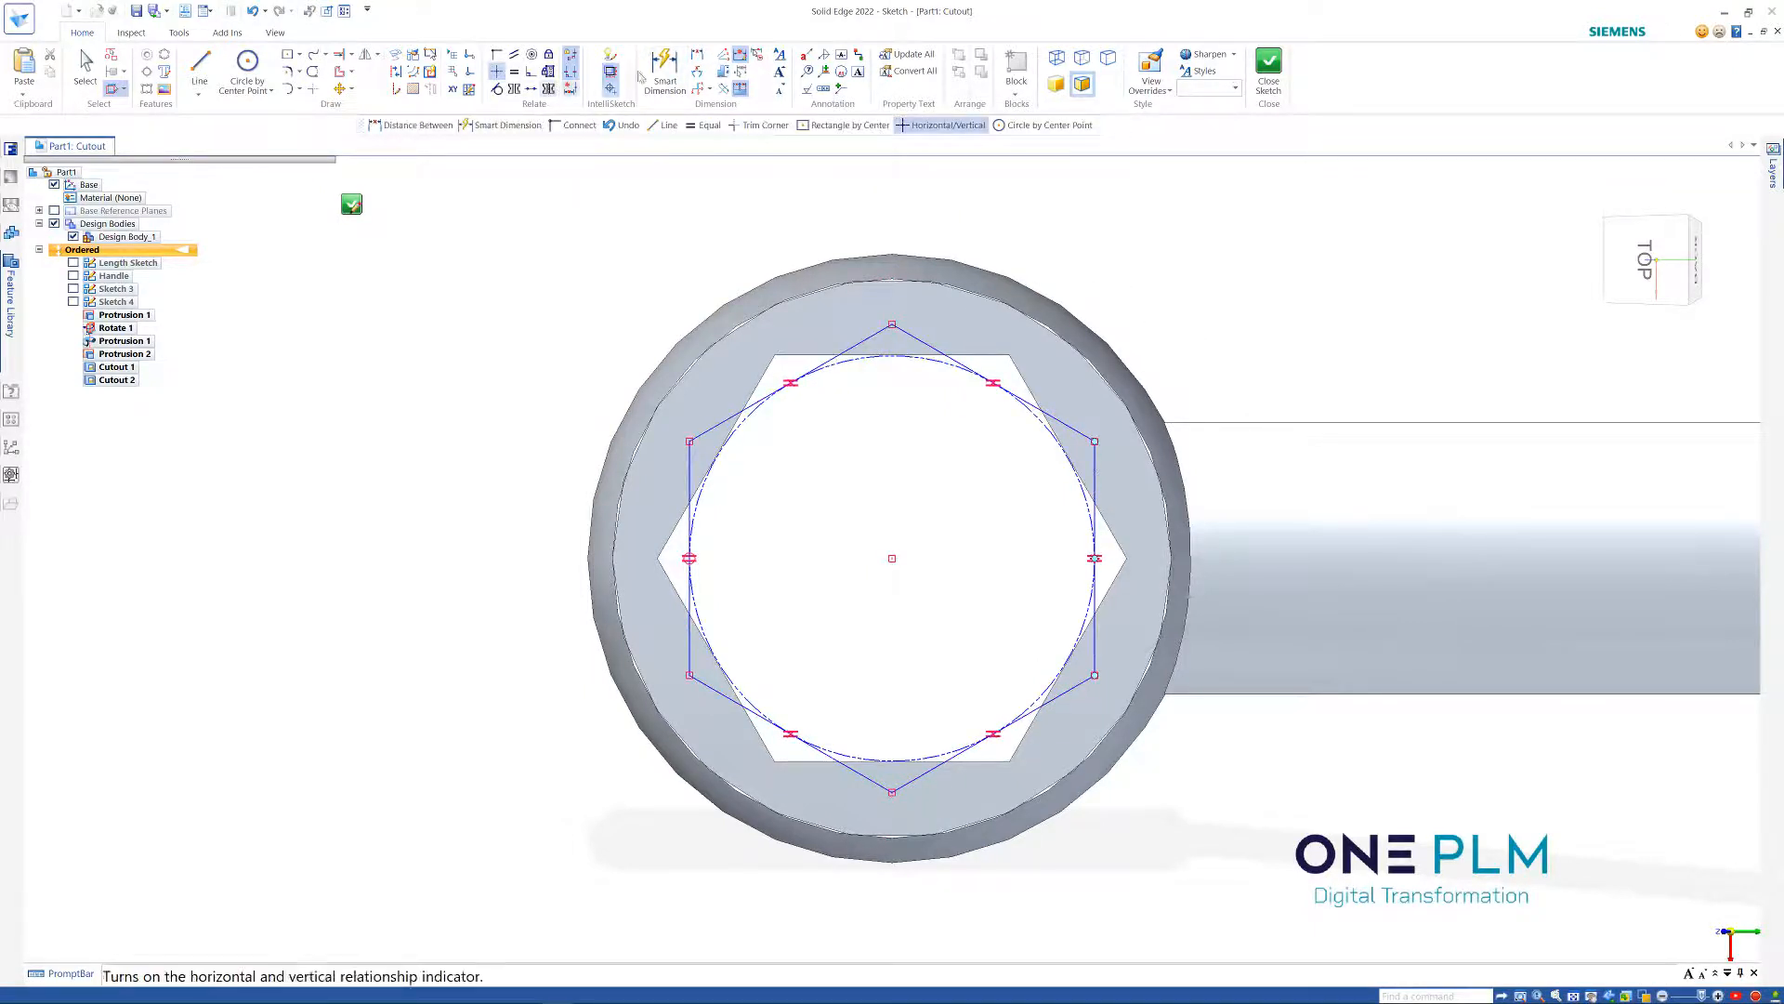
click(540, 124)
click(941, 364)
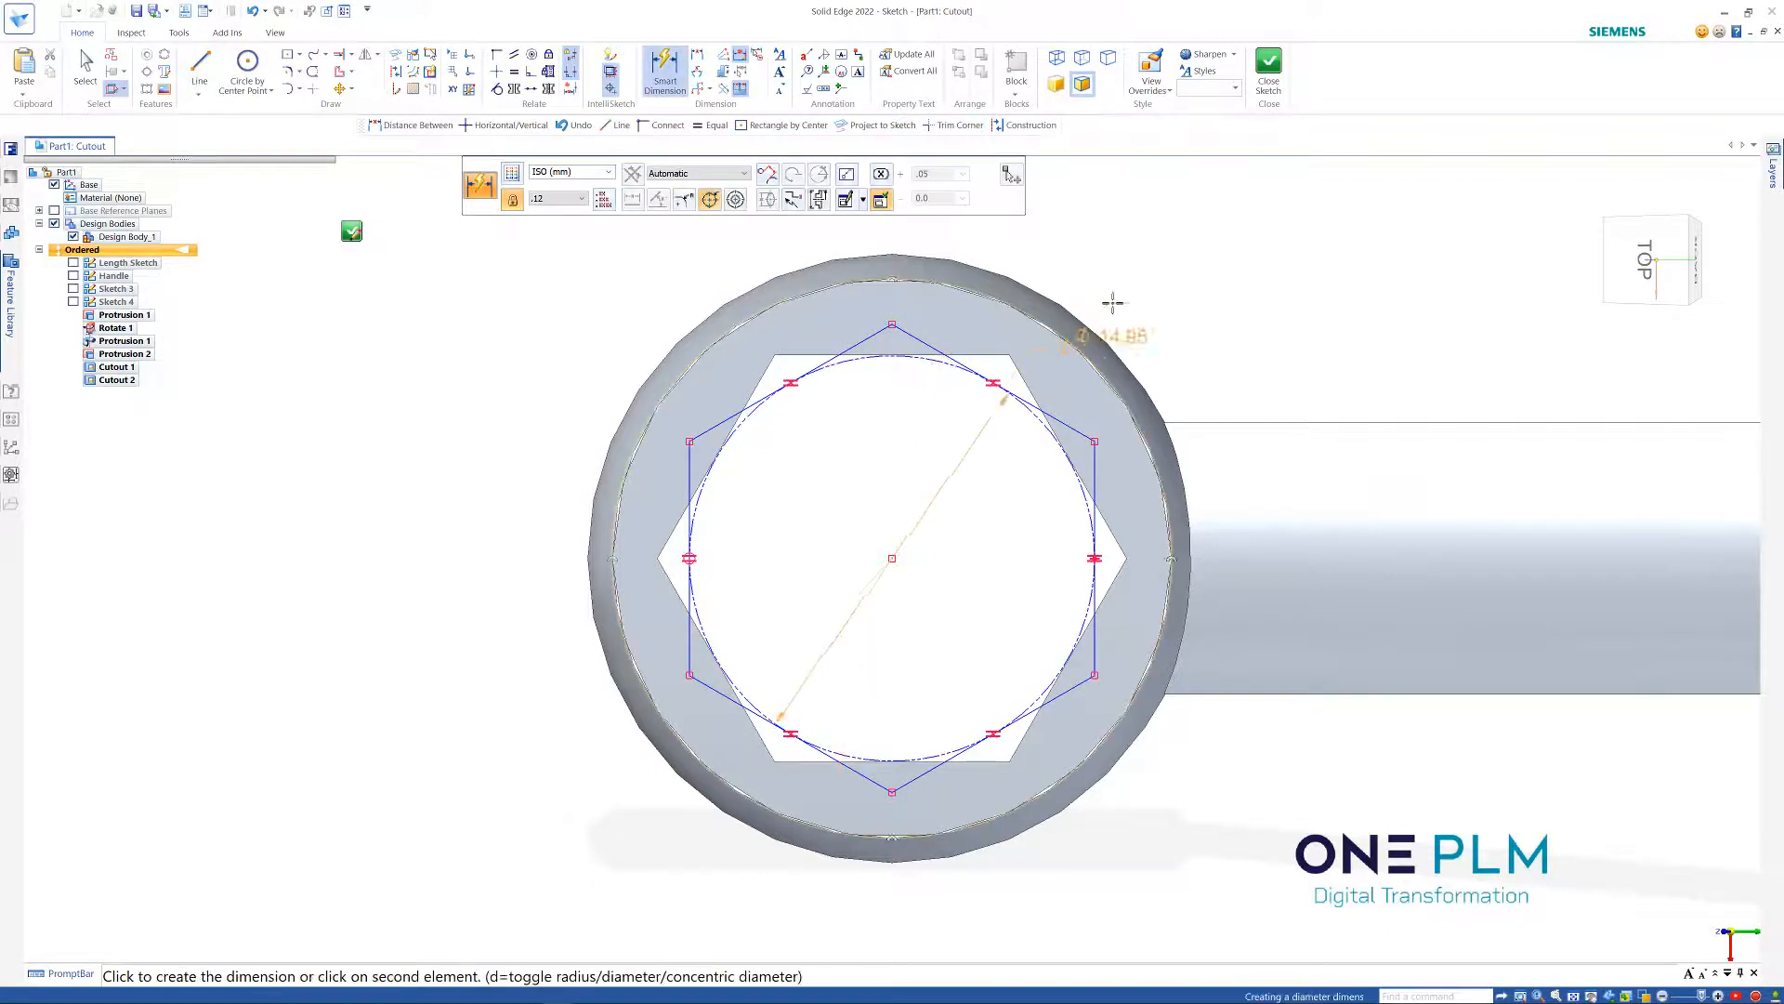
click(1153, 297)
key(Escape)
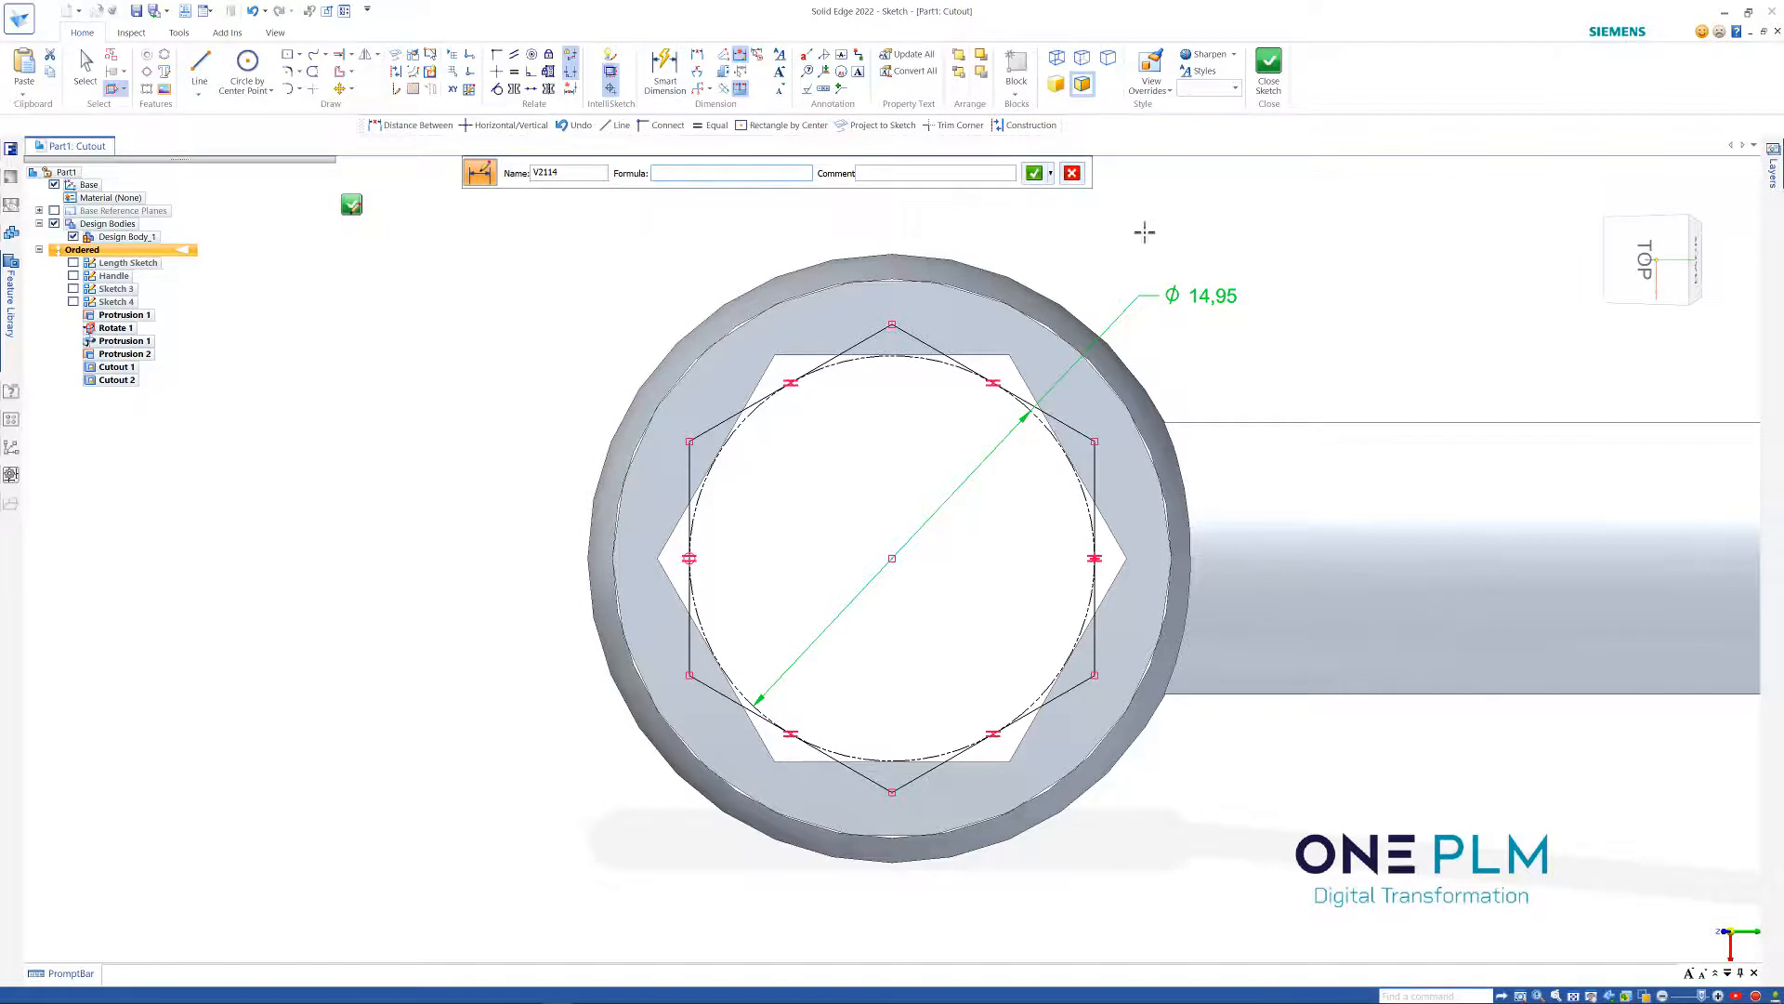
text(size)
key(Return)
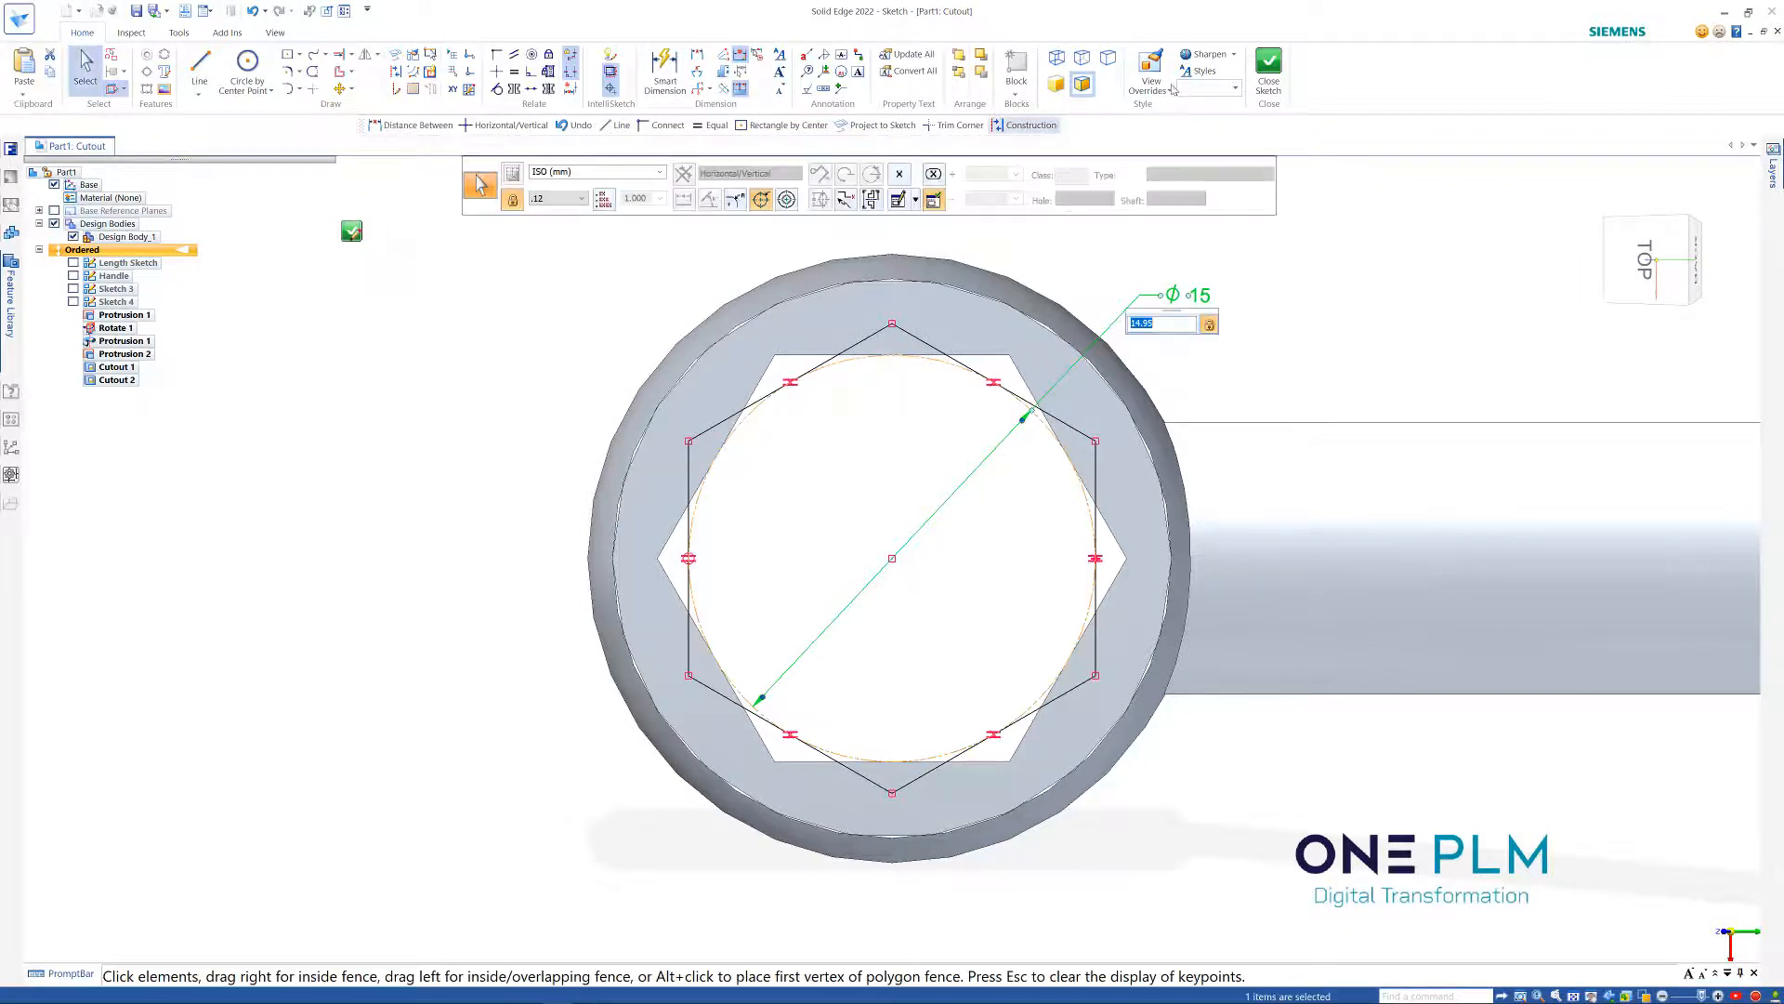
Finish the rotated hexagon sketch, cut it all the way through the ring end and leave the Cut command
click(1267, 73)
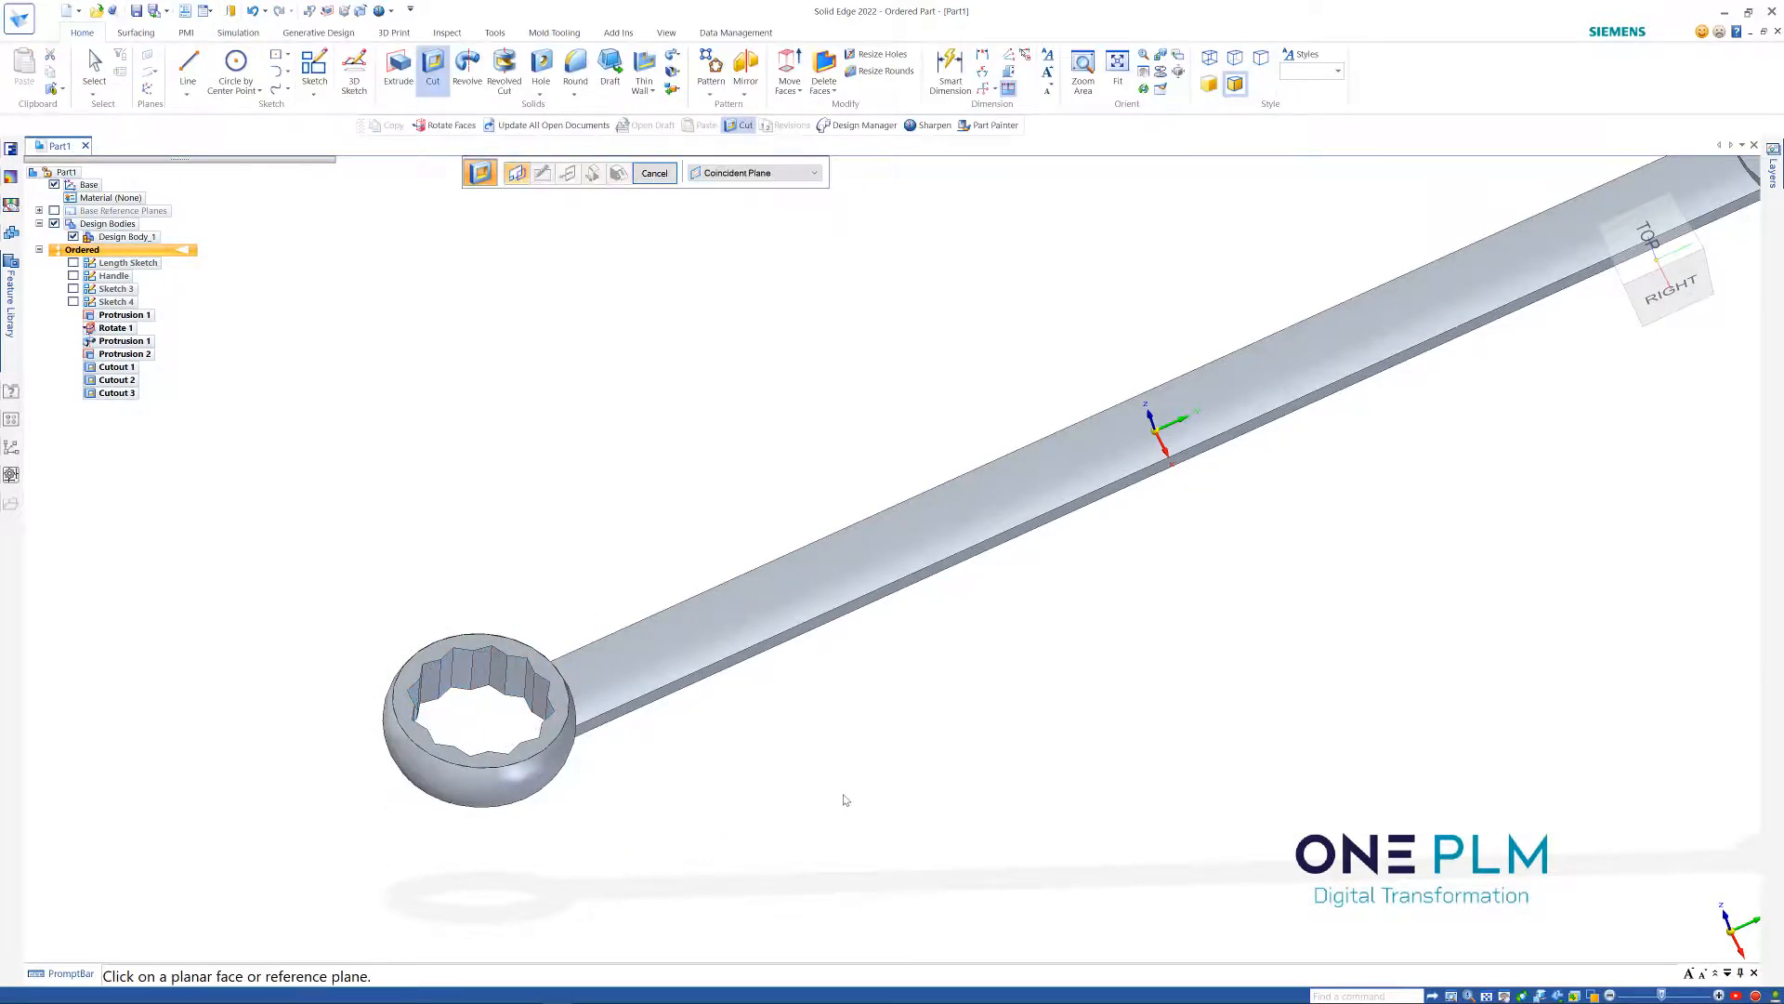
scroll(844, 800, down, 3)
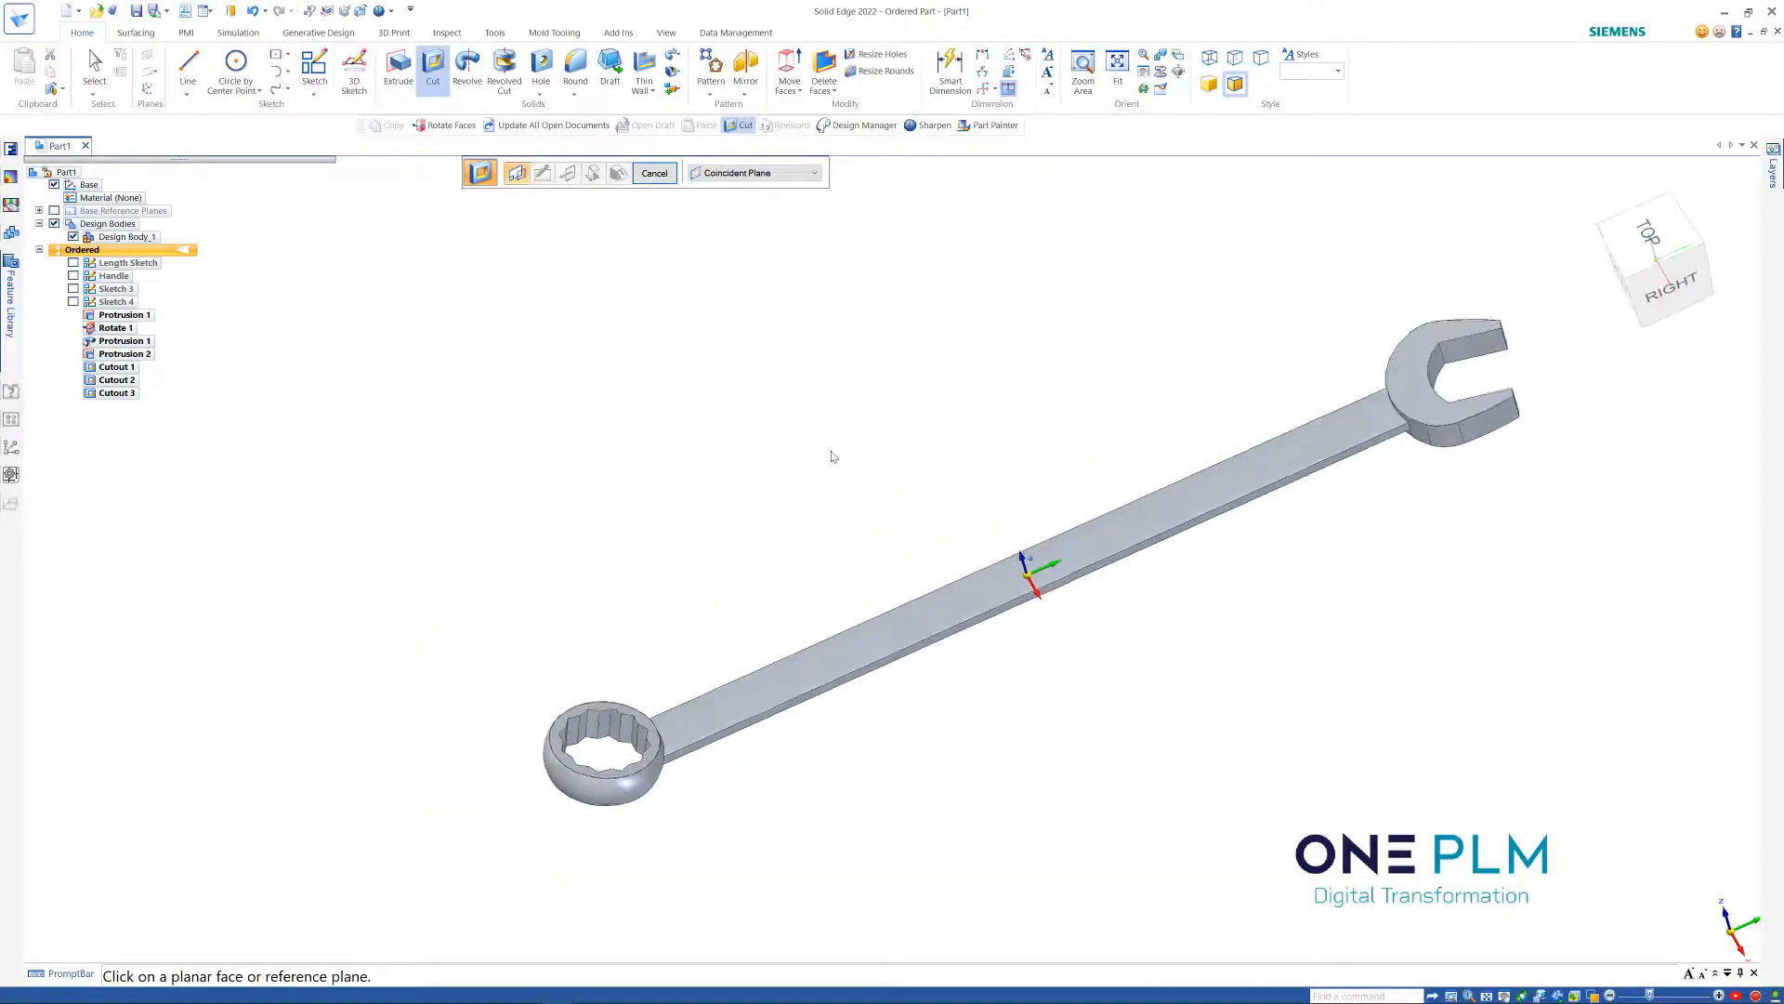
click(655, 174)
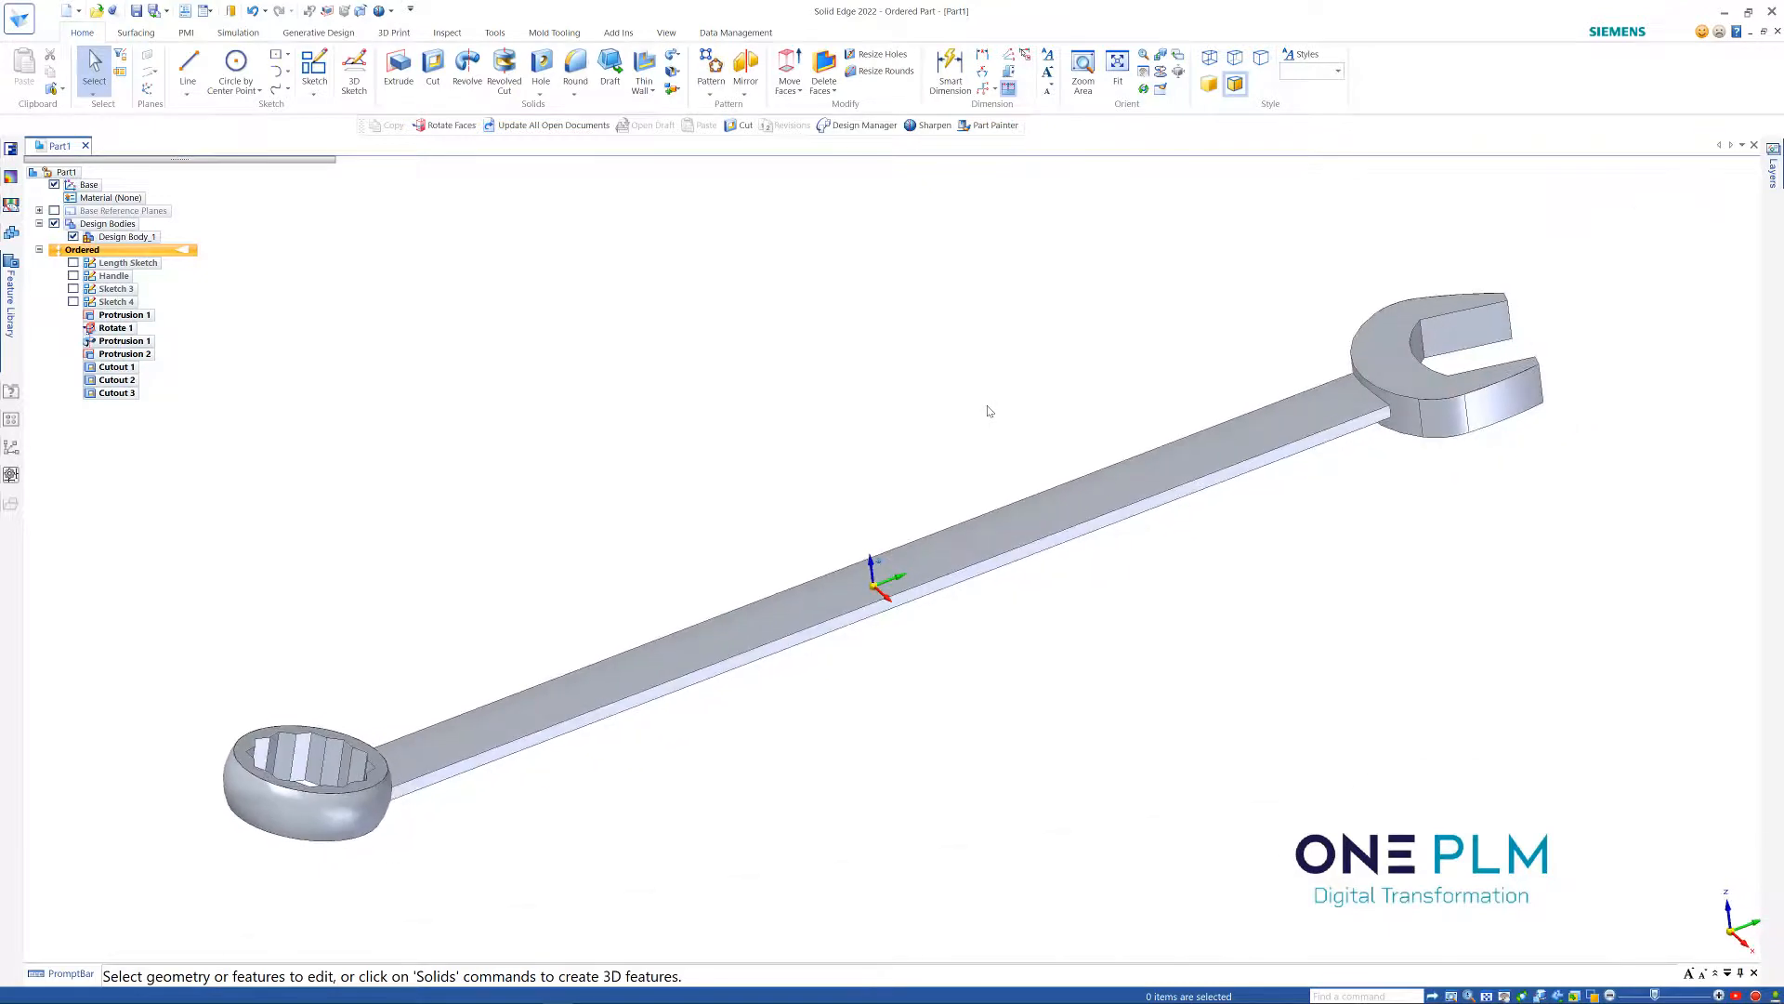
Round the handle's long edges with a 1 mm radius
click(573, 58)
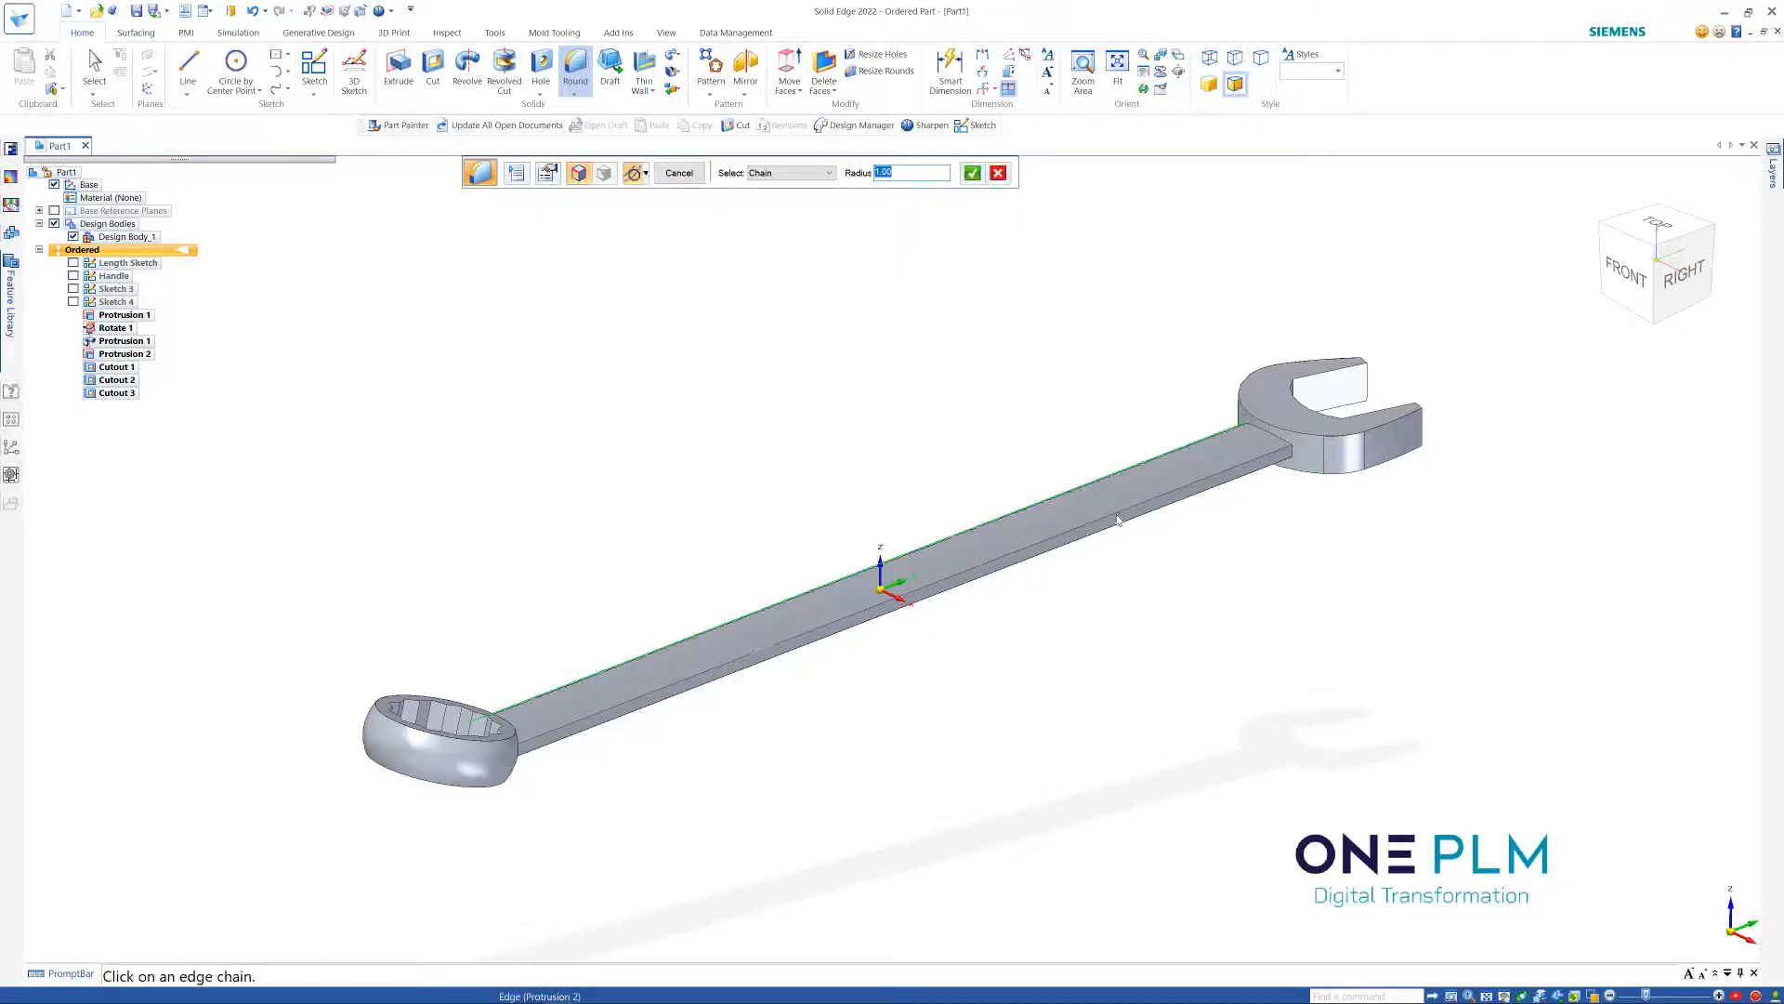
click(1120, 529)
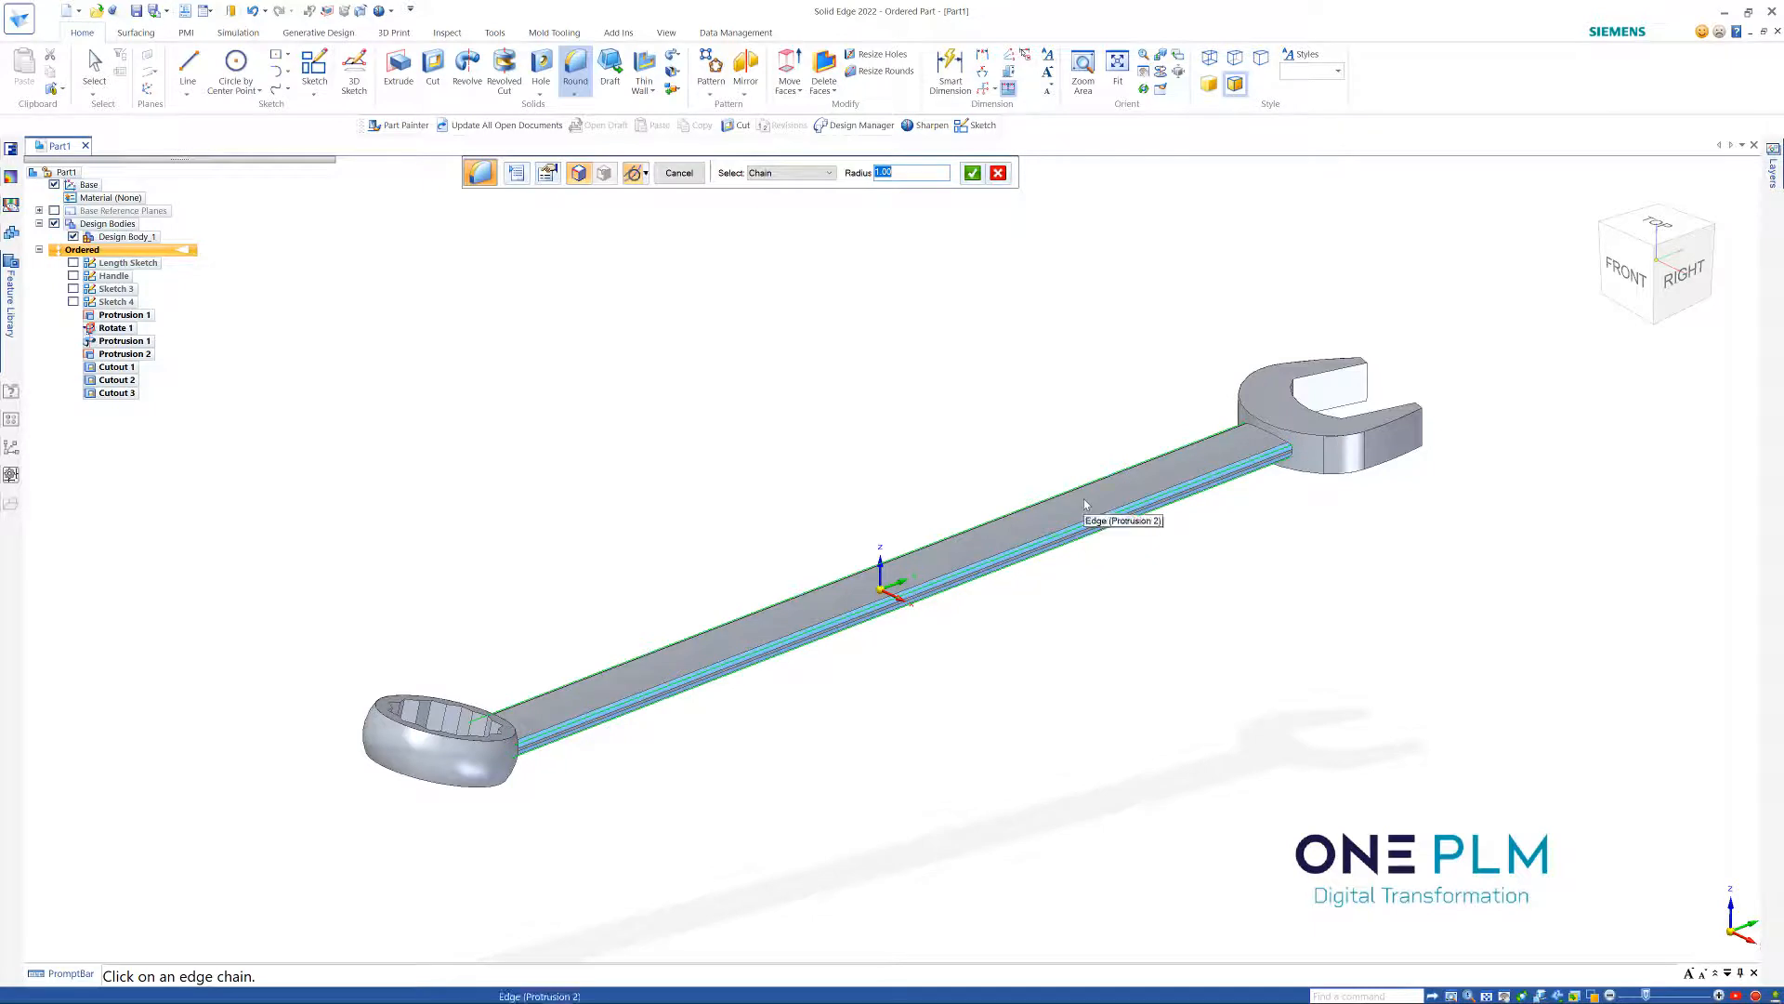
key(Return)
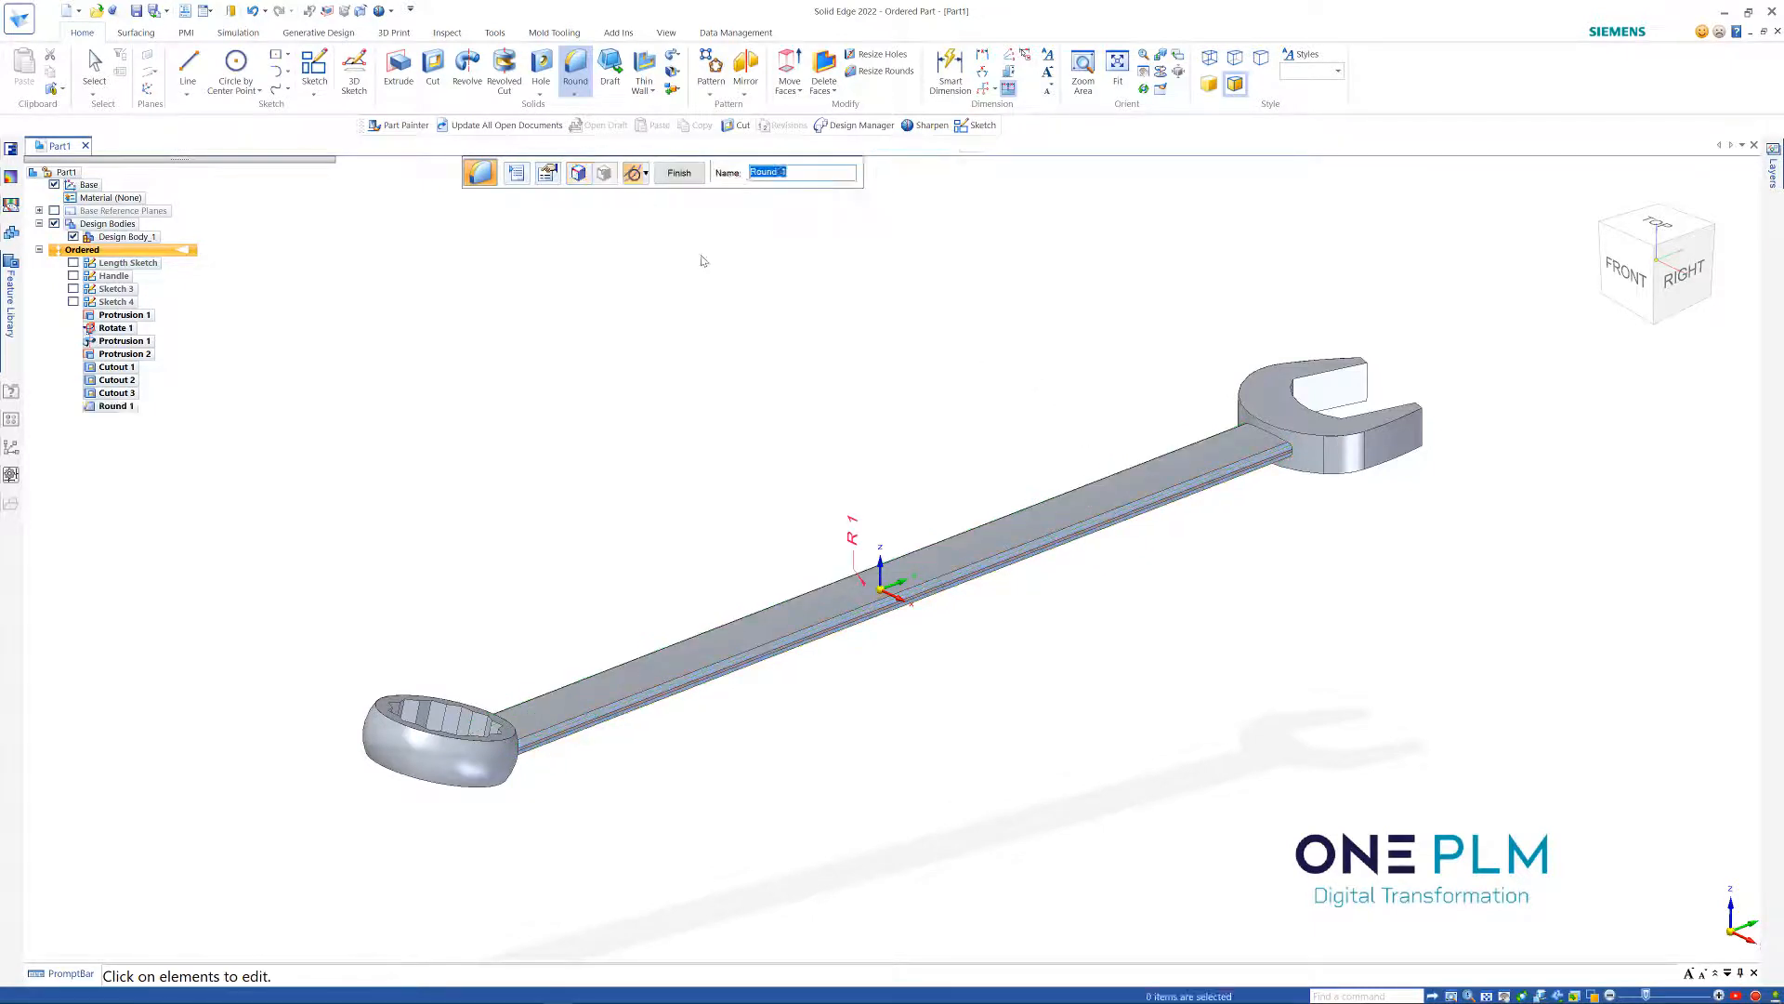
click(683, 178)
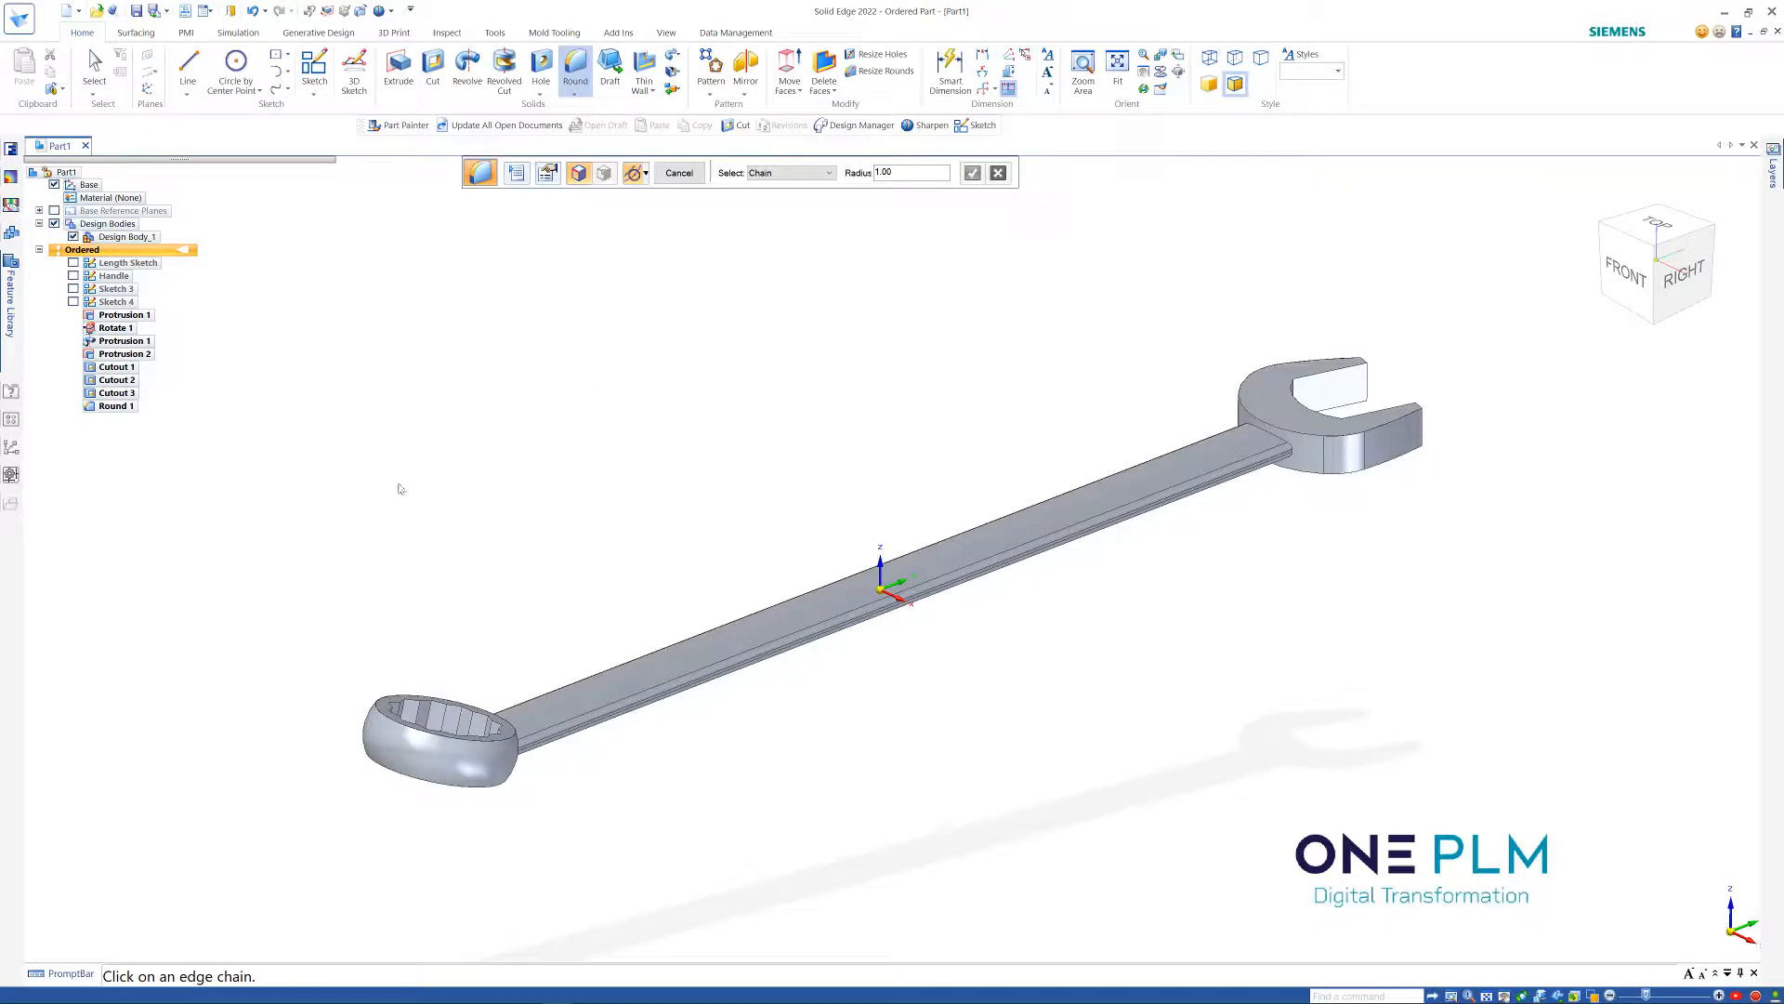
Round the edges where the handle meets the open end and the ring end with a 10 mm radius
click(1282, 445)
key(Return)
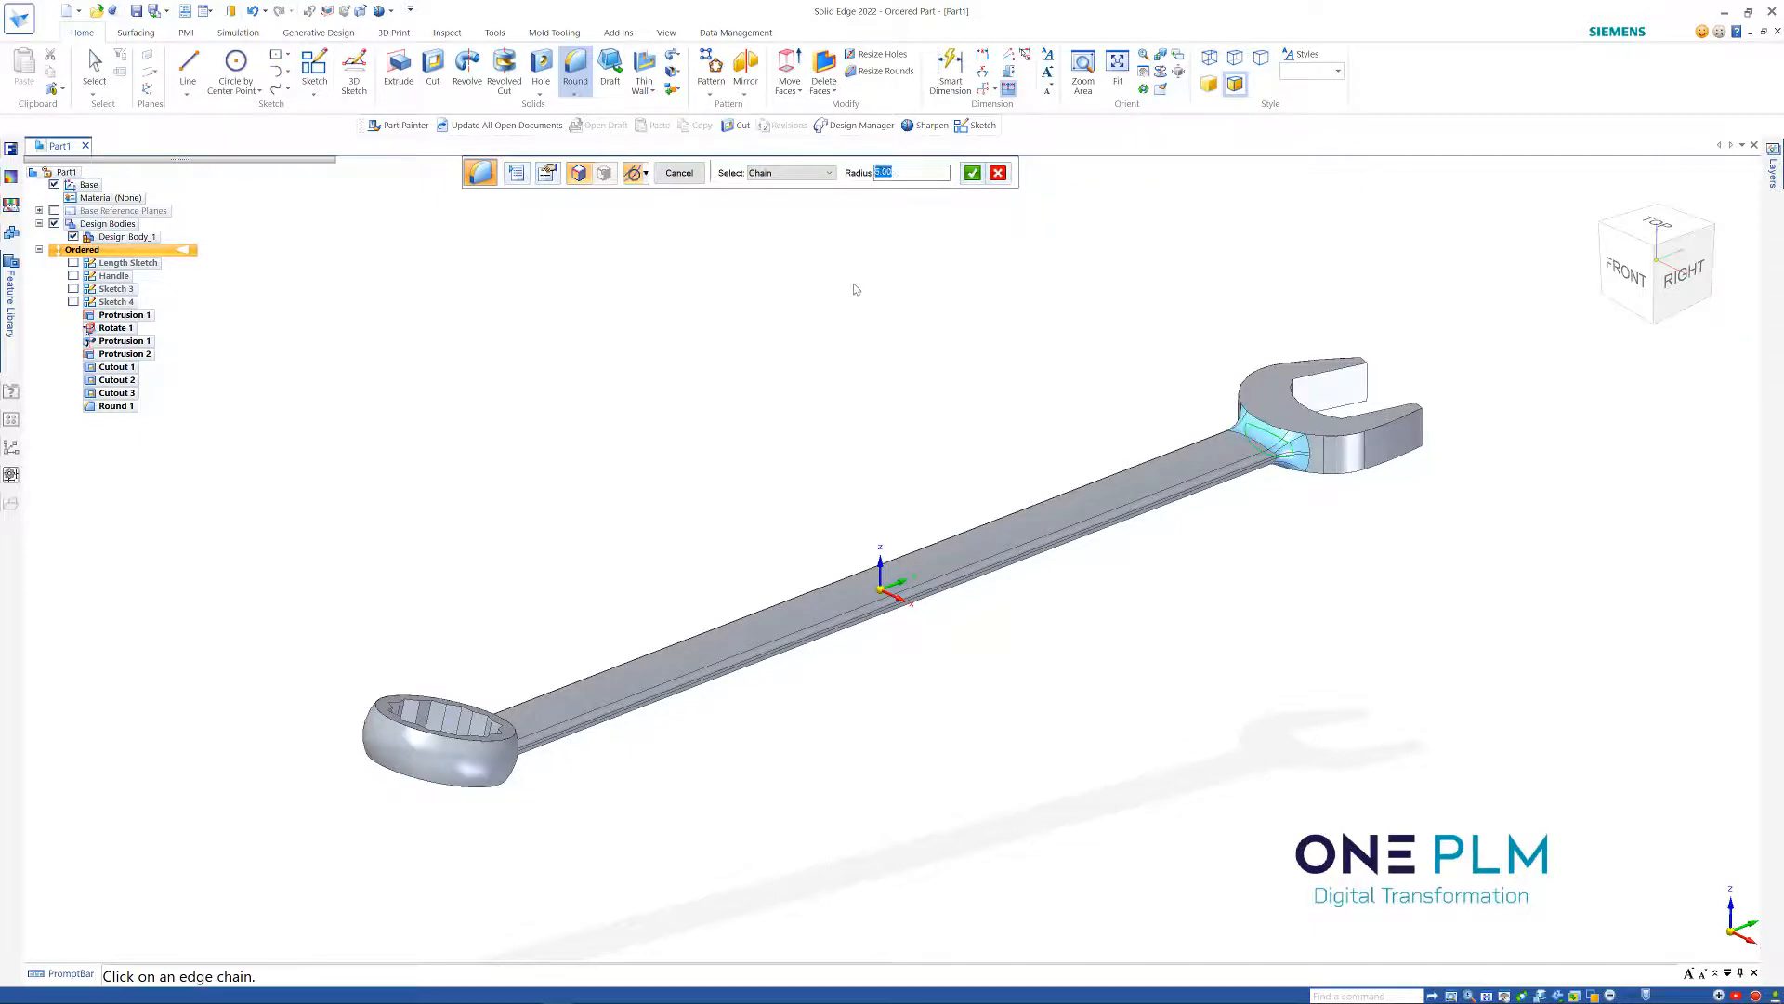
key(Return)
text(10)
key(Return)
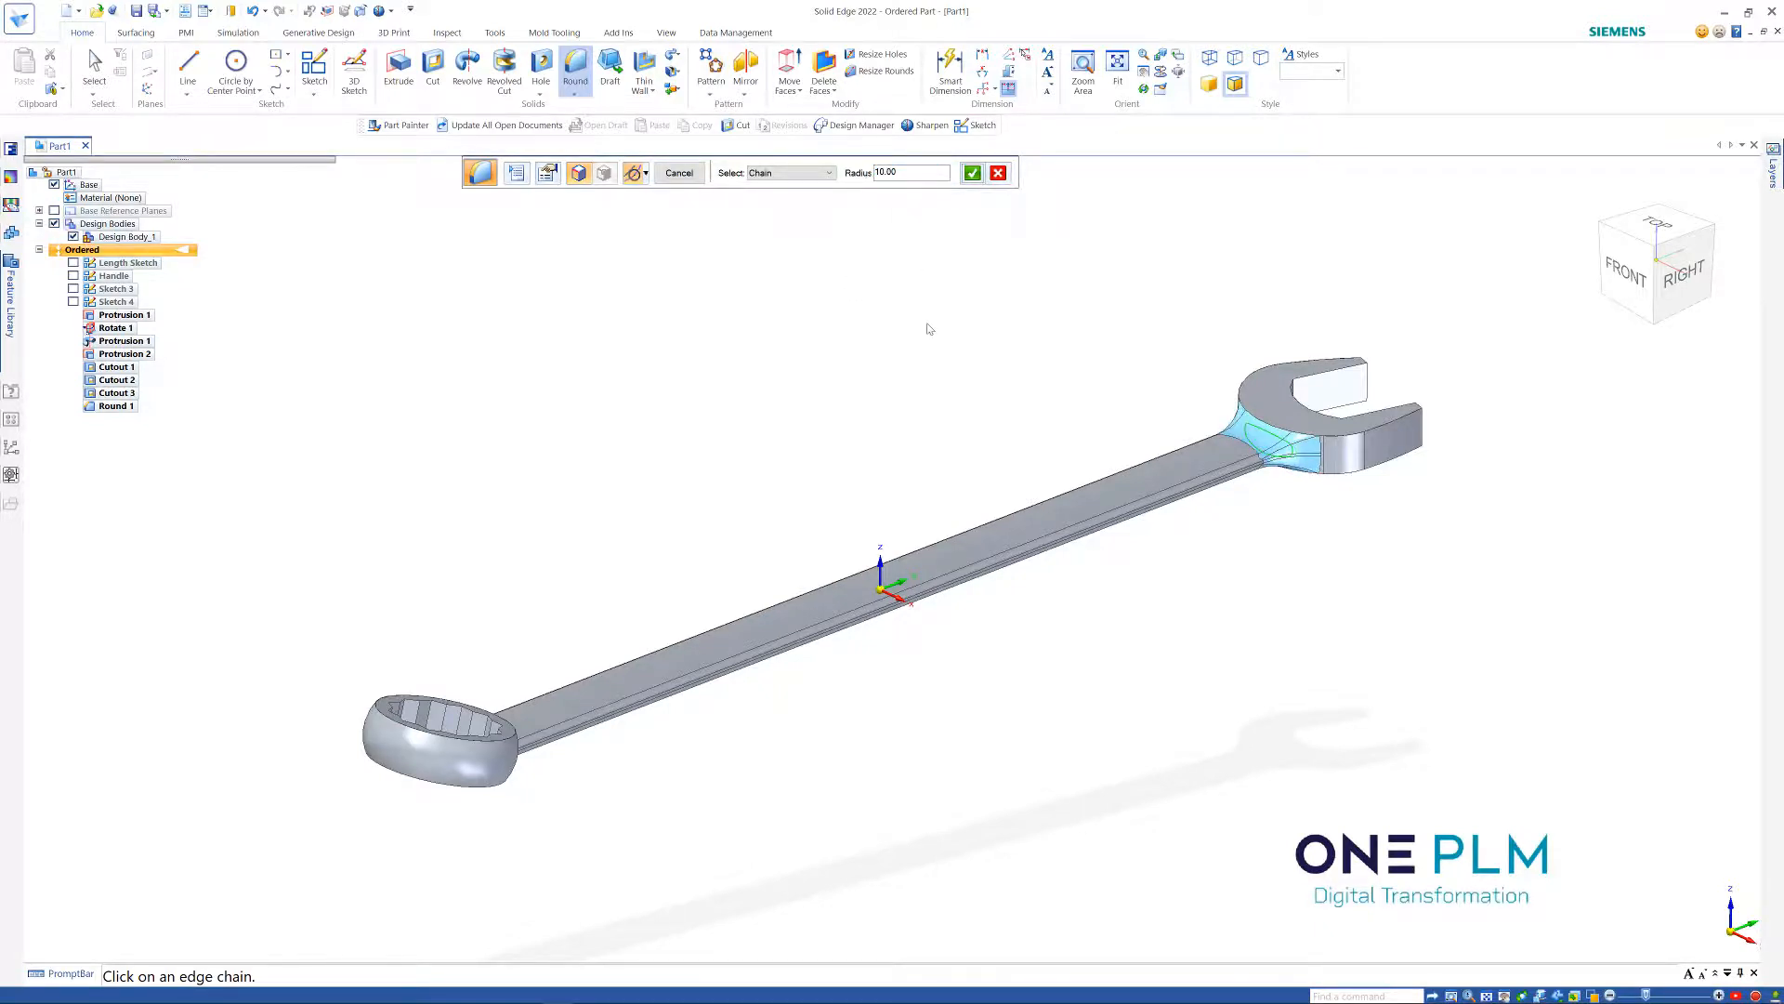
middle_drag(930, 329, 600, 538)
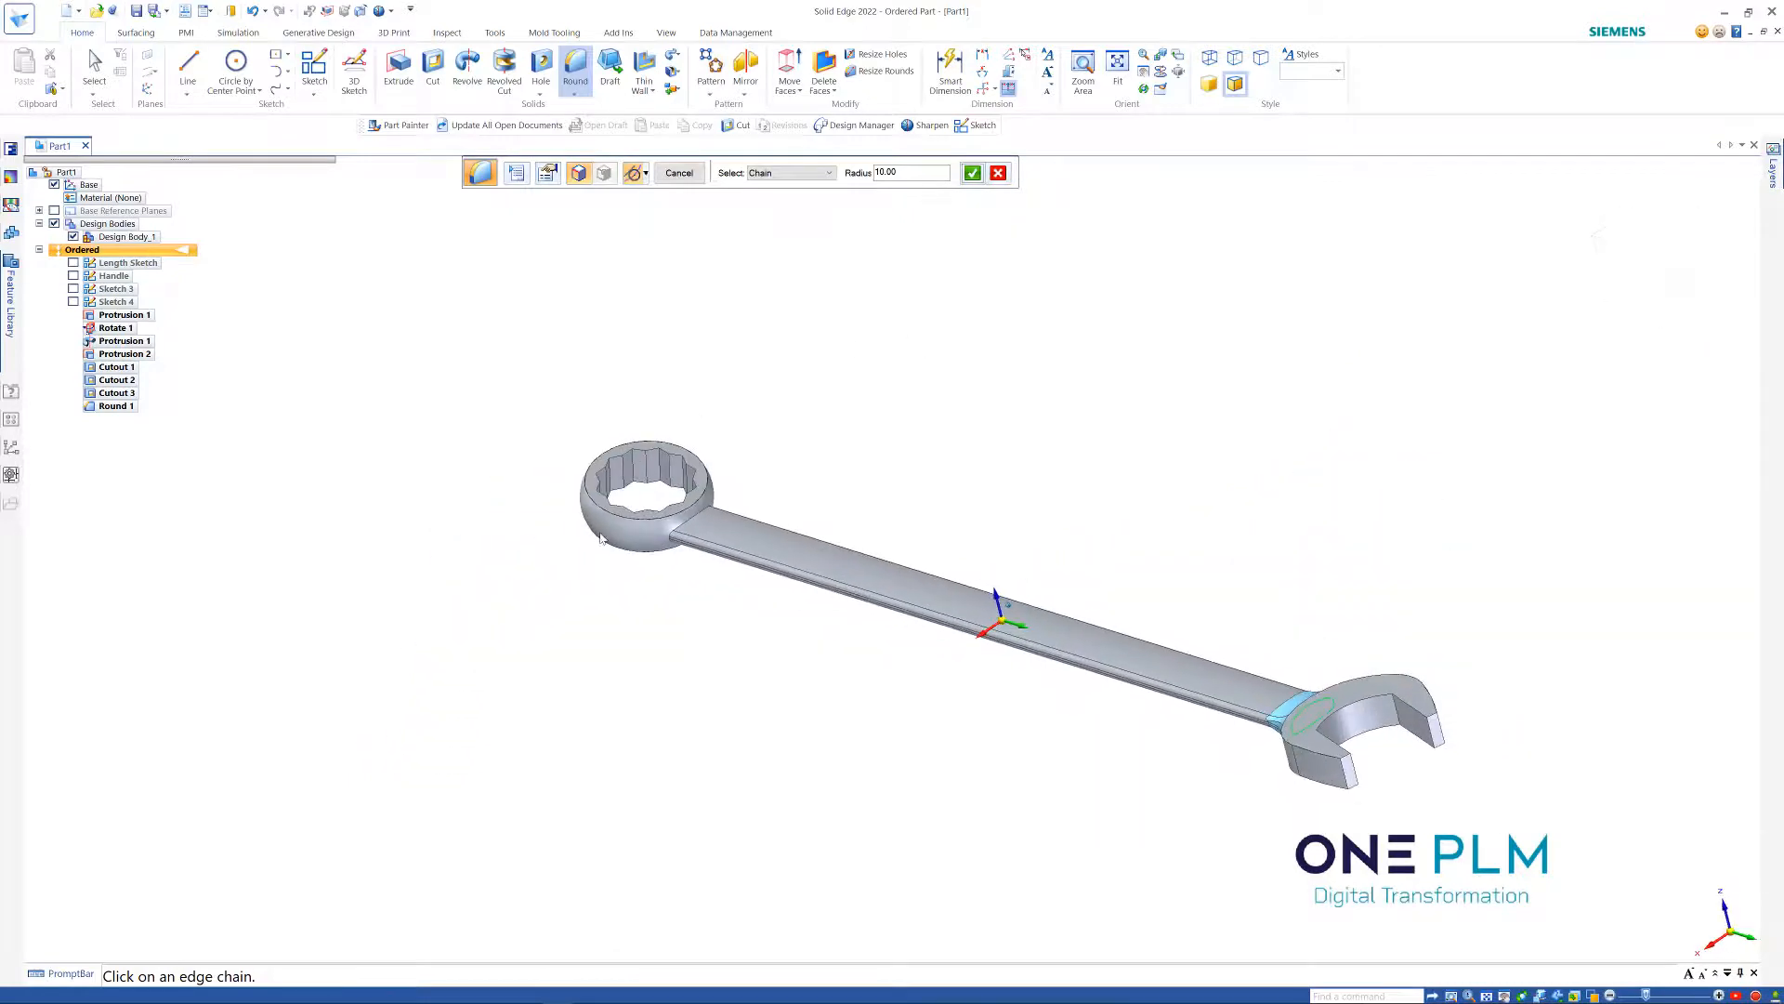
middle_drag(853, 466, 834, 399)
right_click(936, 424)
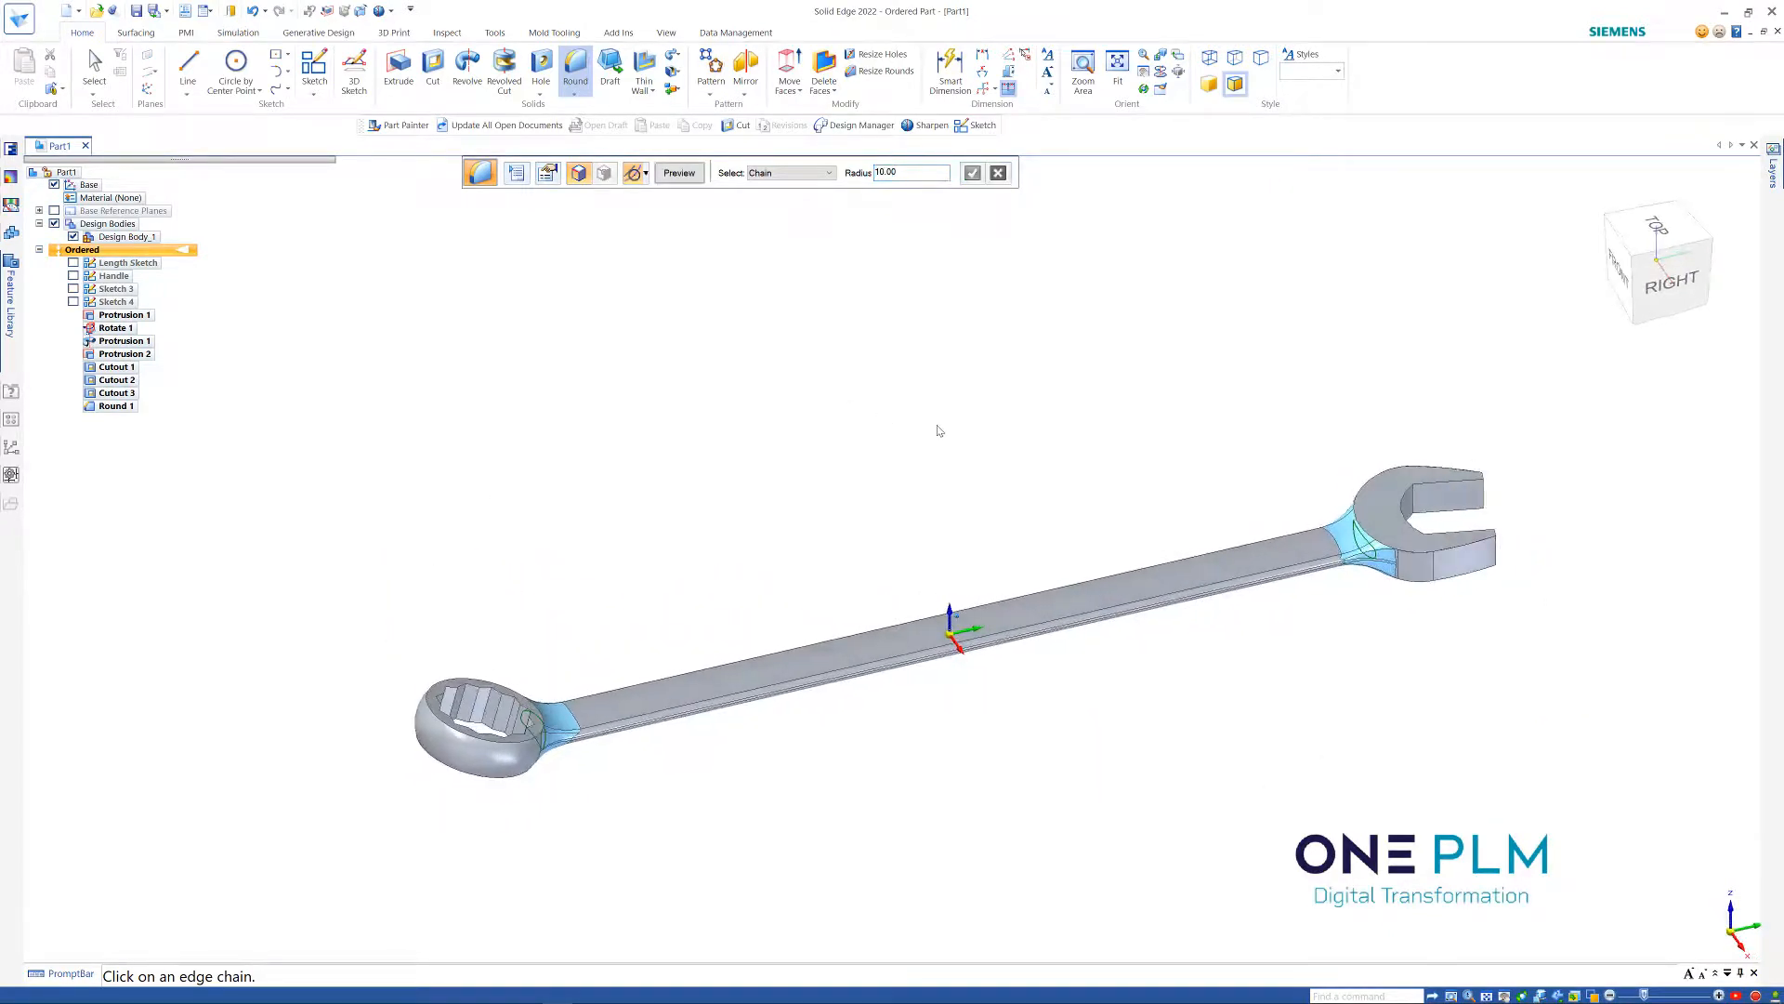
right_click(938, 431)
right_click(859, 450)
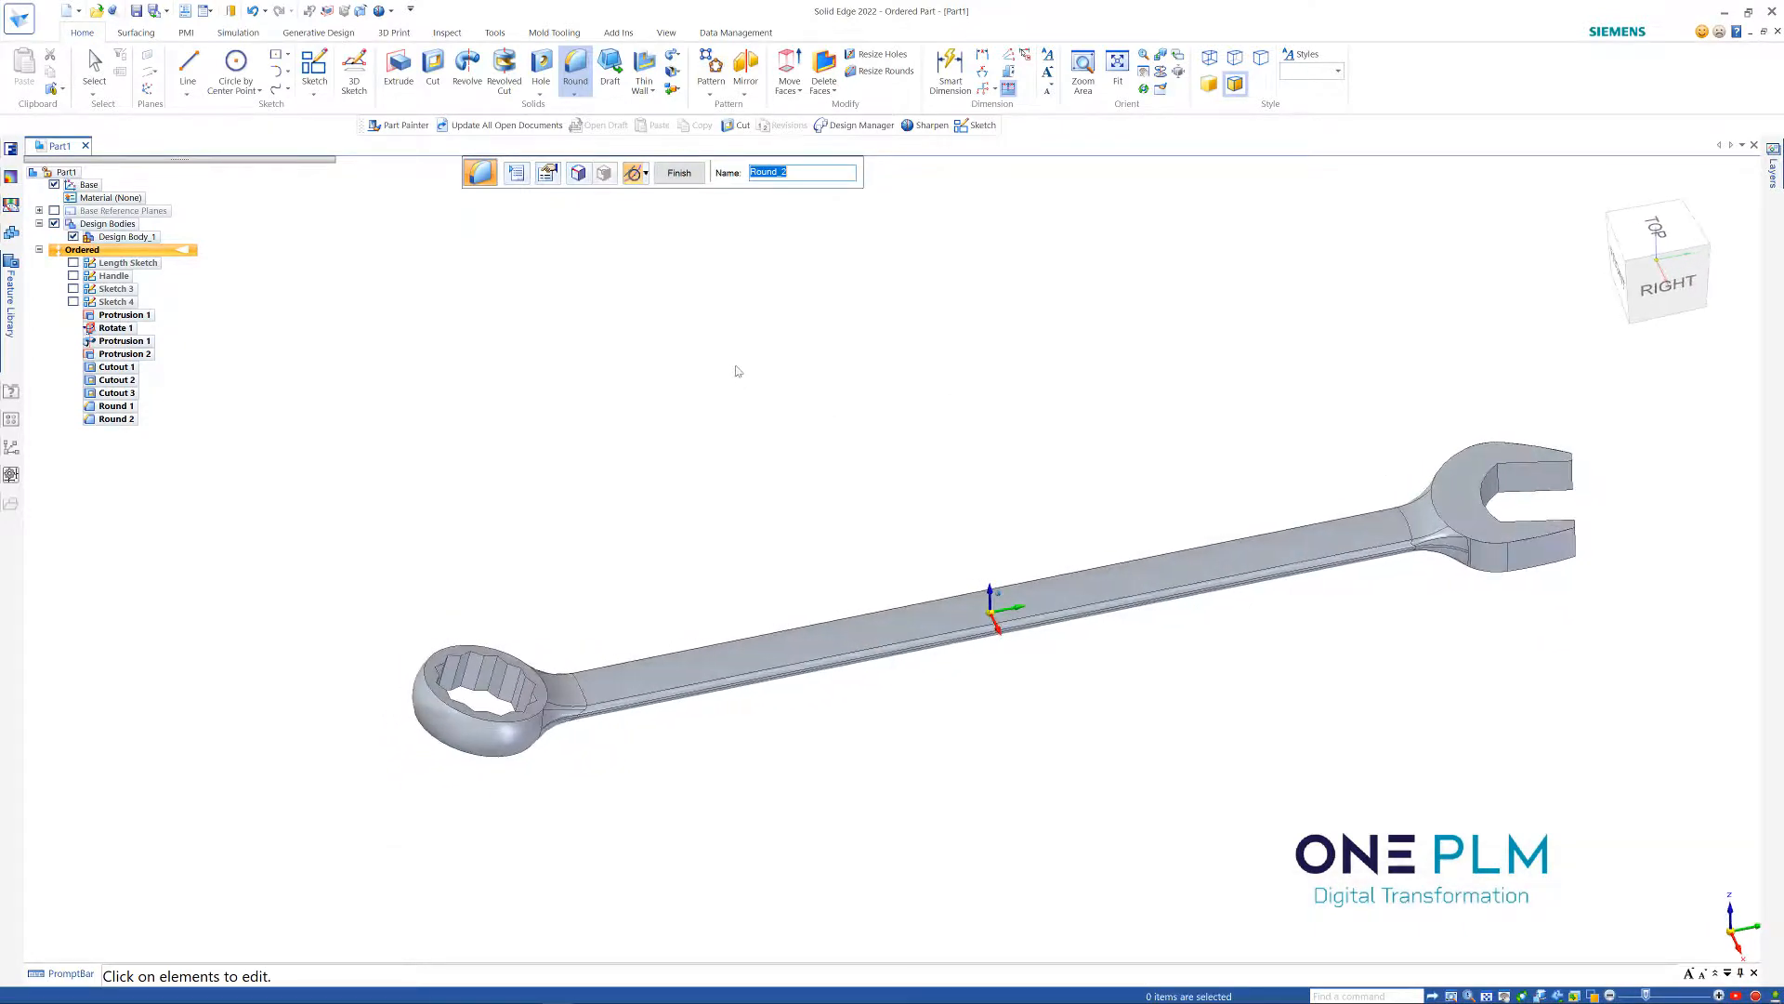
click(679, 174)
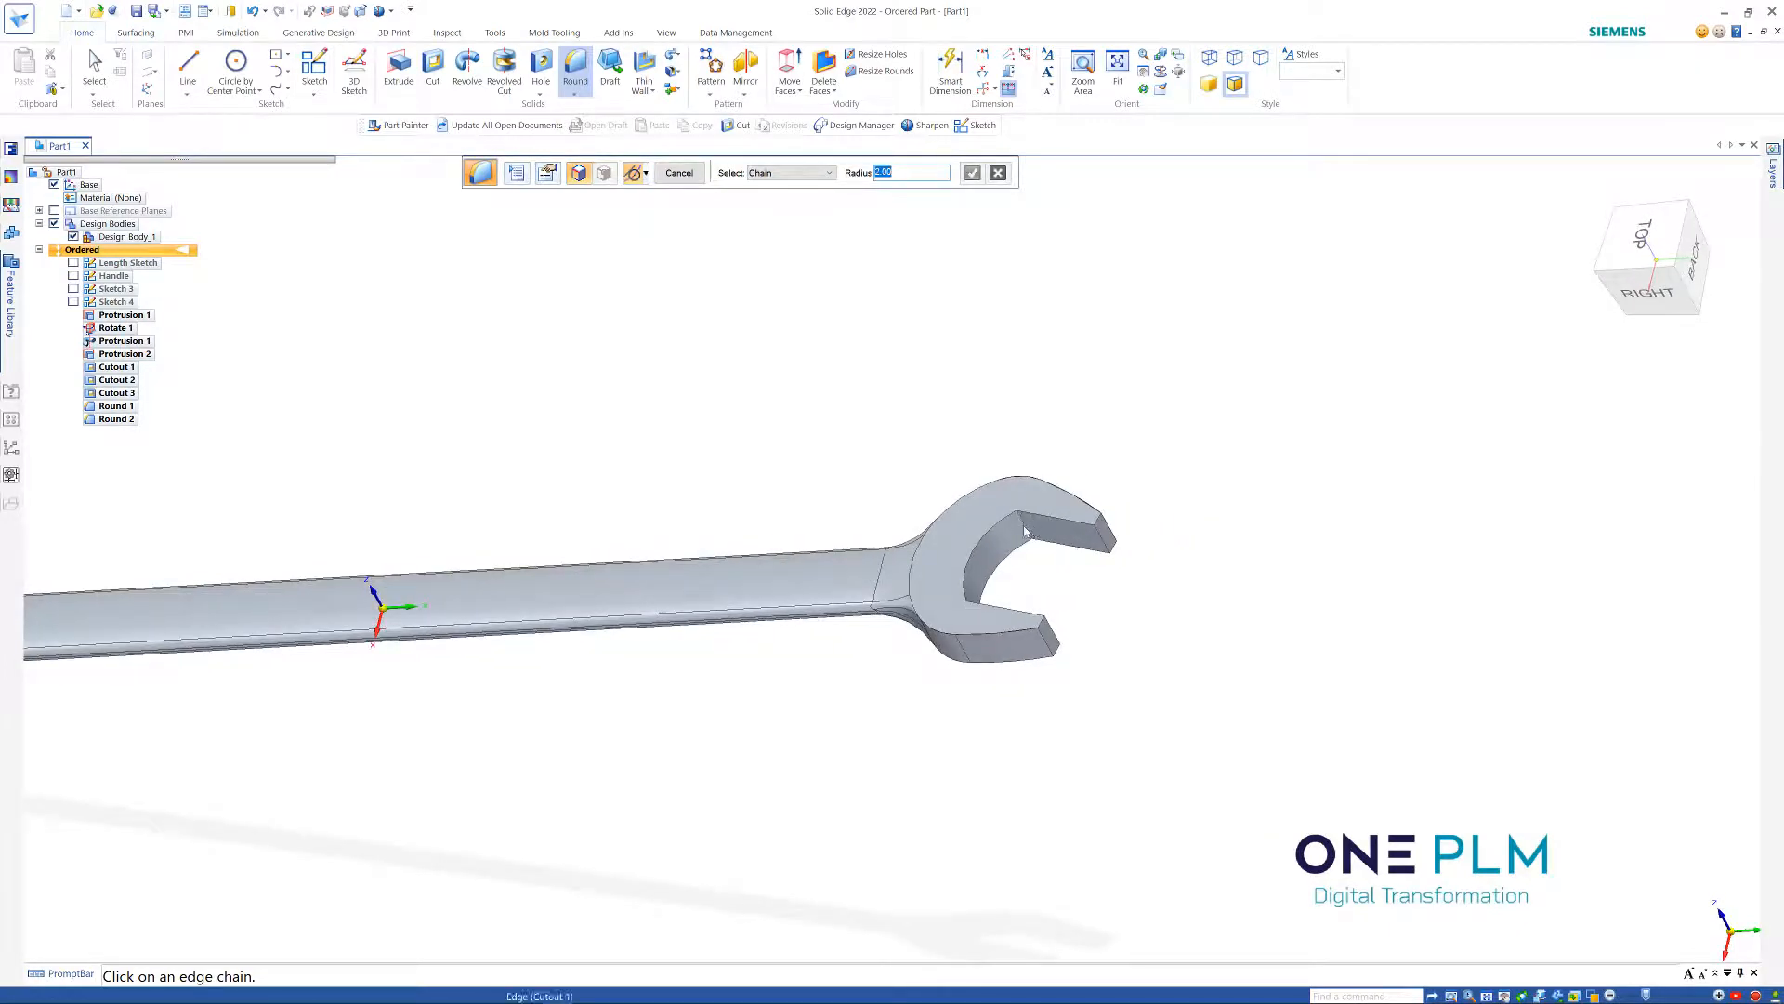
Round the inner corner edges of the open end's slot with a 2 mm radius
middle_drag(1064, 578, 1006, 646)
middle_drag(1188, 620, 1167, 478)
right_click(1167, 478)
key(ctrl+i)
right_click(904, 434)
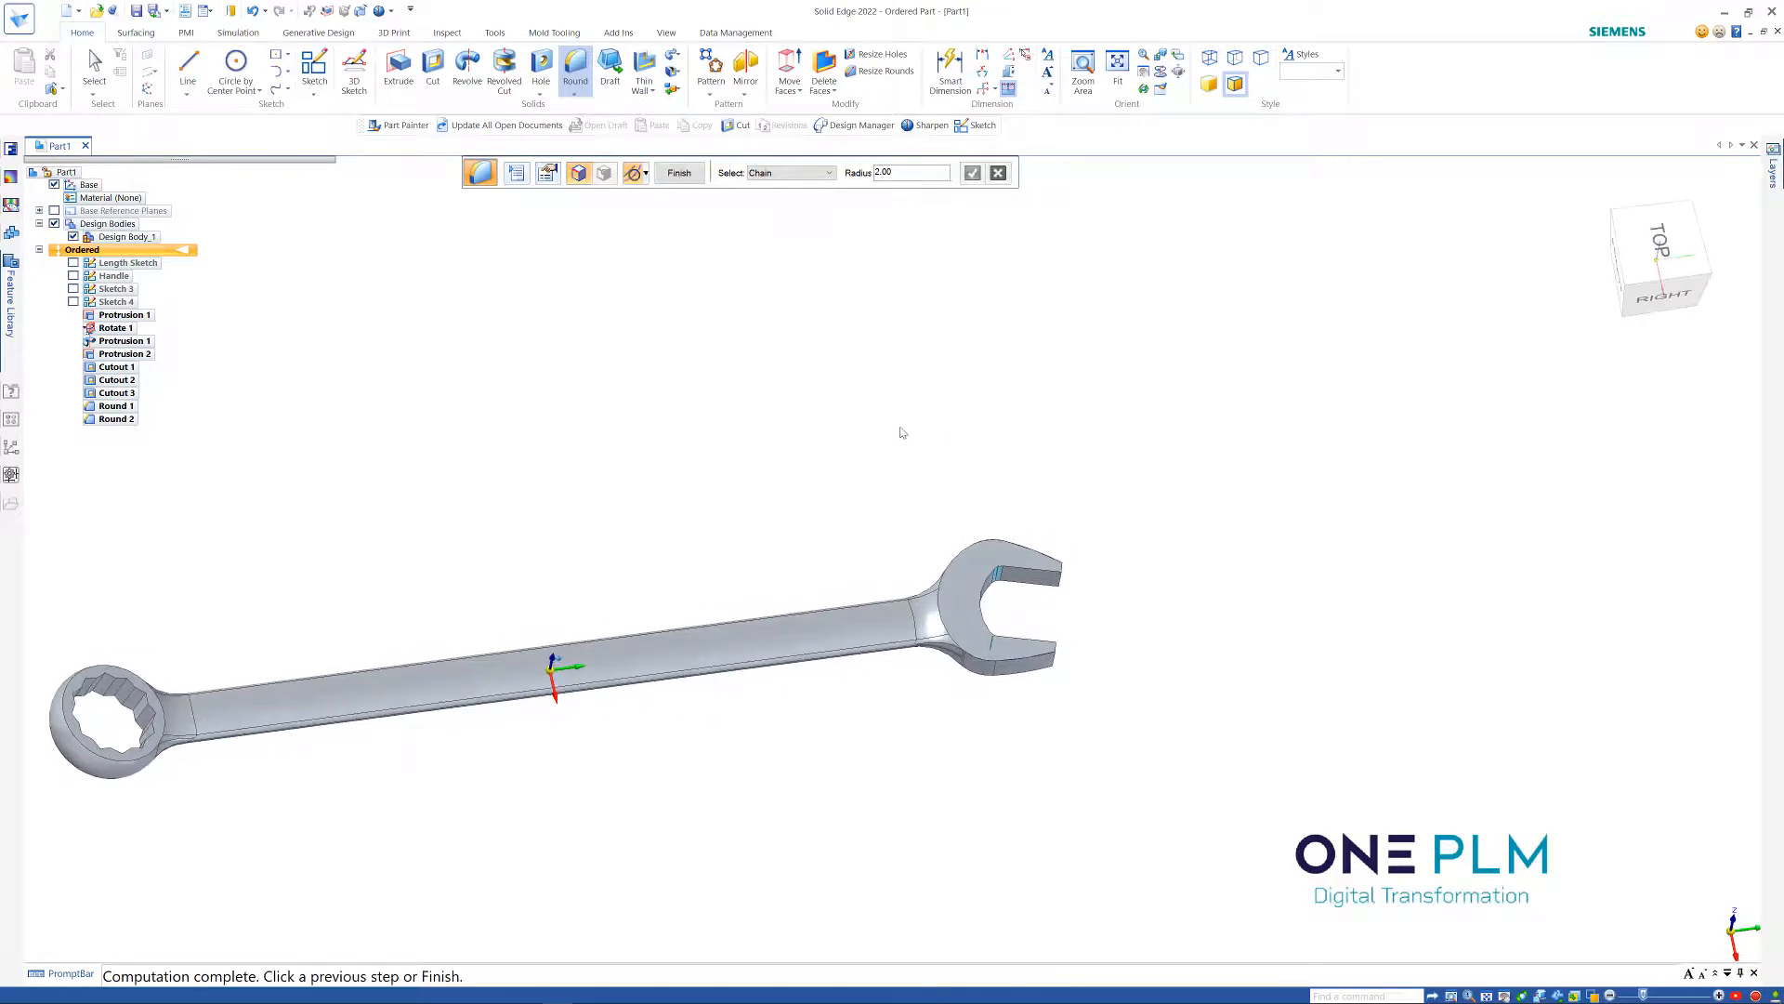
right_click(873, 434)
middle_drag(873, 434, 954, 451)
right_click(1062, 449)
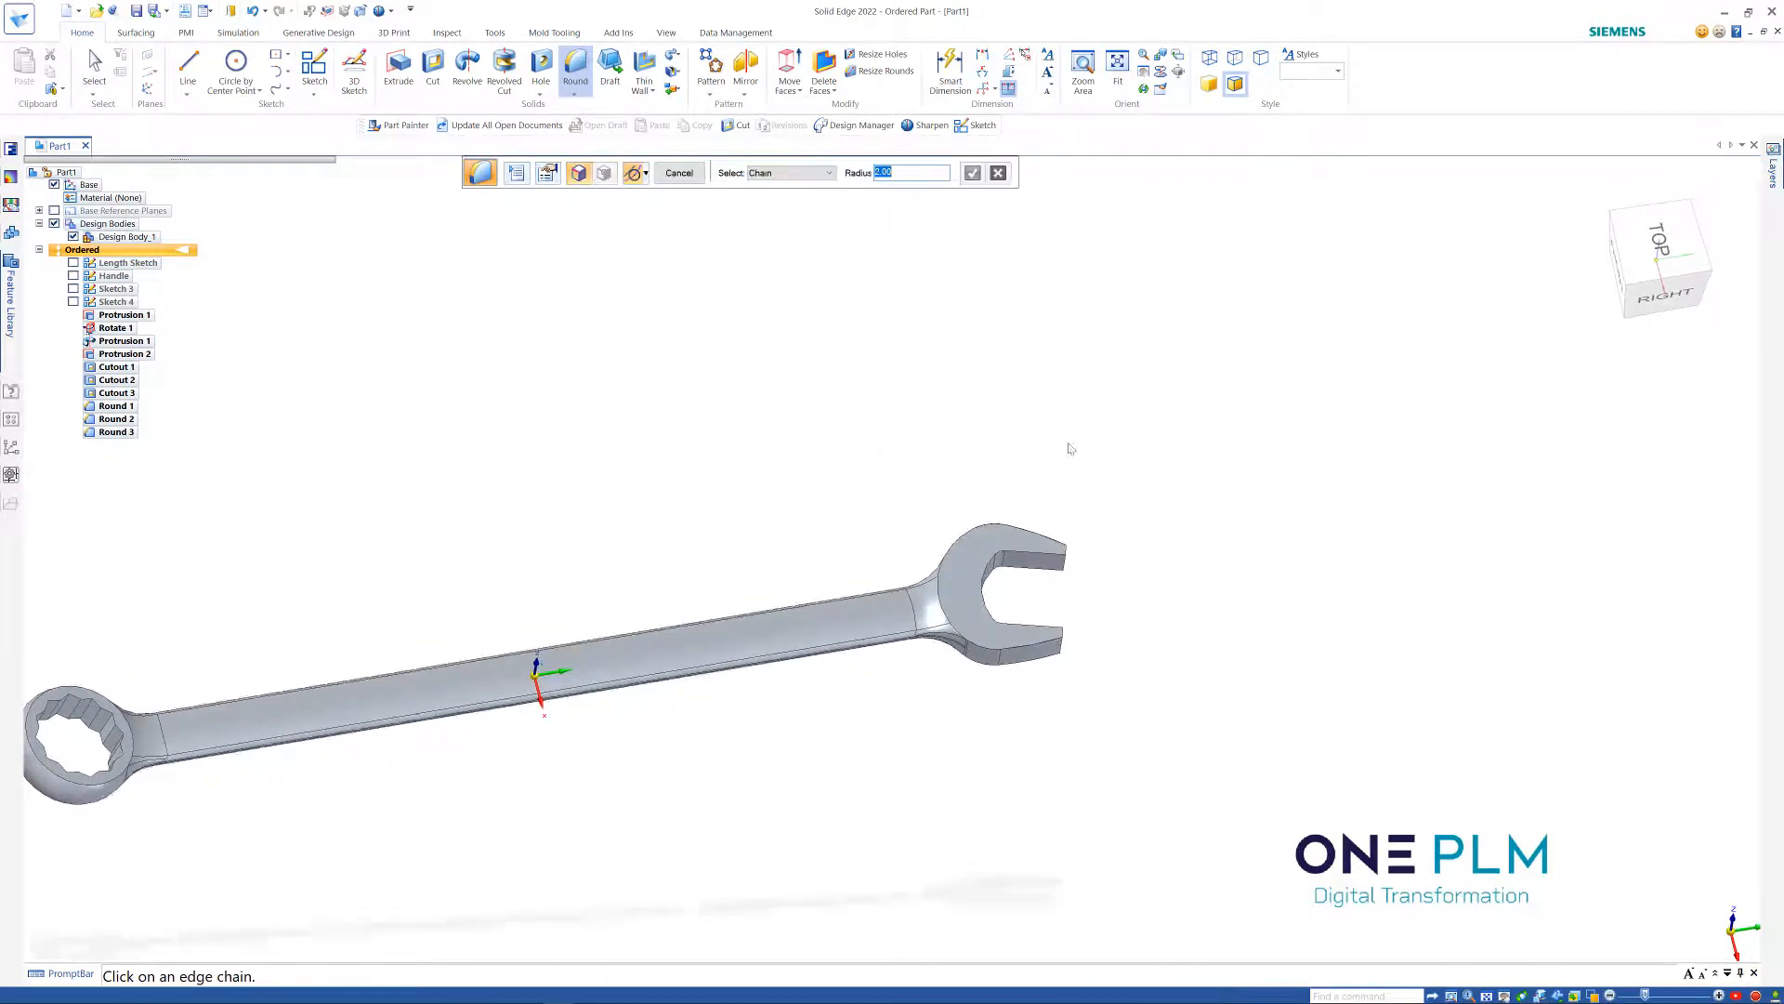
Round the outer corner edges at the tips of both open-end jaws
mouse_move(1068, 447)
middle_down()
mouse_move(1107, 447)
mouse_move(1074, 446)
middle_up()
scroll(1075, 446, up, 2)
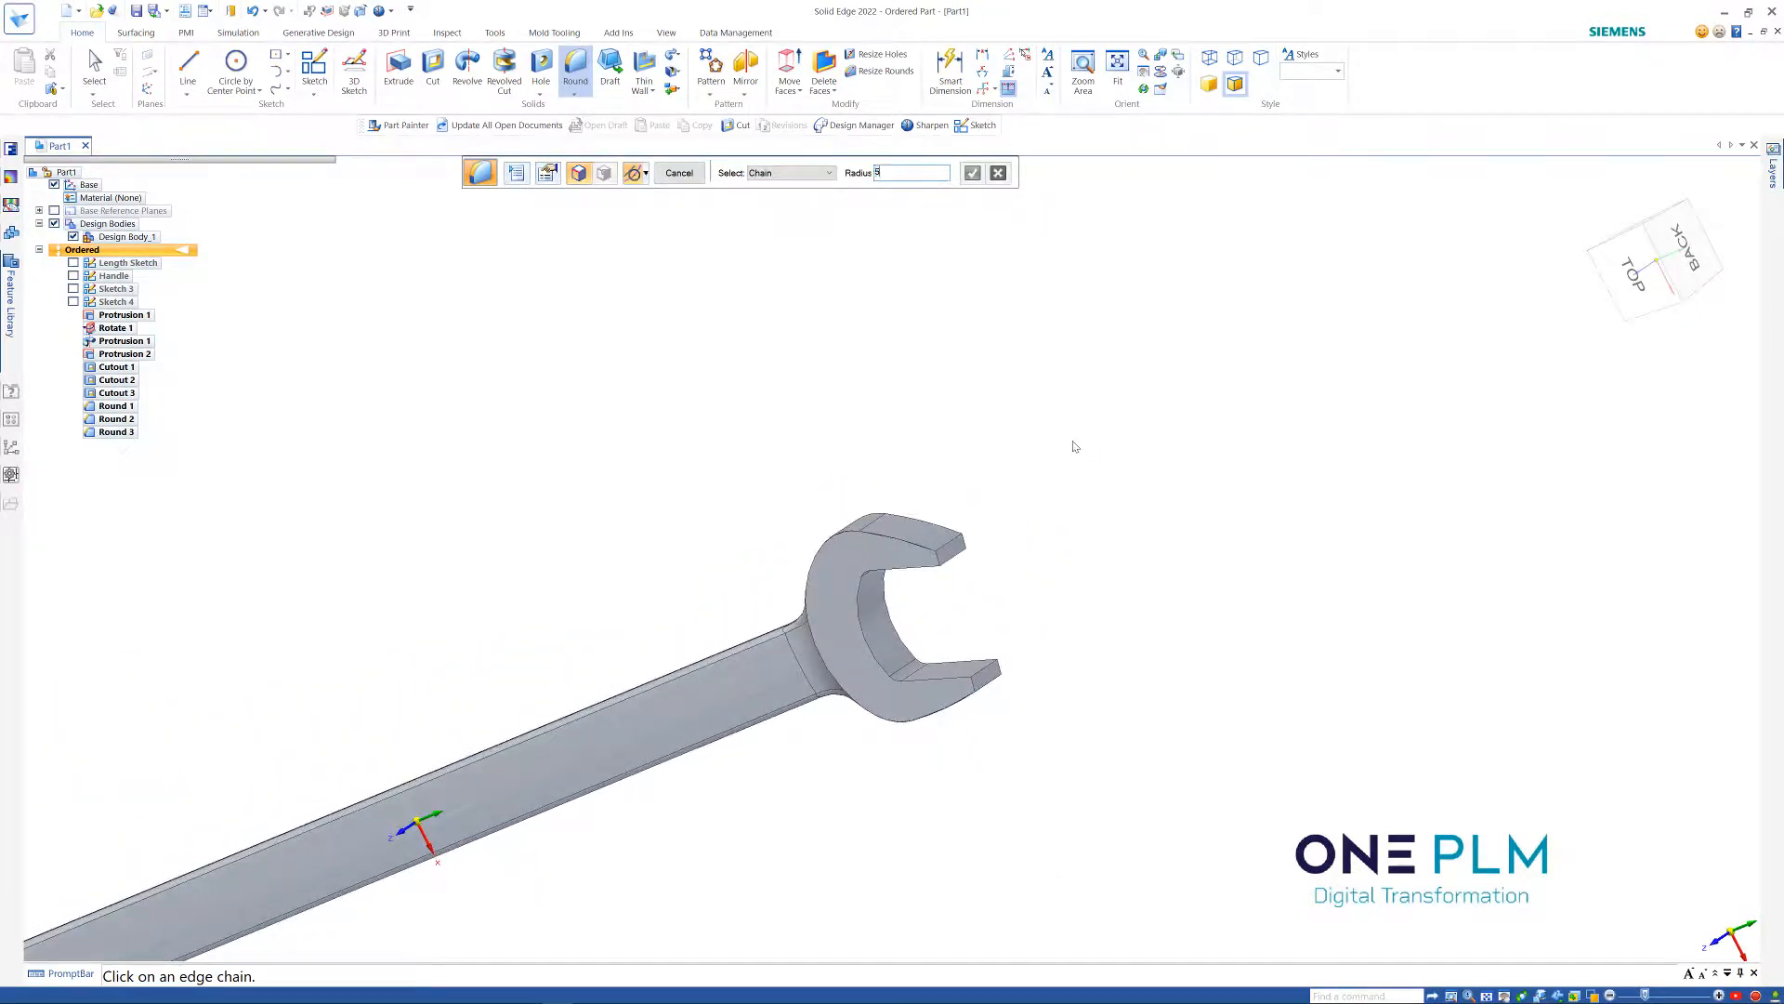
click(954, 544)
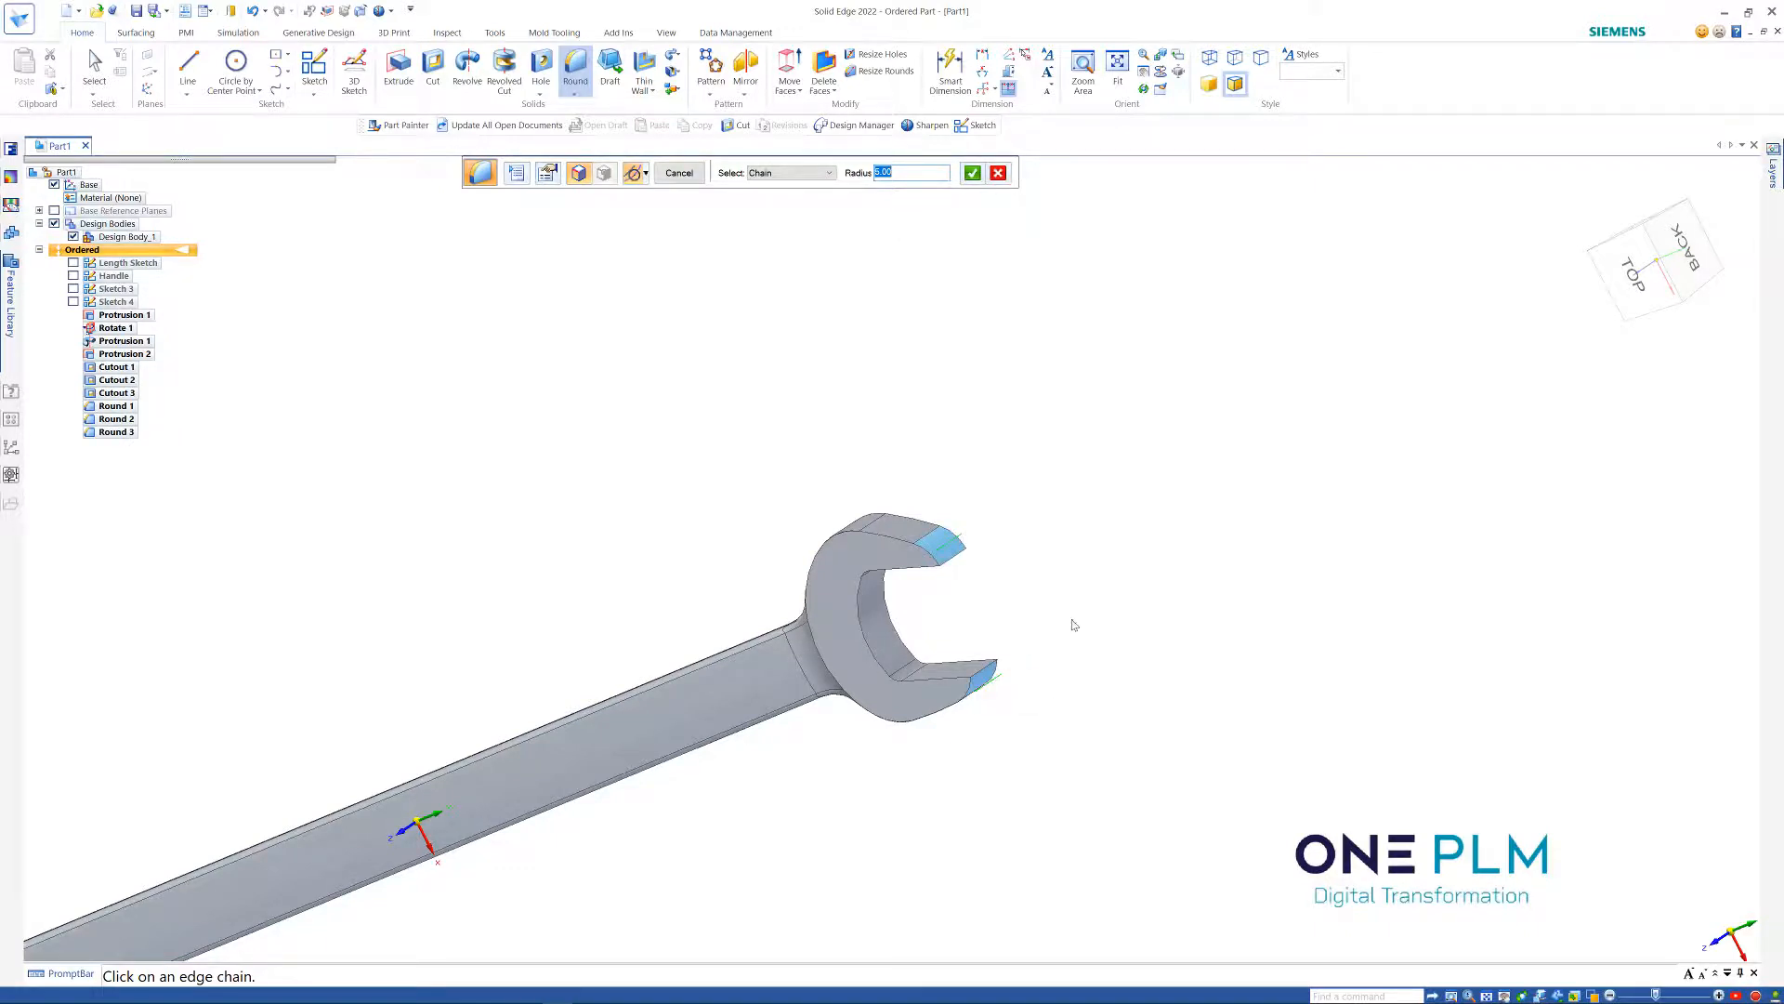
middle_drag(1120, 549, 1016, 449)
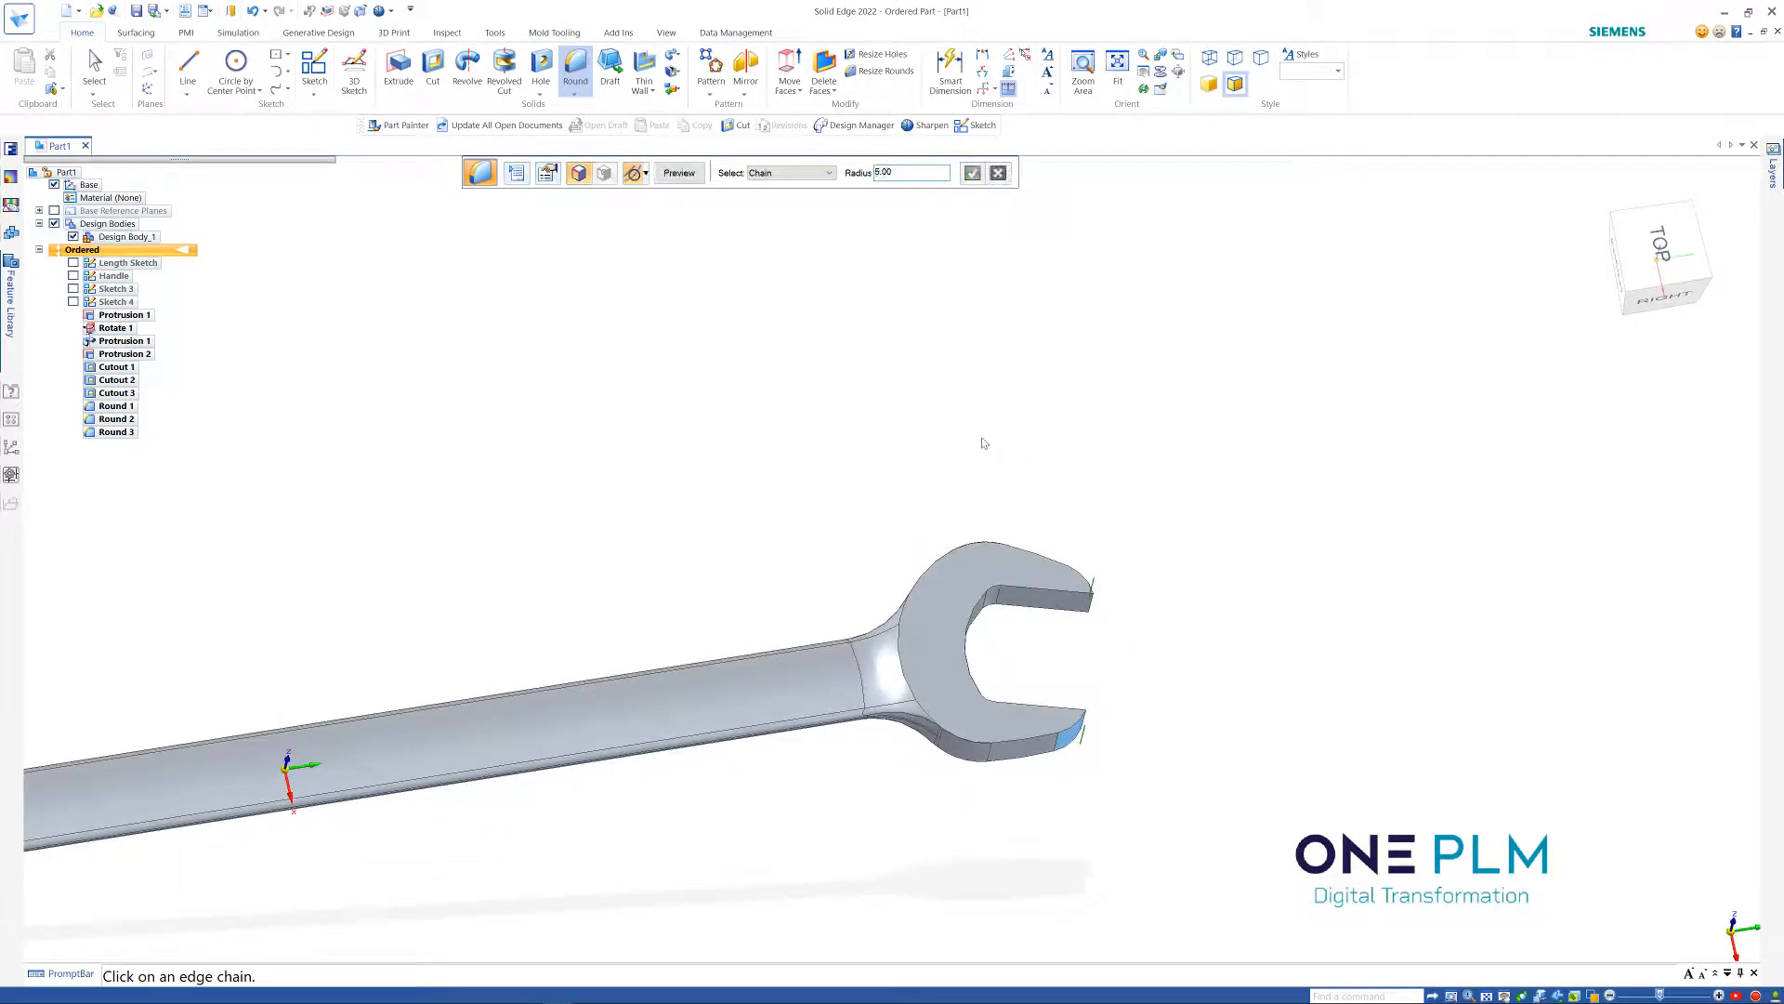
right_click(1004, 428)
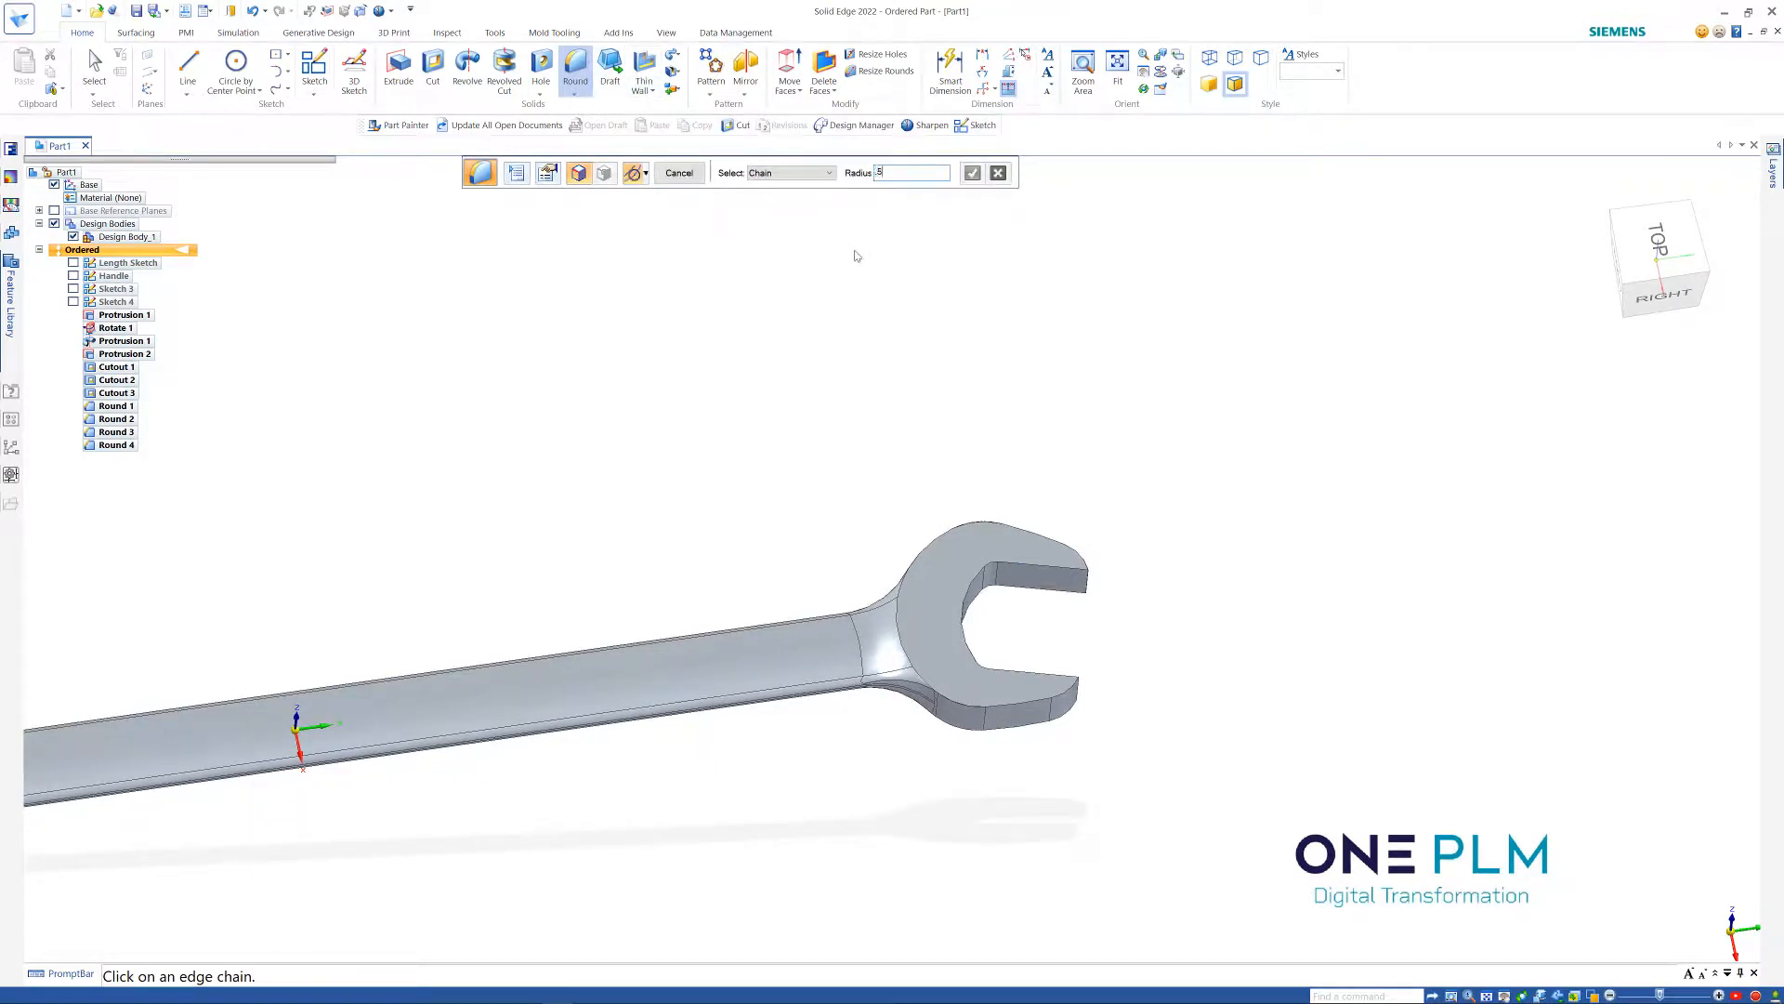
Round the outer edges of the open end's and ring end's upper and lower faces with a 0.5 mm radius
click(958, 532)
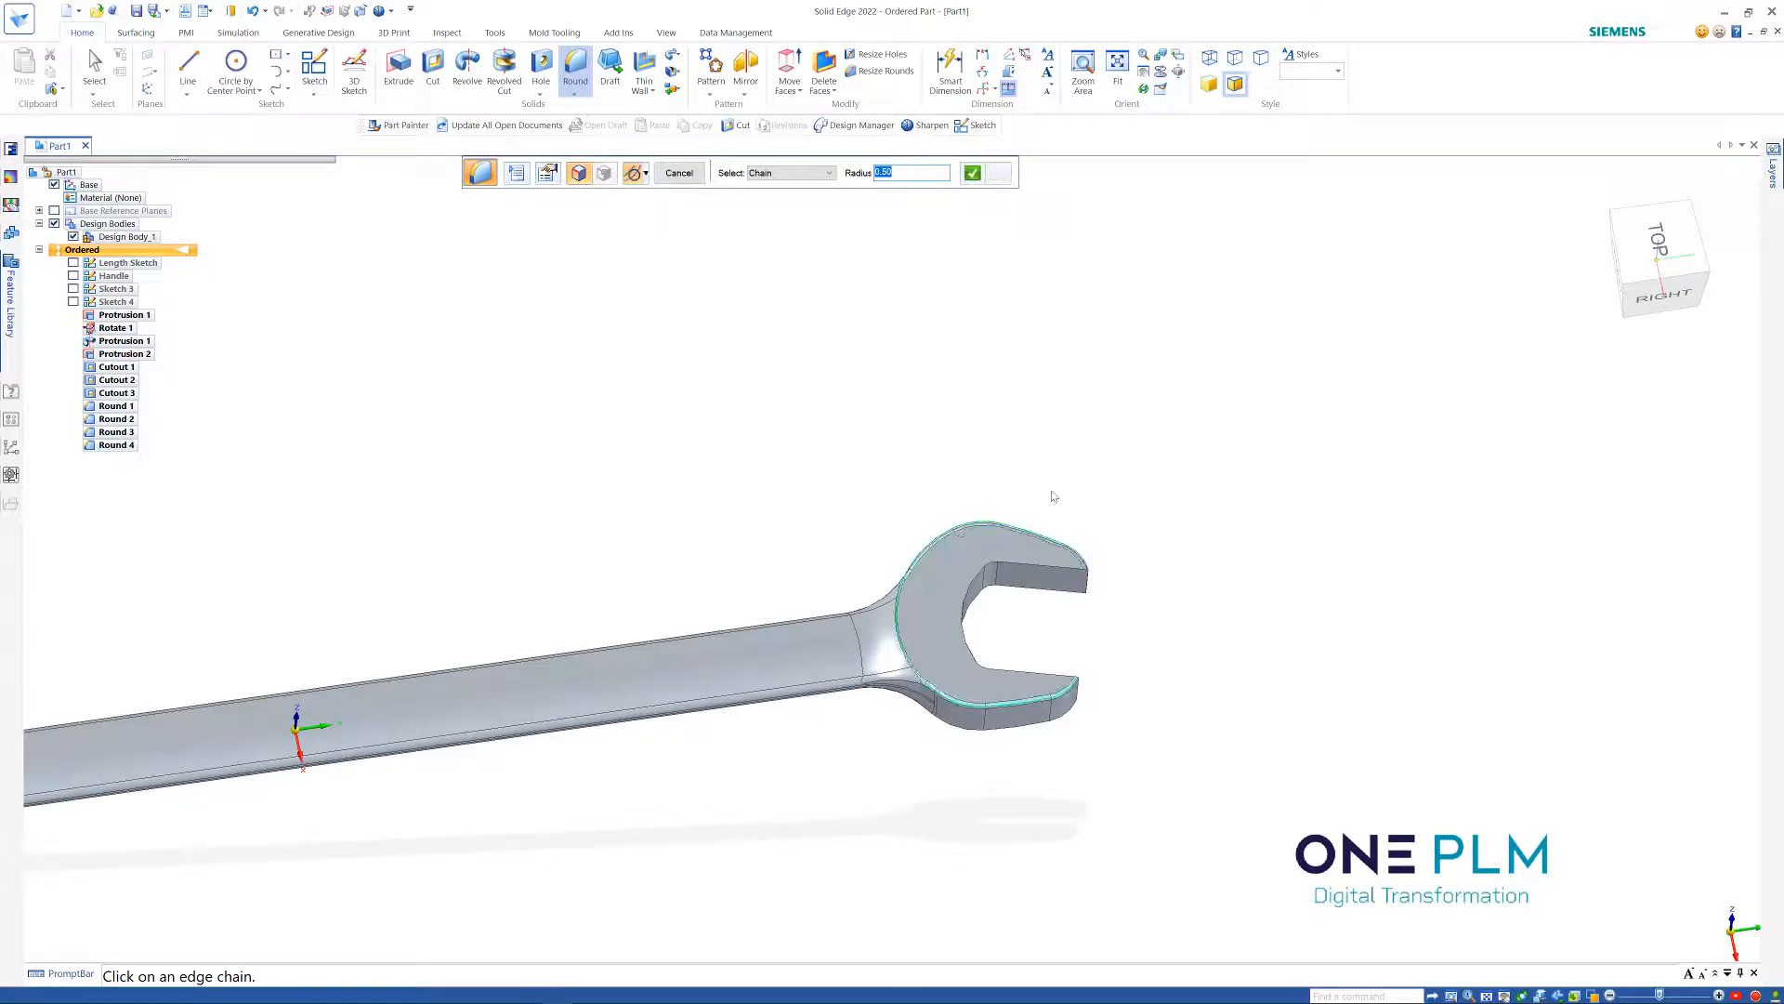
key(ctrl+r)
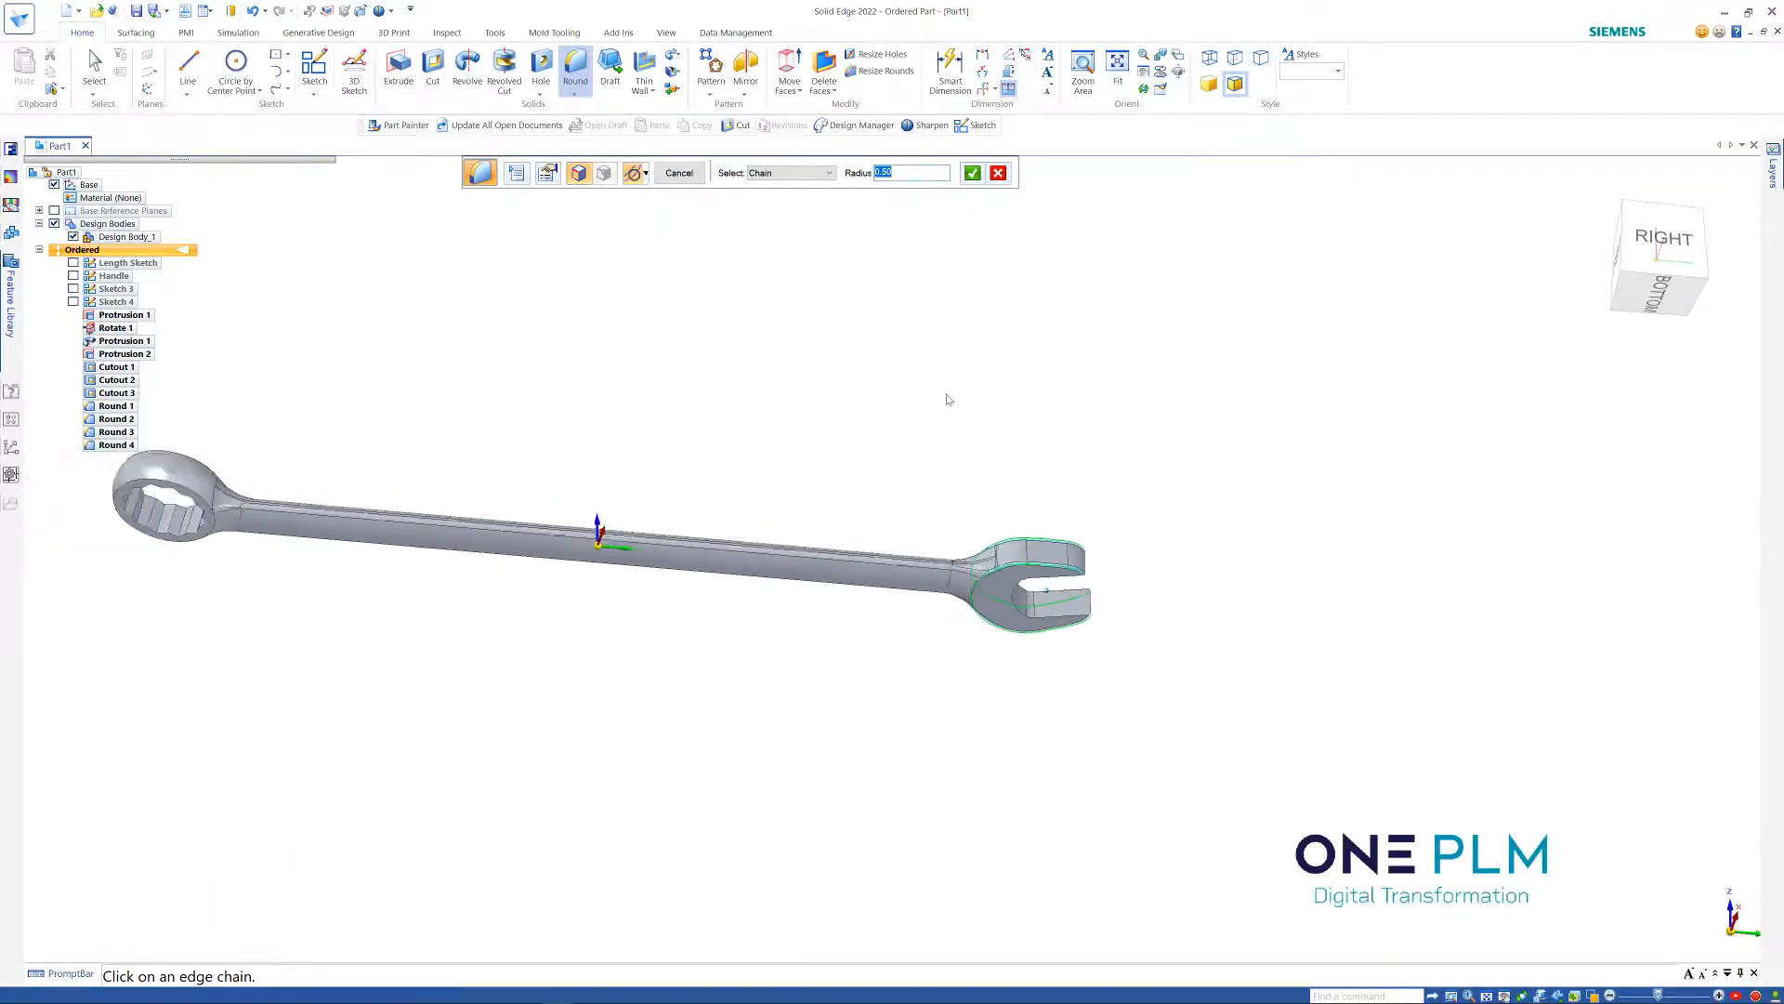
scroll(544, 511, up, 3)
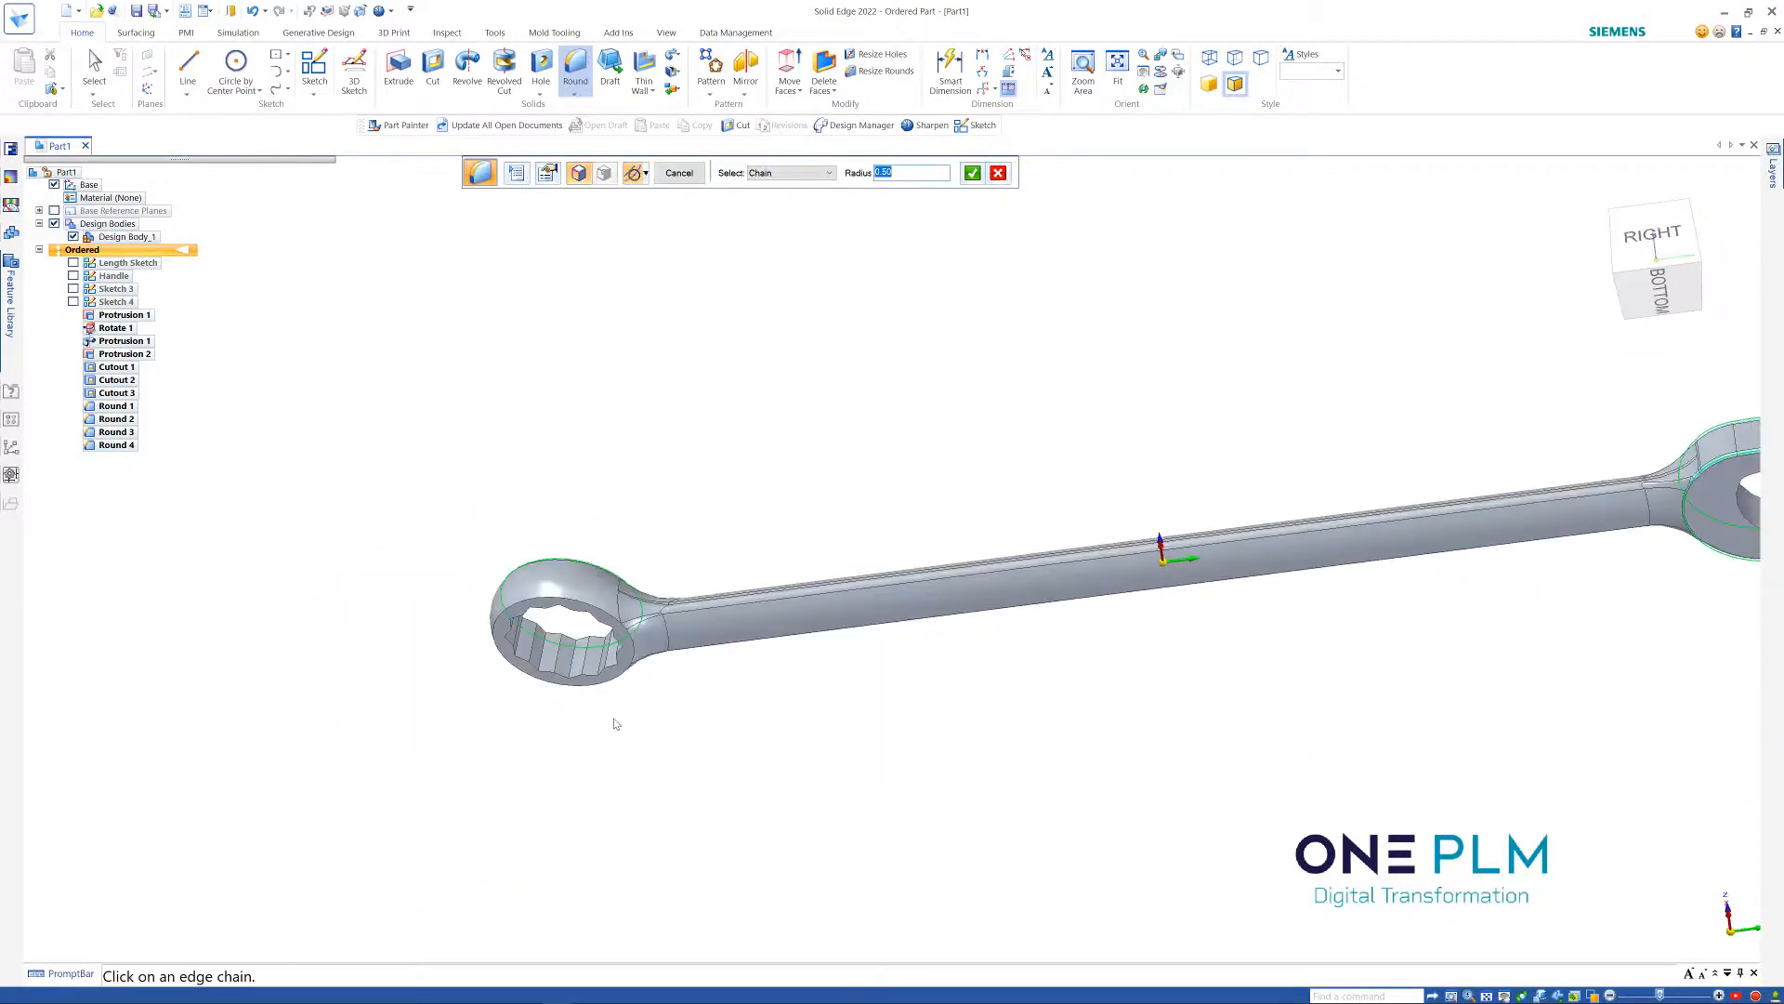
click(636, 648)
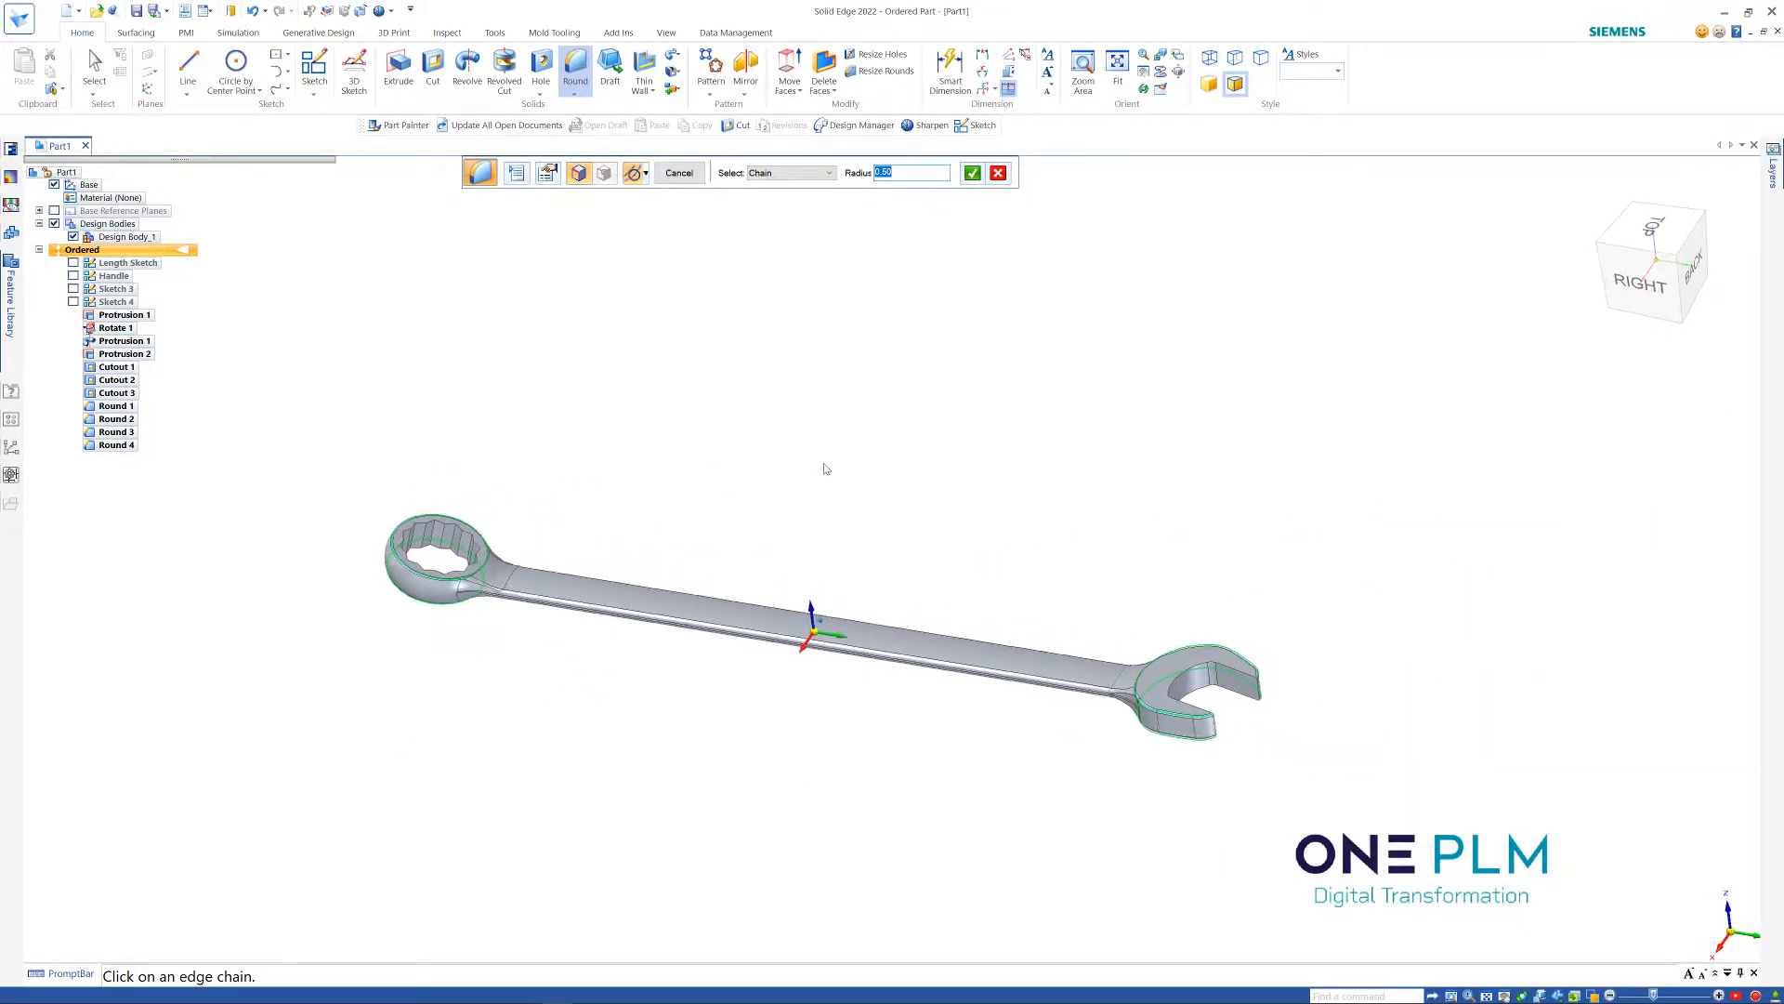
right_click(944, 498)
right_click(942, 497)
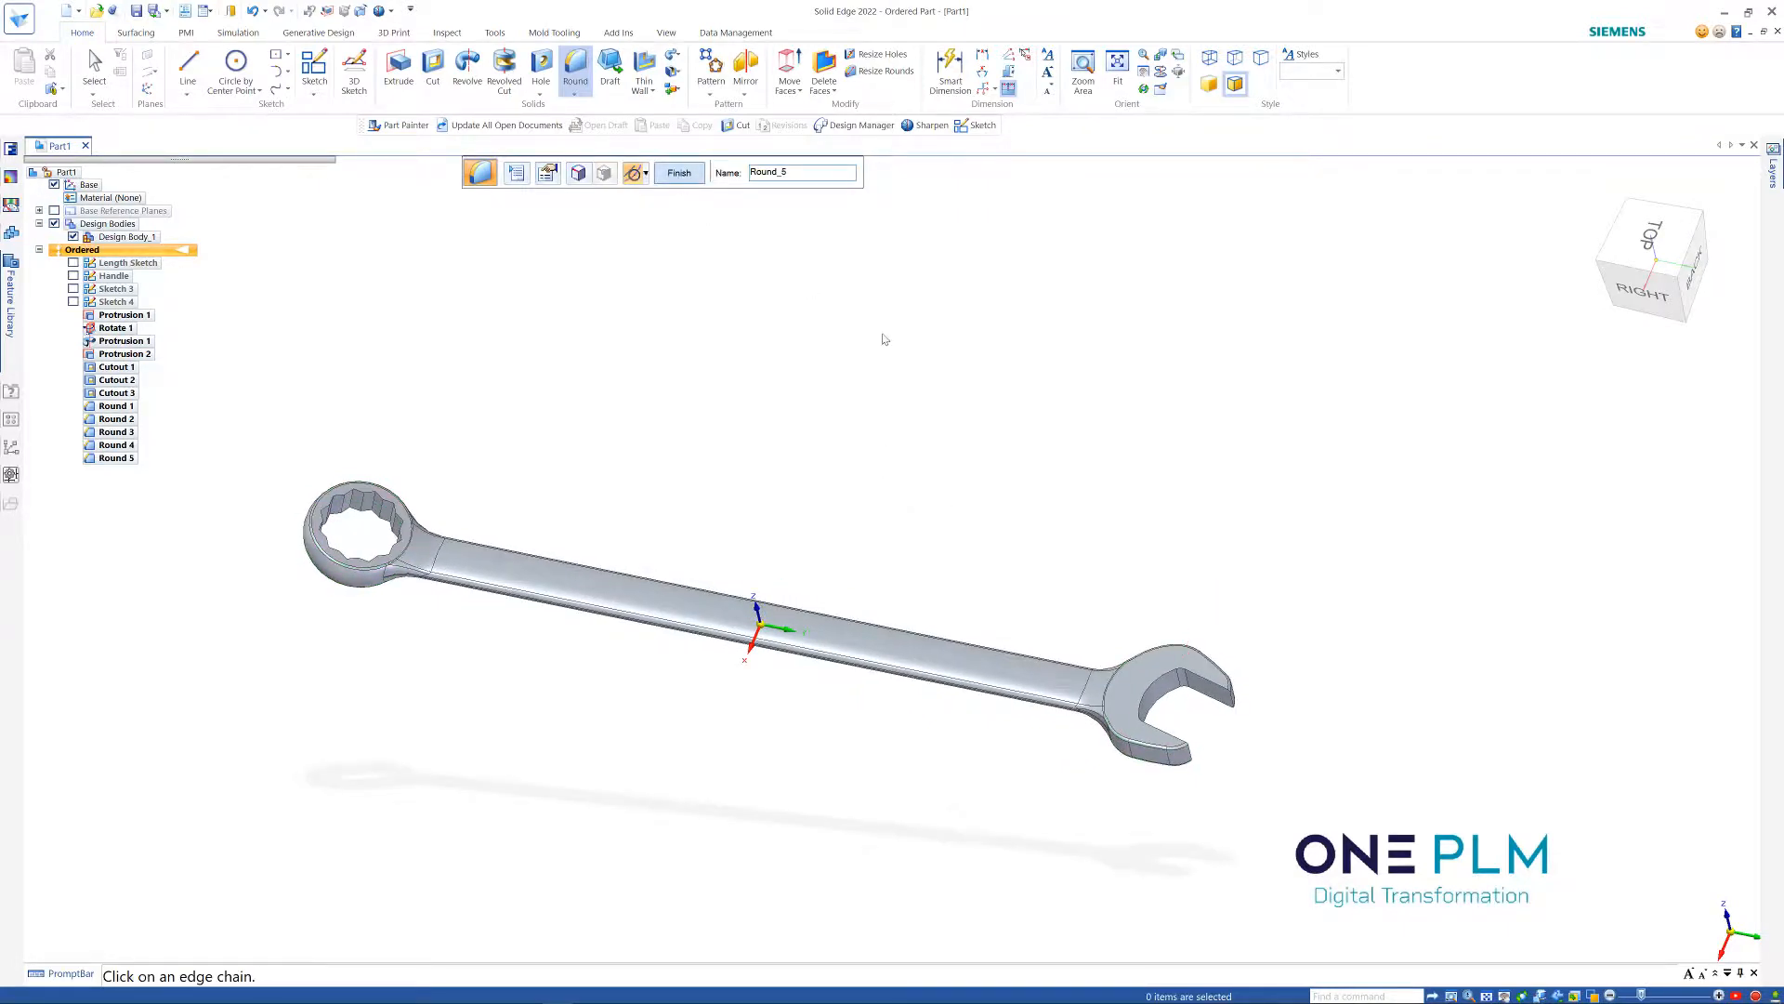
click(680, 173)
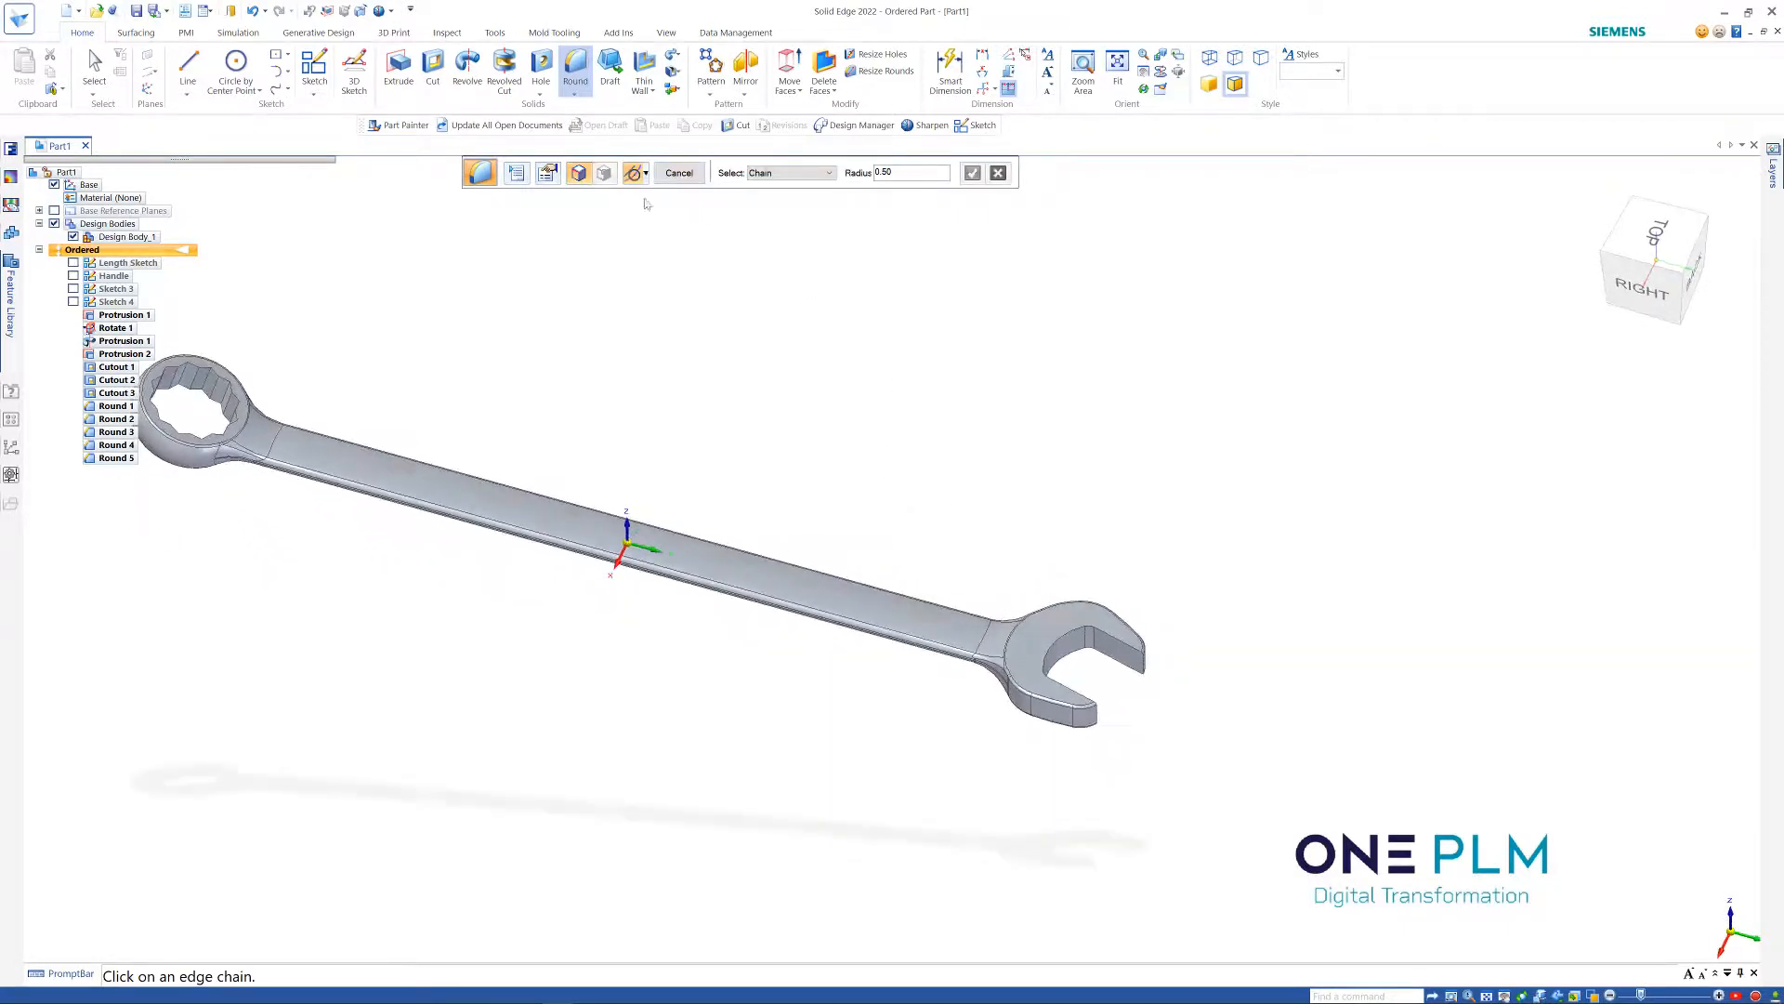
click(574, 93)
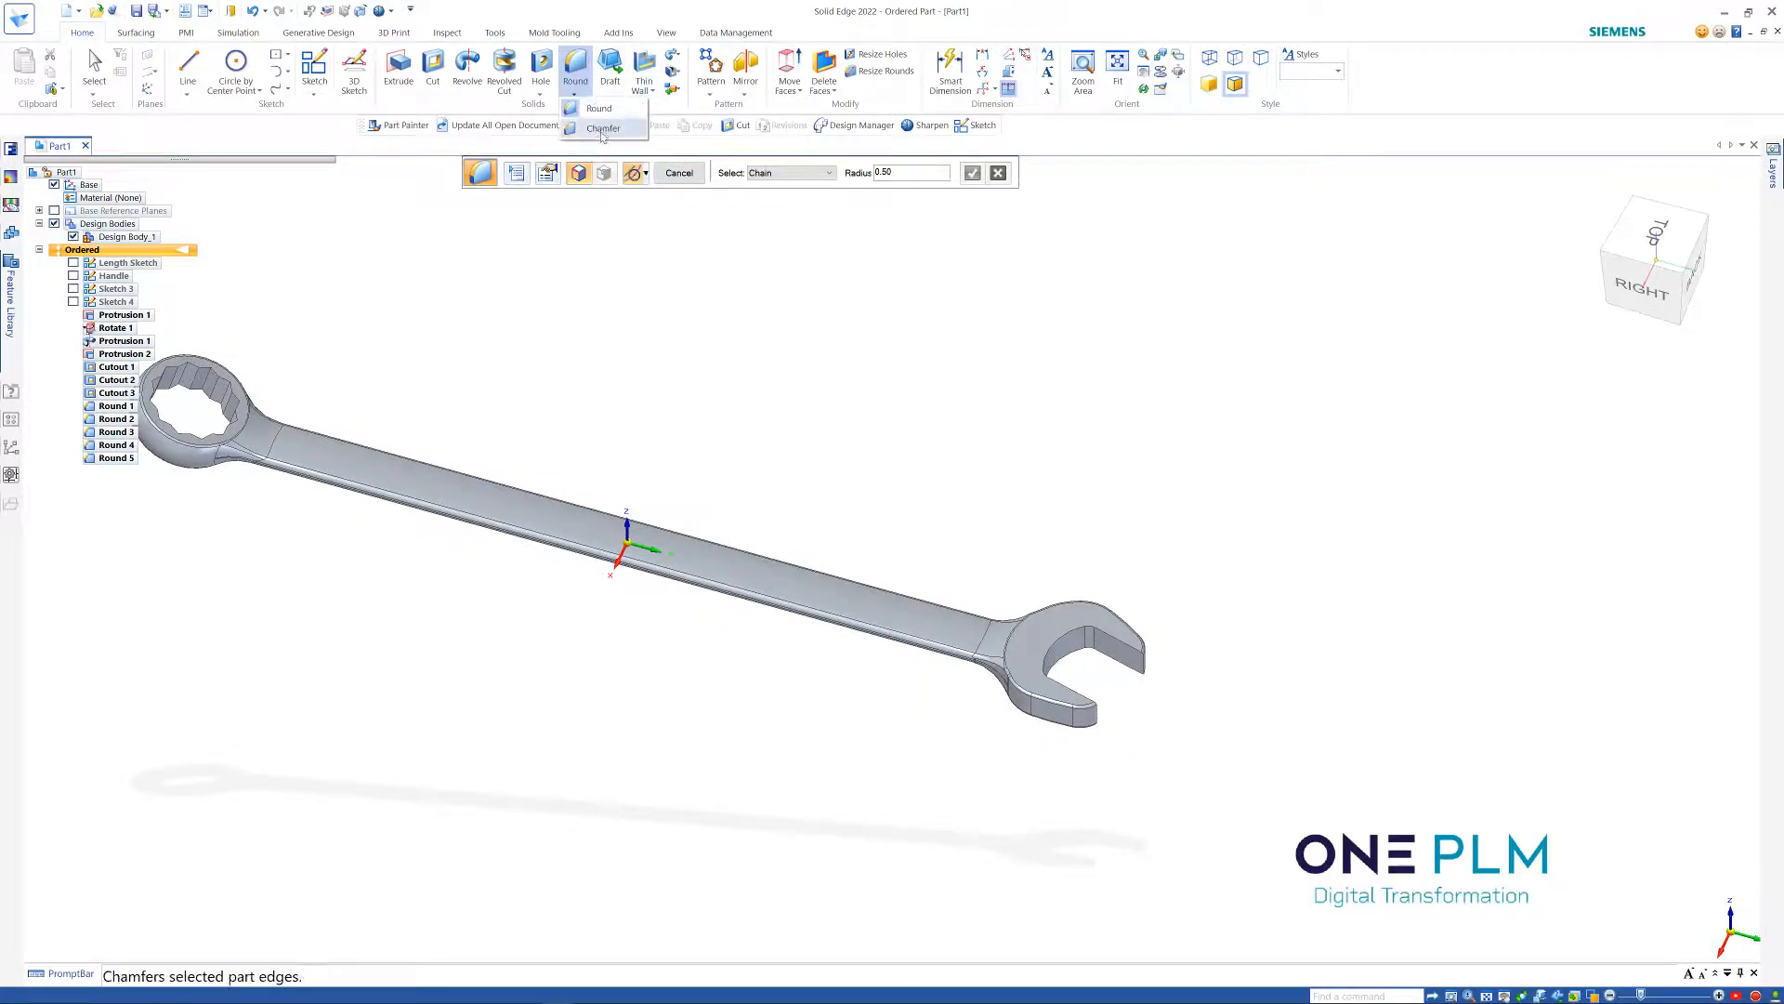
click(602, 130)
scroll(944, 514, up, 5)
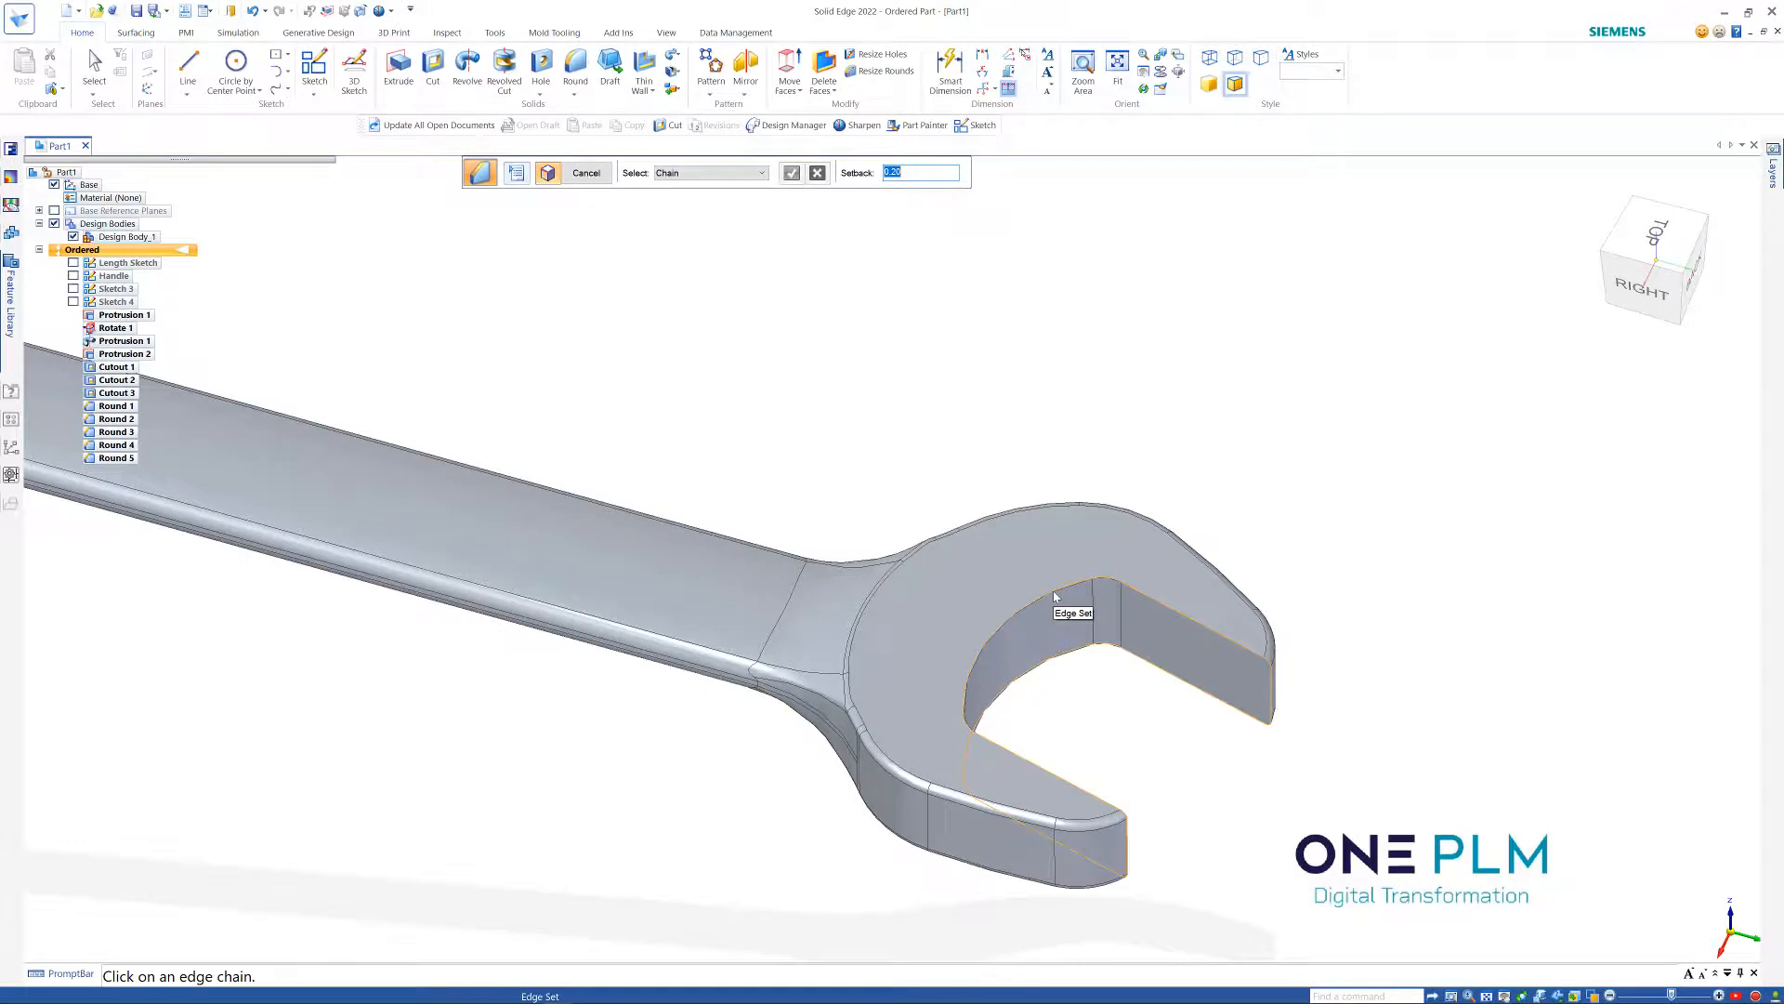
scroll(1226, 595, down, 3)
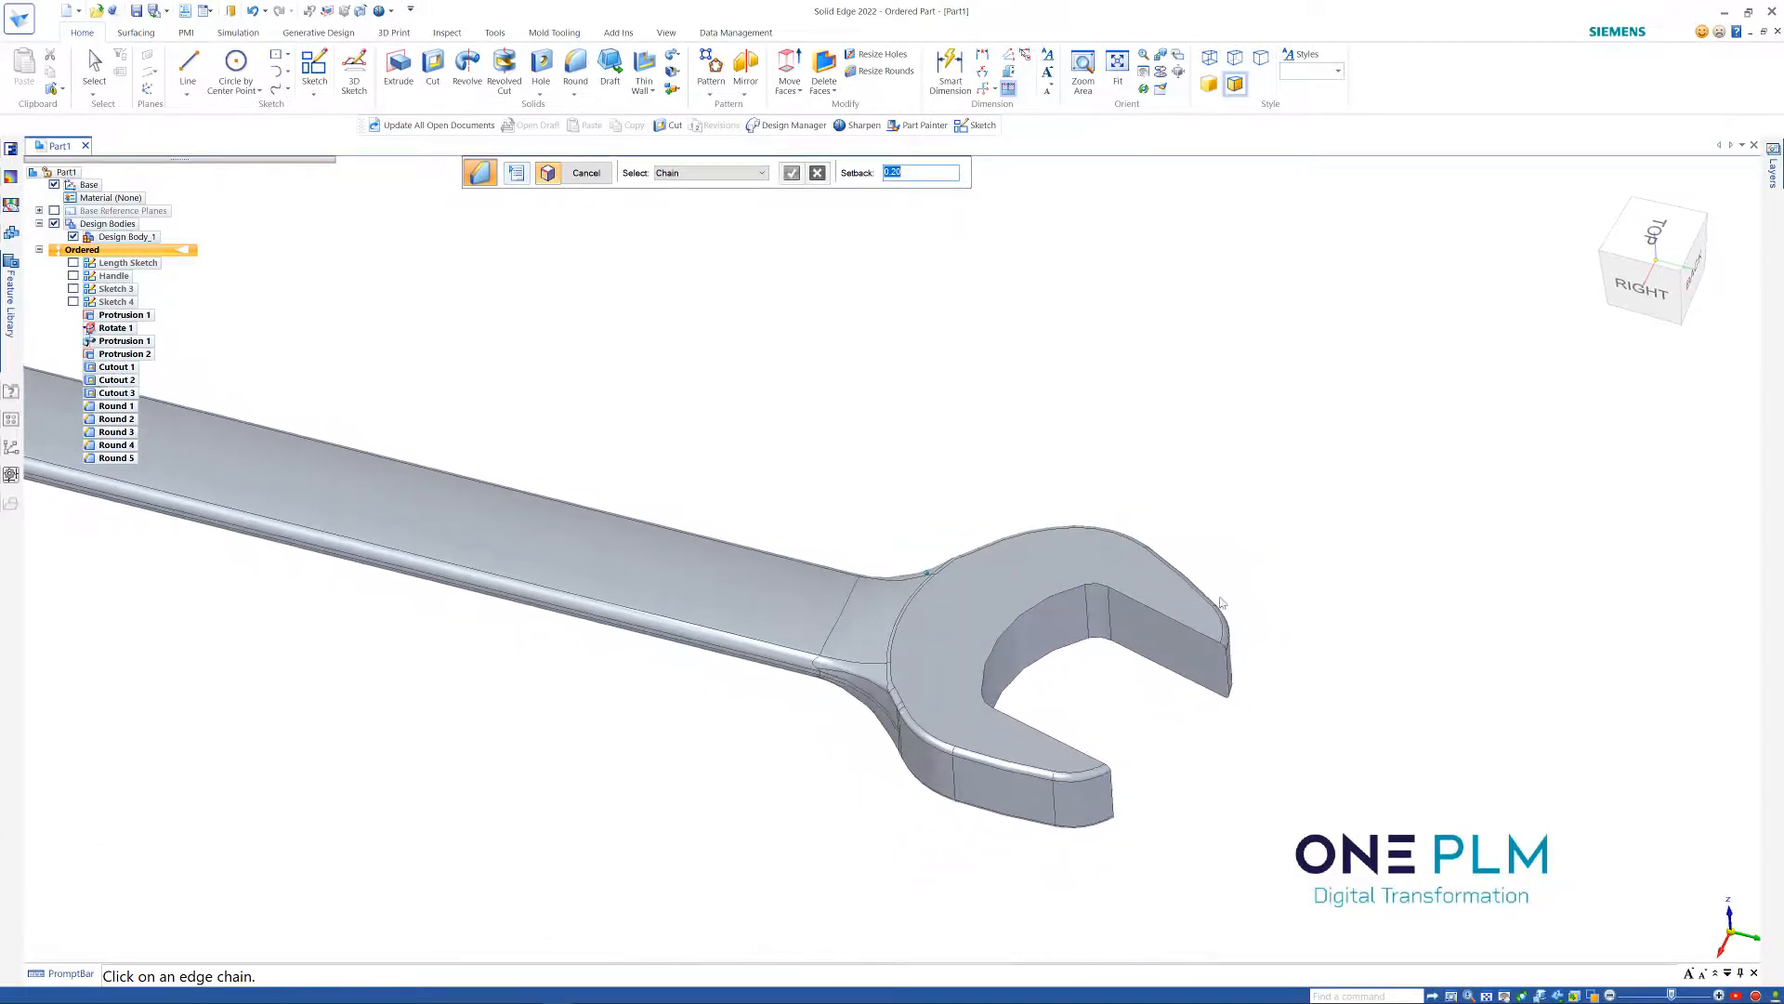
middle_drag(1212, 637, 597, 195)
click(588, 175)
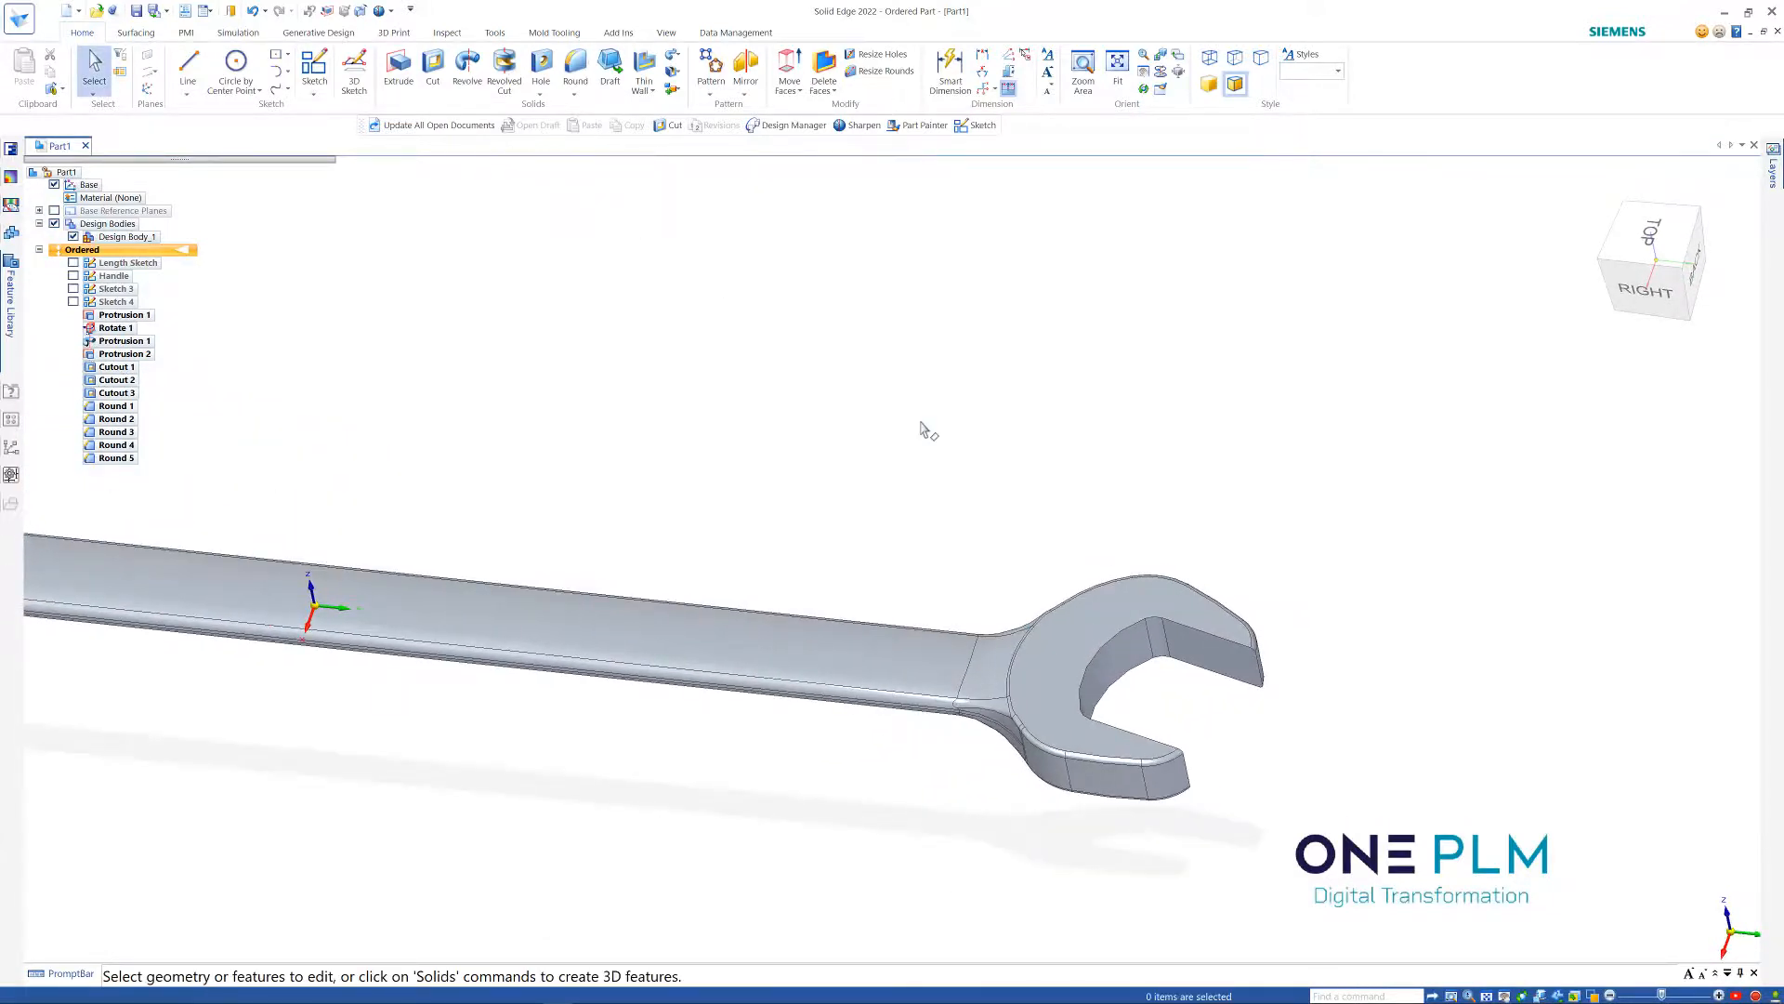
Roll the feature history back to Round 4, ahead of the 0.5 mm edge round
middle_drag(924, 427, 919, 425)
scroll(764, 396, down, 1)
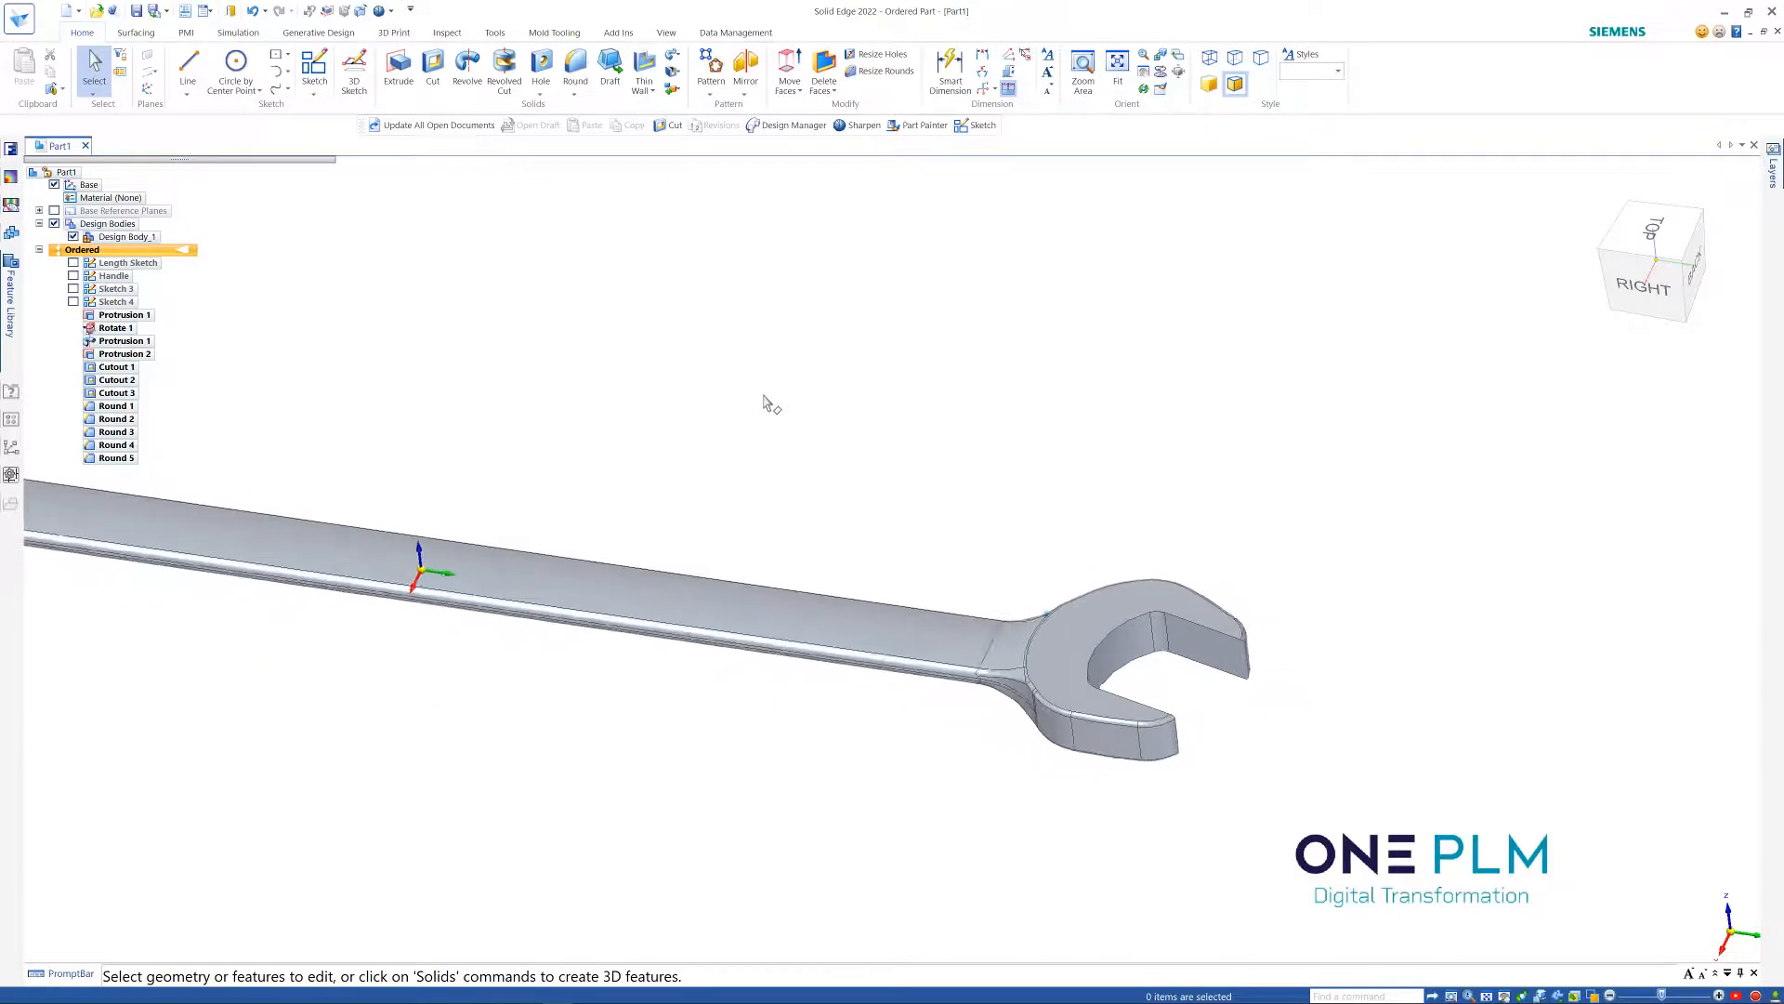
double_click(112, 449)
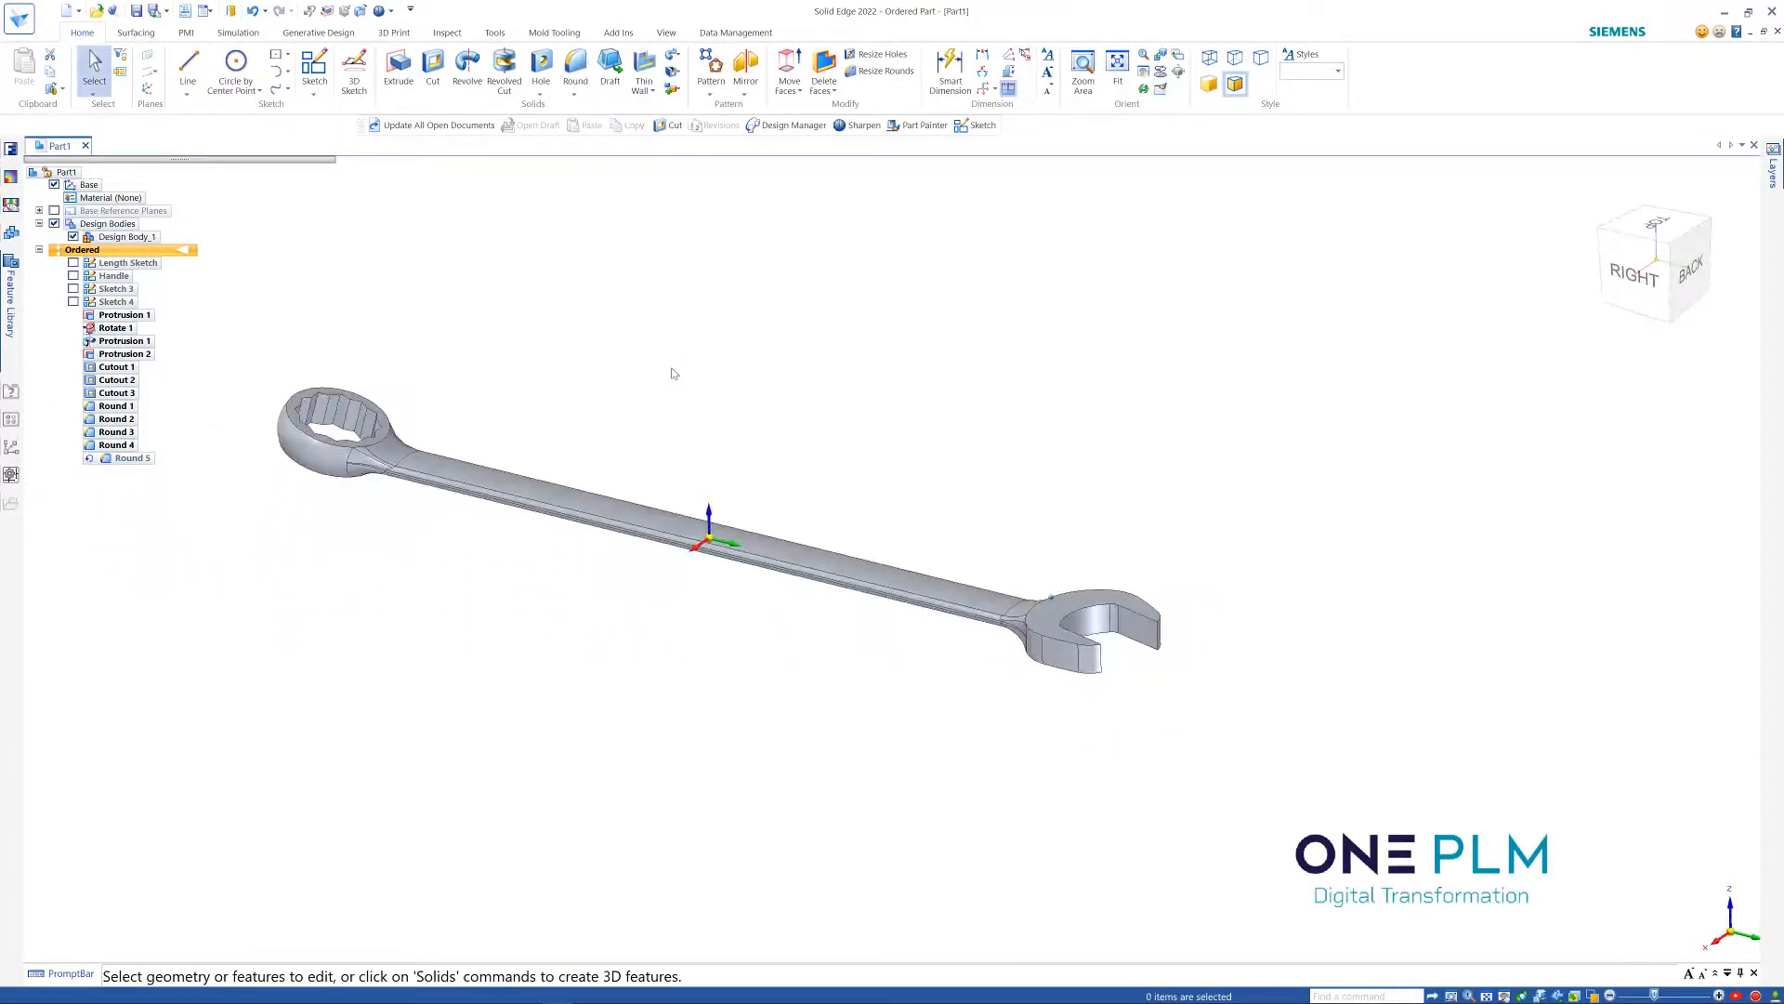
Chamfer the upper and lower edge chains of the open end's slot with a 0.40 mm setback
click(576, 89)
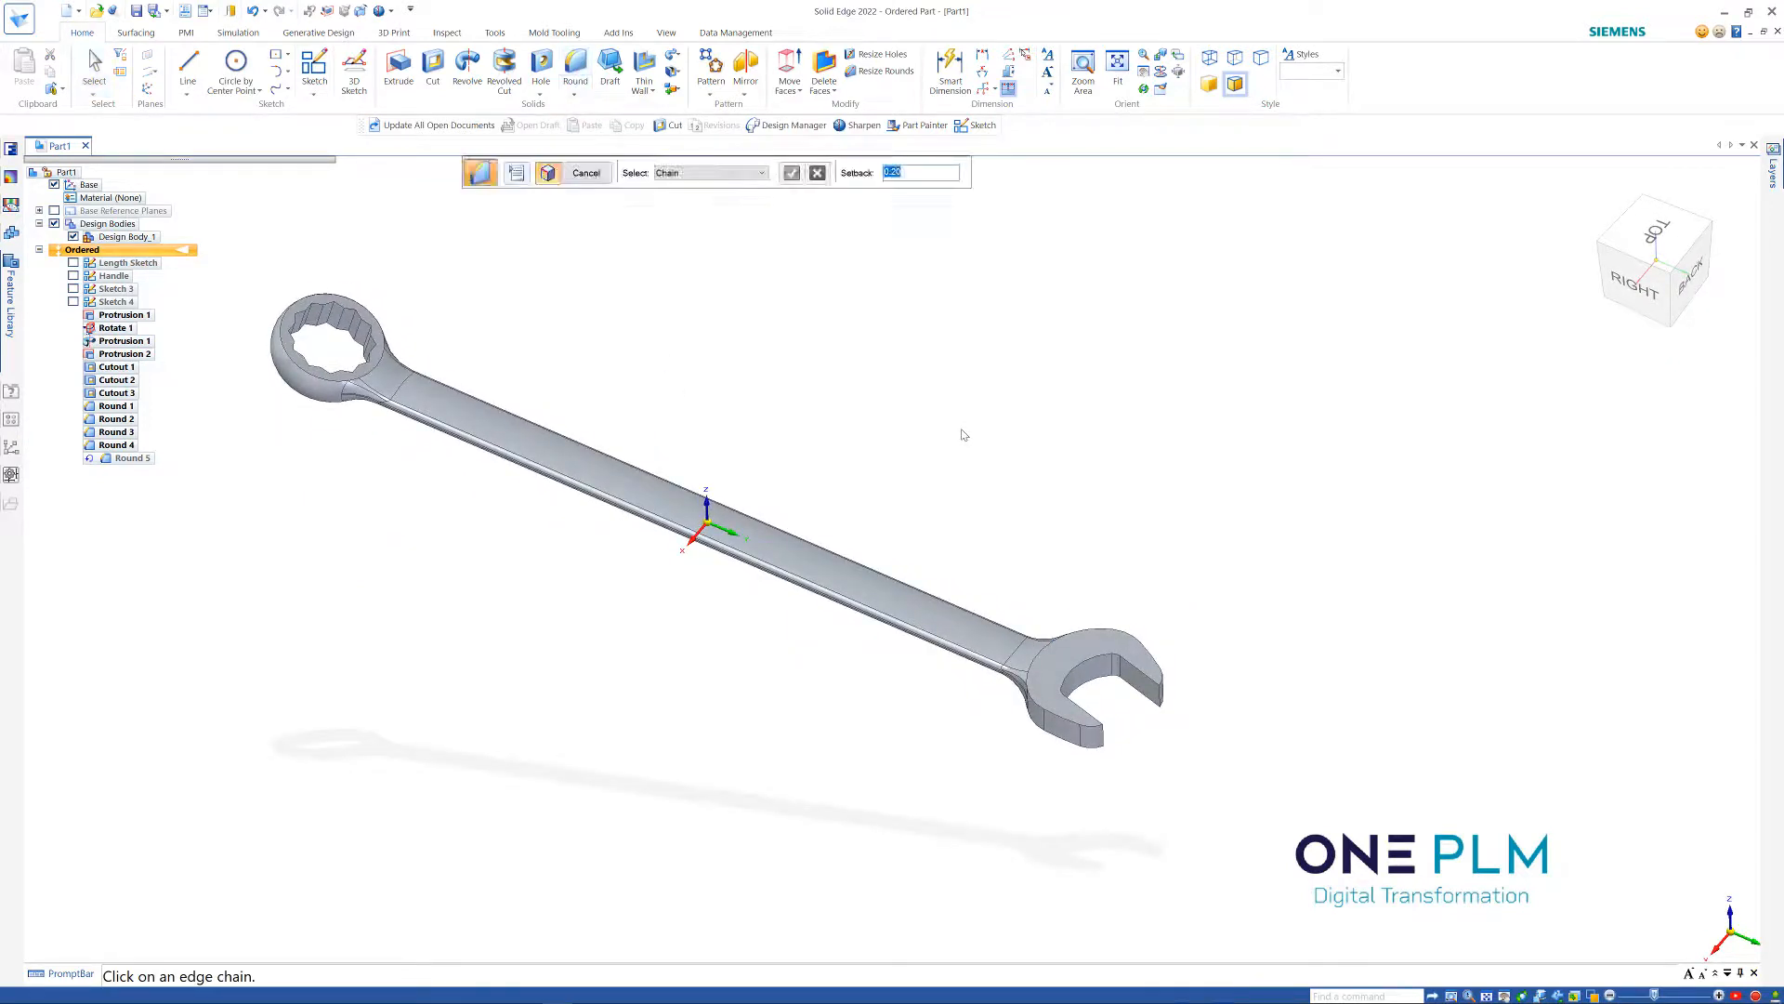
scroll(1061, 669, up, 2)
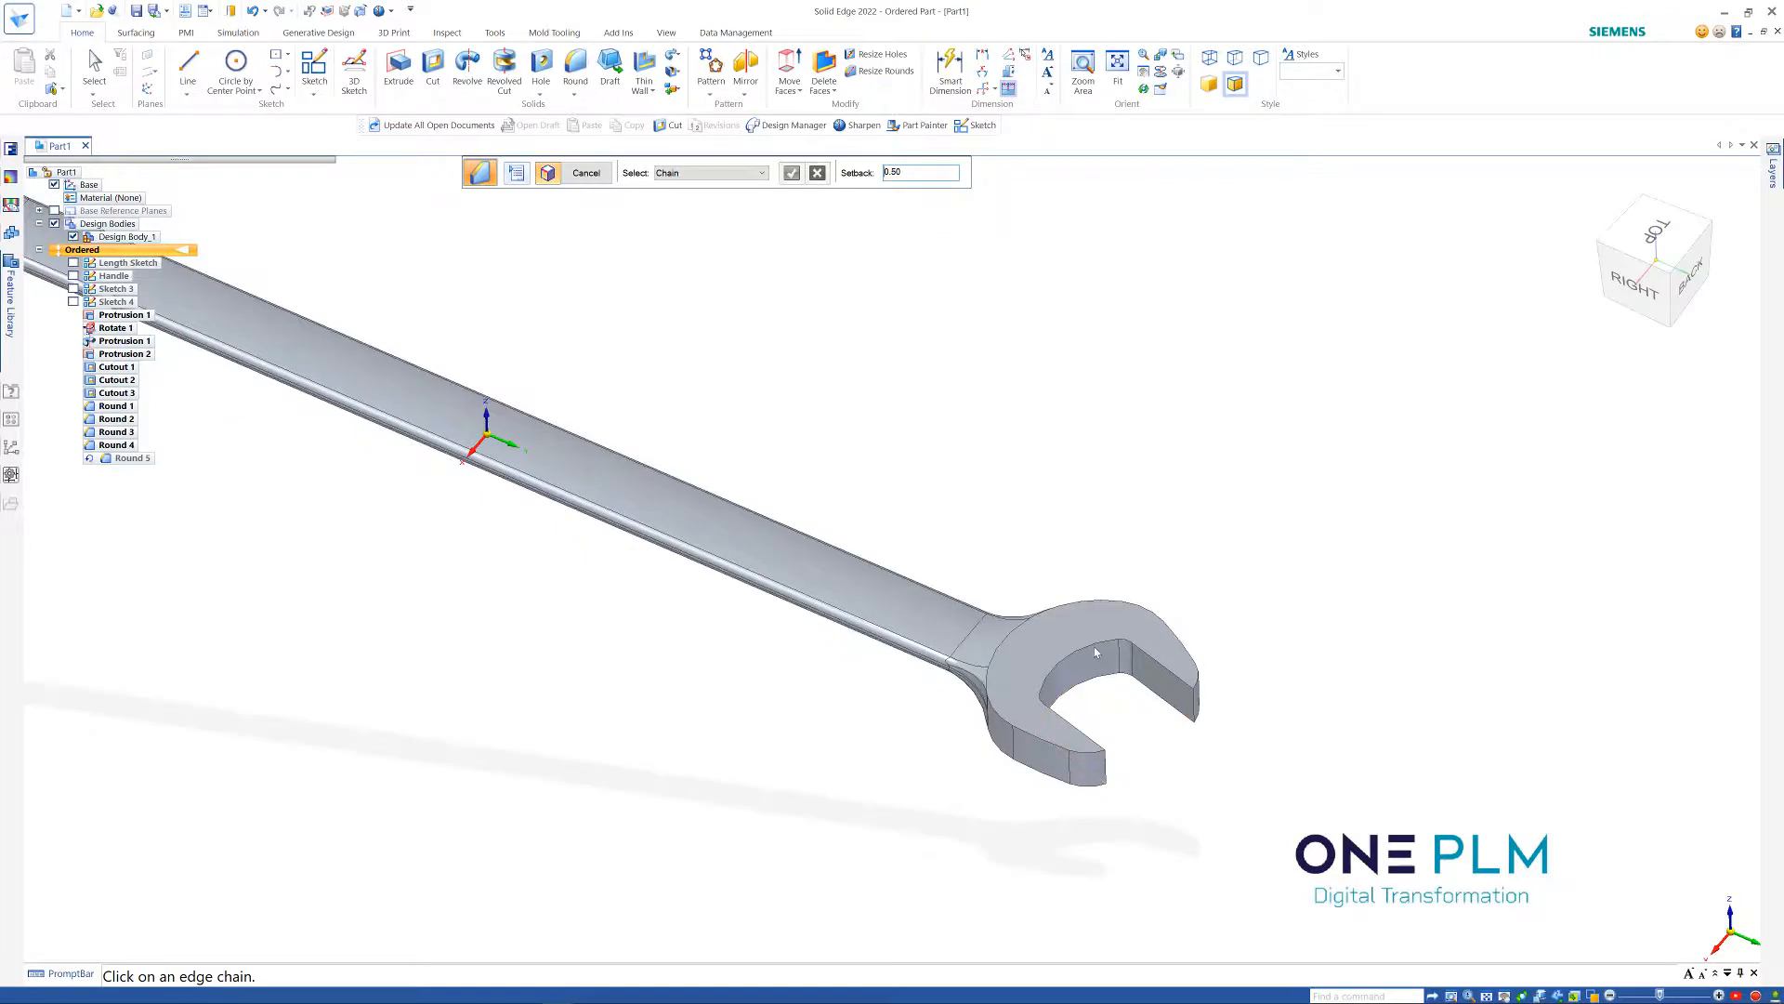
click(1092, 651)
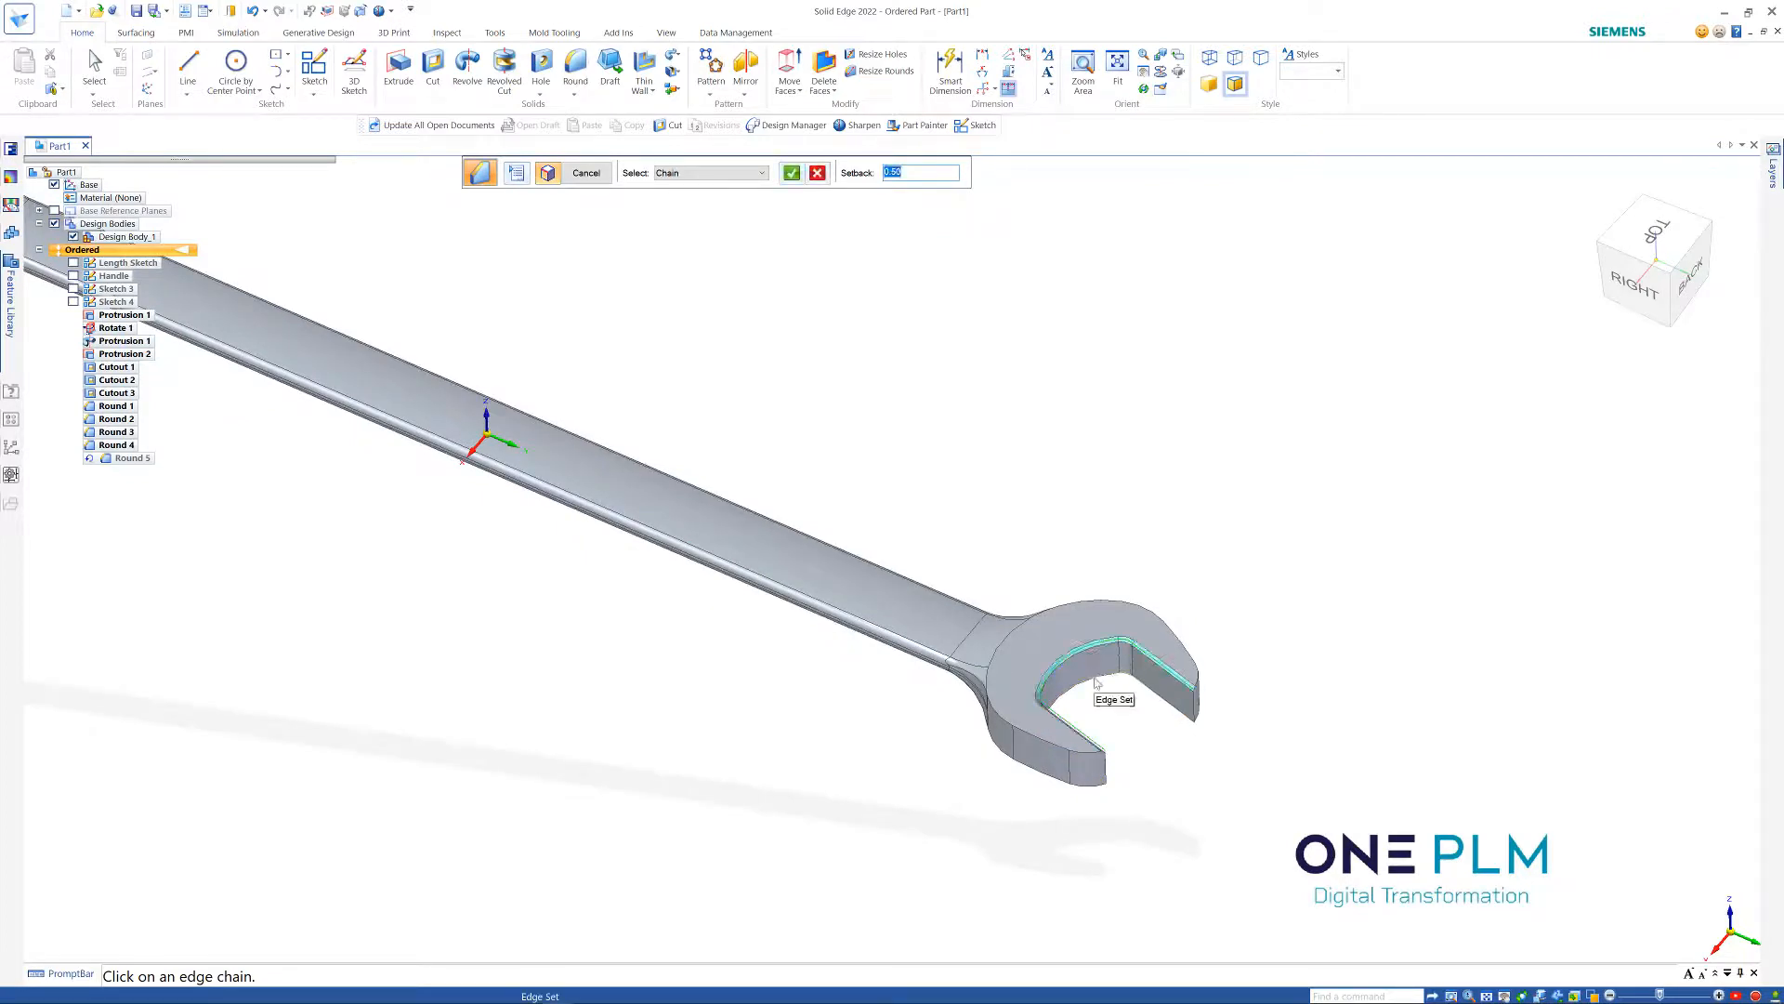
click(1095, 679)
middle_drag(1048, 542, 1048, 544)
scroll(1049, 521, up, 2)
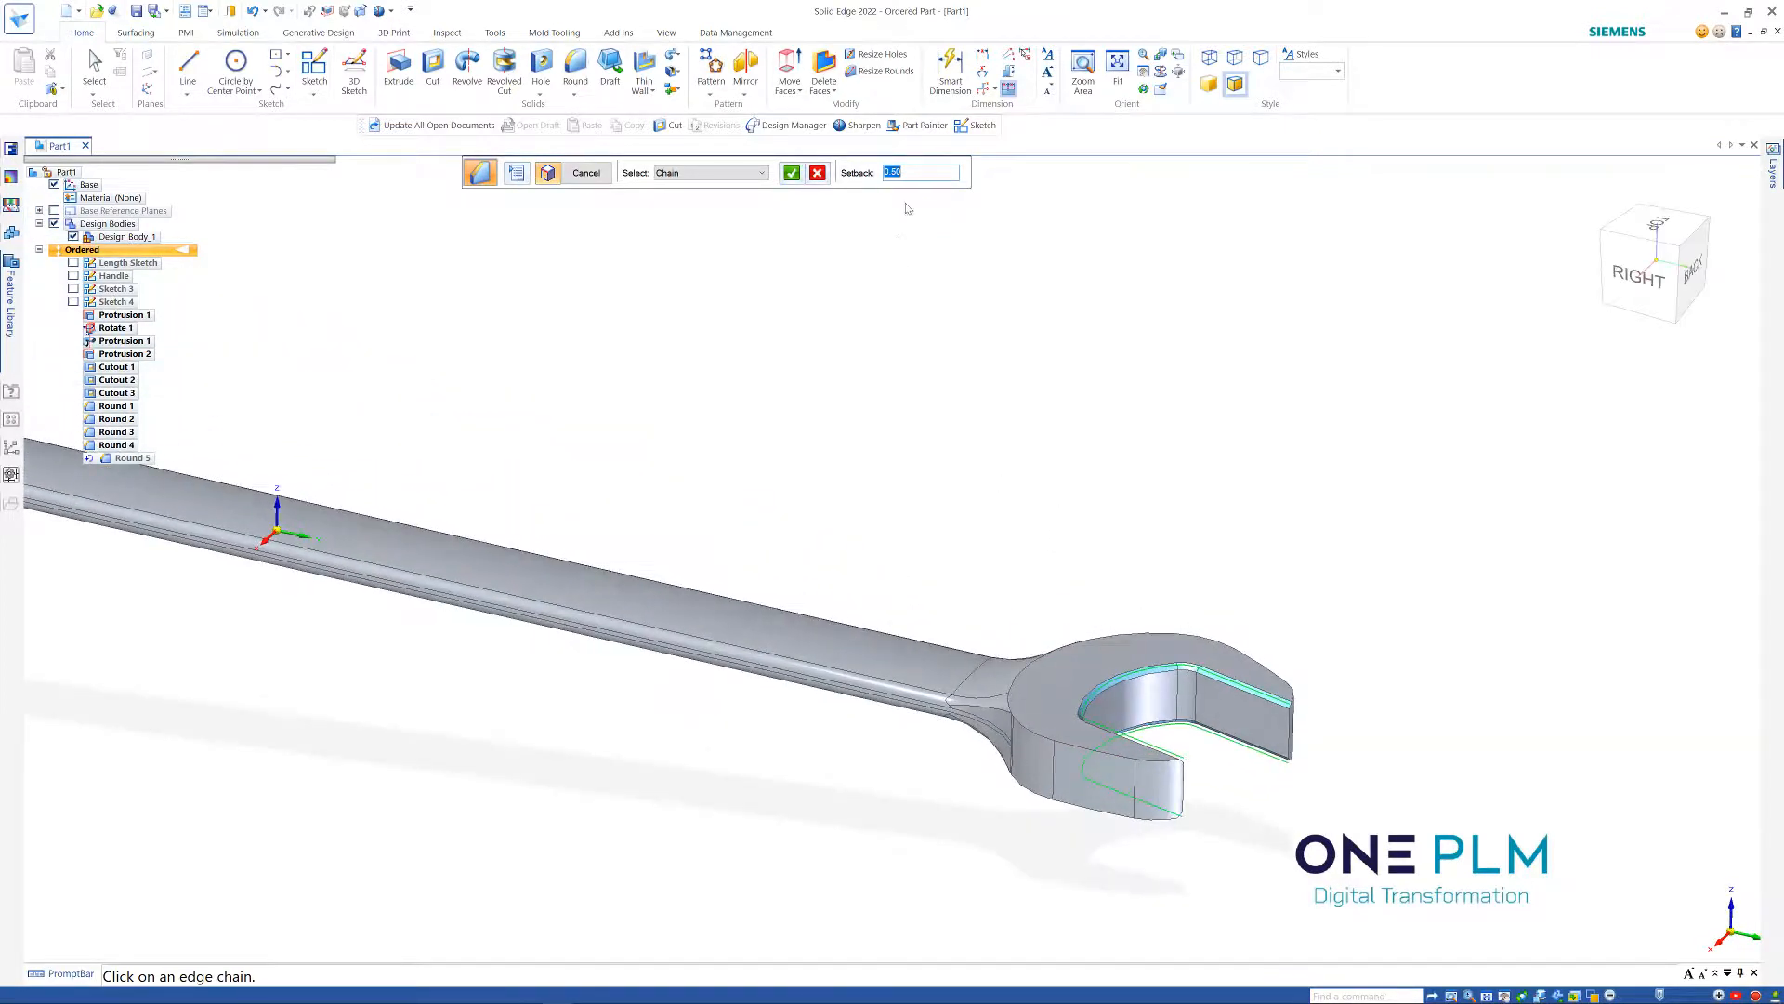
text(0.20)
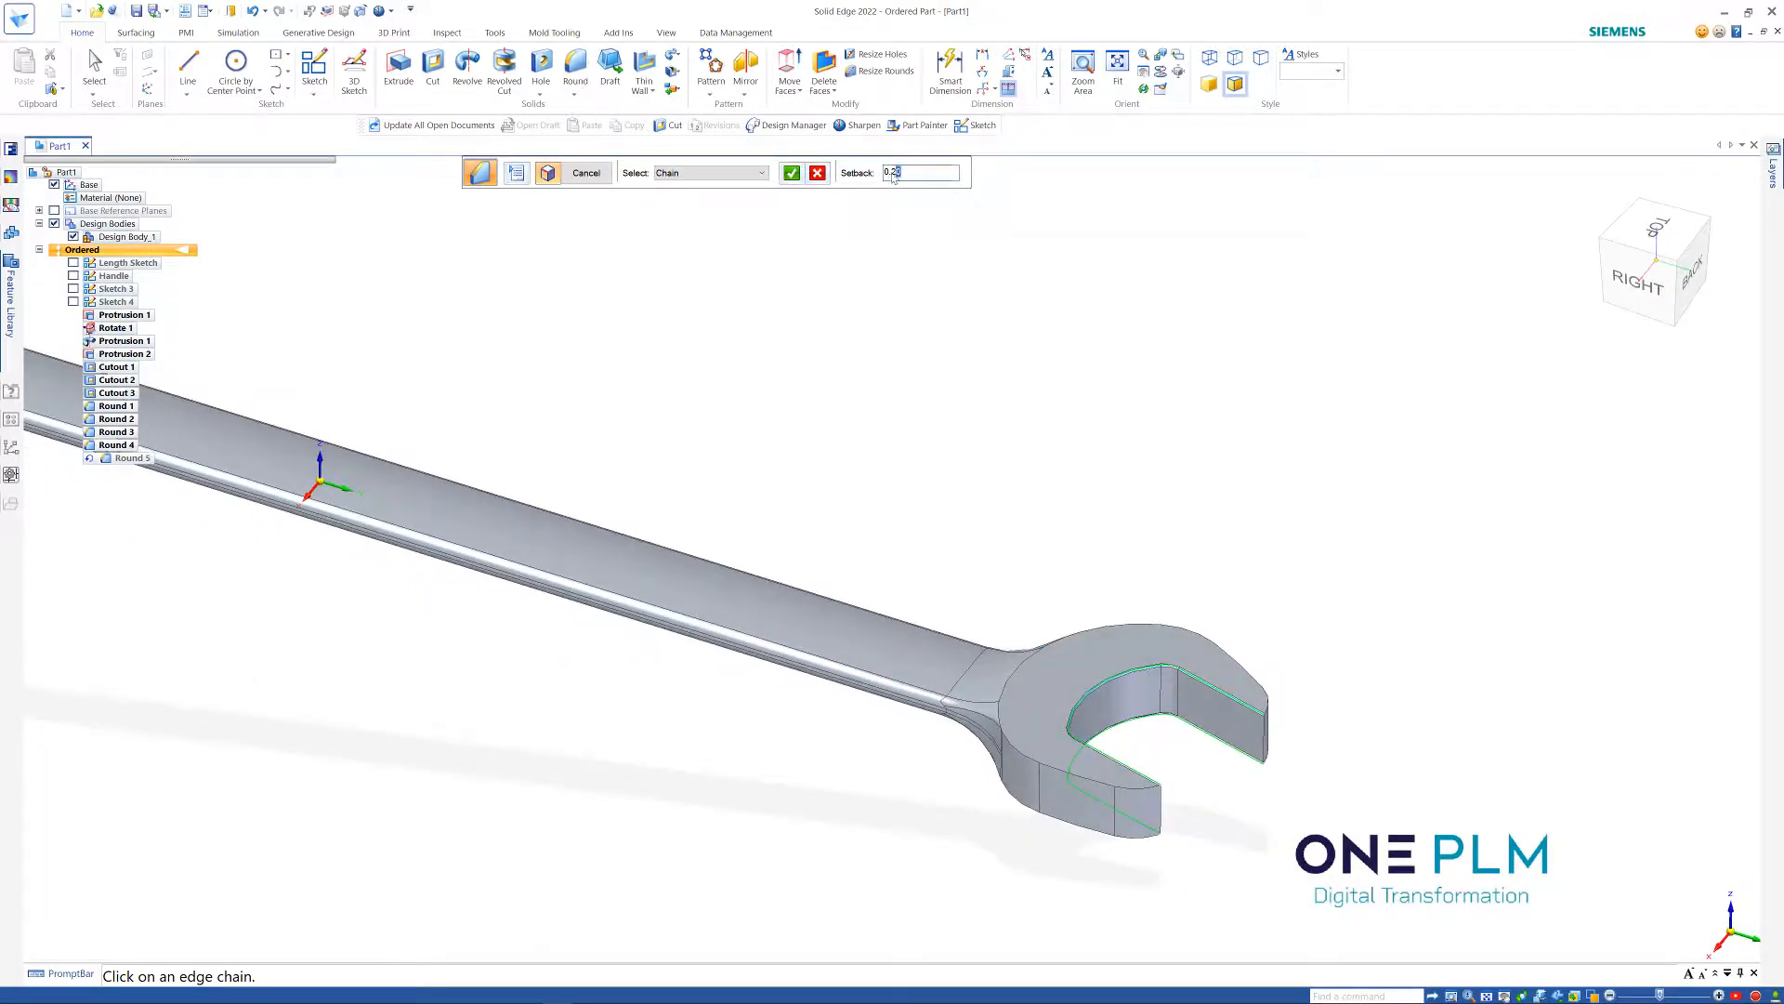
key(BackSpace)
text(0.40)
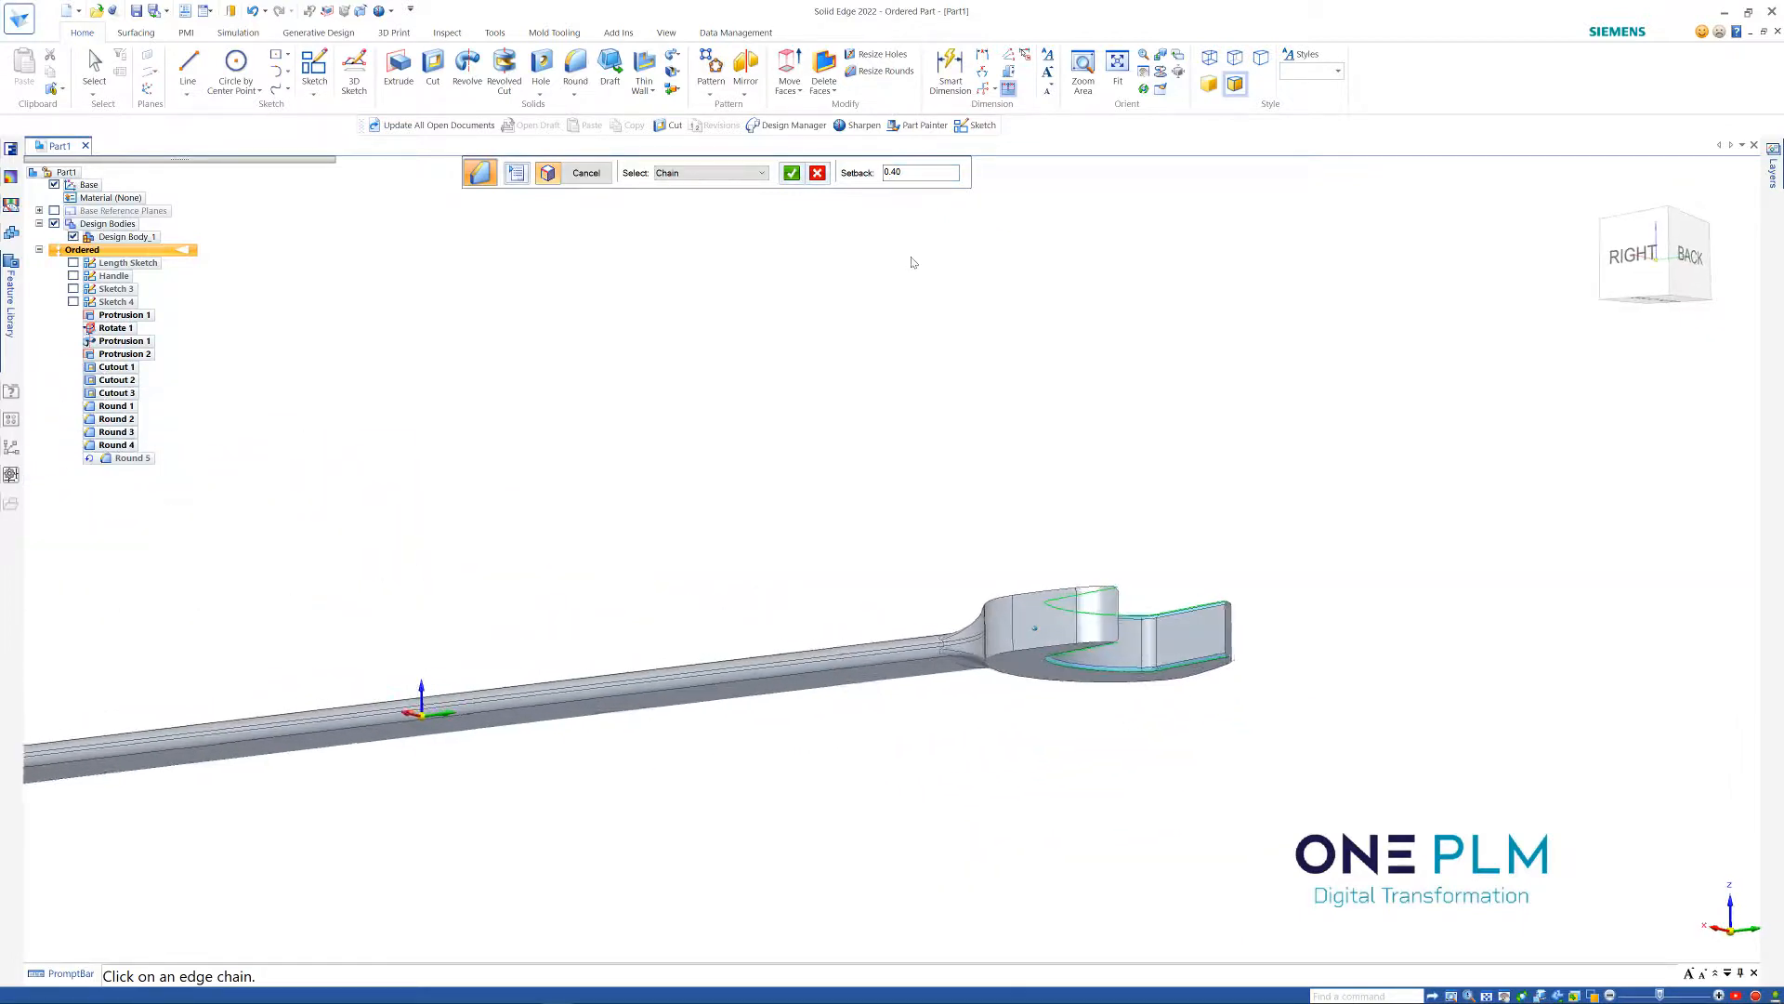
middle_drag(913, 262, 921, 436)
right_click(921, 437)
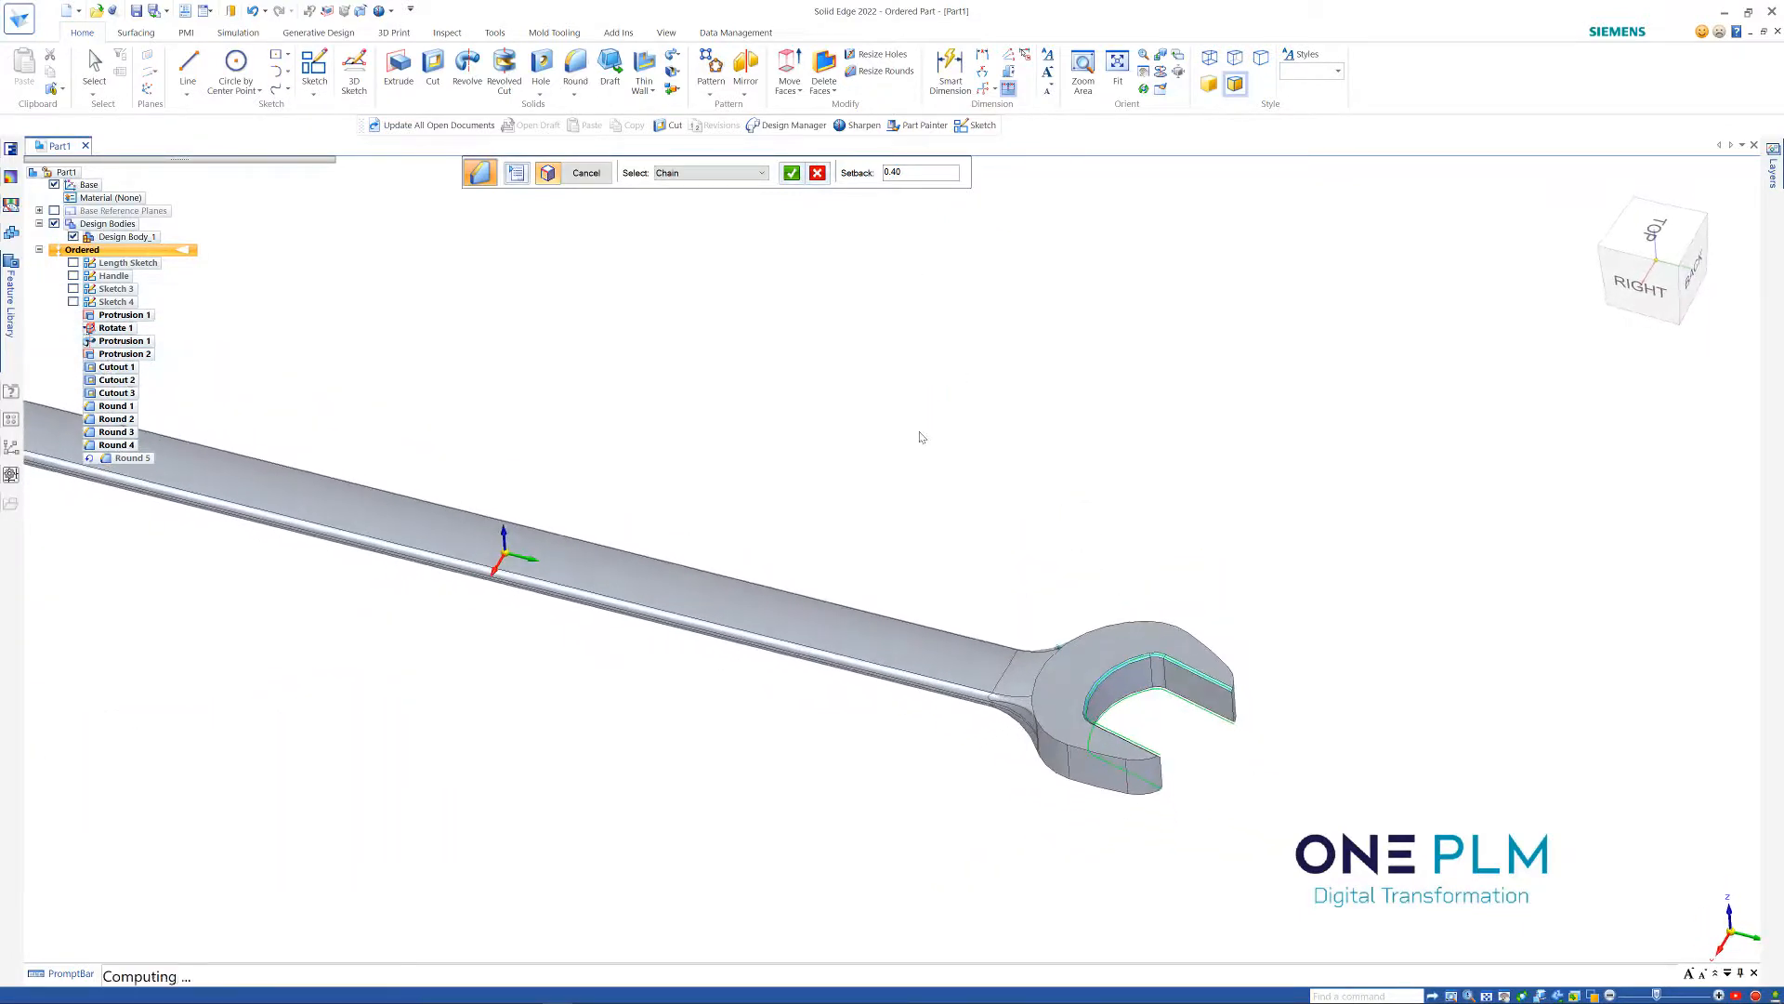
right_click(920, 434)
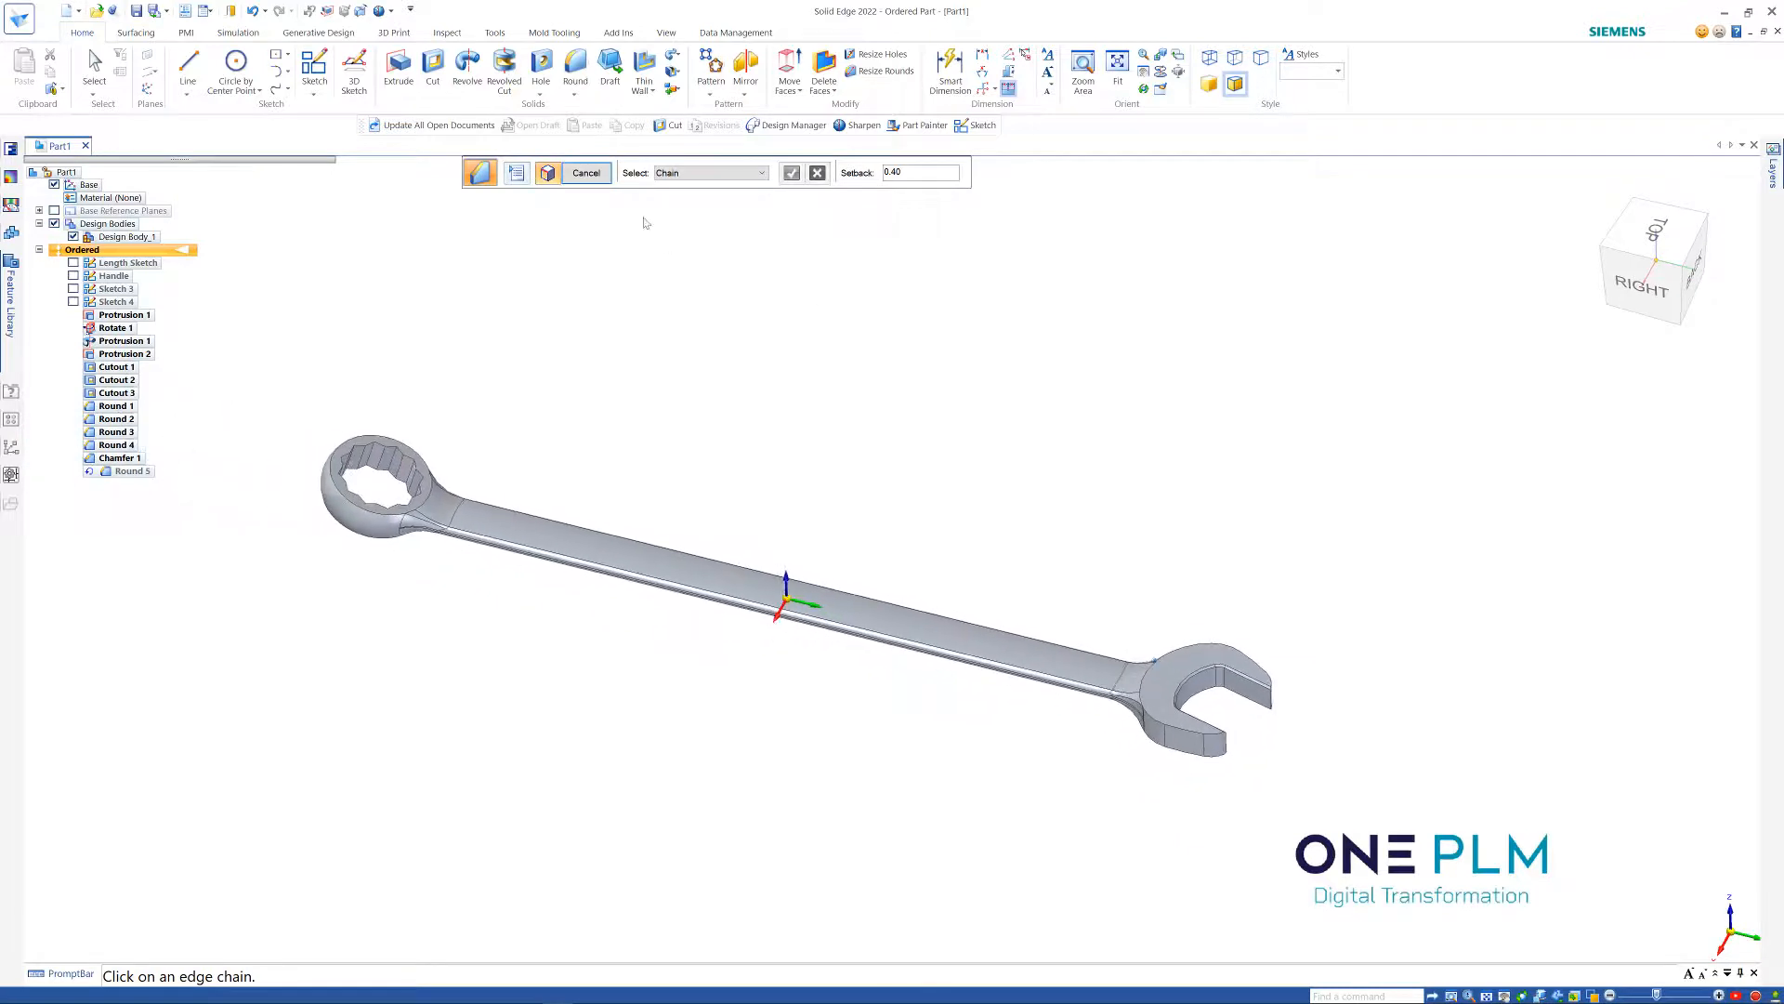
click(586, 173)
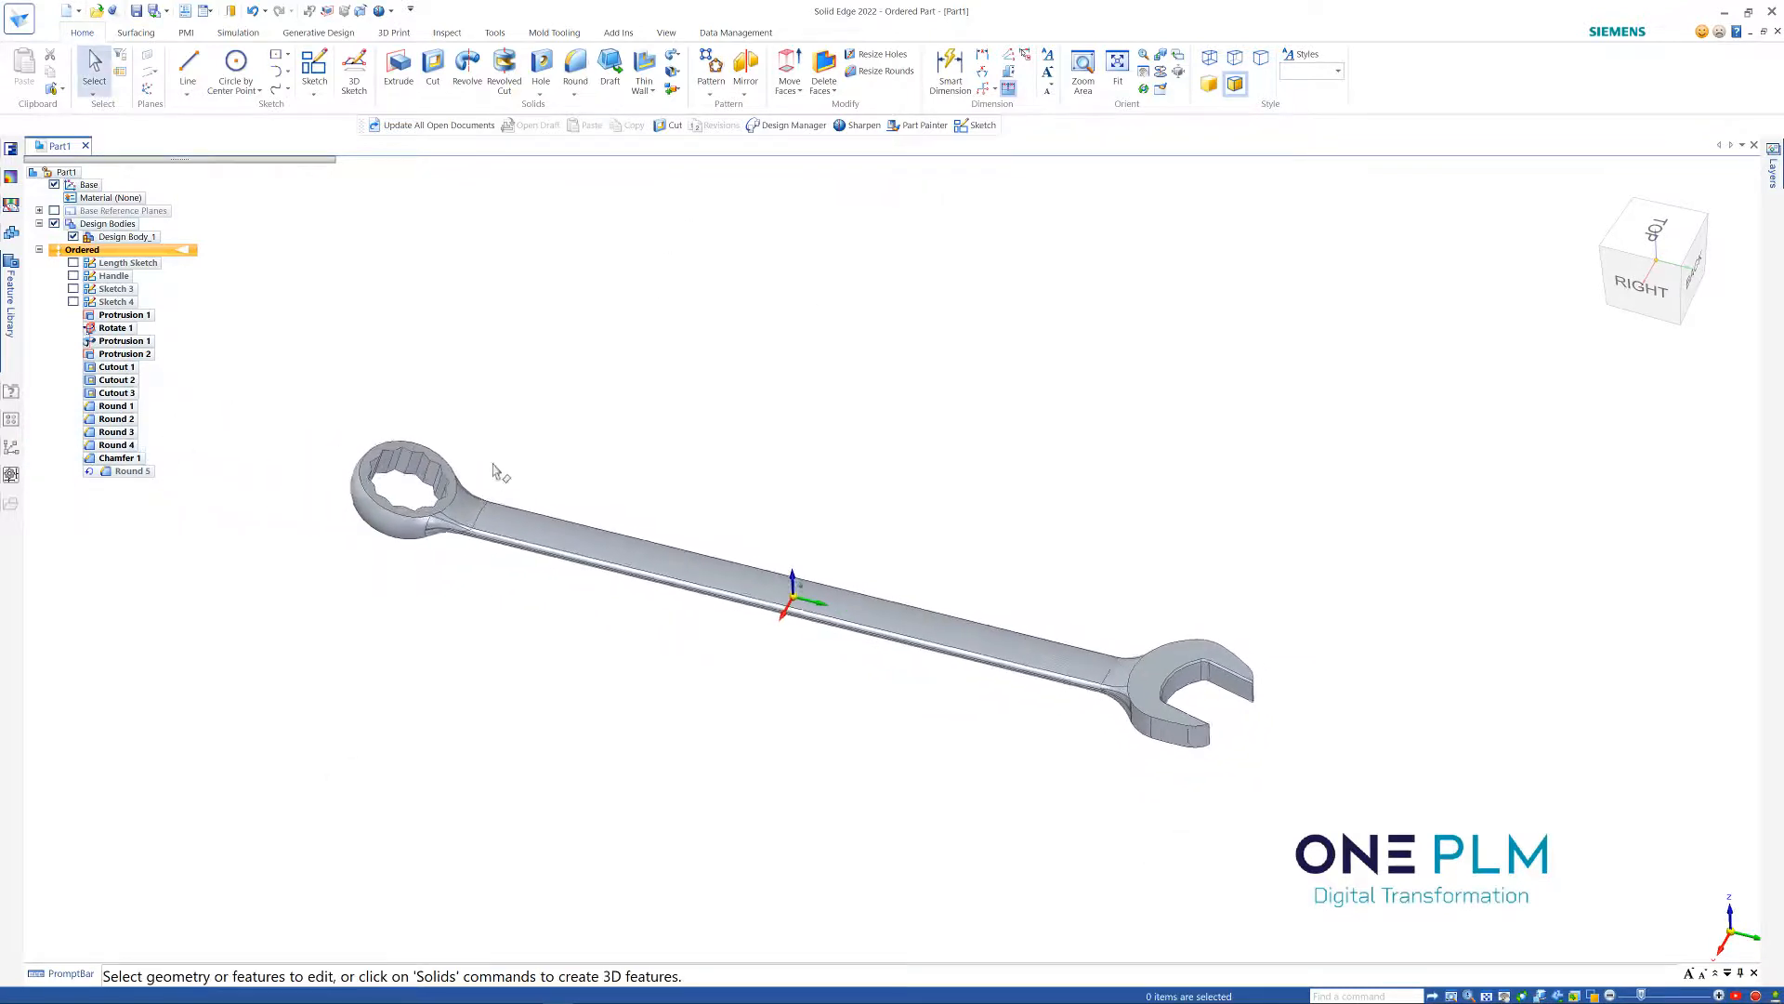
Roll the feature history forward to include Round 5 and check the open end's edges
click(125, 476)
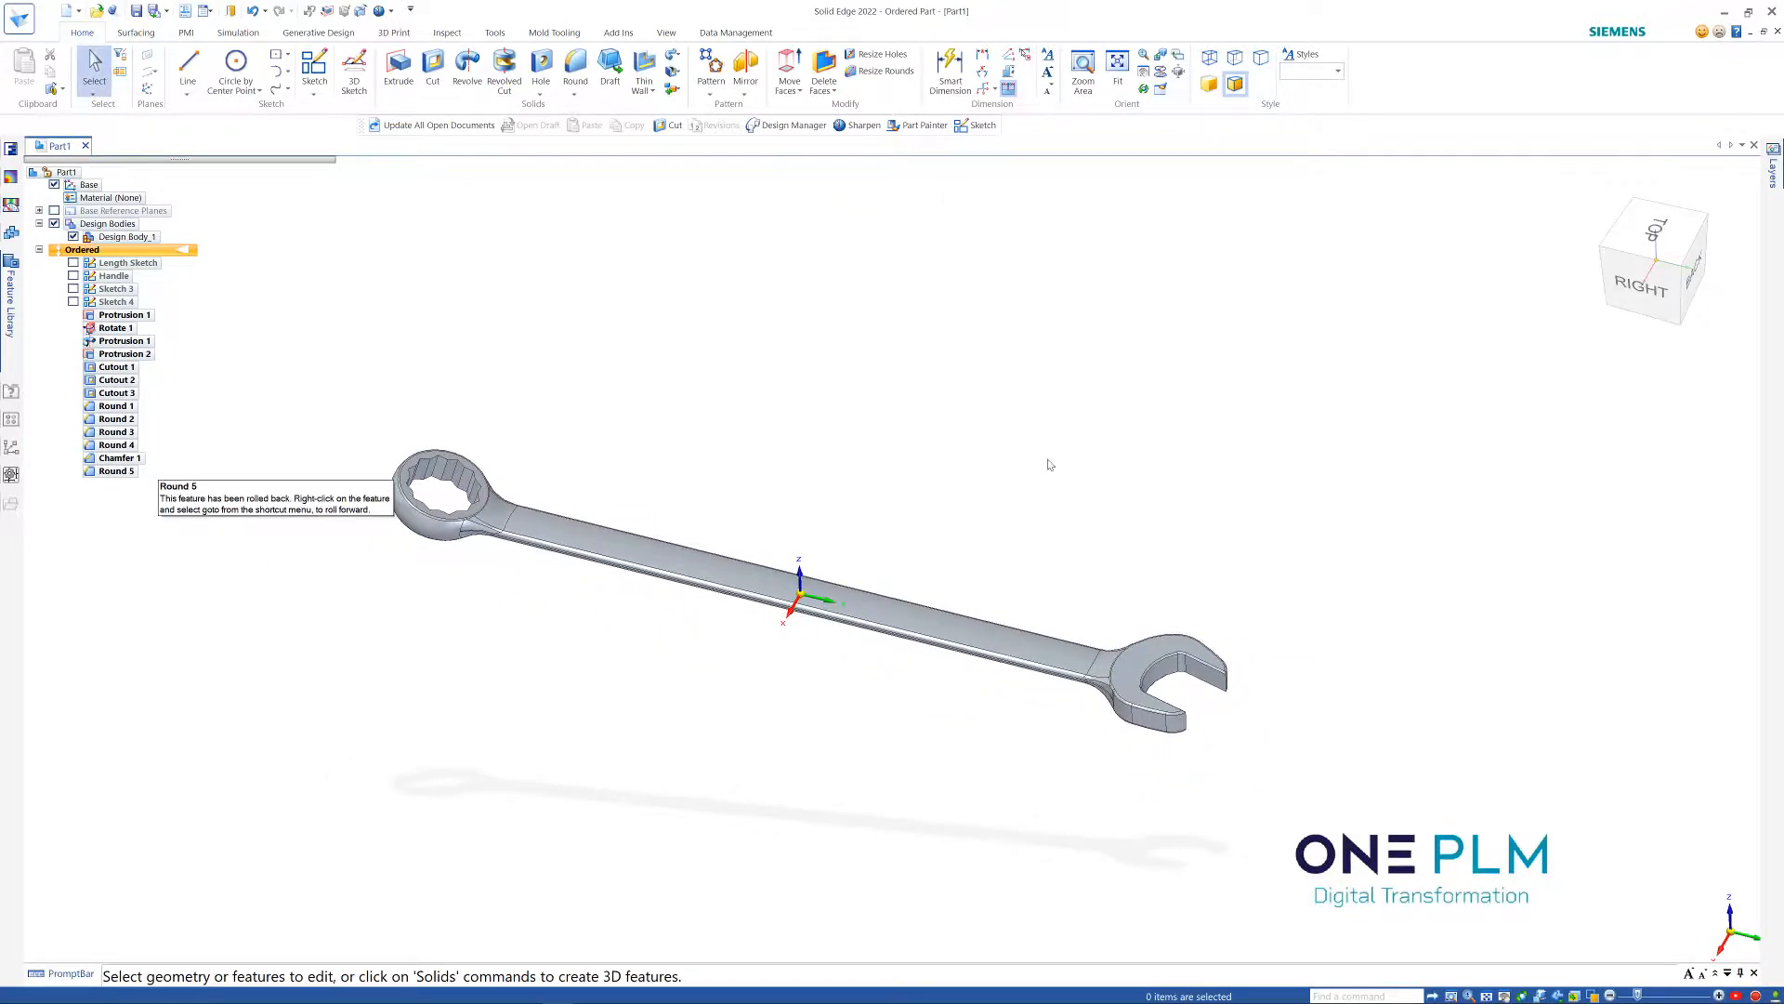
scroll(1246, 608, up, 5)
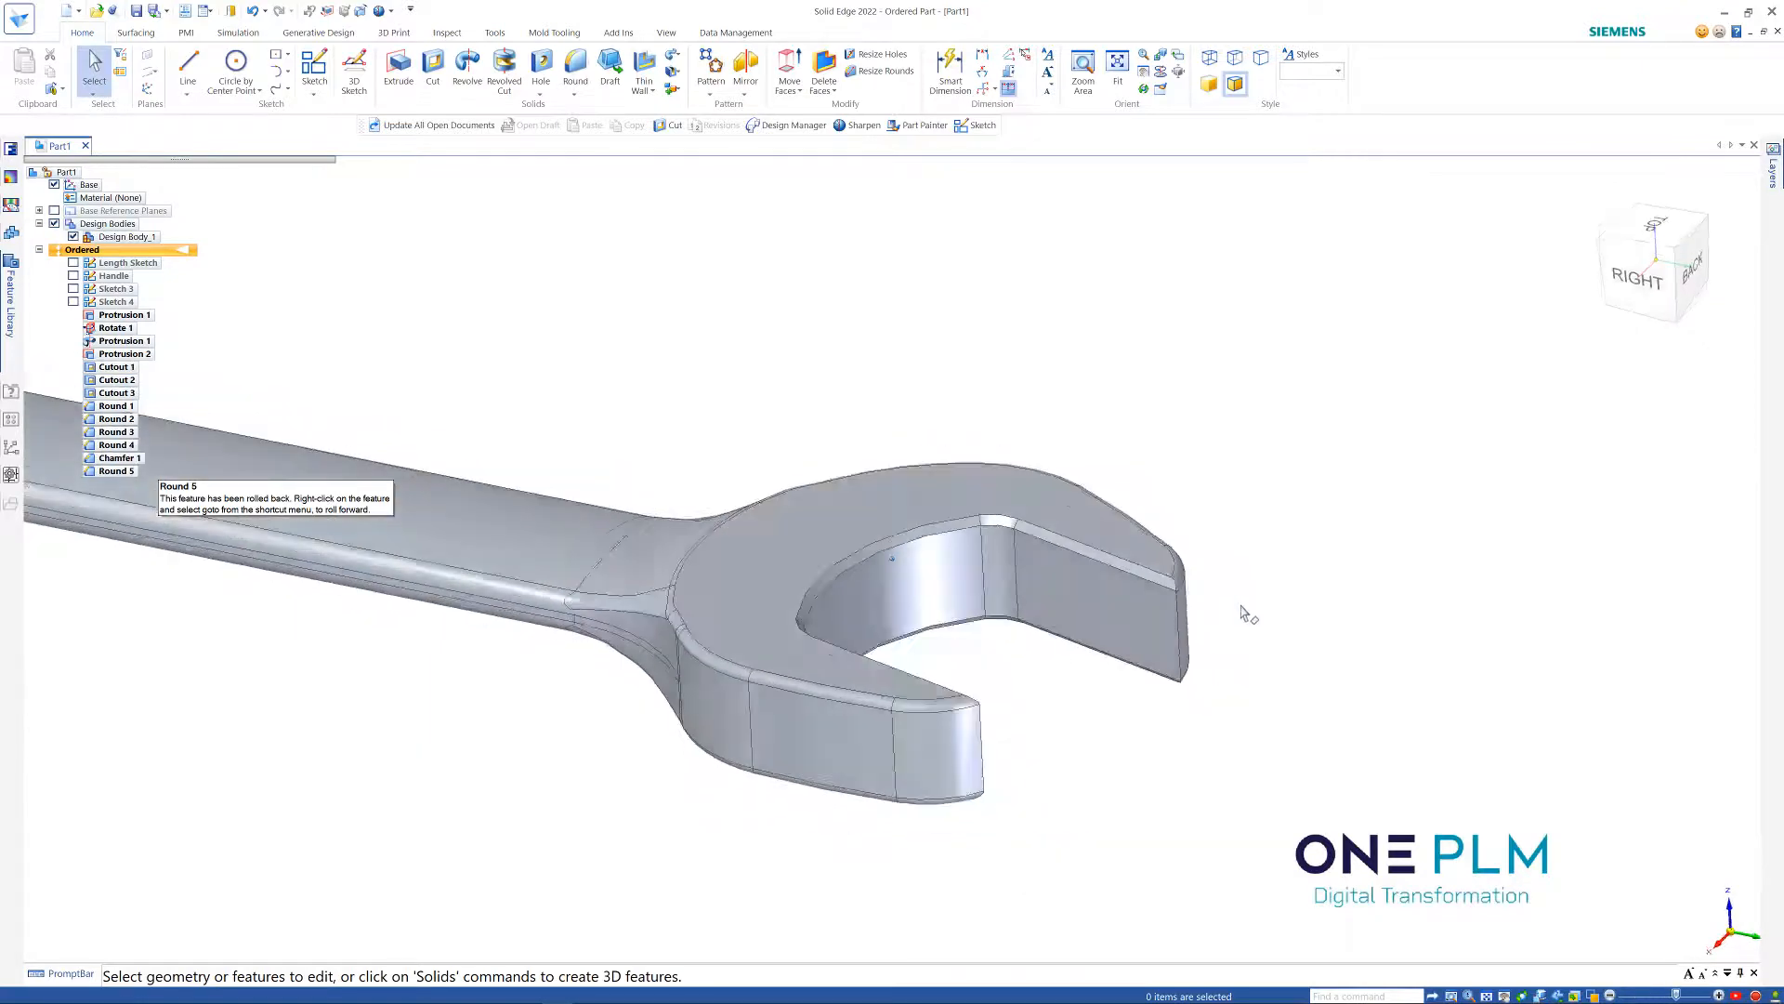
middle_drag(1246, 614, 1306, 549)
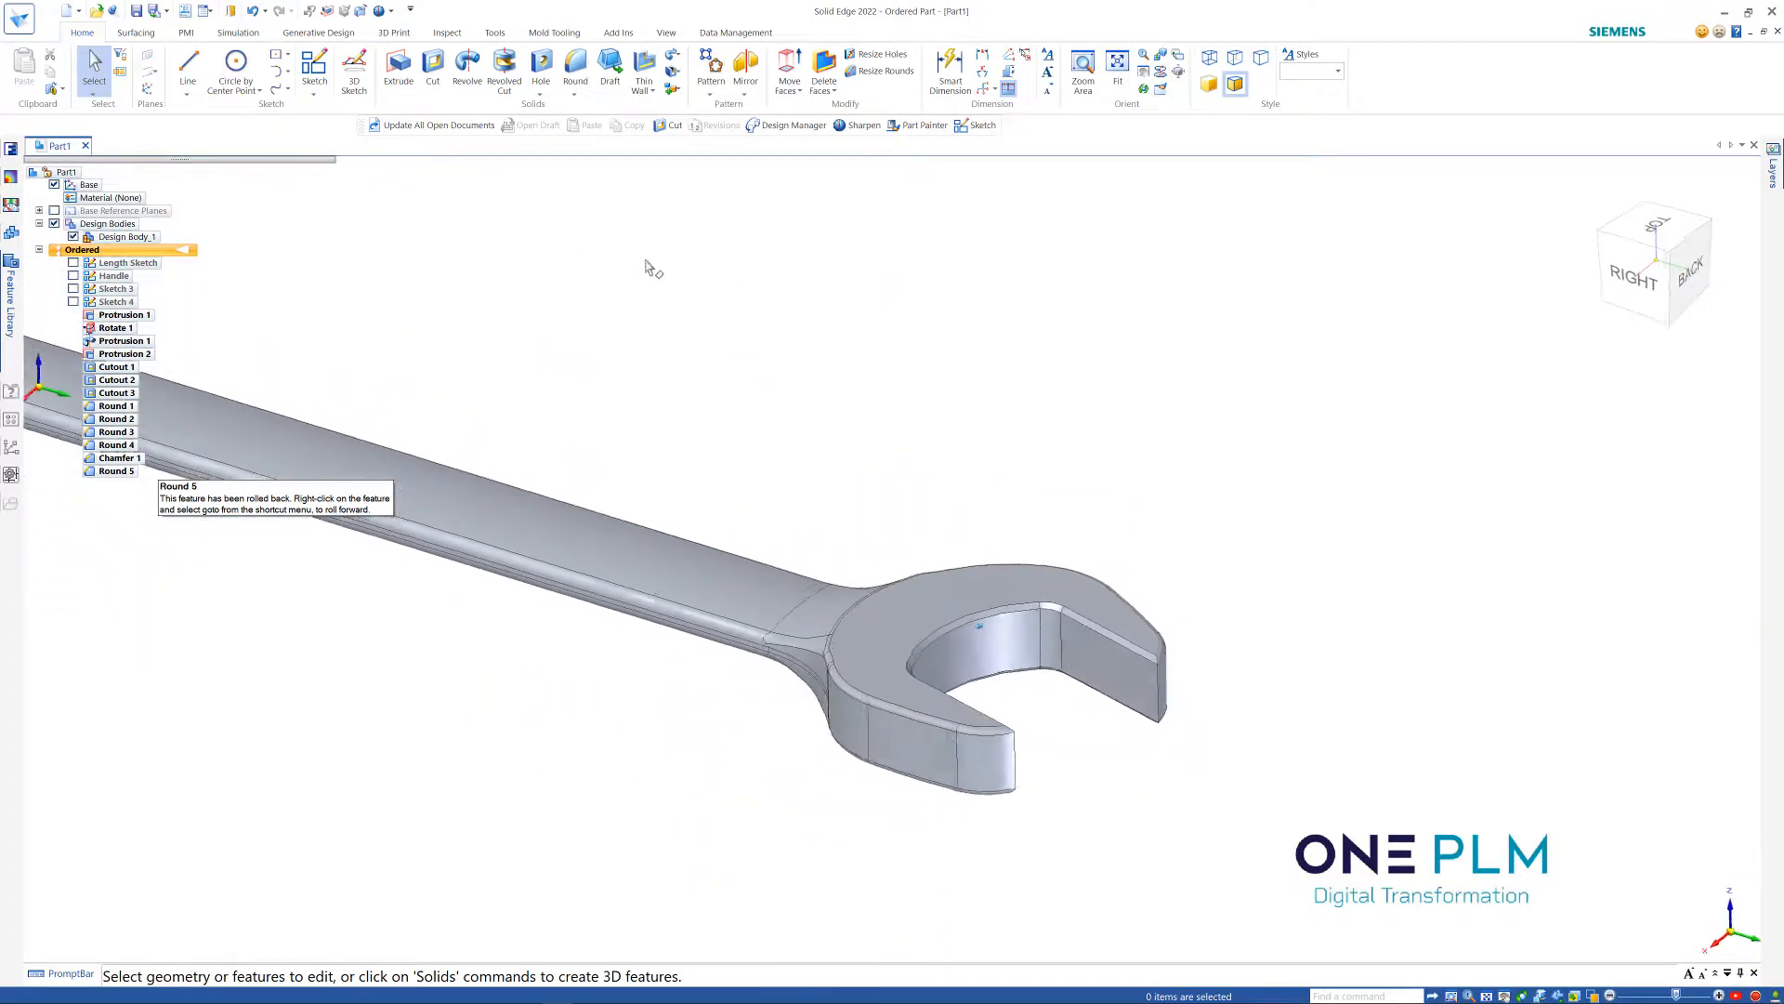
Round the vertical inner edges at both open-end jaw tips with a 0.10 mm radius
click(573, 67)
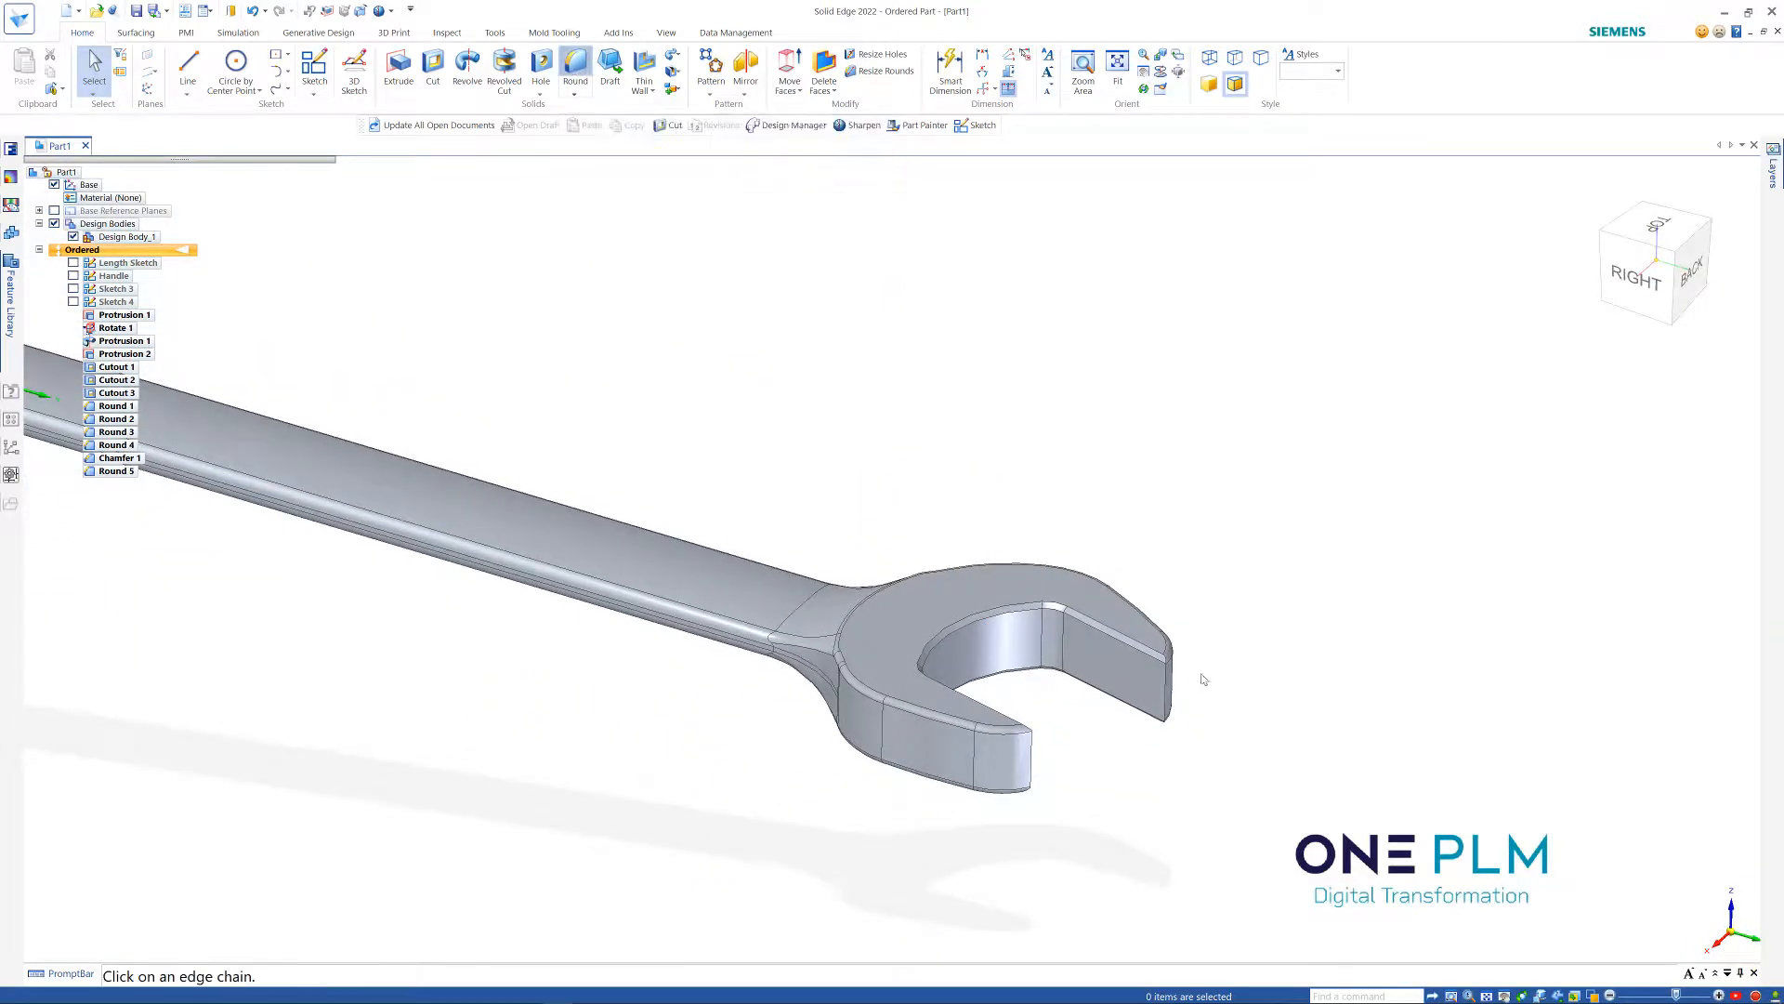
scroll(1169, 691, up, 3)
click(1155, 681)
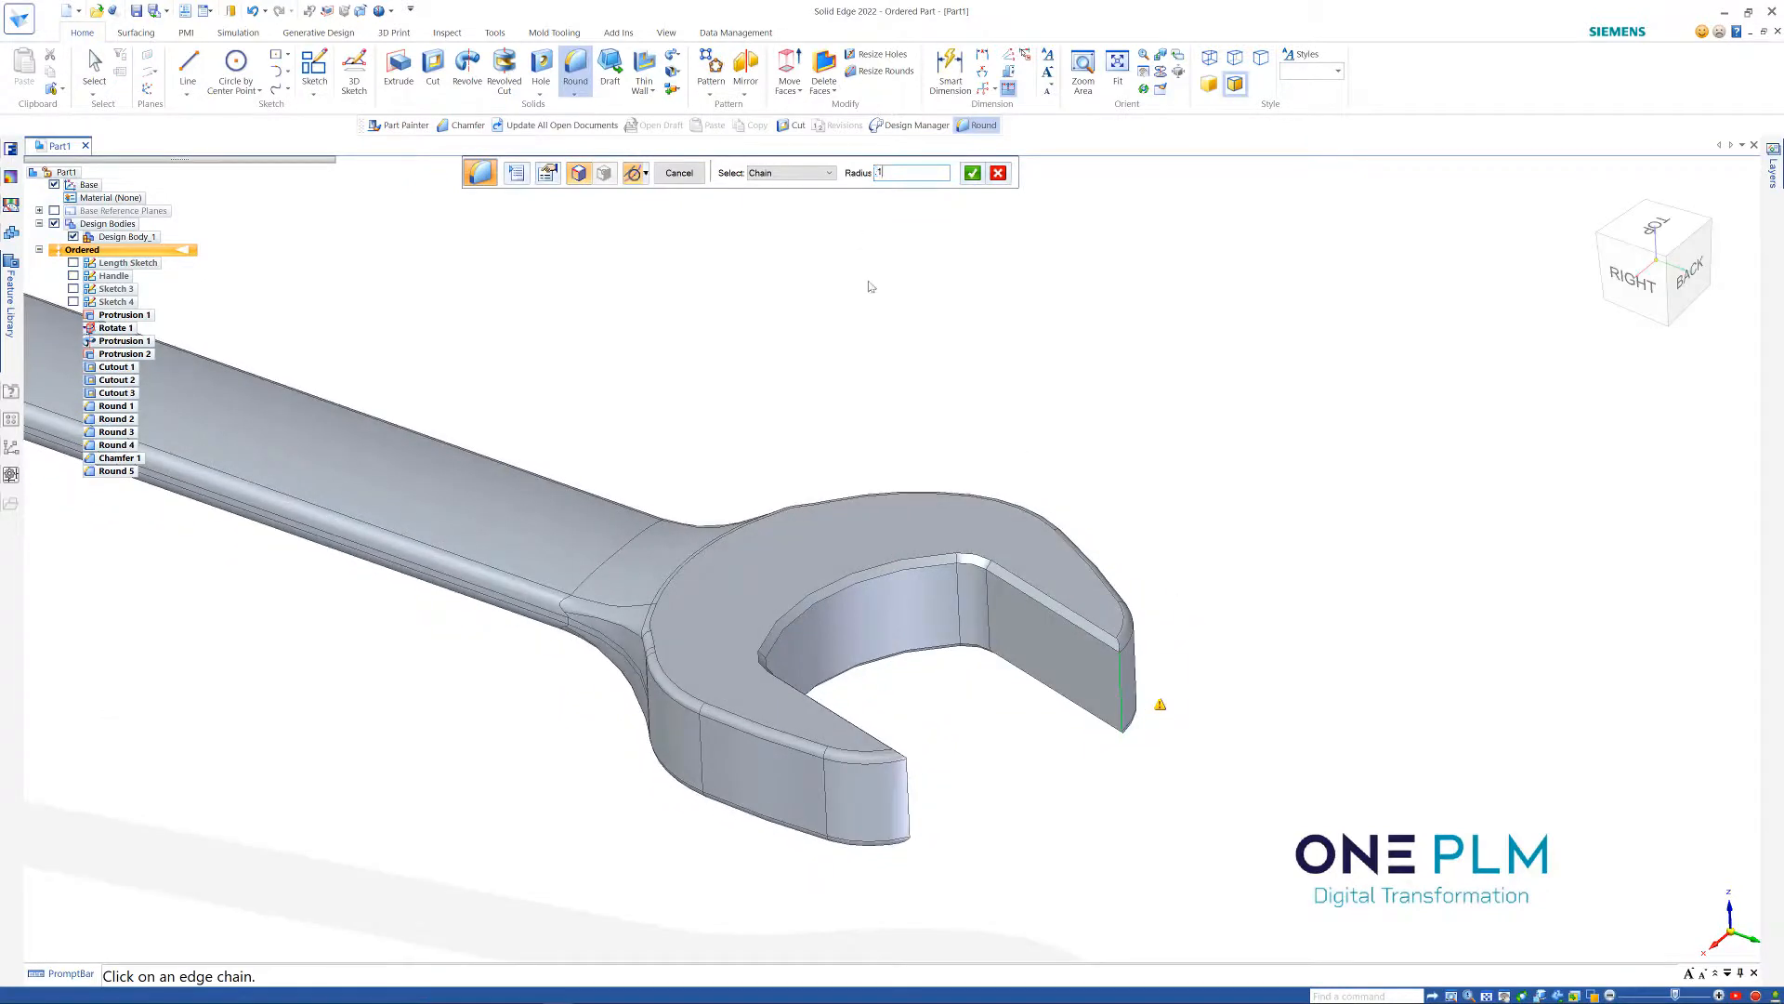
middle_drag(872, 286, 975, 589)
scroll(1099, 740, up, 4)
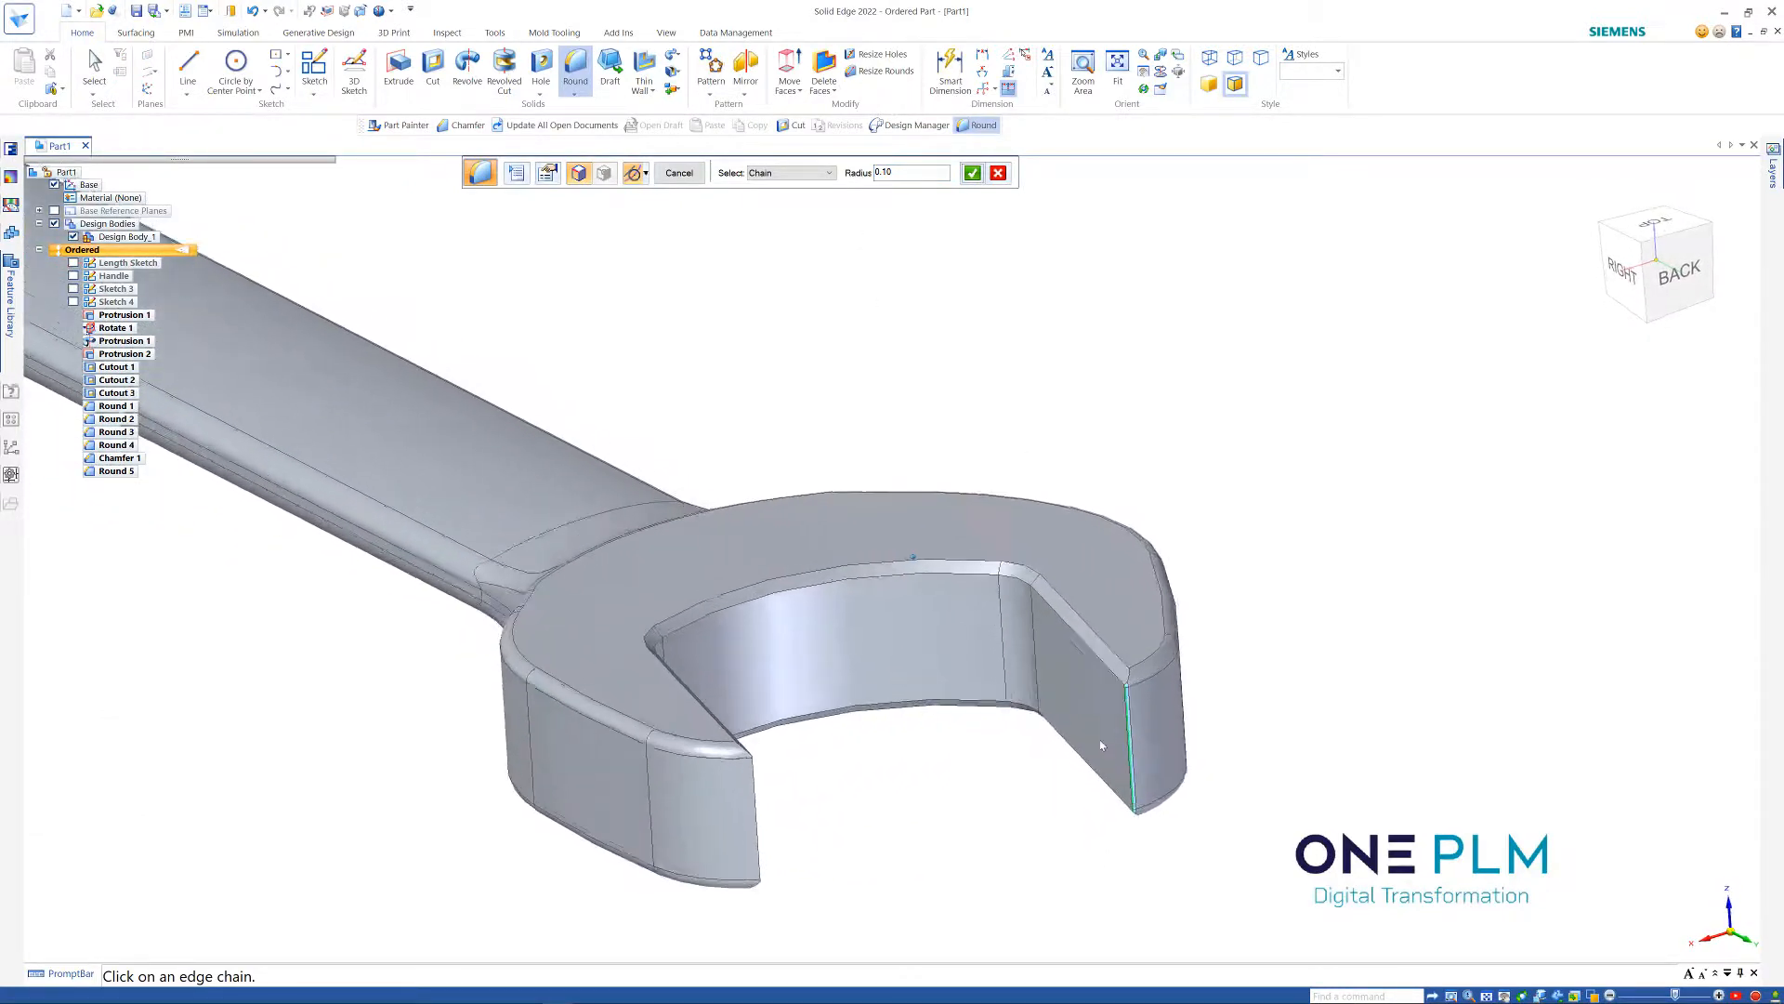
scroll(1115, 740, down, 4)
click(707, 748)
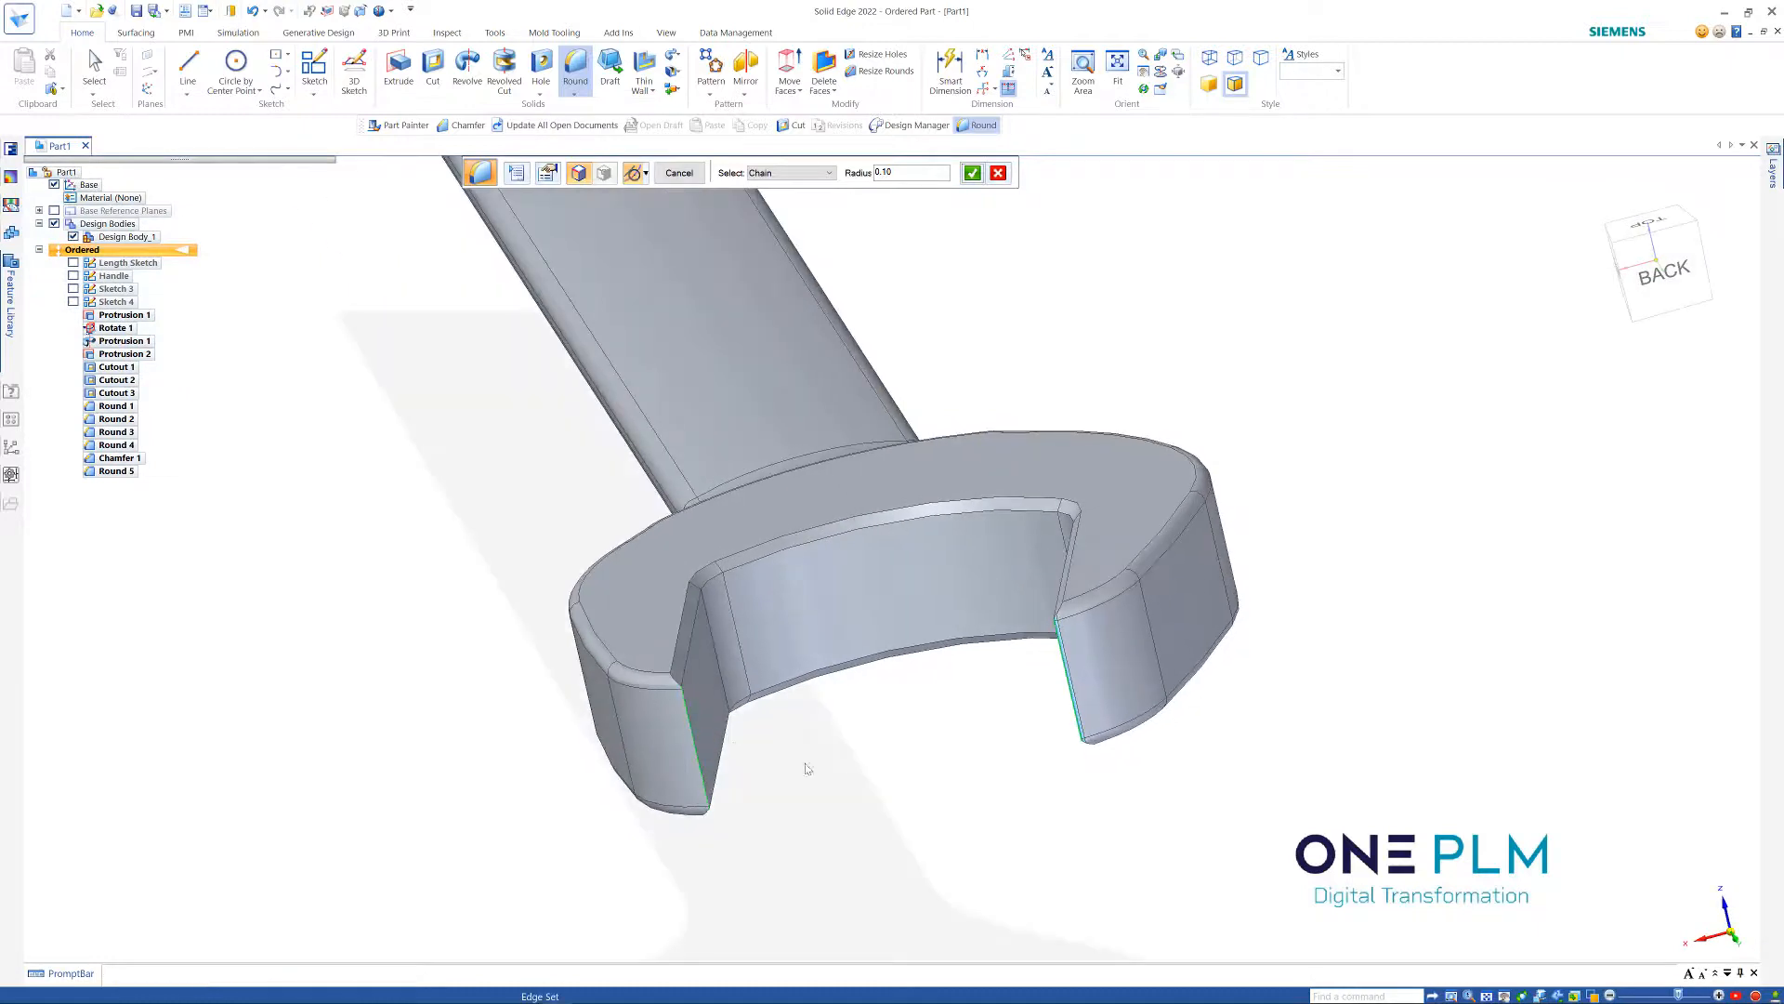
scroll(877, 786, up, 2)
middle_drag(877, 786, 1196, 643)
key(Return)
click(679, 173)
click(678, 173)
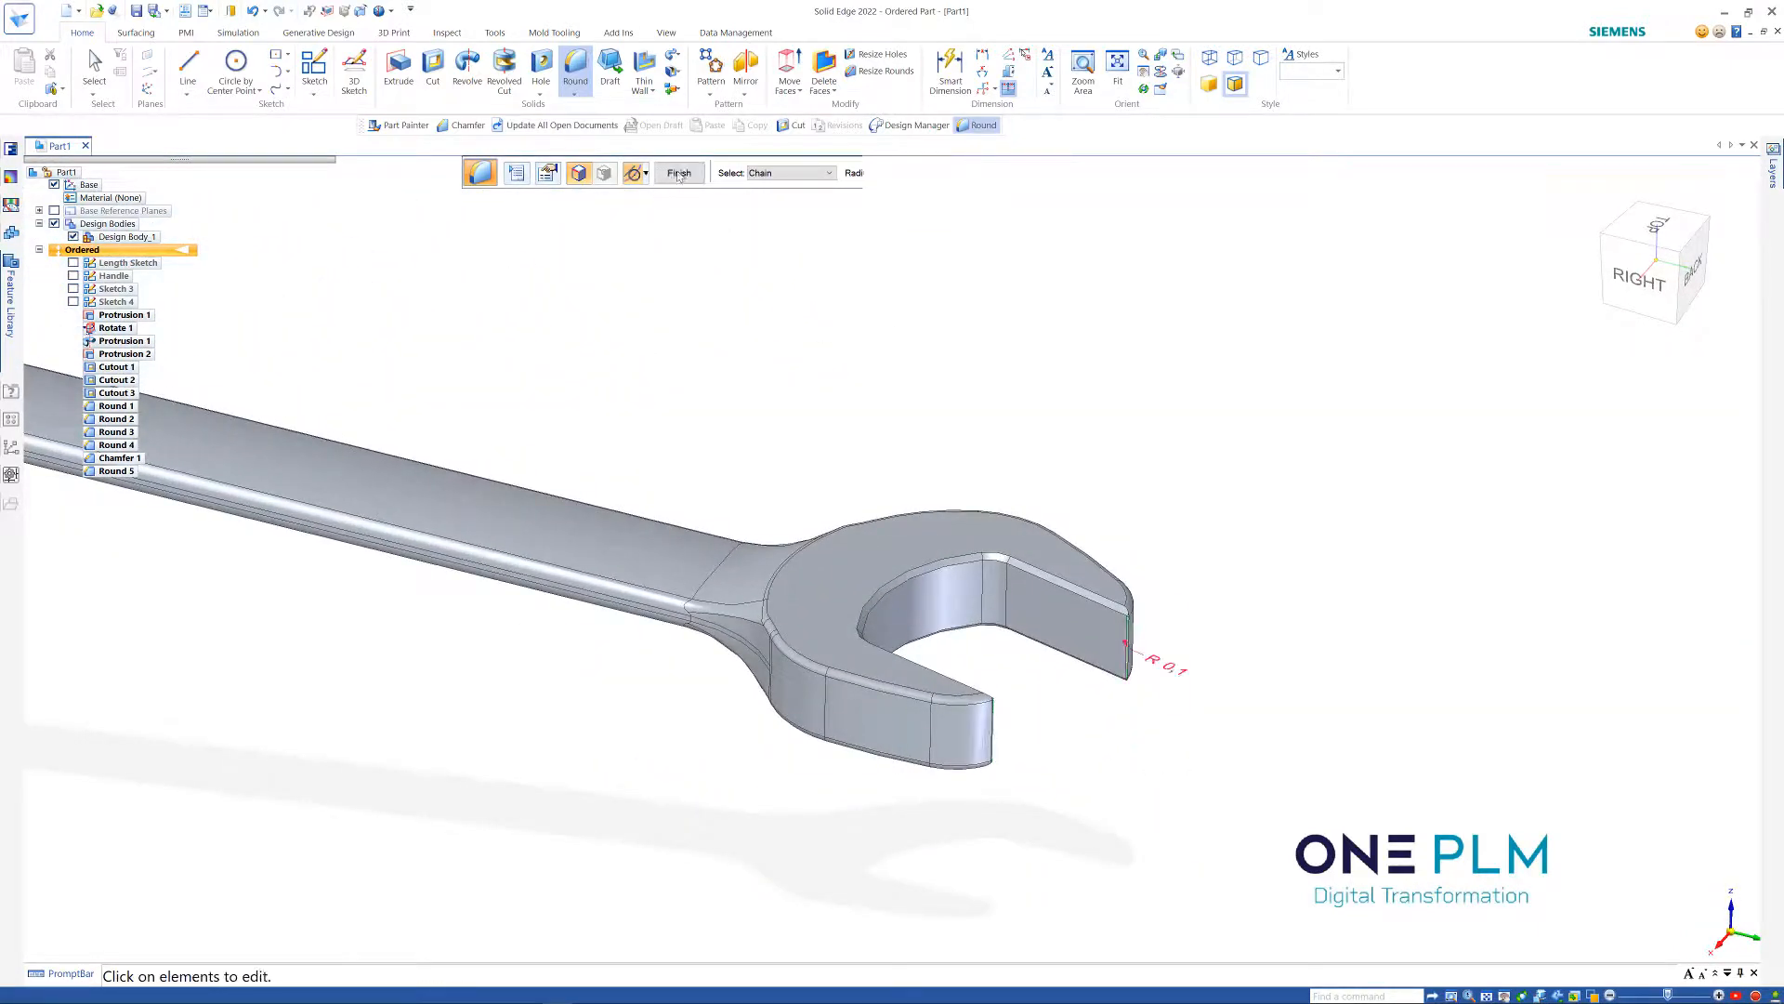
Select both cutouts of the ring end's twelve-point opening for rounding, using Feature selection and a 0.20 mm radius
middle_drag(1053, 338, 1128, 374)
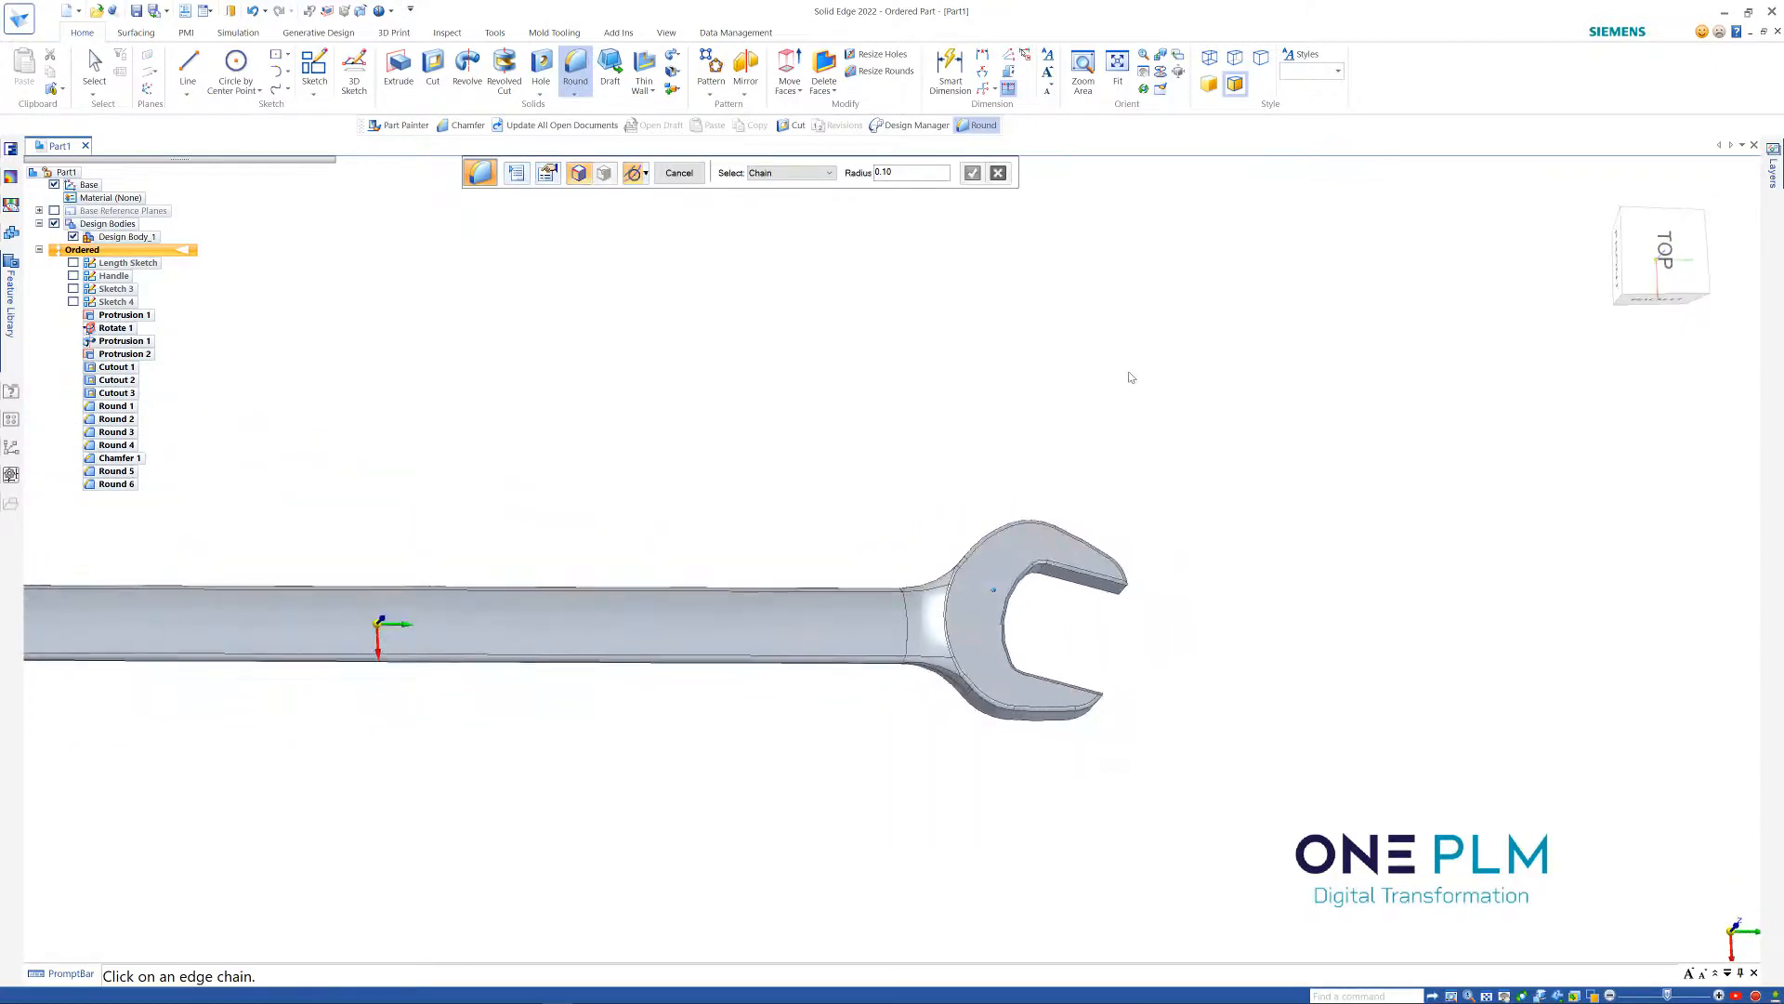
scroll(1128, 374, down, 3)
scroll(964, 378, up, 5)
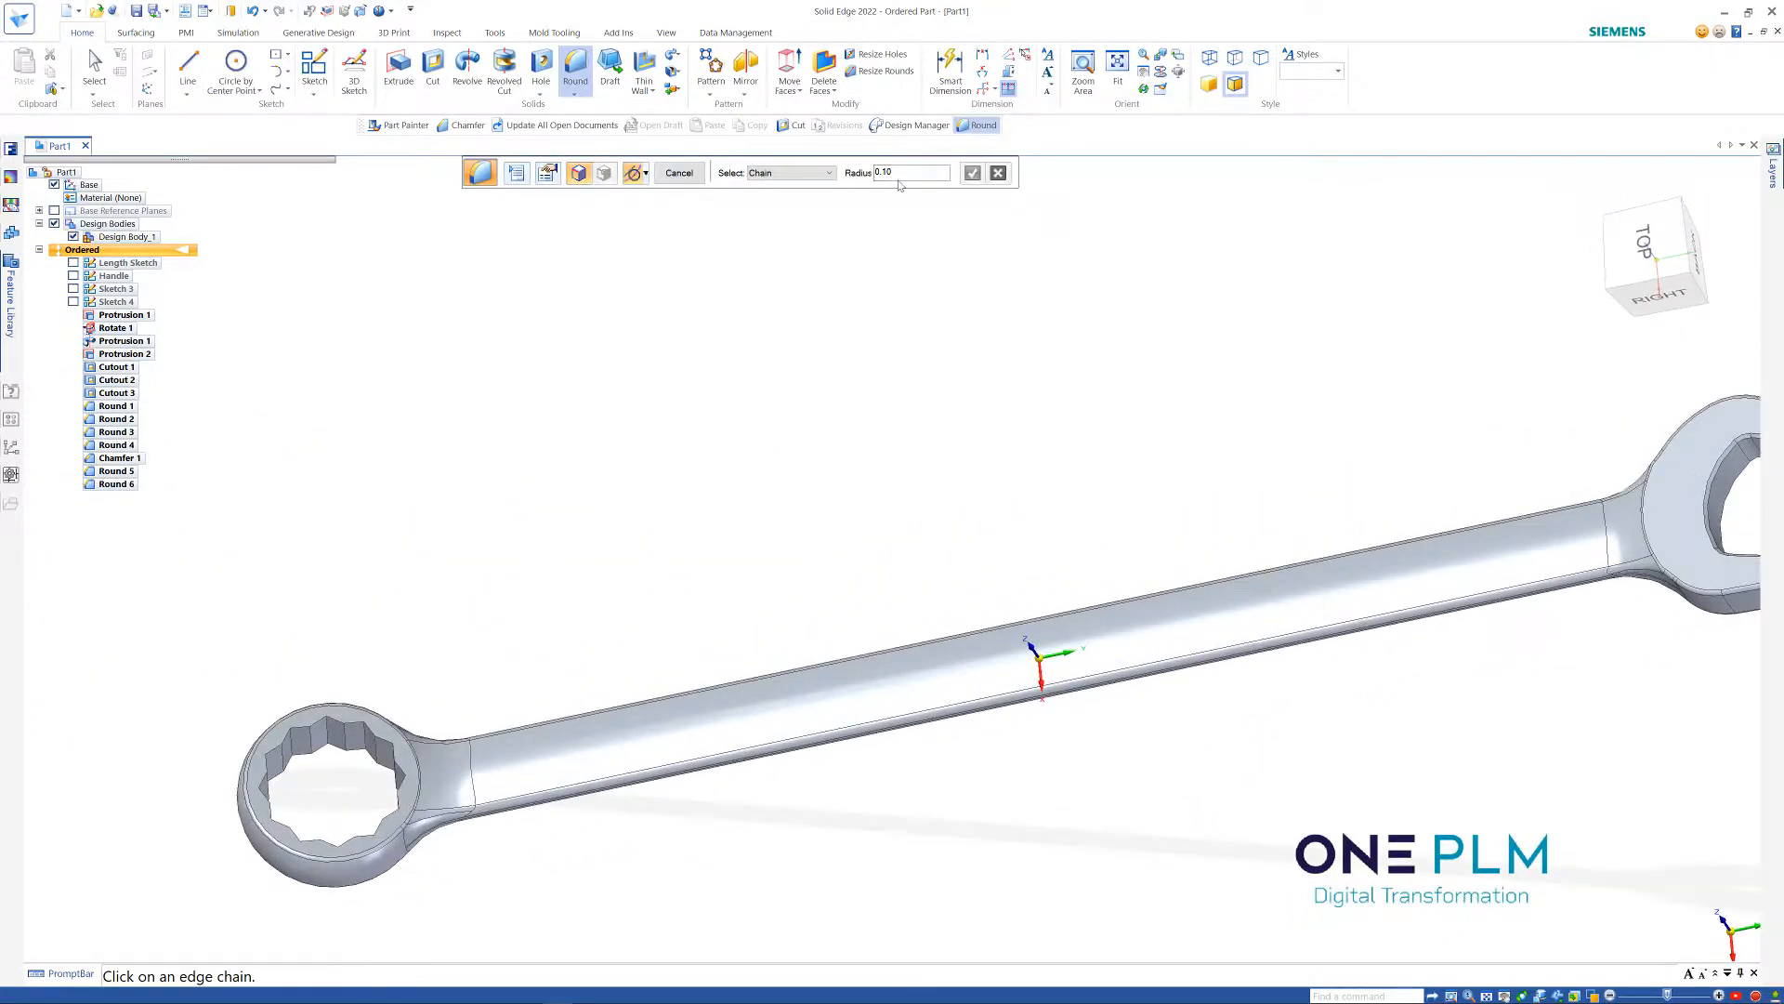
scroll(867, 271, down, 2)
key(BackSpace)
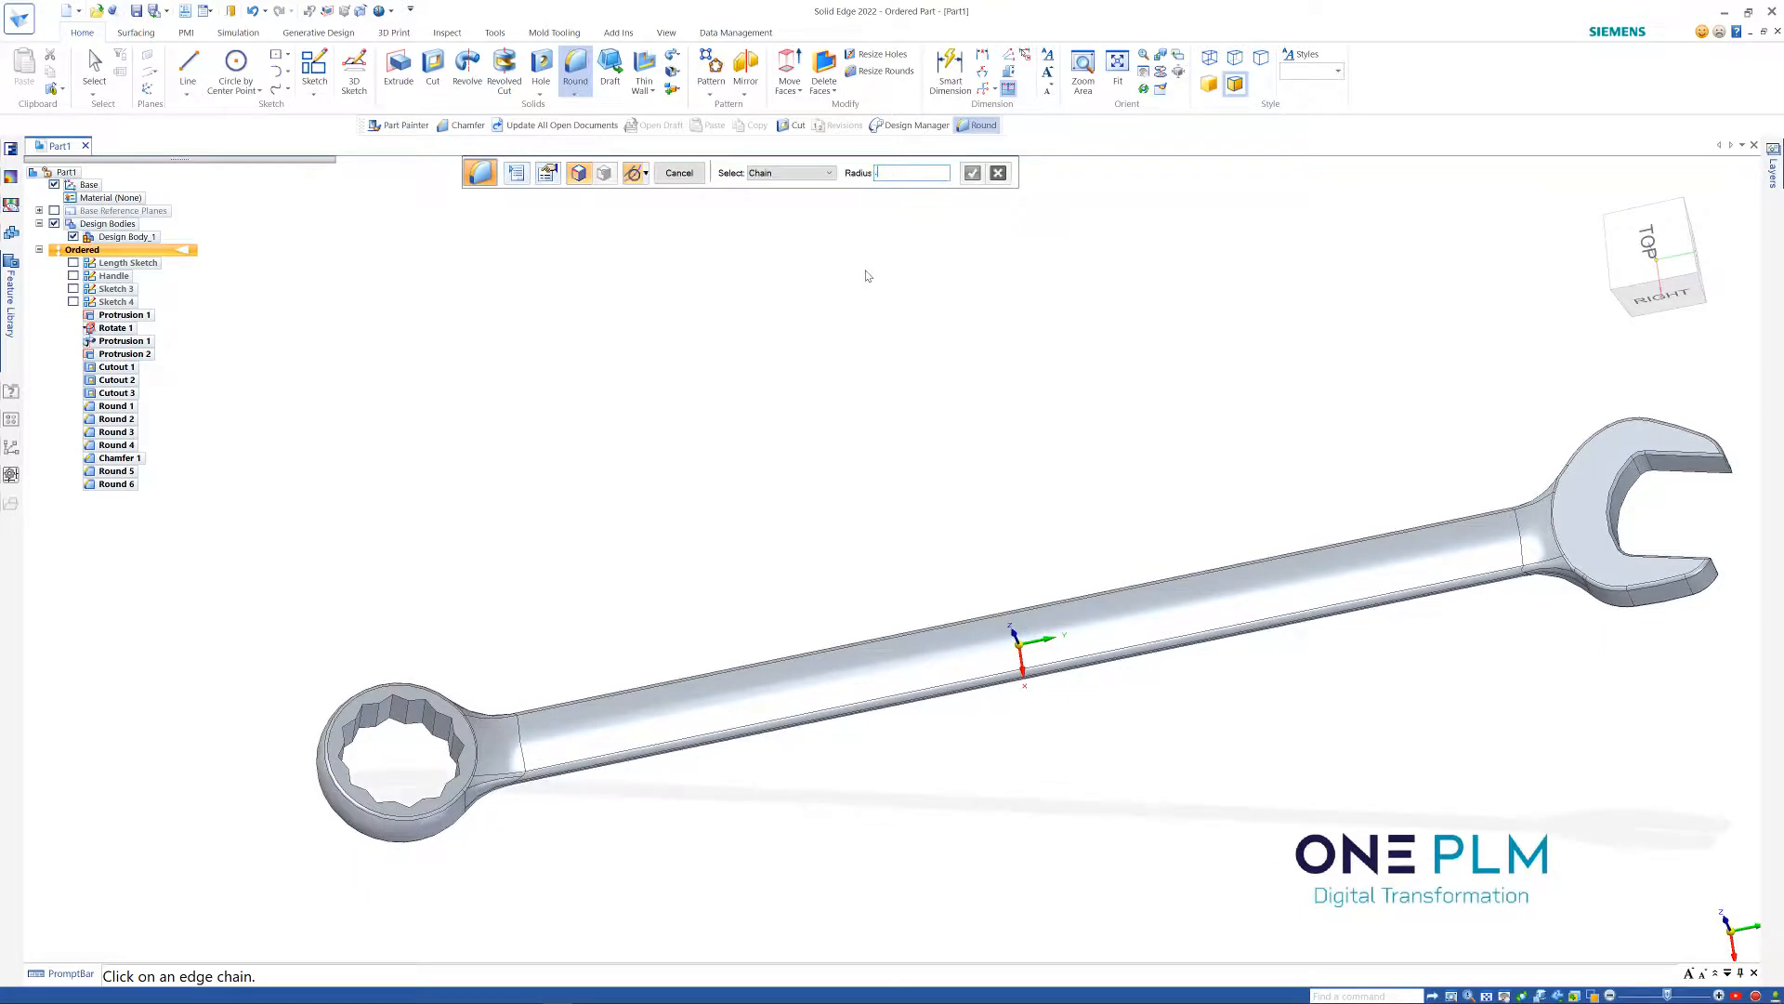
click(808, 173)
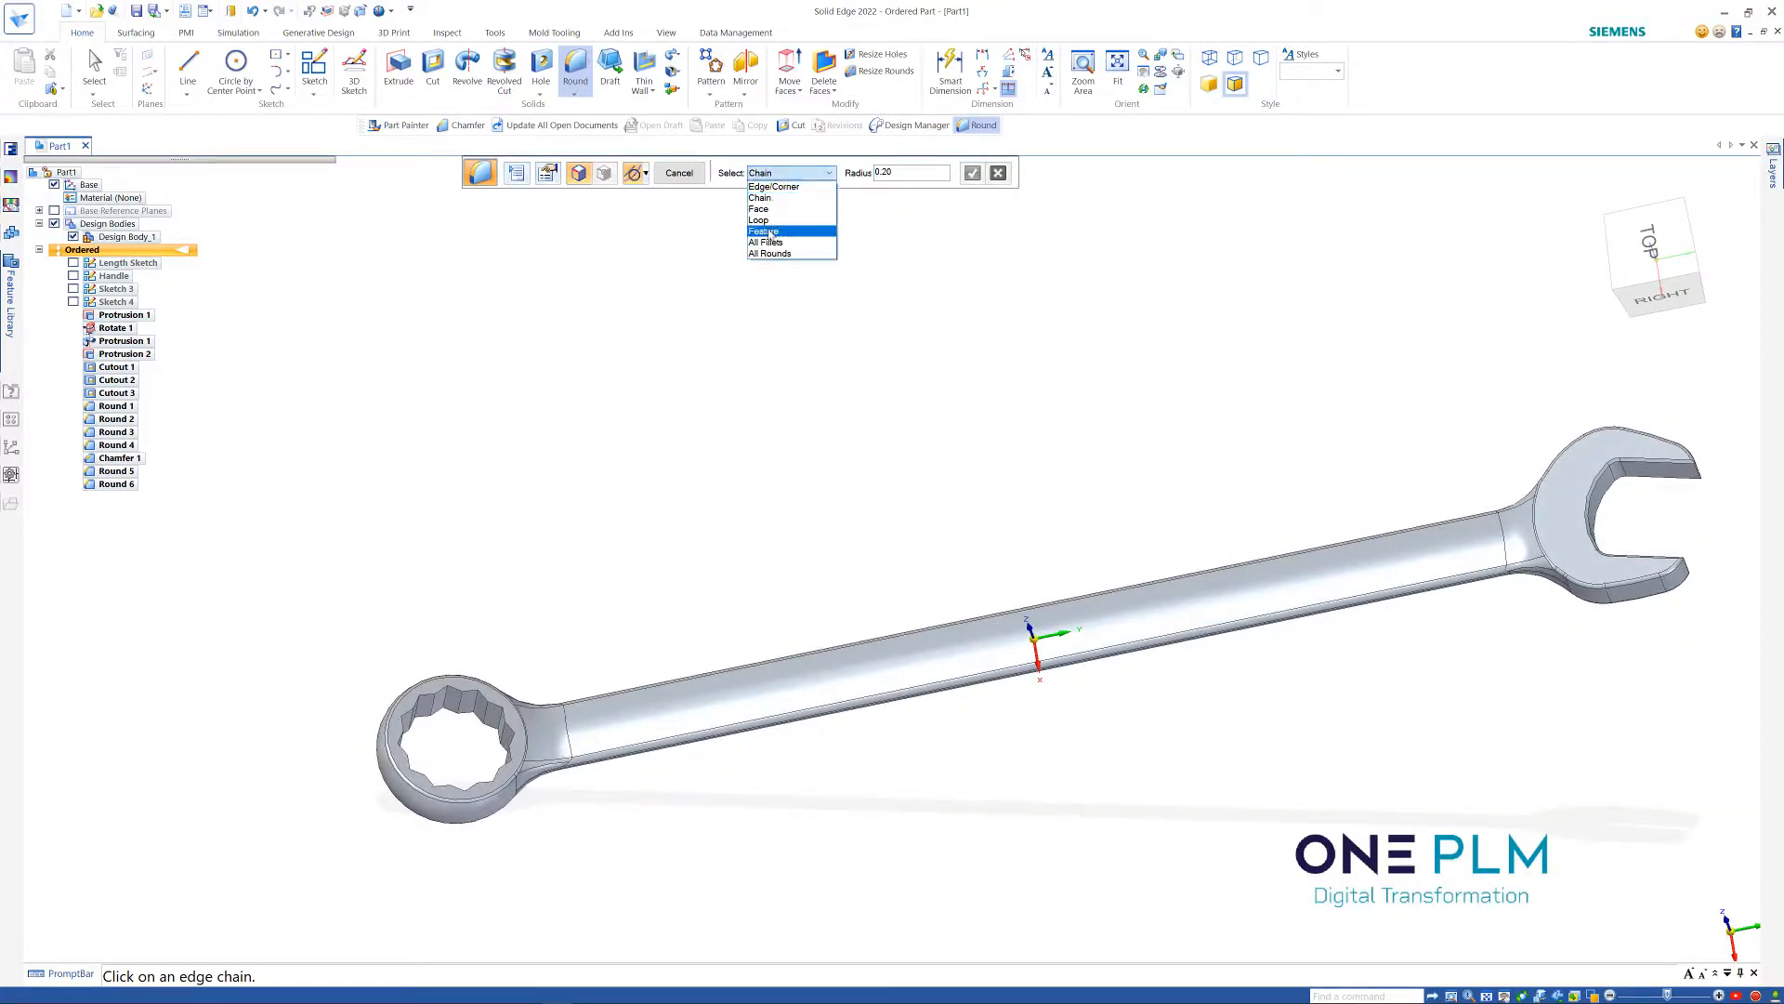
click(768, 231)
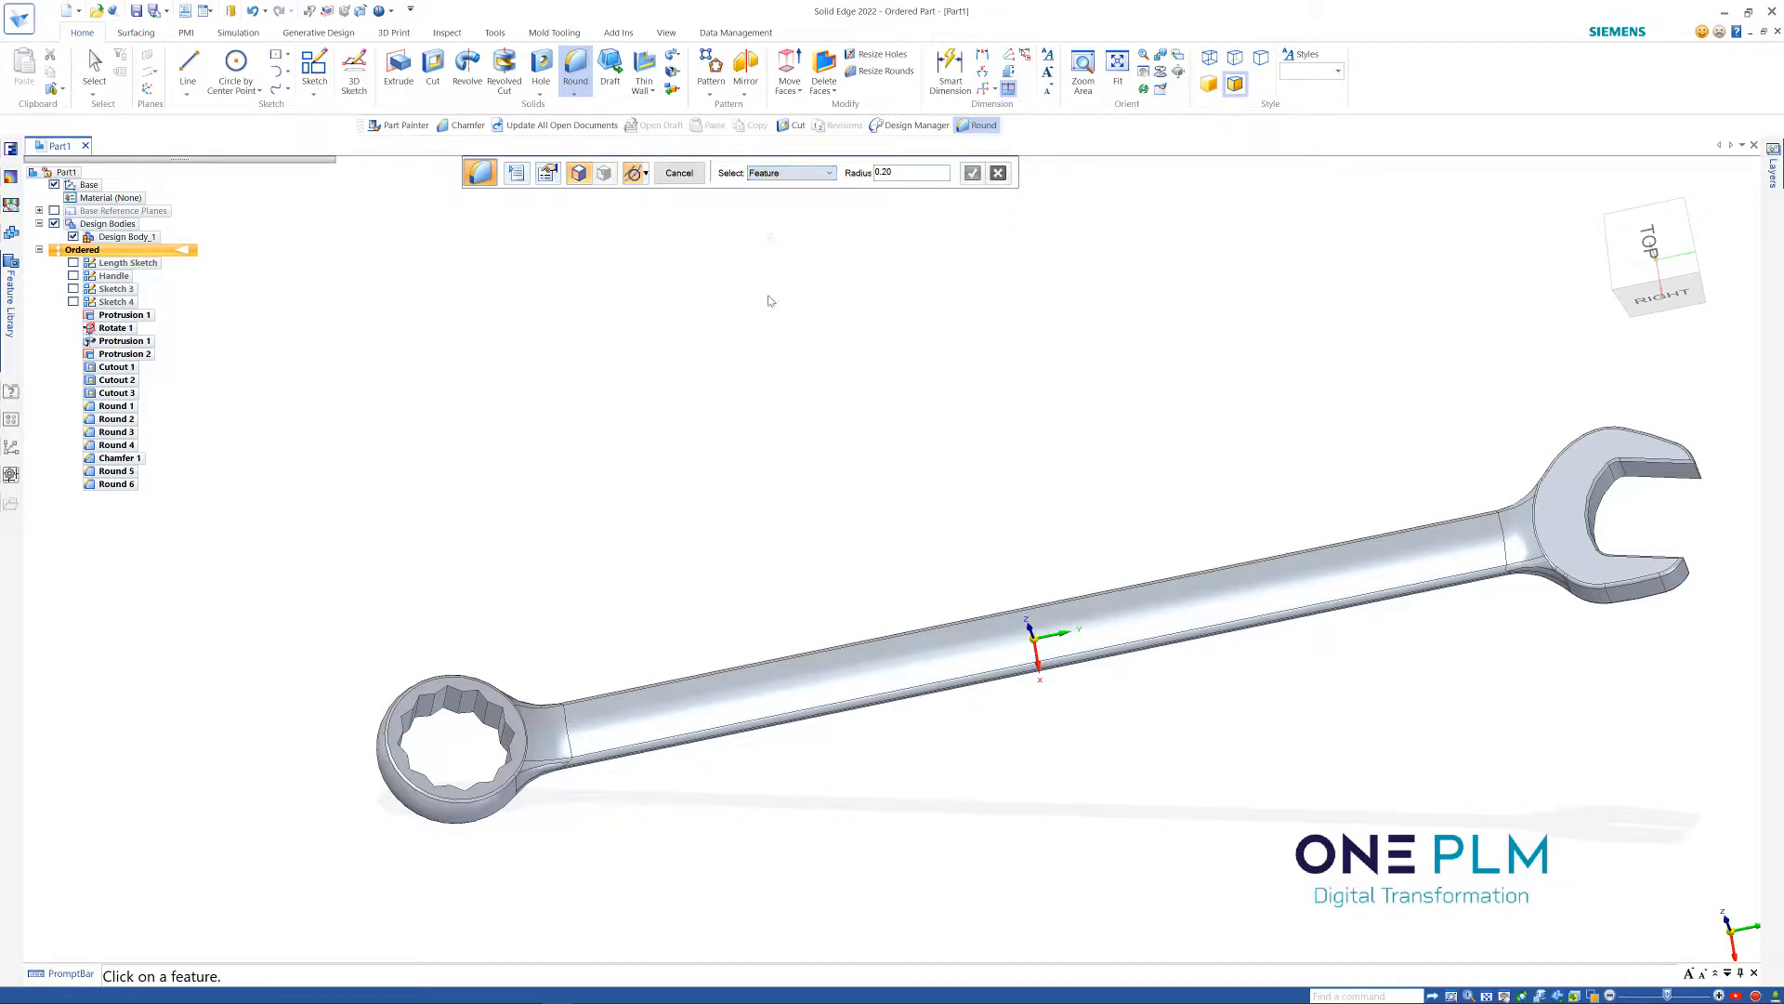
click(777, 179)
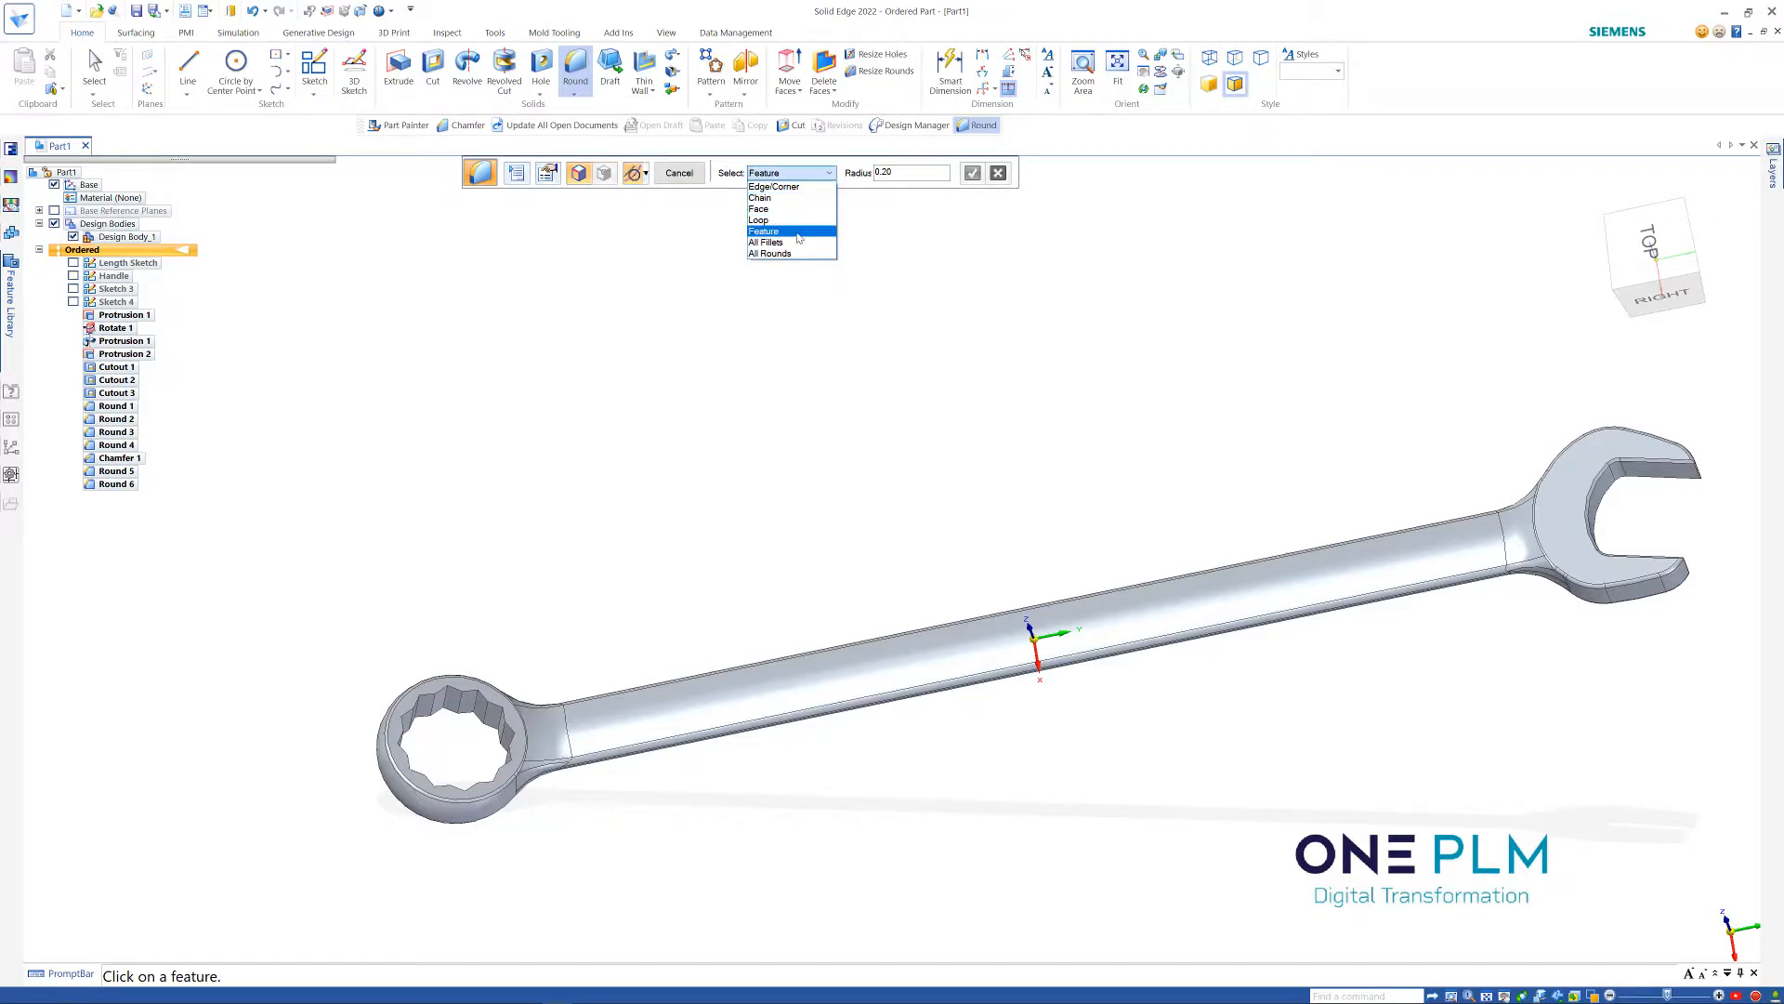
click(778, 198)
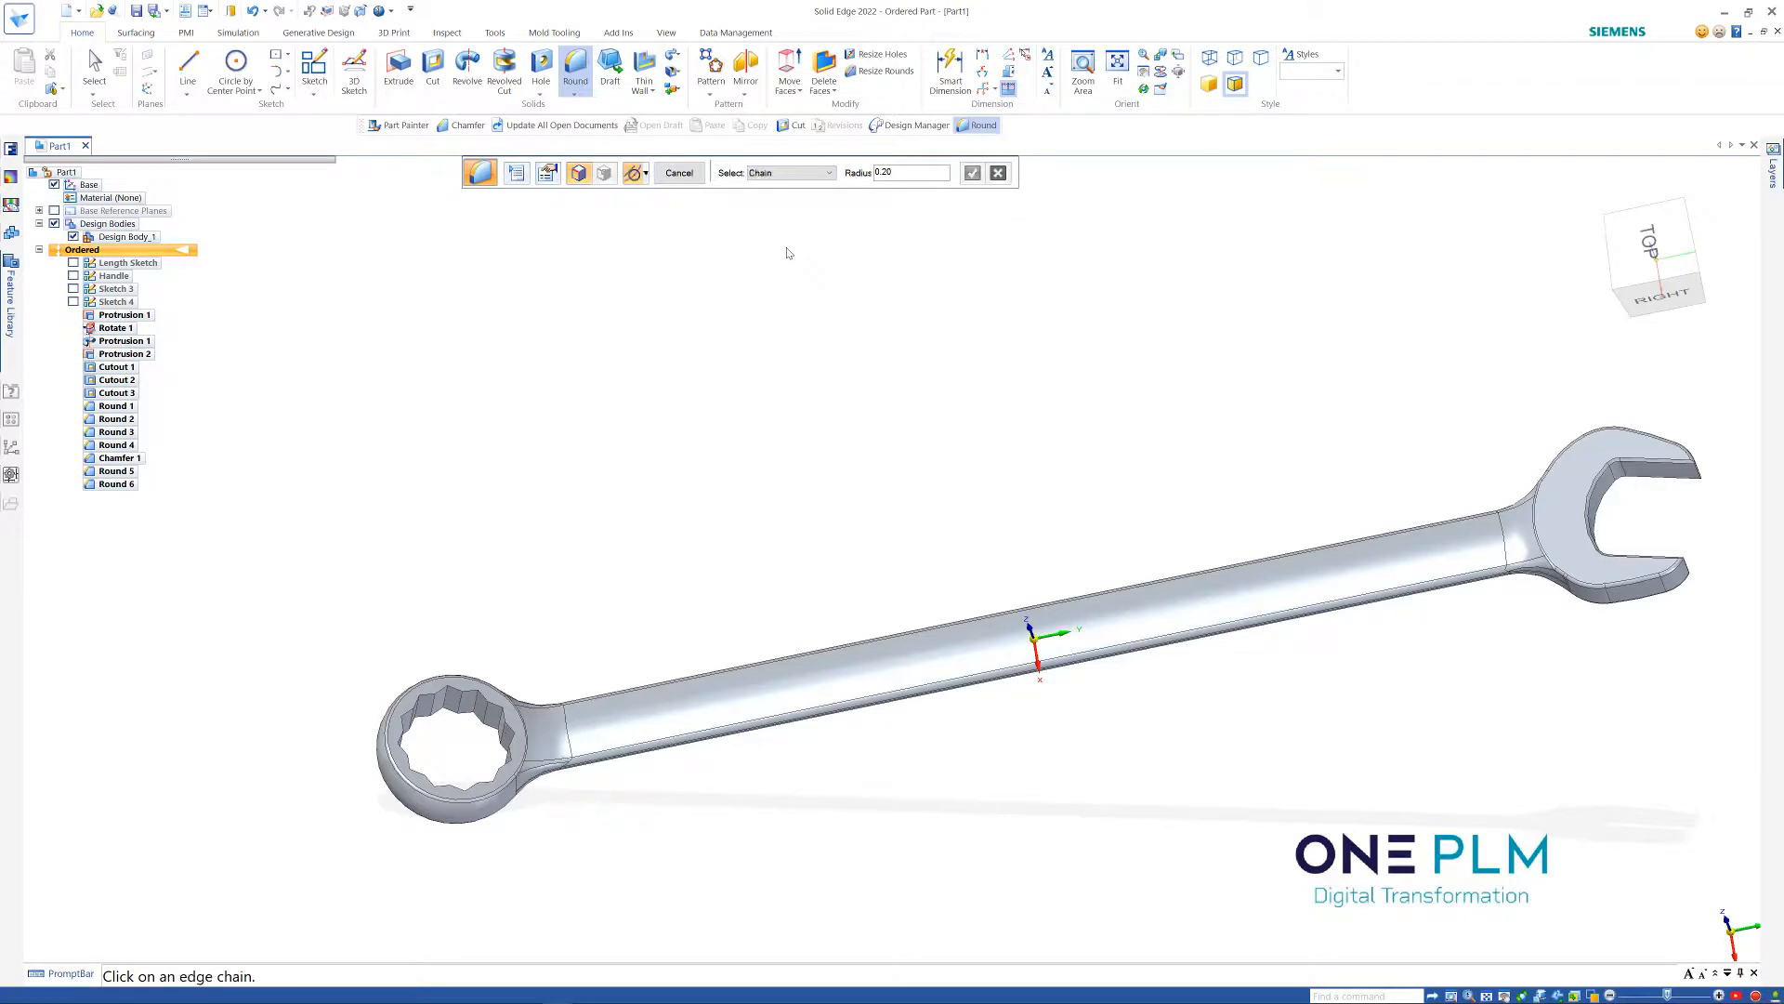
middle_drag(787, 253, 743, 283)
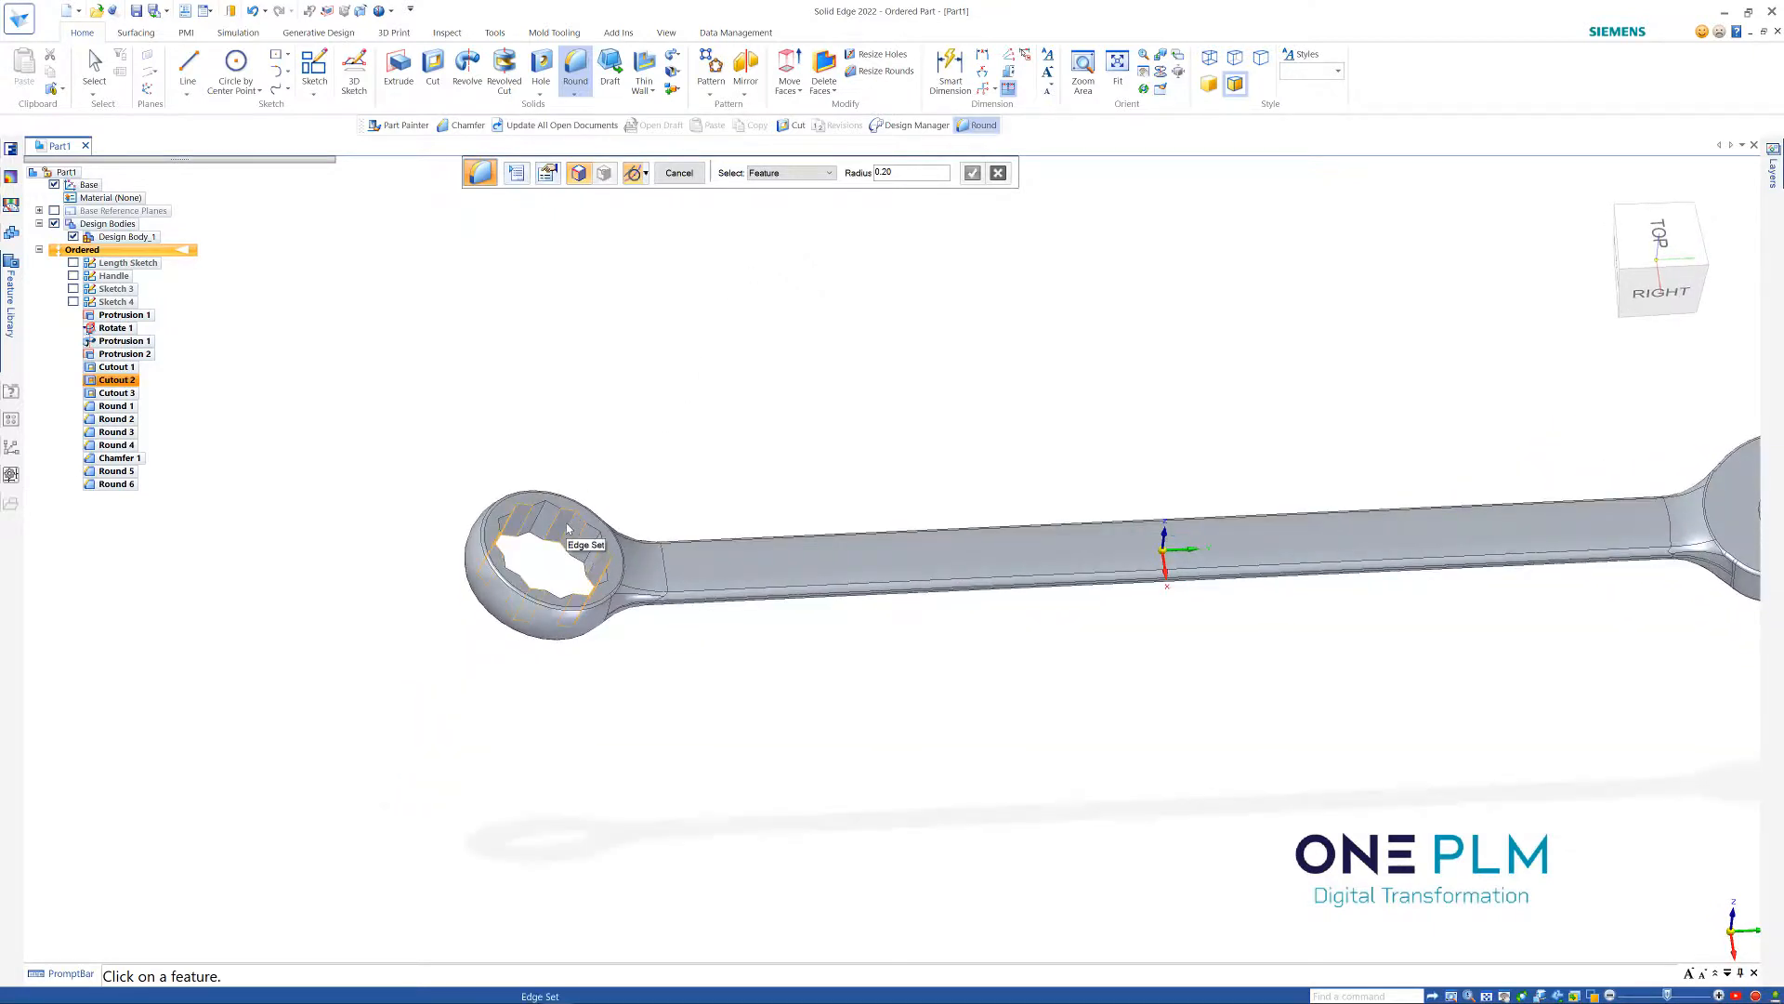
click(562, 527)
click(552, 522)
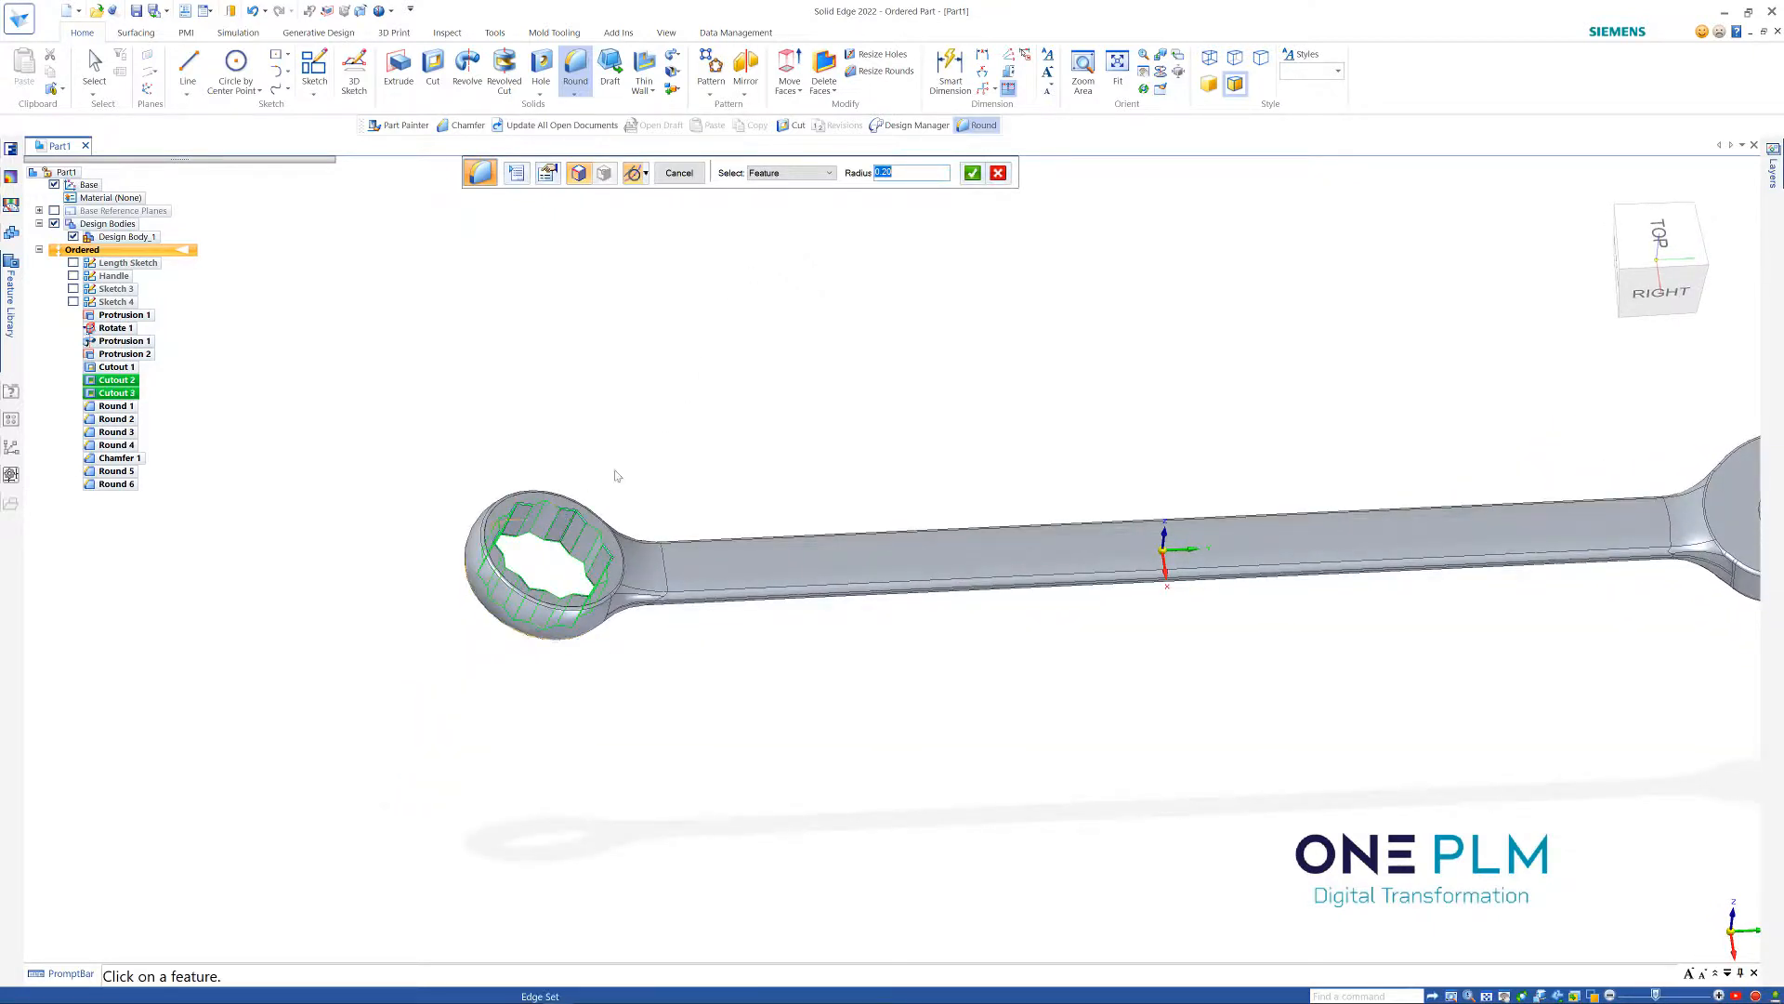
Try radii of 0.3 and 0.4 mm on the twelve-point opening's edges, settle on 0.50 mm, and complete the round
scroll(701, 440, up, 2)
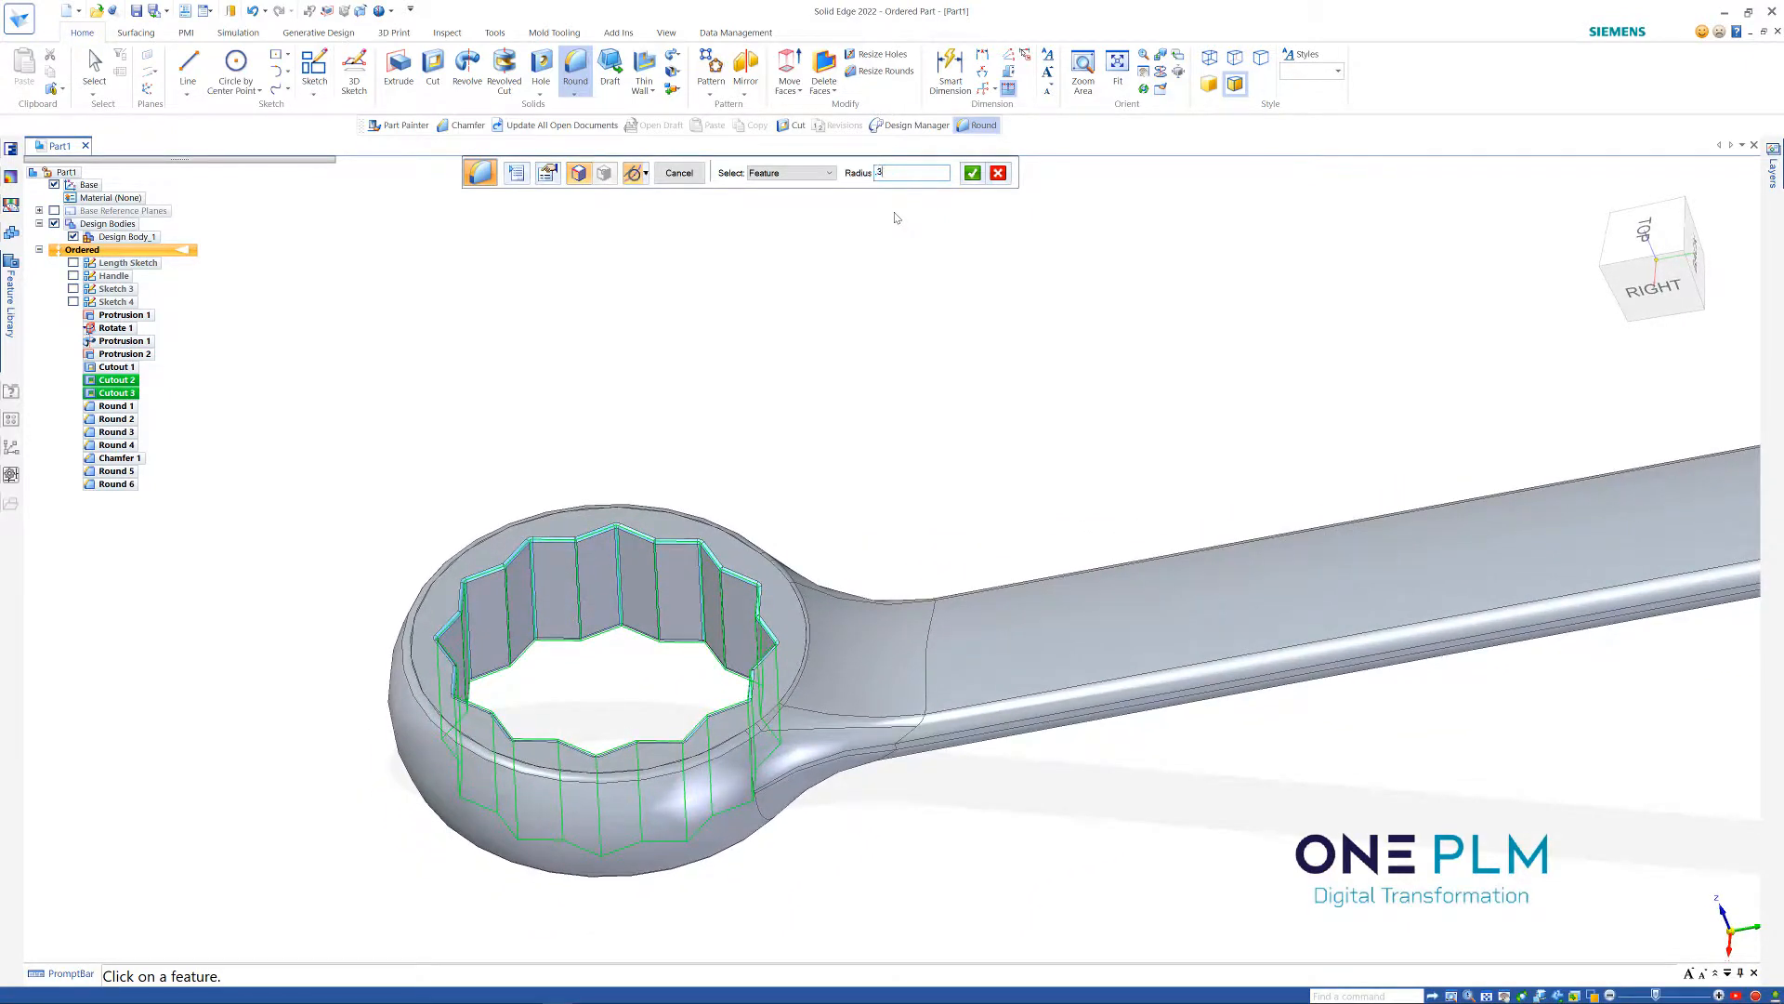
key(Return)
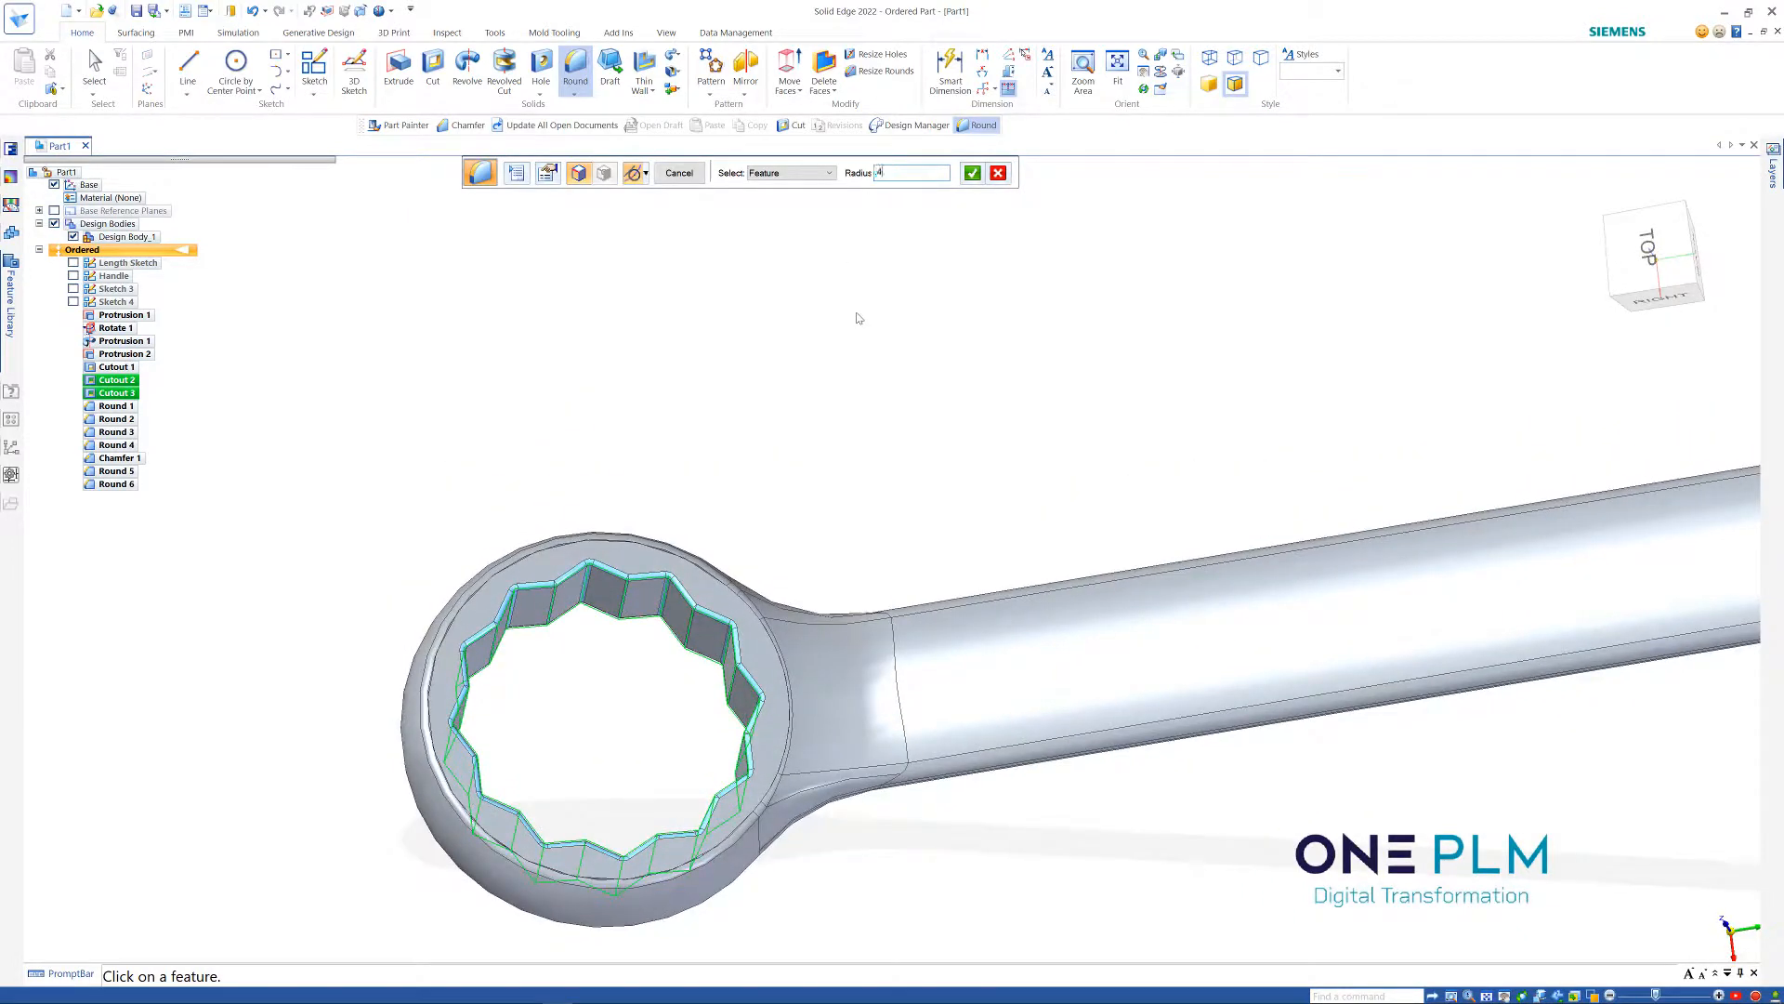
text(.4)
key(Return)
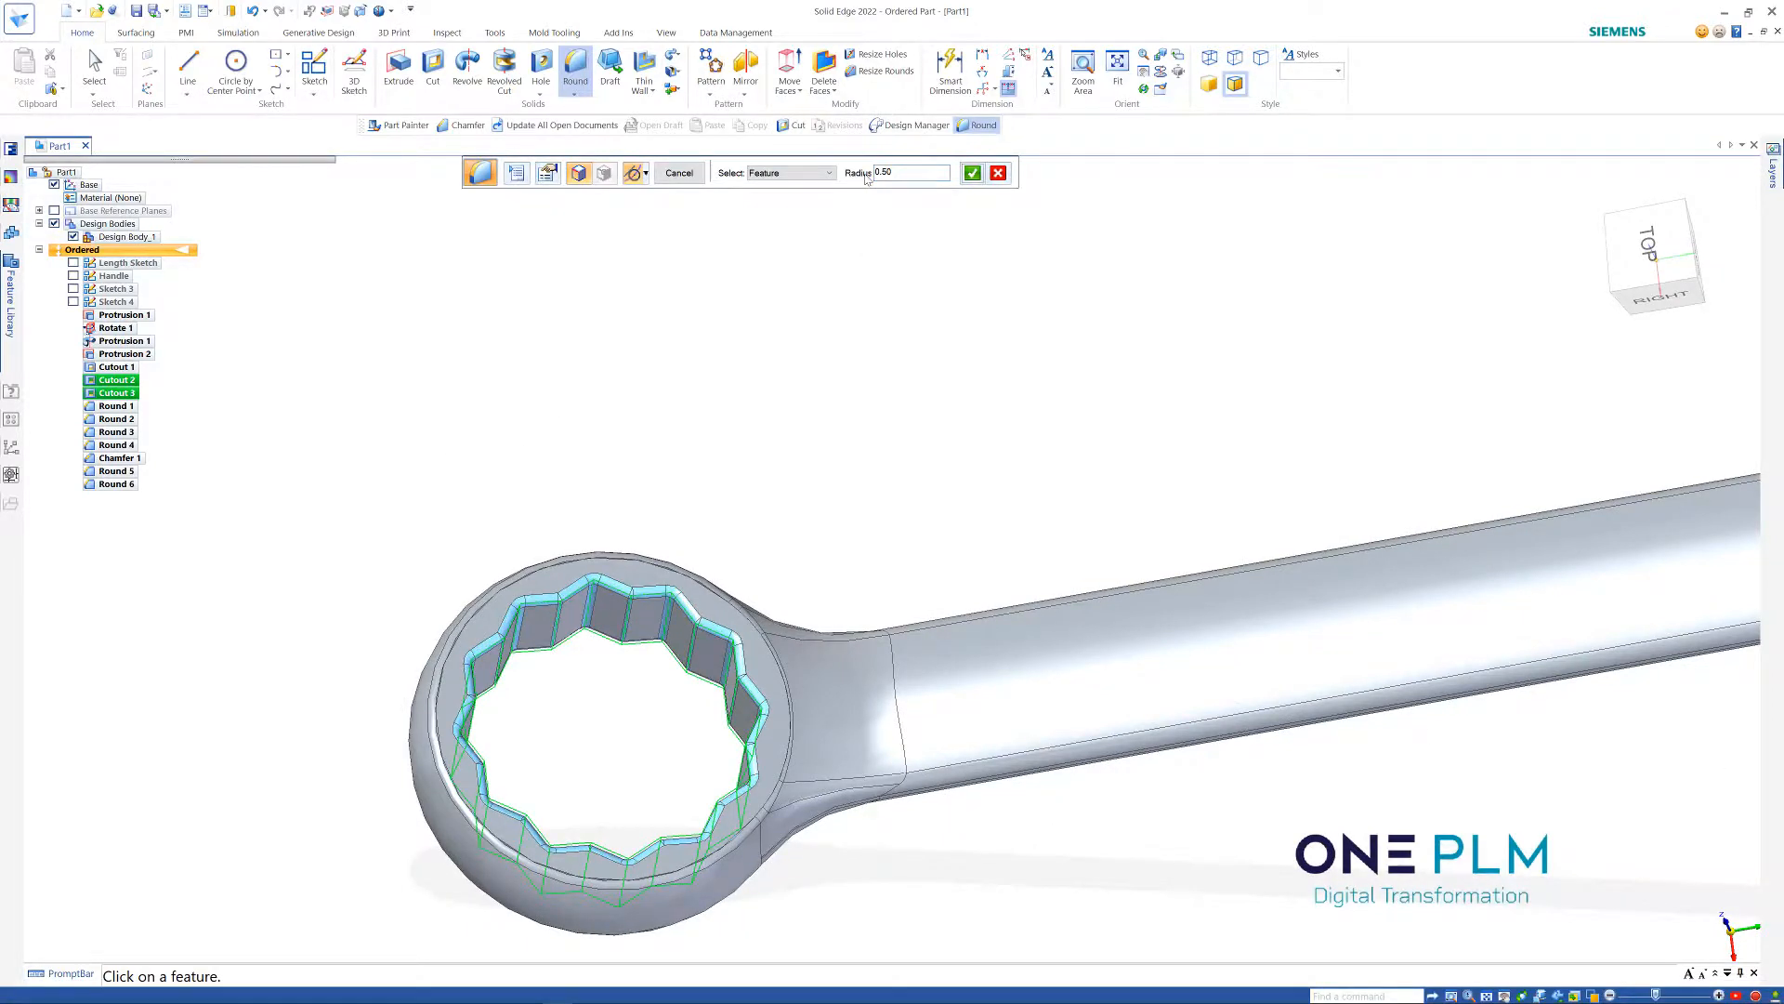
key(Return)
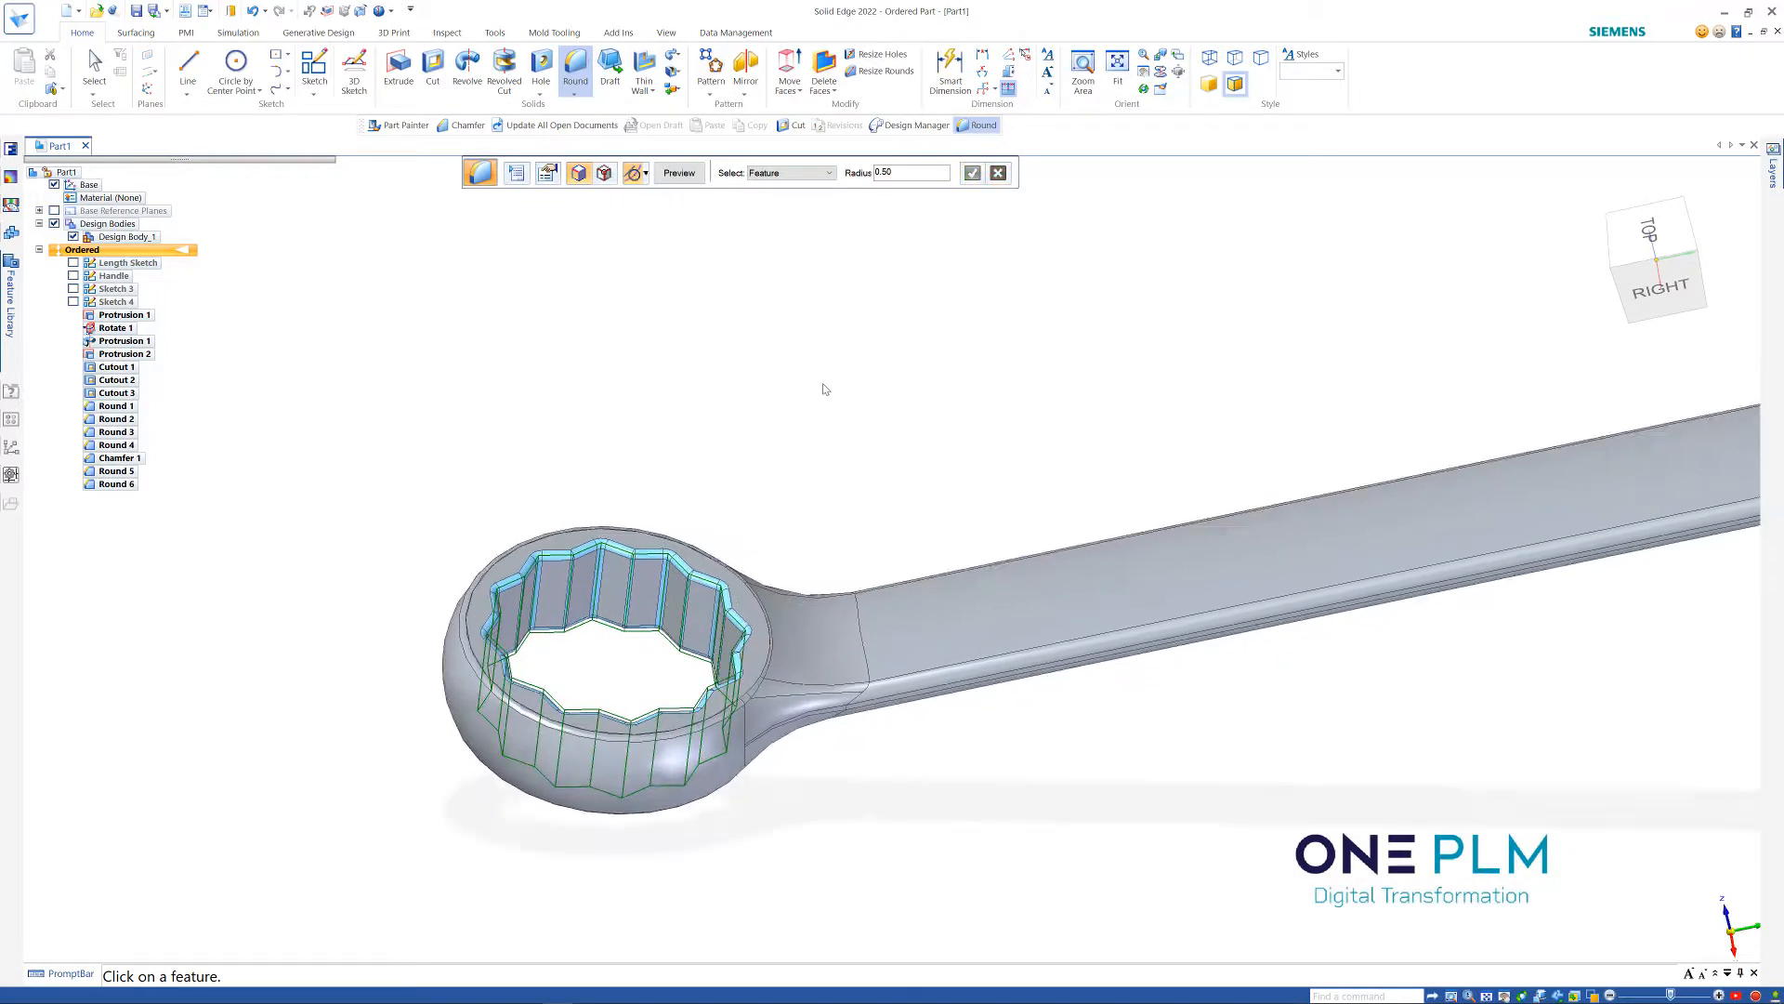
click(677, 174)
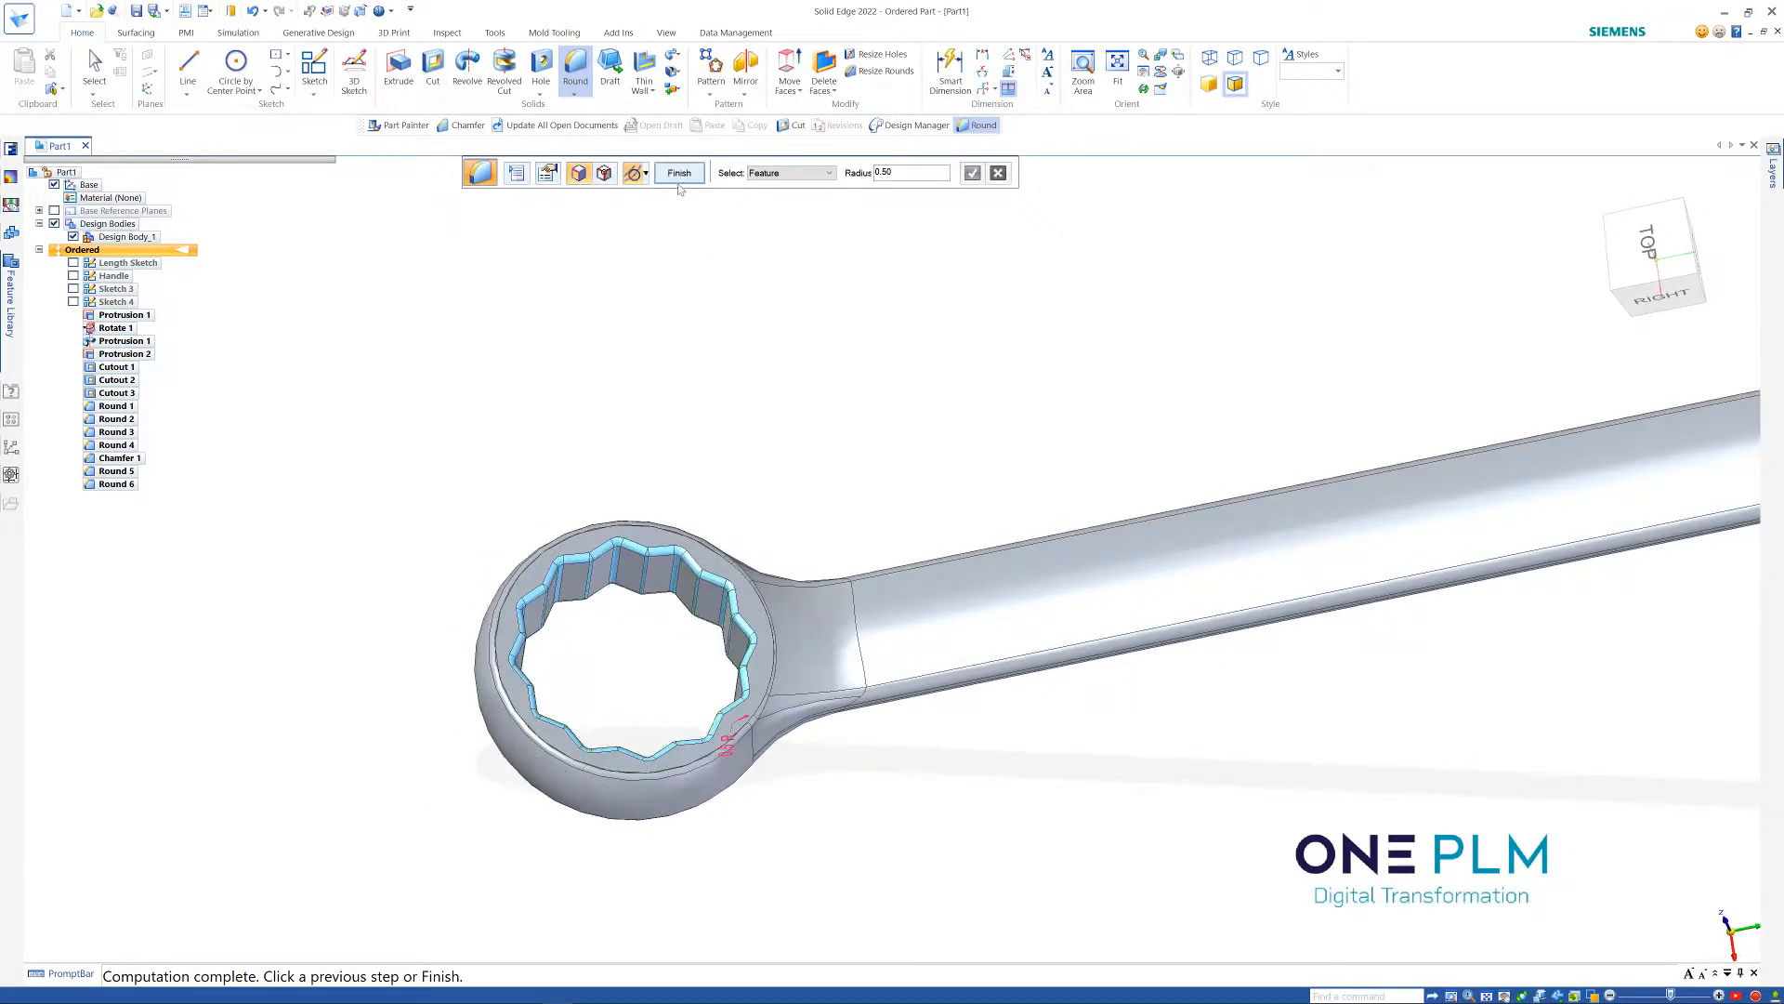
click(678, 174)
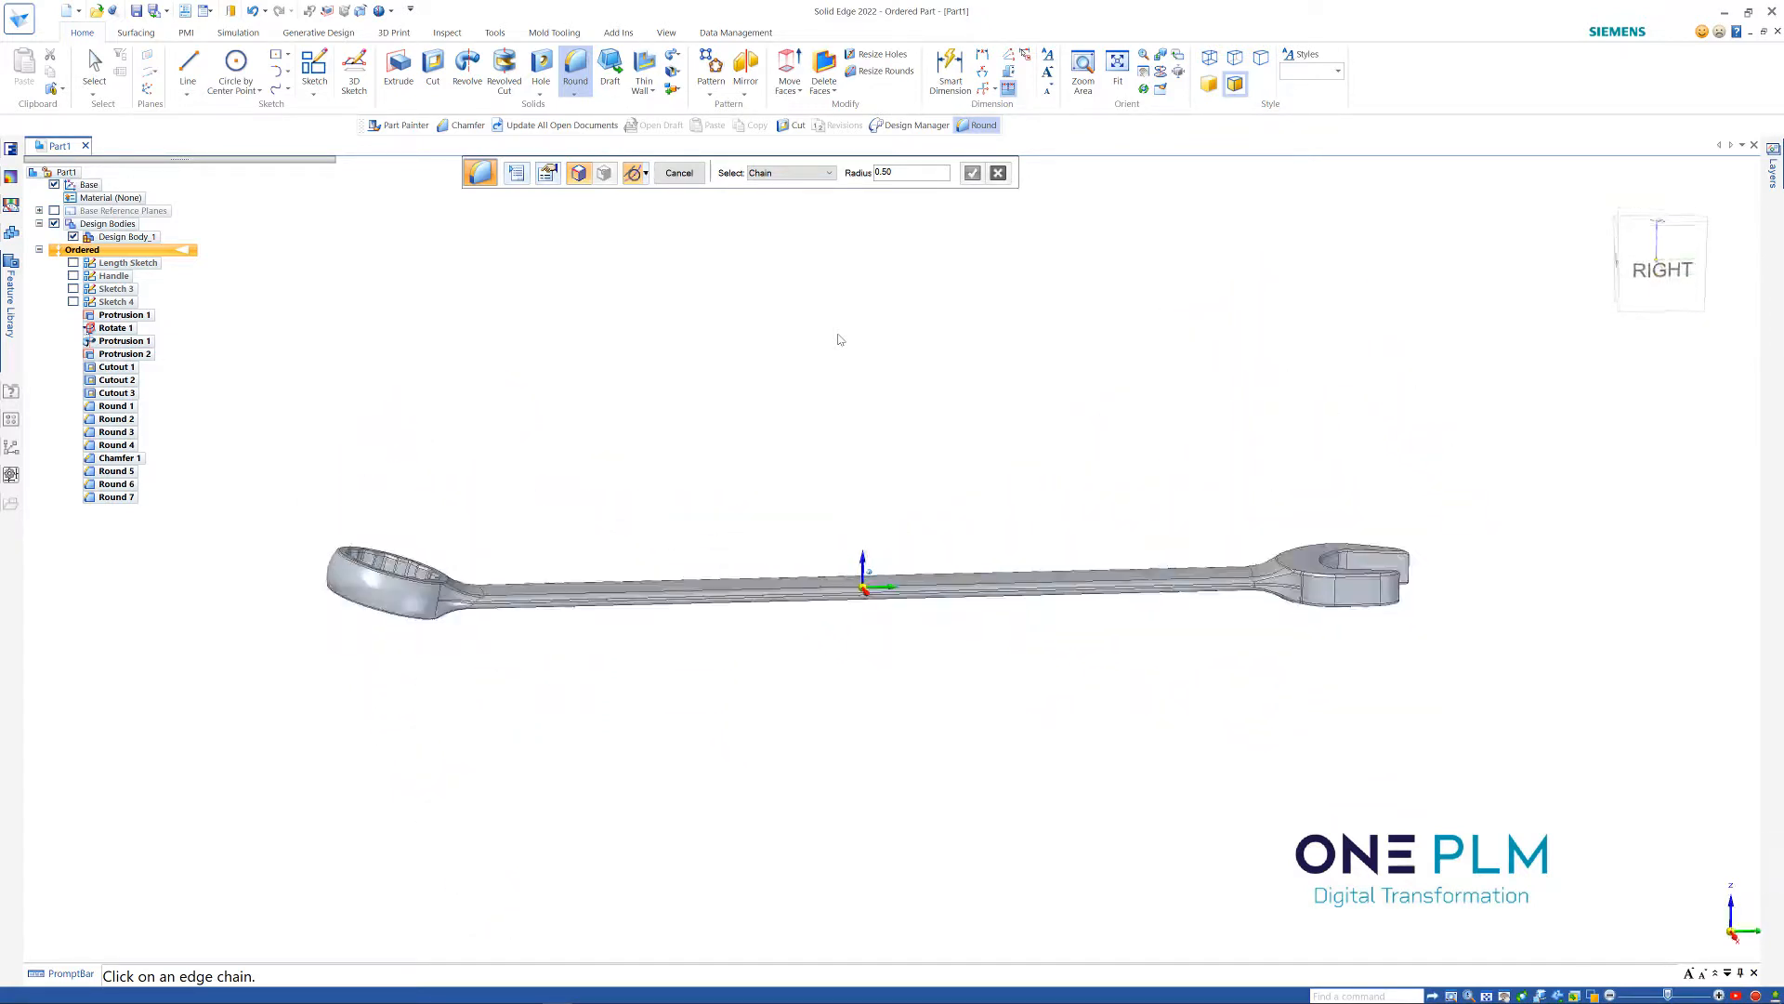
click(679, 174)
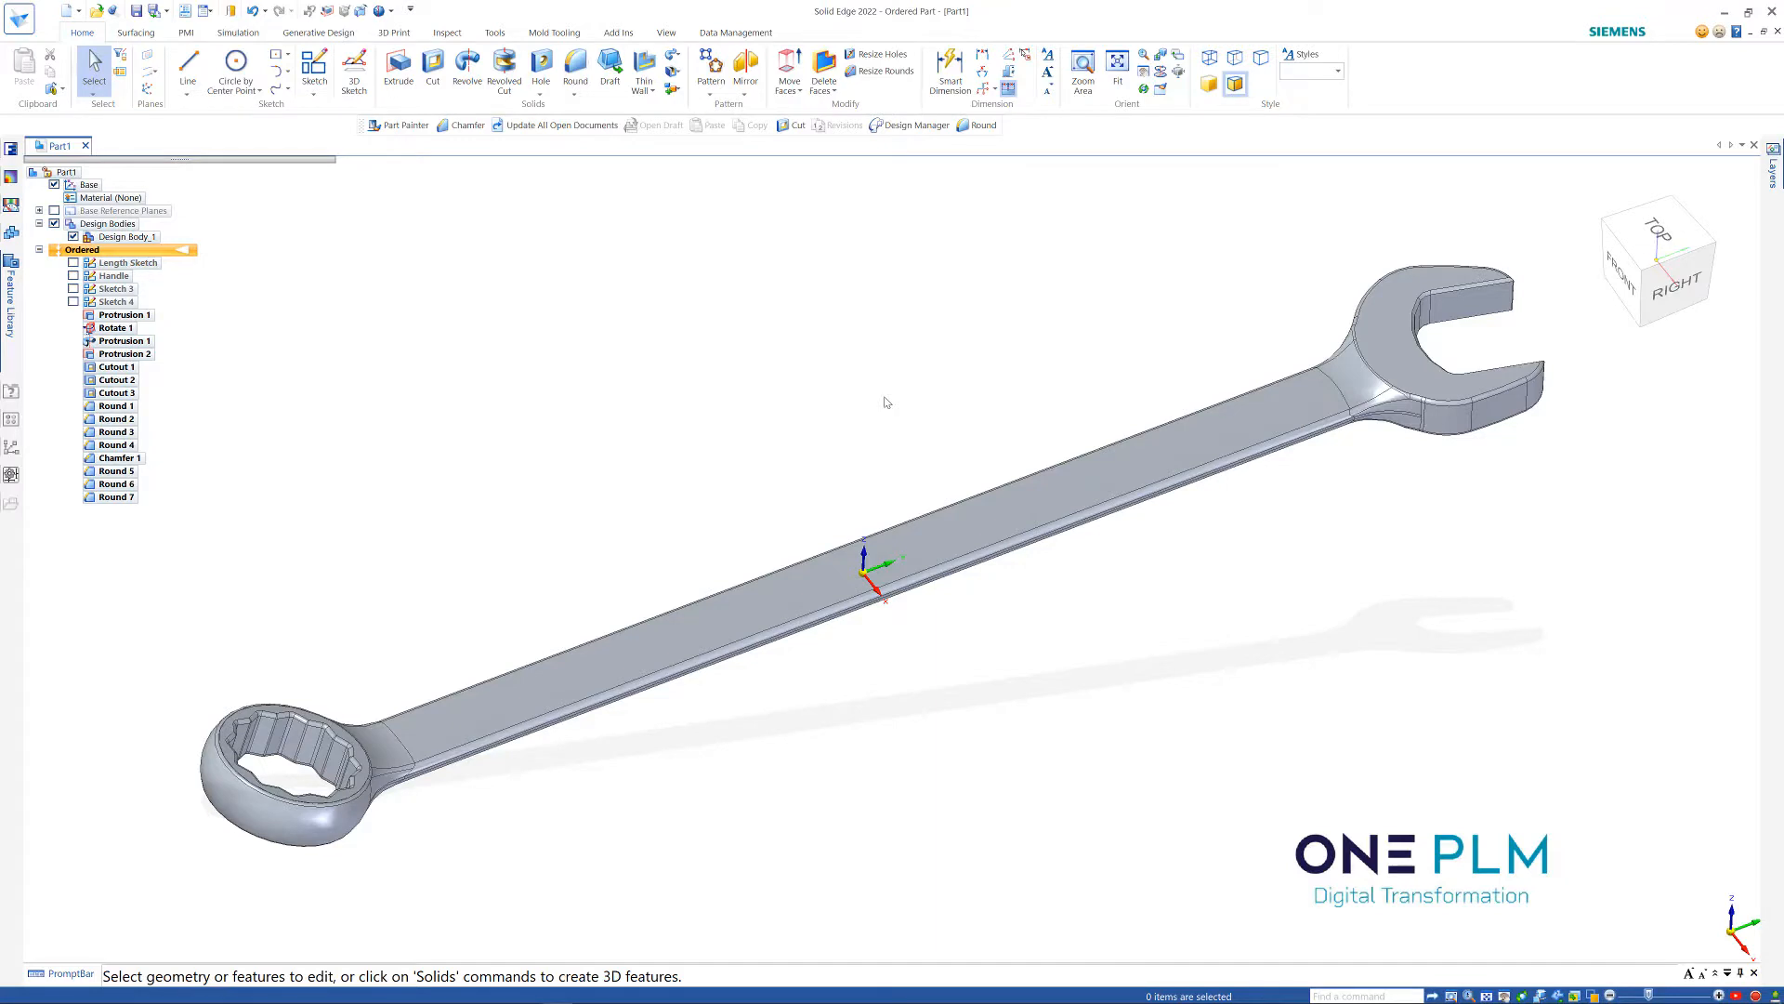
scroll(887, 402, down, 1)
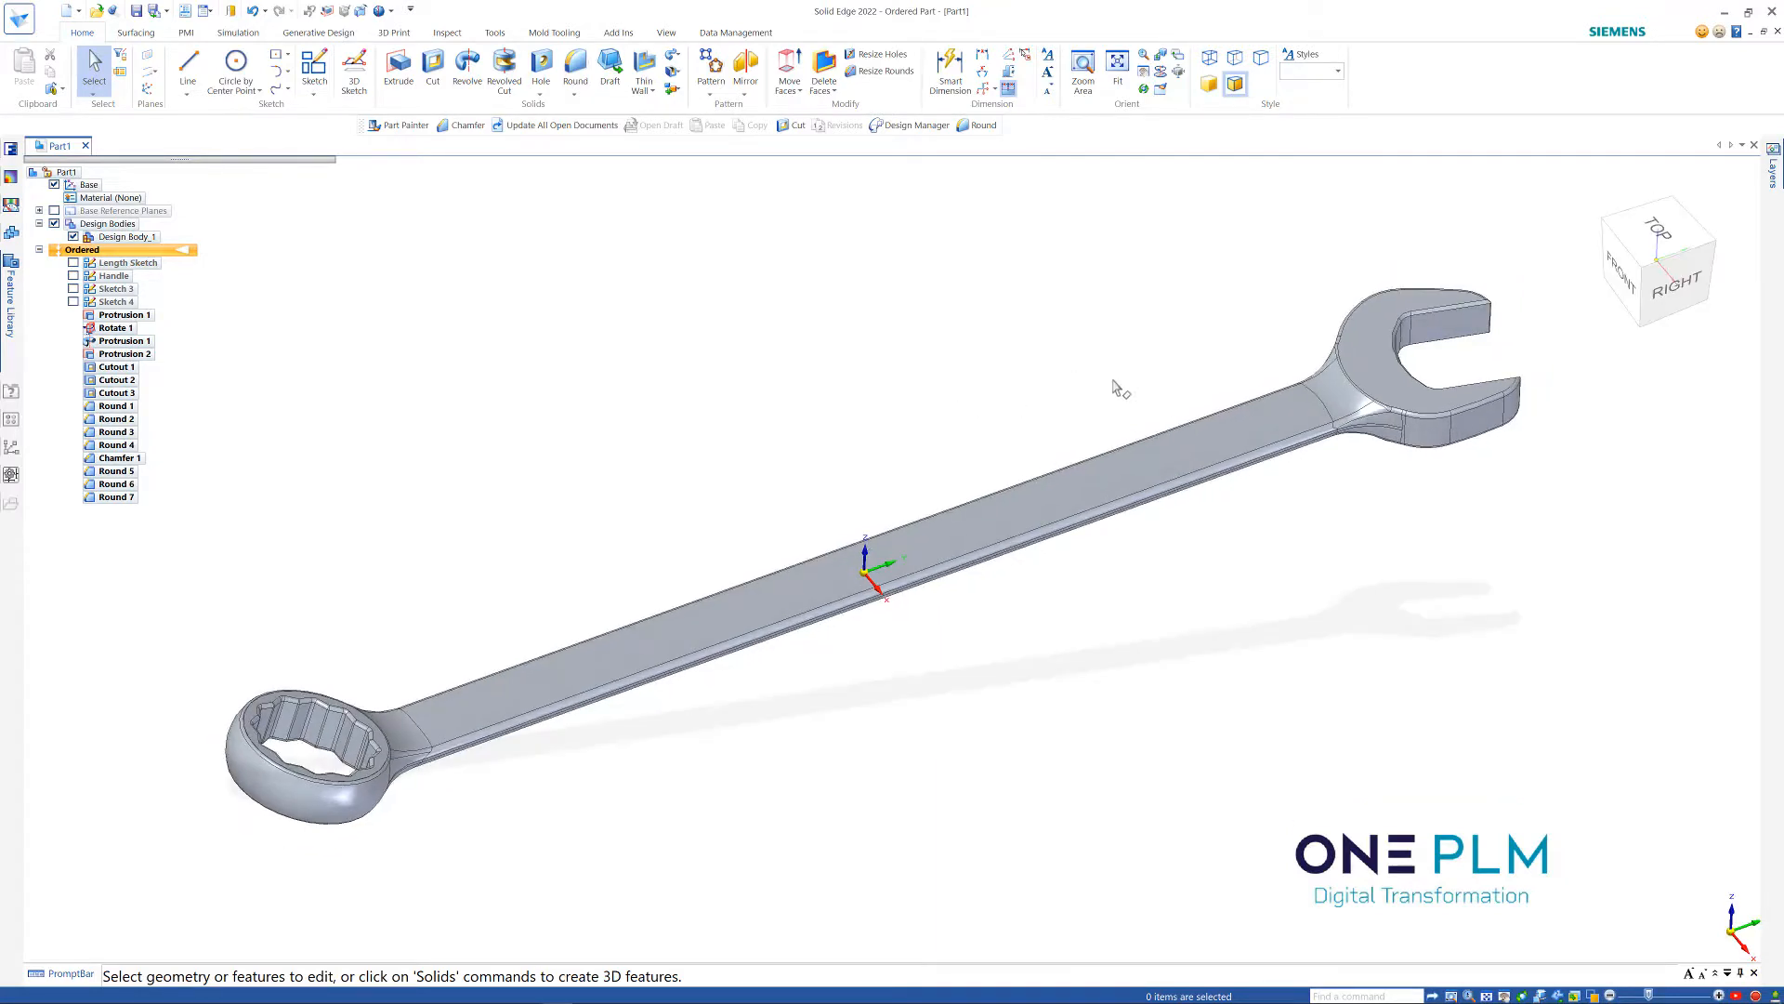